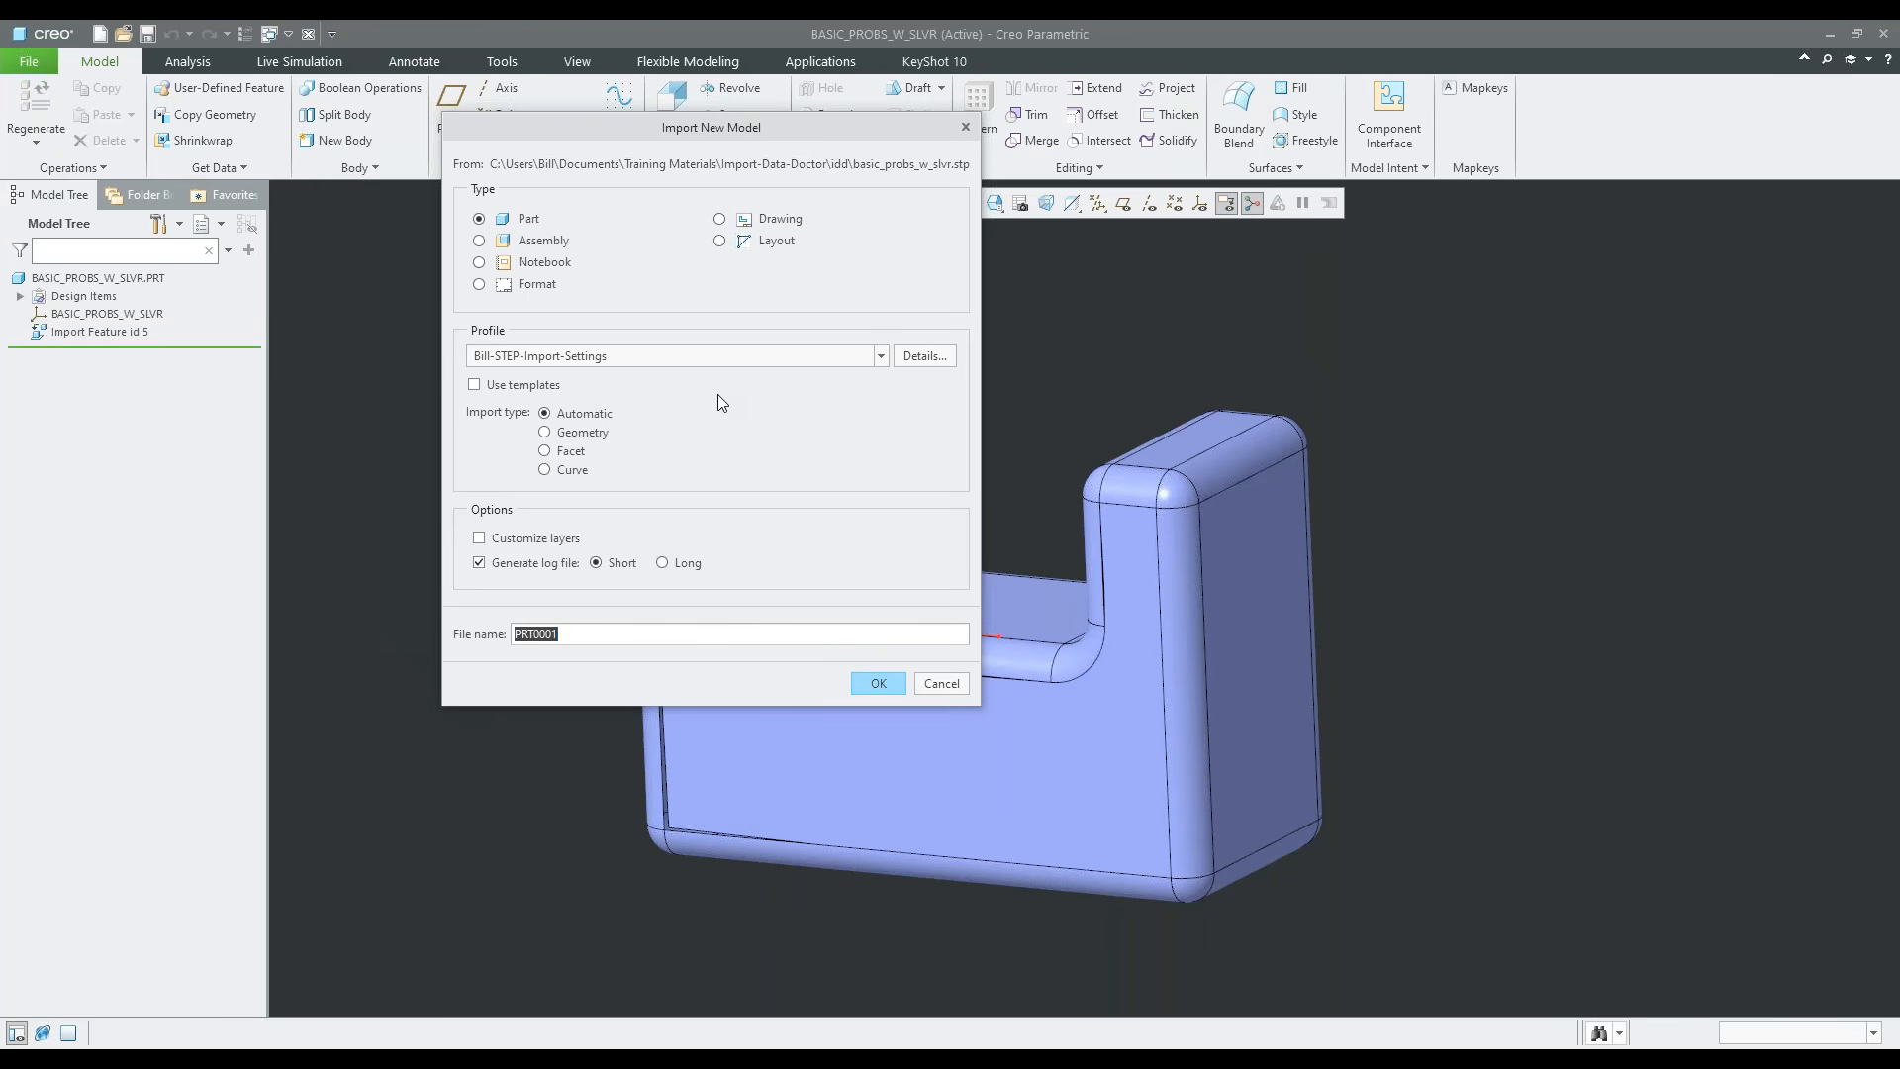
# Open the details of the STEP import profile and examine its model accuracy, surface, curve, point, topology and filter settings
pyautogui.click(916, 358)
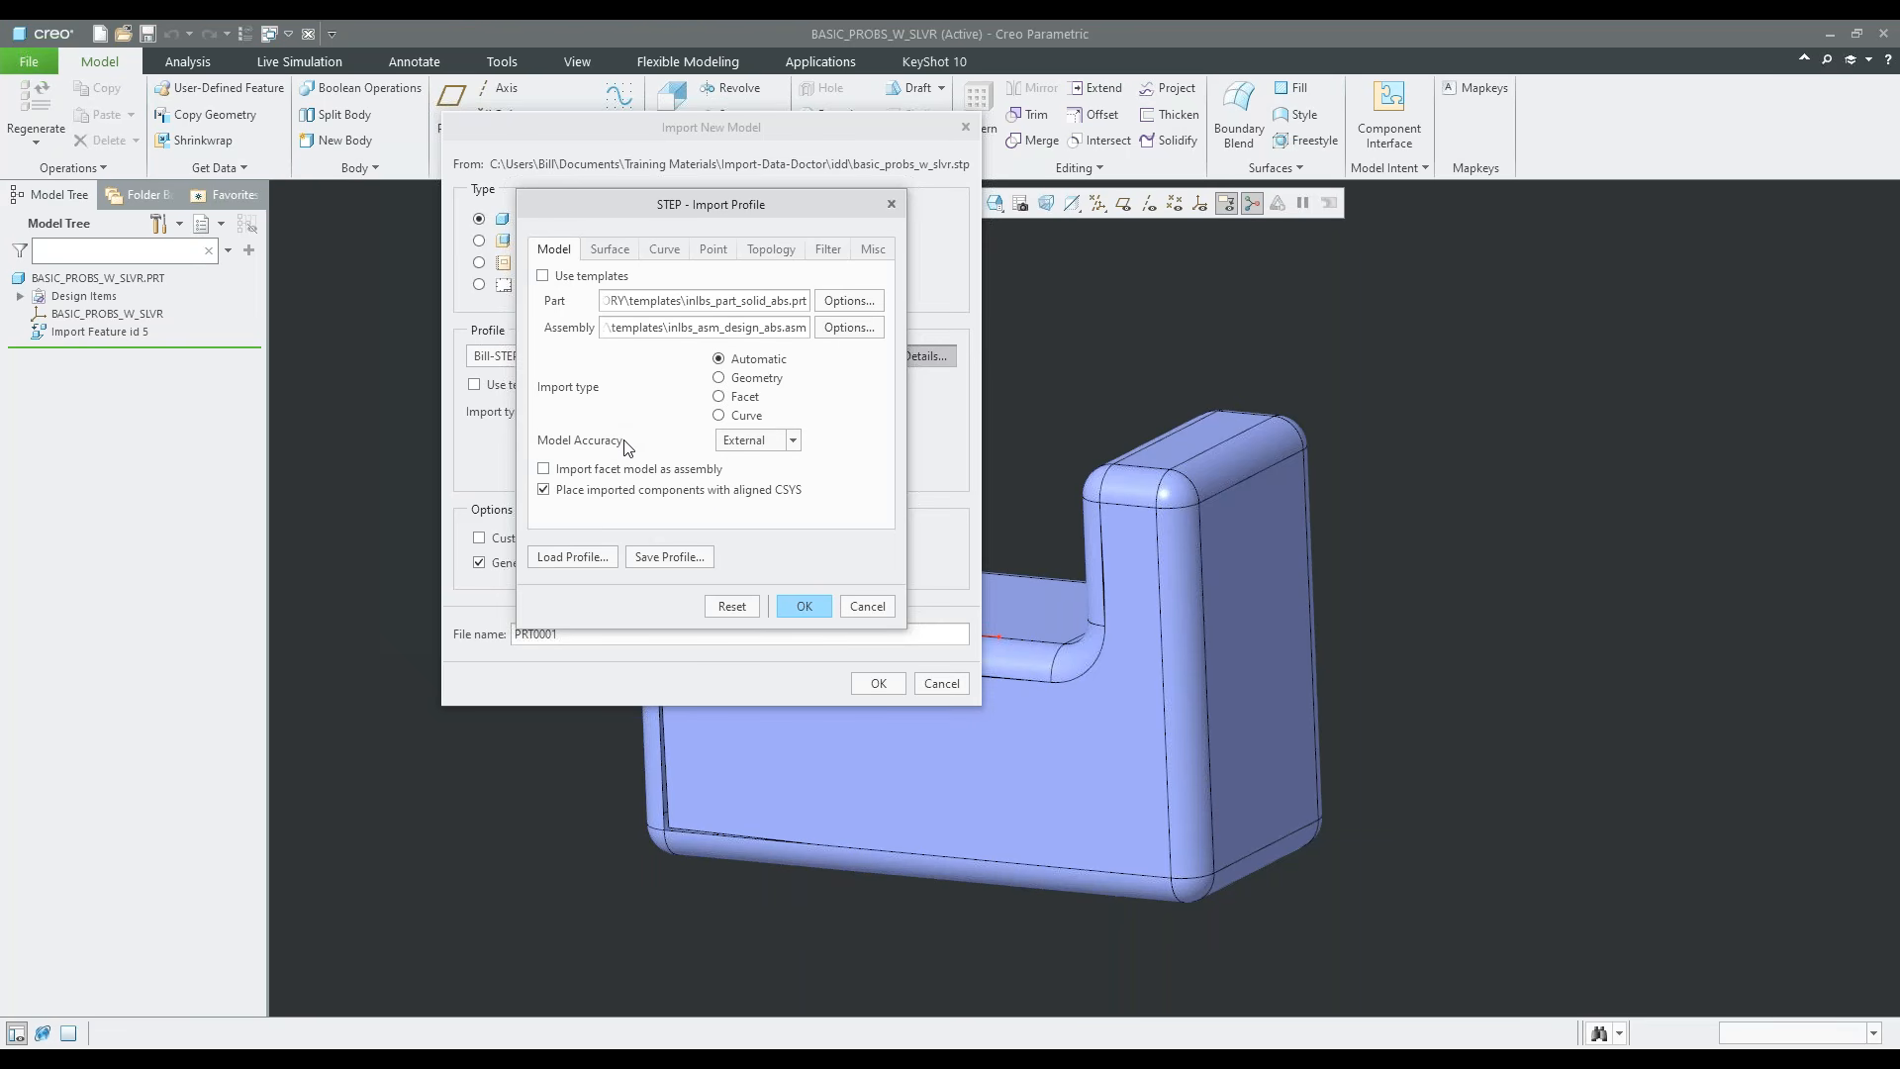
pyautogui.click(793, 442)
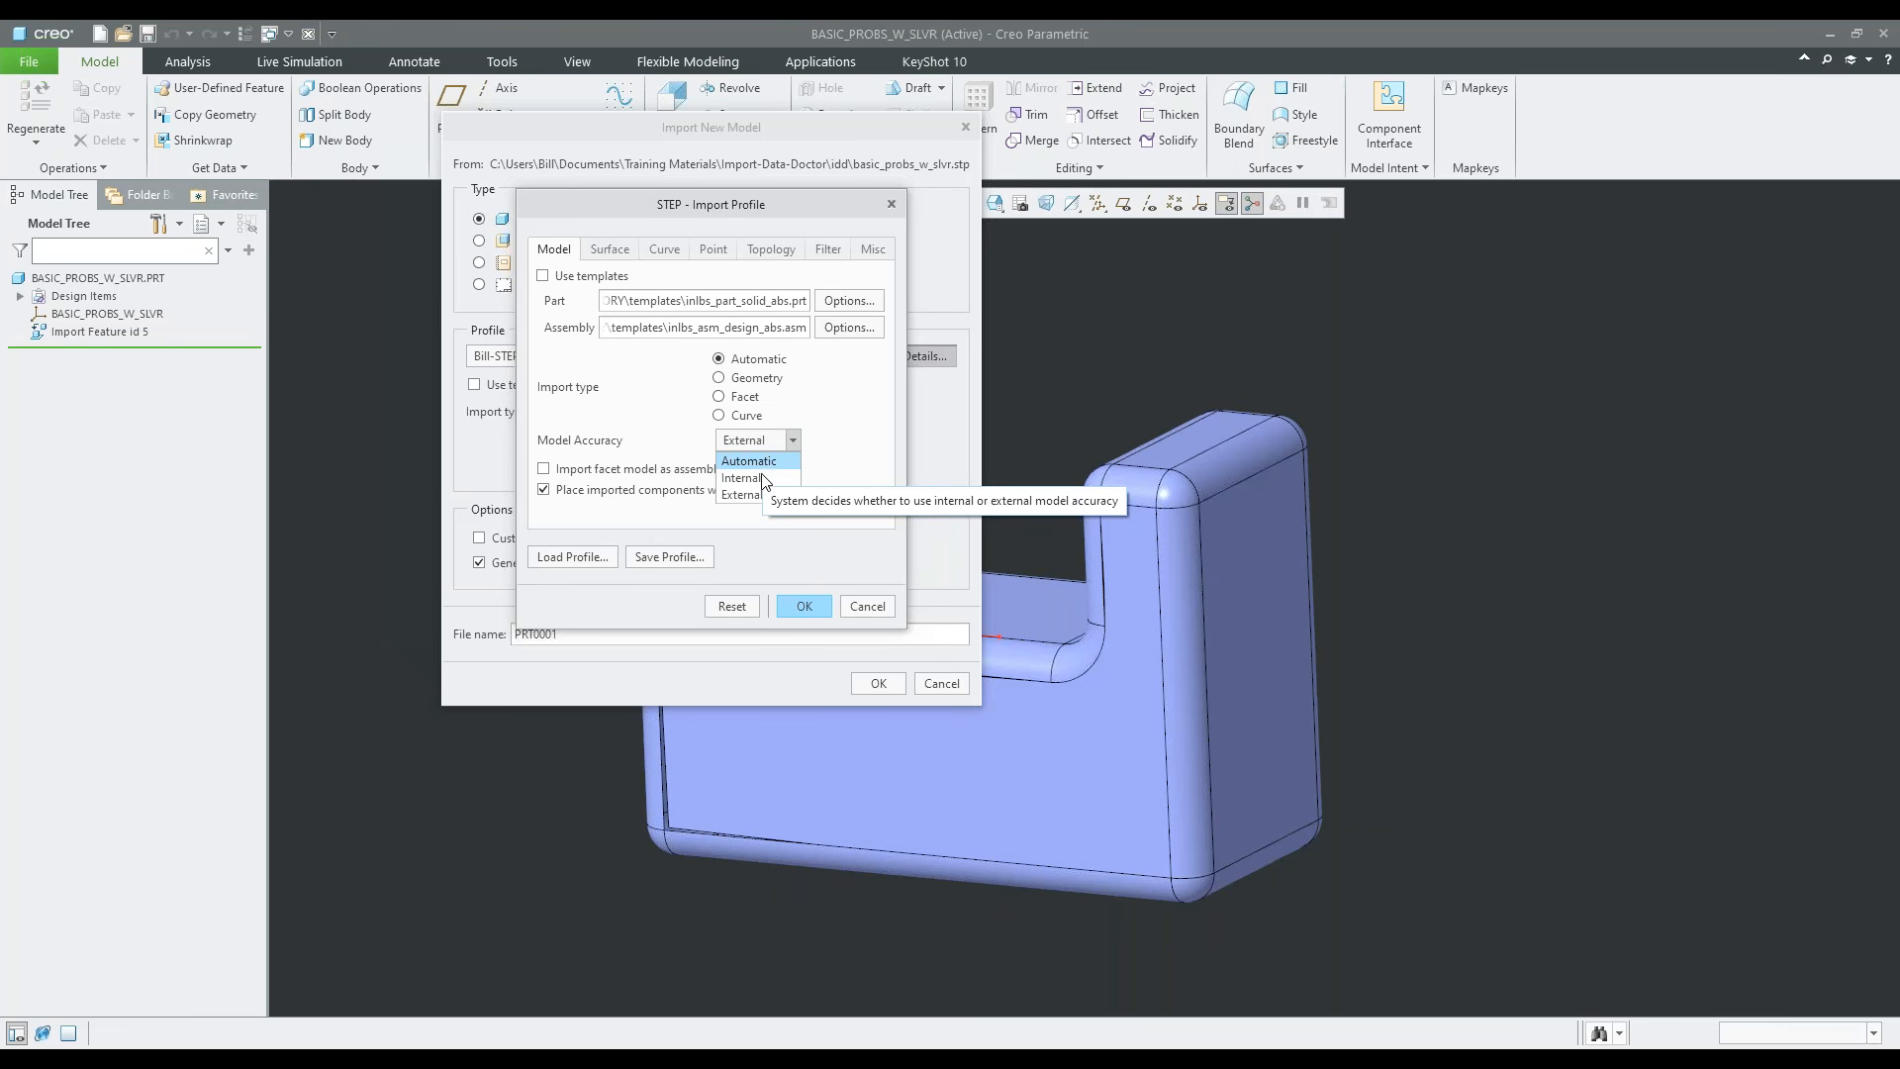
pyautogui.click(762, 497)
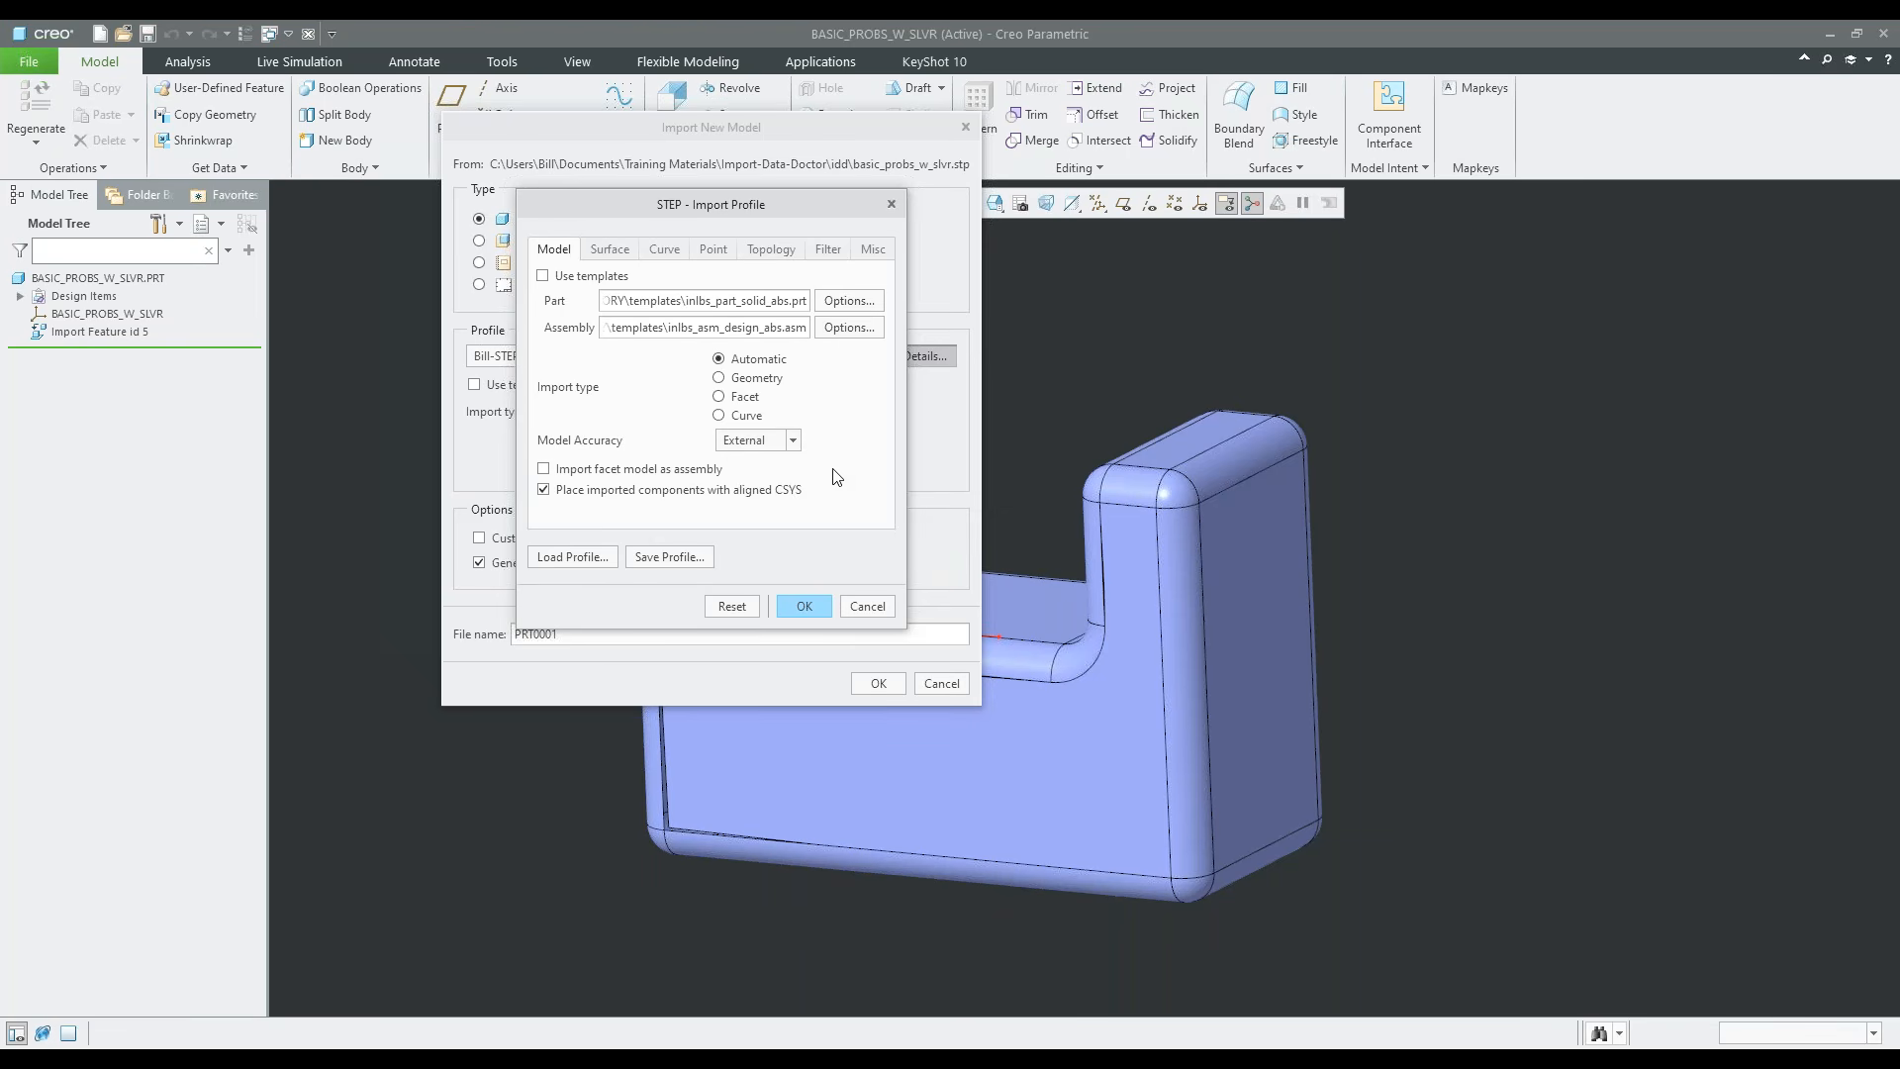
pyautogui.click(607, 252)
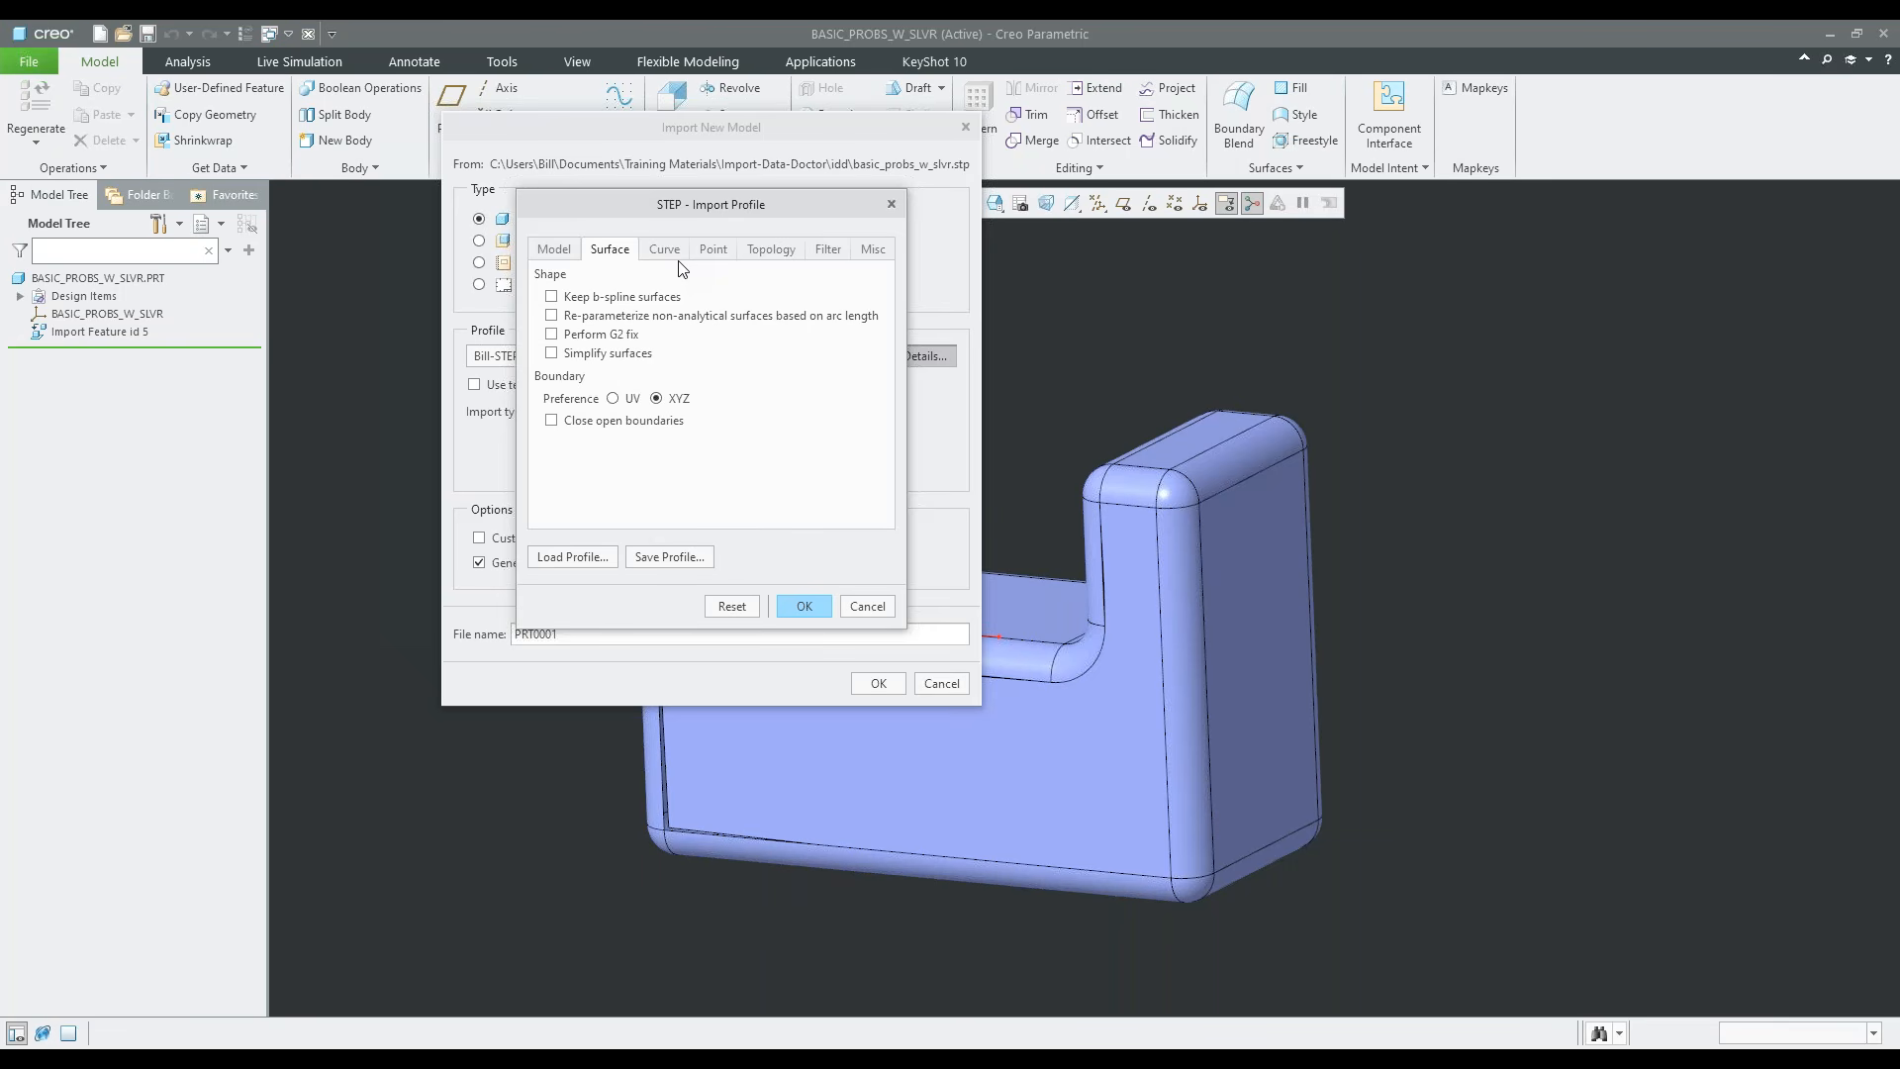
pyautogui.click(771, 253)
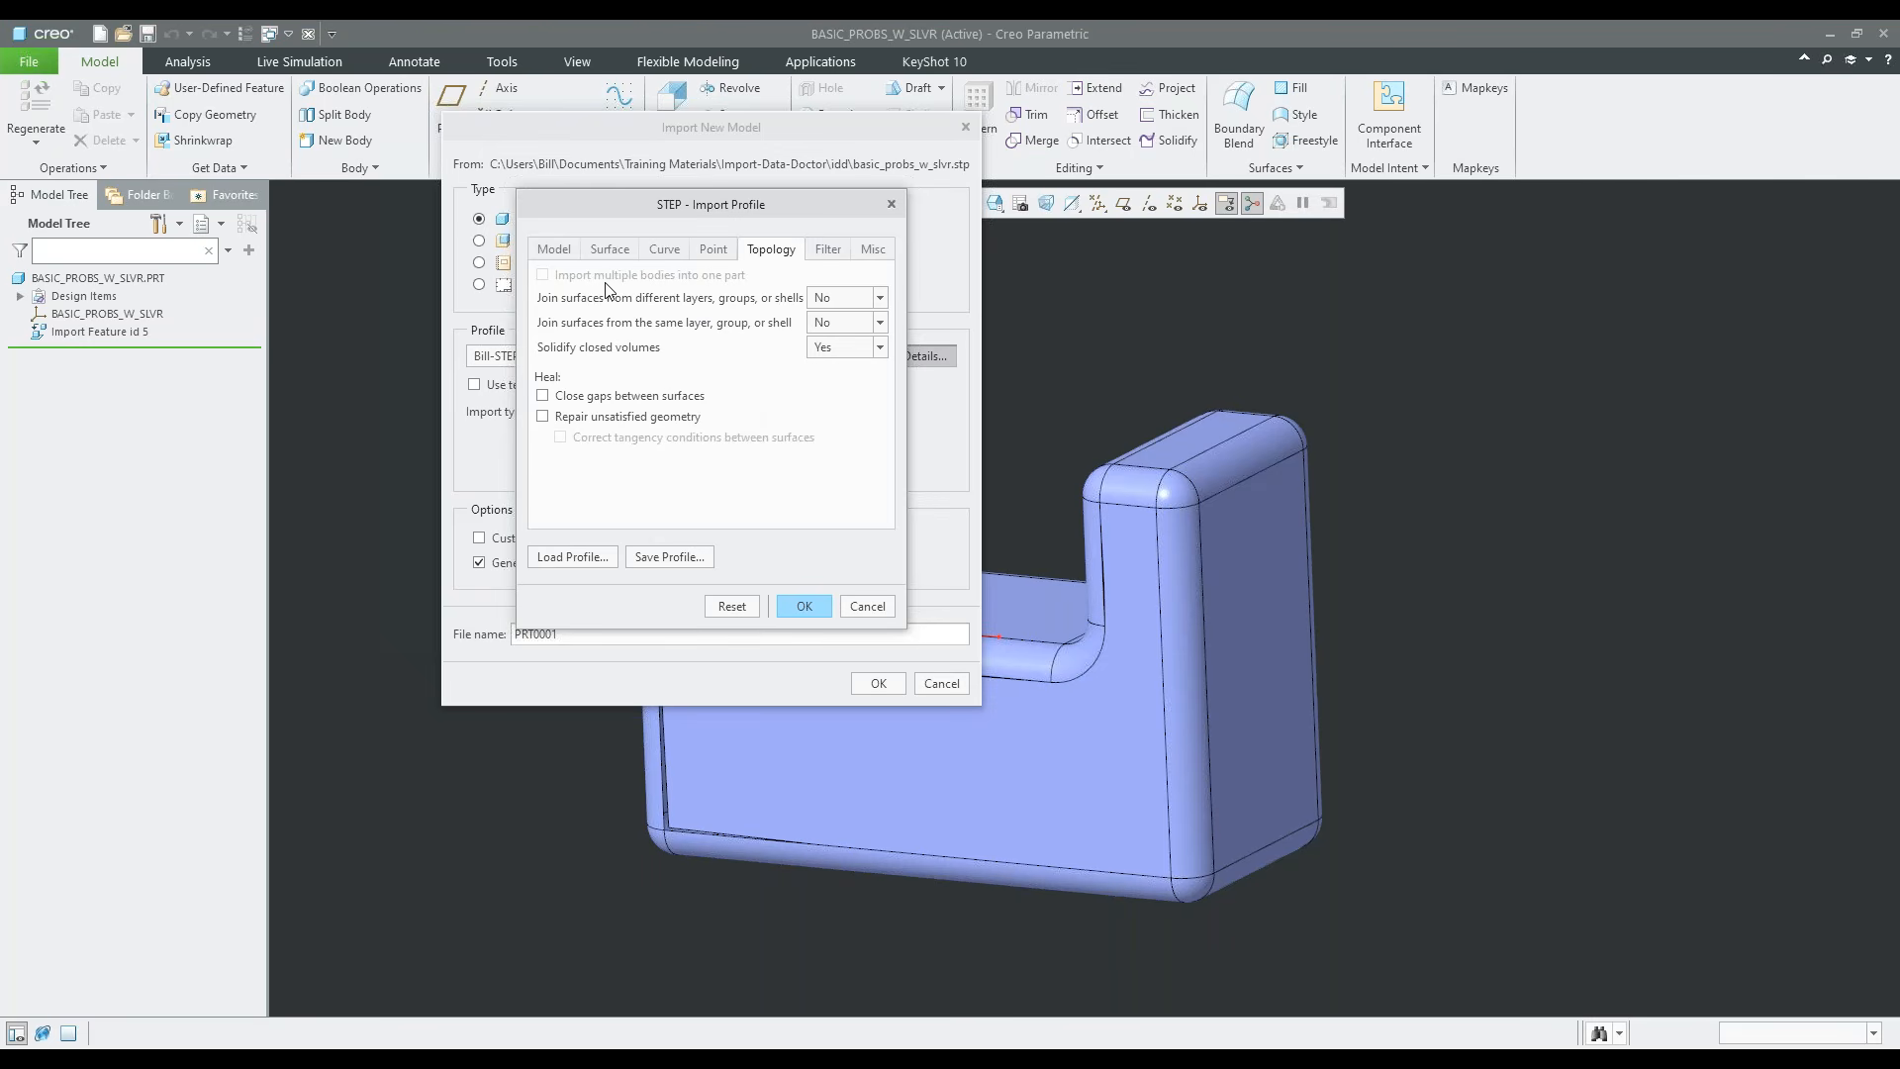
pyautogui.click(555, 248)
pyautogui.click(611, 249)
pyautogui.click(662, 248)
pyautogui.click(717, 250)
pyautogui.click(823, 252)
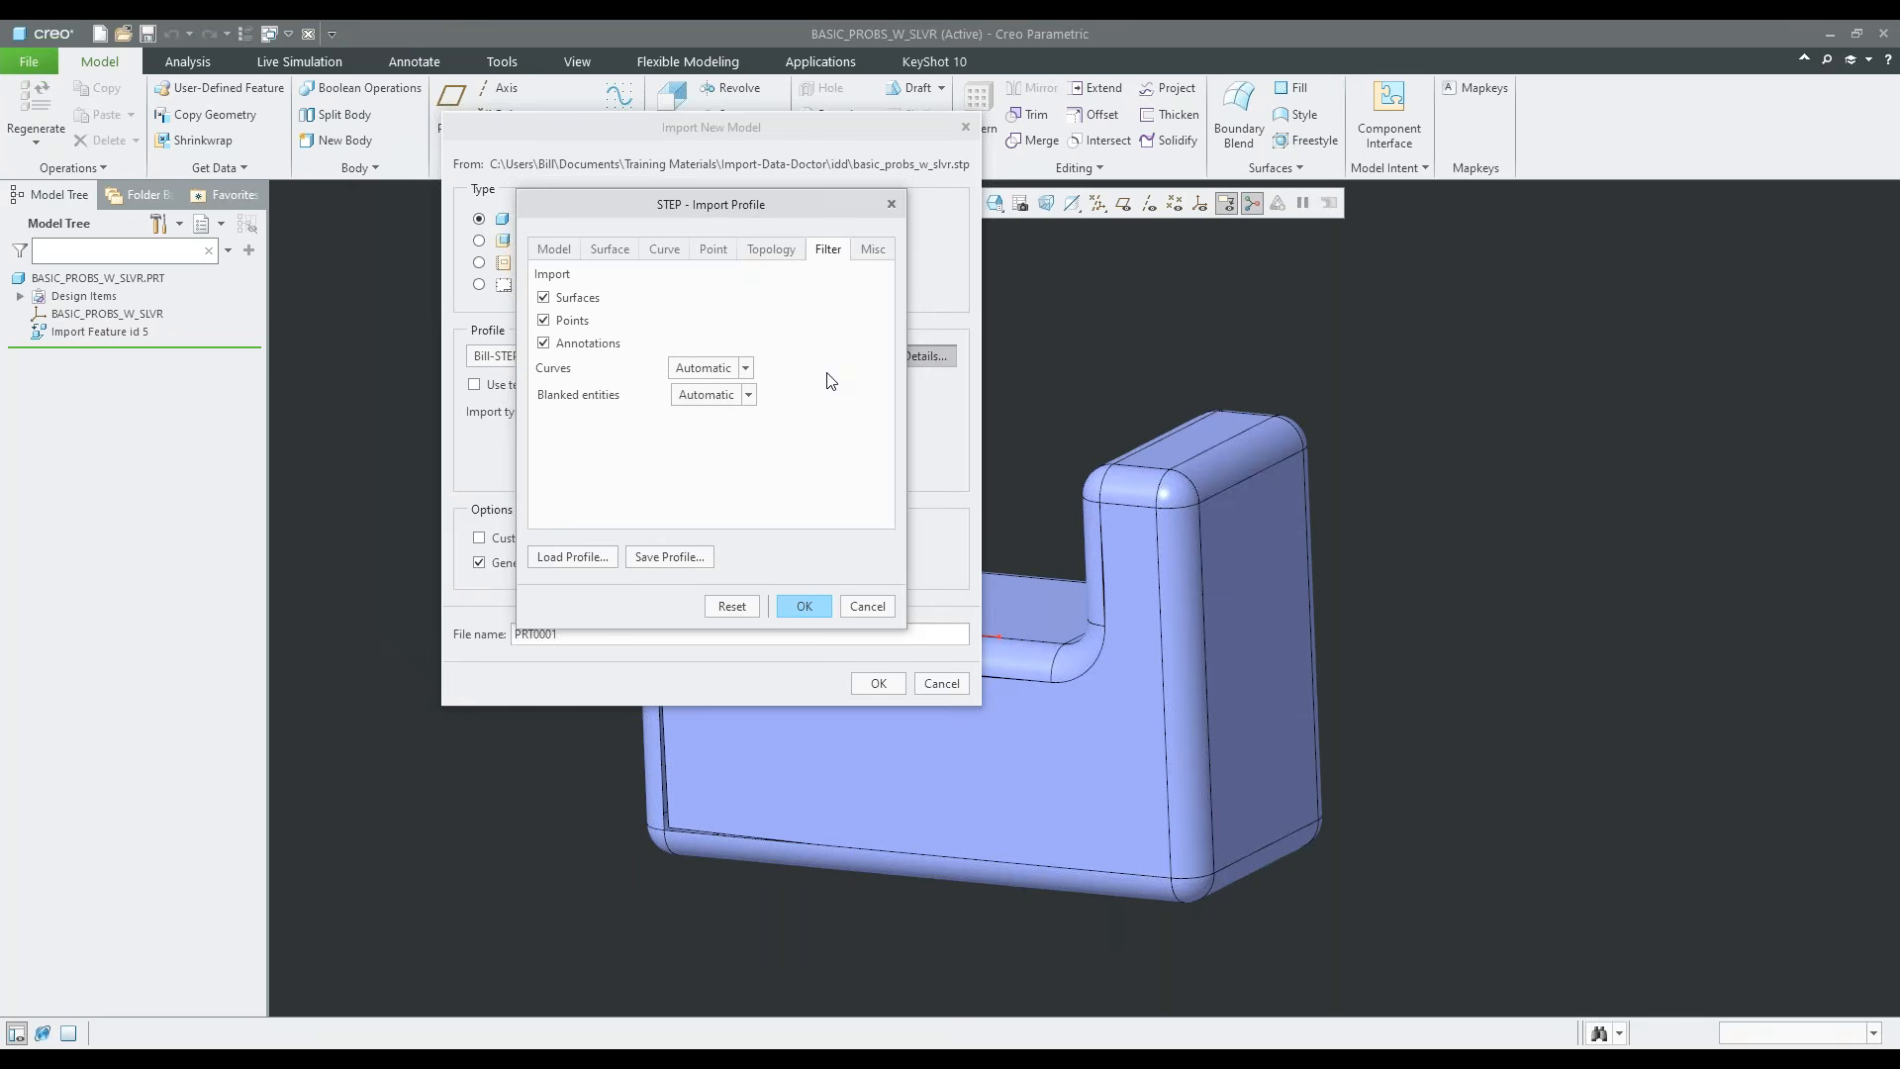
# Bring up the dialog for saving the import profile, and cancel it together with the profile settings and the model import
pyautogui.click(704, 556)
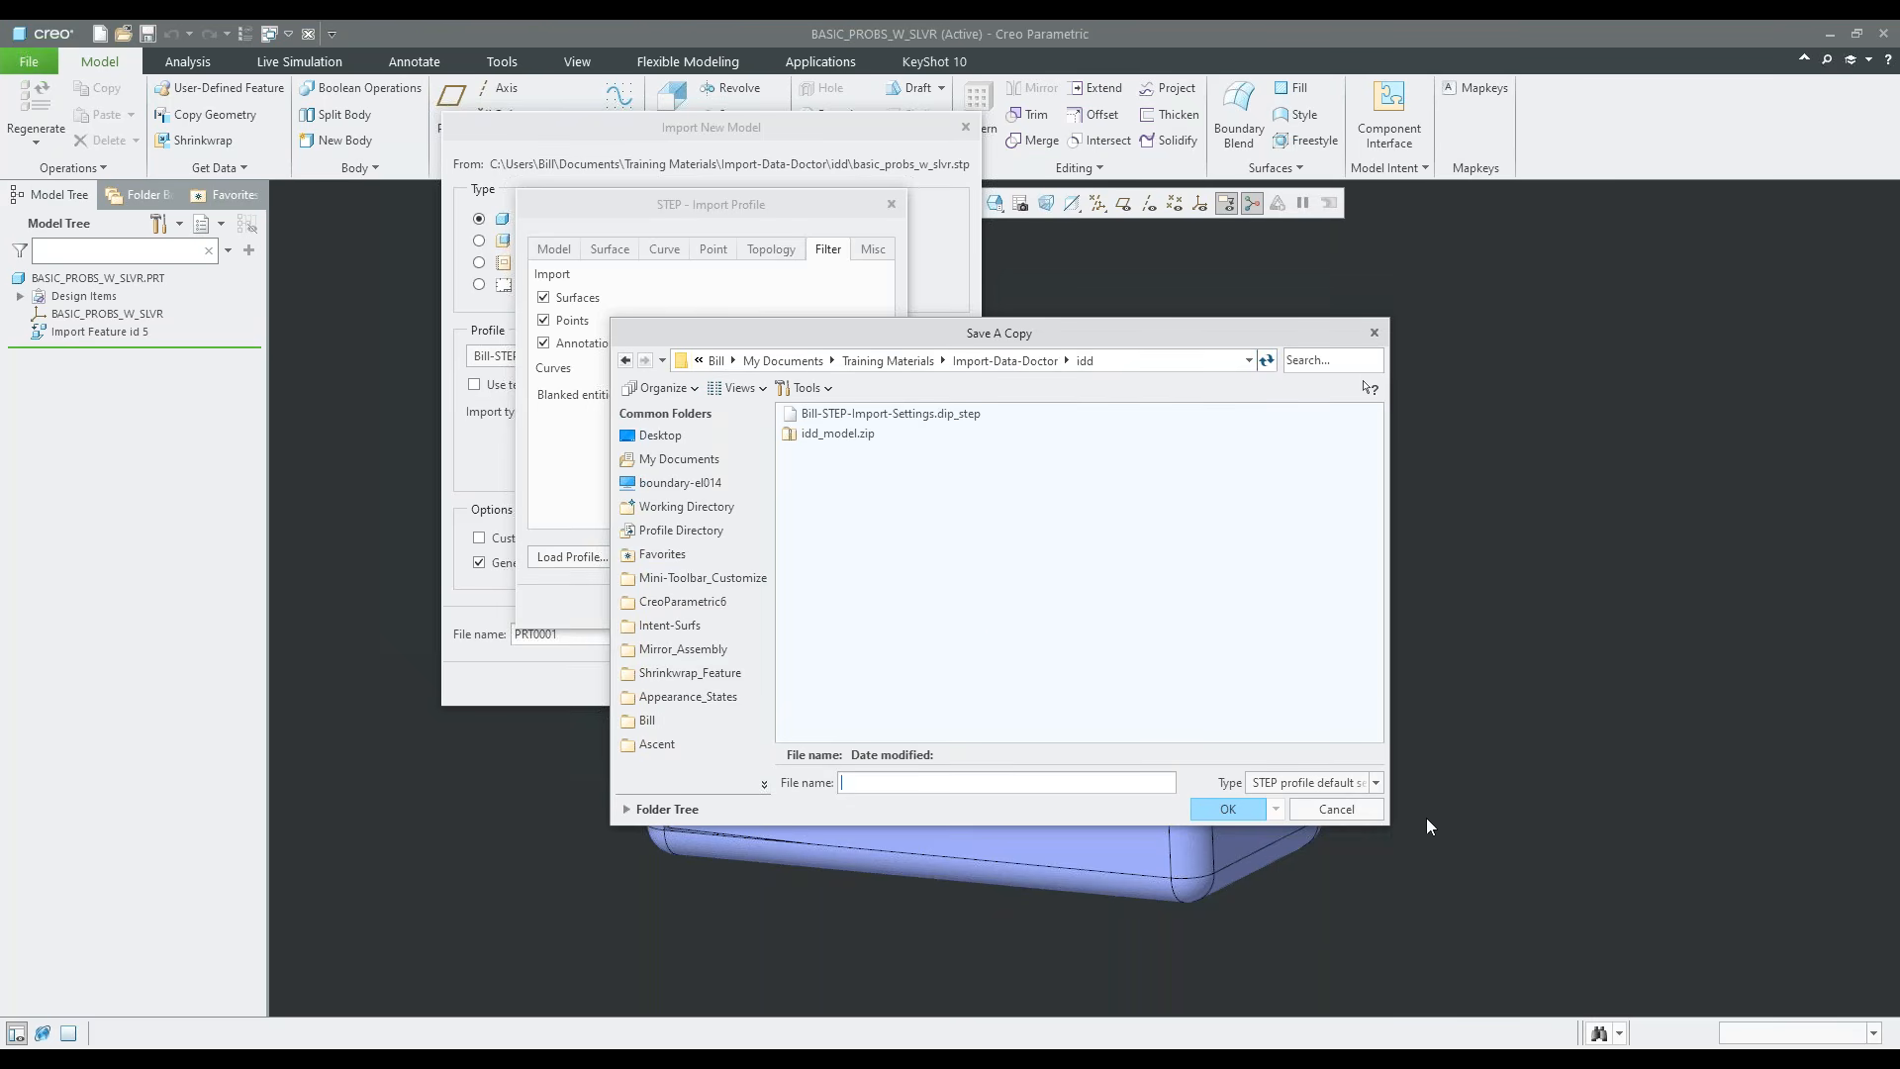
pyautogui.click(1336, 809)
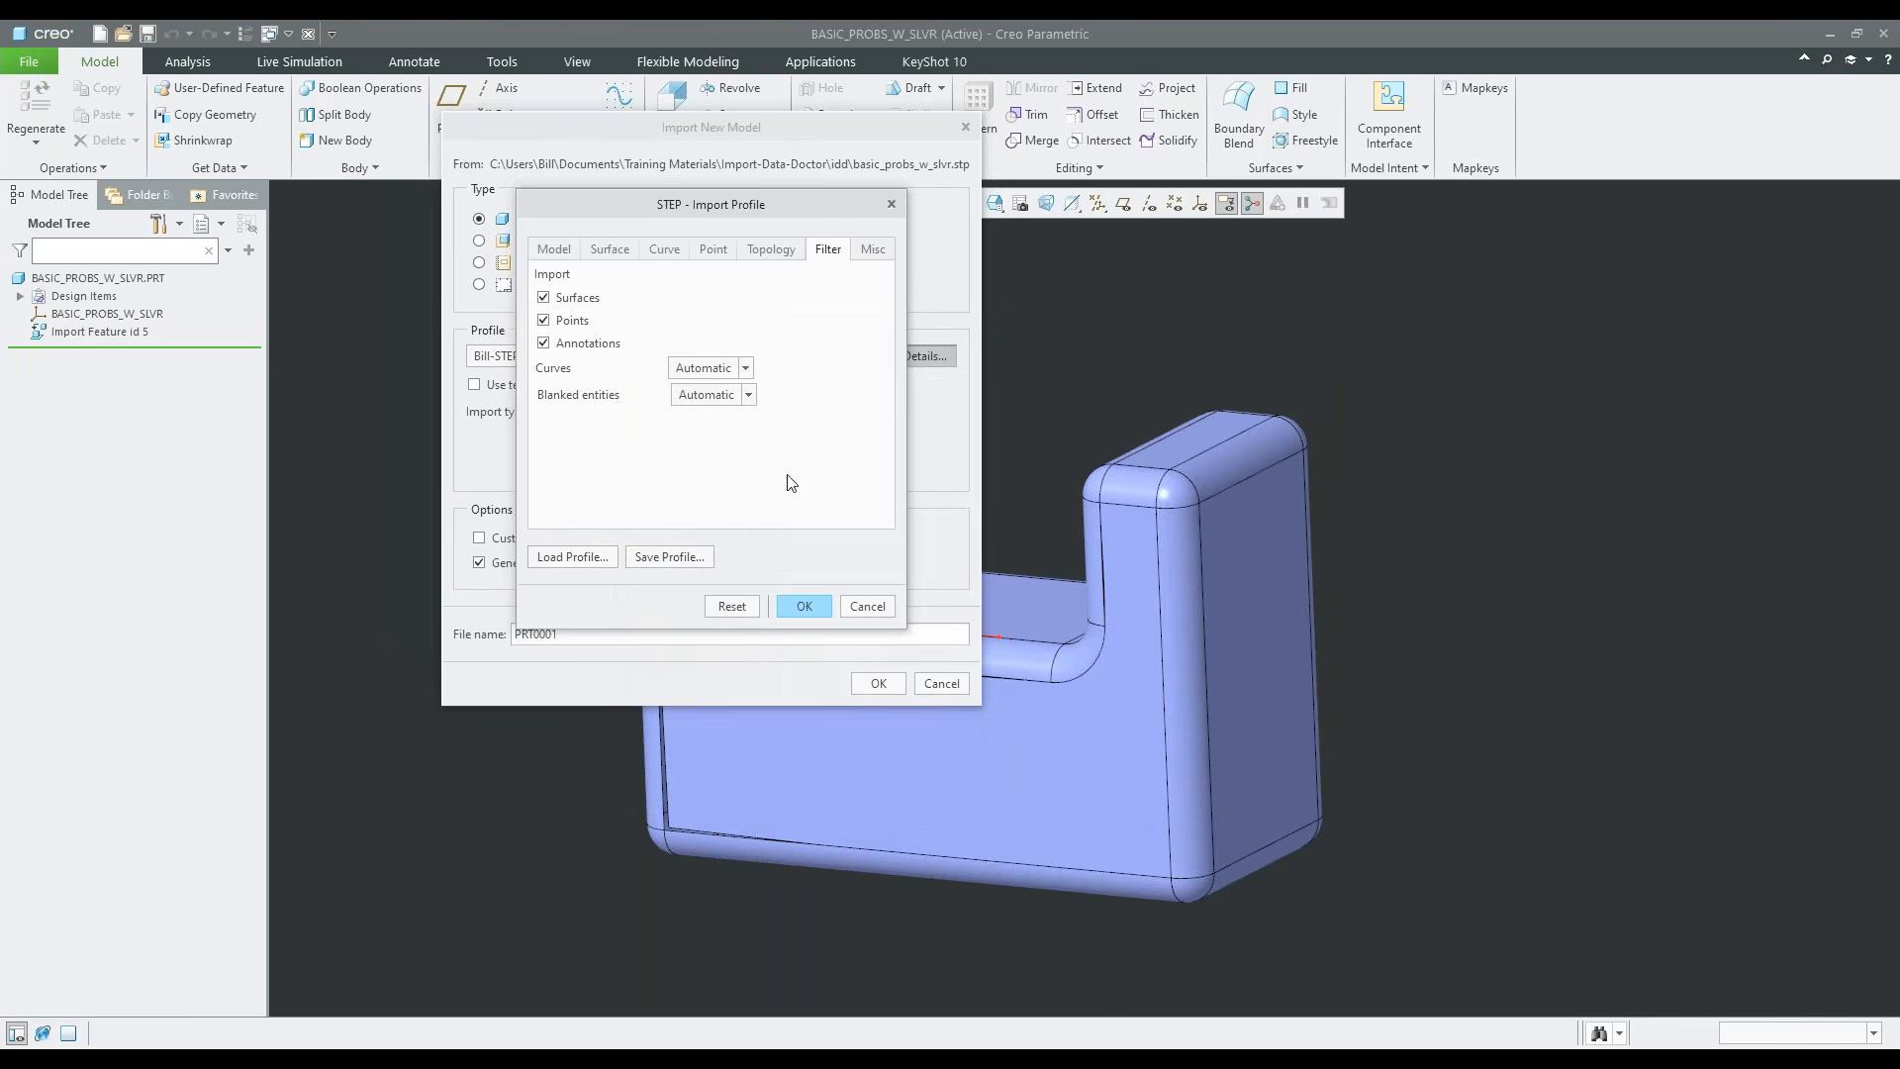
pyautogui.click(867, 605)
pyautogui.click(946, 685)
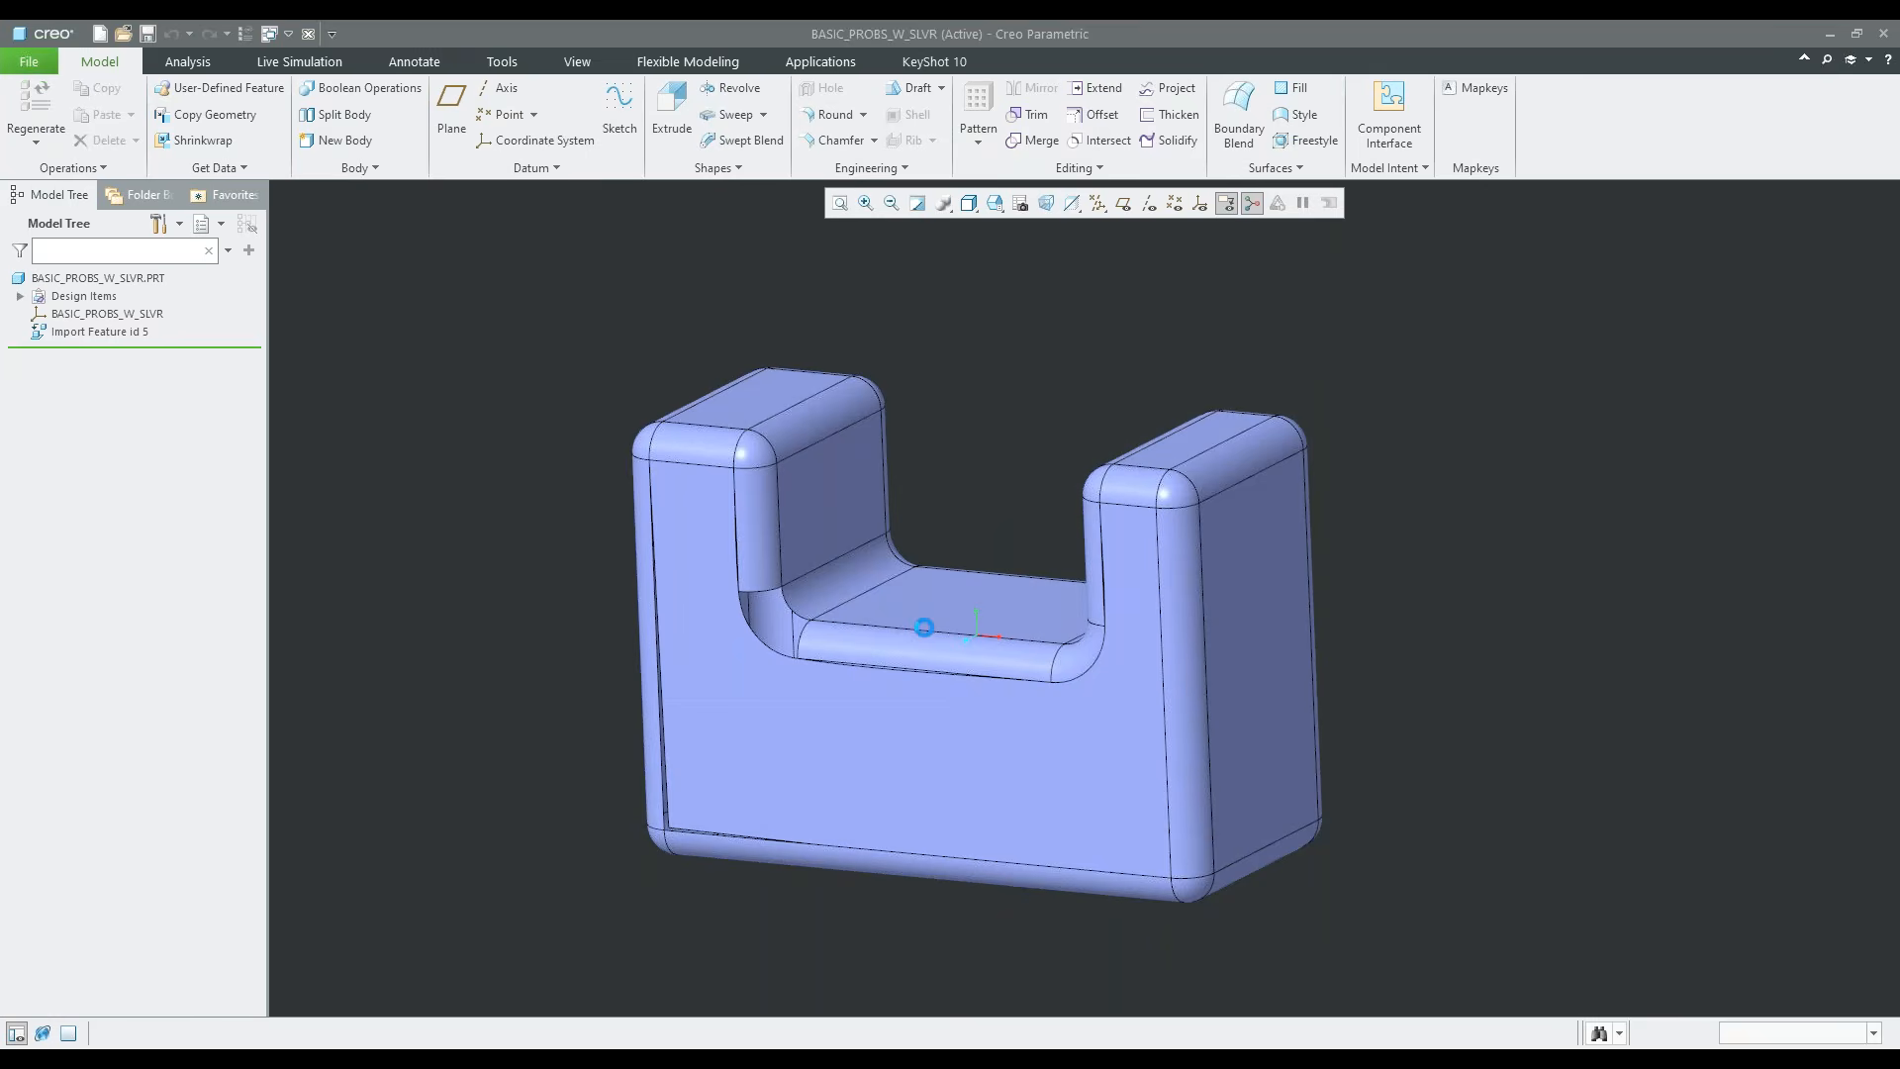
# Select the large U-shaped front surface of the model and examine its left and lower edges up close
pyautogui.moveTo(1066, 839); pyautogui.dragTo(833, 793, button='middle')
pyautogui.scroll(2, 842, 811)
pyautogui.click(788, 792)
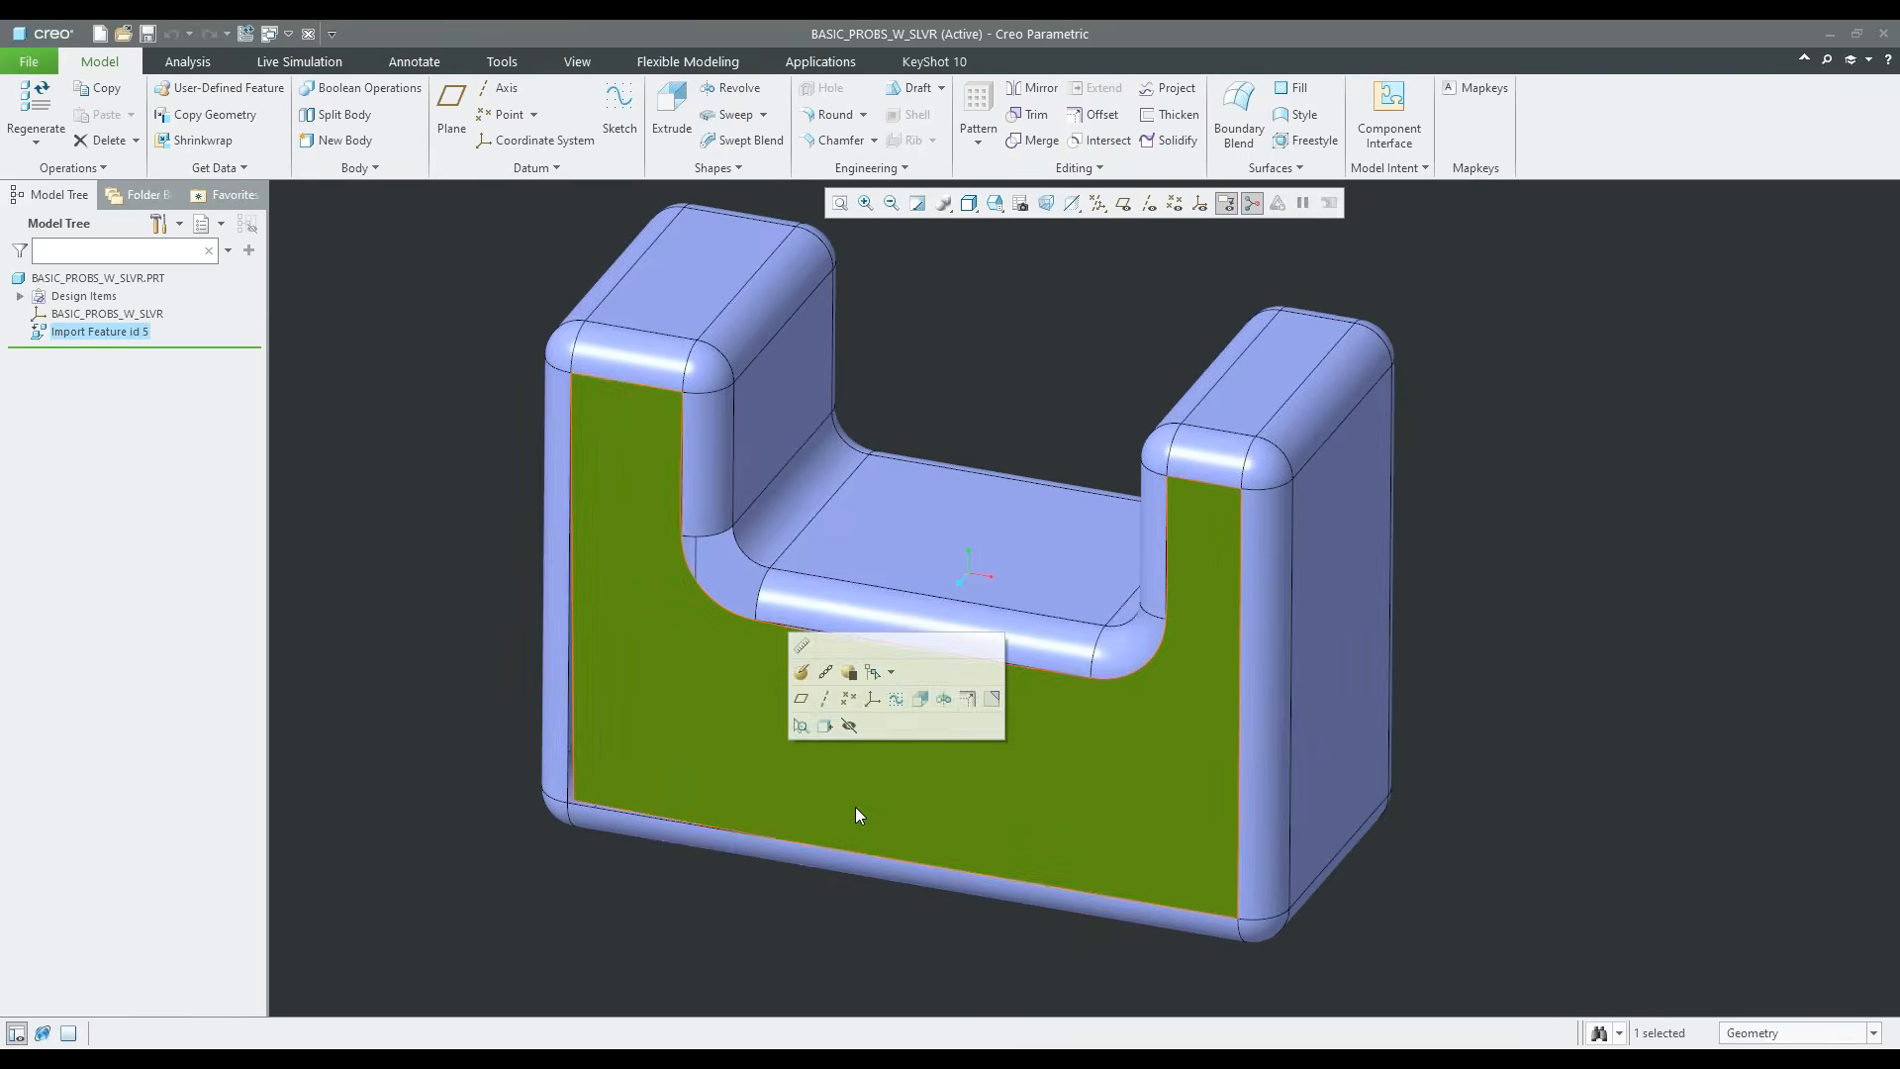
pyautogui.scroll(3, 653, 764)
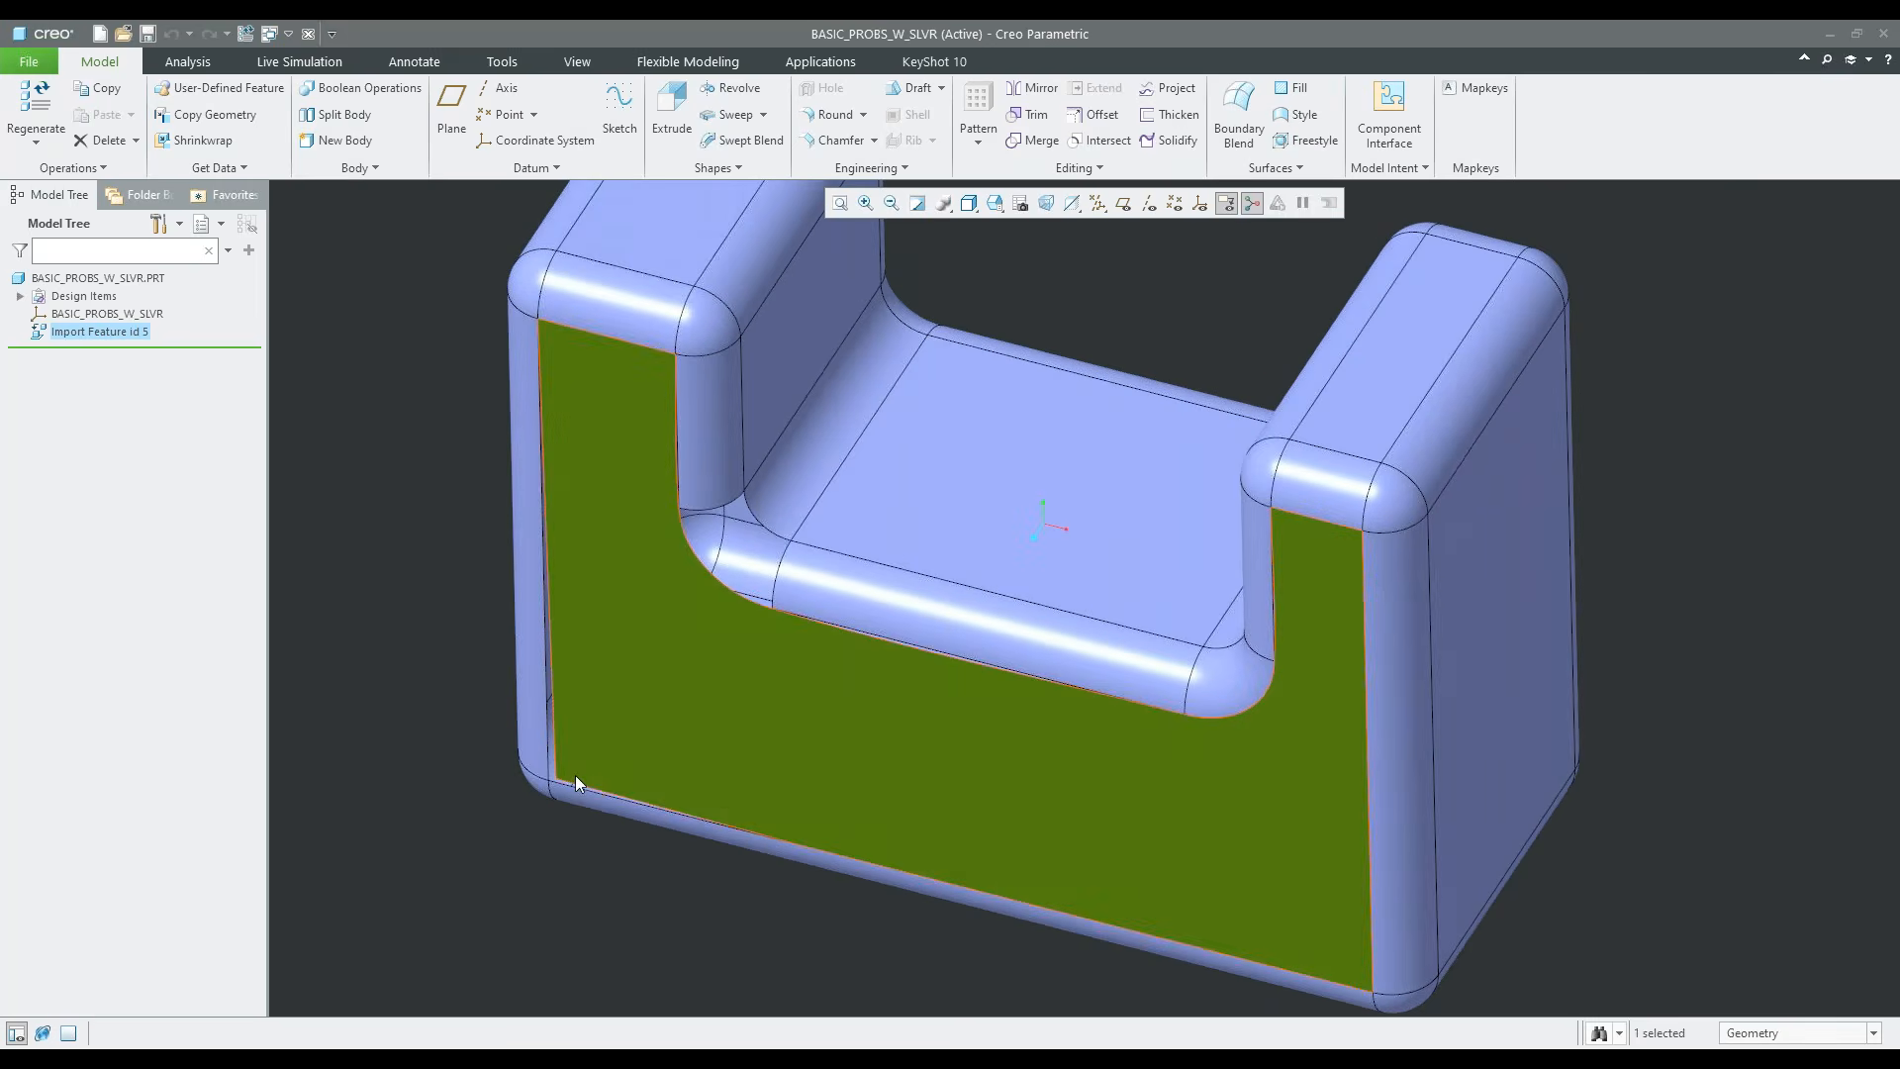
pyautogui.scroll(2, 569, 770)
pyautogui.scroll(3, 542, 782)
pyautogui.scroll(-5, 637, 800)
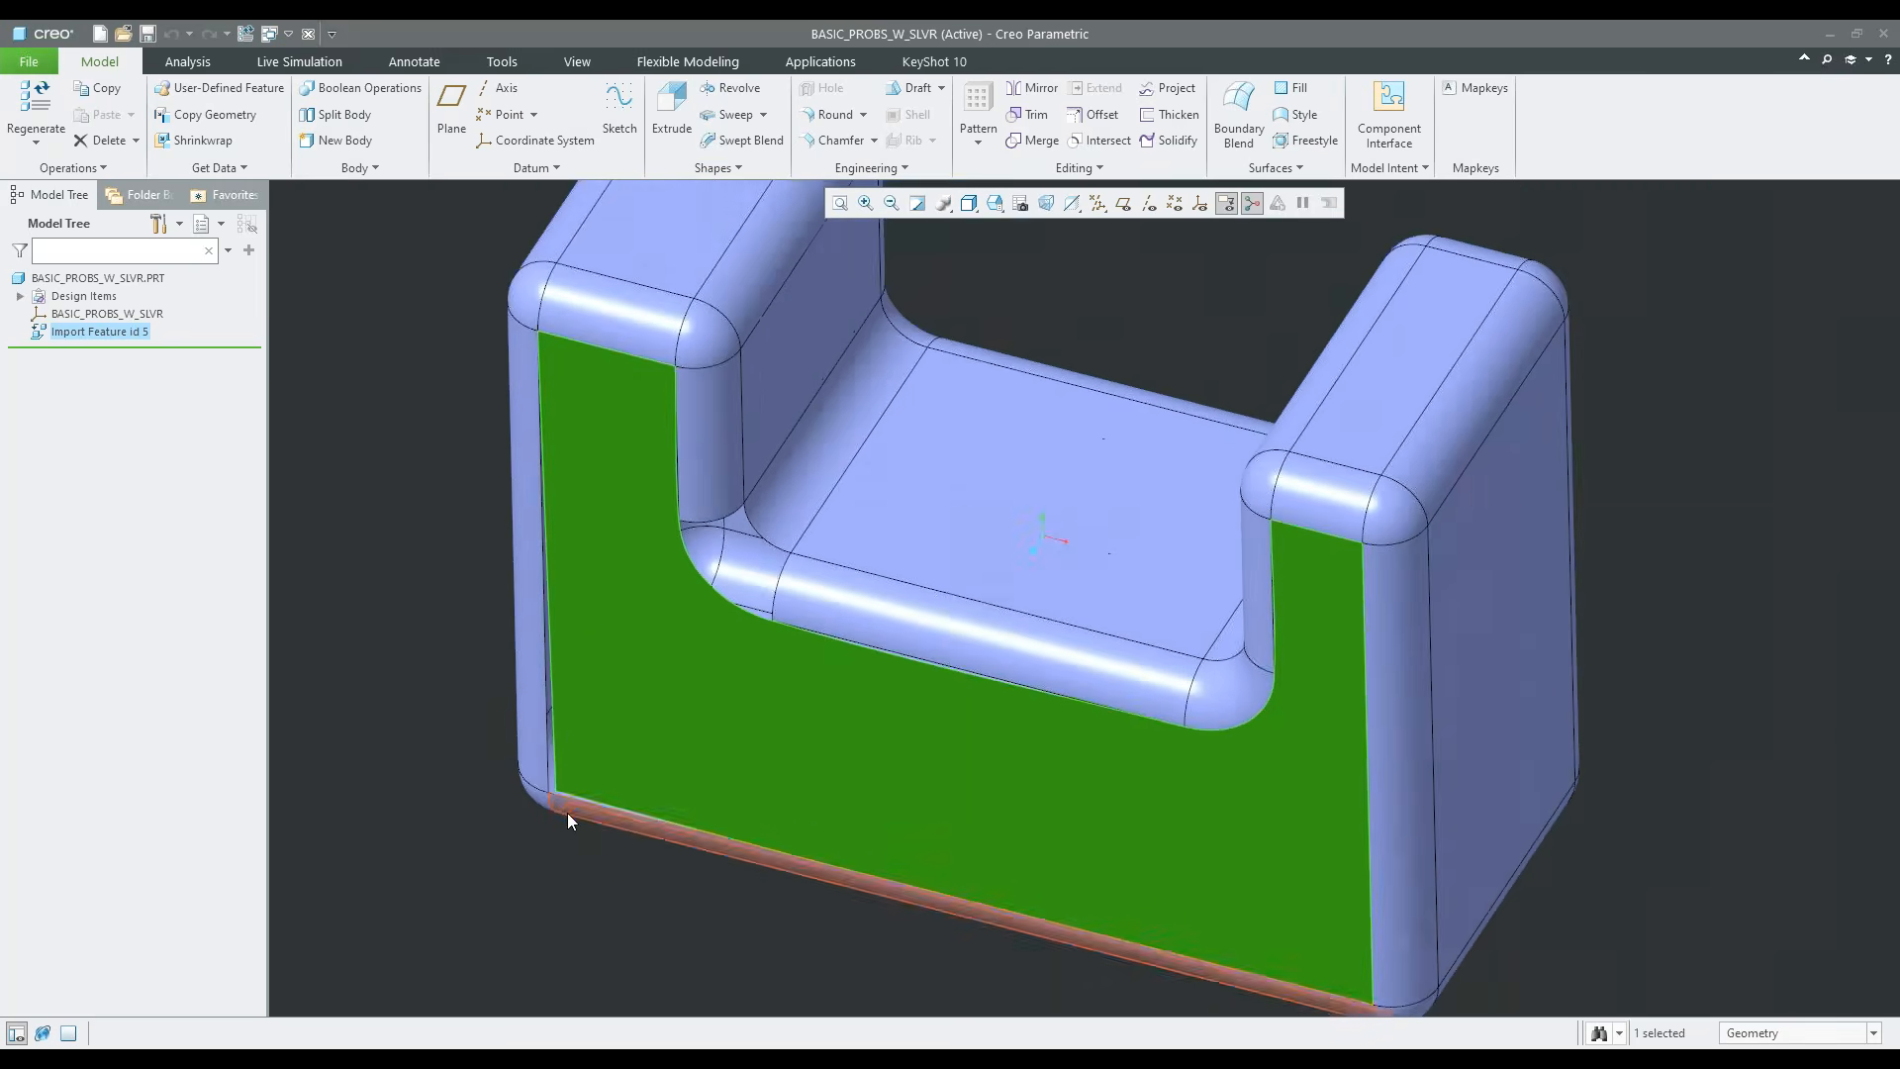
pyautogui.moveTo(657, 804); pyautogui.dragTo(664, 753, button='middle')
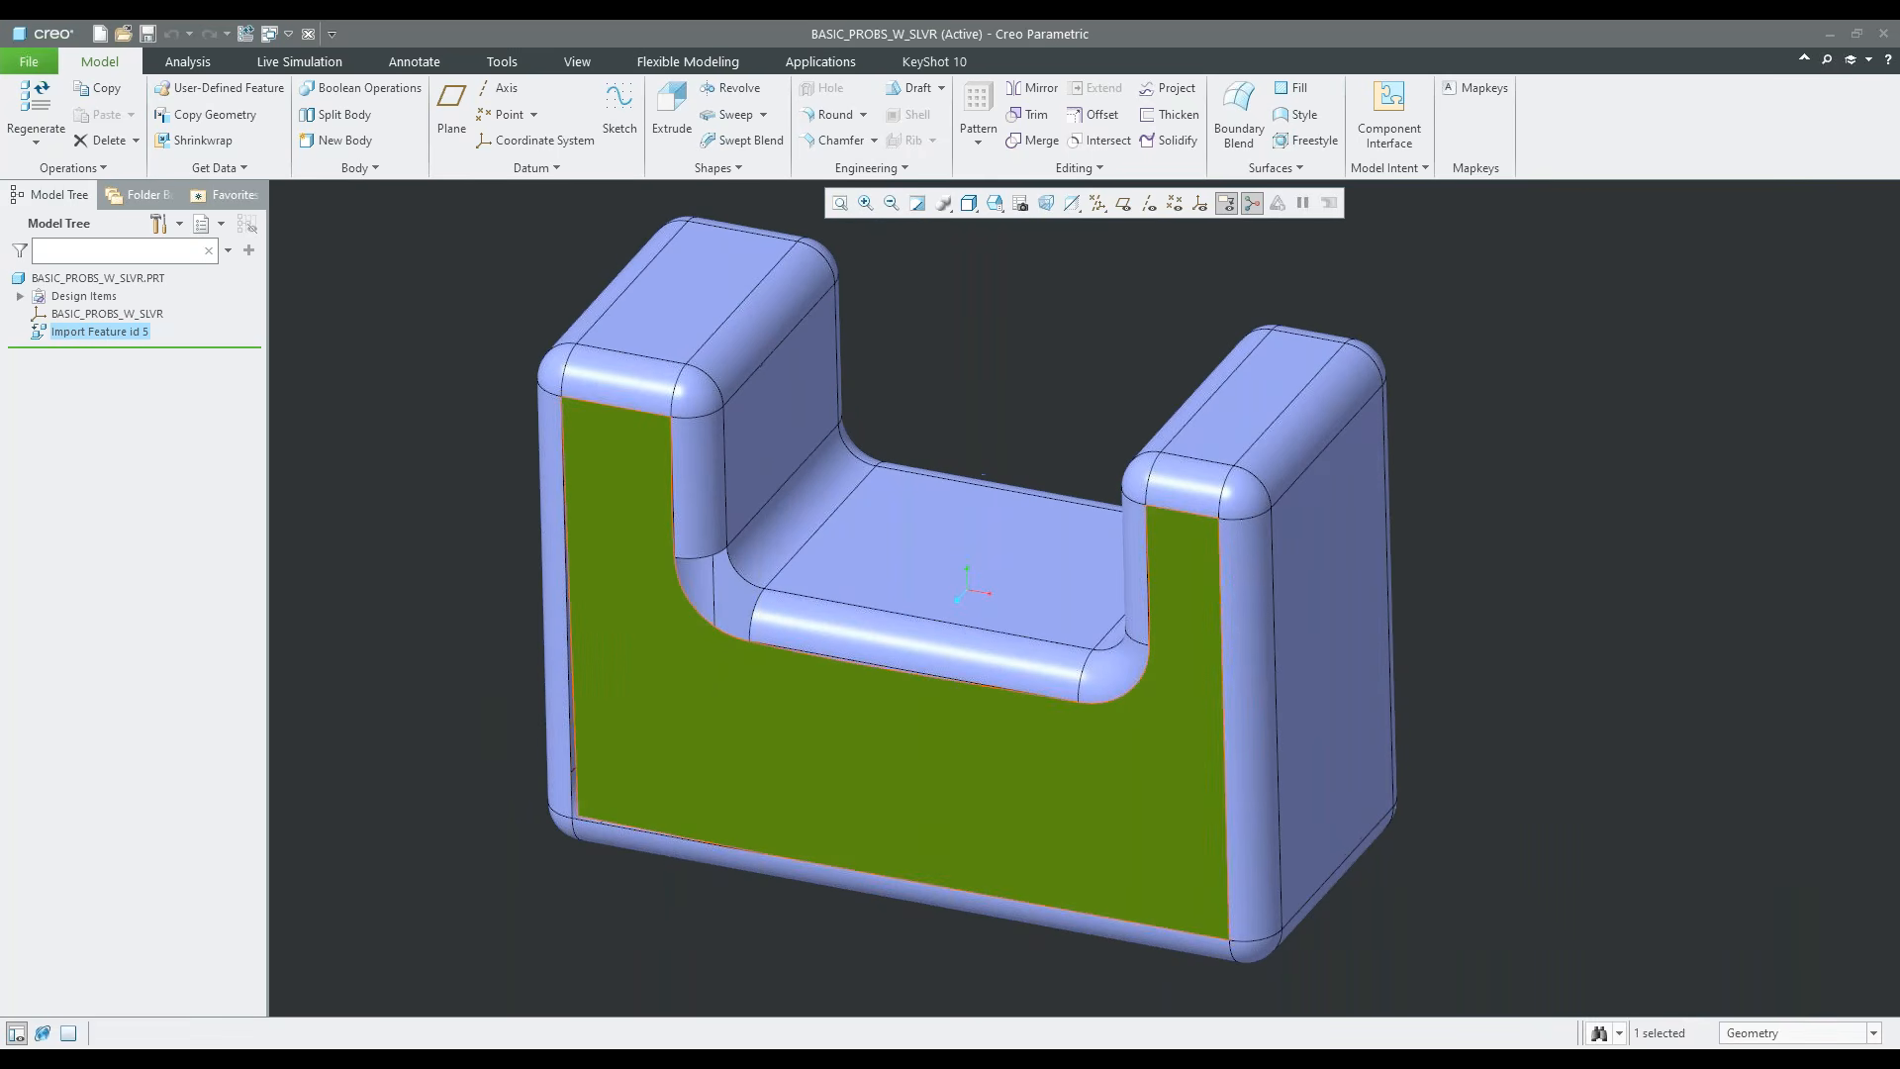
# Remove the U-shaped front surface with the Leave Open option so the adjacent surfaces are not extended
pyautogui.click(693, 759)
pyautogui.click(906, 671)
pyautogui.scroll(-5, 782, 722)
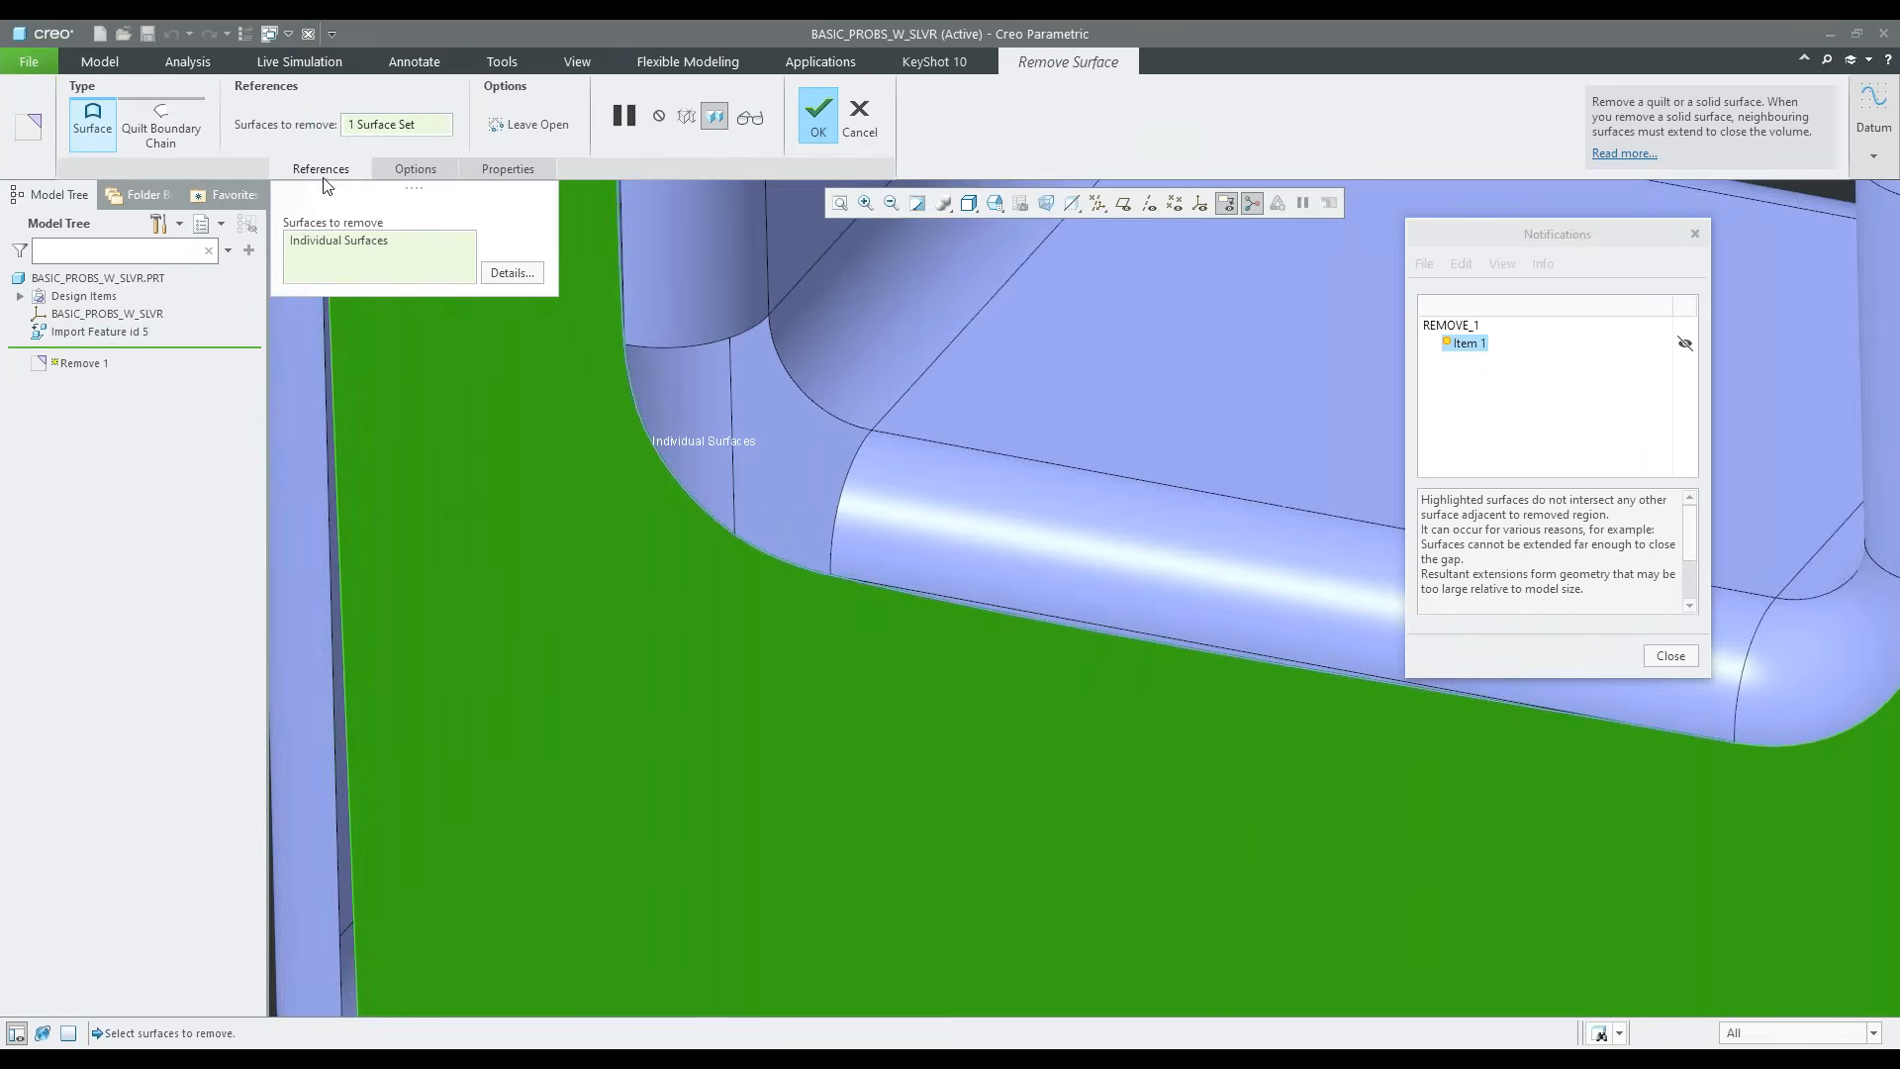
pyautogui.click(529, 124)
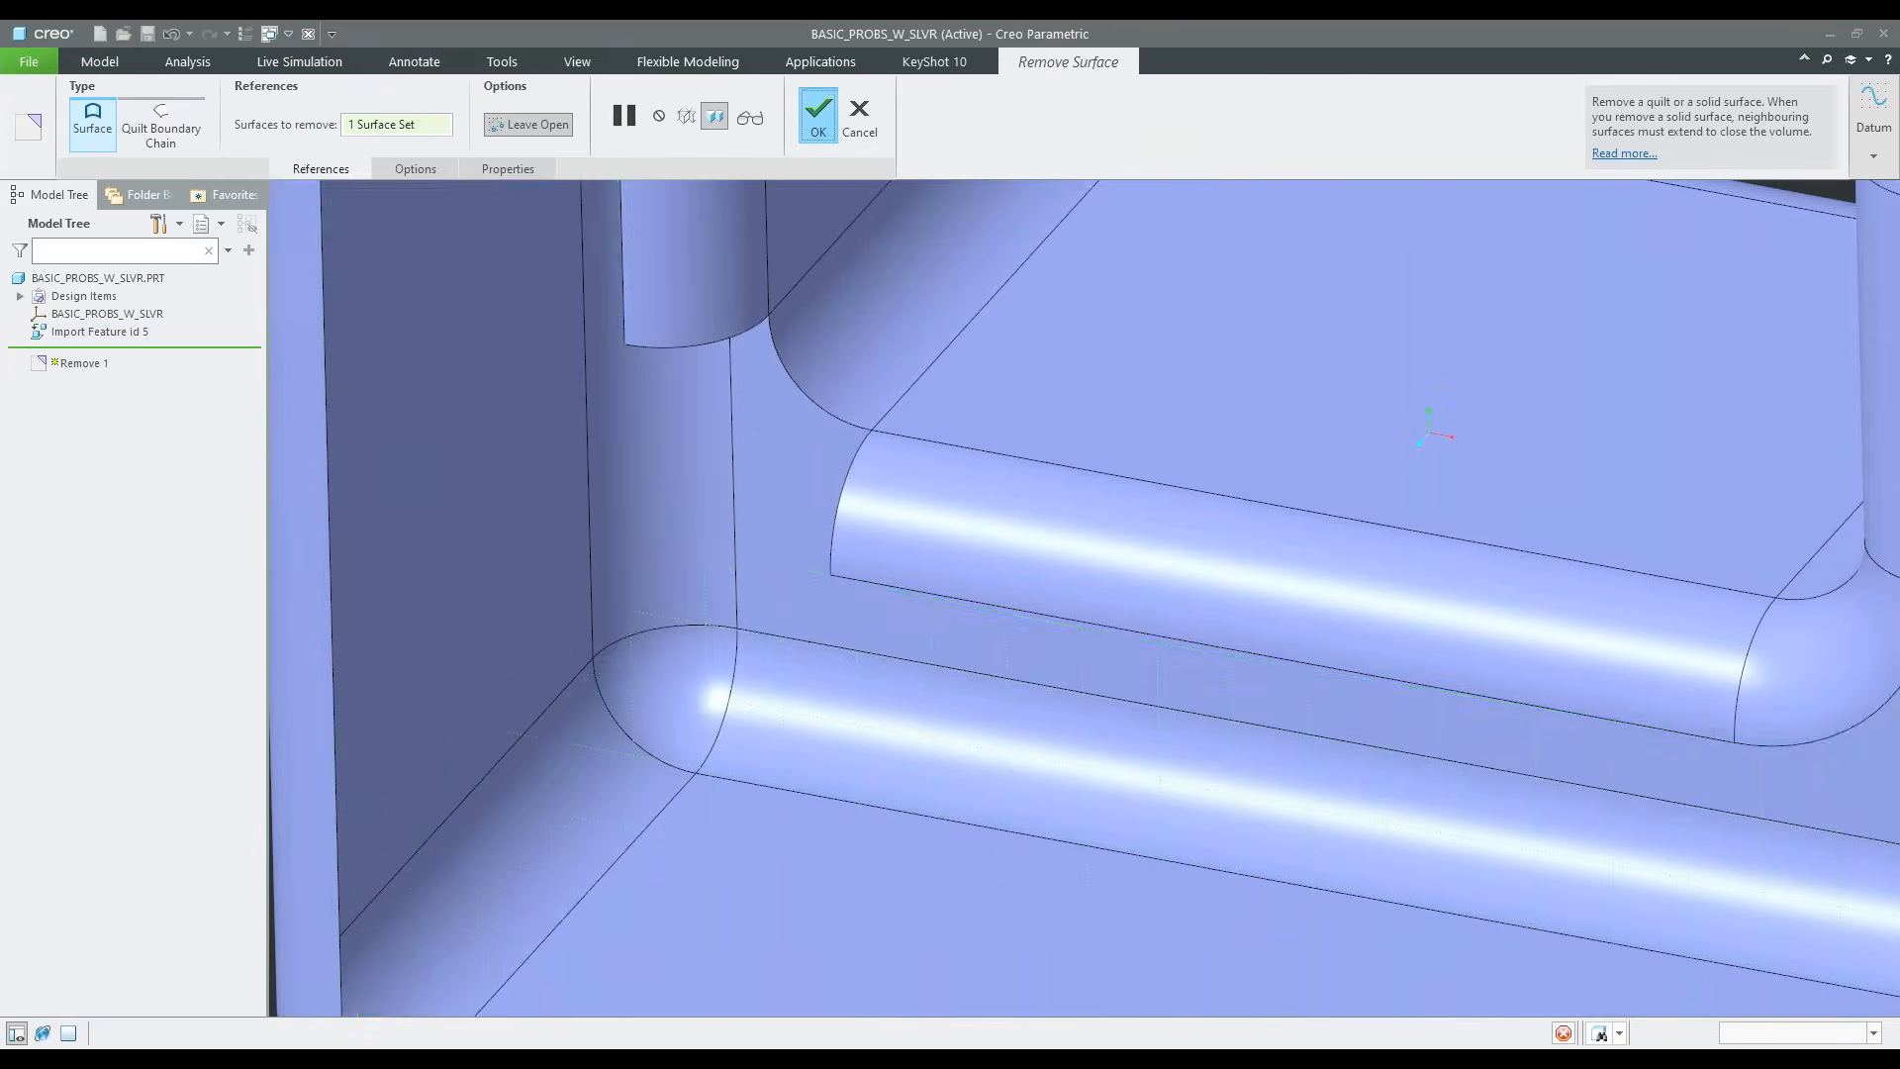
pyautogui.click(817, 113)
pyautogui.scroll(5, 705, 669)
pyautogui.click(1302, 584)
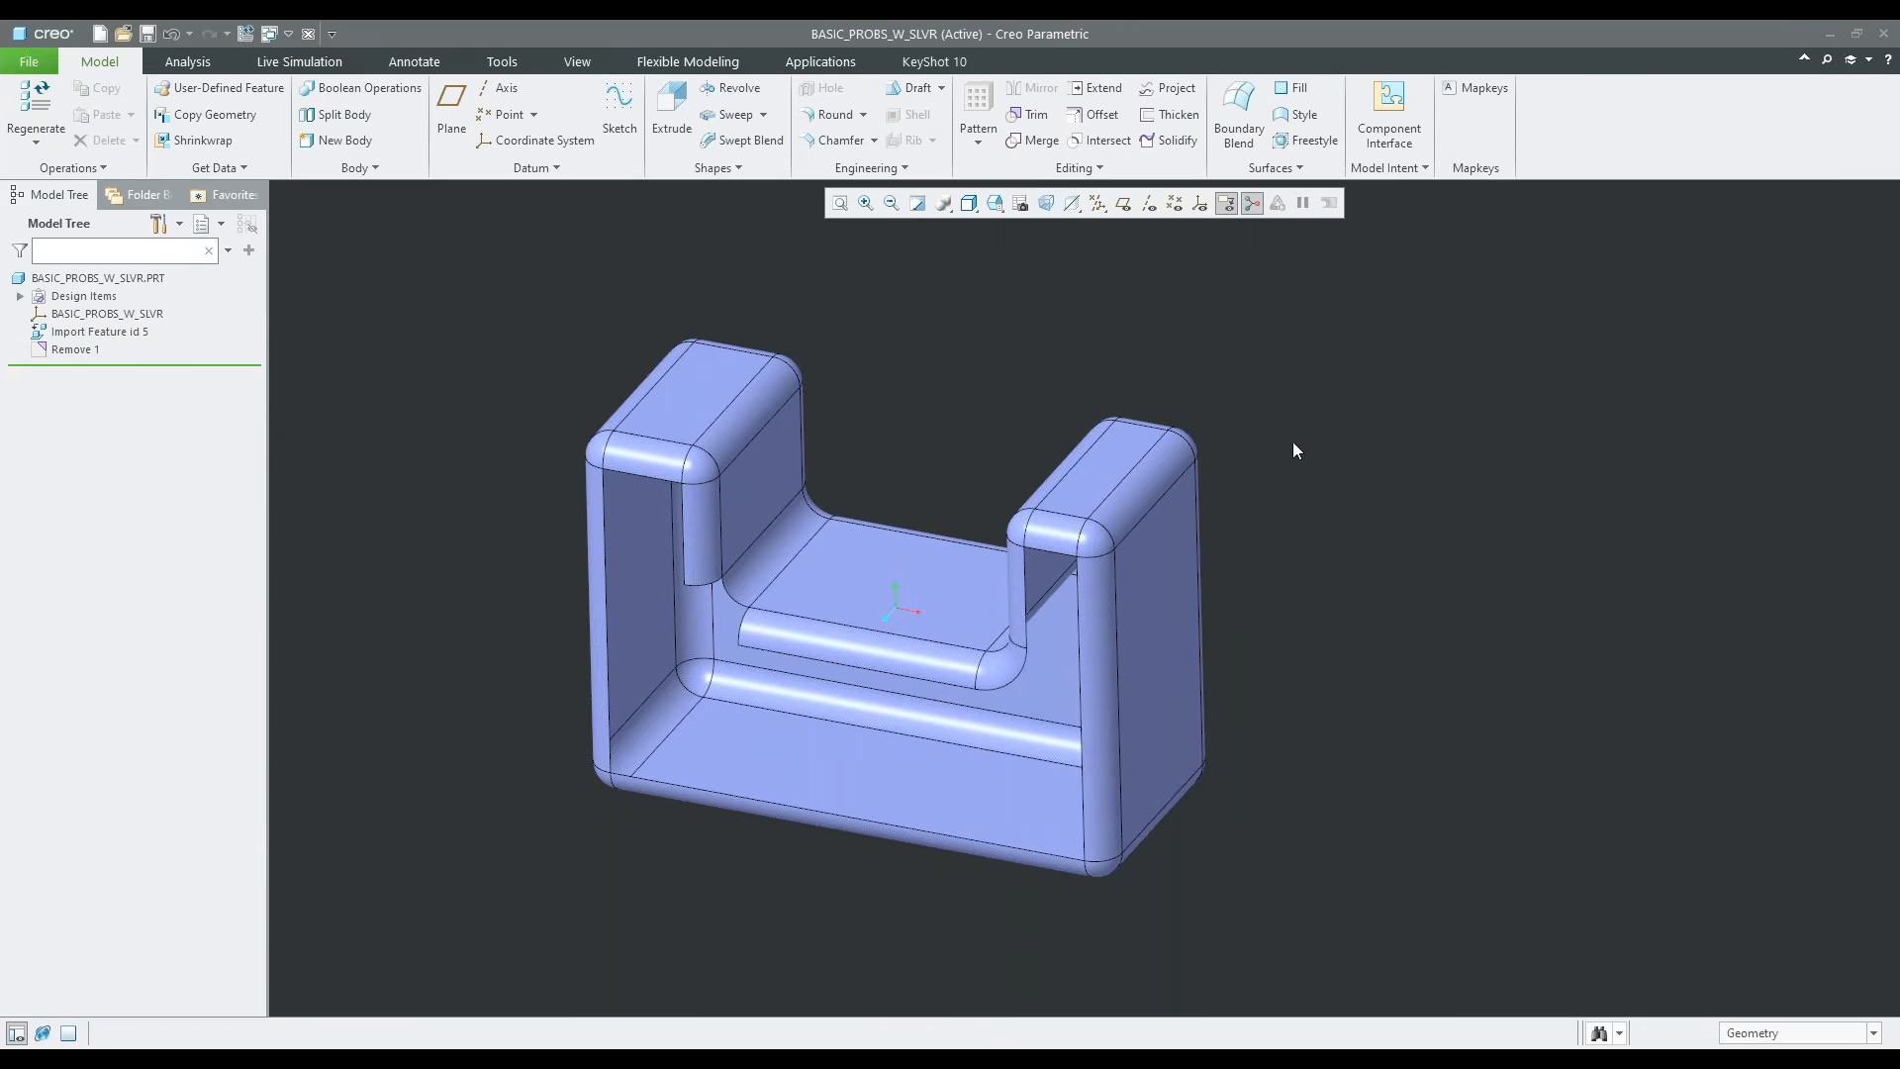
# Start a Fill feature and create a datum plane through three corner vertices of the front opening
pyautogui.click(1294, 94)
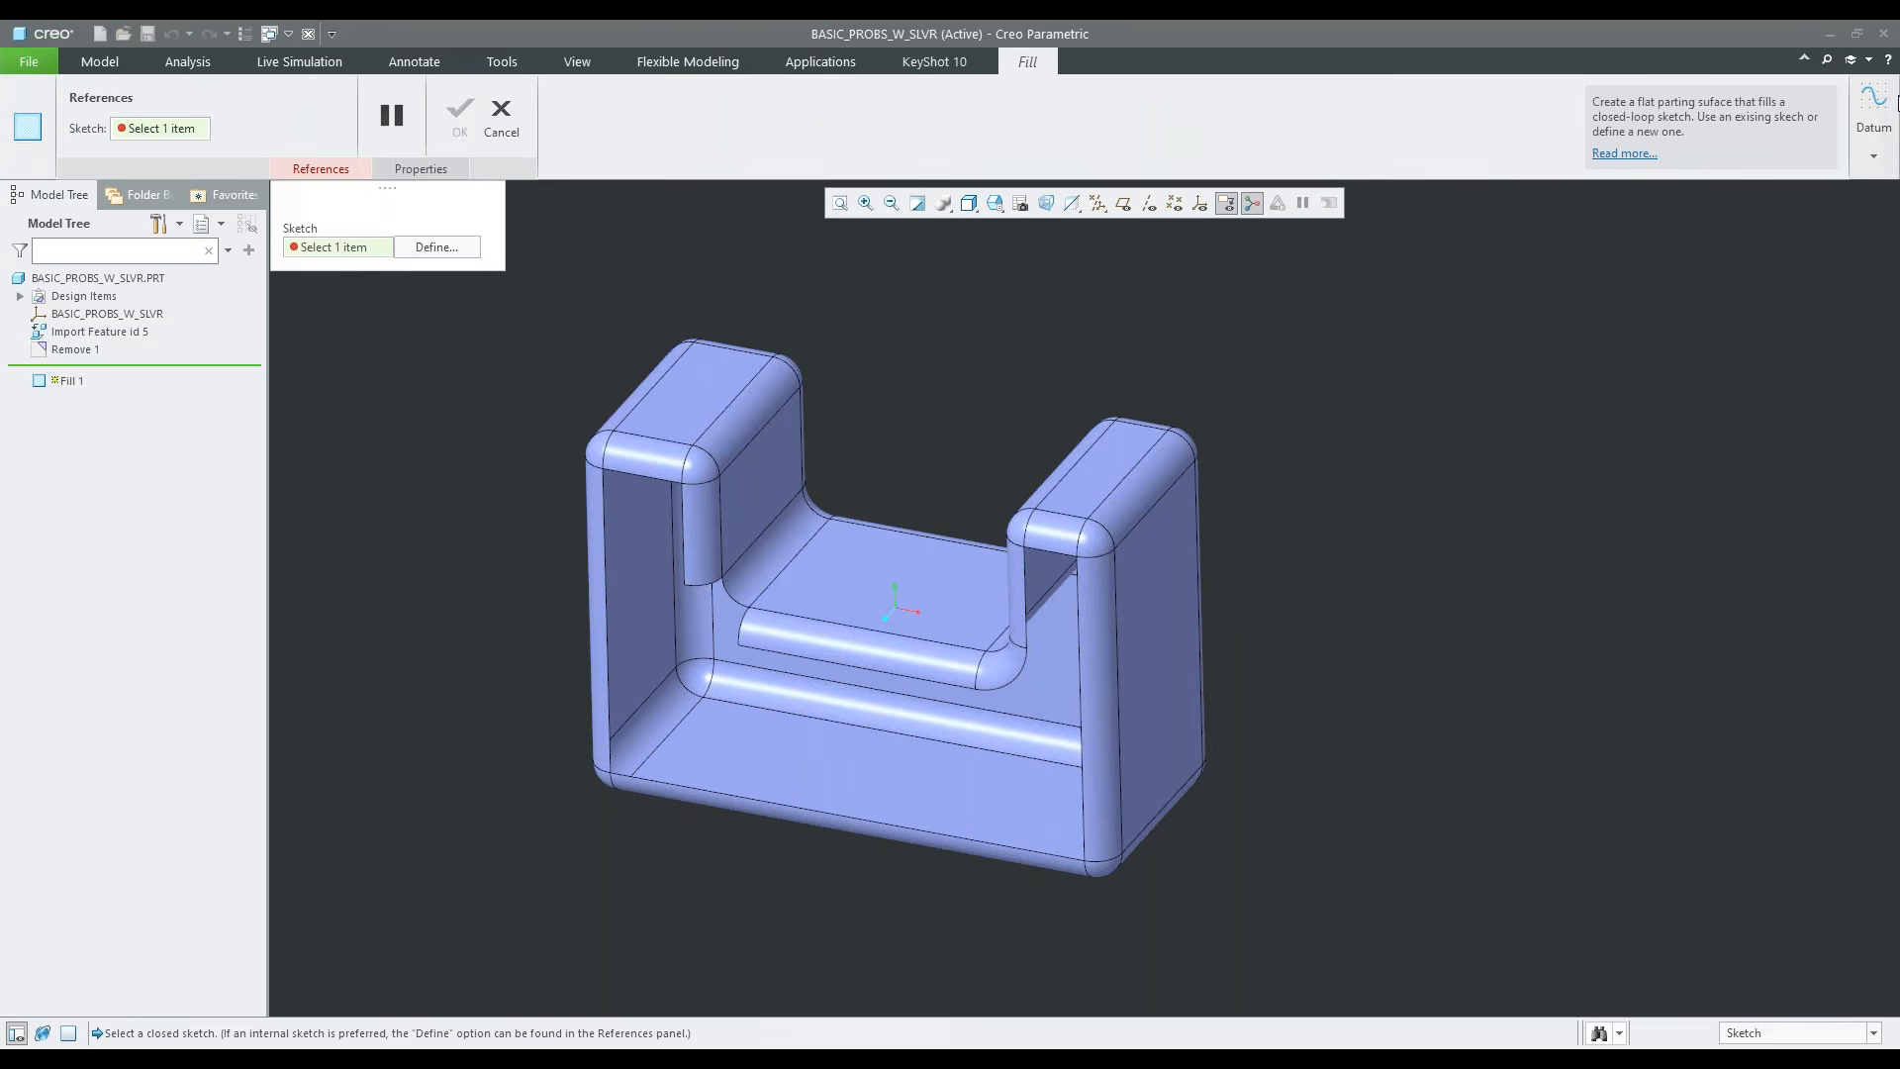
pyautogui.click(1876, 139)
pyautogui.click(1819, 233)
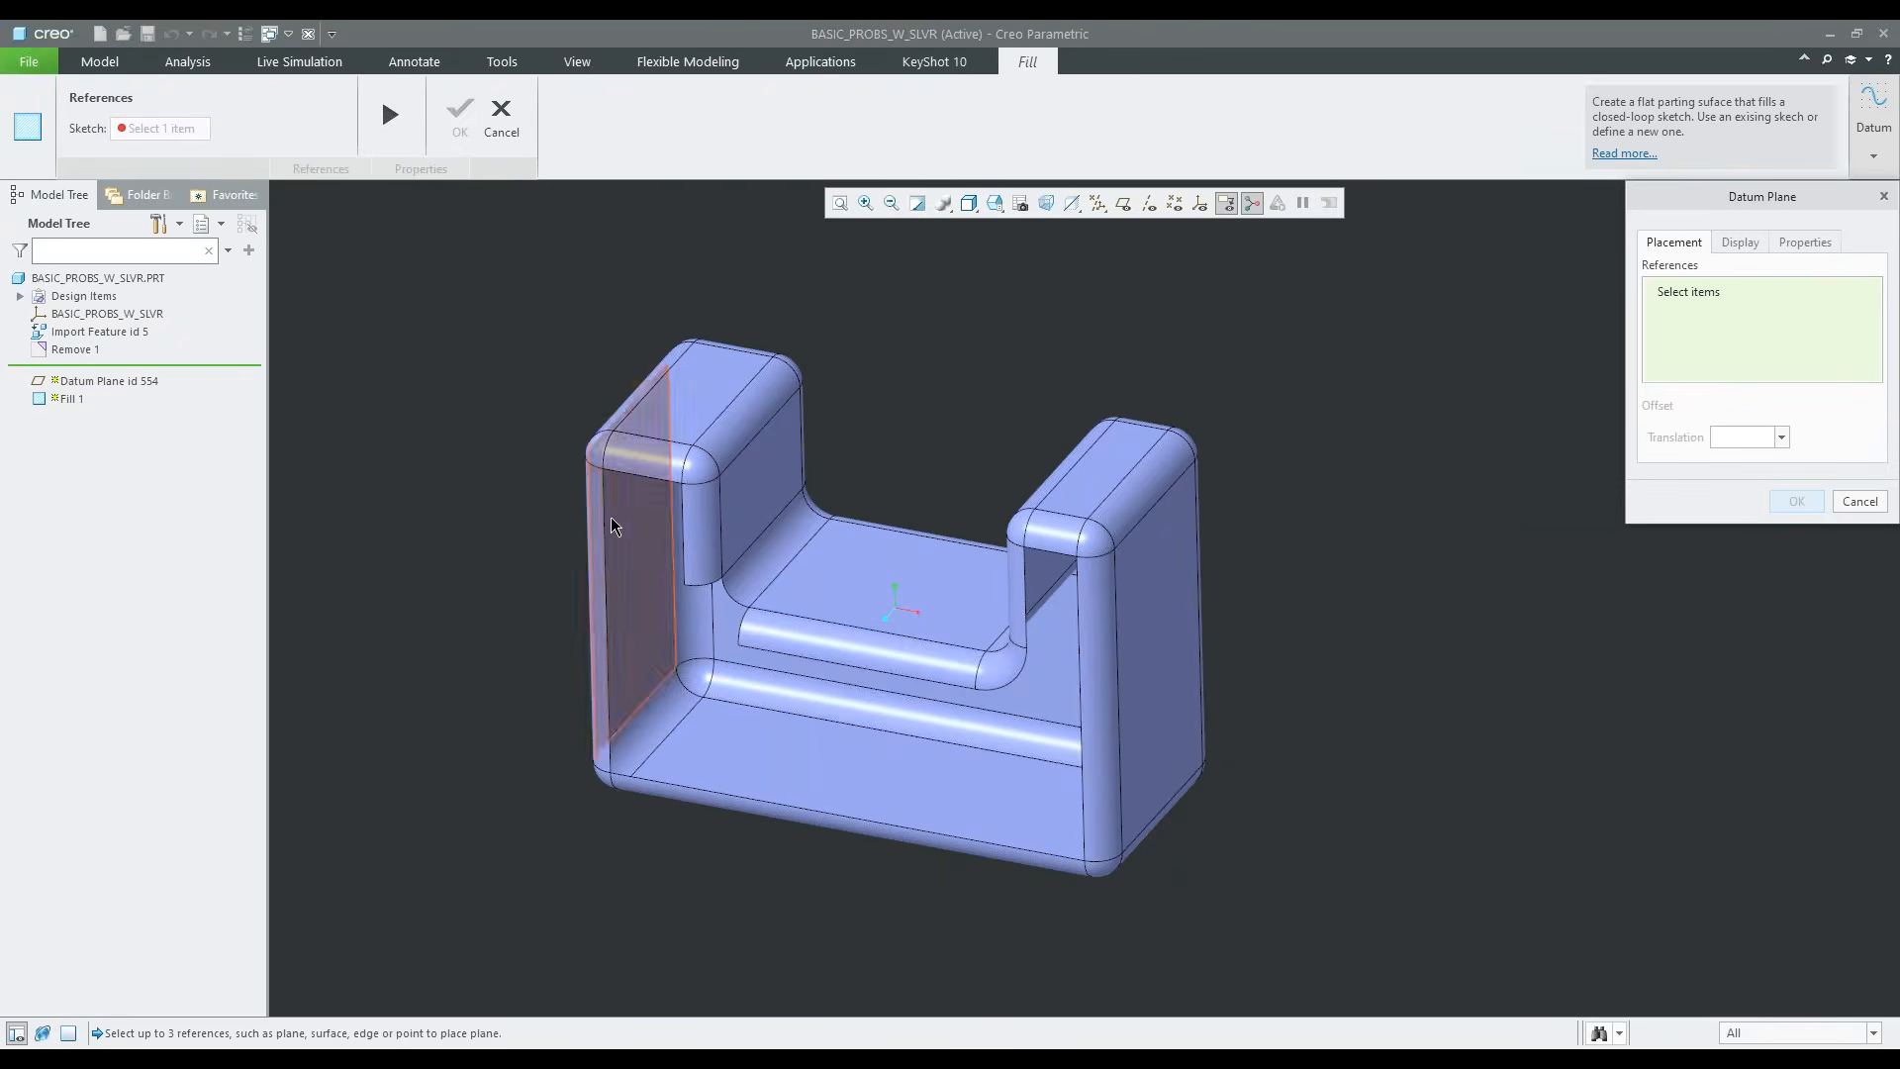
pyautogui.click(603, 468)
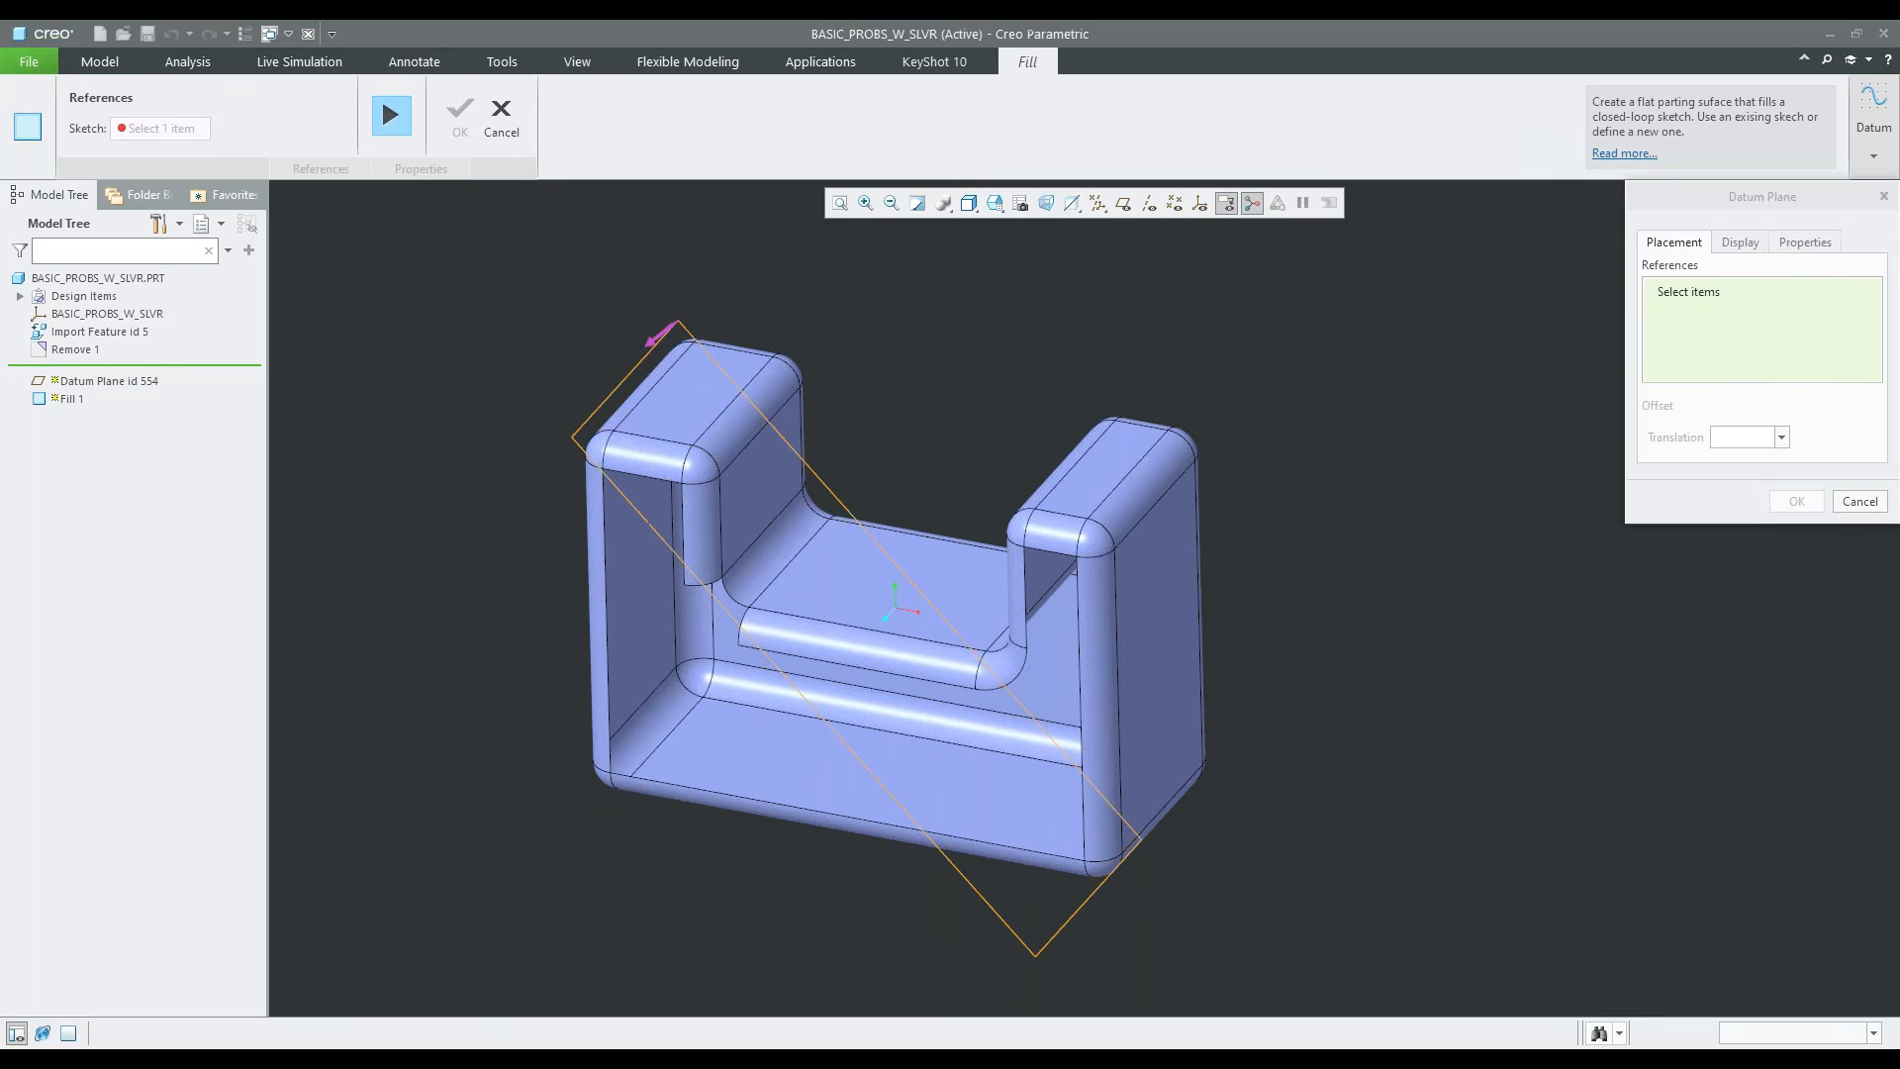
pyautogui.click(1078, 558)
pyautogui.keyDown('ctrl'); pyautogui.click(1084, 863); pyautogui.keyUp('ctrl')
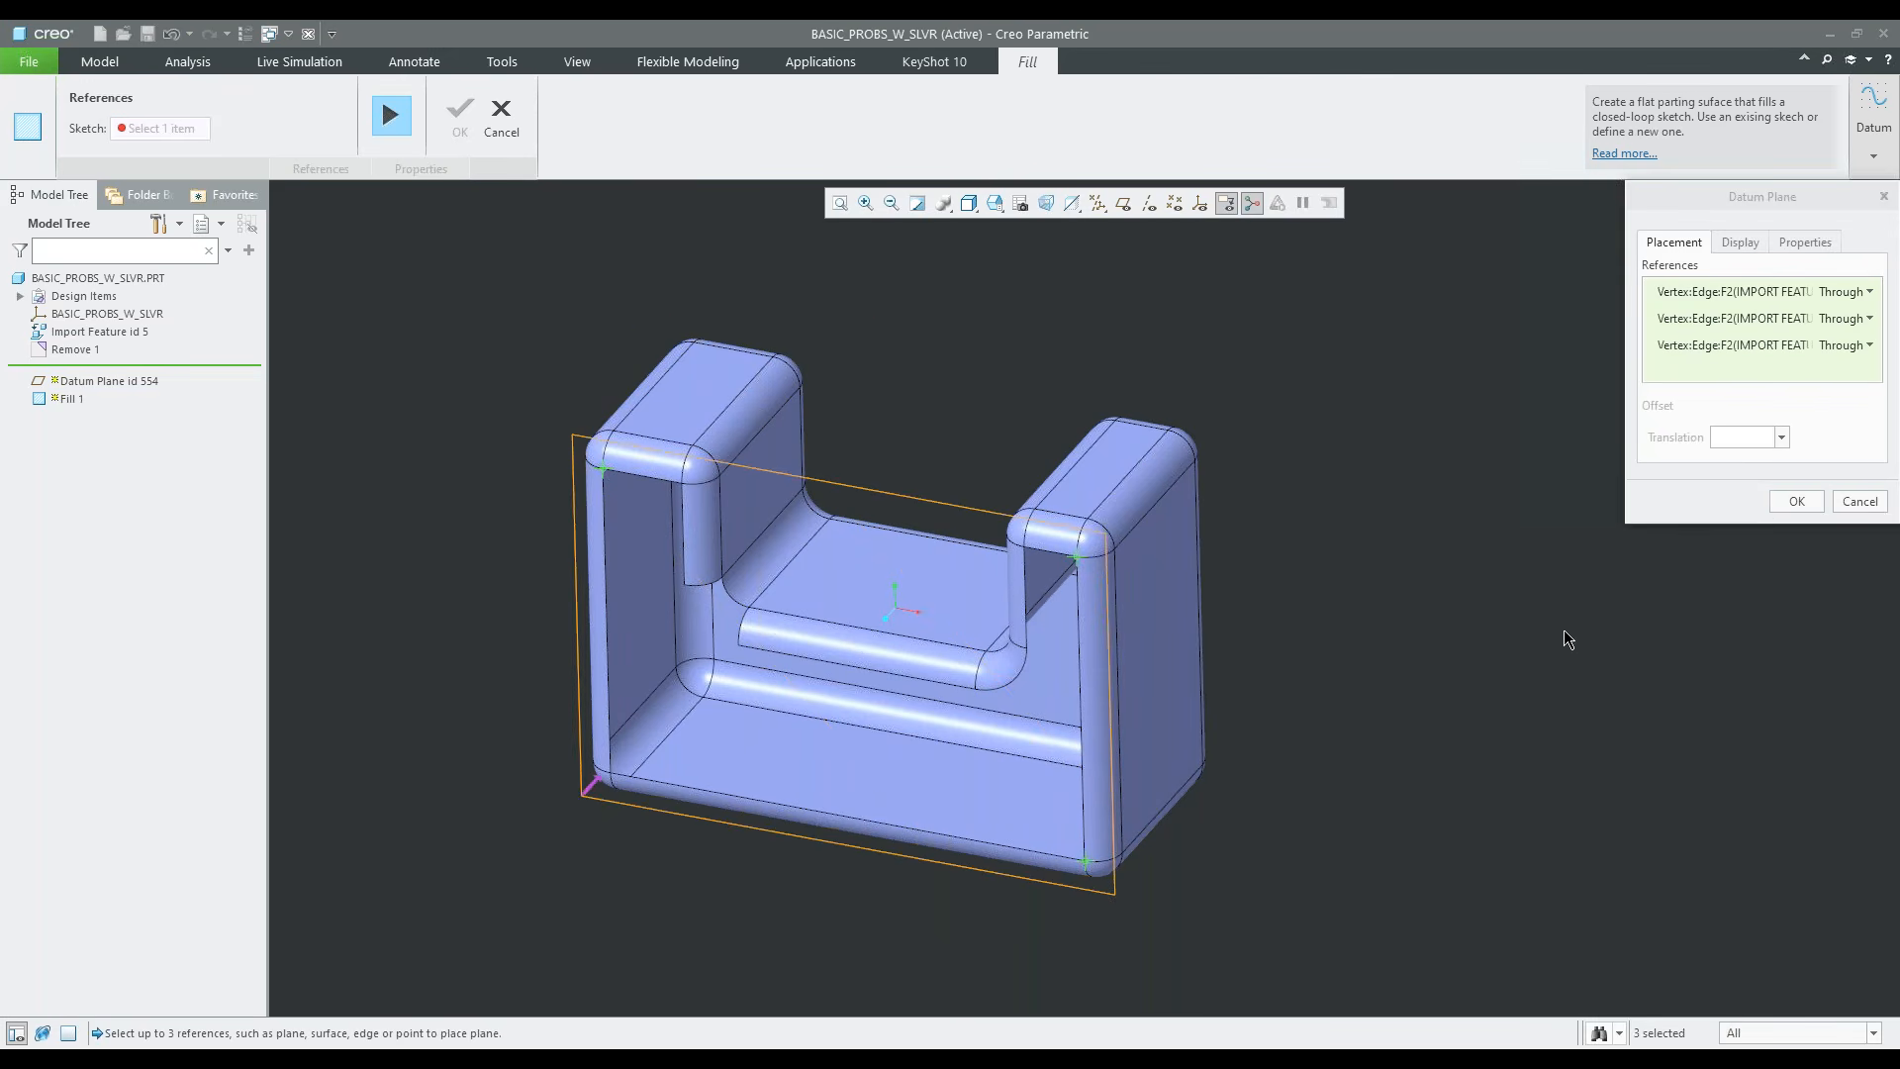
pyautogui.click(1776, 509)
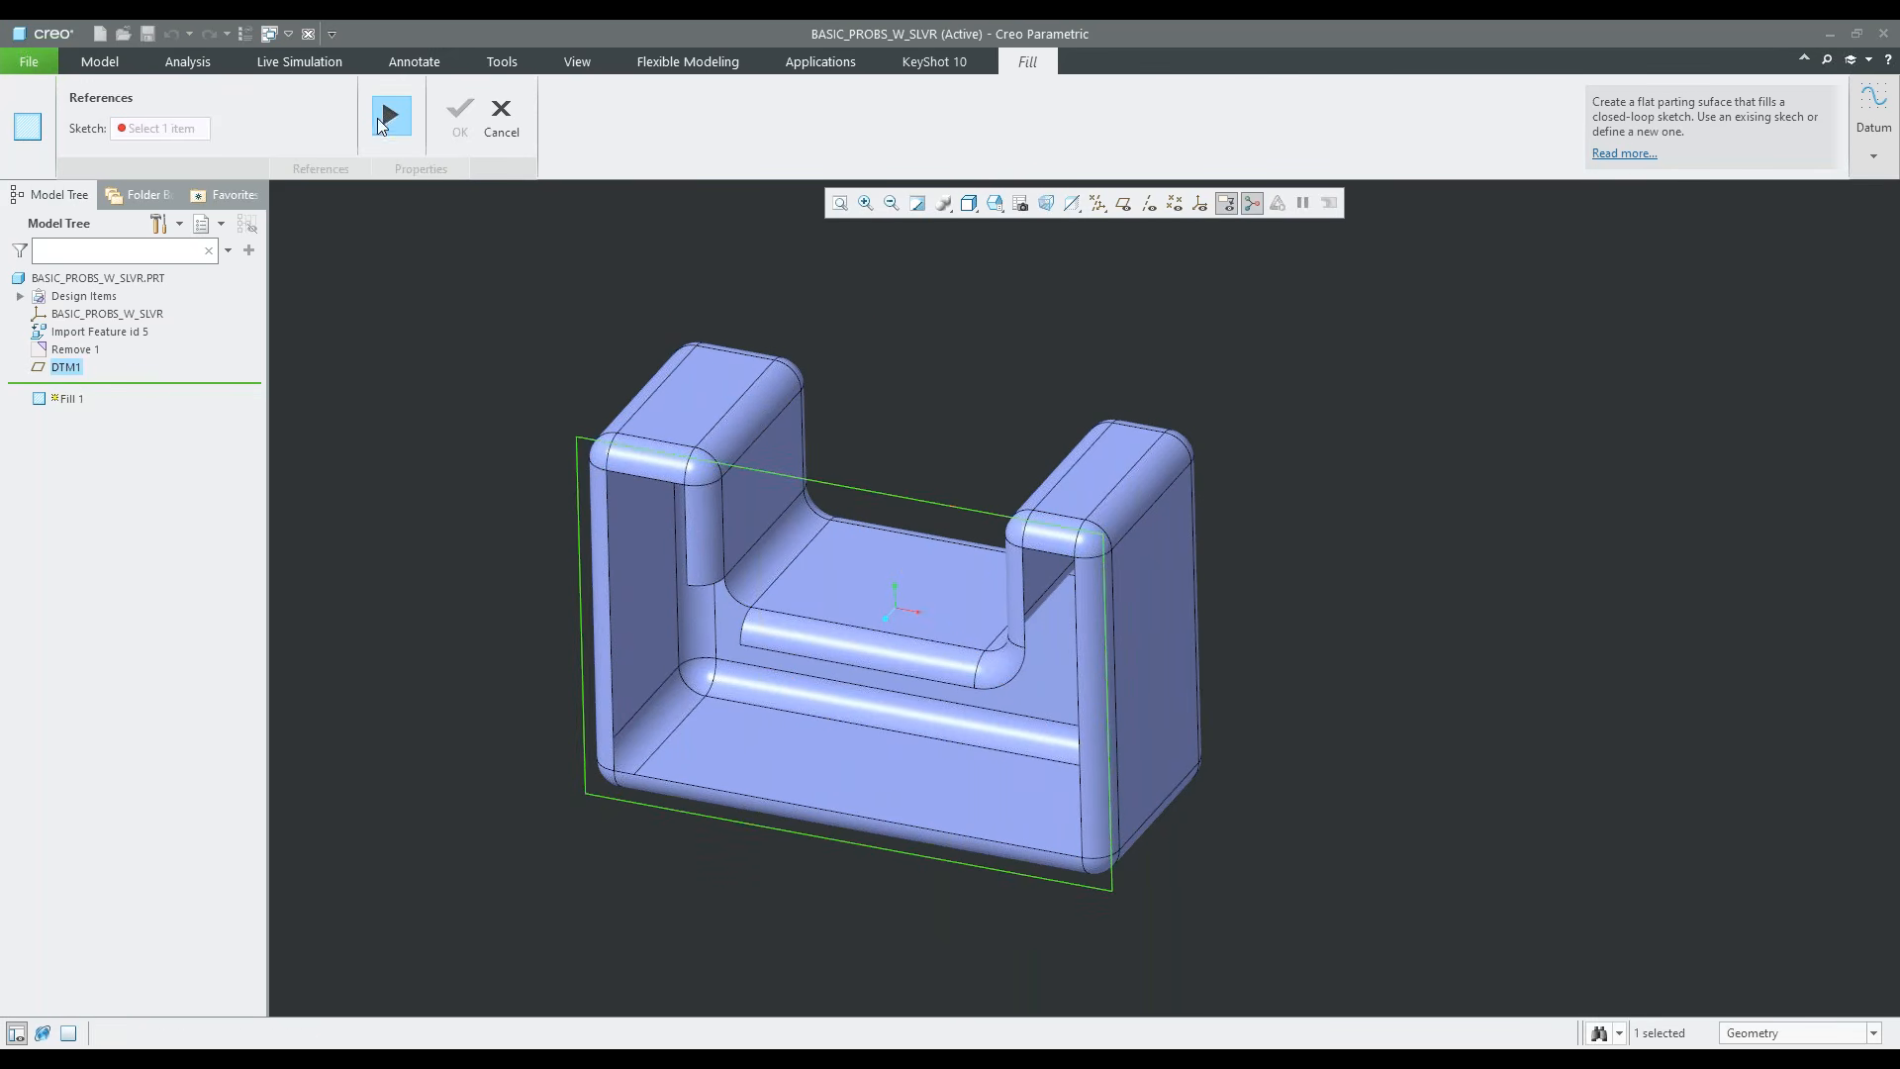
# Resume the Fill feature and start its internal sketch on the new datum plane
pyautogui.click(389, 116)
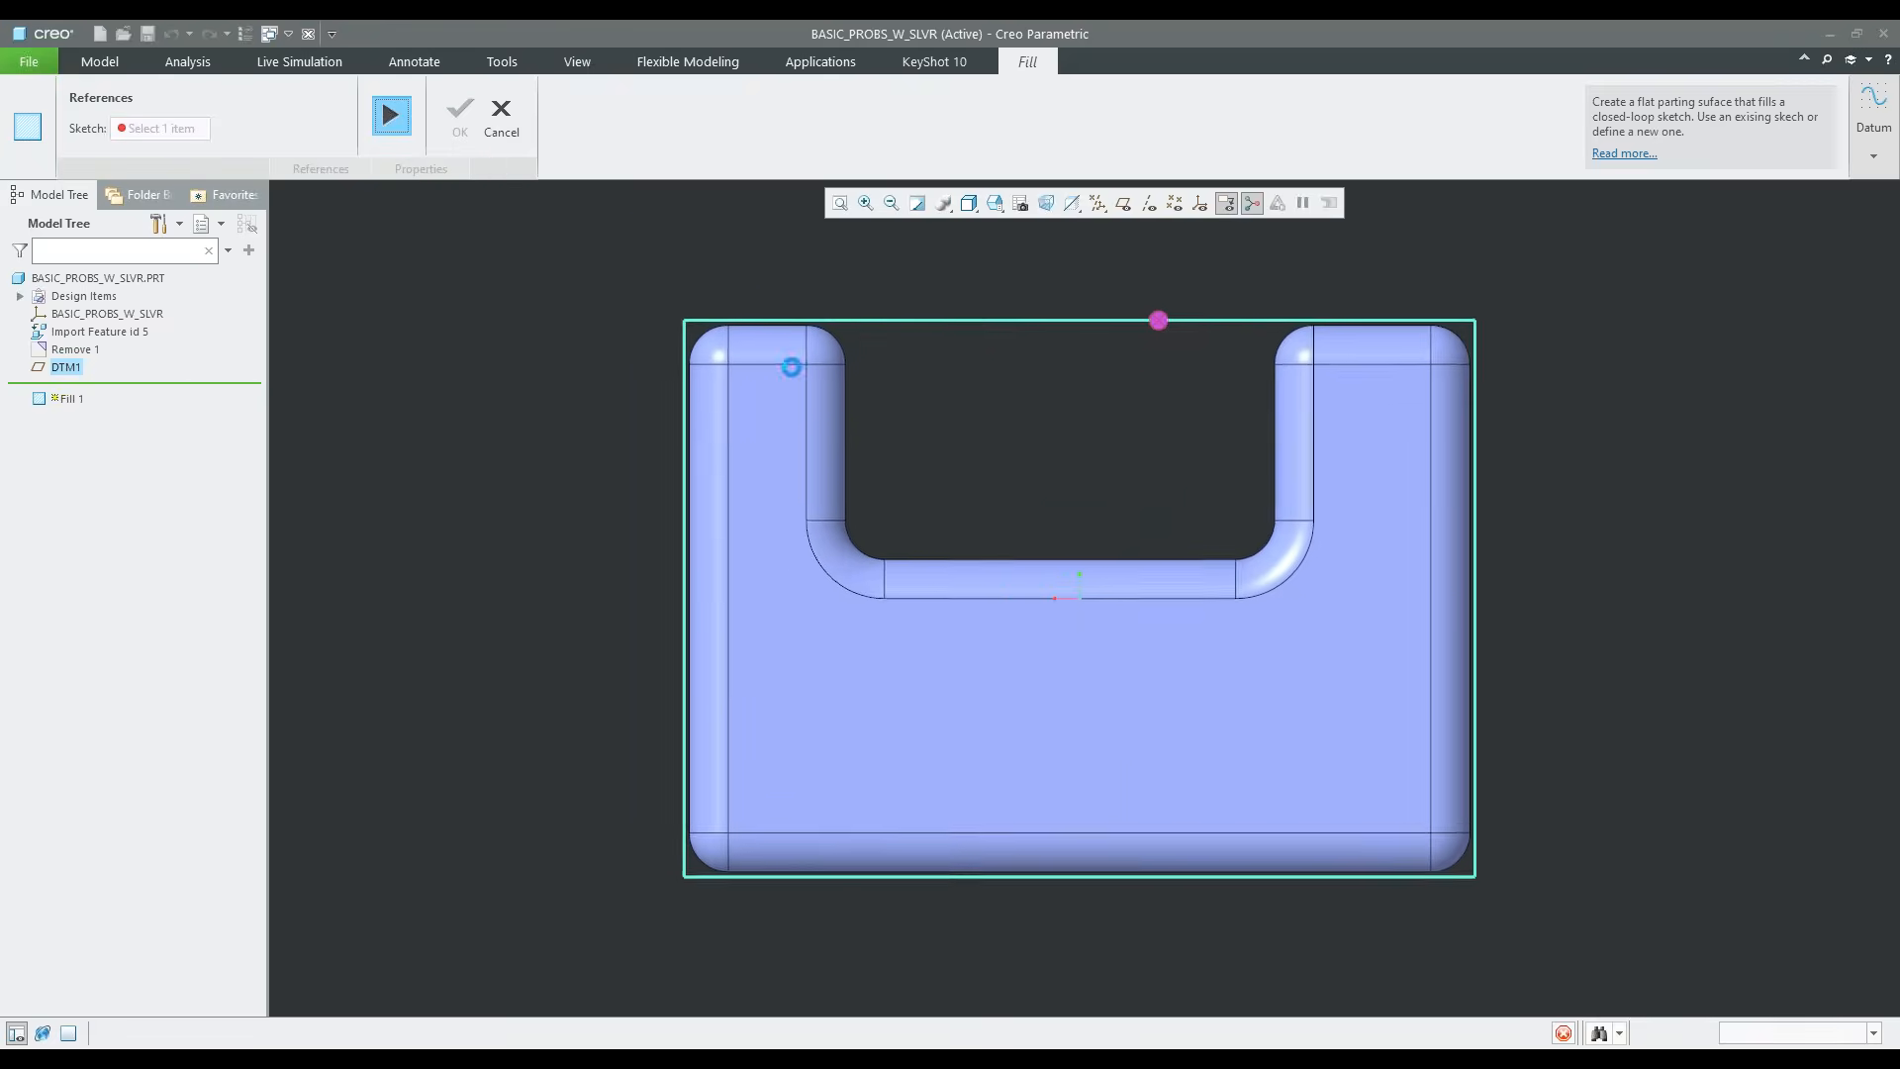
pyautogui.moveTo(785, 531)
pyautogui.mouseDown(button='middle')
pyautogui.moveTo(882, 509)
pyautogui.moveTo(1058, 536)
pyautogui.mouseUp(button='middle')
pyautogui.scroll(-2, 853, 496)
pyautogui.moveTo(851, 495); pyautogui.dragTo(868, 497, button='middle')
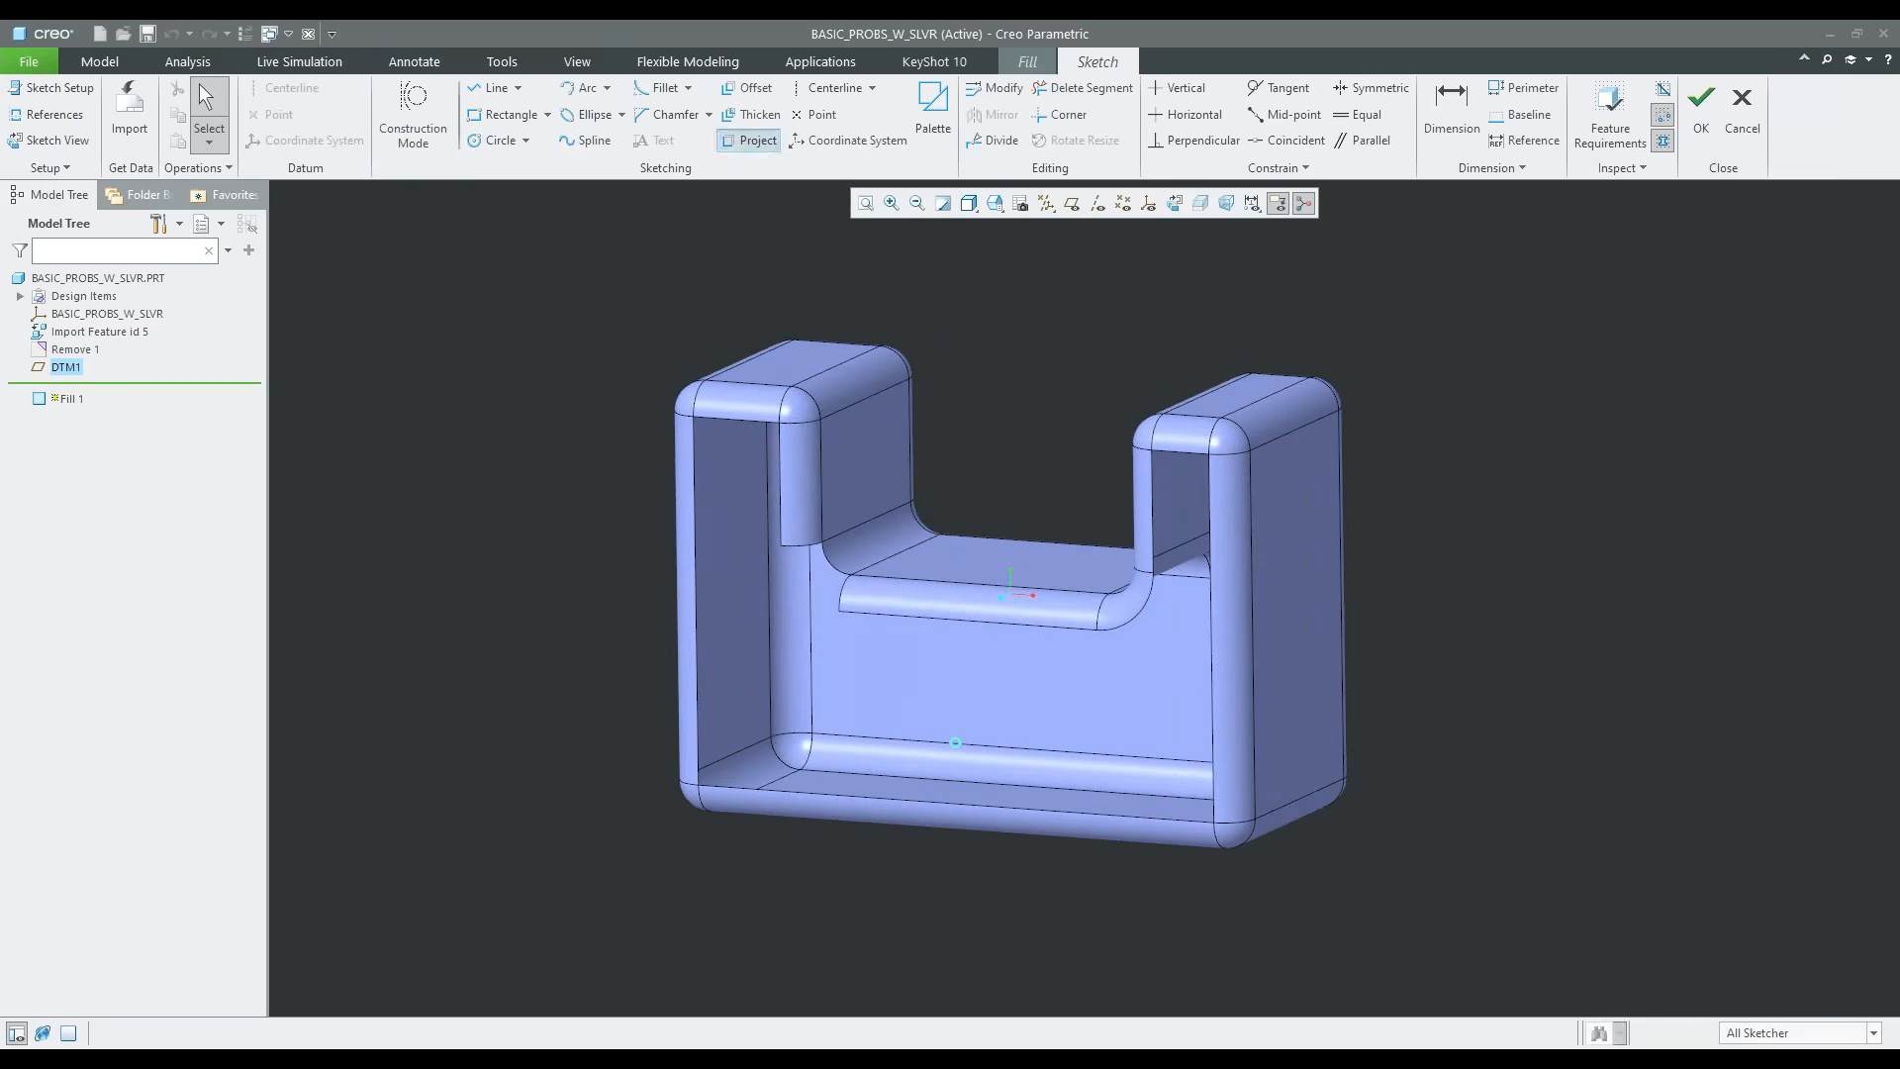
# Project the upper edge of the left leg's opening into the sketch and try to project a chain of edges
pyautogui.click(750, 140)
pyautogui.click(738, 417)
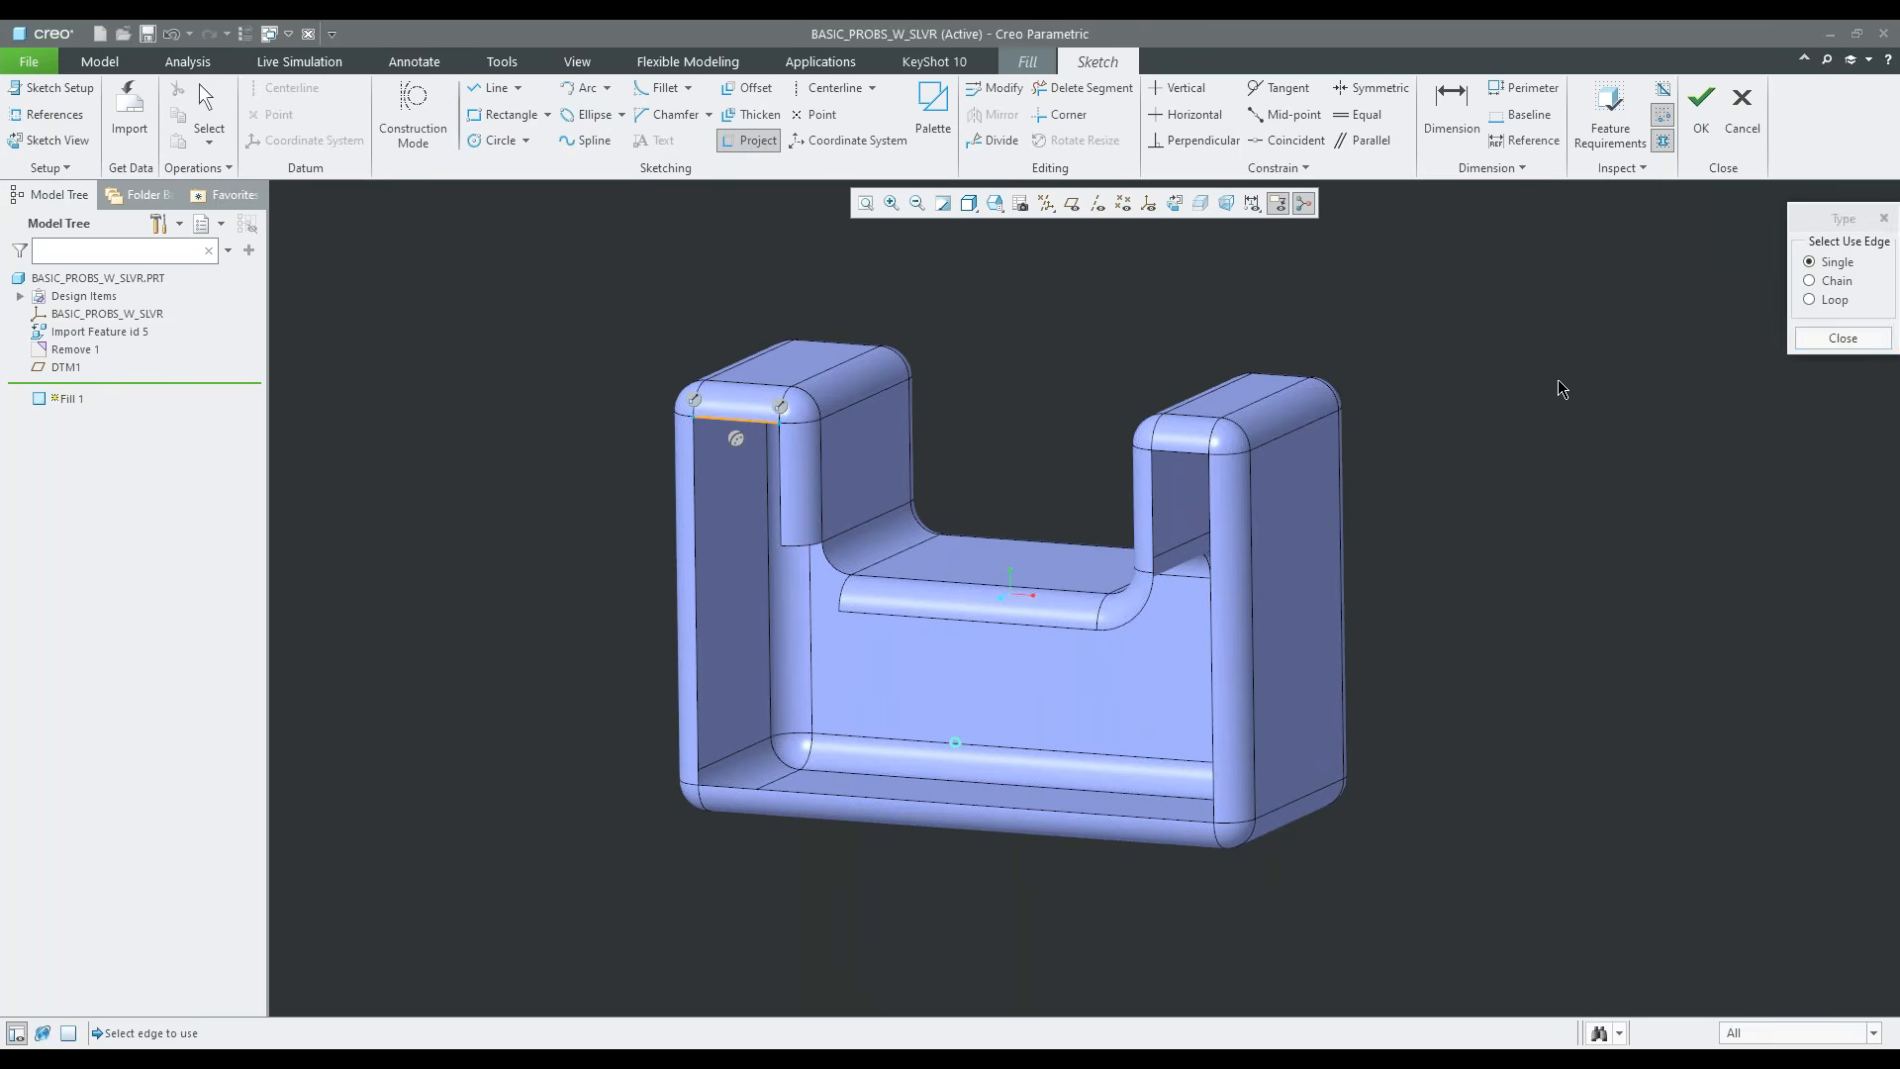
pyautogui.click(1810, 281)
pyautogui.click(936, 617)
pyautogui.click(1871, 334)
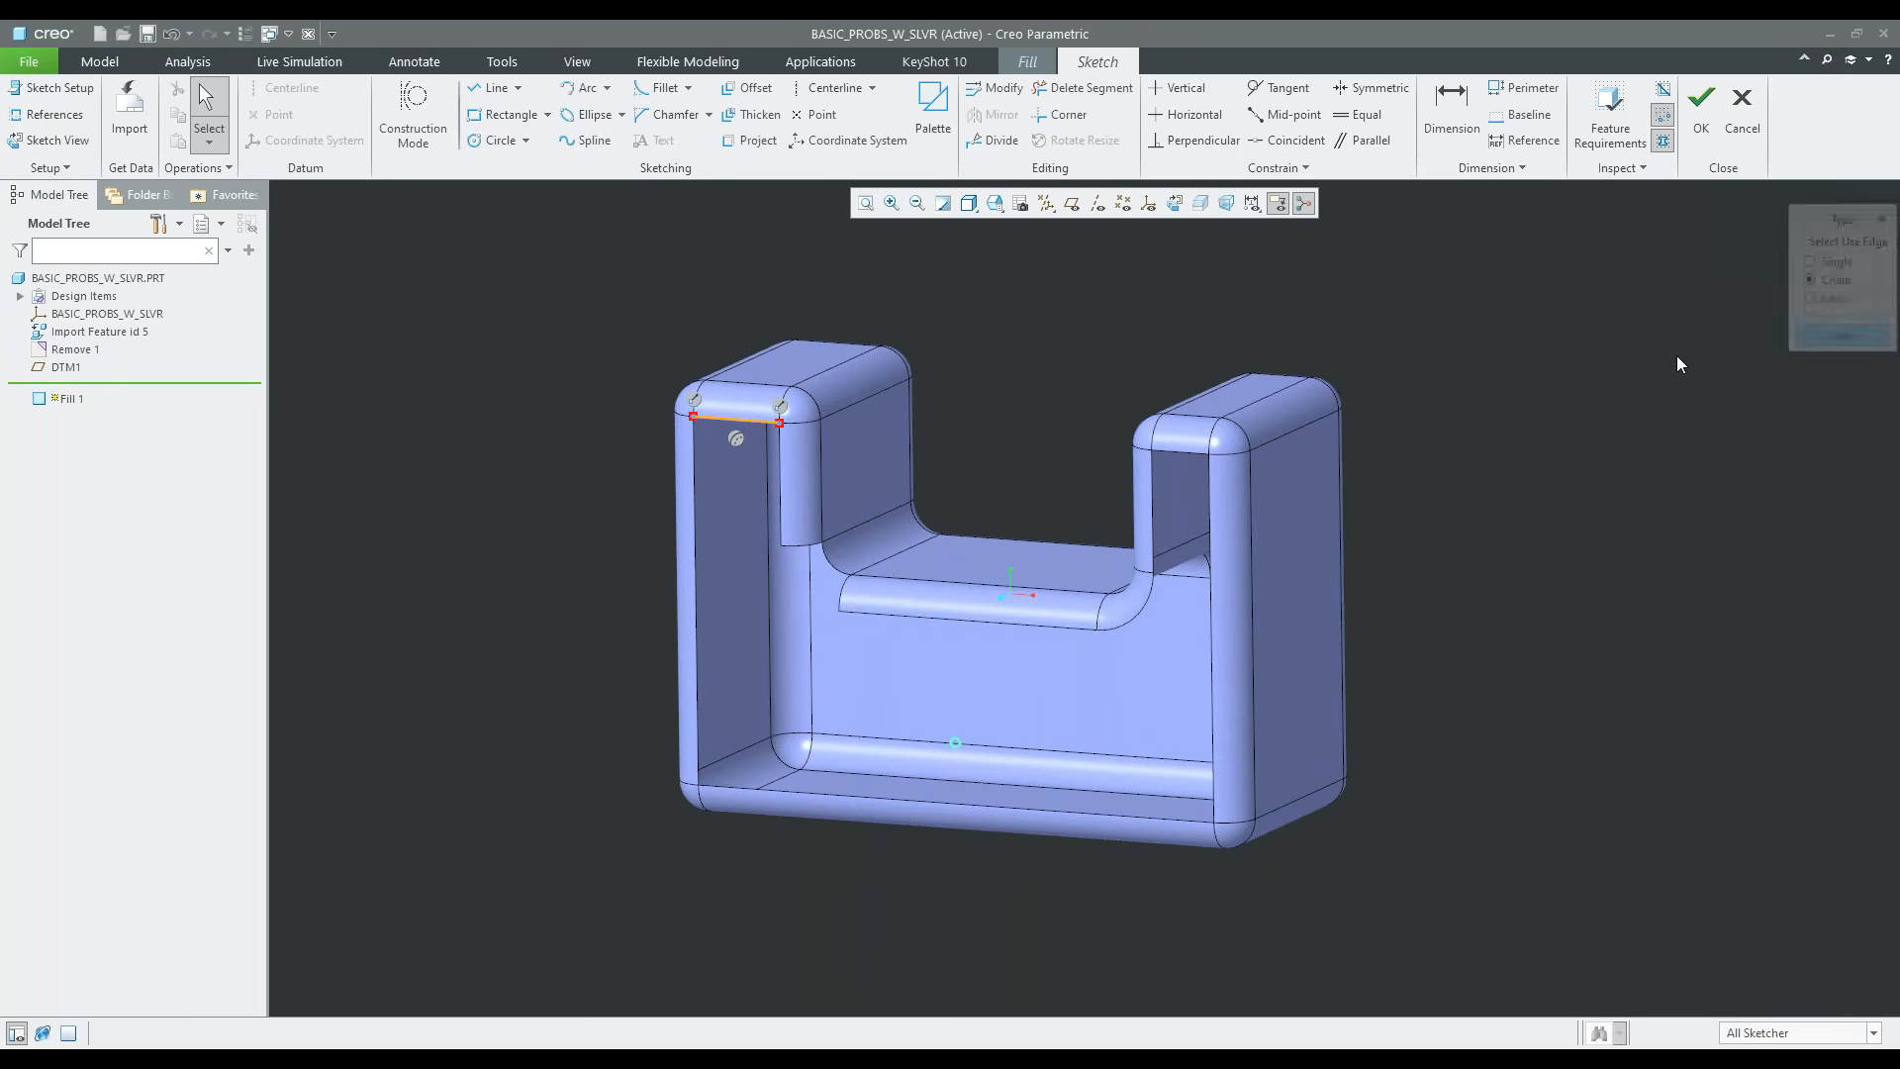
# Set the top surface of the right leg as the sketch's orientation reference, facing Top
pyautogui.scroll(1, 752, 356)
pyautogui.scroll(1, 934, 363)
pyautogui.moveTo(933, 363); pyautogui.dragTo(858, 396, button='middle')
pyautogui.scroll(-1, 858, 396)
pyautogui.click(54, 87)
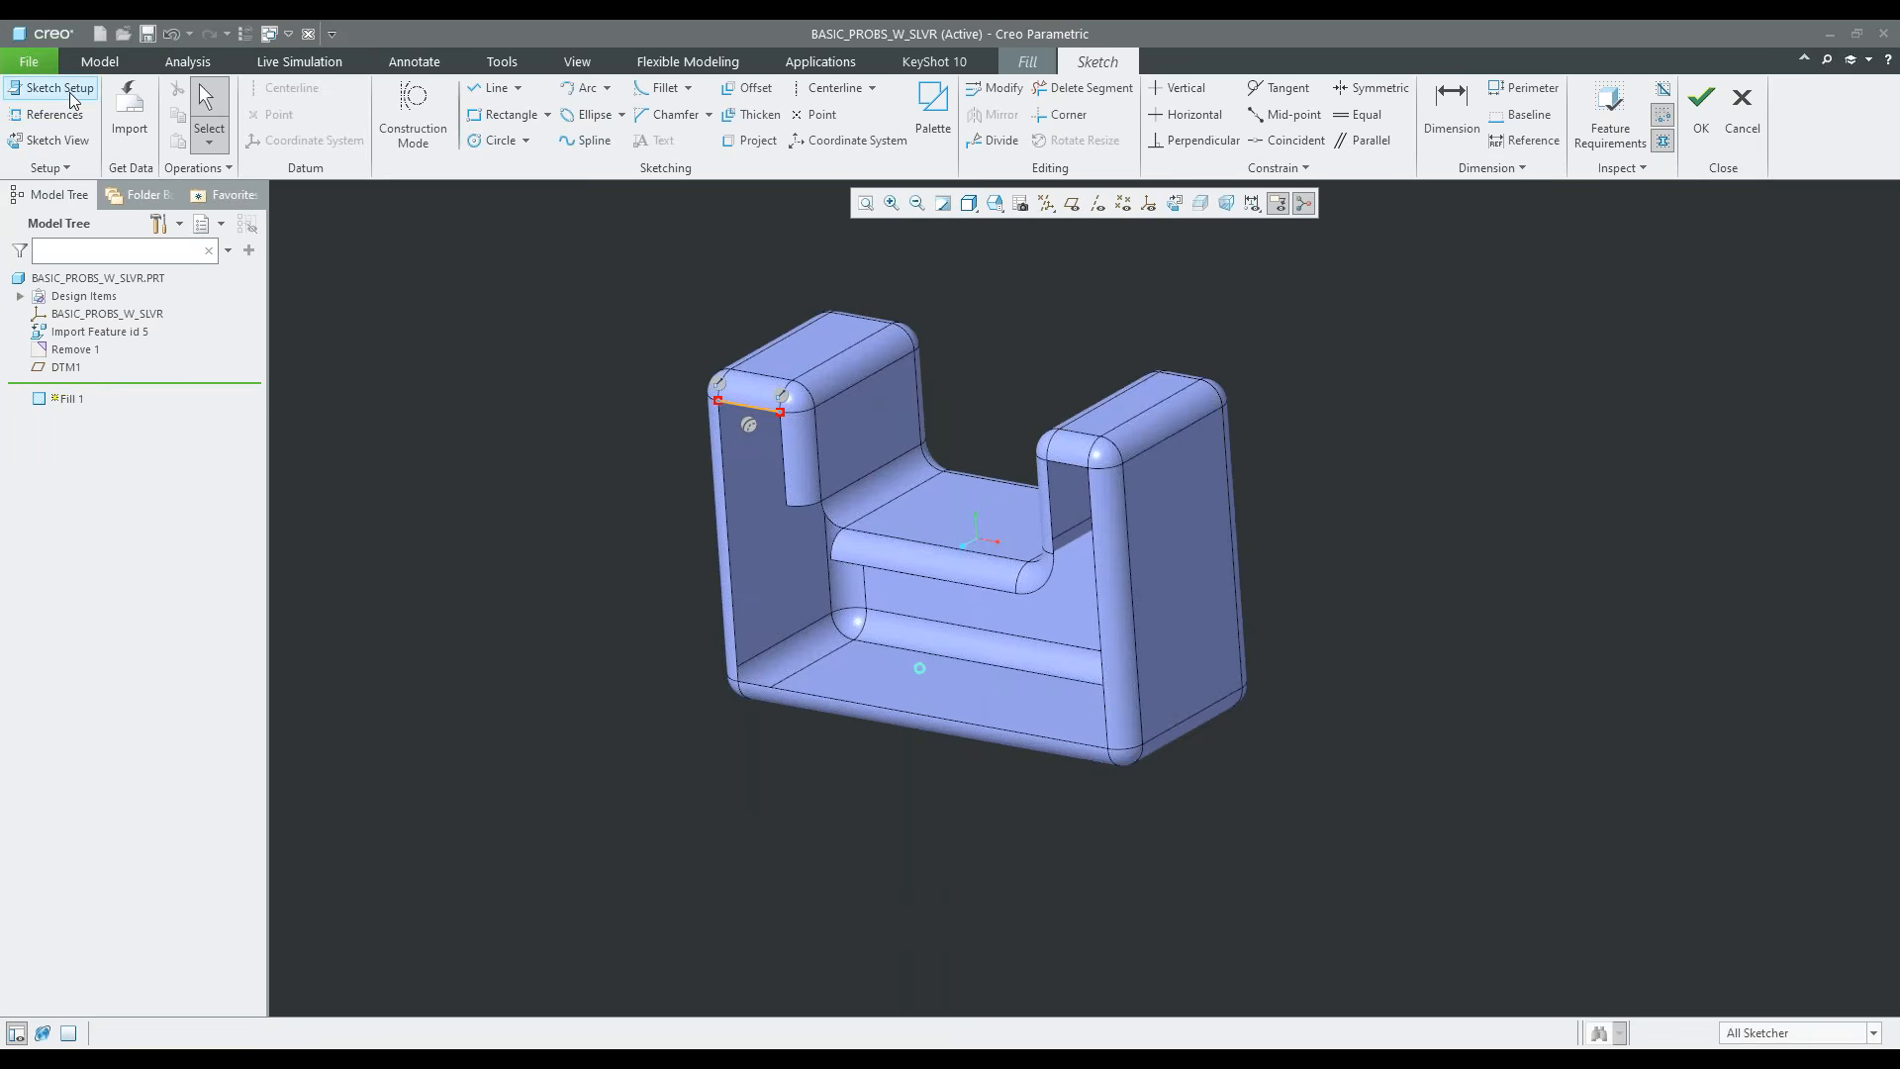
pyautogui.moveTo(965, 481); pyautogui.dragTo(990, 564, button='middle')
pyautogui.click(1741, 388)
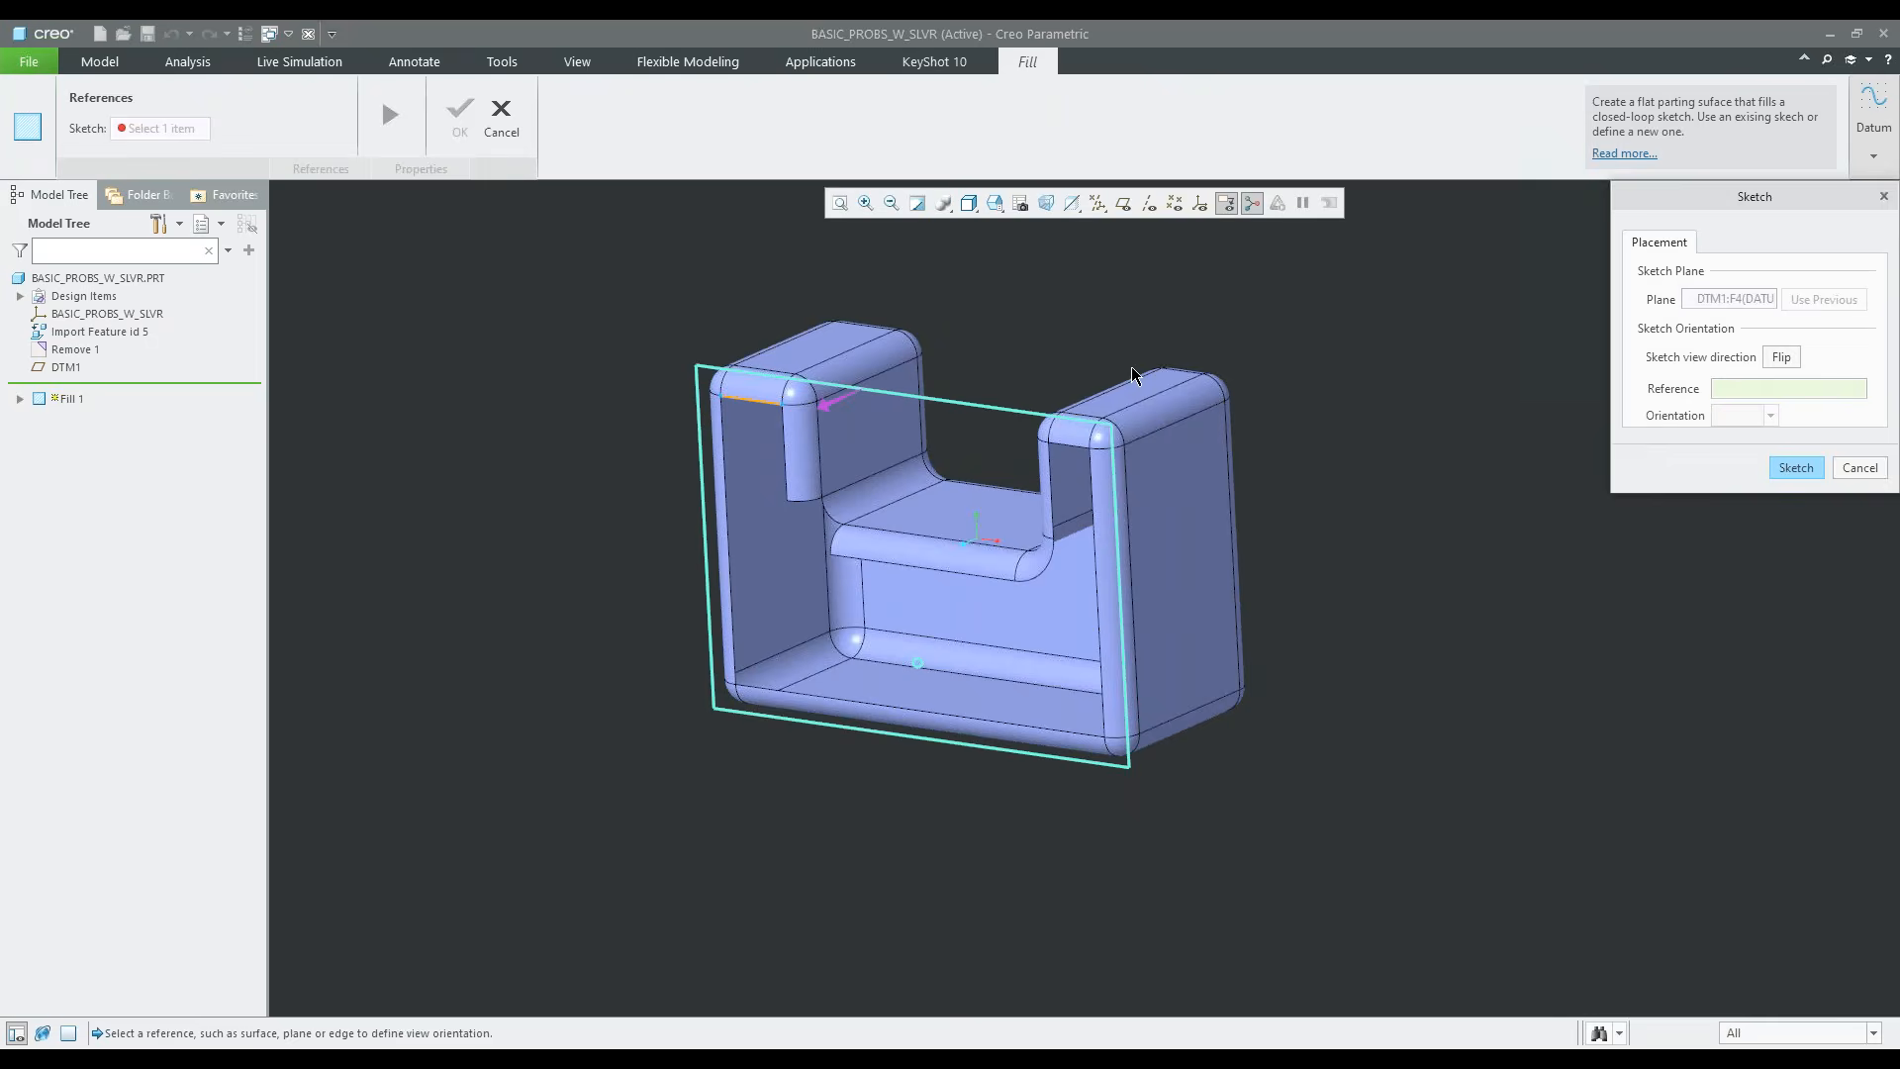
pyautogui.click(1137, 393)
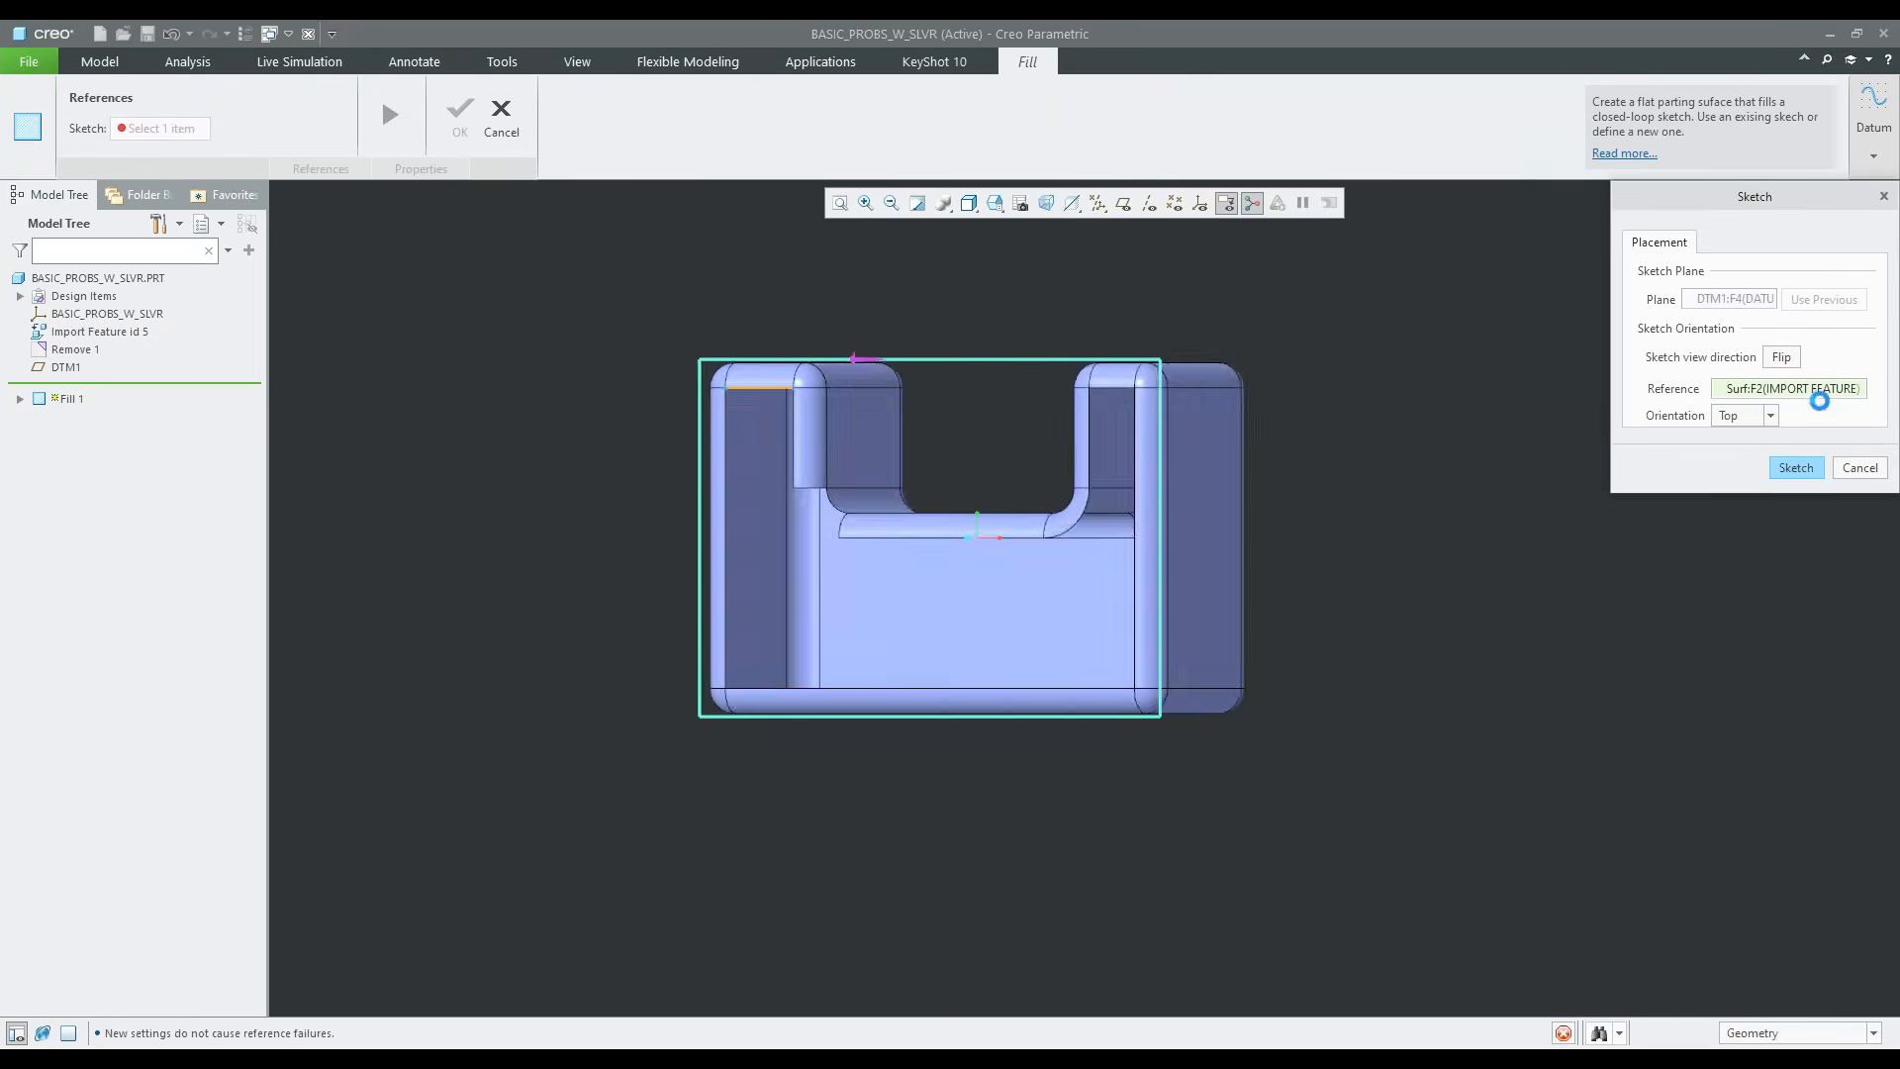
pyautogui.click(1773, 468)
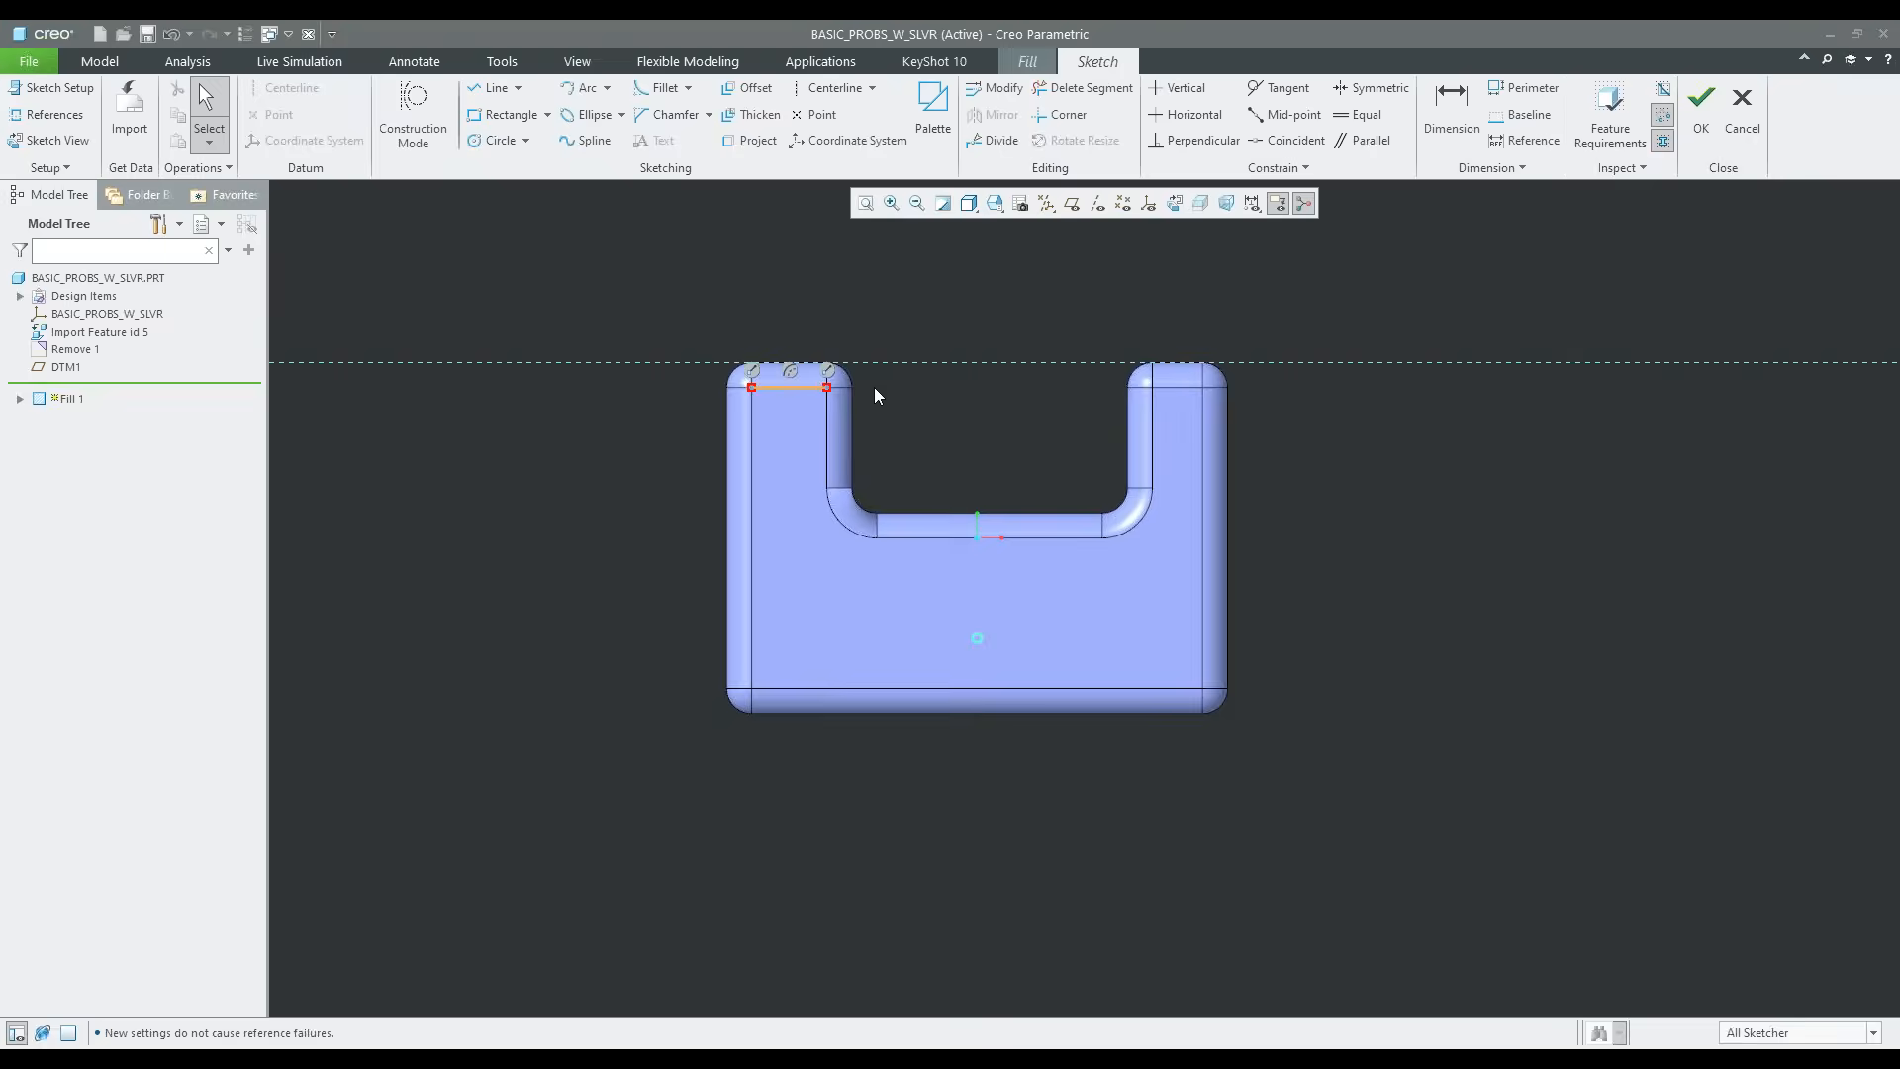
# Delete the projected segment at the top of the left leg from the sketch
pyautogui.click(1082, 87)
pyautogui.moveTo(869, 339)
pyautogui.mouseDown()
pyautogui.moveTo(813, 401)
pyautogui.moveTo(858, 395)
pyautogui.mouseUp()
pyautogui.middleClick(921, 295)
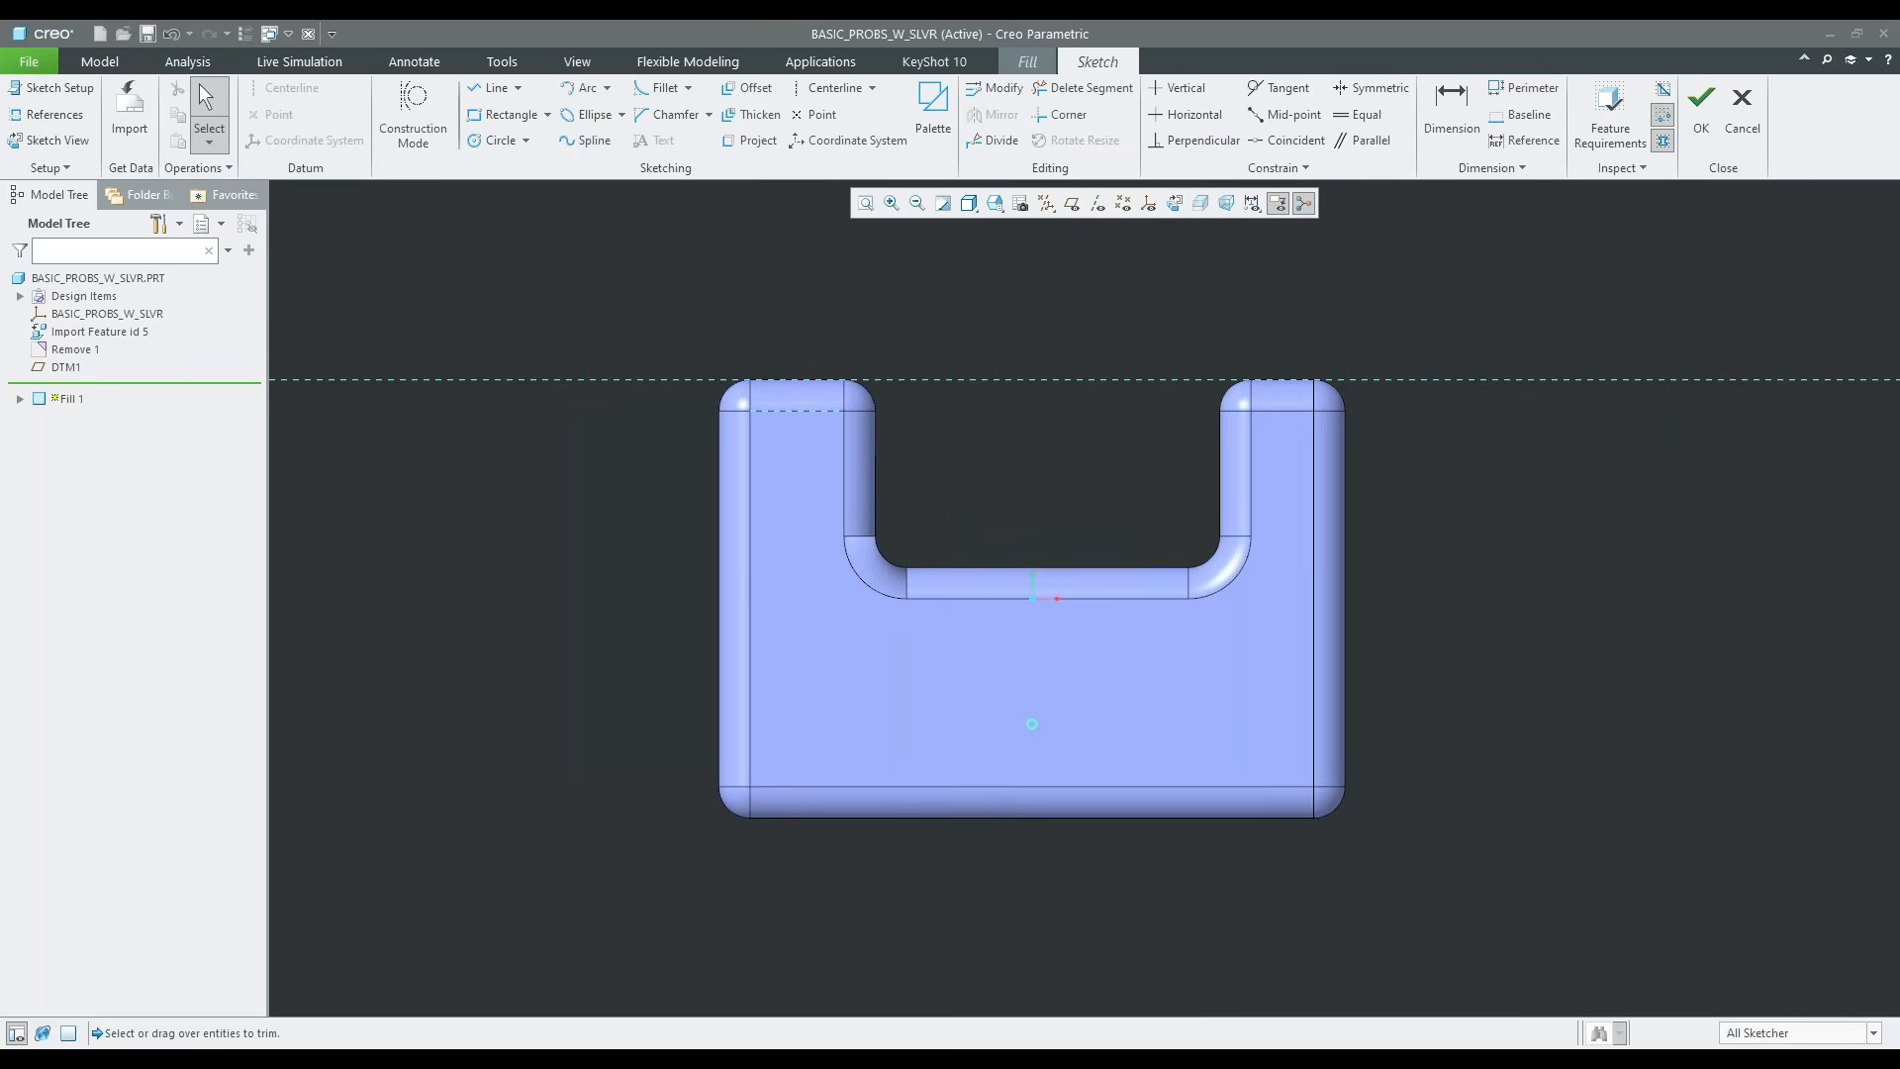
# Project the chain of opening edges that runs from the left leg's inner edge around to the middle horizontal edge
pyautogui.click(750, 139)
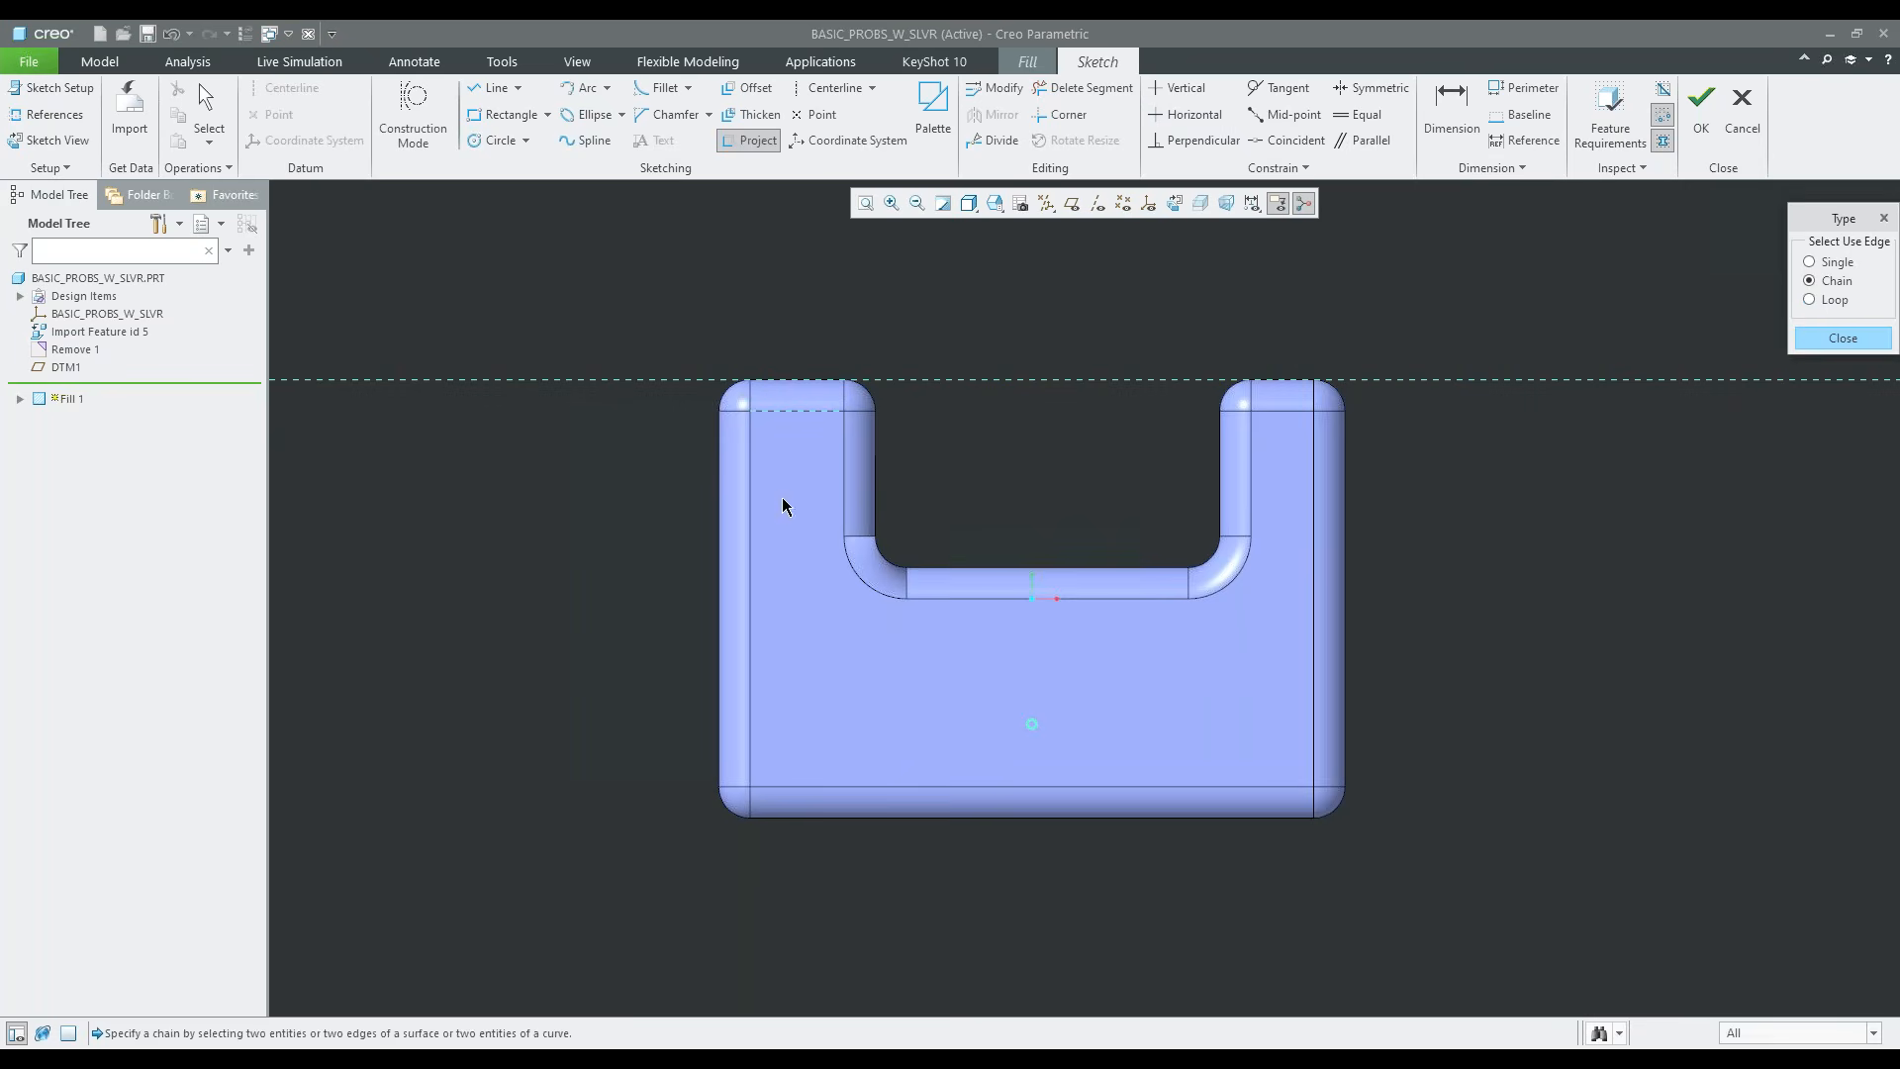
pyautogui.click(841, 492)
pyautogui.click(945, 598)
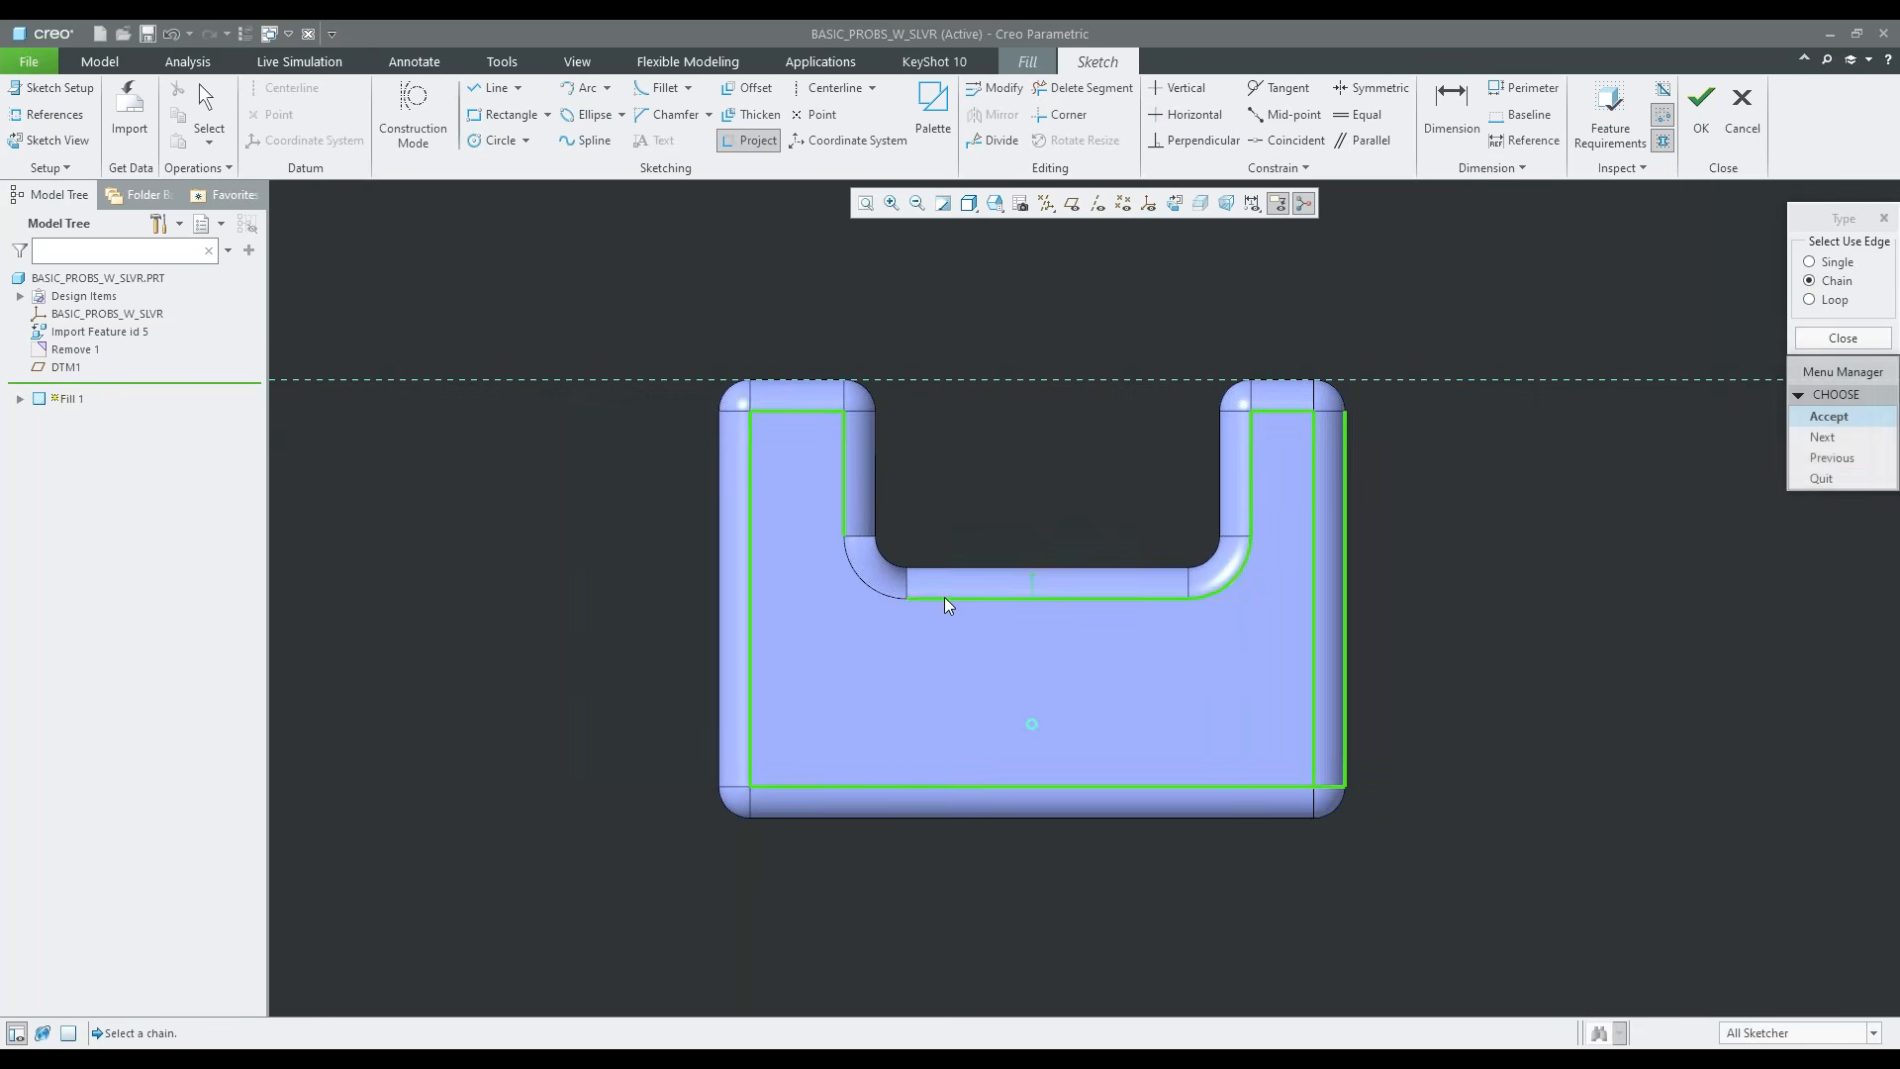
pyautogui.click(1829, 415)
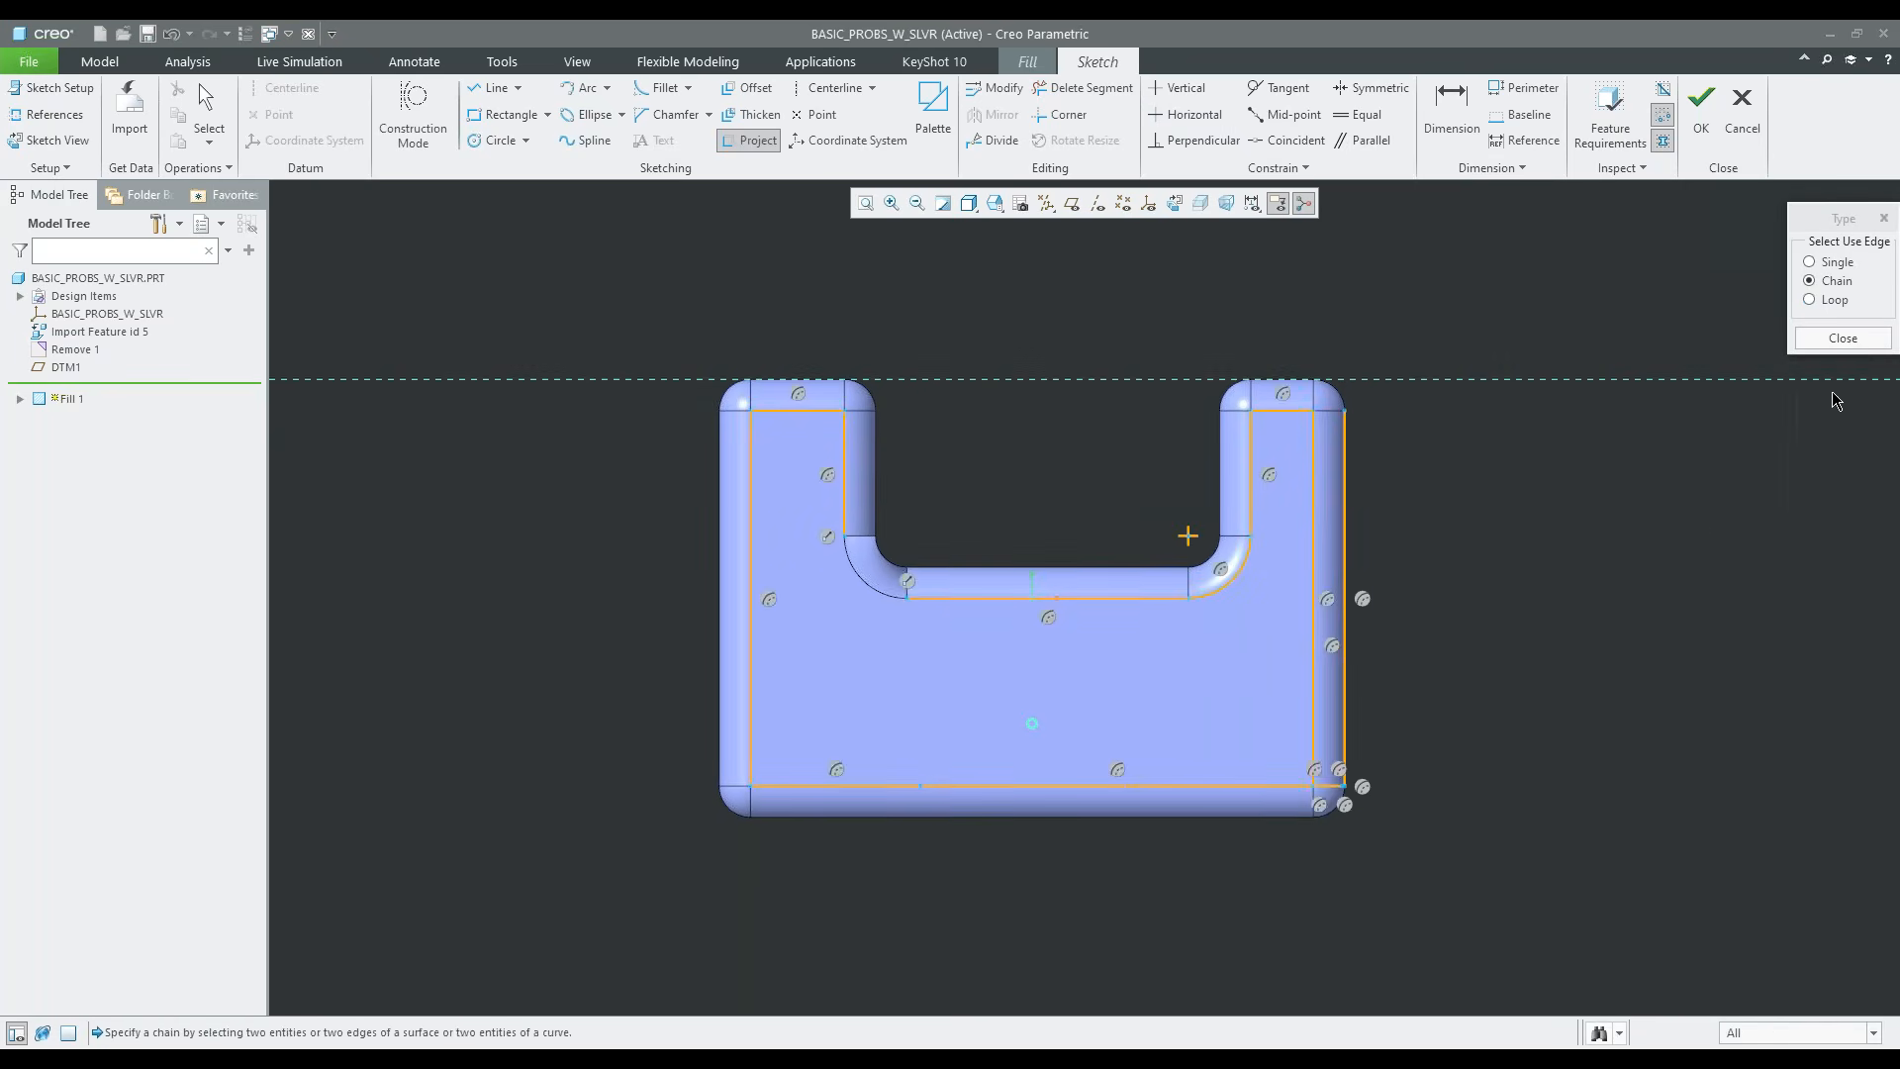
pyautogui.click(1842, 338)
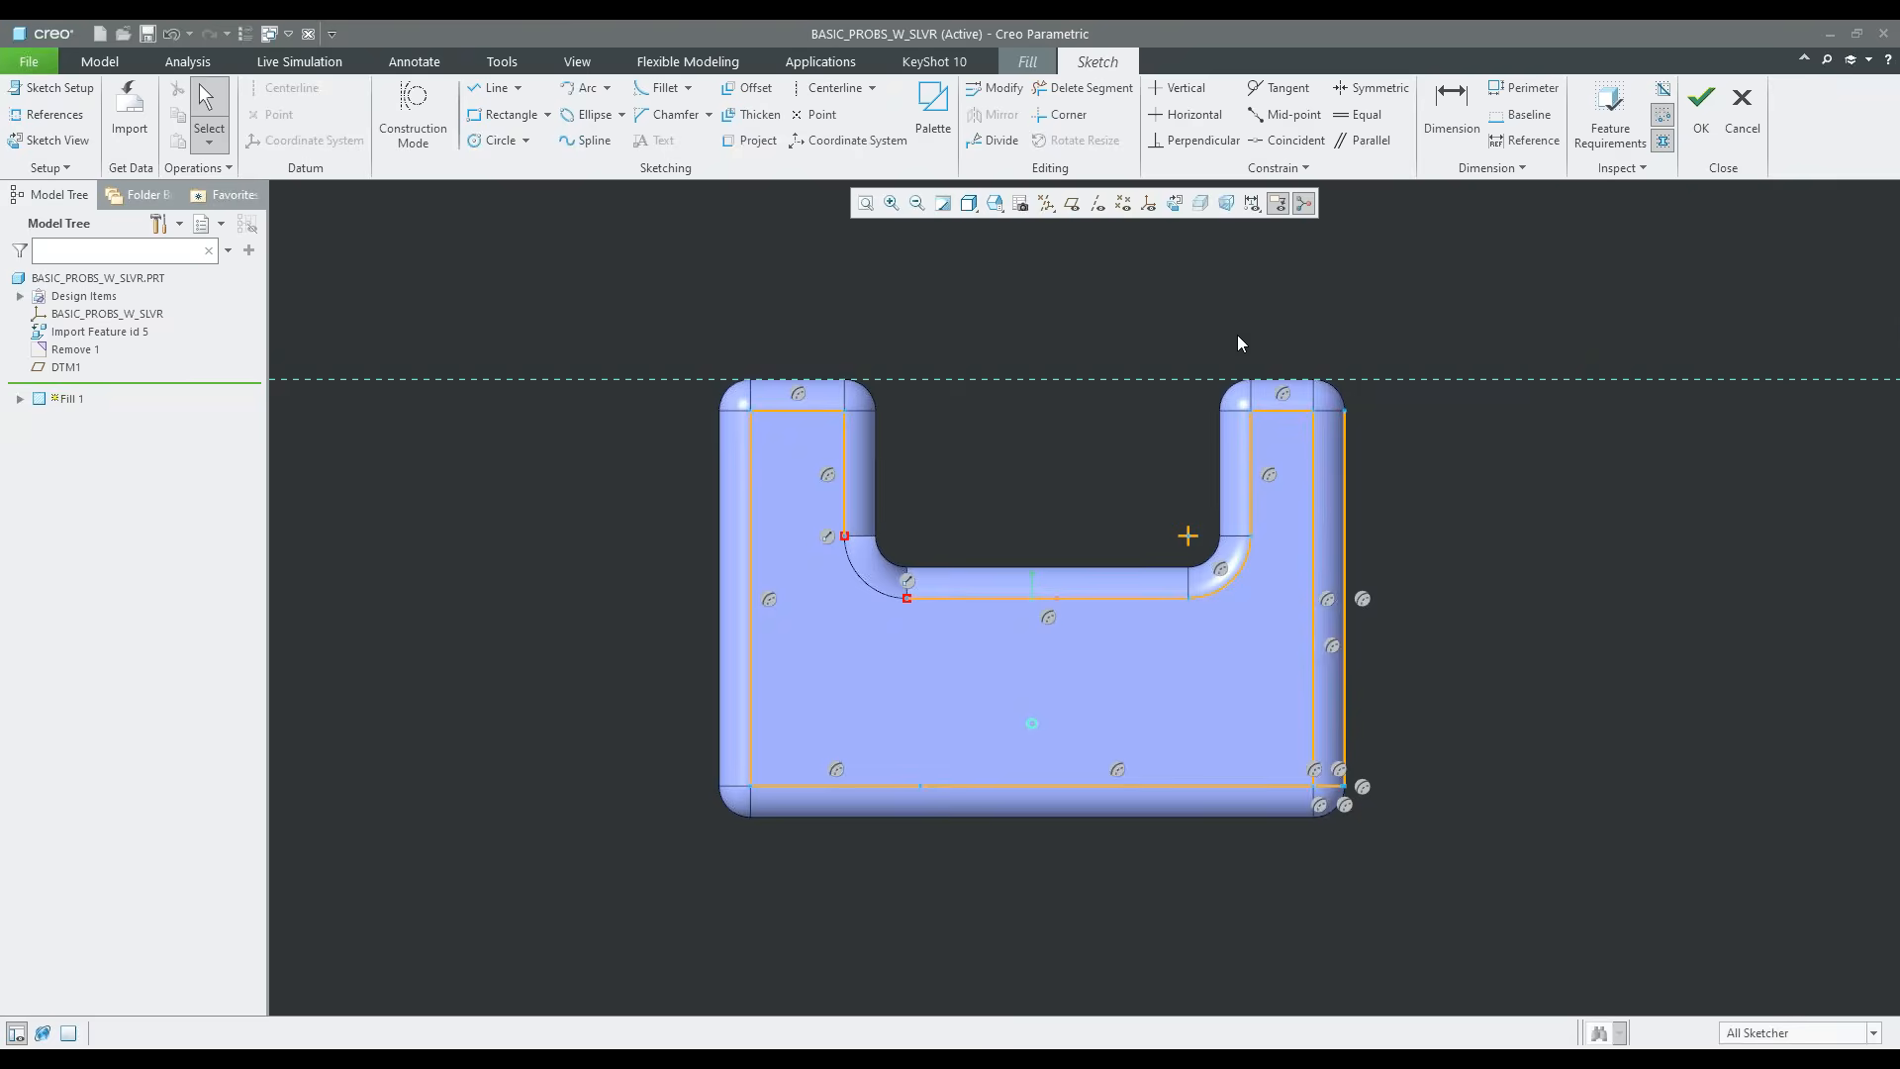
# Draw two tangent-end arcs around the opening's left inner corner, joining the left leg's inner edge to the middle horizontal edge
pyautogui.click(607, 88)
pyautogui.click(613, 113)
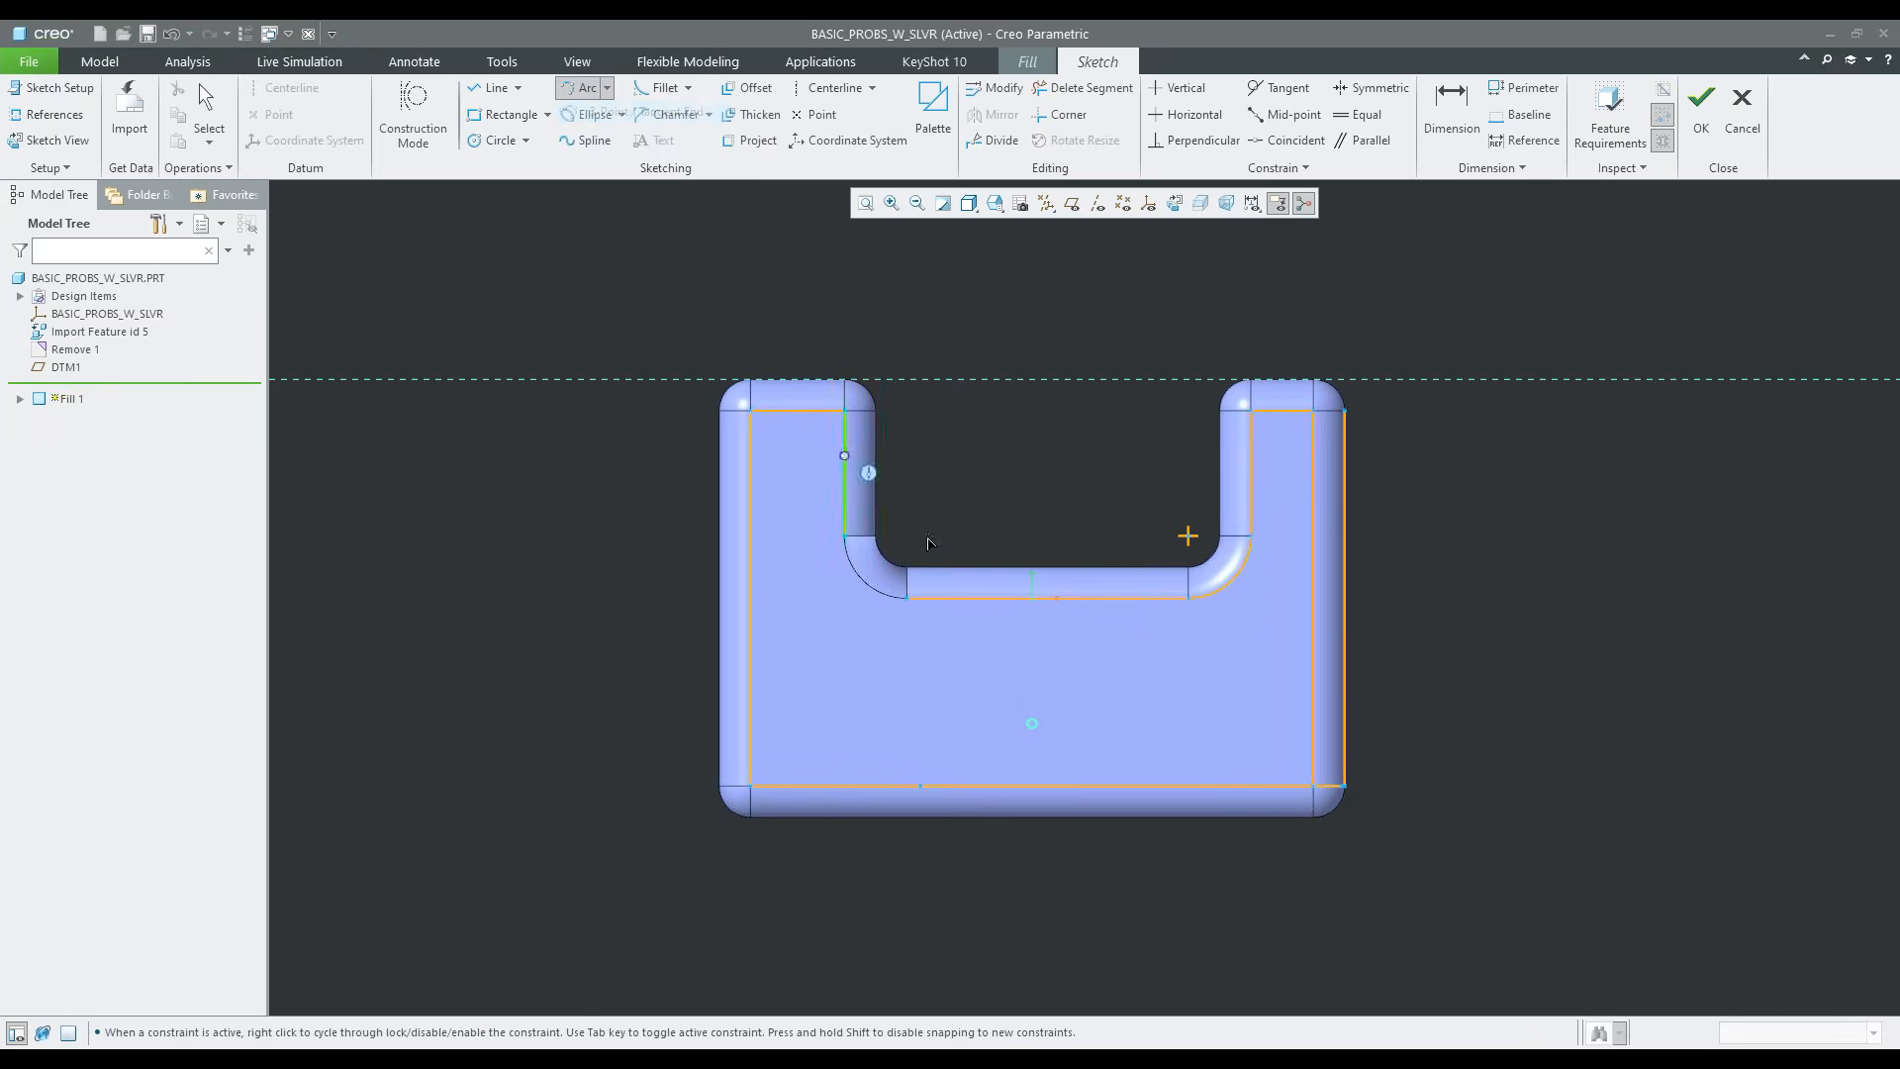
pyautogui.scroll(3, 871, 539)
pyautogui.click(804, 533)
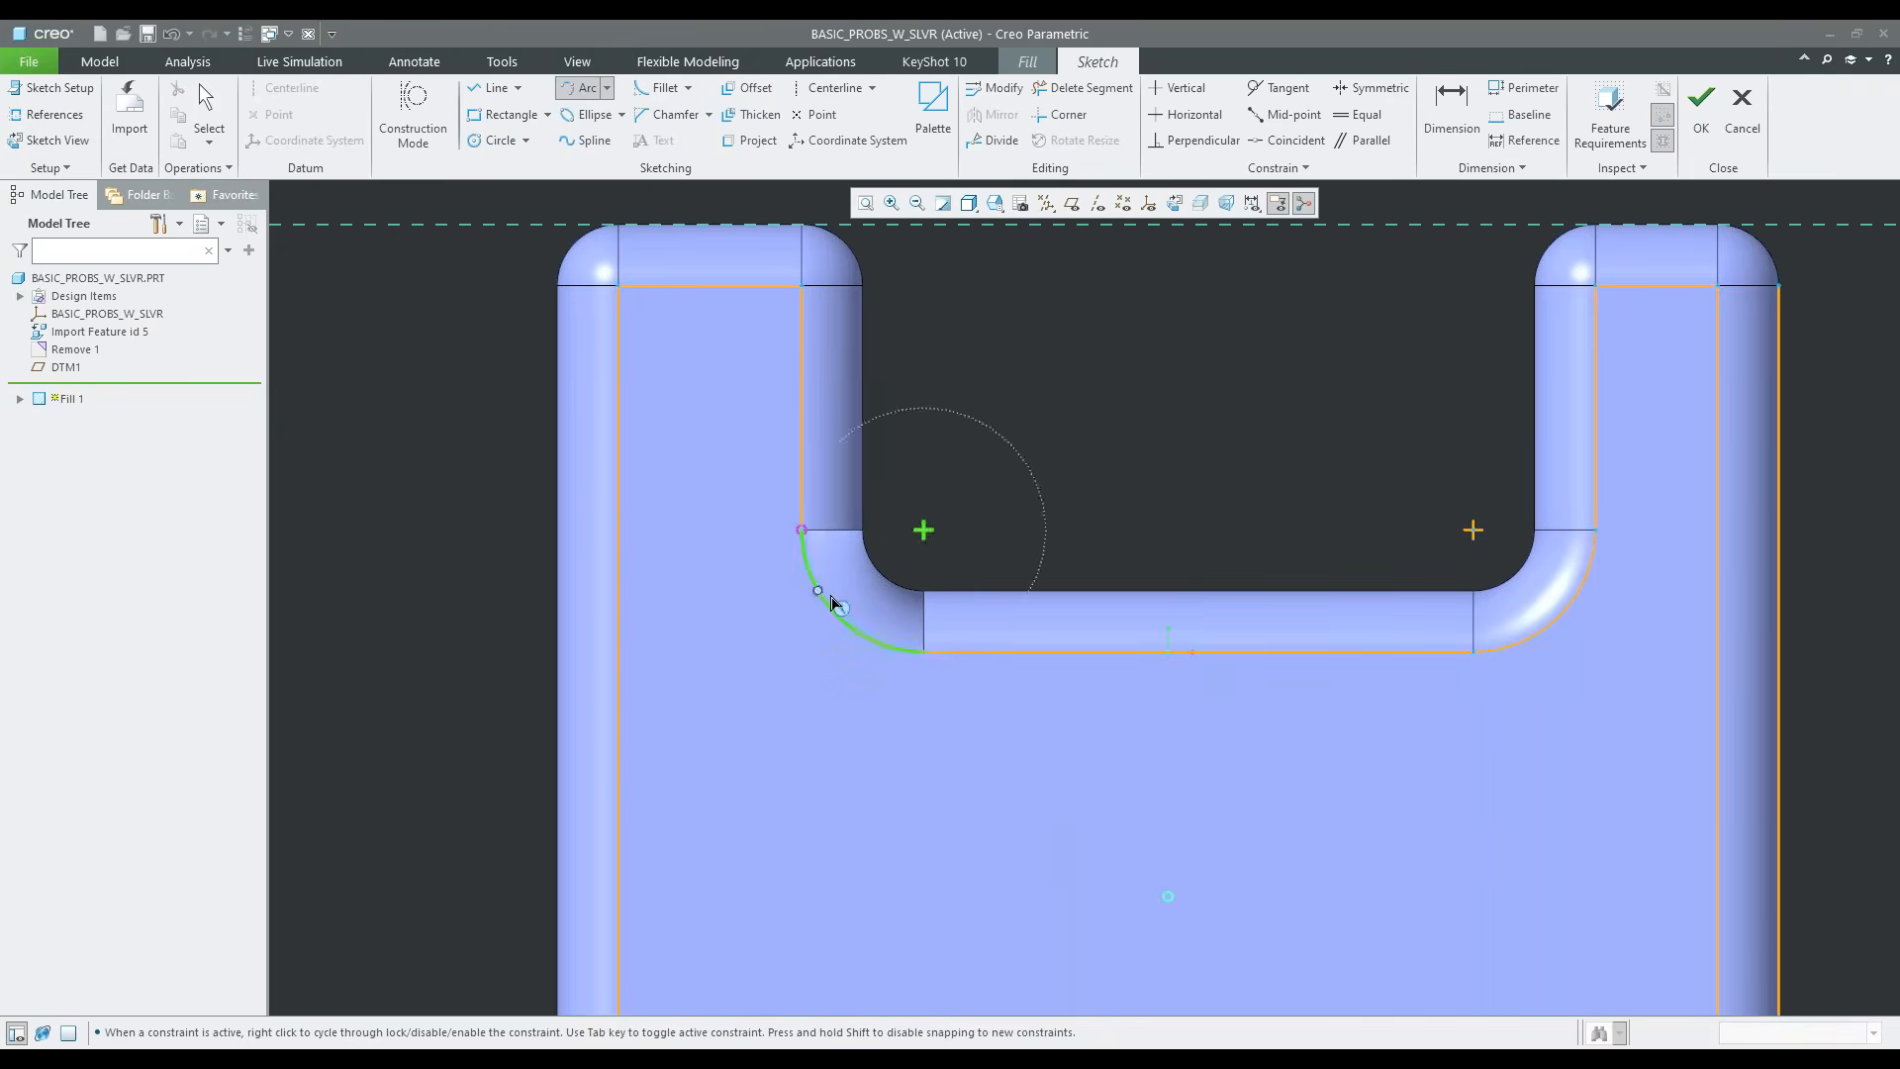
pyautogui.click(923, 653)
pyautogui.click(803, 539)
pyautogui.click(882, 644)
pyautogui.middleClick(928, 643)
pyautogui.middleClick(958, 483)
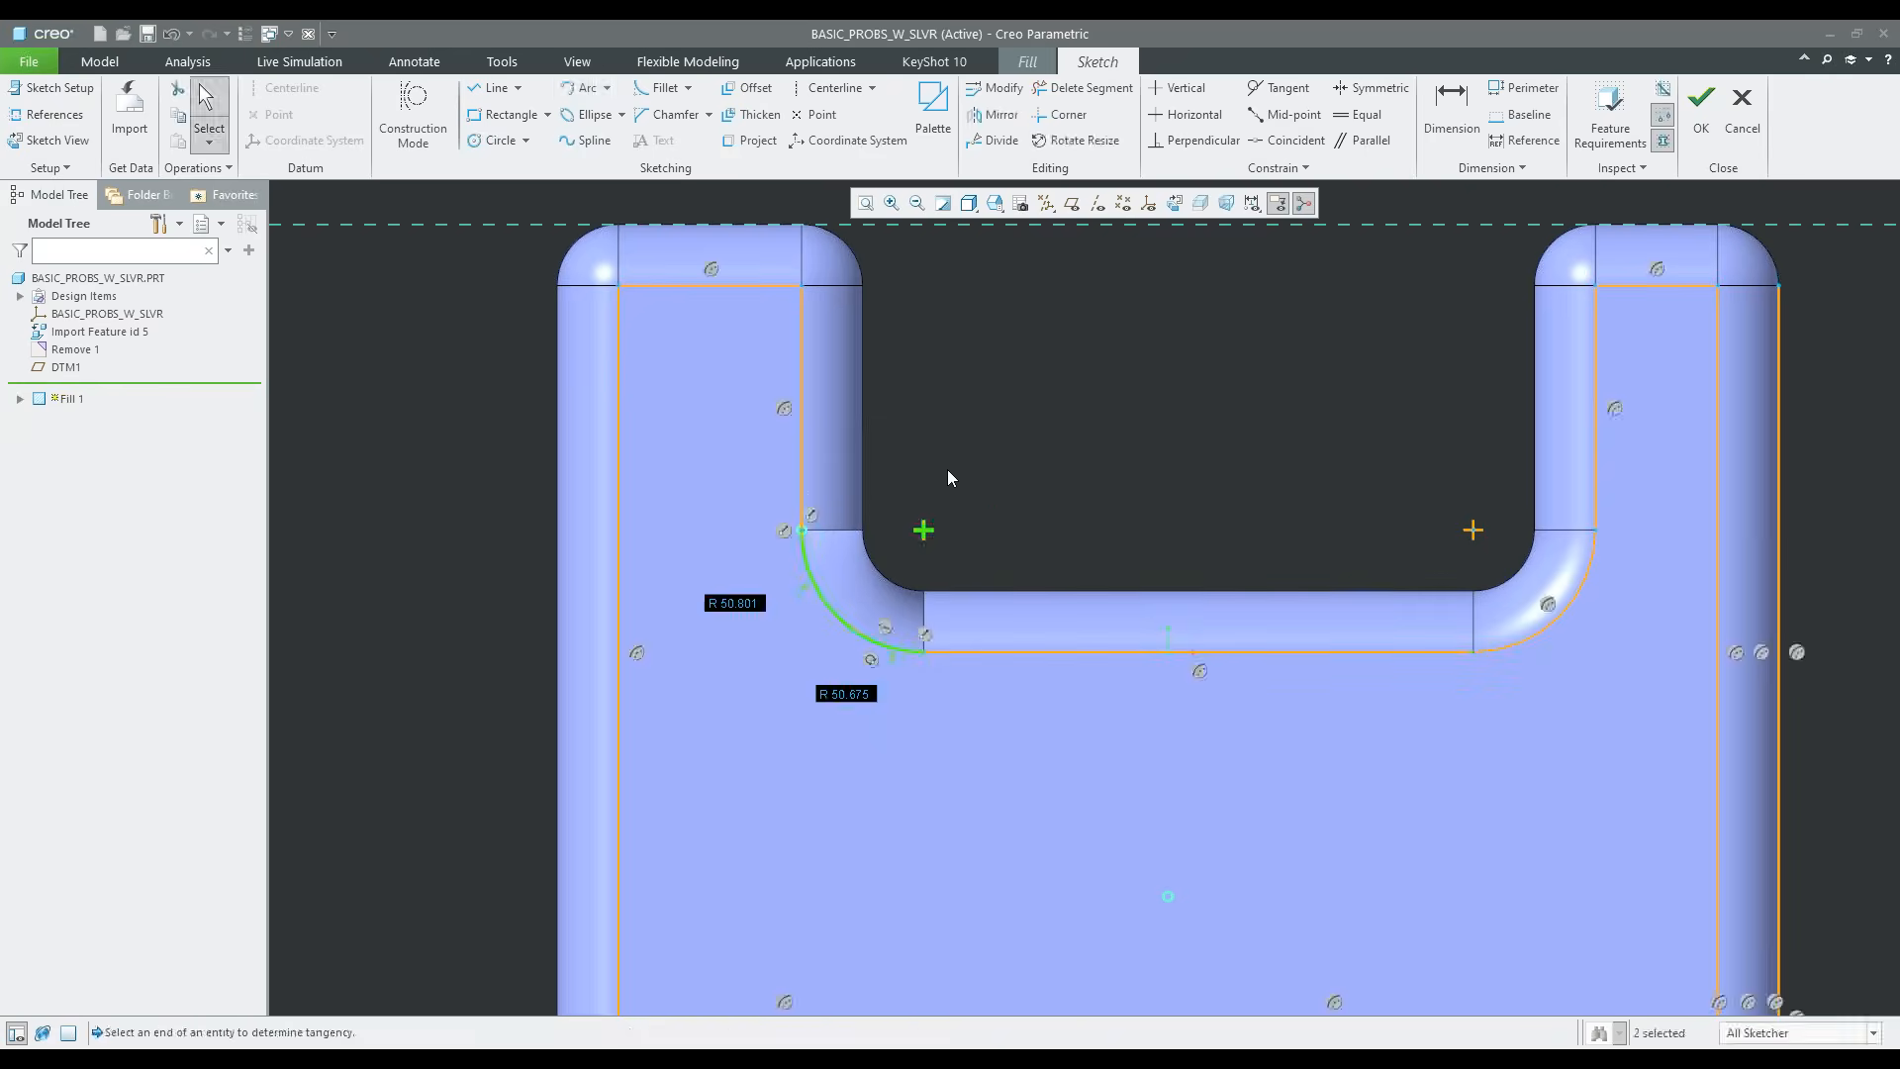
pyautogui.scroll(3, 944, 467)
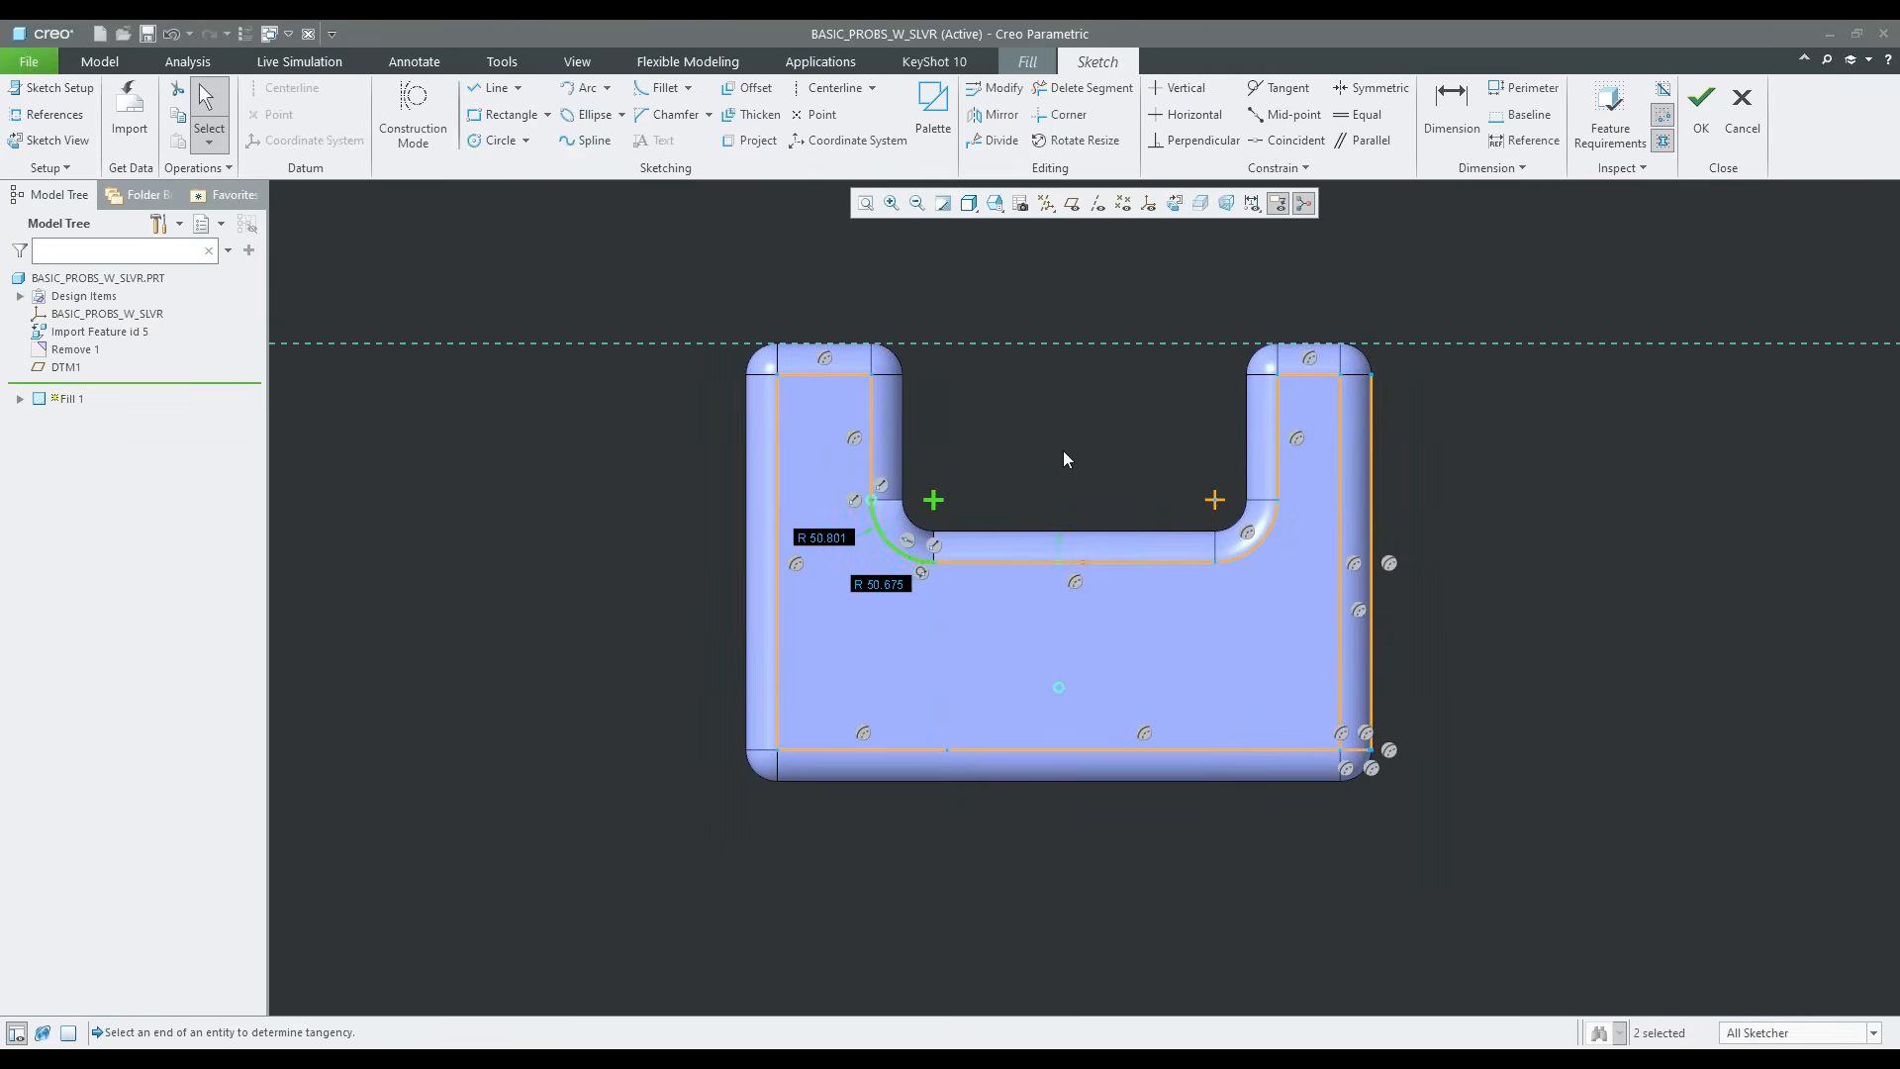
# Trim away the outer vertical line on the right side and the excess horizontal segments beyond the lower-right corner
pyautogui.click(1083, 87)
pyautogui.scroll(-2, 1386, 514)
pyautogui.scroll(-3, 1386, 789)
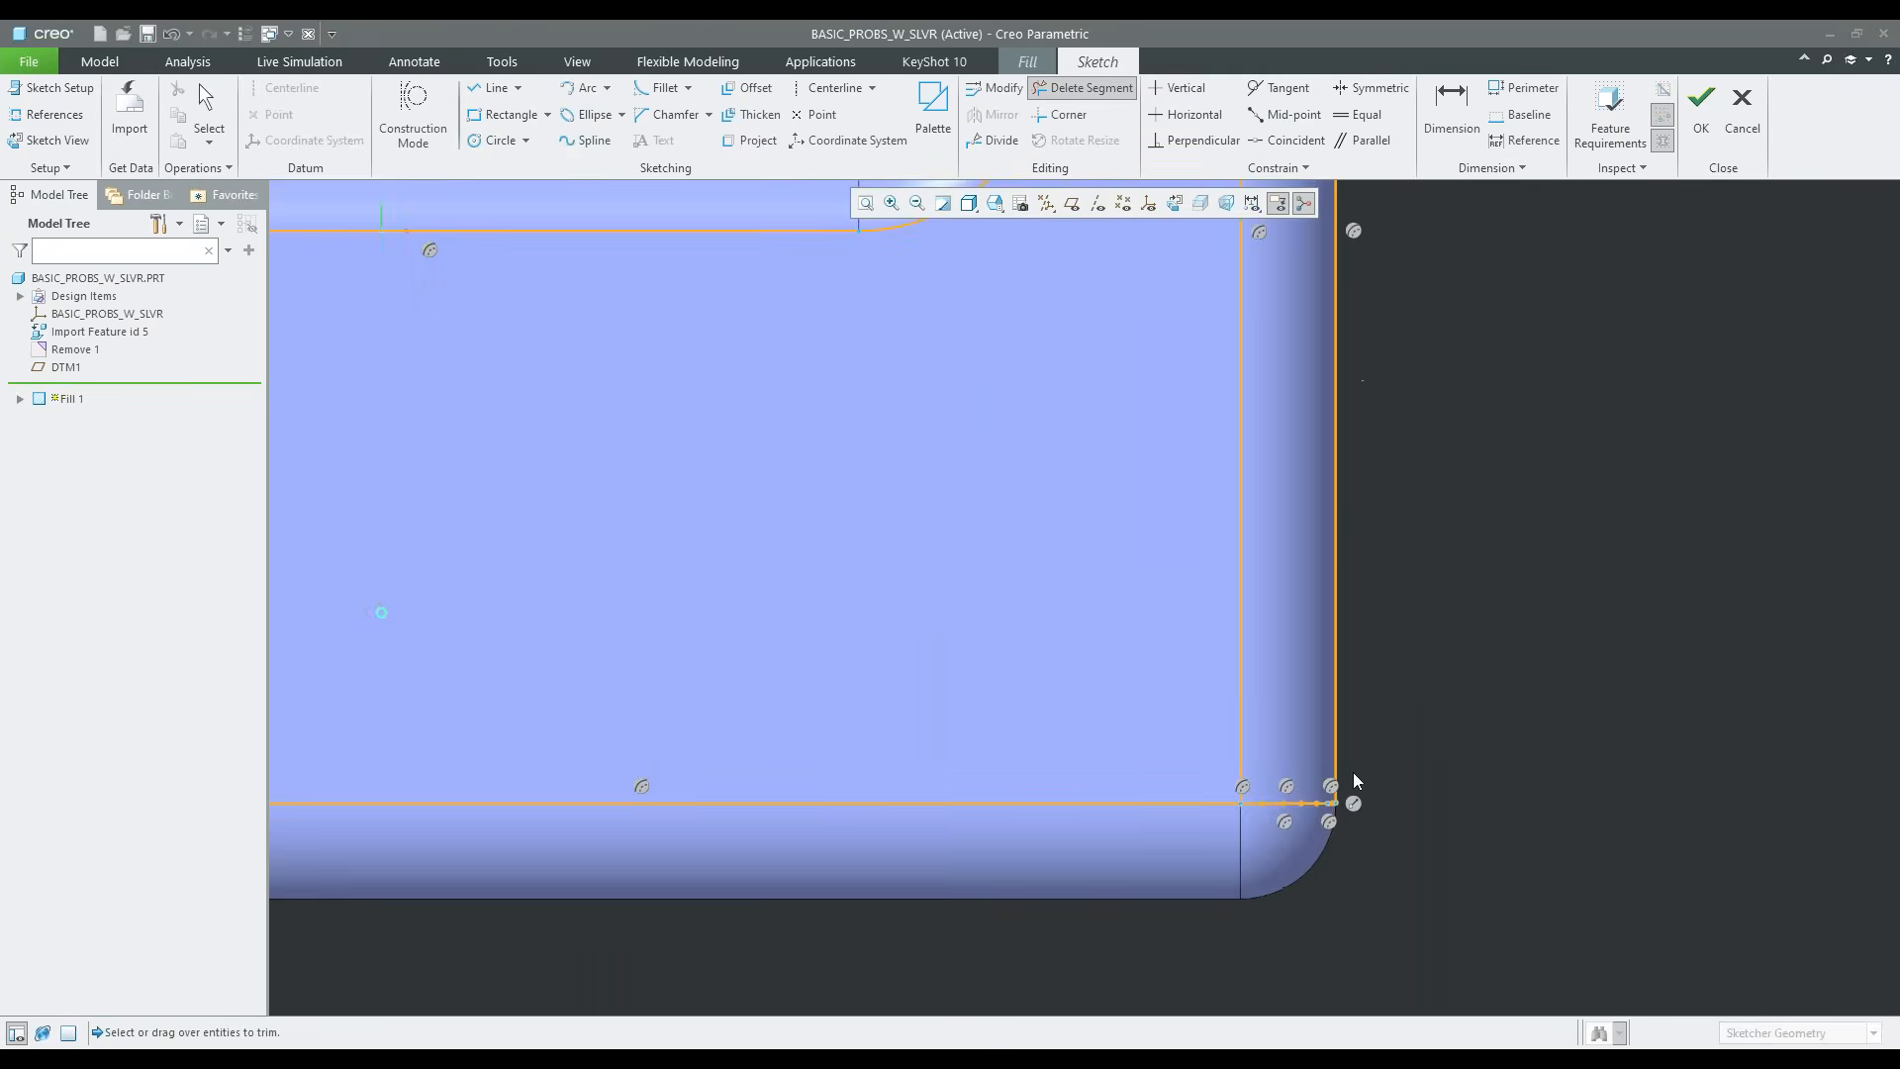
pyautogui.scroll(-1, 1344, 823)
pyautogui.scroll(-4, 1331, 820)
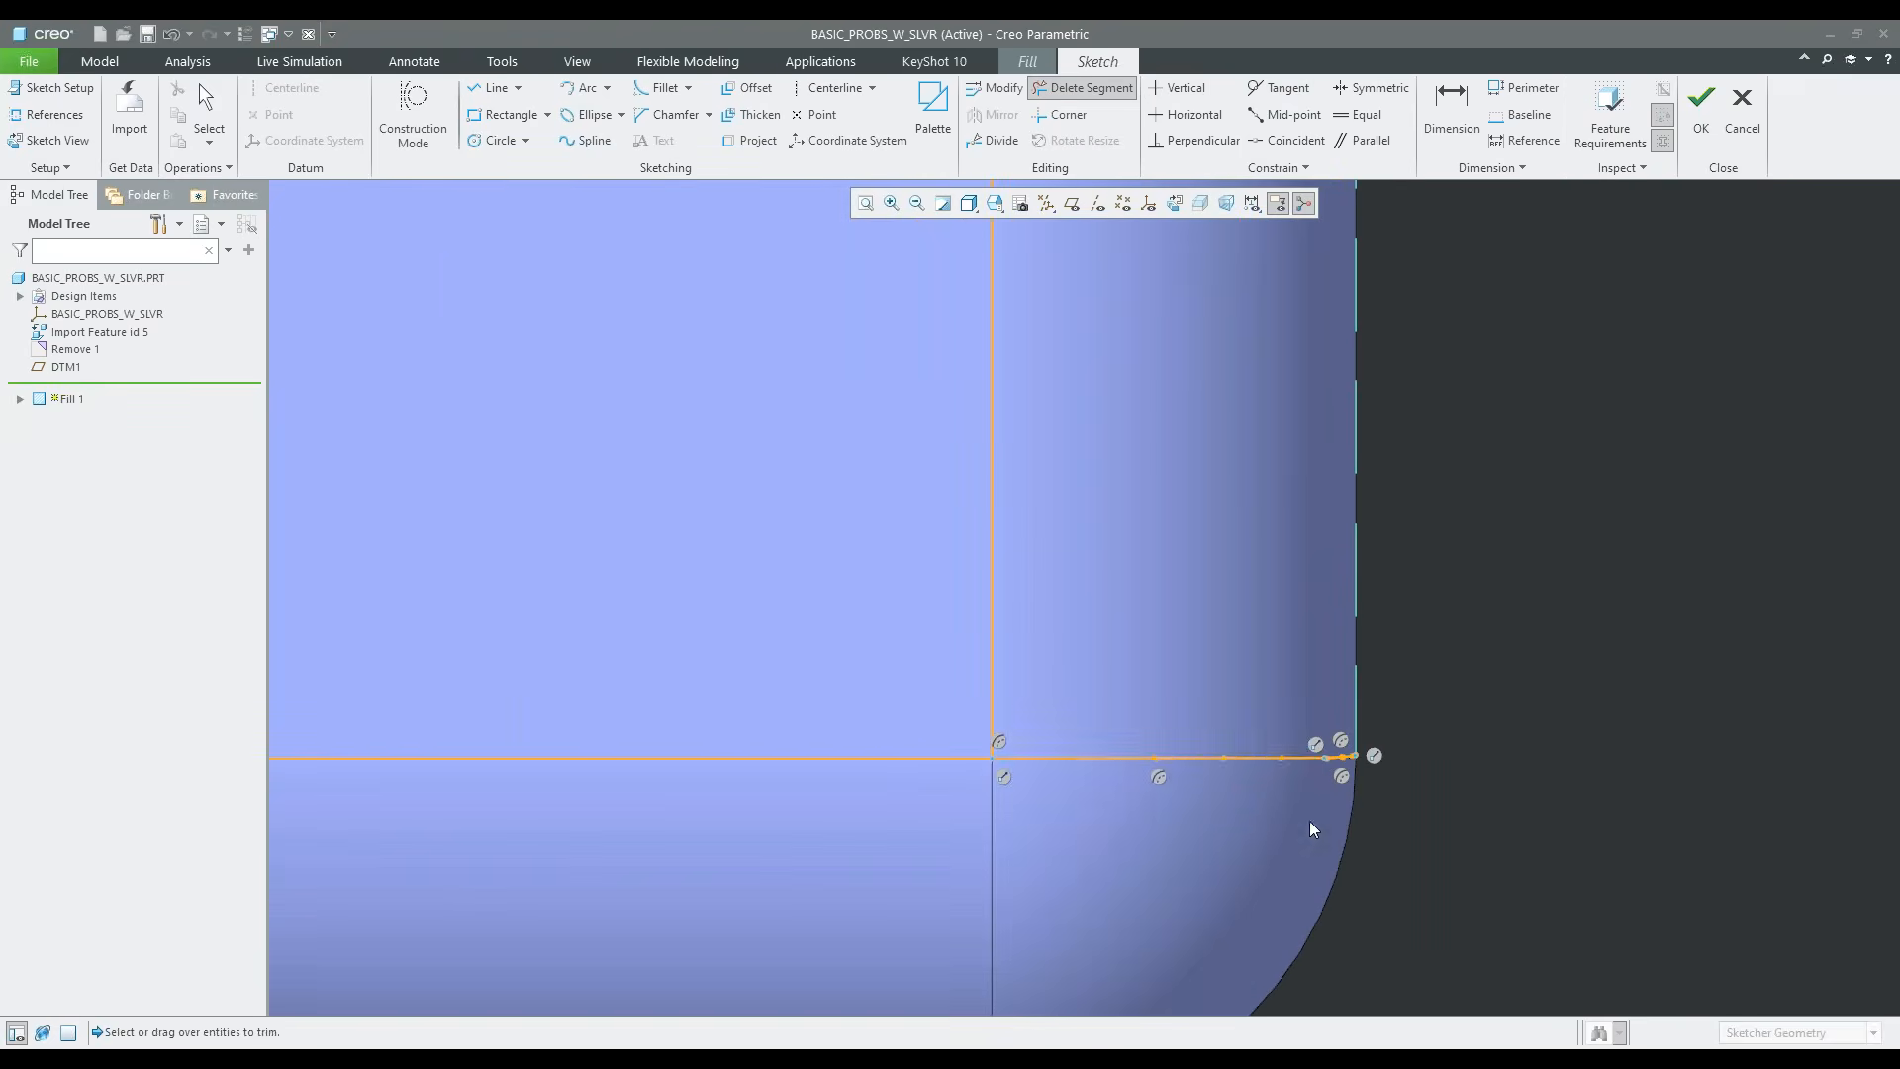
pyautogui.moveTo(1287, 698); pyautogui.dragTo(1321, 777)
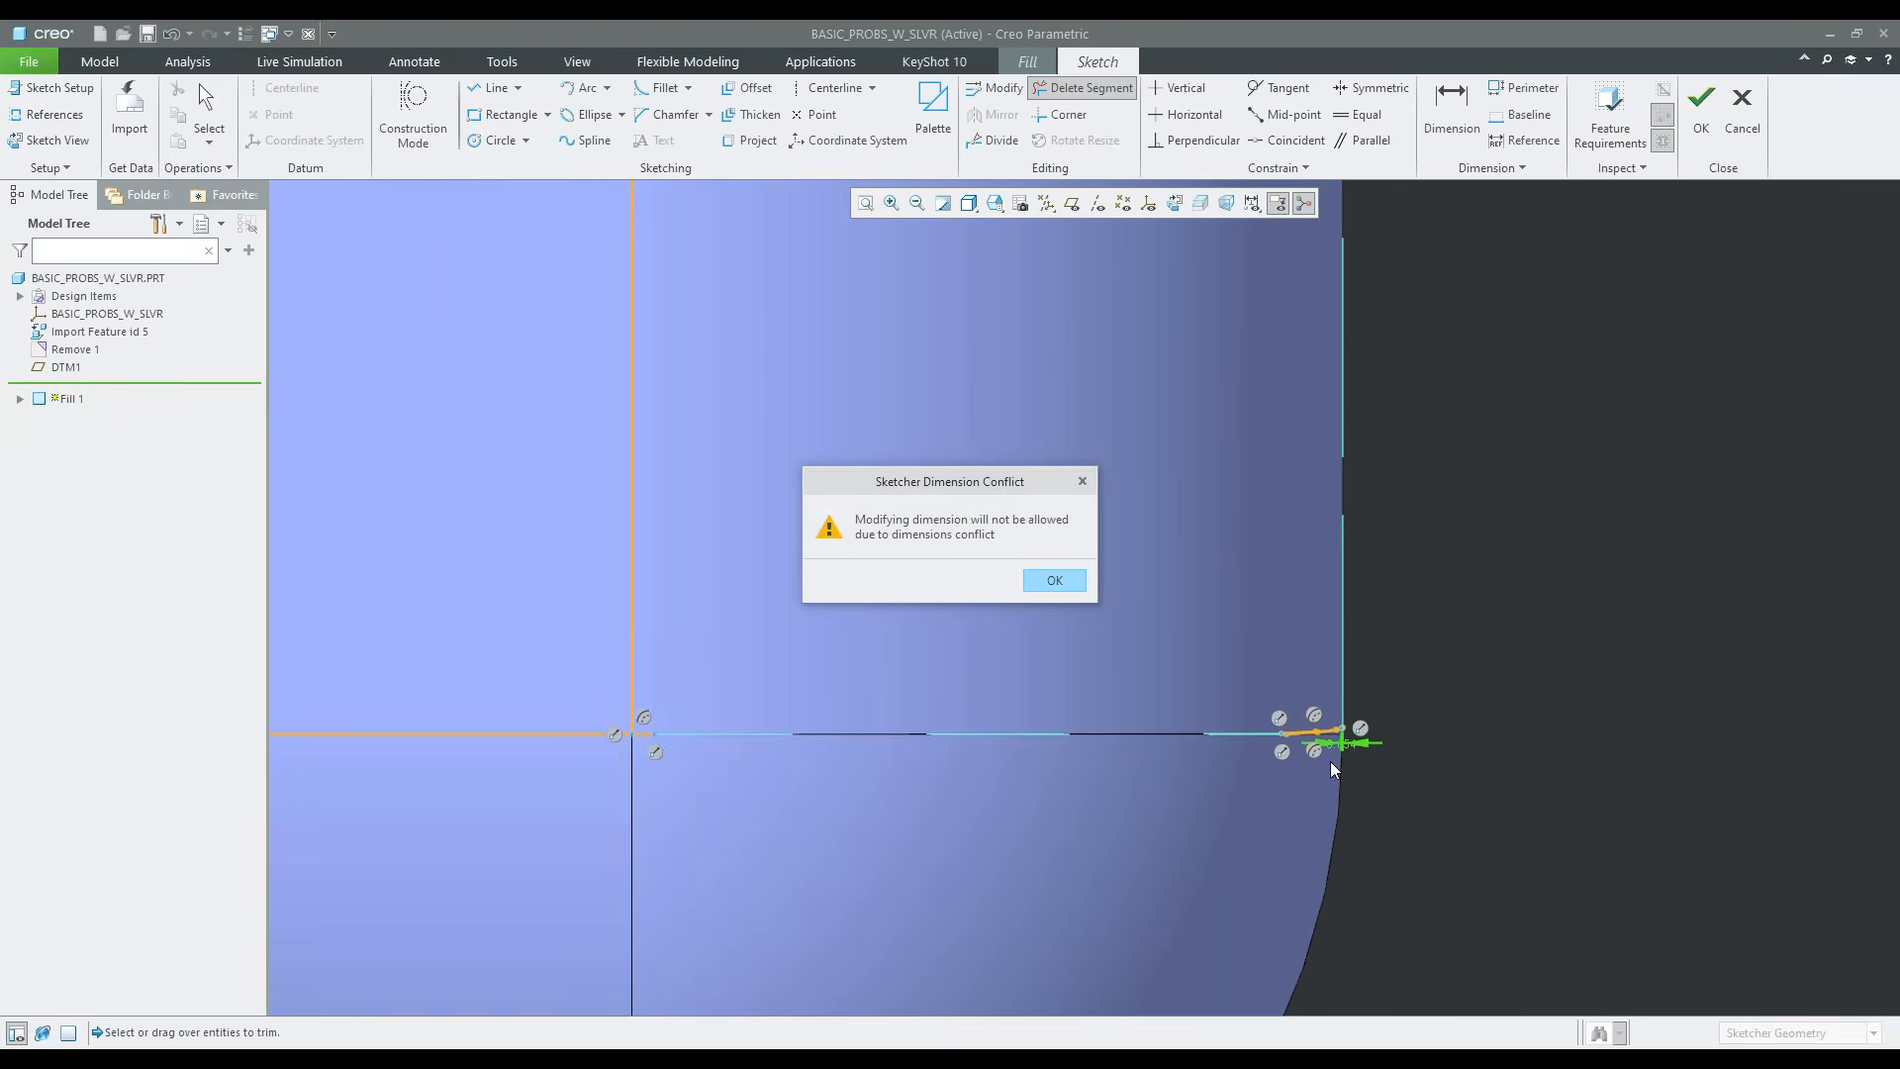
pyautogui.click(1055, 581)
# Trim the short leftover segments at the outer end of the lower-right corner and dismiss the dimension conflict
pyautogui.scroll(-1, 1302, 684)
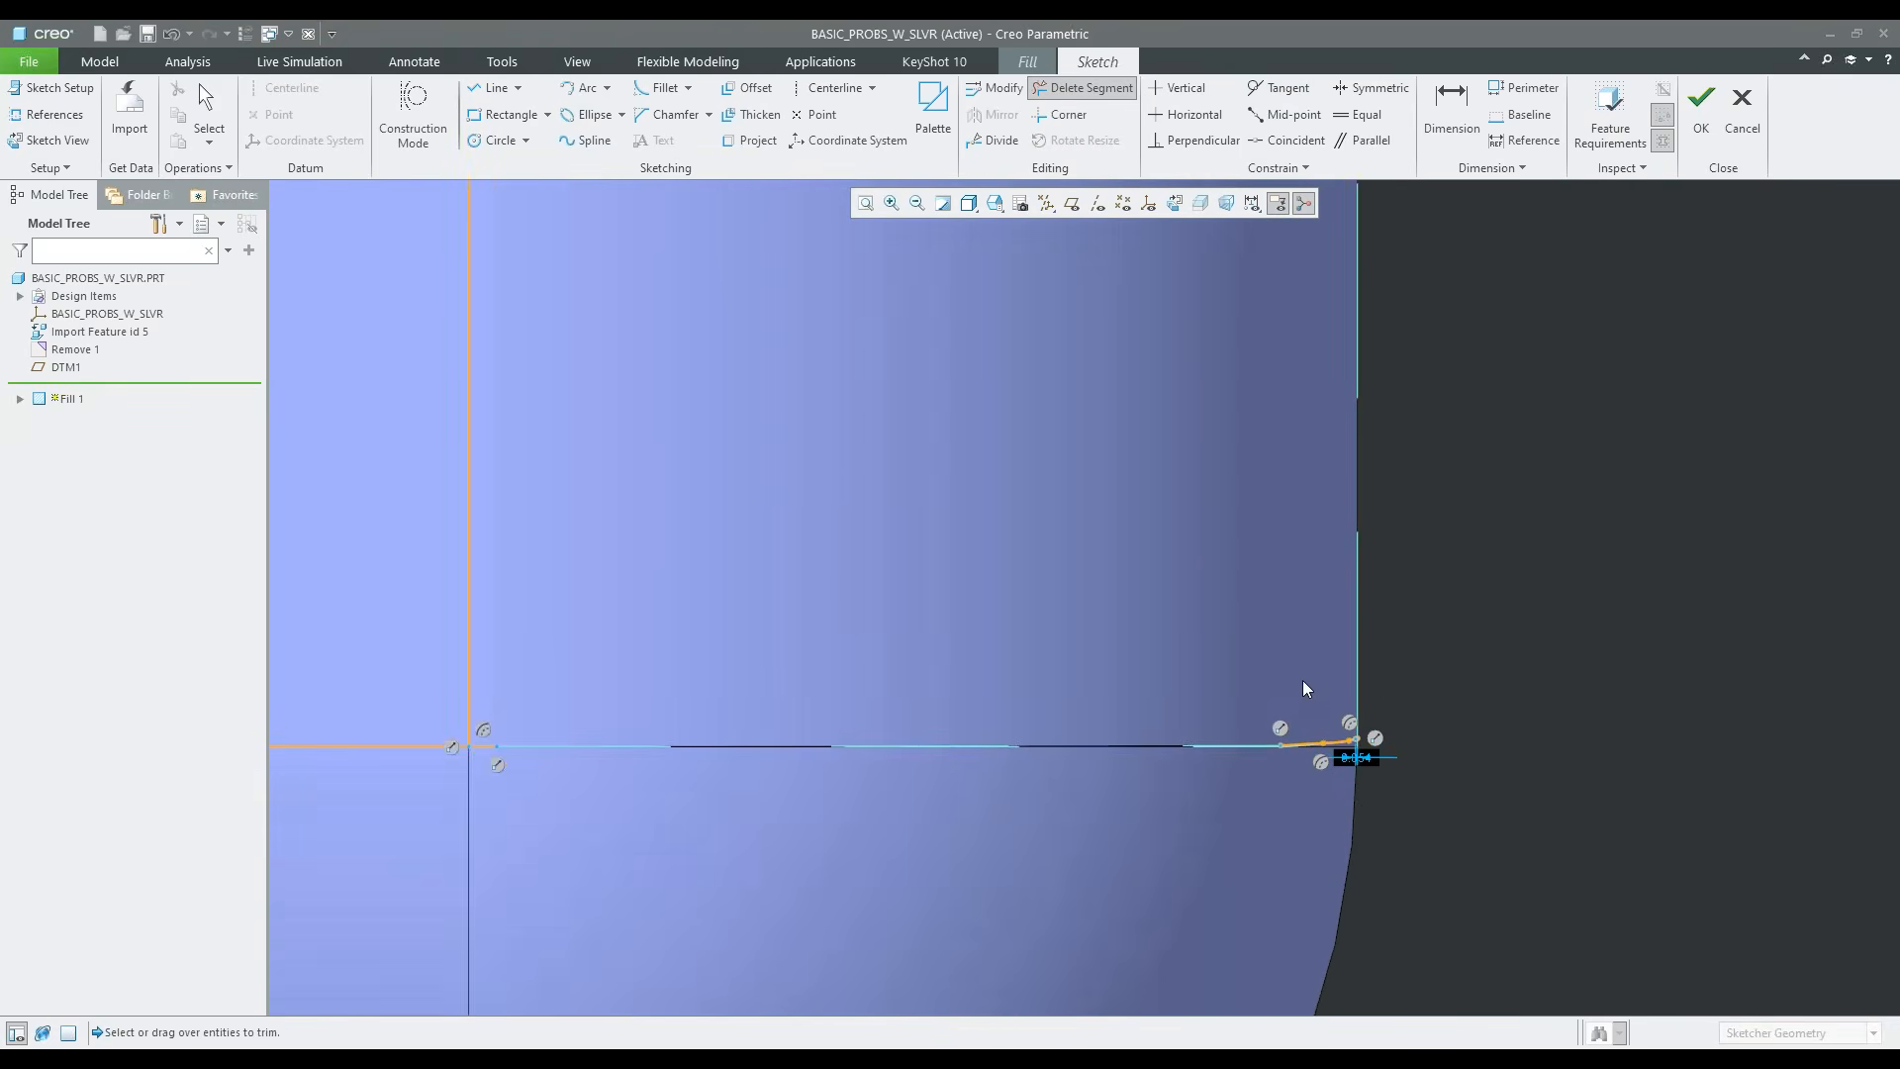
pyautogui.moveTo(1312, 698); pyautogui.dragTo(1330, 795)
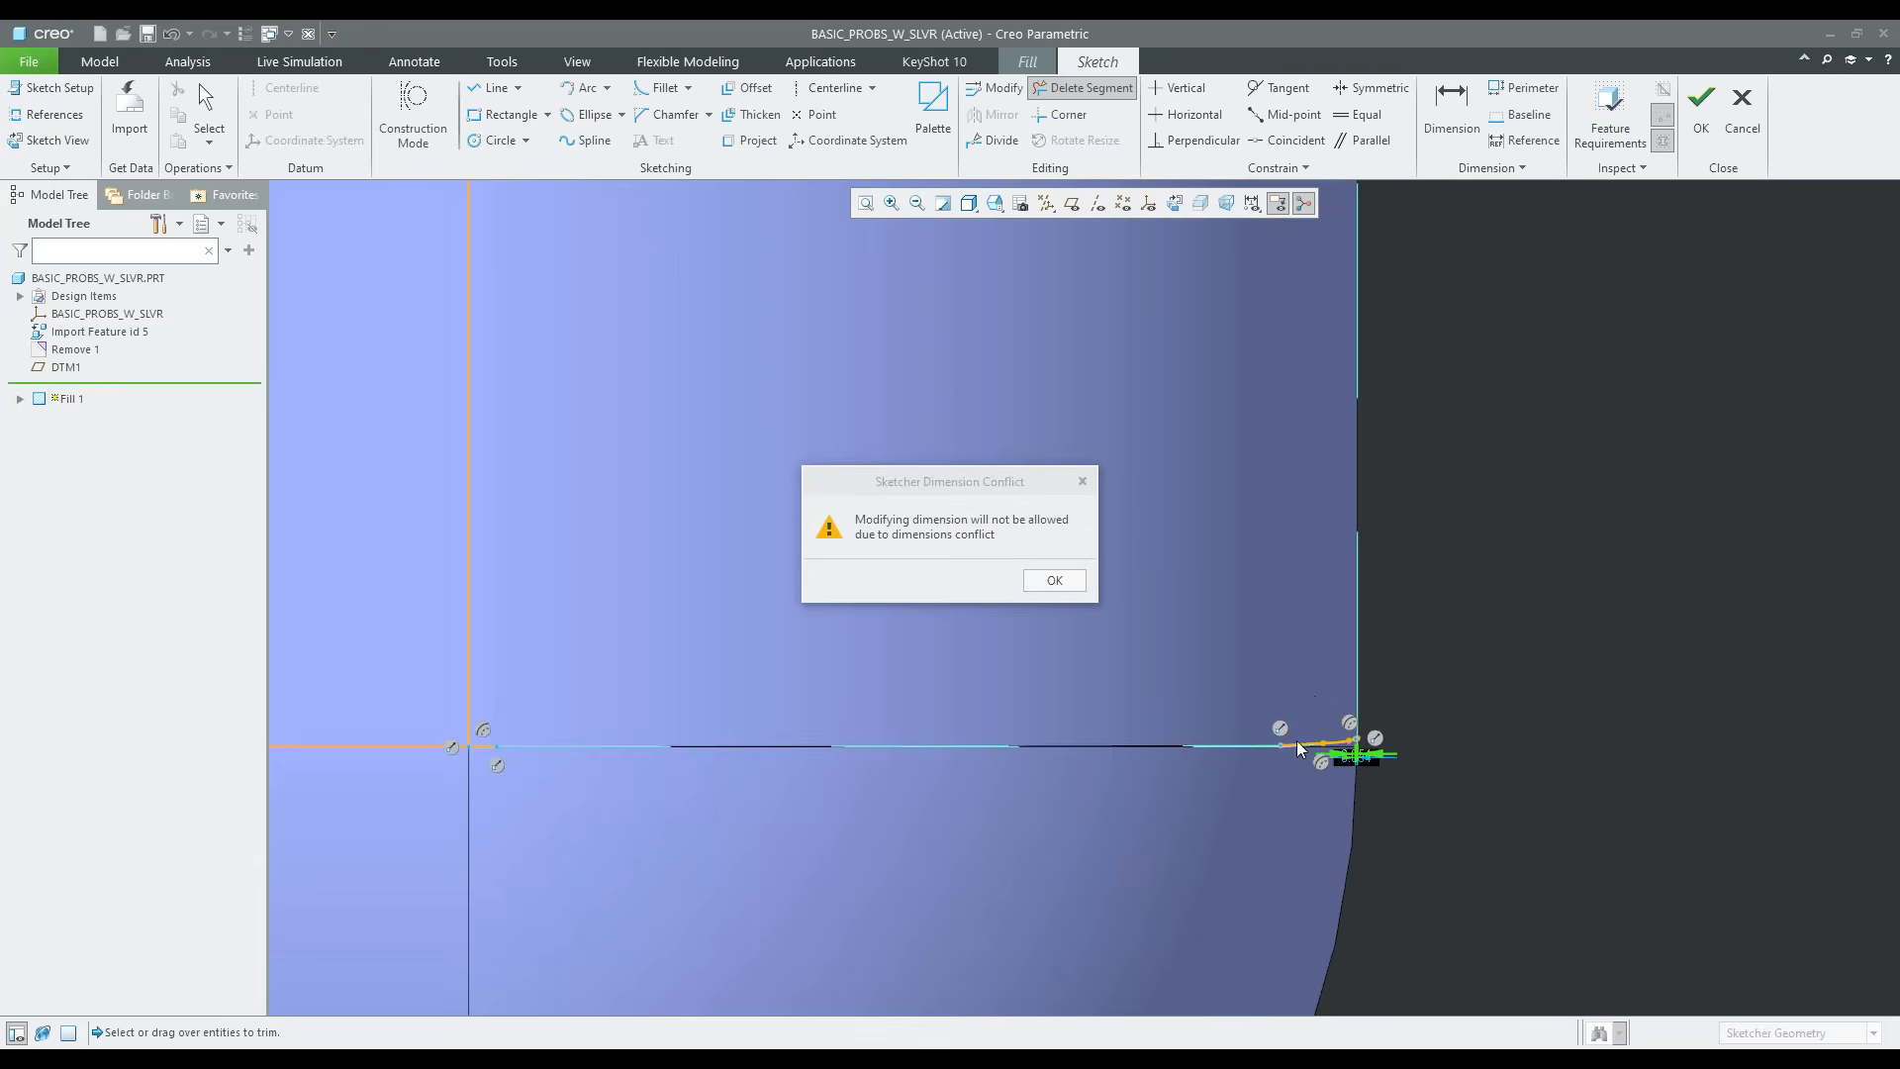
pyautogui.click(1055, 580)
pyautogui.scroll(-1, 1297, 738)
pyautogui.scroll(3, 1326, 698)
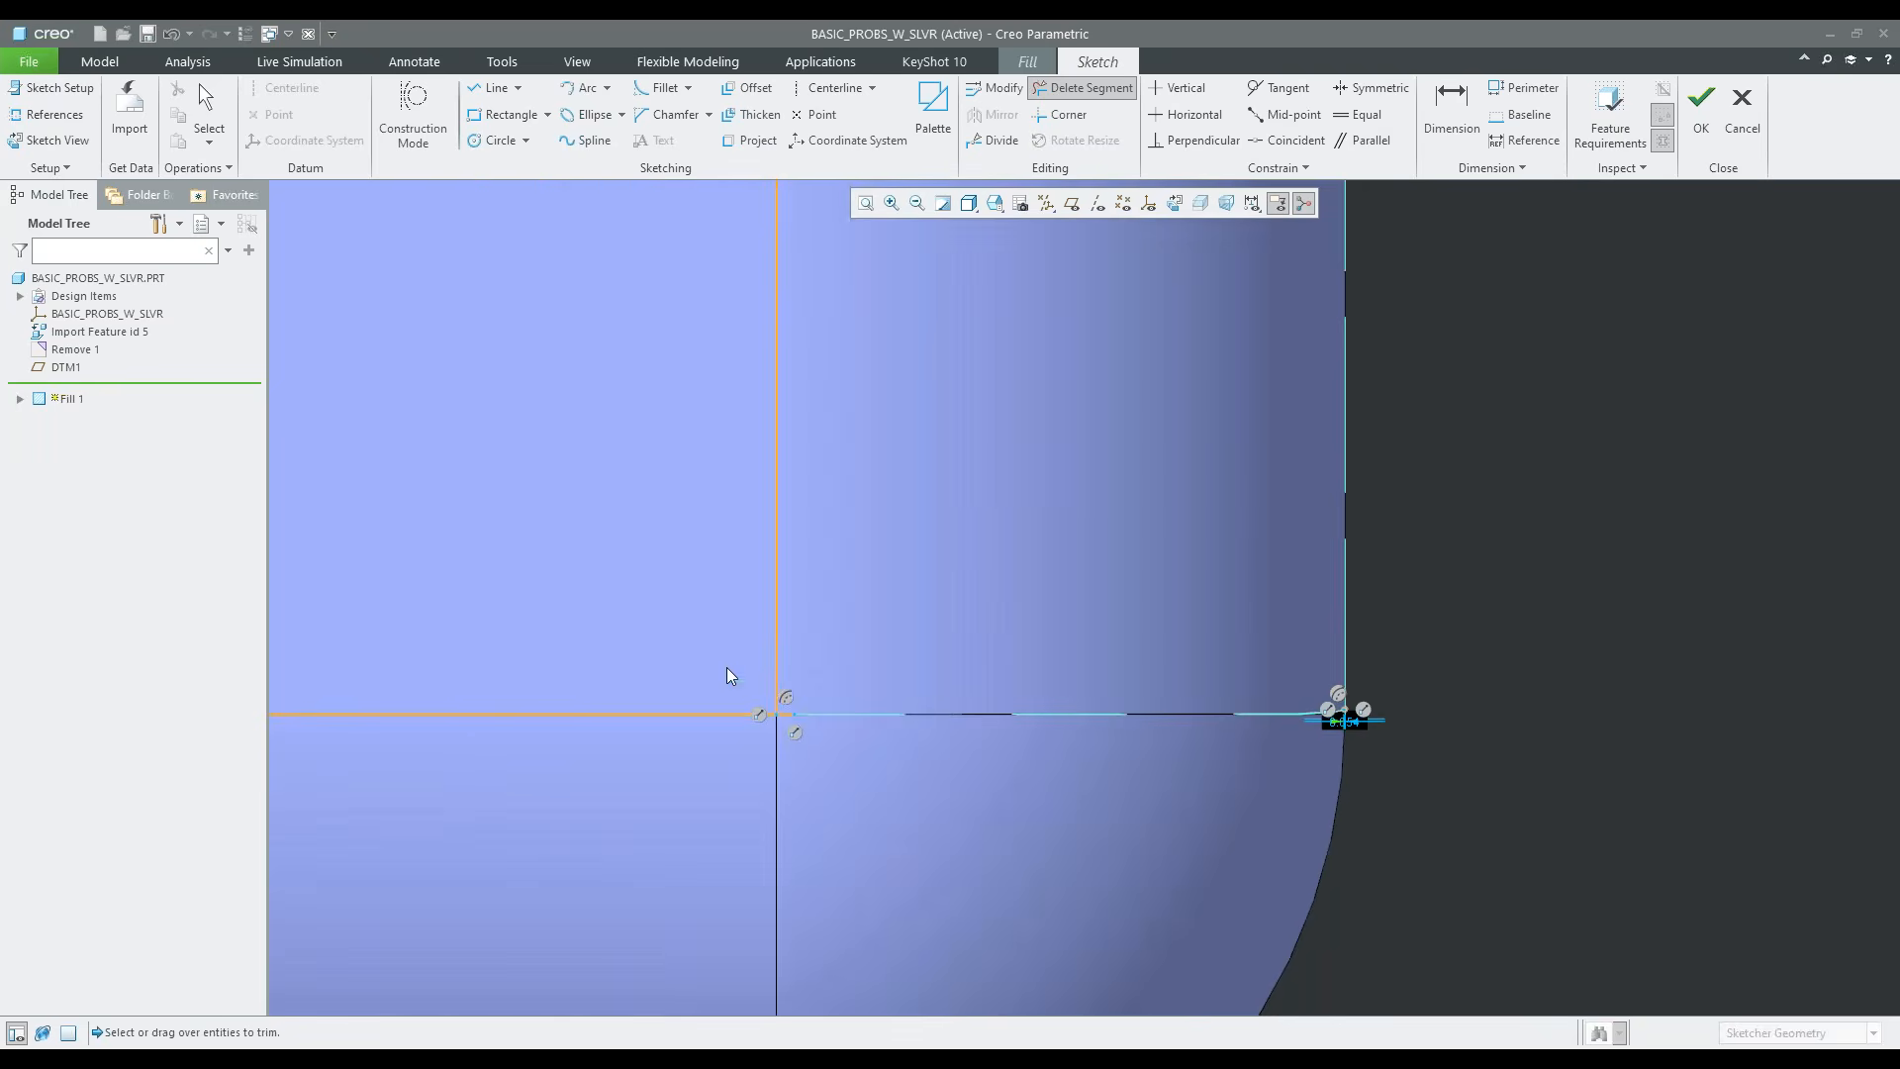
pyautogui.middleClick(928, 670)
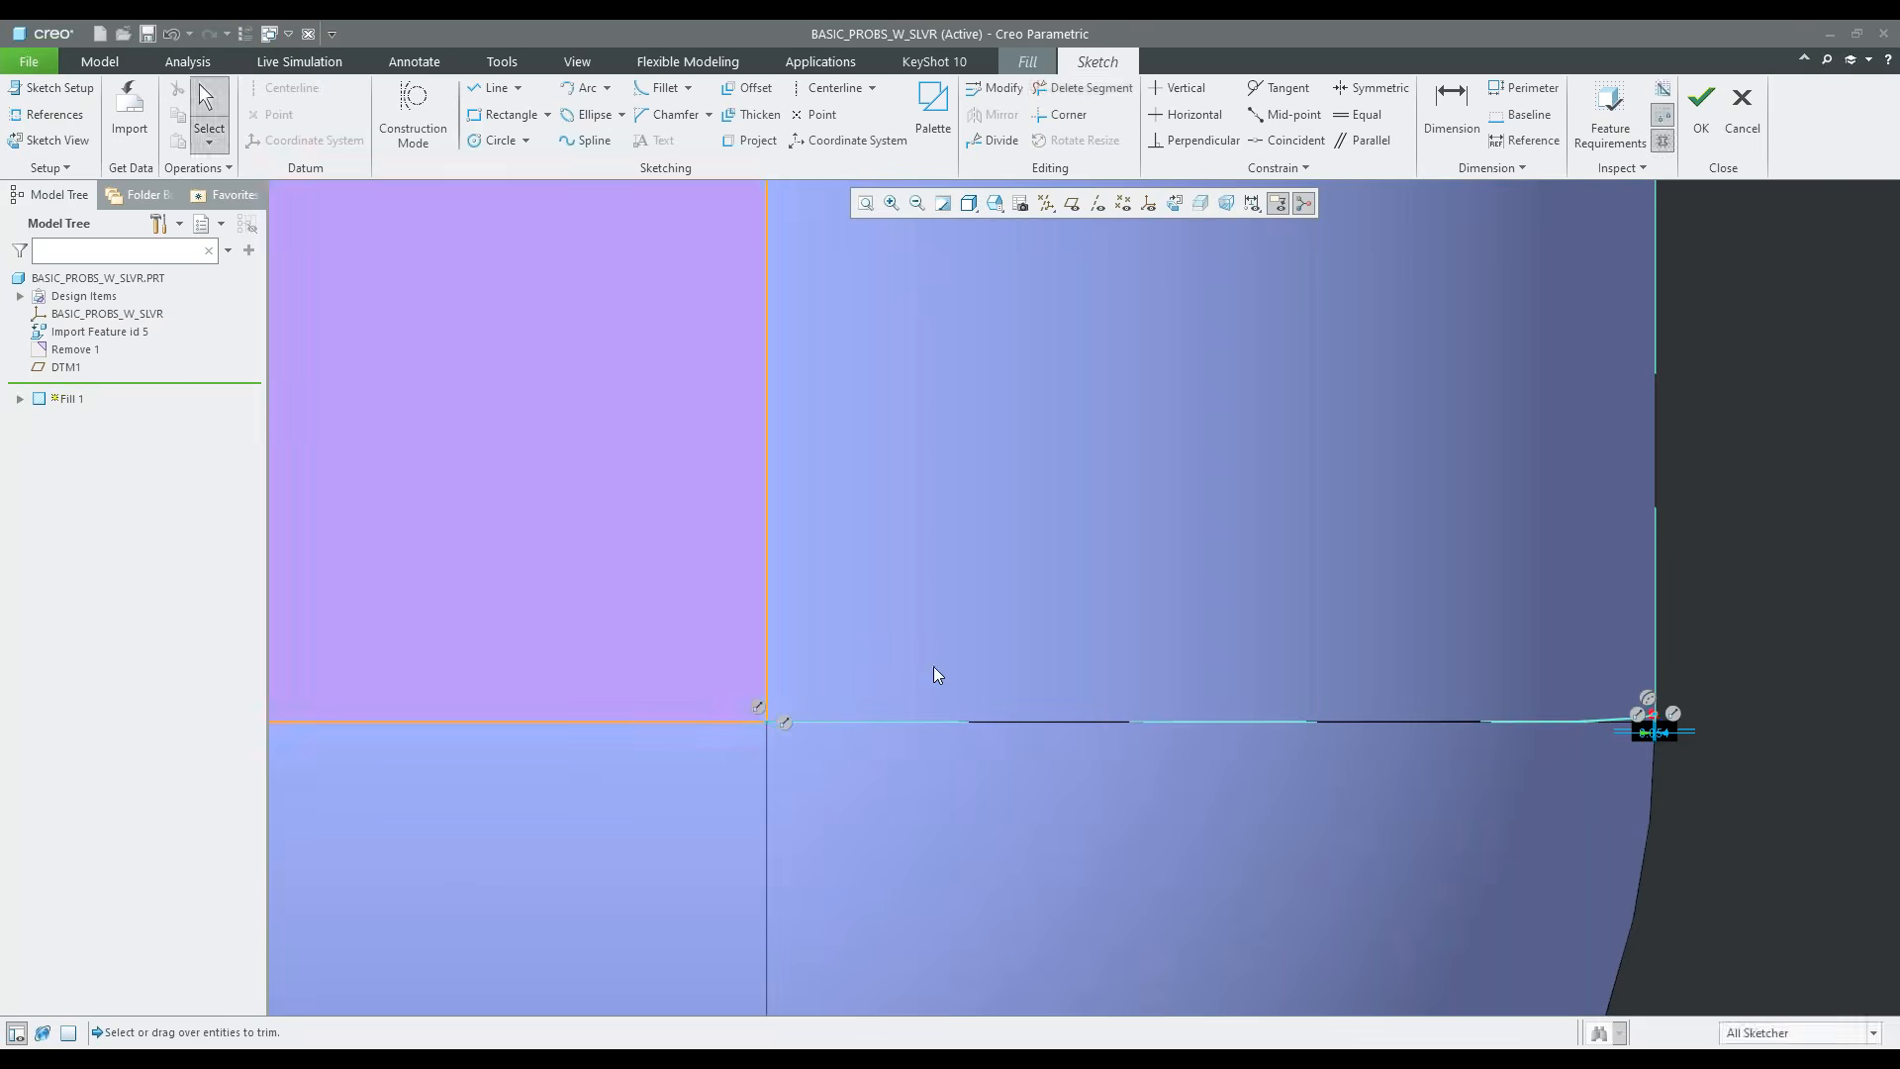
# Try to accept the sketch, declining the same point constraint between the close vertices and staying in the sketch
pyautogui.scroll(3, 1038, 829)
pyautogui.scroll(5, 1035, 820)
pyautogui.keyDown('shift'); pyautogui.moveTo(1042, 645); pyautogui.dragTo(1295, 704, button='middle'); pyautogui.keyUp('shift')
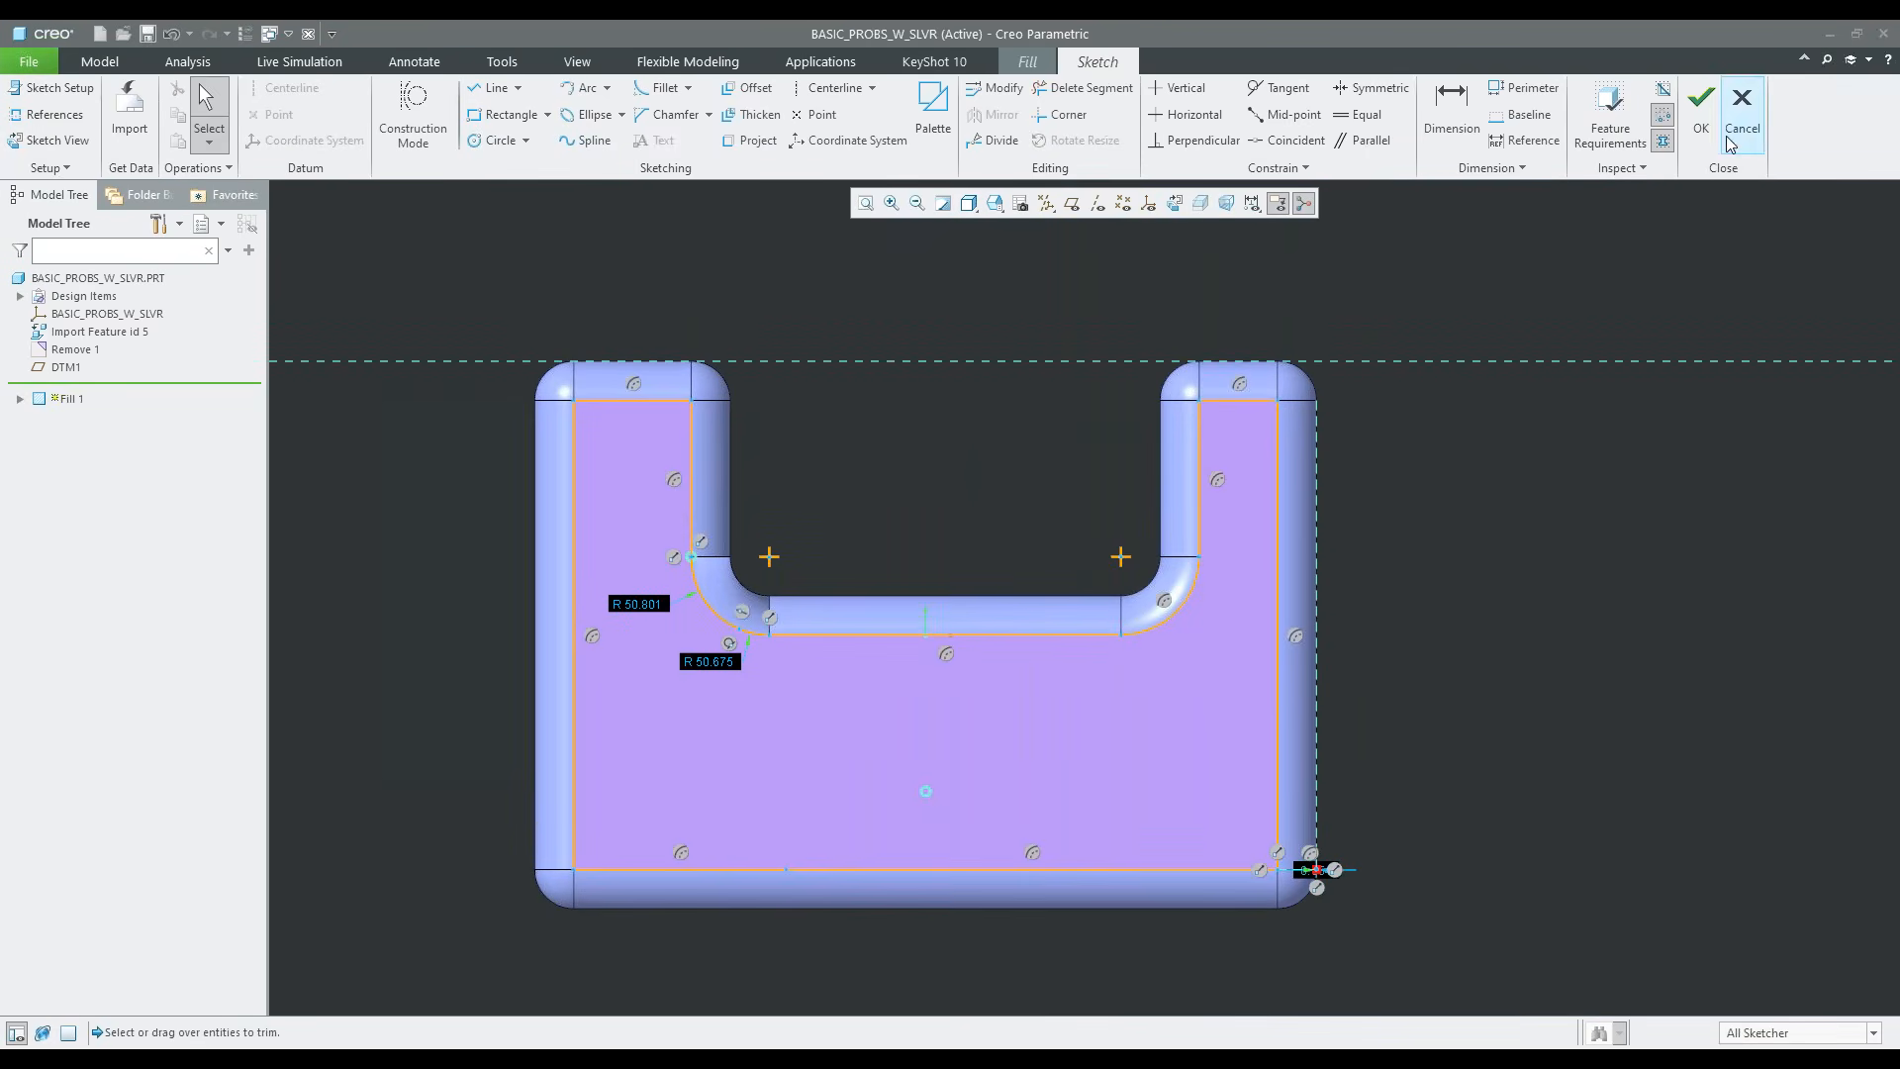
pyautogui.click(1701, 119)
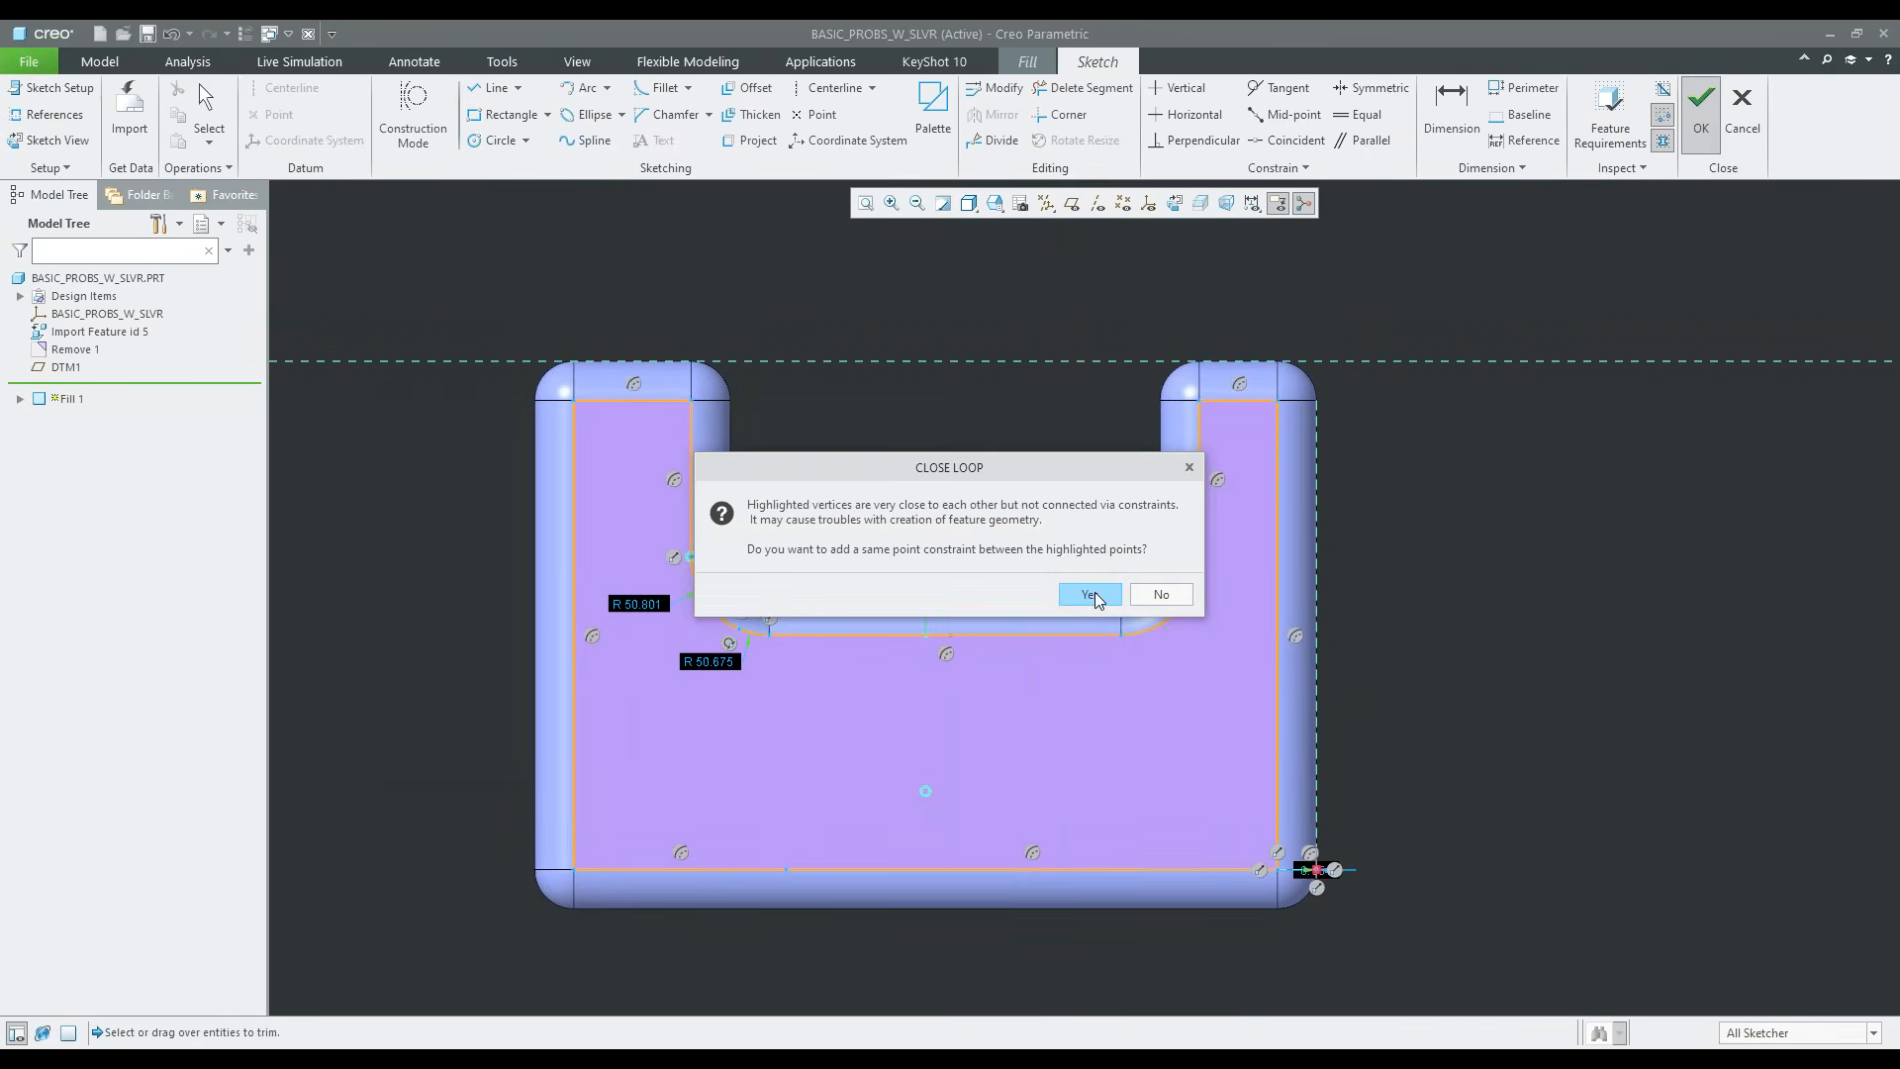
pyautogui.click(1155, 597)
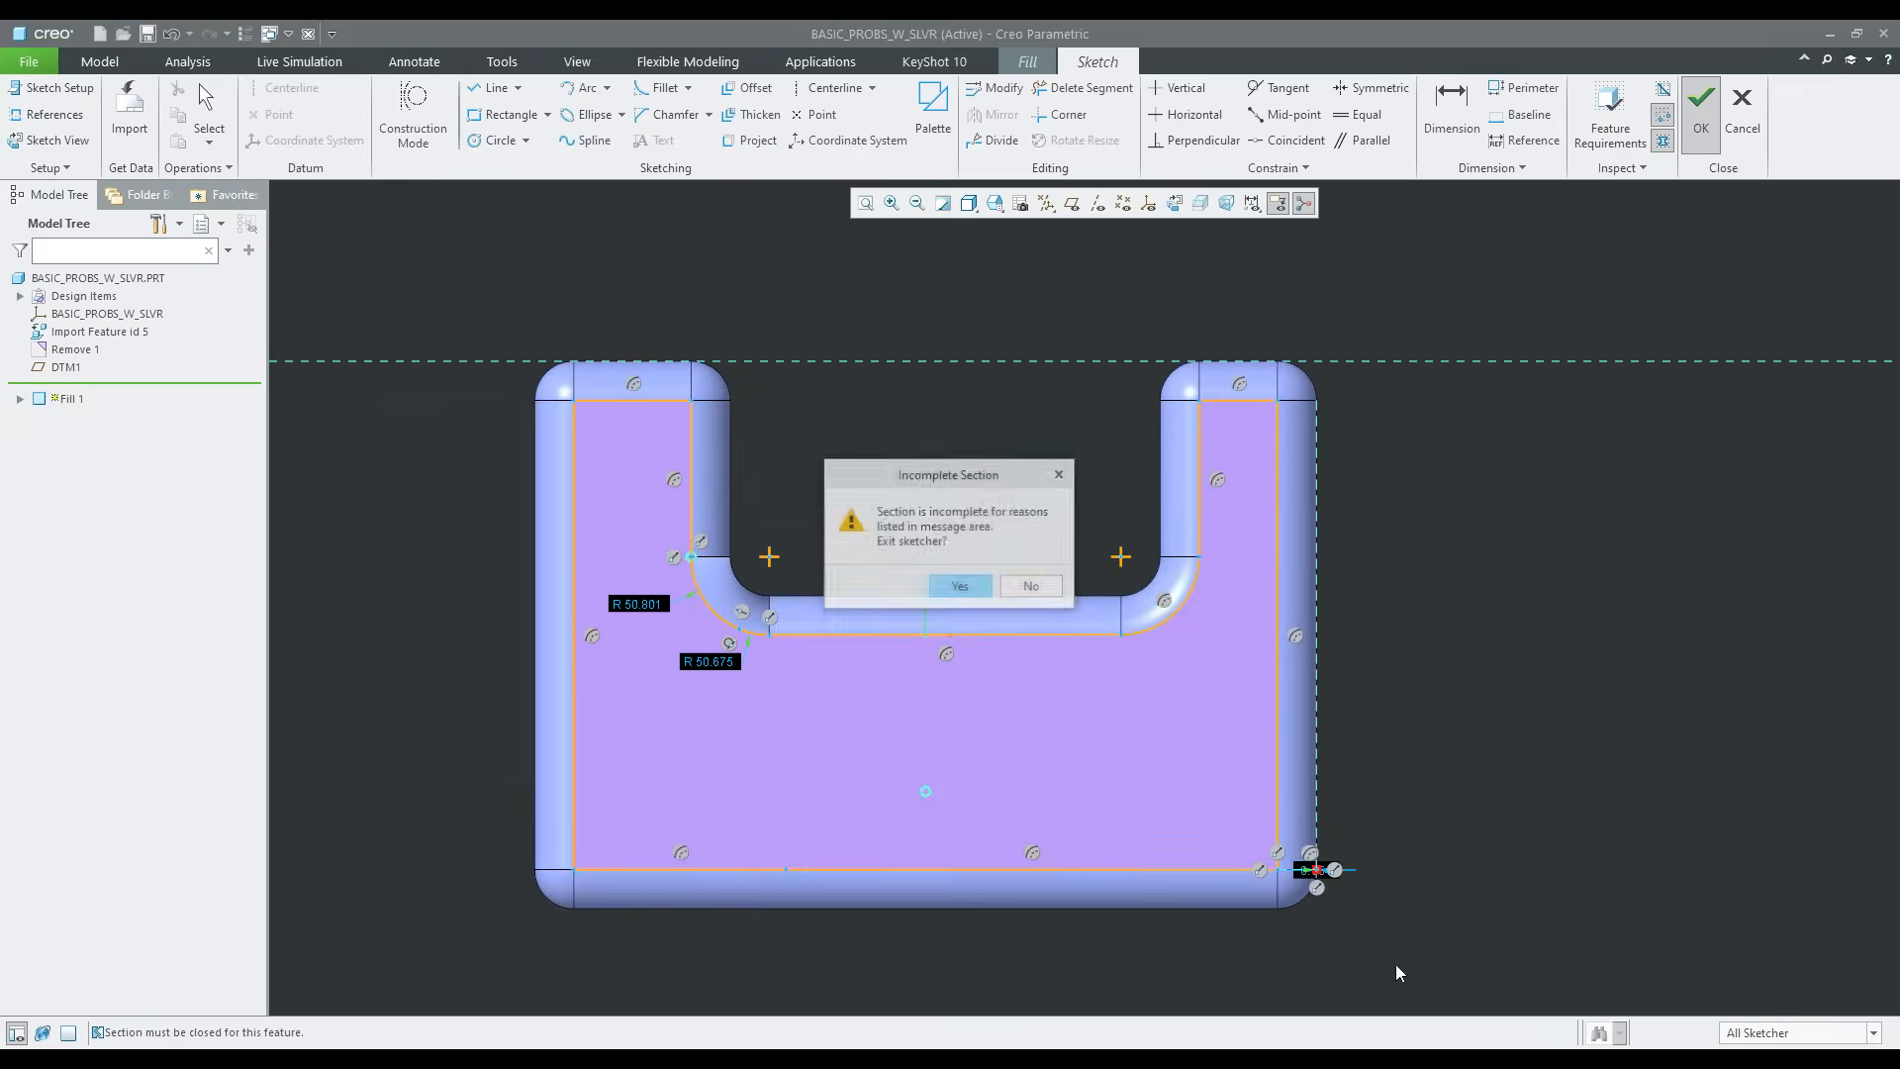
pyautogui.click(1042, 599)
# Delete the last tiny segments left outside the closed profile near the lower-right corner
pyautogui.scroll(-10, 1316, 869)
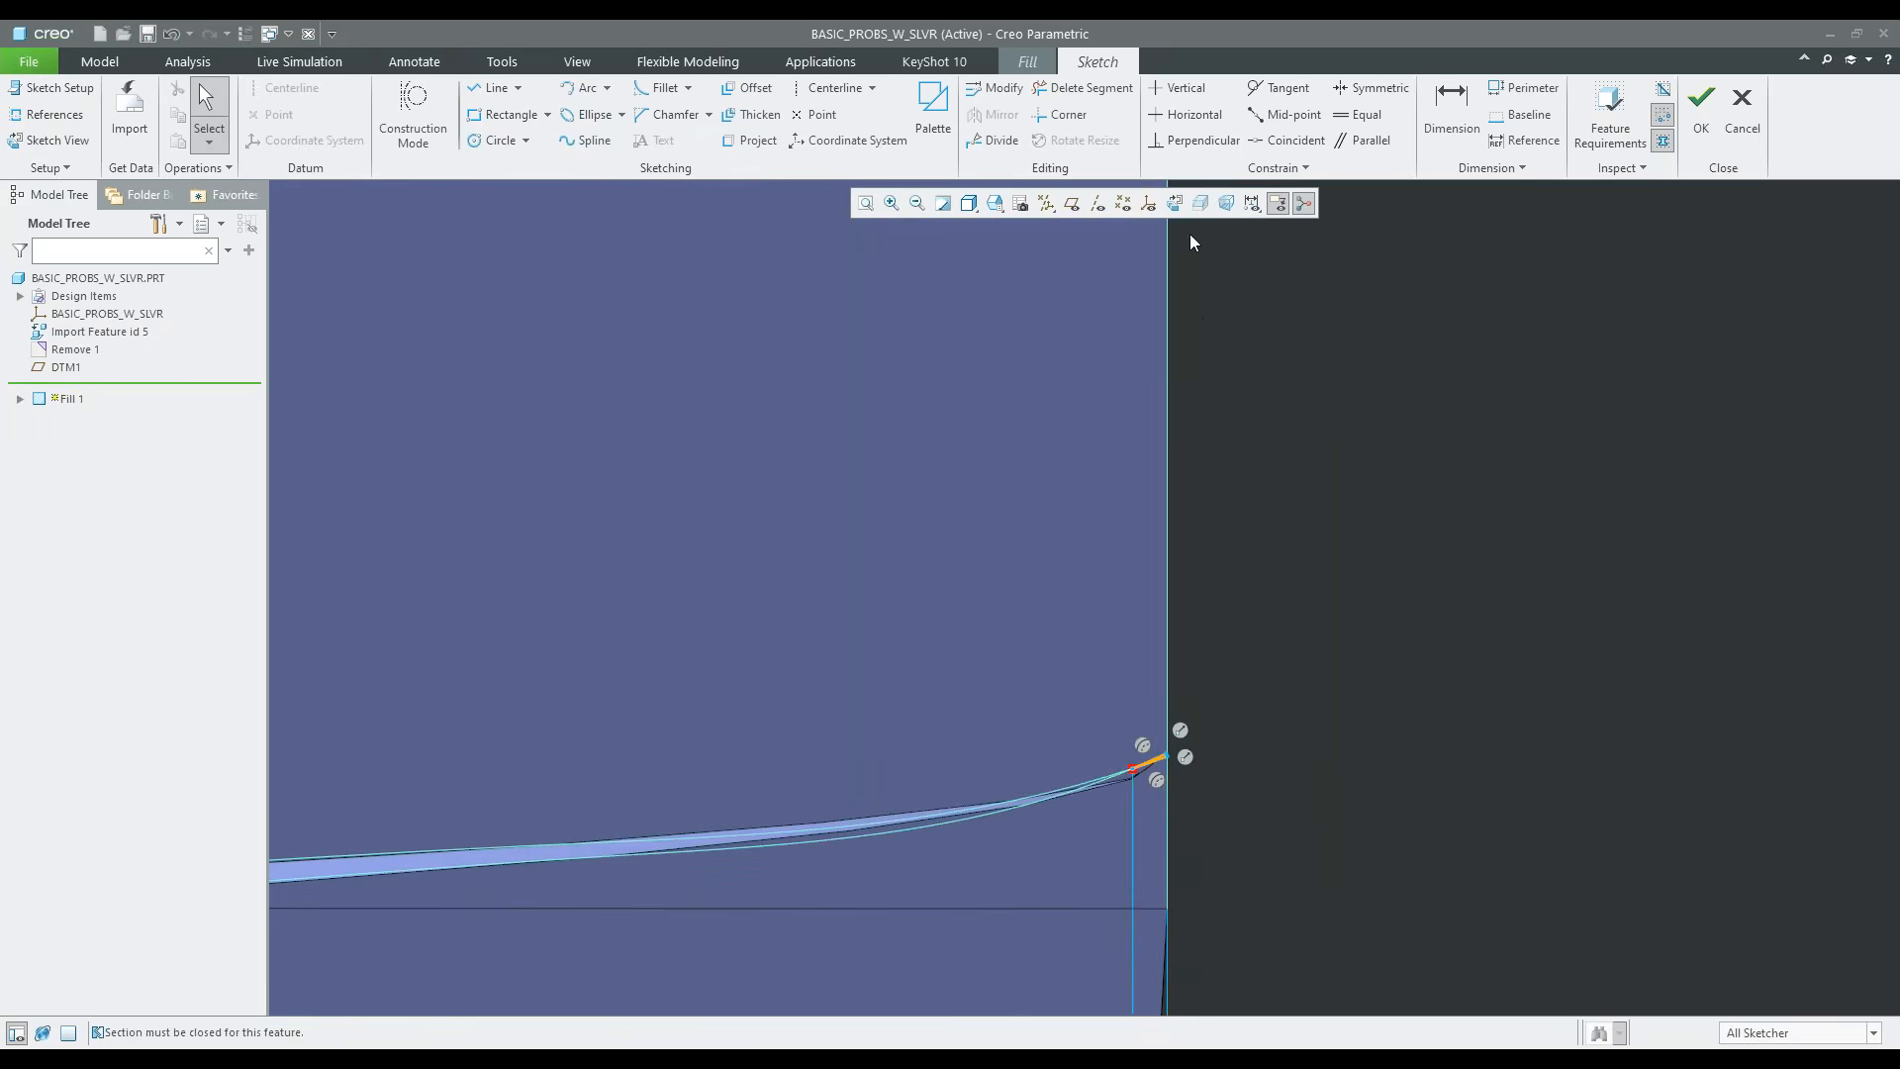
pyautogui.click(1106, 91)
pyautogui.moveTo(1165, 762); pyautogui.dragTo(1170, 789)
pyautogui.moveTo(1149, 720); pyautogui.dragTo(1163, 792)
pyautogui.middleClick(1319, 724)
pyautogui.scroll(10, 1301, 894)
pyautogui.scroll(10, 1302, 896)
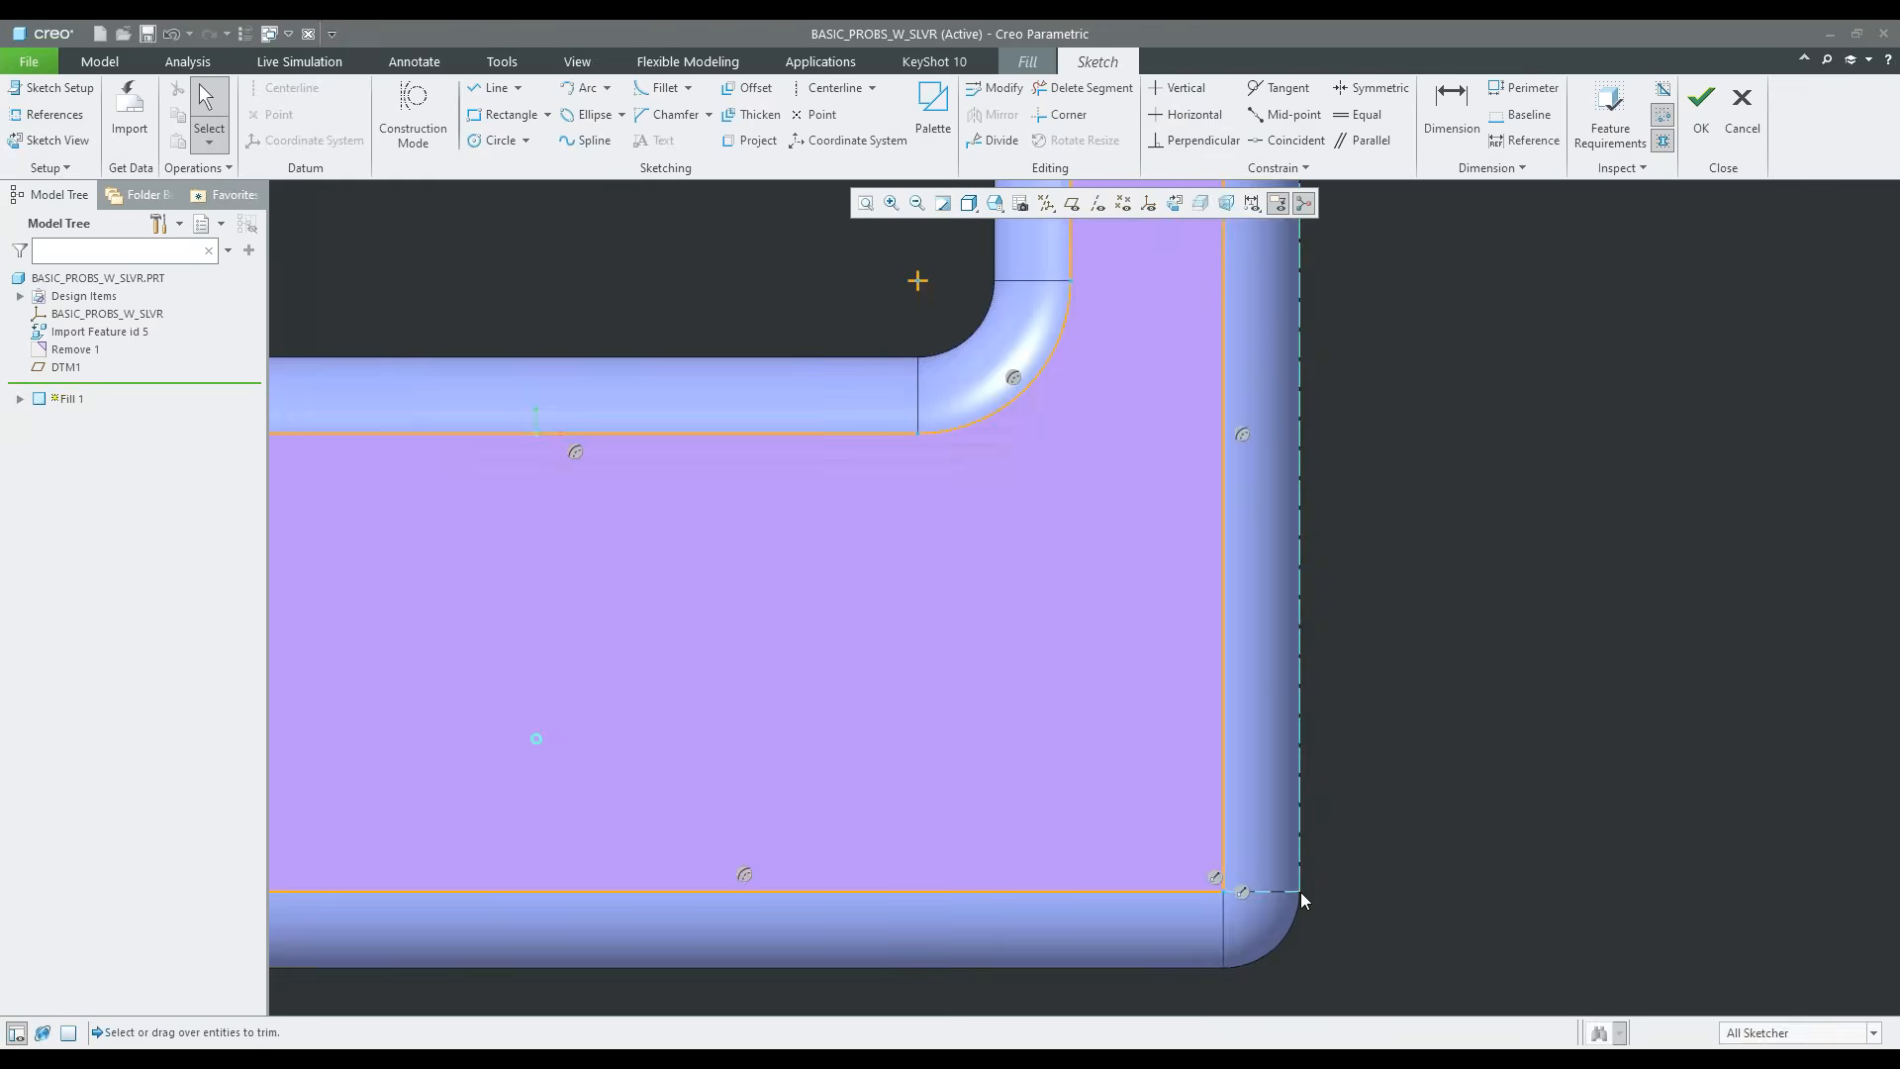
# Accept the sketch, complete the Fill surface and return the model to its default orientation
pyautogui.click(1700, 106)
pyautogui.scroll(4, 1392, 704)
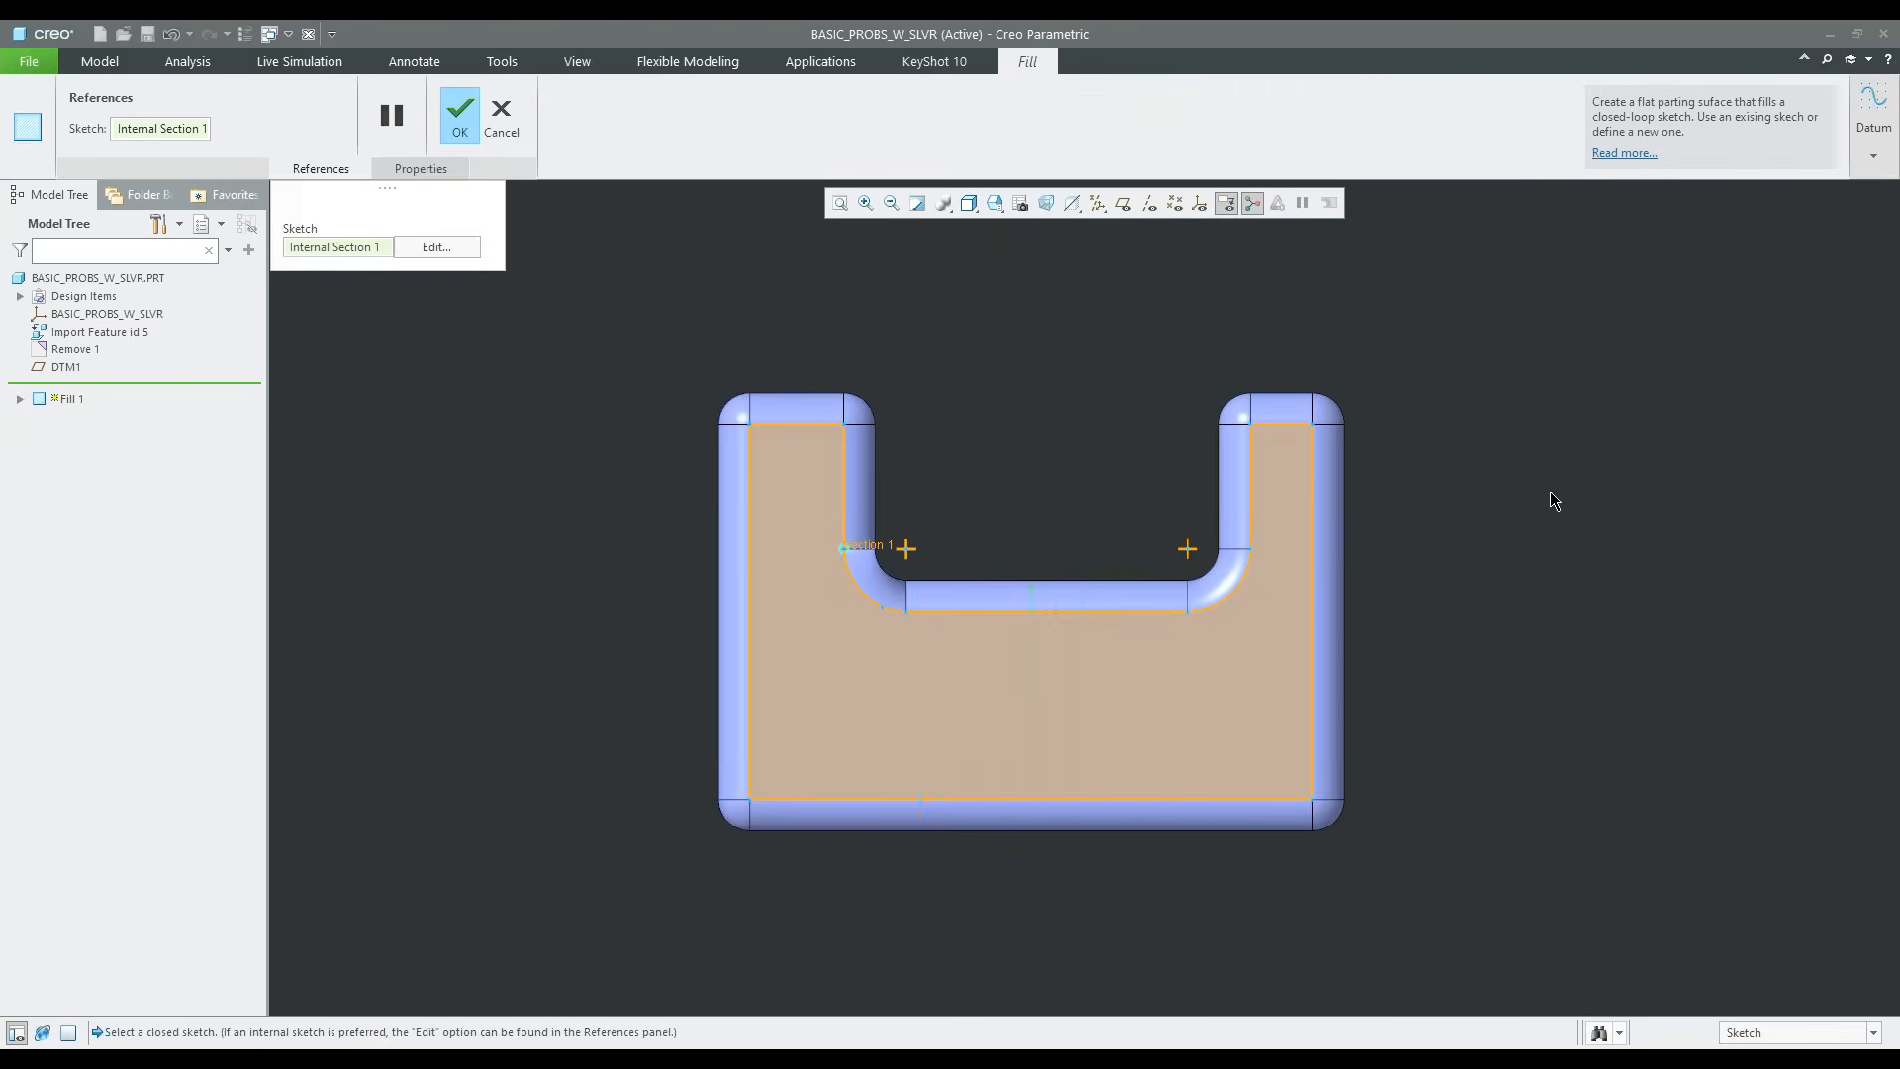
pyautogui.middleClick(1549, 489)
pyautogui.hotkey('ctrl', 'd')
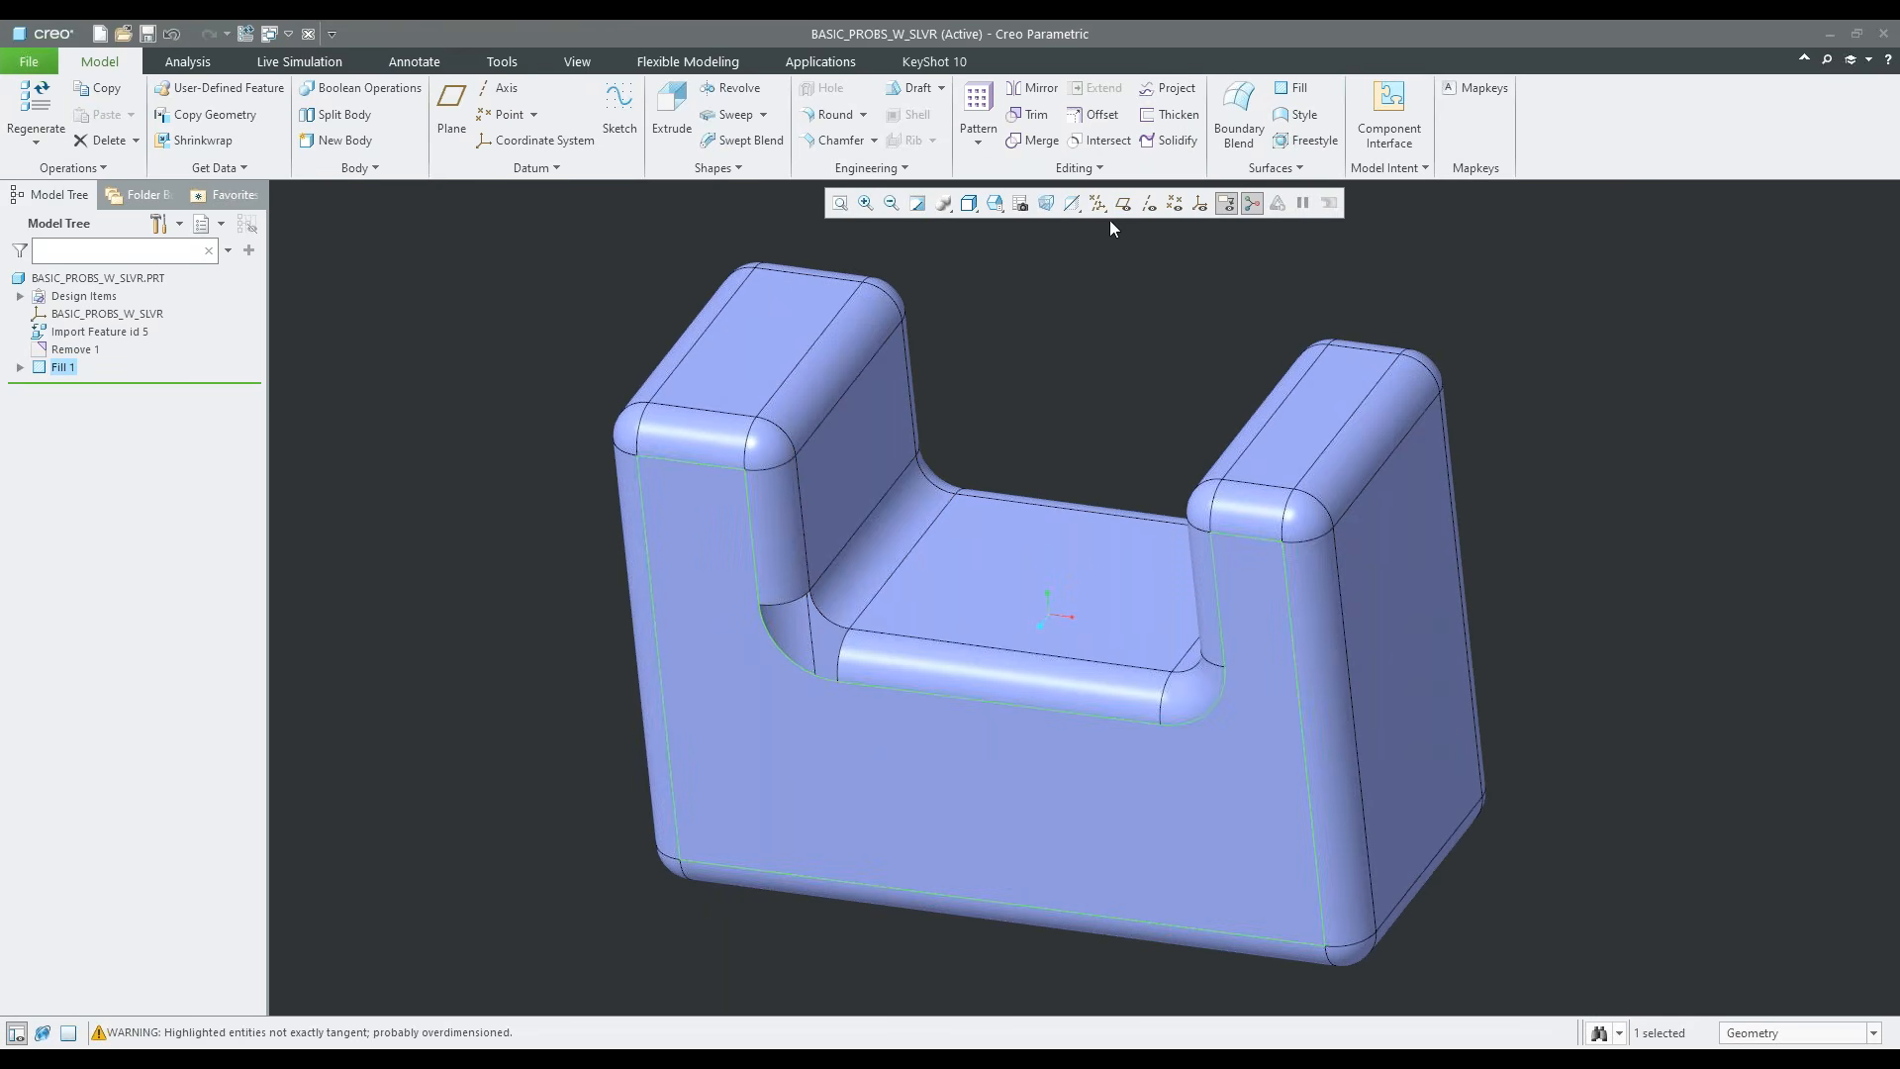
# Start a Boundary Blend with the two round end edges bordering the left inner corner gap as first-direction chains
pyautogui.click(1238, 109)
pyautogui.scroll(-4, 811, 590)
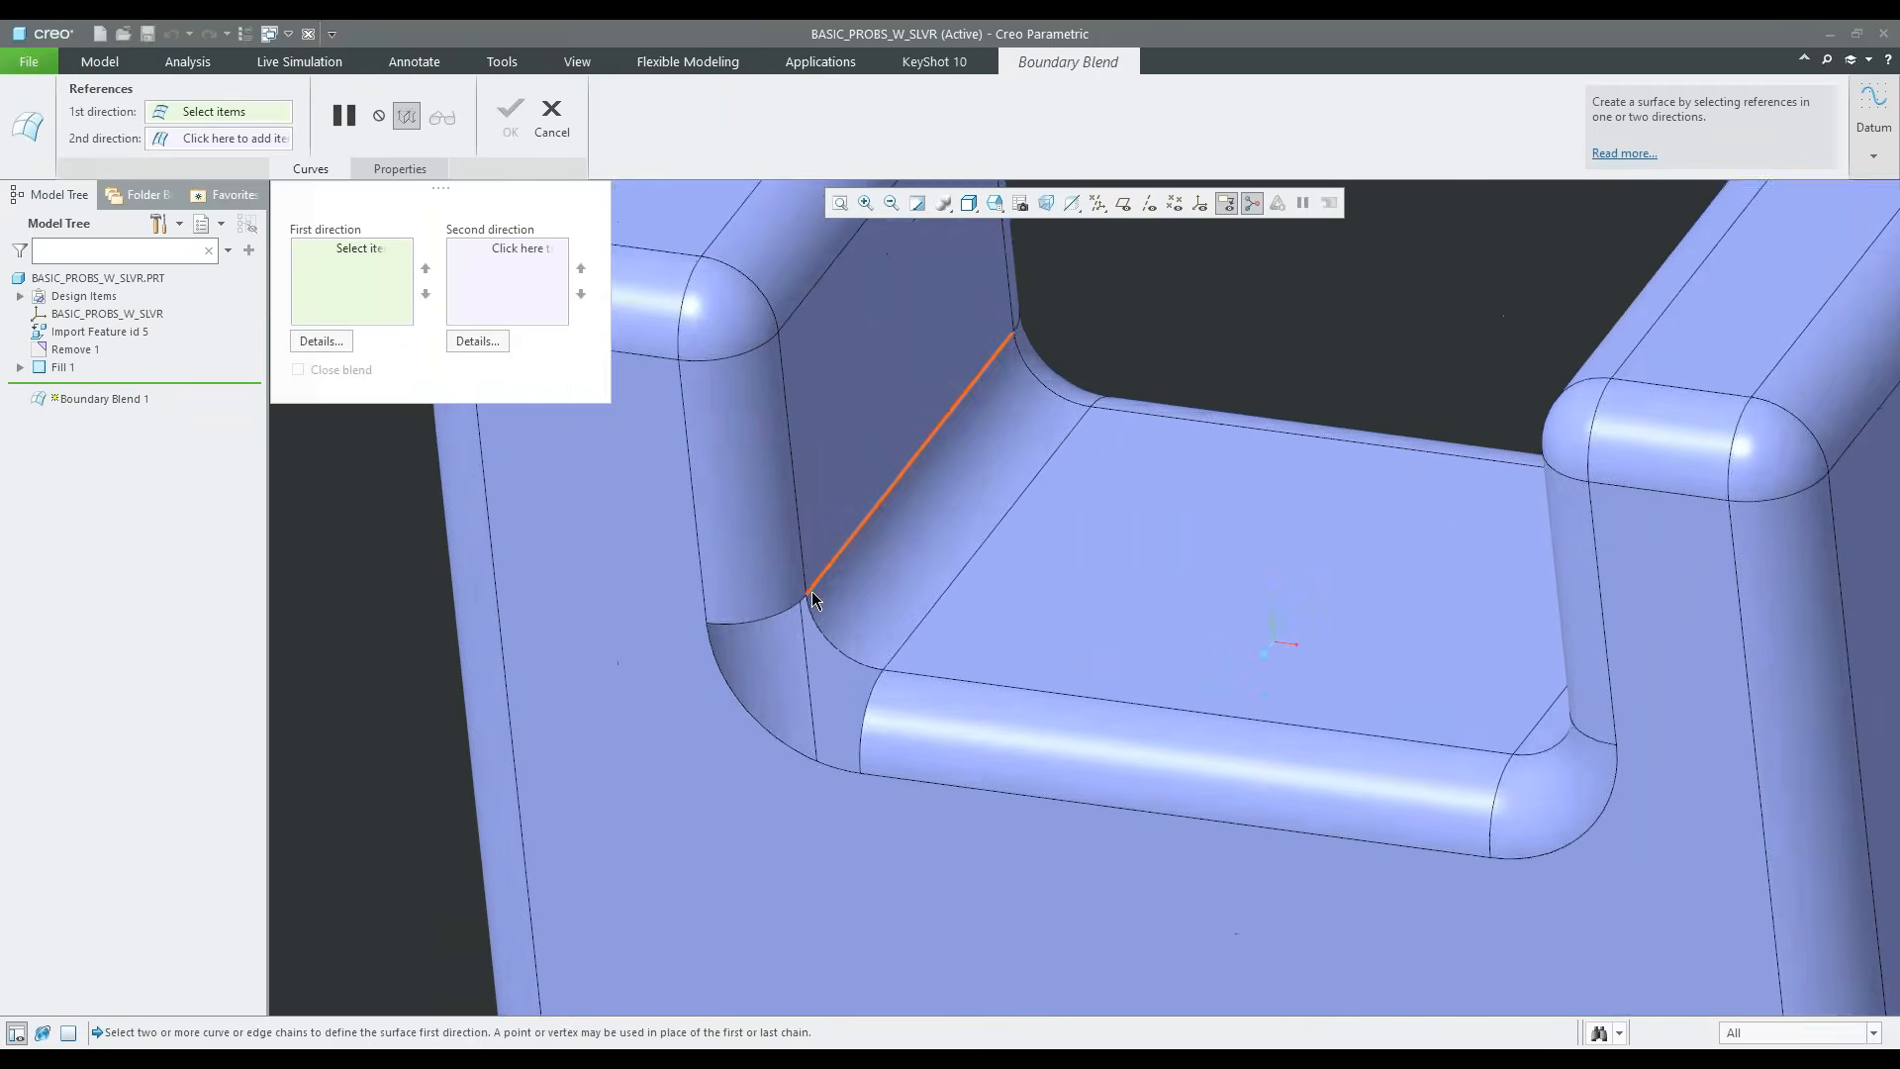
pyautogui.click(783, 610)
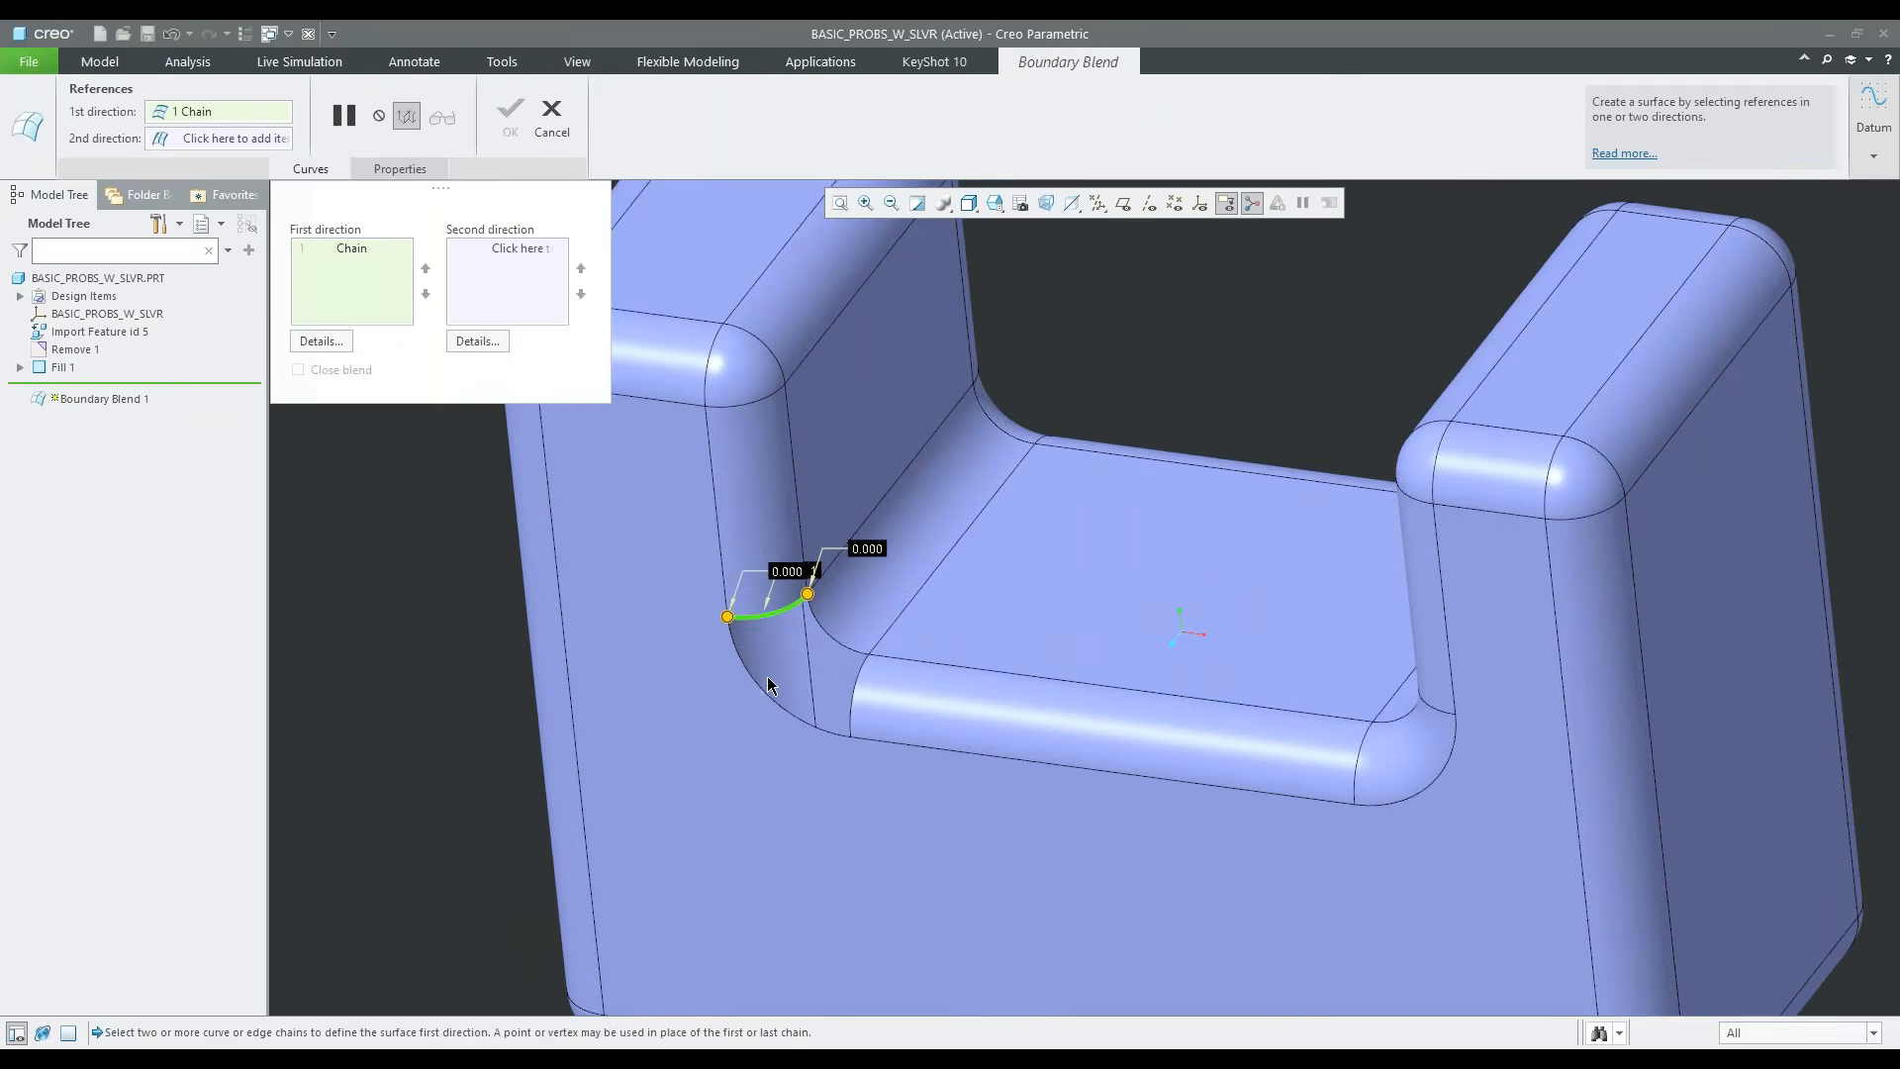
pyautogui.keyDown('ctrl'); pyautogui.click(855, 693); pyautogui.keyUp('ctrl')
# Add the corner gap's full front arc and its inner curved edge as second-direction chains and complete the Boundary Blend
pyautogui.rightClick(936, 639)
pyautogui.click(980, 673)
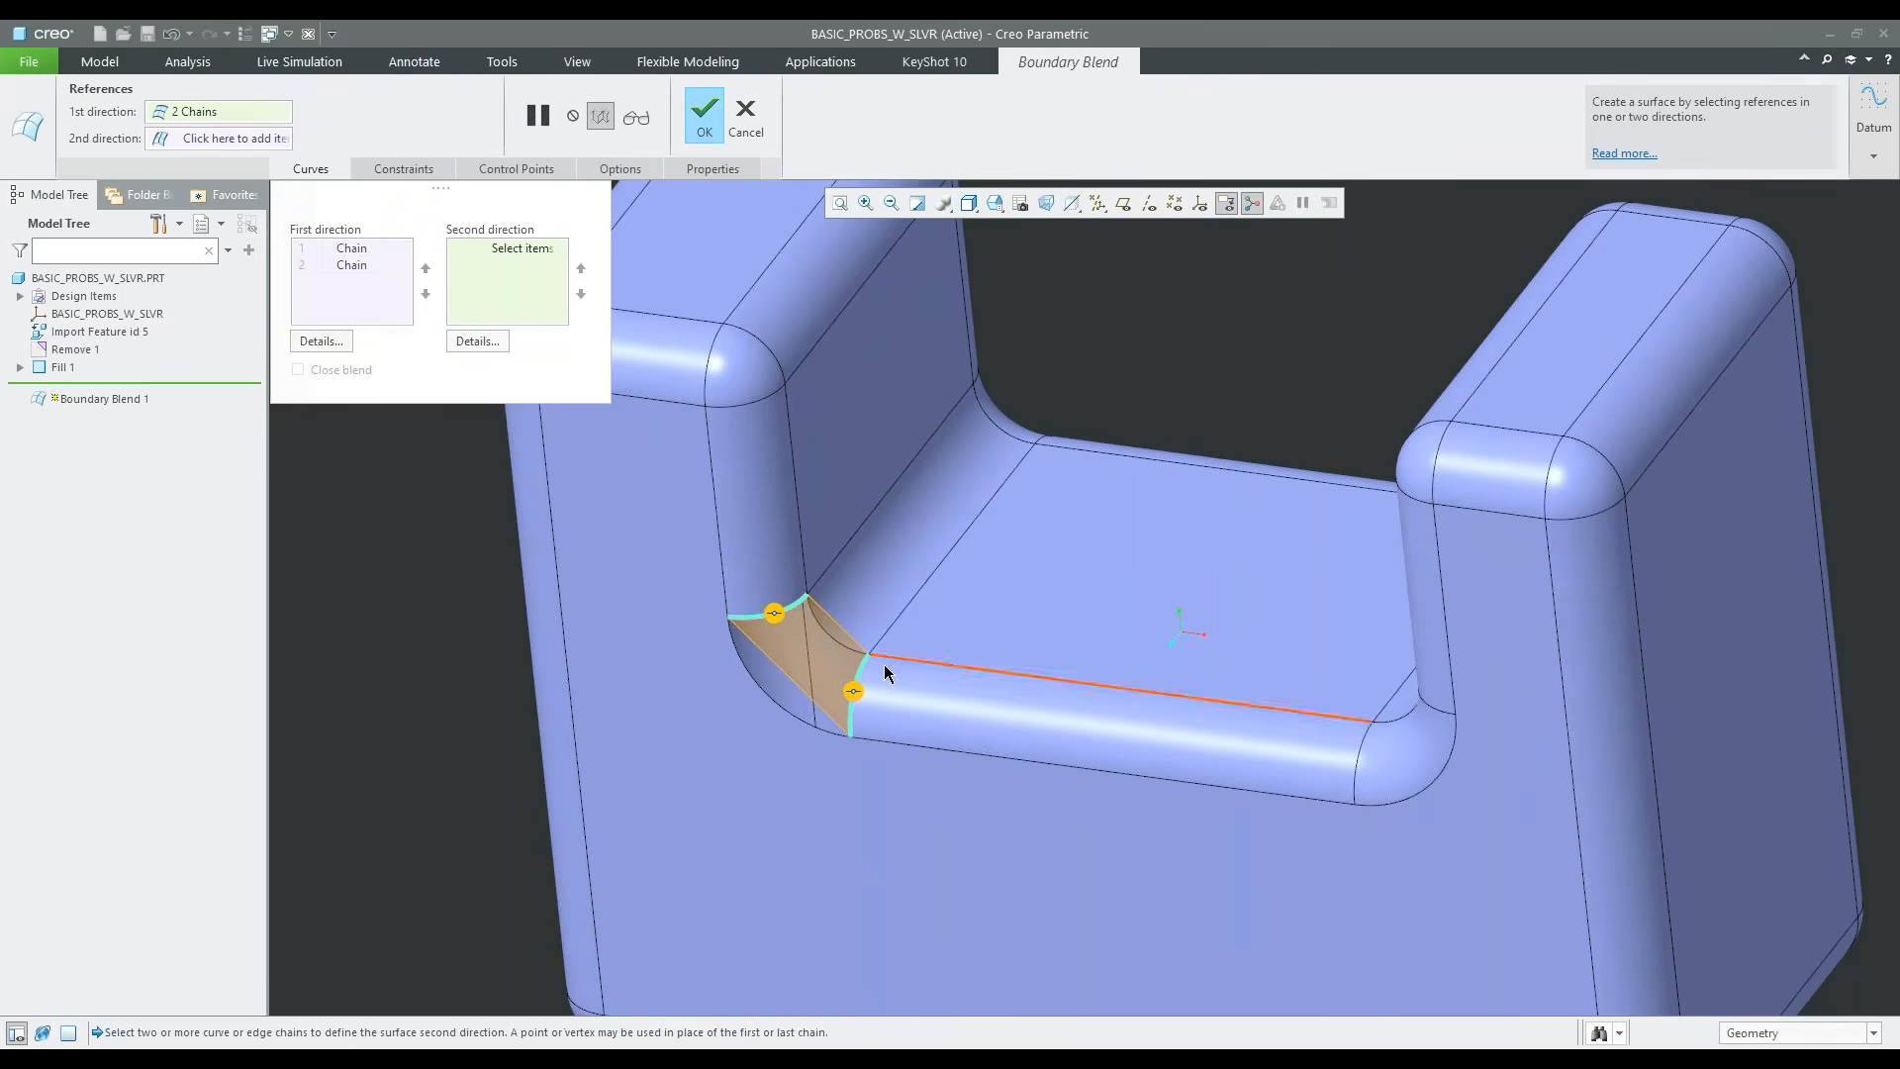
pyautogui.click(764, 691)
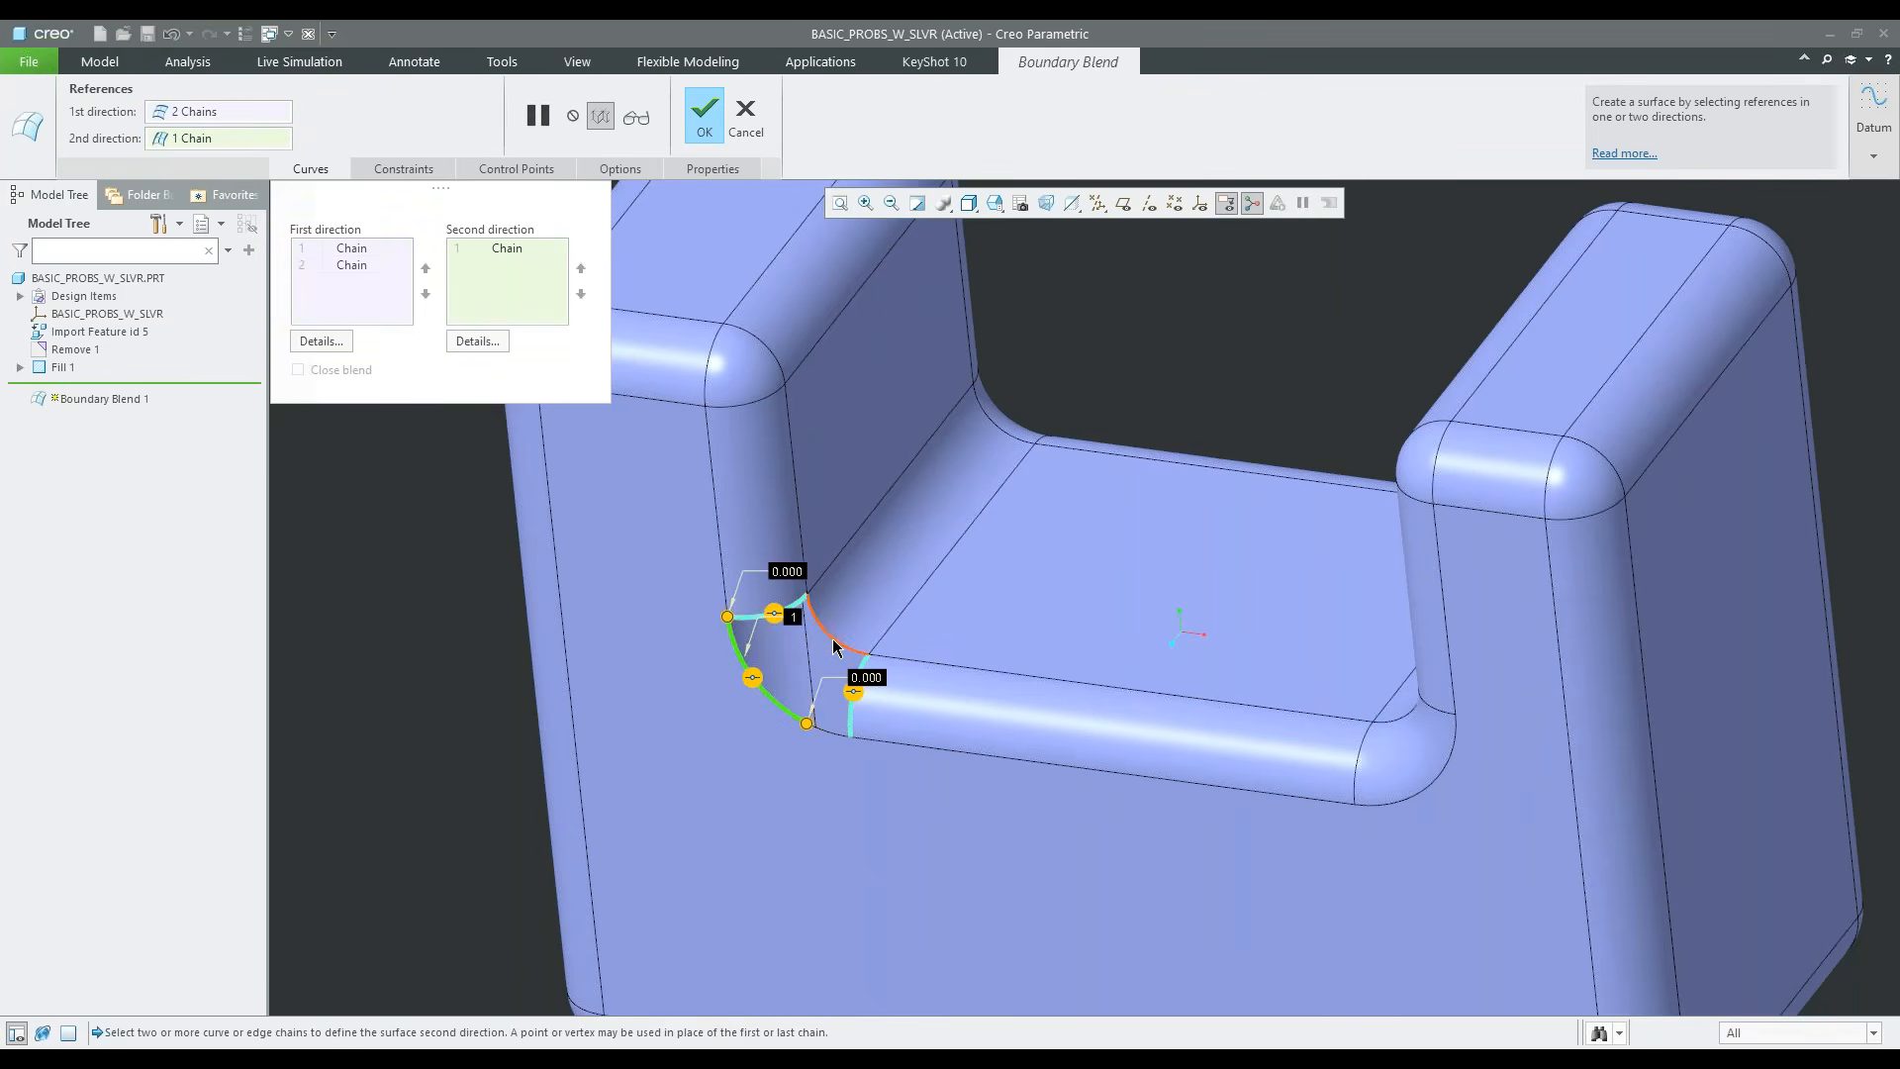
pyautogui.scroll(-3, 813, 730)
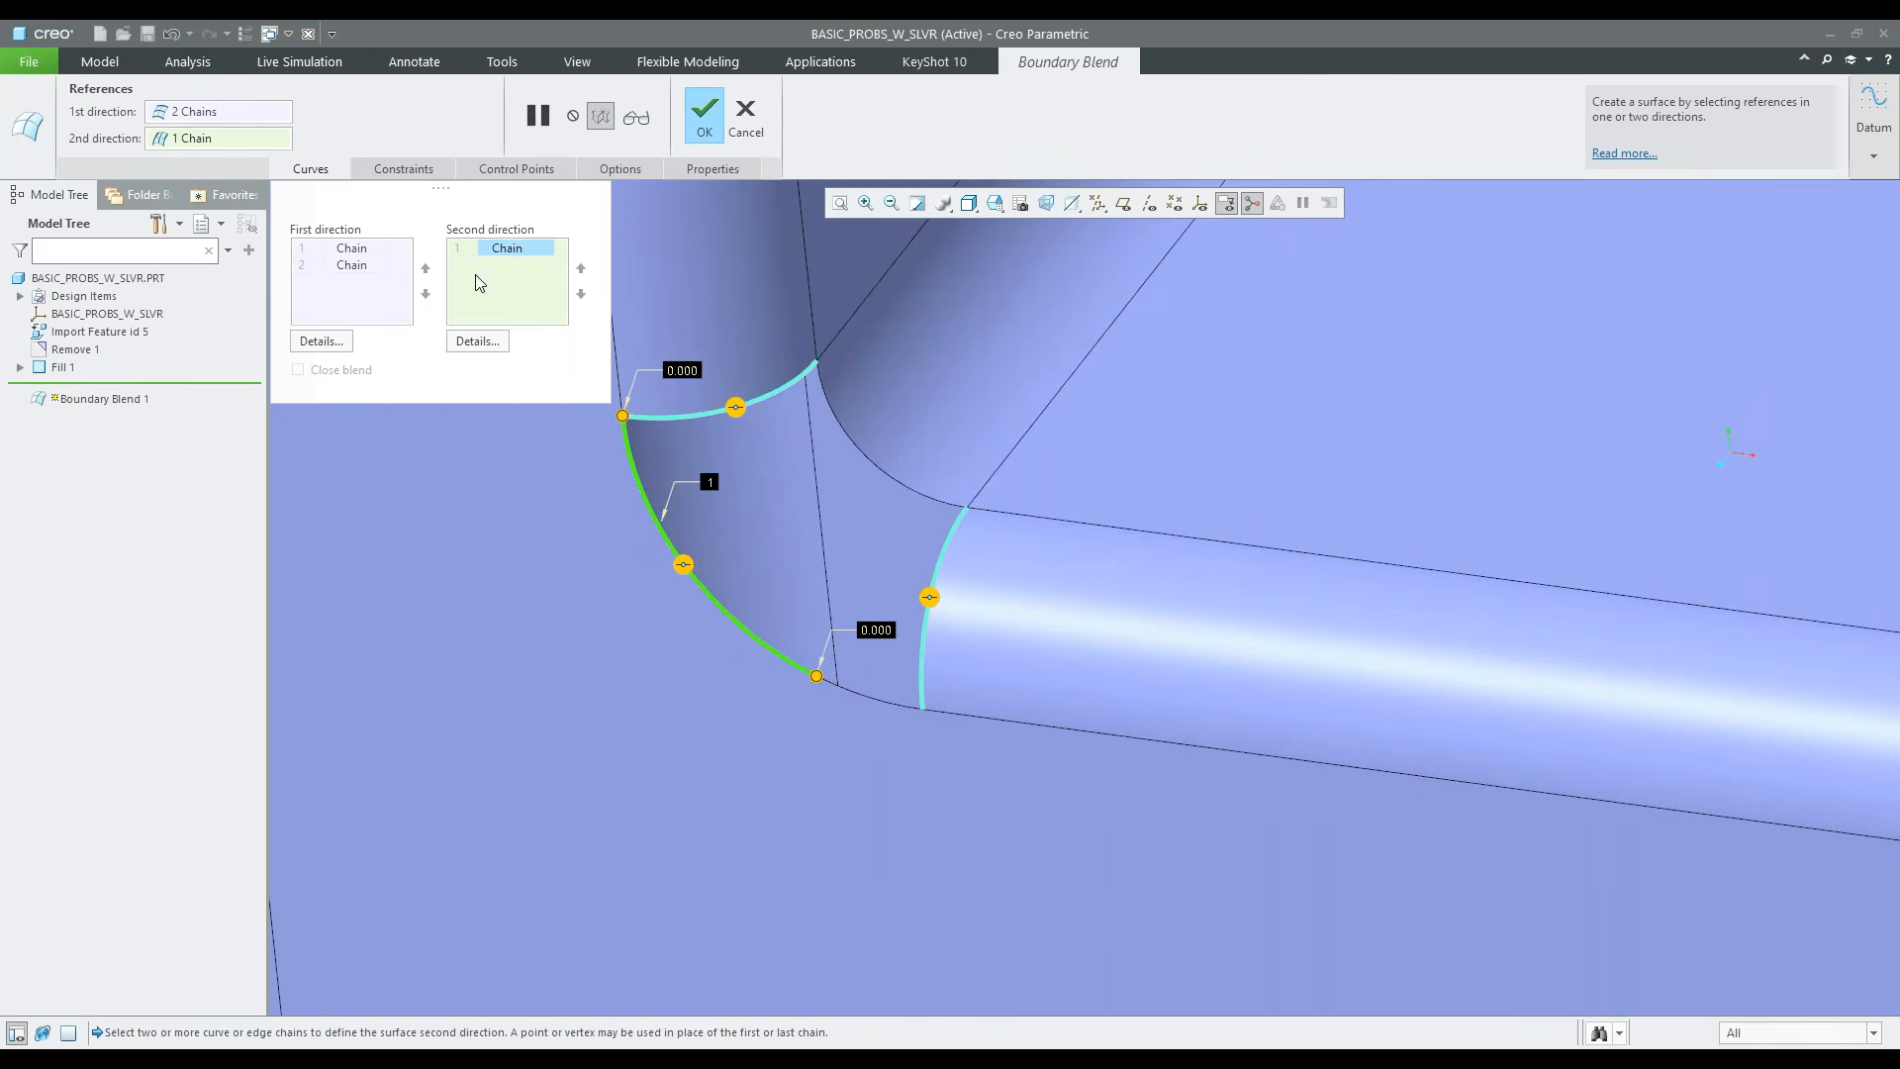
pyautogui.keyDown('shift'); pyautogui.click(854, 692); pyautogui.keyUp('shift')
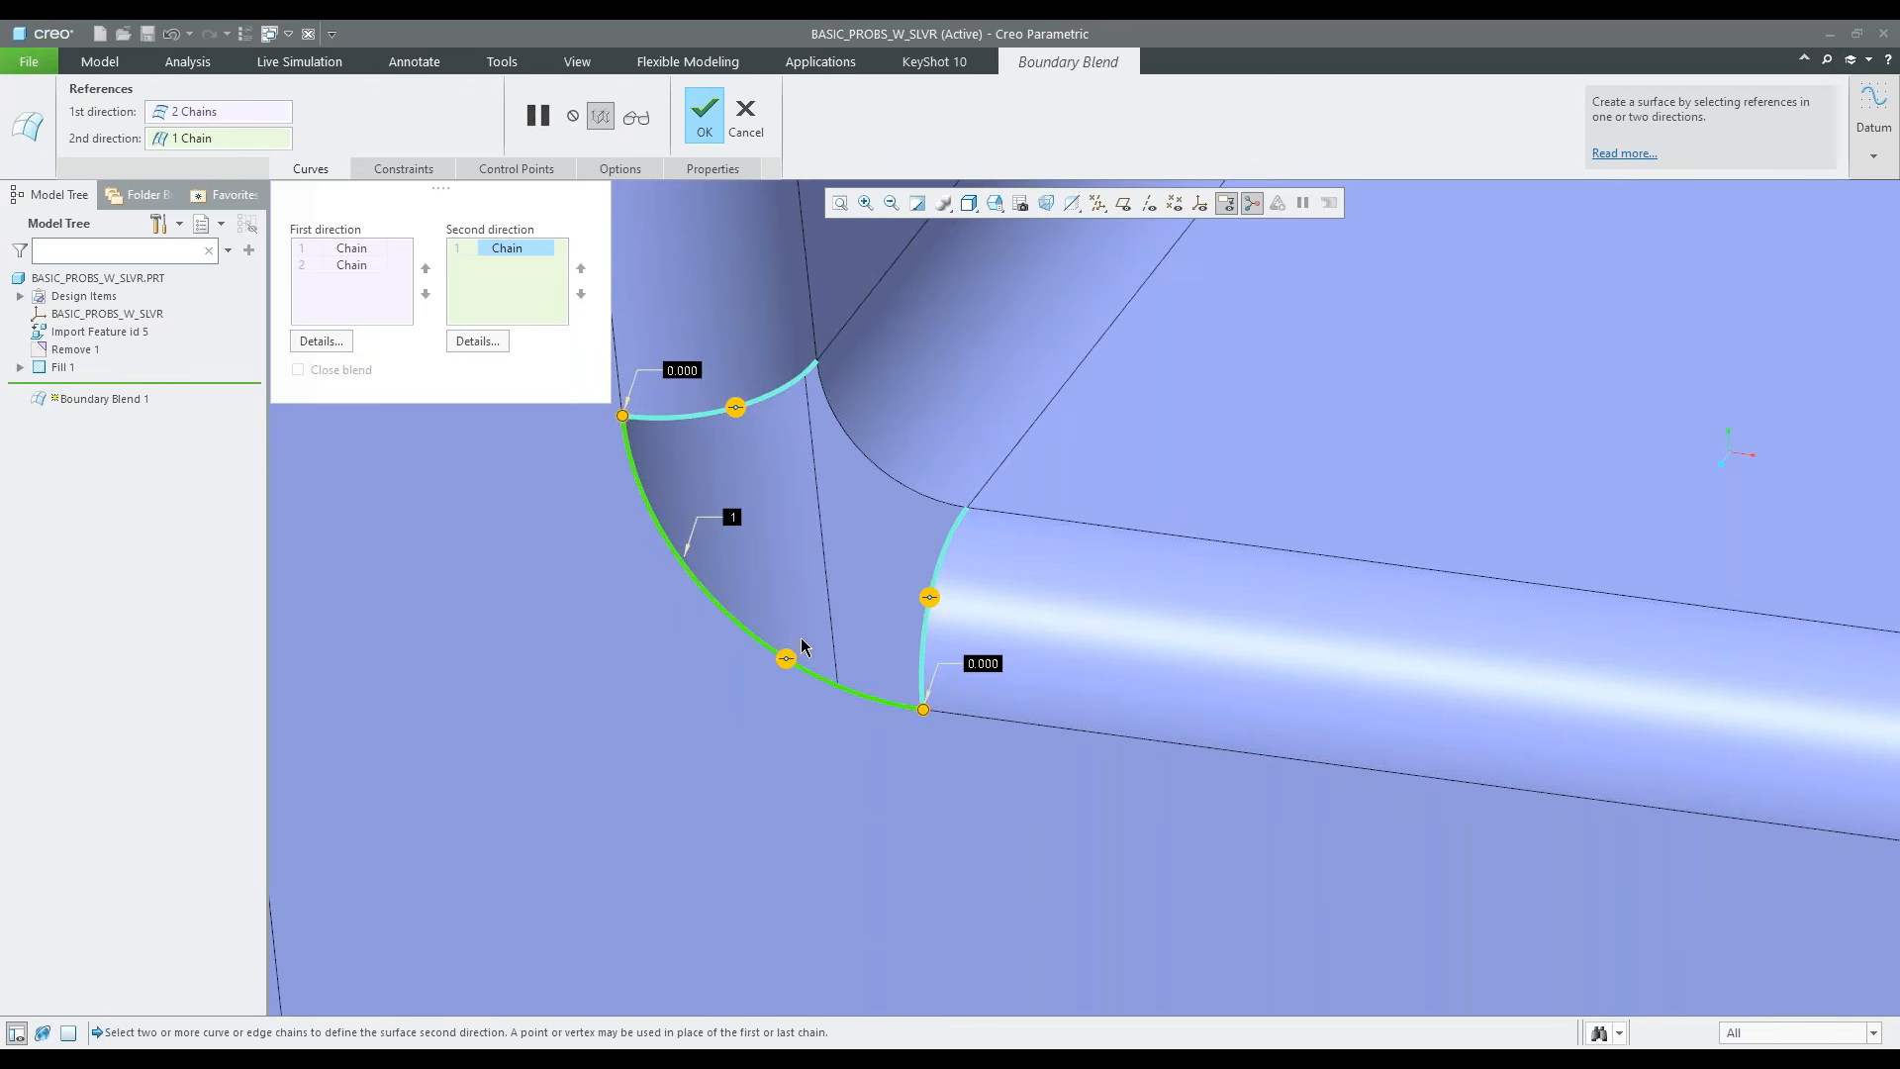
pyautogui.keyDown('ctrl'); pyautogui.click(920, 490); pyautogui.keyUp('ctrl')
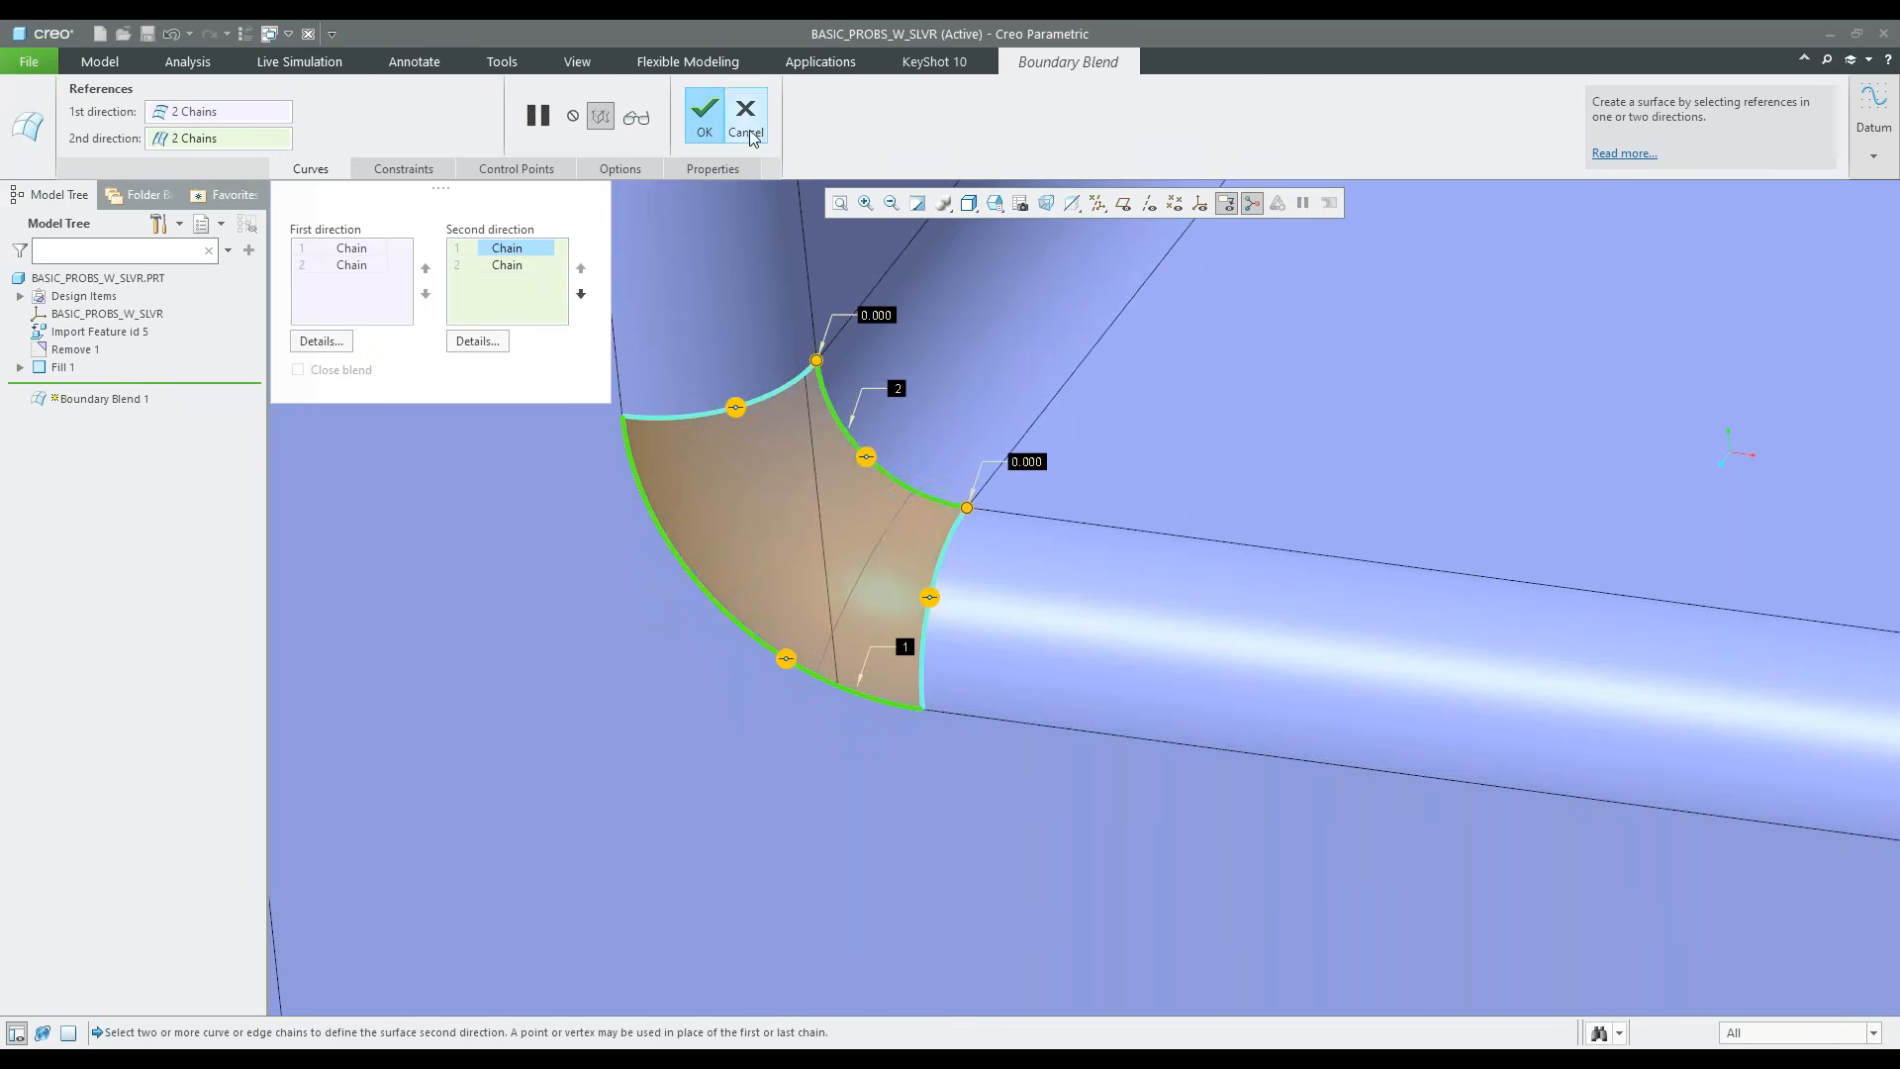
pyautogui.middleClick(887, 694)
pyautogui.scroll(6, 887, 695)
pyautogui.click(1831, 584)
# Merge the Fill 1 and Boundary Blend 1 surfaces with the Merge command
pyautogui.moveTo(1099, 609); pyautogui.dragTo(1054, 607, button='middle')
pyautogui.scroll(-4, 908, 659)
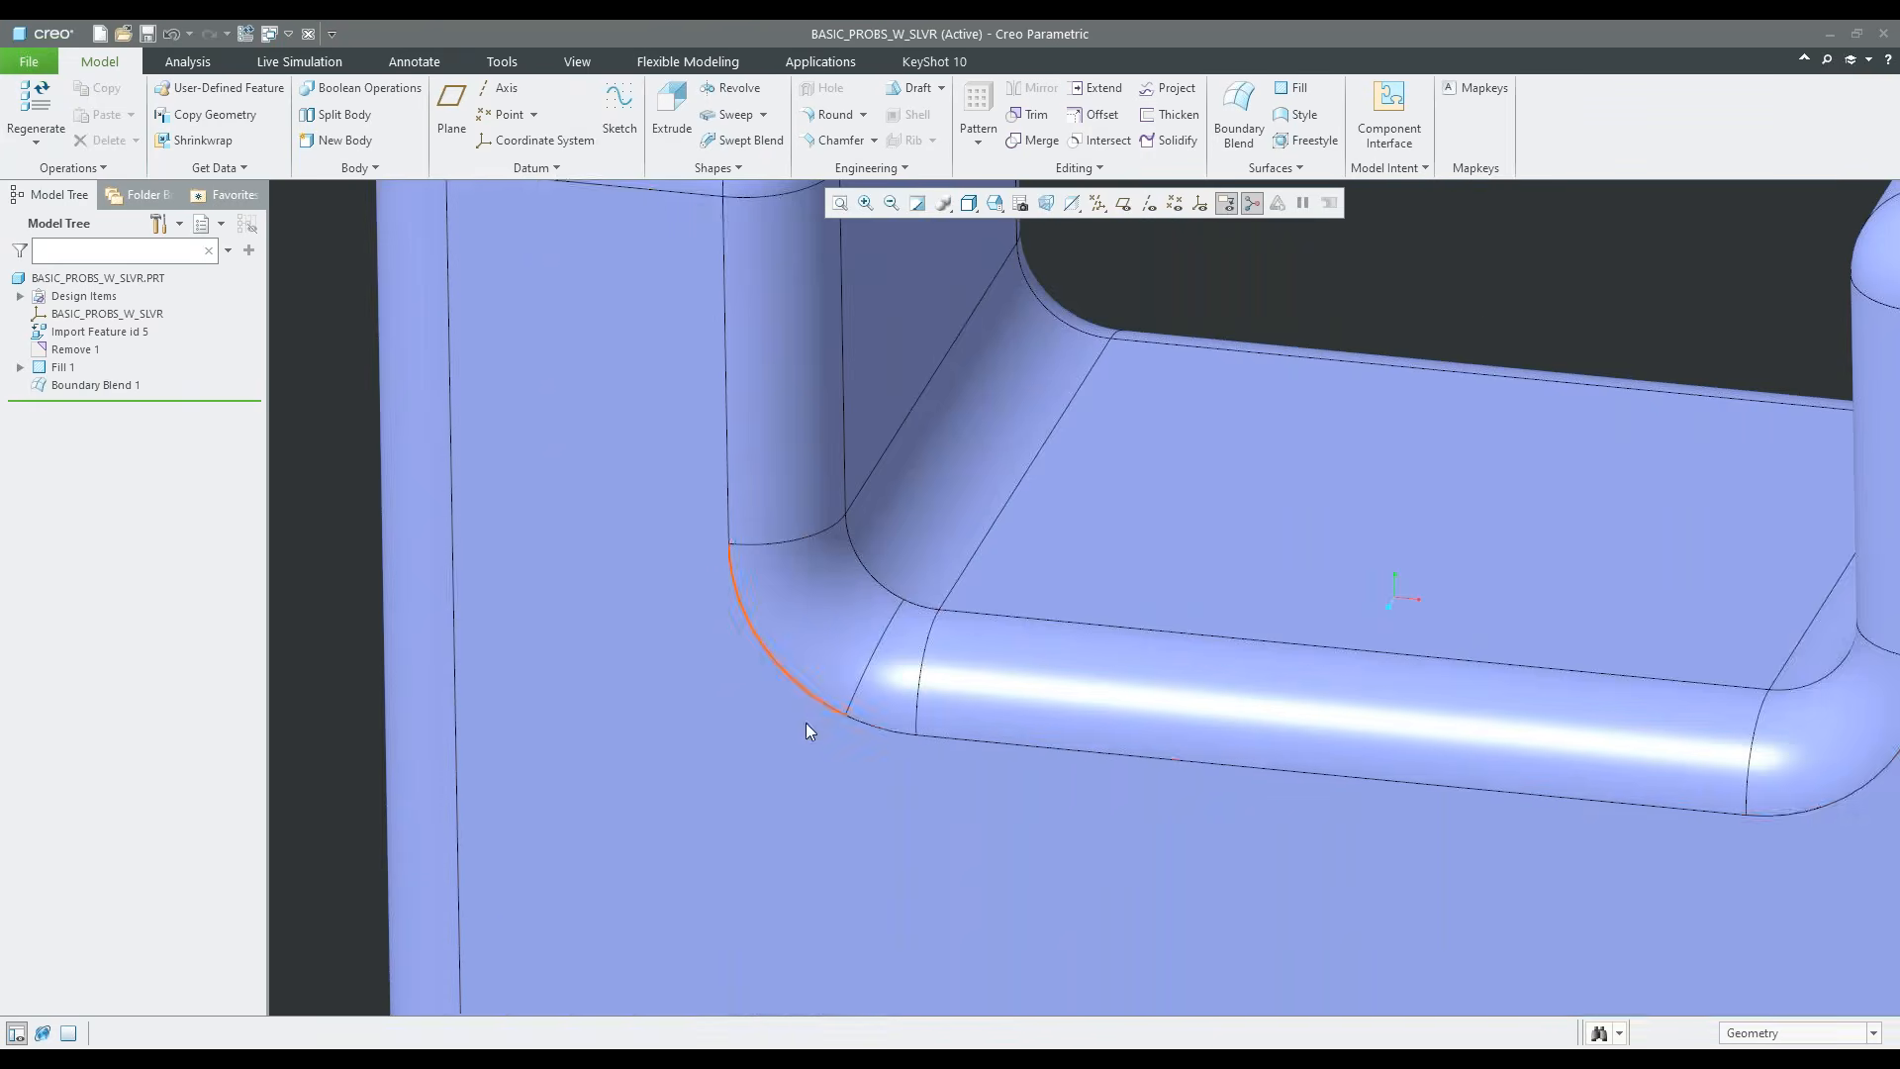
pyautogui.scroll(3, 806, 733)
pyautogui.click(63, 368)
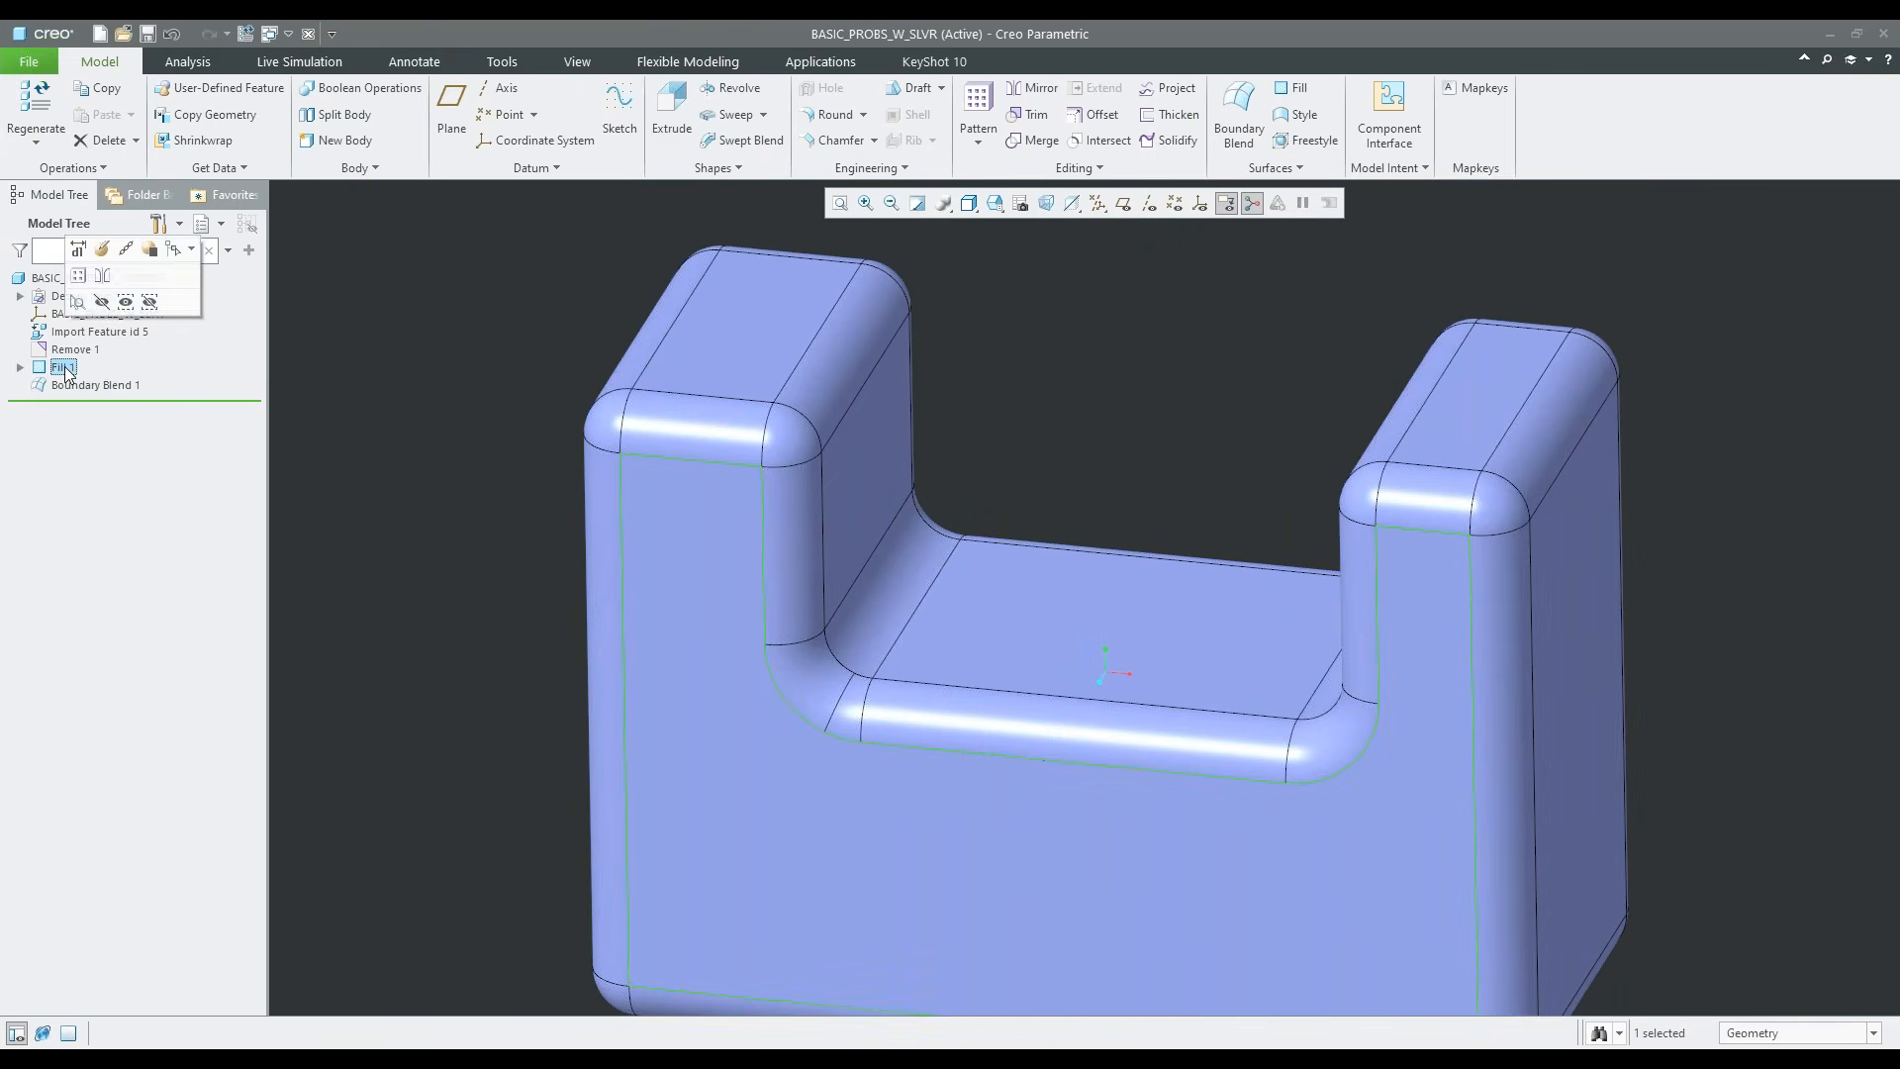
pyautogui.keyDown('ctrl'); pyautogui.click(81, 389); pyautogui.keyUp('ctrl')
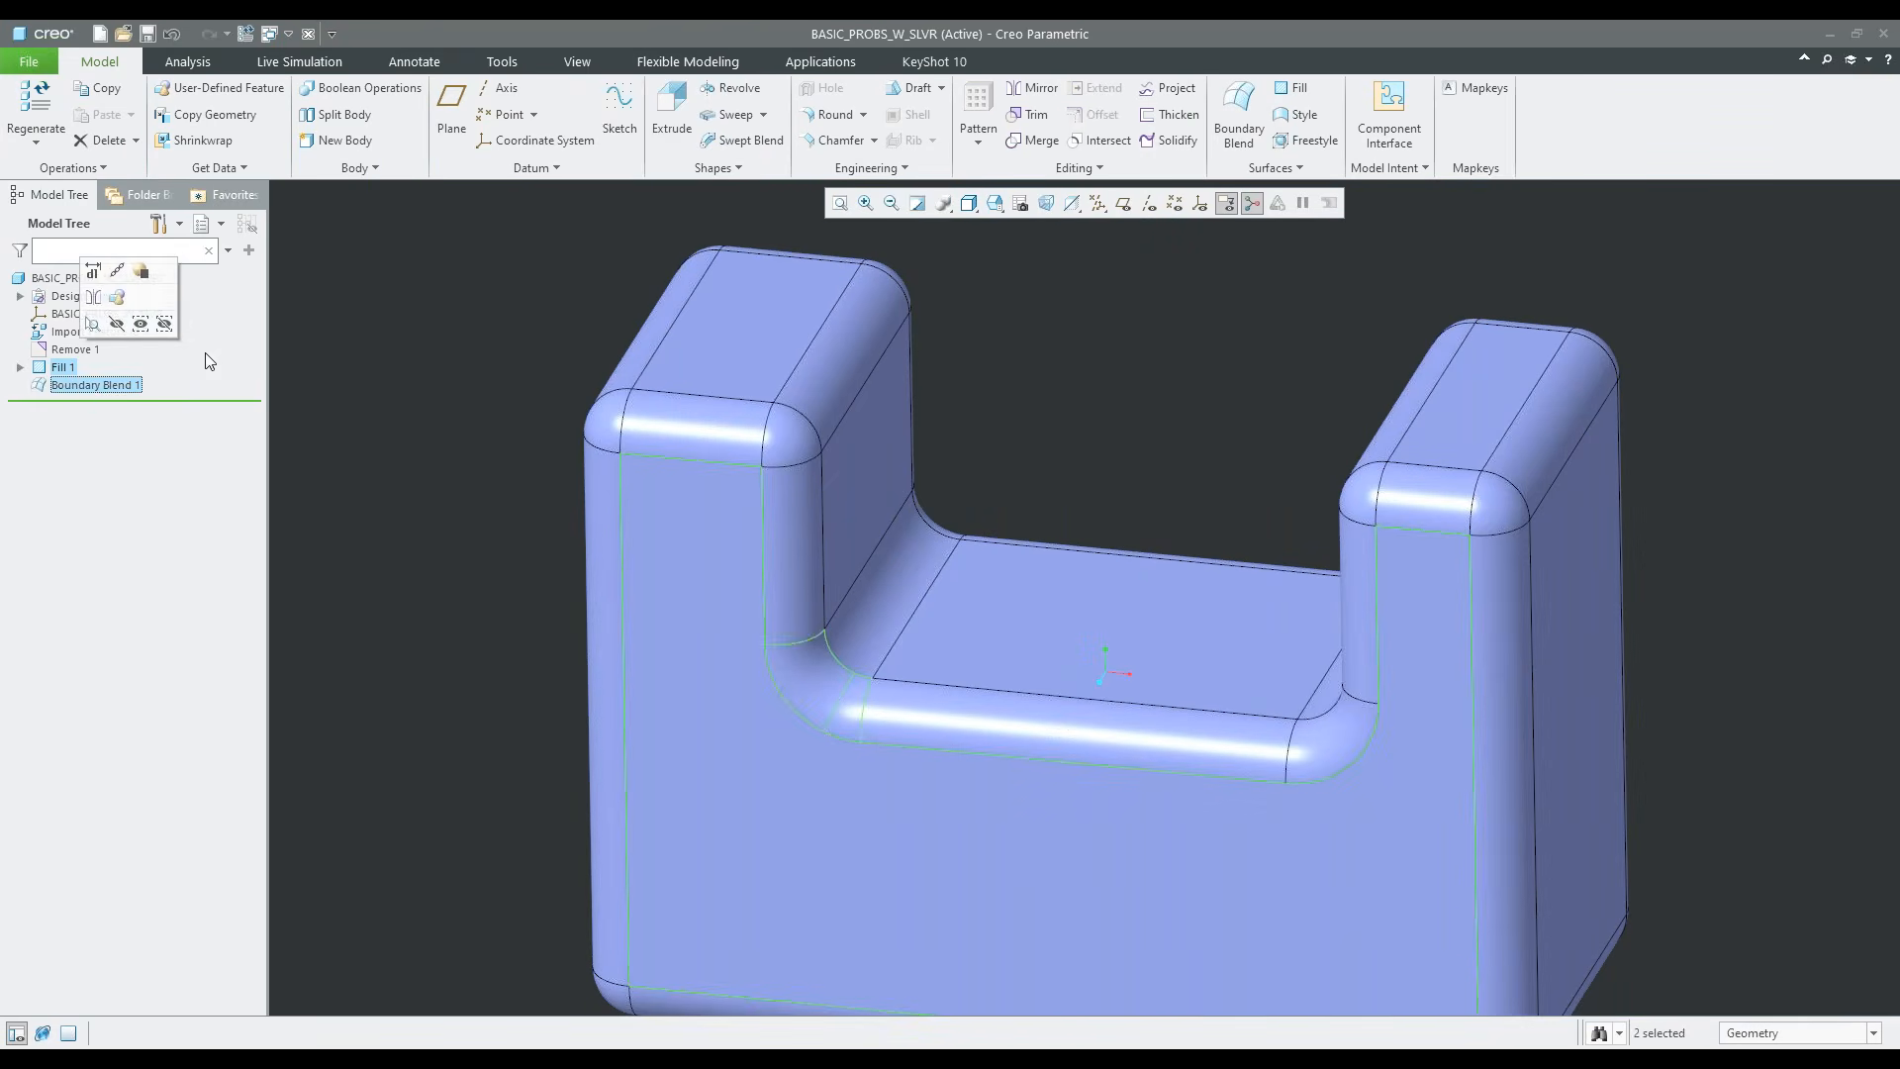
pyautogui.click(1034, 140)
pyautogui.click(663, 124)
pyautogui.click(853, 235)
# Collapse the features from Remove 1 through Merge 1 with the Range of features option
pyautogui.scroll(3, 606, 558)
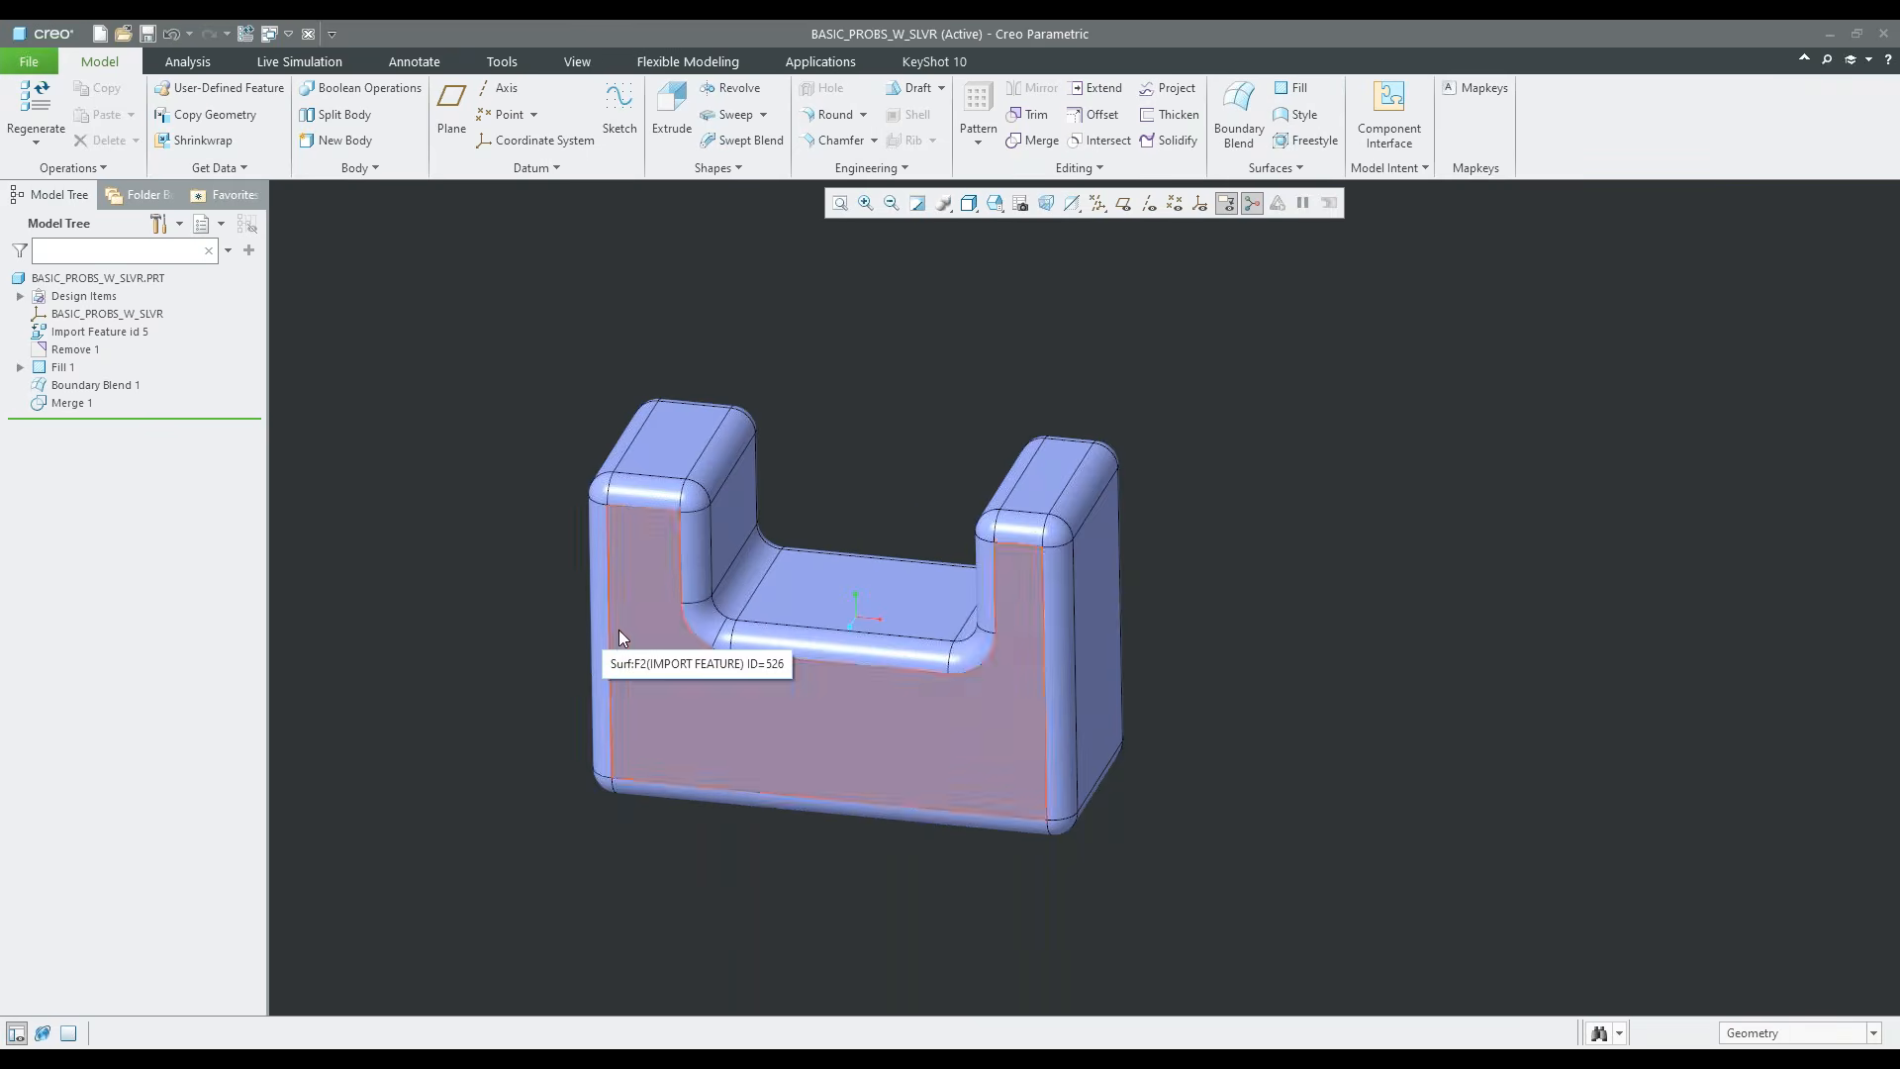
pyautogui.scroll(-2, 616, 641)
pyautogui.moveTo(606, 597); pyautogui.dragTo(578, 615, button='middle')
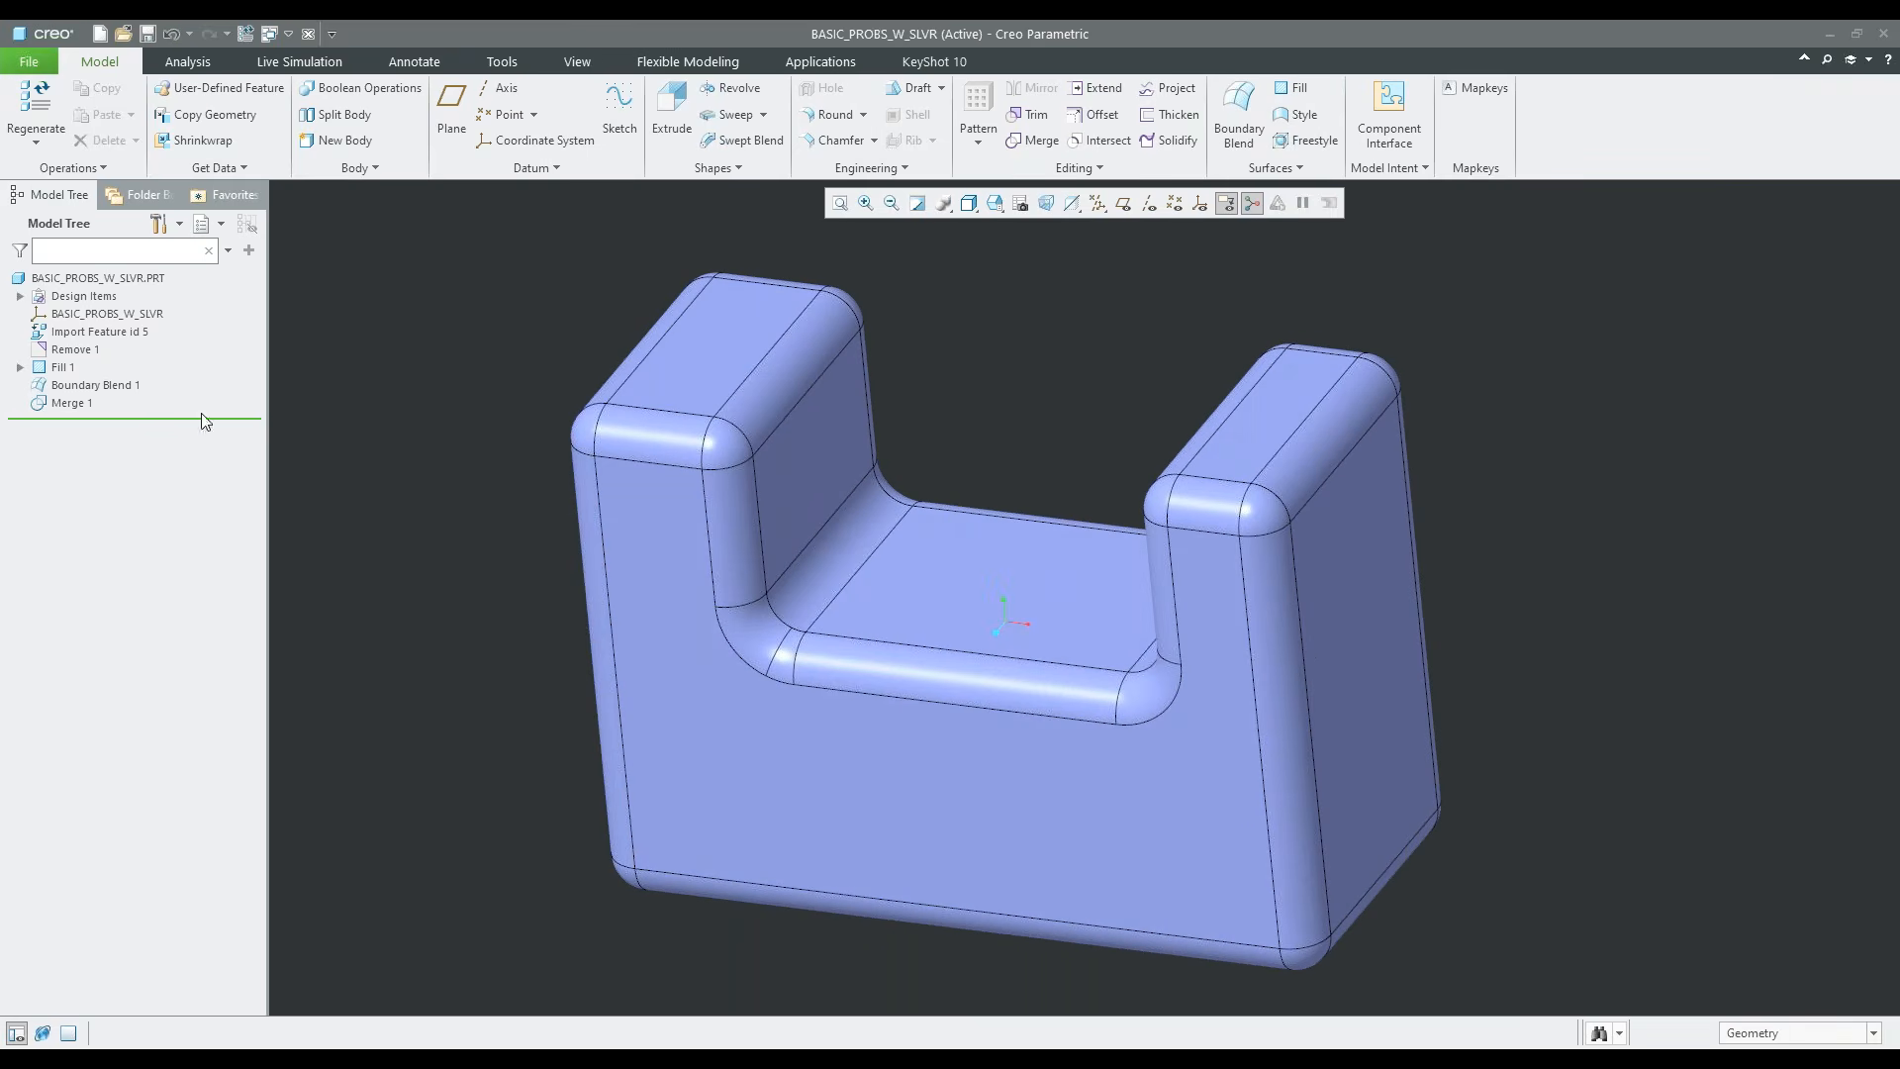
pyautogui.click(62, 368)
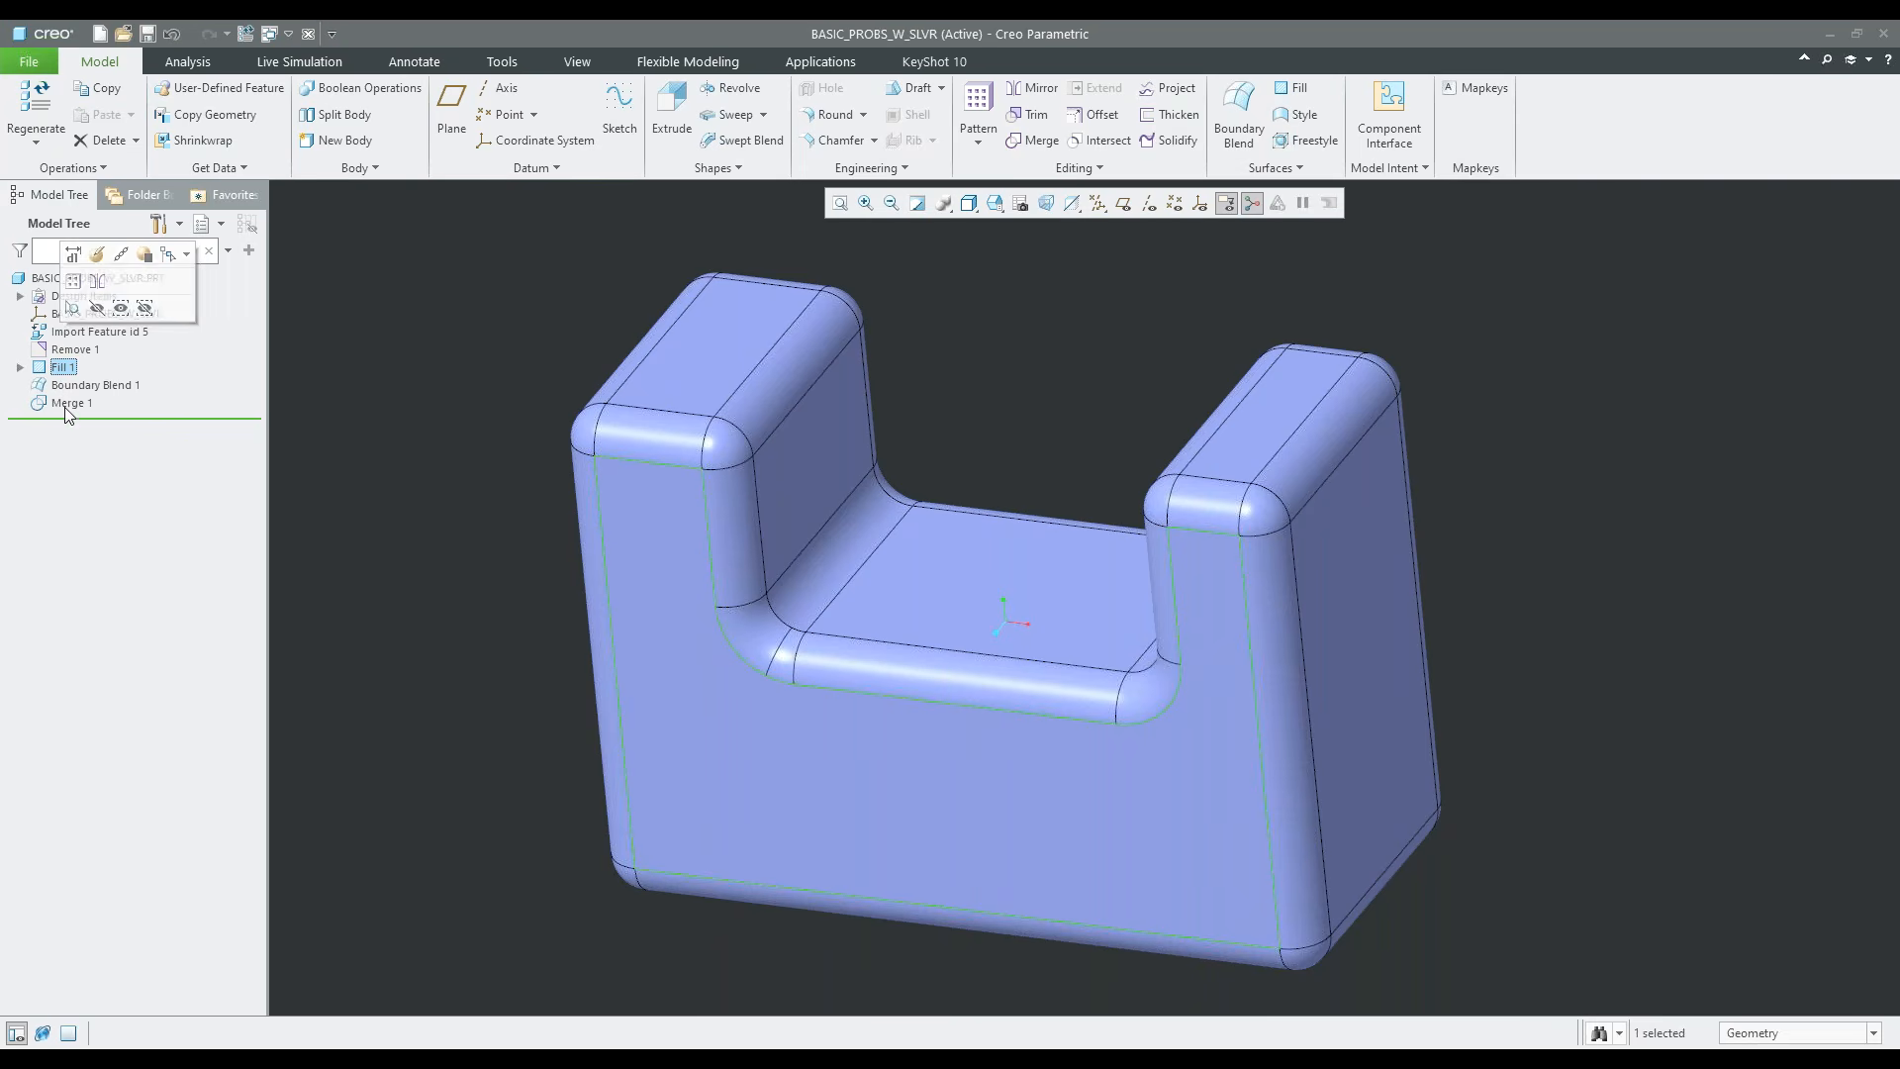
pyautogui.click(74, 349)
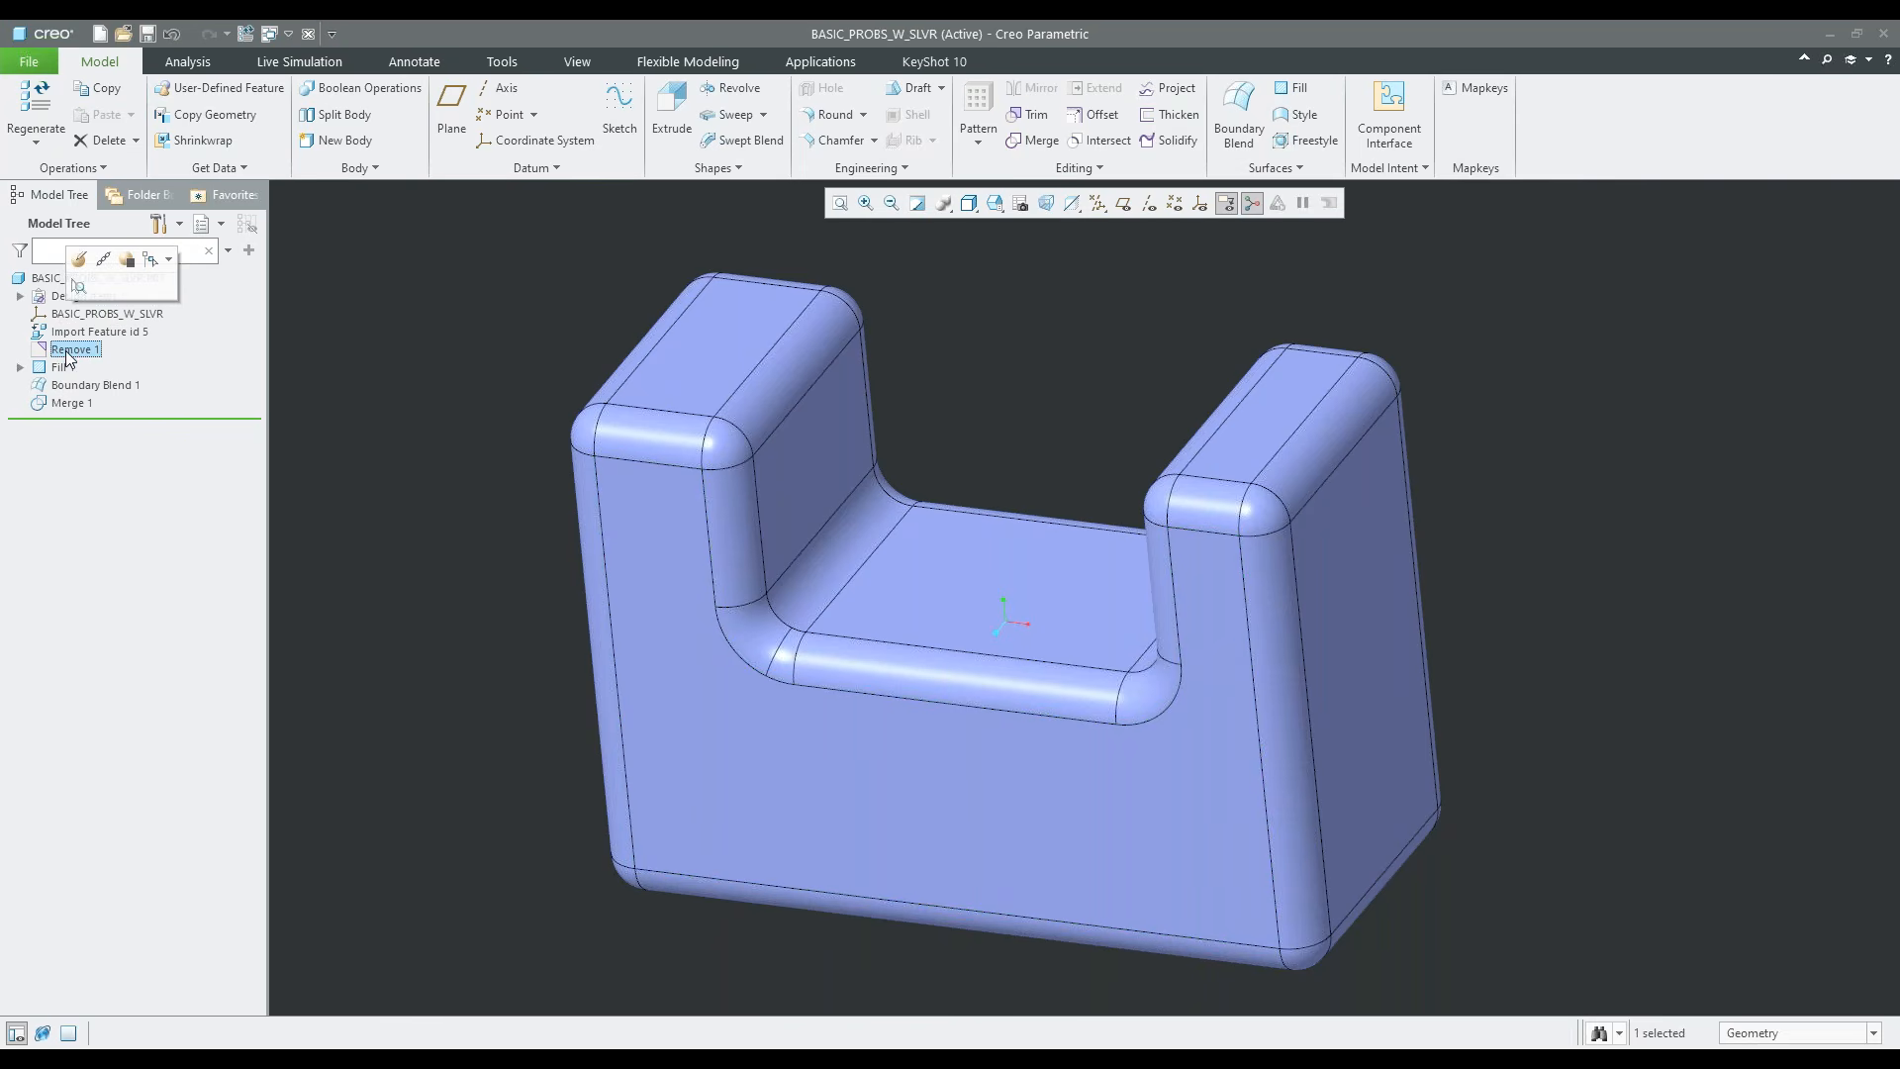
pyautogui.keyDown('shift'); pyautogui.click(71, 403); pyautogui.keyUp('shift')
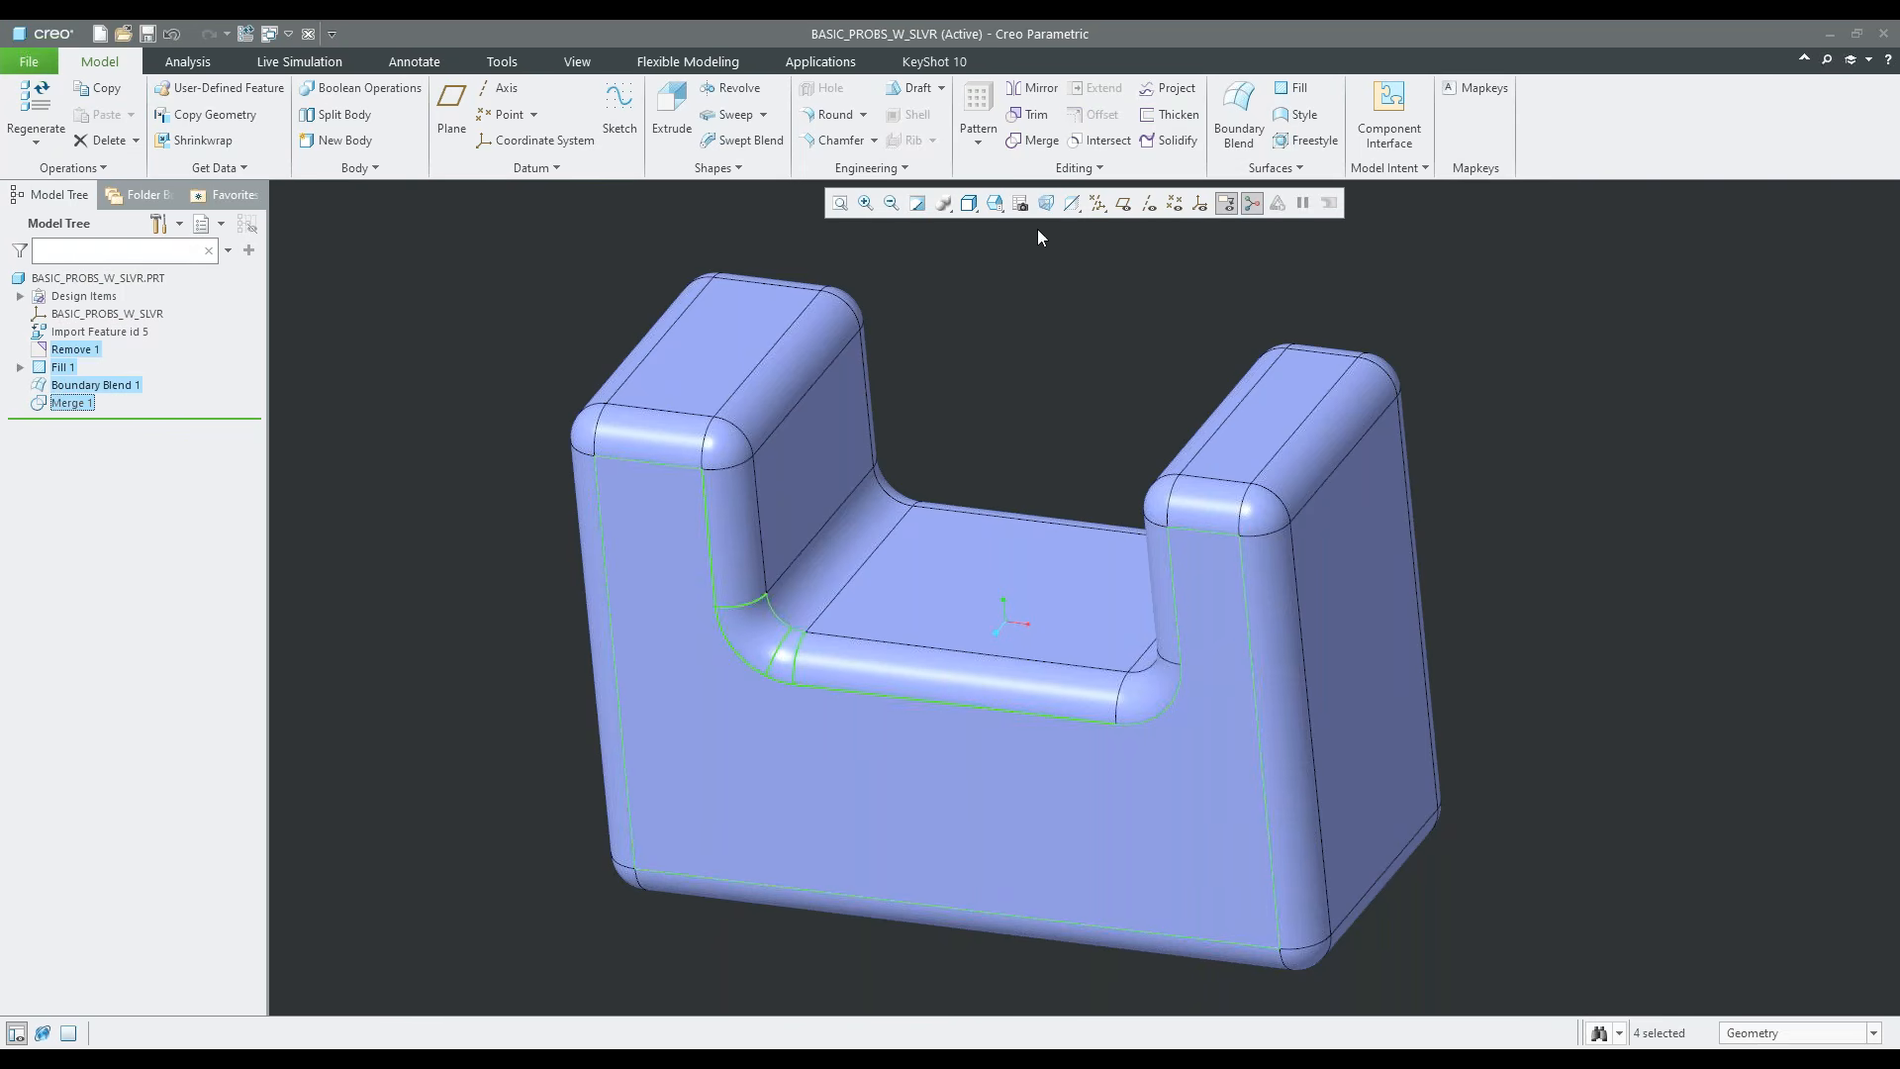
pyautogui.click(1079, 167)
pyautogui.click(1013, 299)
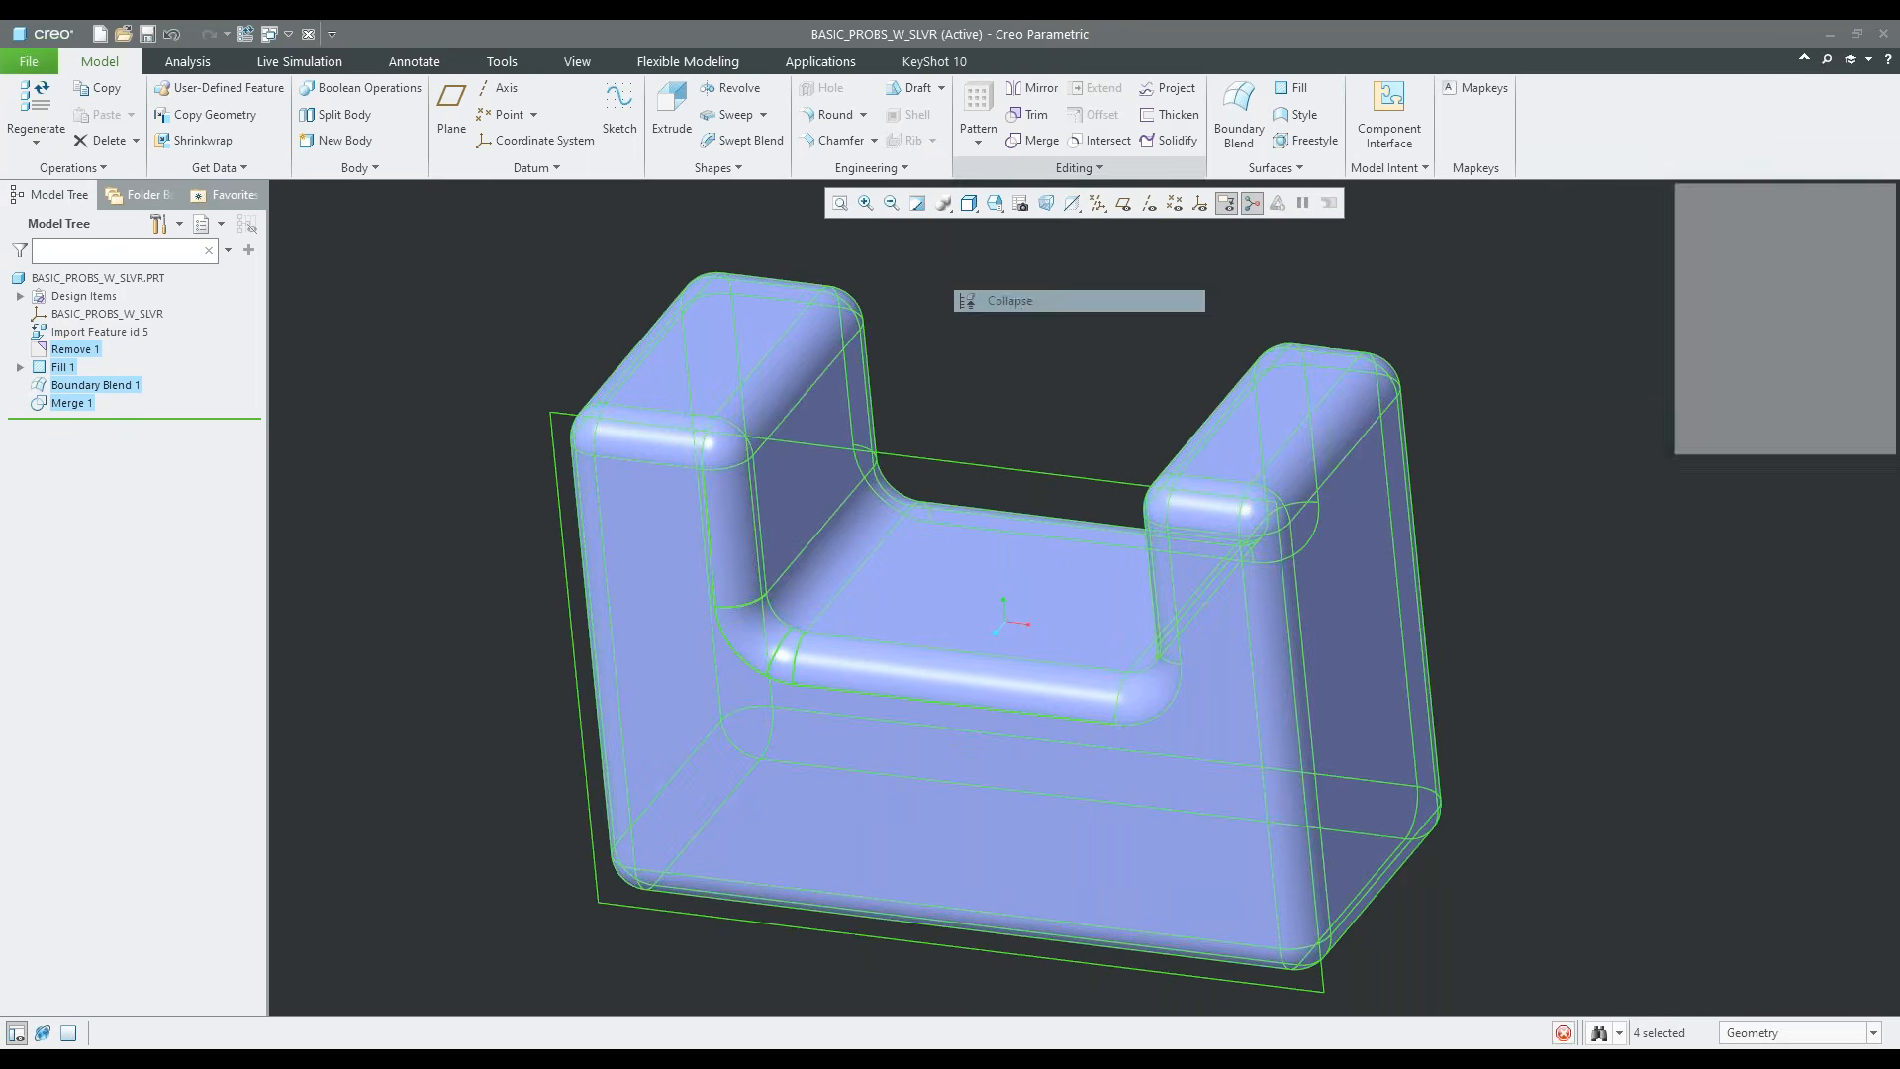
pyautogui.click(1744, 277)
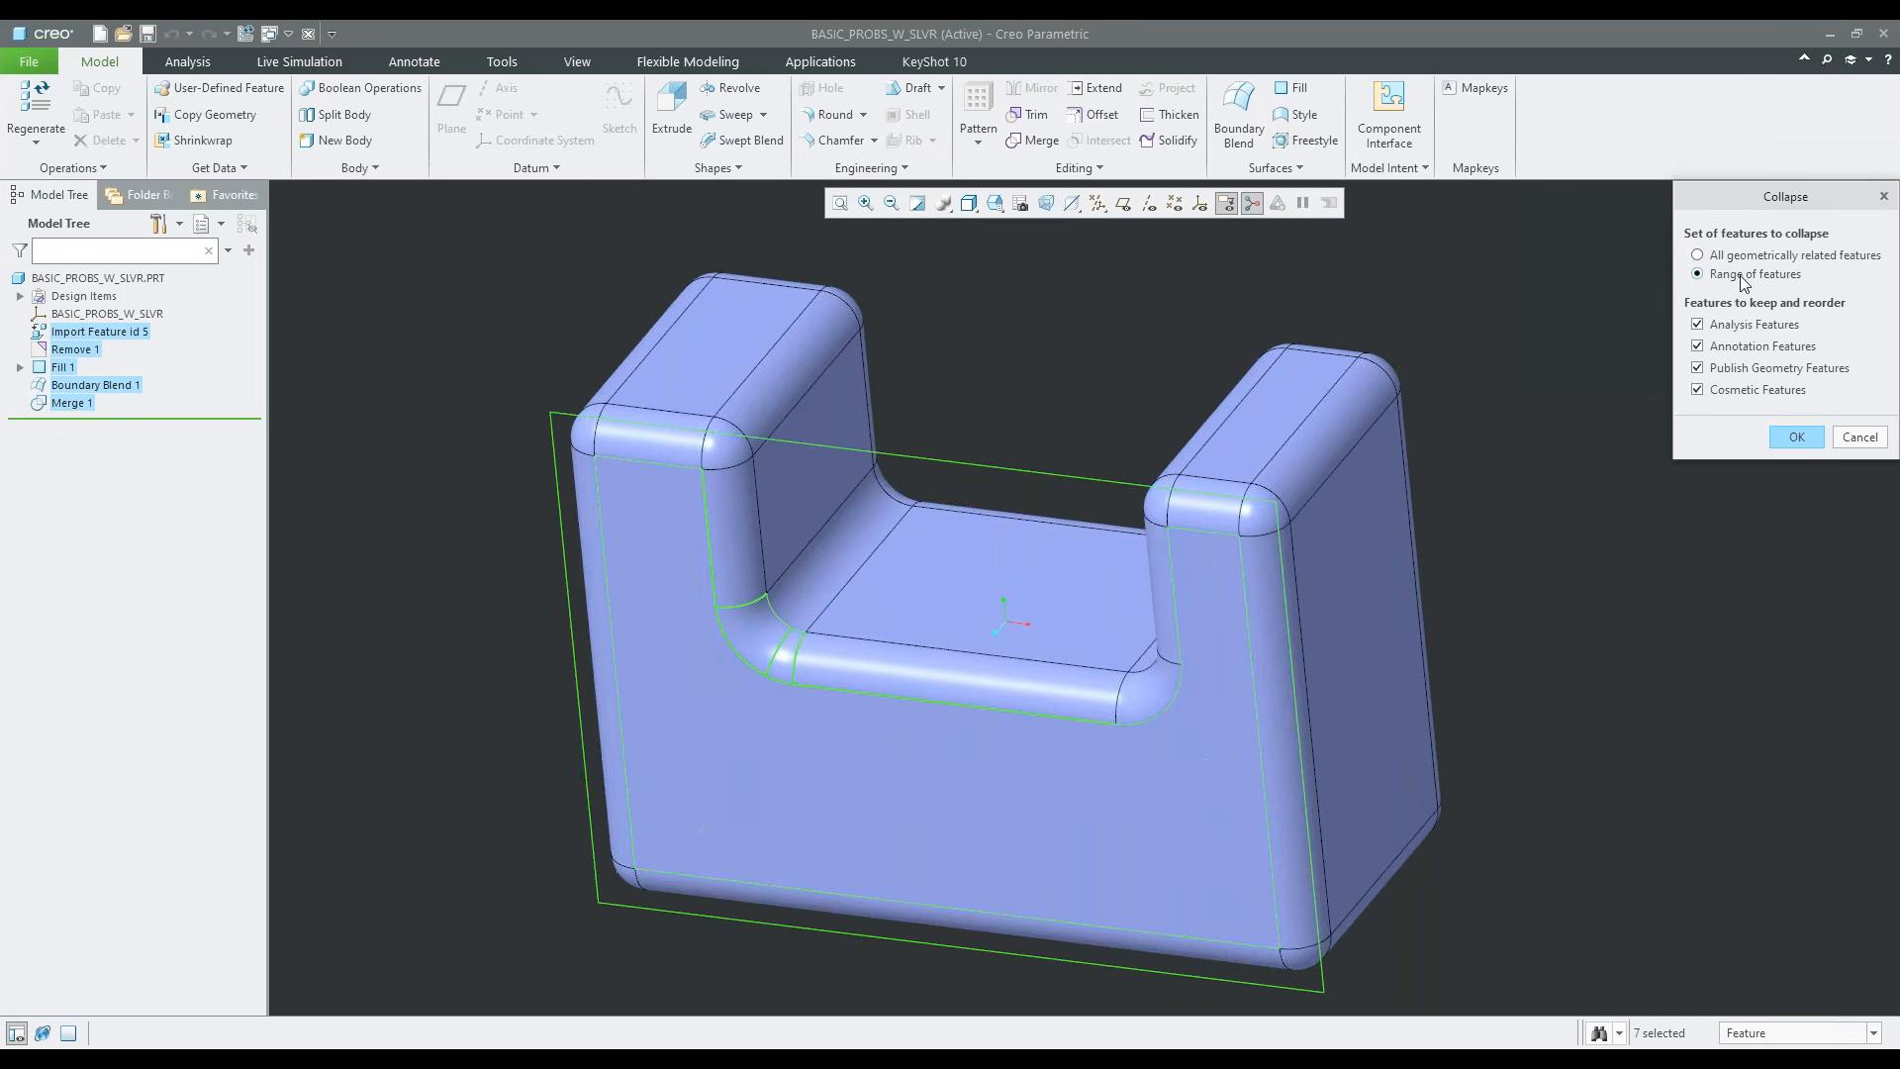
pyautogui.click(1798, 436)
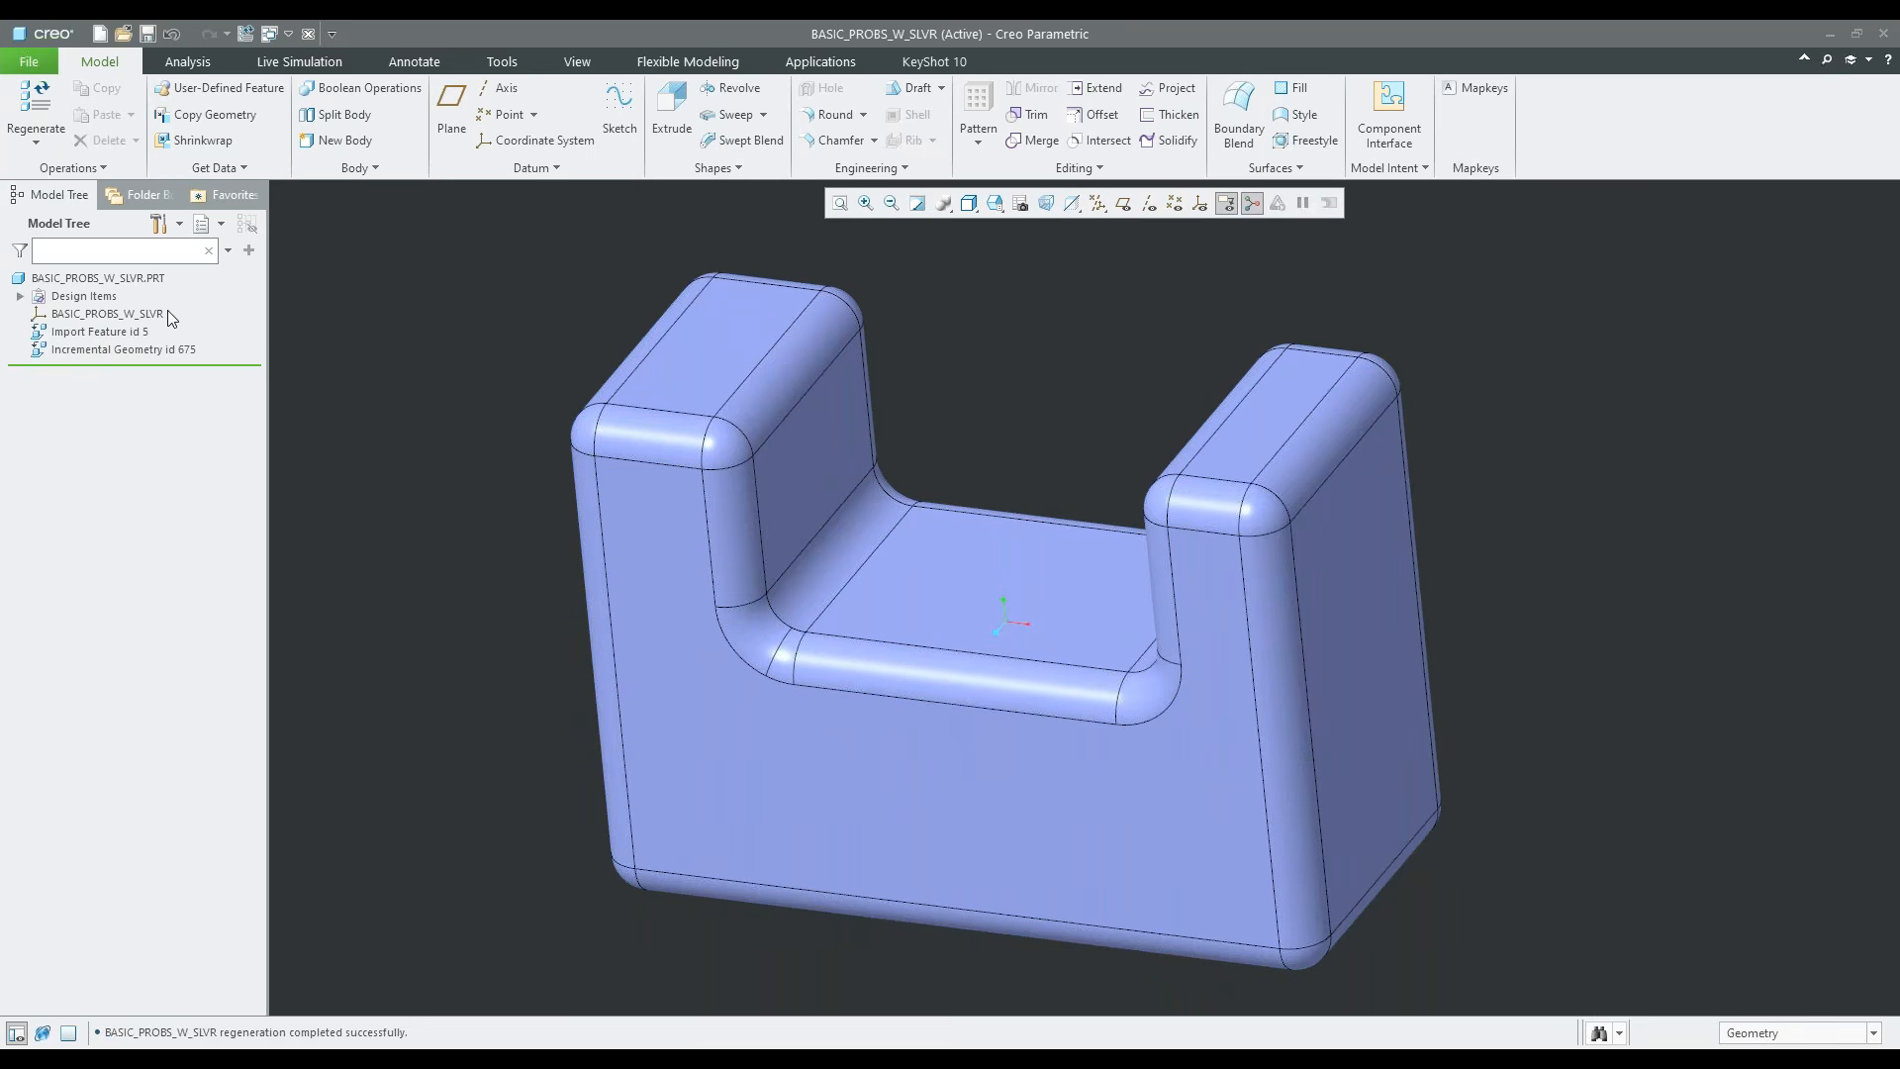
# Collapse the incremental geometry feature into Import Feature id 5 as a range of features
pyautogui.click(100, 332)
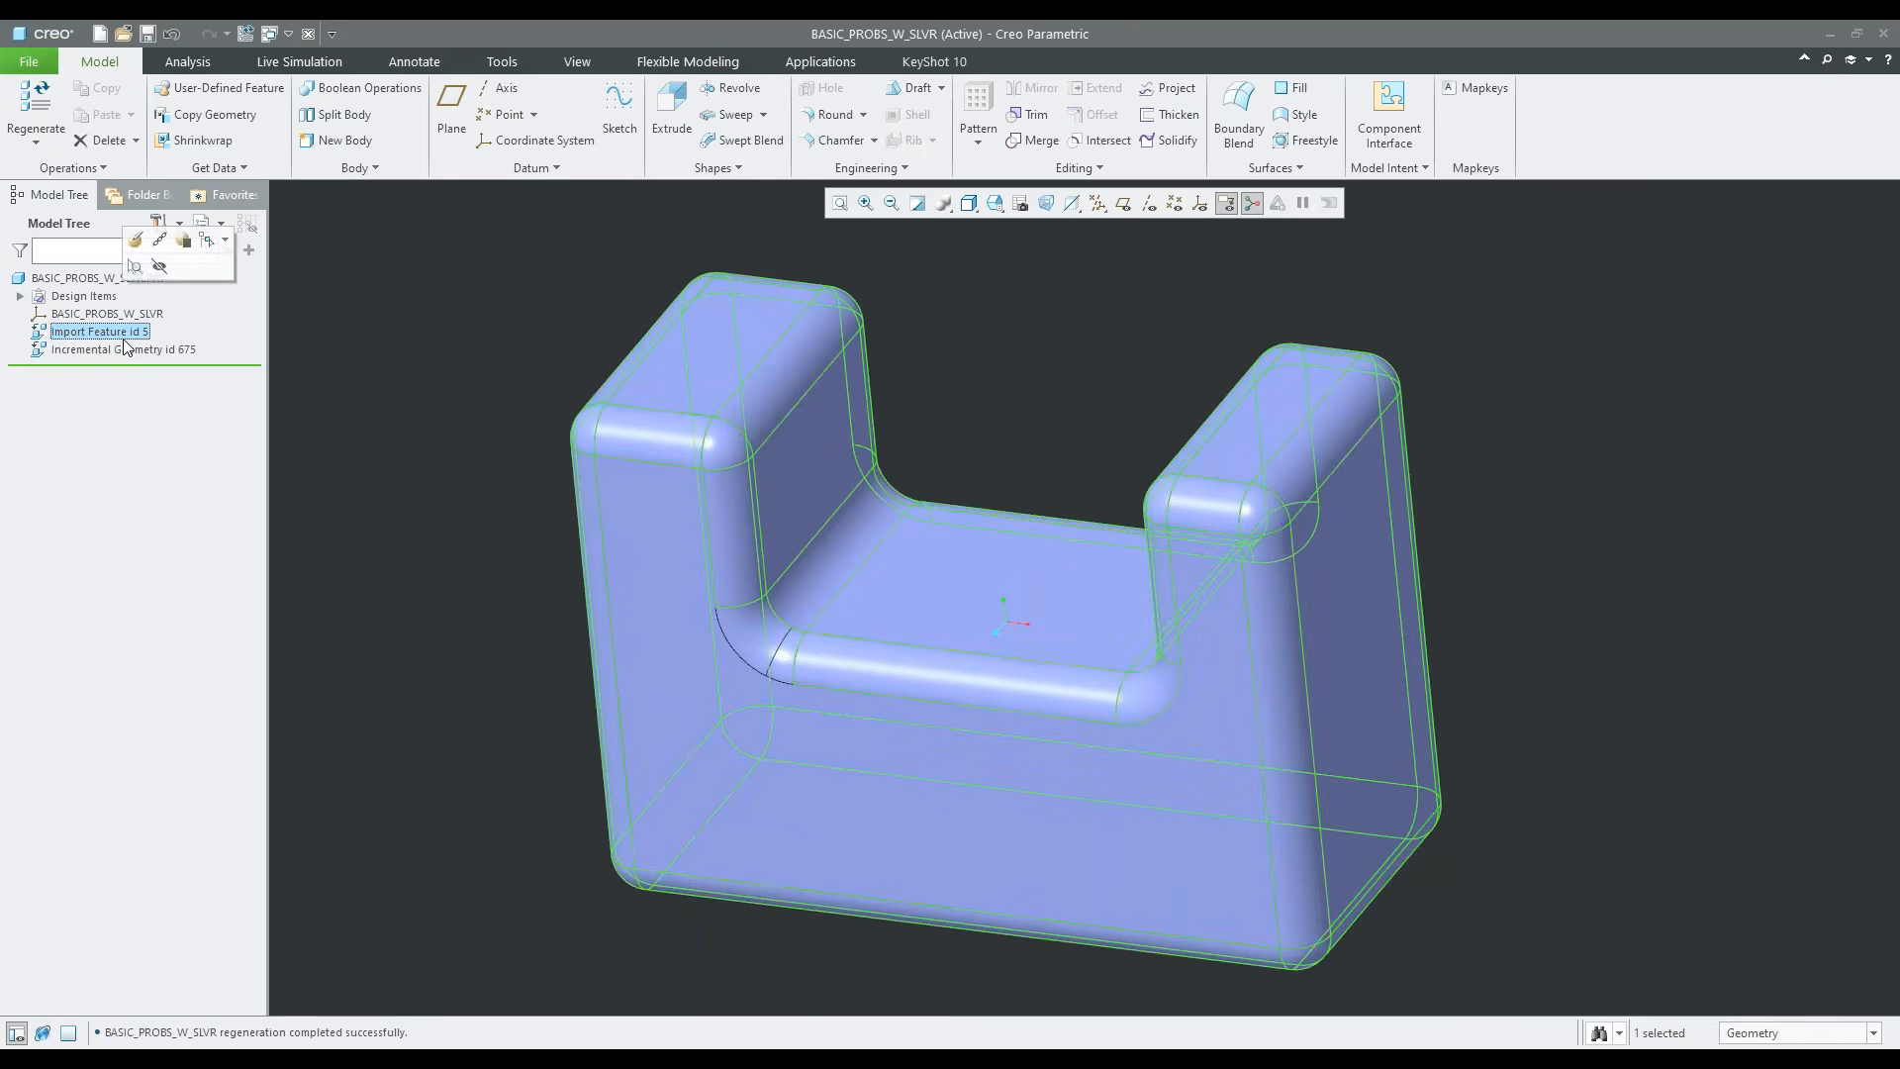
pyautogui.keyDown('ctrl'); pyautogui.click(129, 350); pyautogui.keyUp('ctrl')
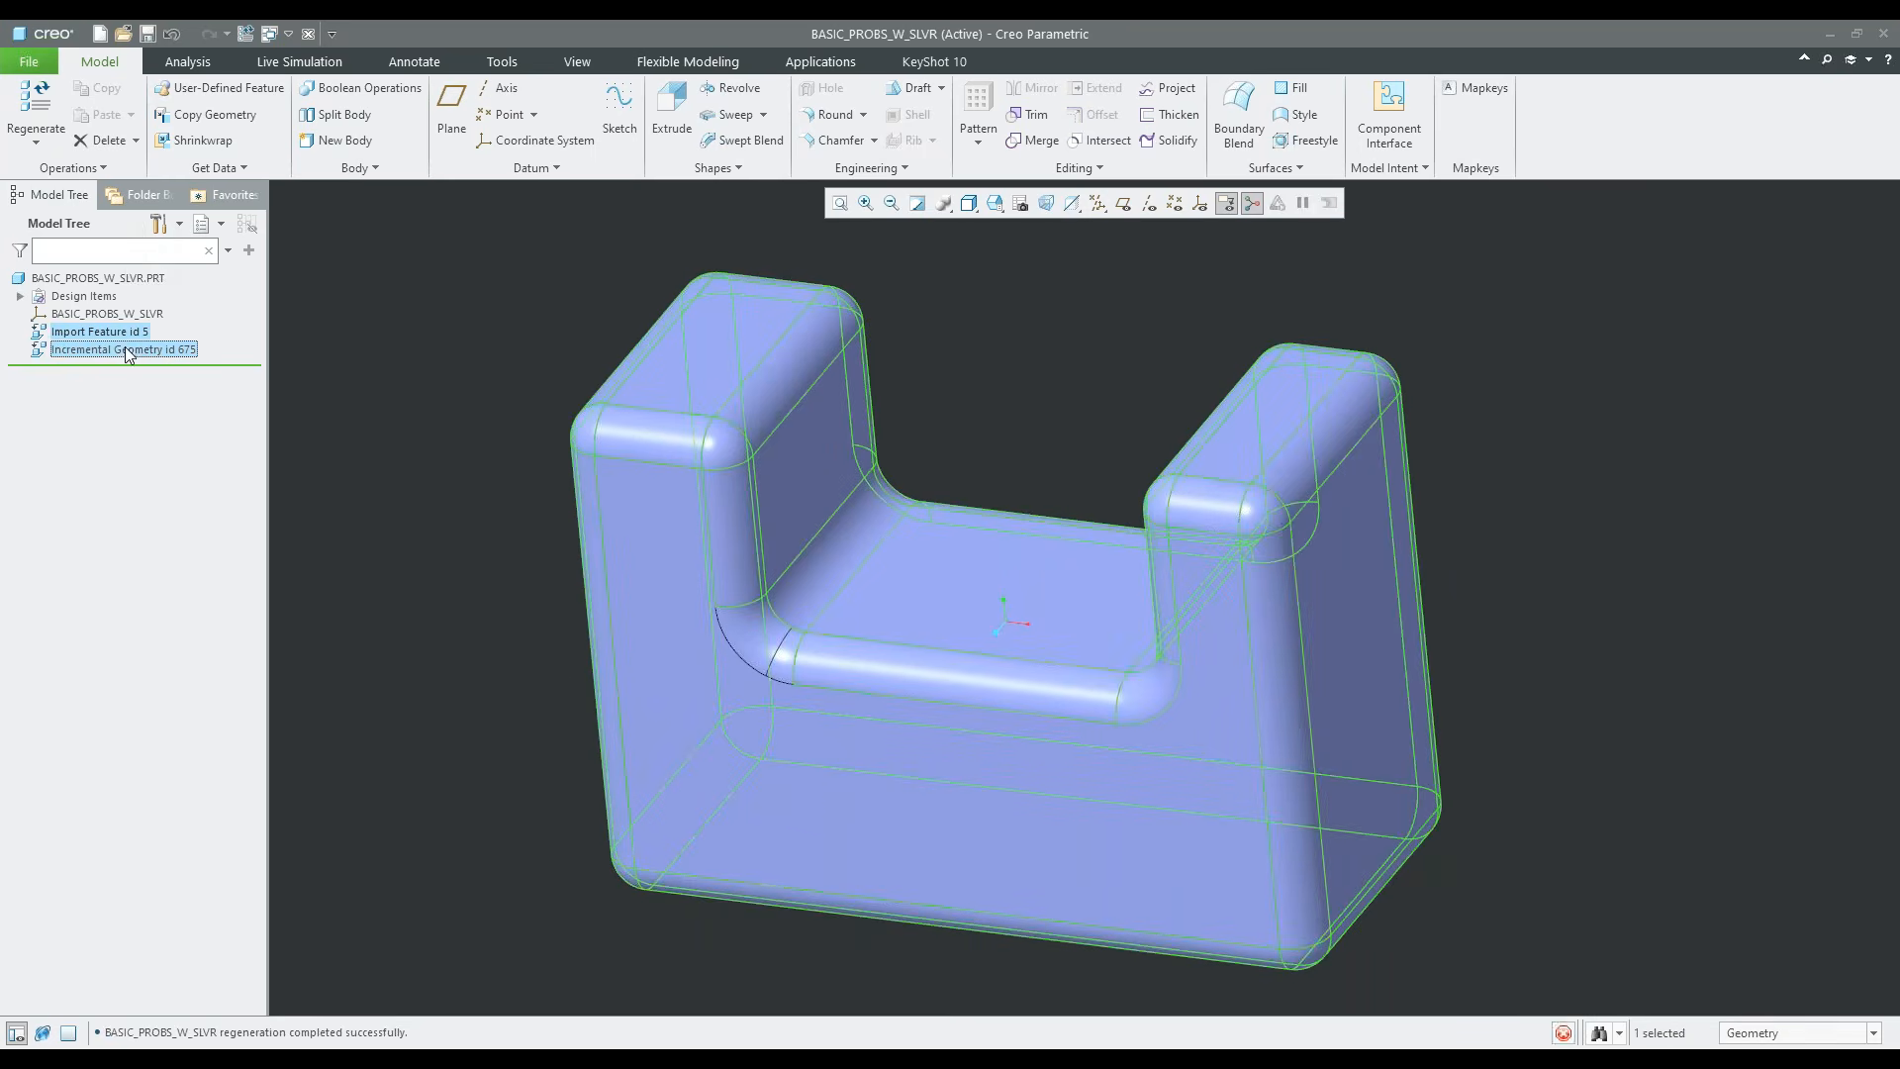
pyautogui.click(1073, 168)
pyautogui.click(1078, 297)
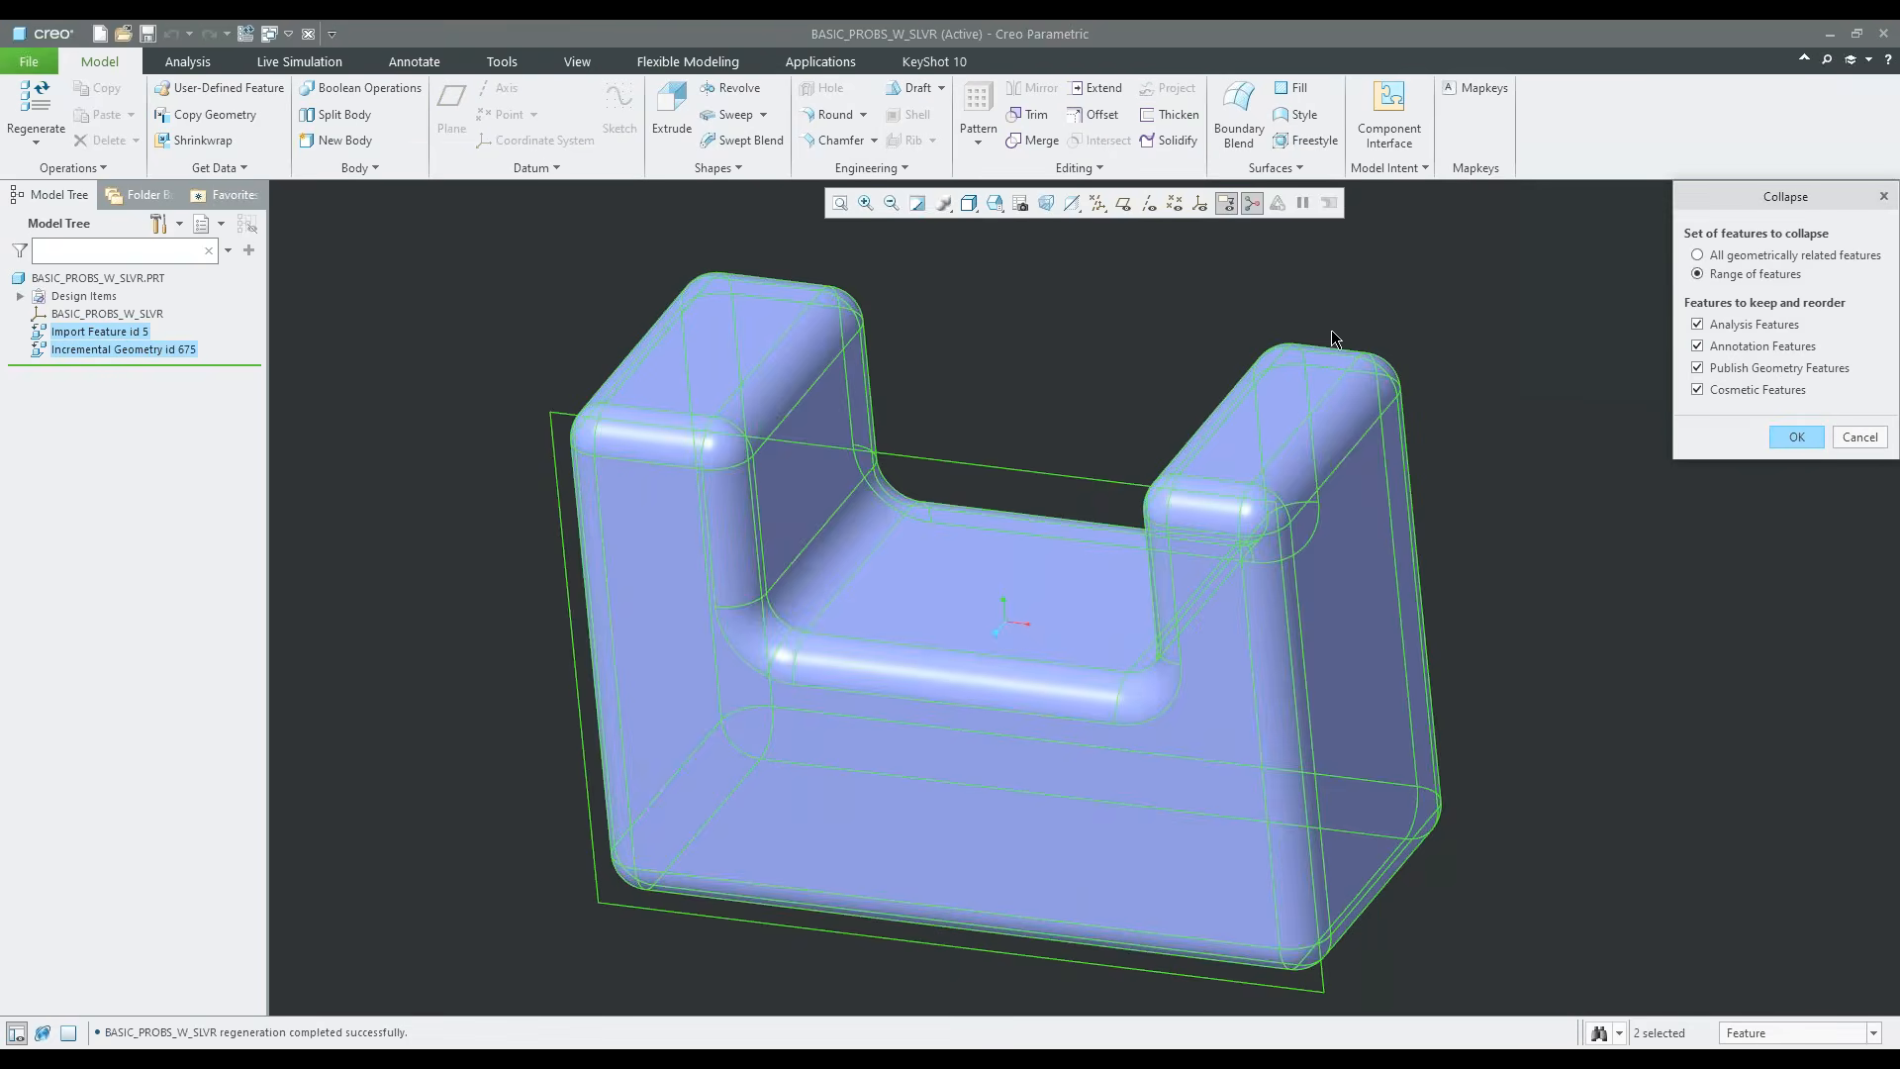
pyautogui.click(1796, 438)
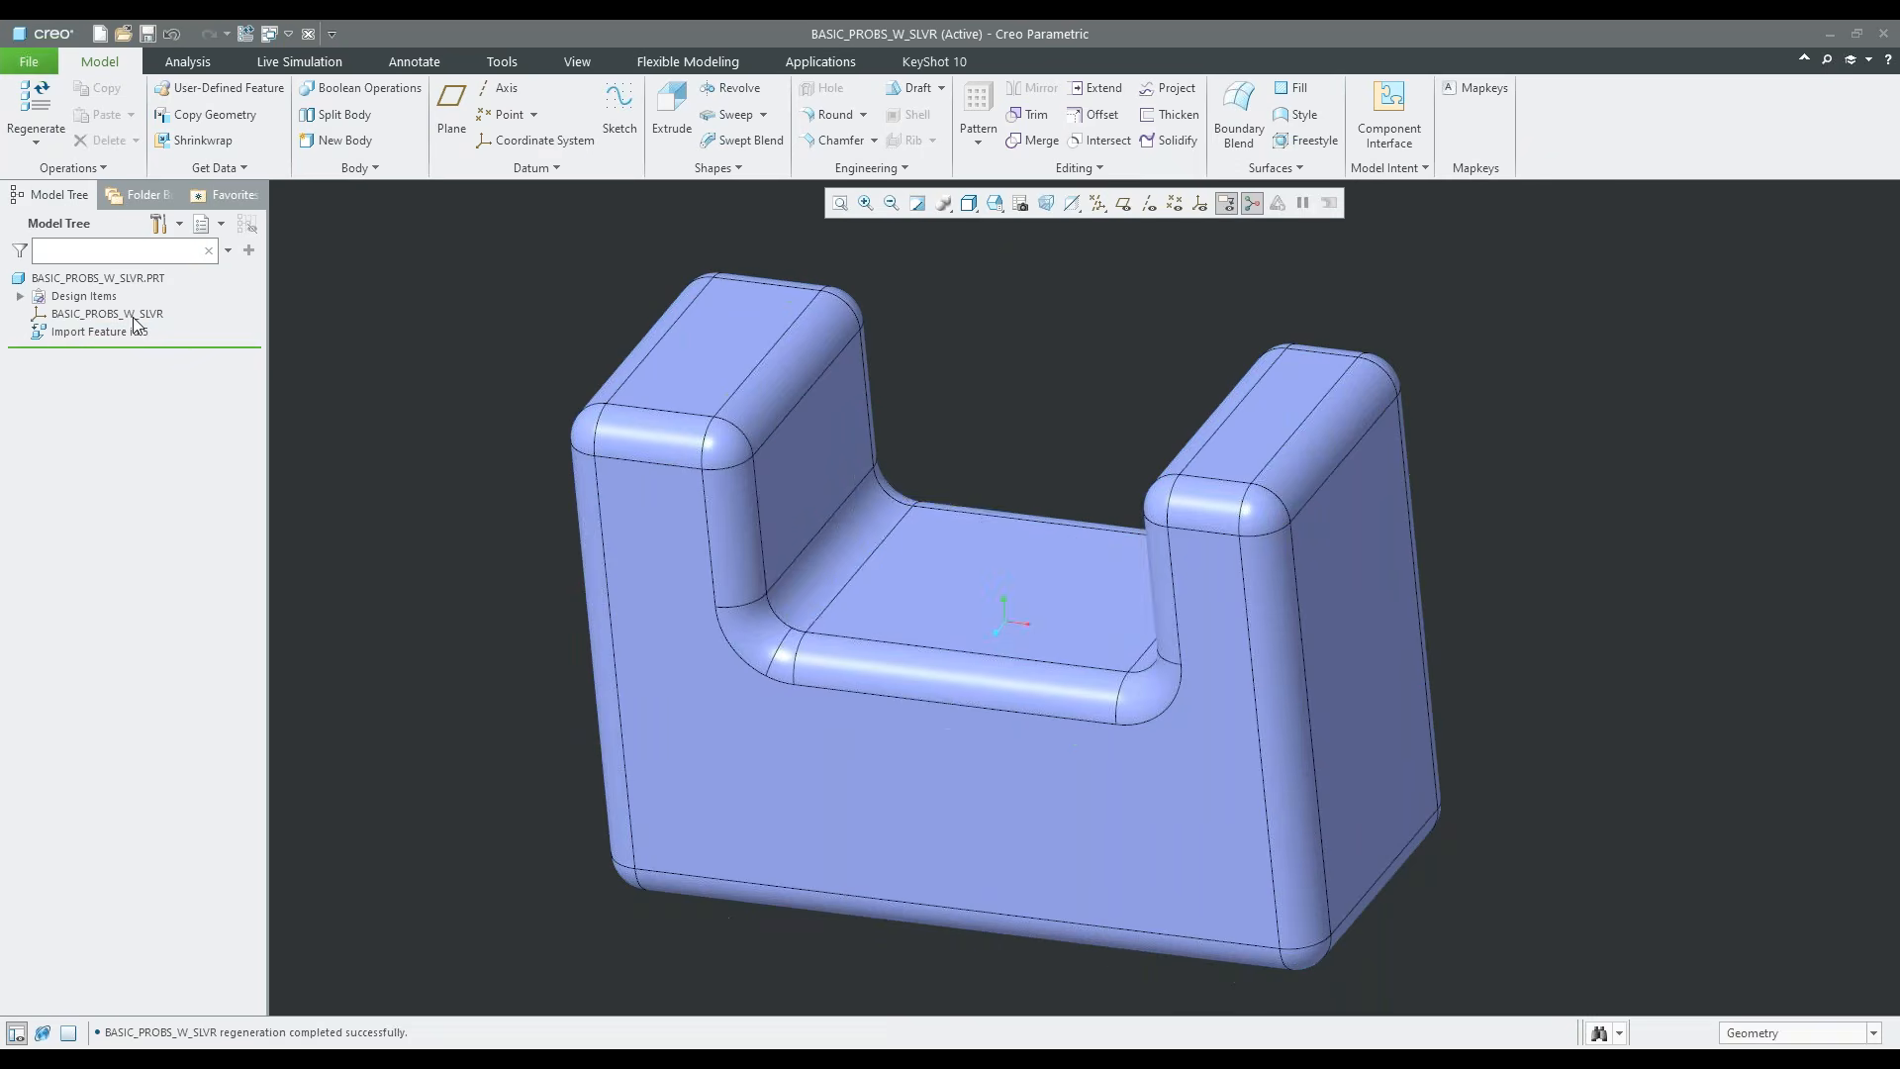
# Edit the definition of Import Feature id 5 and start the Import DataDoctor
pyautogui.click(110, 331)
pyautogui.click(130, 241)
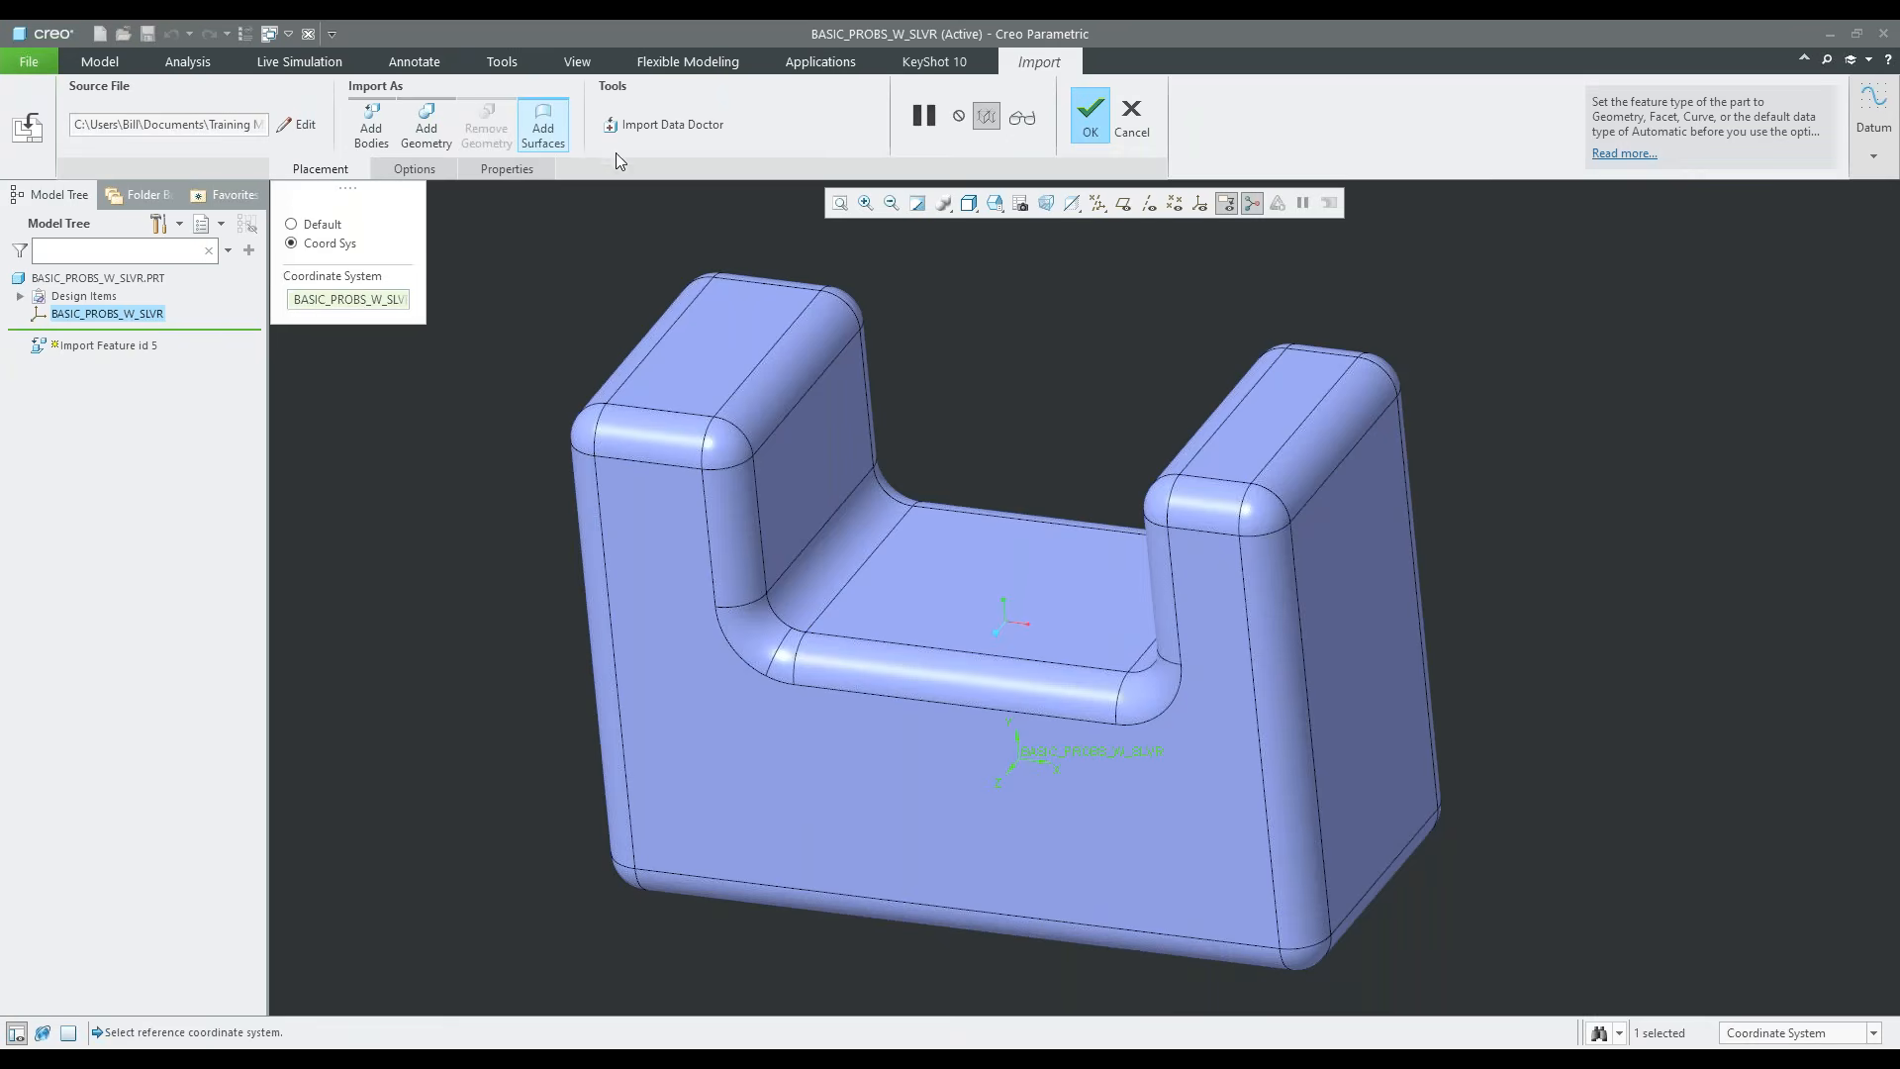
pyautogui.click(665, 125)
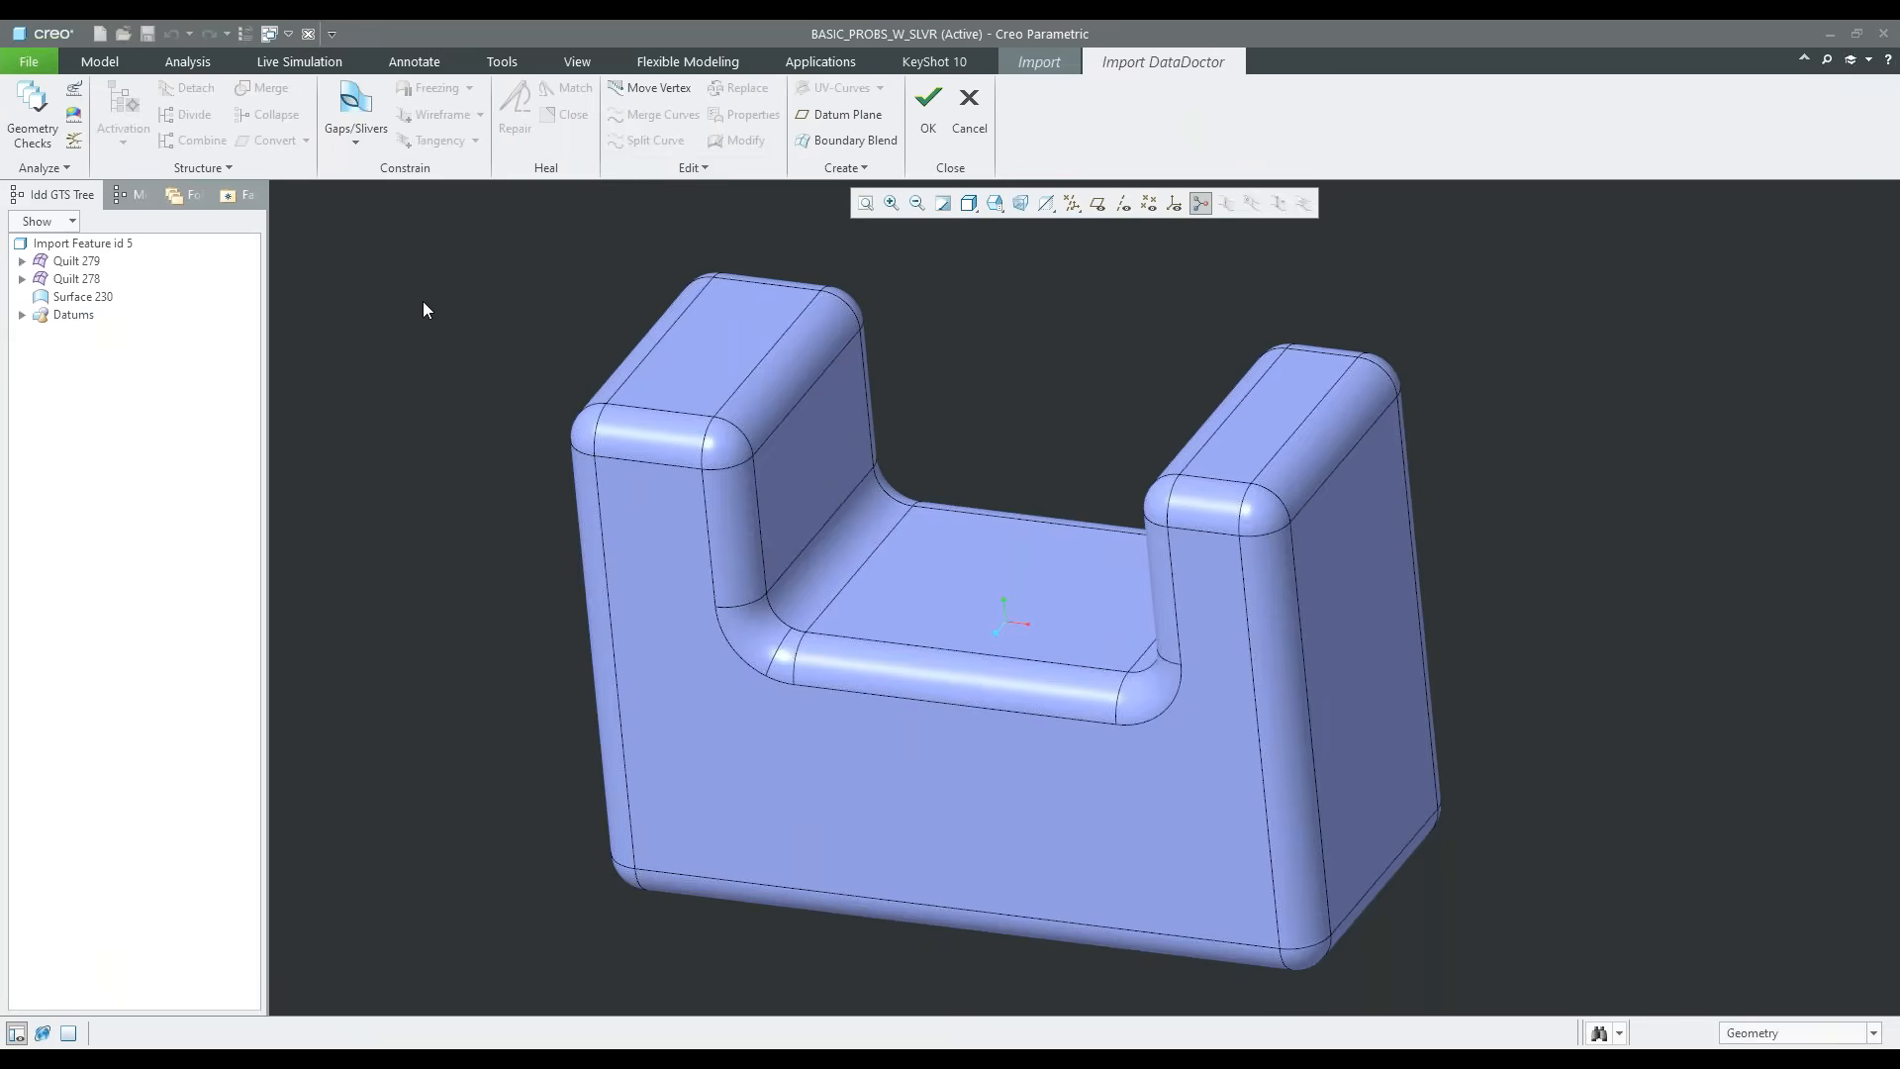
# Delete the loose Surface 230 at the rear rounded corner of the right upright
pyautogui.click(83, 297)
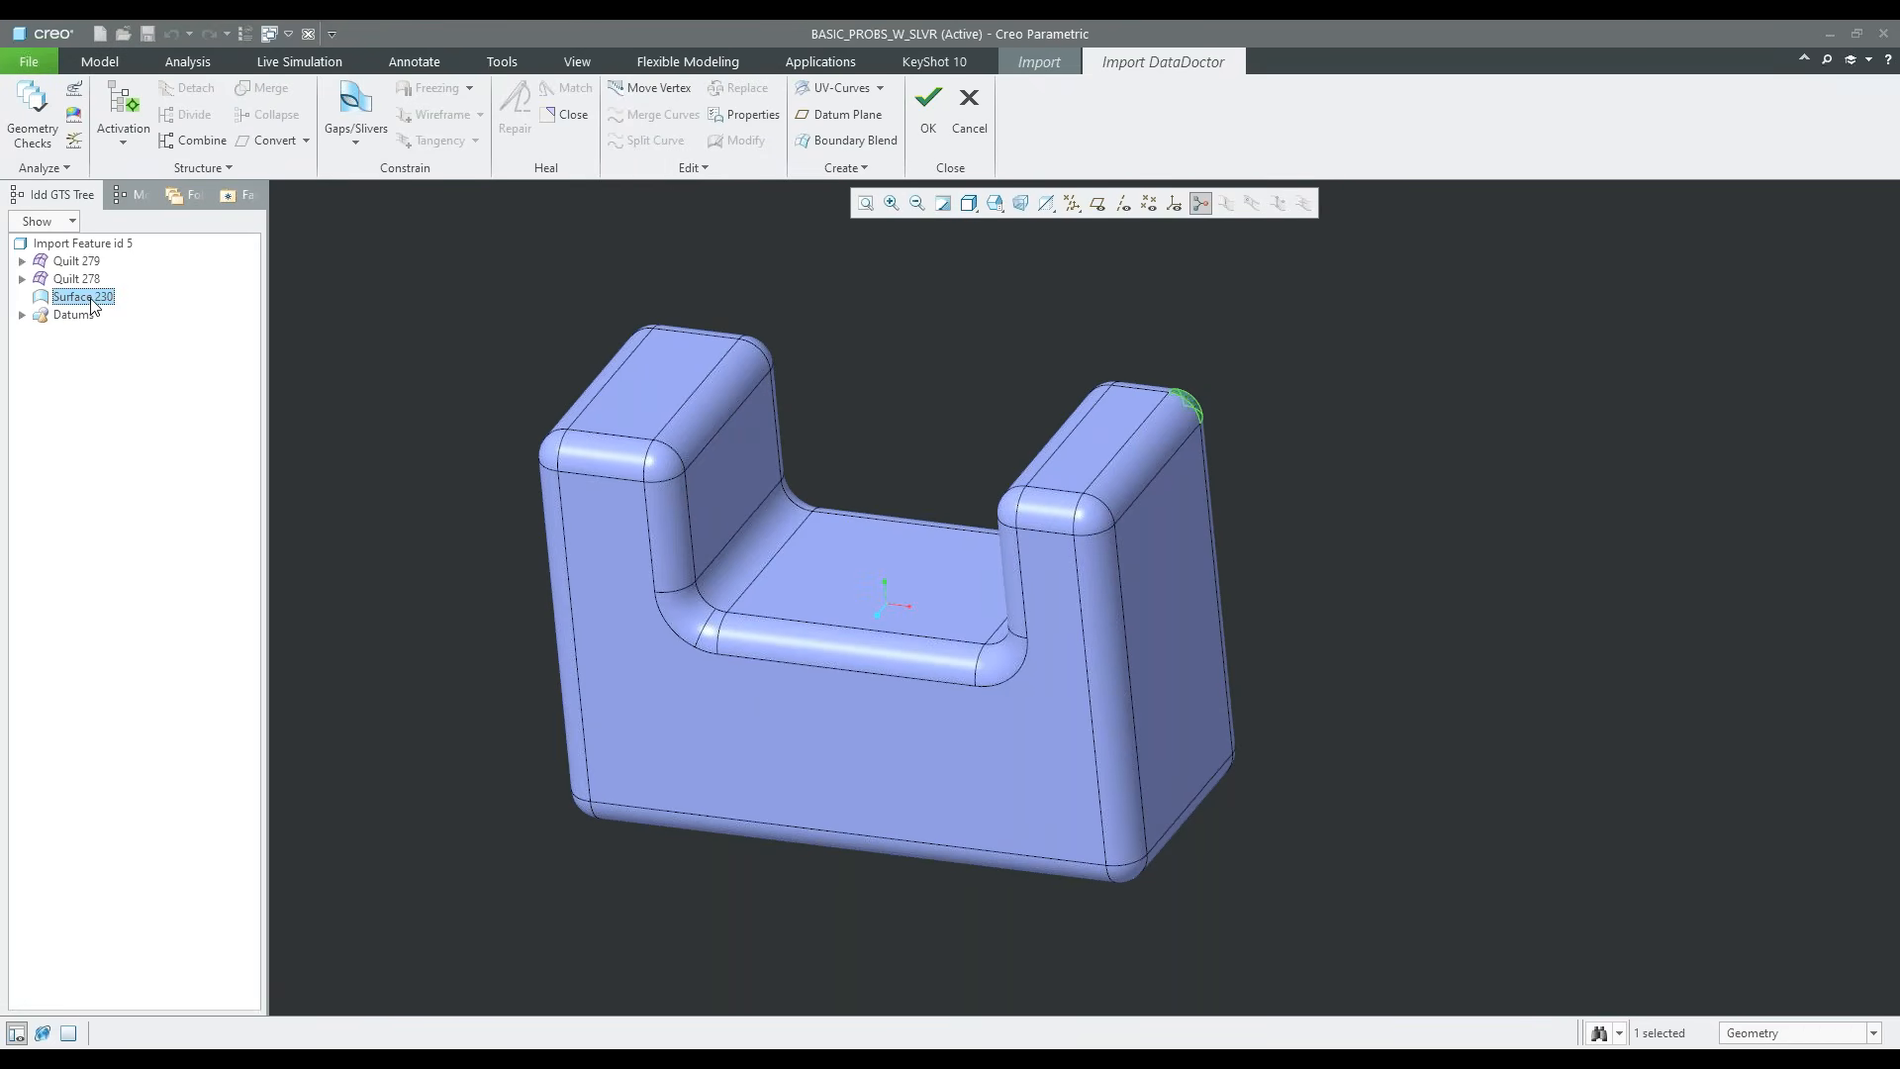
pyautogui.moveTo(1090, 369); pyautogui.dragTo(906, 362, button='middle')
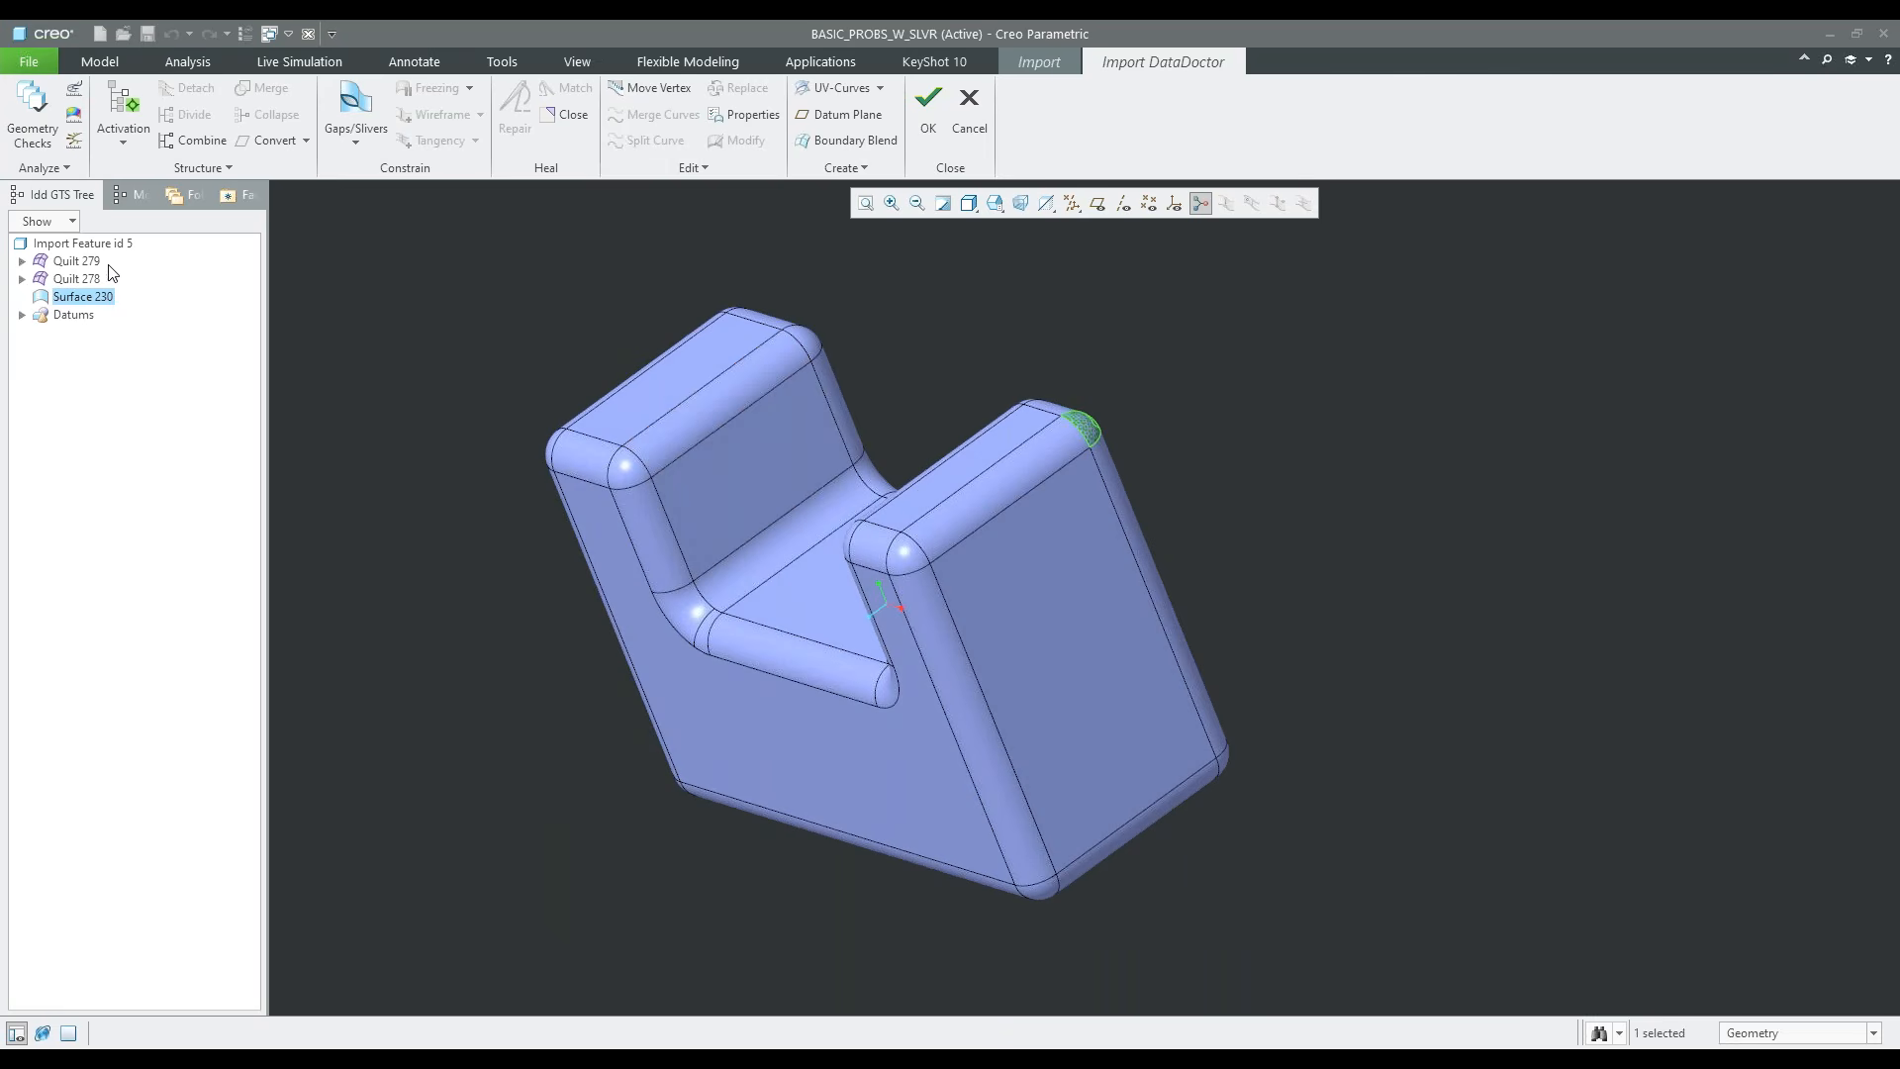
pyautogui.scroll(-8, 1088, 489)
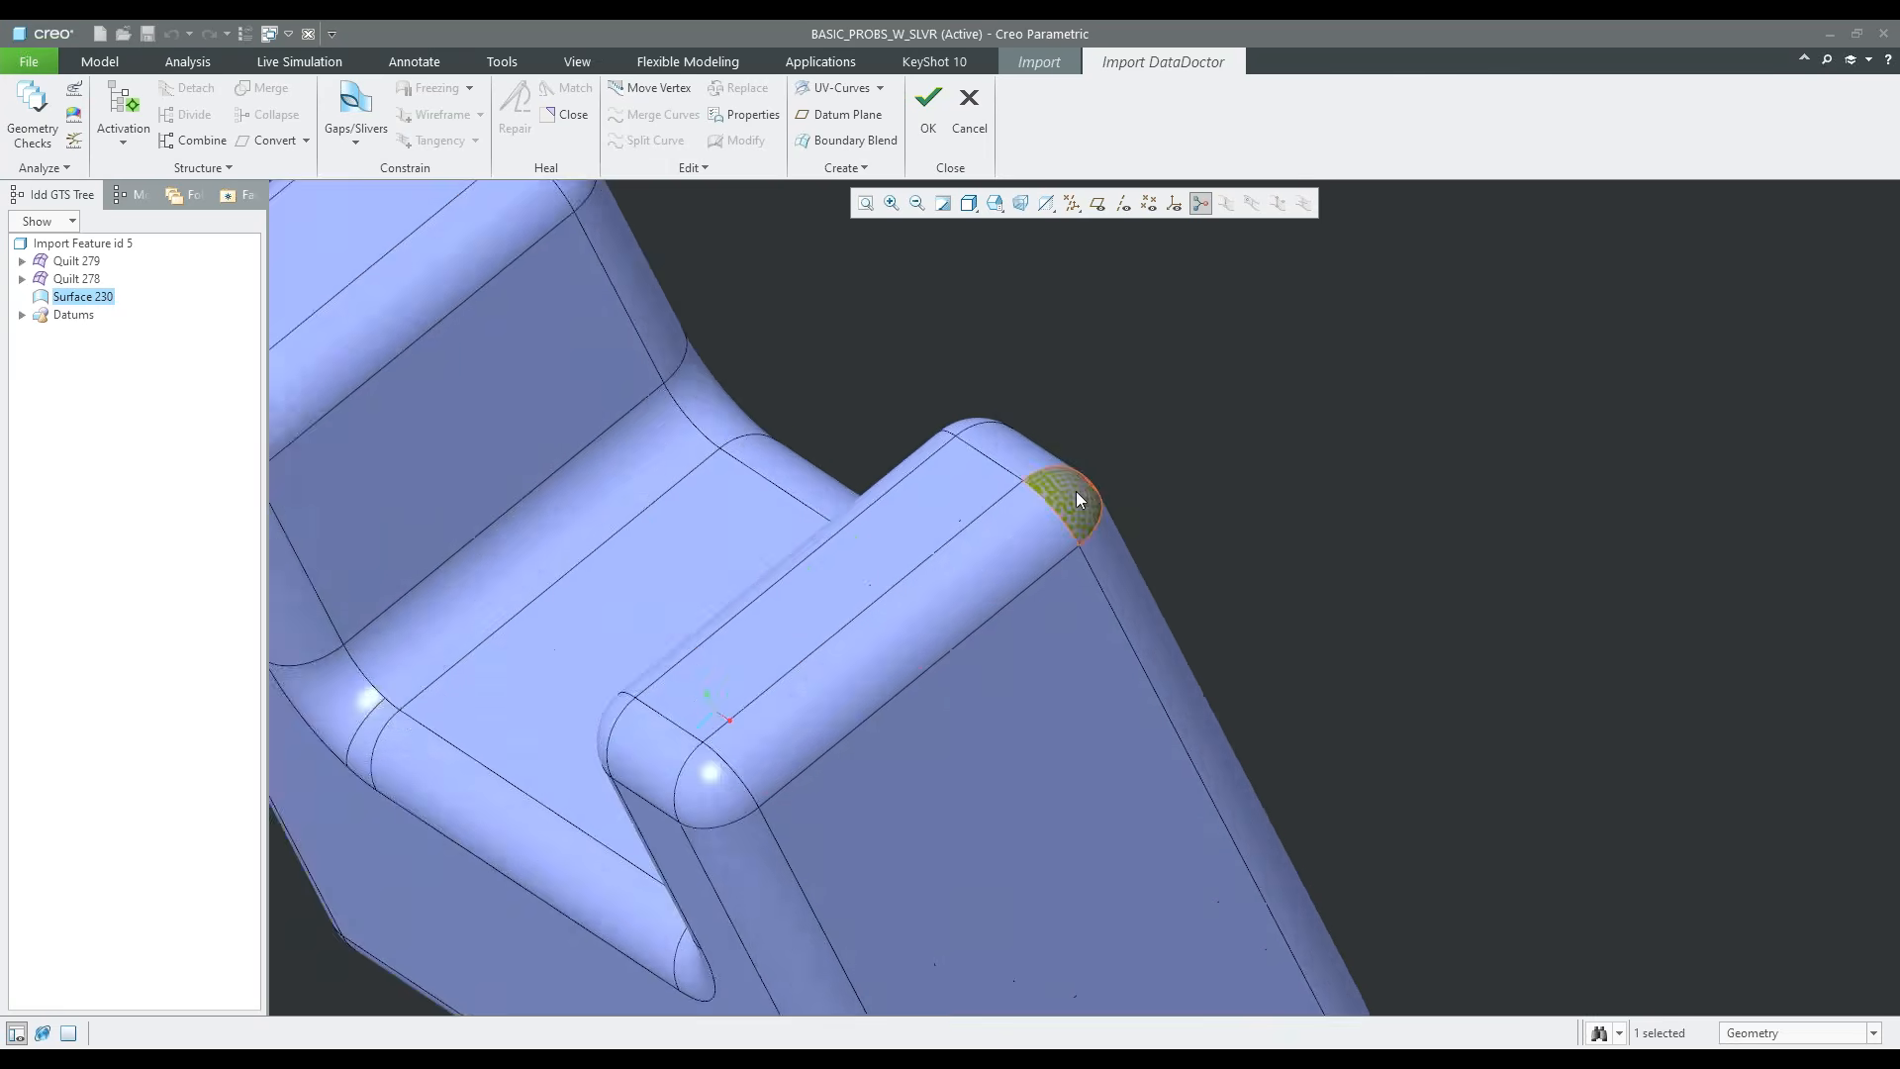
pyautogui.scroll(-3, 1092, 490)
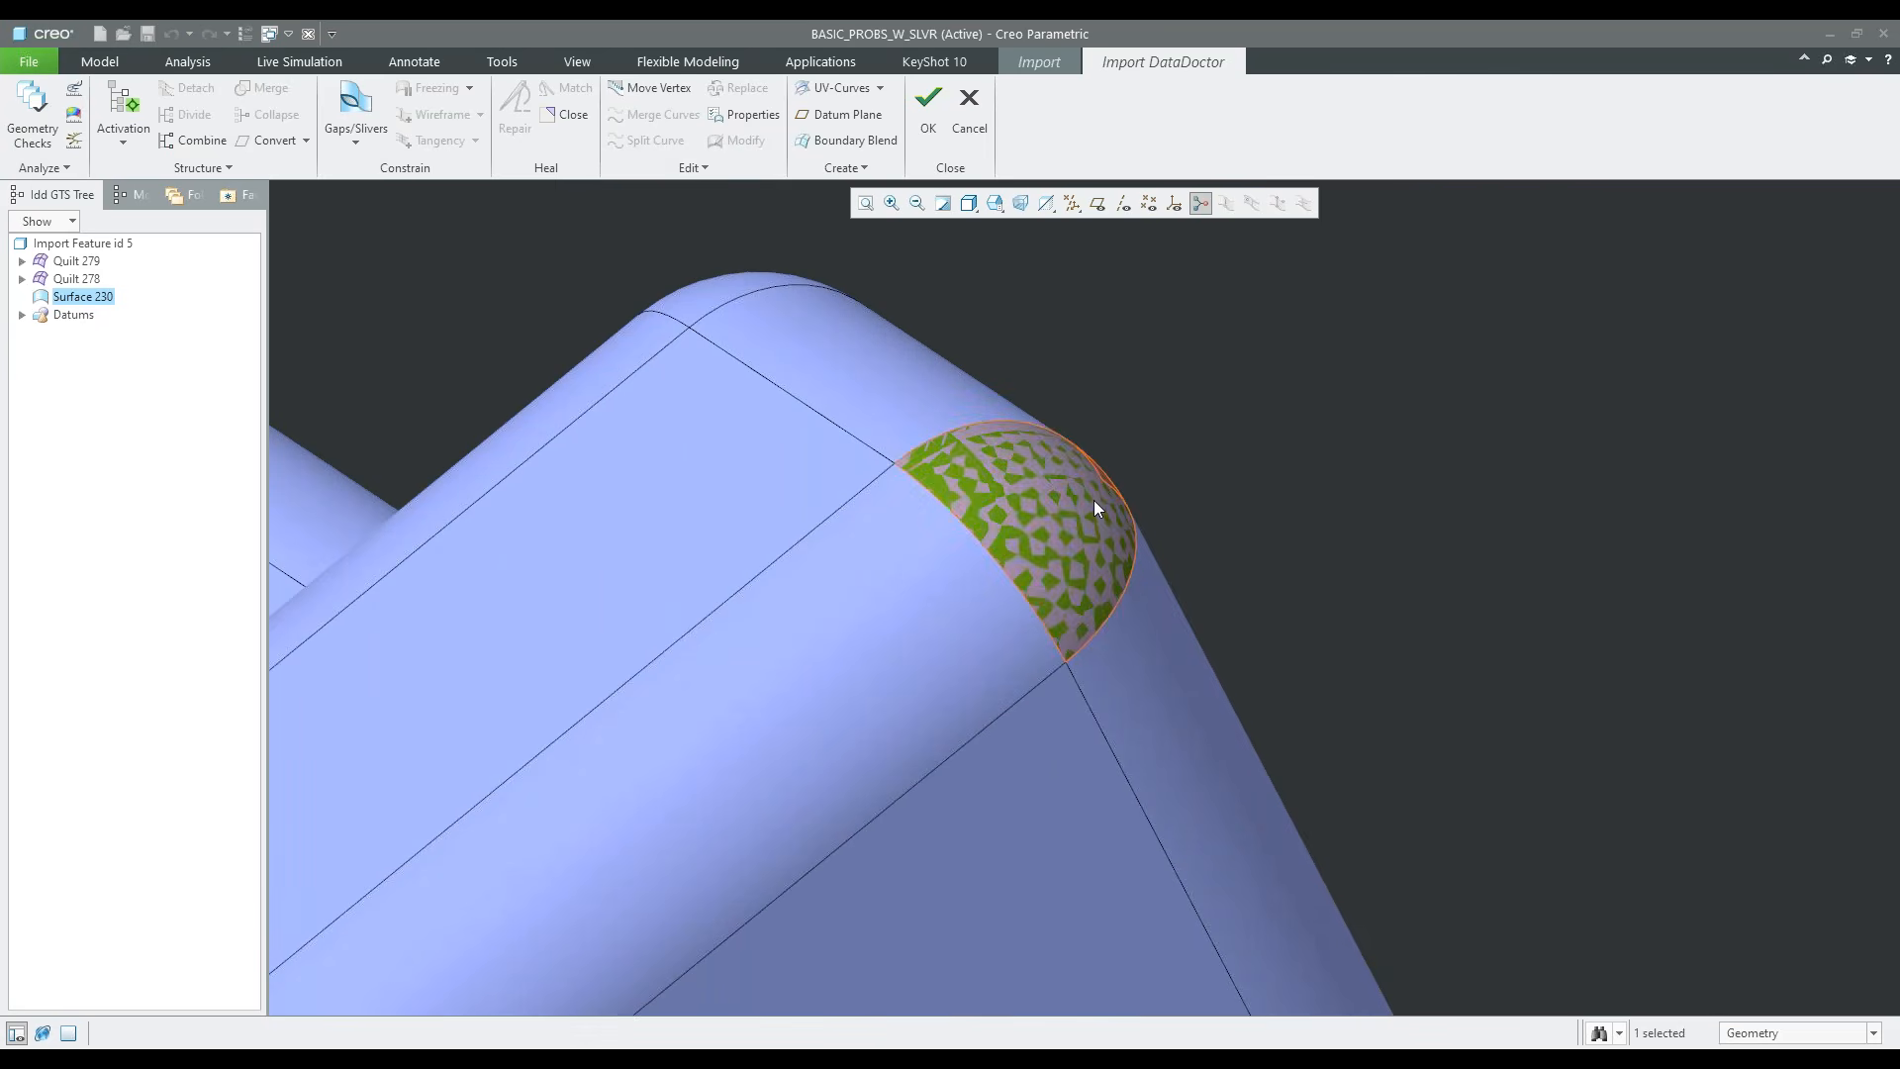
pyautogui.scroll(4, 1094, 503)
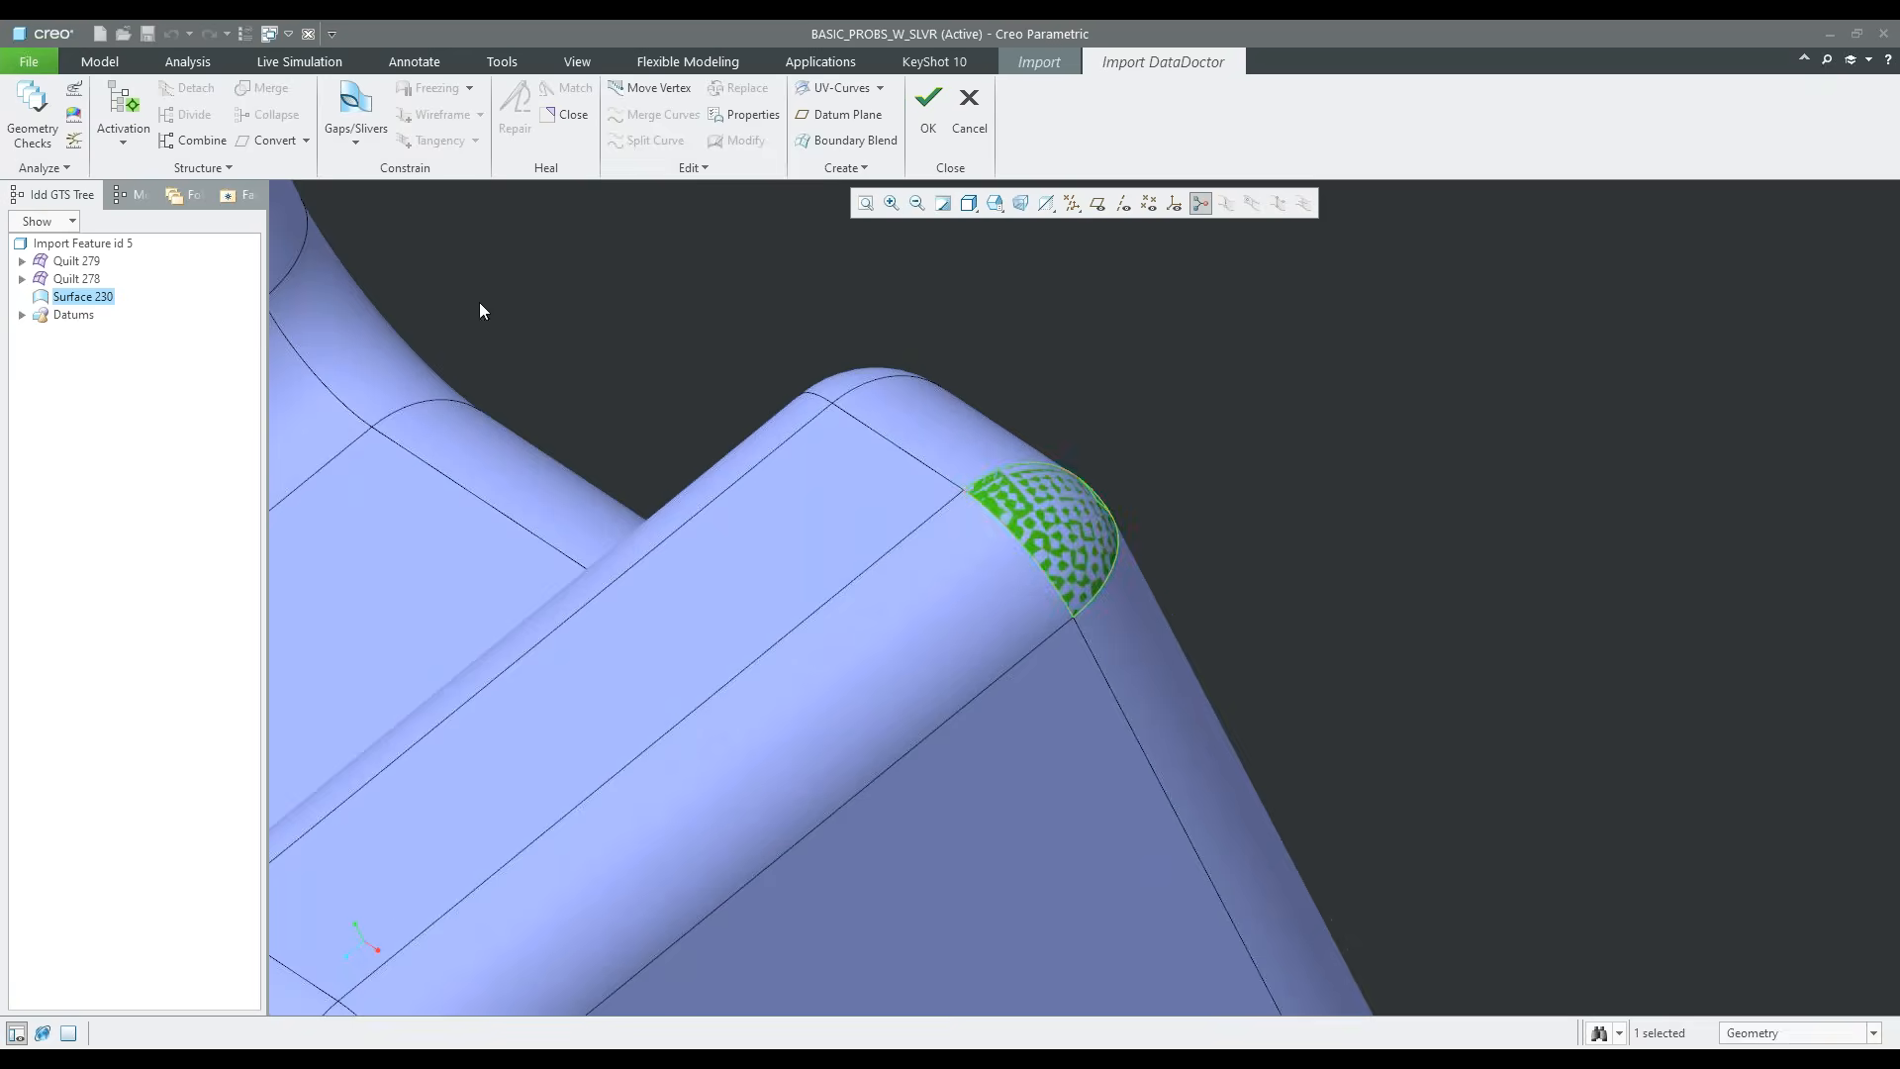
pyautogui.rightClick(1228, 400)
pyautogui.click(1270, 432)
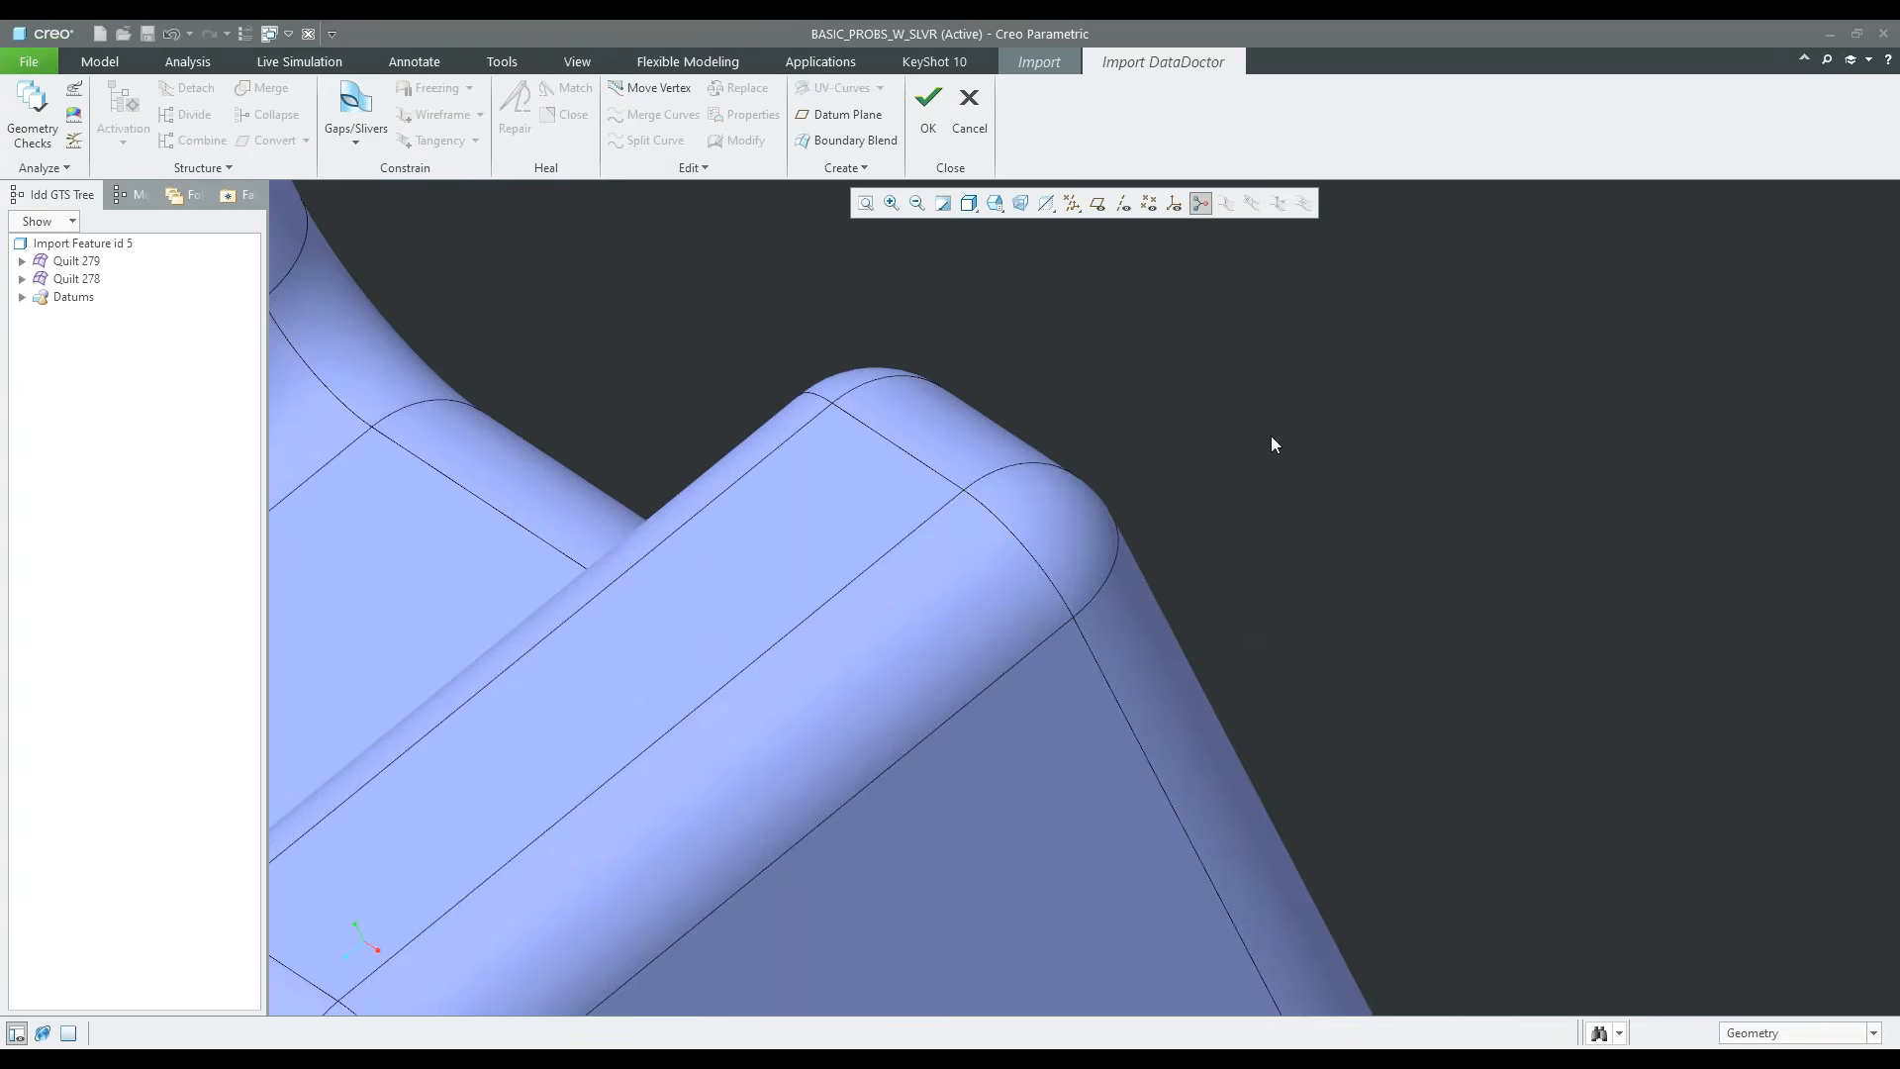
# Highlight both quilts to compare their surfaces, and combine Quilt 278 into Quilt 279
pyautogui.scroll(2, 966, 525)
pyautogui.scroll(5, 962, 519)
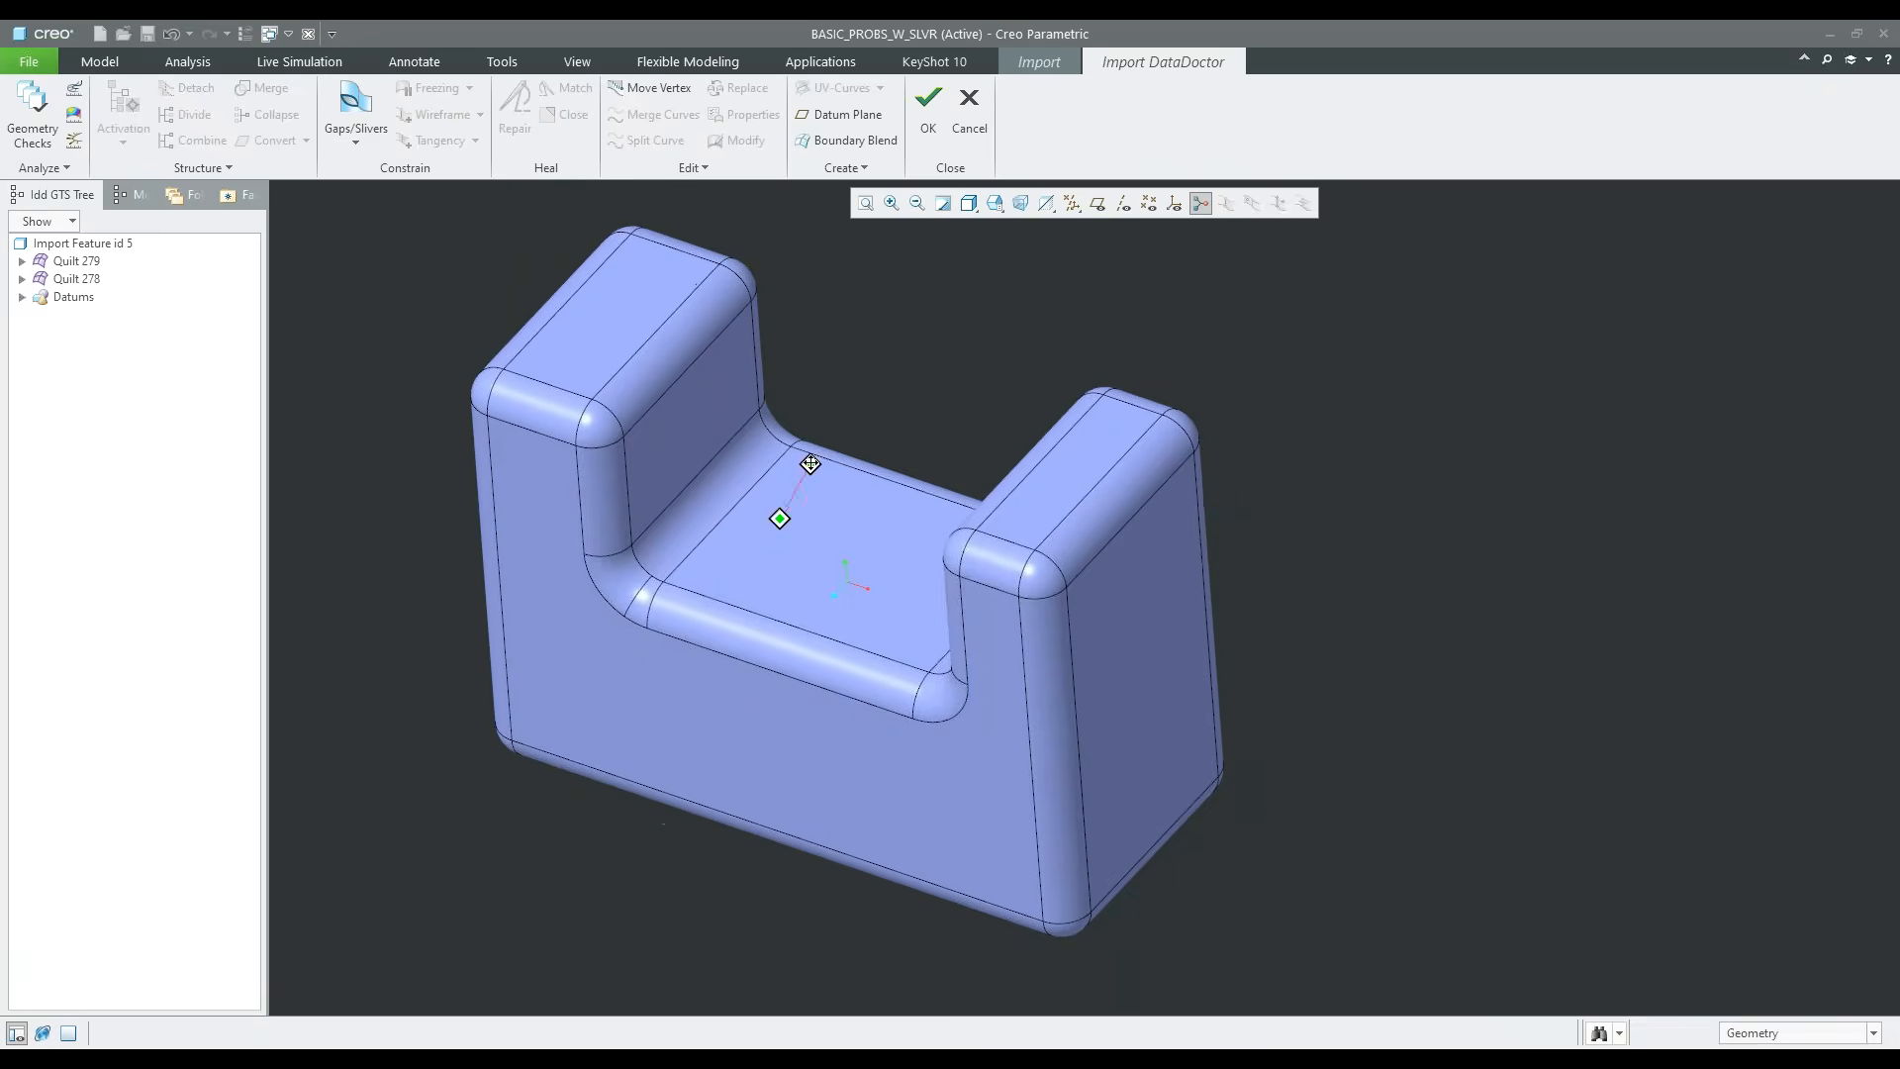
pyautogui.click(83, 263)
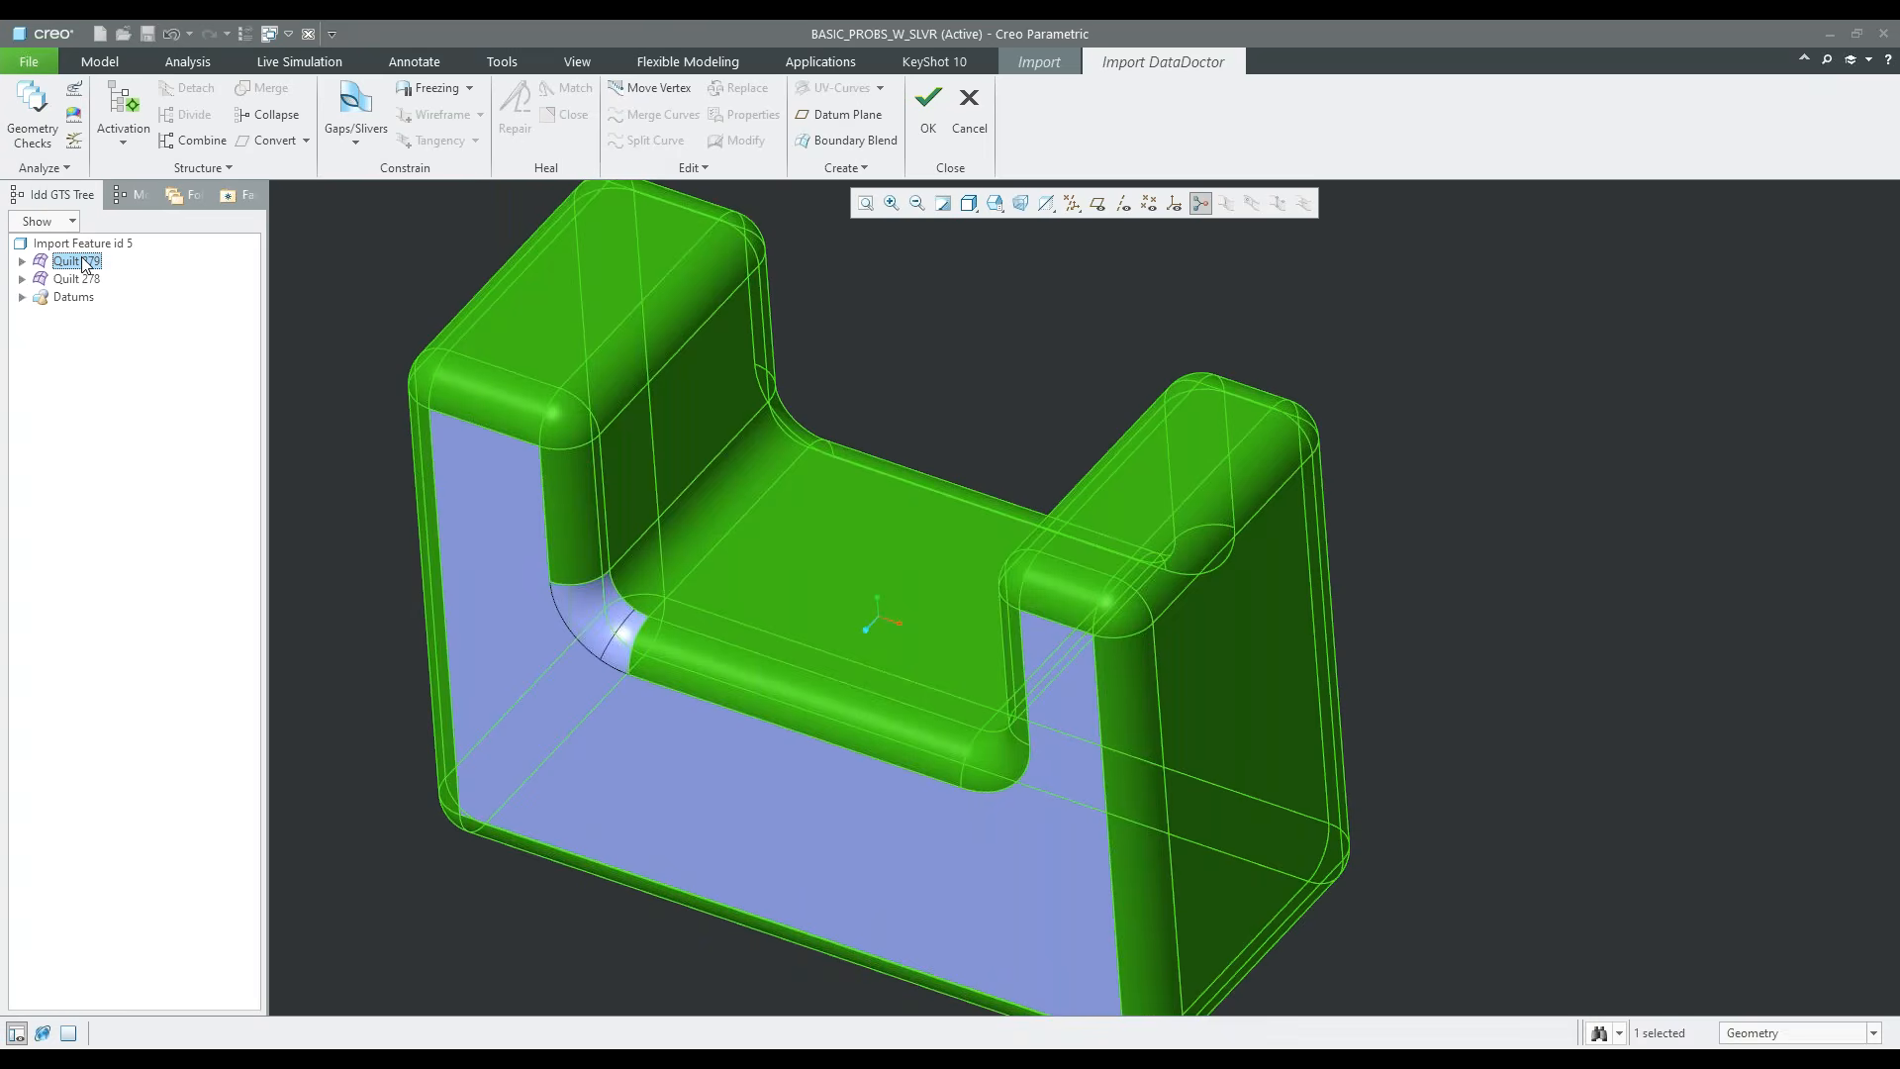
pyautogui.click(88, 280)
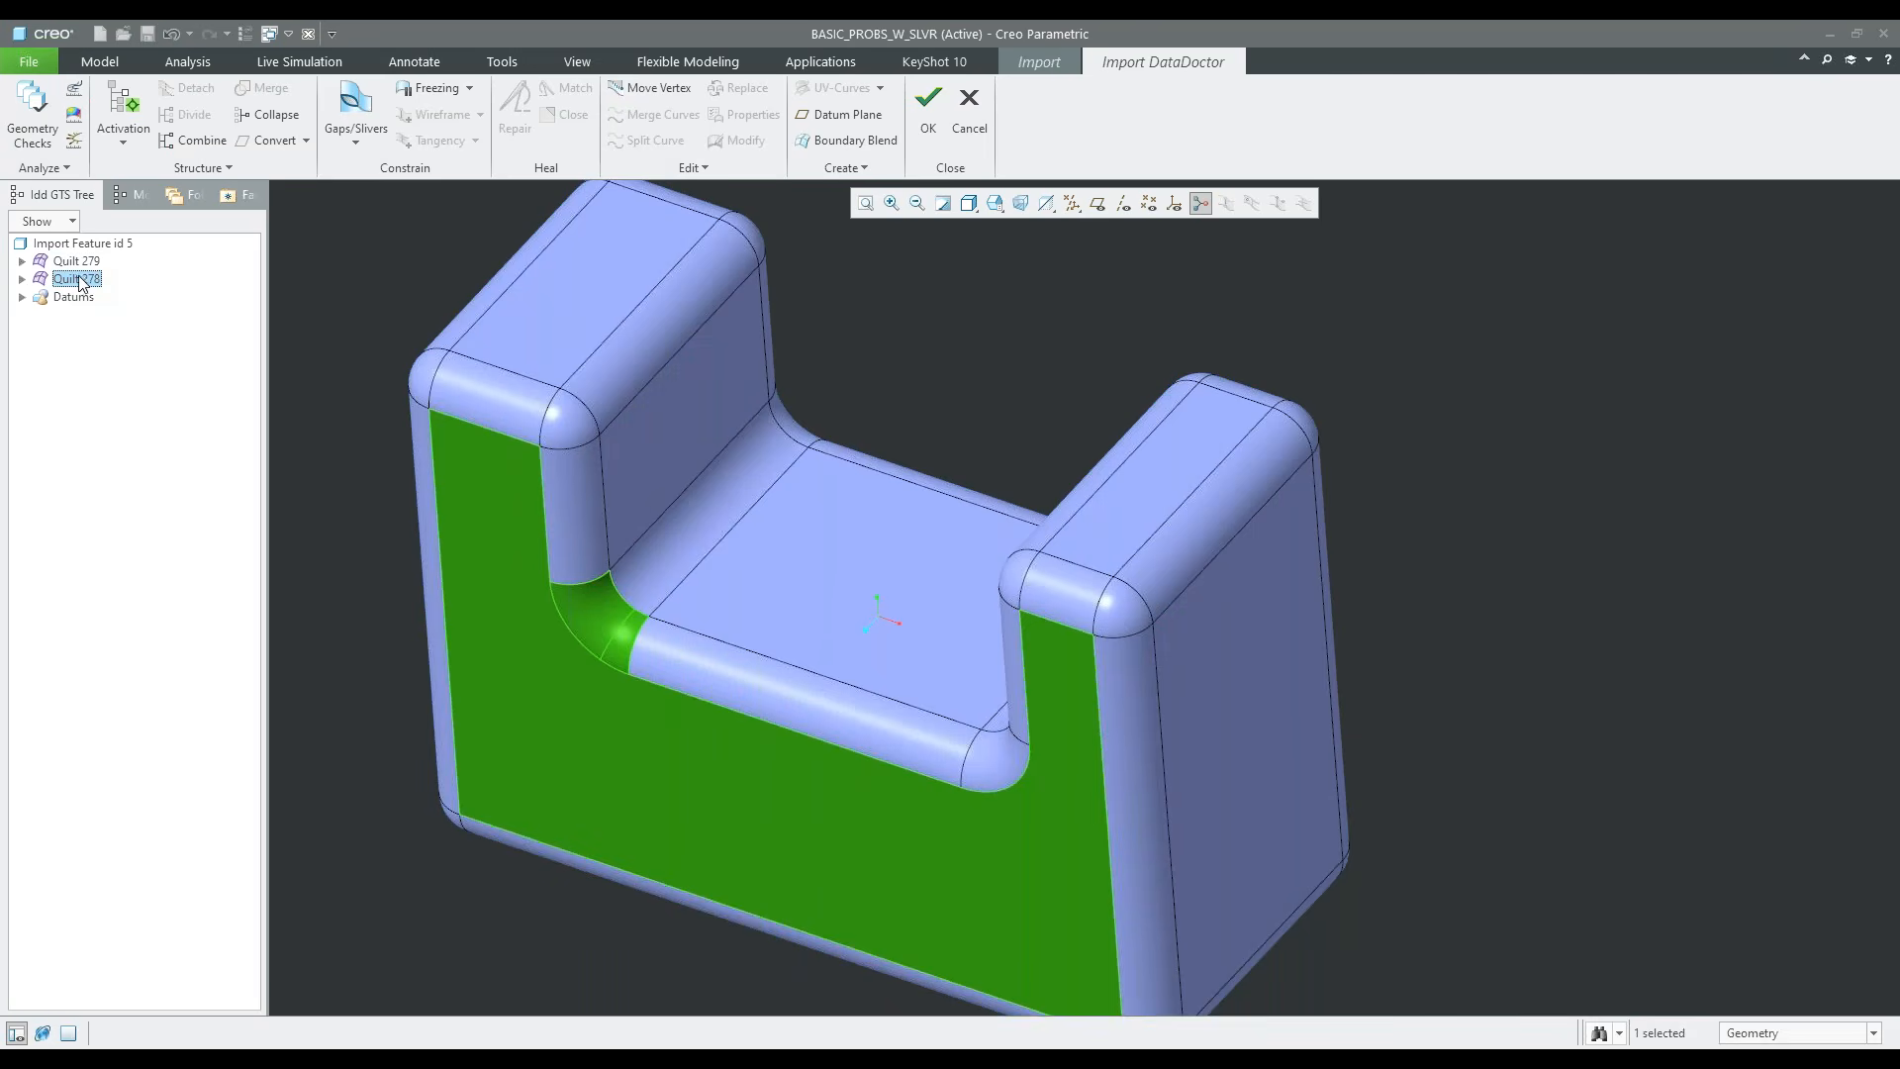
pyautogui.moveTo(81, 277); pyautogui.dragTo(83, 266)
pyautogui.click(21, 262)
pyautogui.click(294, 294)
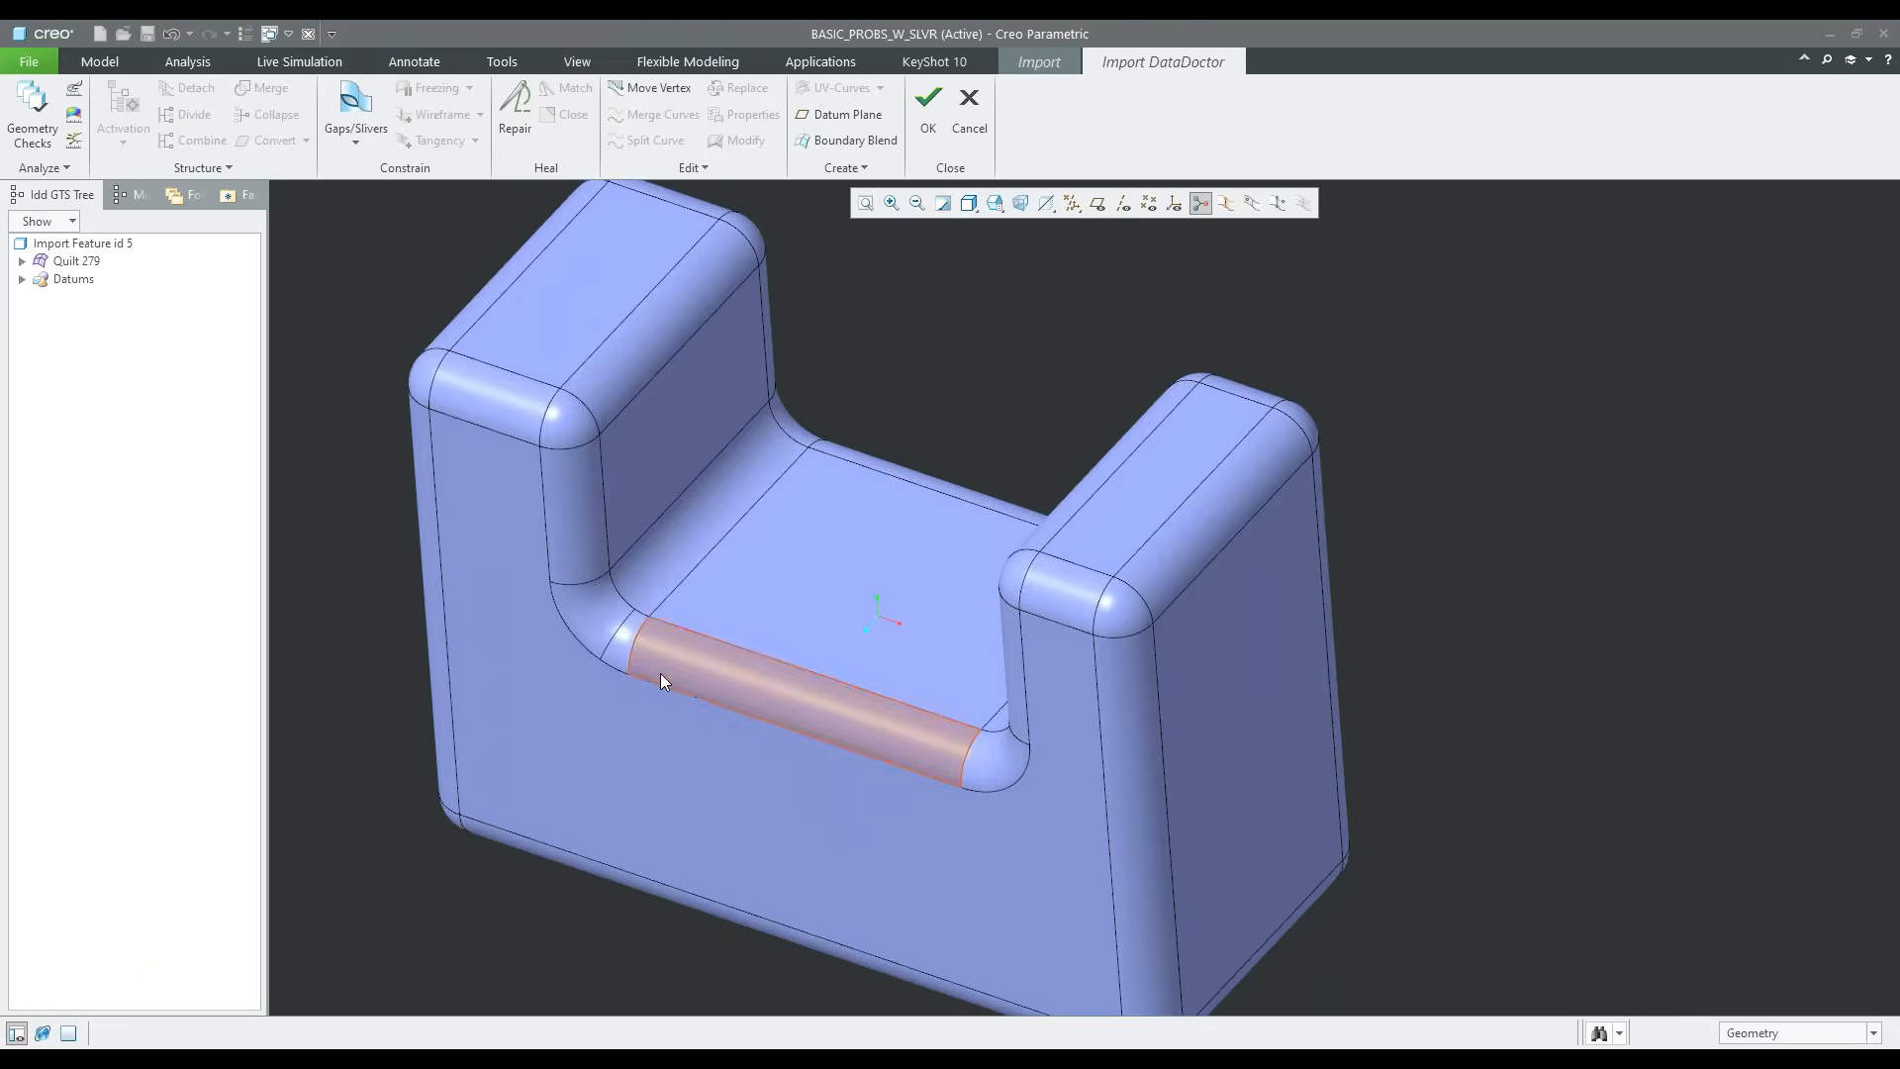
# Run the Geometry Checks and list the problem categories of Quilt 279 with their names readable
pyautogui.scroll(-4, 852, 699)
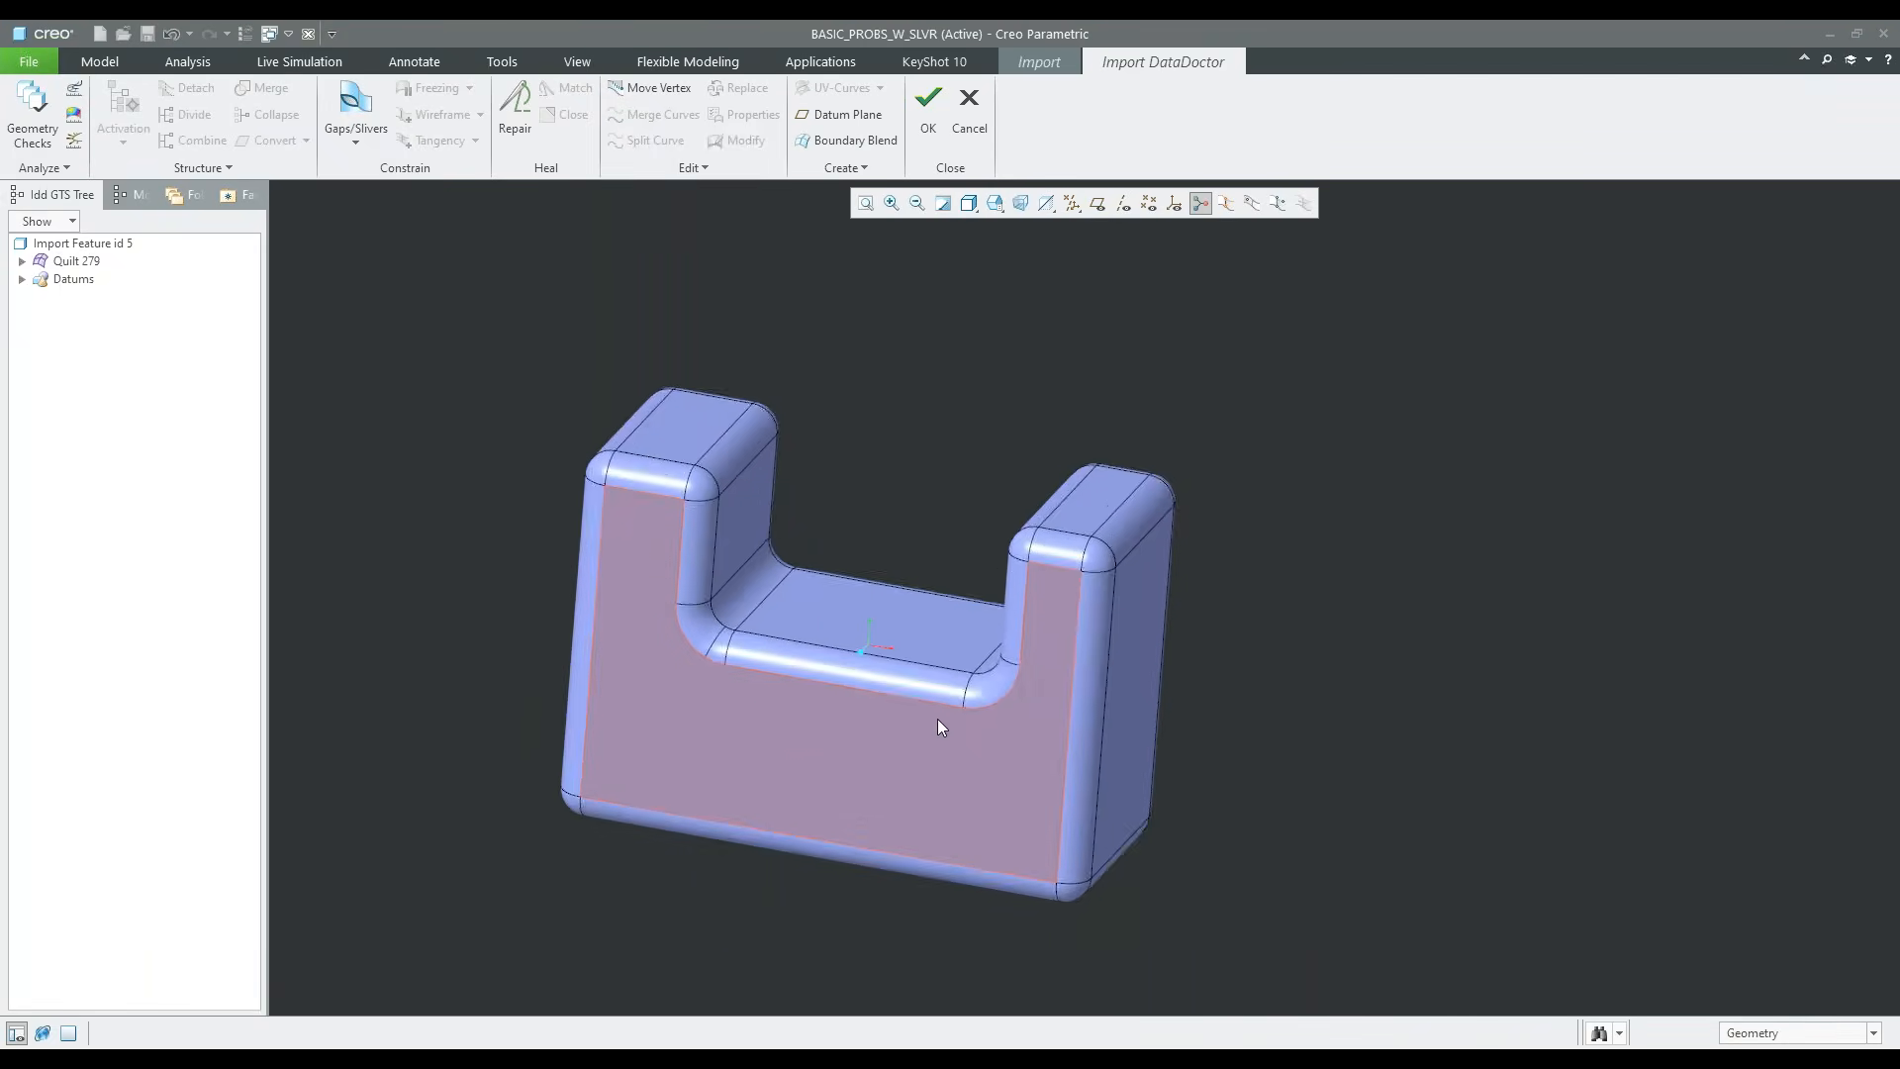
pyautogui.scroll(-2, 891, 727)
pyautogui.scroll(4, 1048, 746)
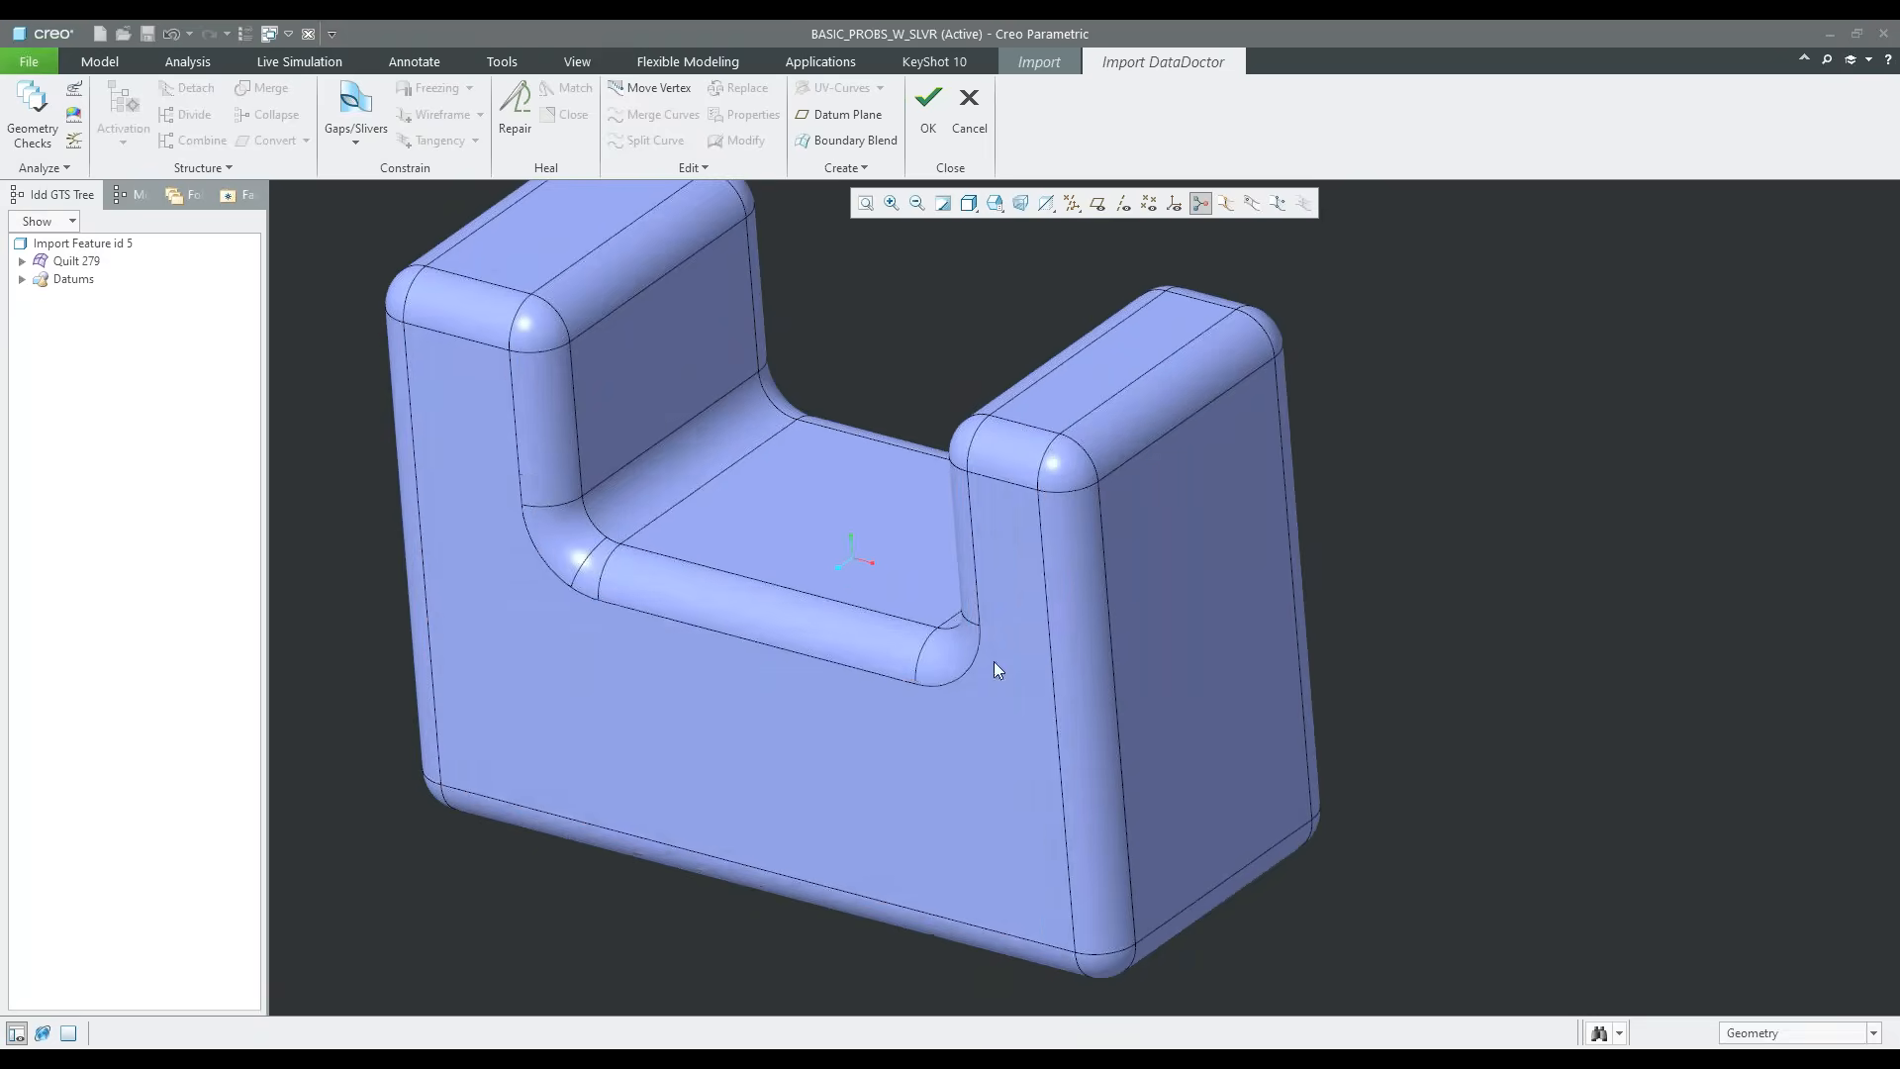
pyautogui.scroll(-1, 903, 760)
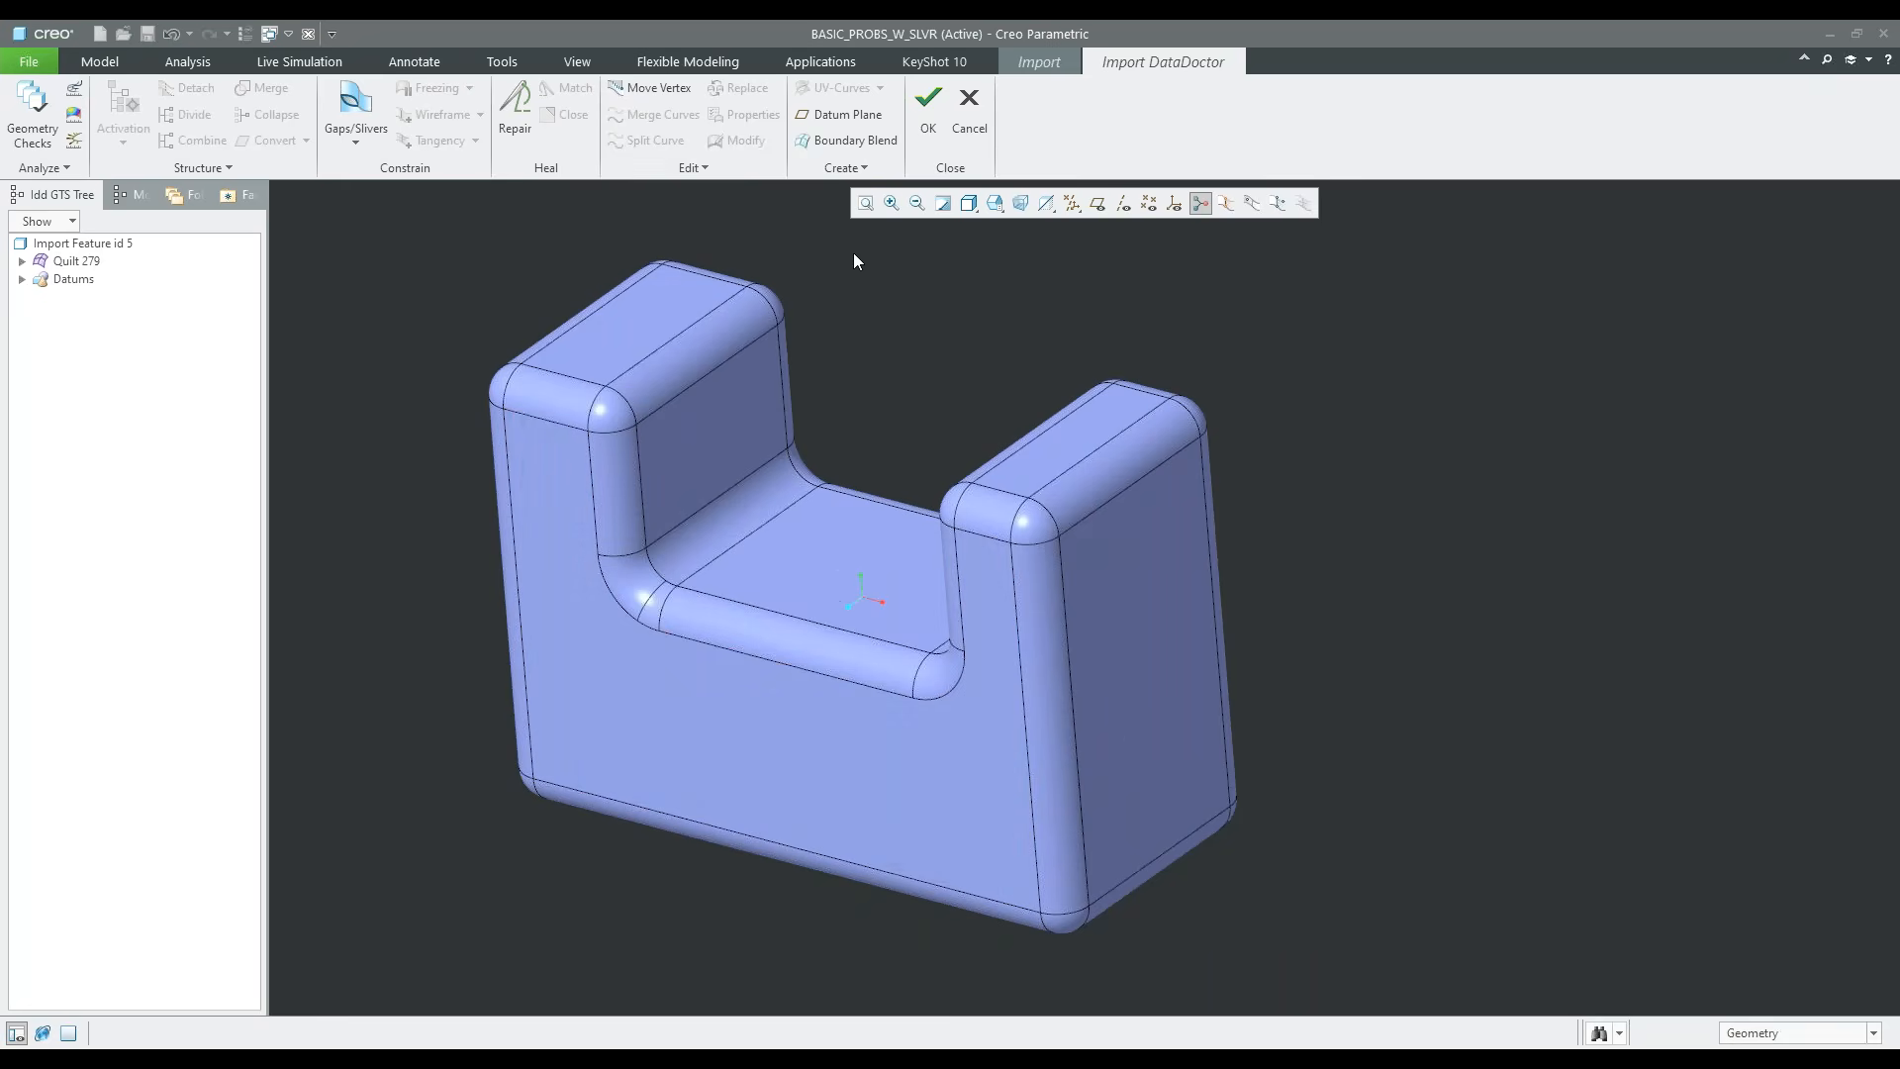
pyautogui.click(29, 111)
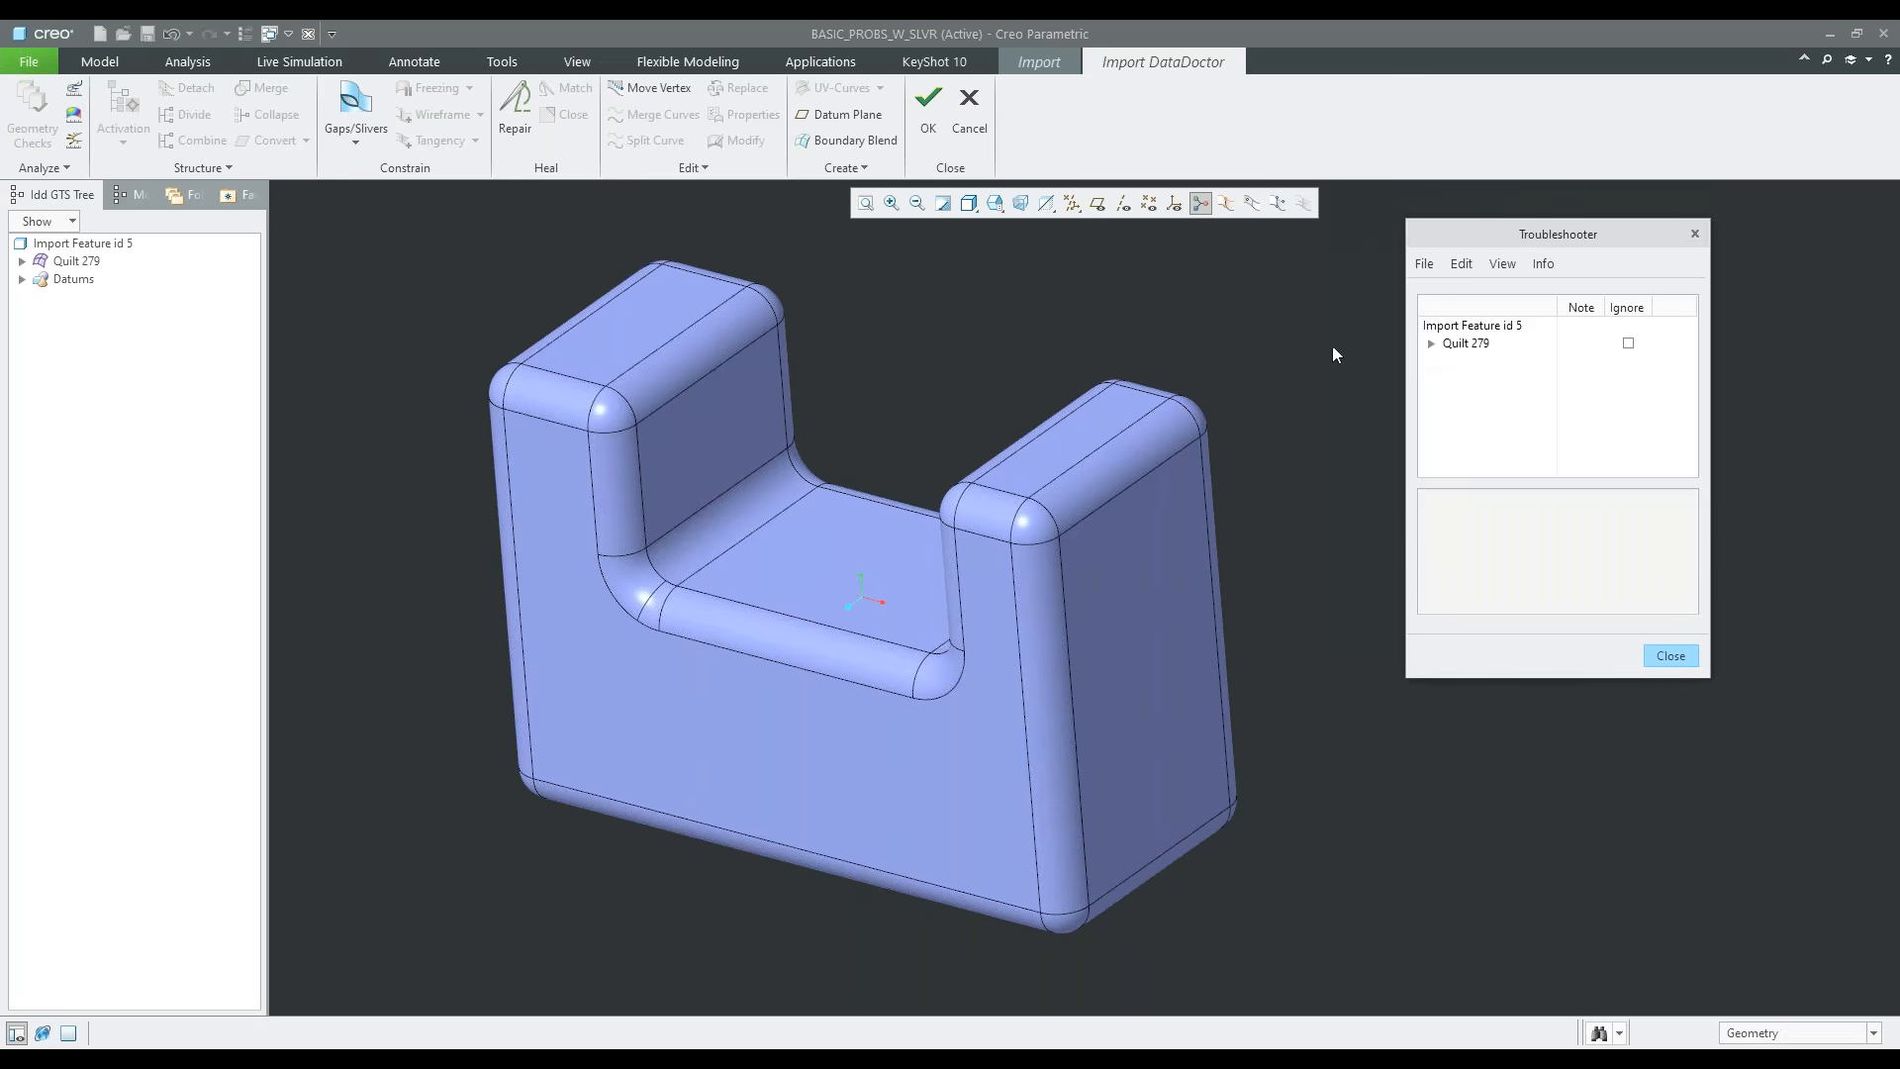
pyautogui.click(1431, 346)
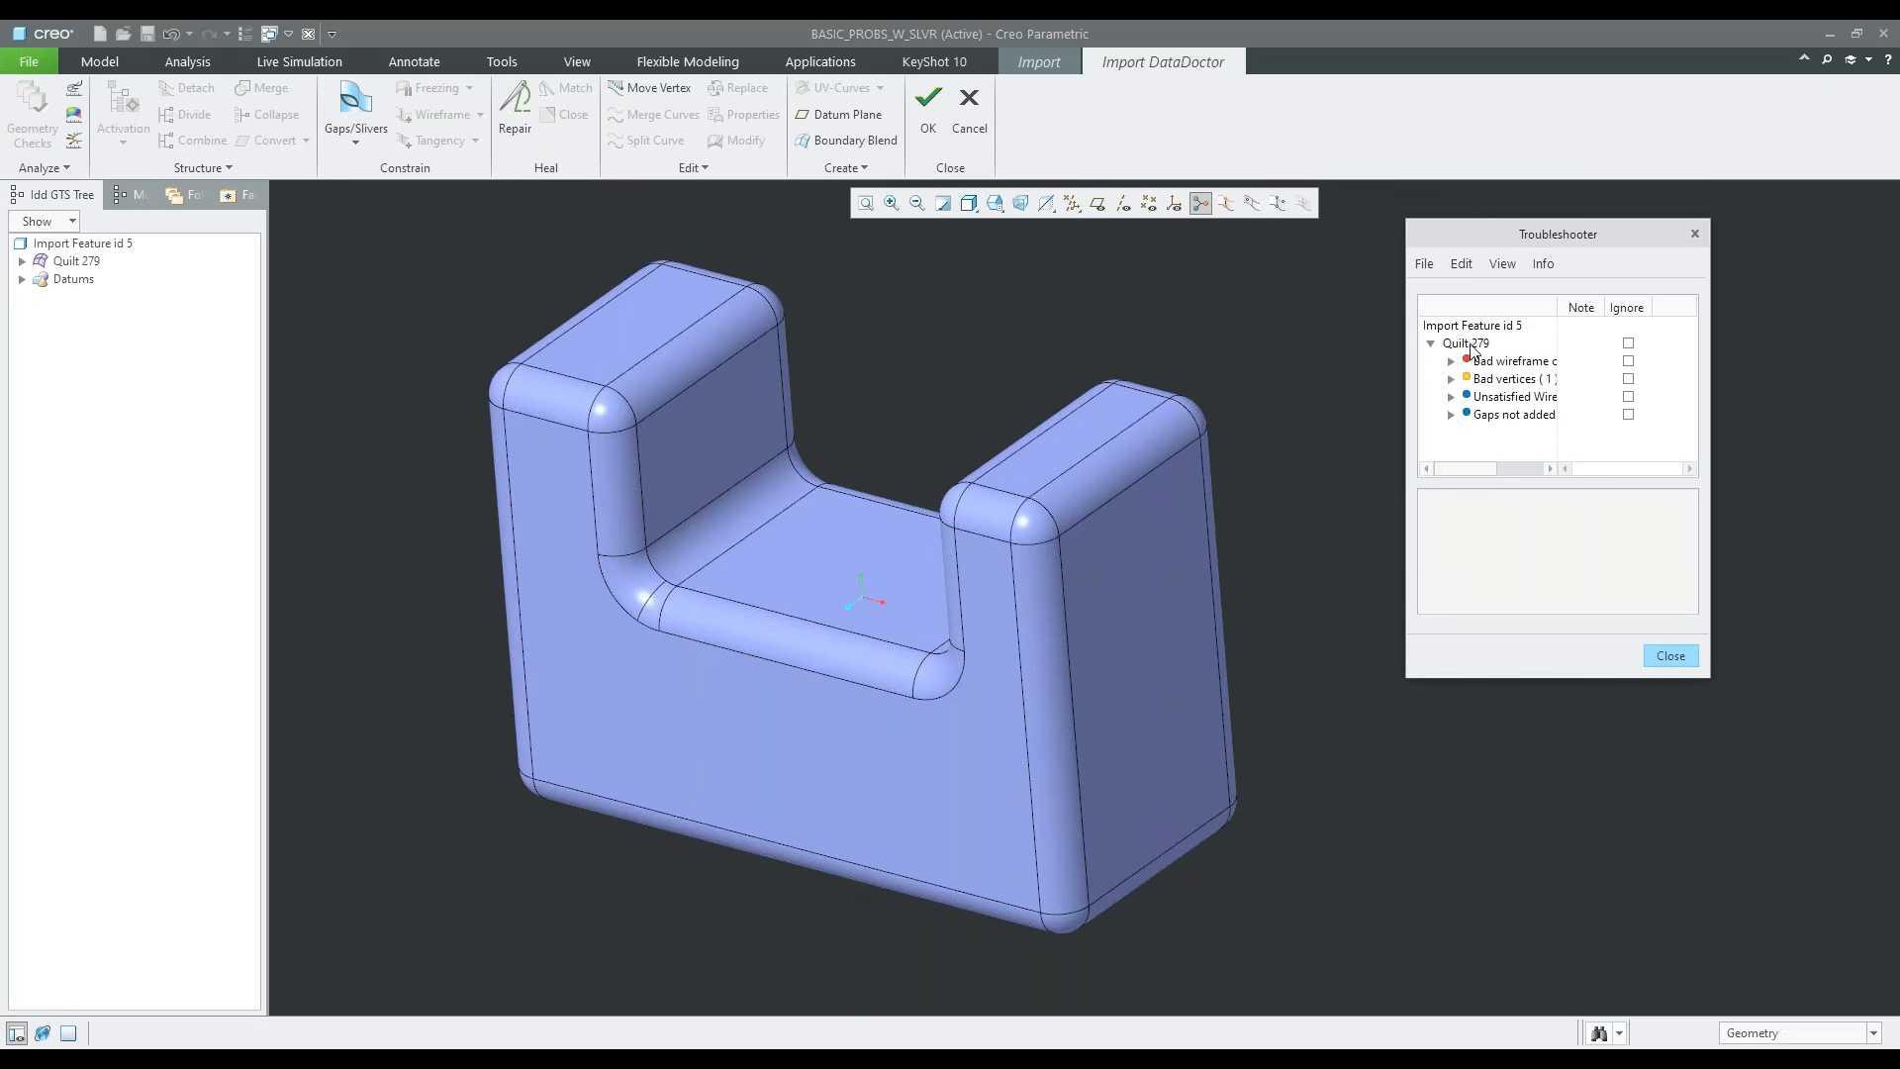
pyautogui.click(1432, 344)
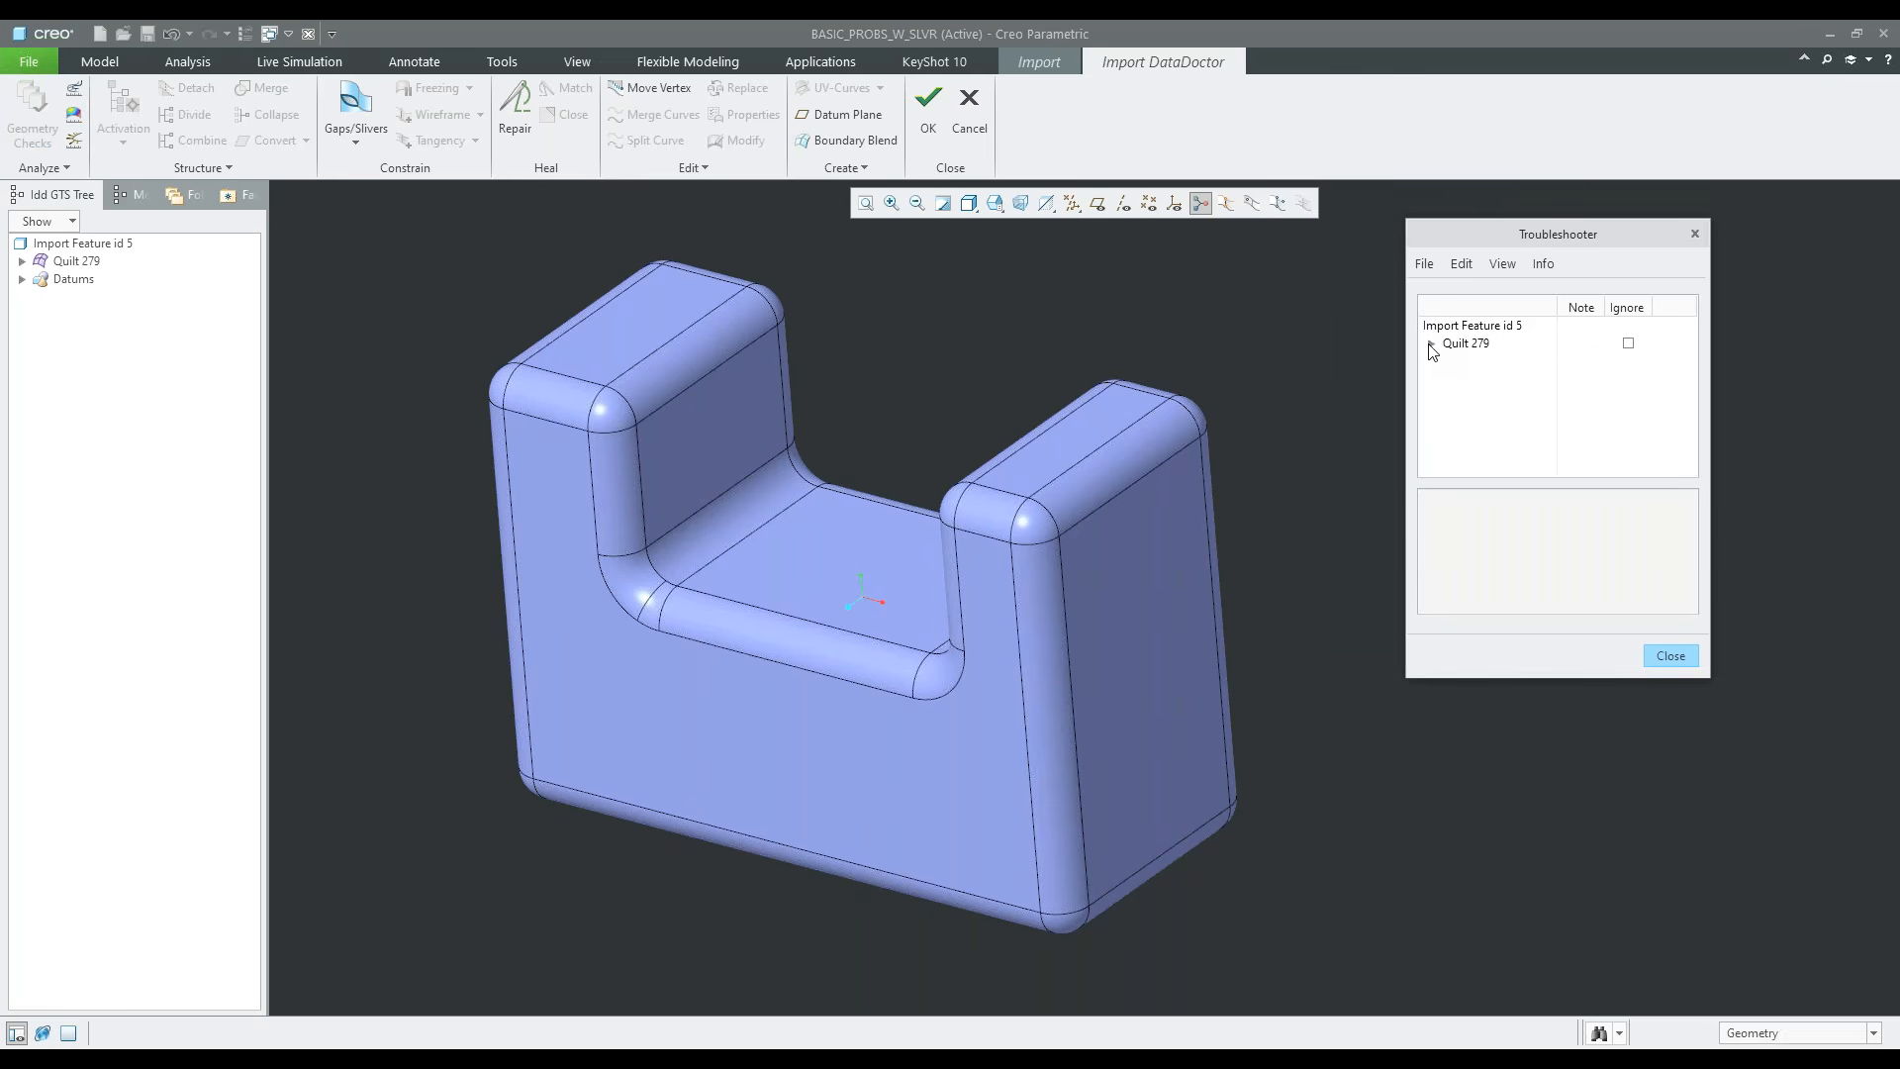
pyautogui.click(1433, 344)
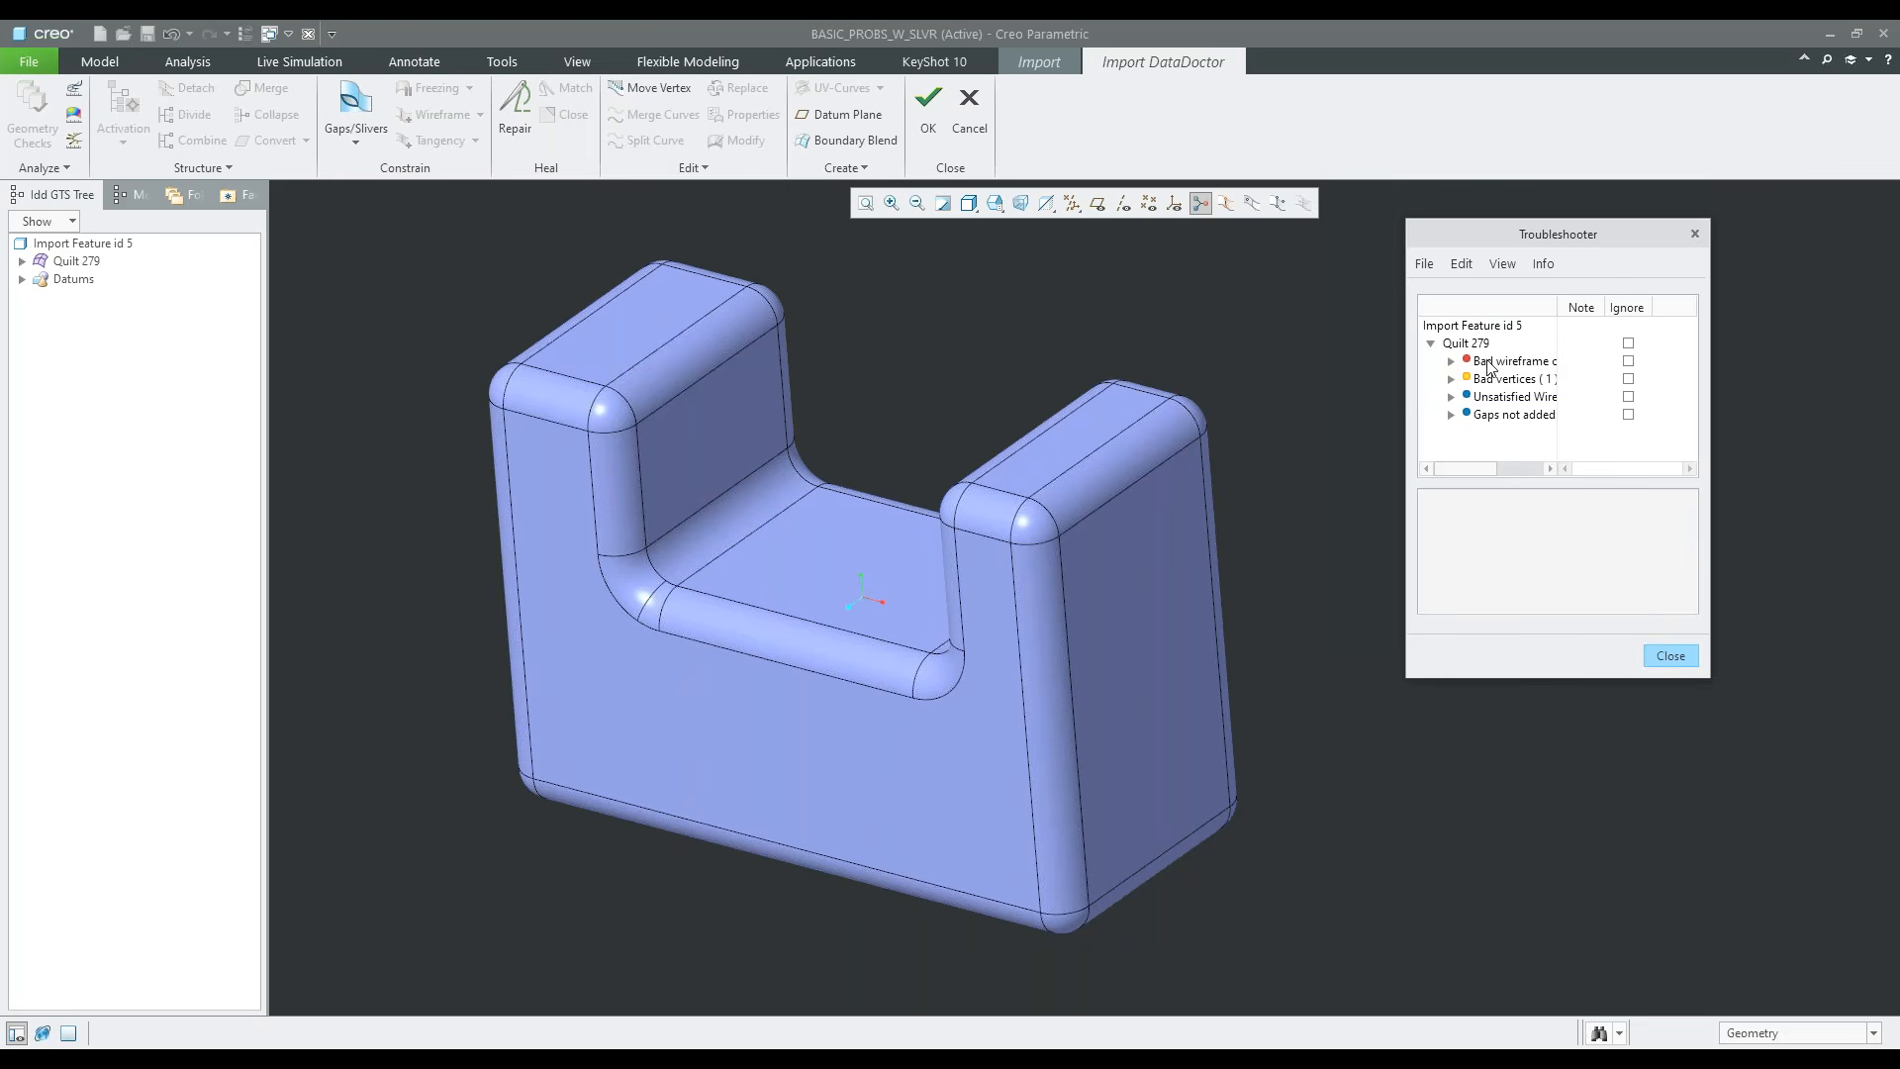
pyautogui.moveTo(1557, 308); pyautogui.dragTo(1627, 312)
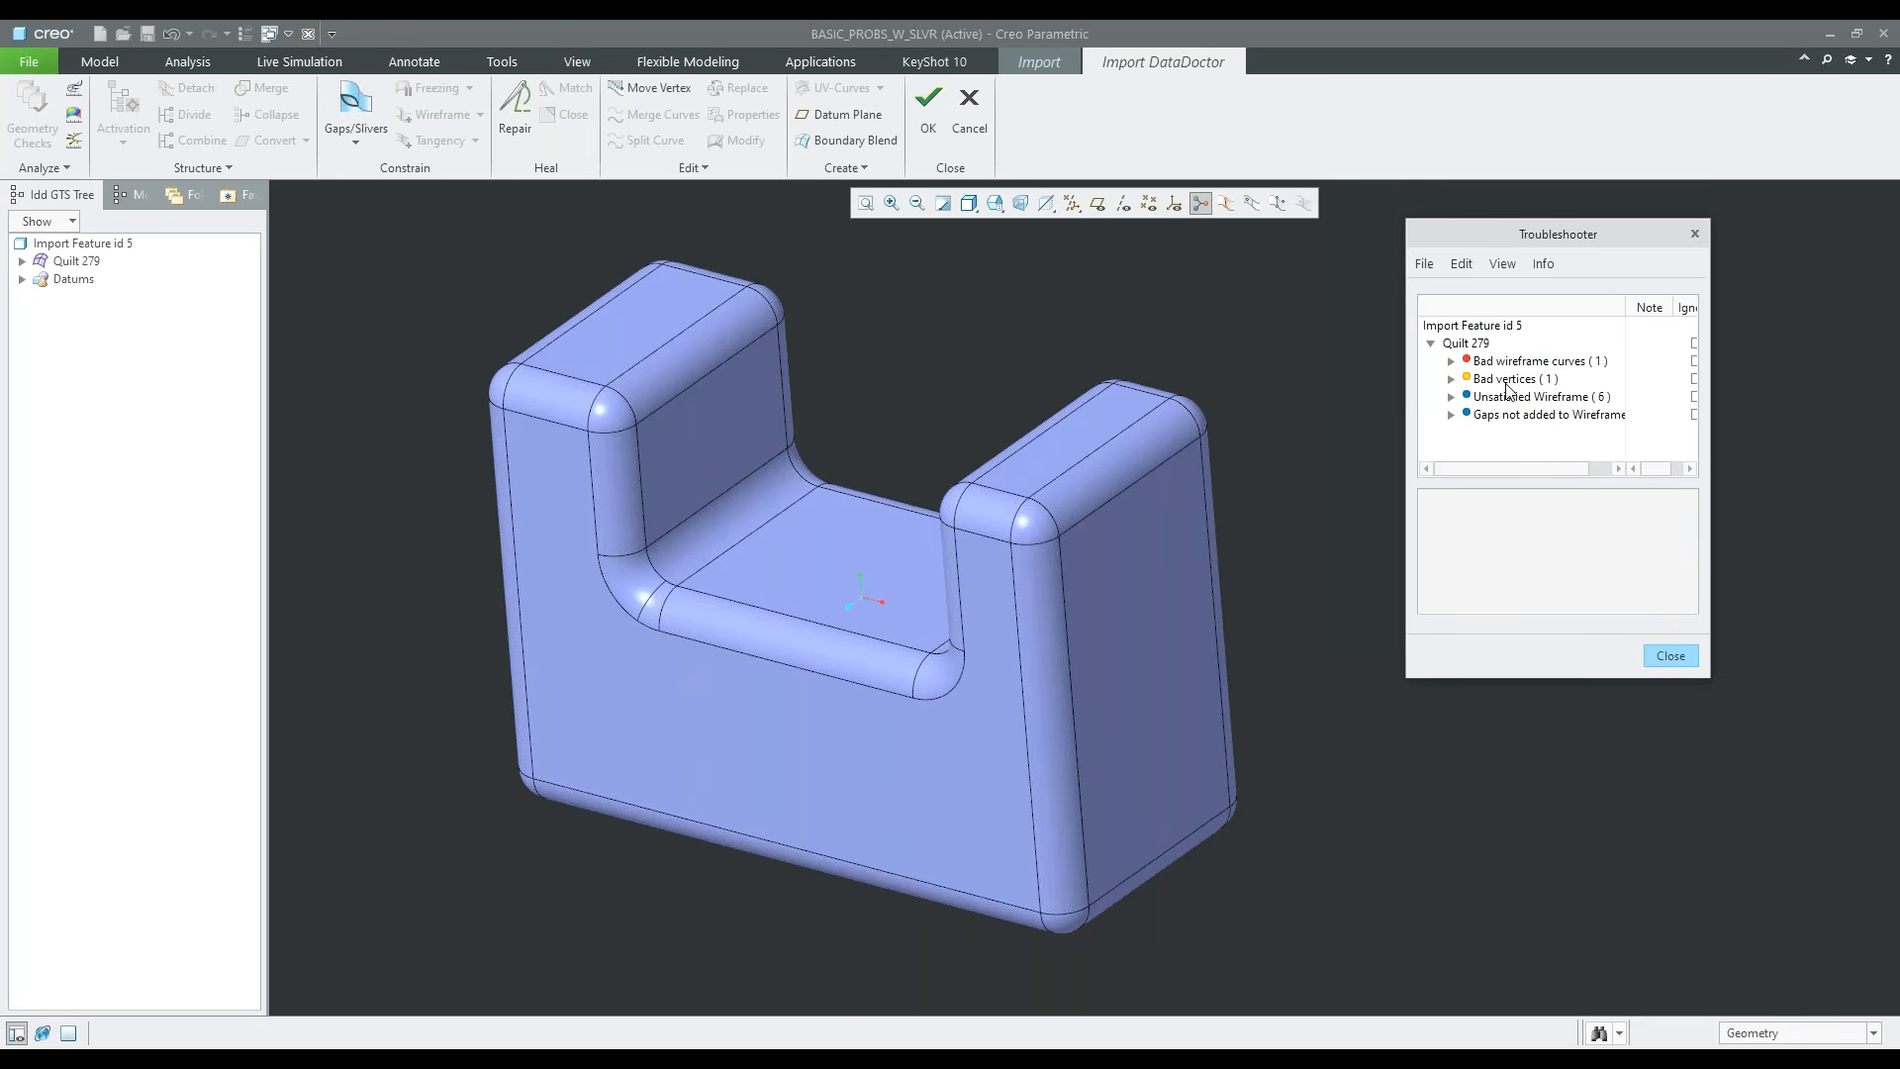
# Examine the locations of the bad wireframe curves, bad vertices and unsatisfied wireframe of Quilt 279 on the model
pyautogui.click(1563, 364)
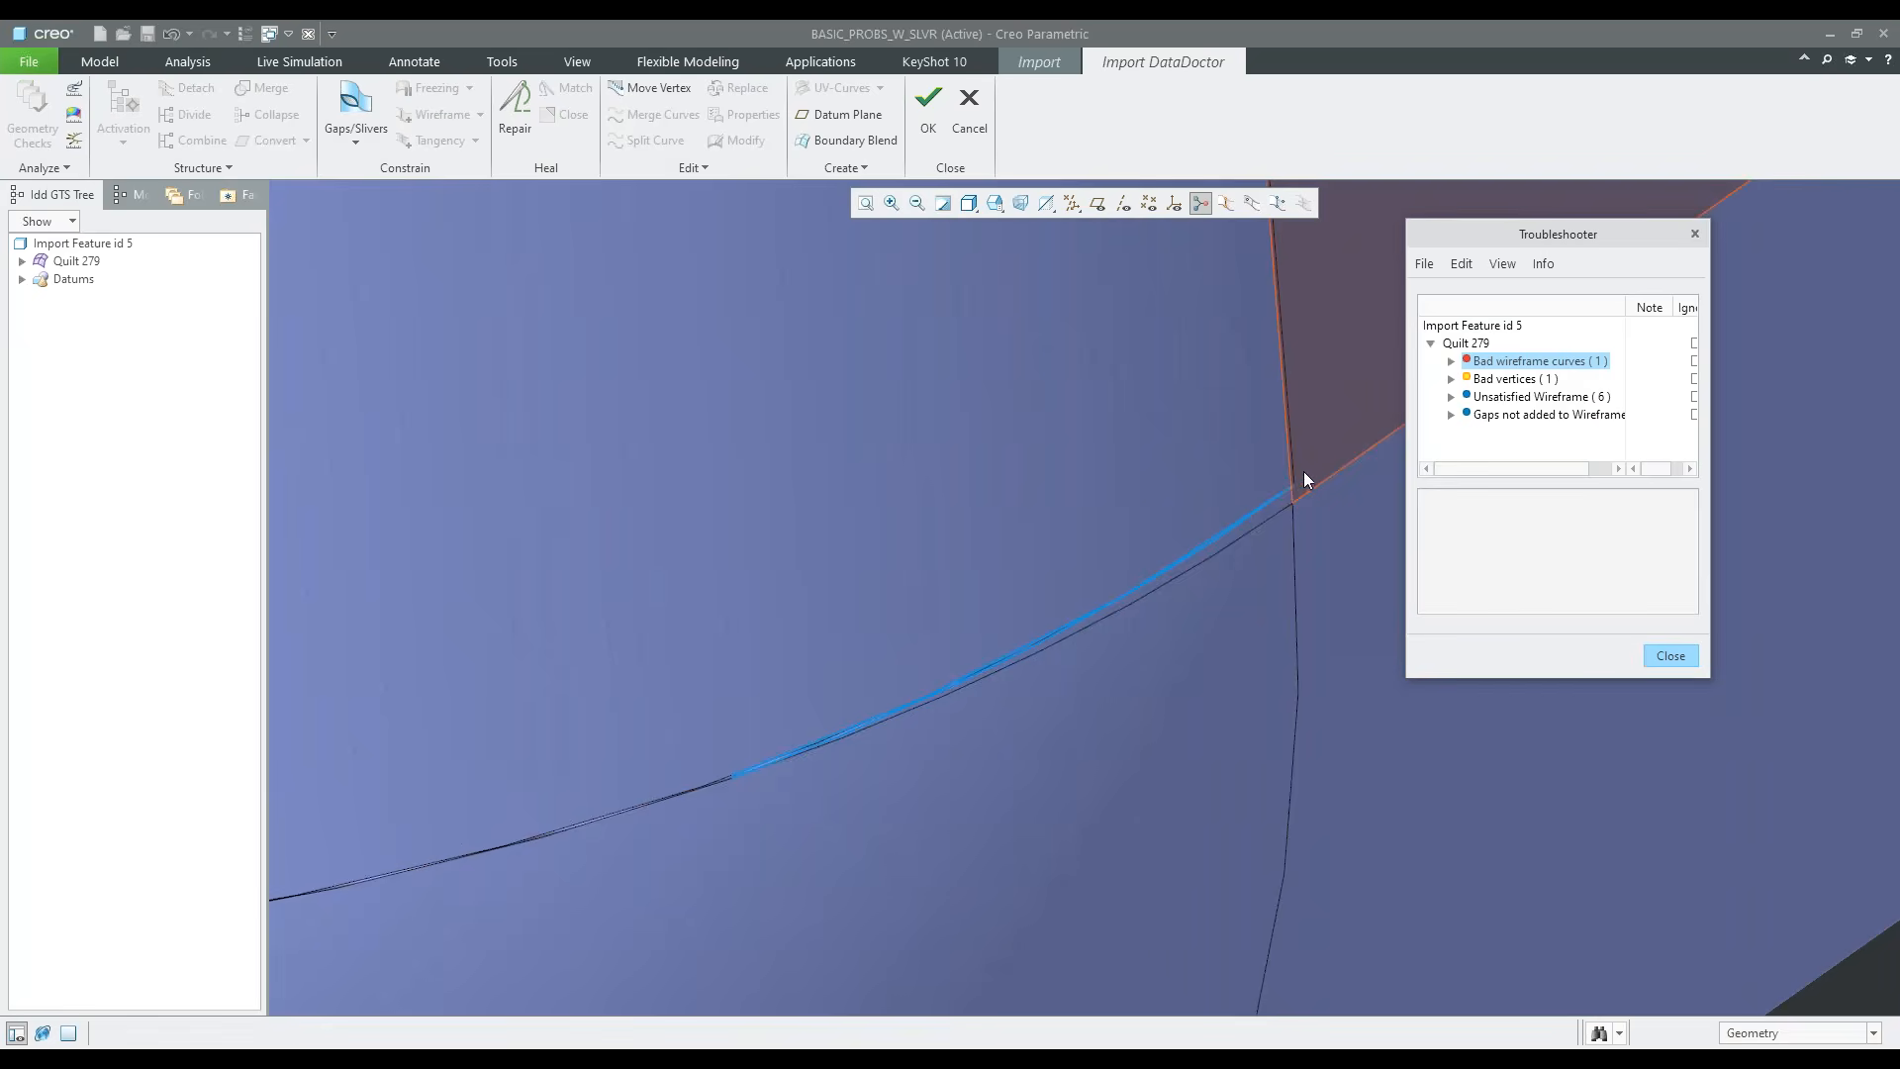
pyautogui.click(1526, 379)
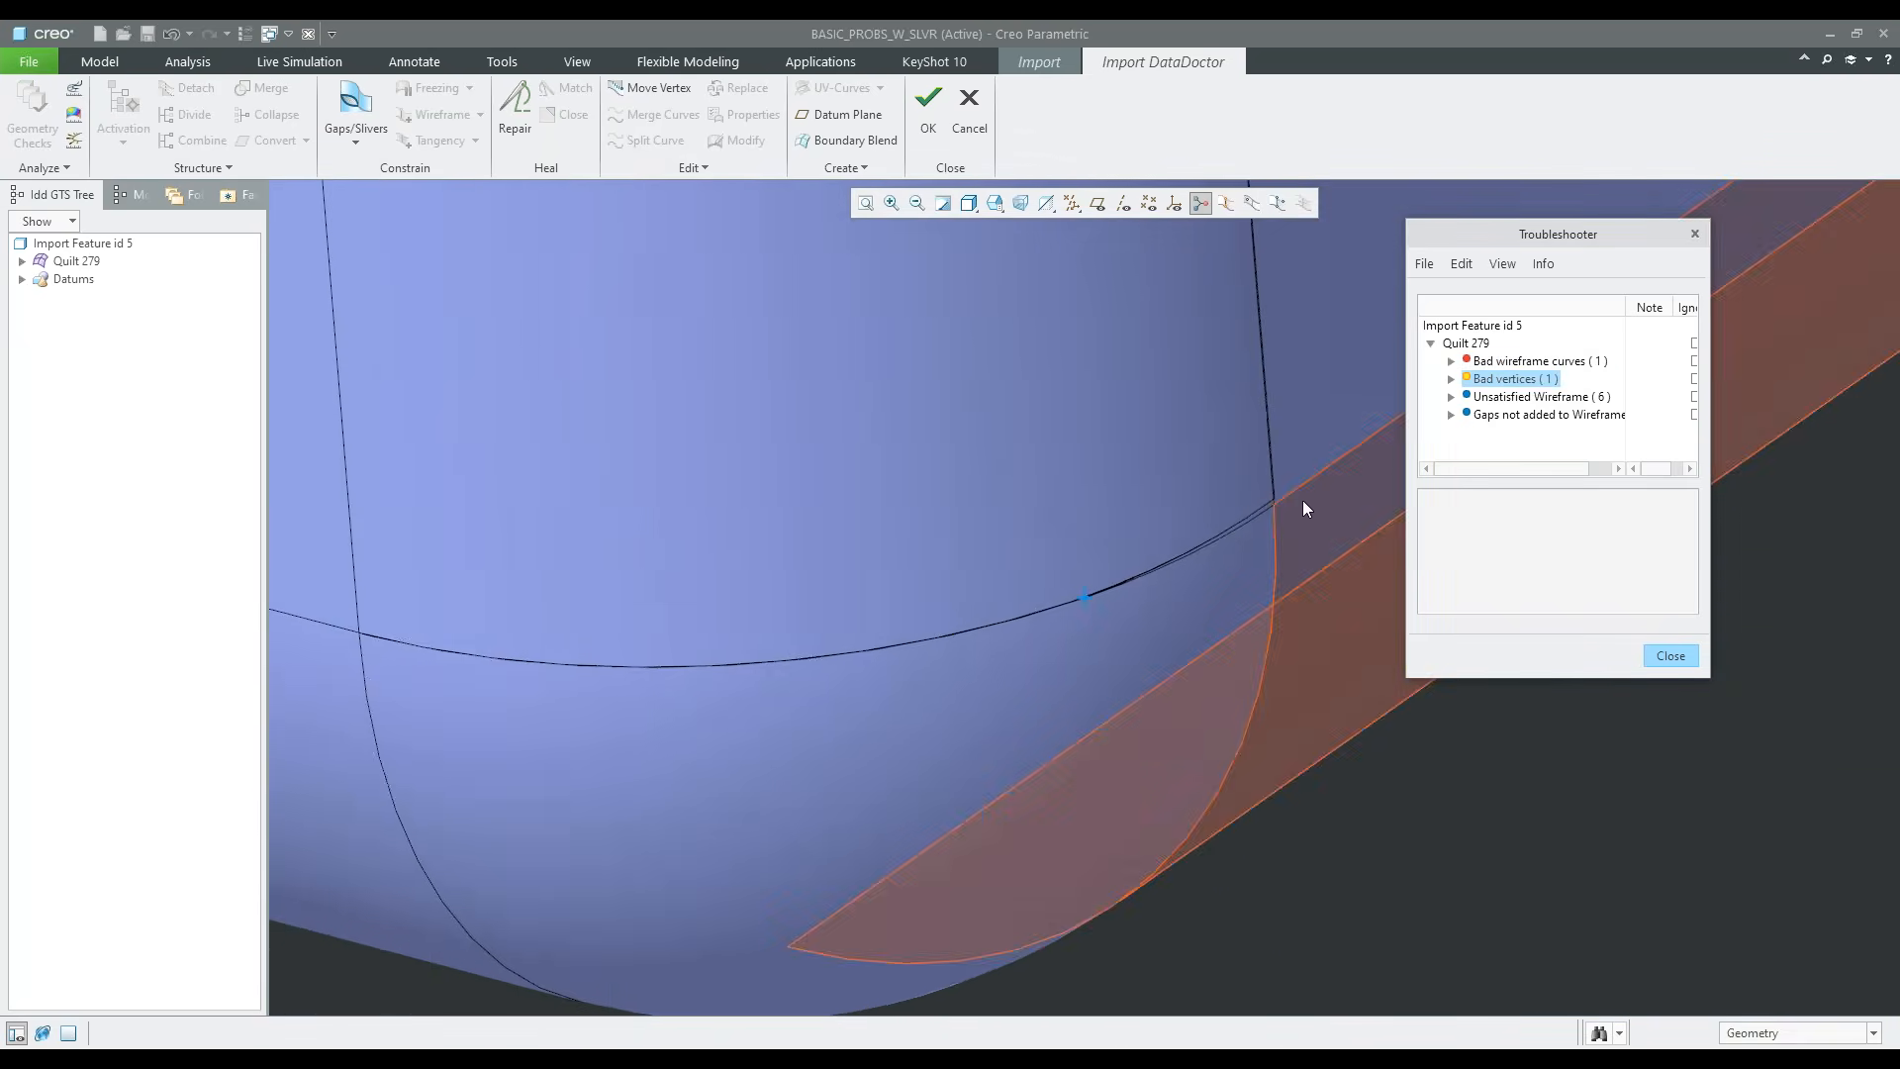
pyautogui.click(1529, 397)
pyautogui.scroll(3, 1190, 911)
pyautogui.scroll(-9, 1168, 912)
pyautogui.scroll(6, 1079, 798)
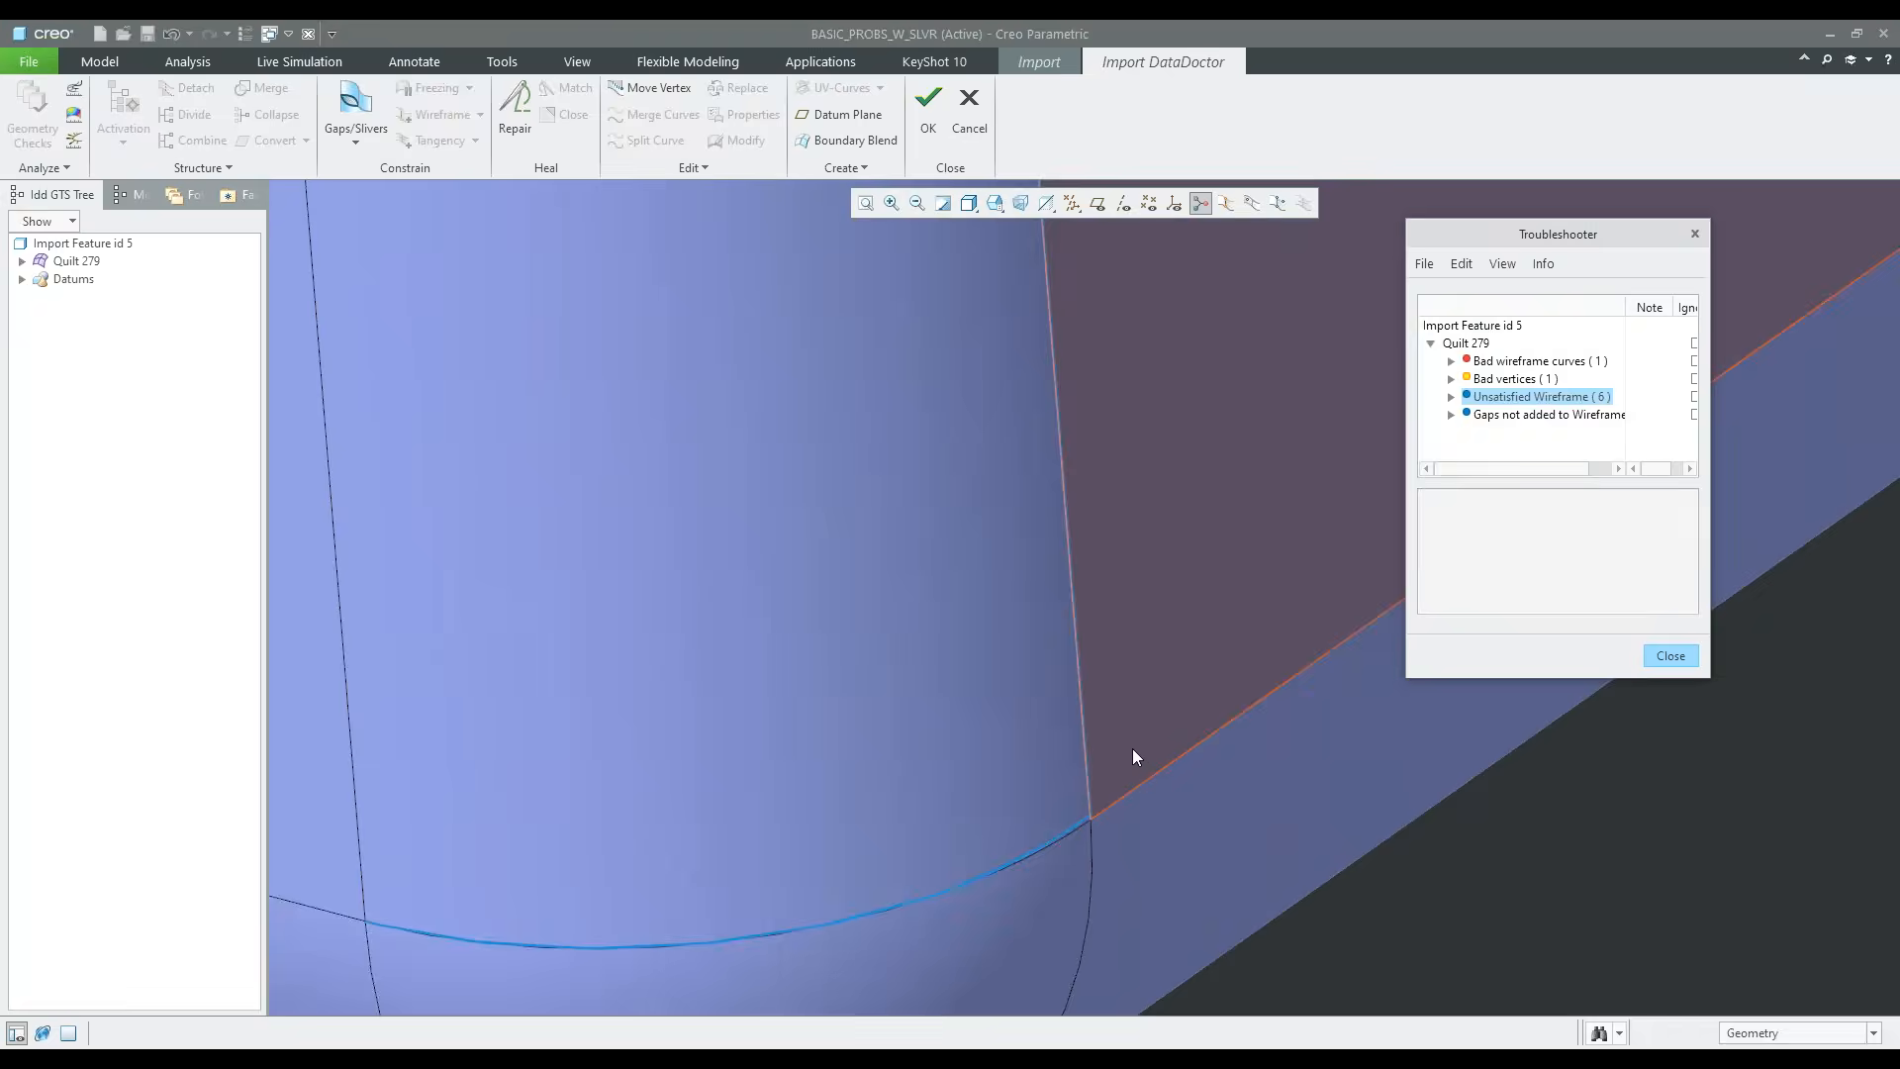
# Review the diagnostics enabled in the IDD troubleshooter settings, leave them as they are, and close the Troubleshooter
pyautogui.scroll(5, 1118, 816)
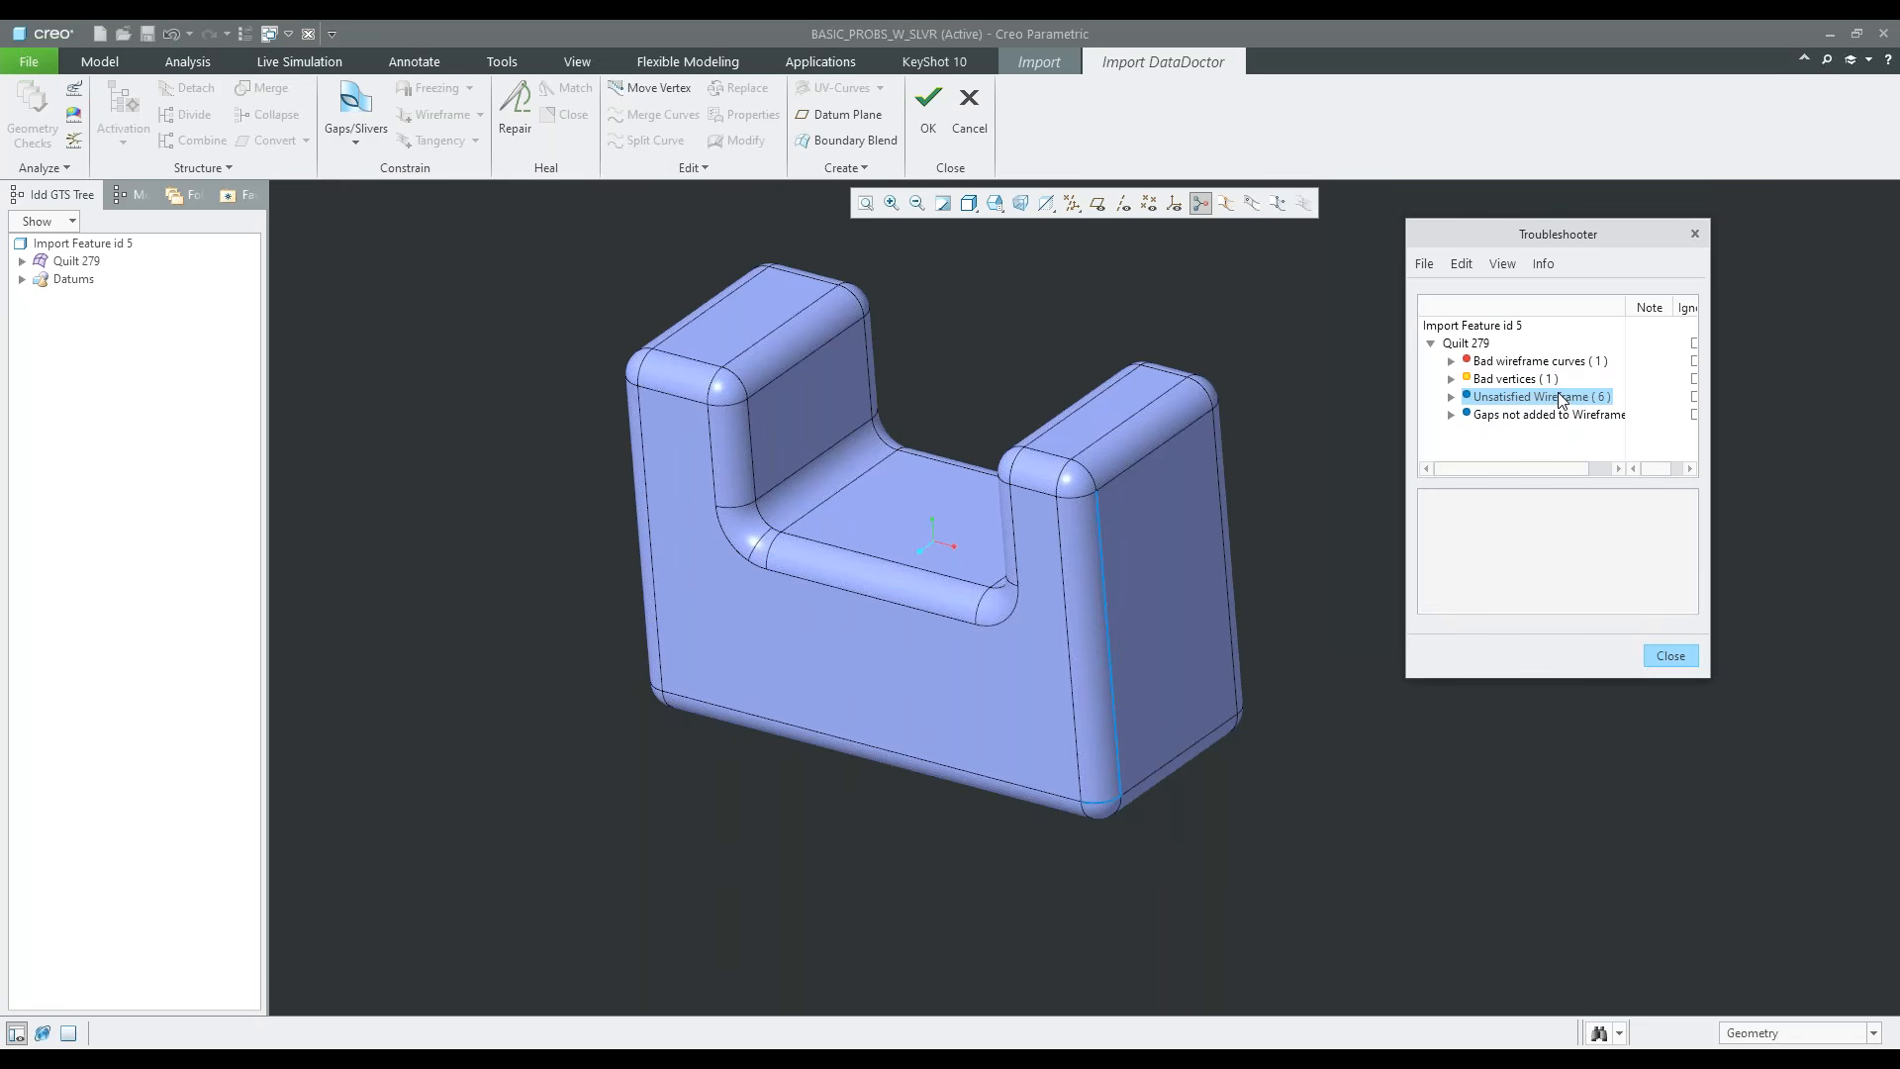
pyautogui.click(1465, 264)
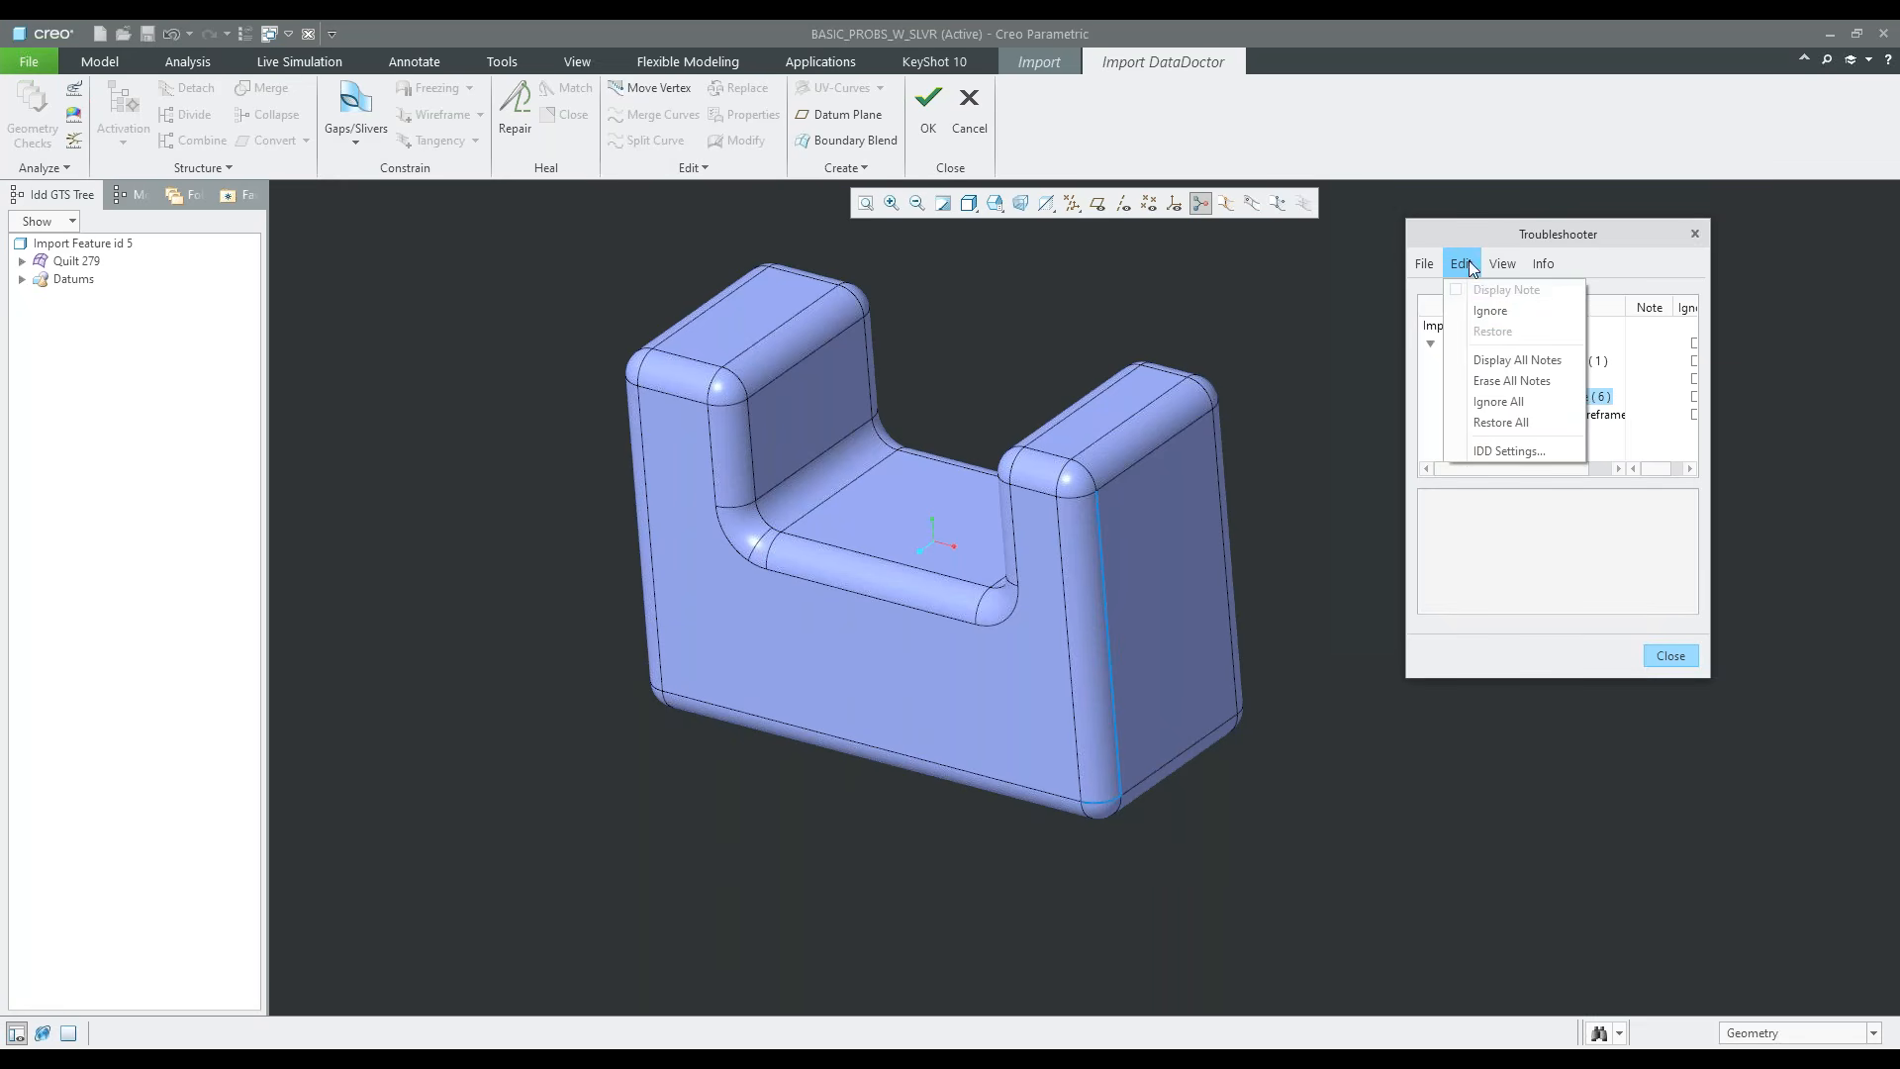
pyautogui.click(1512, 451)
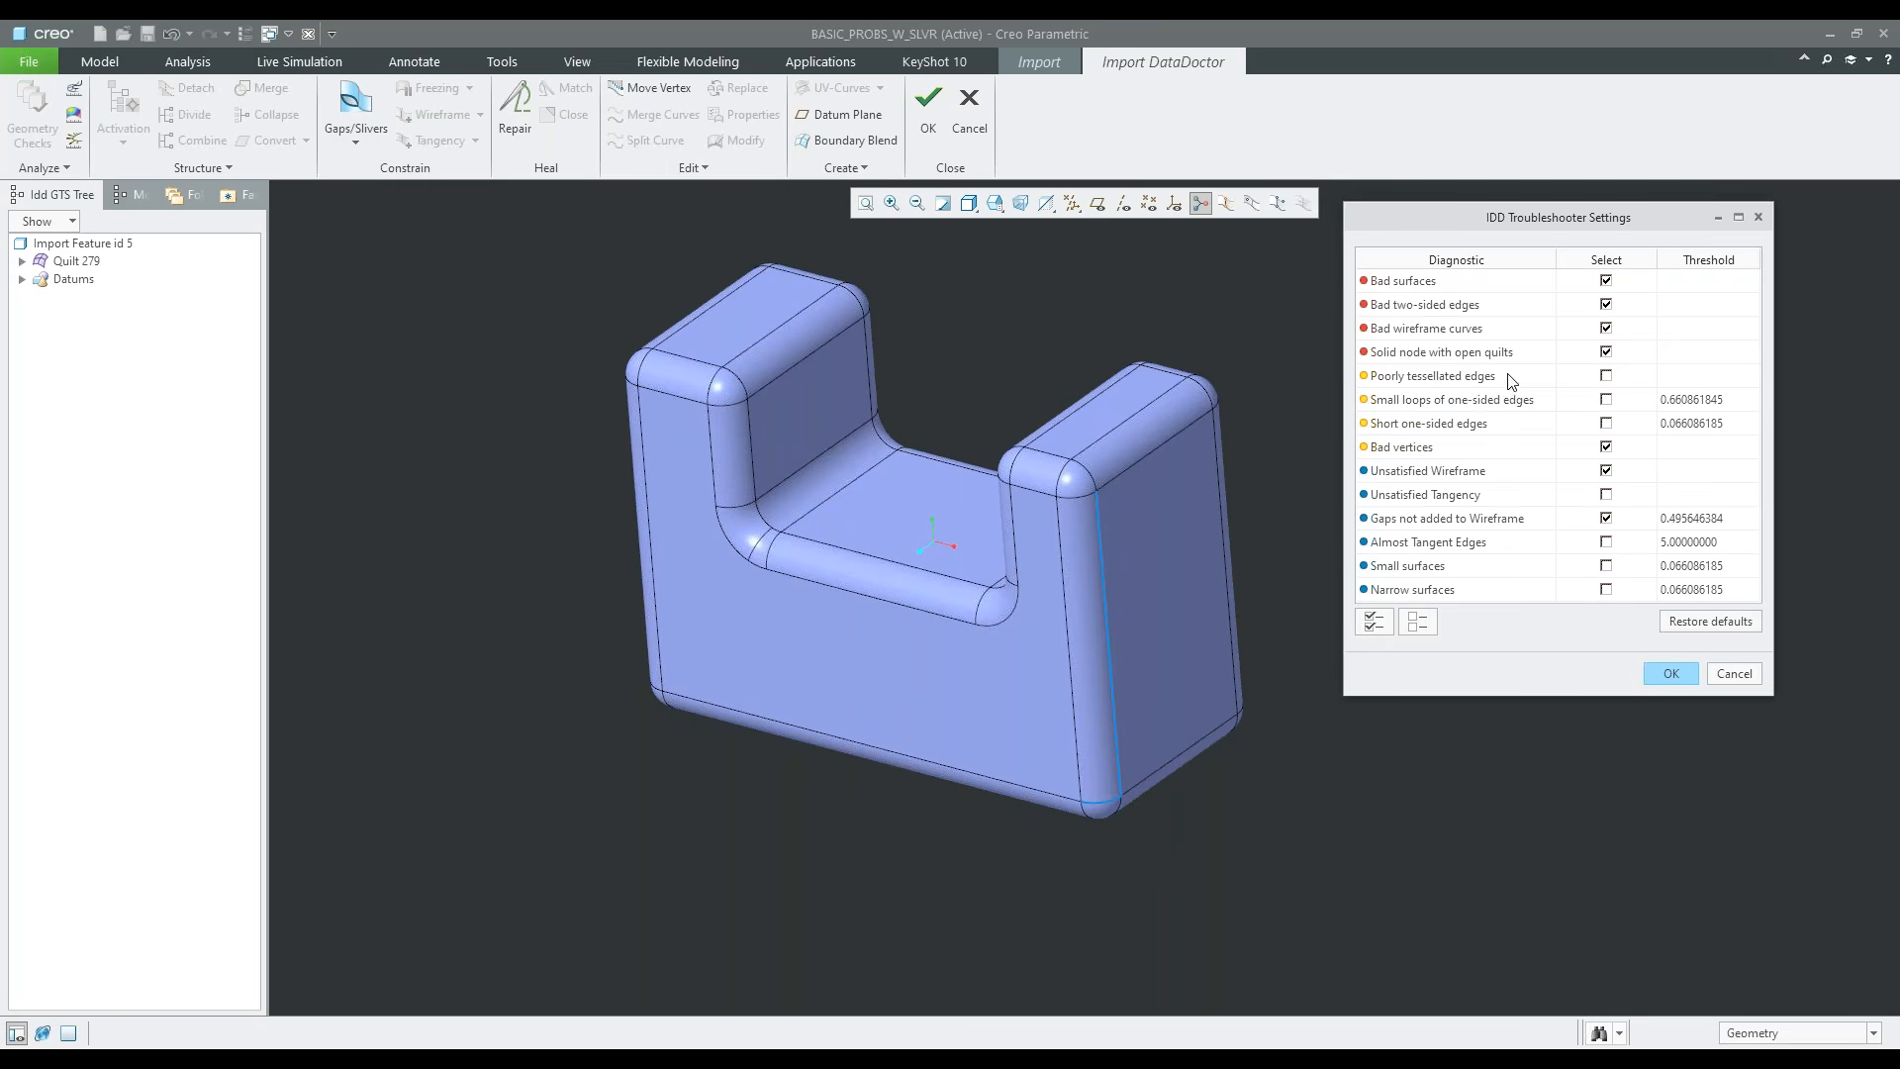
pyautogui.click(1584, 378)
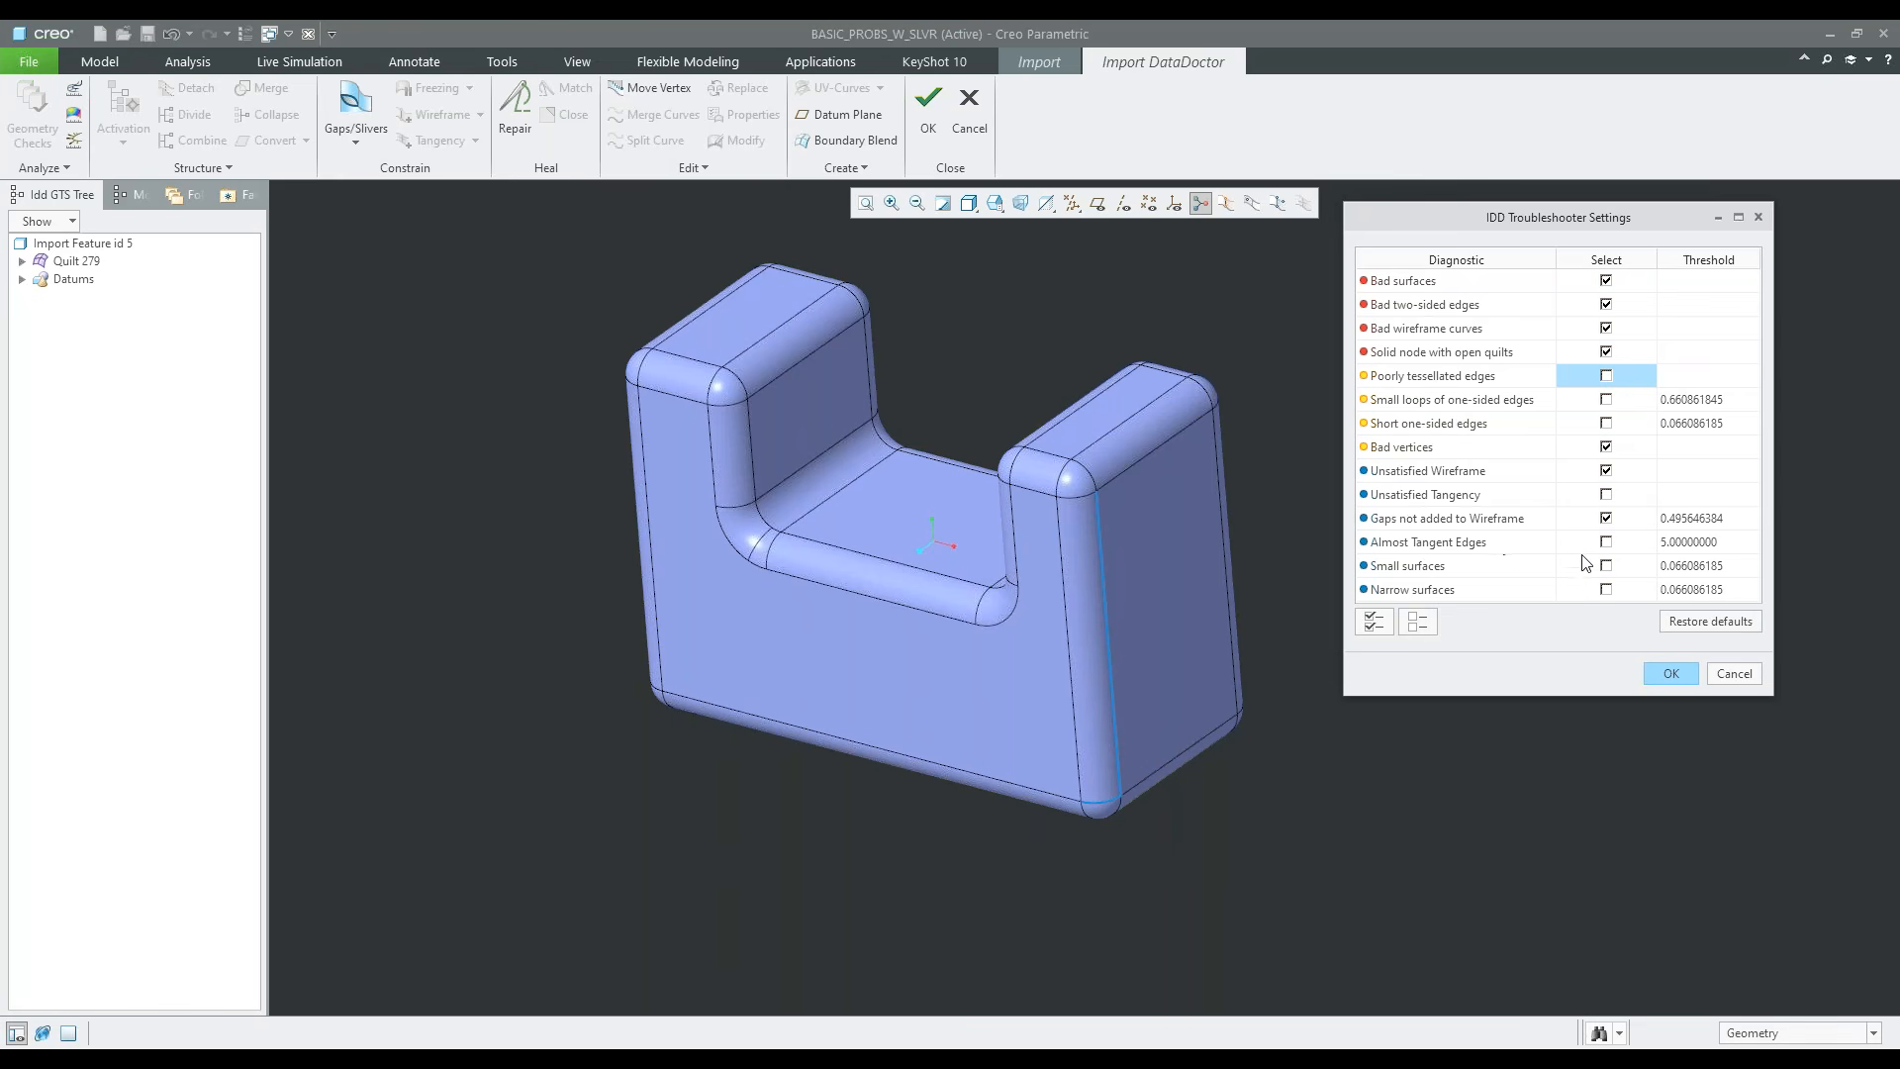
pyautogui.click(1673, 671)
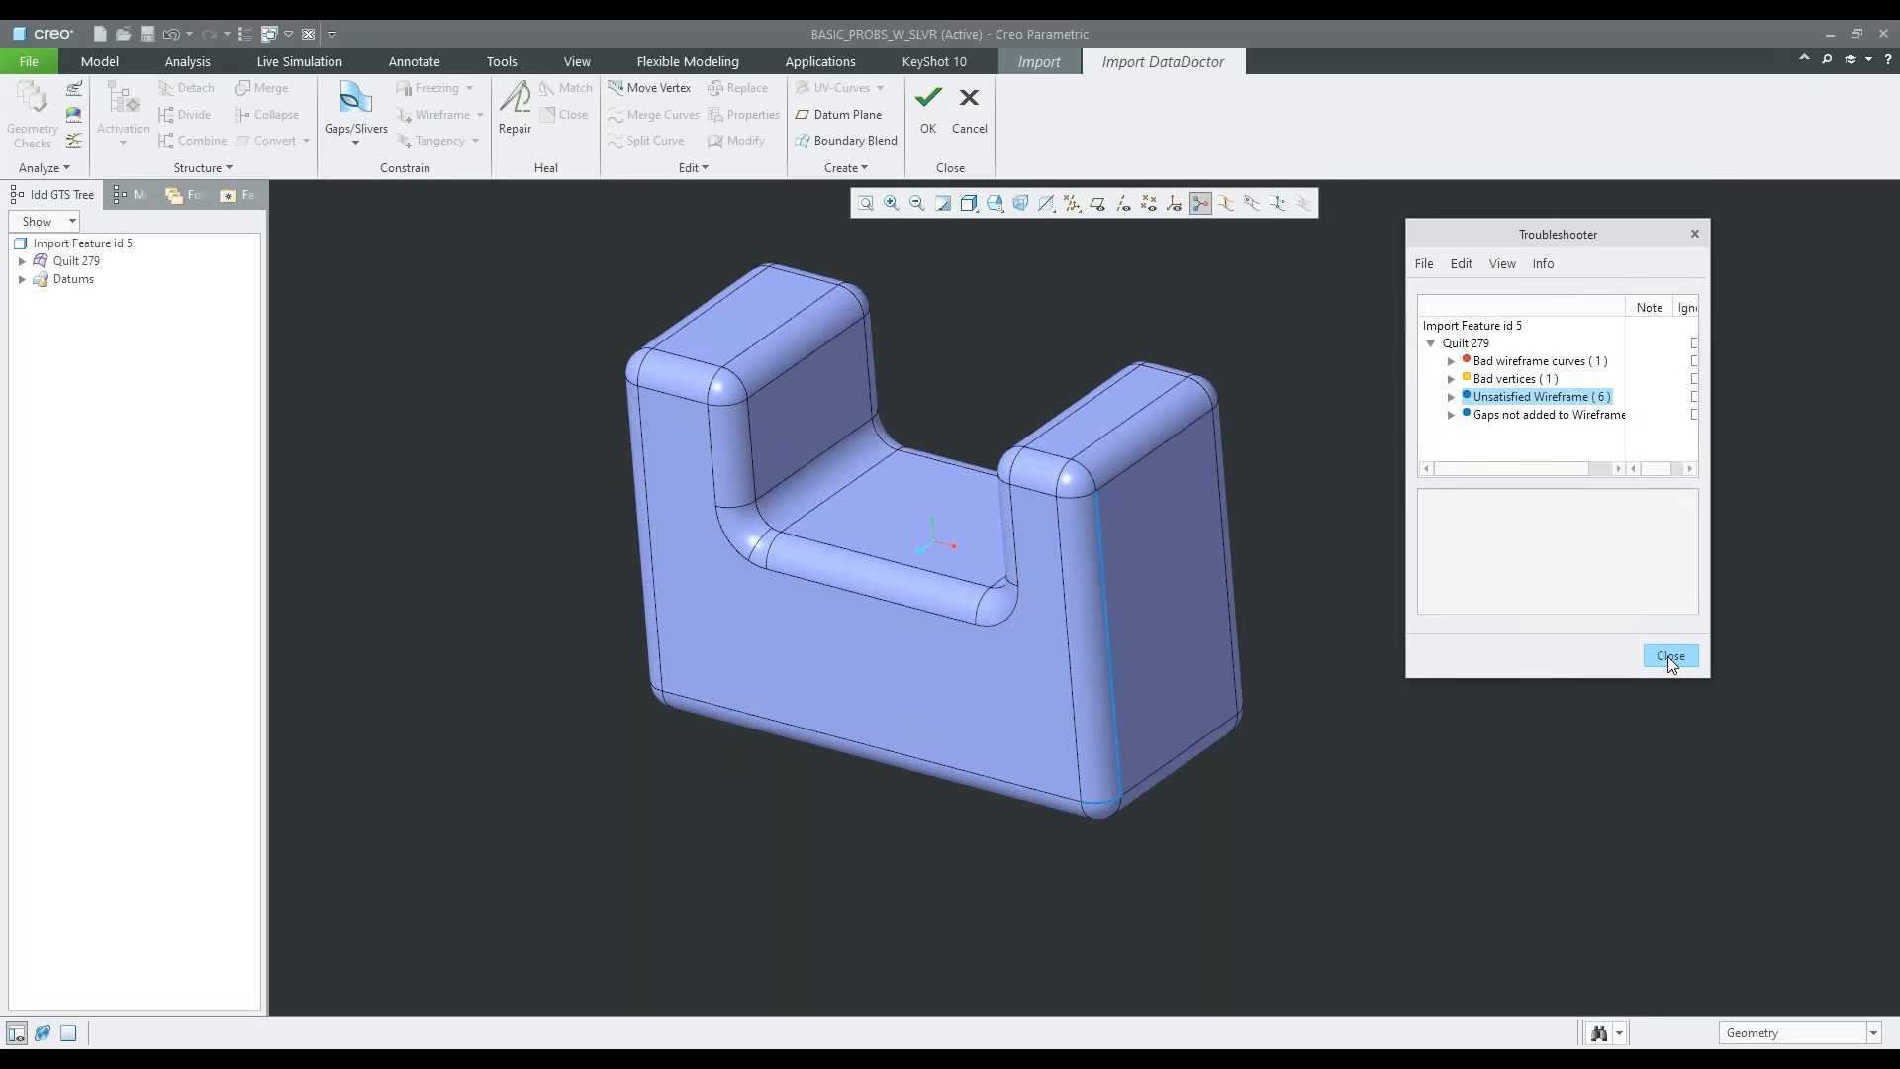
pyautogui.click(1668, 655)
# Search Quilt 279 for gaps smaller than 5, select the found gap to locate it on the model, and clear the selection
pyautogui.scroll(3, 1133, 823)
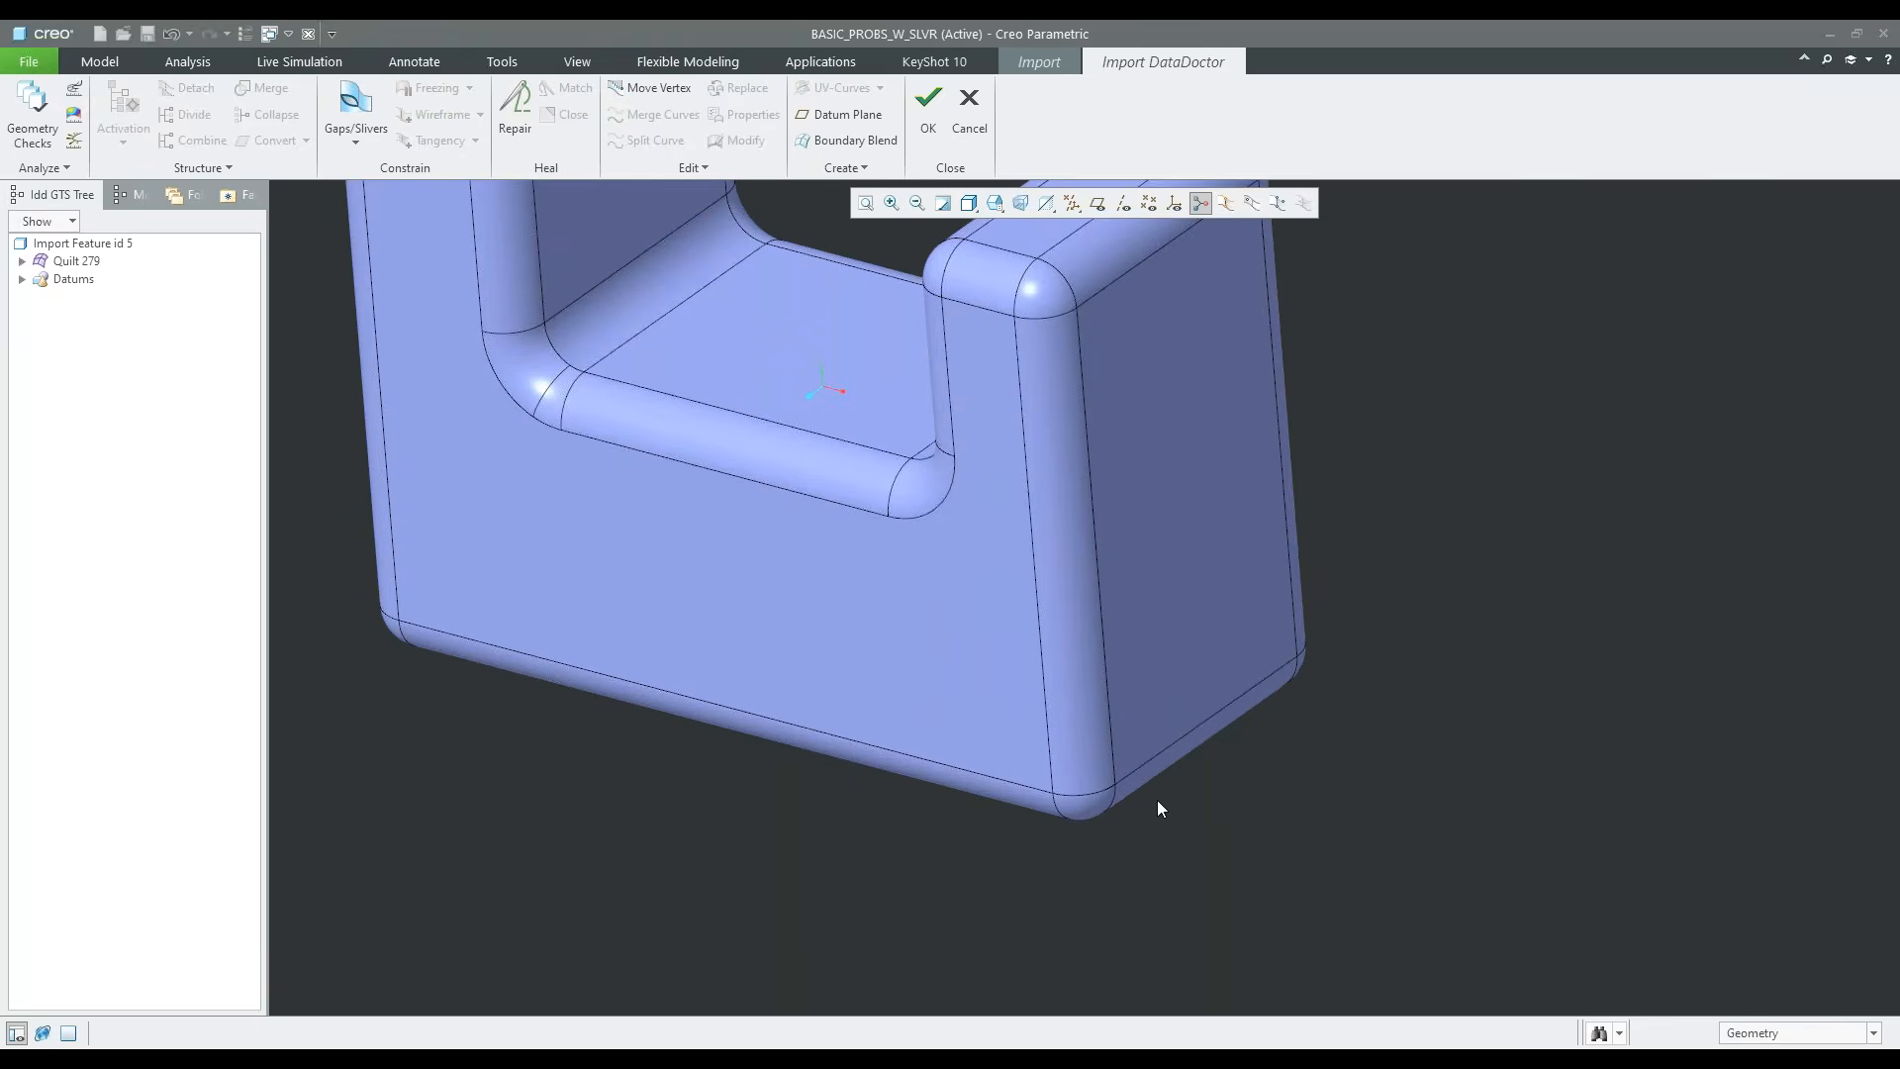
pyautogui.scroll(-3, 1153, 806)
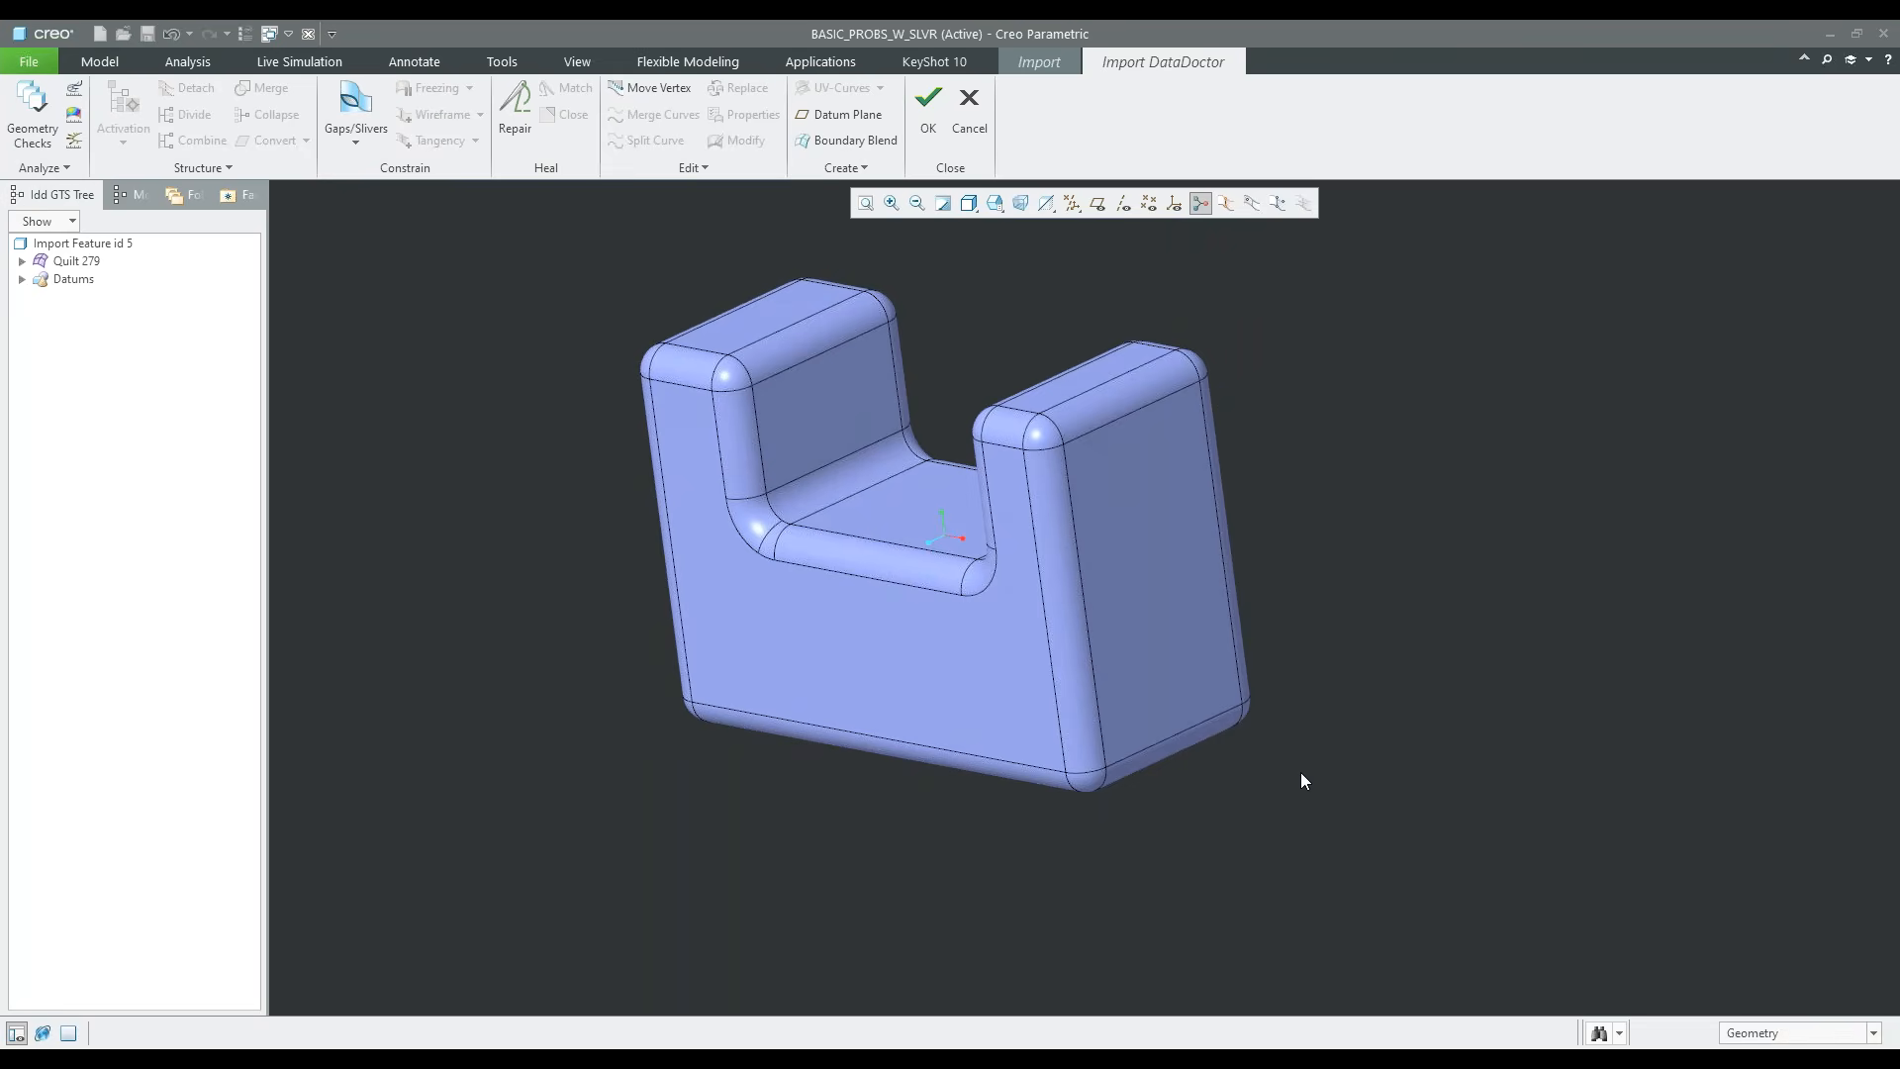
pyautogui.hotkey('ctrl', 'f')
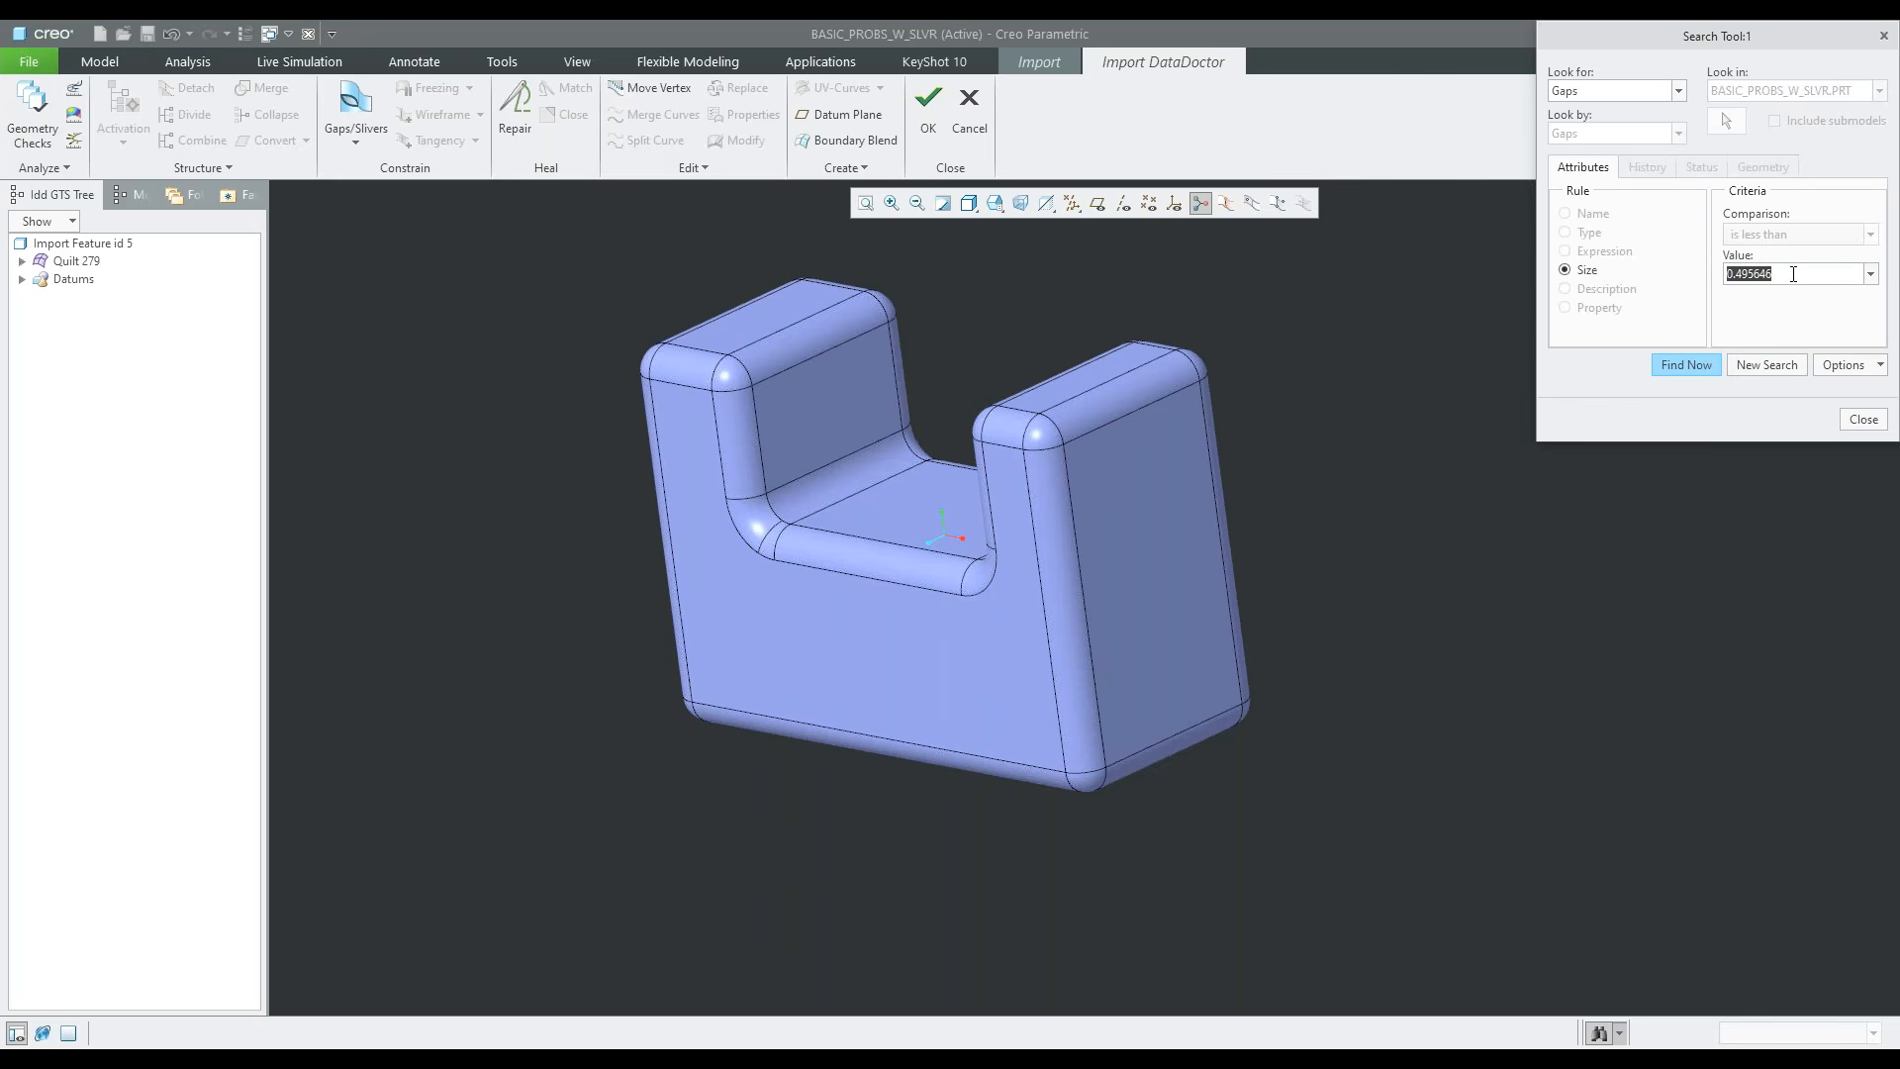
pyautogui.write('5')
pyautogui.press('Return')
pyautogui.click(1687, 365)
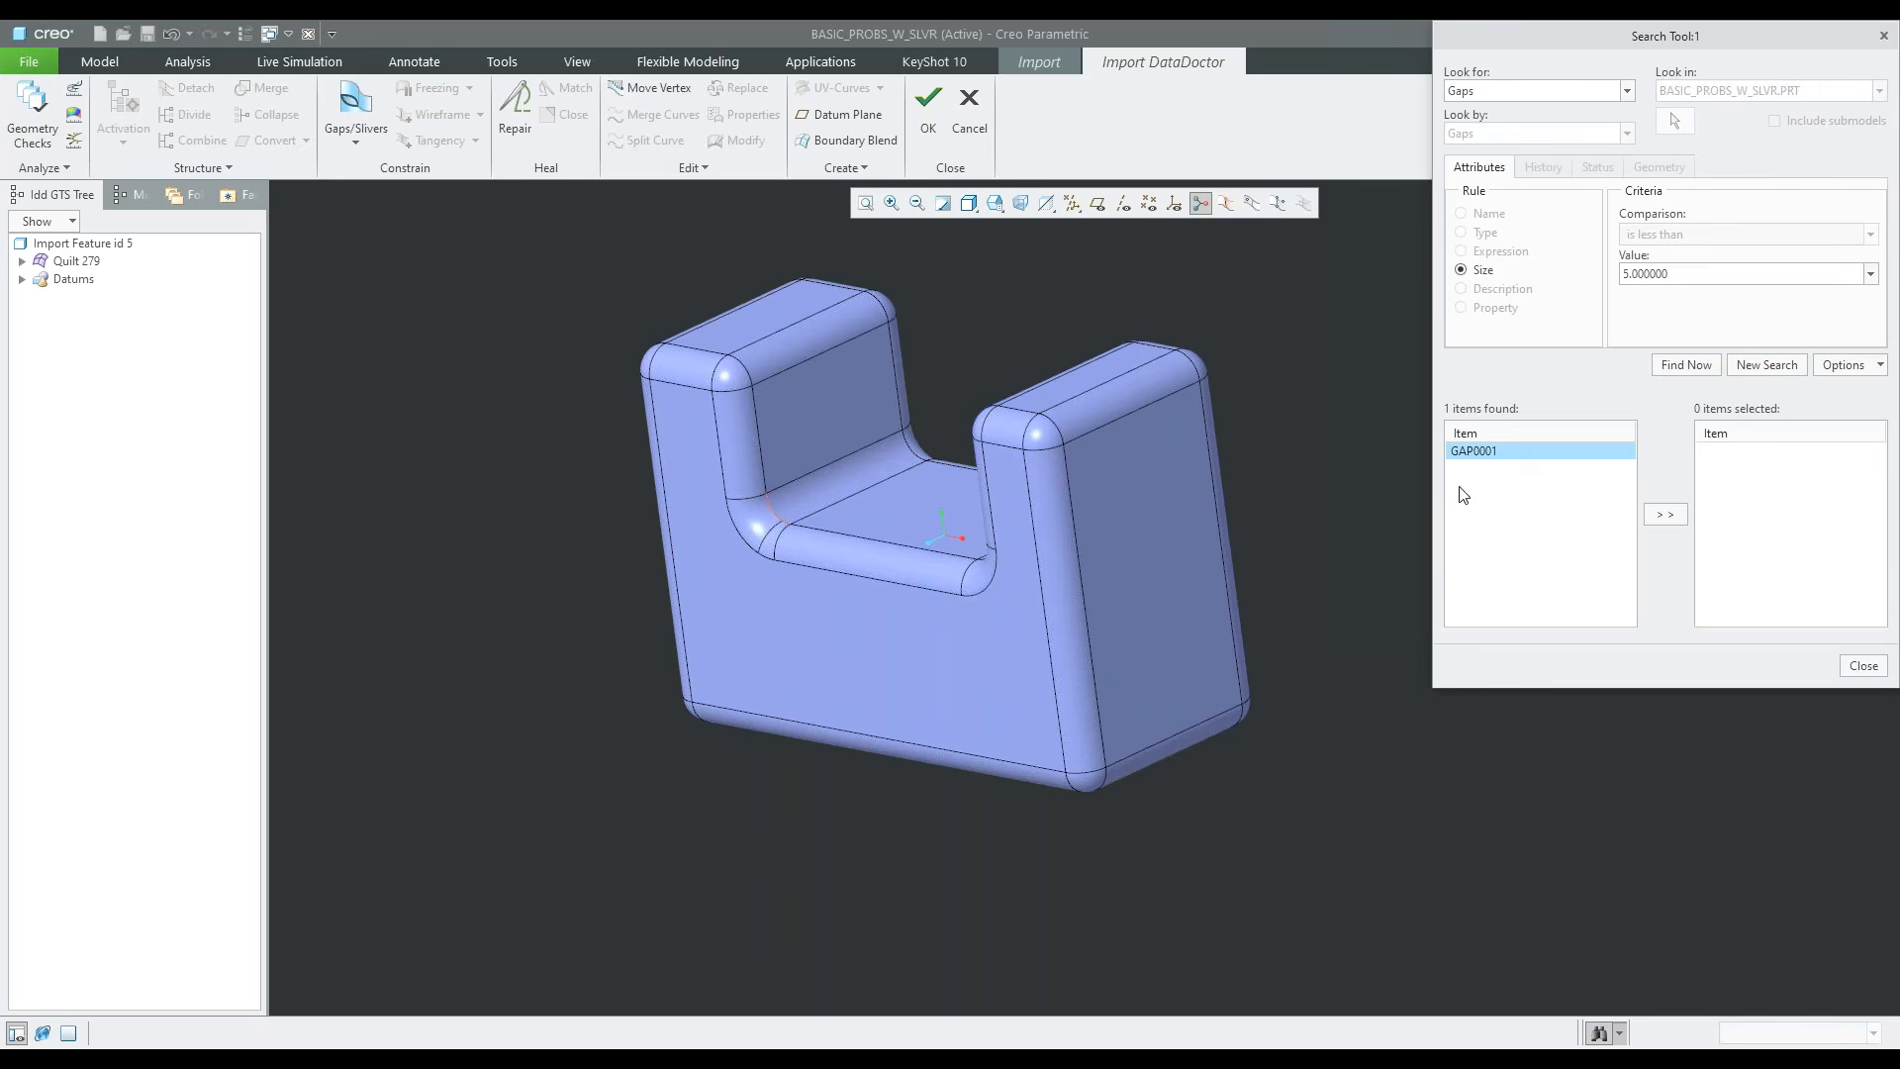
pyautogui.scroll(8, 770, 503)
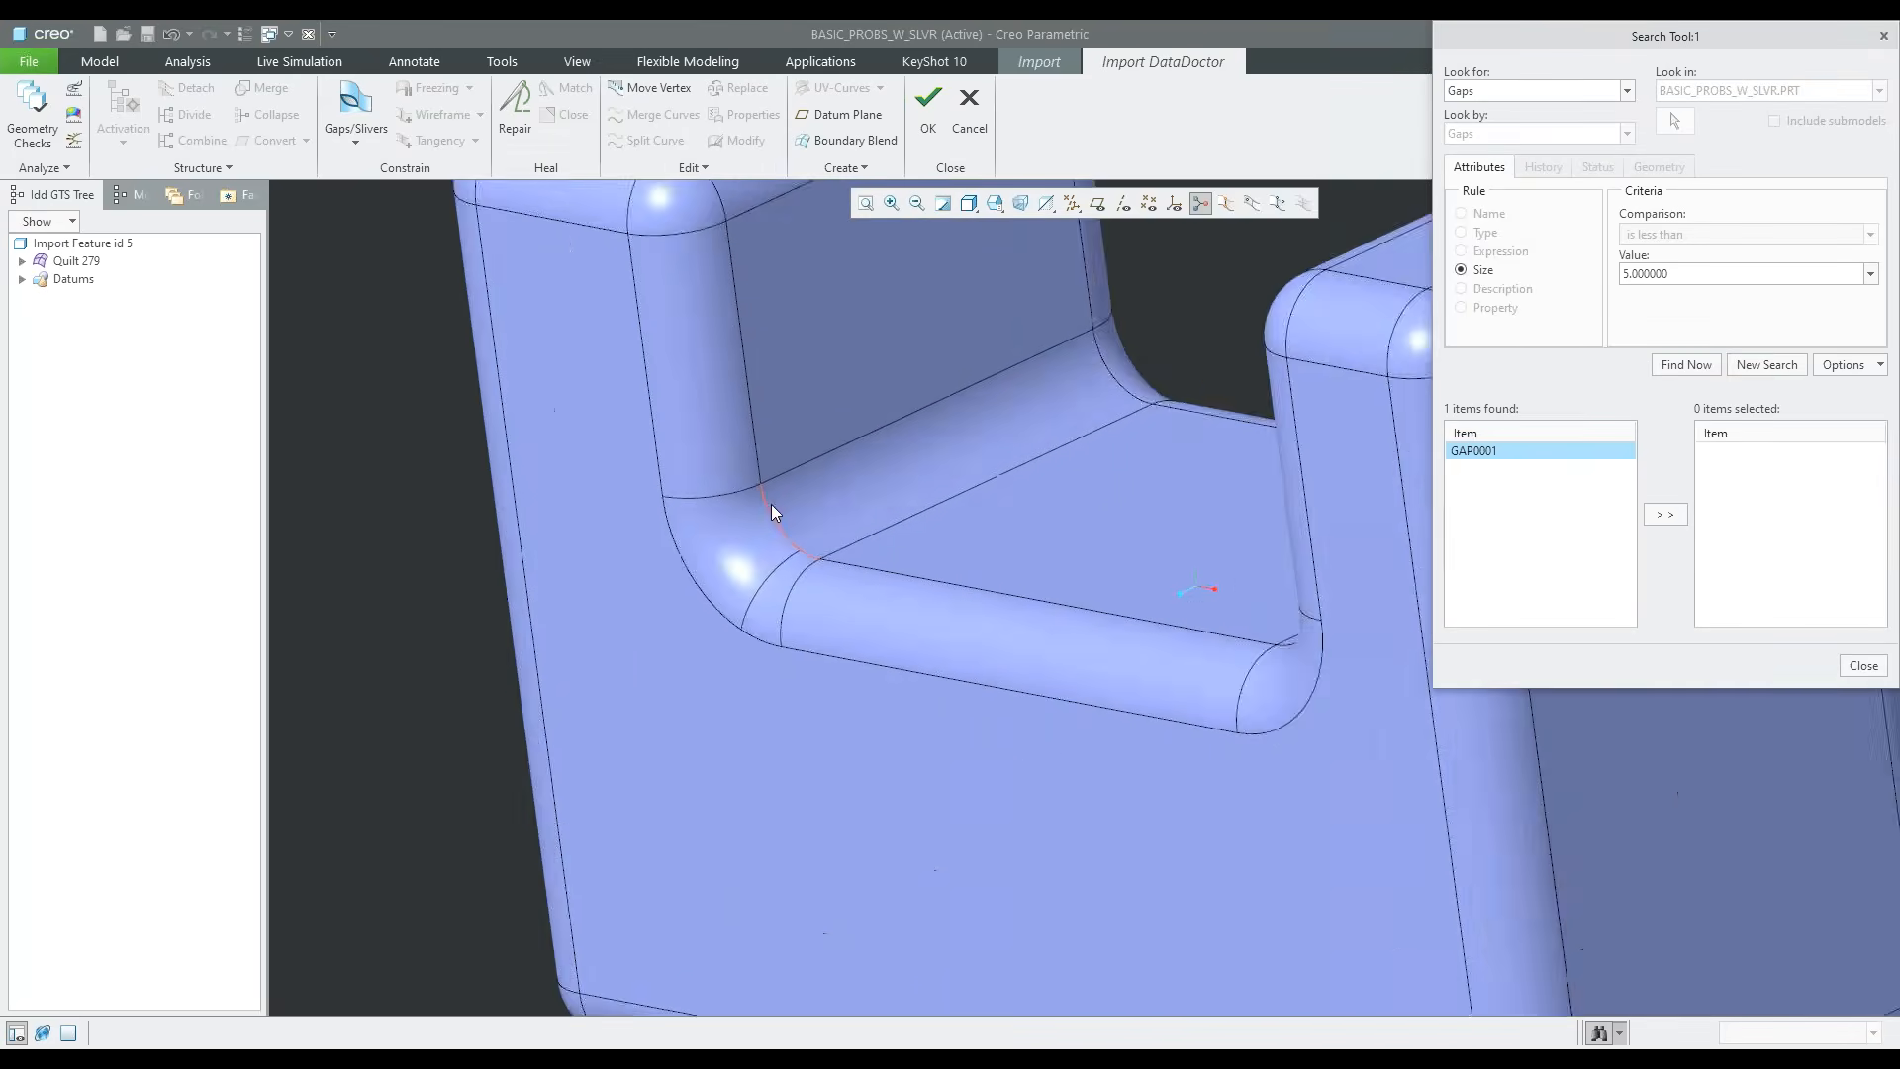
pyautogui.click(1665, 513)
pyautogui.scroll(-5, 1124, 645)
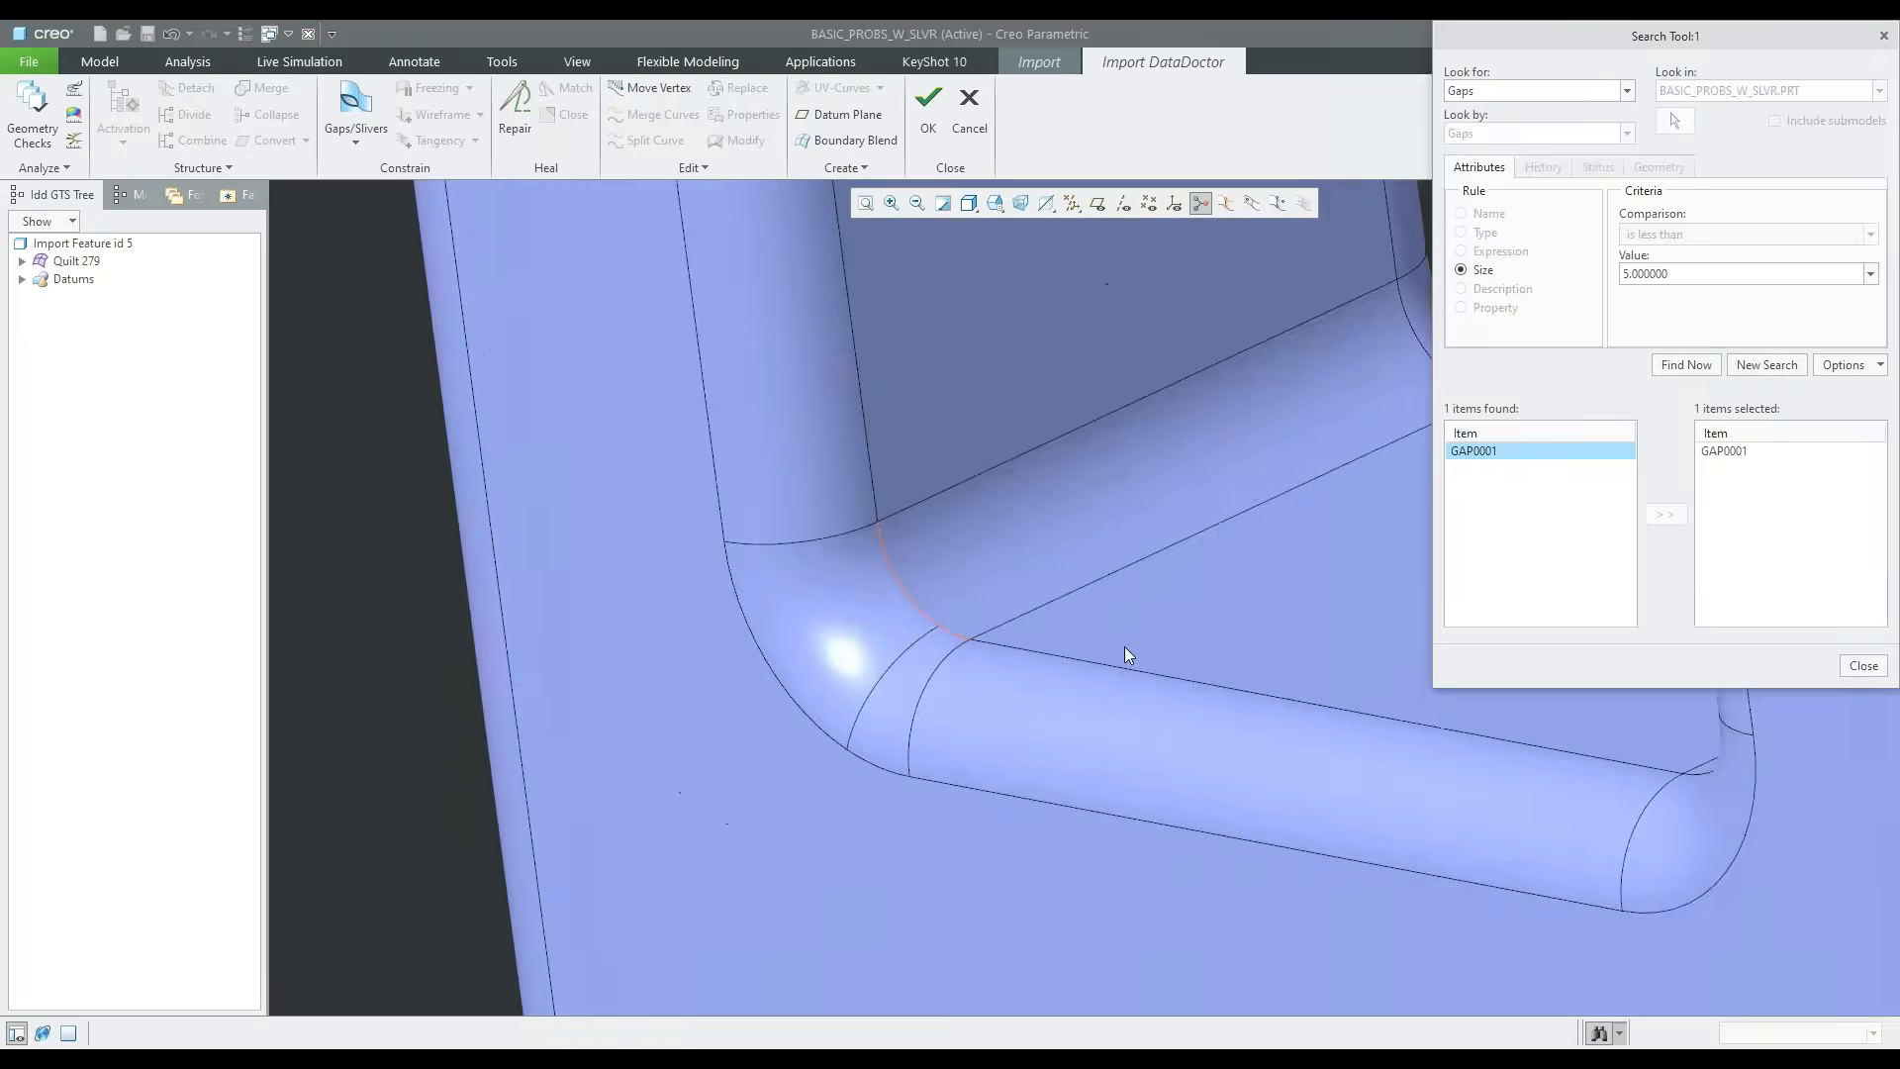
pyautogui.click(1864, 665)
pyautogui.scroll(-4, 887, 613)
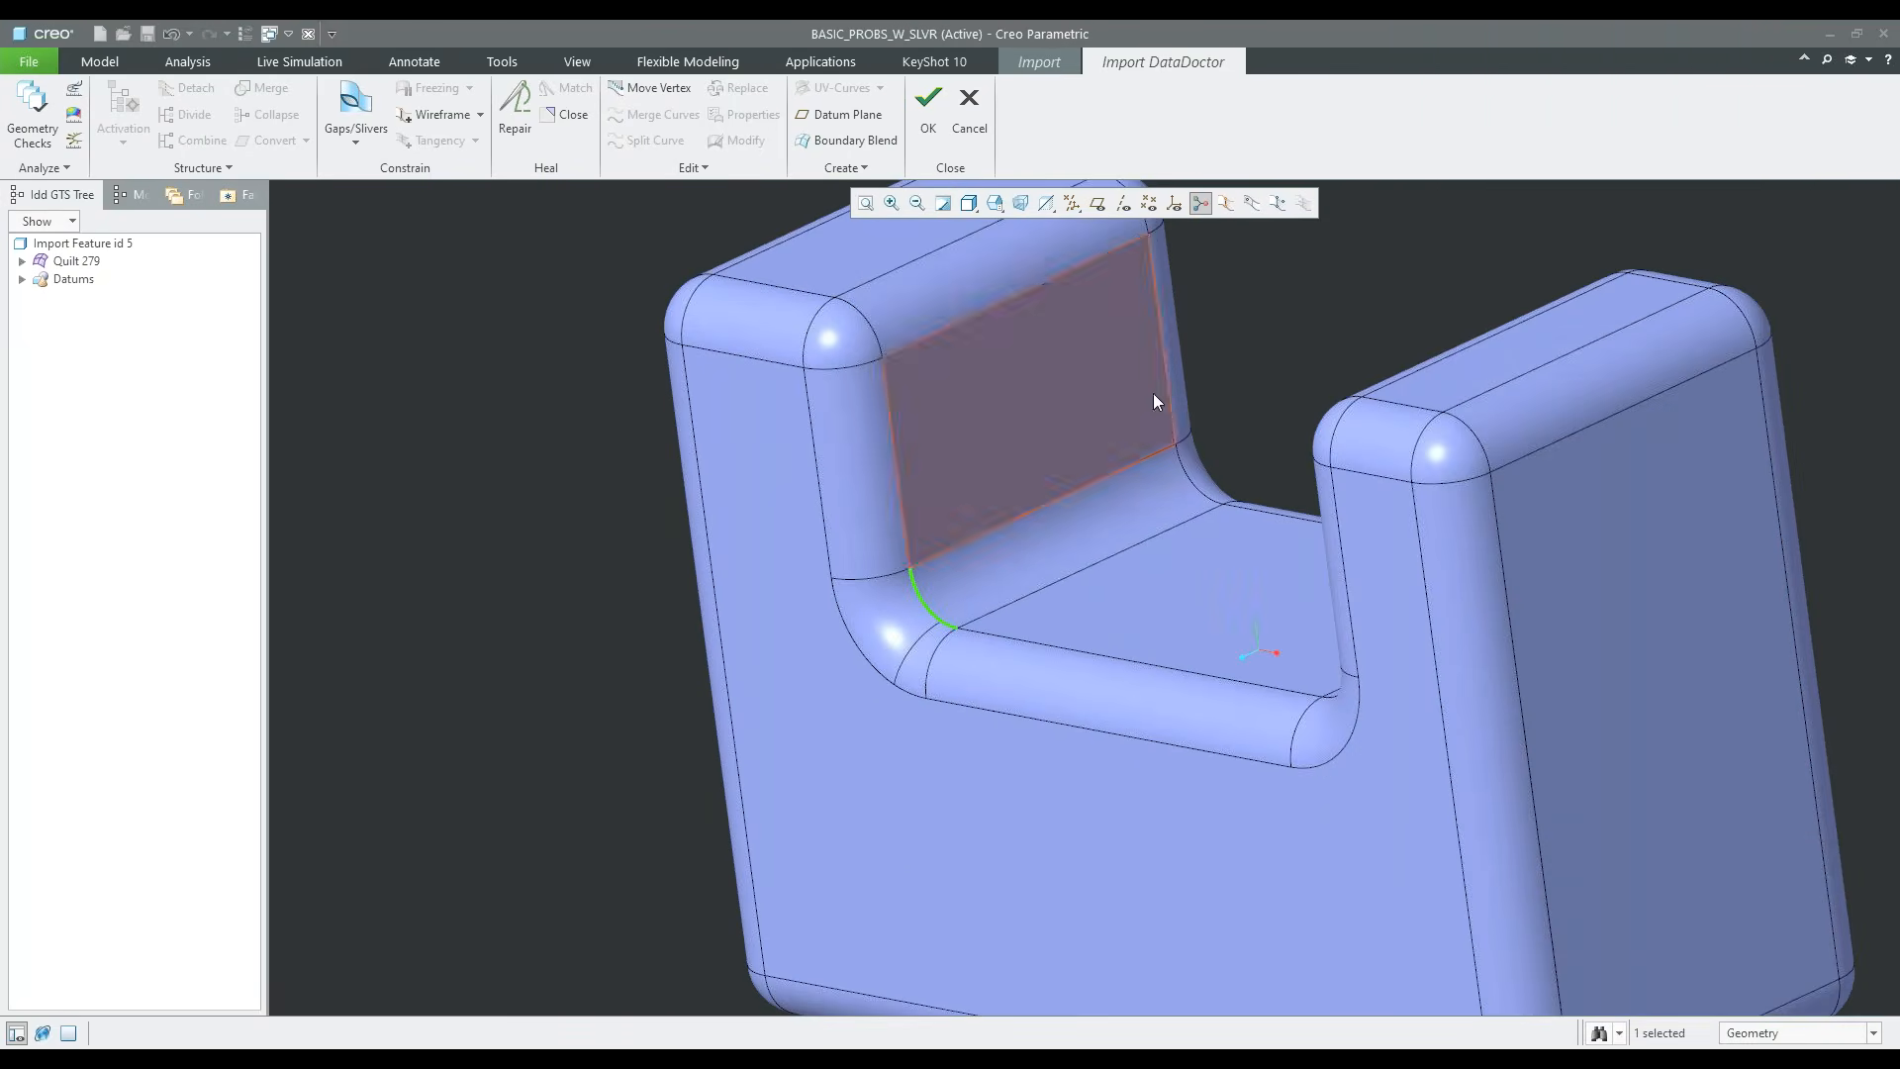
pyautogui.click(1356, 345)
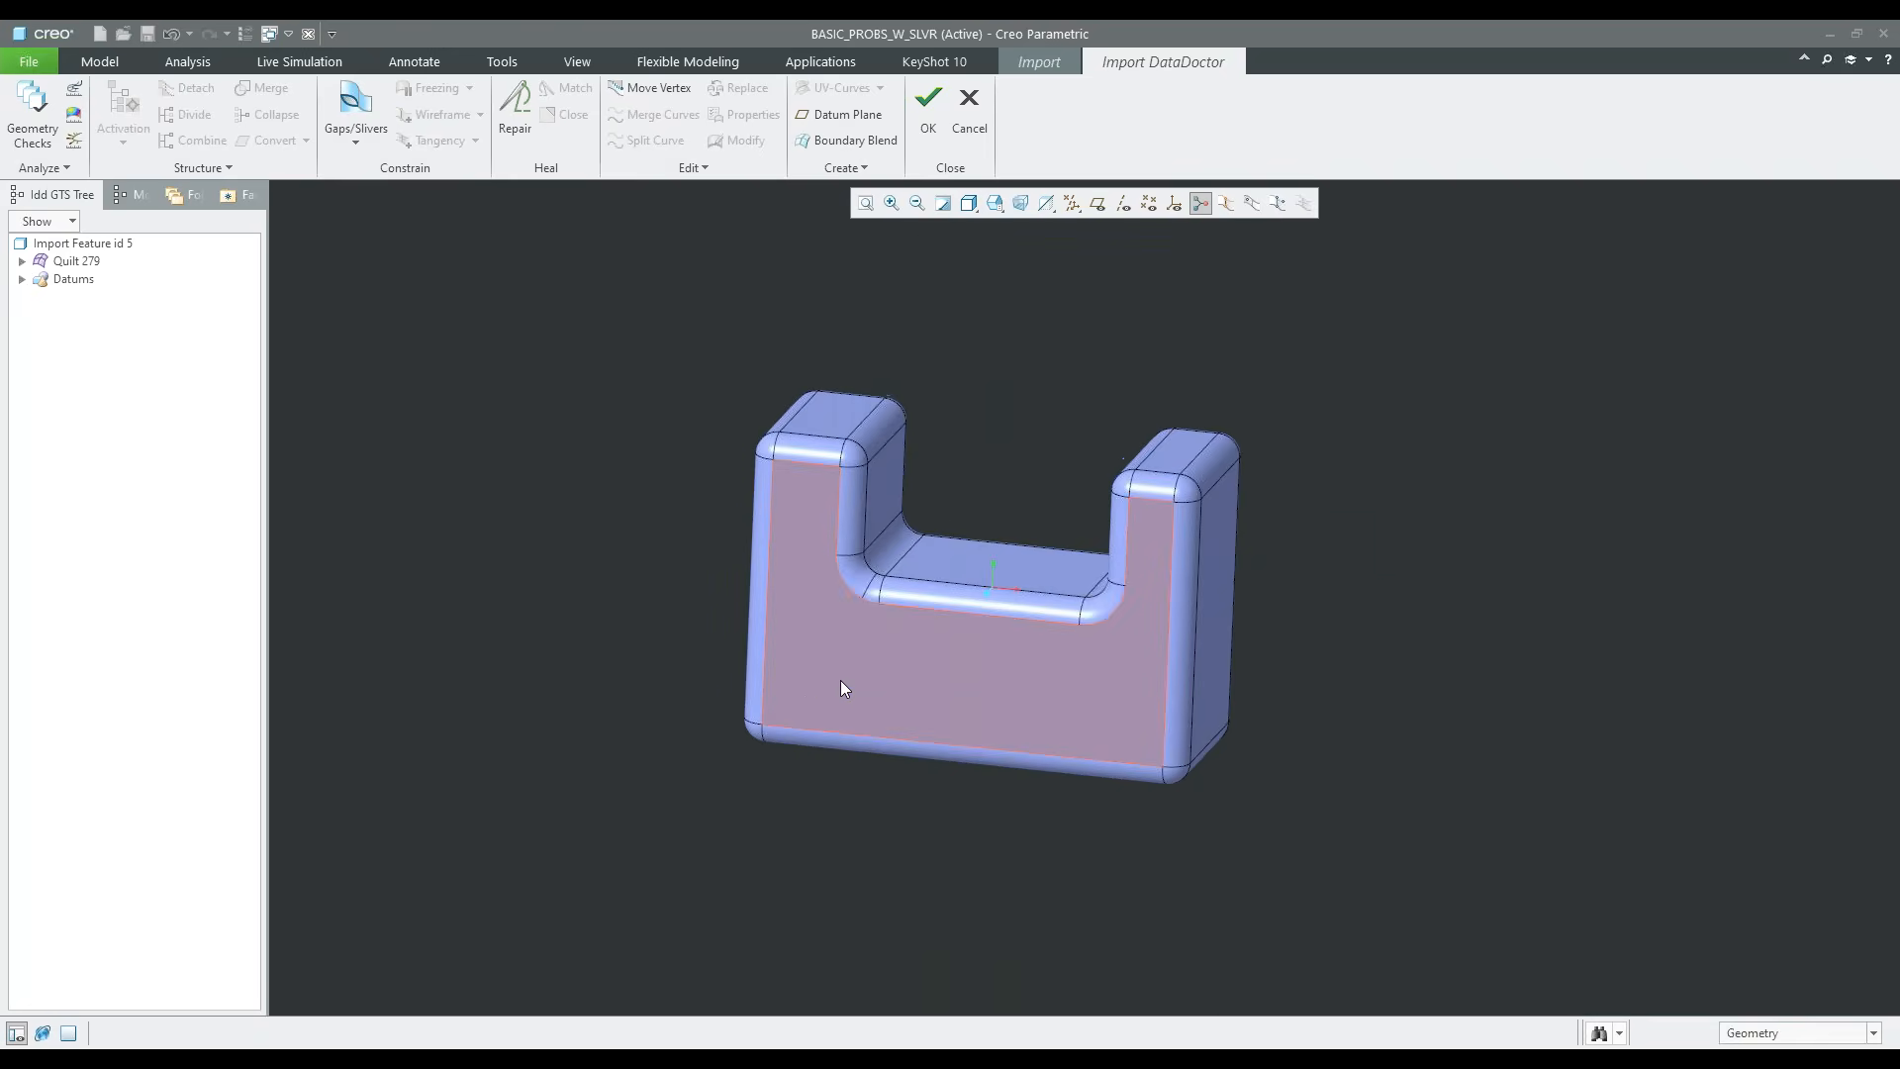
# Delete the thin sliver surface between the vertical round and the rounded corner at the lower front of the right upright
pyautogui.scroll(3, 794, 694)
pyautogui.scroll(2, 857, 595)
pyautogui.keyDown('shift'); pyautogui.moveTo(1553, 827); pyautogui.dragTo(1249, 758, button='middle'); pyautogui.keyUp('shift')
pyautogui.scroll(-1, 1249, 758)
pyautogui.moveTo(1367, 792); pyautogui.dragTo(1049, 653, button='middle')
pyautogui.scroll(5, 1101, 809)
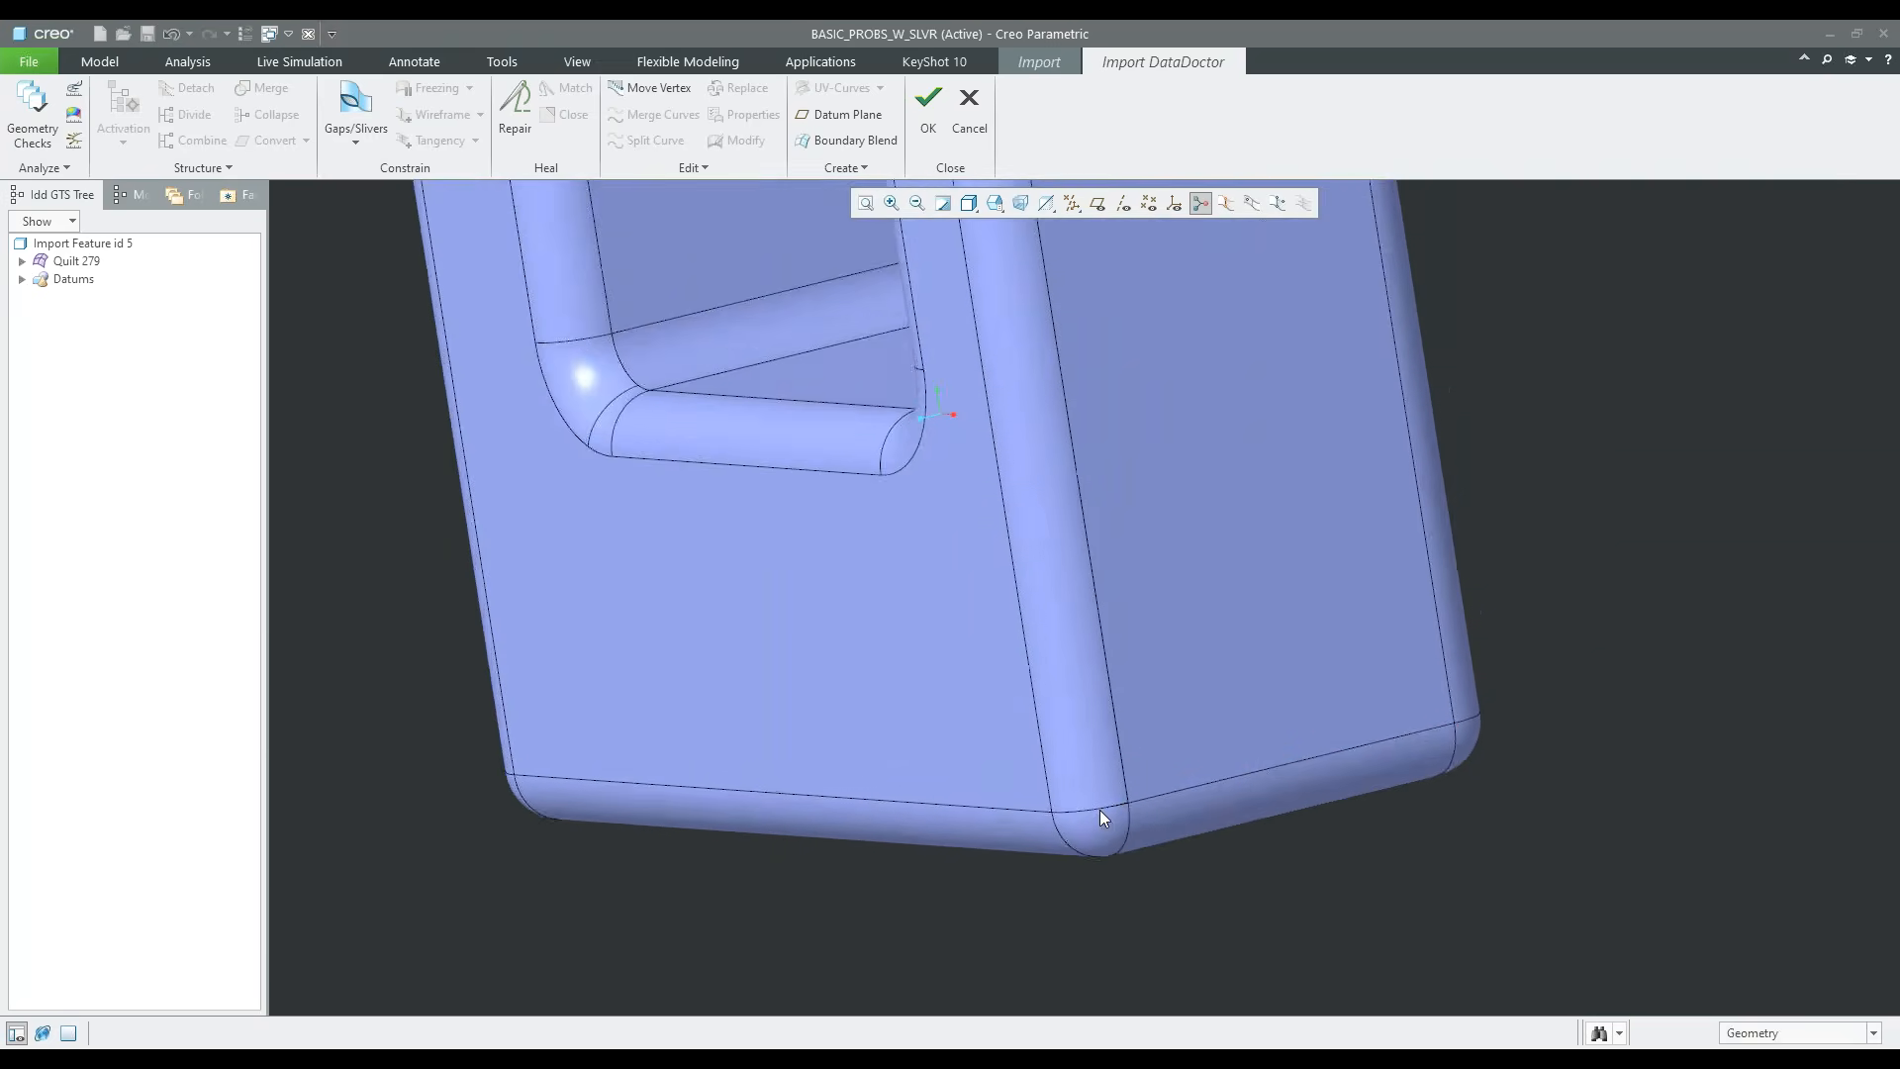
pyautogui.scroll(4, 1150, 798)
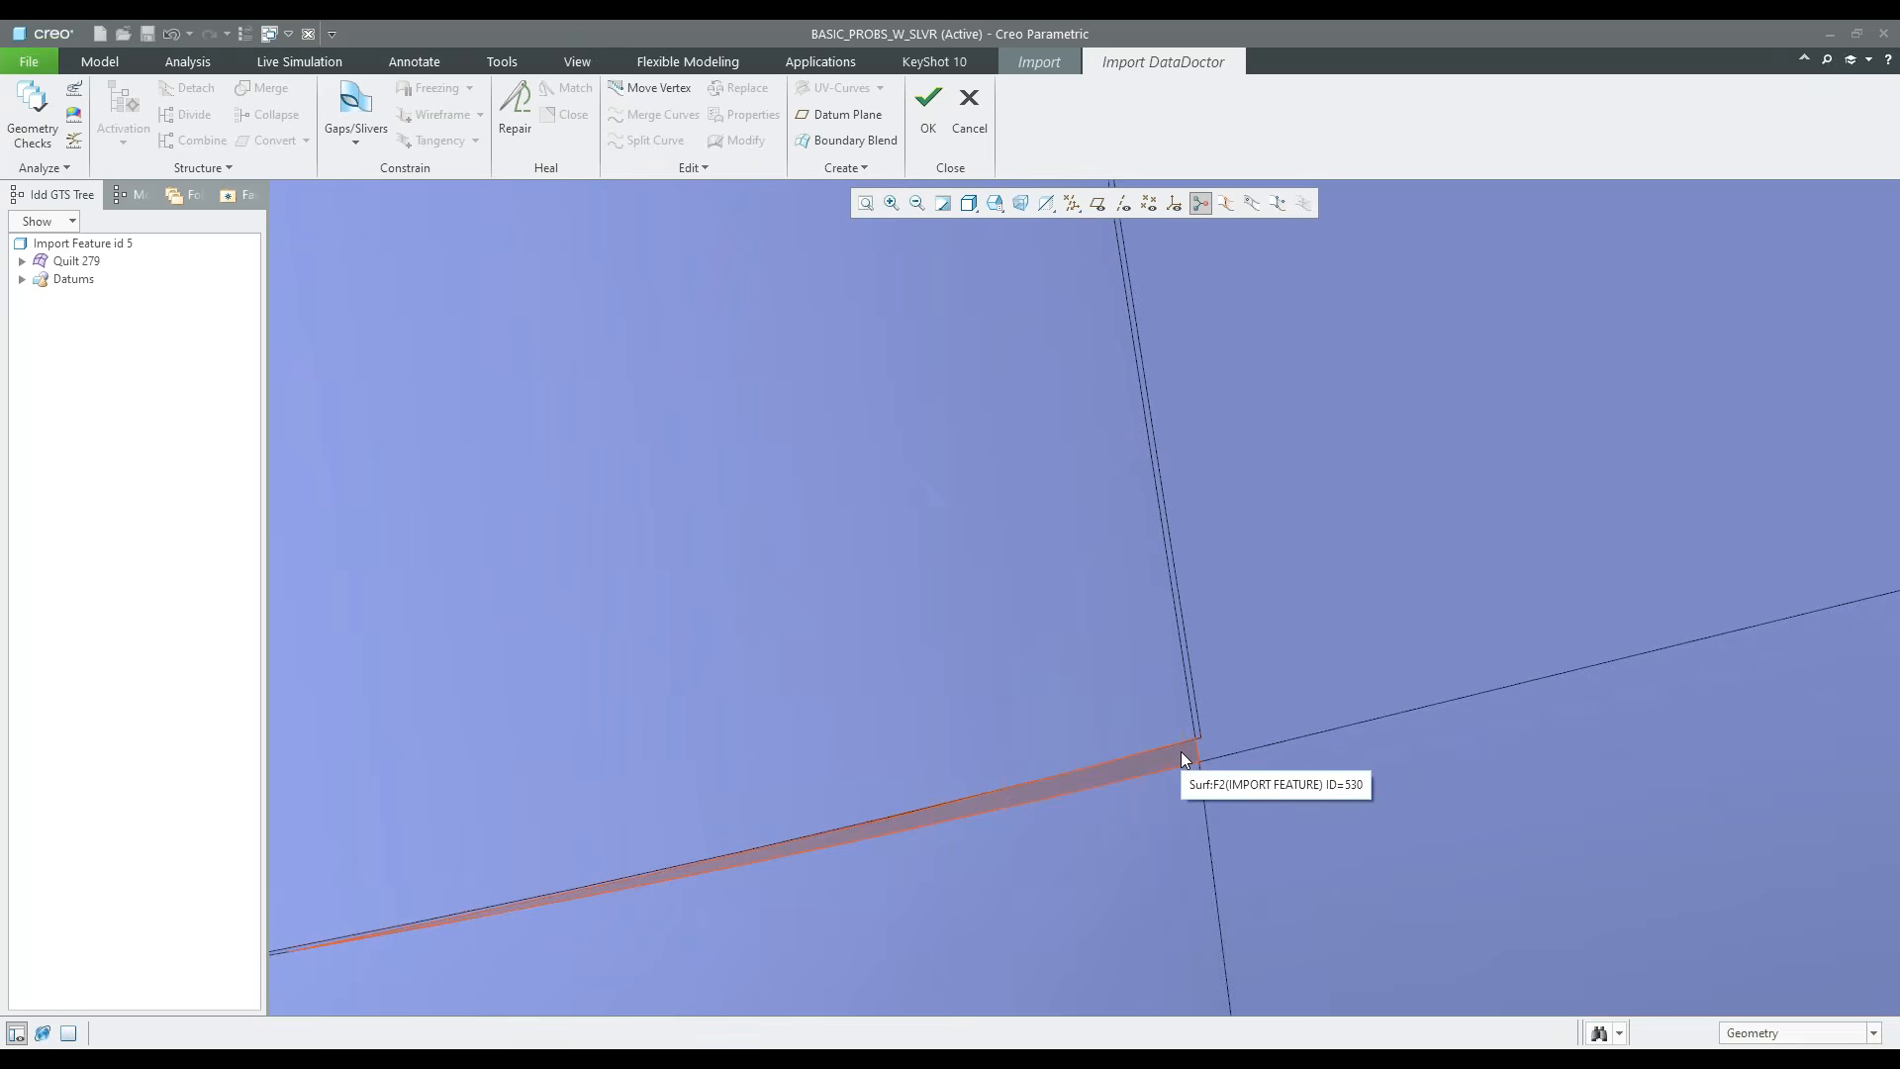
pyautogui.click(1182, 753)
pyautogui.rightClick(1333, 671)
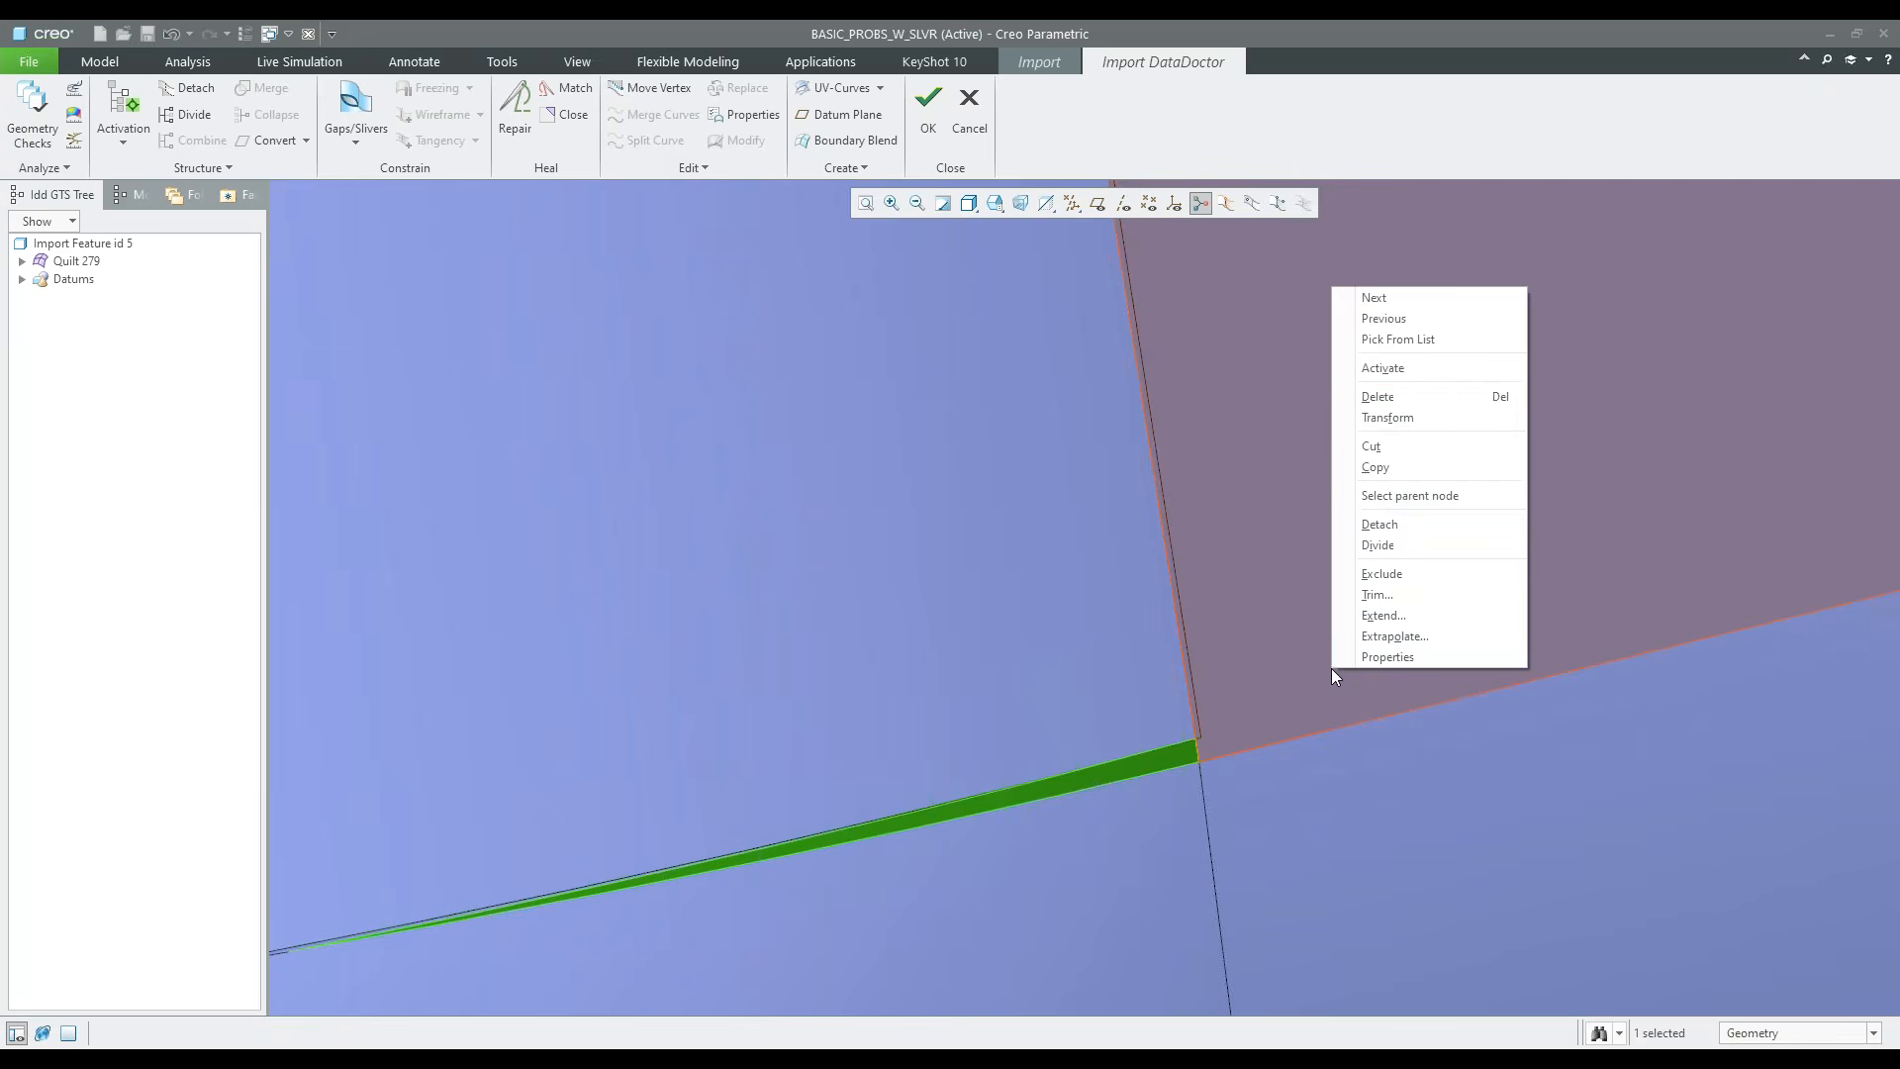
pyautogui.click(1378, 397)
# Activate the vertical round surface and the adjoining spherical corner surface on either side of the open sliver
pyautogui.scroll(5, 1215, 586)
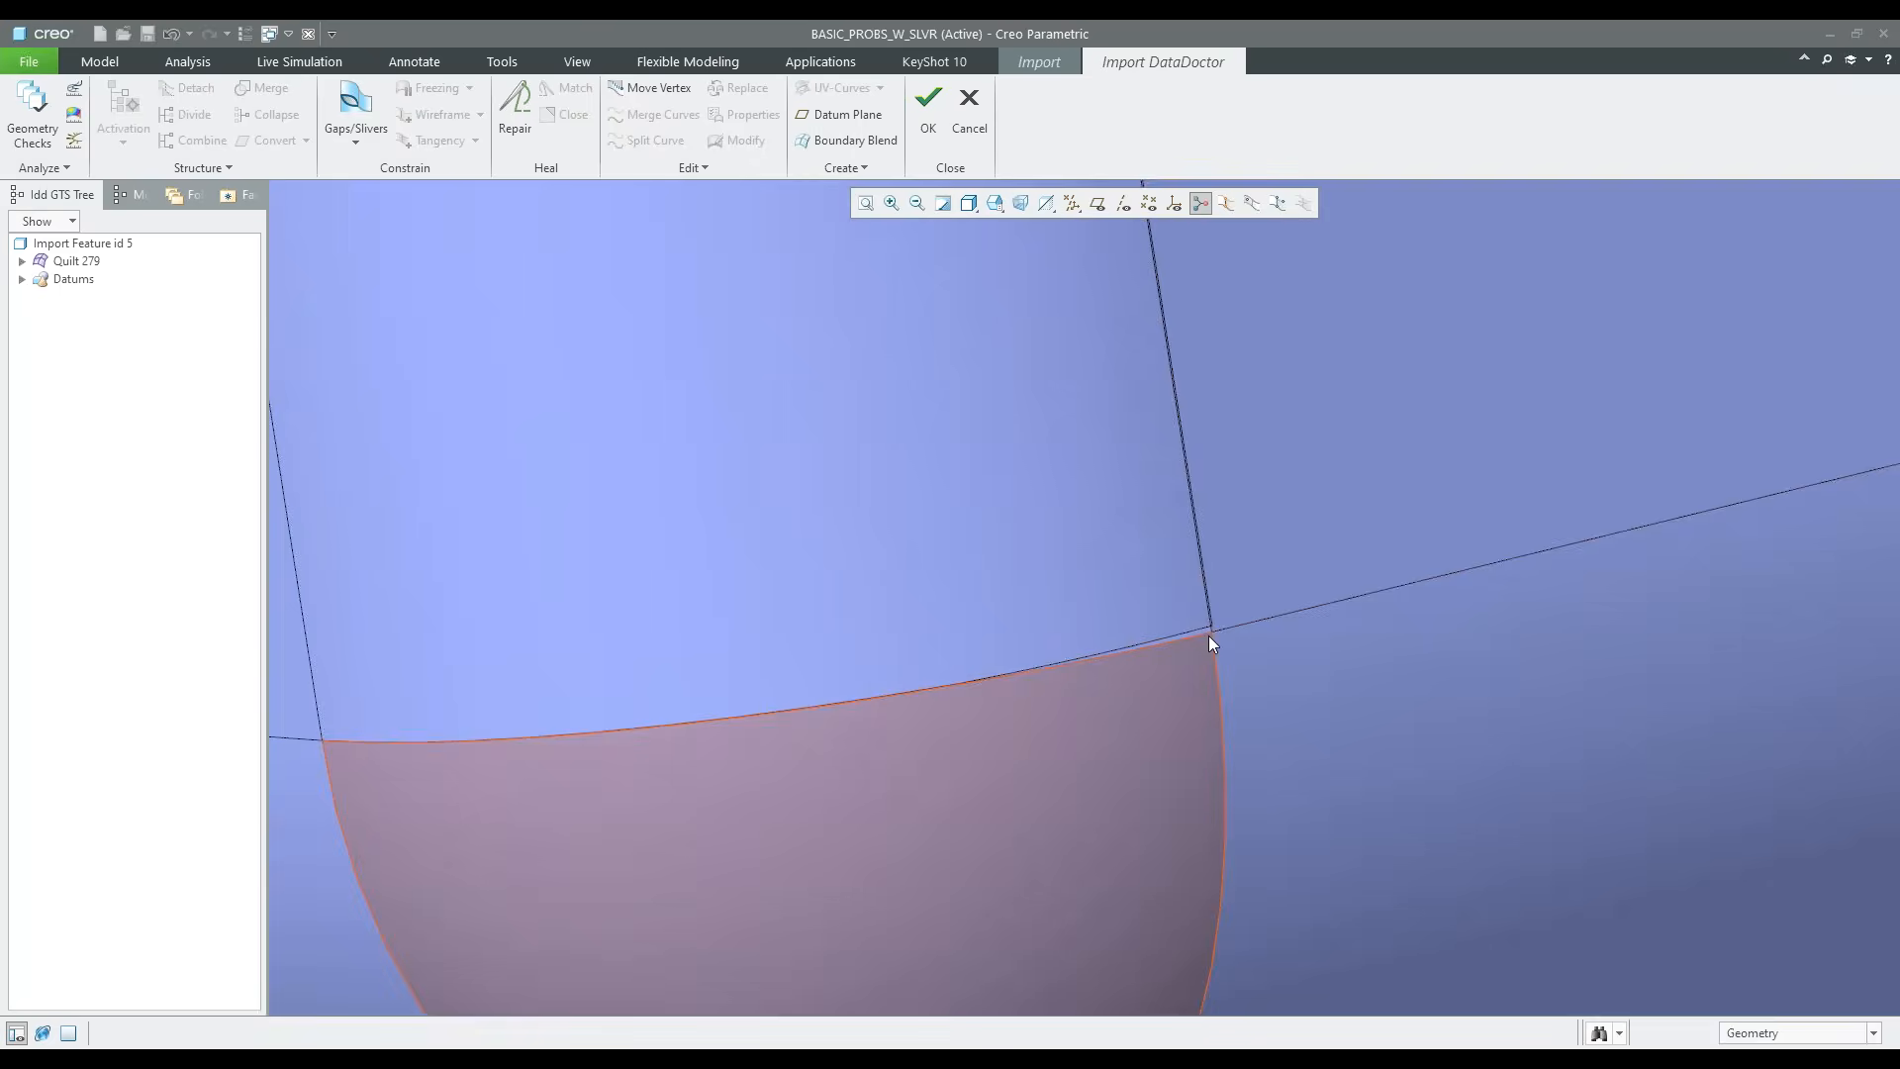
pyautogui.scroll(-3, 1201, 632)
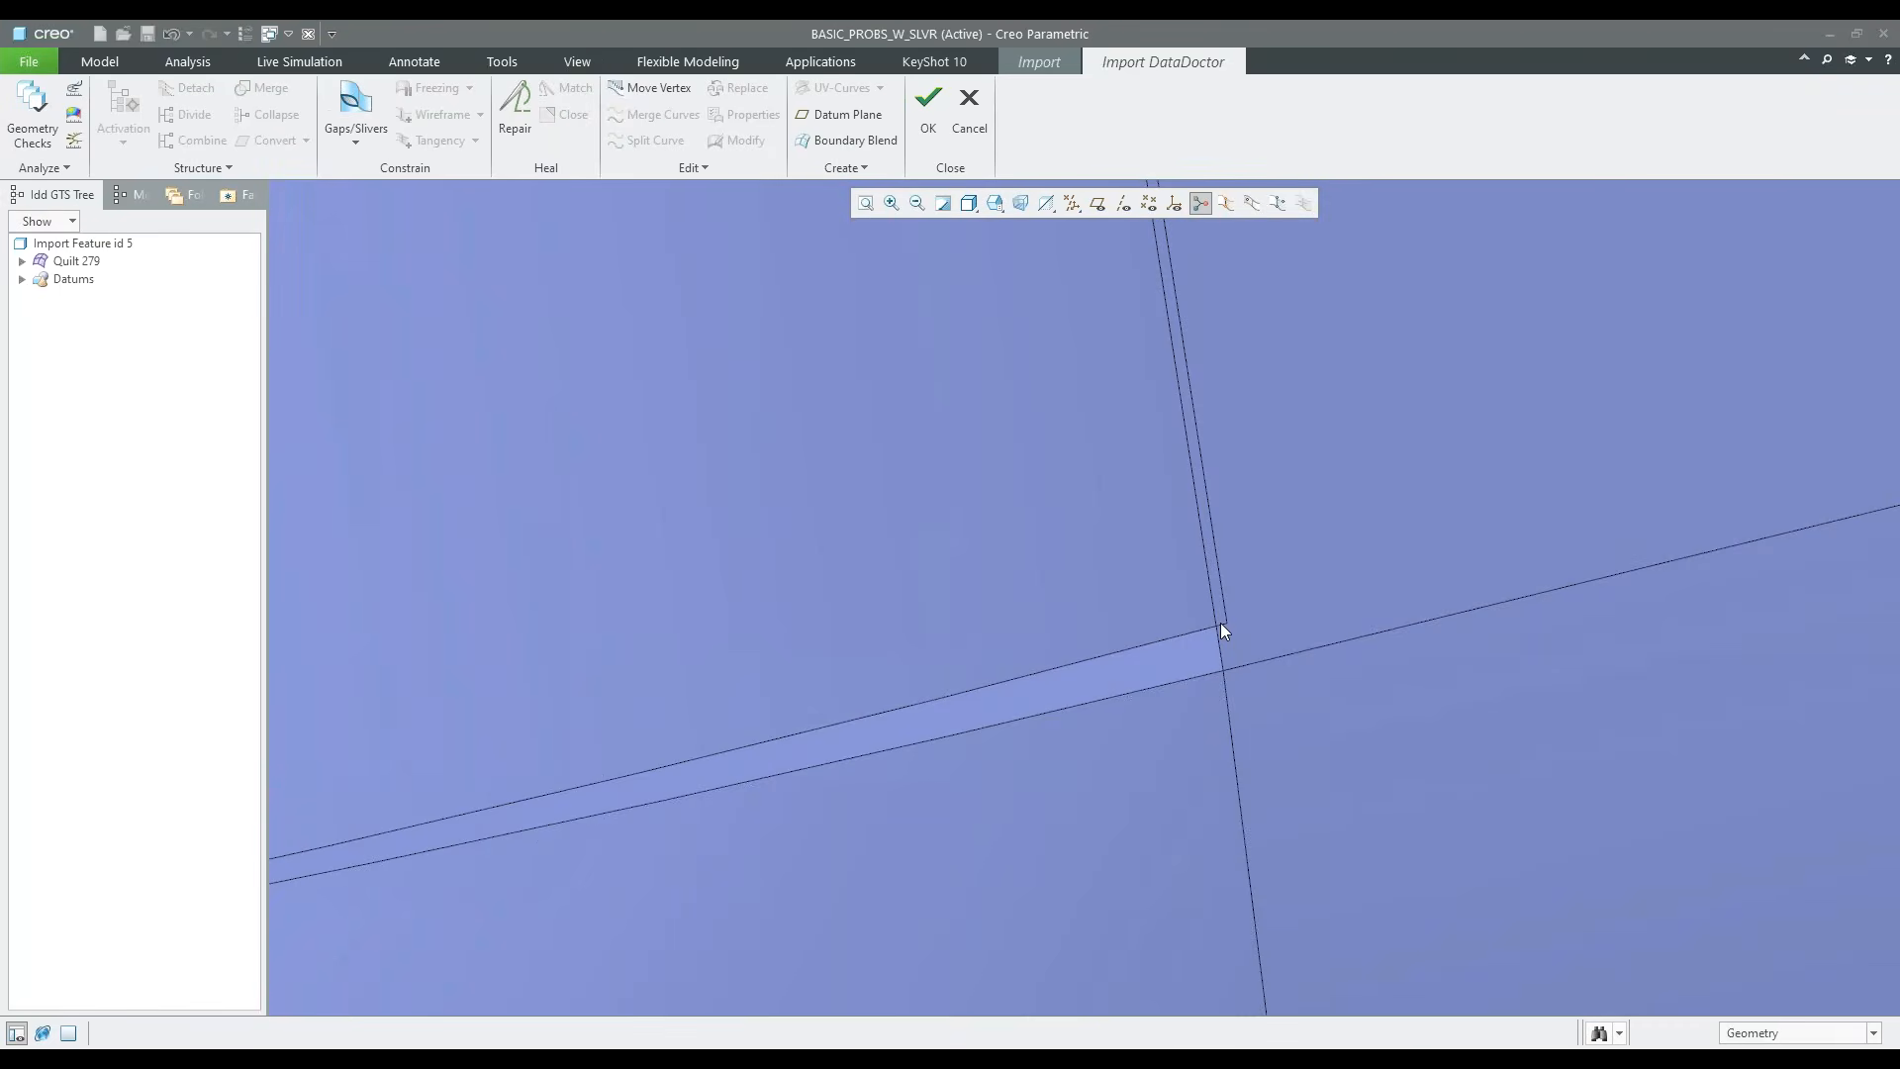
pyautogui.scroll(5, 1213, 630)
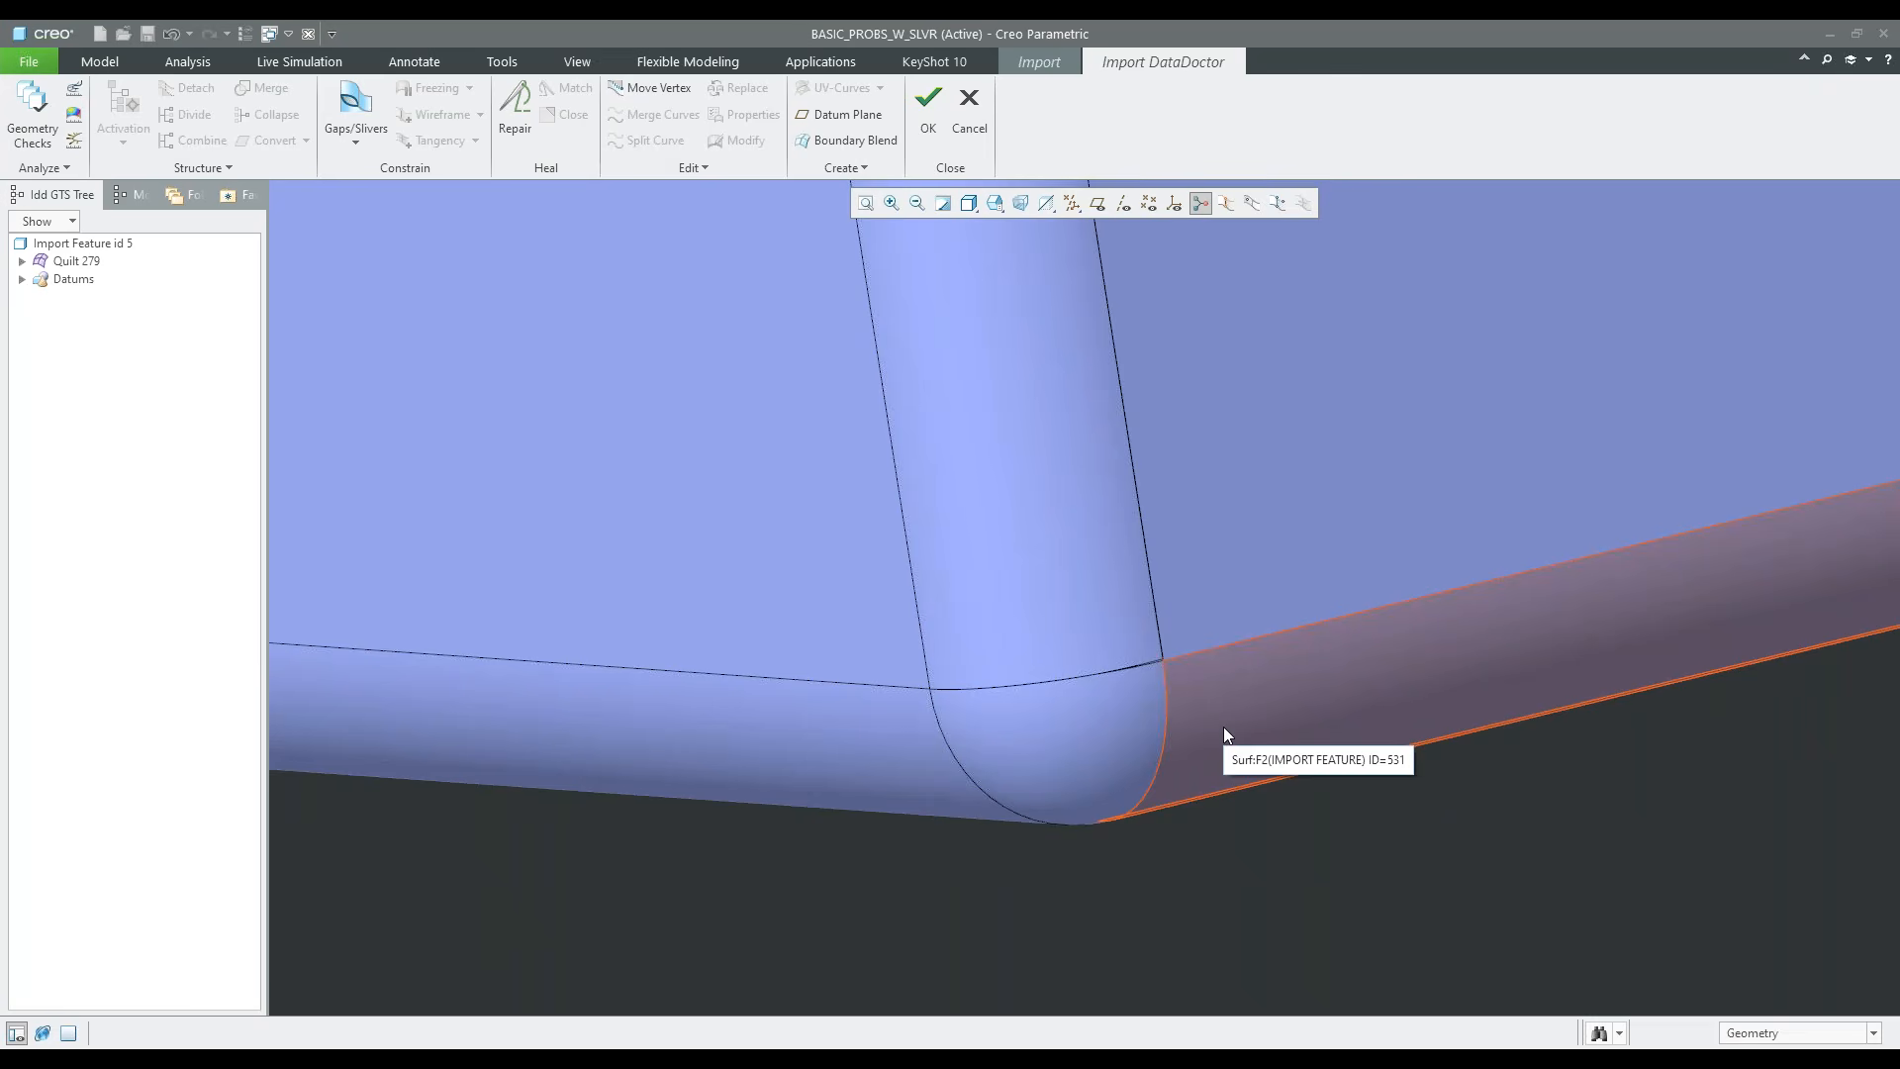
pyautogui.scroll(5, 1158, 681)
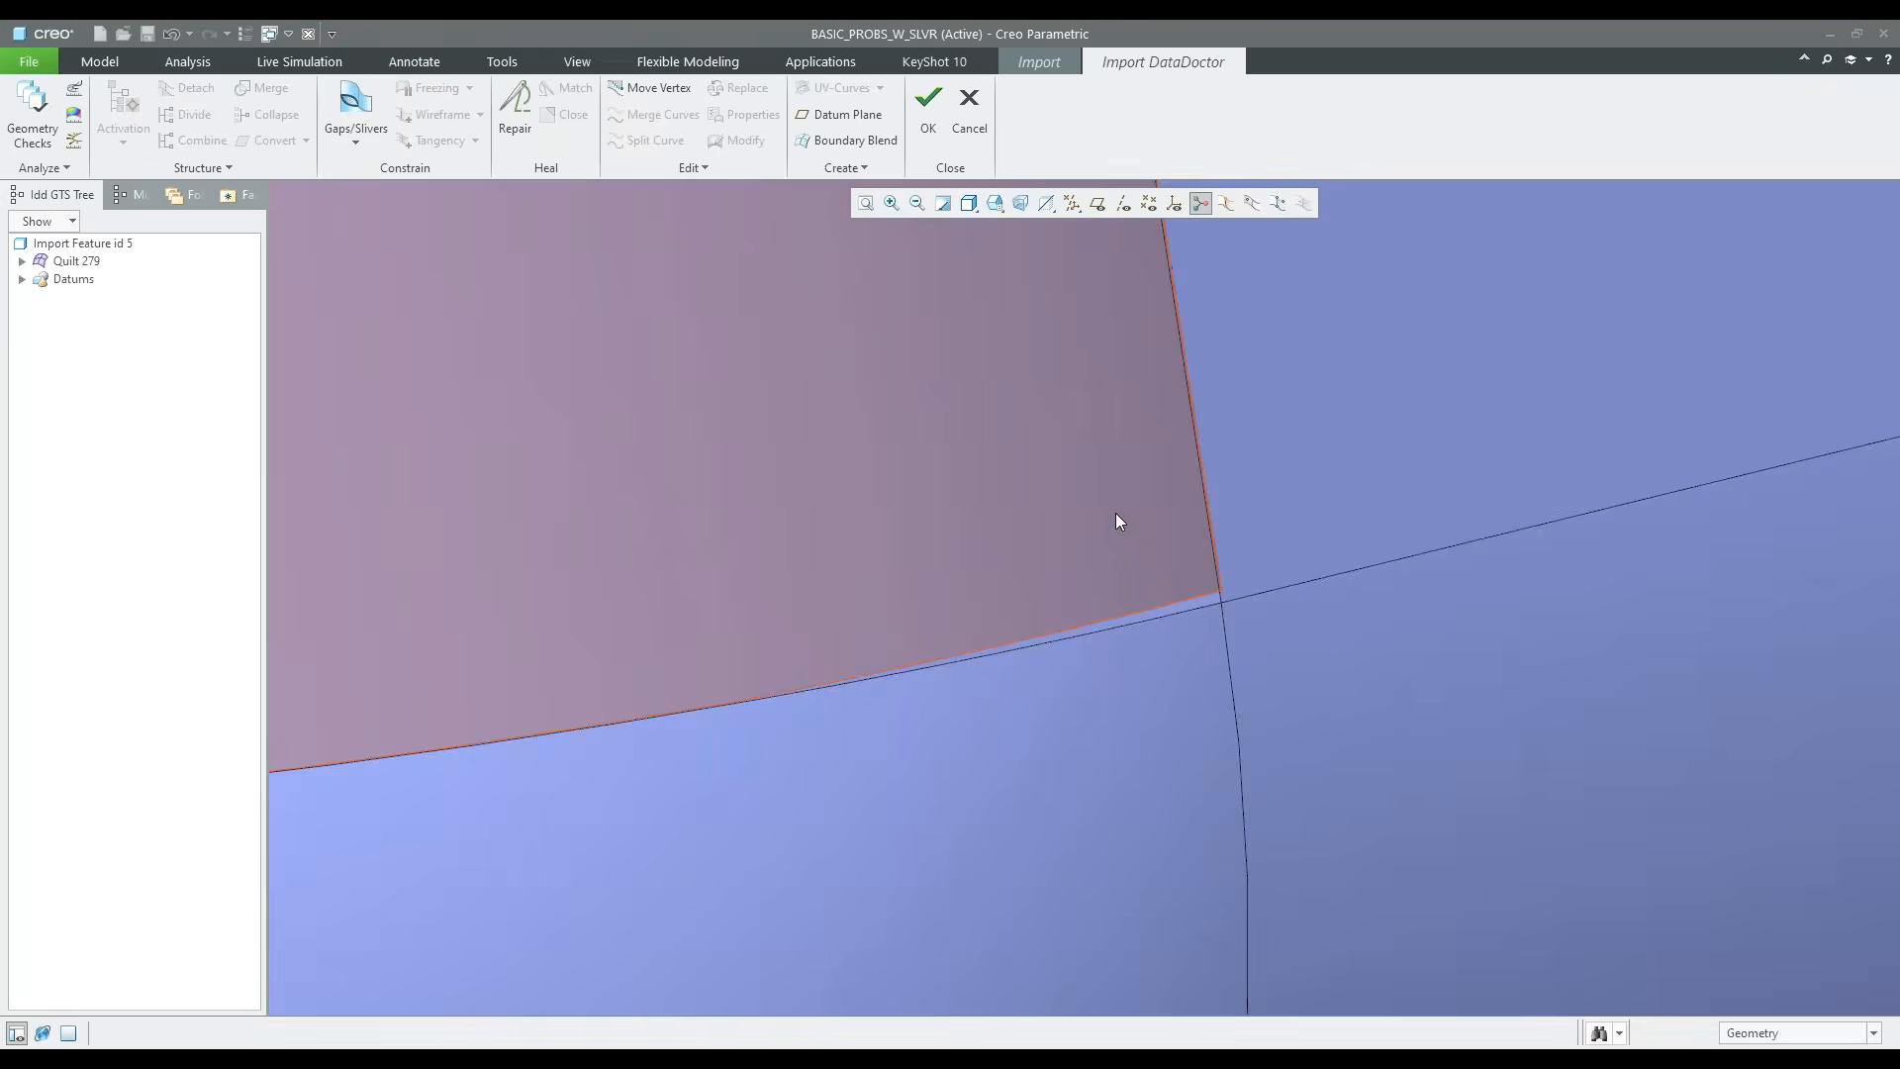
pyautogui.click(1116, 517)
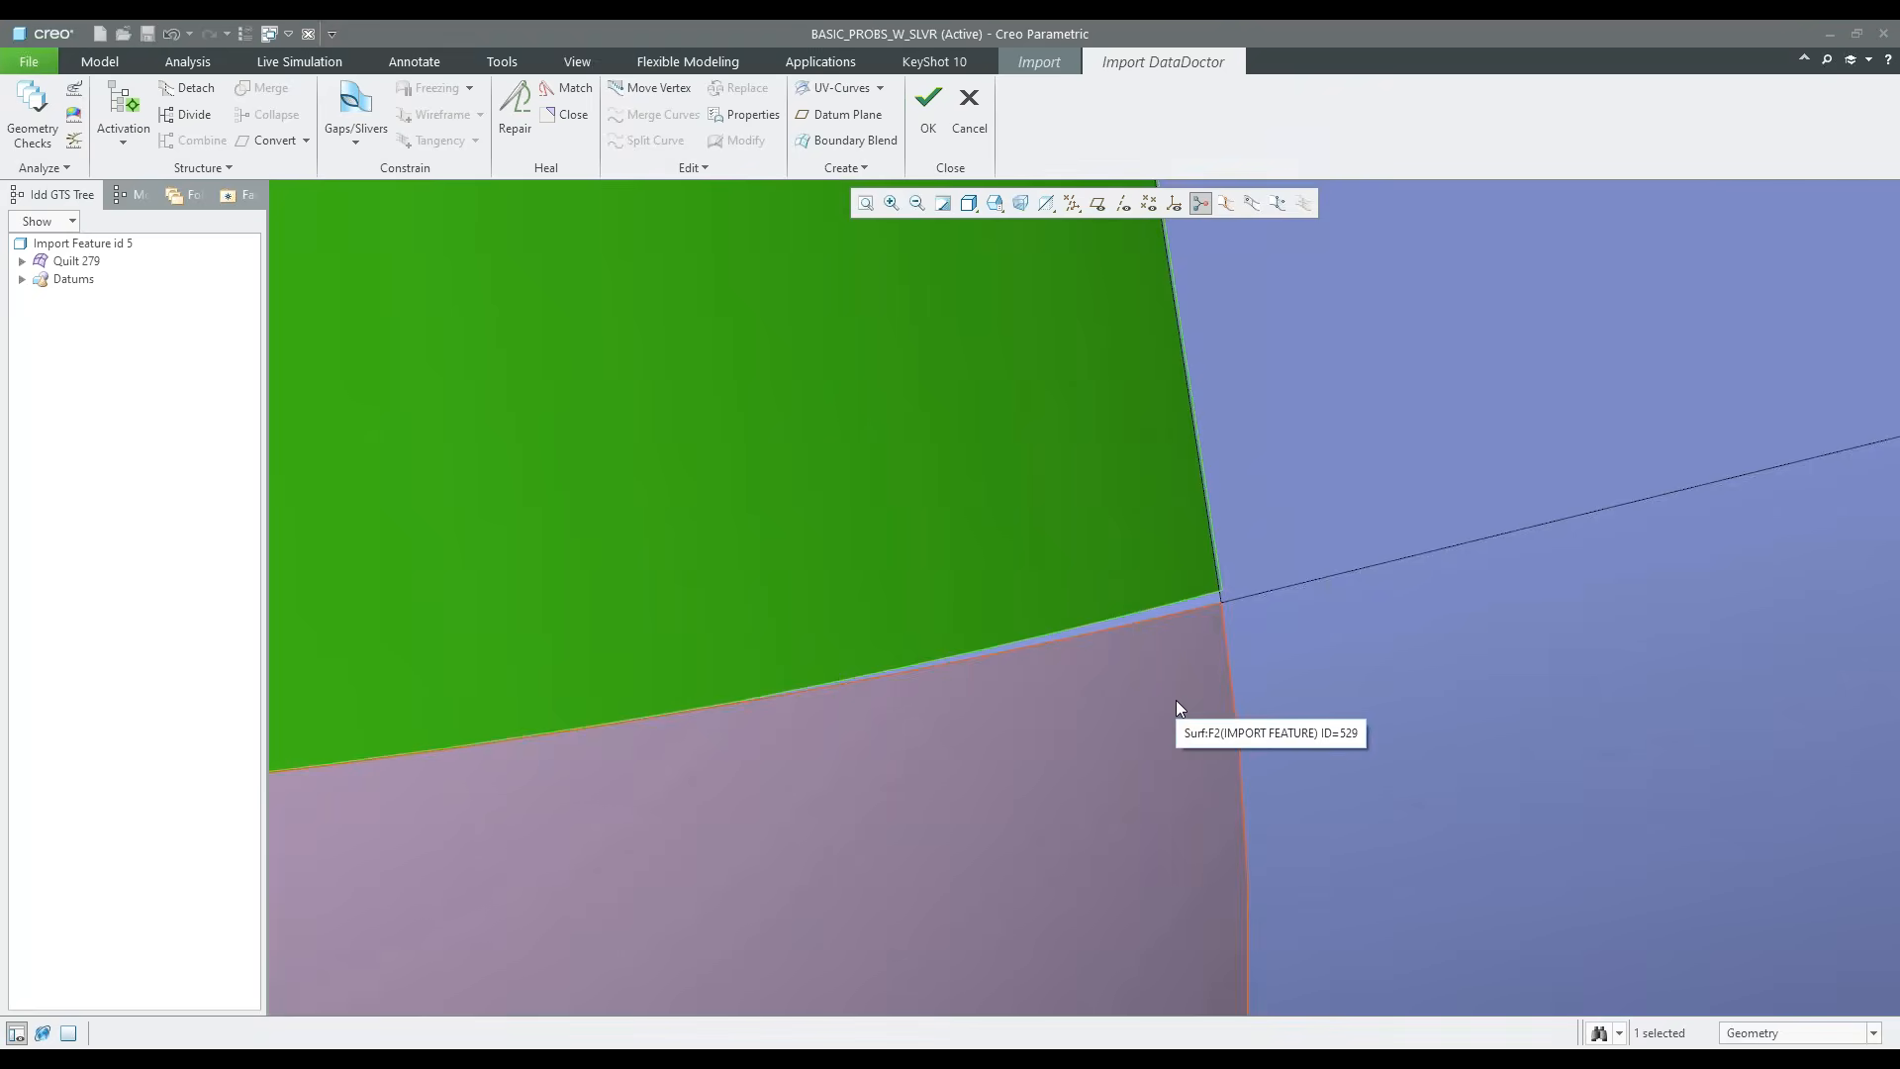
pyautogui.click(1177, 702)
pyautogui.click(1139, 579)
pyautogui.keyDown('ctrl'); pyautogui.click(1164, 697); pyautogui.keyUp('ctrl')
pyautogui.rightClick(1164, 680)
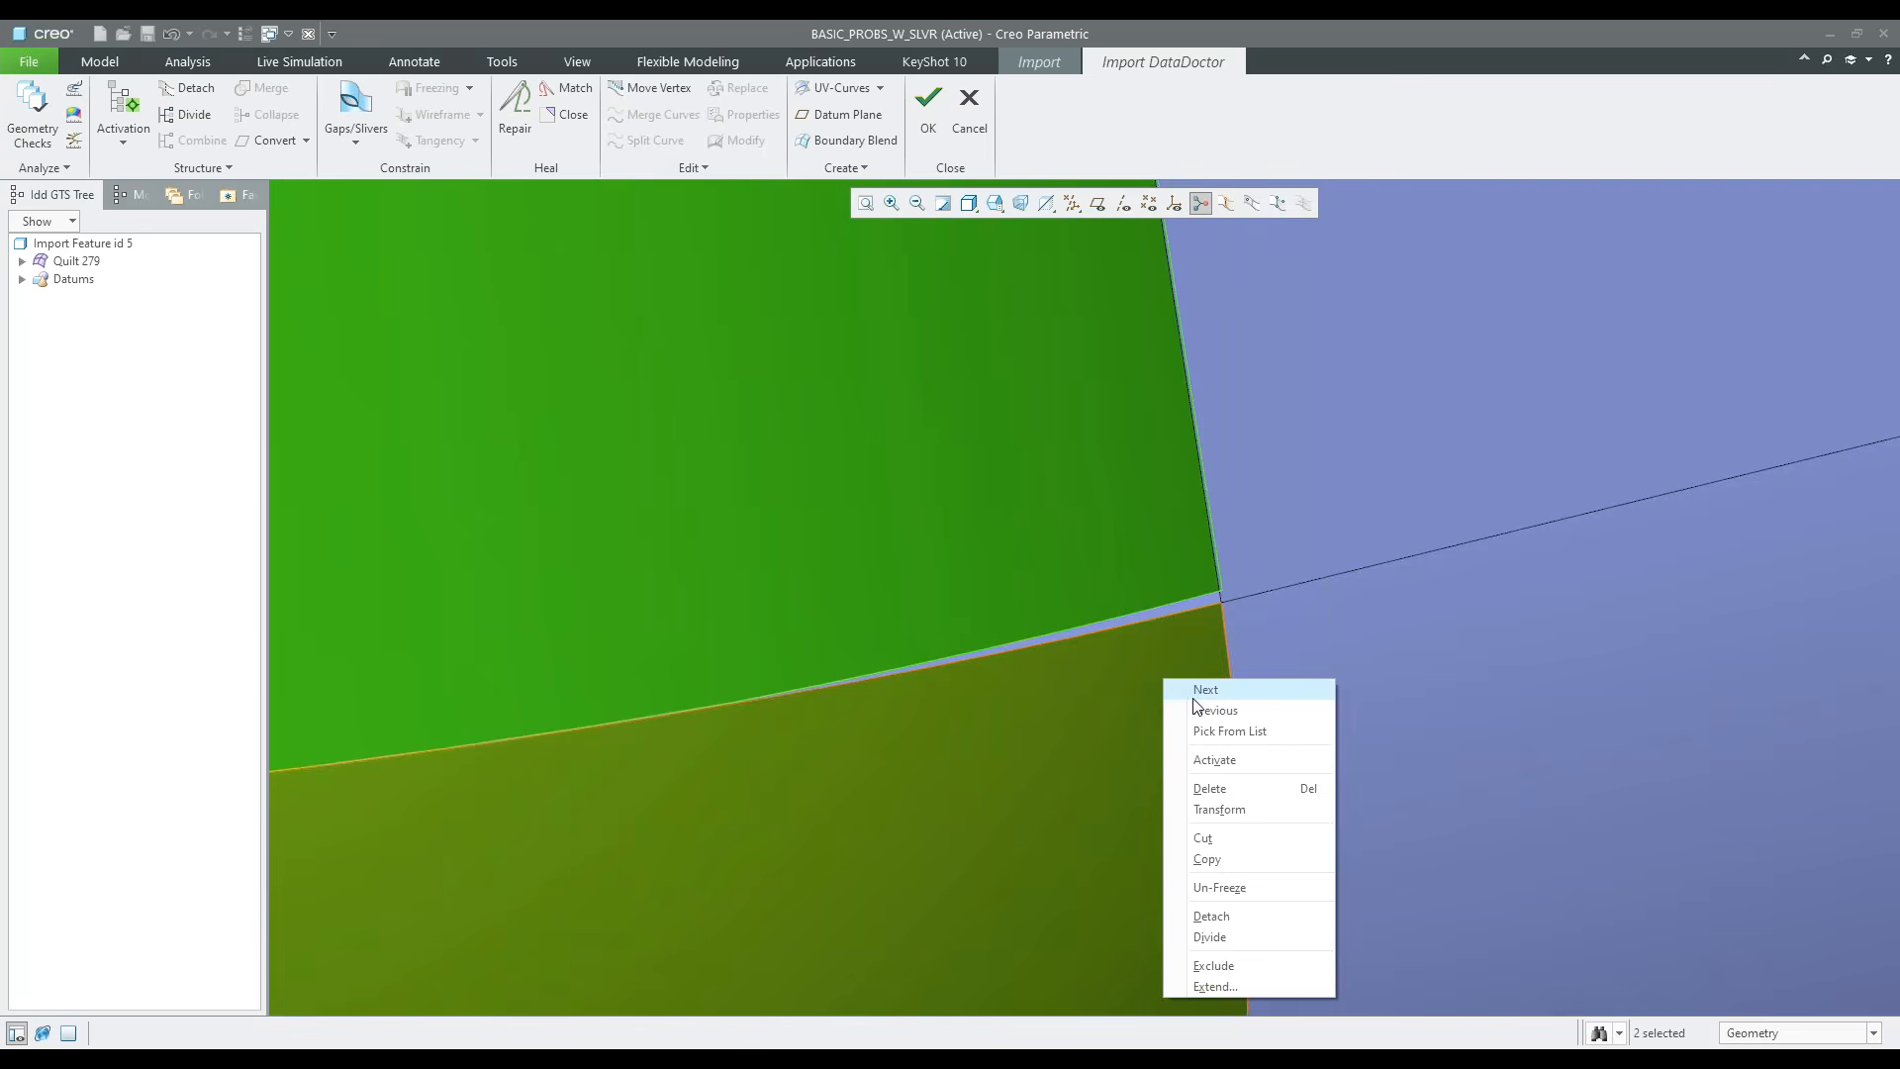
pyautogui.click(1218, 760)
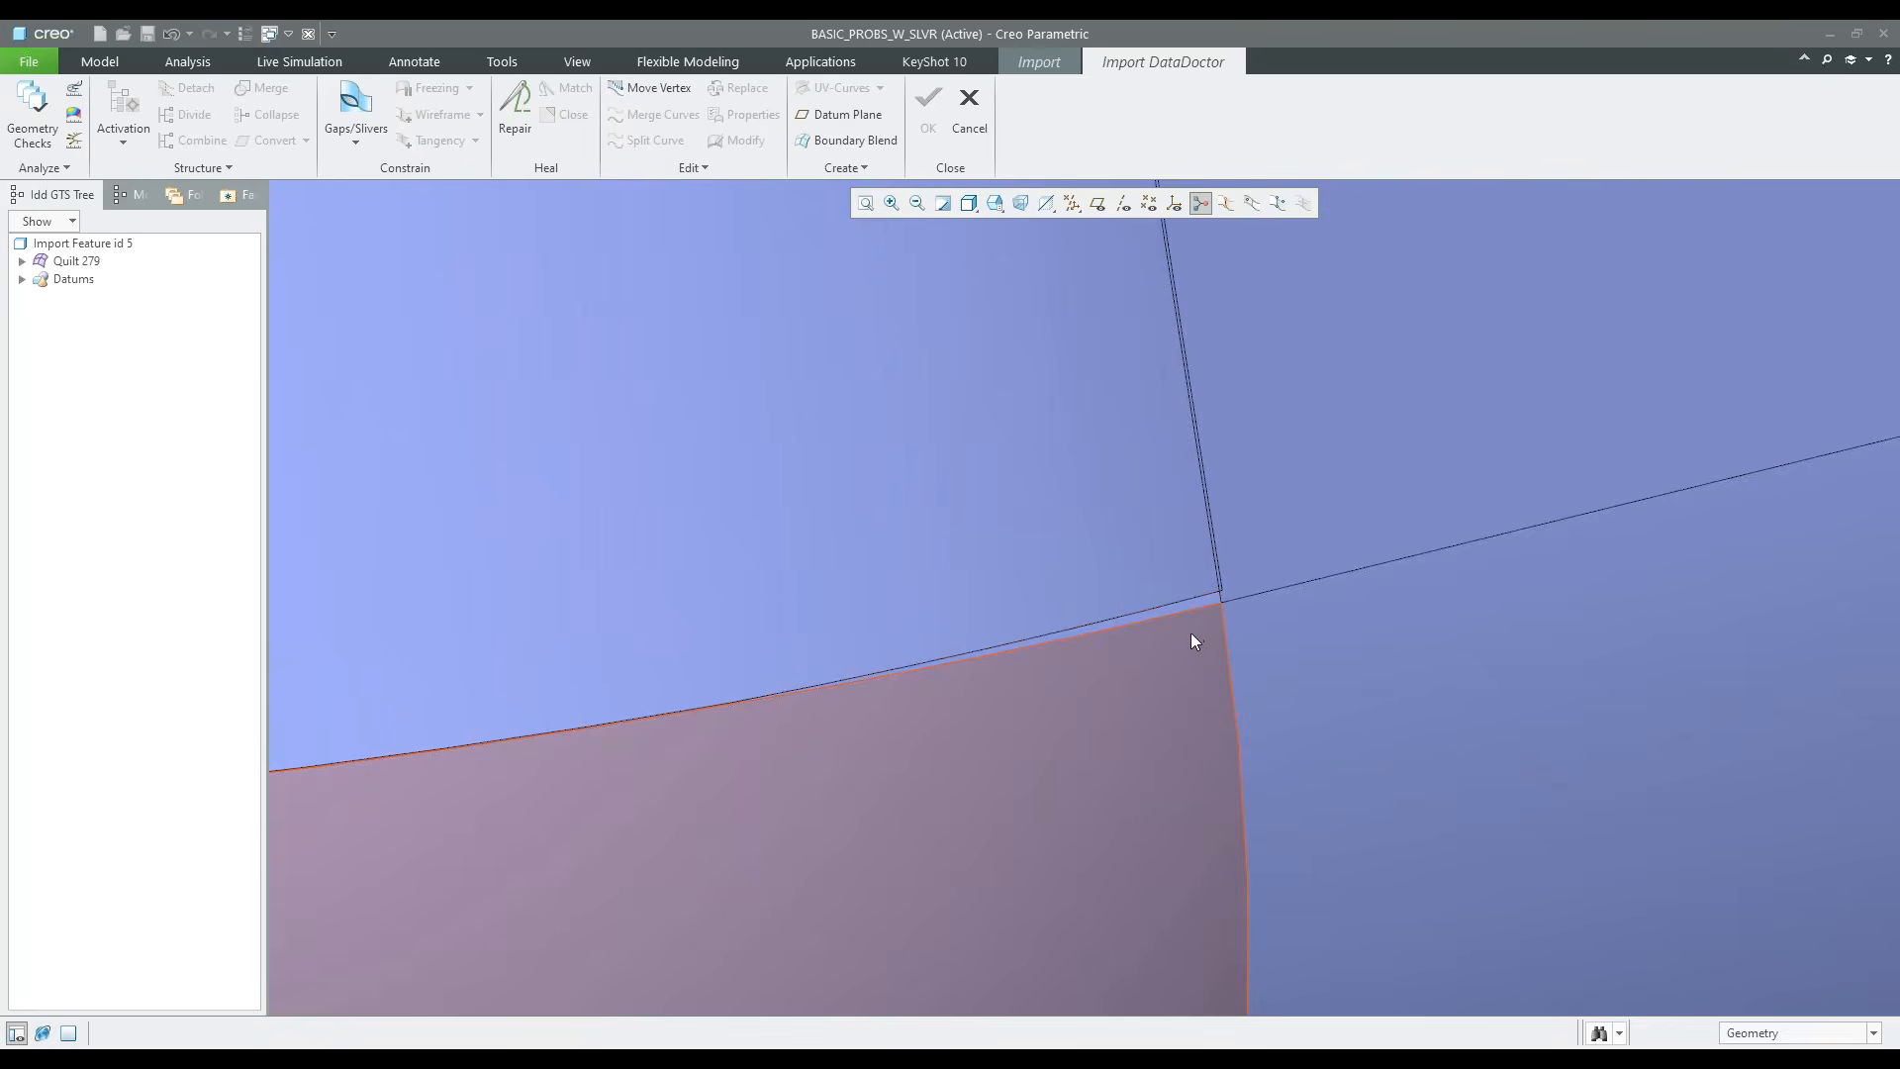
# Define a gap added to the wireframe between the one-sided edges of the vertical round and the corner surface
pyautogui.click(1191, 633)
pyautogui.keyDown('ctrl'); pyautogui.click(1174, 545); pyautogui.keyUp('ctrl')
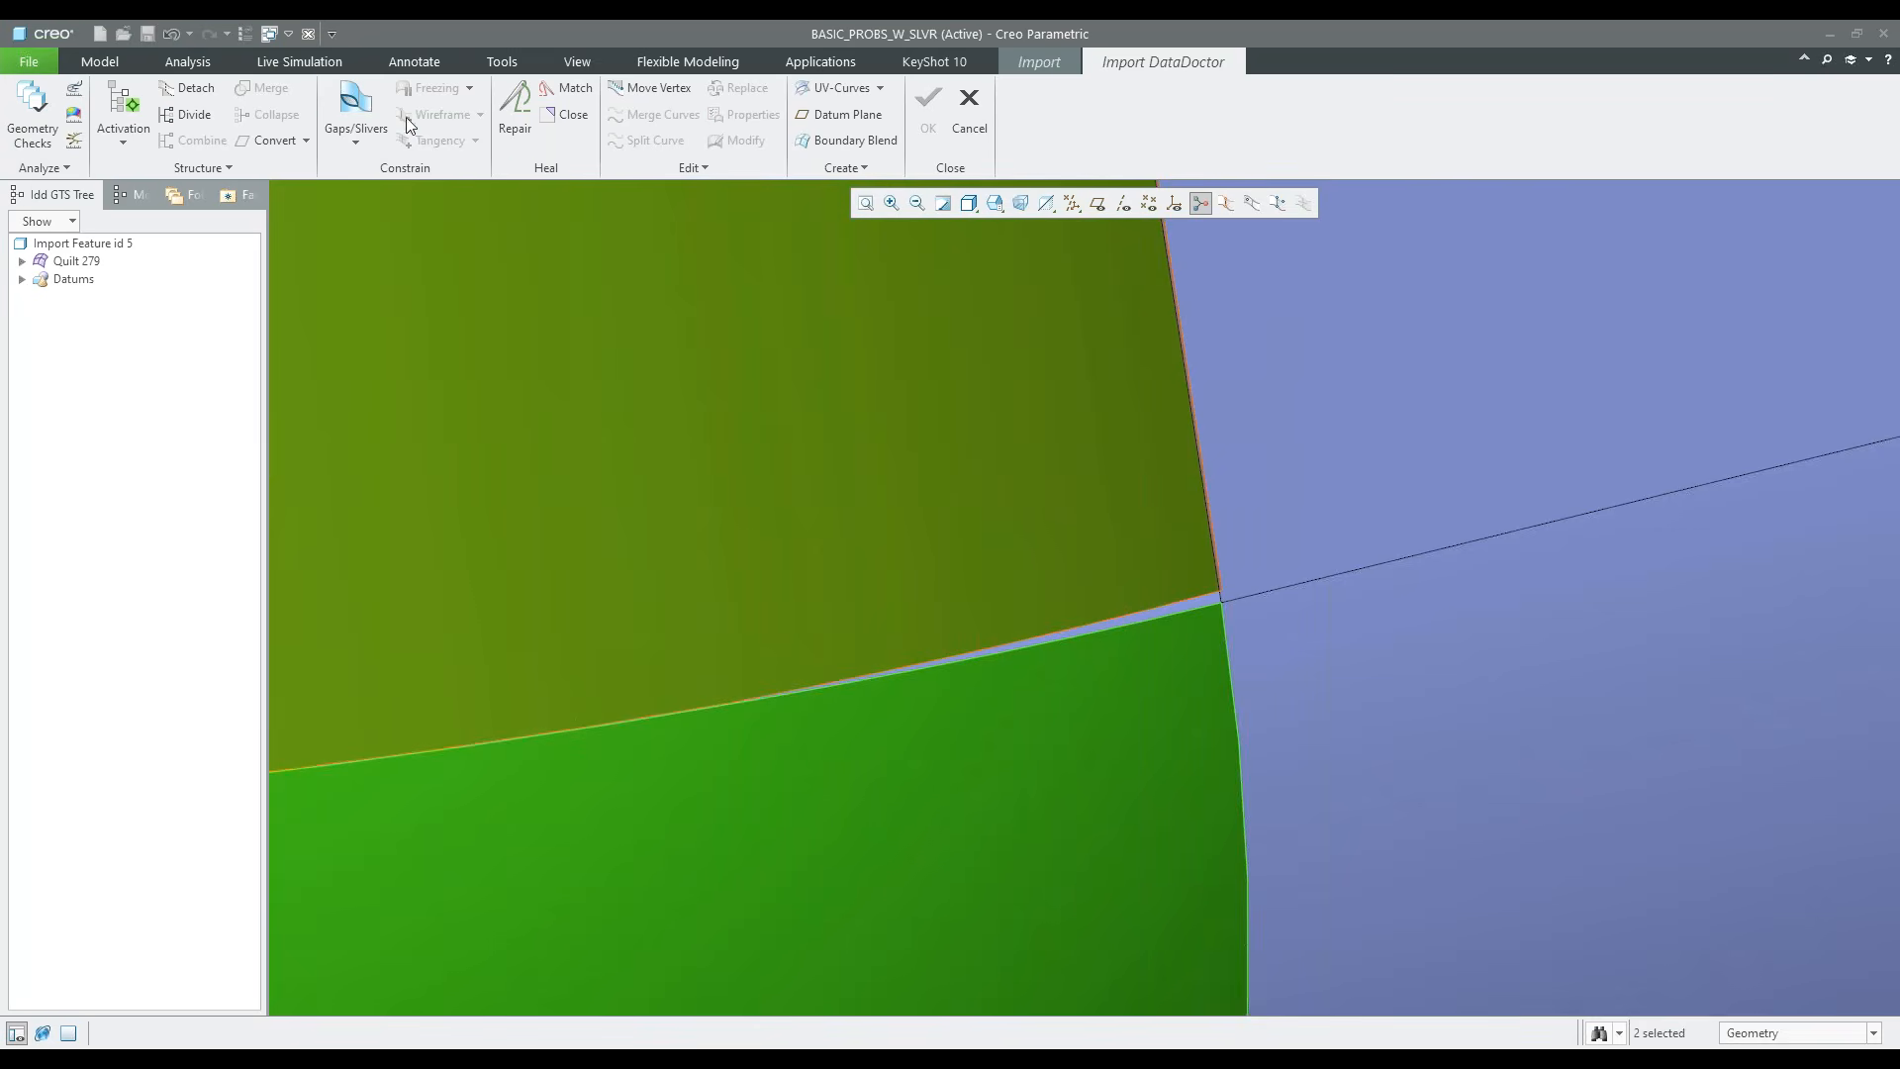
pyautogui.click(354, 93)
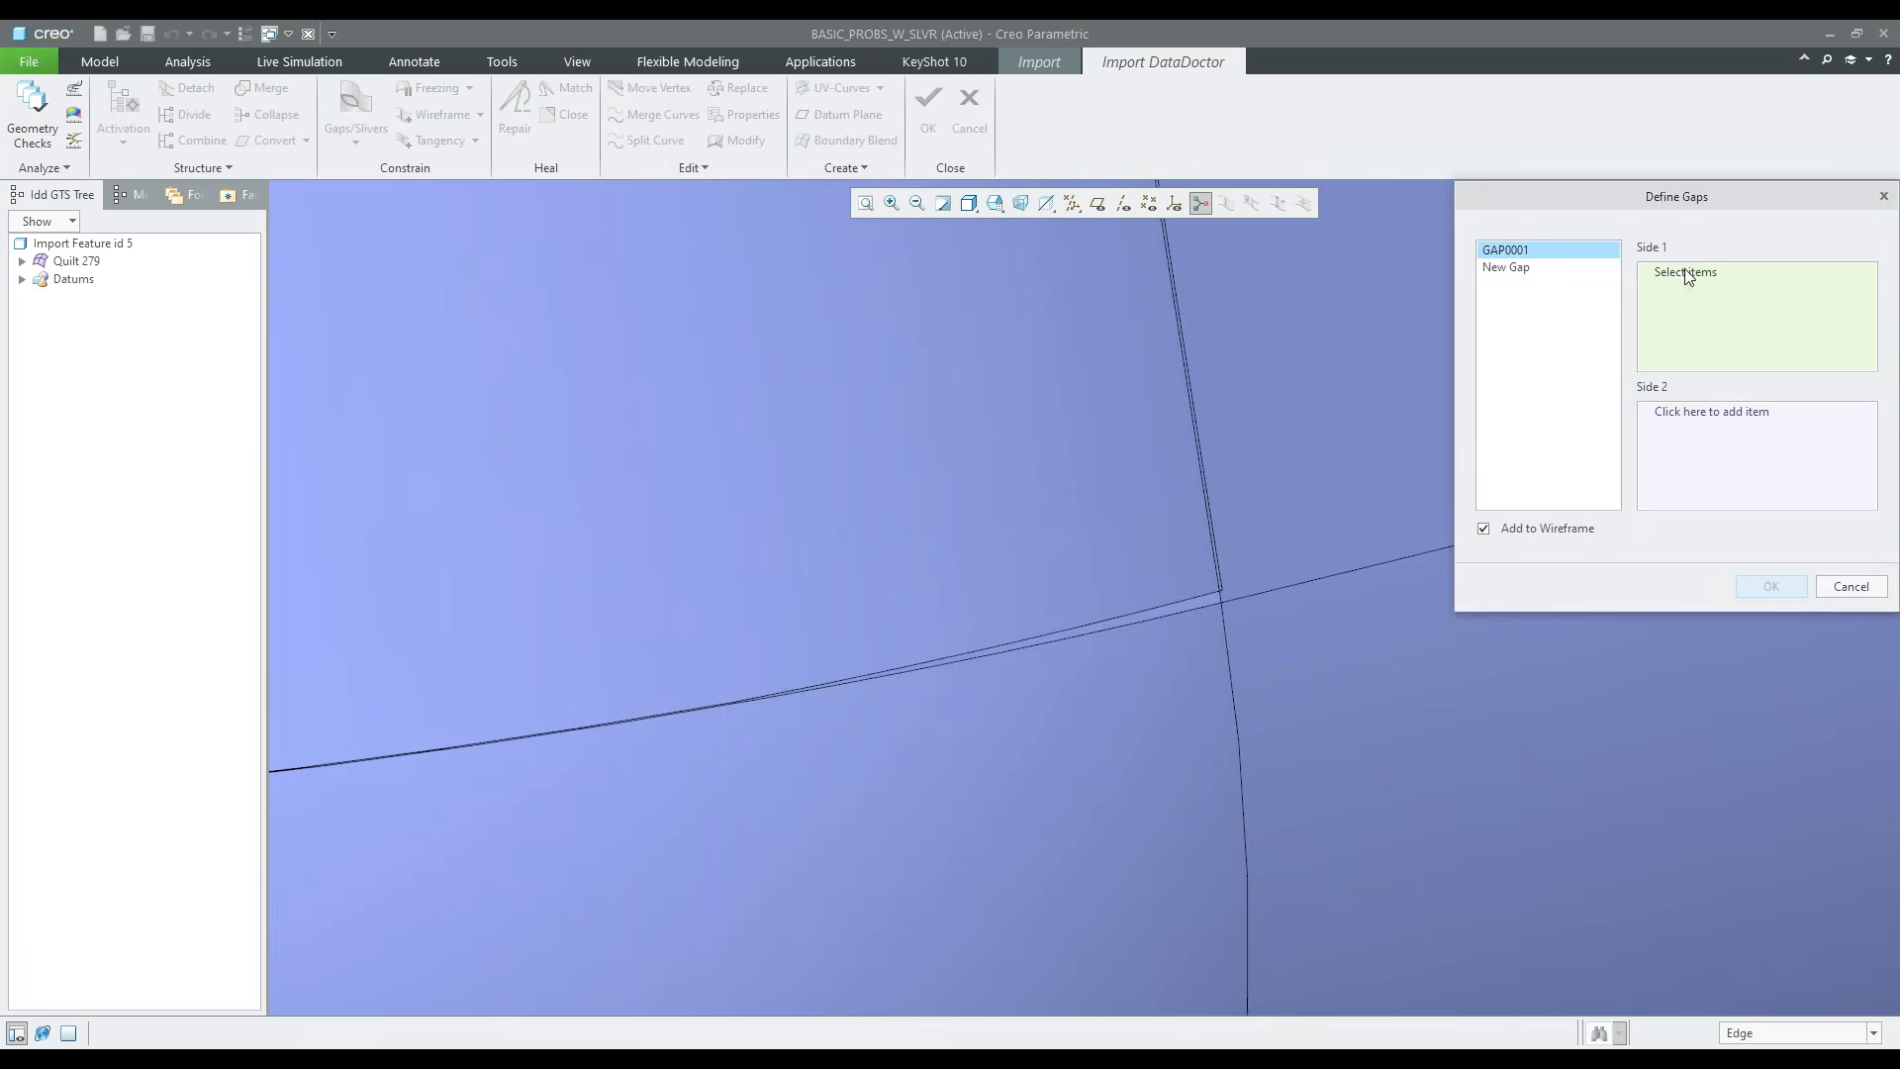
pyautogui.click(1161, 612)
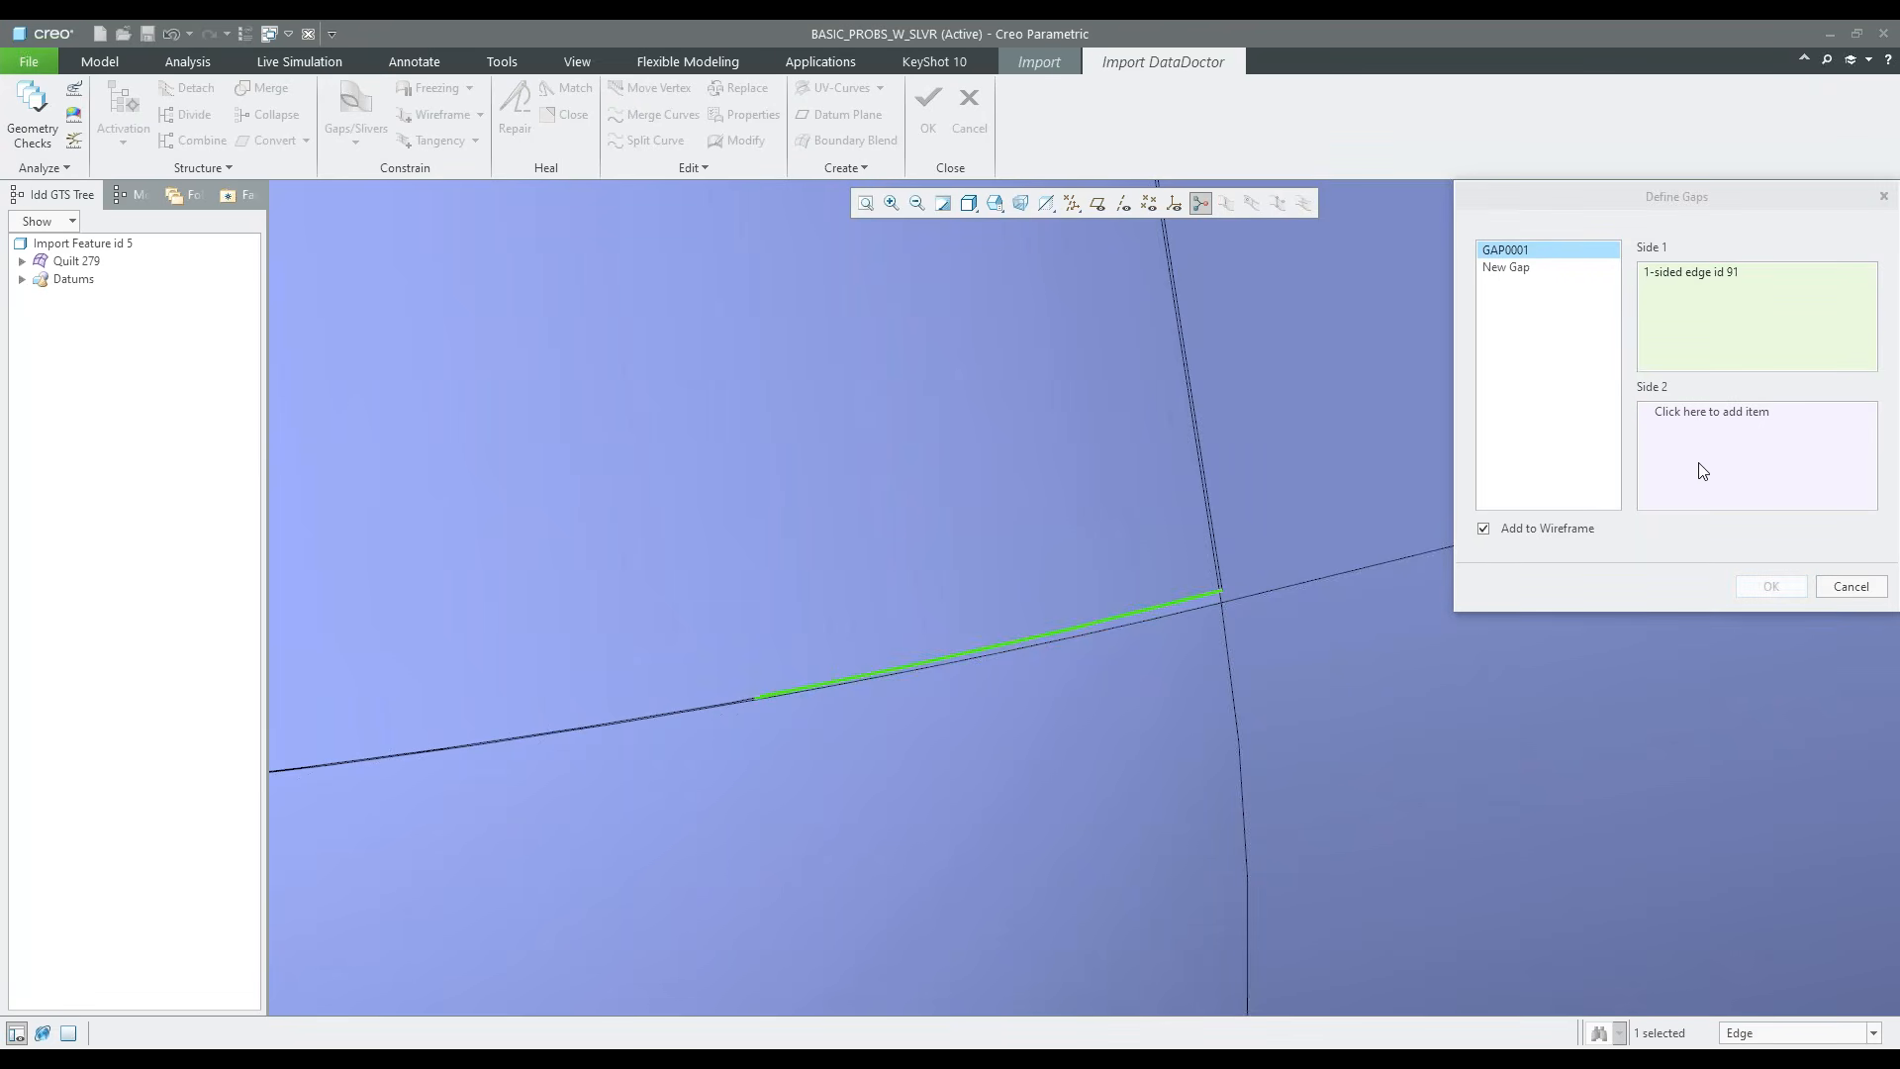
pyautogui.click(1722, 421)
pyautogui.click(1121, 626)
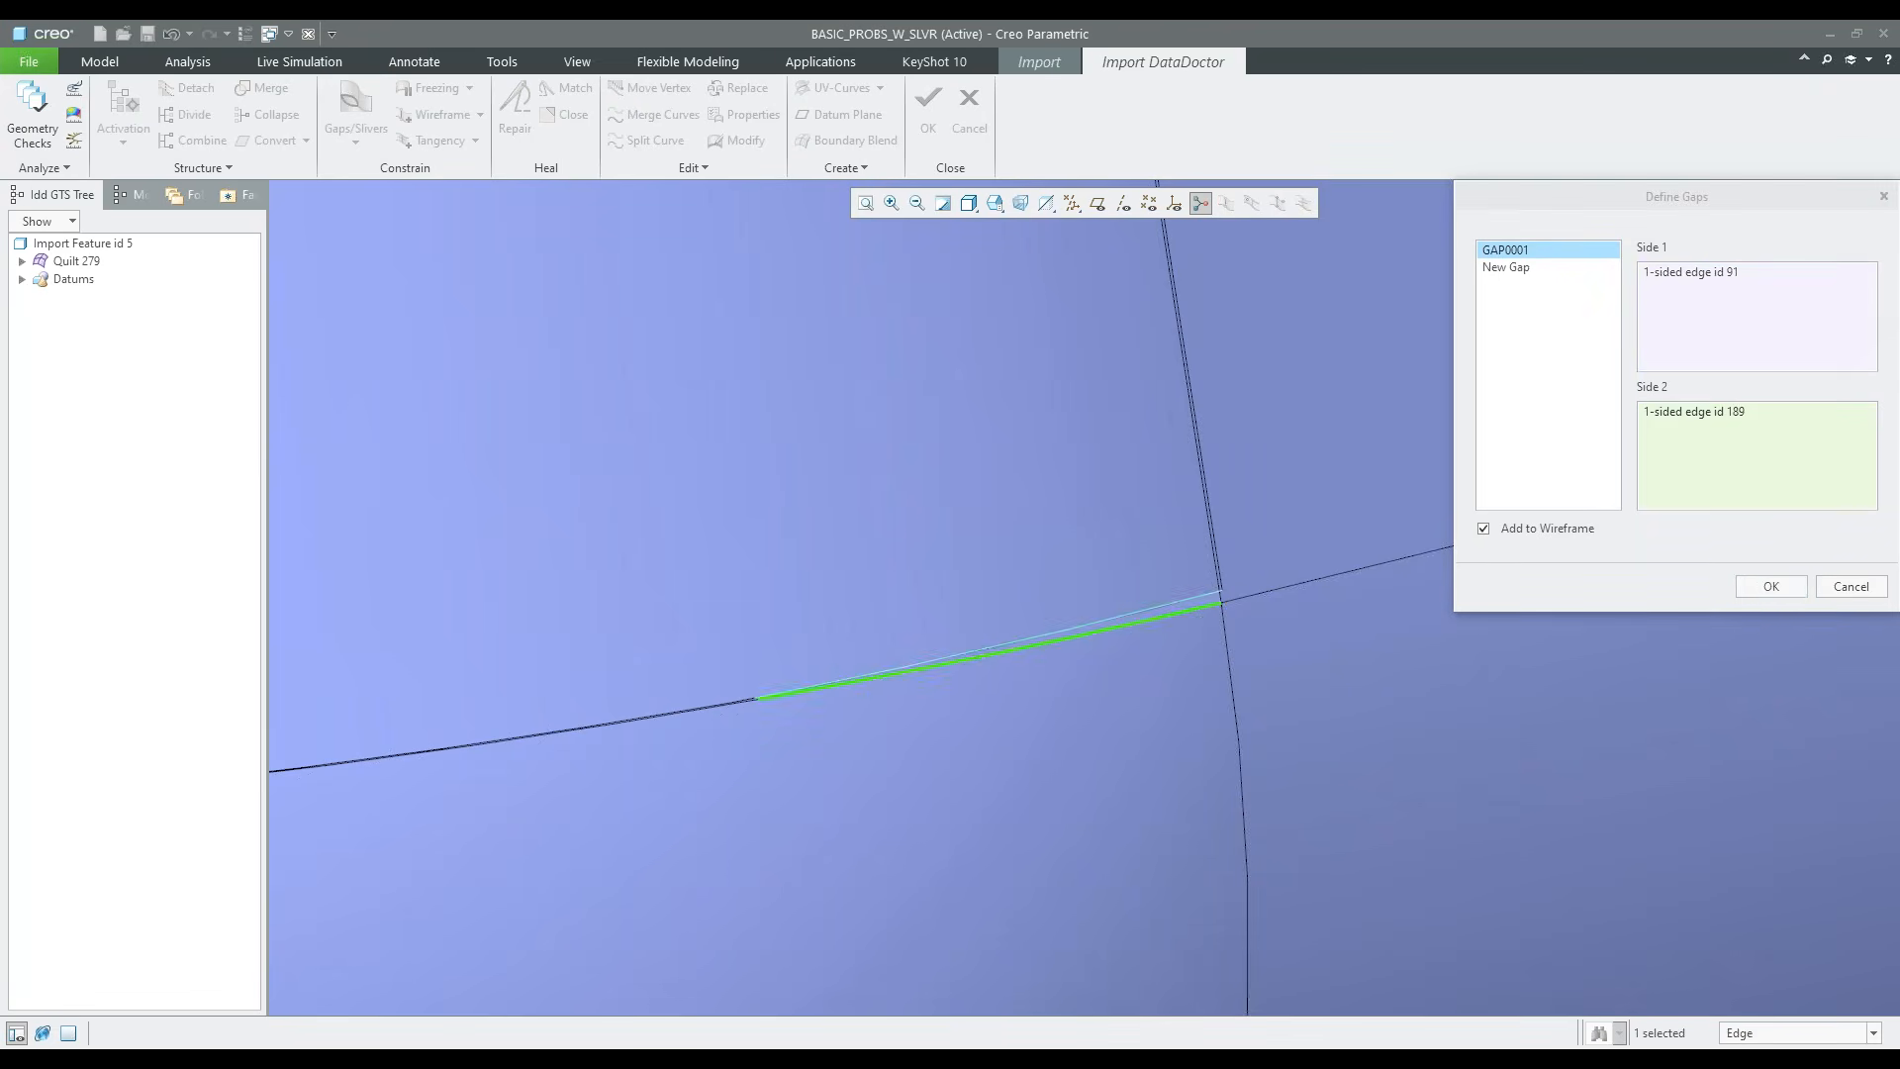
pyautogui.click(1771, 585)
# Repair the active geometry at the lower front corner without Repair Tangency, inspect the new surfaces, and accept the repair
pyautogui.scroll(2, 933, 736)
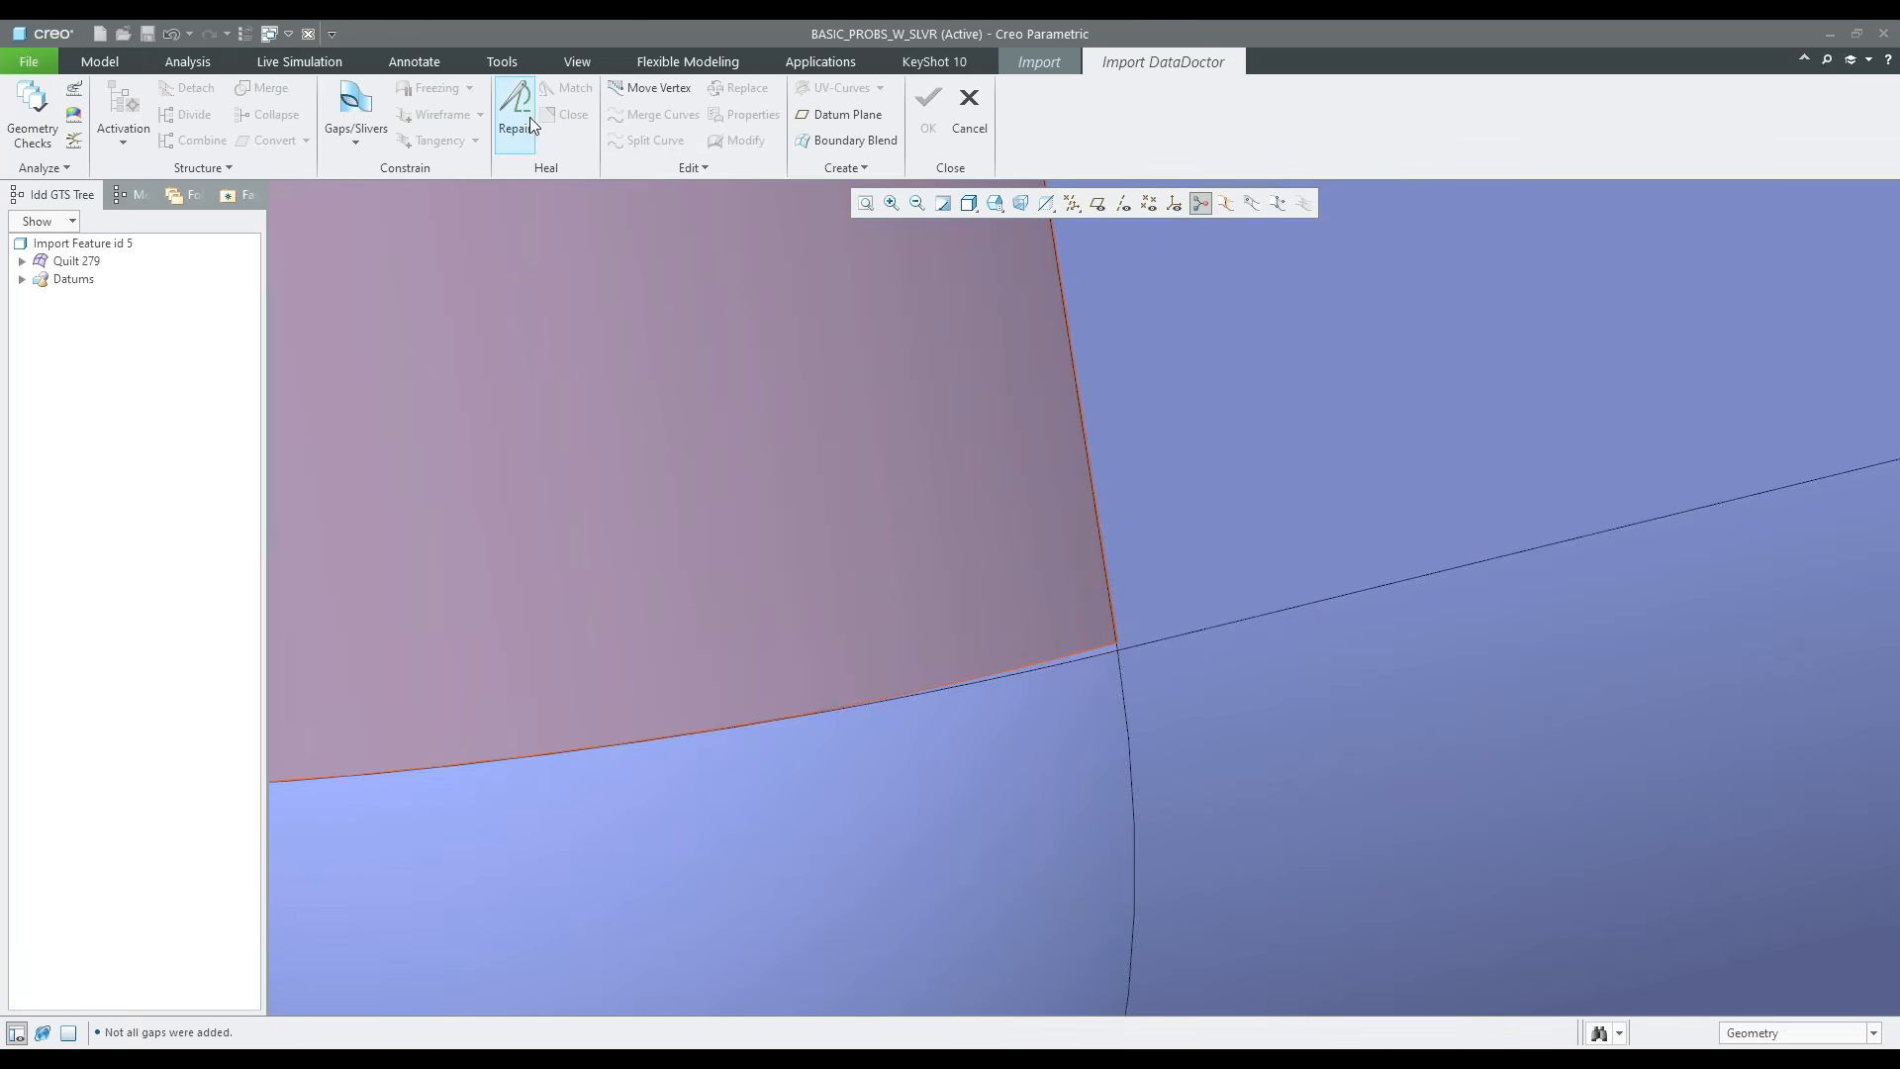
pyautogui.click(543, 129)
pyautogui.scroll(-8, 1152, 670)
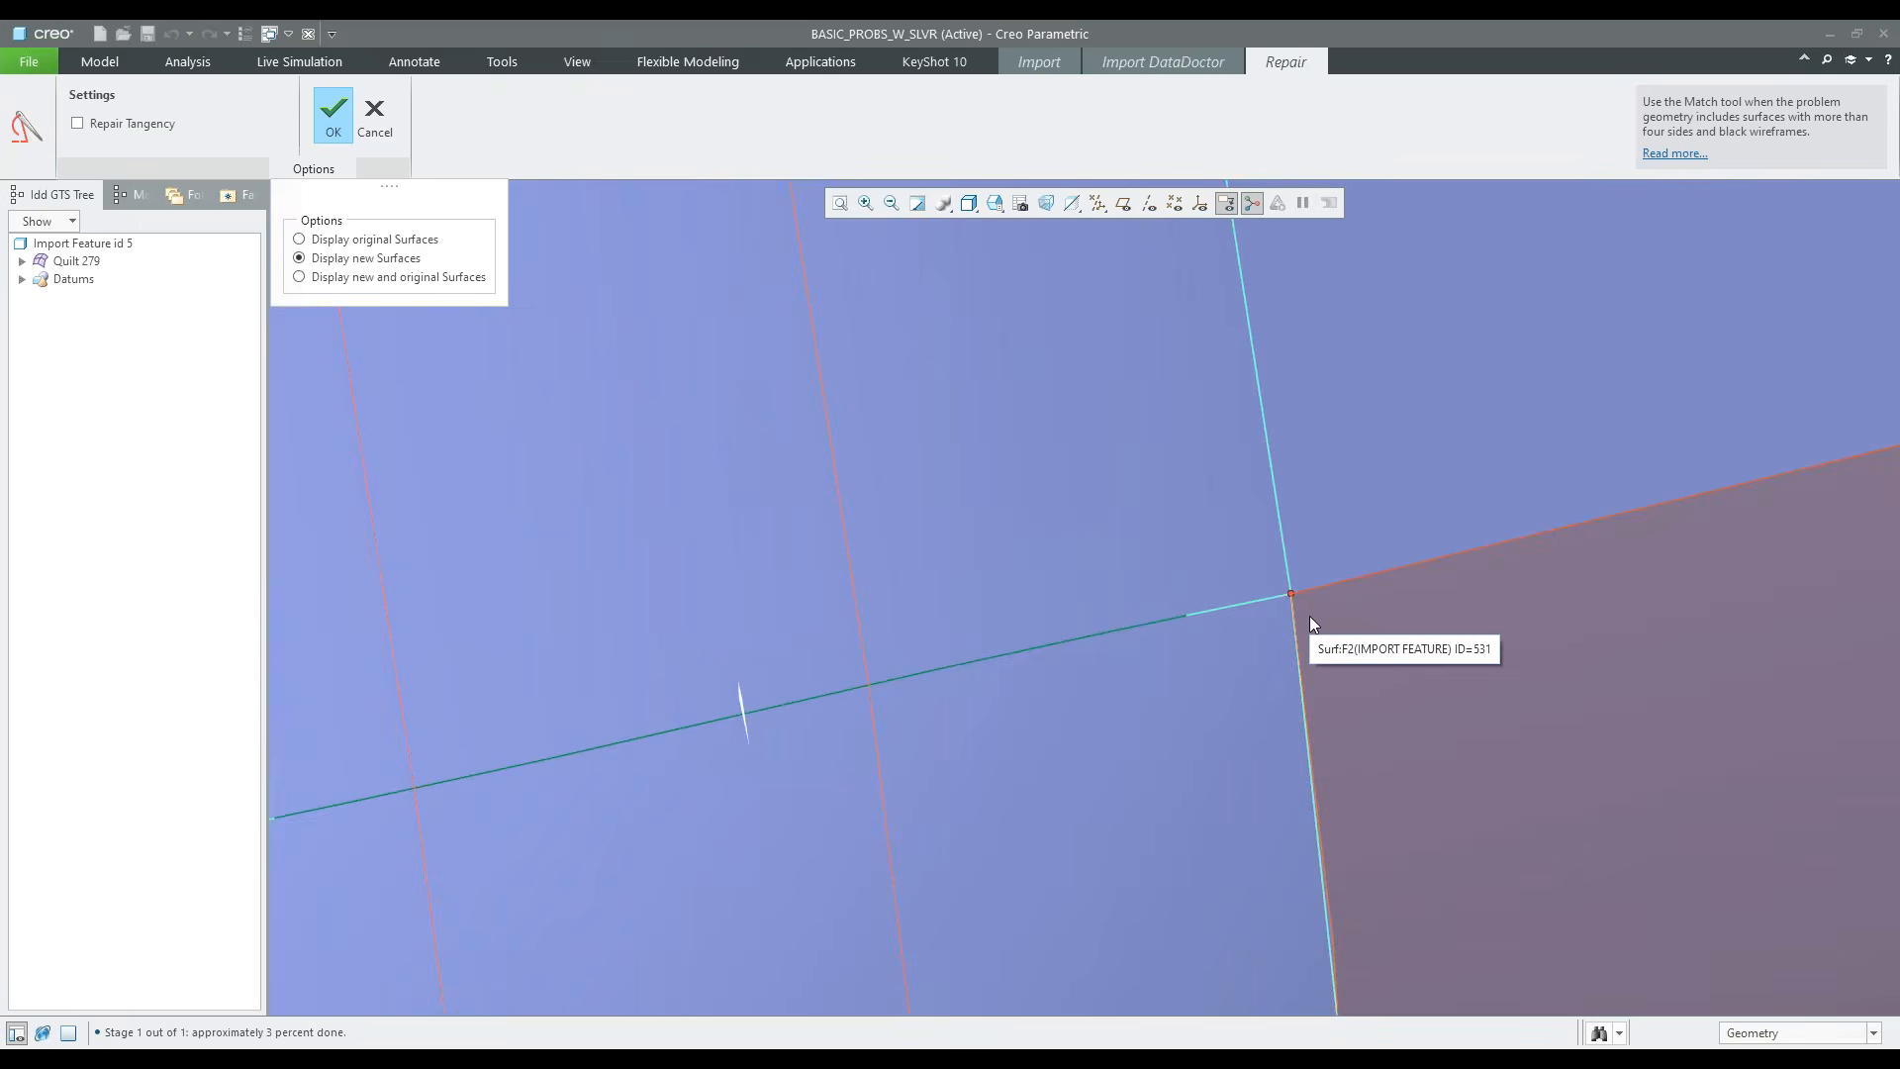
pyautogui.scroll(8, 1138, 616)
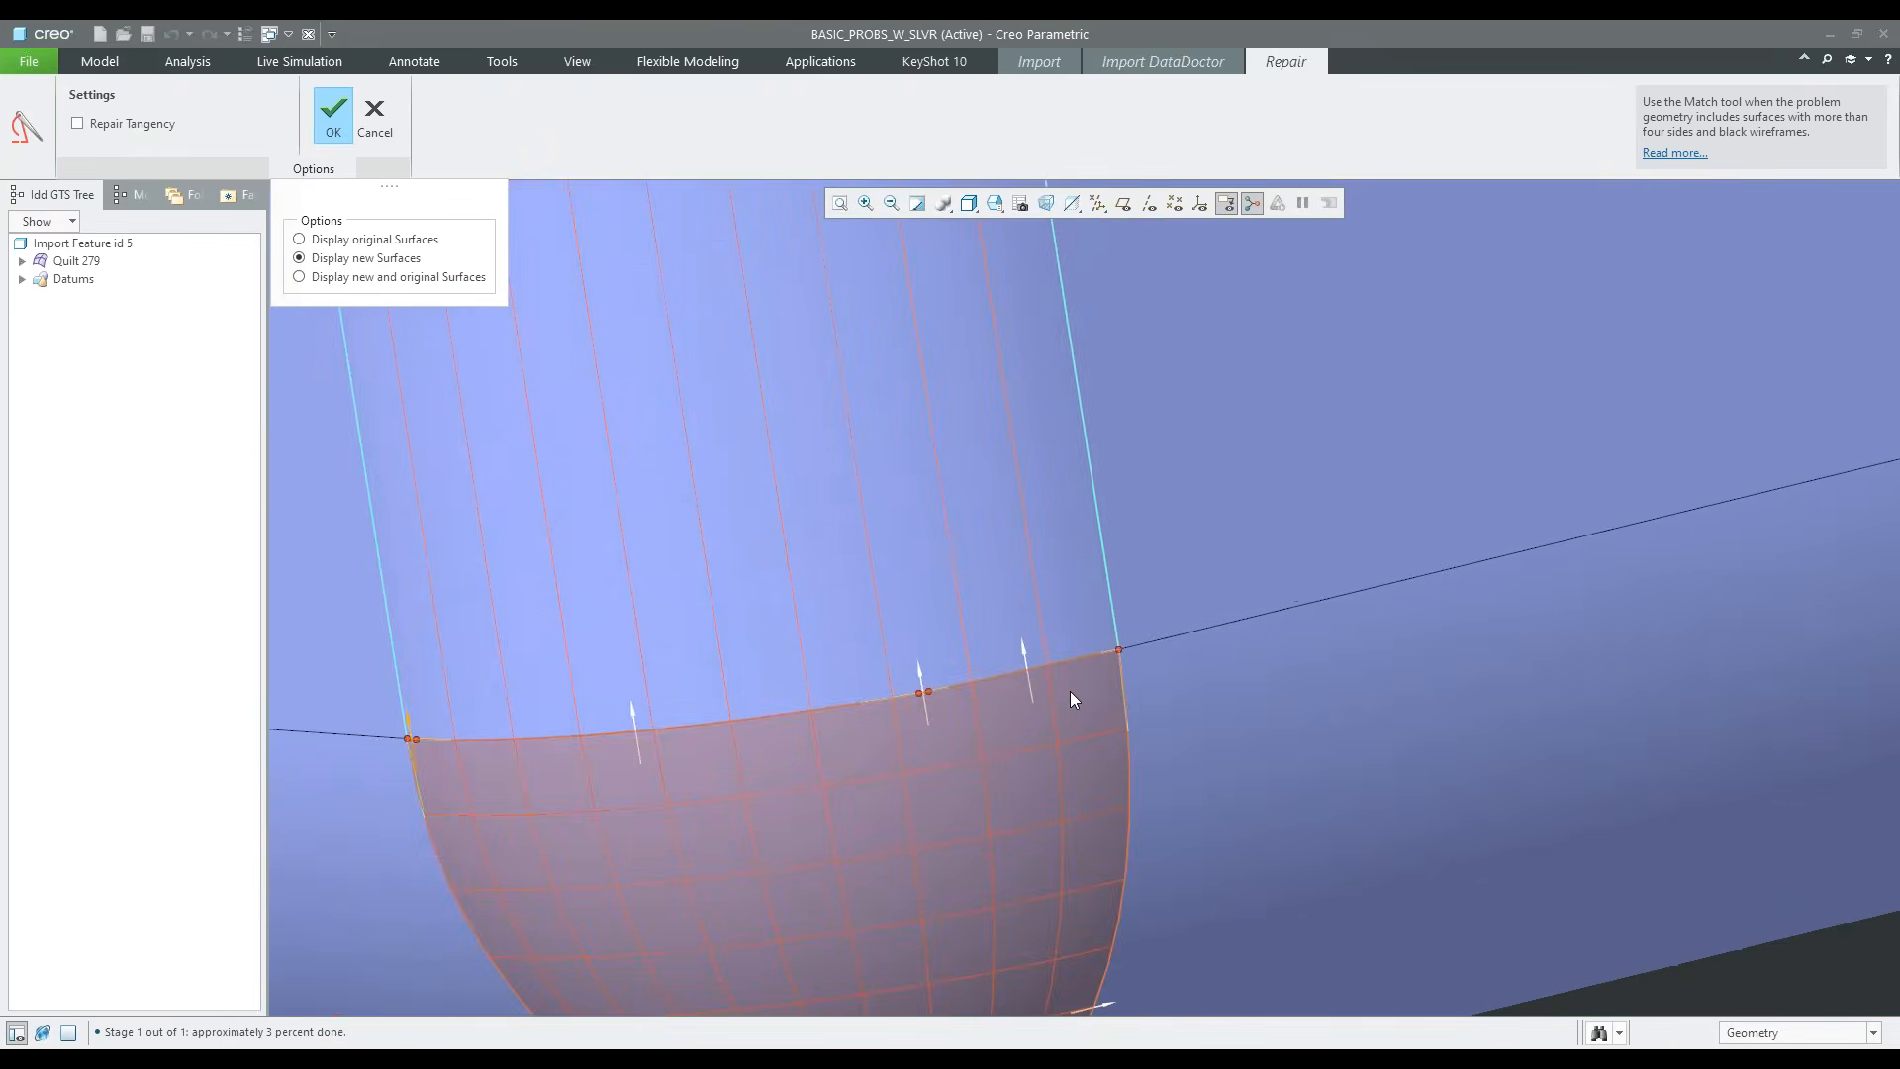
pyautogui.scroll(1, 1073, 698)
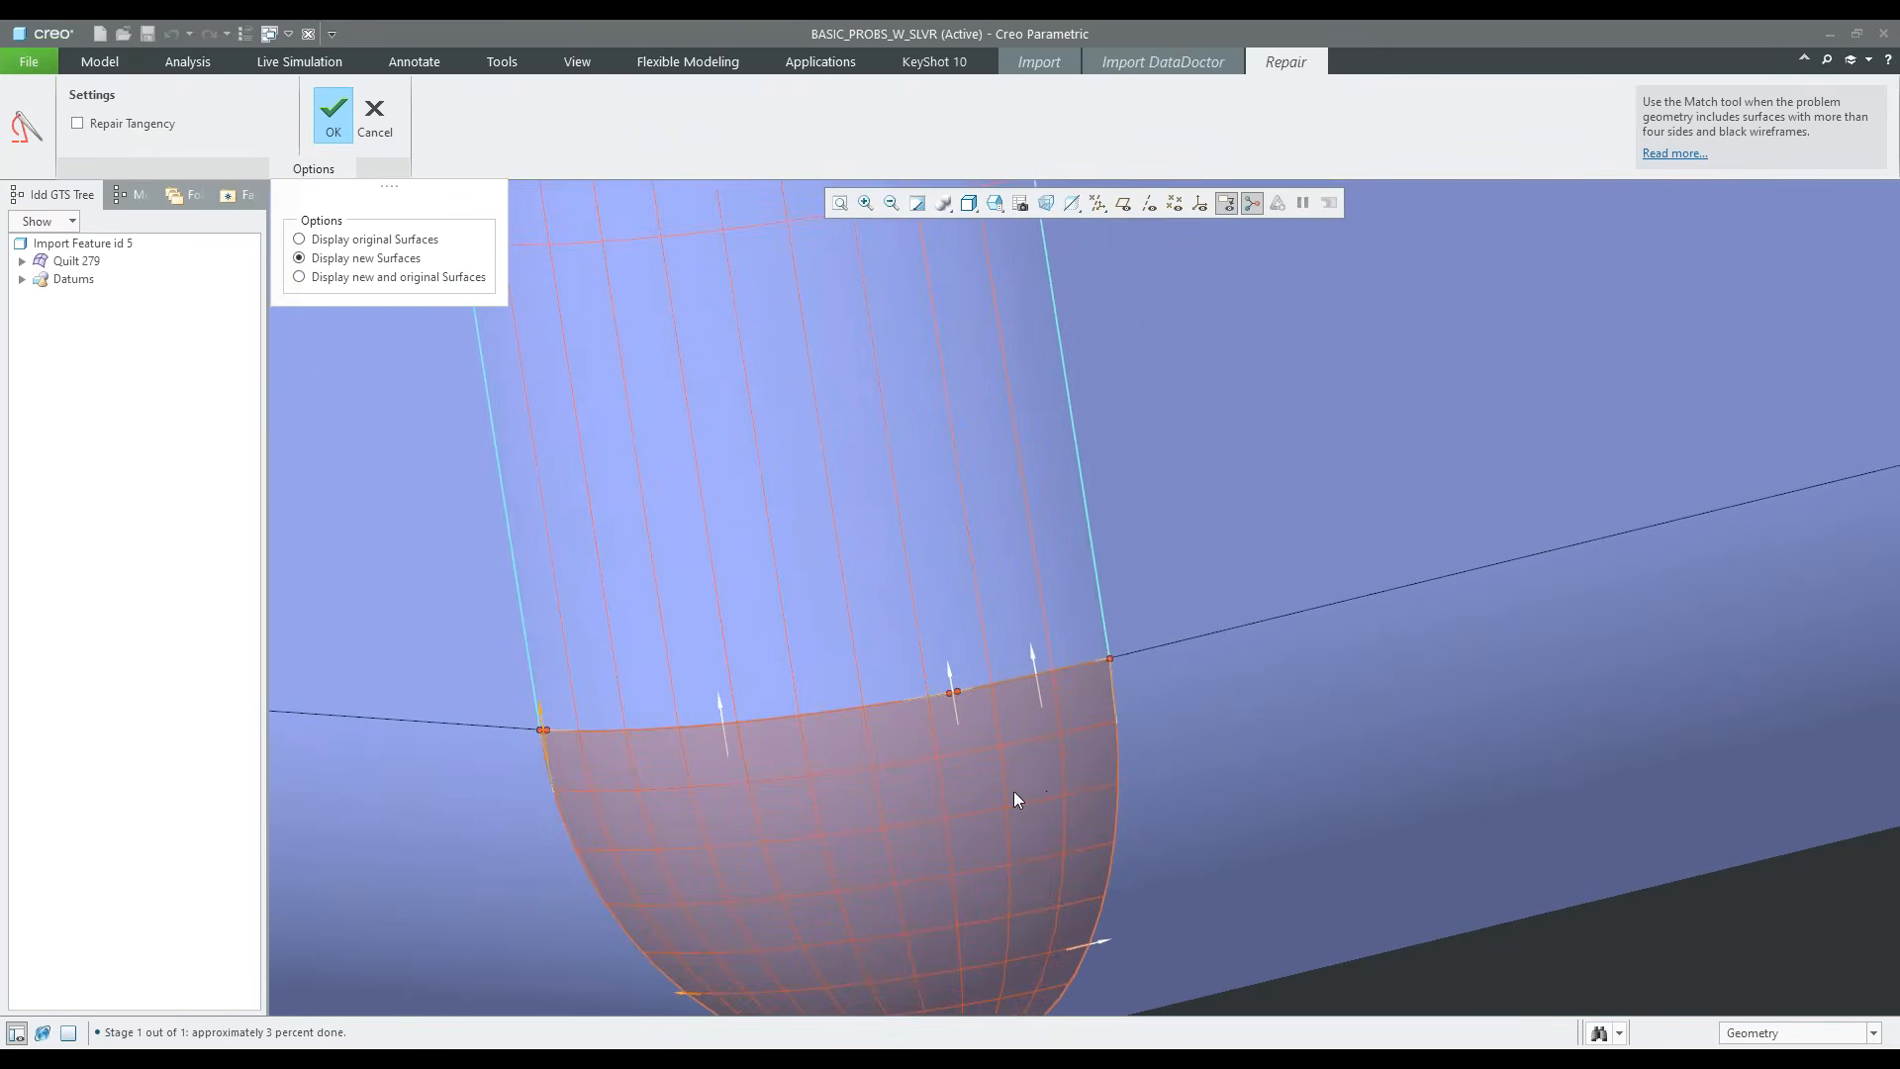
pyautogui.scroll(2, 1014, 792)
pyautogui.scroll(-1, 1013, 797)
pyautogui.scroll(-1, 1012, 738)
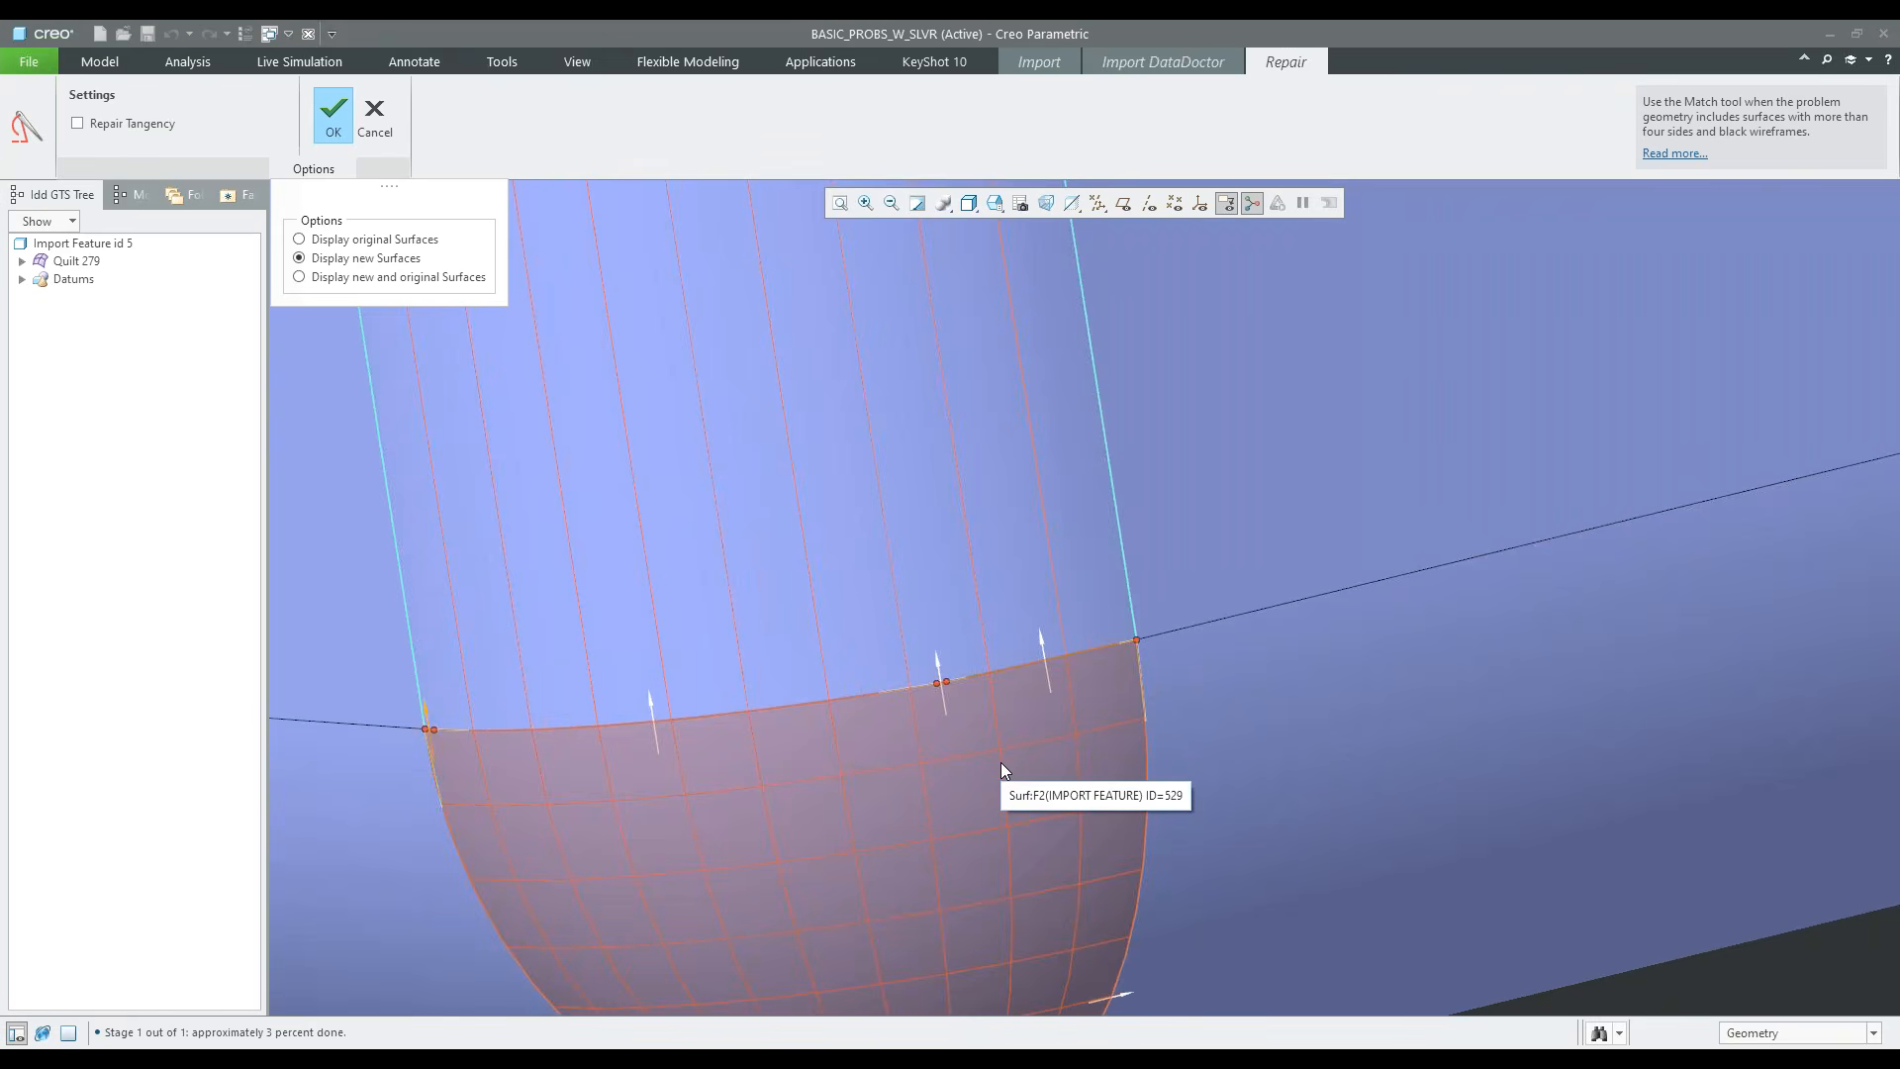
pyautogui.moveTo(1008, 723); pyautogui.dragTo(1035, 453, button='middle')
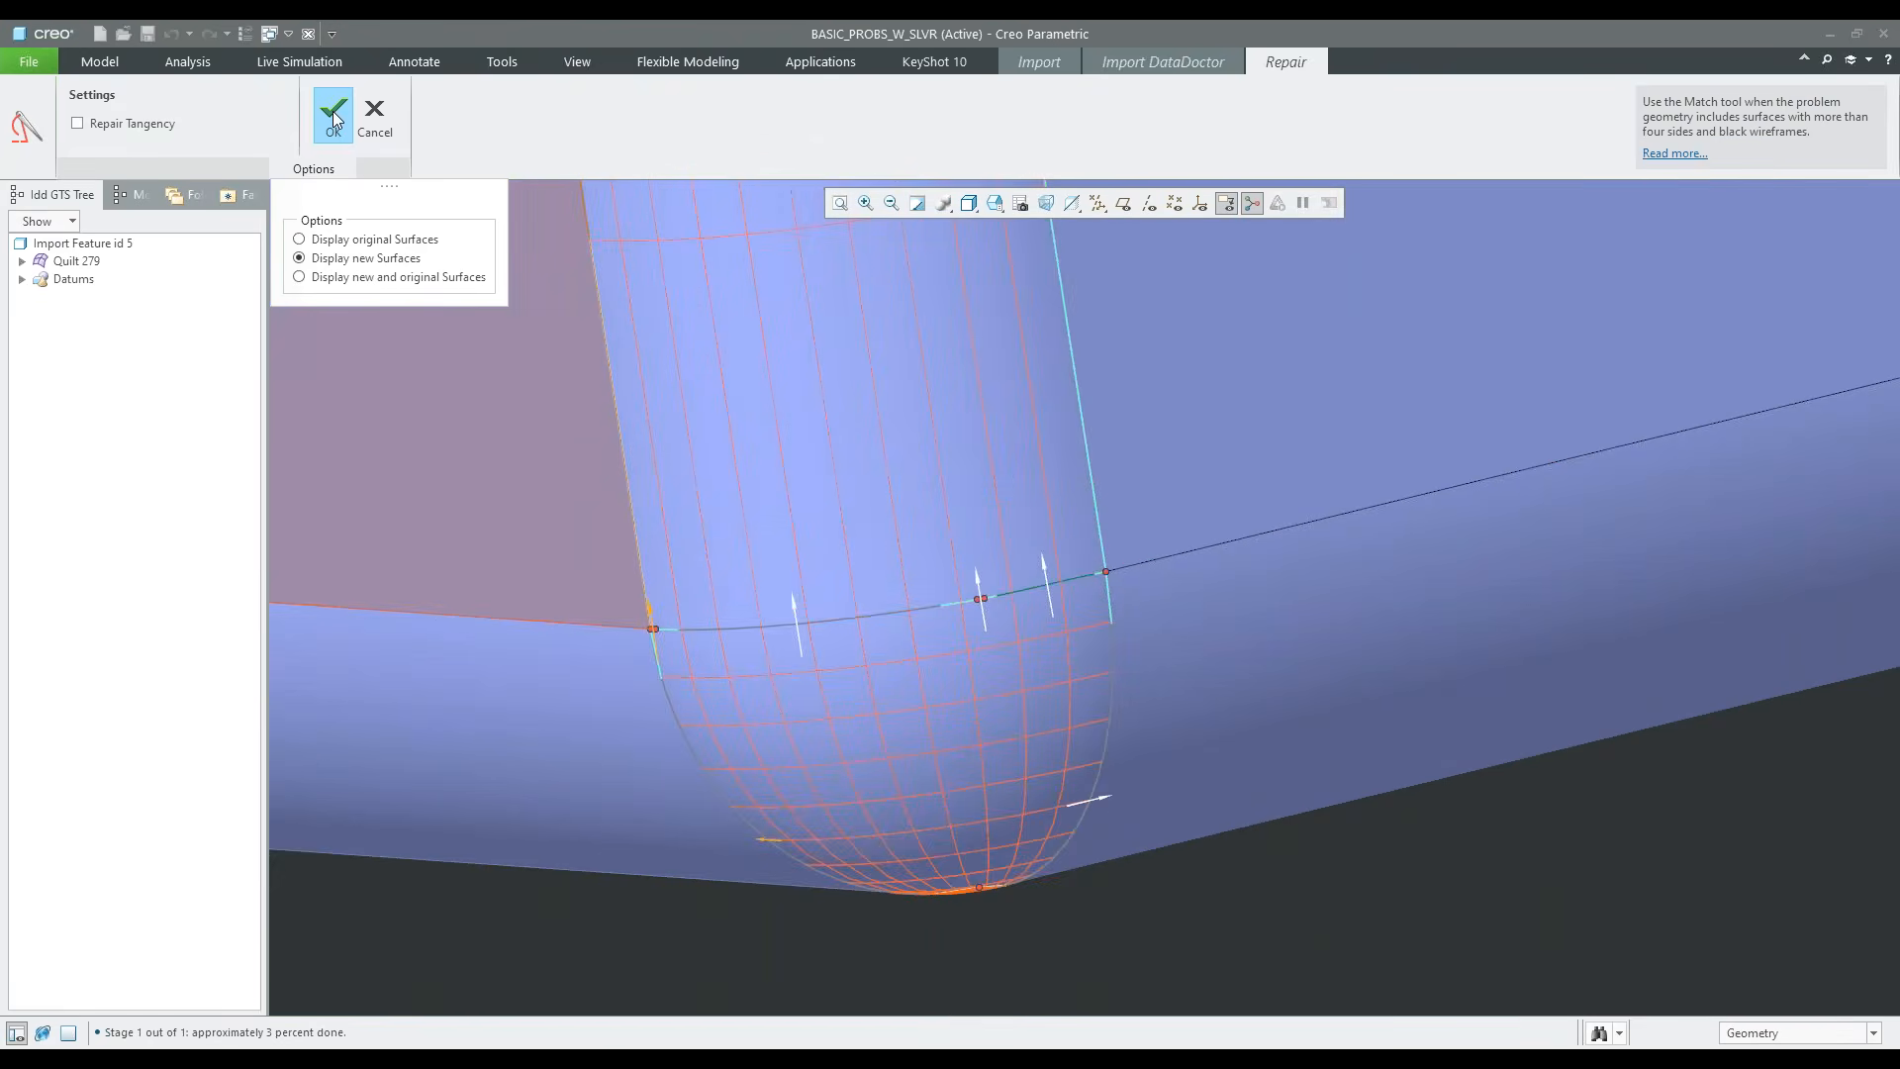
pyautogui.click(332, 111)
pyautogui.scroll(8, 1298, 929)
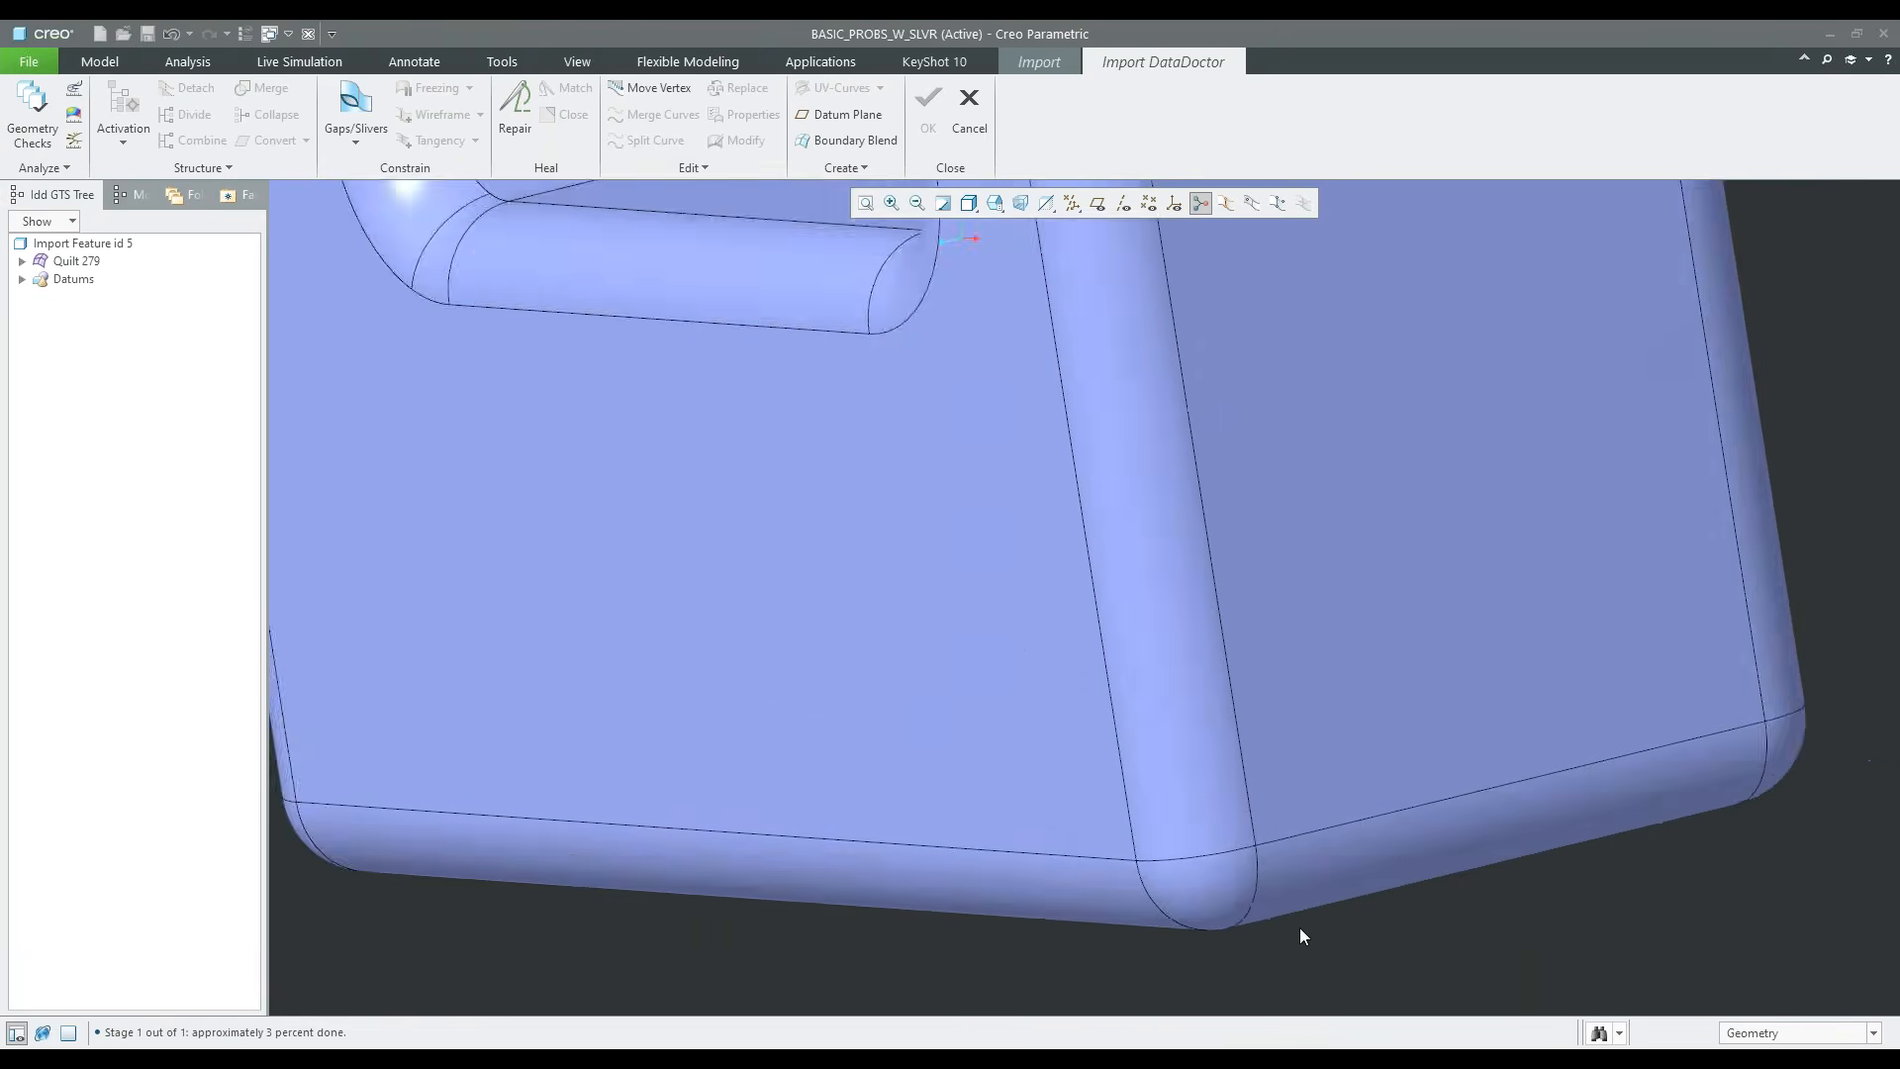
pyautogui.moveTo(1190, 841); pyautogui.dragTo(1011, 585, button='middle')
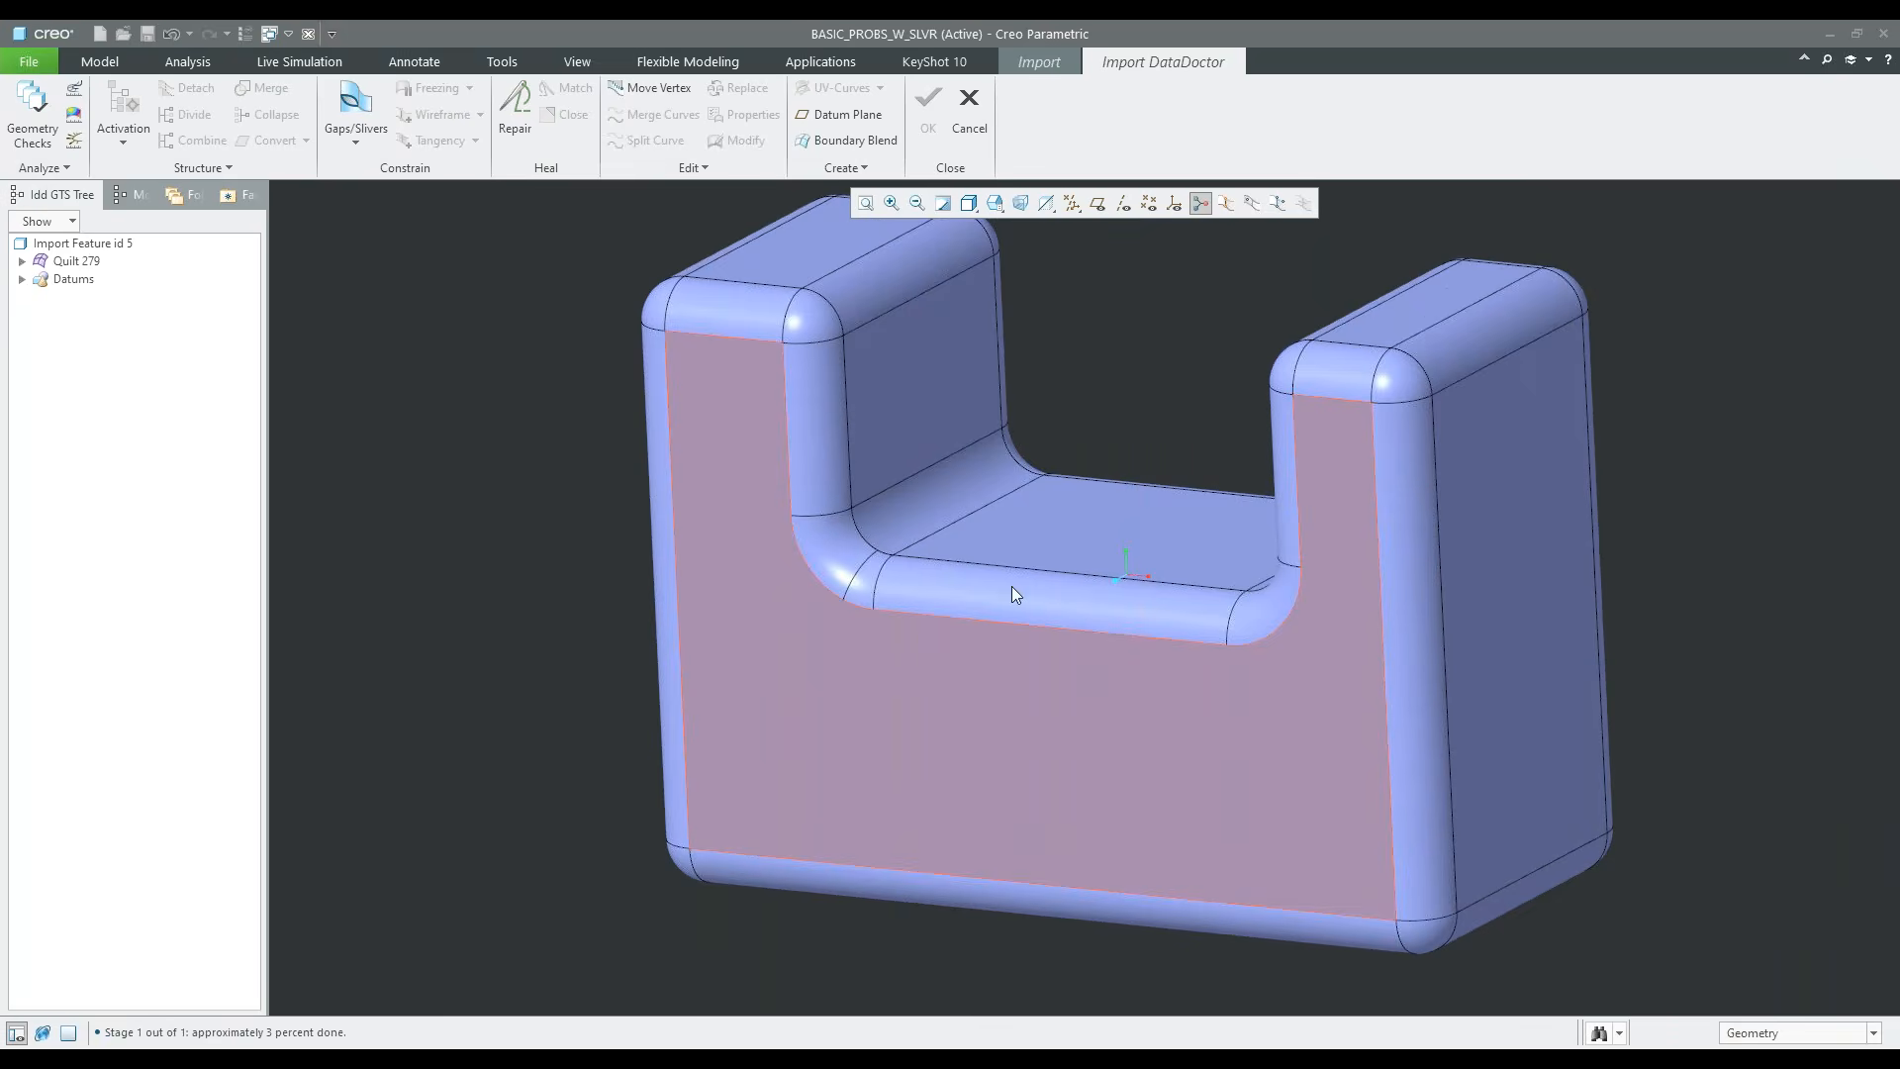
# Run the geometry checks on the active geometry and review the entry for Import Feature id 5
pyautogui.click(32, 114)
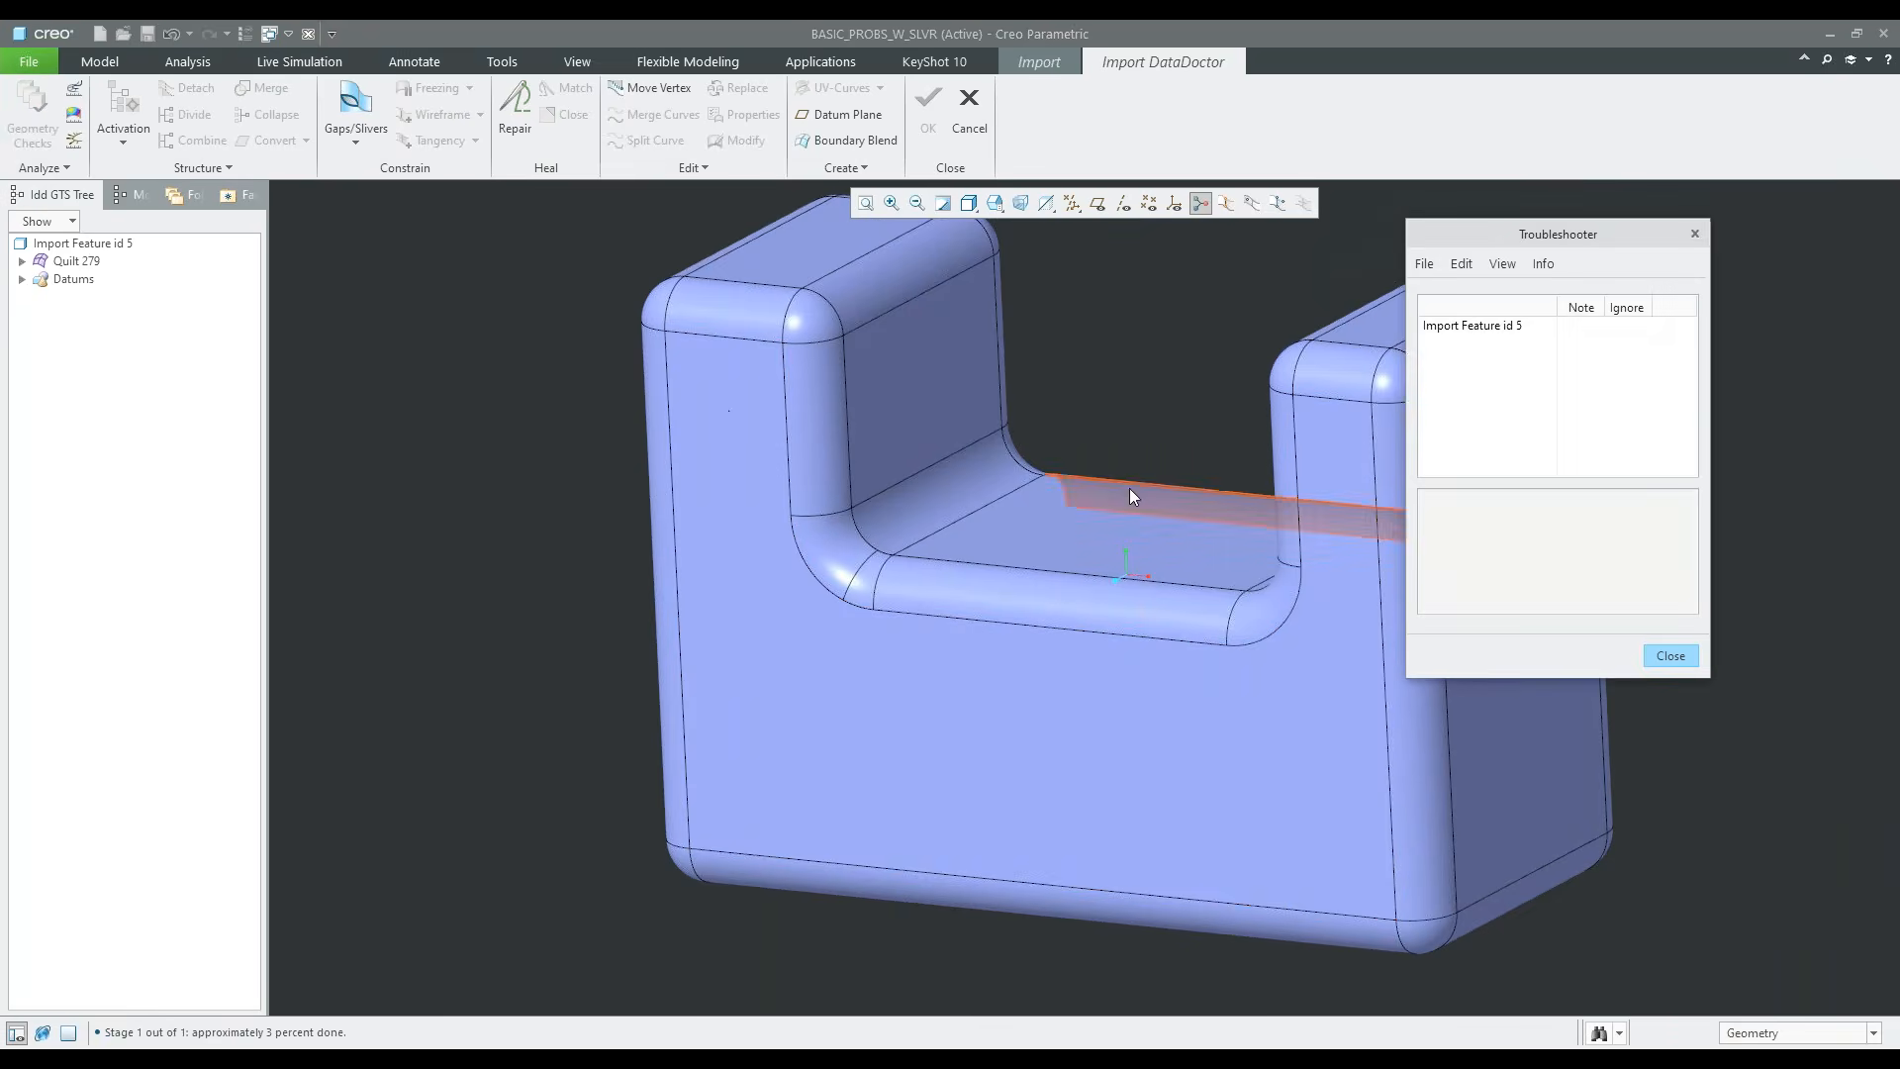
pyautogui.click(1469, 327)
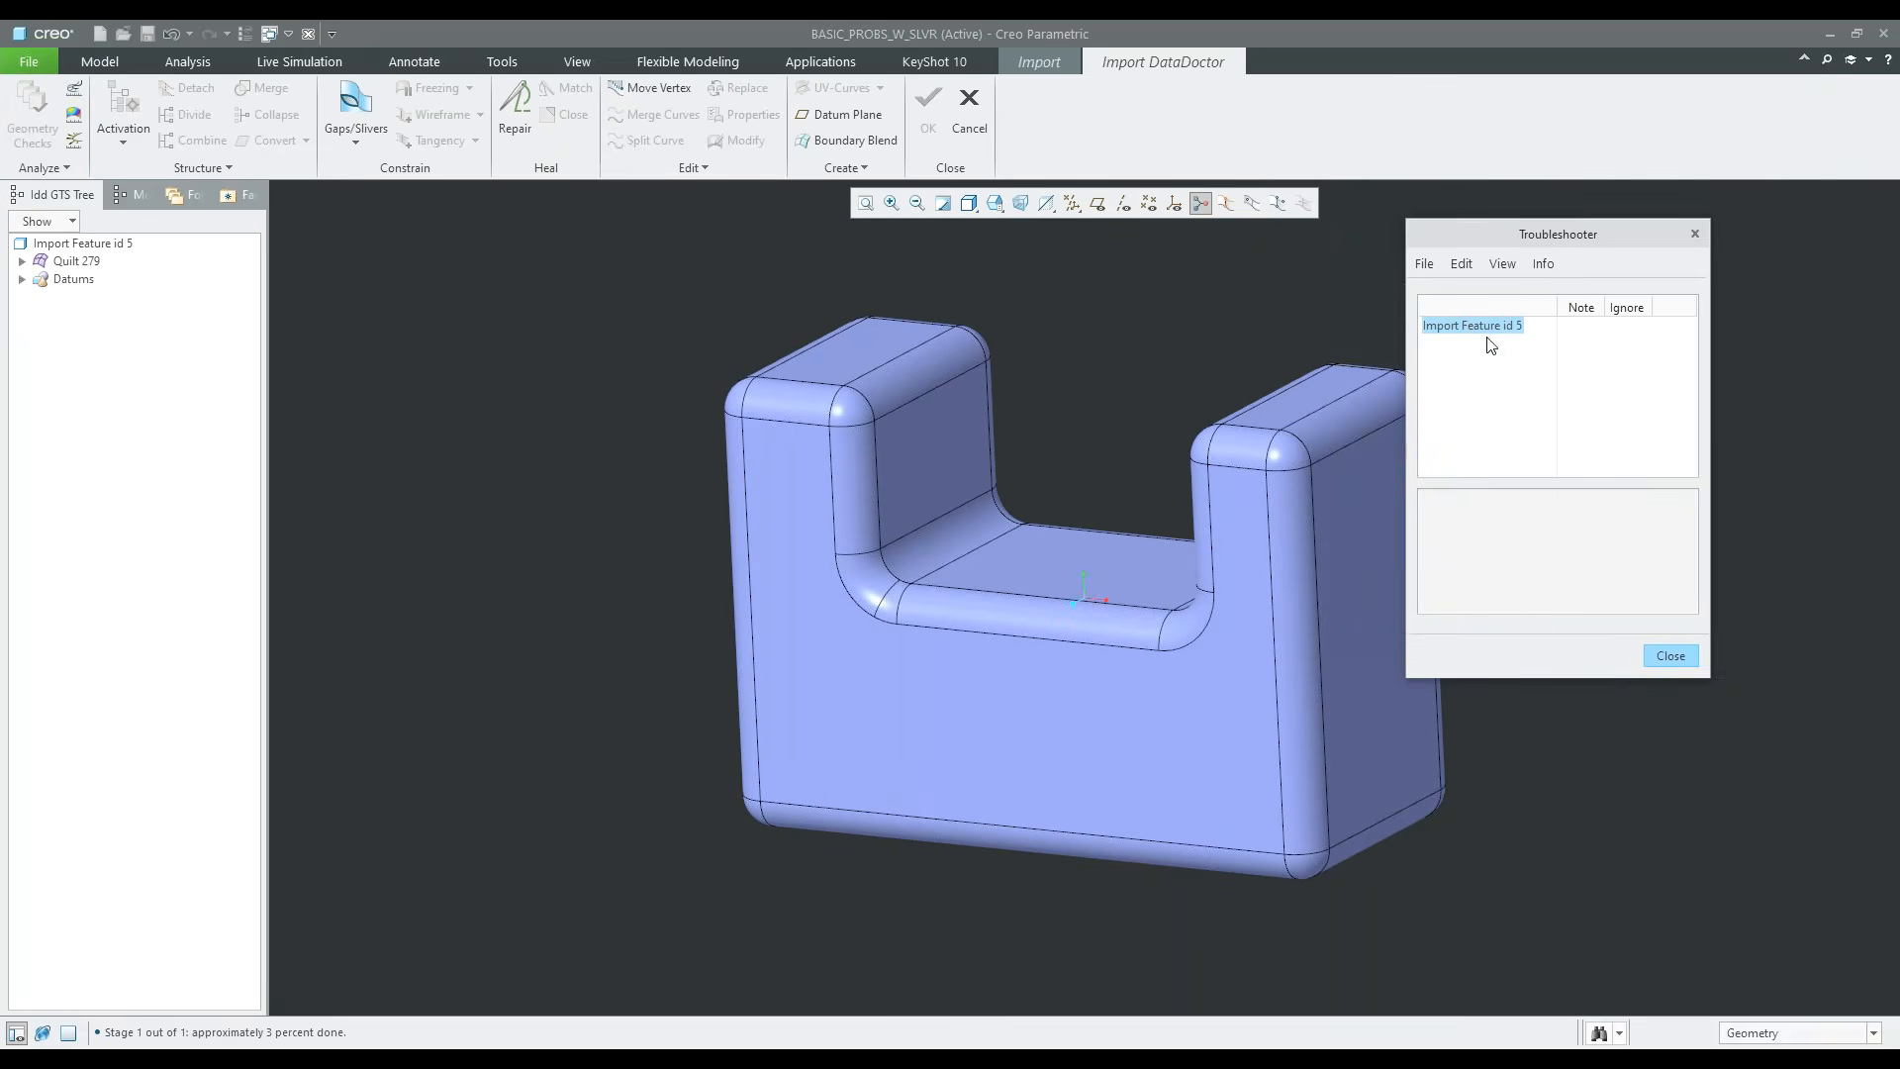
pyautogui.click(1671, 657)
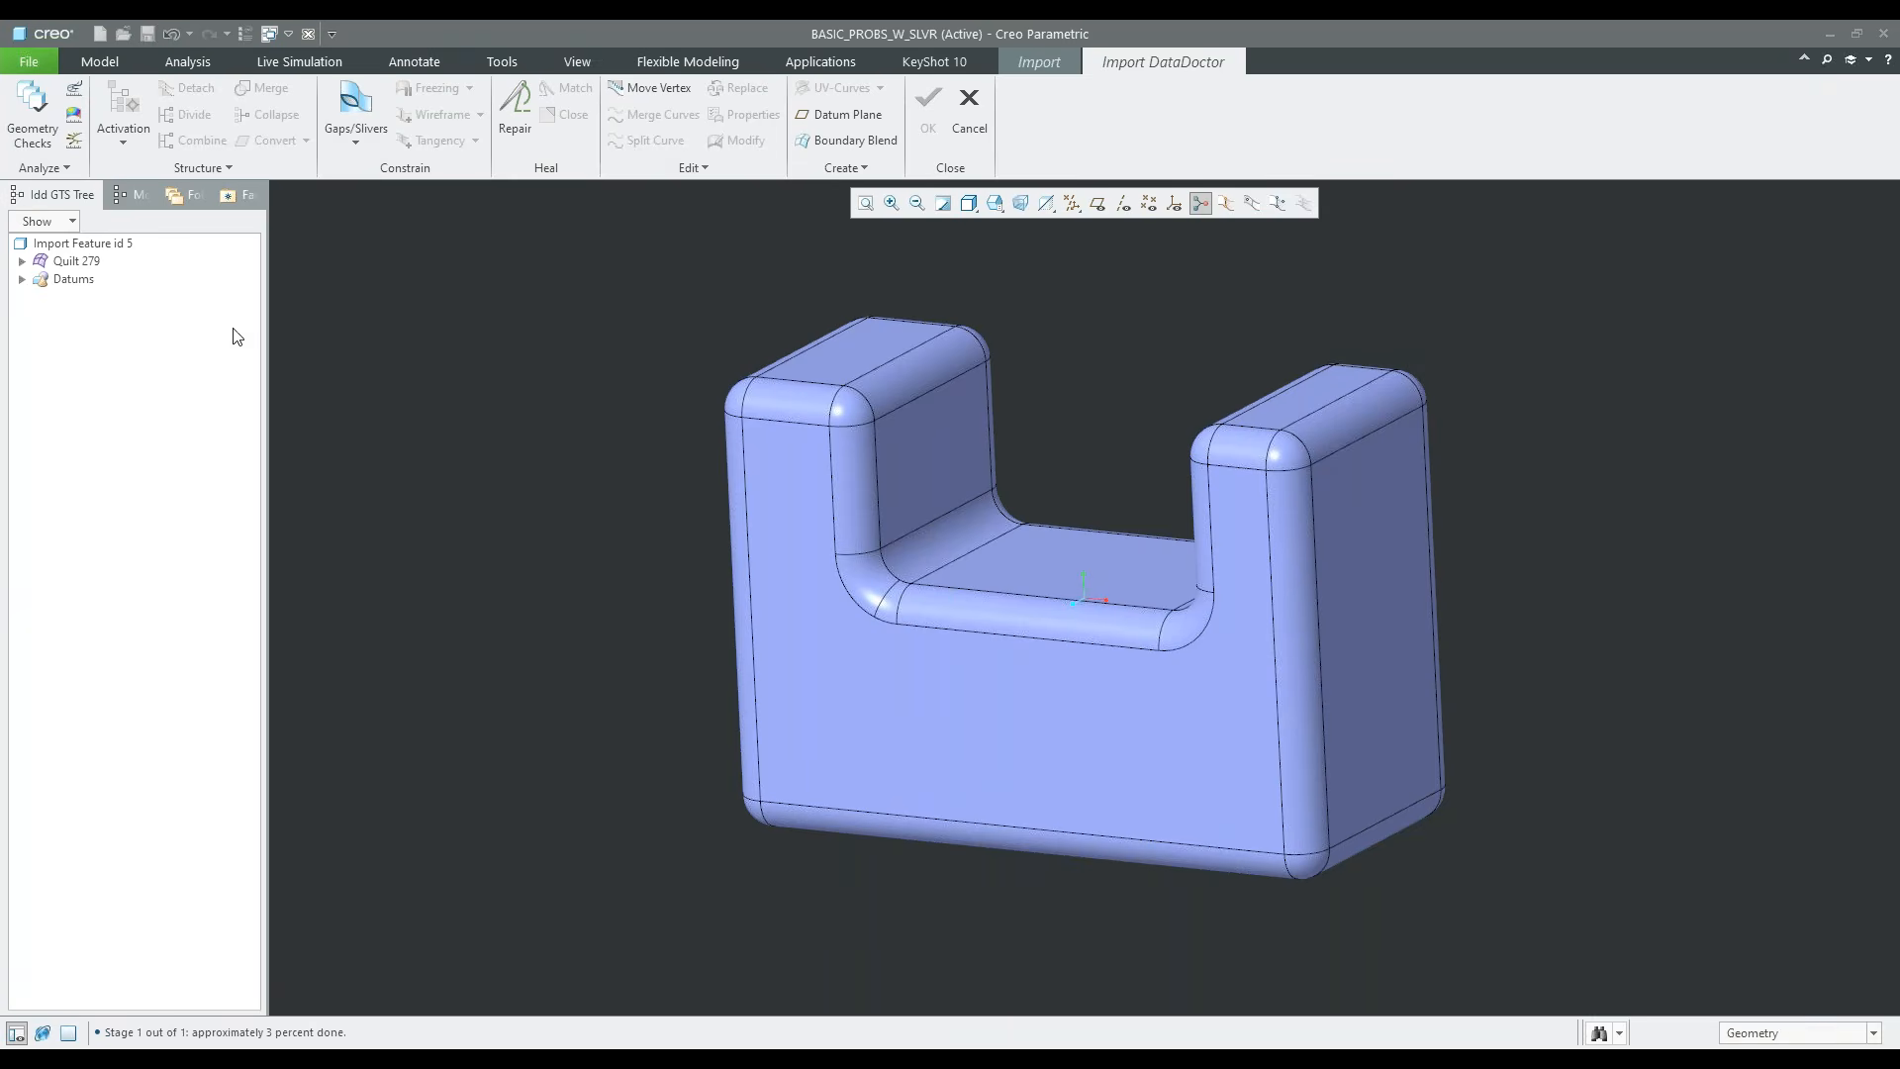
# Expand Quilt 279 and deactivate all of its active surfaces
pyautogui.click(22, 263)
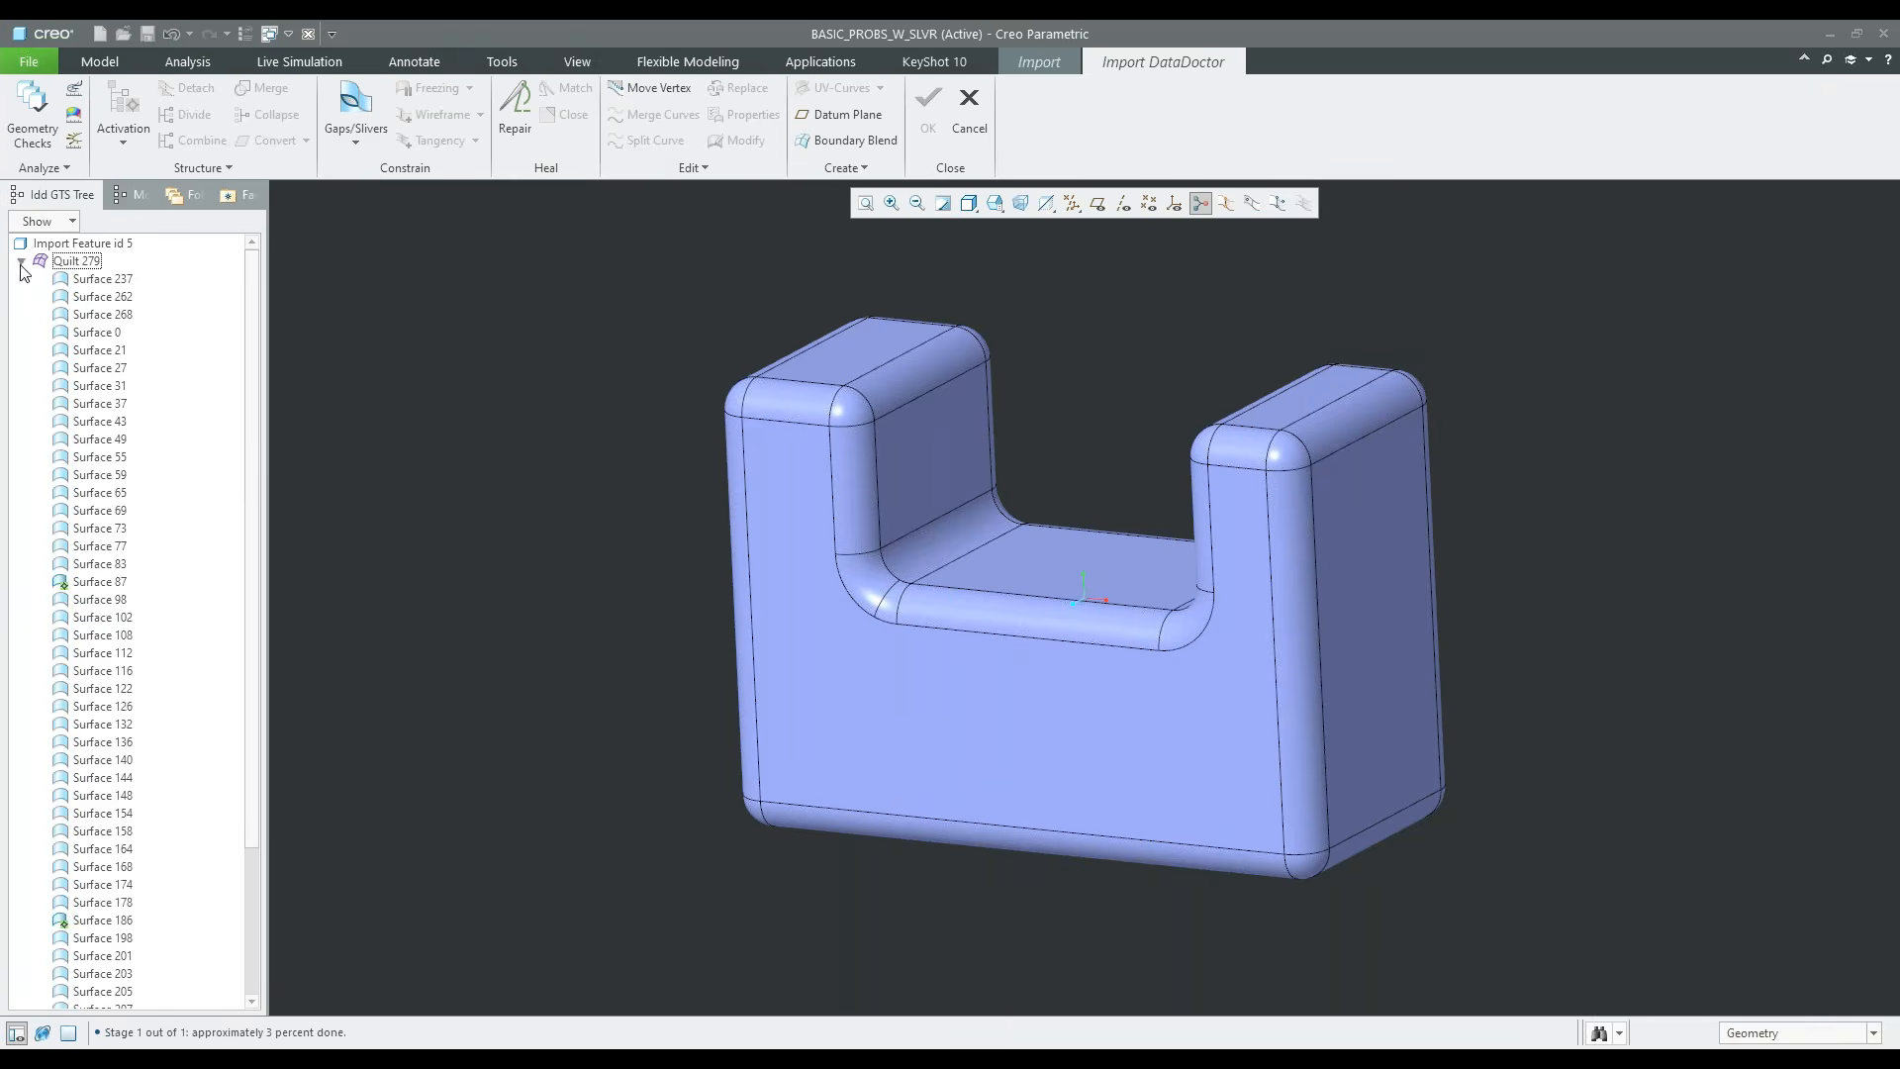
pyautogui.click(134, 148)
pyautogui.click(145, 194)
# Run the geometry checks on Quilt 279 and locate its Gaps not added problem on the model
pyautogui.click(32, 117)
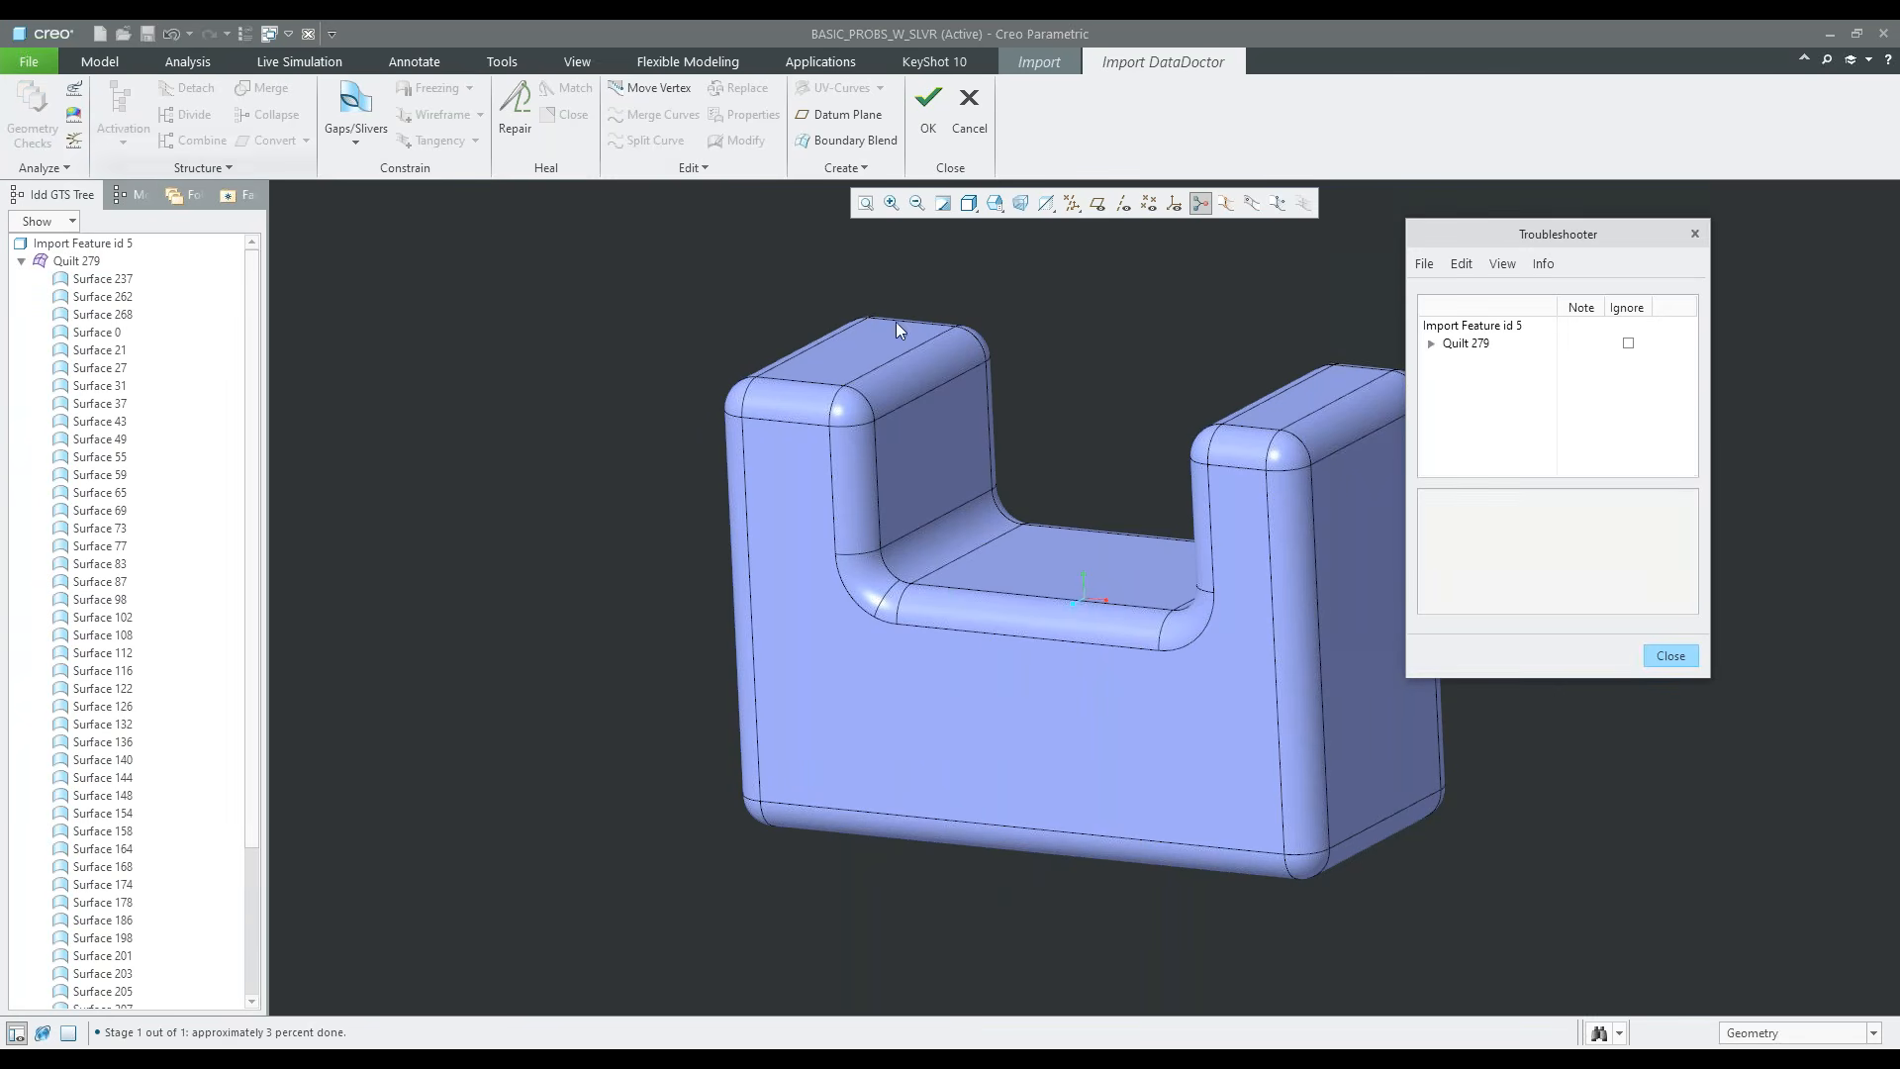
pyautogui.click(1431, 344)
pyautogui.click(1496, 362)
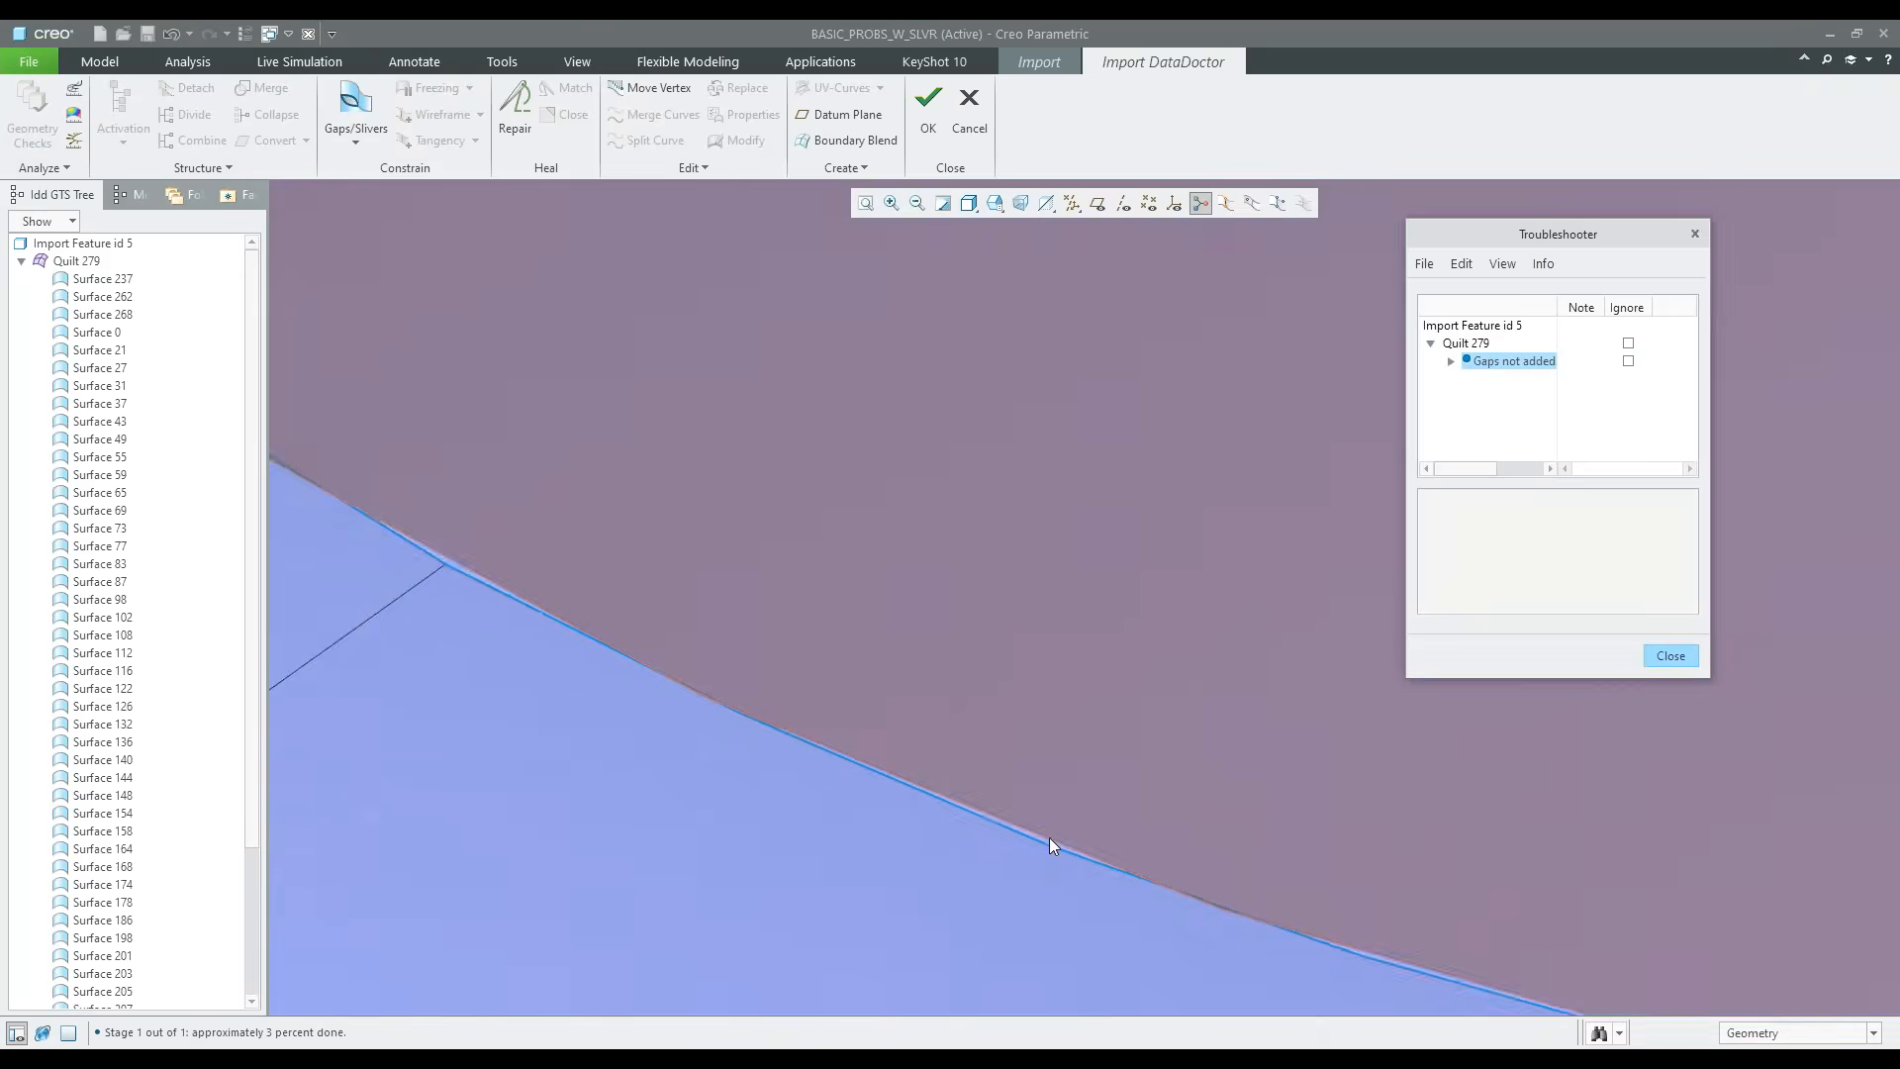
pyautogui.scroll(8, 1035, 817)
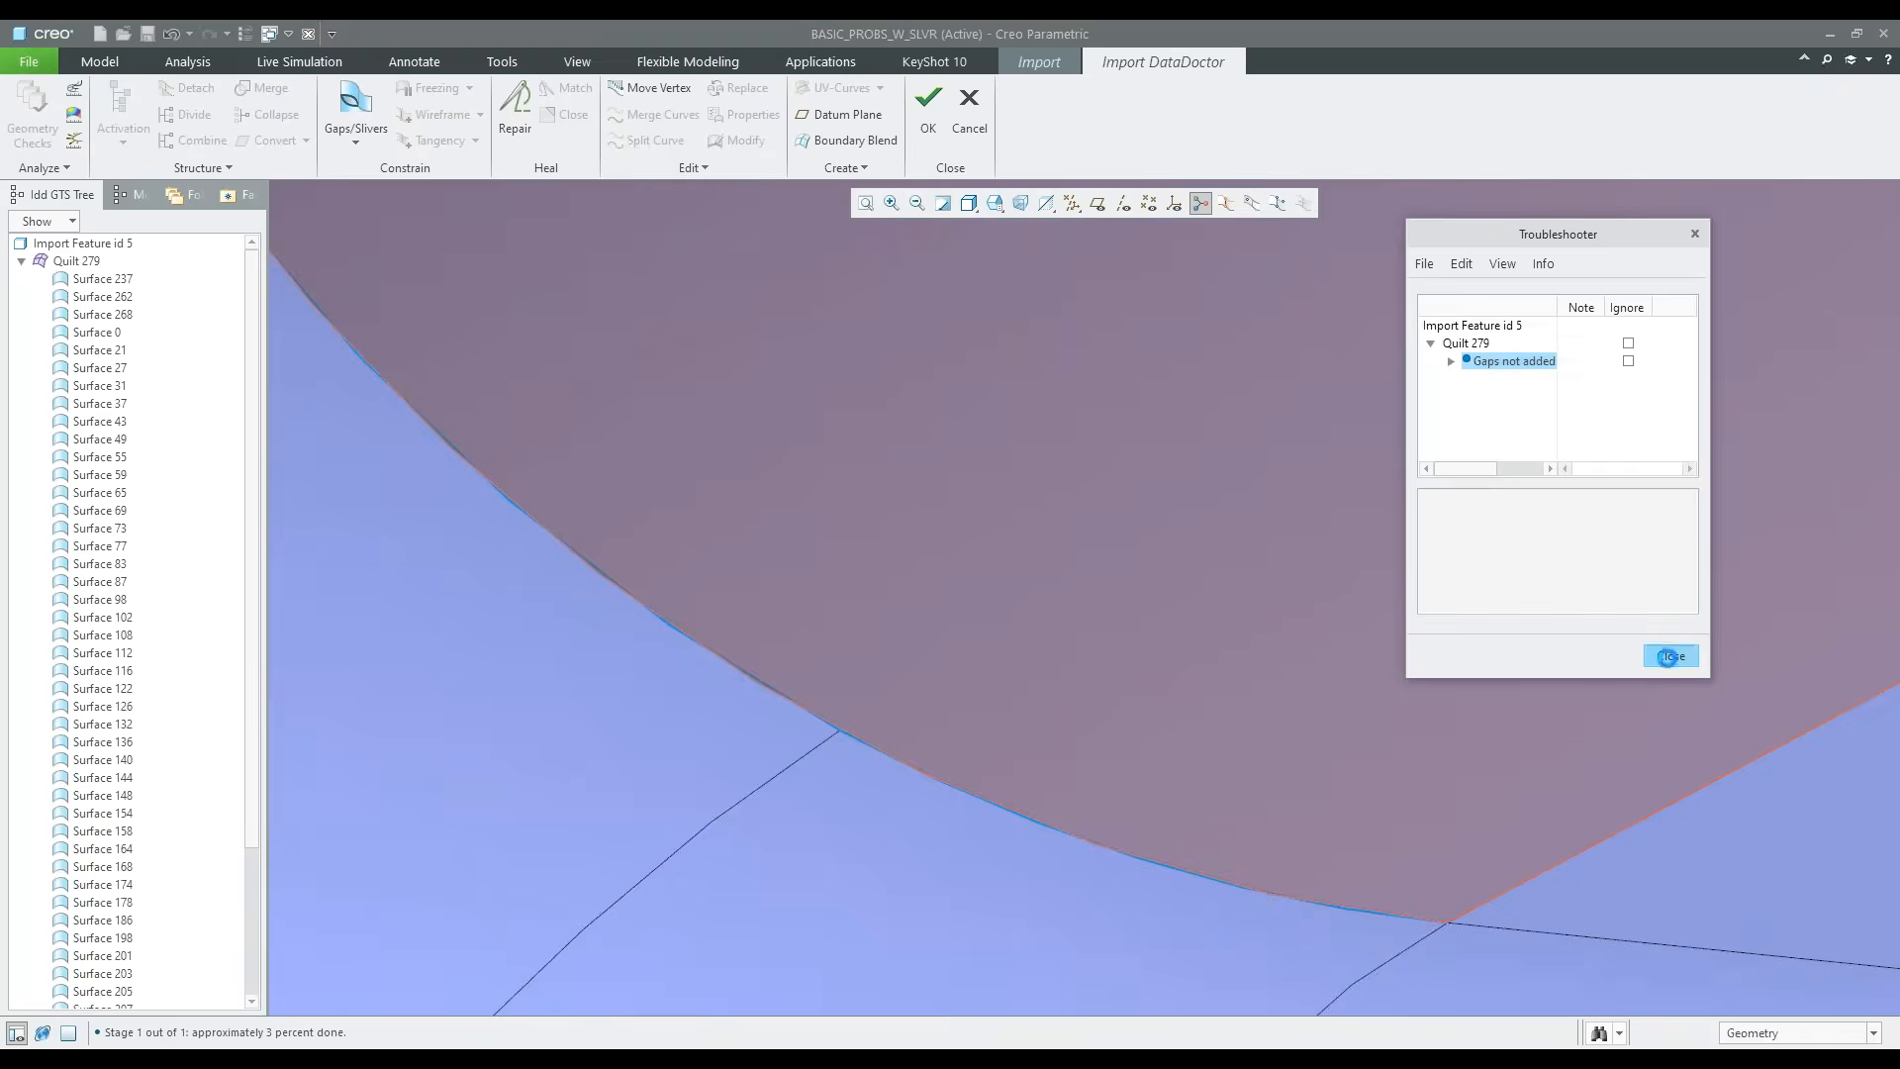
pyautogui.click(1669, 657)
# Activate the concave fillet at the slot's left floor corner and the two adjoining front rounds, Surfaces 31, 262 and 268
pyautogui.scroll(3, 782, 715)
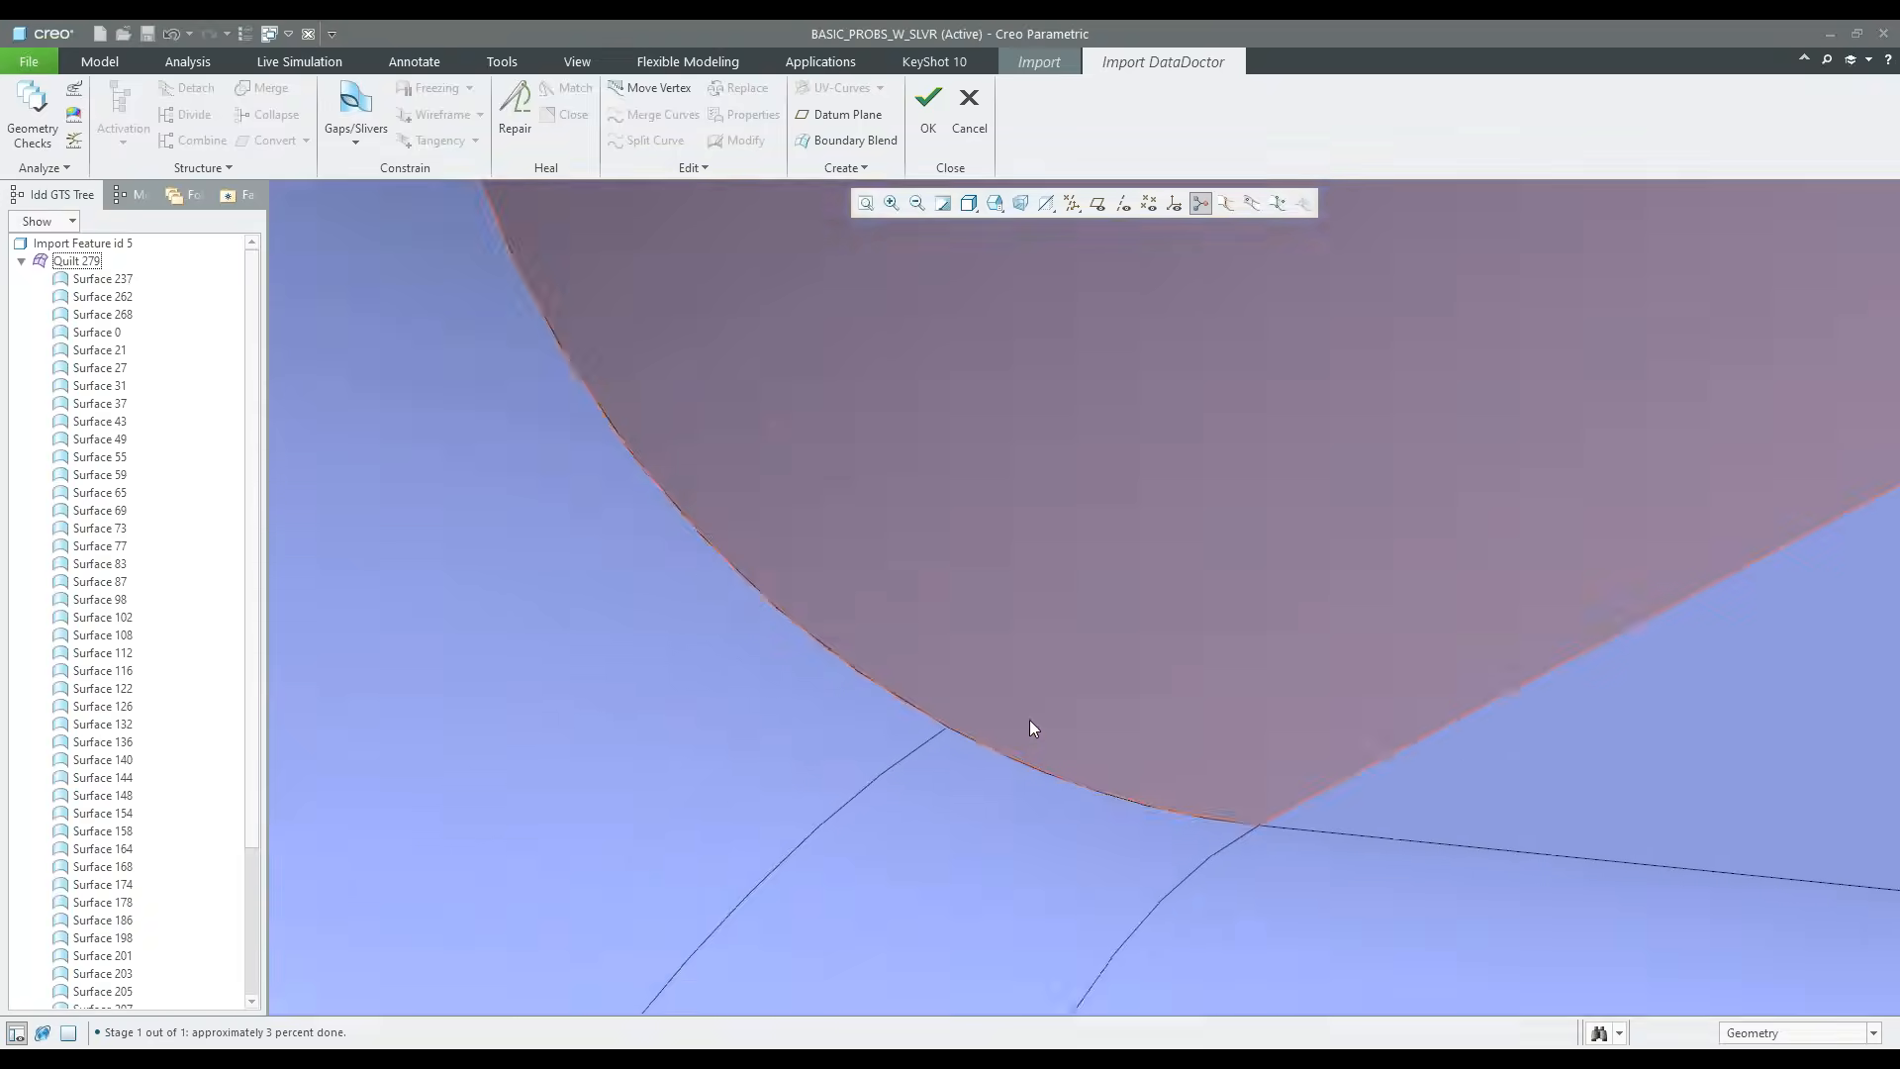
pyautogui.click(772, 712)
pyautogui.keyDown('ctrl'); pyautogui.click(845, 793); pyautogui.keyUp('ctrl')
pyautogui.keyDown('ctrl'); pyautogui.click(924, 693); pyautogui.keyUp('ctrl')
pyautogui.rightClick(938, 681)
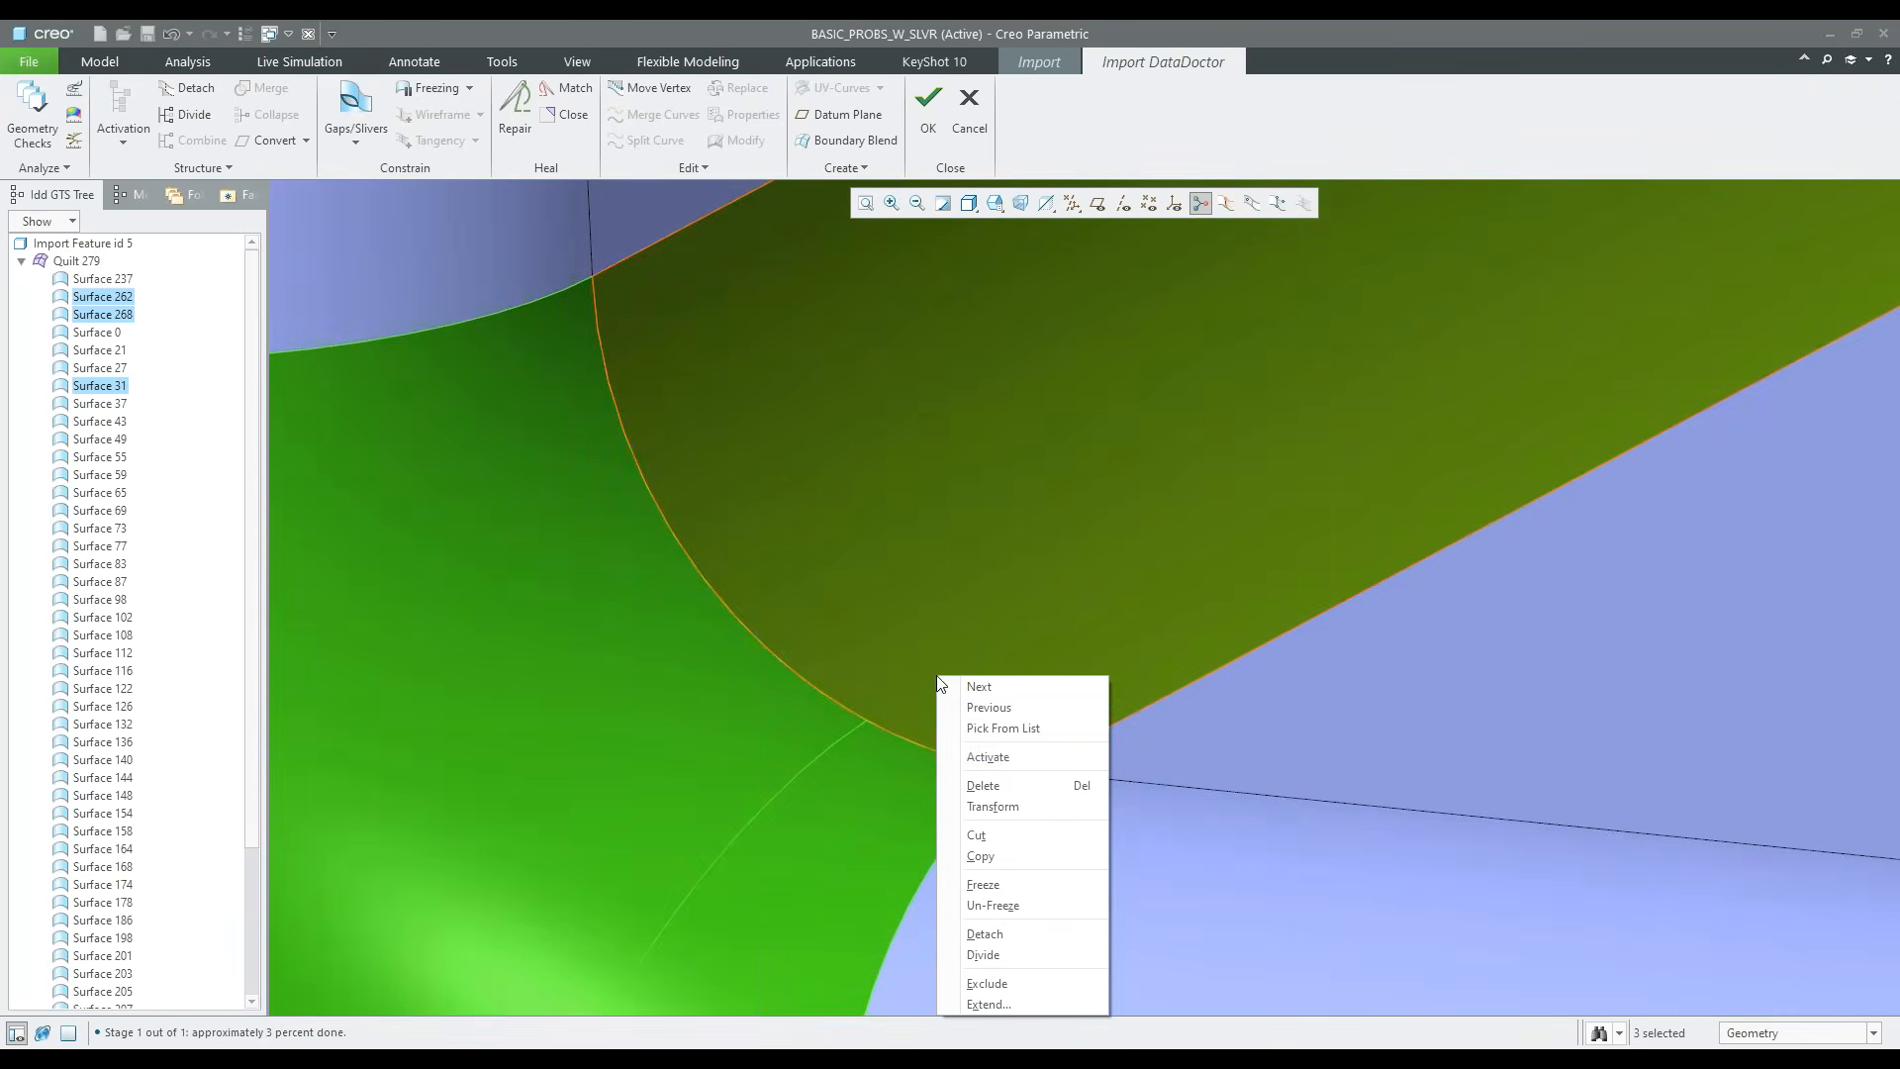
pyautogui.click(989, 757)
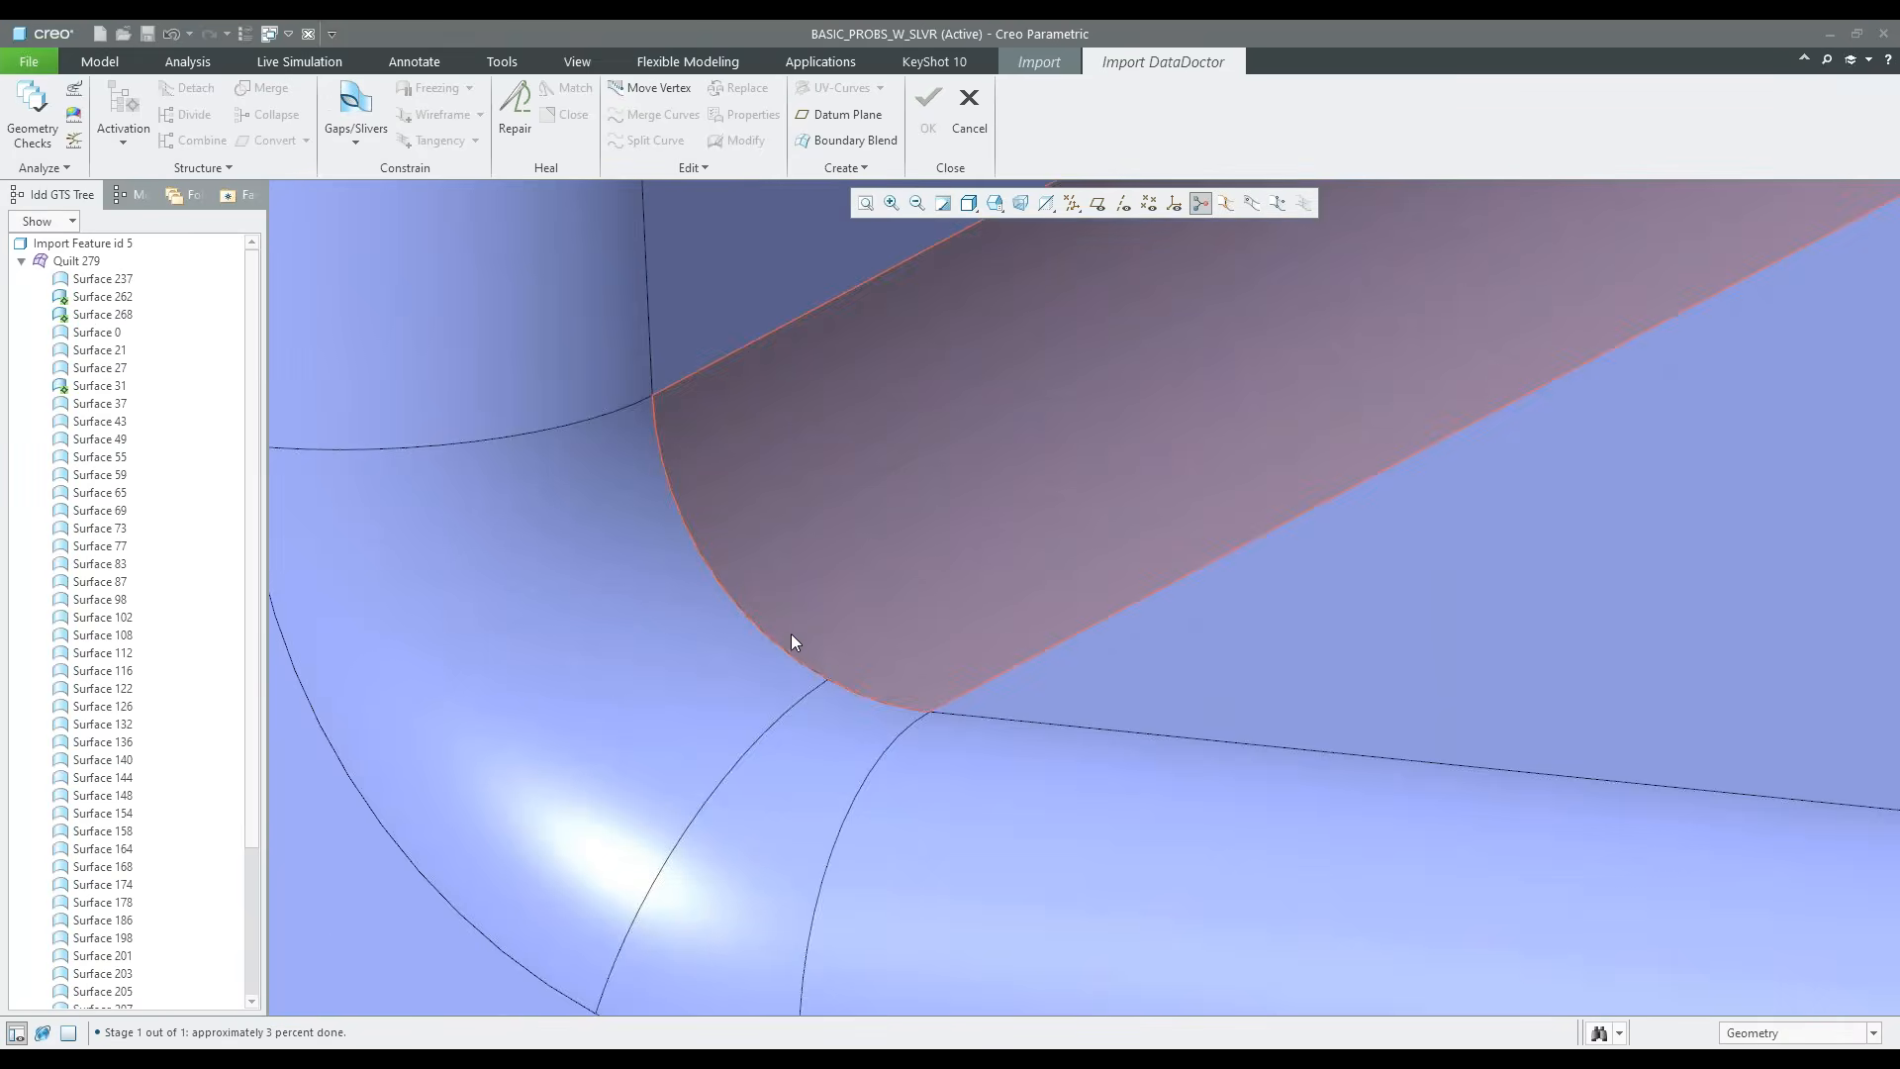
# Define a gap added to the wireframe, with the concave fillet's one-sided edge as Side 1 and the two front rounds' edges as Side 2
pyautogui.scroll(-2, 837, 693)
pyautogui.scroll(-2, 831, 683)
pyautogui.click(827, 673)
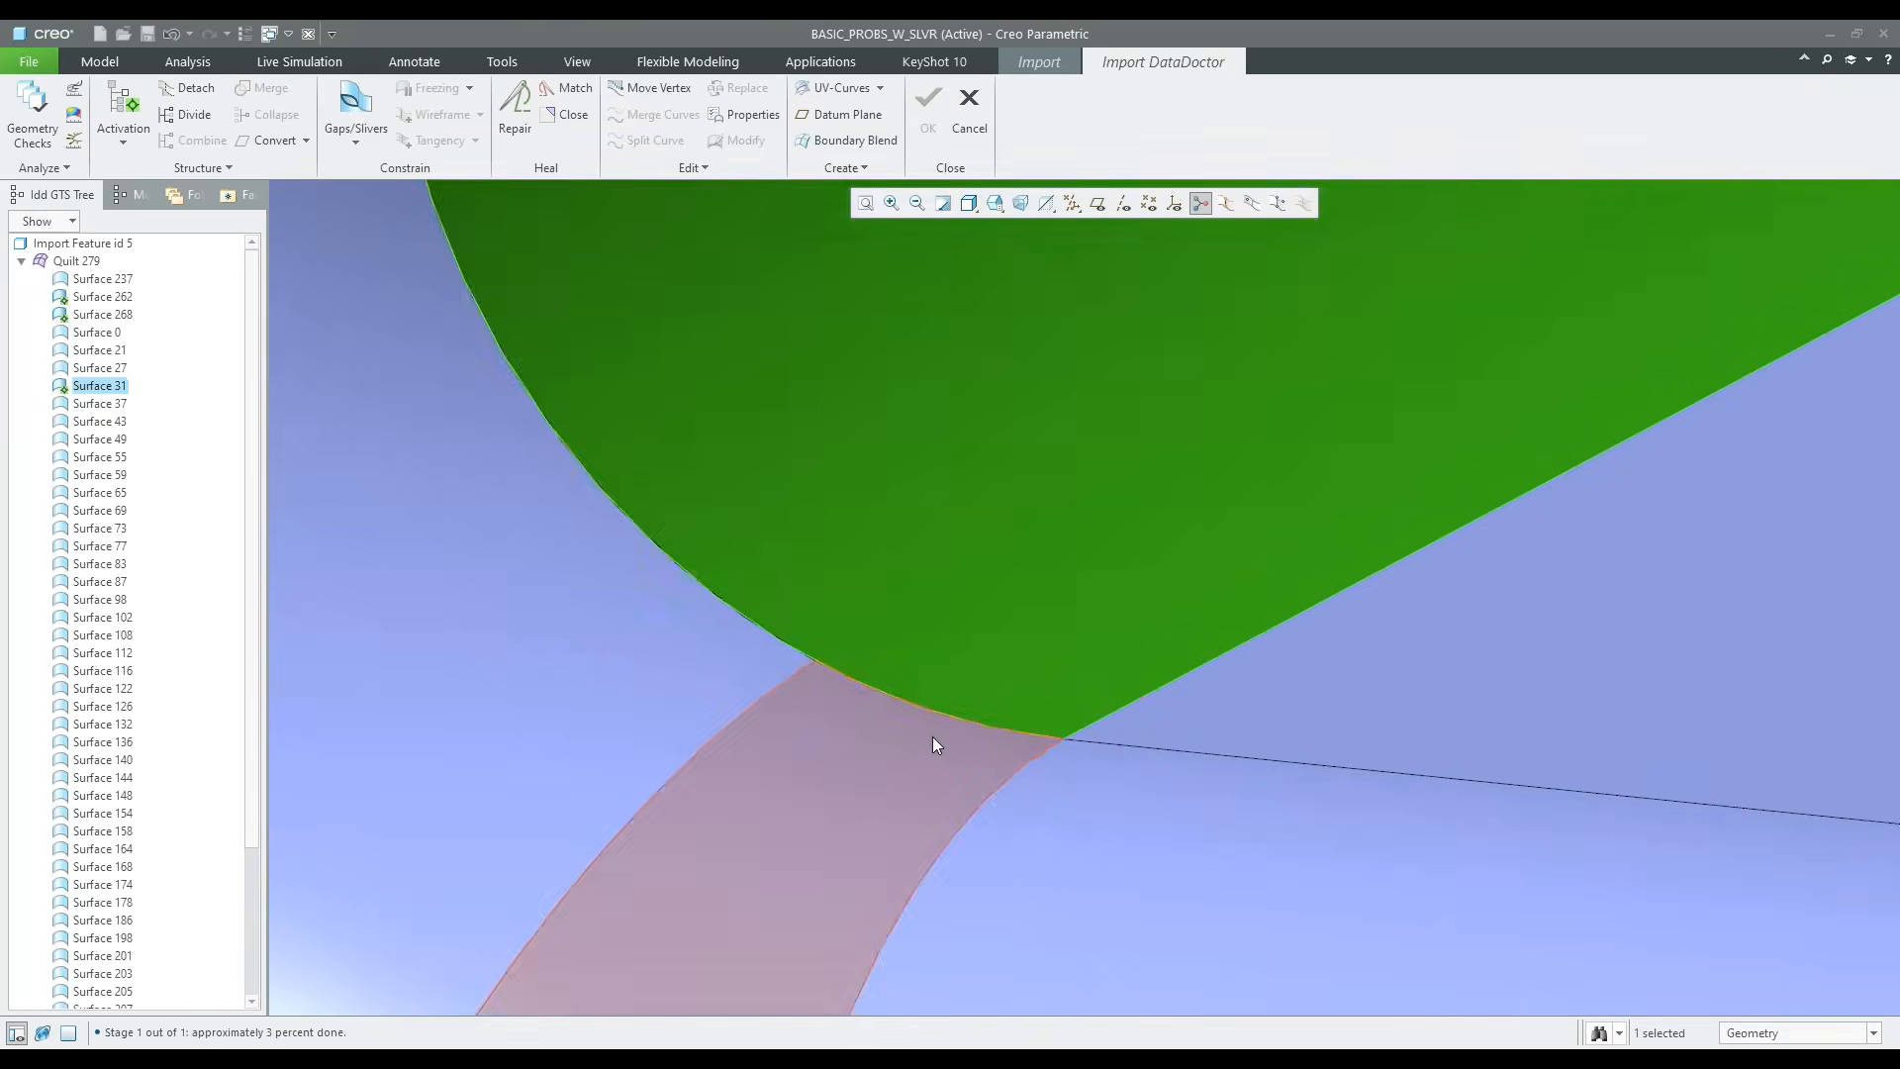
pyautogui.scroll(-3, 932, 737)
pyautogui.keyDown('ctrl'); pyautogui.click(891, 721); pyautogui.keyUp('ctrl')
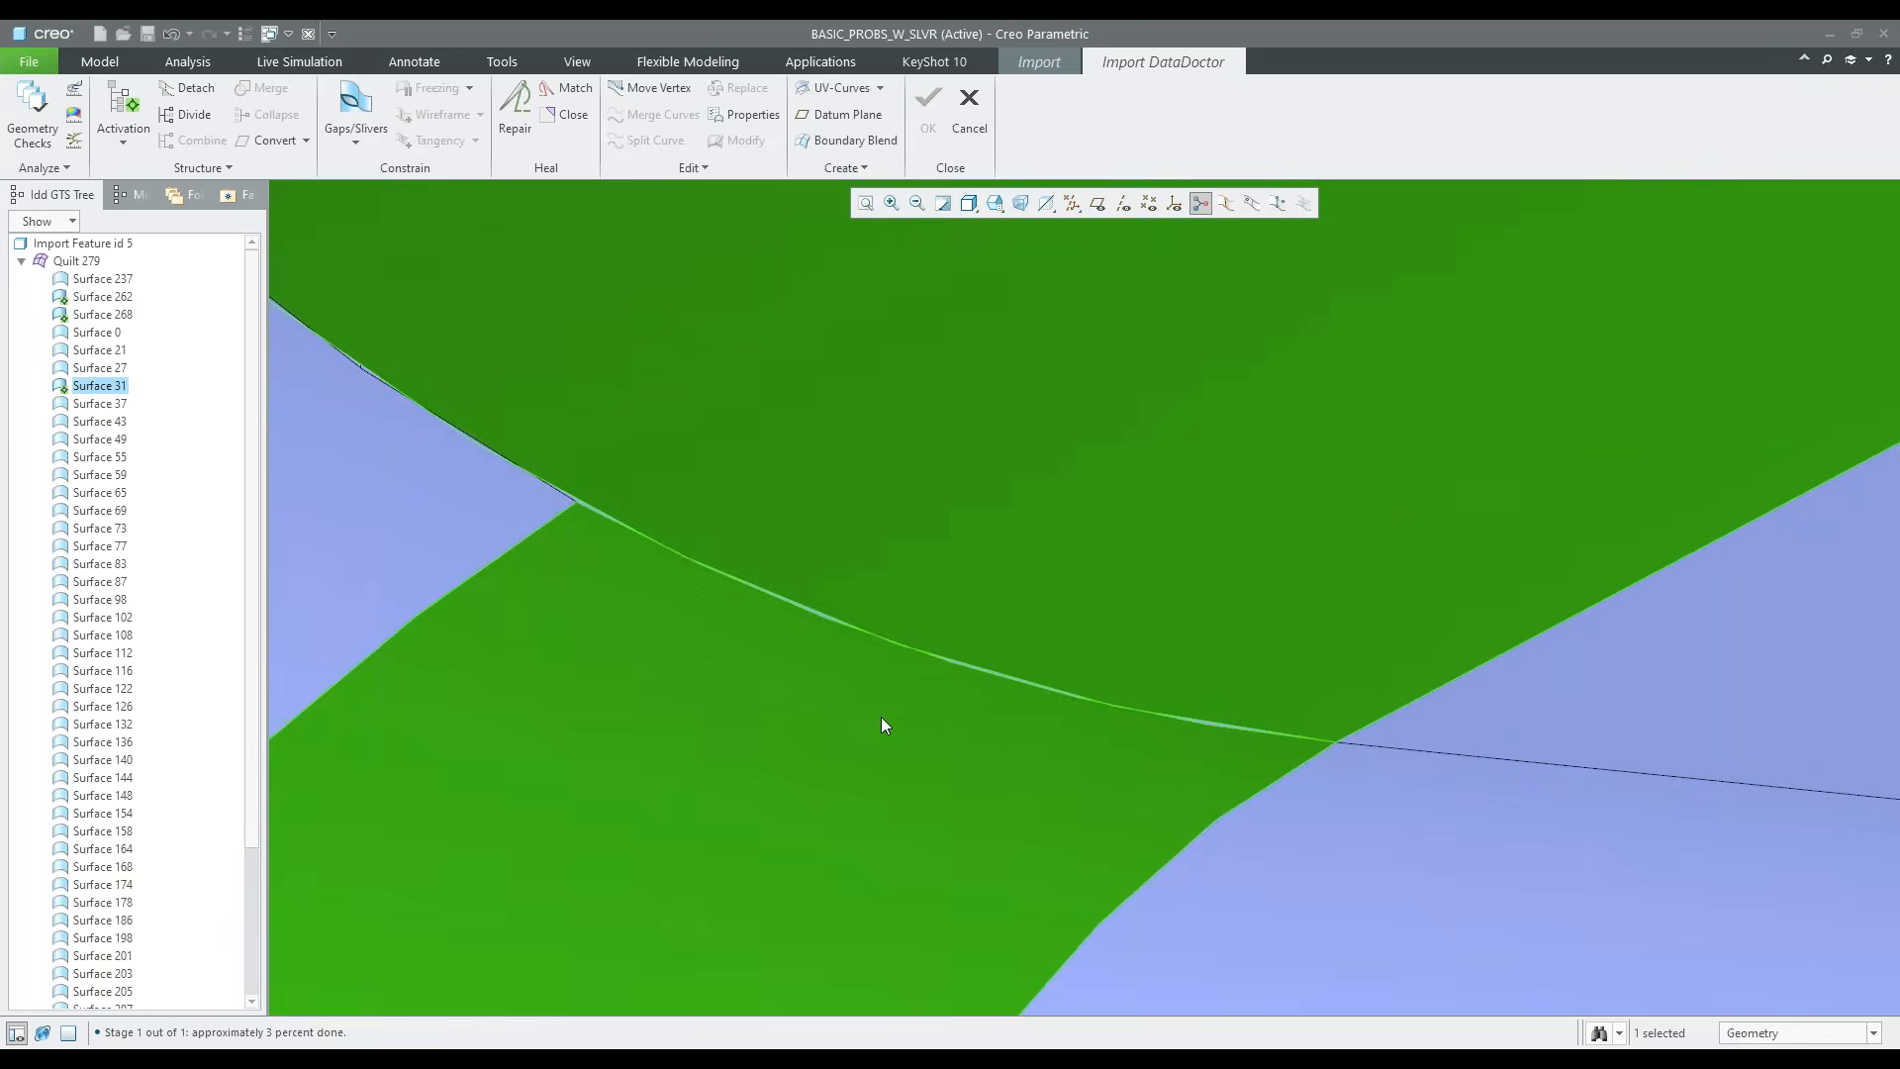
pyautogui.click(356, 104)
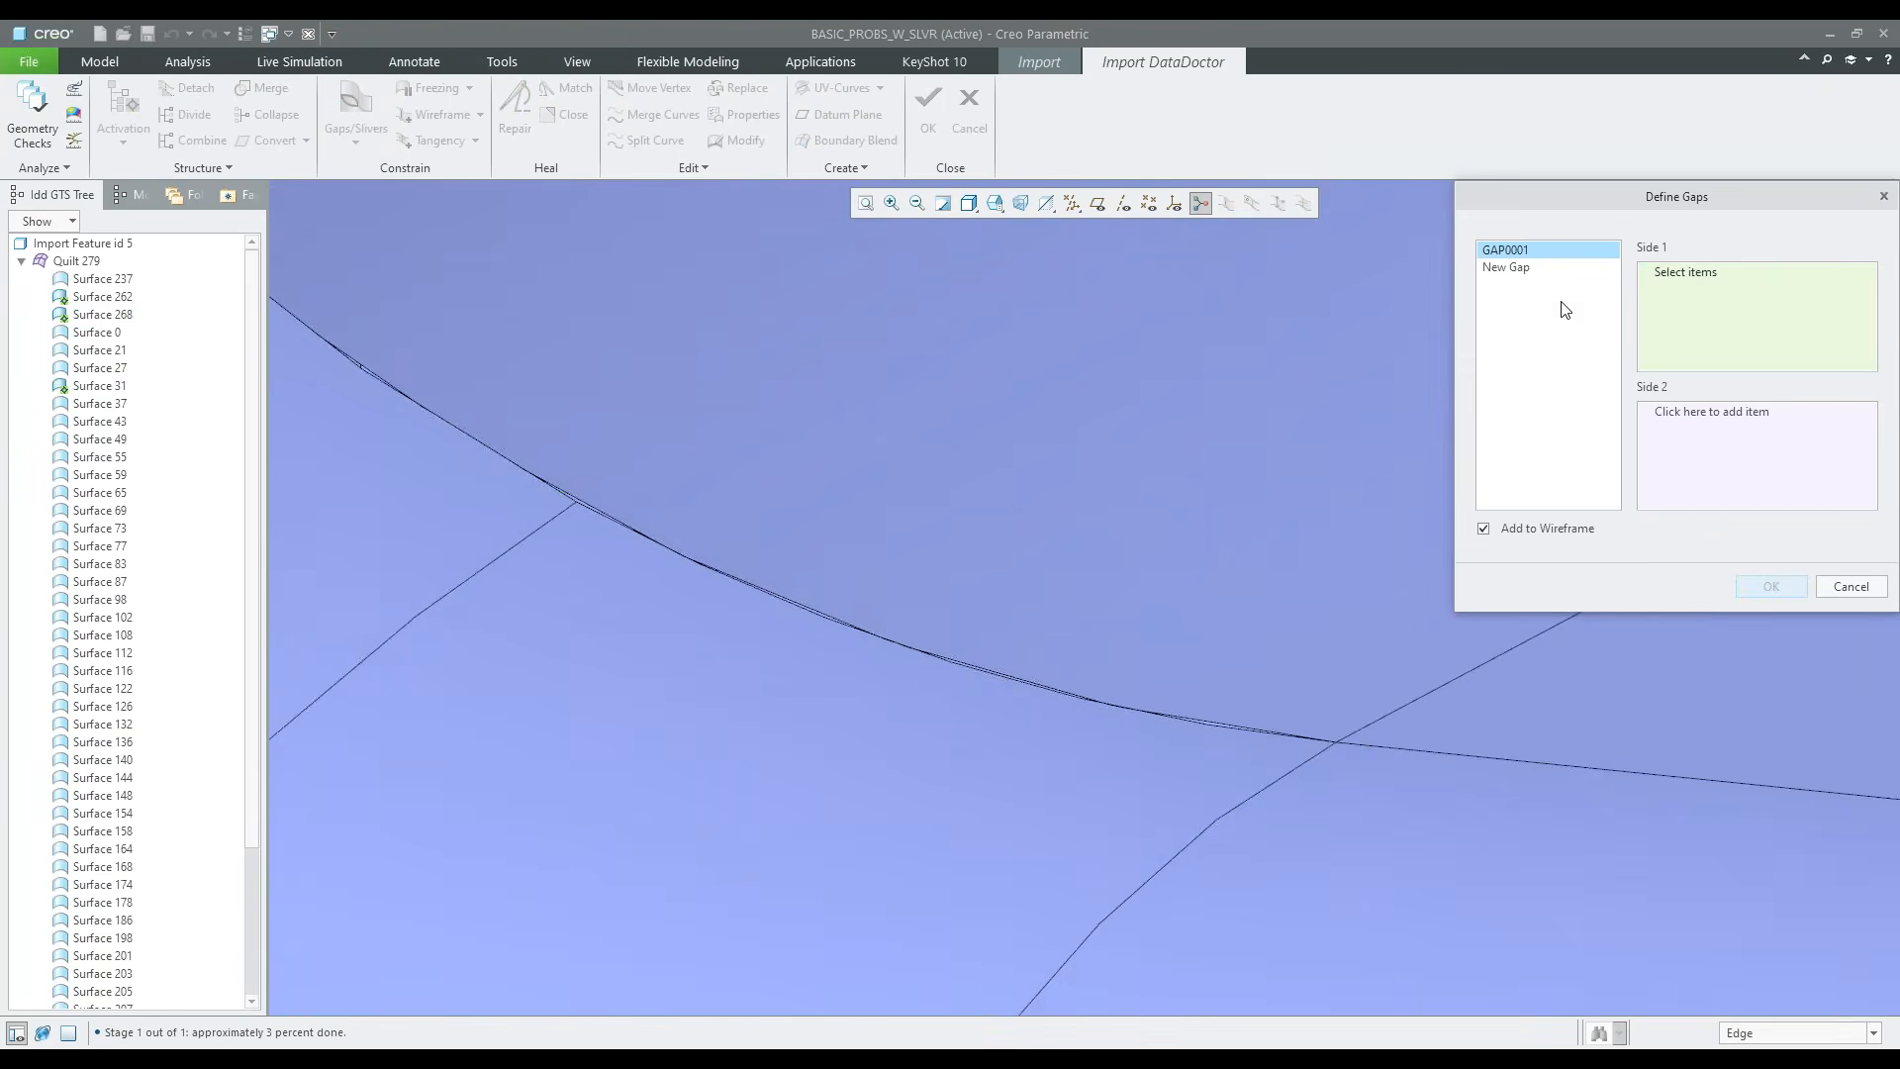
pyautogui.scroll(-3, 934, 674)
pyautogui.click(1054, 645)
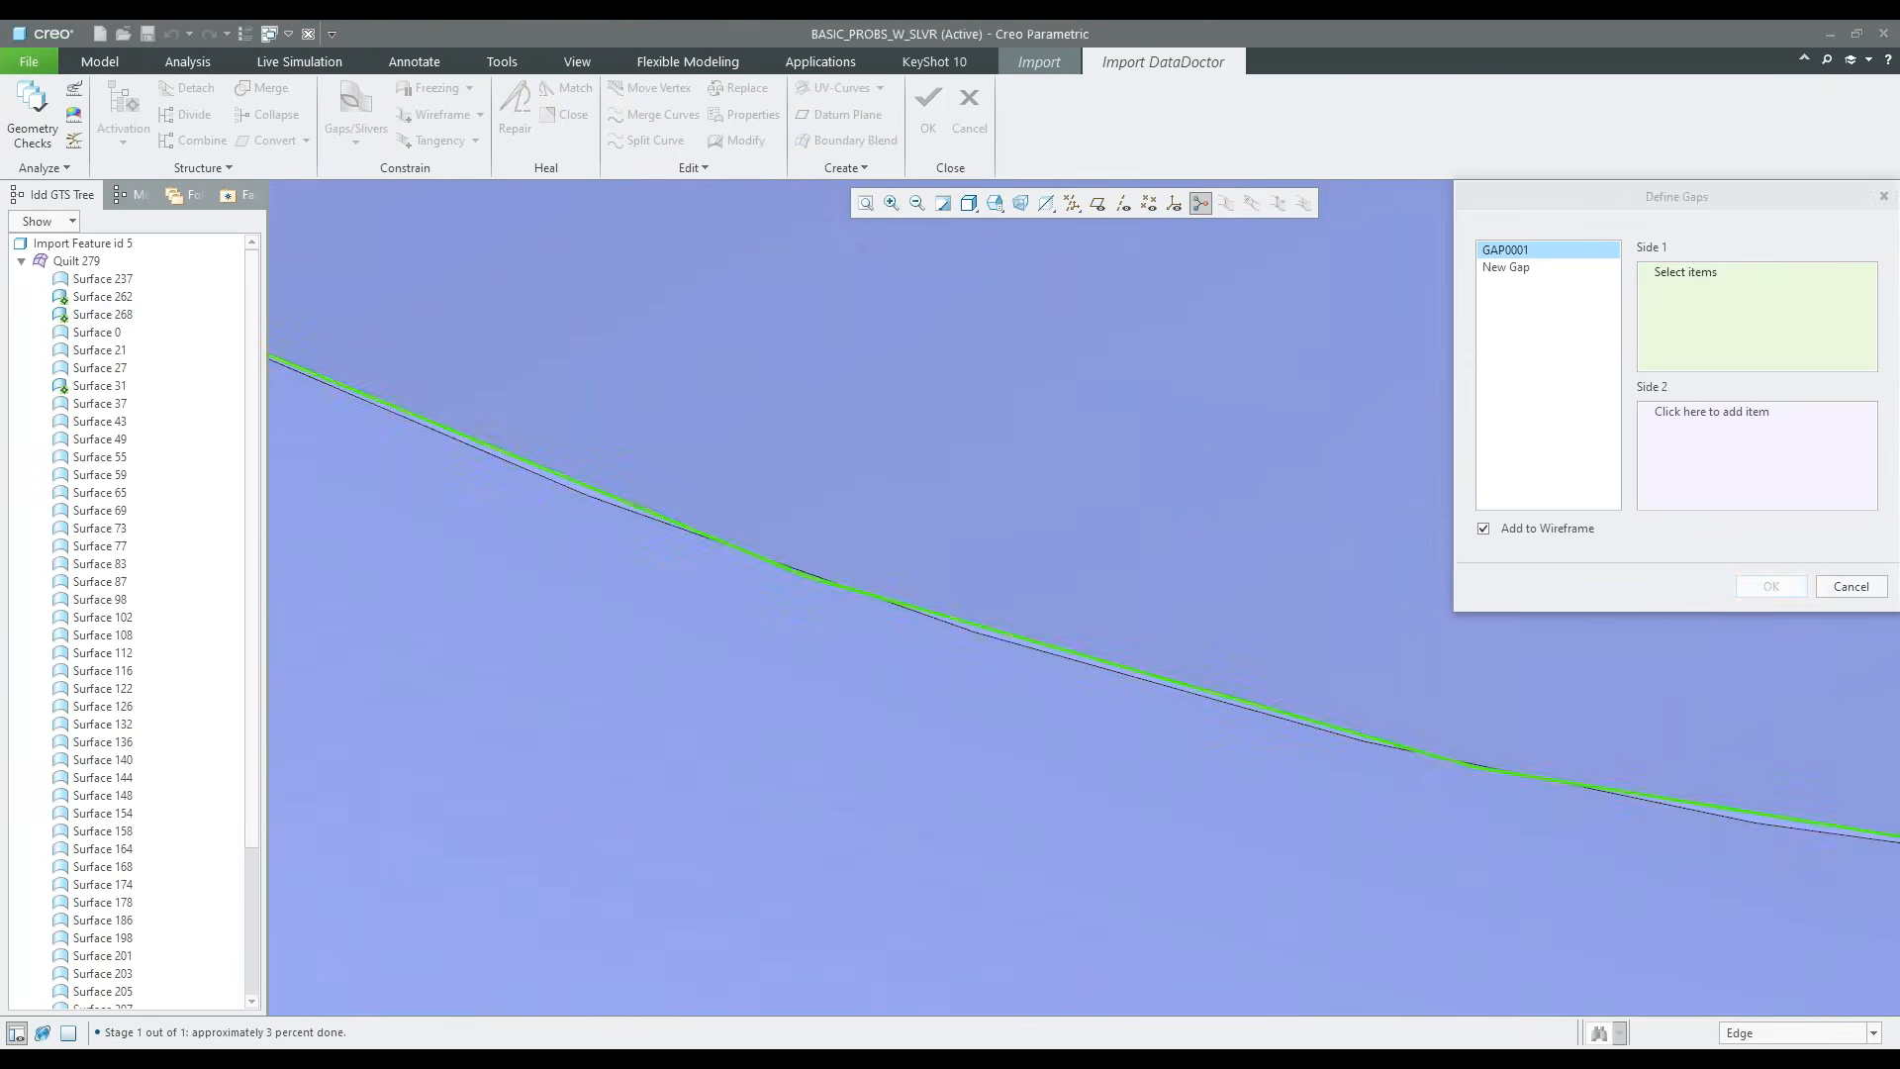
pyautogui.click(1722, 417)
pyautogui.click(1085, 665)
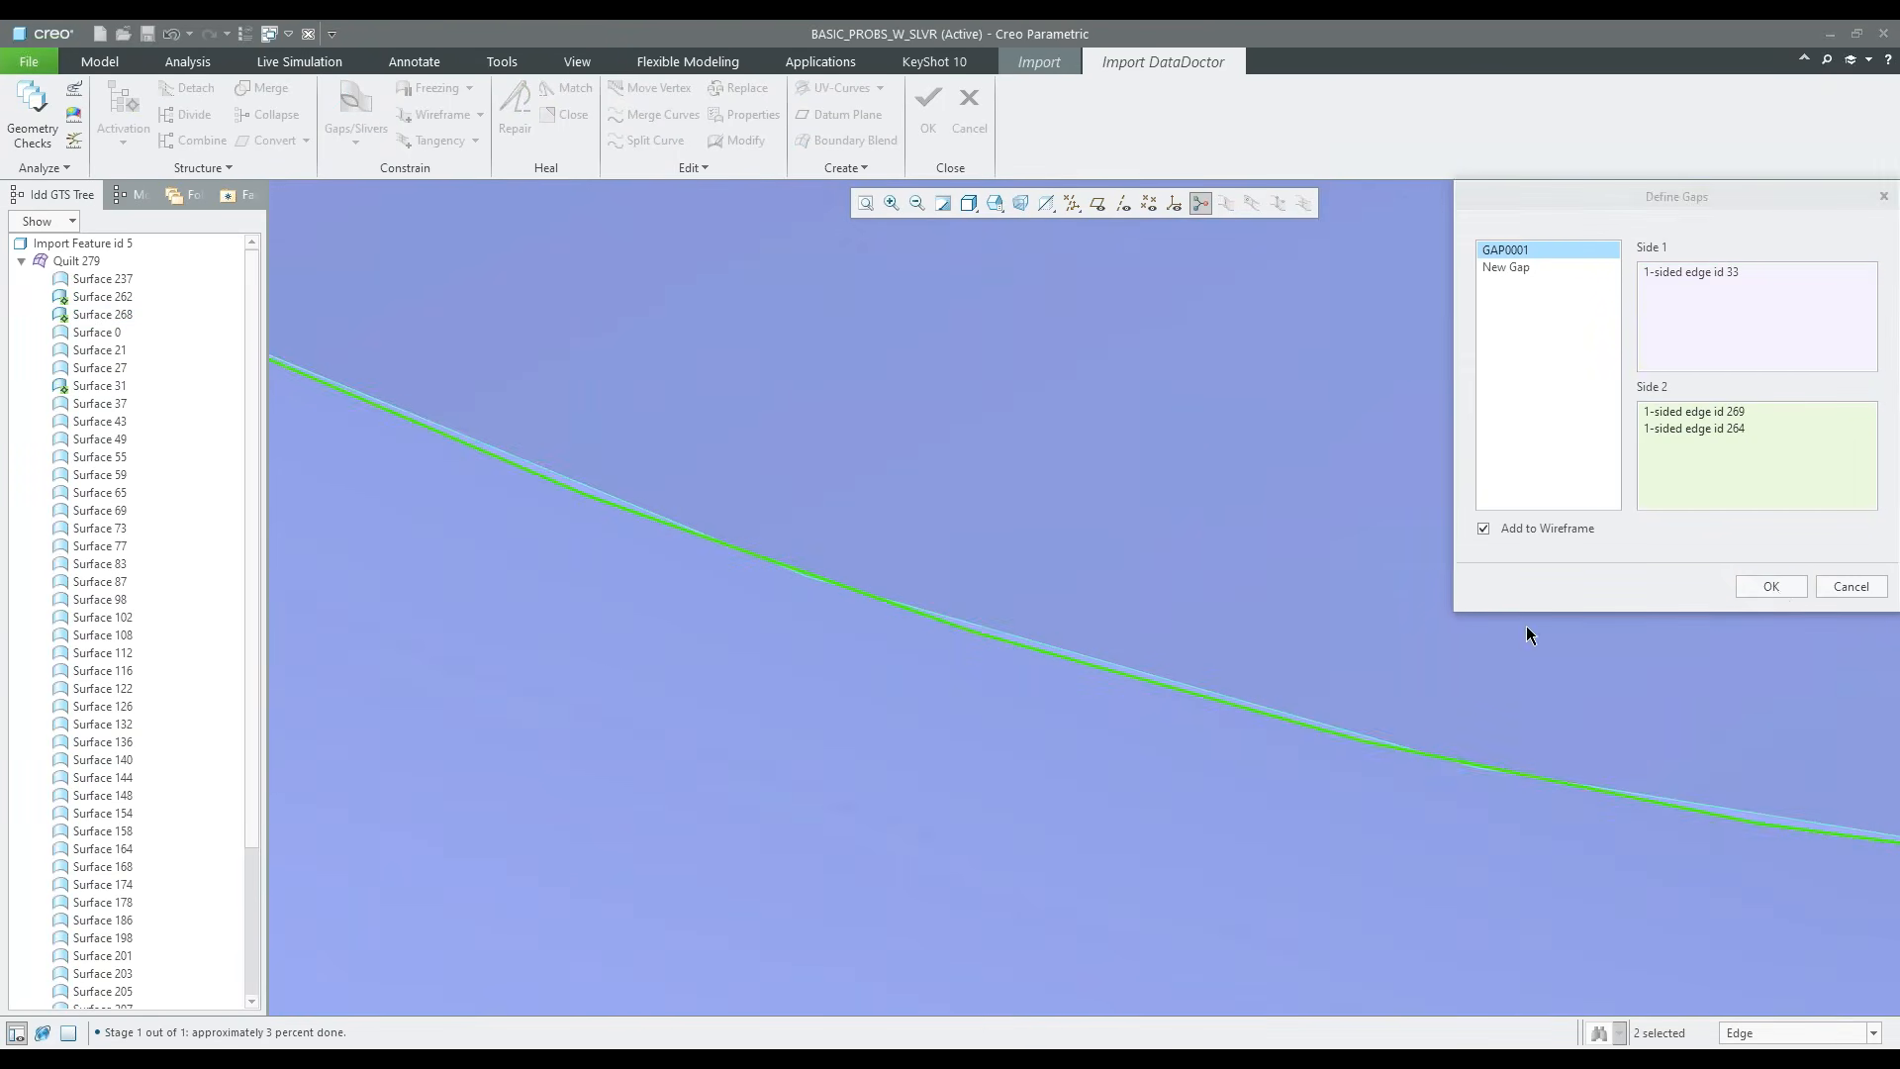
pyautogui.click(1778, 594)
# Repair the active geometry around the concave fillet and inspect the whole model in its standard orientation
pyautogui.scroll(3, 1214, 790)
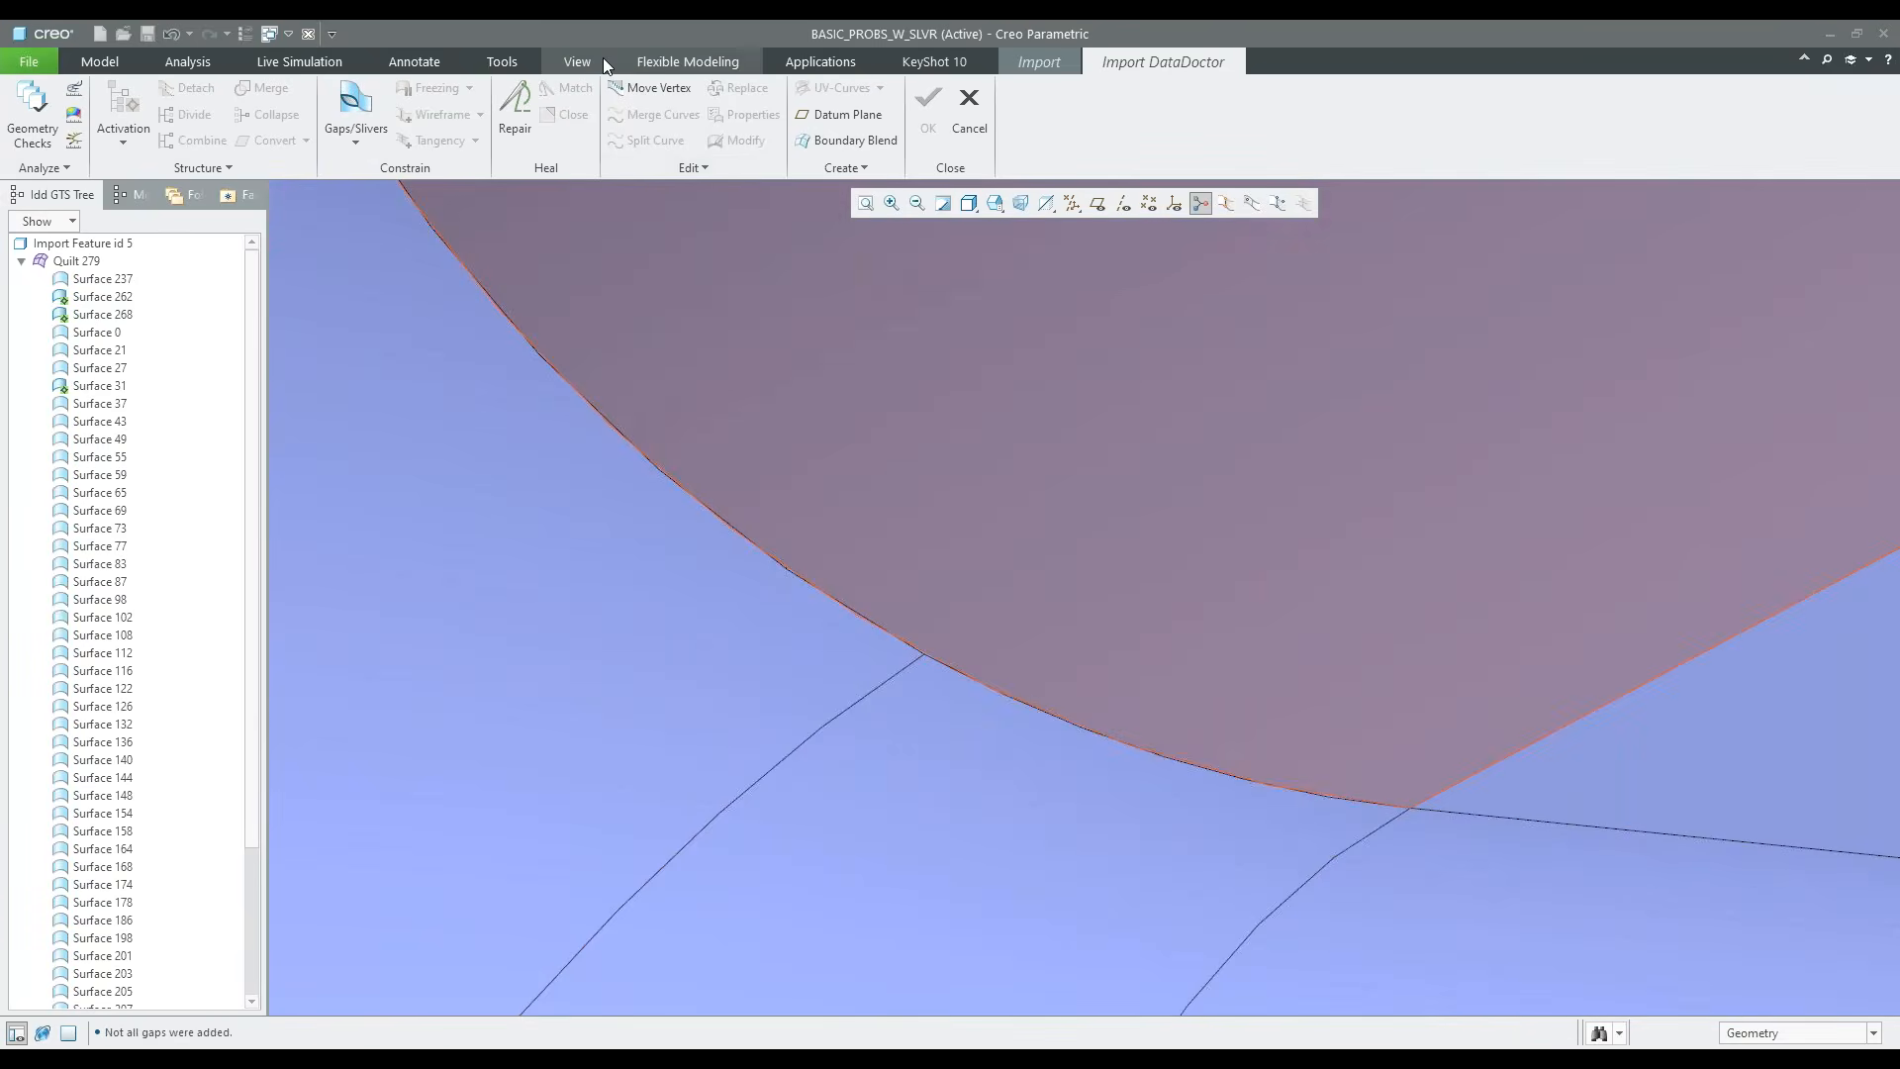
pyautogui.click(516, 109)
pyautogui.click(366, 117)
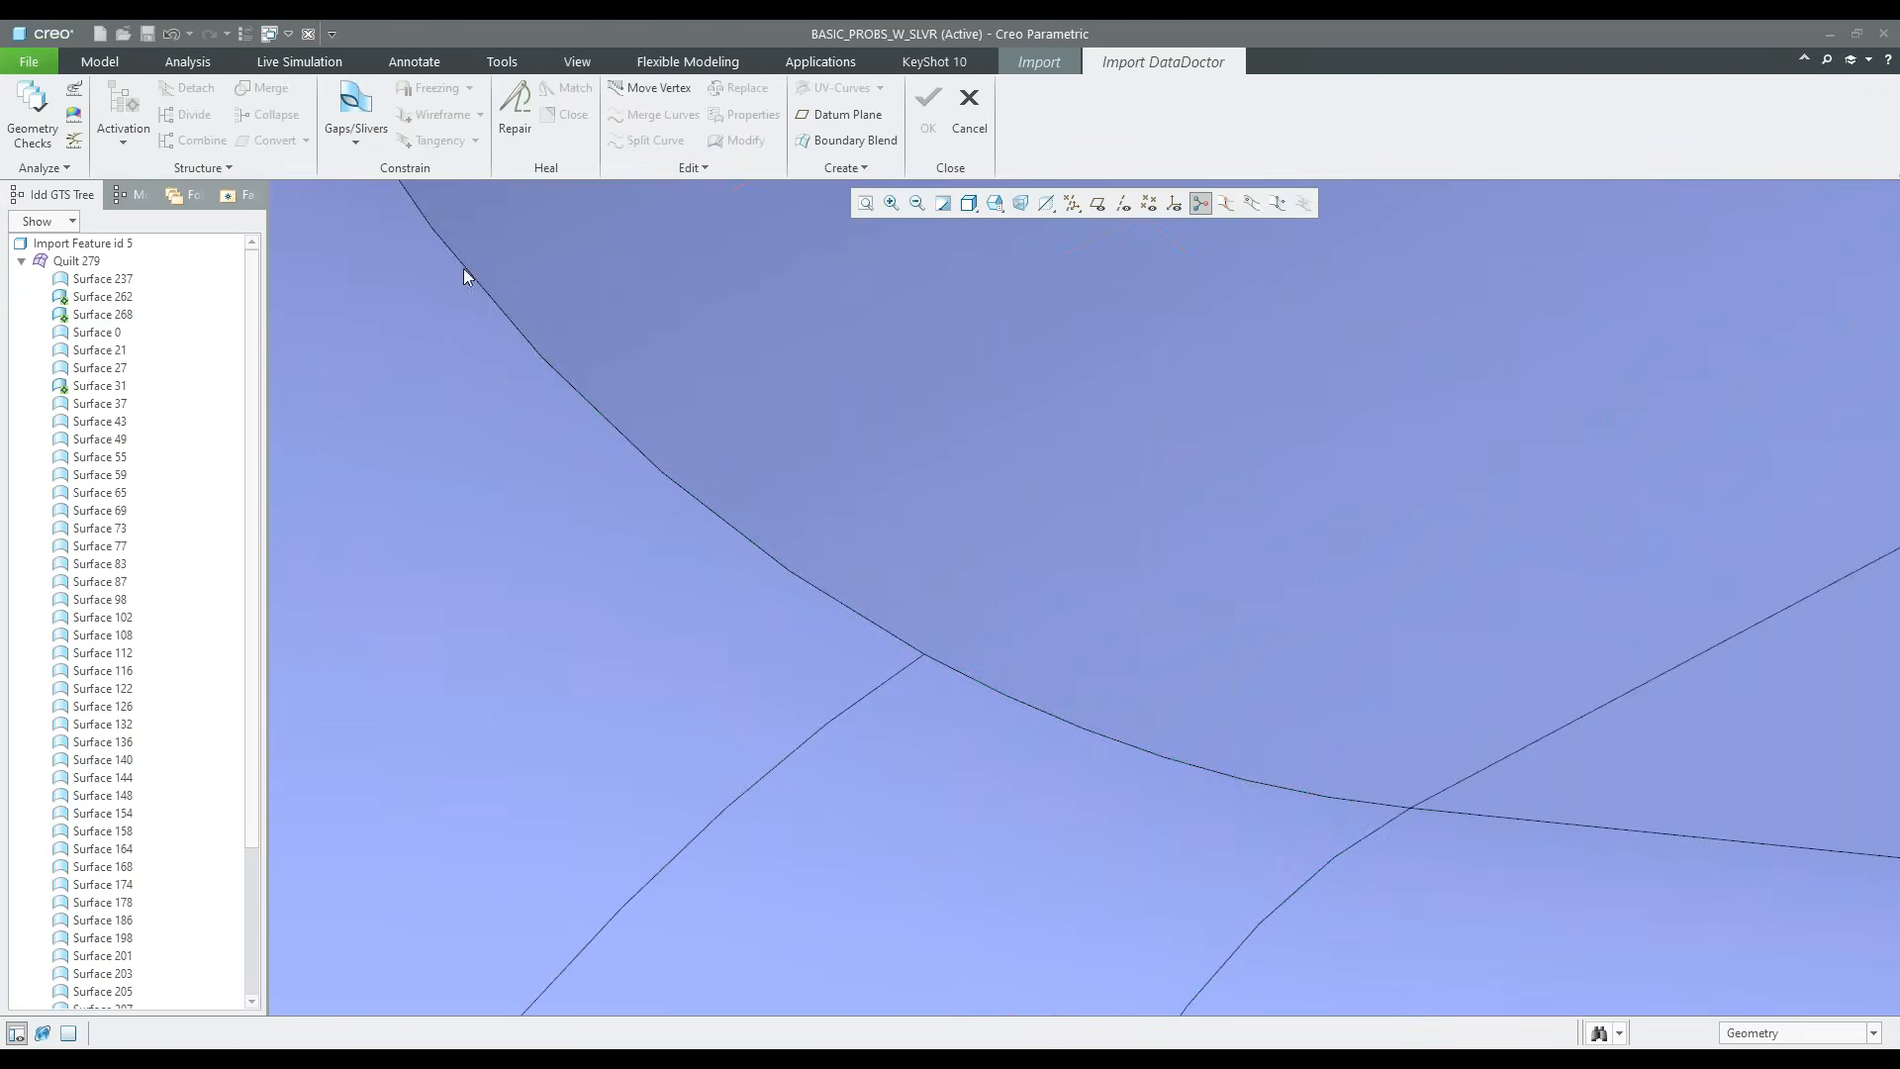
pyautogui.scroll(5, 863, 711)
pyautogui.scroll(3, 858, 704)
pyautogui.keyDown('shift'); pyautogui.moveTo(993, 650); pyautogui.dragTo(832, 541, button='middle'); pyautogui.keyUp('shift')
pyautogui.moveTo(708, 608); pyautogui.dragTo(730, 605, button='middle')
pyautogui.scroll(-1, 489, 413)
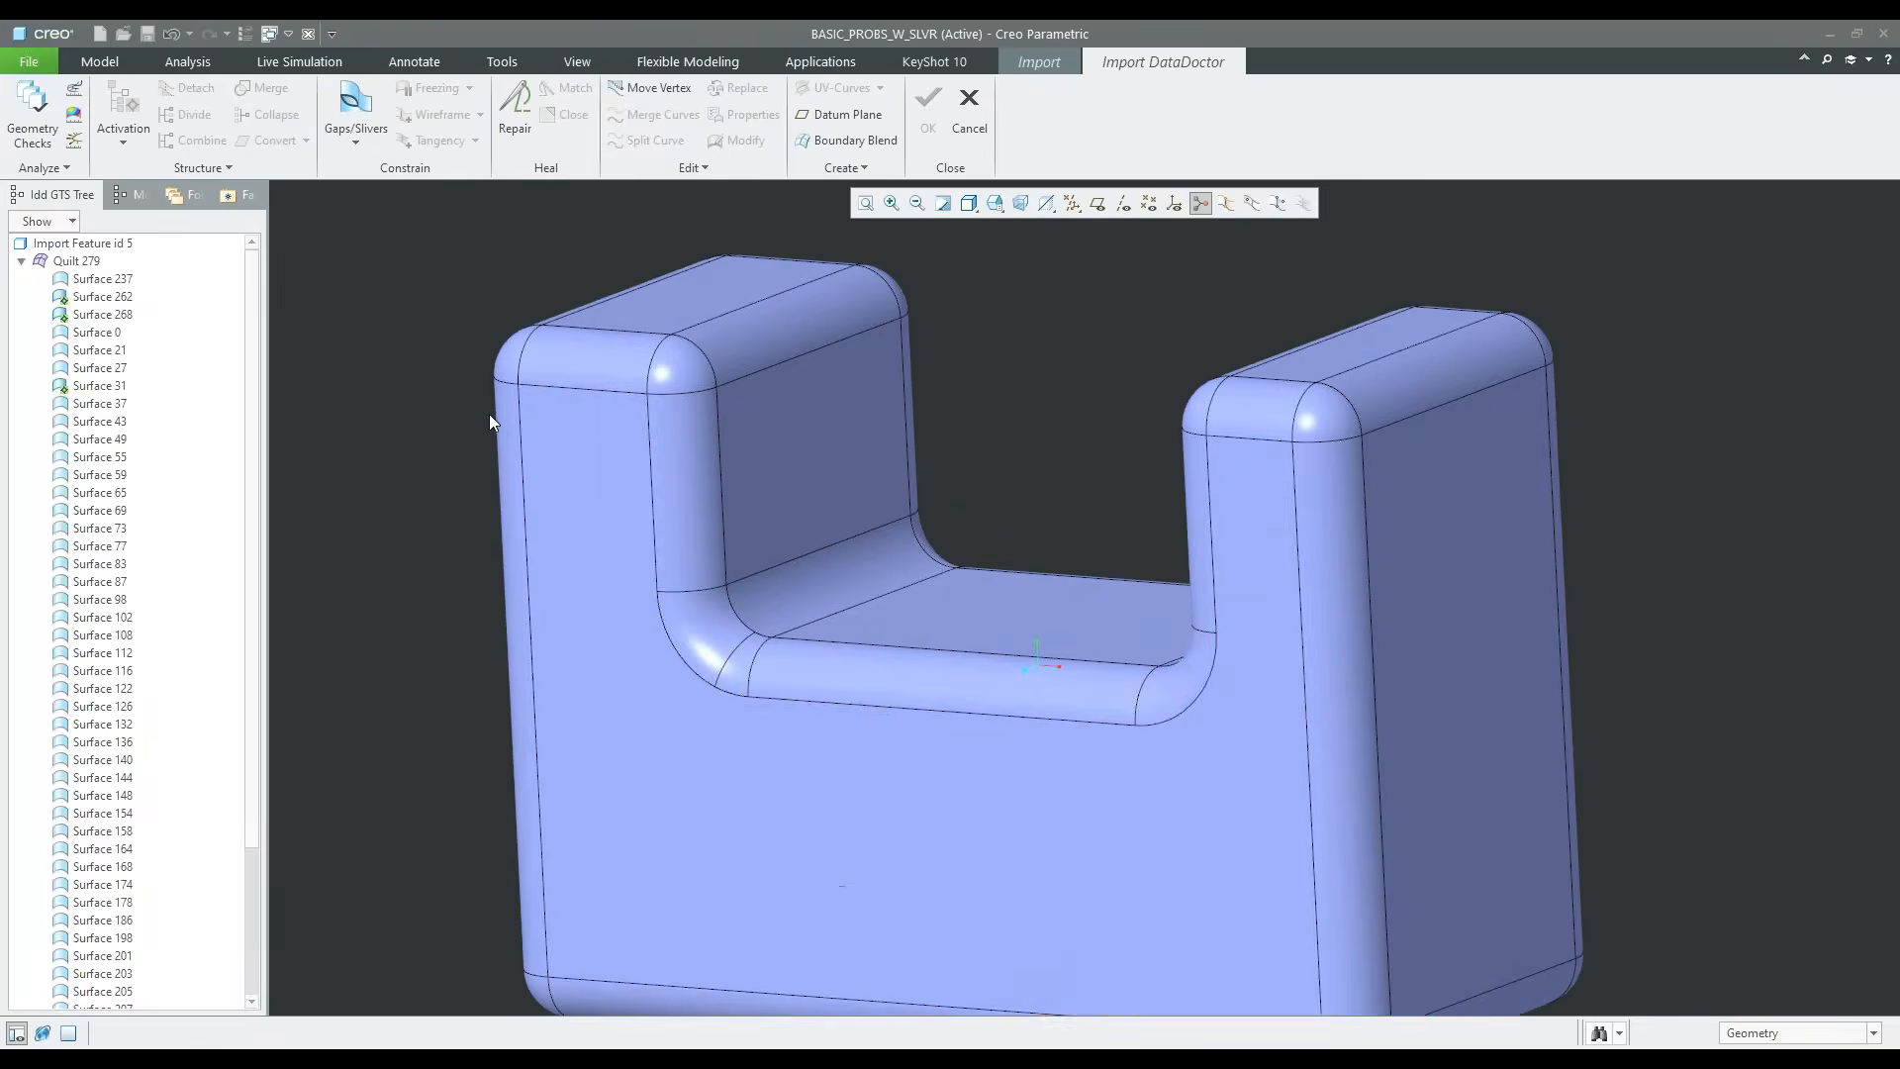
pyautogui.scroll(1, 561, 460)
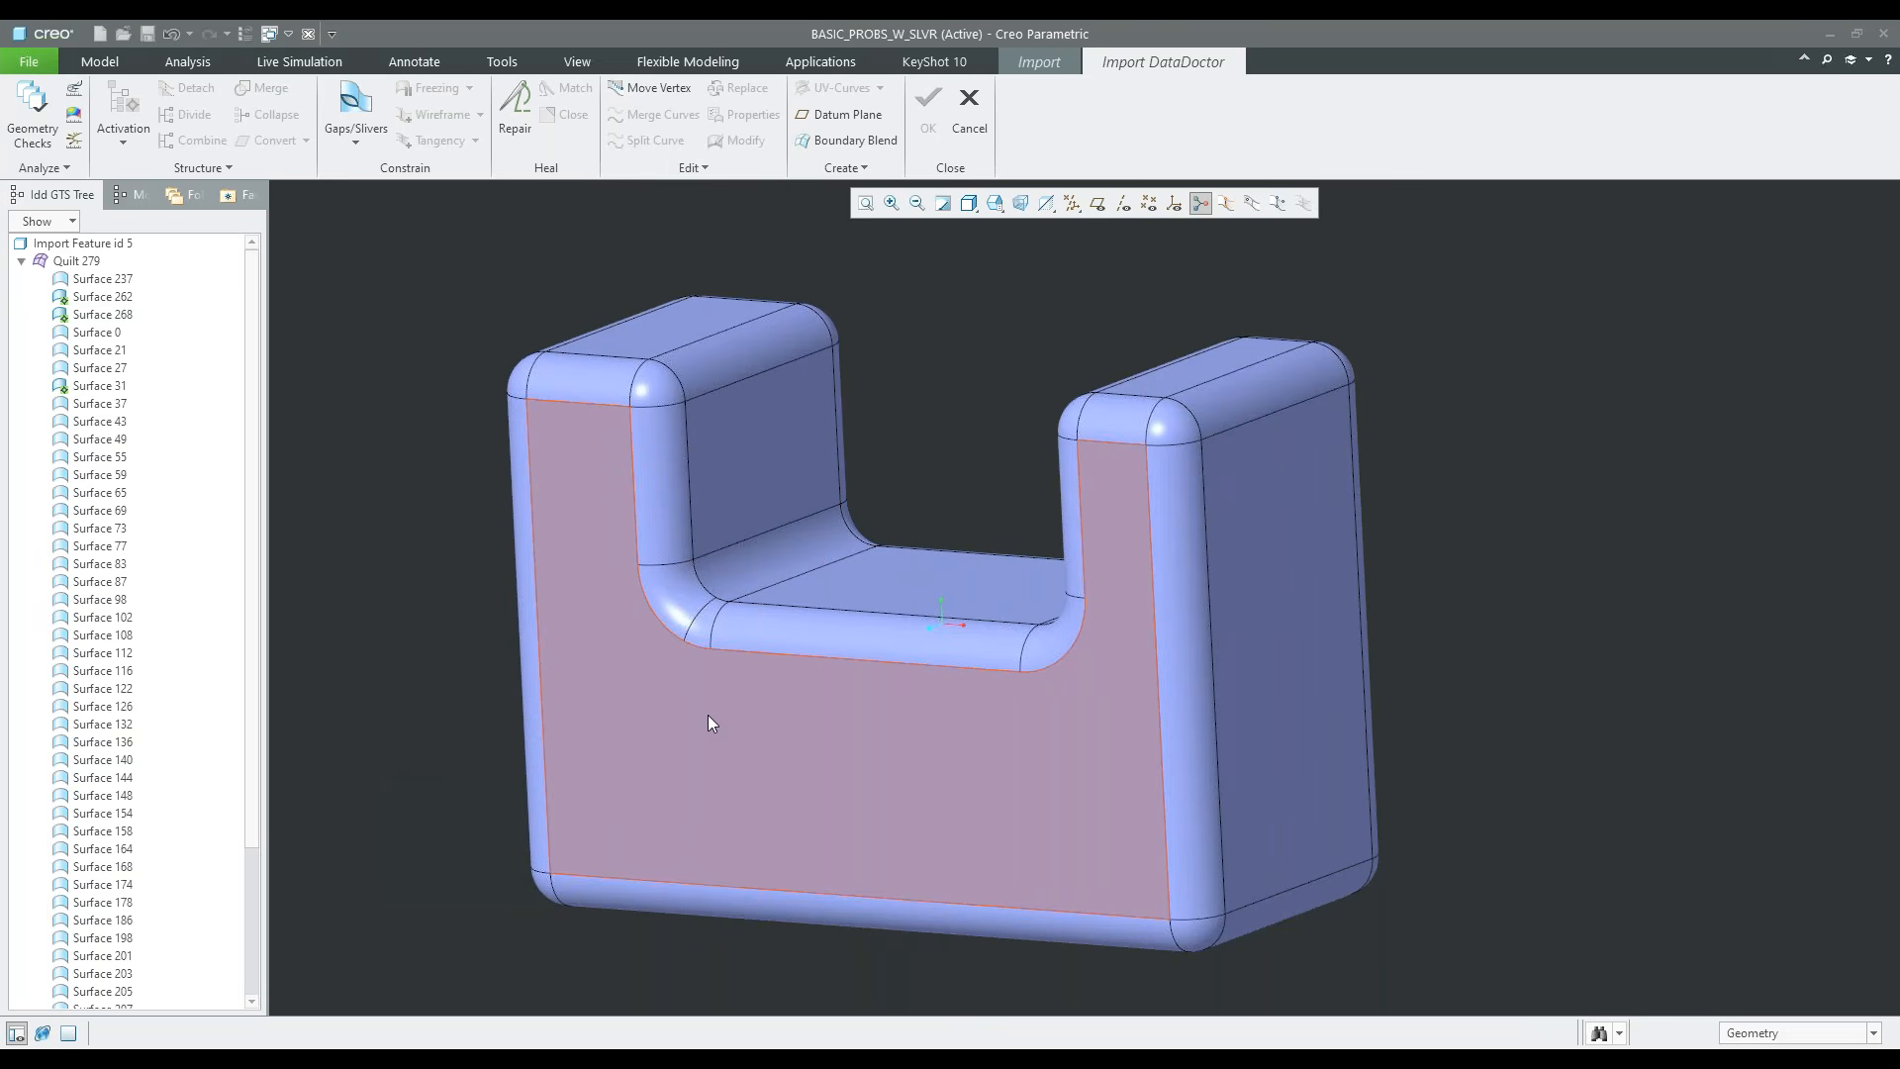
pyautogui.hotkey('ctrl', 'd')
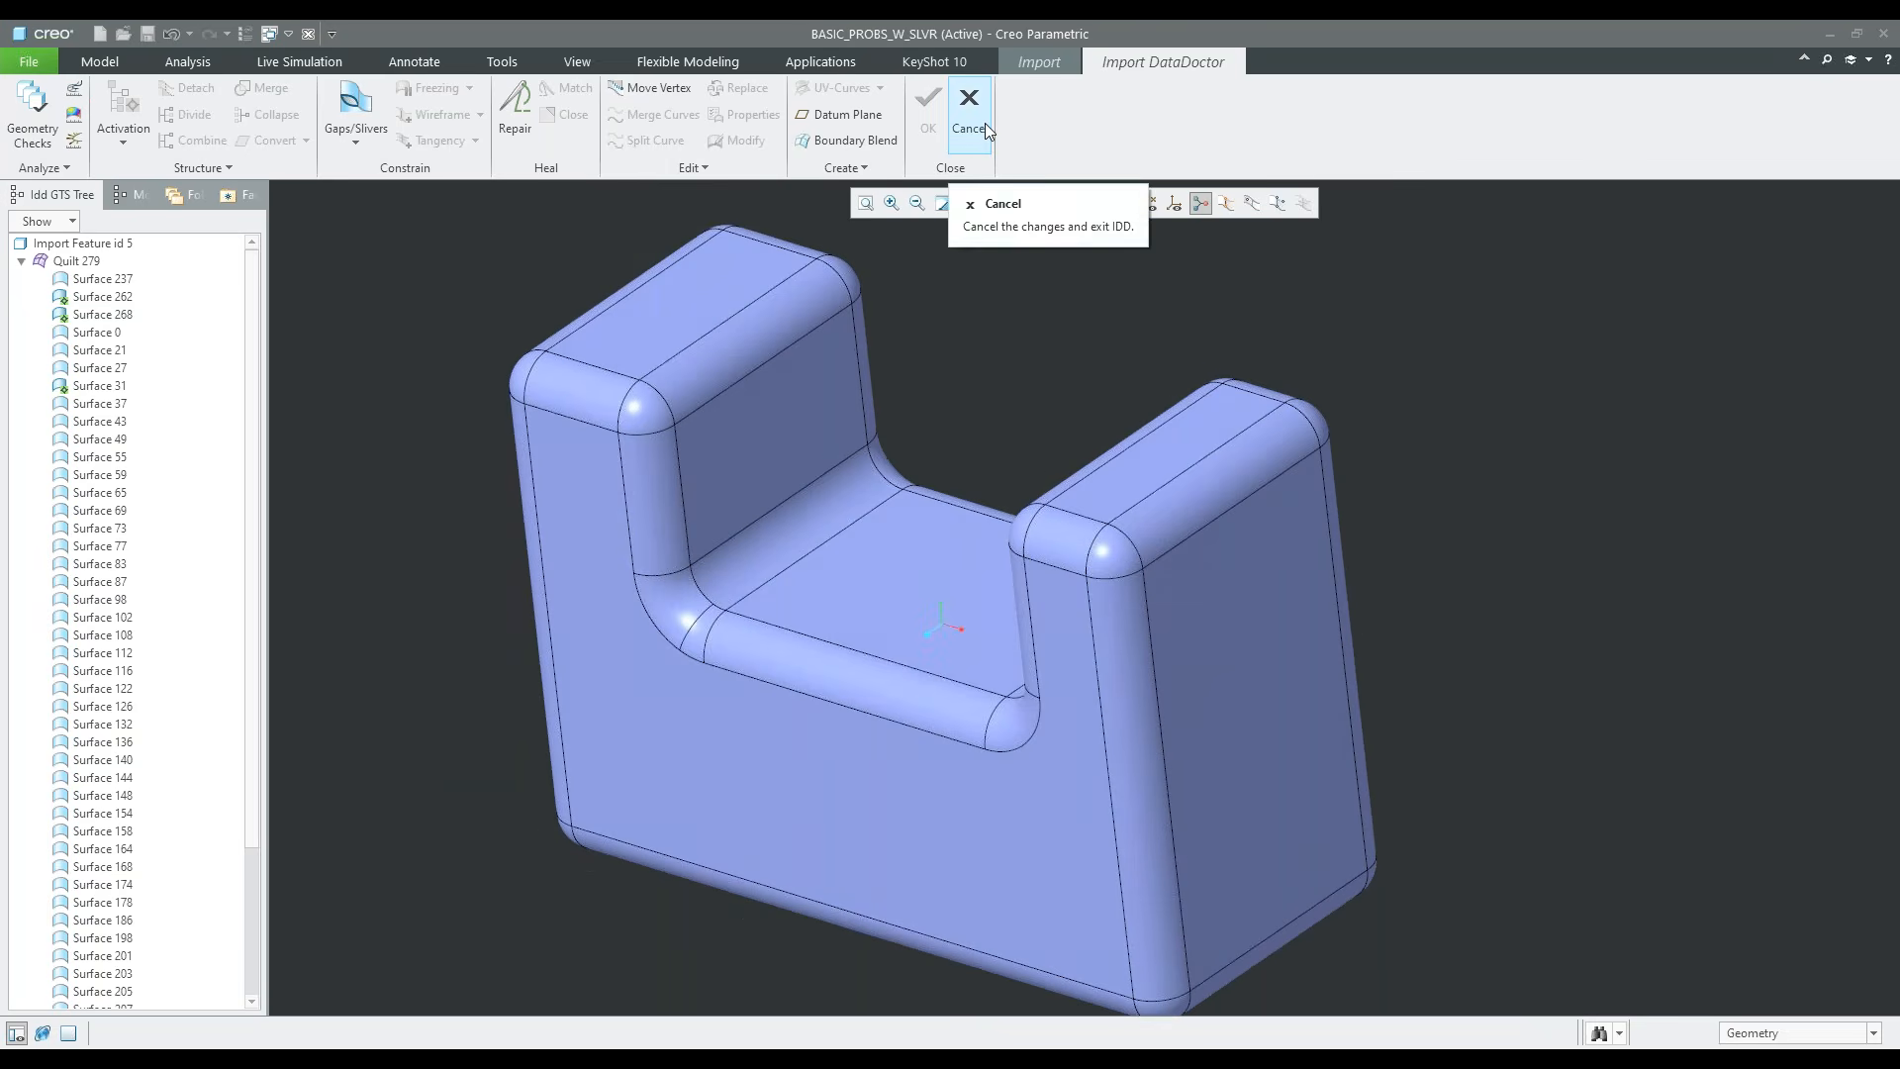
# Switch to the BASIC_PROBS_W_SLVR_-_COPY.PRT window and quit IDD mode
pyautogui.click(289, 35)
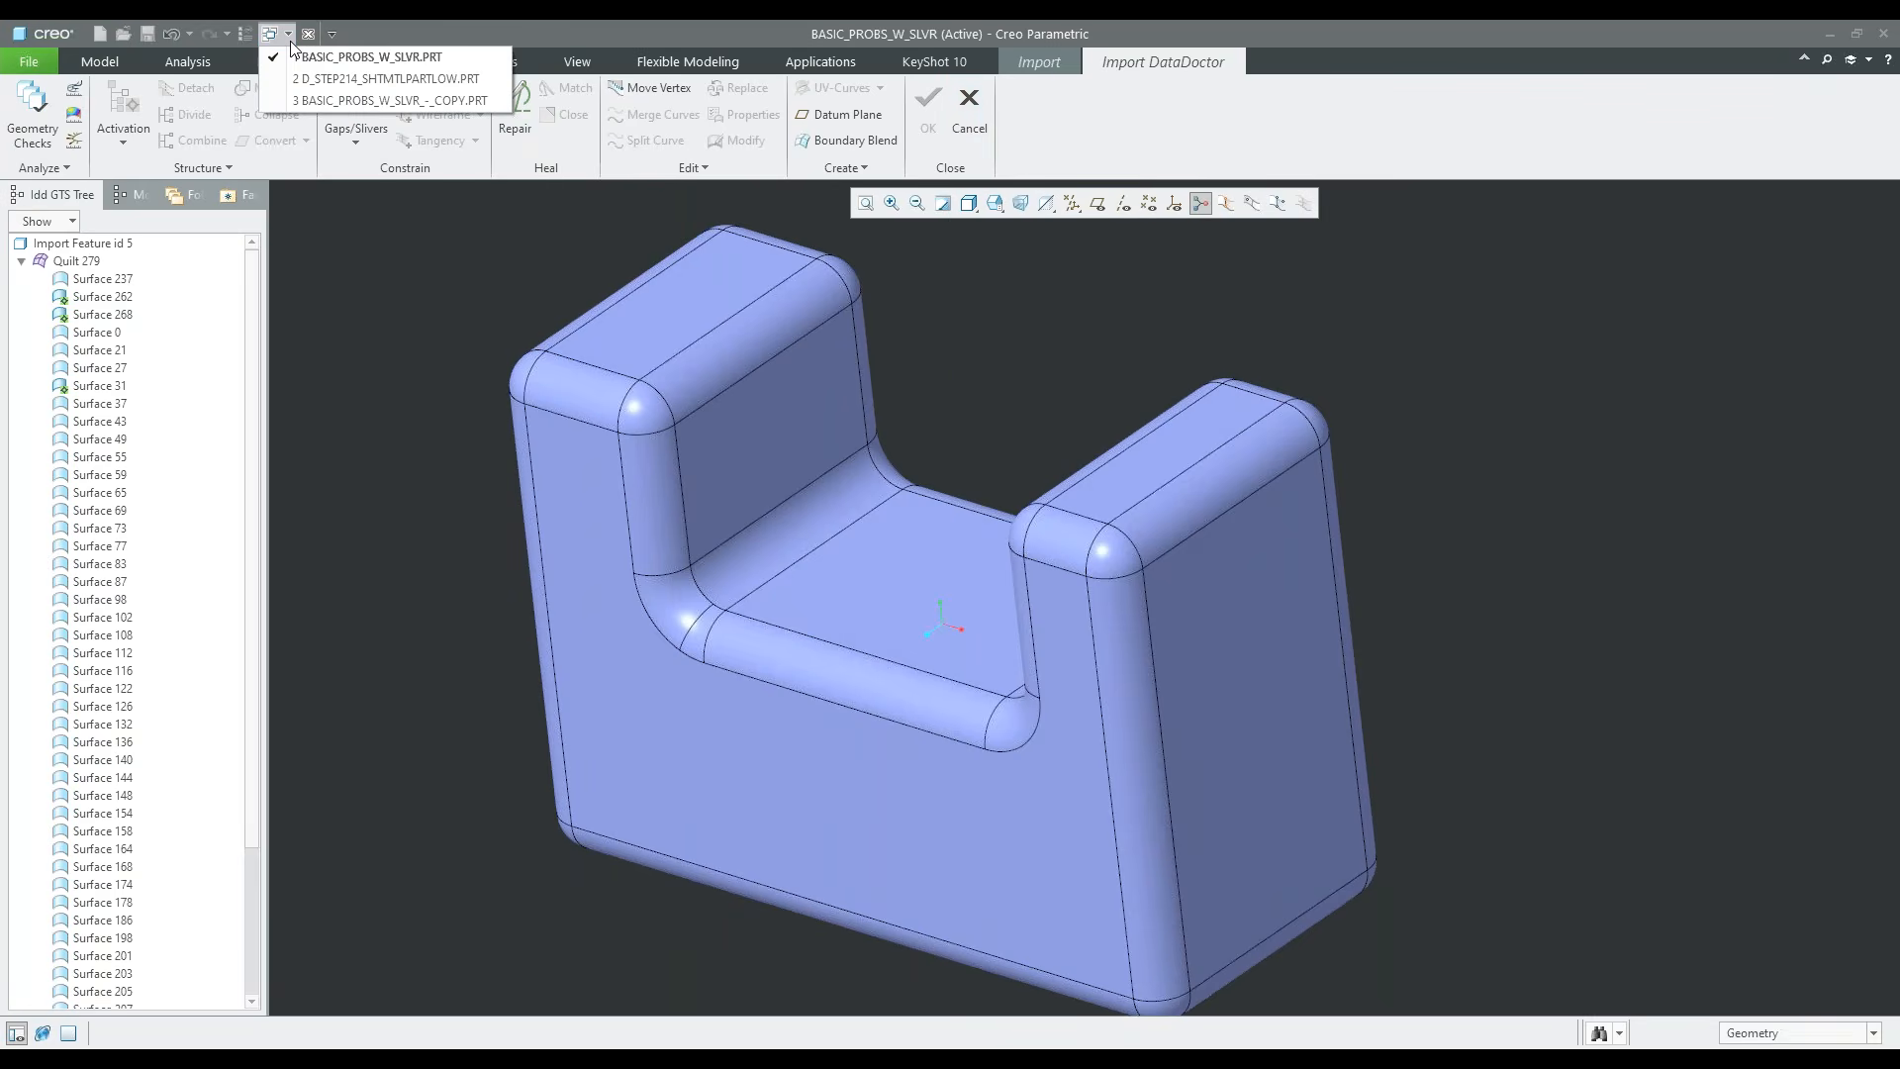
pyautogui.click(323, 101)
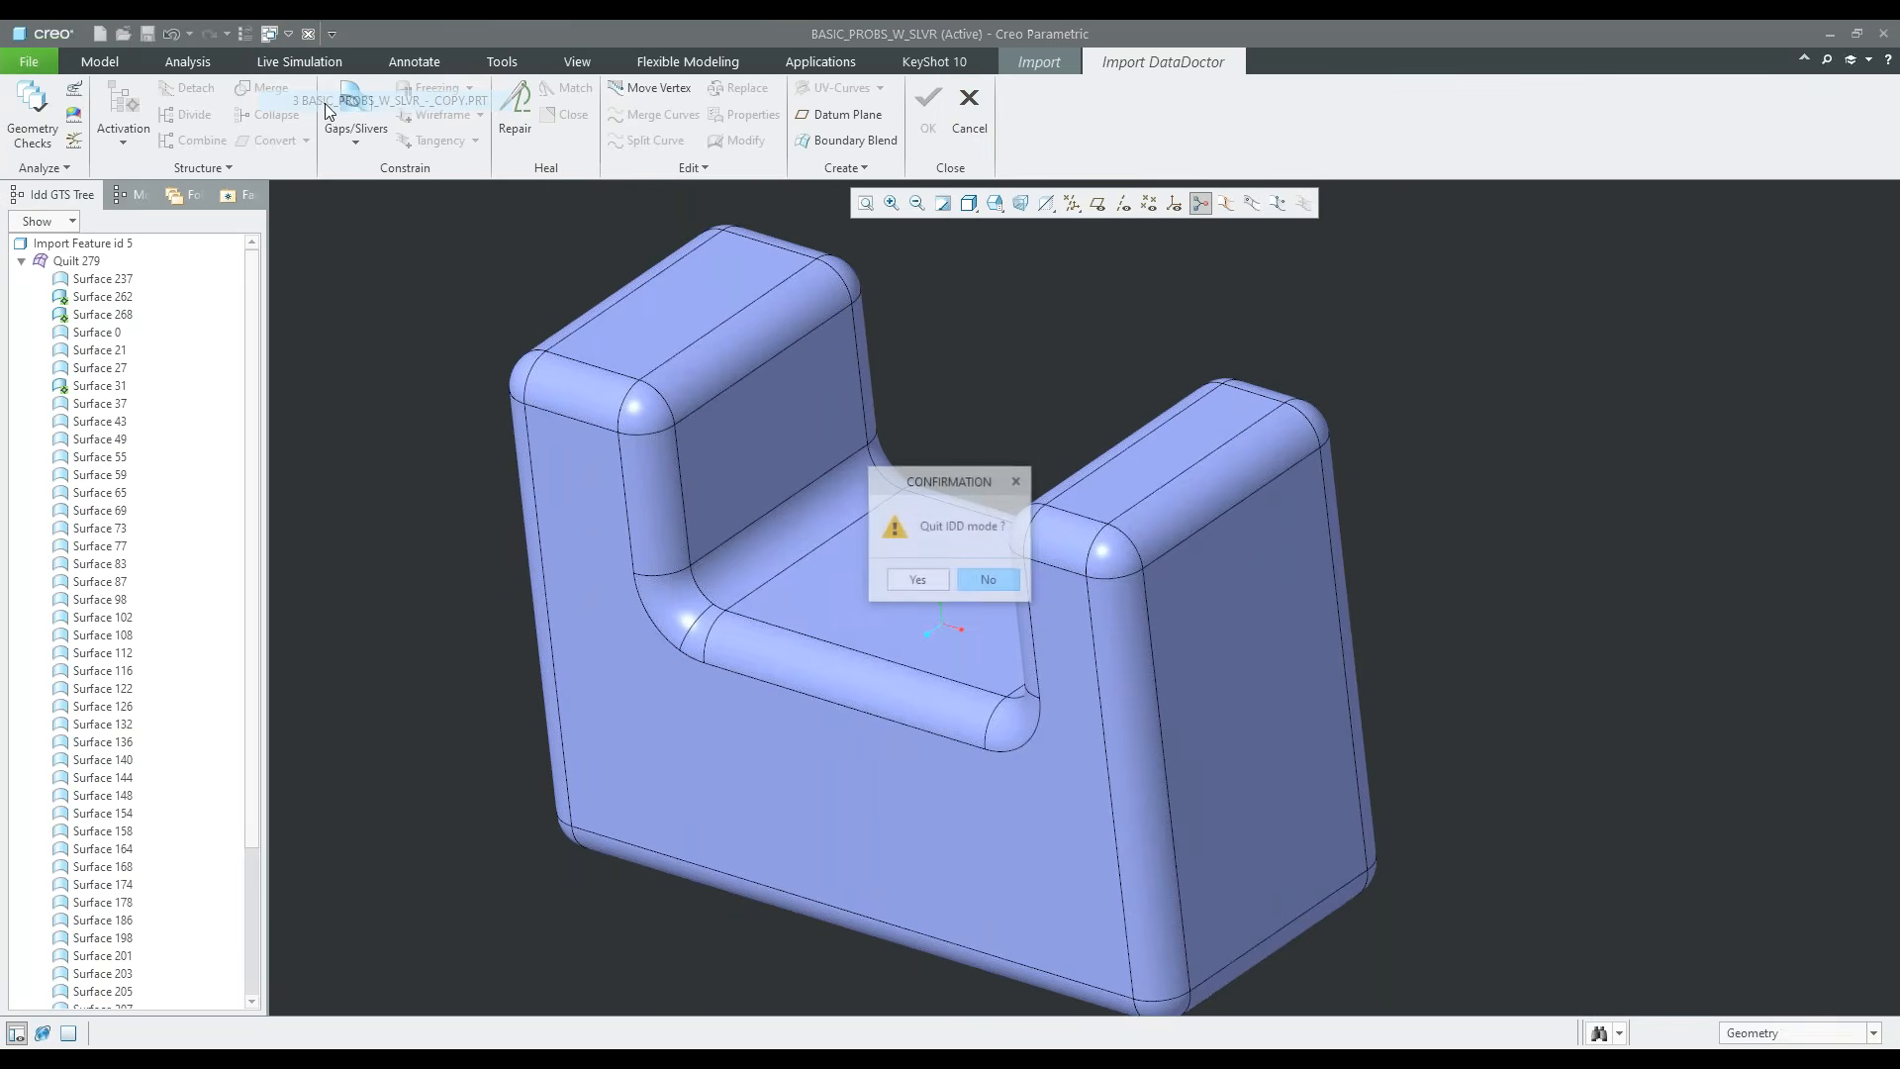
pyautogui.click(930, 584)
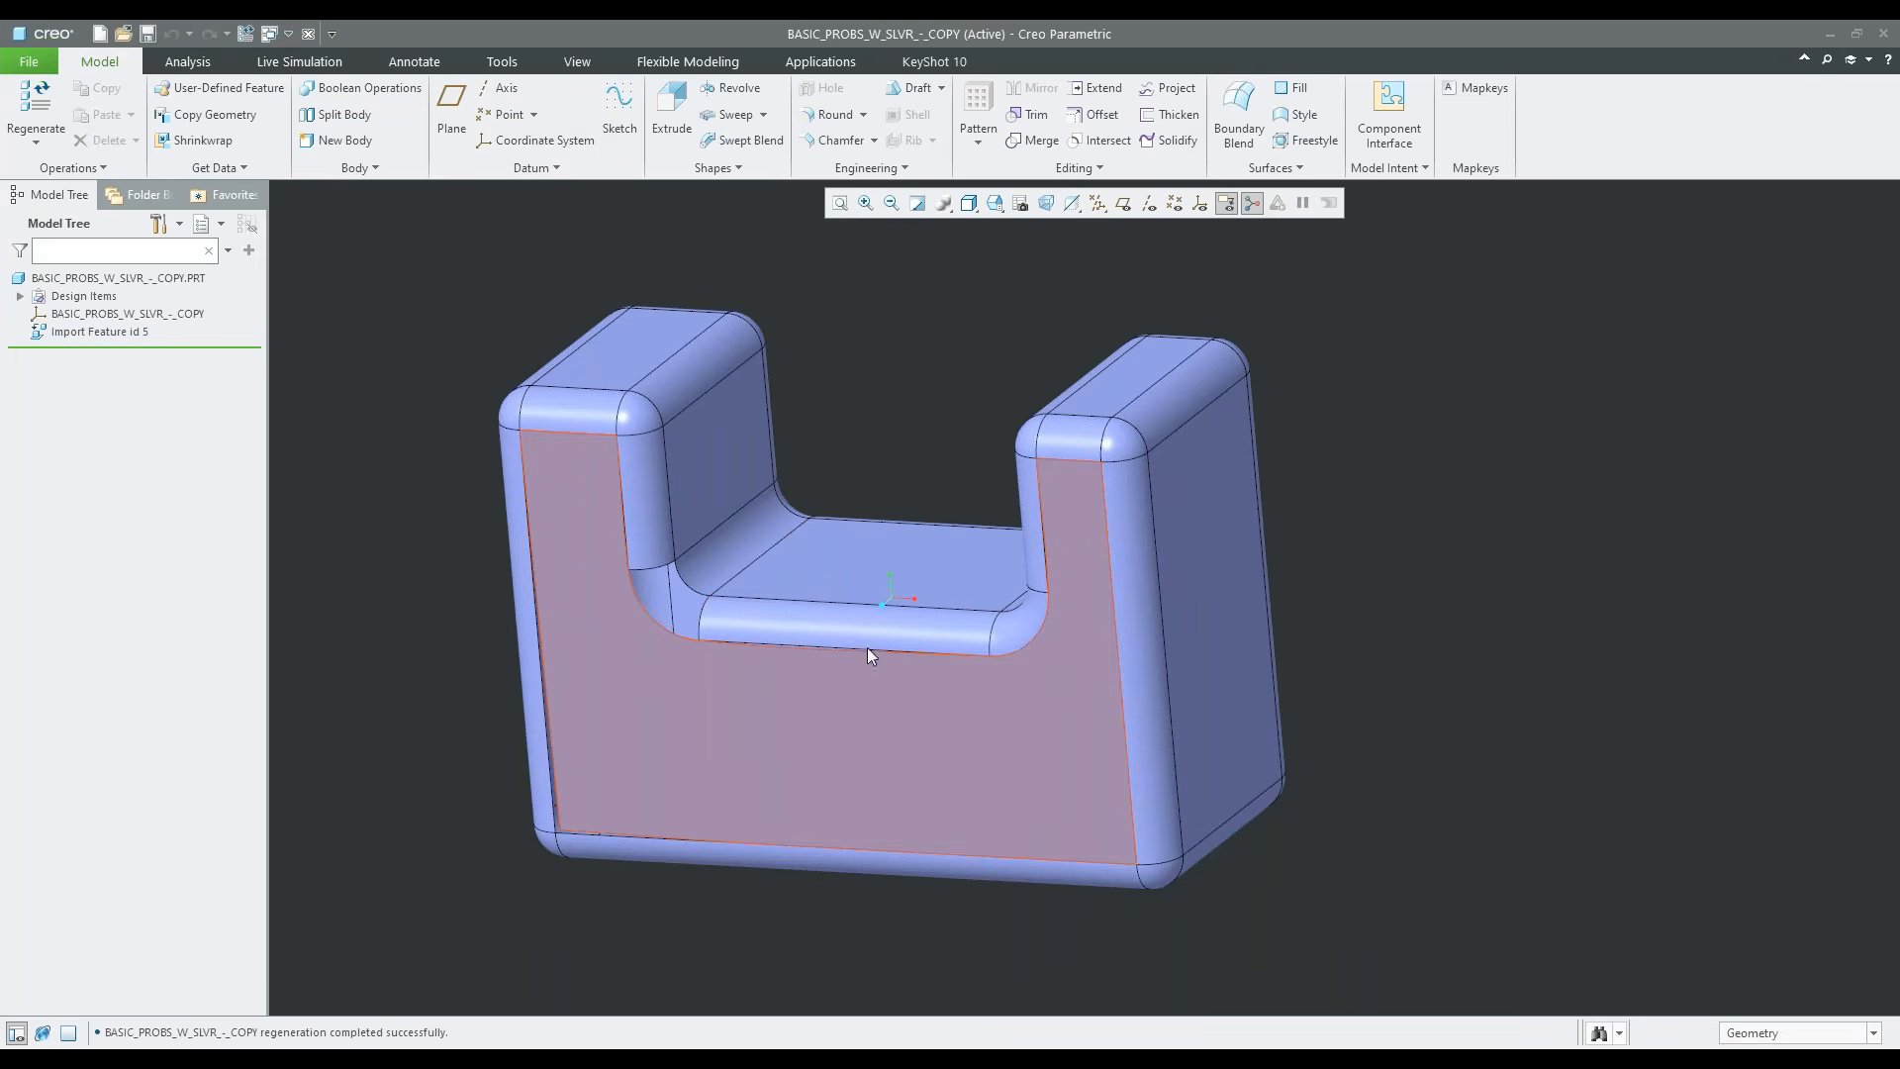
# Edit the definition of Import Feature id 5 in the copied part and open it in Import DataDoctor
pyautogui.moveTo(857, 651); pyautogui.dragTo(822, 663, button='middle')
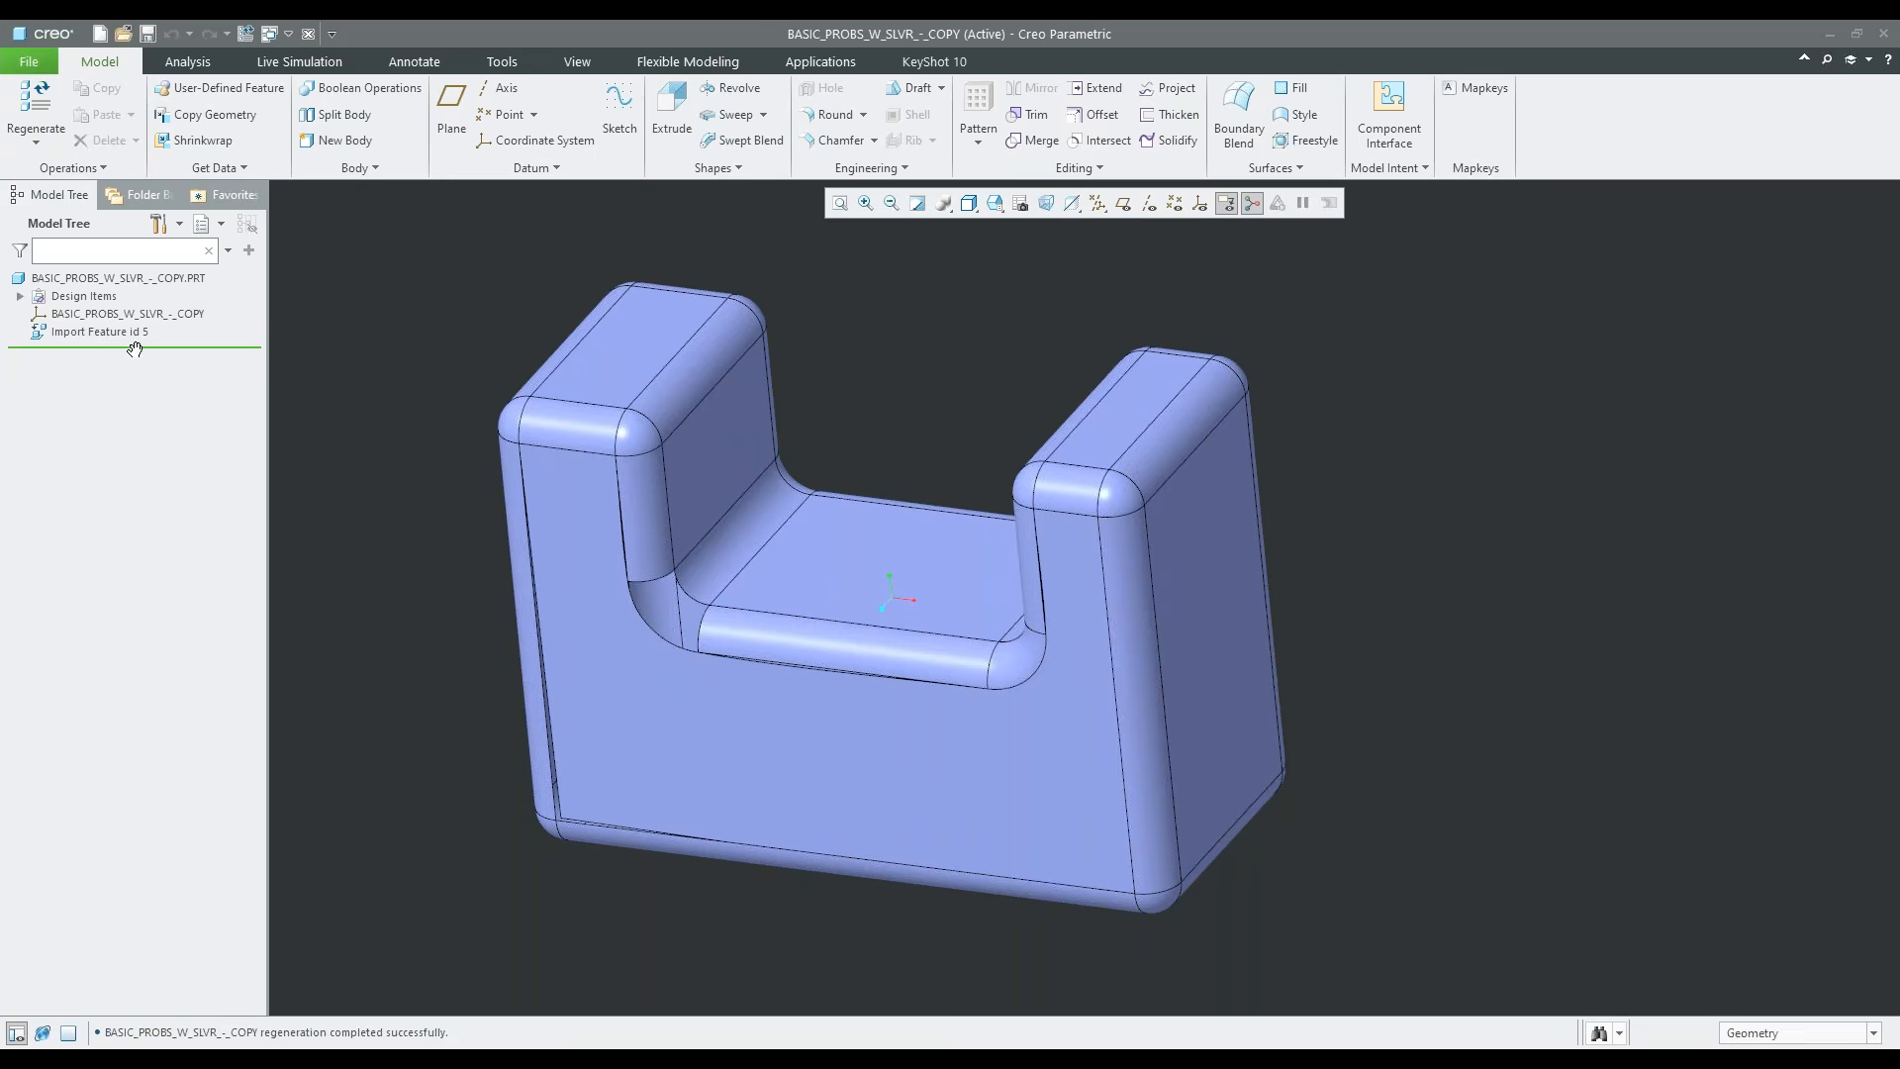
pyautogui.click(99, 331)
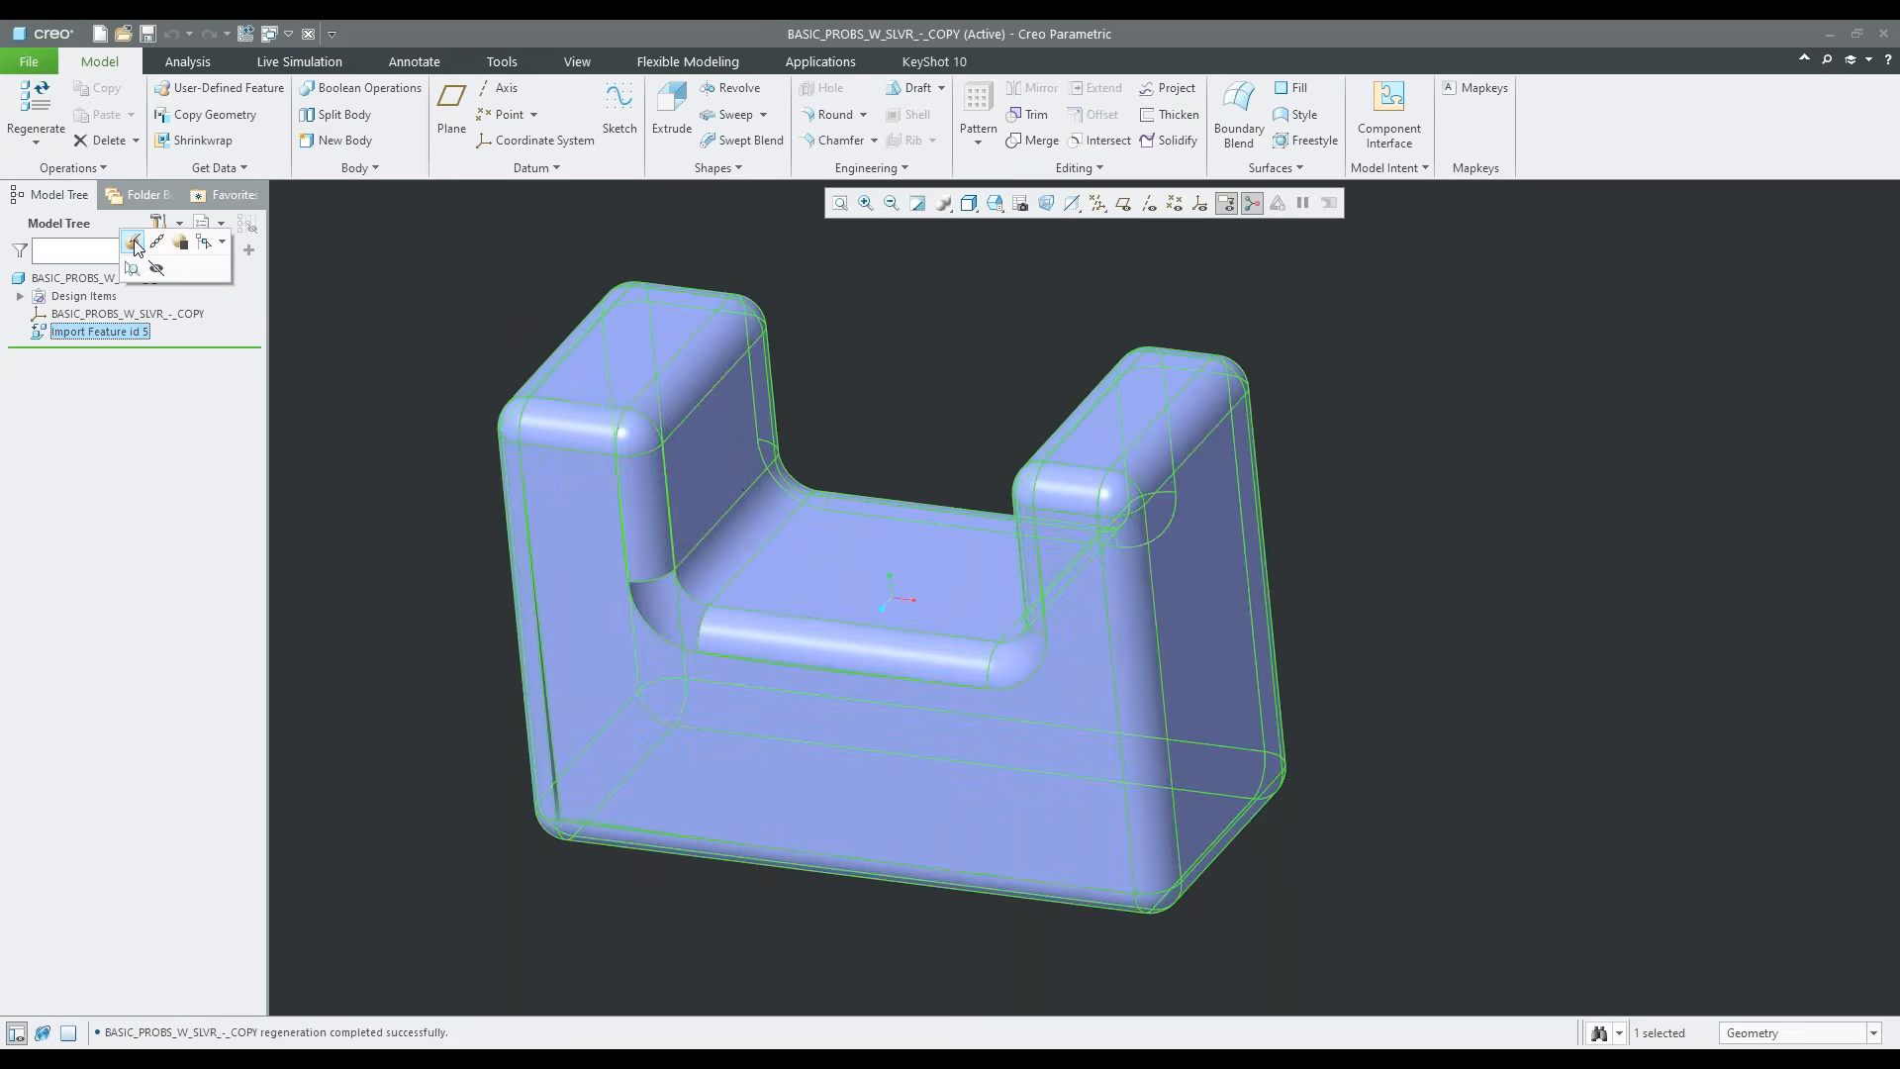
pyautogui.click(132, 264)
pyautogui.click(128, 314)
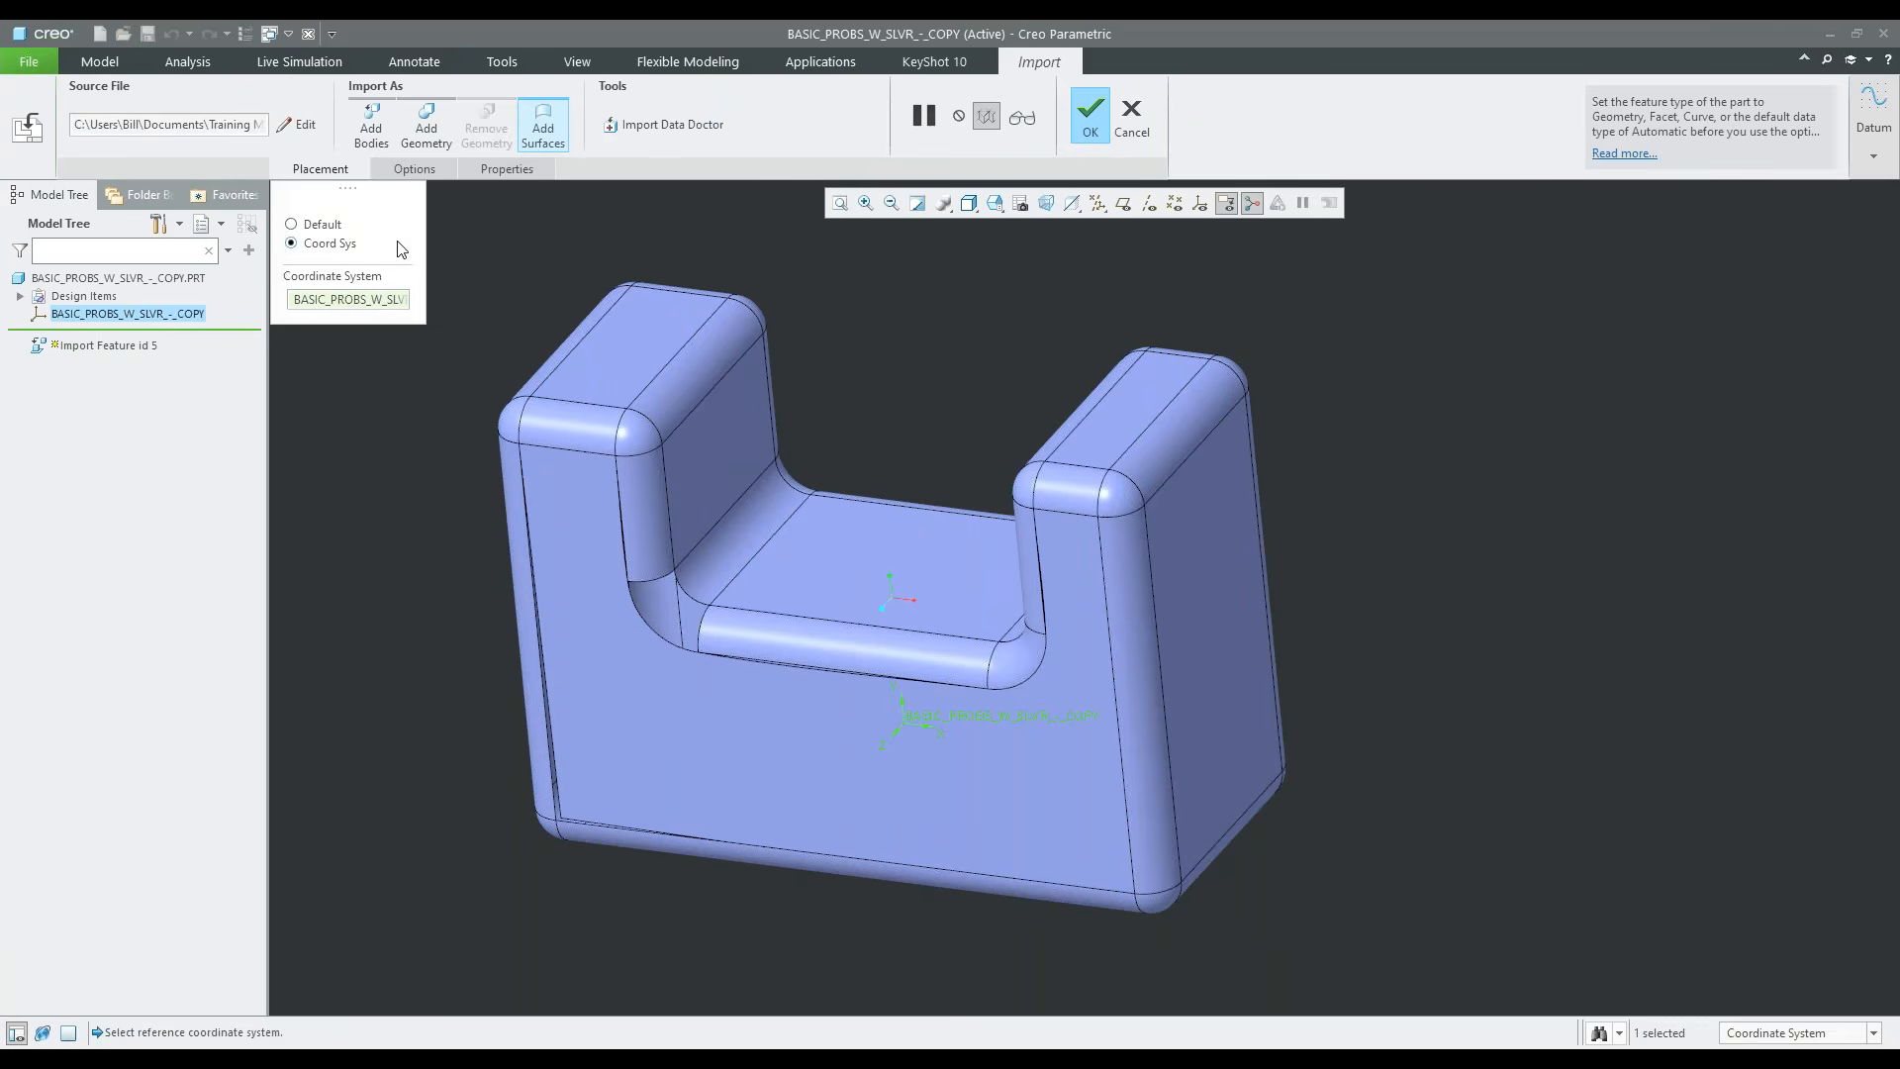
pyautogui.click(651, 125)
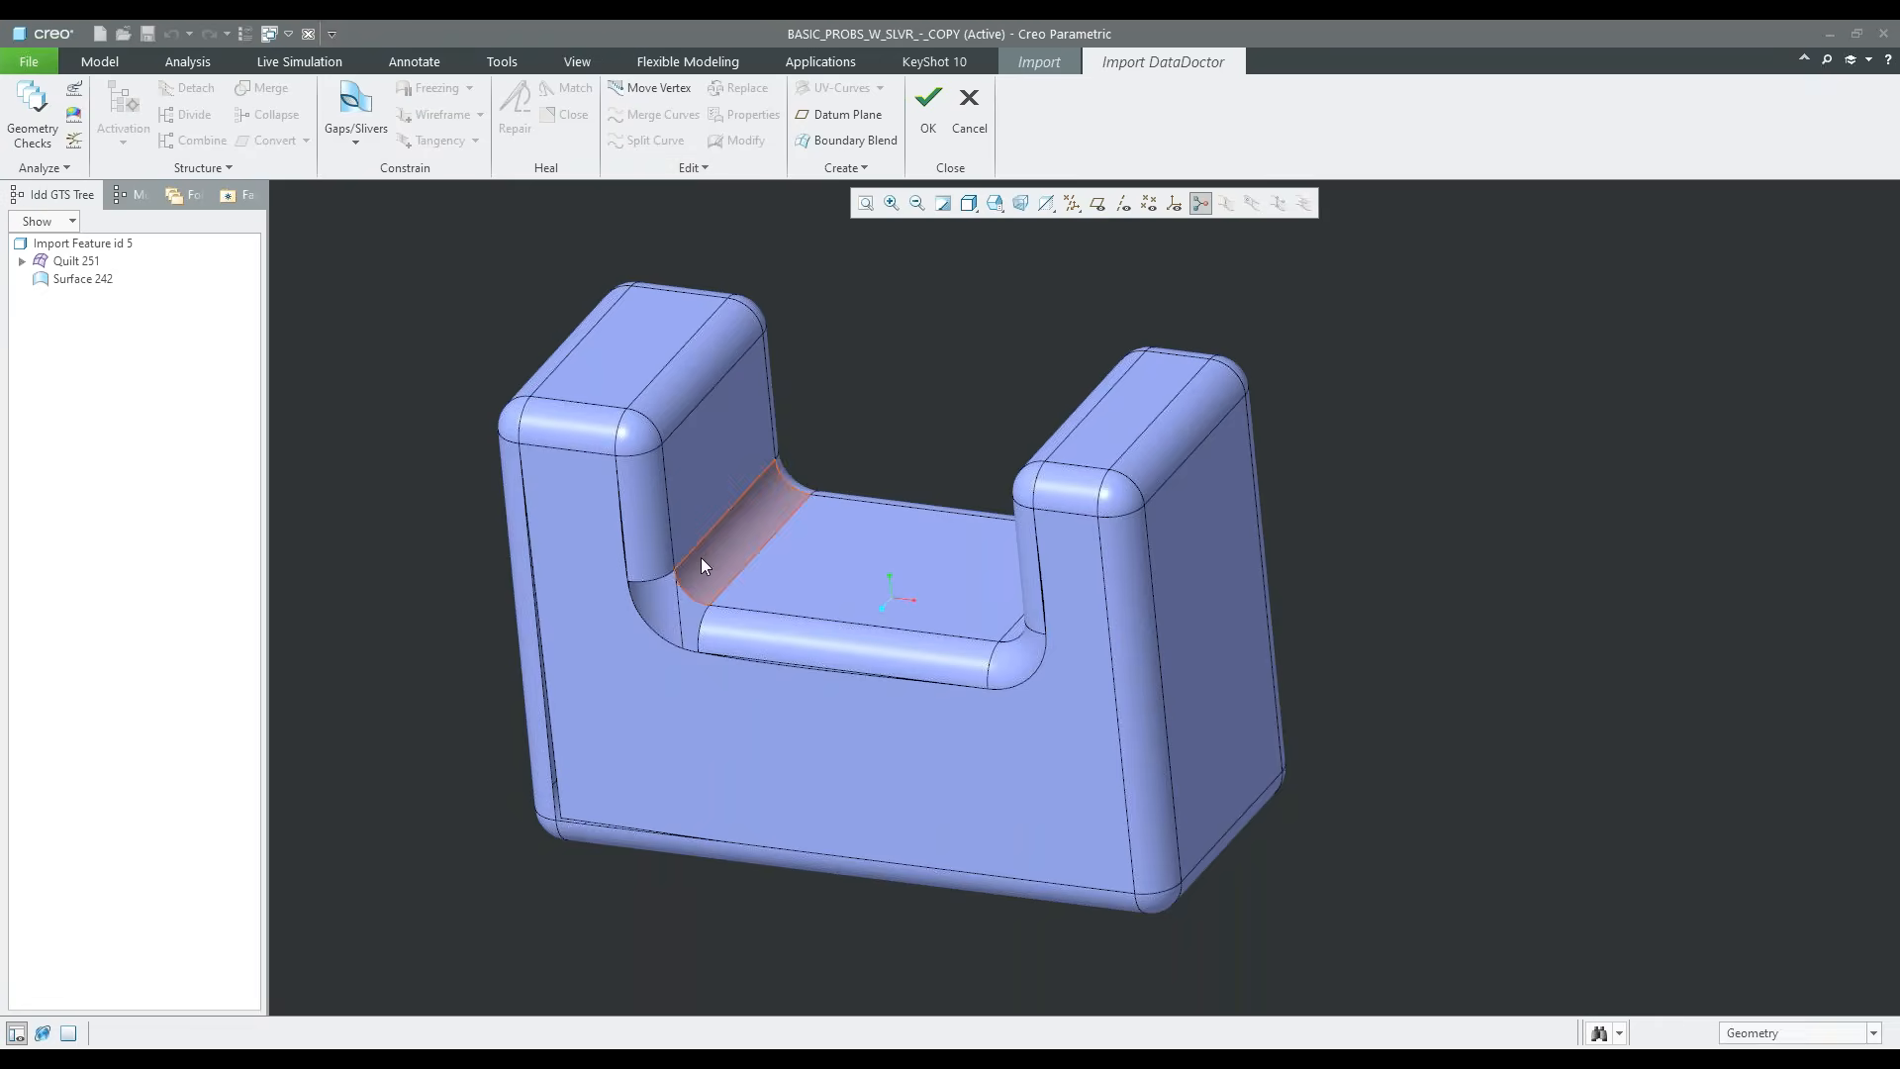
# Run the geometry checks on the copied part and review the problem categories under Quilt 251
pyautogui.scroll(2, 703, 560)
pyautogui.scroll(-3, 848, 555)
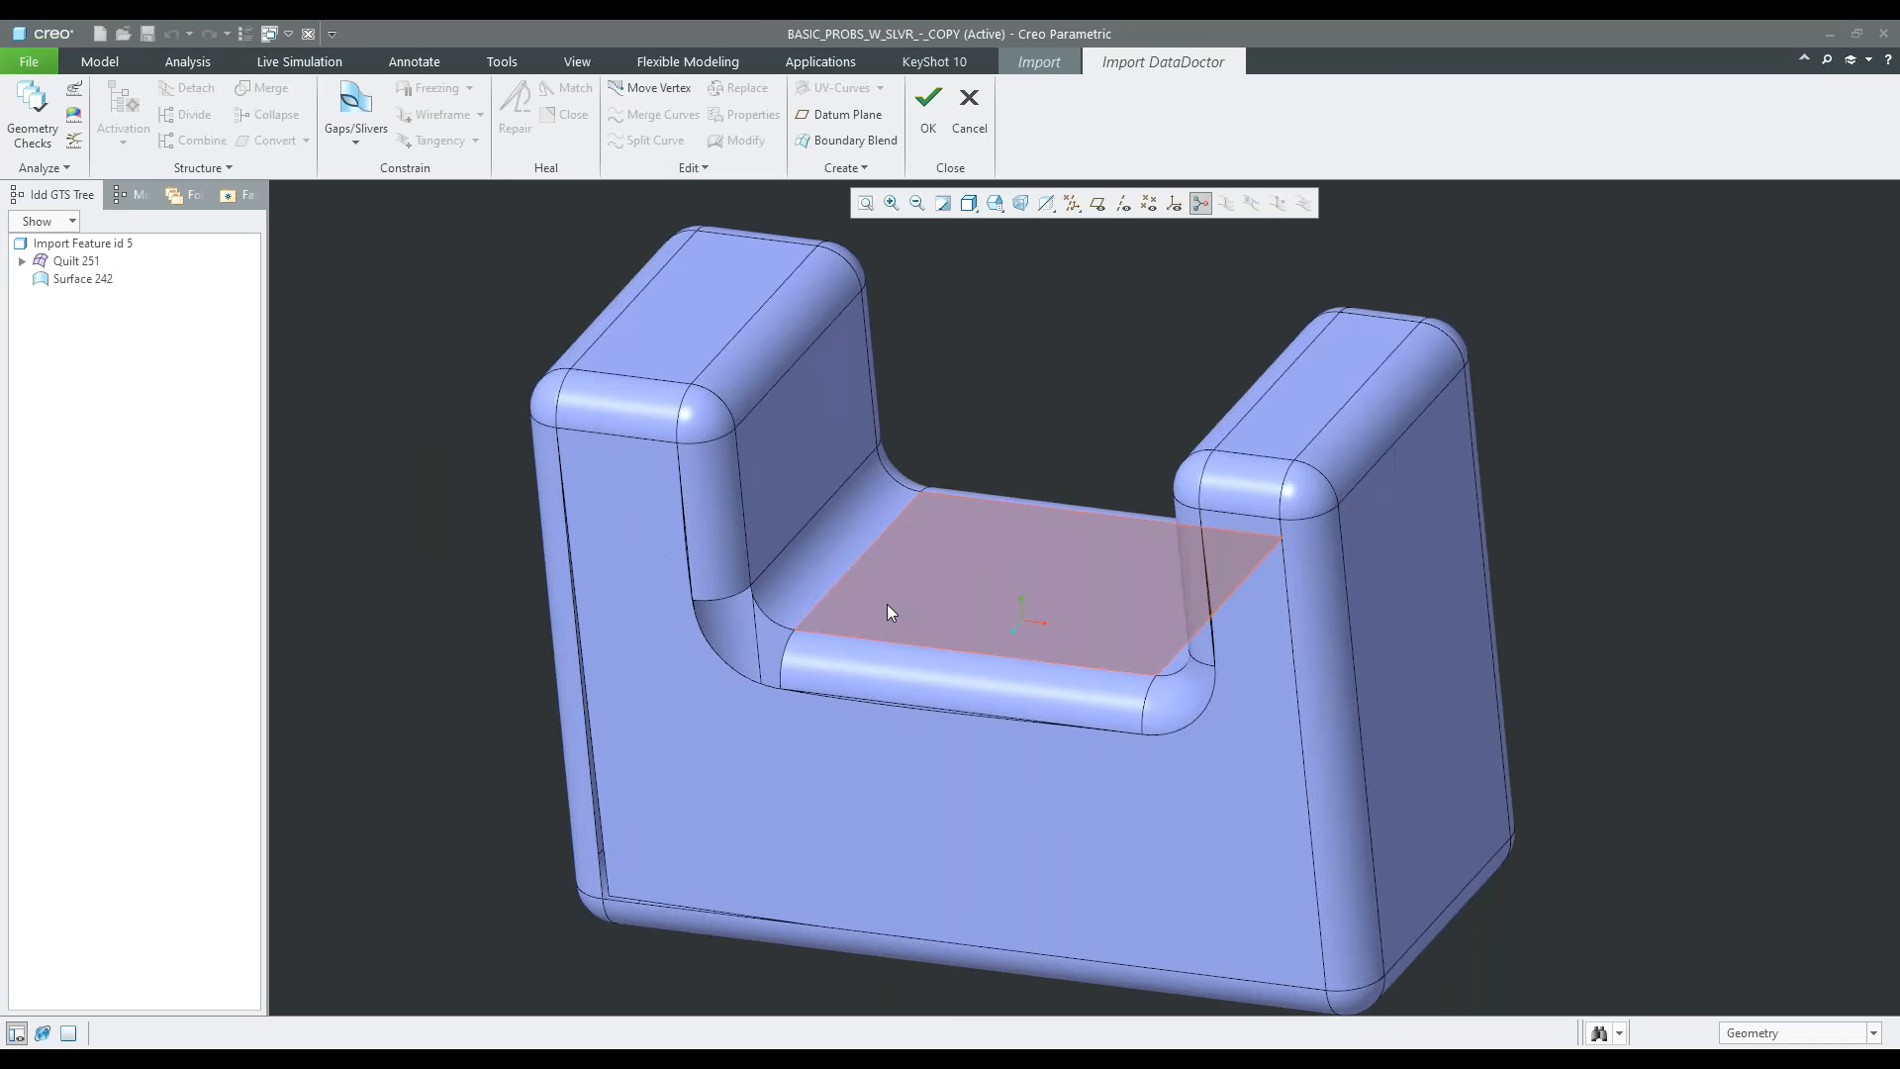
pyautogui.click(50, 126)
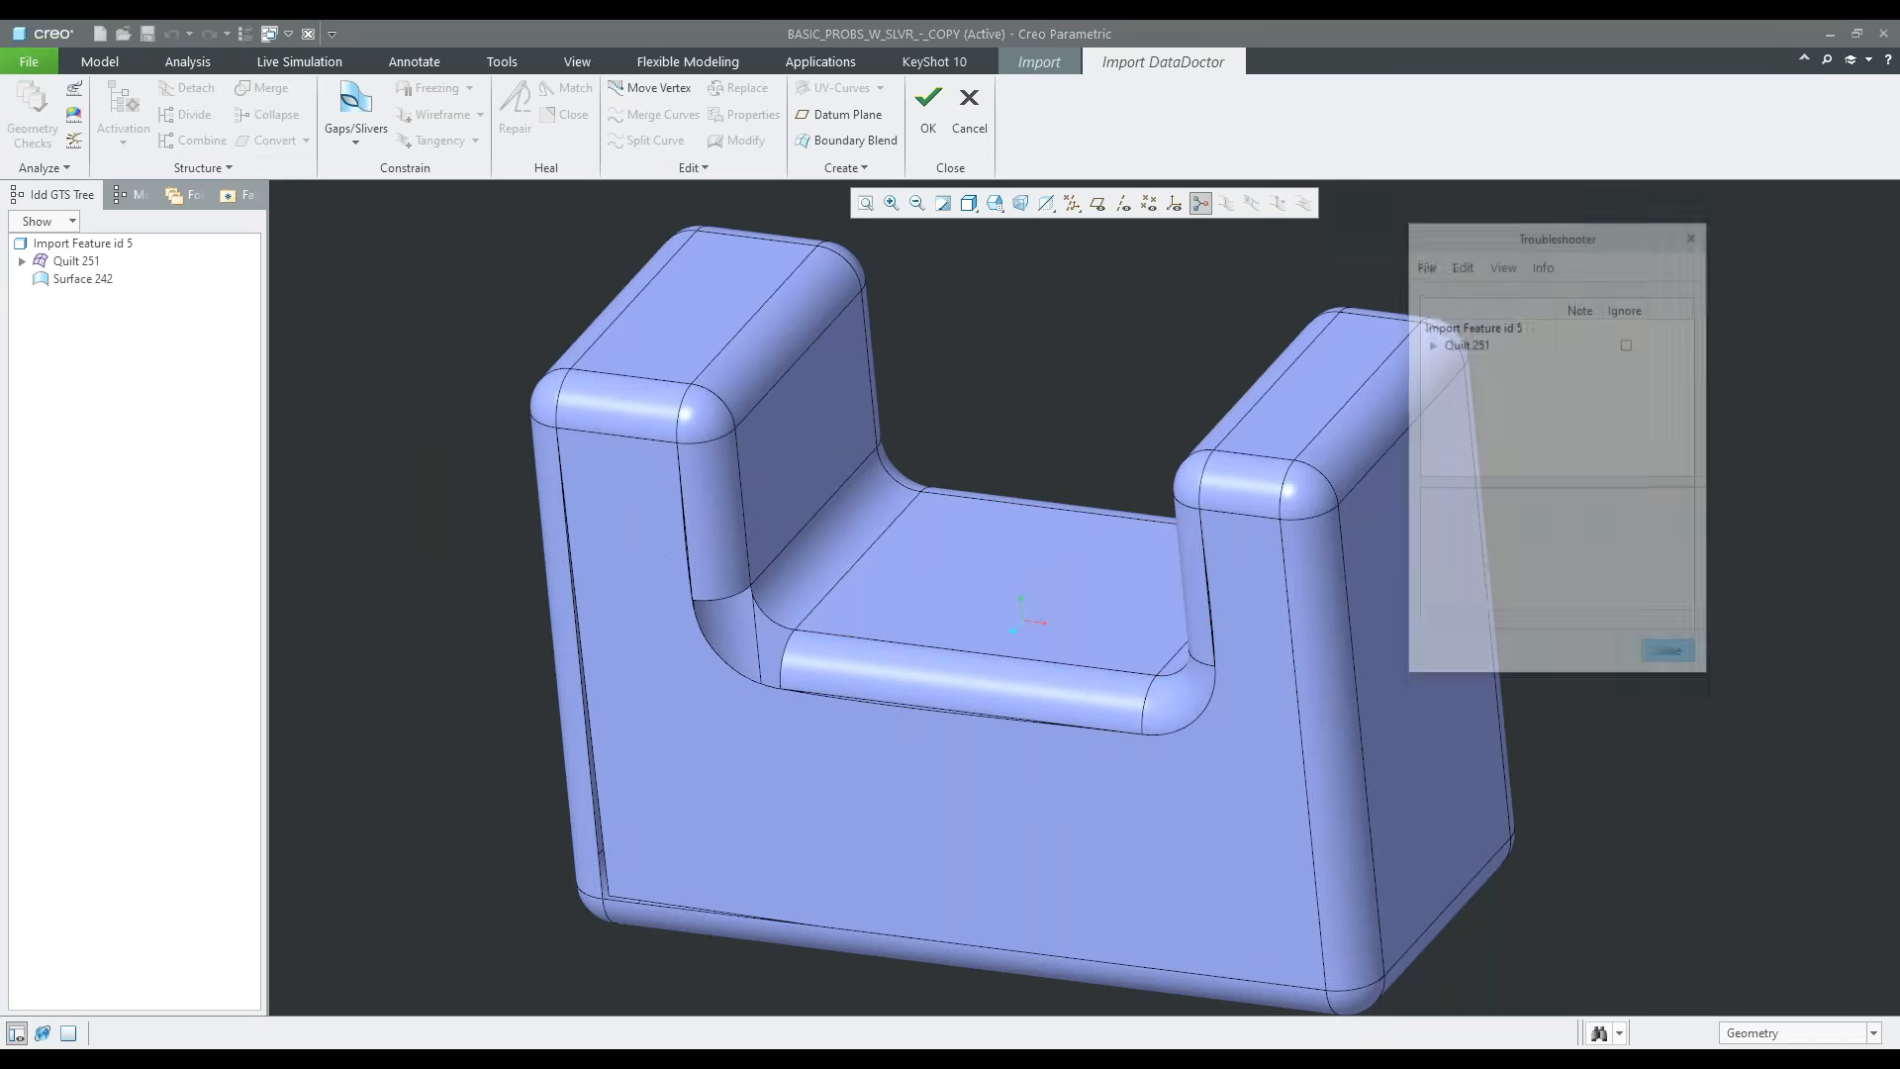
pyautogui.click(1431, 344)
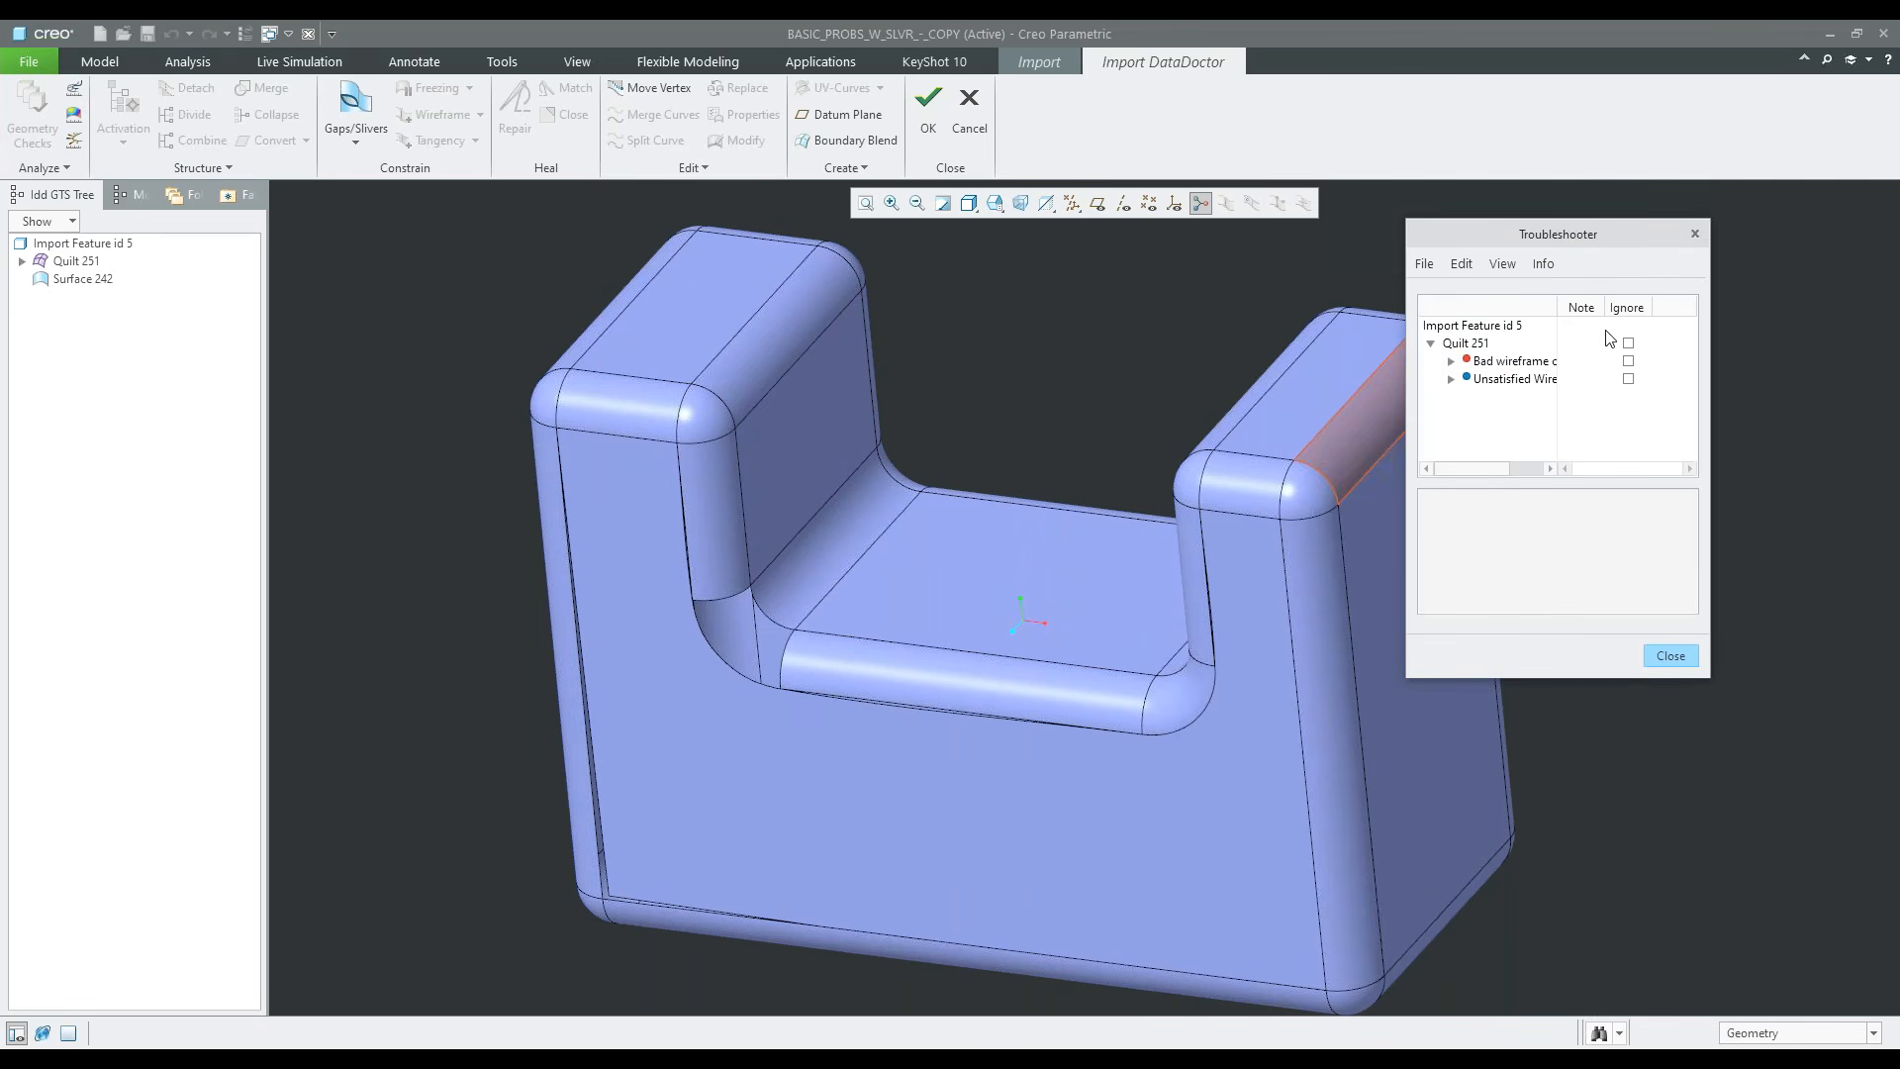
pyautogui.click(1671, 655)
# Examine the gap between the front face and the vertical round on the narrower upright of the notch
pyautogui.scroll(-2, 948, 572)
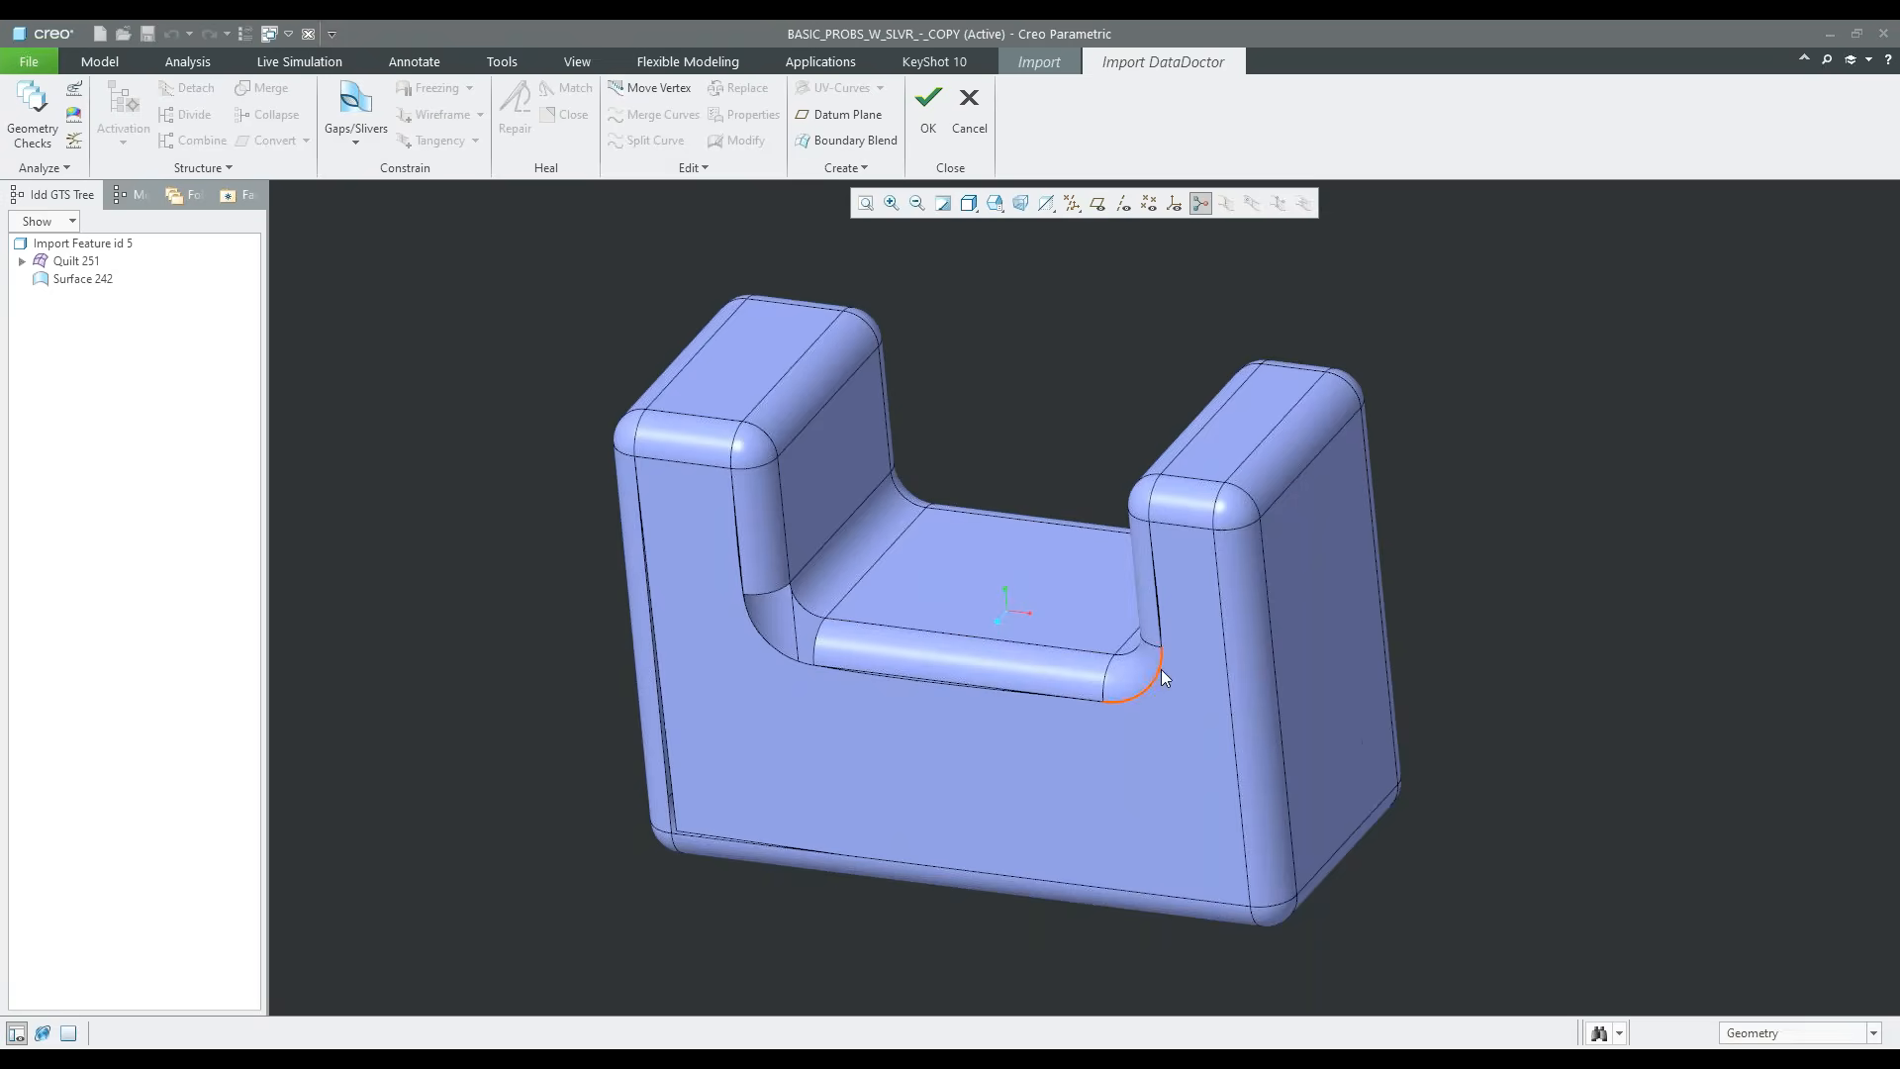
pyautogui.scroll(3, 1184, 601)
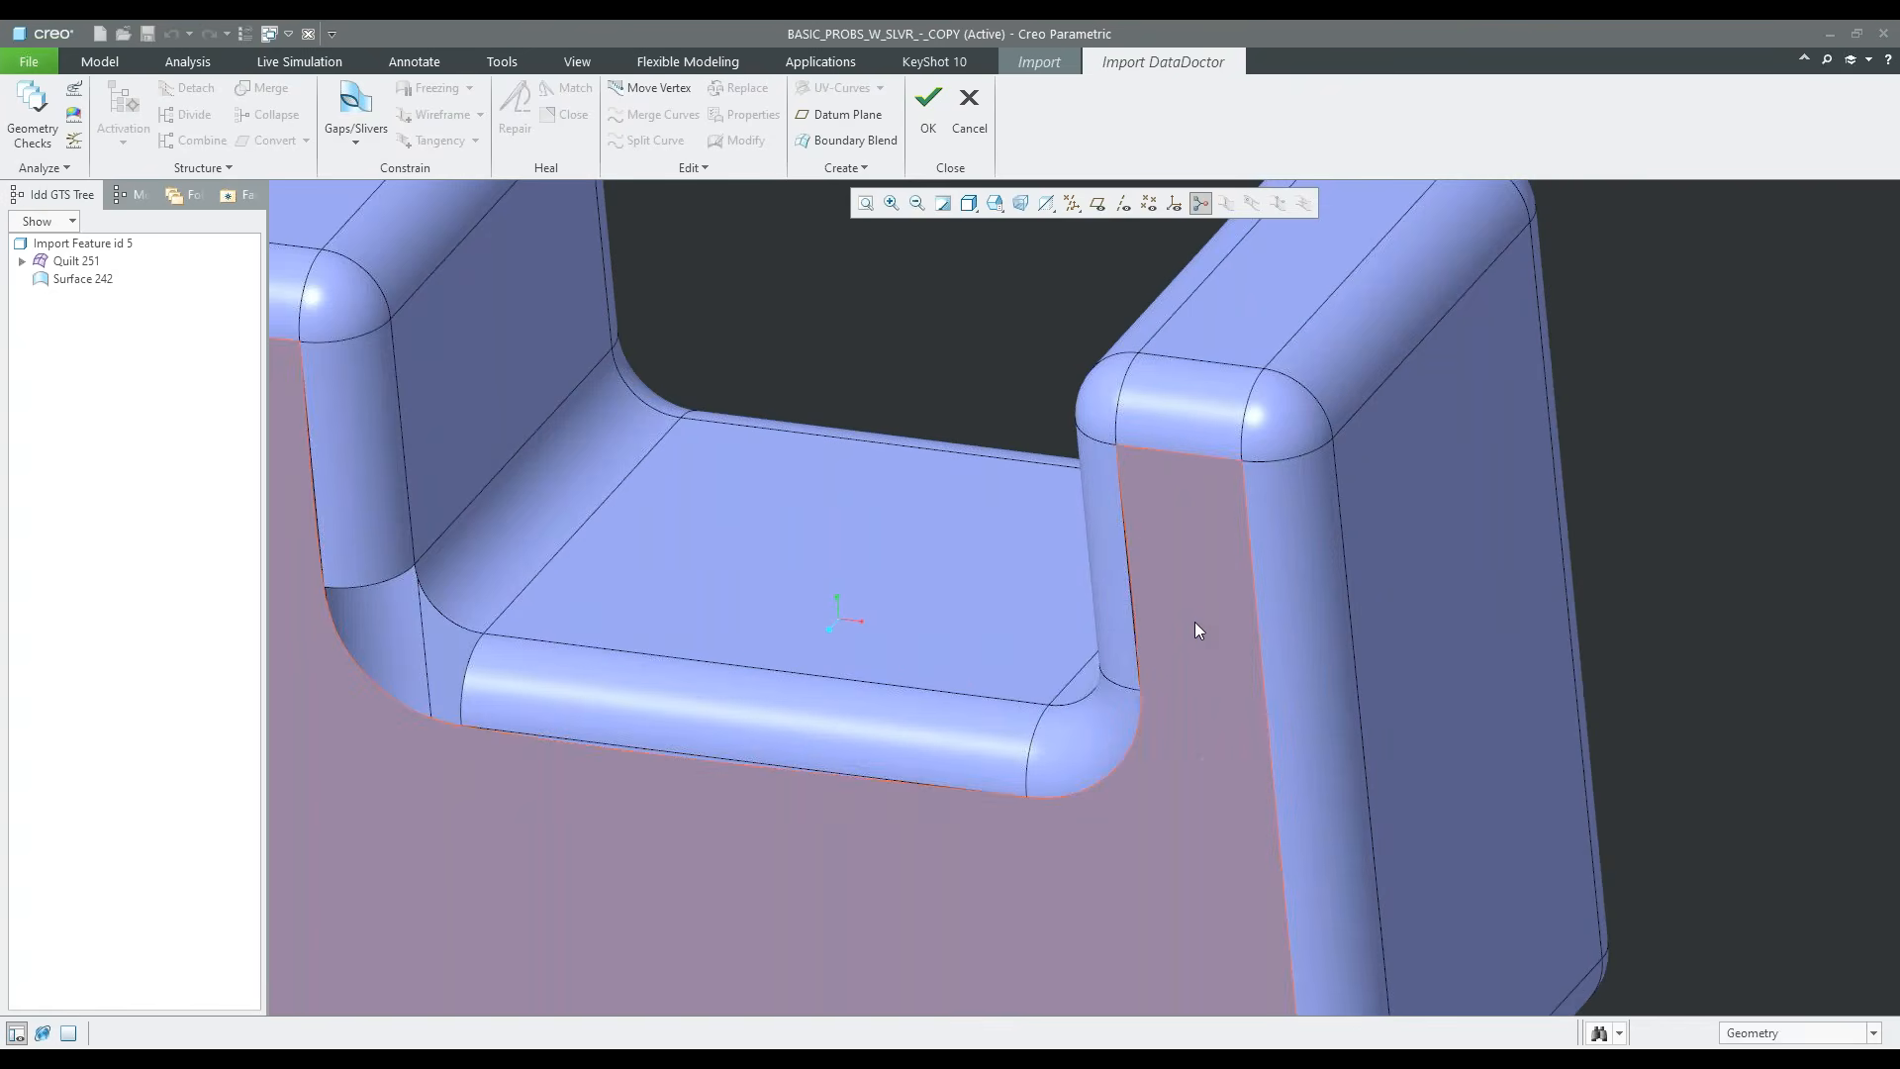
pyautogui.scroll(-3, 994, 495)
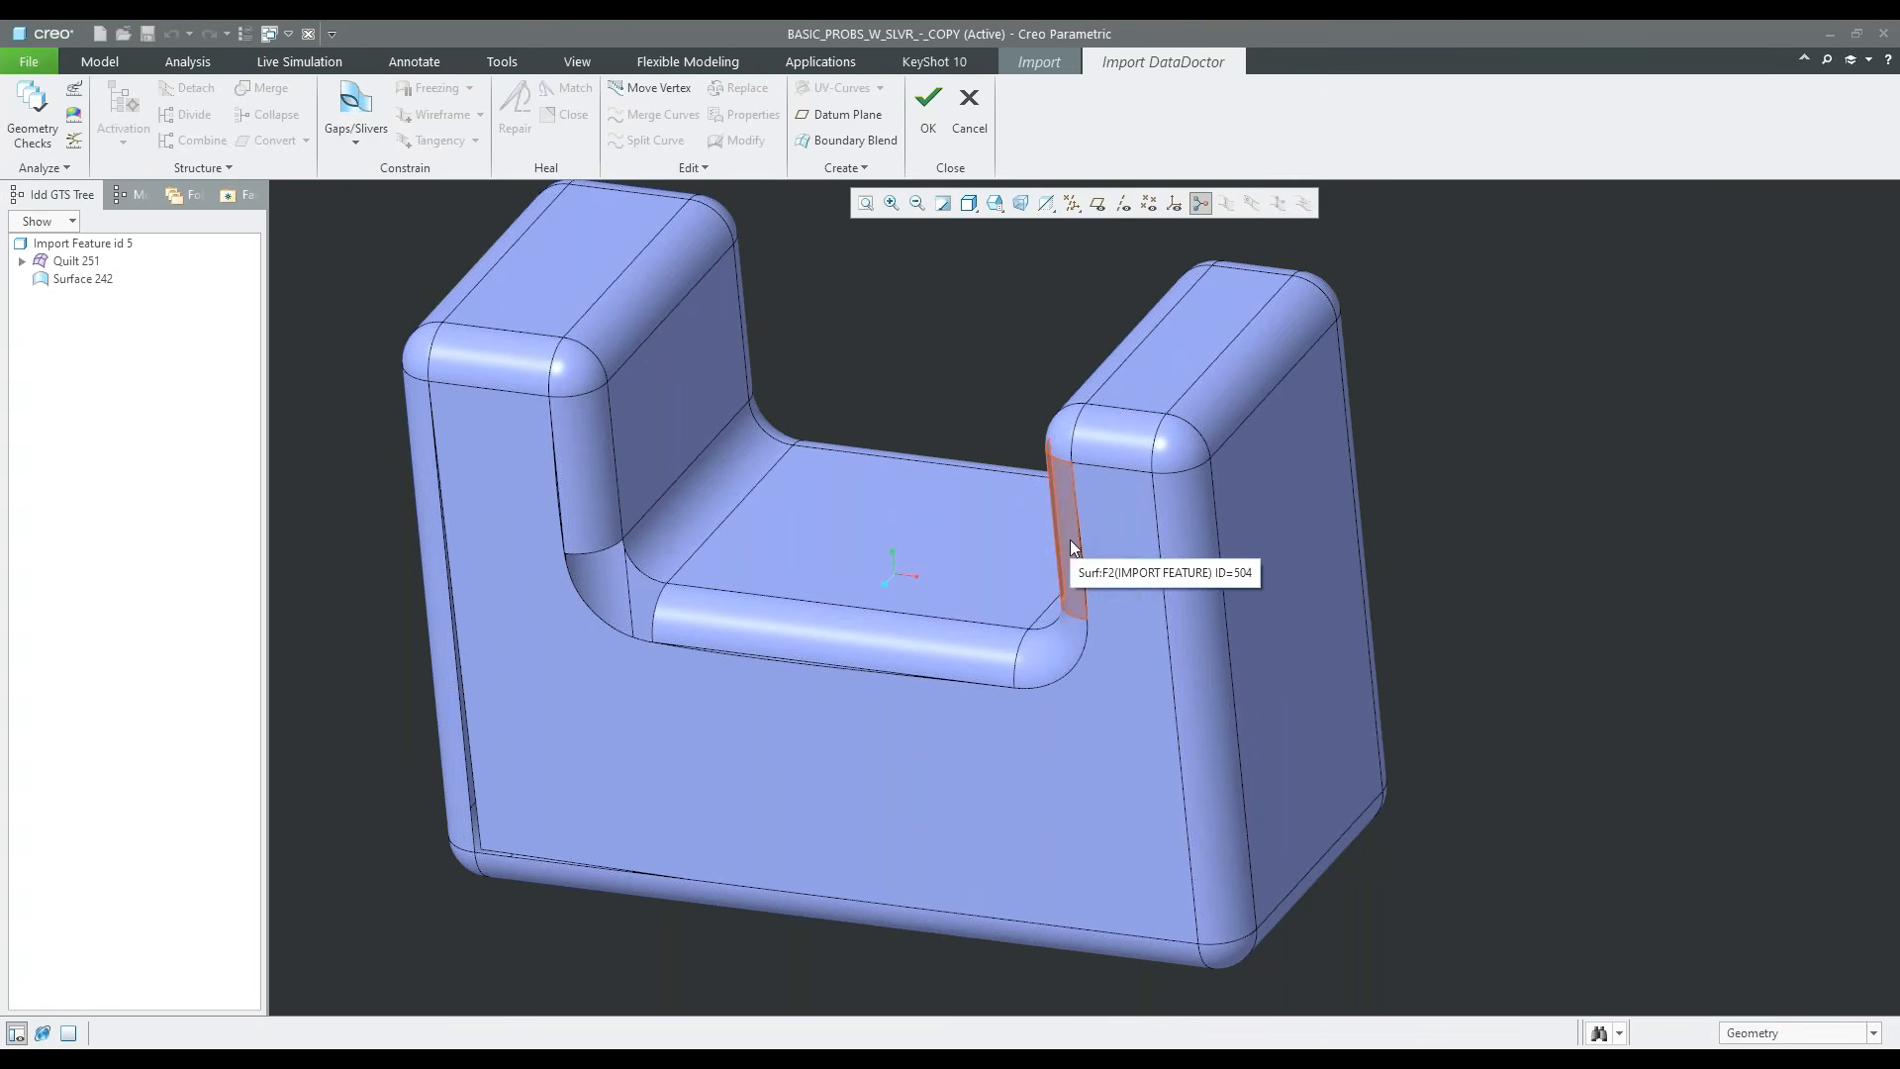
pyautogui.scroll(2, 1089, 569)
pyautogui.scroll(5, 1089, 569)
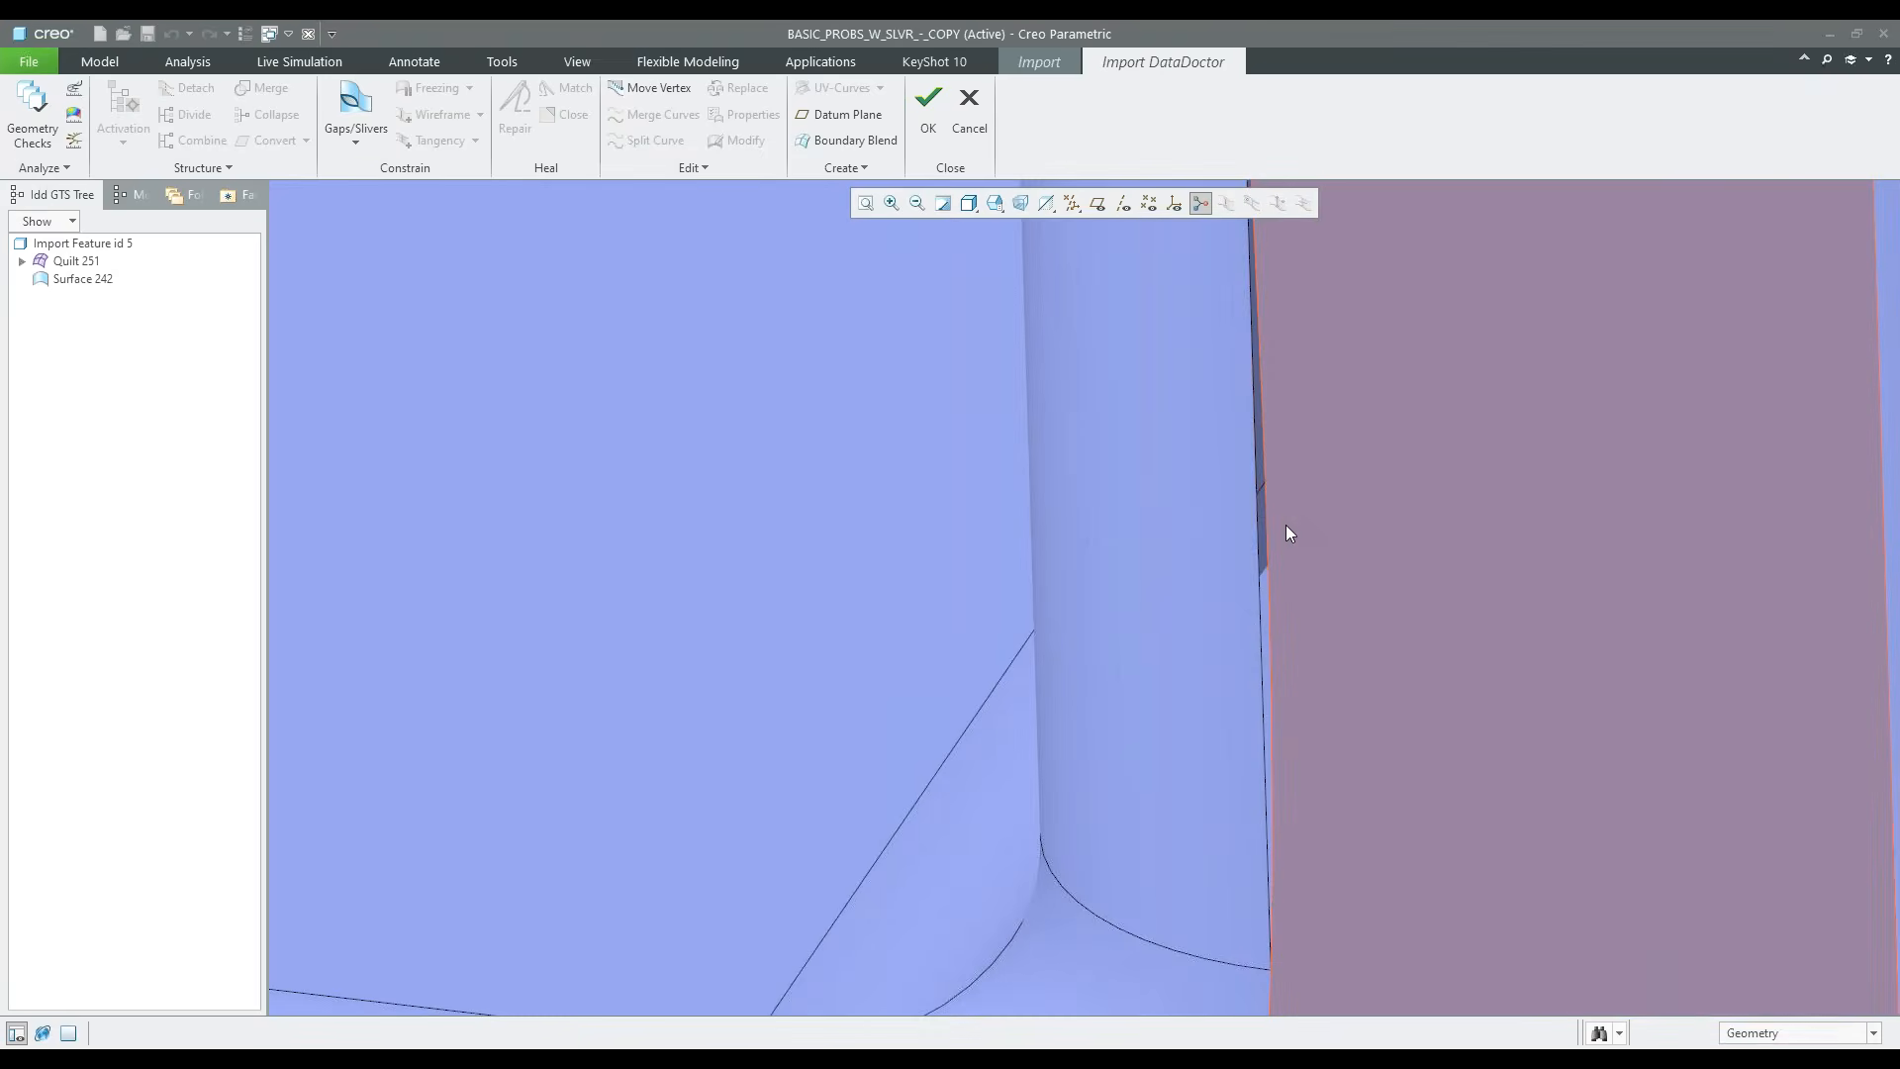
pyautogui.moveTo(1285, 525); pyautogui.dragTo(859, 482, button='middle')
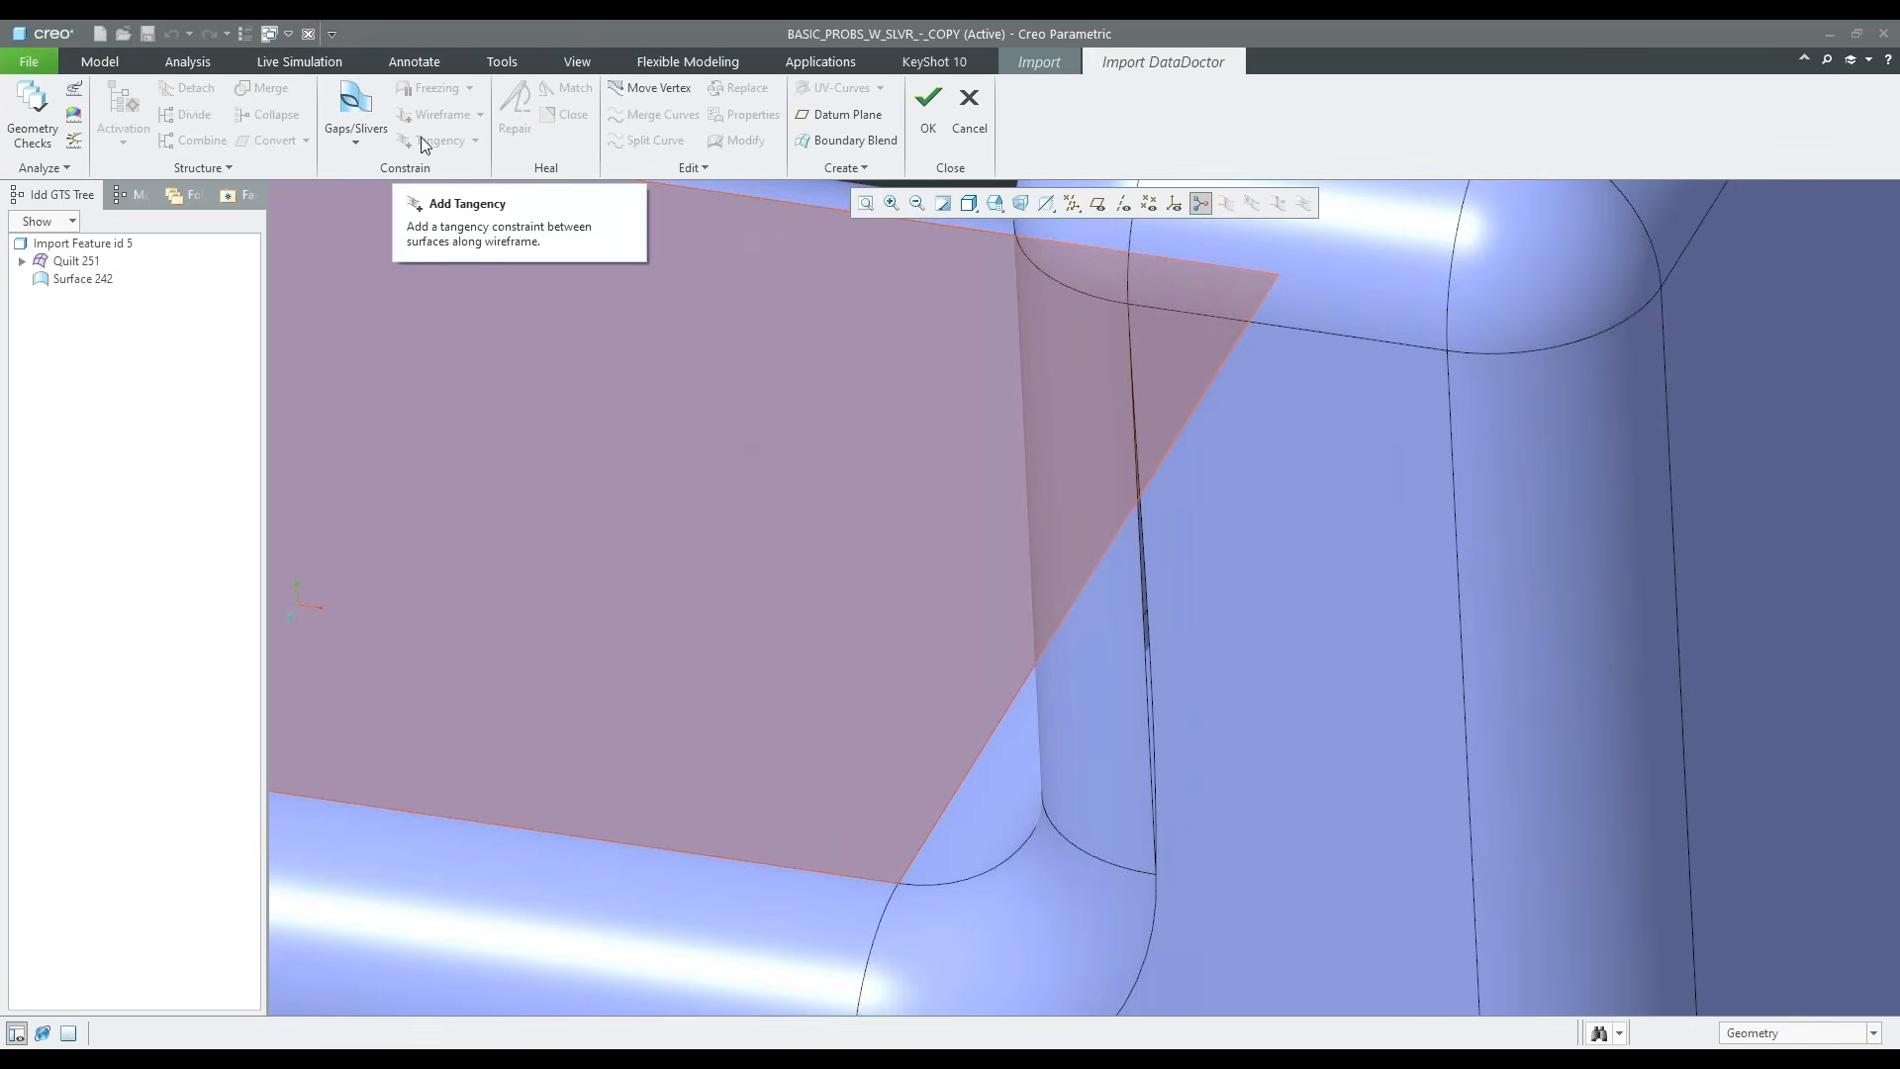
pyautogui.hotkey('ctrl', 'd')
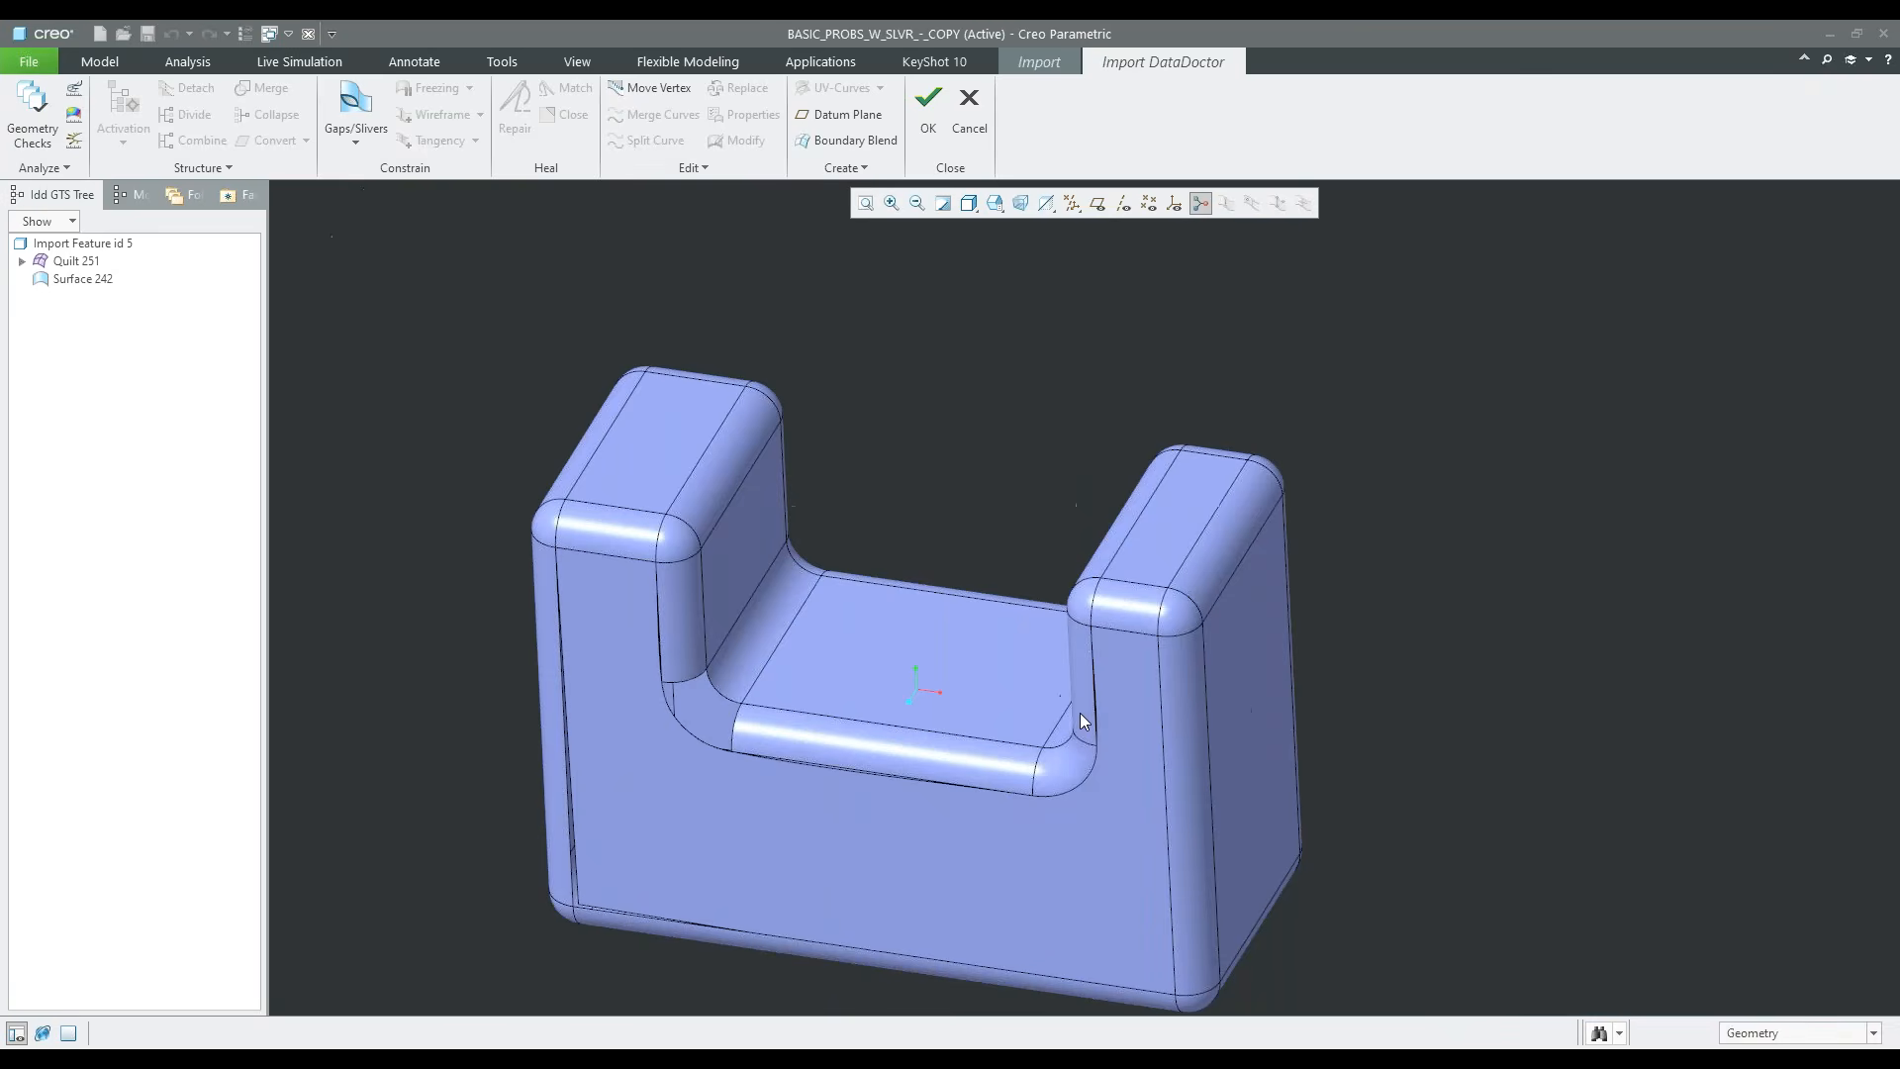
# Delete the loose Surface 242 at the corner of the narrower upright from the import feature
pyautogui.click(89, 280)
pyautogui.moveTo(501, 446); pyautogui.dragTo(1197, 515, button='middle')
pyautogui.scroll(5, 1187, 505)
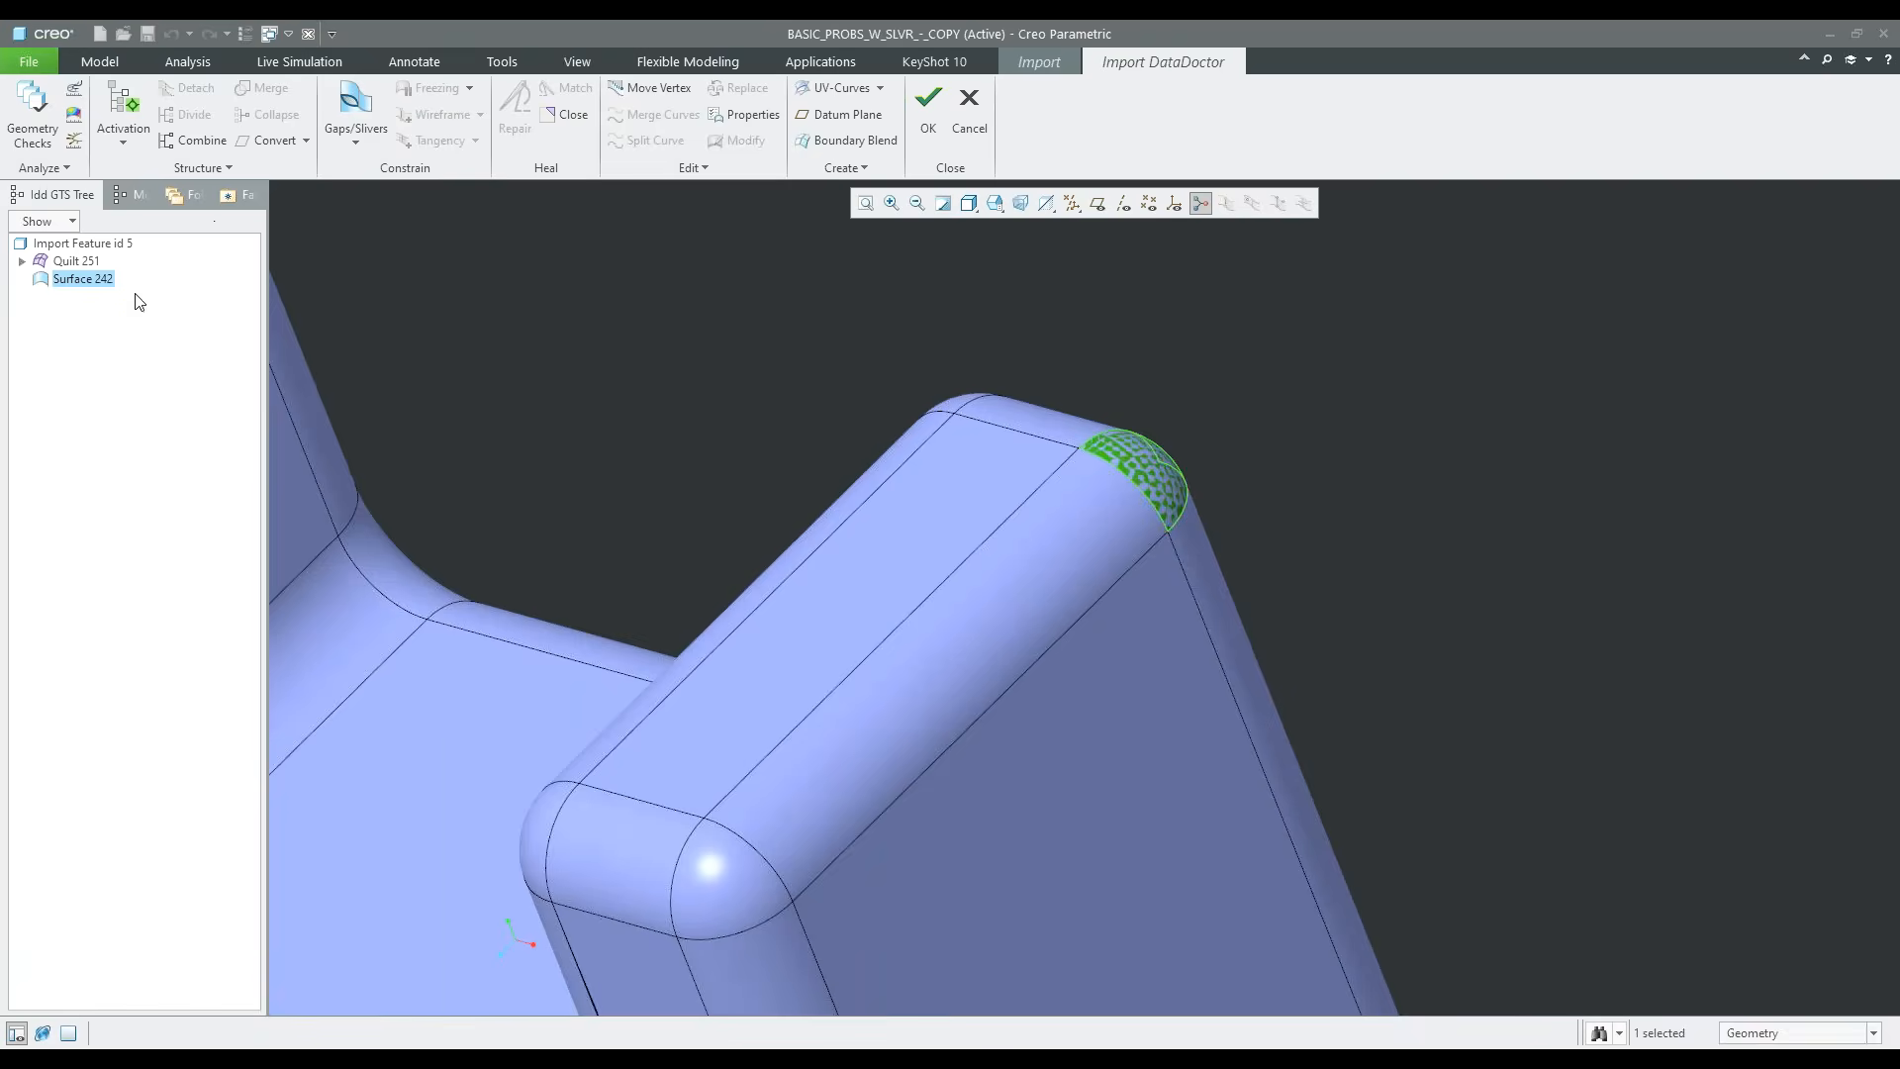
pyautogui.rightClick(100, 290)
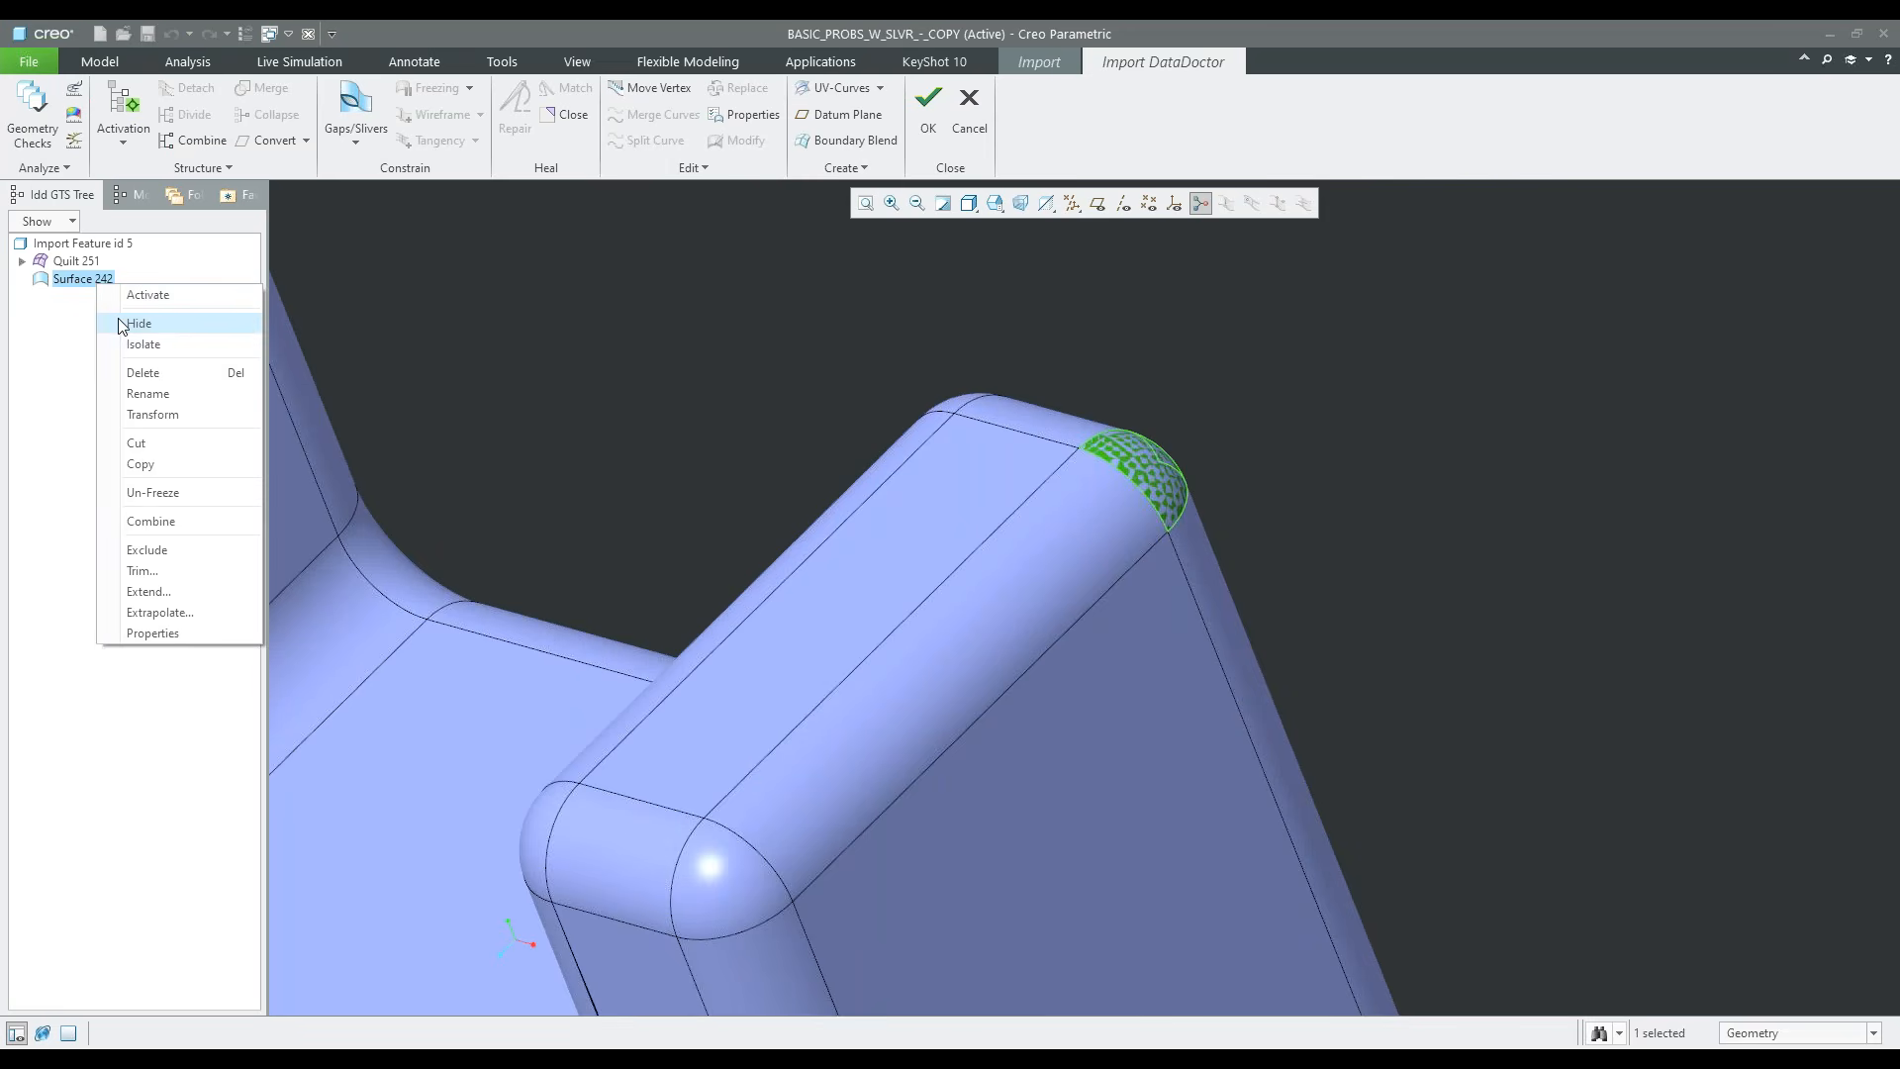
pyautogui.click(703, 341)
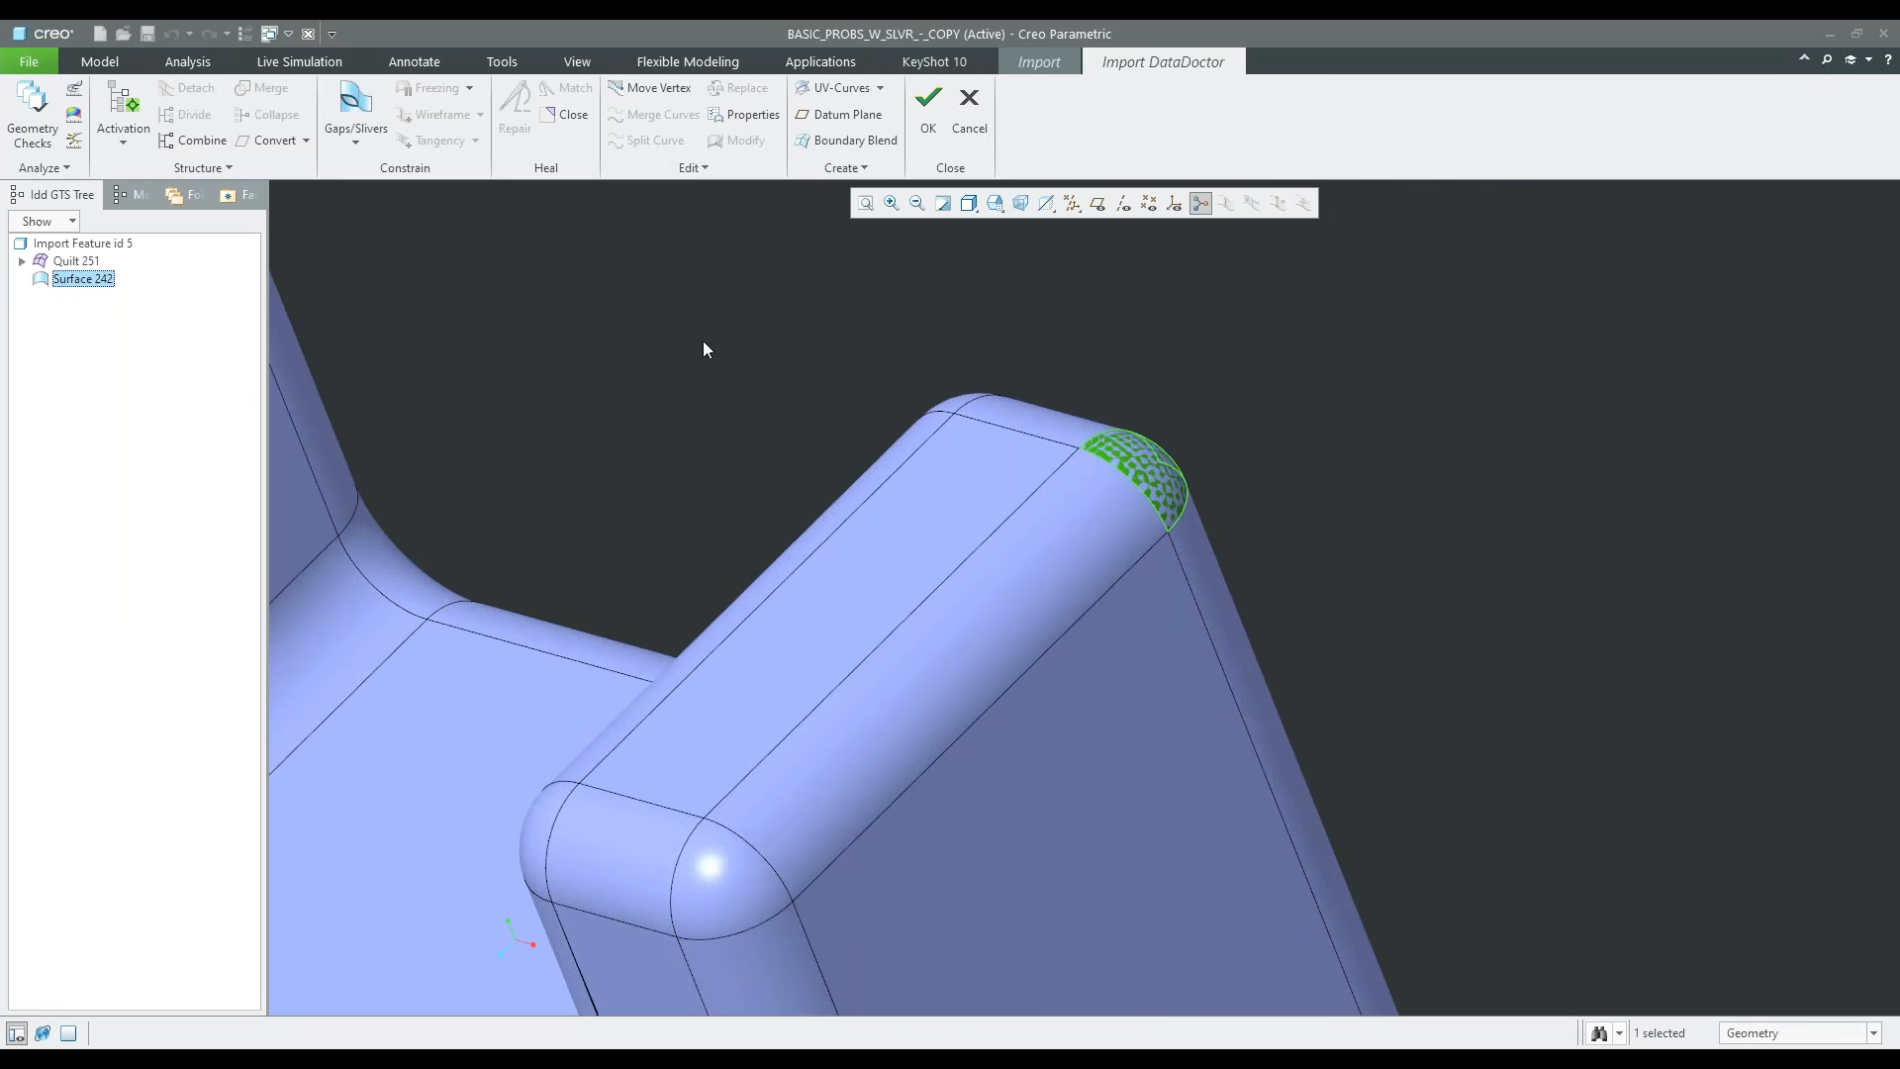
pyautogui.rightClick(89, 282)
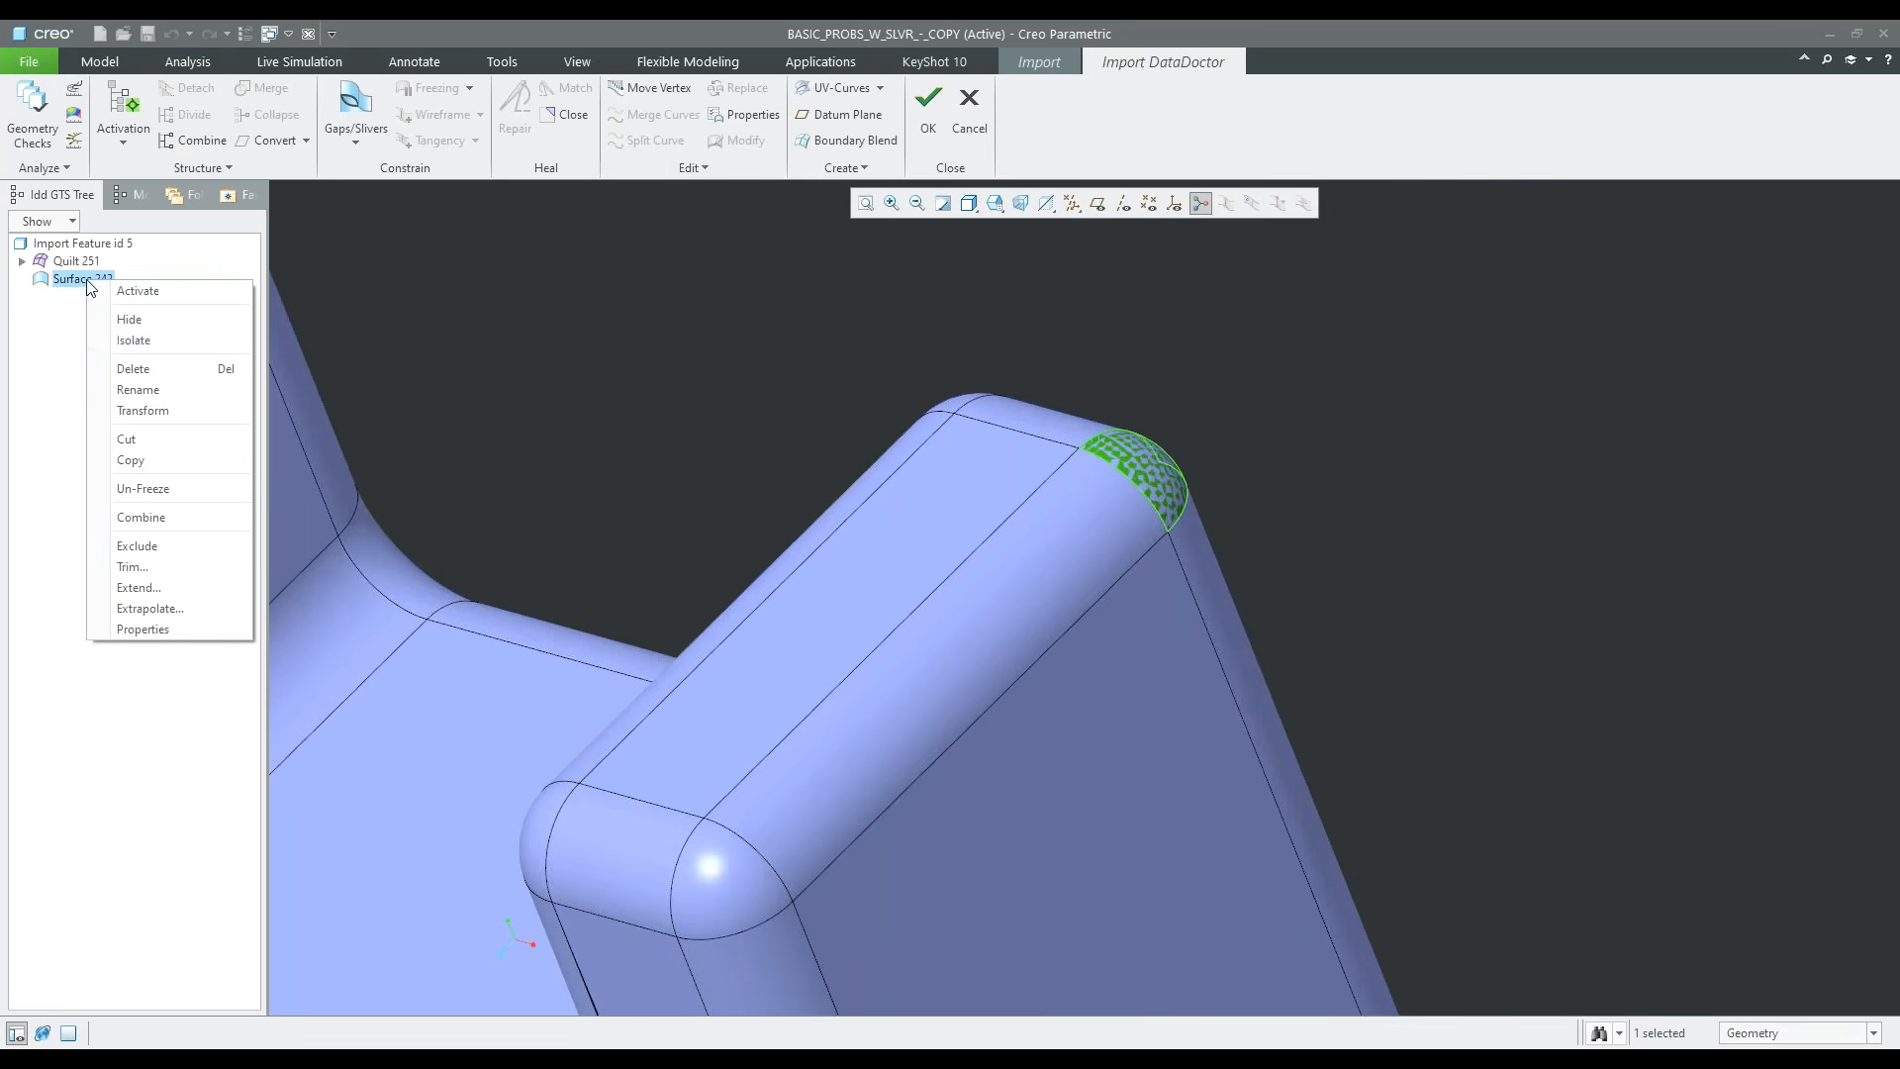
pyautogui.click(133, 368)
# Activate the front face and the adjoining vertical round on the narrower upright for repair
pyautogui.scroll(4, 899, 537)
pyautogui.moveTo(853, 738); pyautogui.dragTo(940, 734, button='middle')
pyautogui.scroll(-8, 940, 734)
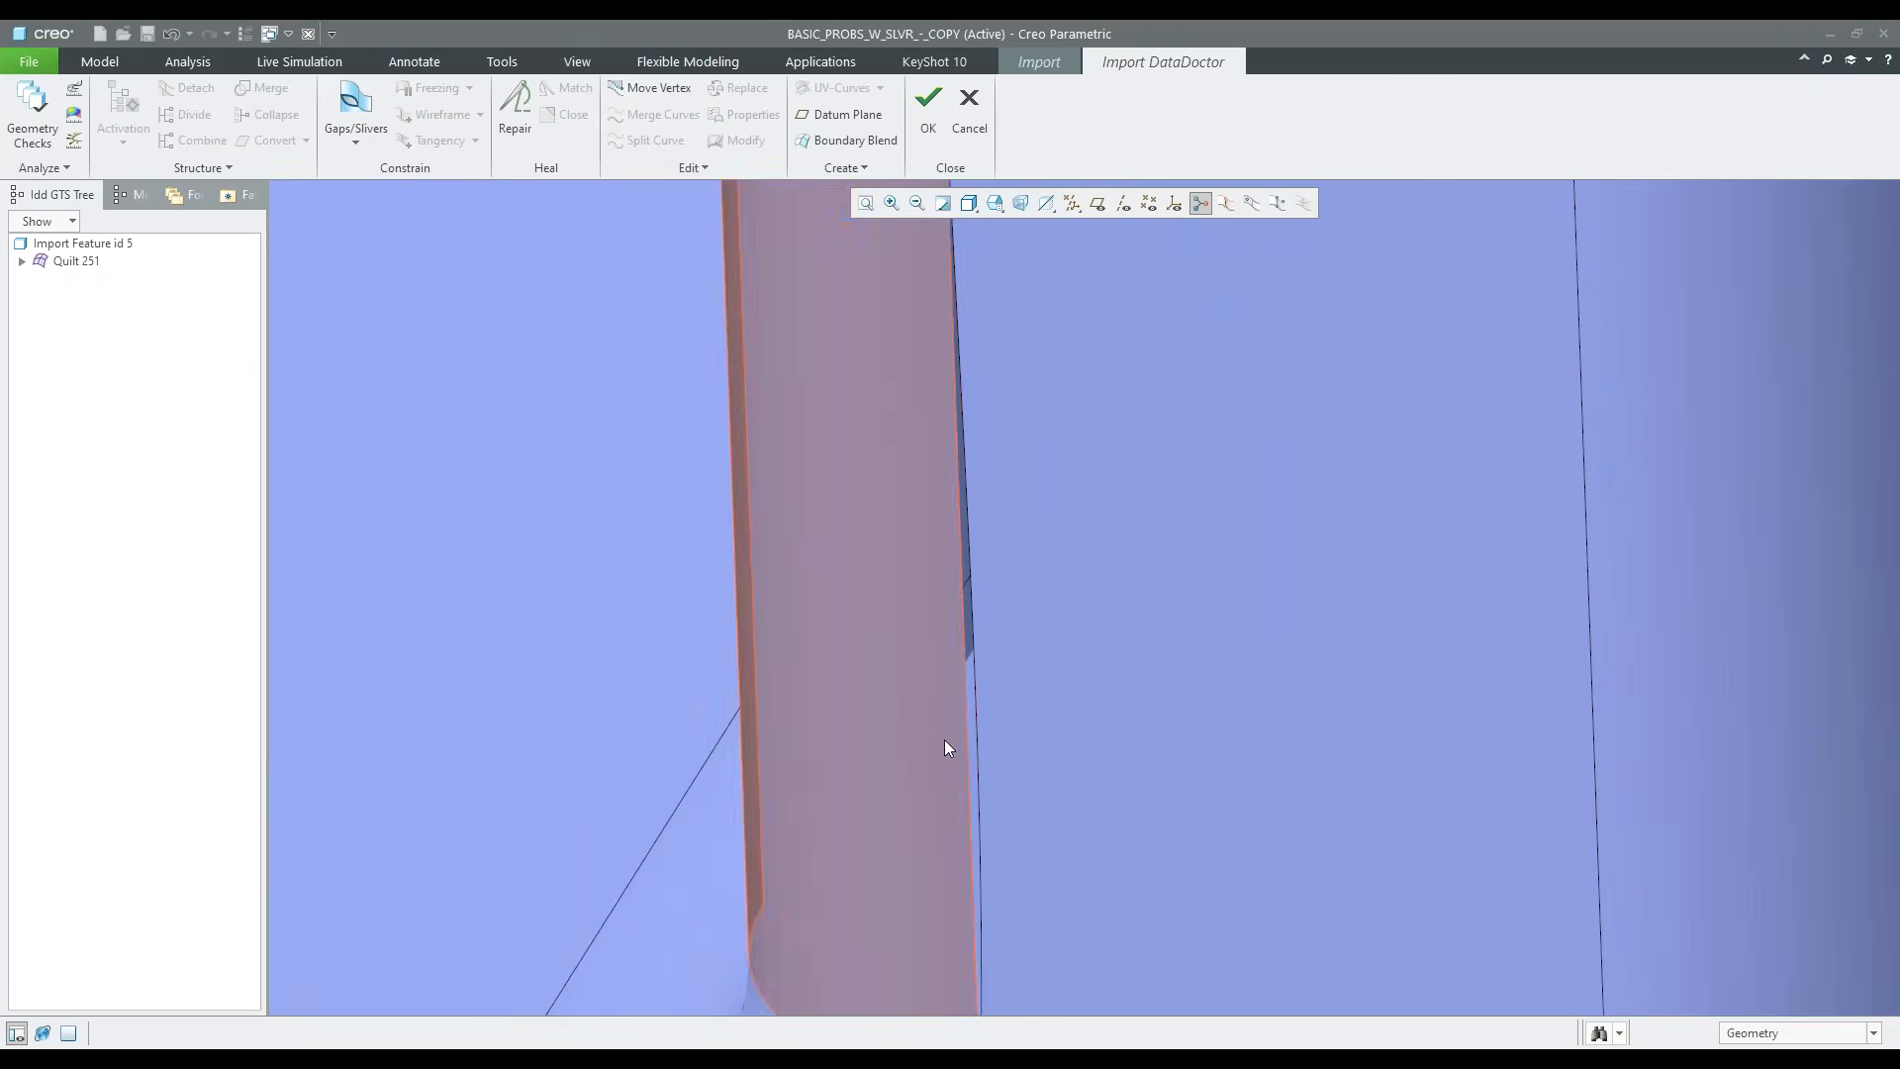
pyautogui.scroll(8, 944, 739)
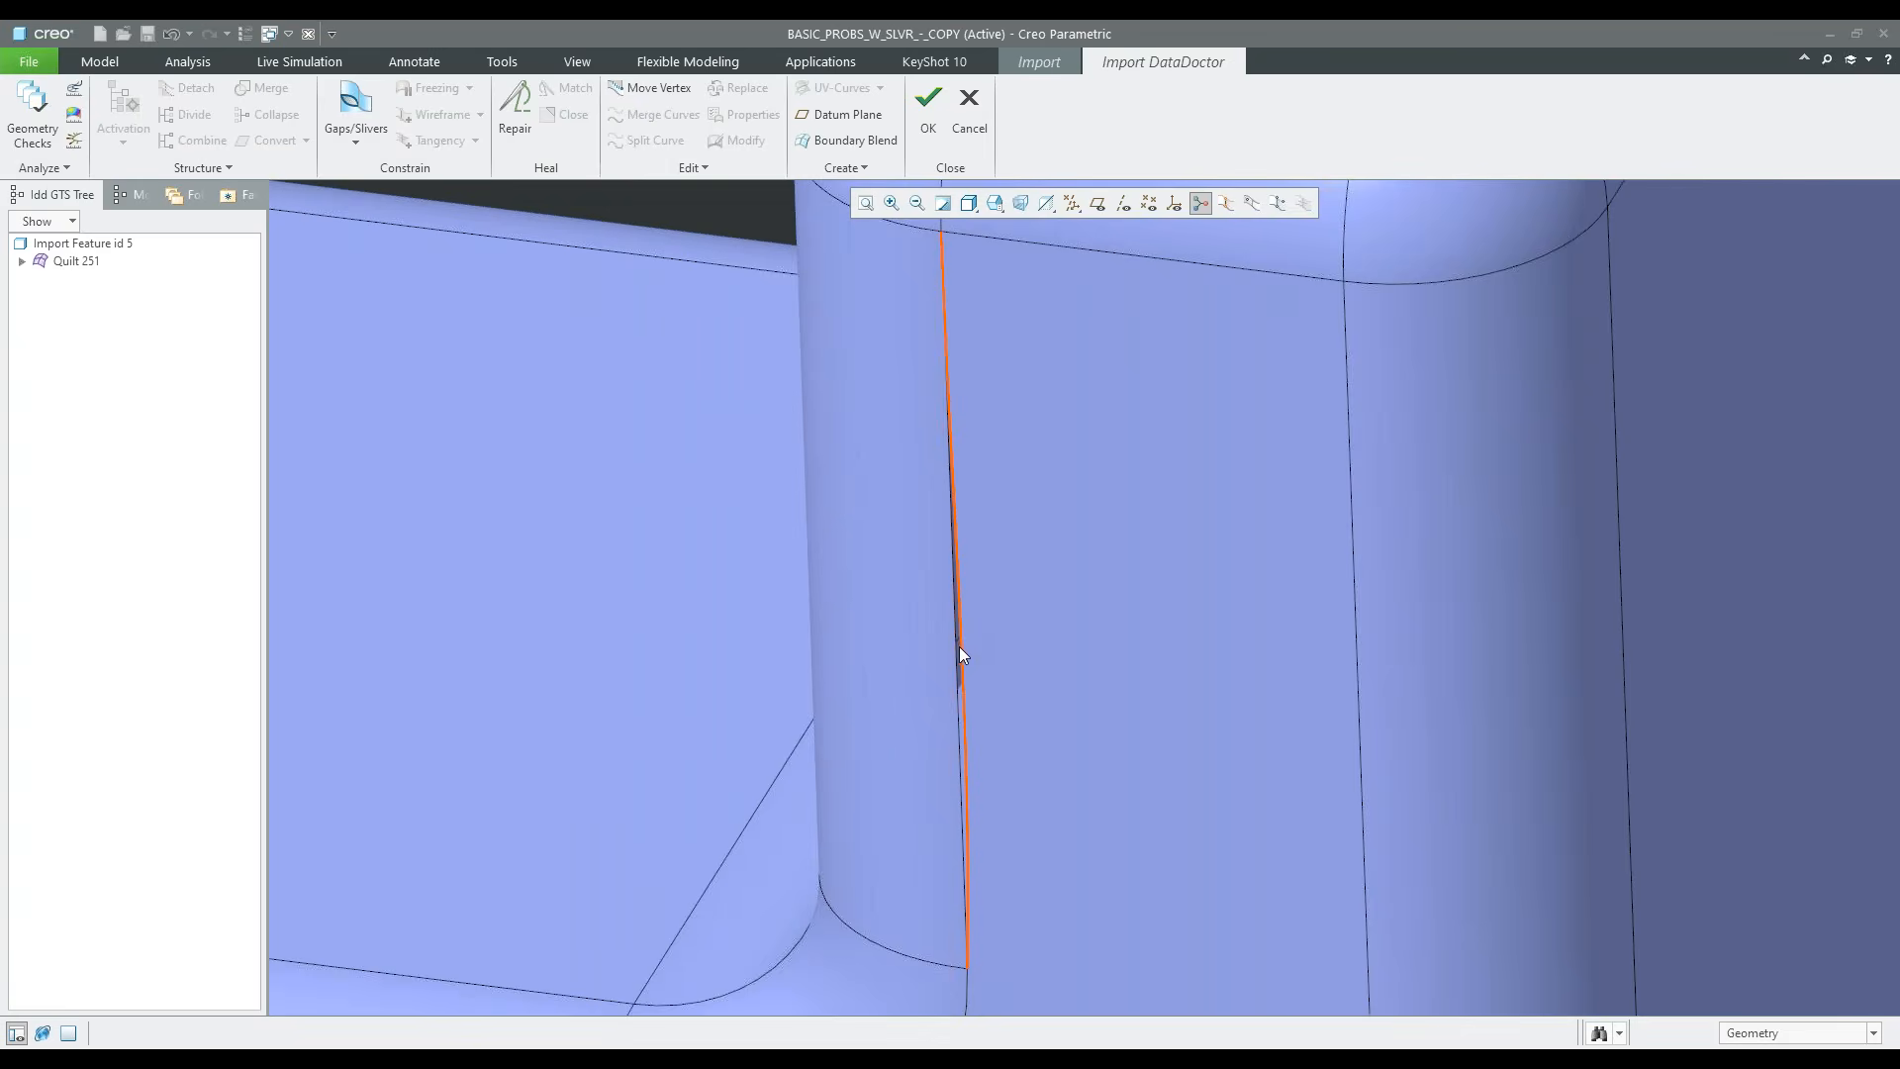
pyautogui.click(985, 650)
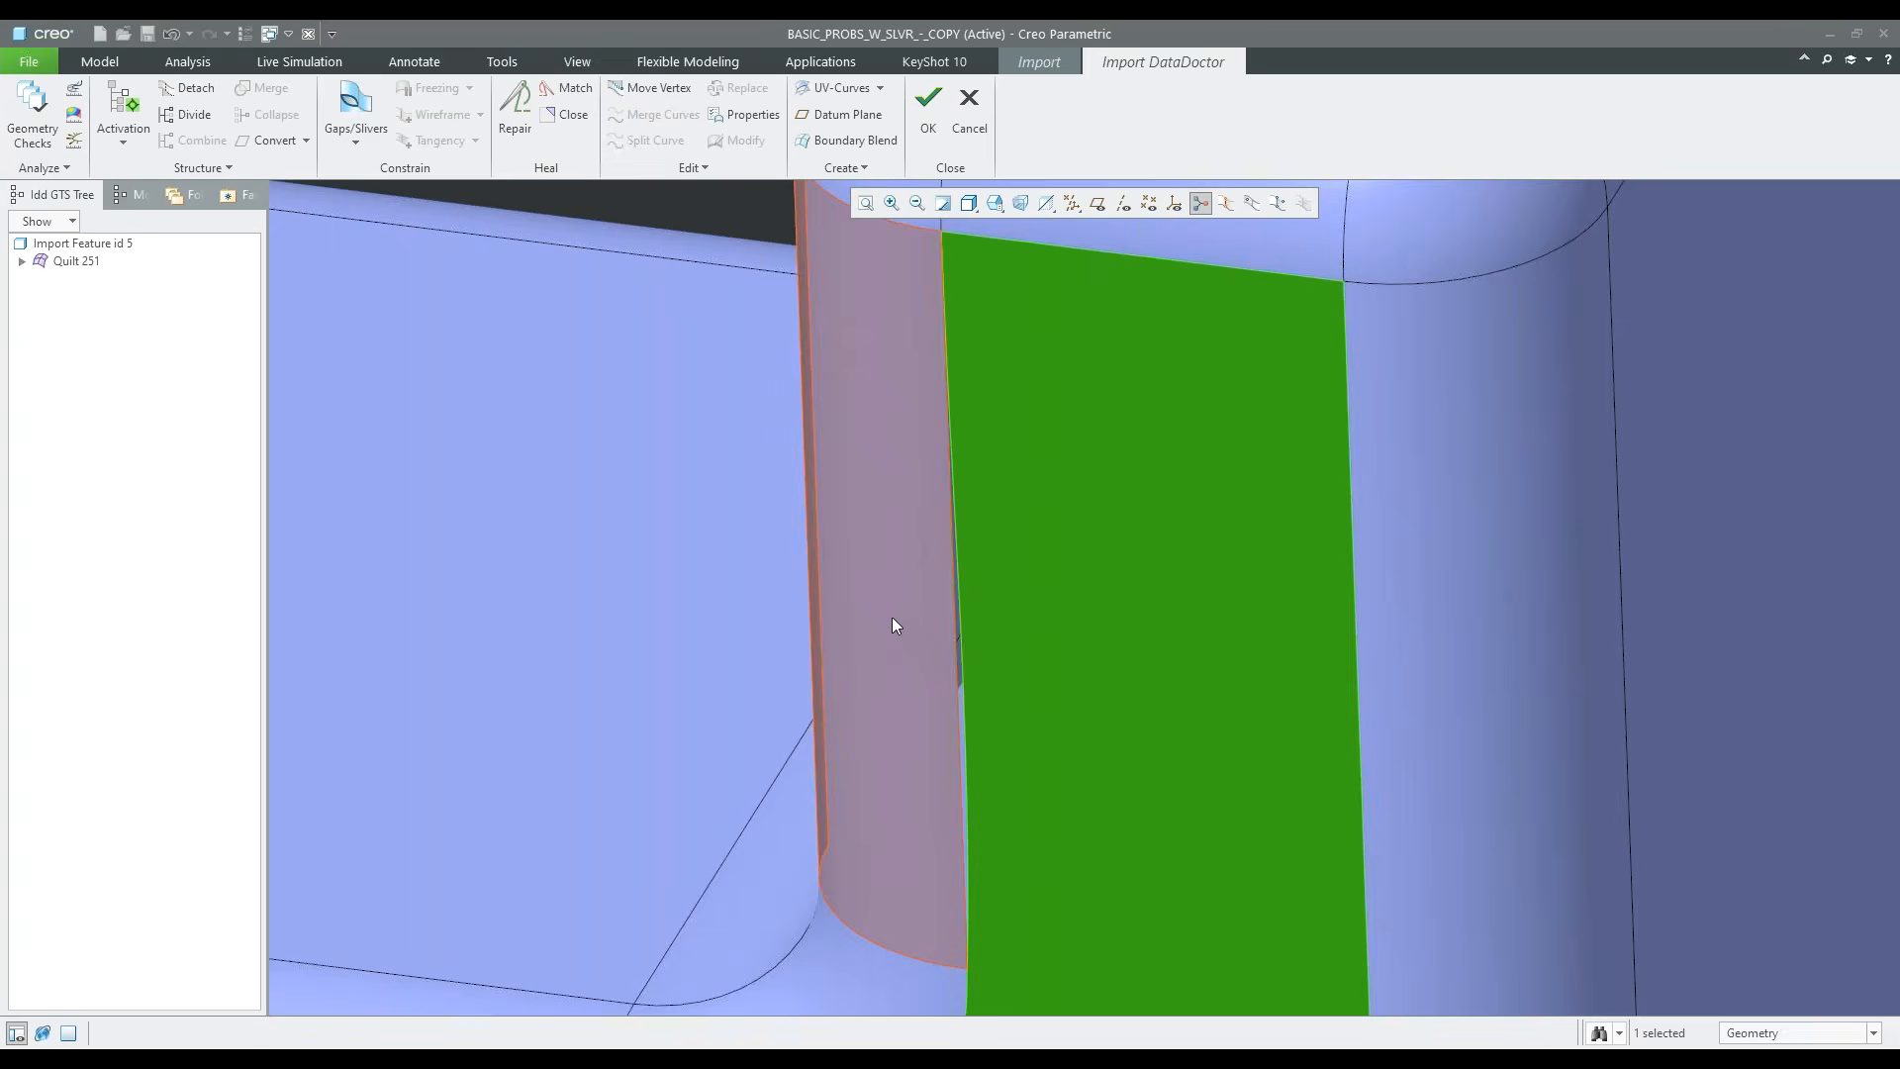
pyautogui.click(892, 617)
pyautogui.keyDown('ctrl'); pyautogui.click(1047, 621); pyautogui.keyUp('ctrl')
pyautogui.rightClick(1050, 621)
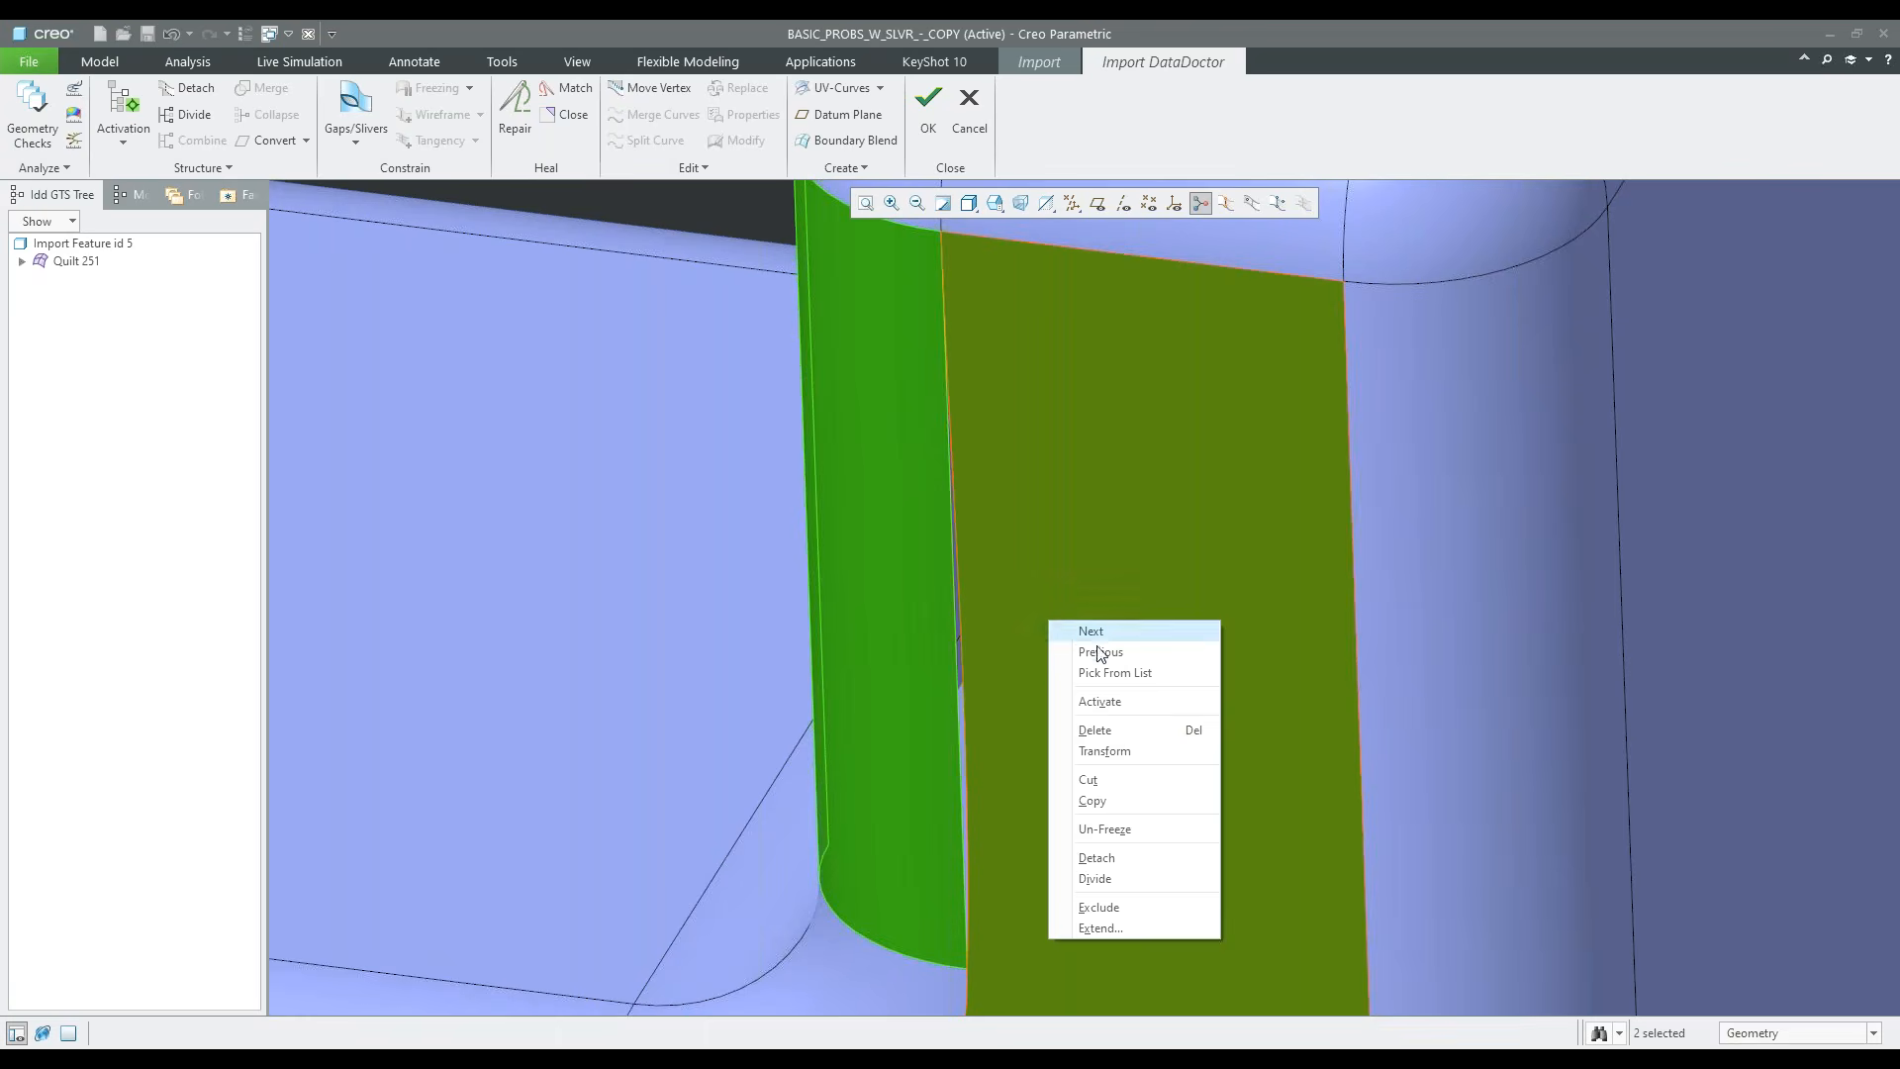
pyautogui.click(1112, 701)
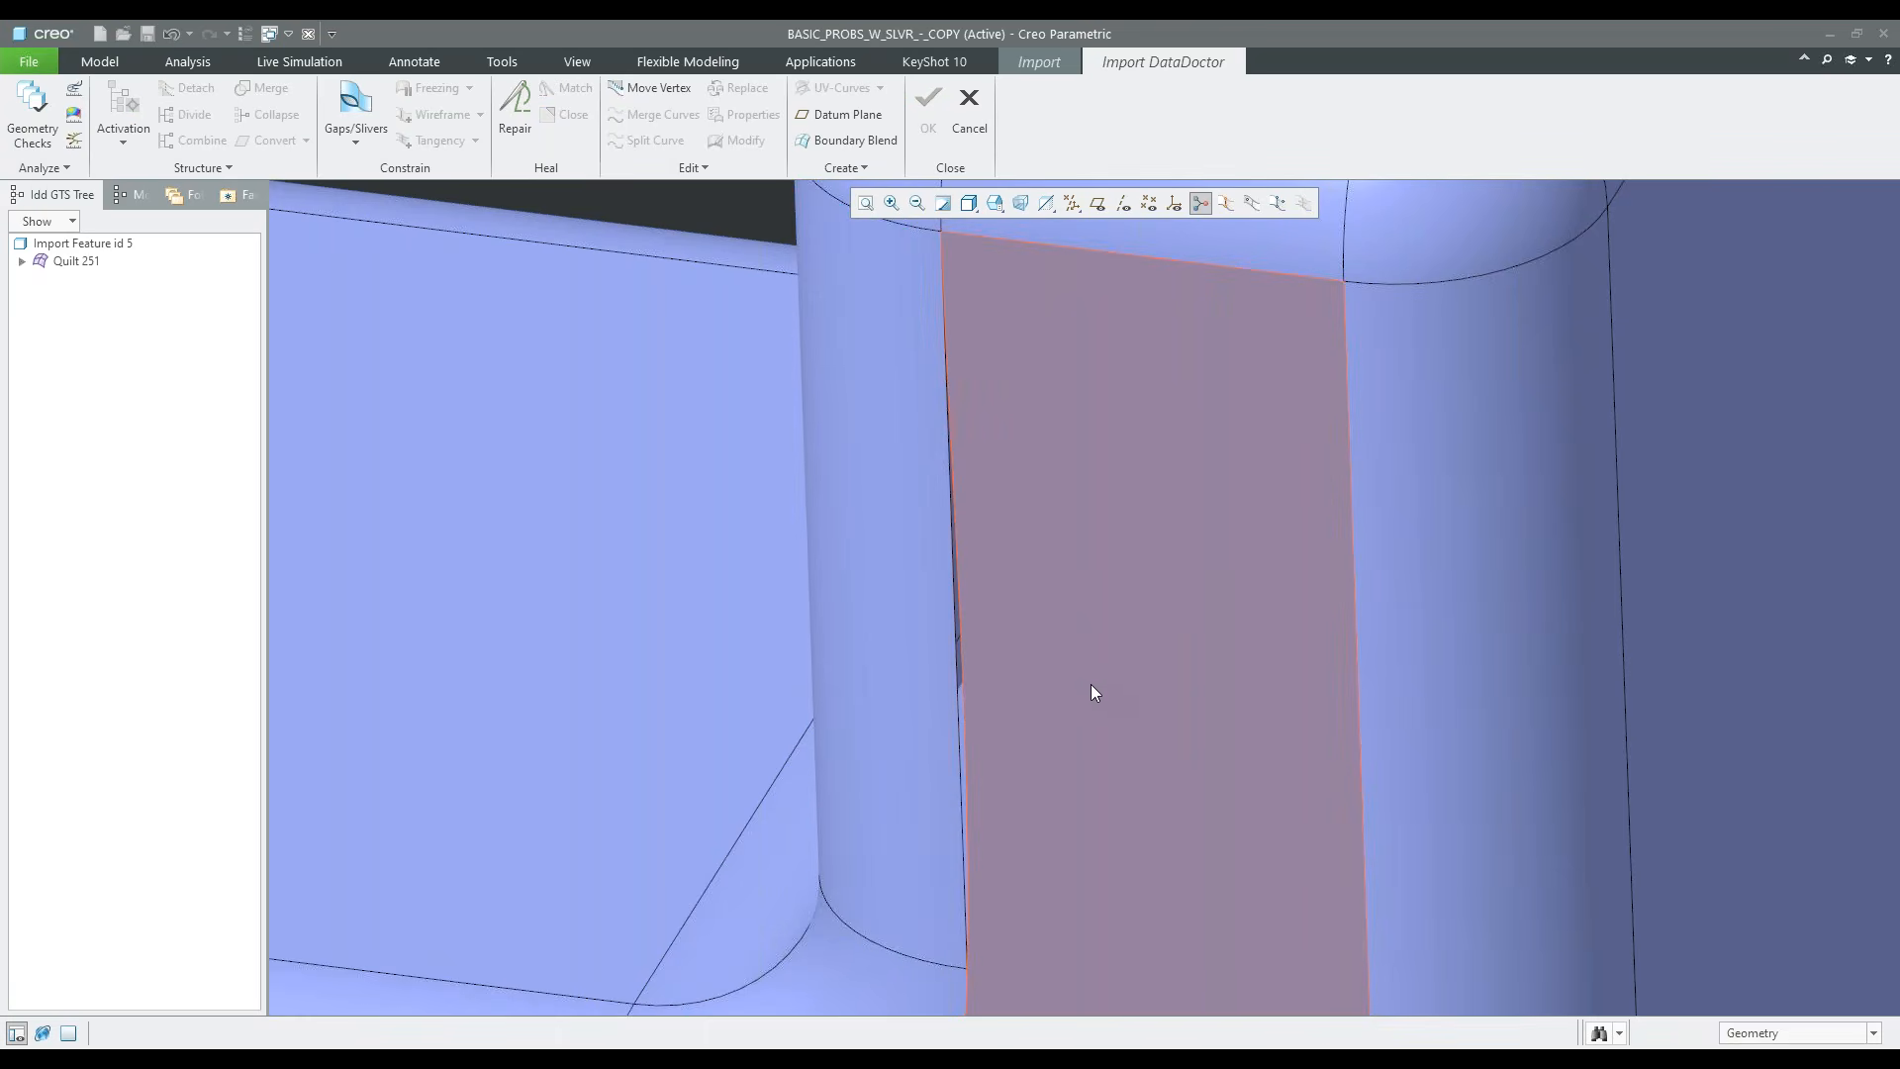
# Define a gap between the facing one-sided edges of the vertical round and front face, add it to the wireframe and repair it
pyautogui.click(1091, 685)
pyautogui.keyDown('ctrl'); pyautogui.click(926, 618); pyautogui.keyUp('ctrl')
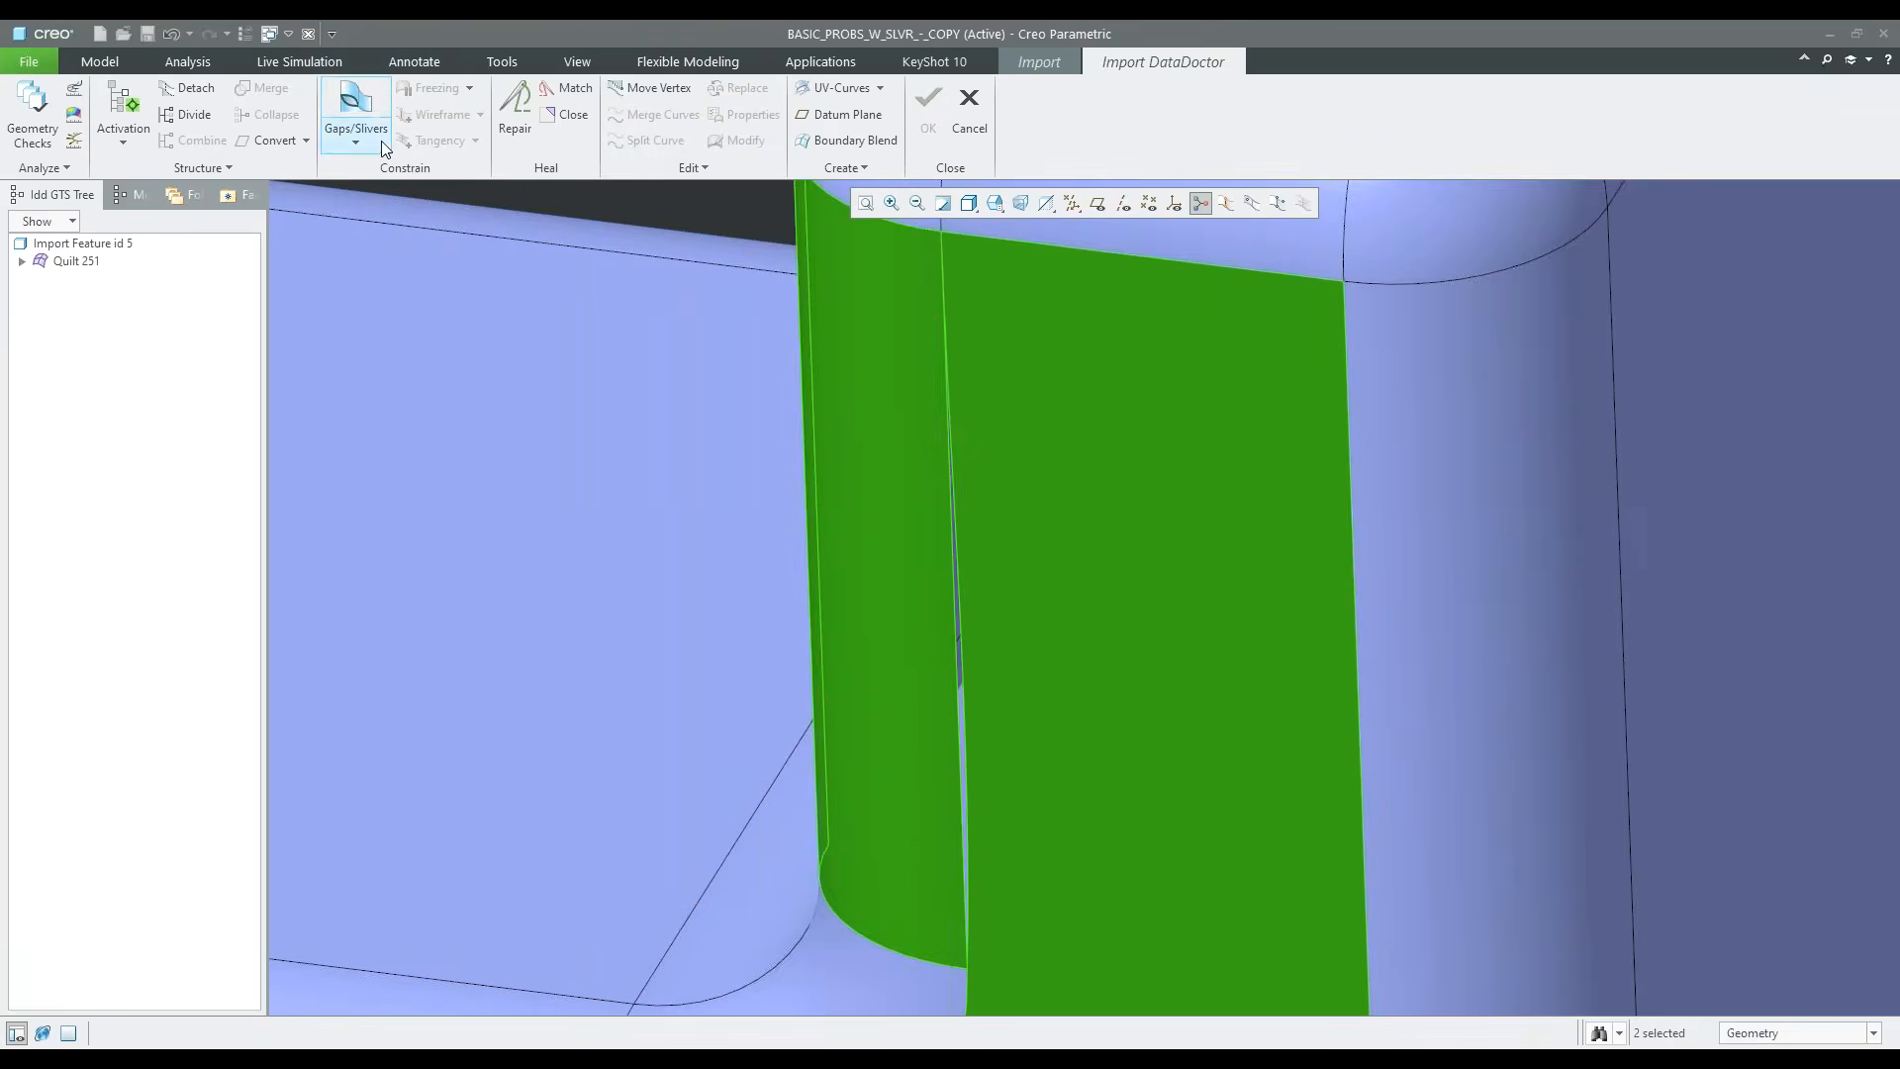
pyautogui.click(358, 104)
pyautogui.click(947, 550)
pyautogui.click(1687, 410)
pyautogui.click(960, 555)
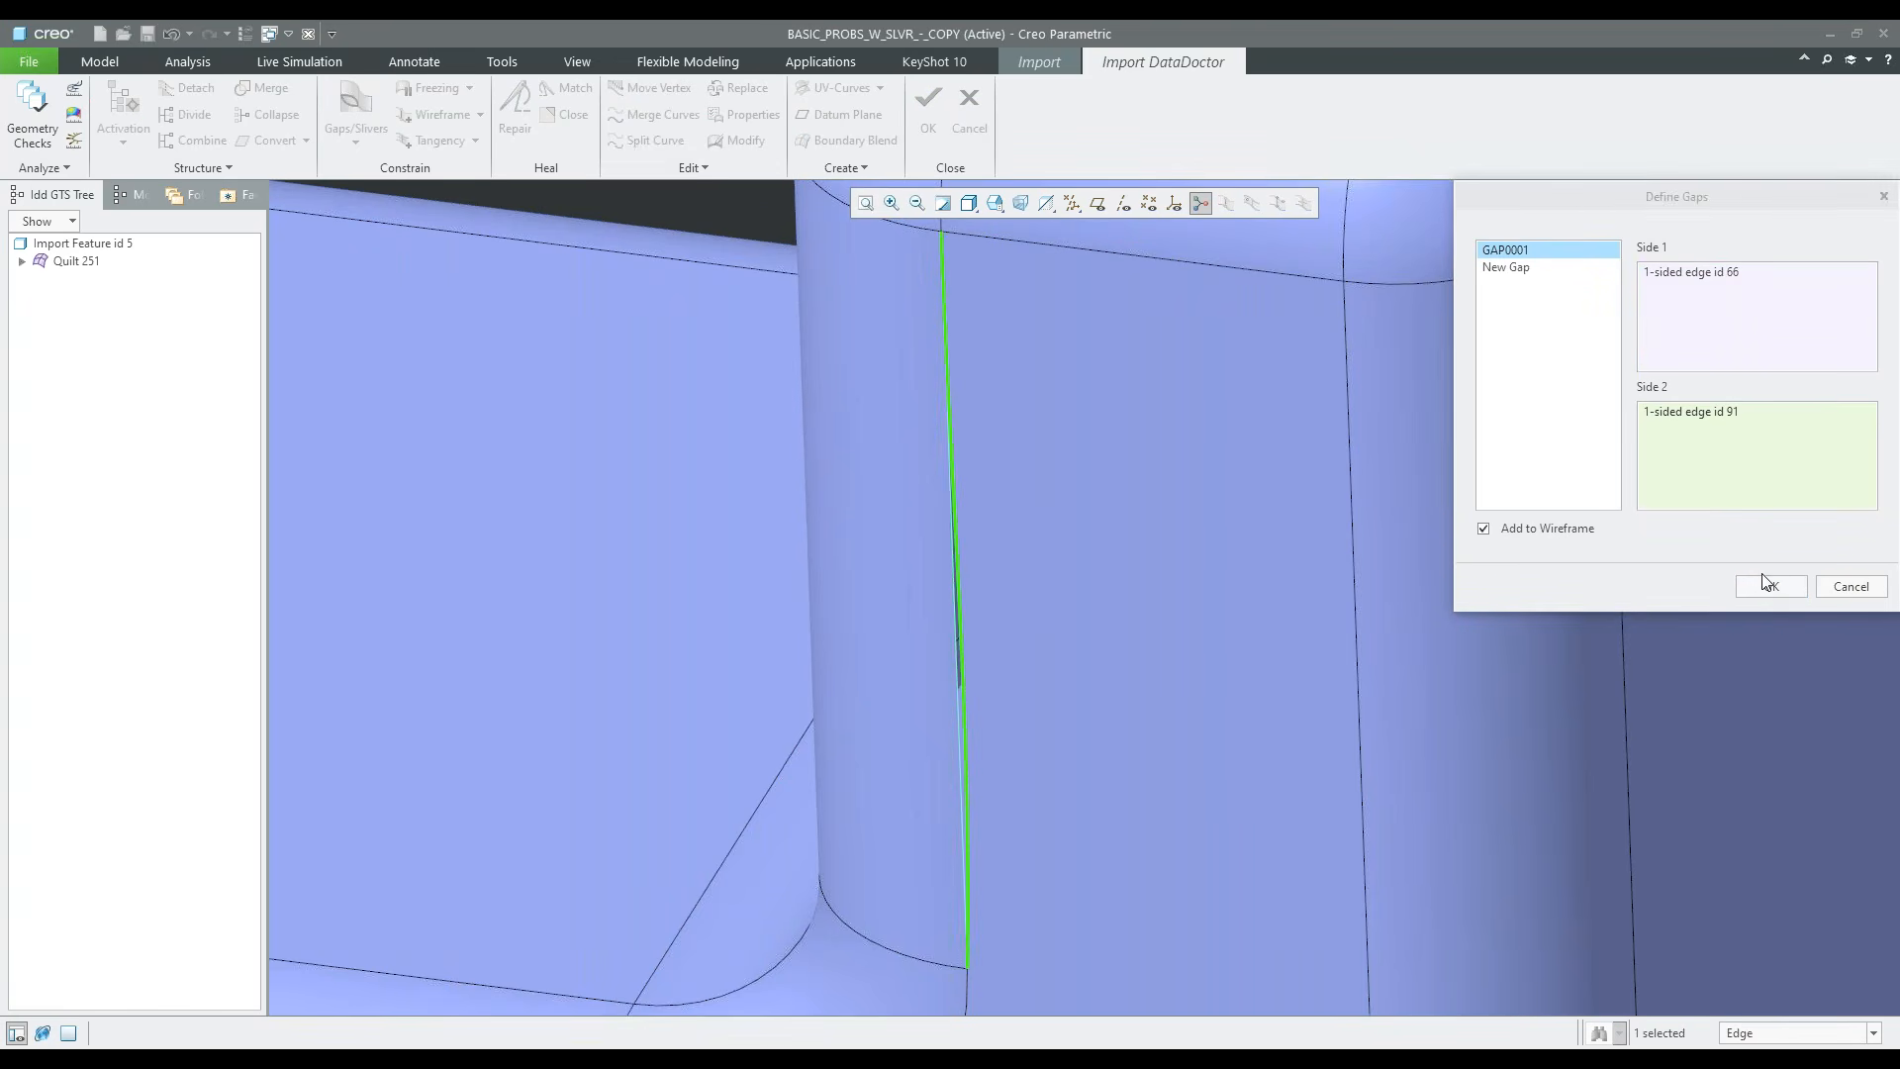
pyautogui.click(1769, 586)
pyautogui.click(514, 109)
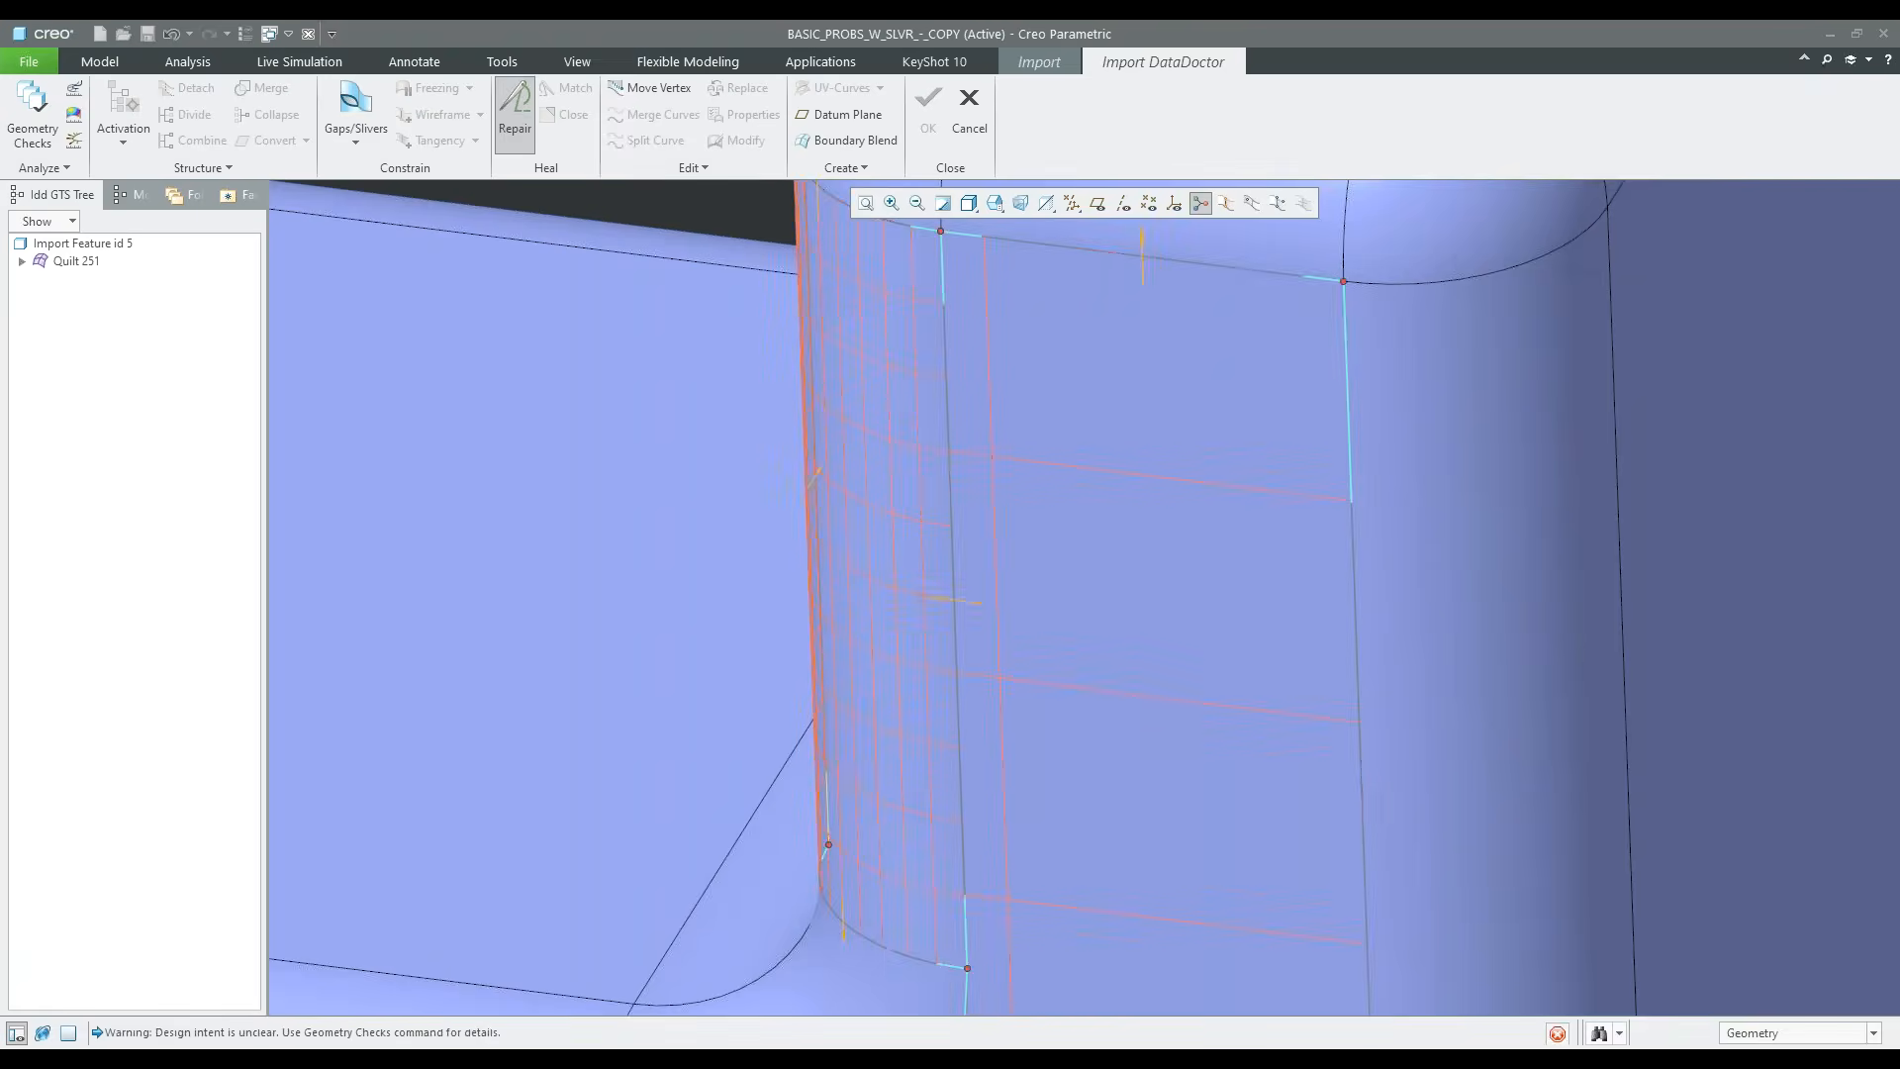
pyautogui.click(332, 116)
# Replace the front face's bowed one-sided edge beneath the notch's horizontal round with the round's own straight edge
pyautogui.scroll(-5, 1051, 558)
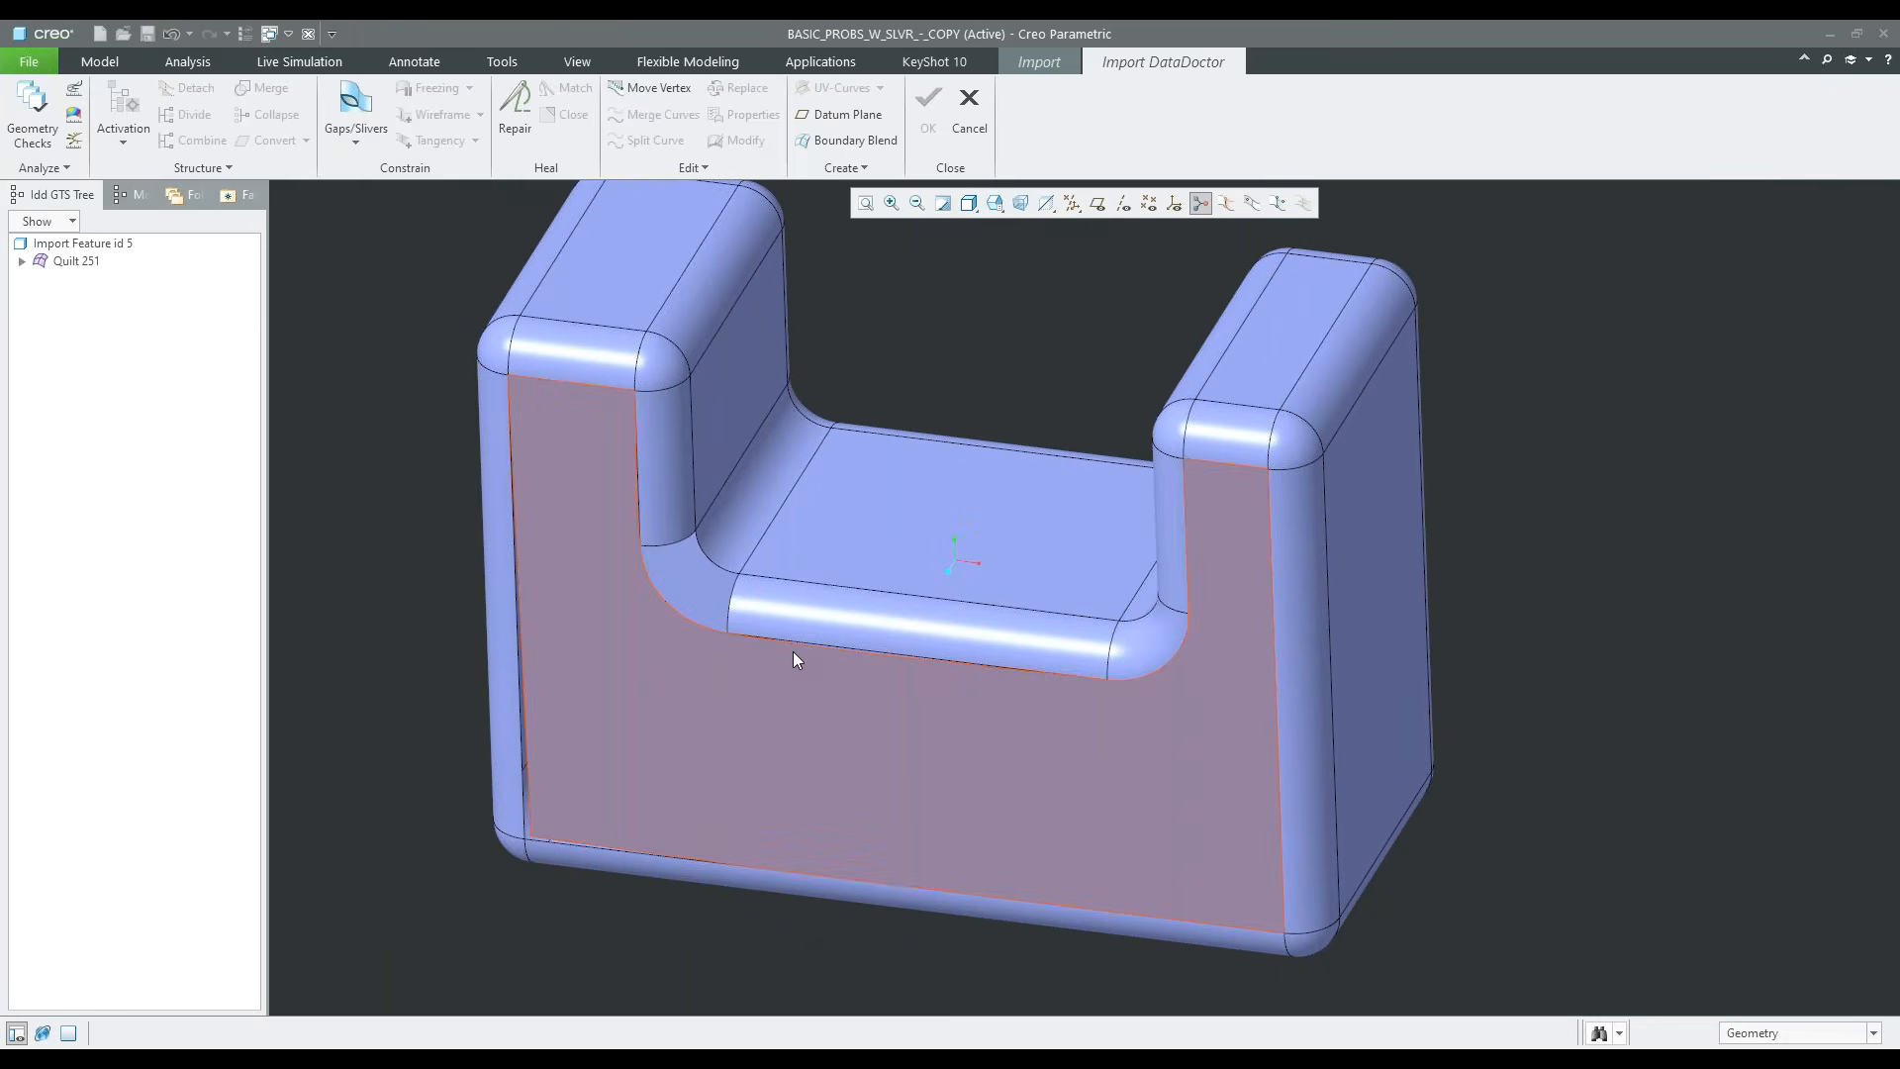
pyautogui.scroll(5, 930, 653)
pyautogui.scroll(4, 1025, 658)
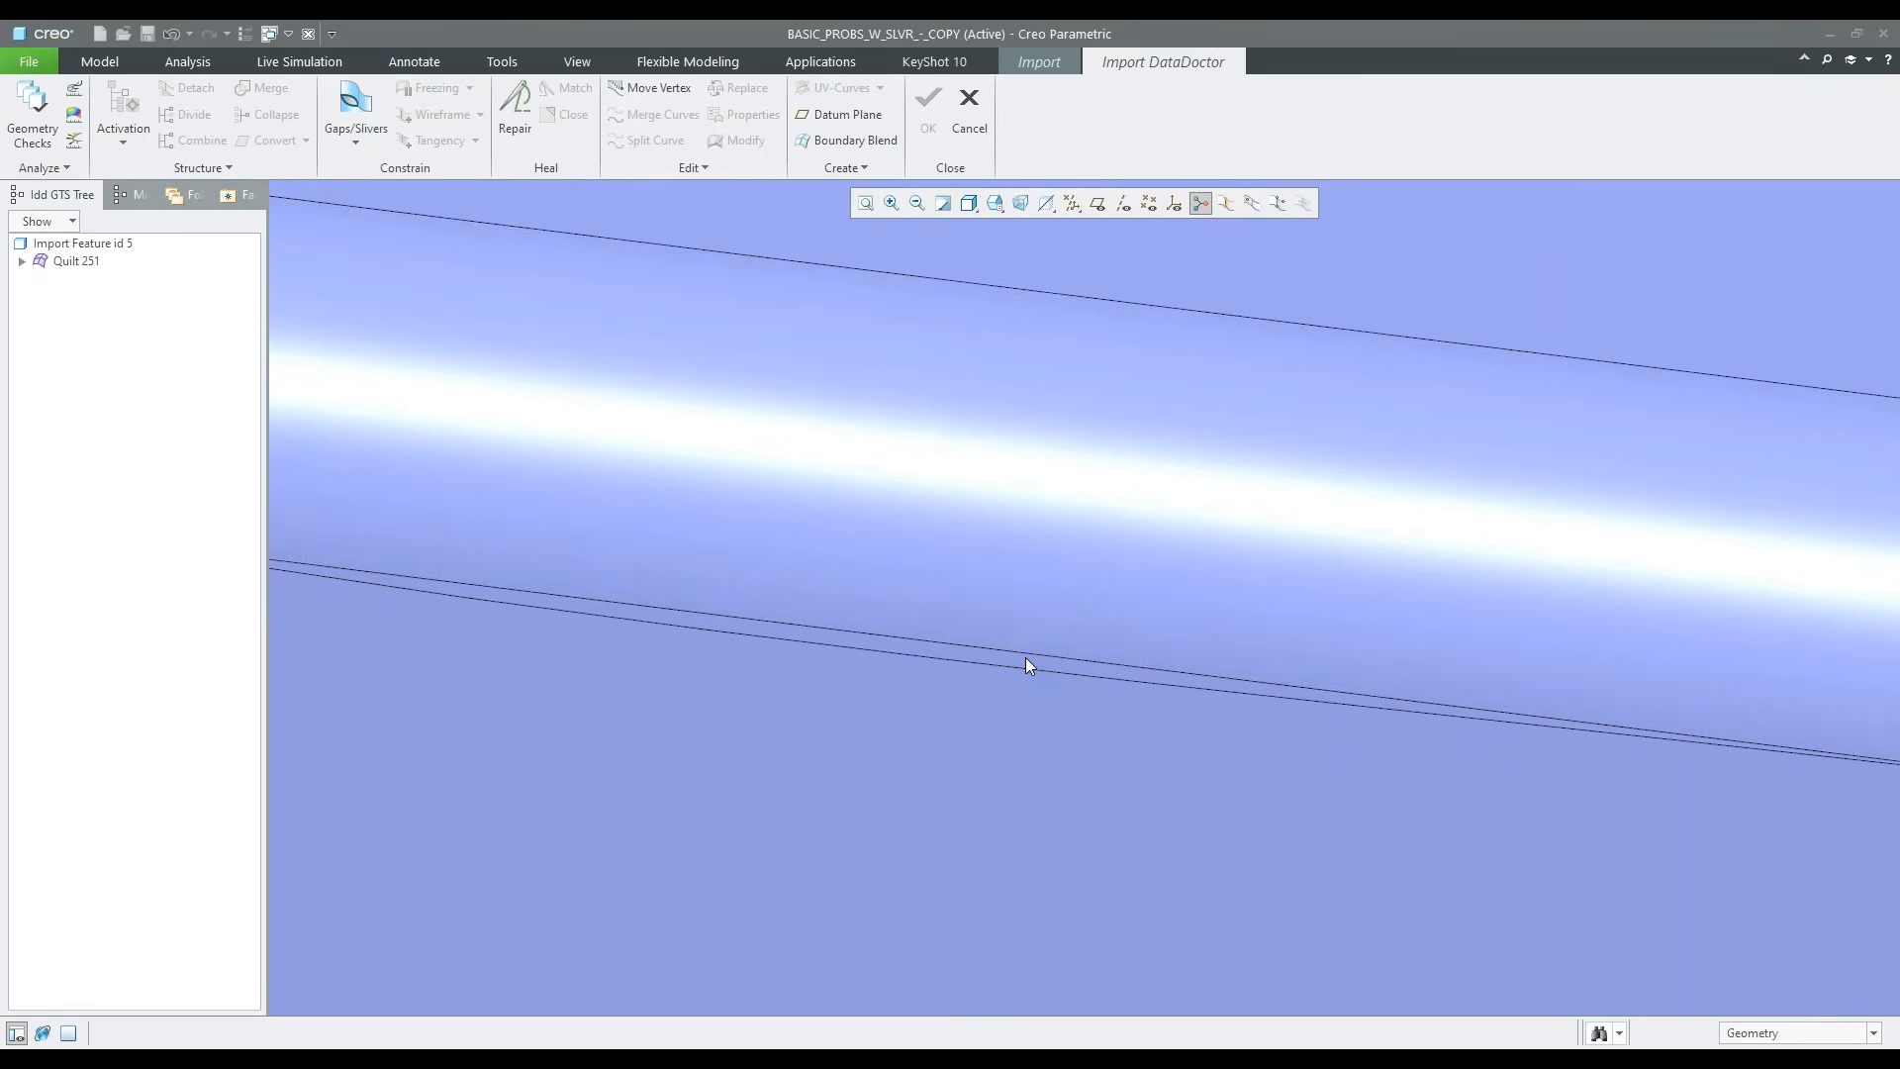
pyautogui.scroll(-4, 1025, 657)
pyautogui.scroll(4, 1007, 669)
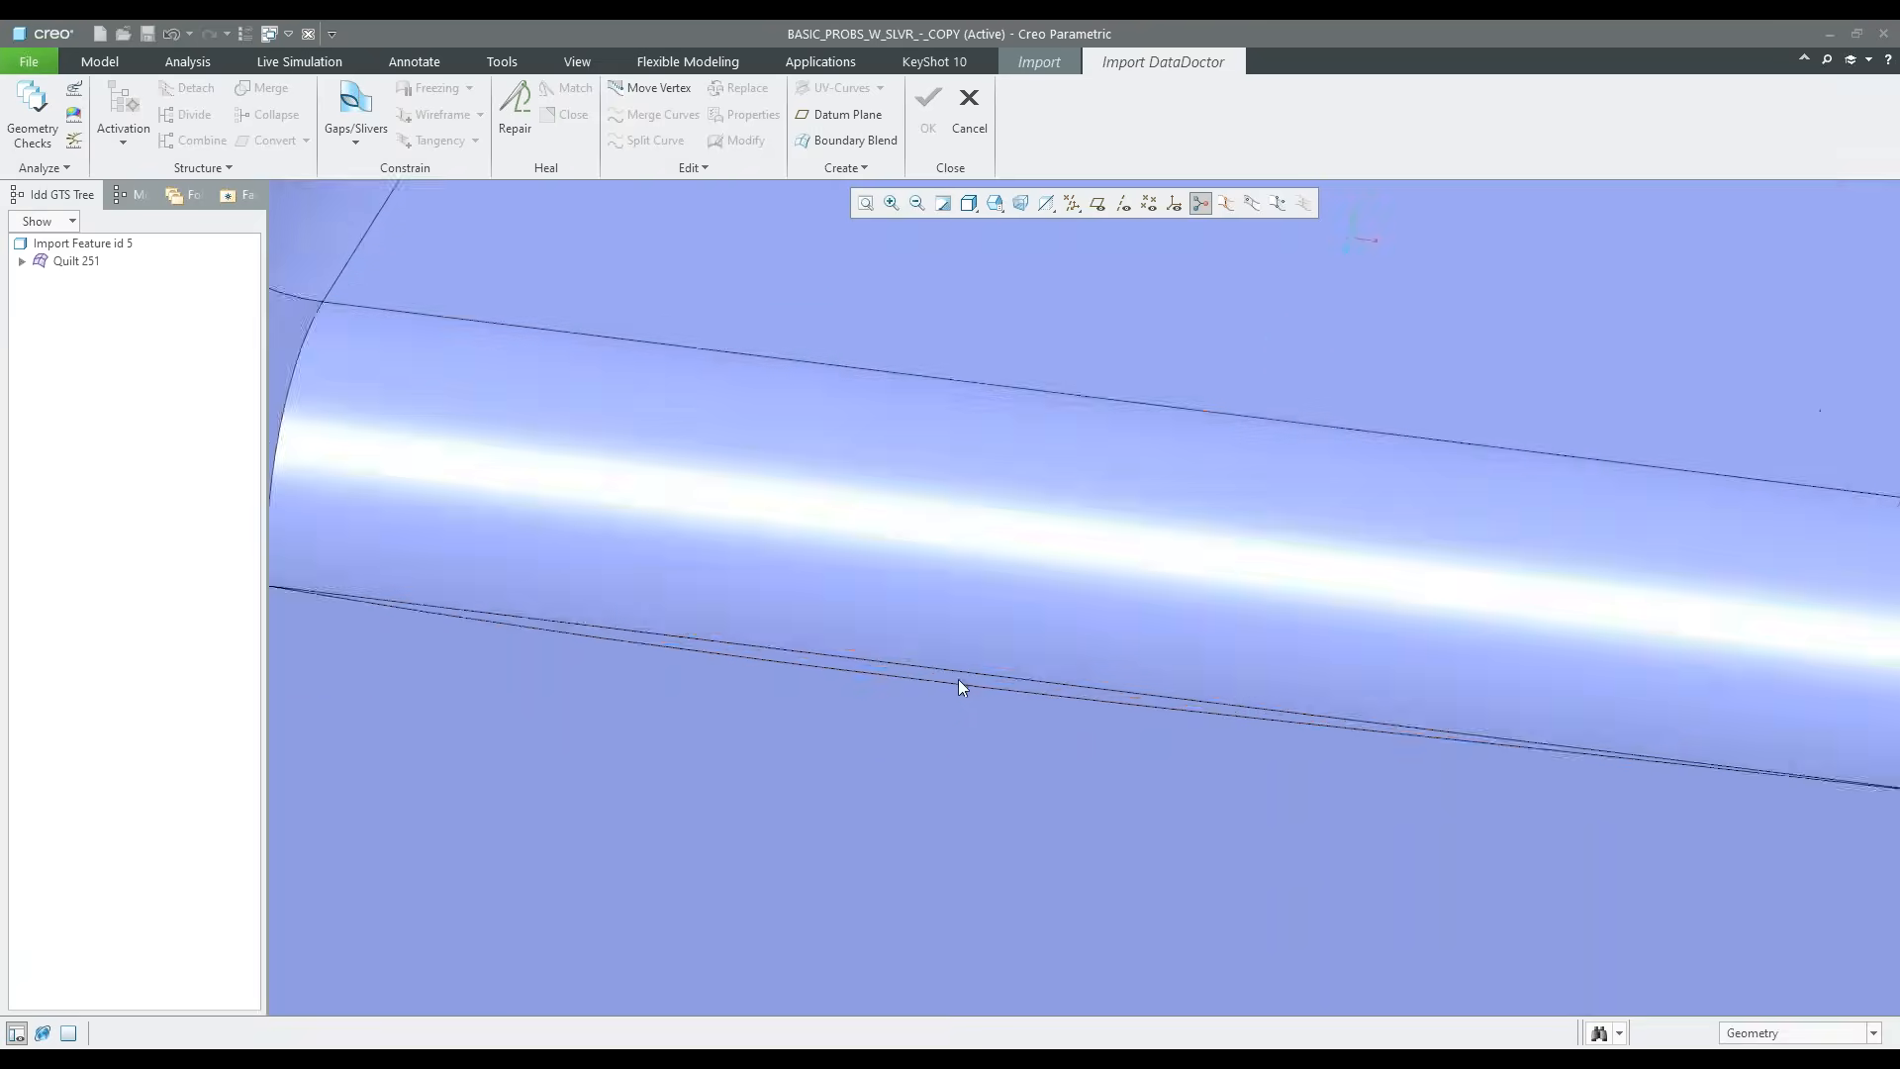
pyautogui.click(948, 685)
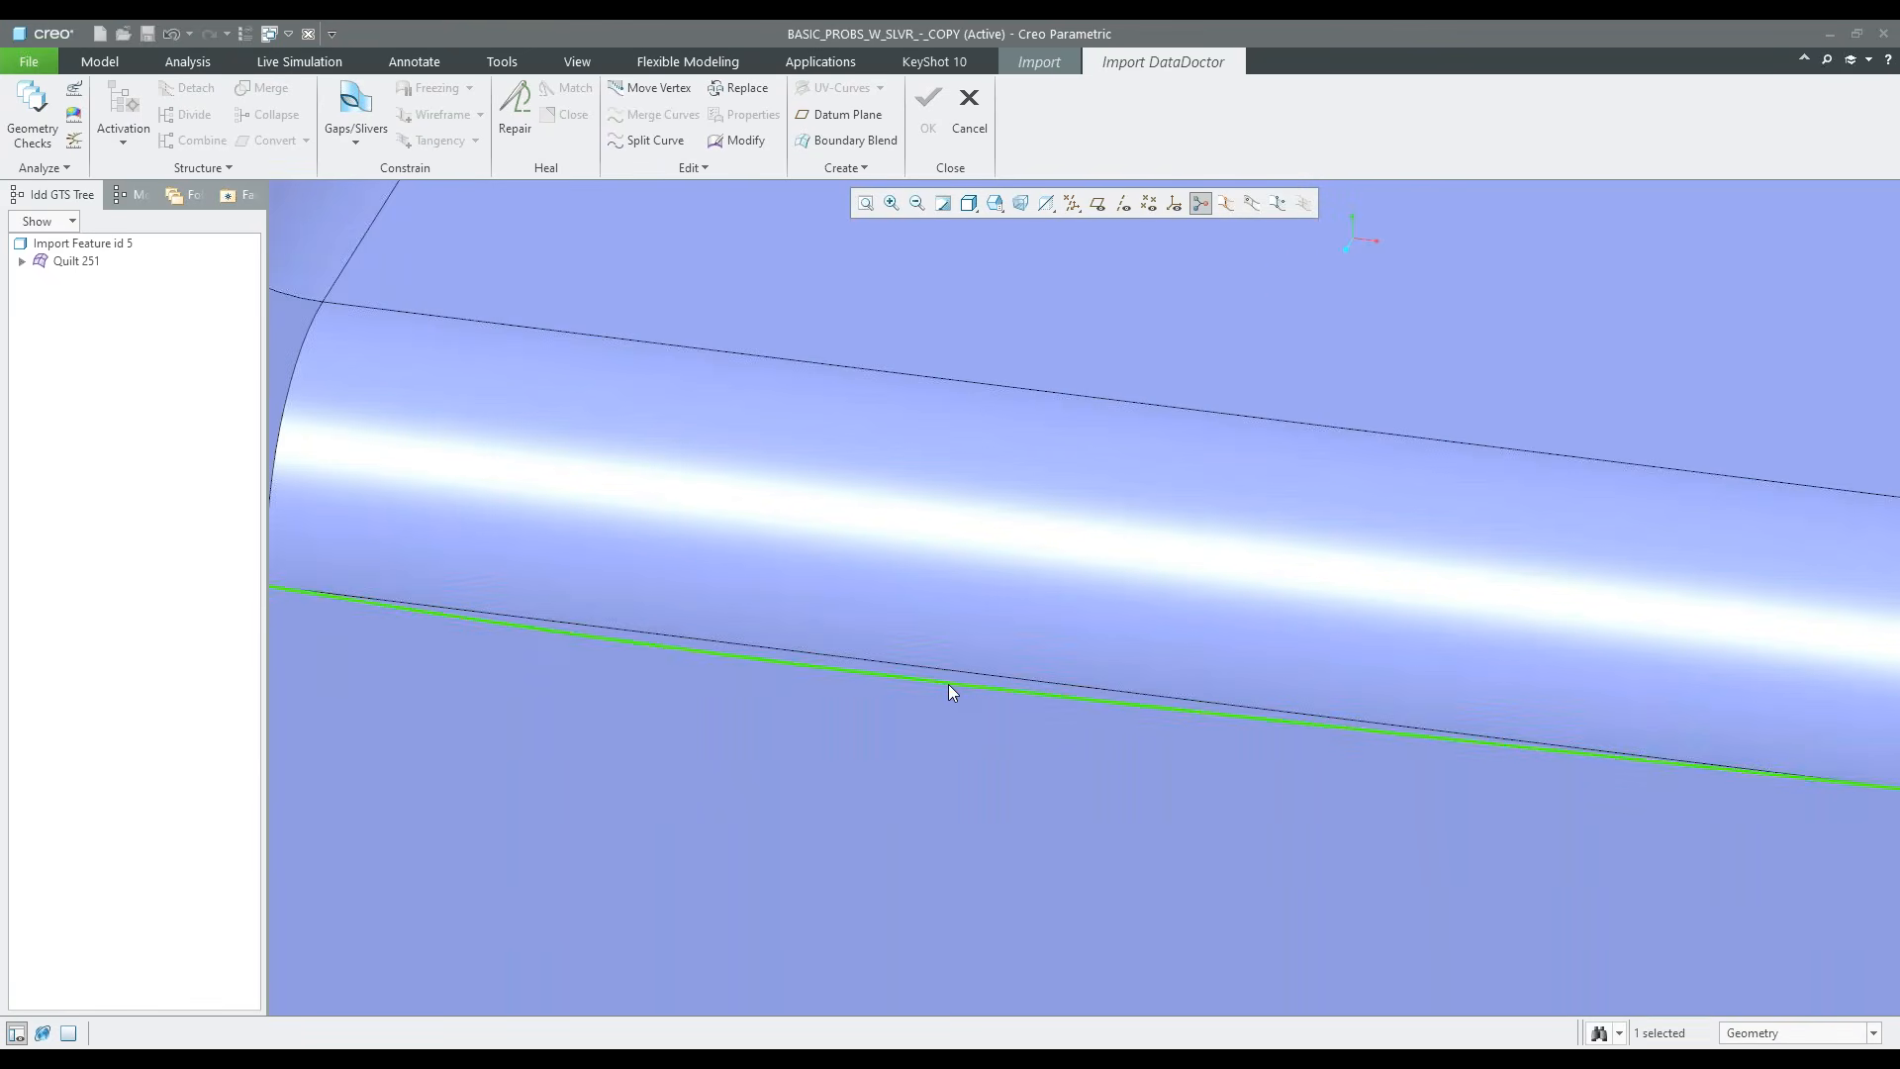
pyautogui.scroll(-2, 948, 687)
pyautogui.scroll(2, 948, 691)
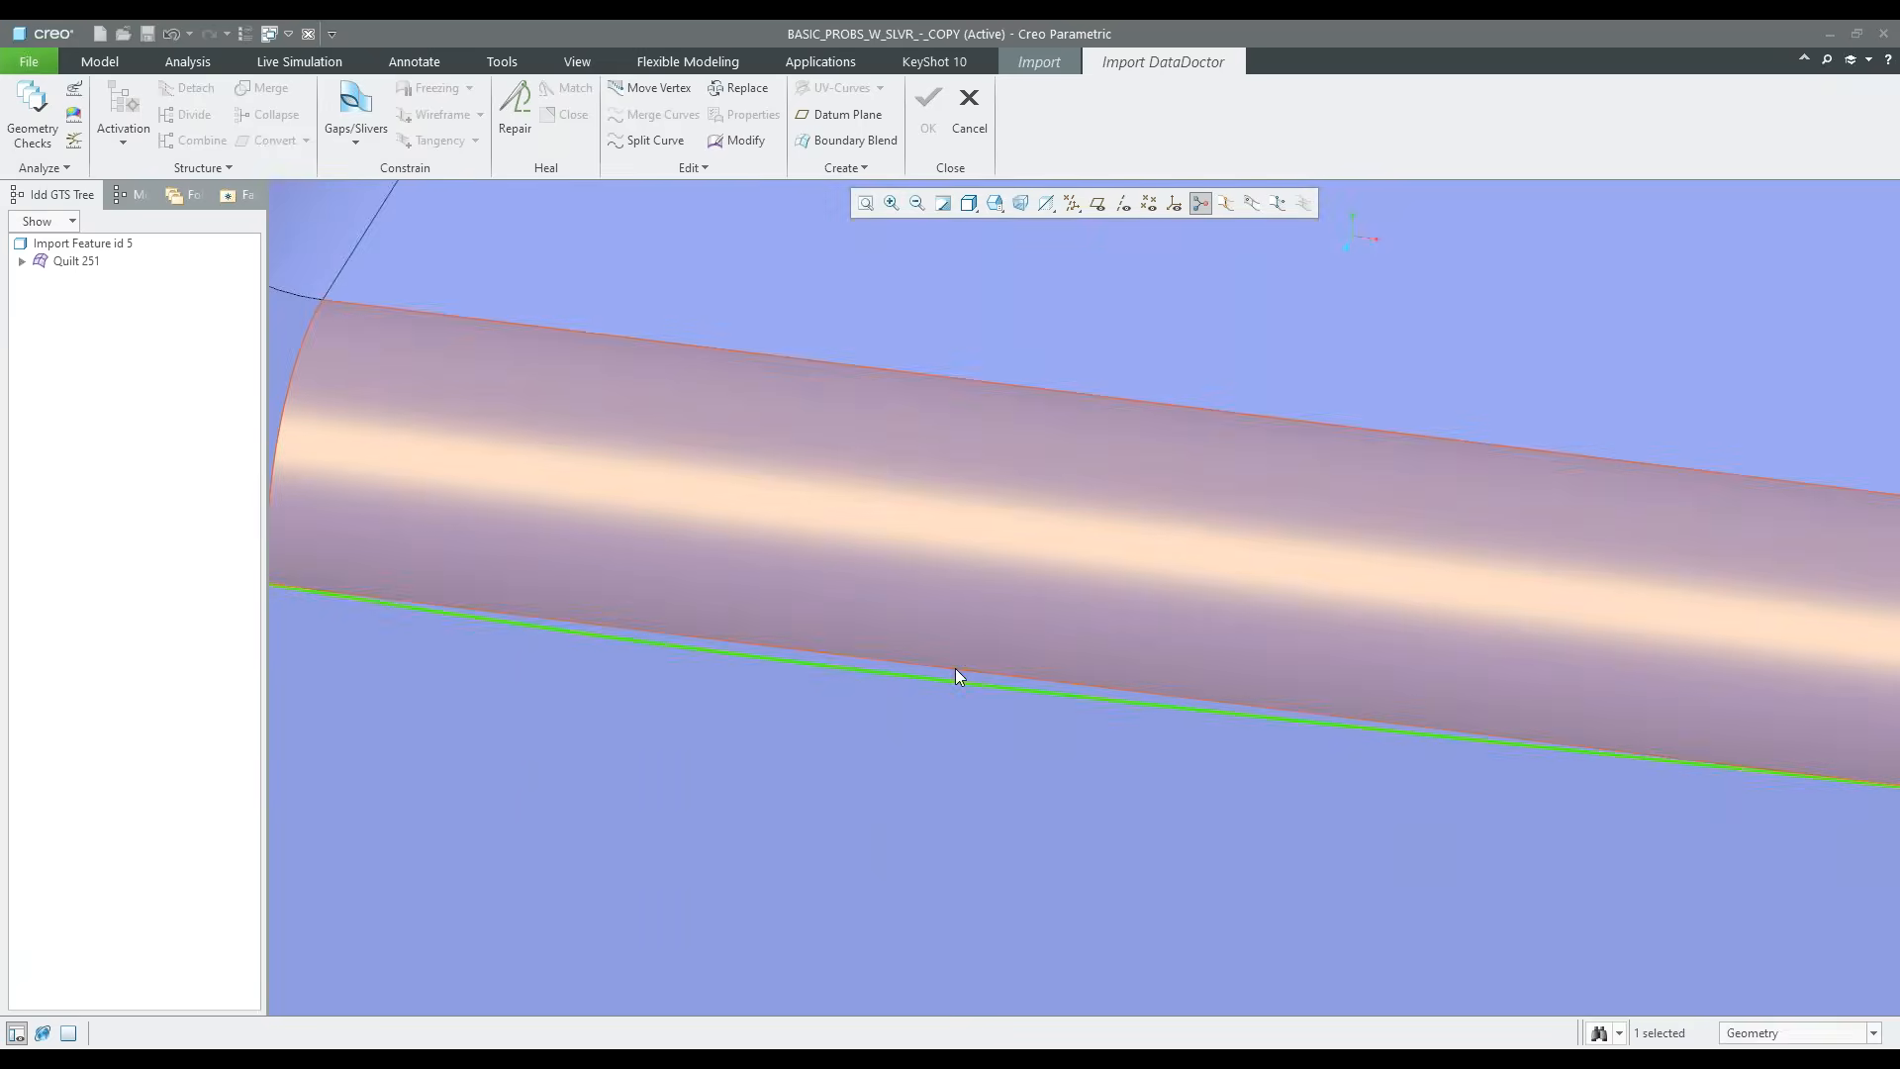
pyautogui.click(954, 668)
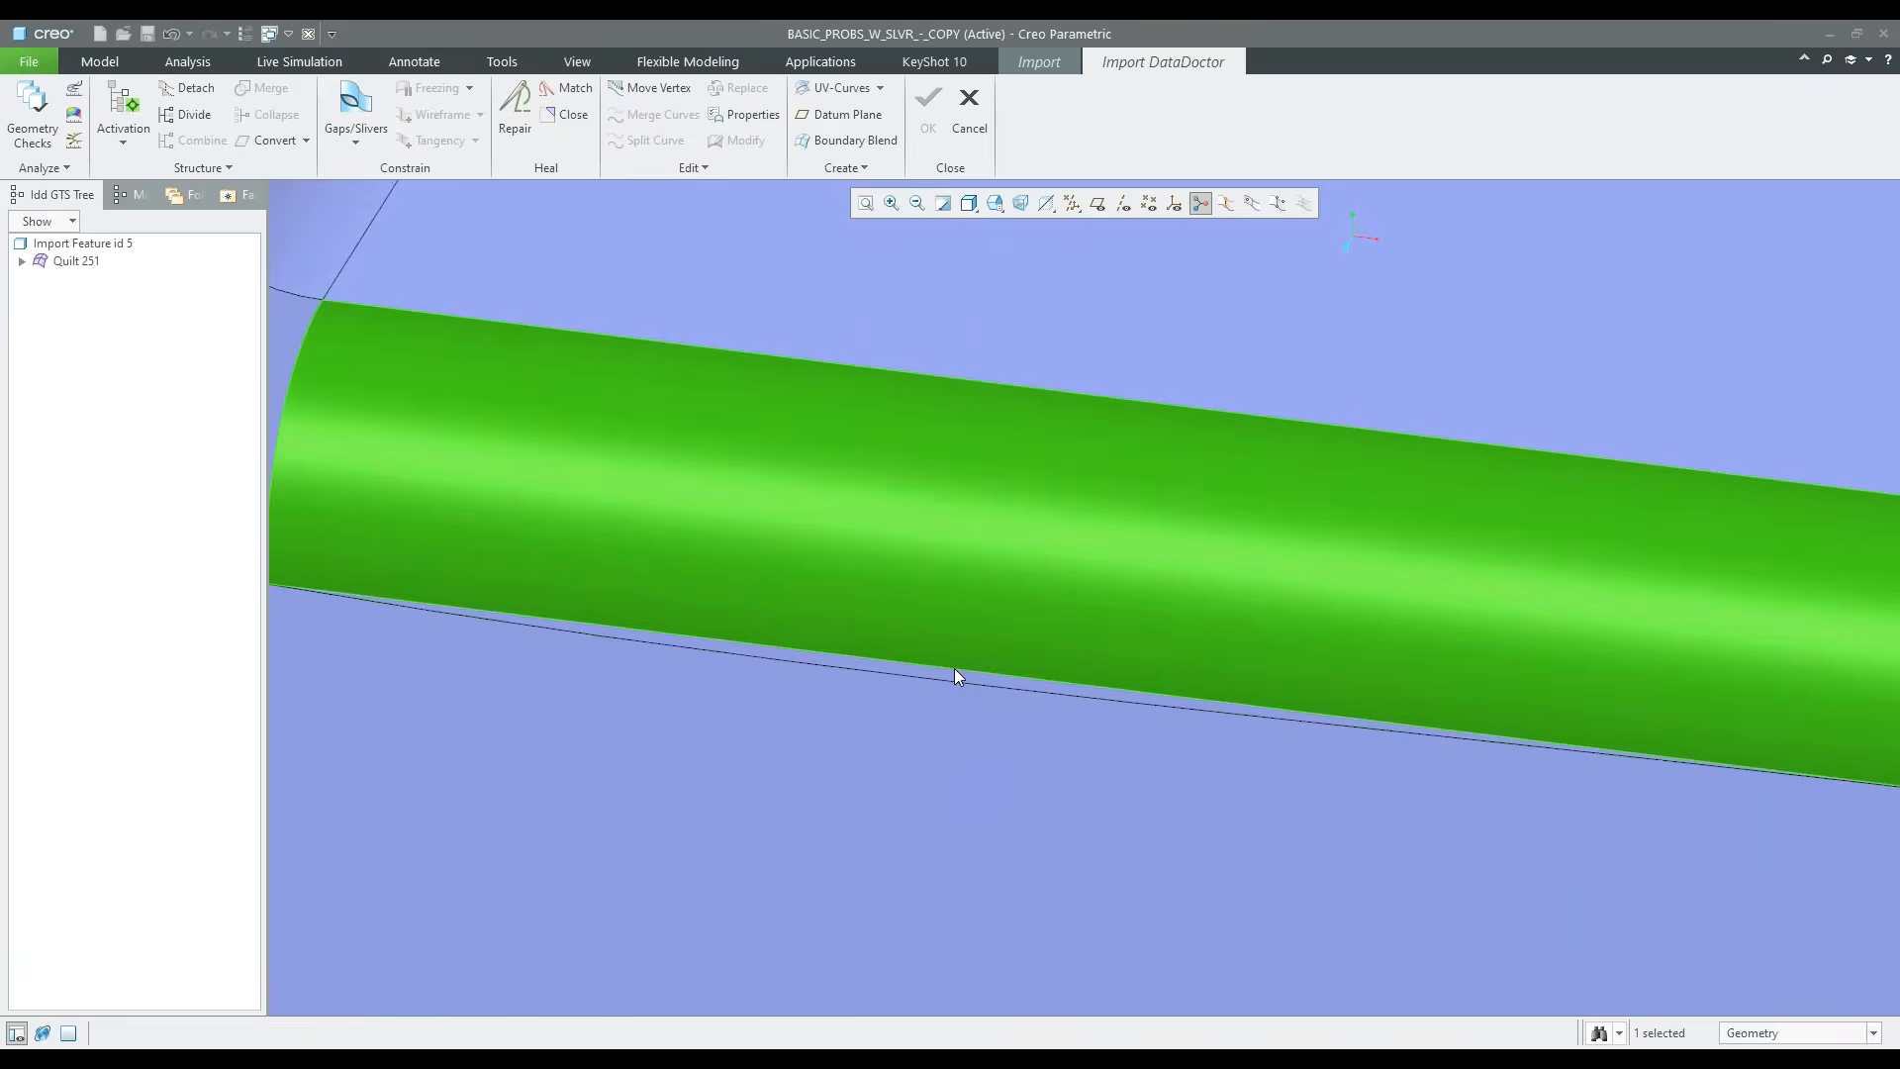
pyautogui.click(953, 680)
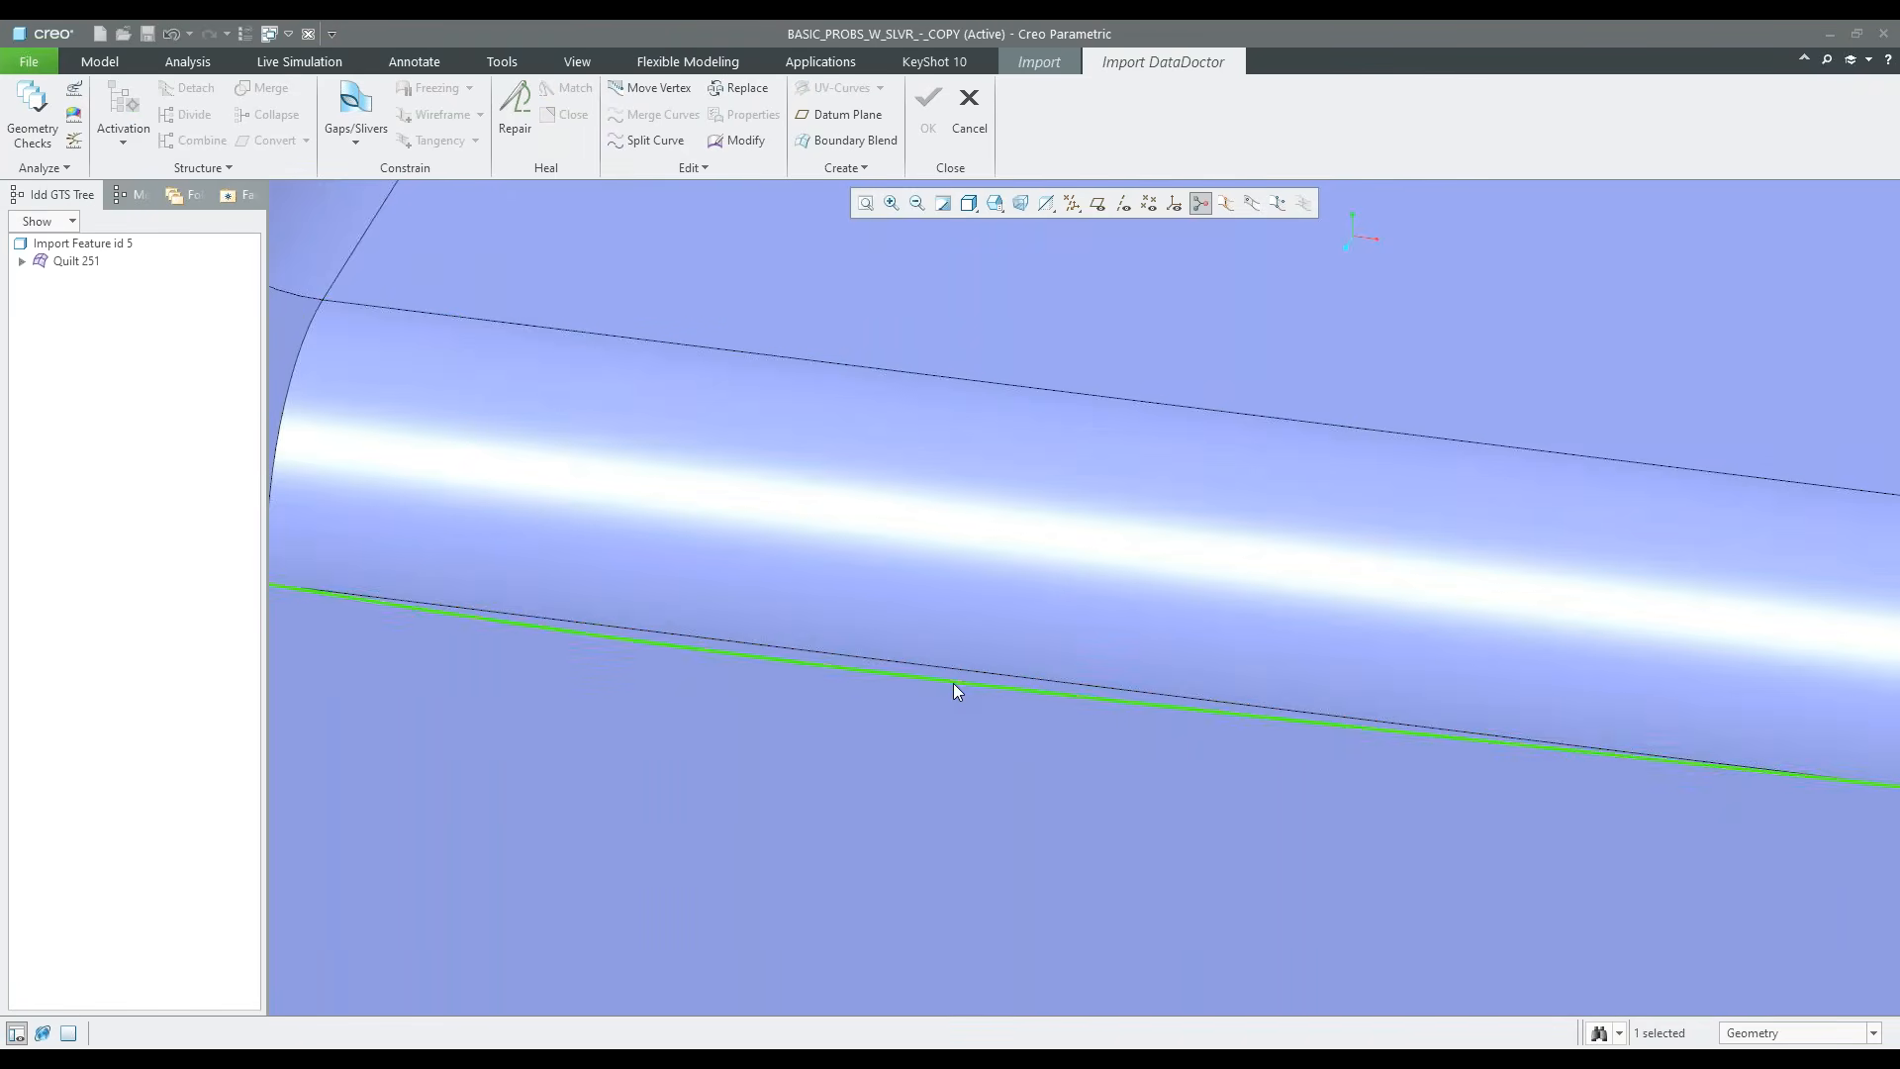
pyautogui.scroll(-2, 954, 683)
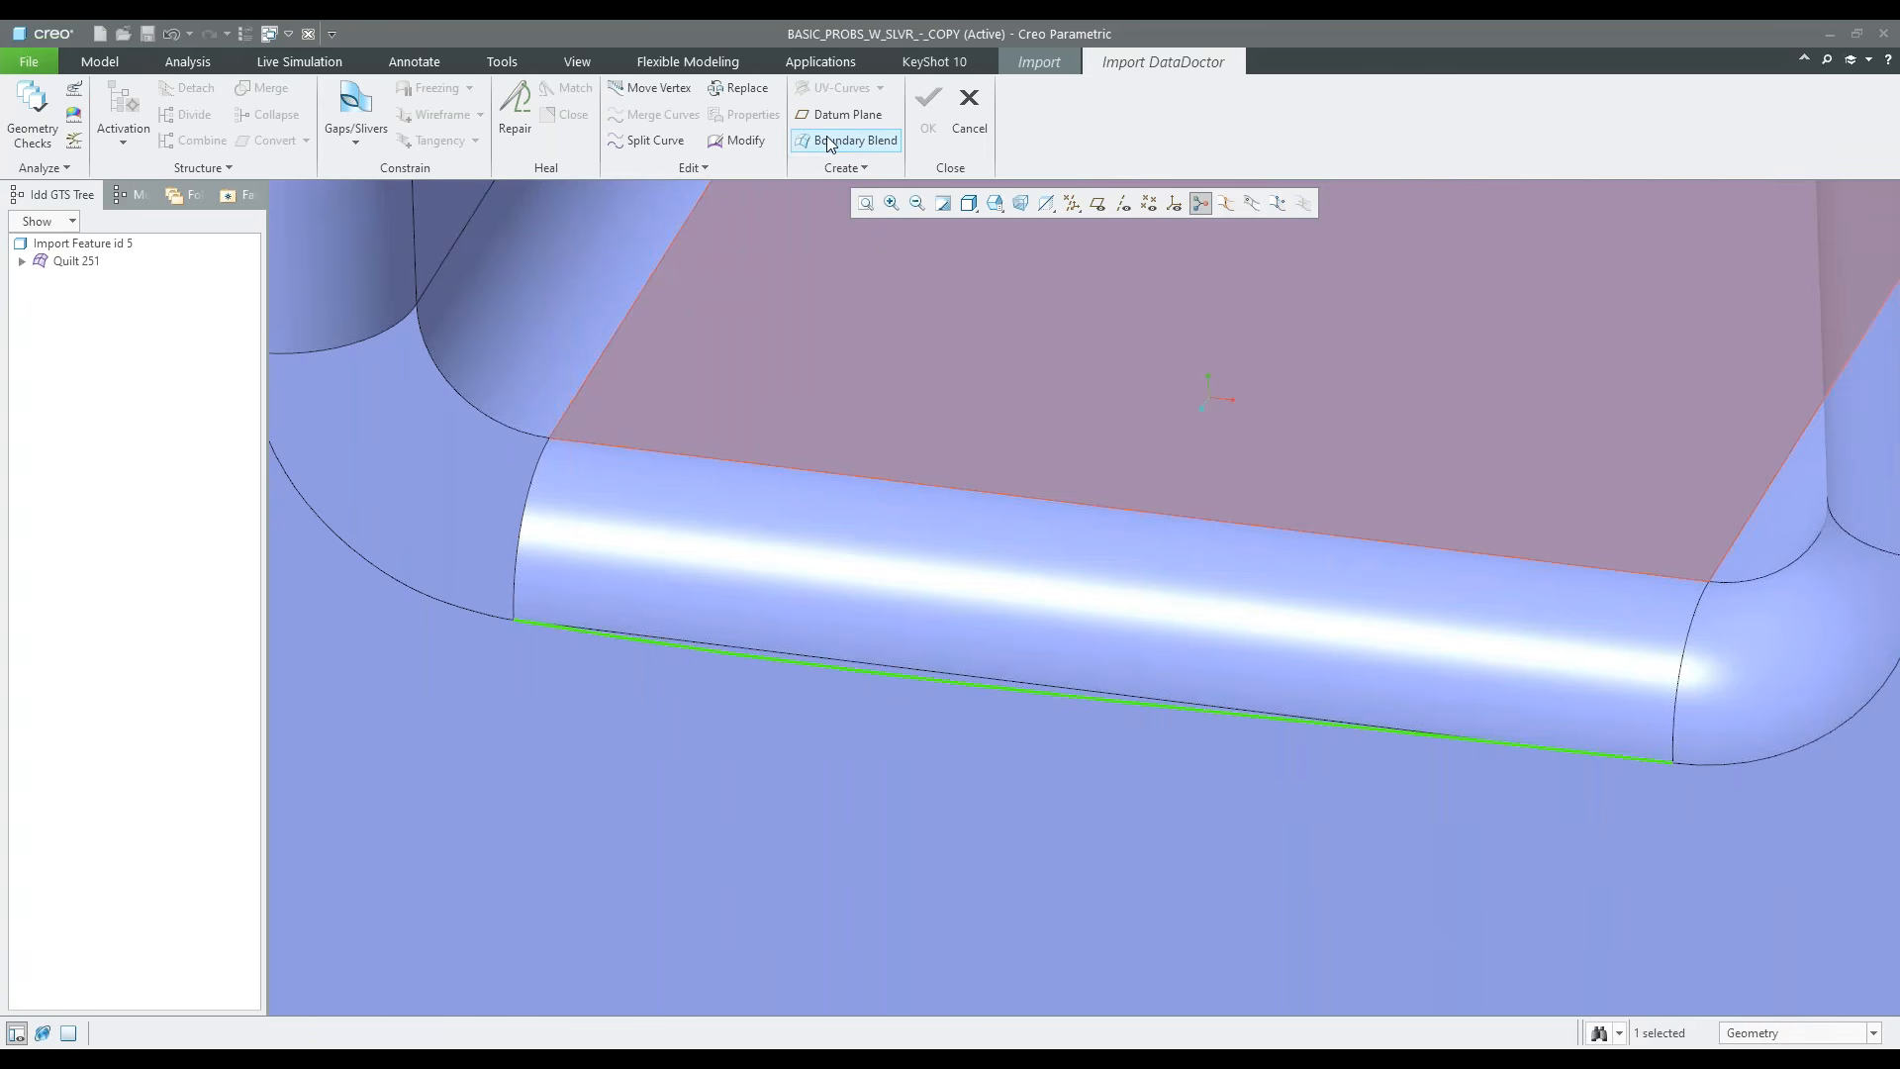
pyautogui.click(740, 87)
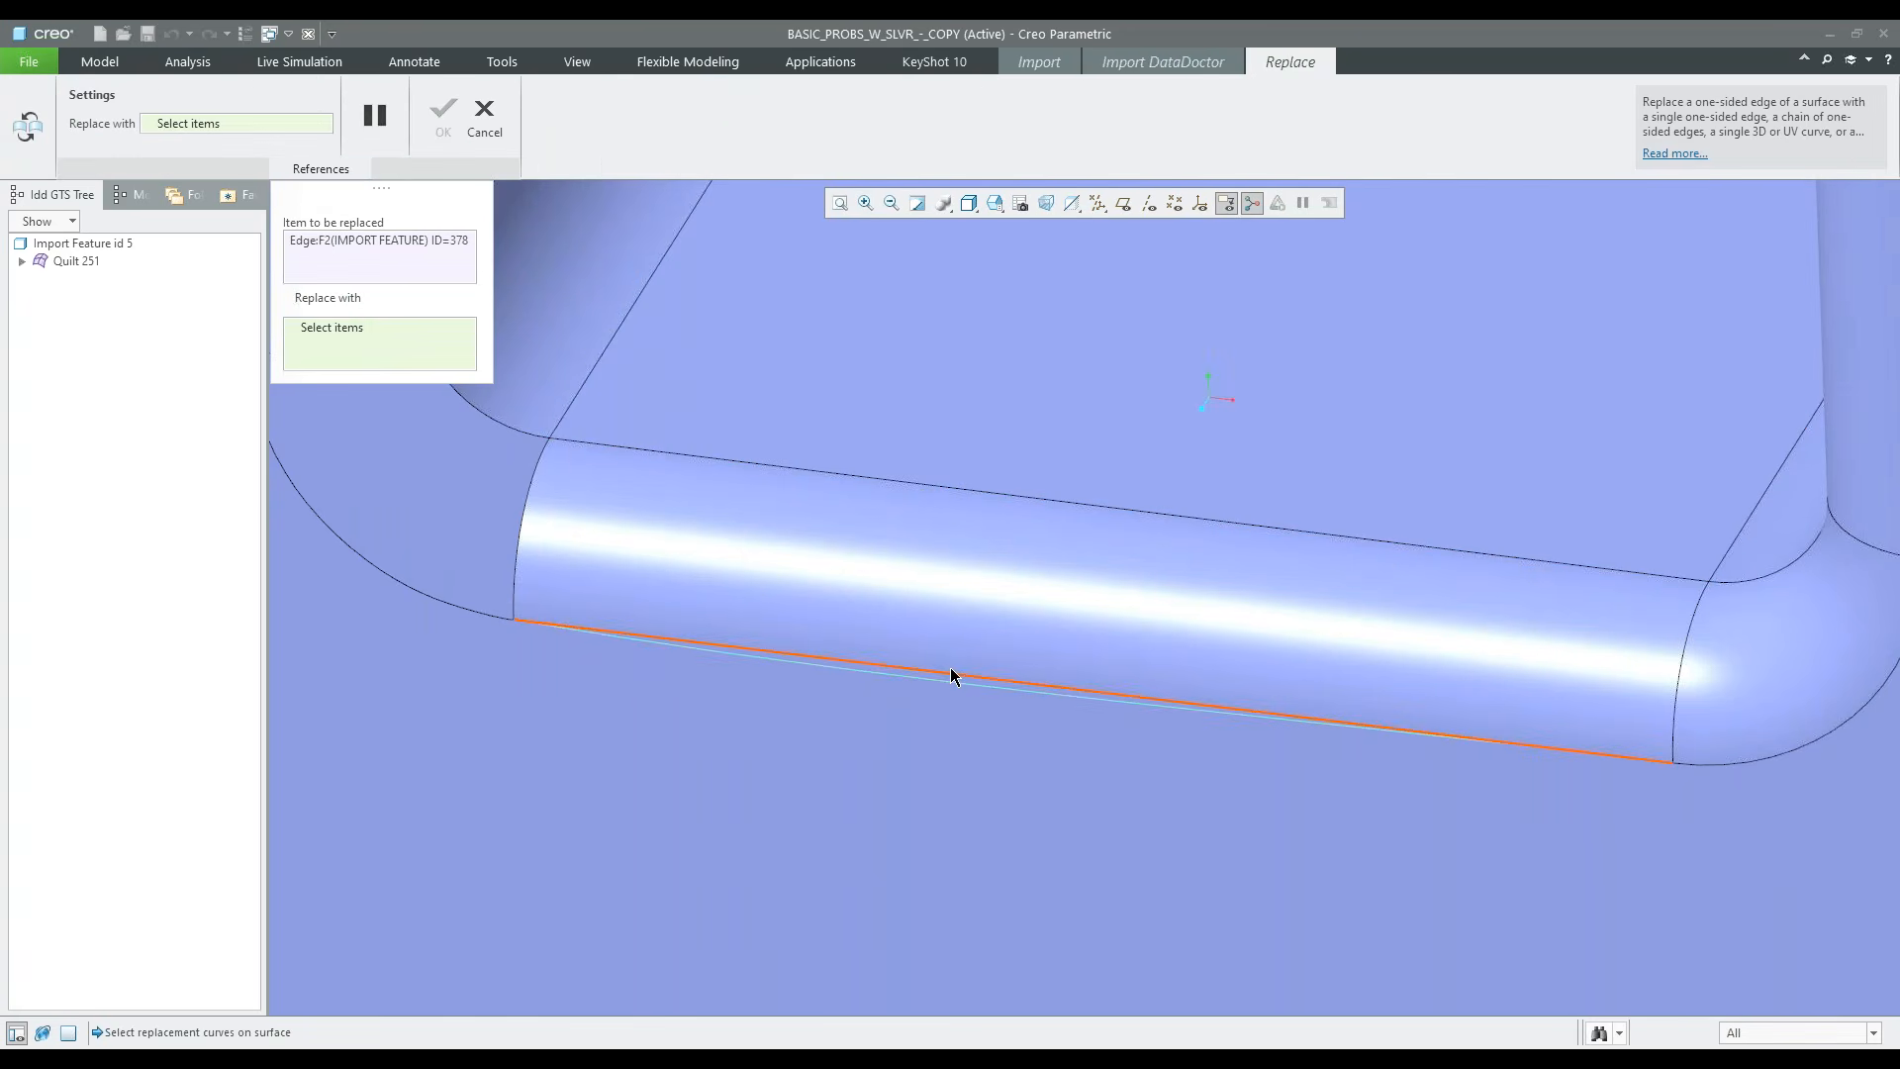
pyautogui.click(953, 675)
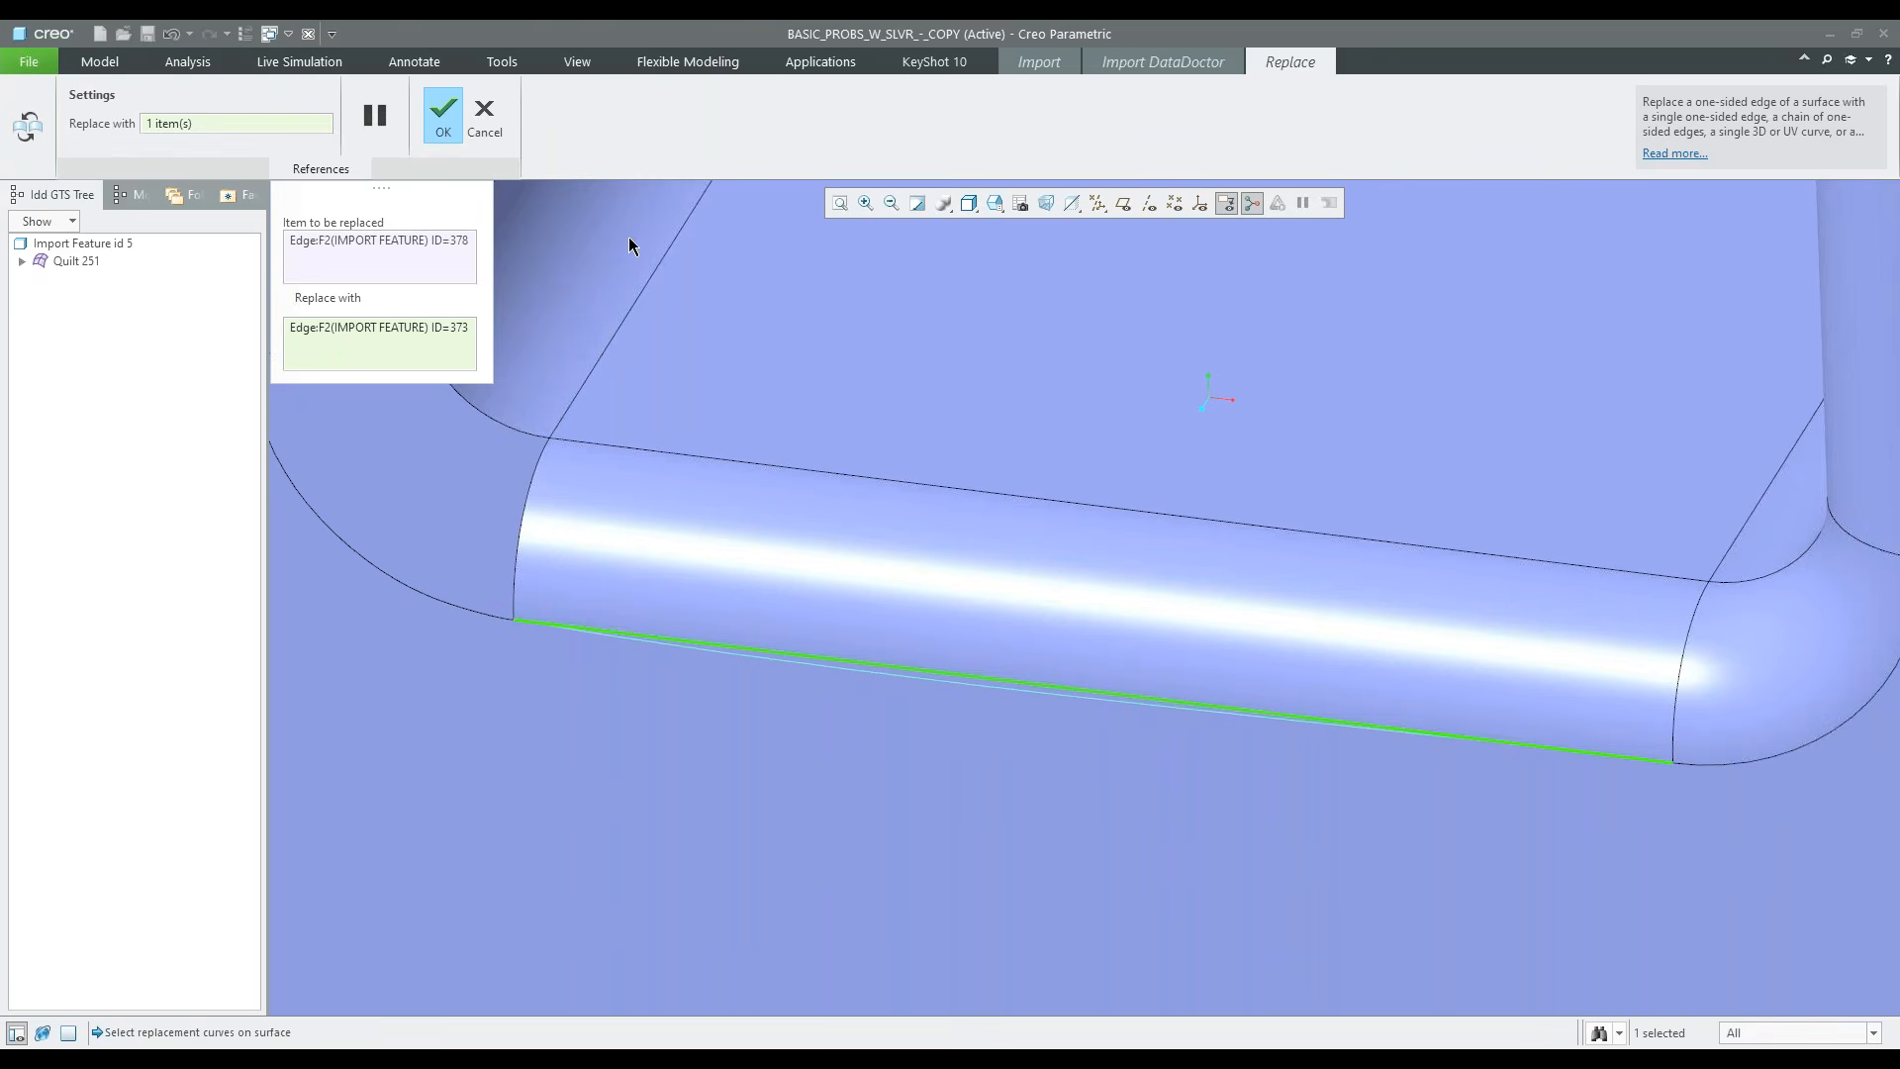
pyautogui.click(448, 113)
# Inspect the front edges around the notch from several angles and select the rounded corner patch beside the narrower upright
pyautogui.scroll(-3, 1090, 730)
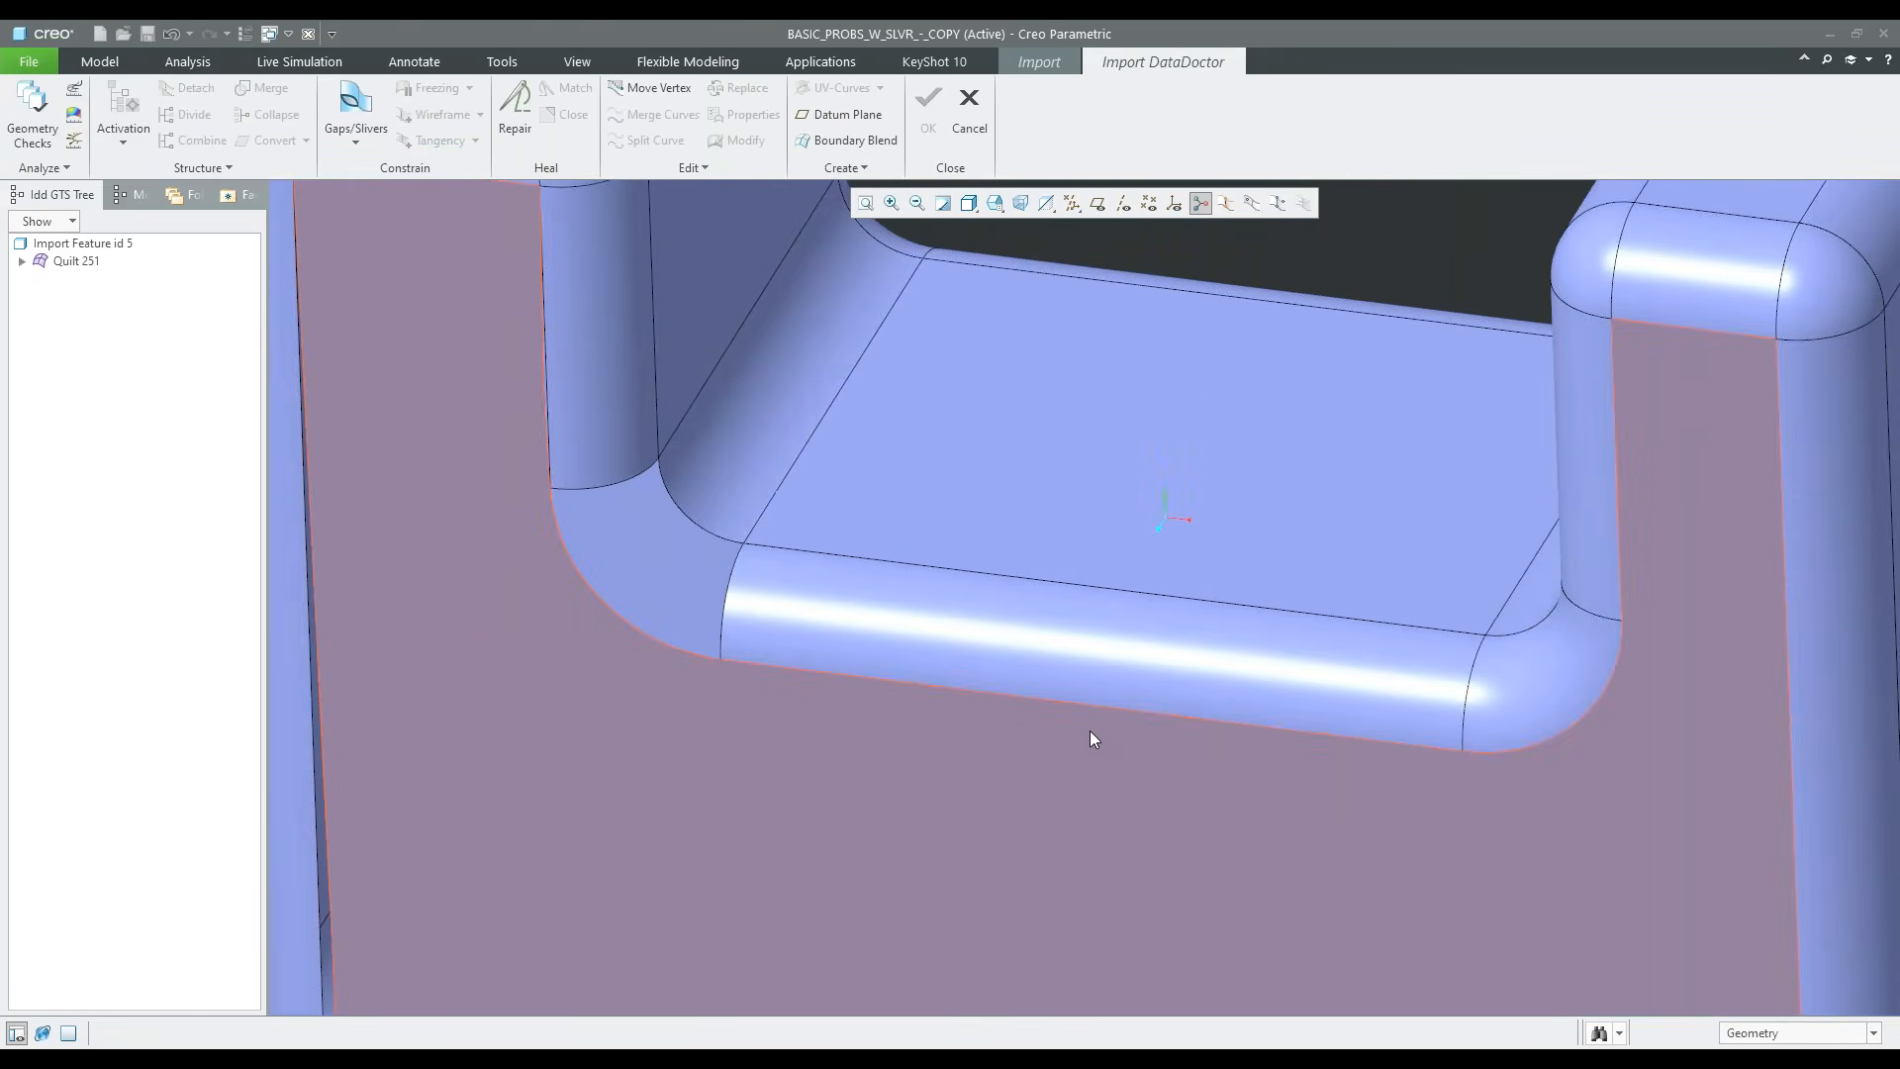
pyautogui.scroll(-2, 1108, 707)
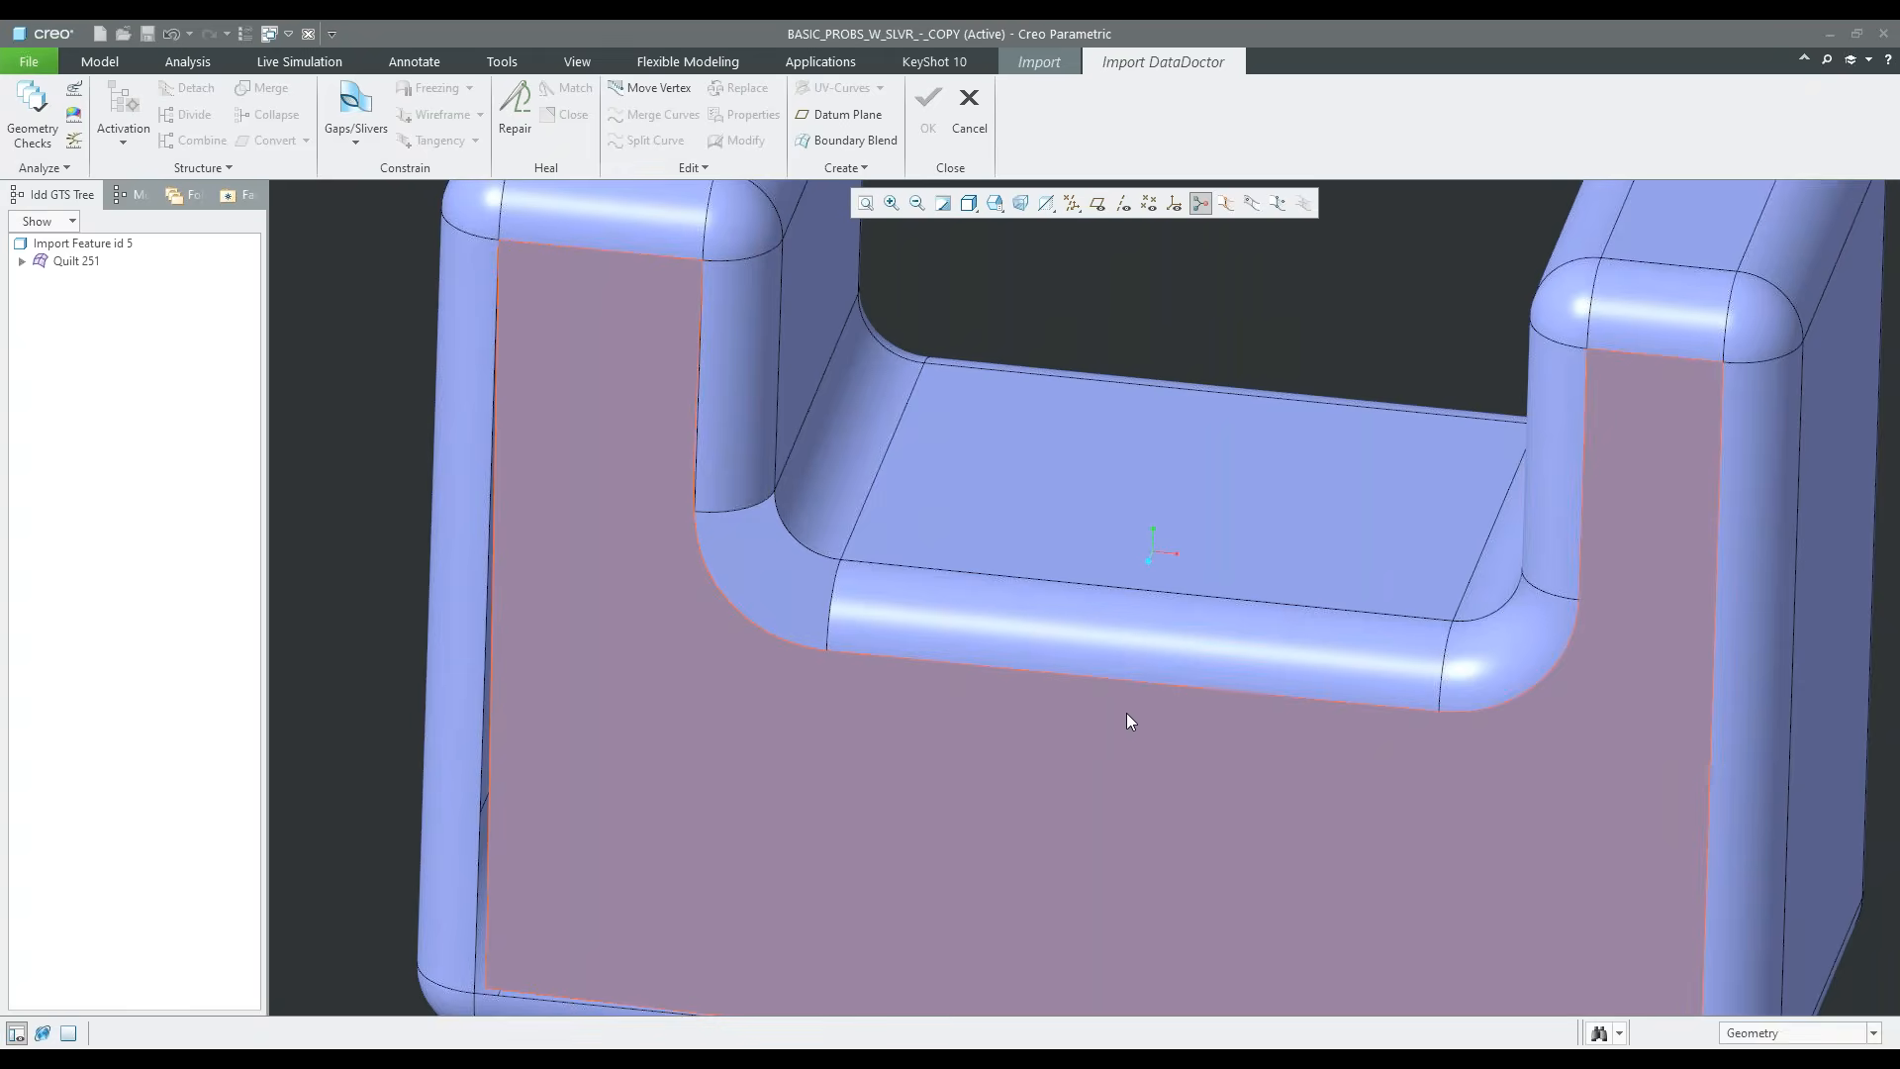
pyautogui.scroll(-3, 1273, 704)
pyautogui.moveTo(1137, 669); pyautogui.dragTo(1379, 694, button='middle')
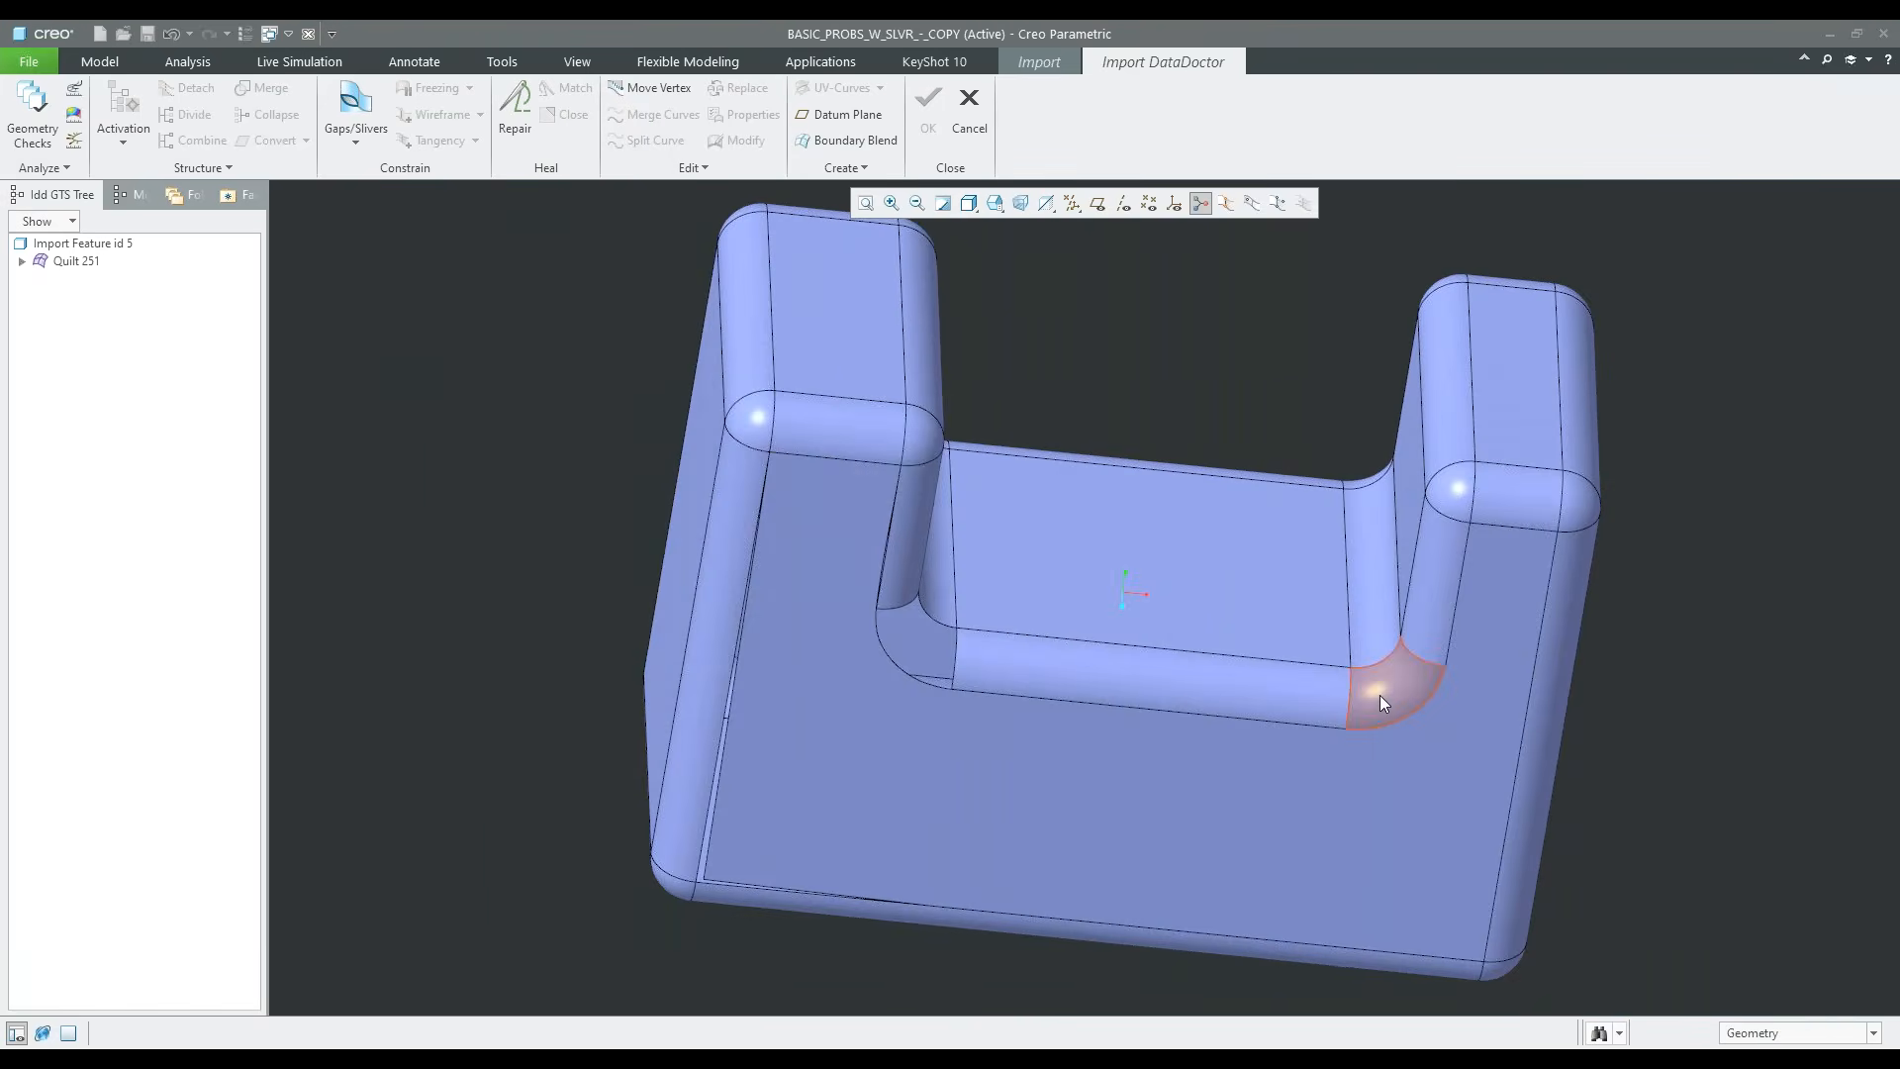
pyautogui.scroll(3, 1380, 695)
pyautogui.click(1406, 663)
pyautogui.scroll(3, 1399, 677)
pyautogui.scroll(-3, 1395, 685)
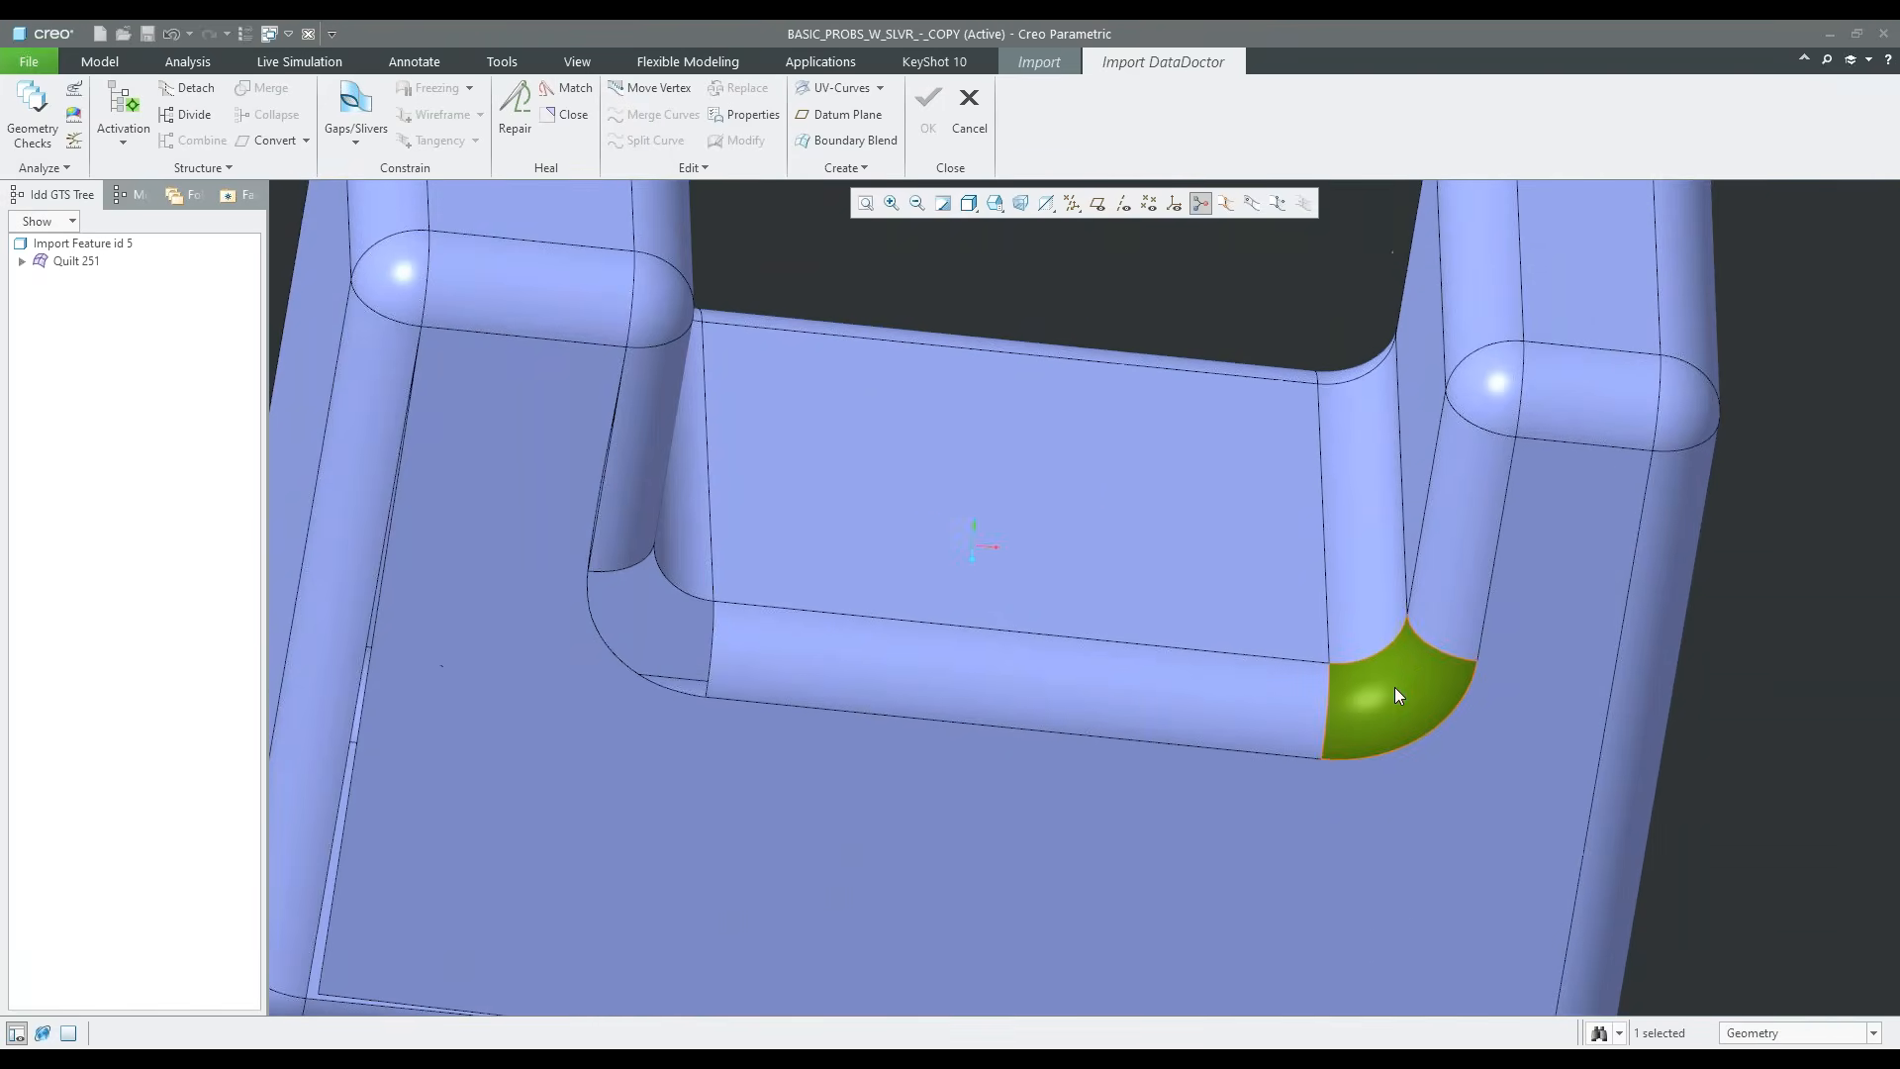
pyautogui.moveTo(1385, 688); pyautogui.dragTo(1239, 670, button='middle')
pyautogui.scroll(-2, 1243, 692)
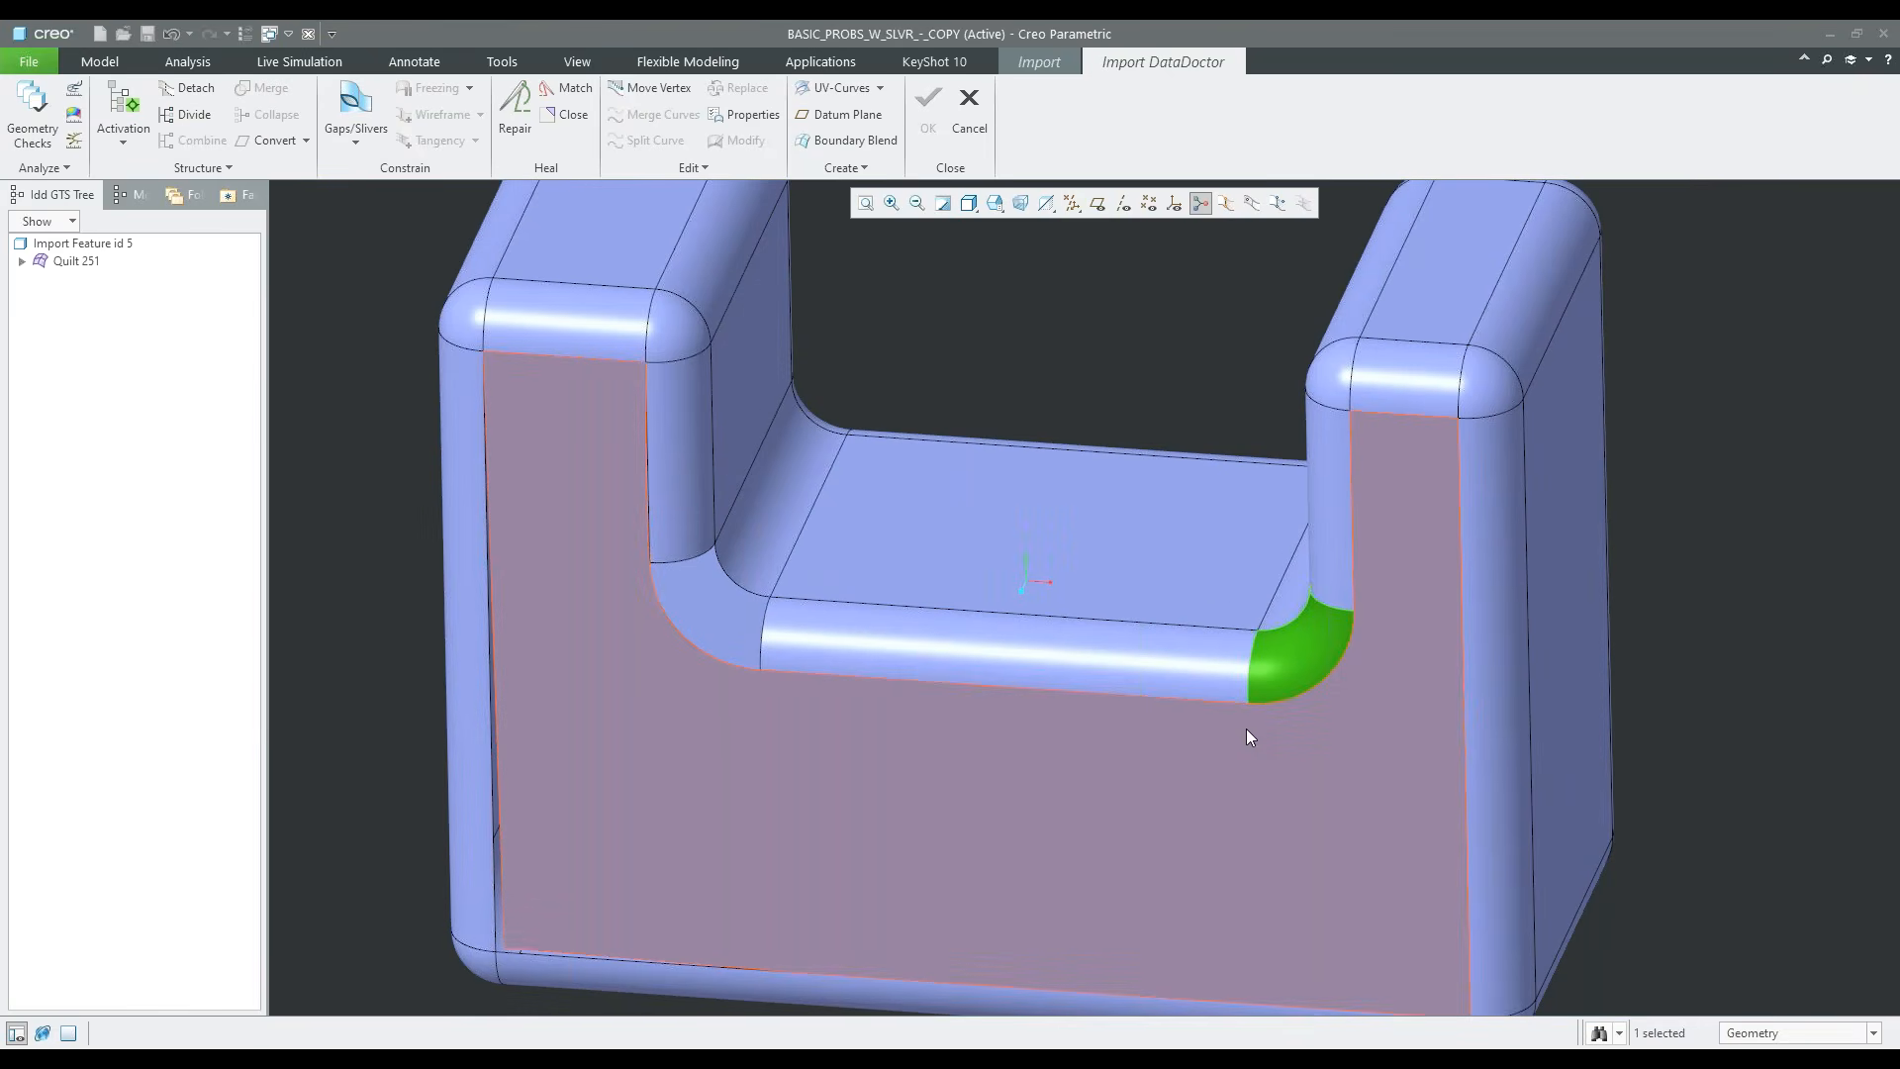
pyautogui.scroll(1, 1245, 693)
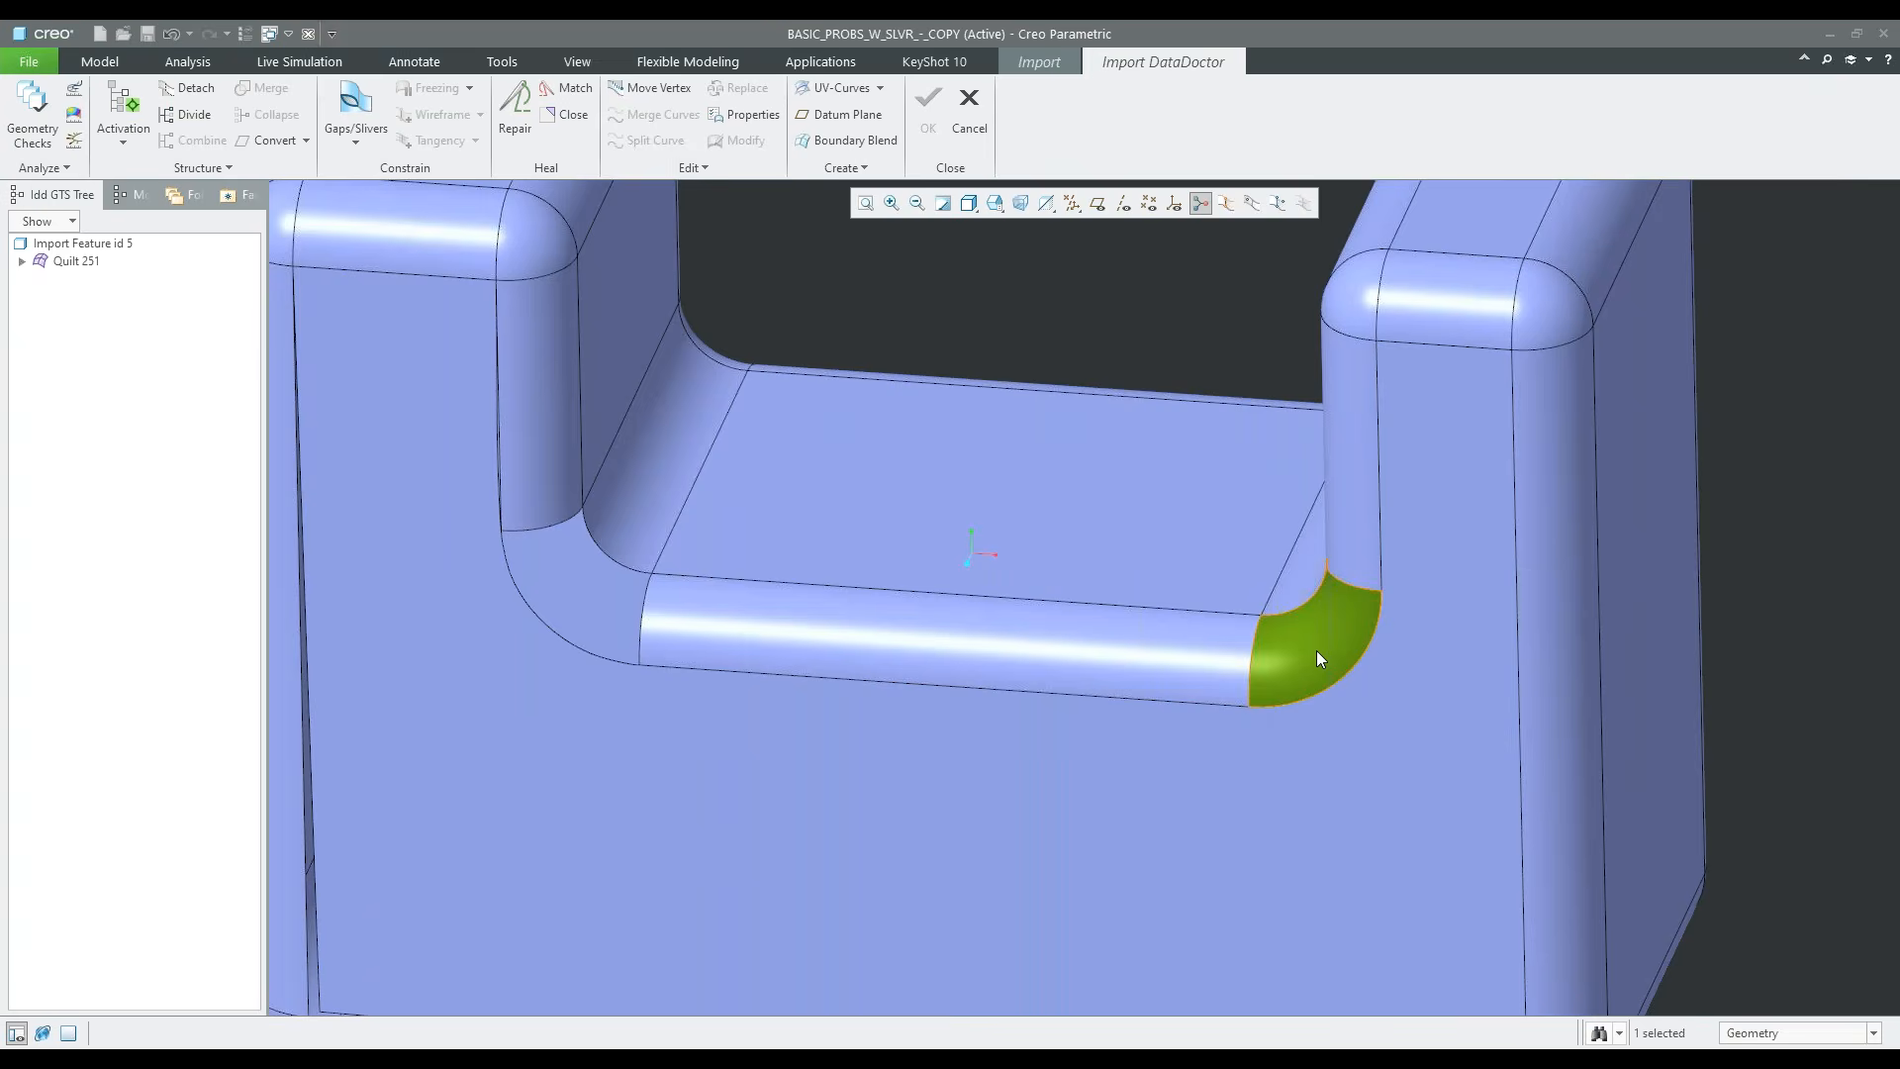
pyautogui.moveTo(572, 570)
pyautogui.mouseDown(button='middle')
pyautogui.moveTo(574, 623)
pyautogui.moveTo(588, 562)
pyautogui.mouseUp(button='middle')
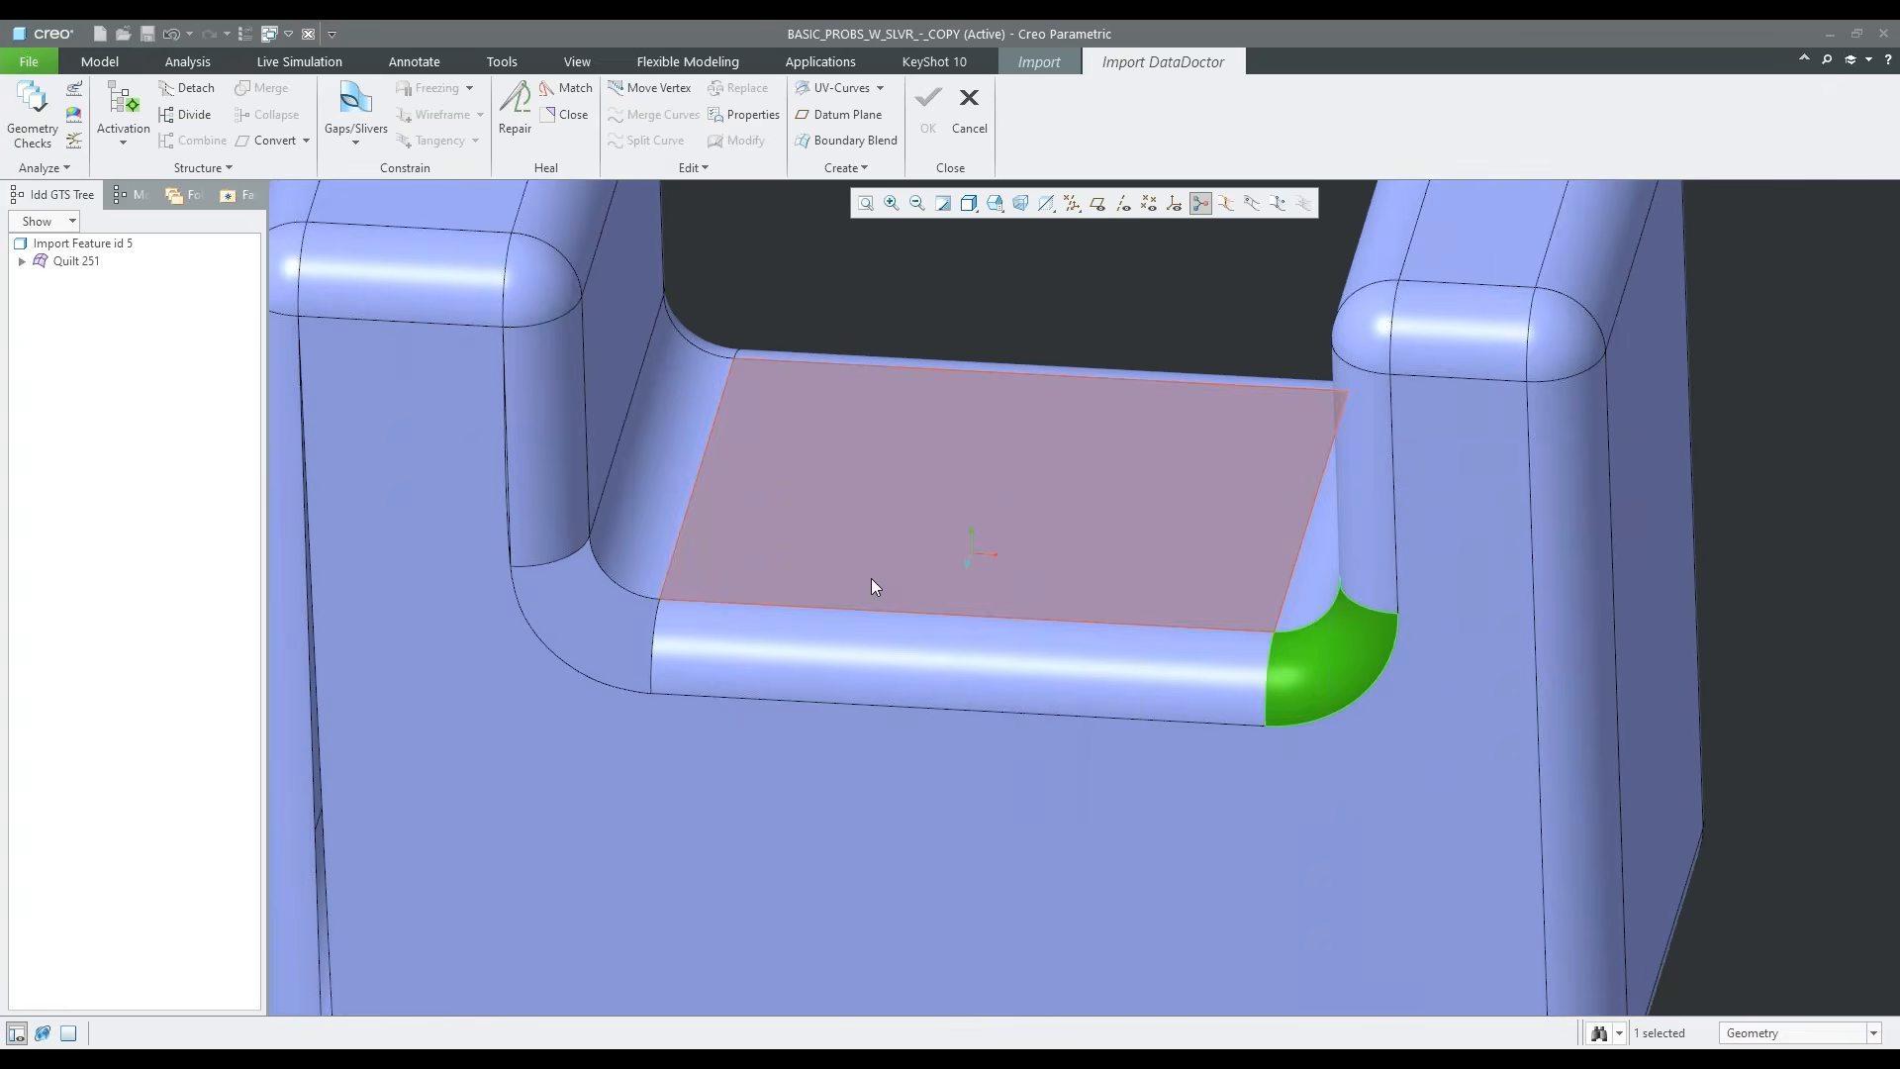
# Paste Special the rounded corner patch as a movable copy and shift and rotate it roughly into the opening beside the wider upright
pyautogui.press('Escape')
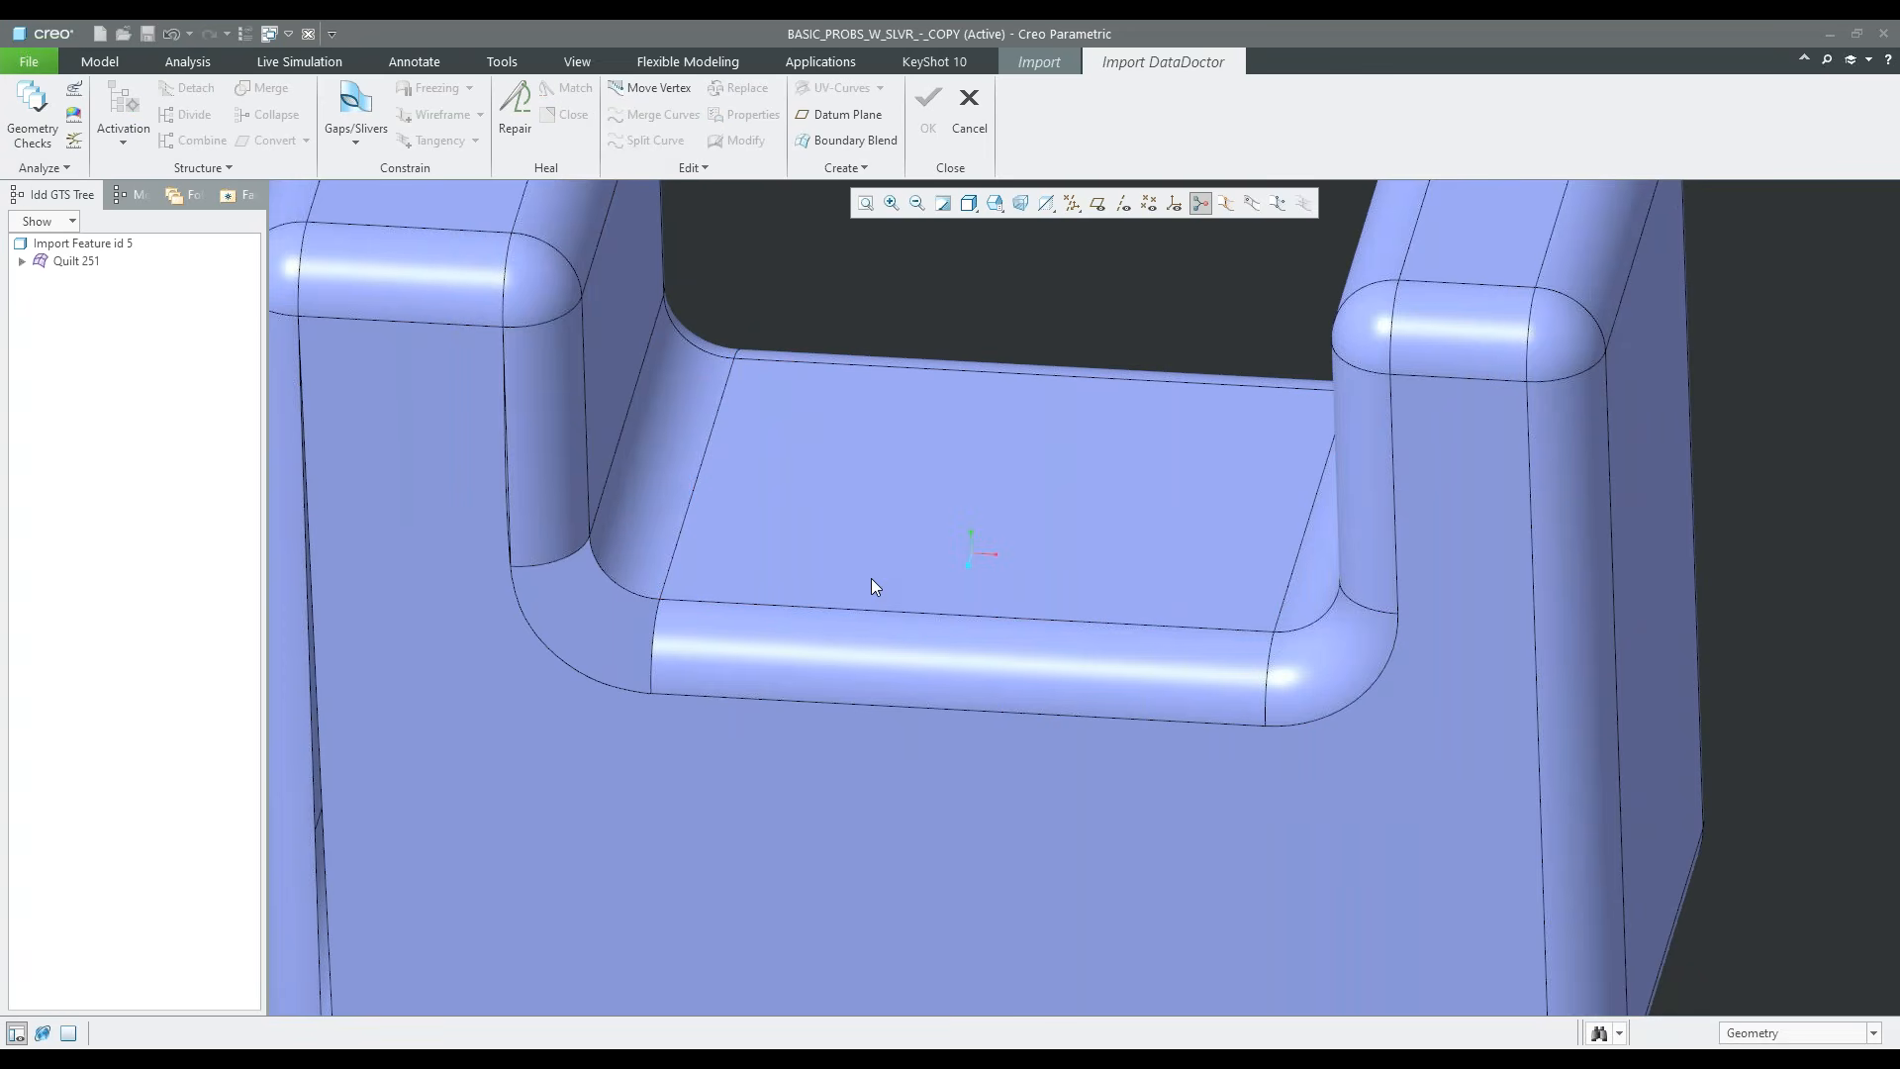
pyautogui.rightClick(872, 581)
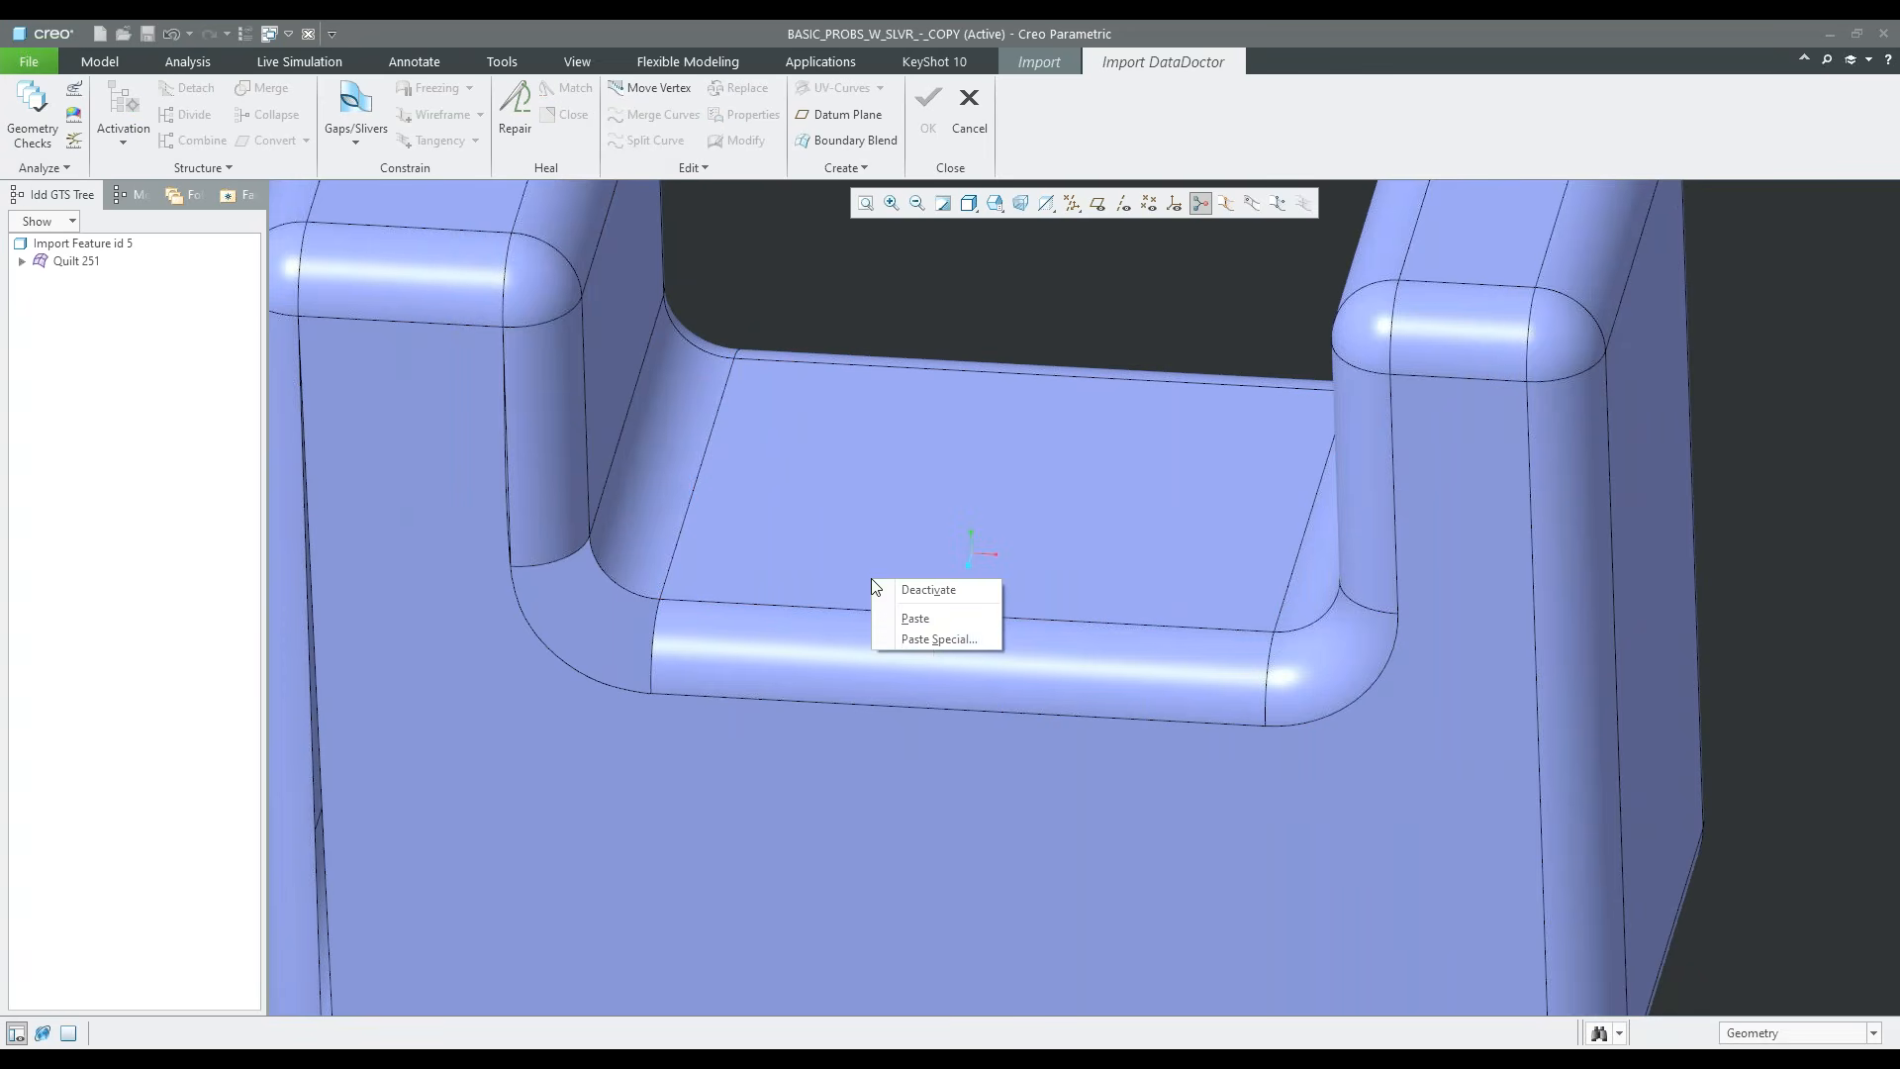
pyautogui.click(931, 639)
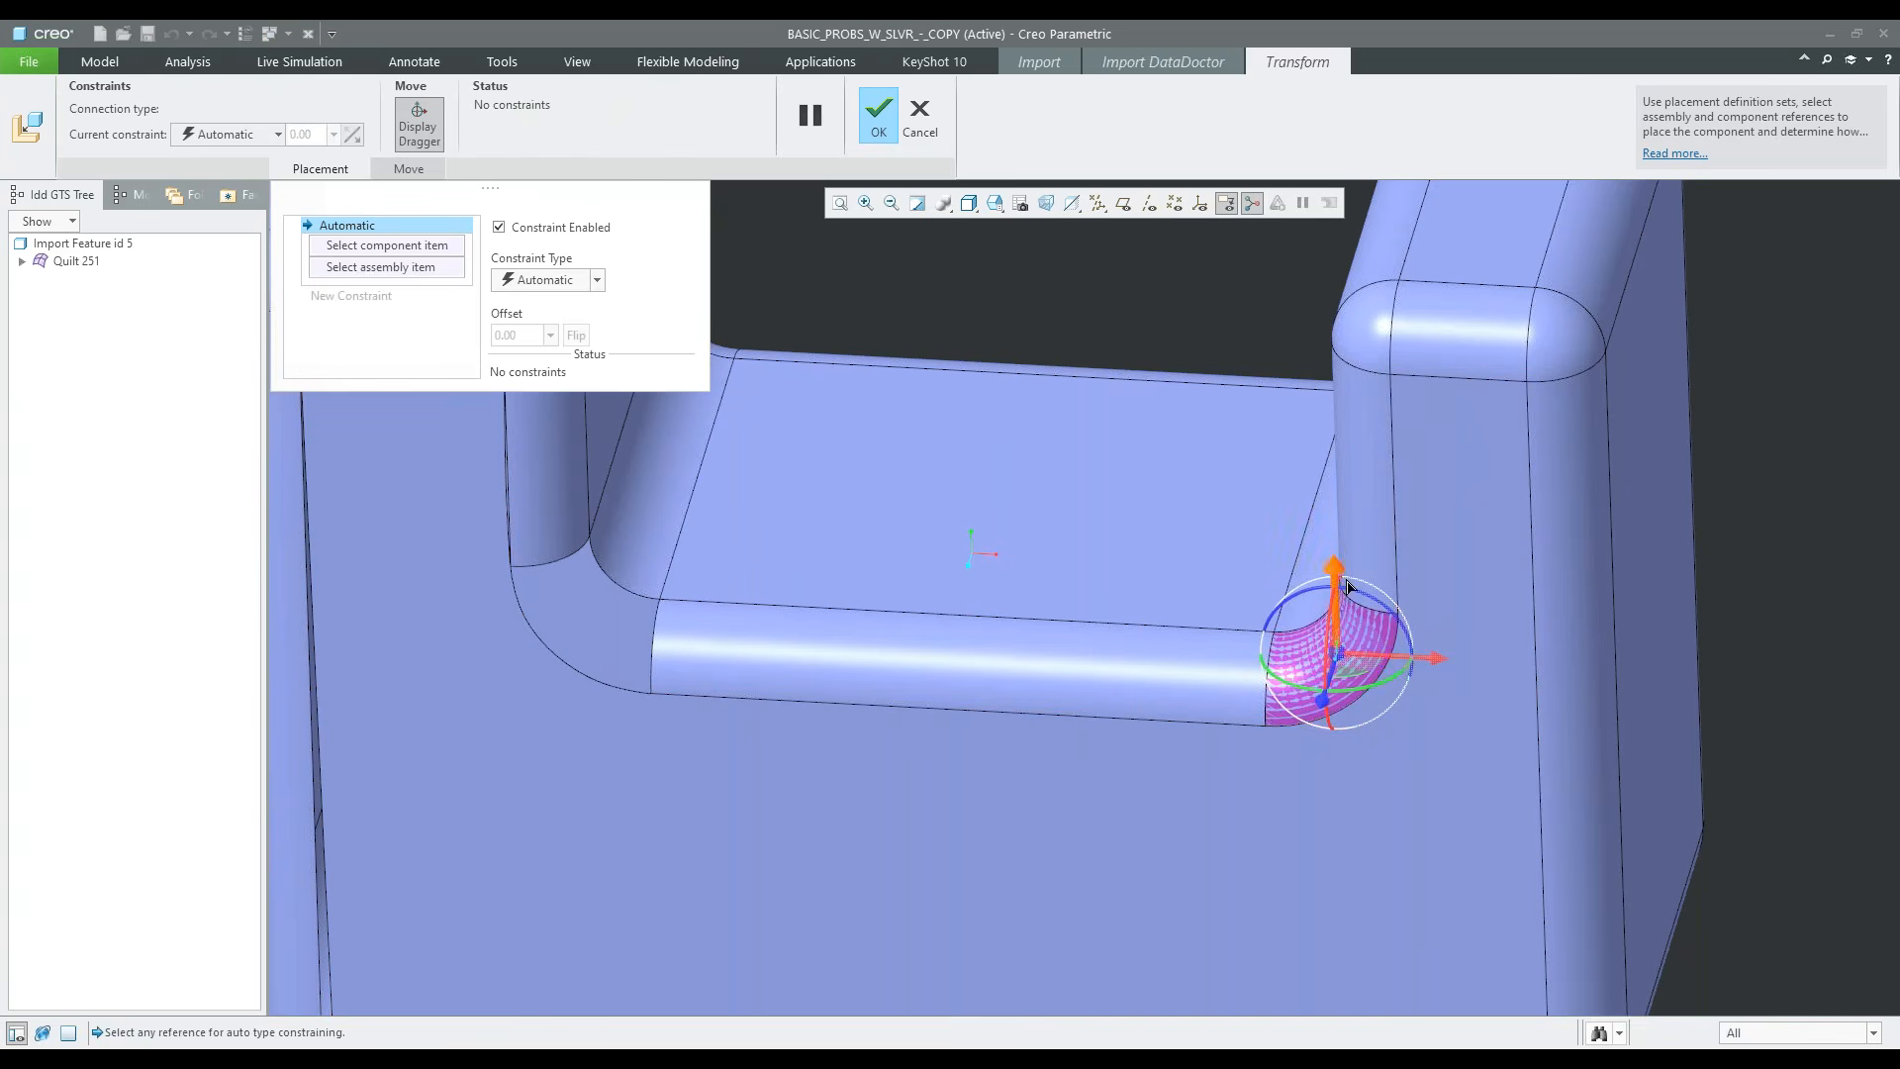
pyautogui.moveTo(1435, 658); pyautogui.dragTo(690, 568)
pyautogui.scroll(3, 644, 642)
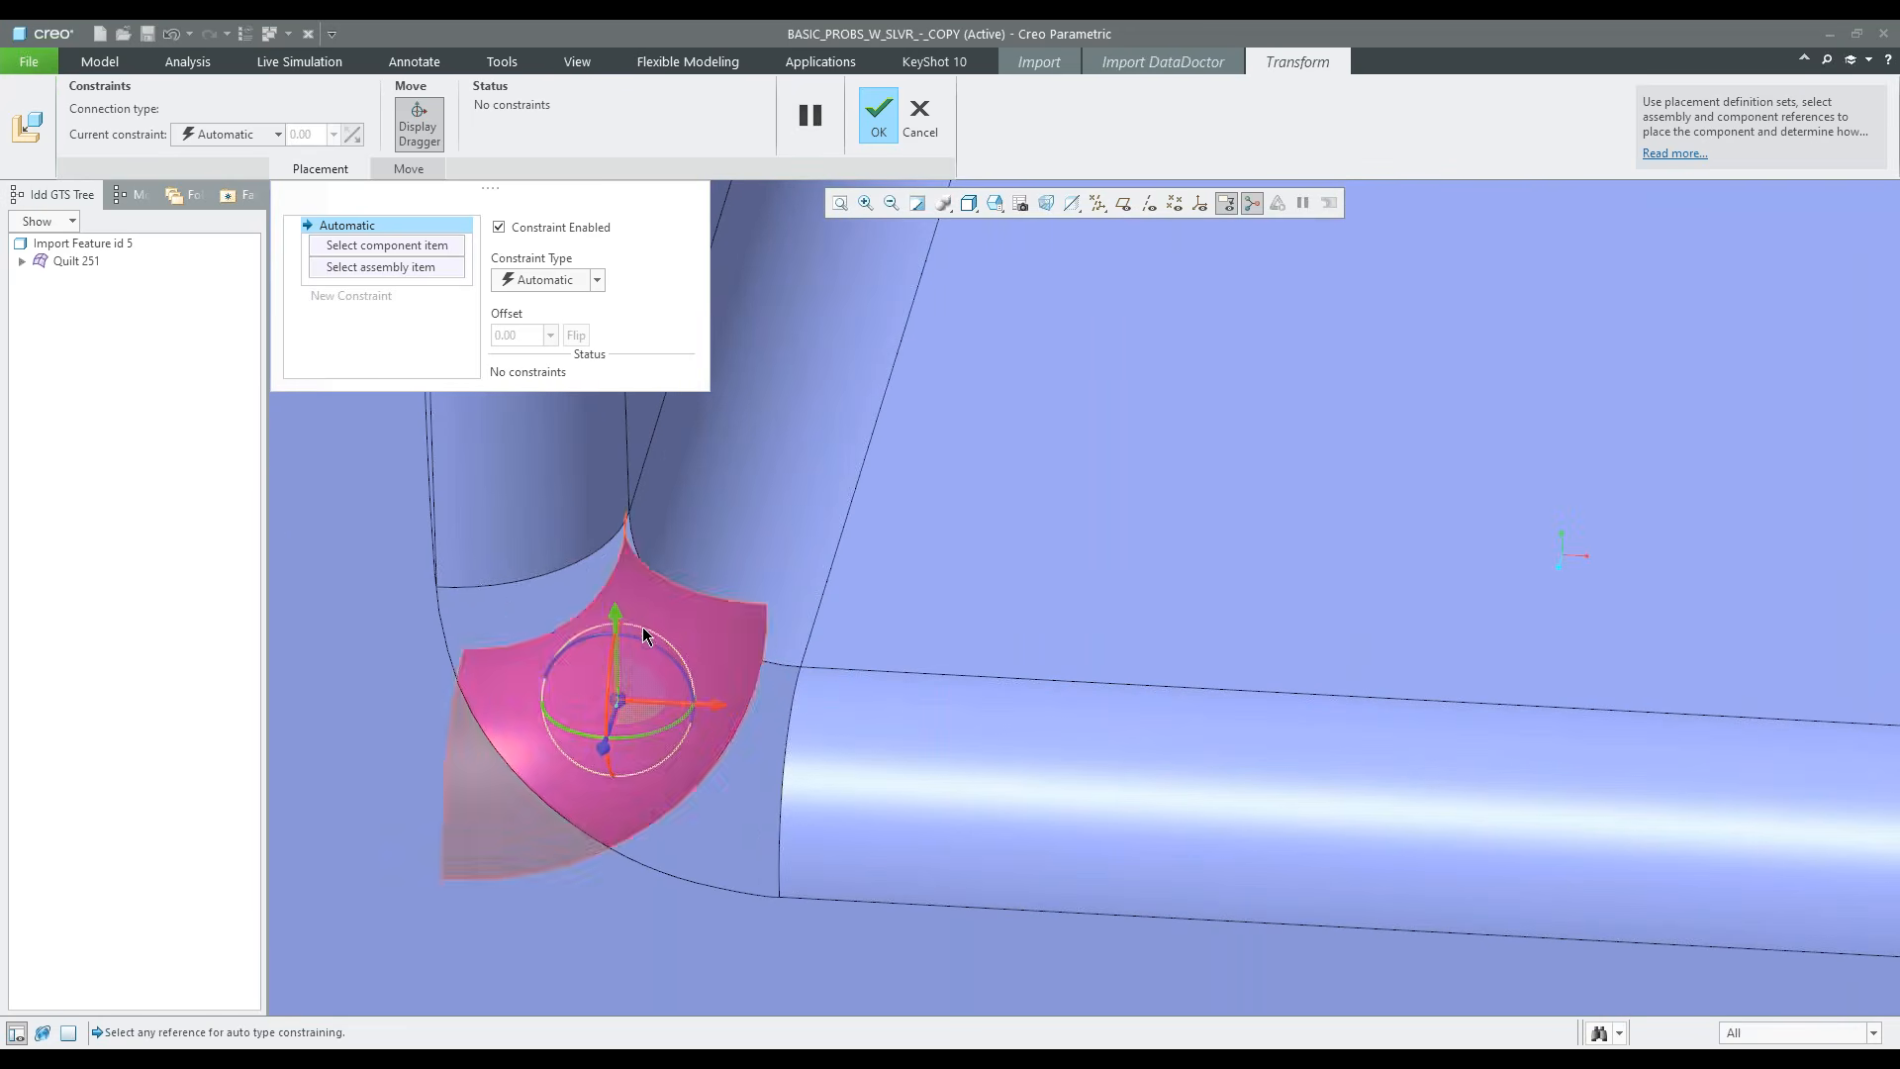
pyautogui.moveTo(644, 642); pyautogui.dragTo(725, 710)
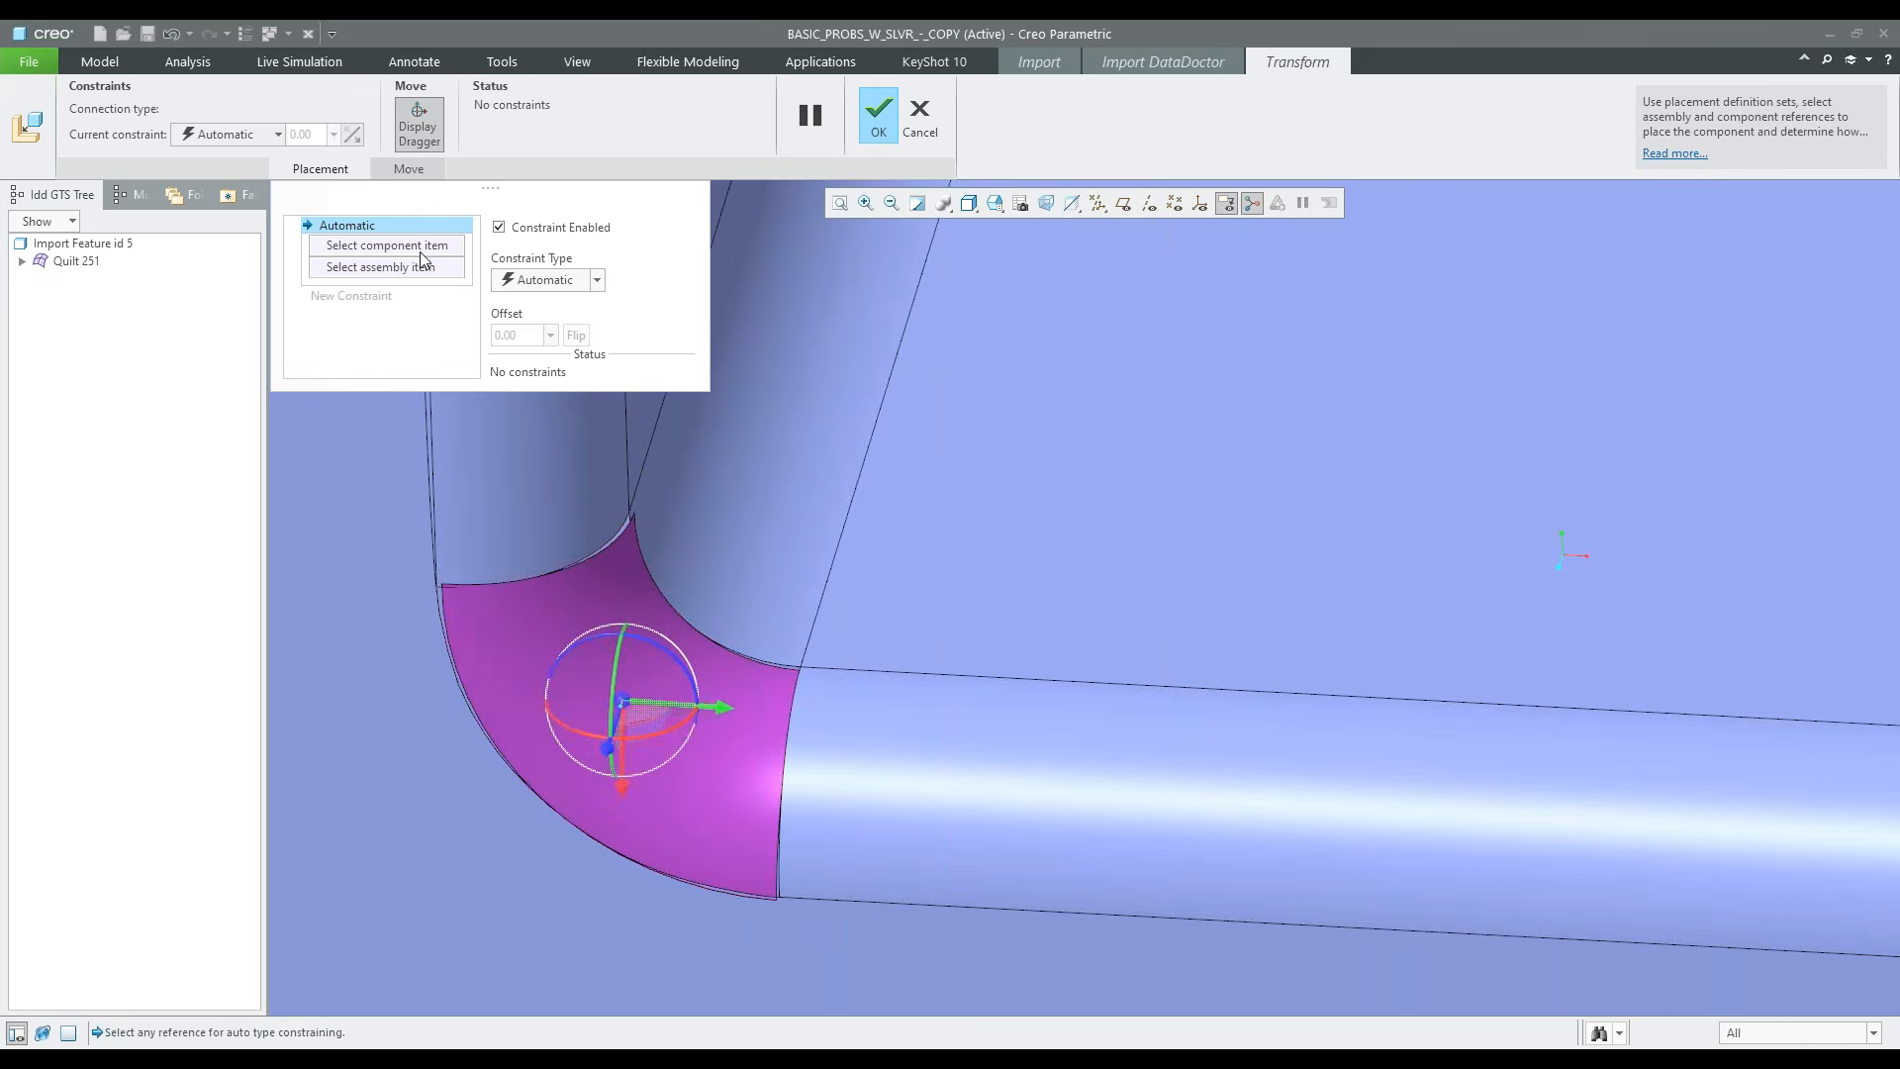
# Try to constrain the pasted patch's outer front vertex coincident with the vertical round's lower front vertex, and undo the paste
pyautogui.scroll(-5, 423, 565)
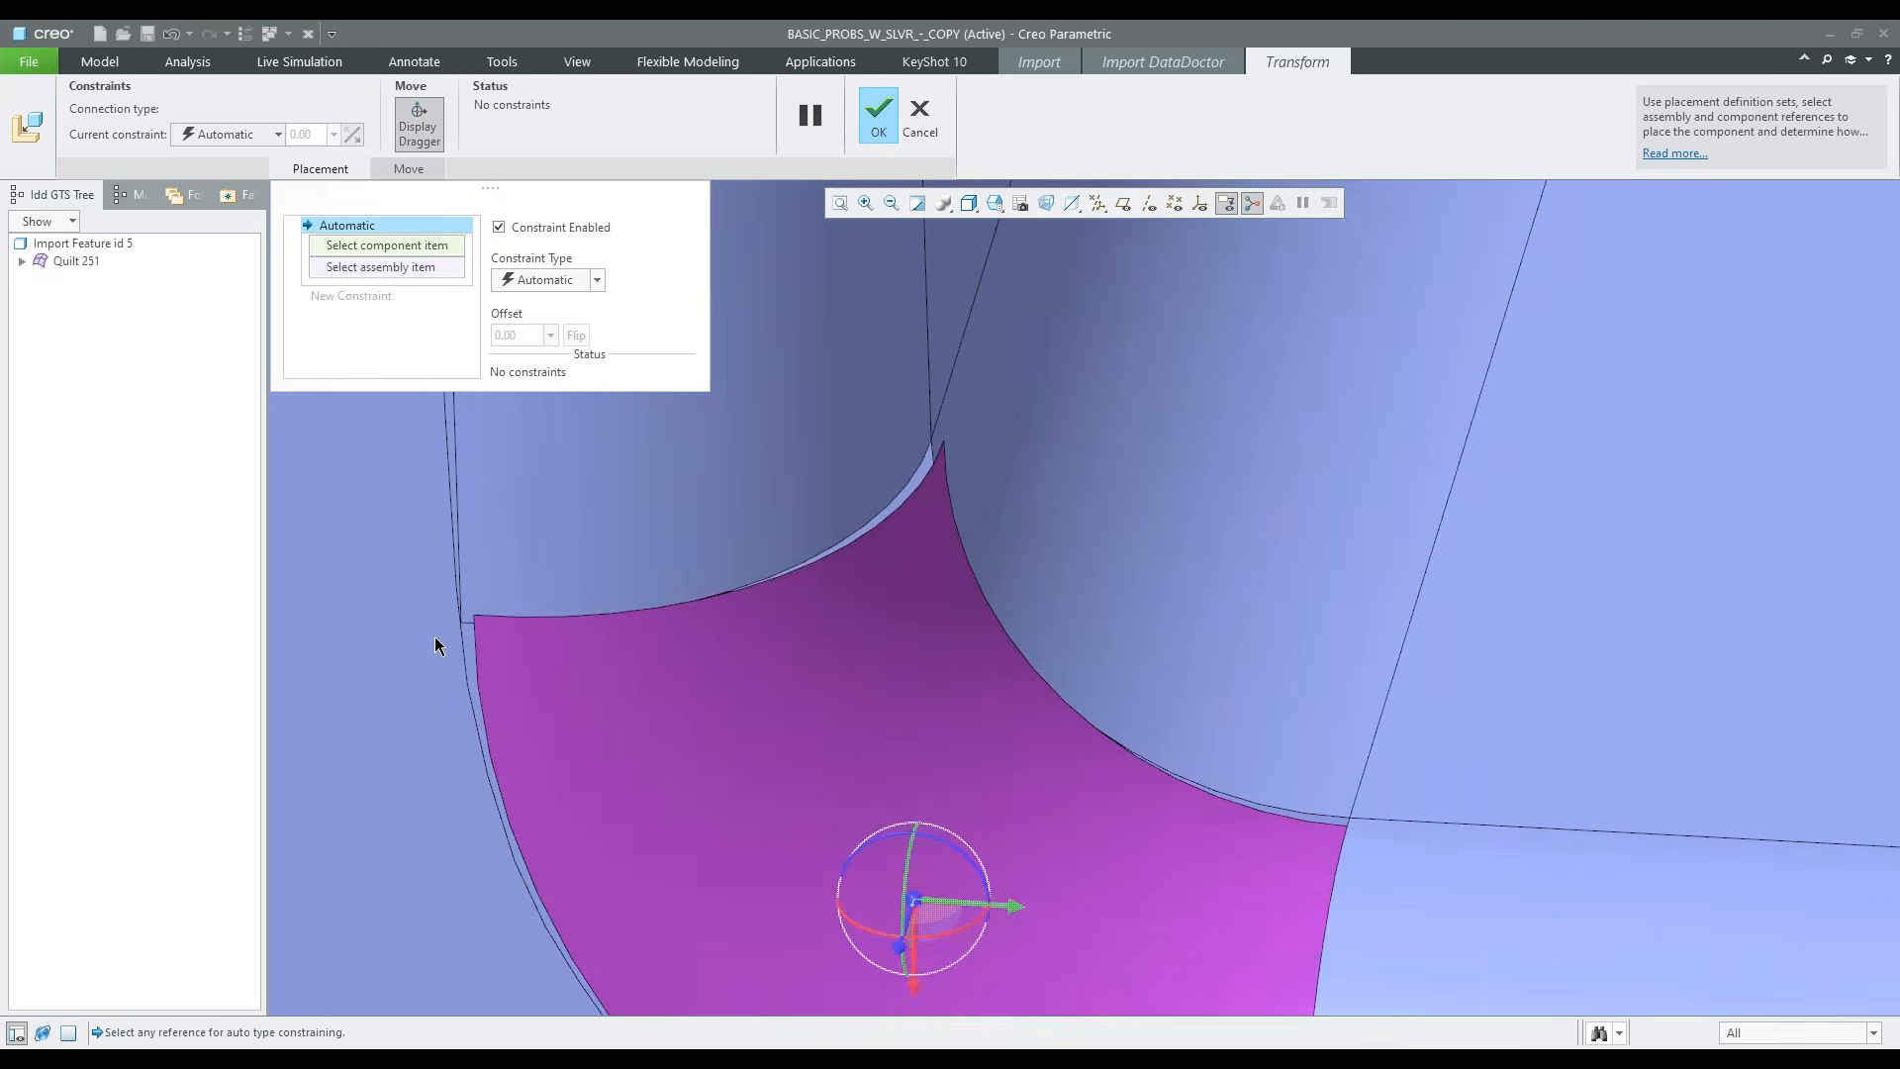
pyautogui.scroll(-6, 436, 634)
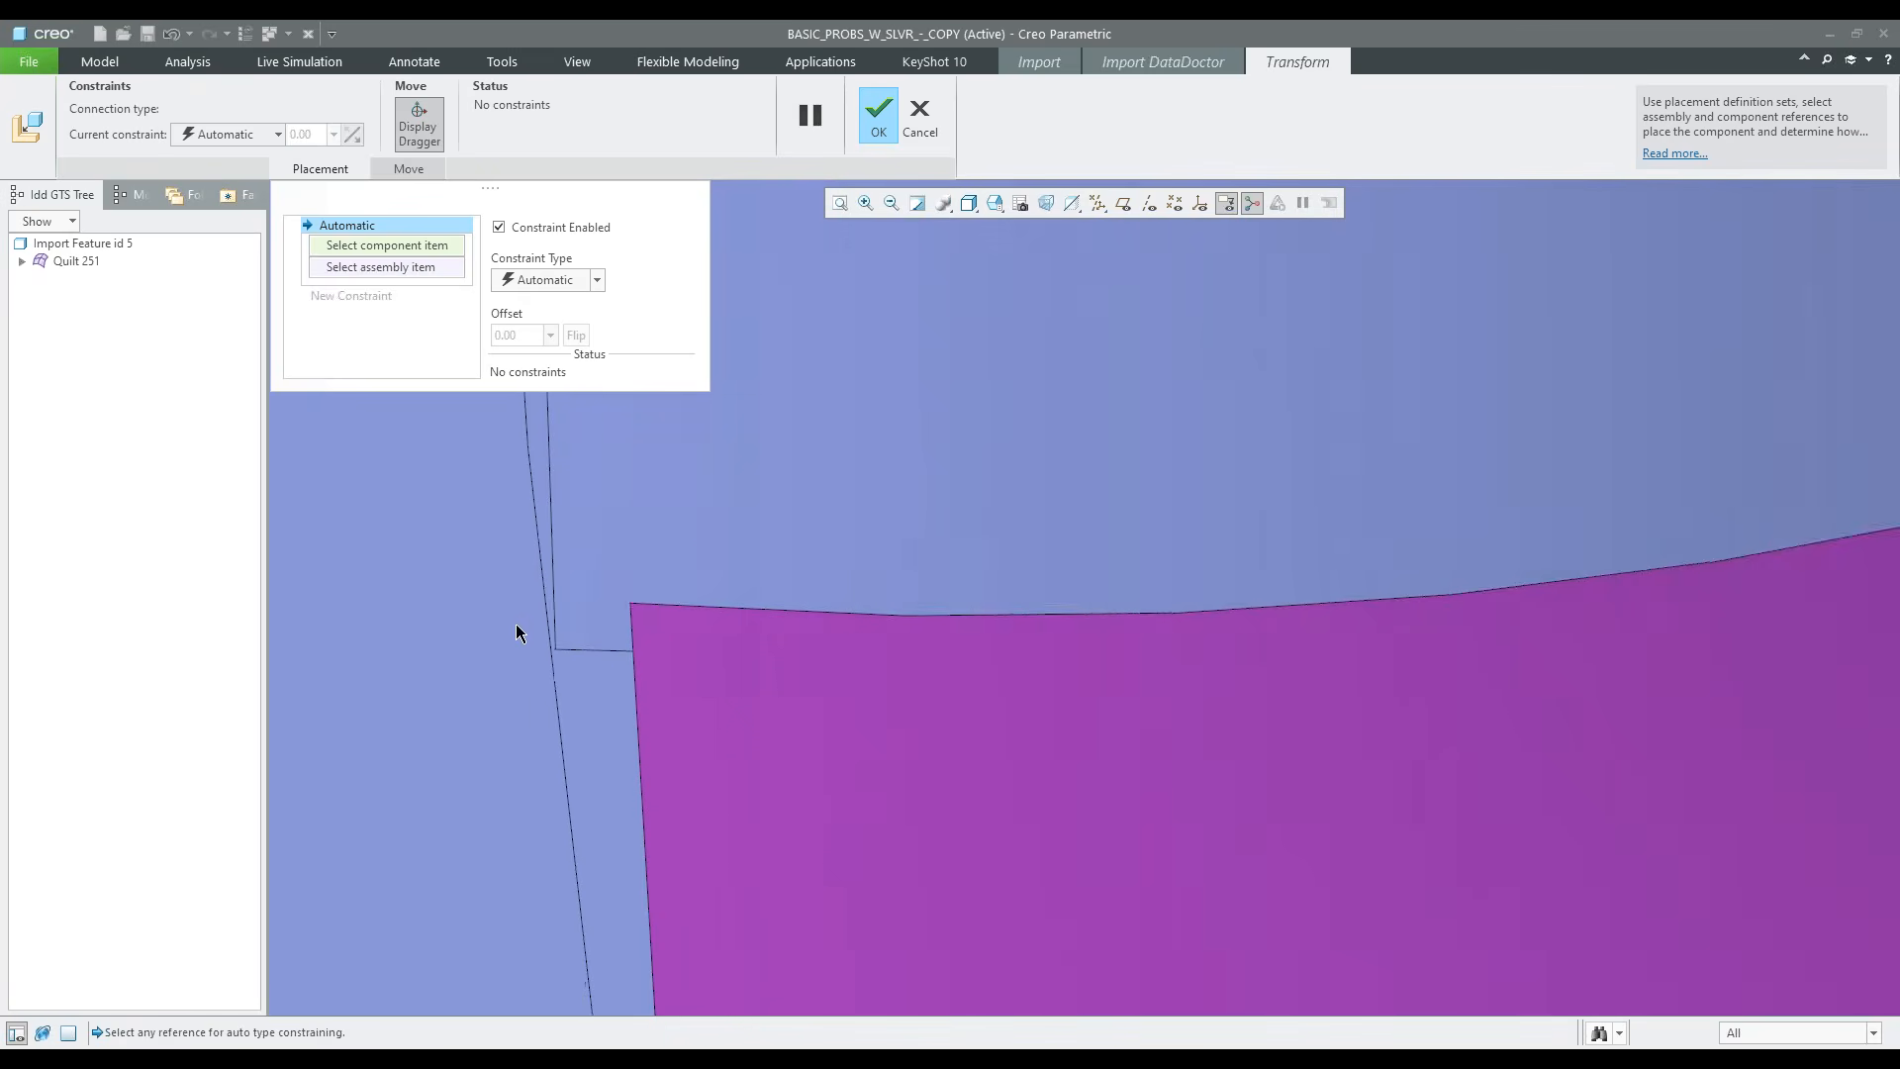
pyautogui.scroll(-1, 582, 653)
pyautogui.click(709, 547)
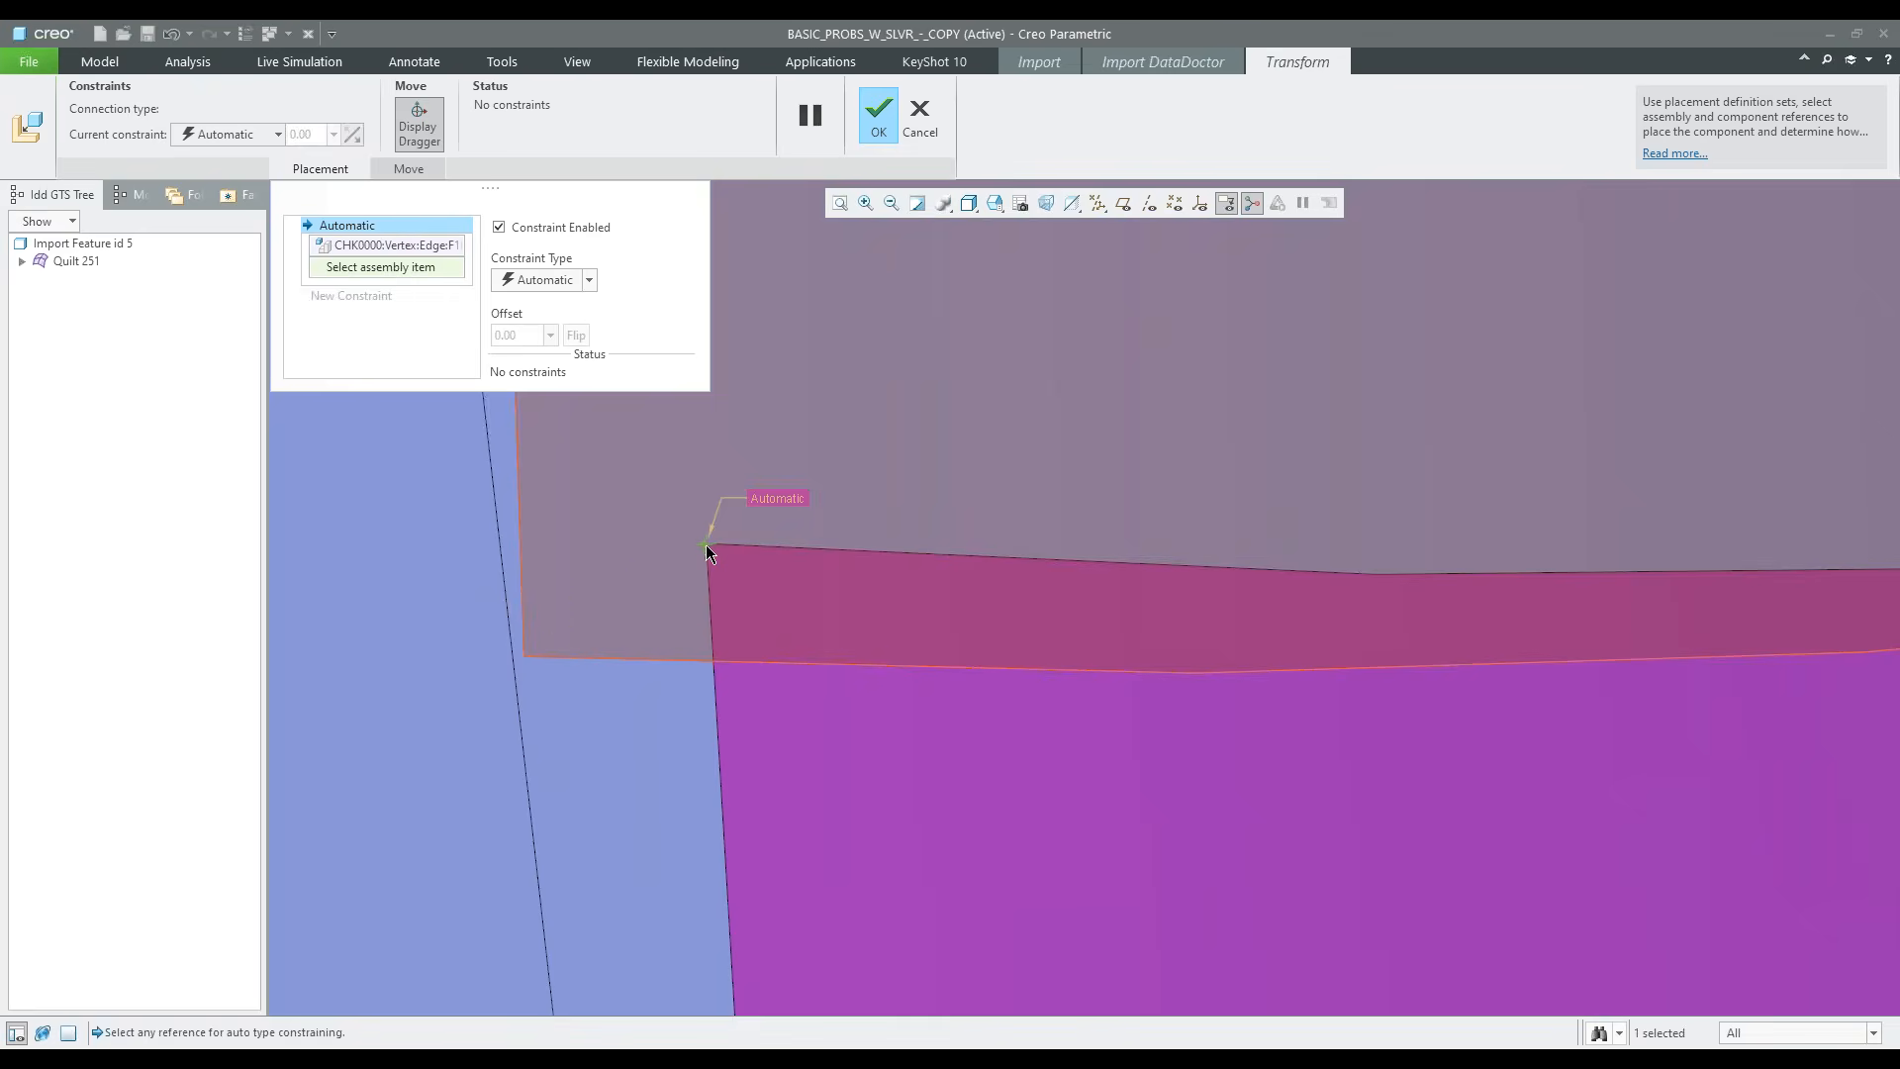
pyautogui.click(531, 657)
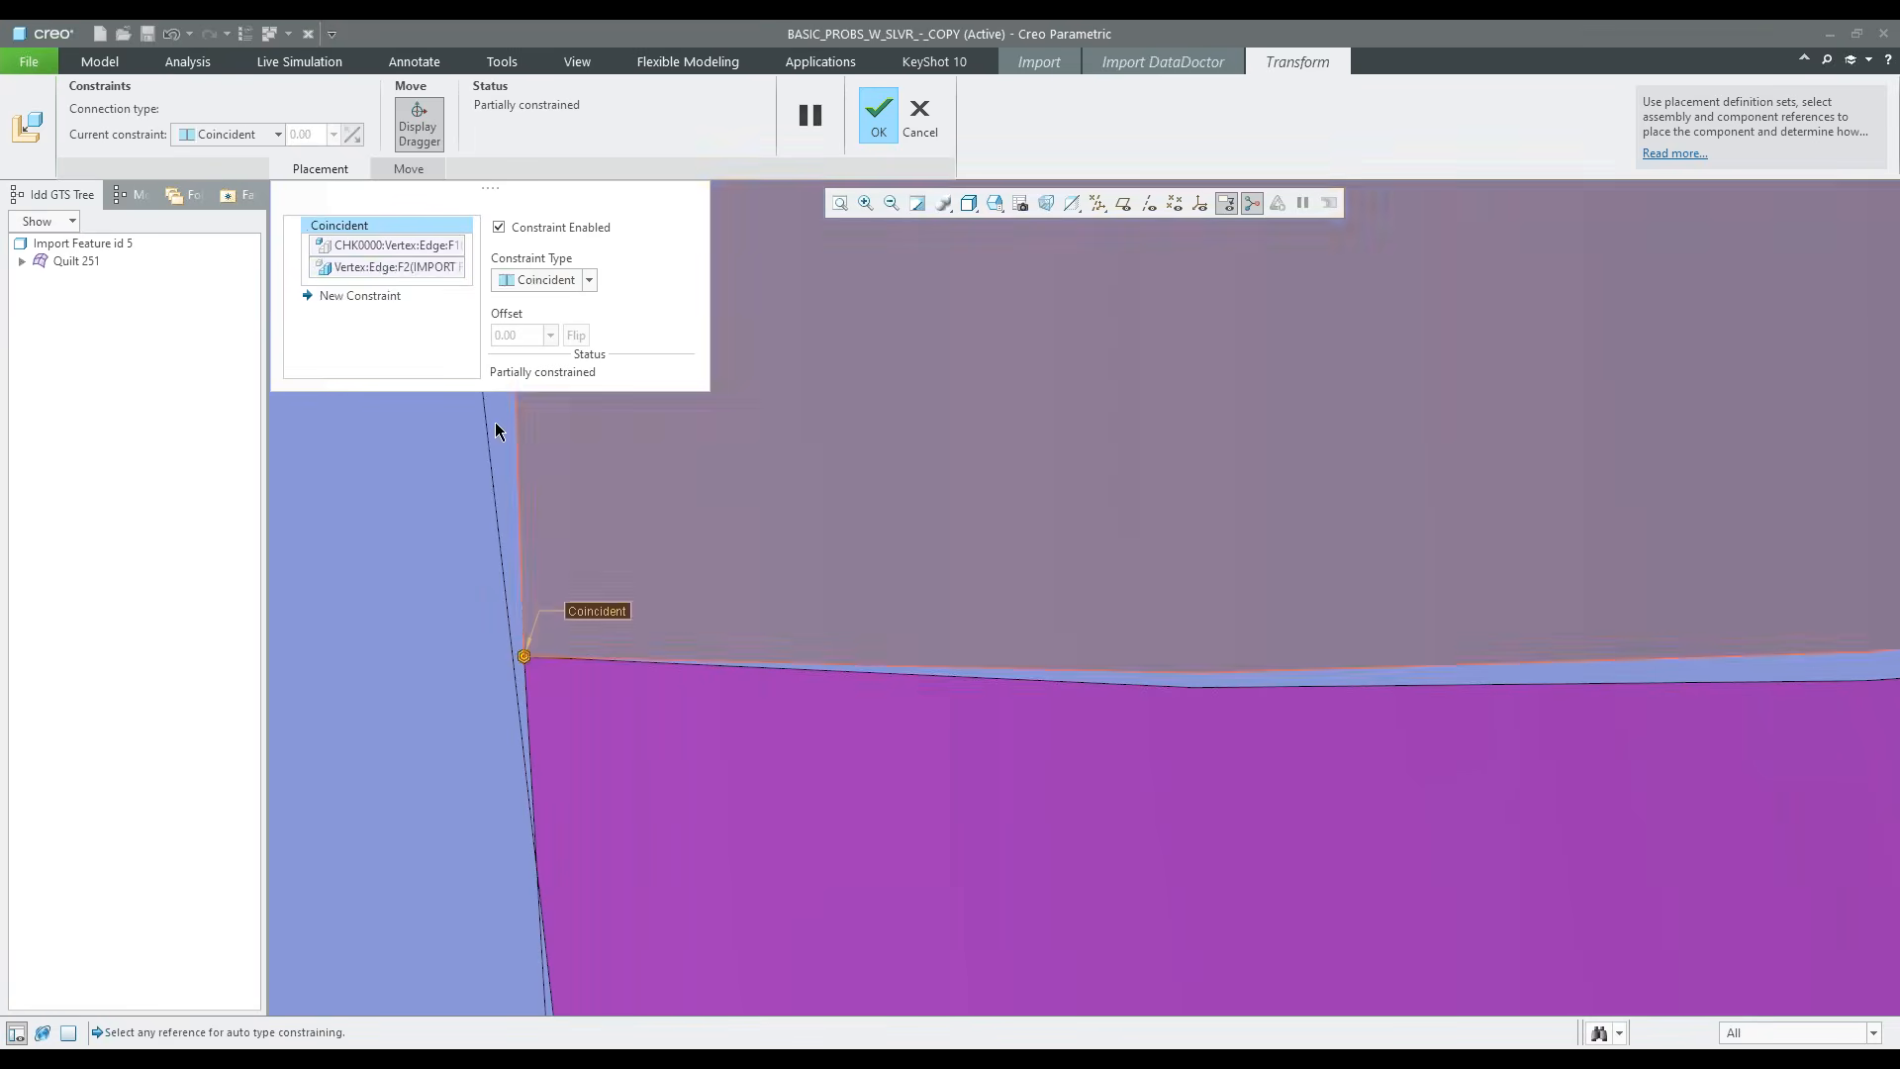
pyautogui.click(383, 297)
pyautogui.scroll(8, 421, 522)
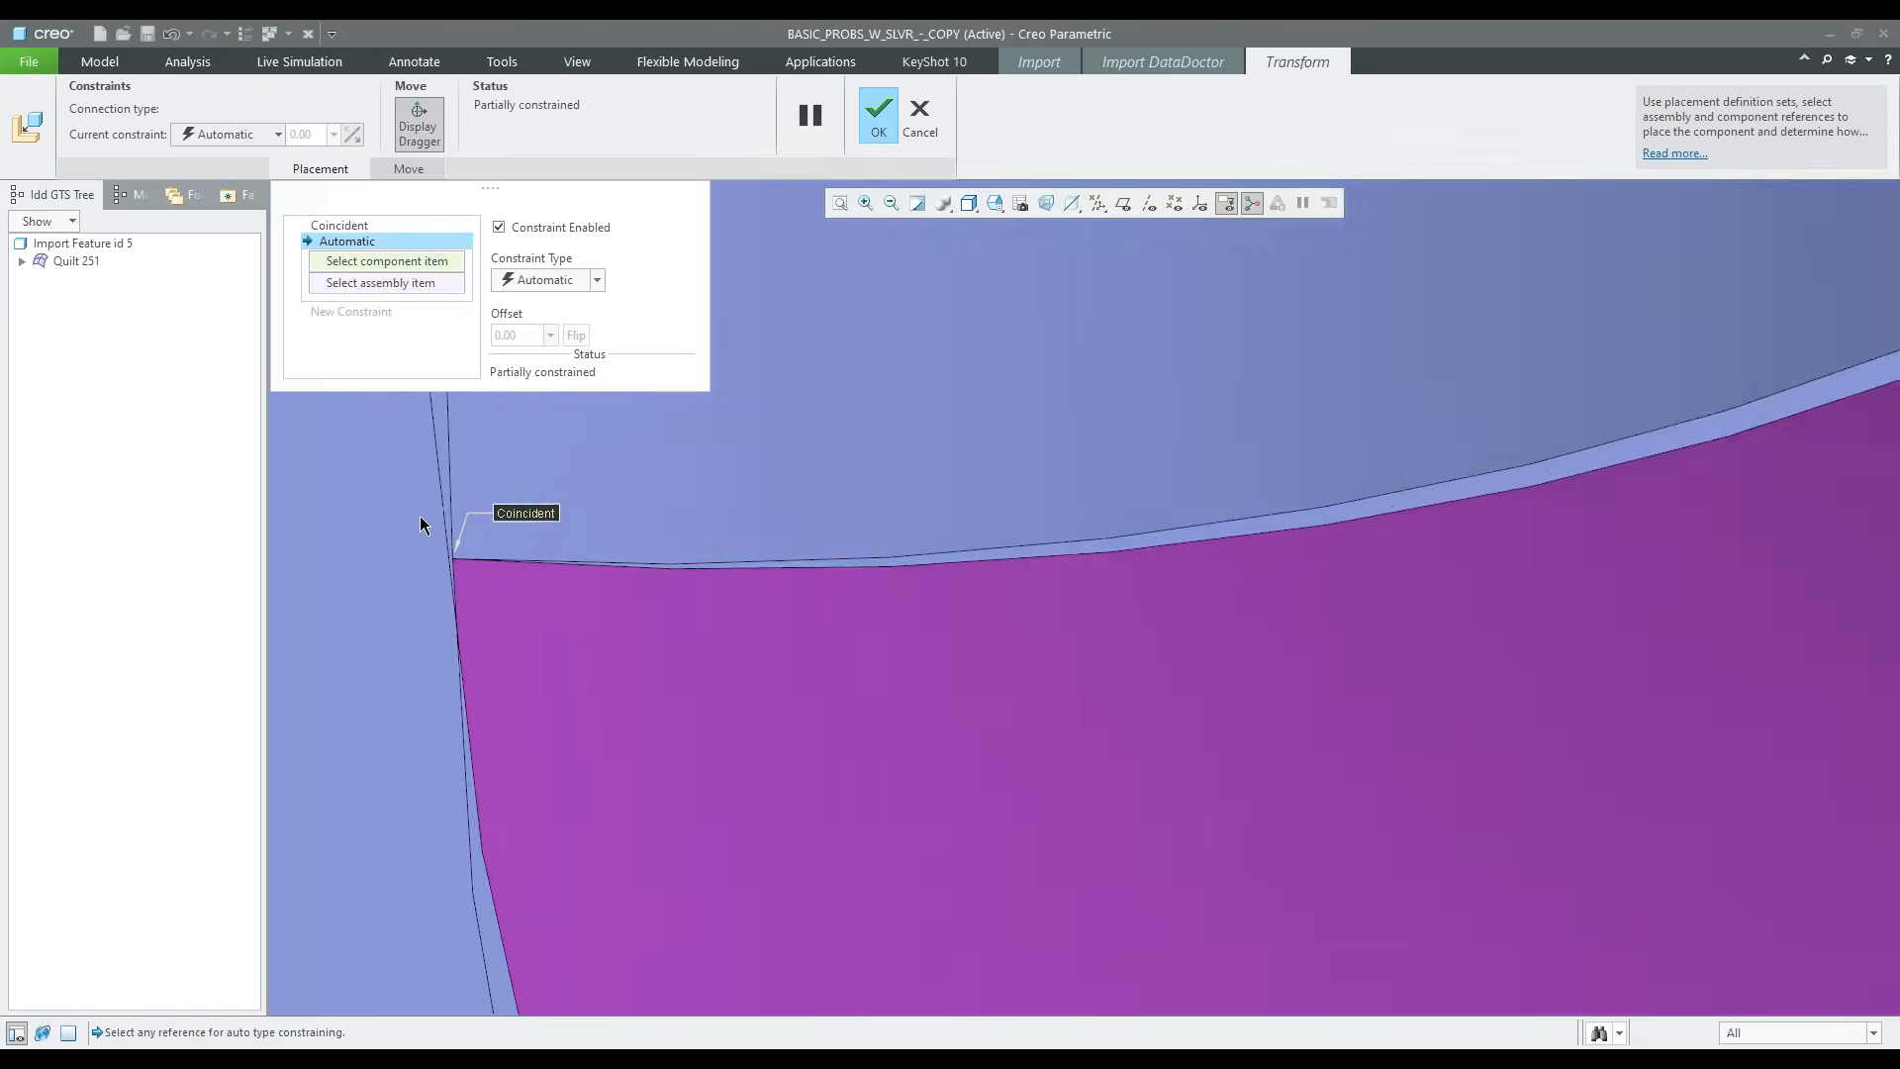
pyautogui.scroll(1, 1132, 246)
pyautogui.middleClick(1033, 370)
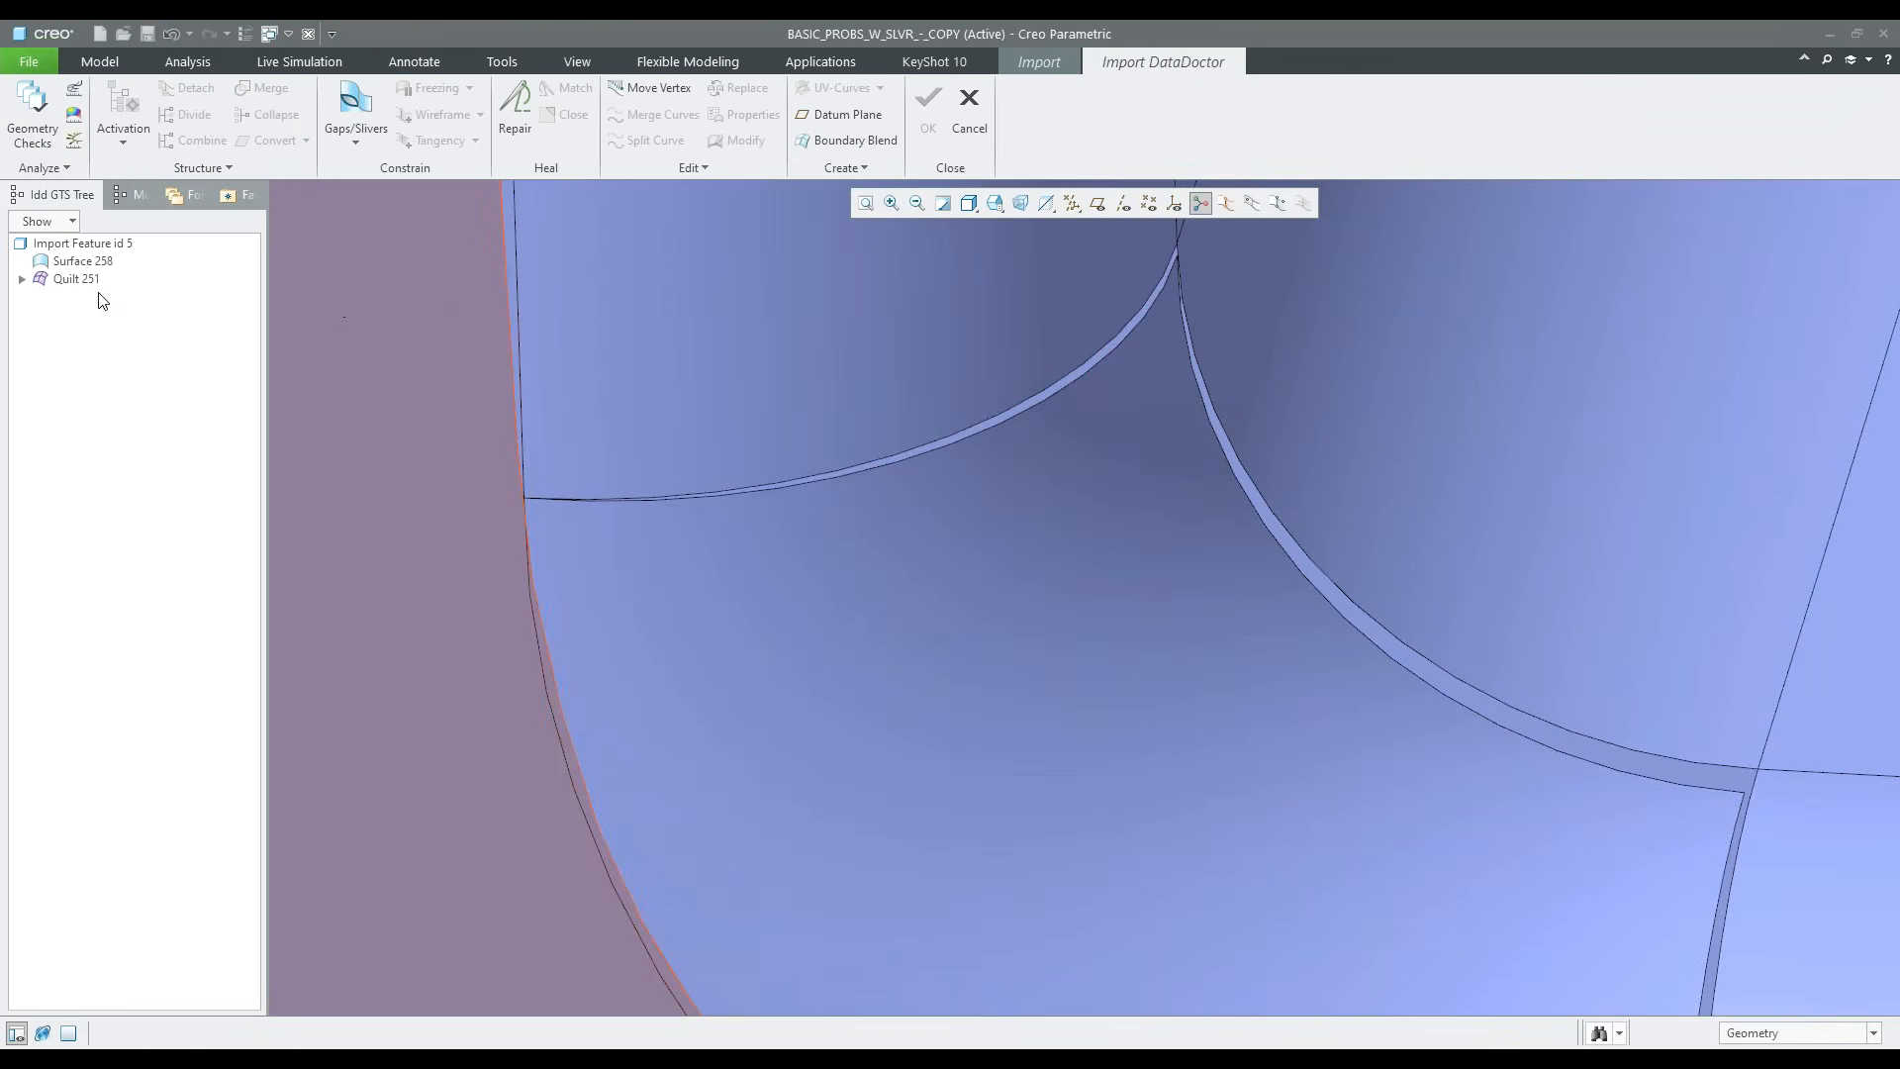
pyautogui.scroll(10, 364, 466)
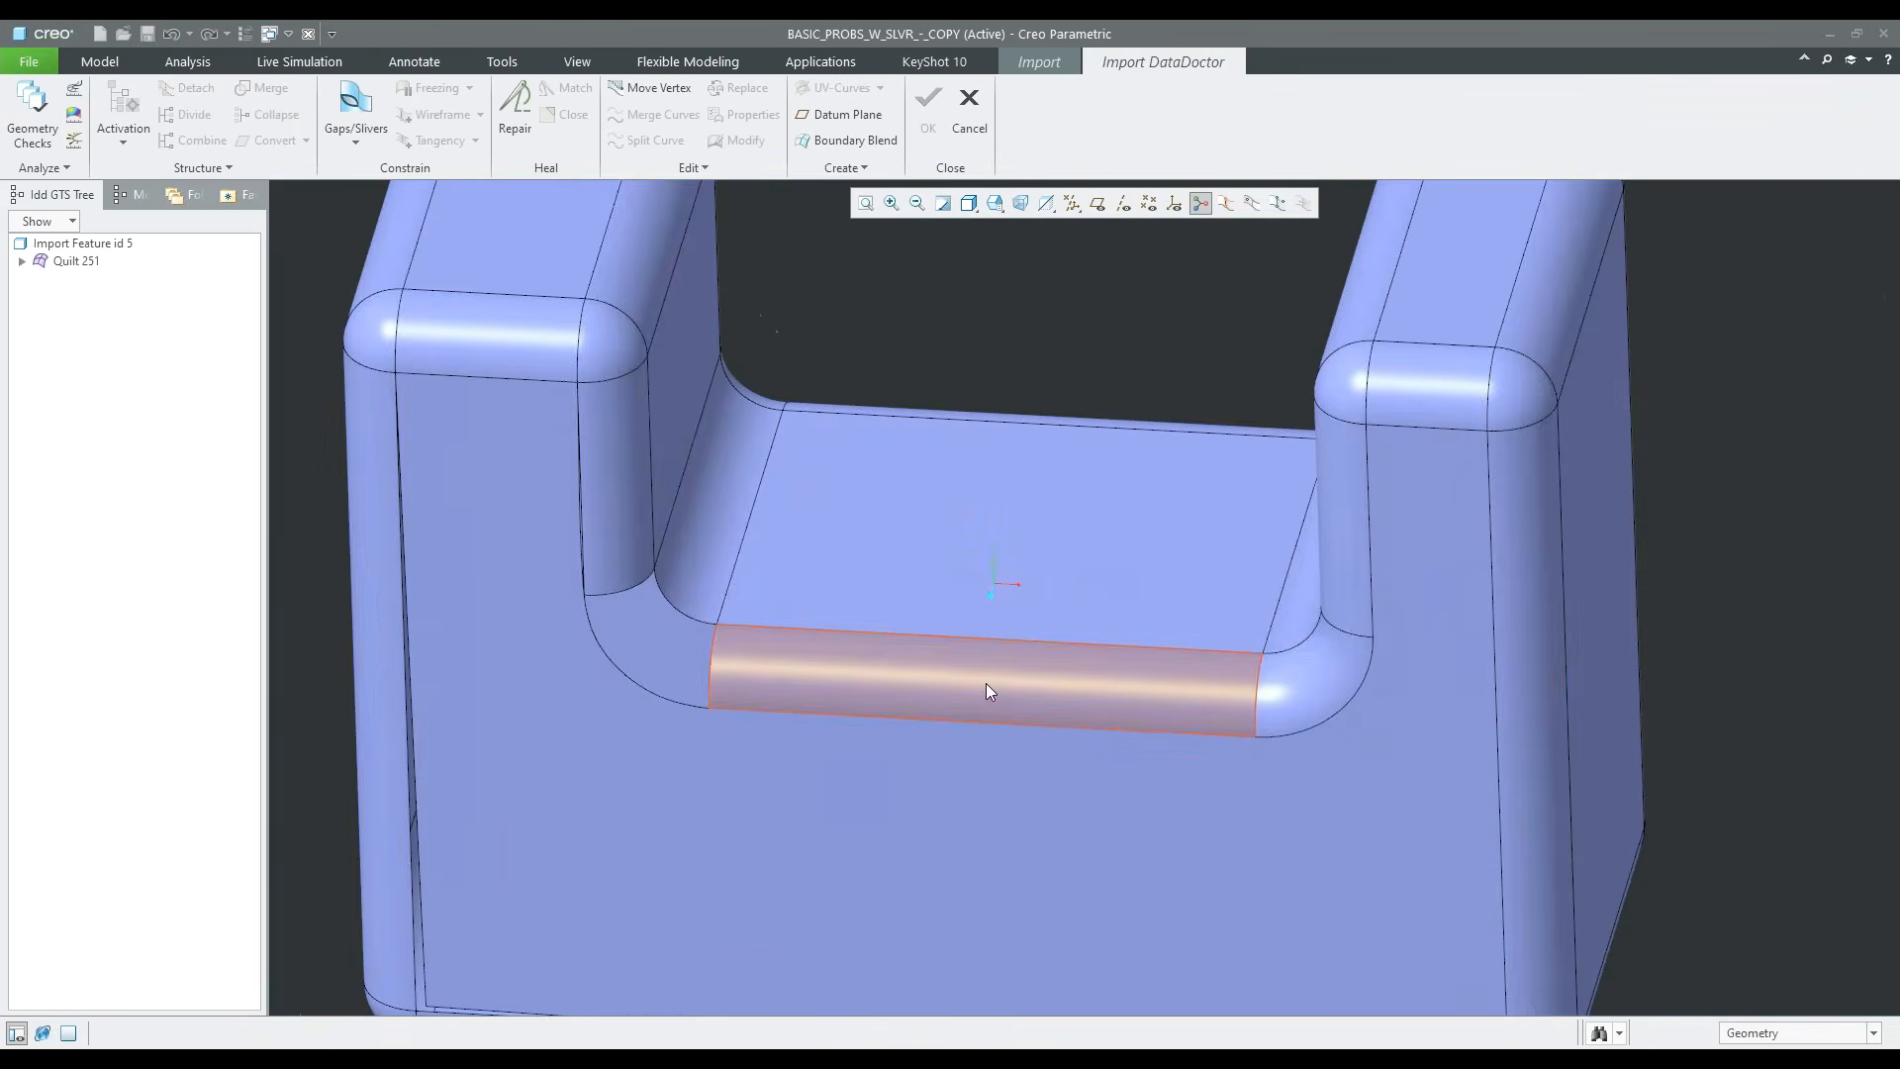
# Paste Special the corner patch again and move and rotate the copy roughly into the open notch corner beside the wider upright
pyautogui.rightClick(1036, 760)
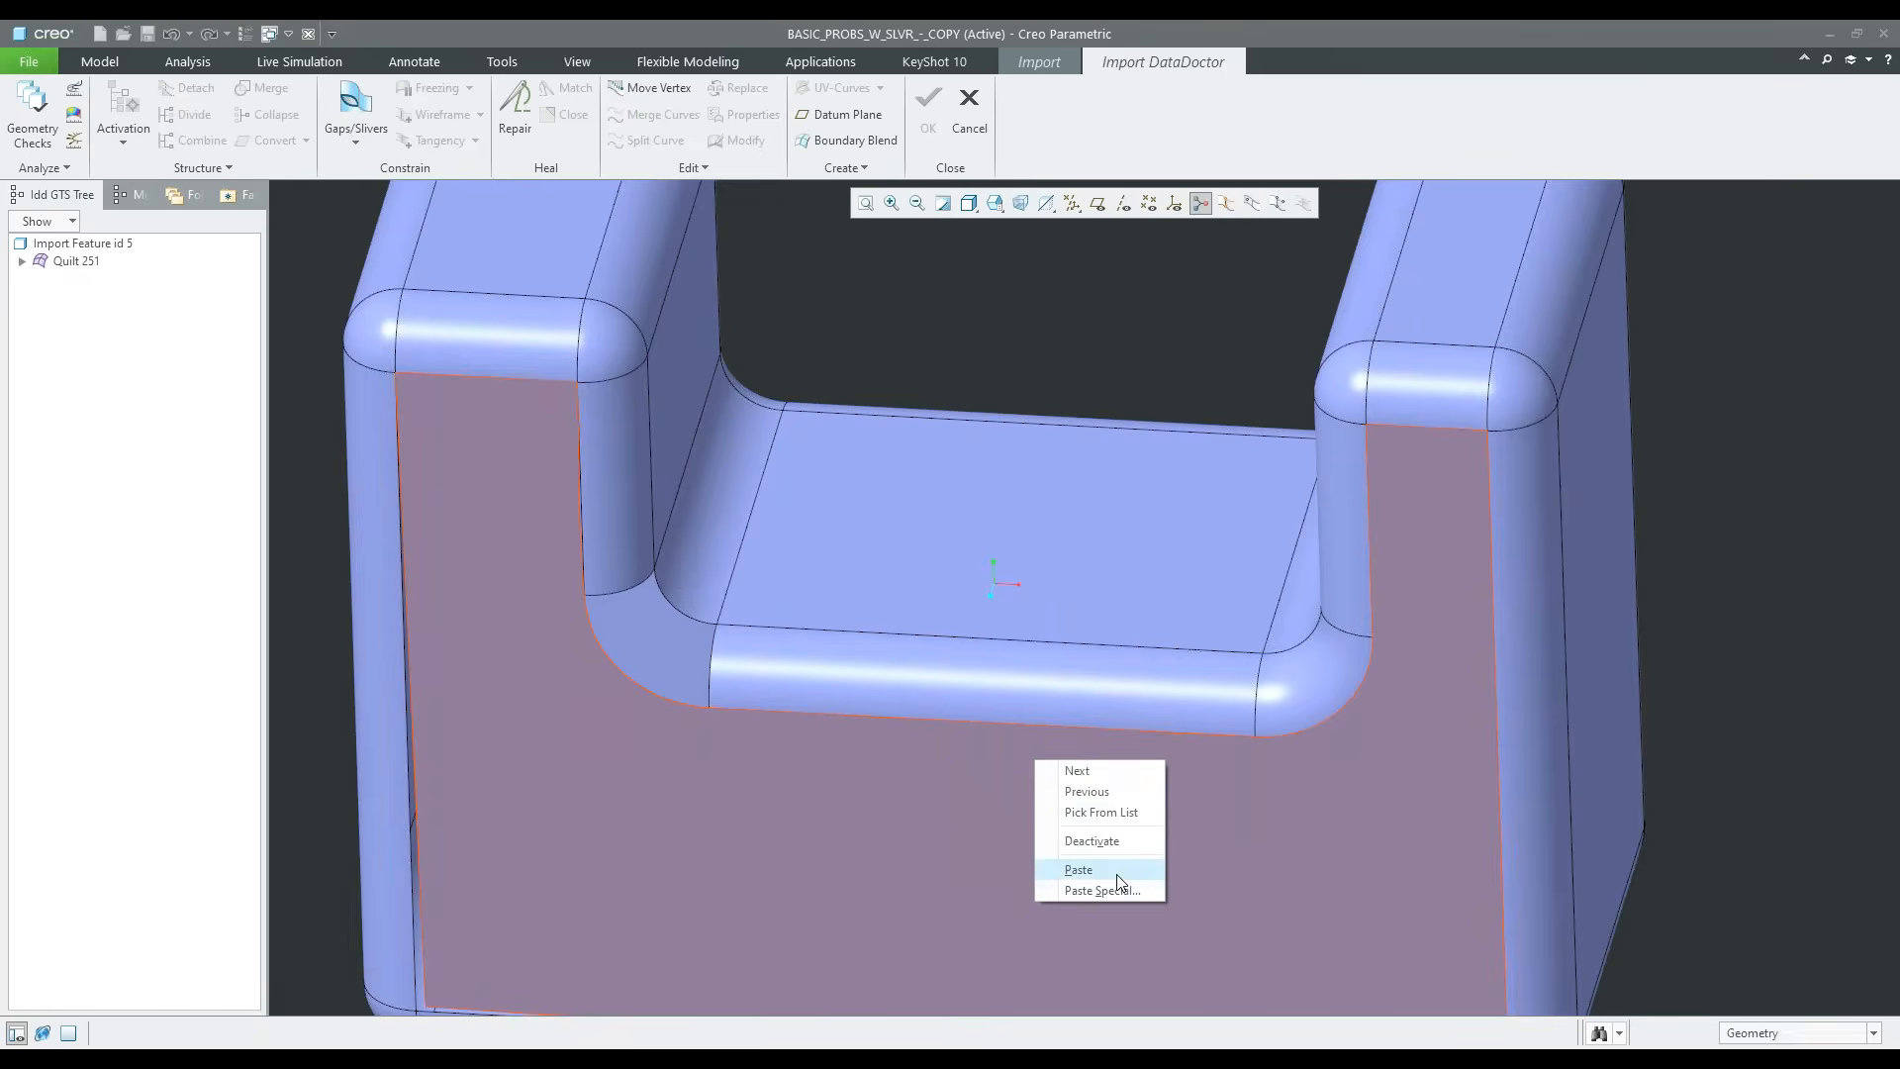
pyautogui.click(1049, 864)
pyautogui.moveTo(1420, 683); pyautogui.dragTo(761, 630)
pyautogui.moveTo(695, 578); pyautogui.dragTo(751, 639)
pyautogui.scroll(10, 575, 604)
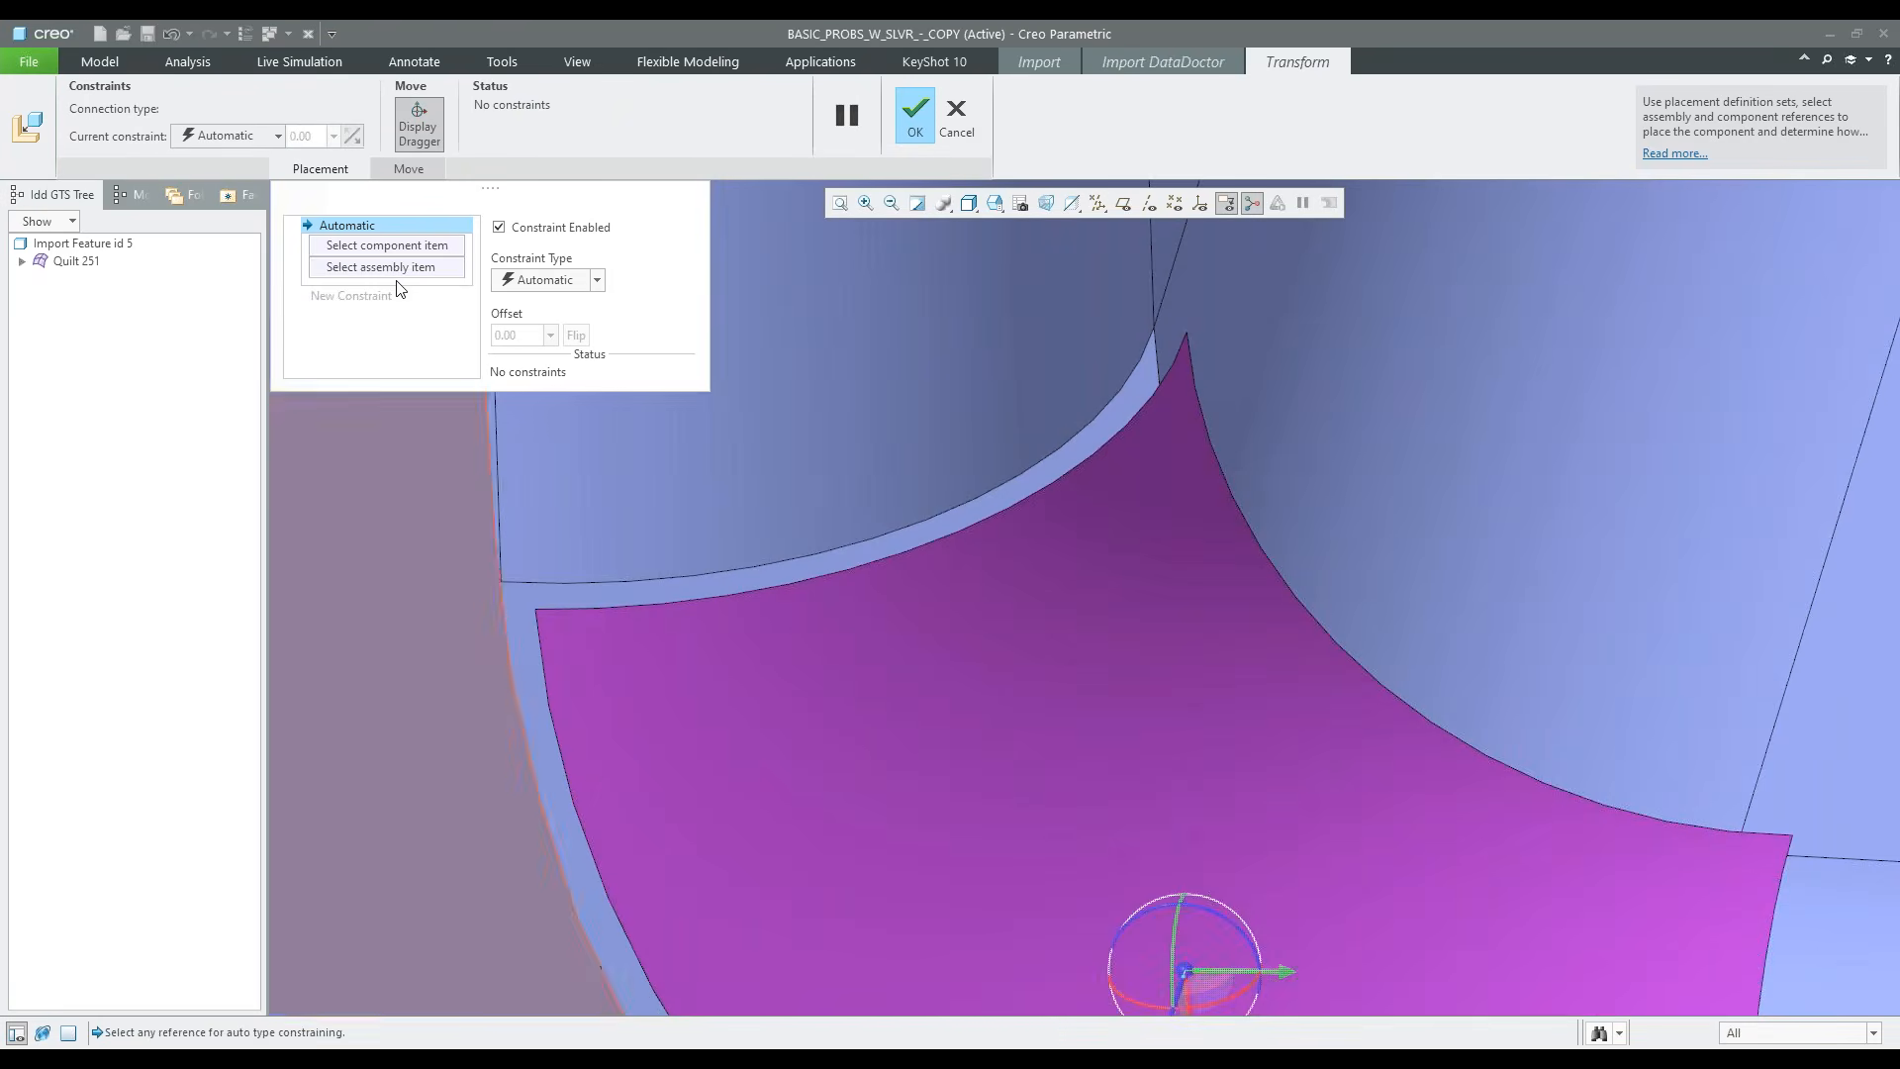
# Constrain the pasted patch's outer front vertex coincident with the lower front vertex of the wider upright's vertical round
pyautogui.click(395, 254)
pyautogui.scroll(3, 535, 608)
pyautogui.click(554, 625)
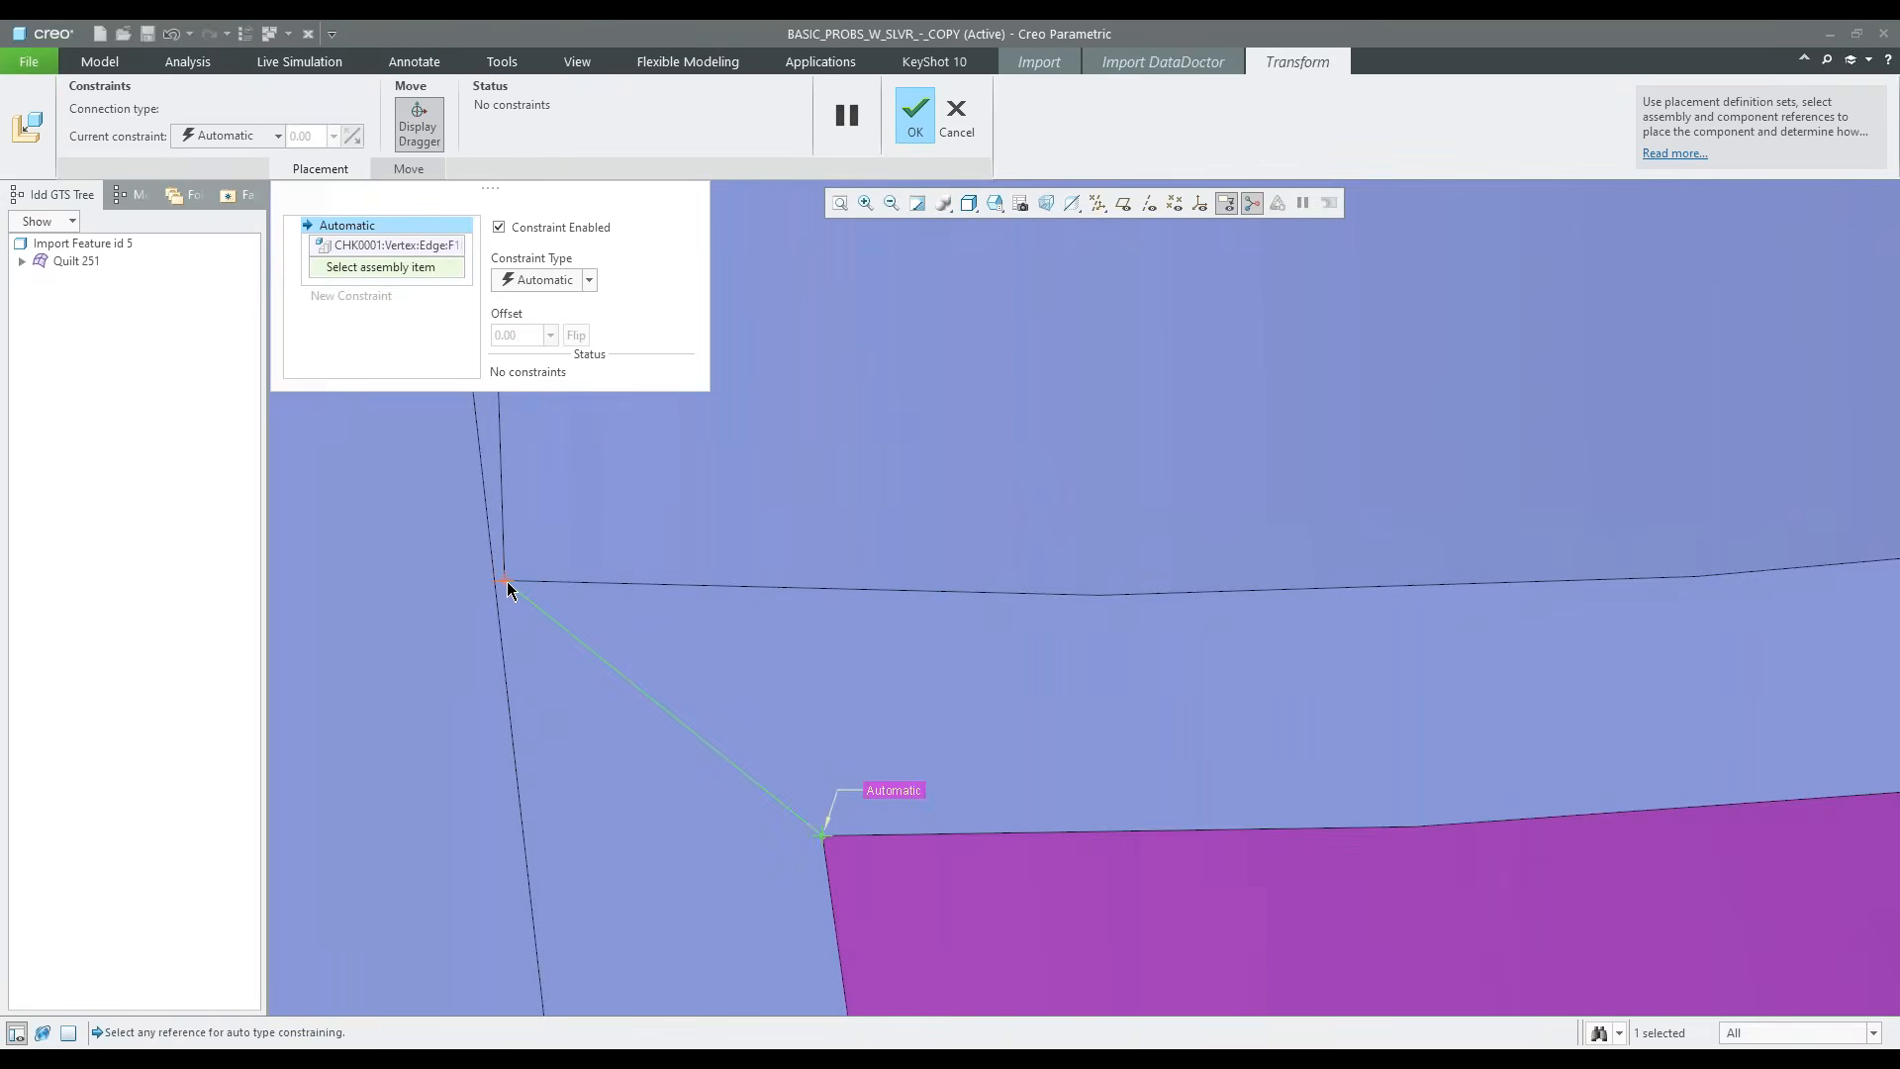
pyautogui.click(503, 582)
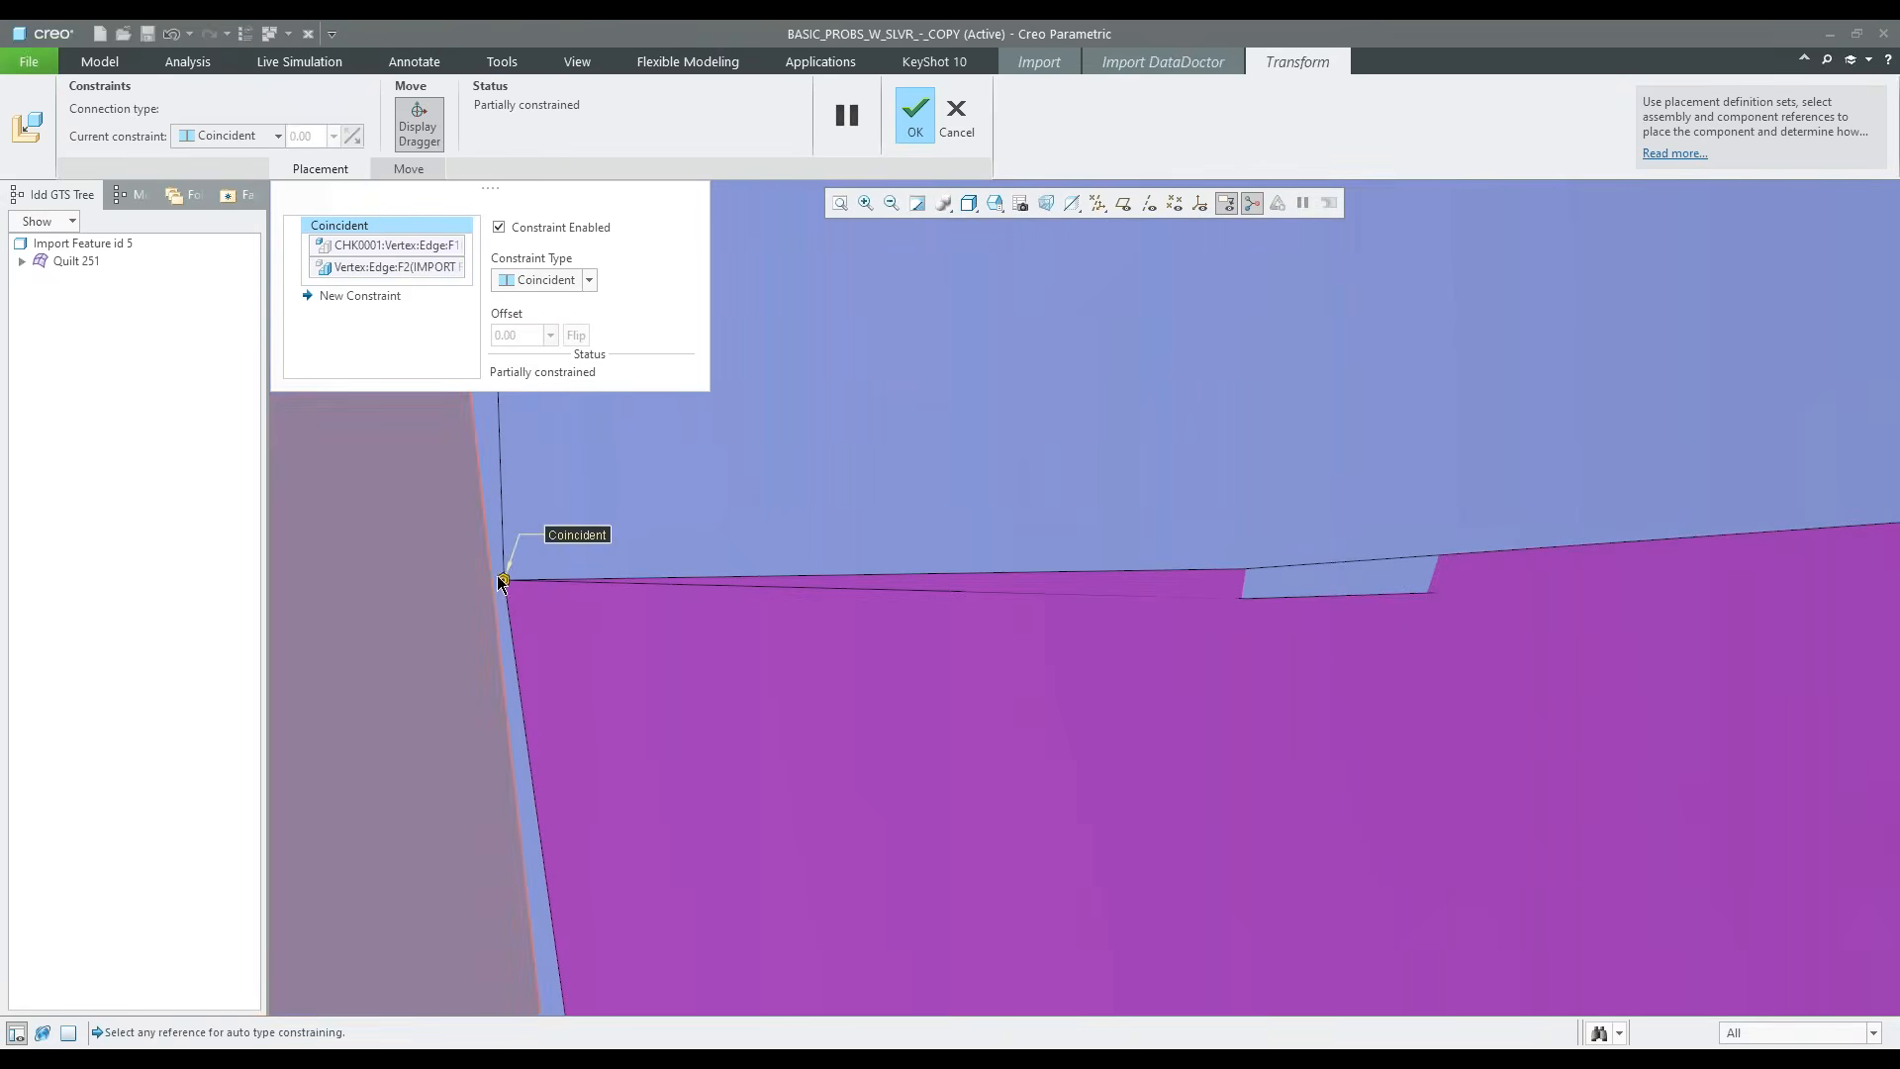
# Add an Oriented constraint between the pasted patch's inner apex and the matching vertex where the adjoining rounds meet
pyautogui.click(361, 297)
pyautogui.scroll(-5, 389, 510)
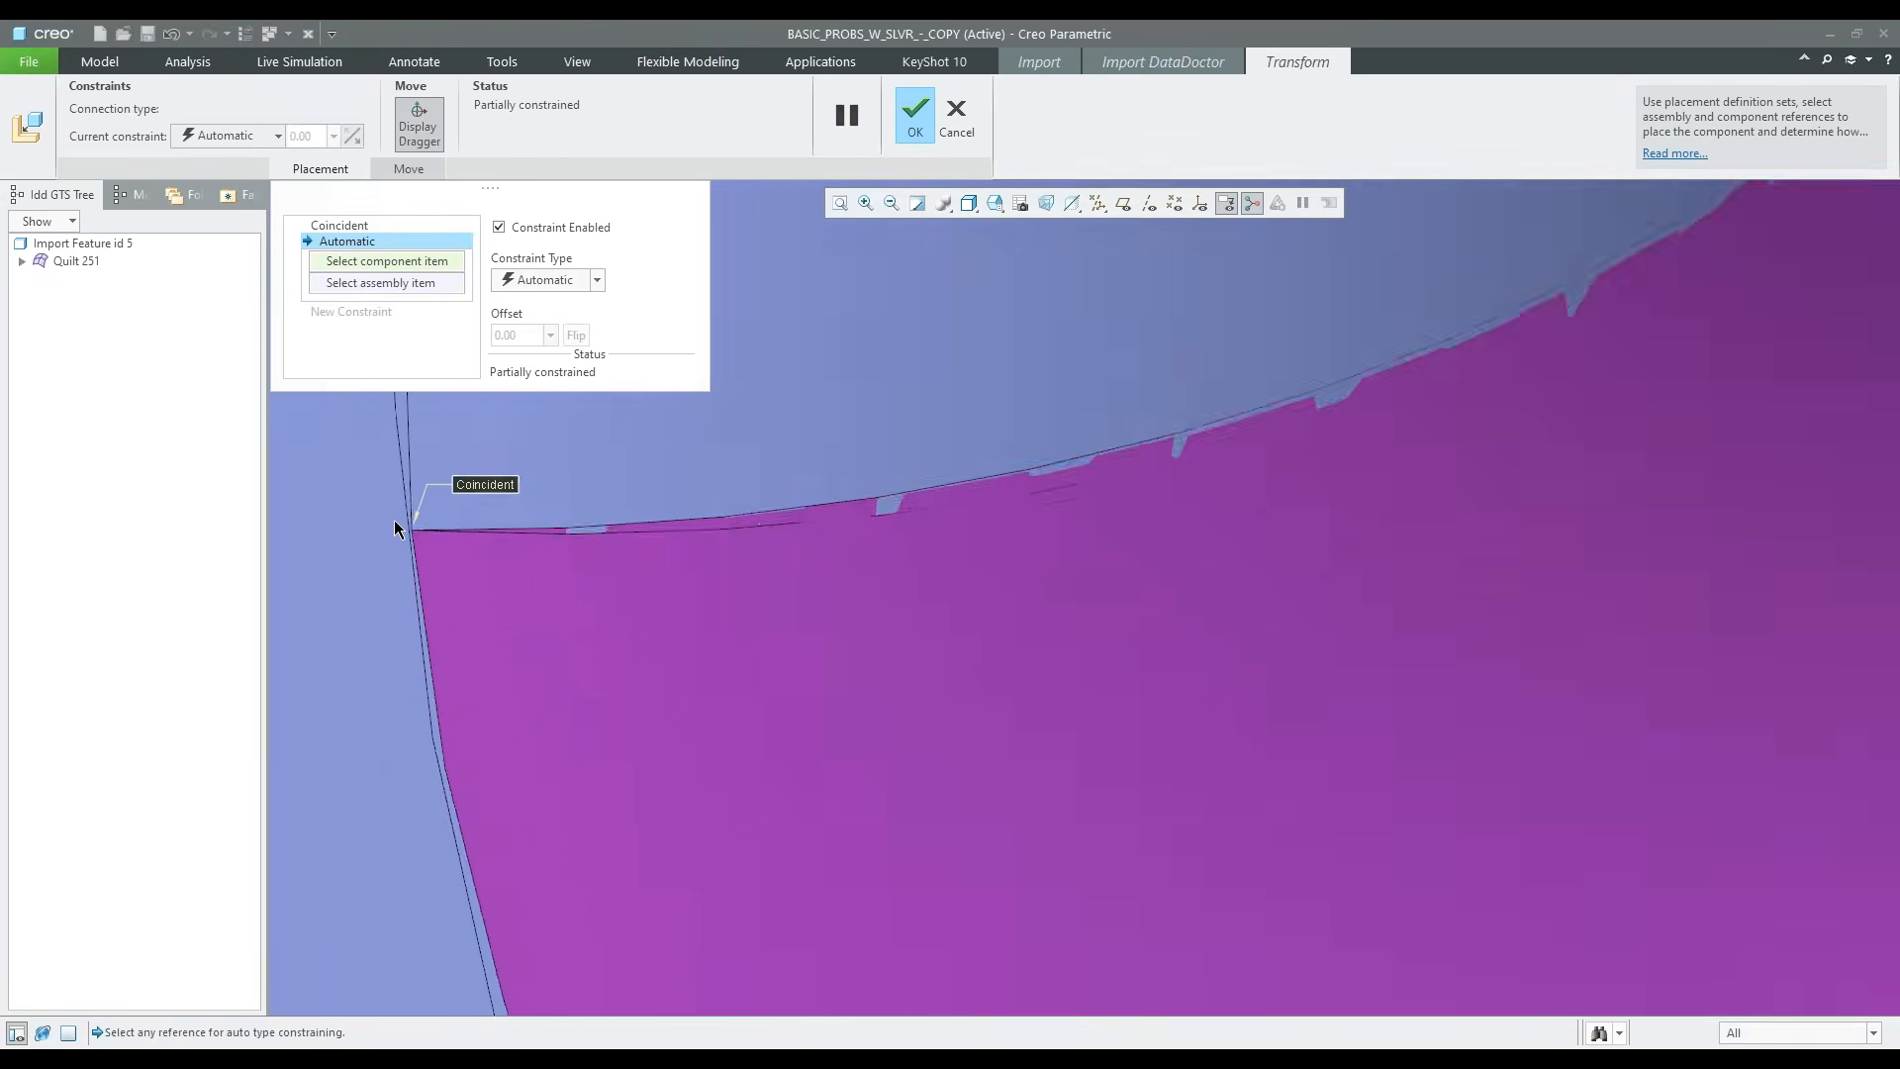
pyautogui.scroll(-3, 1113, 519)
pyautogui.scroll(8, 1065, 519)
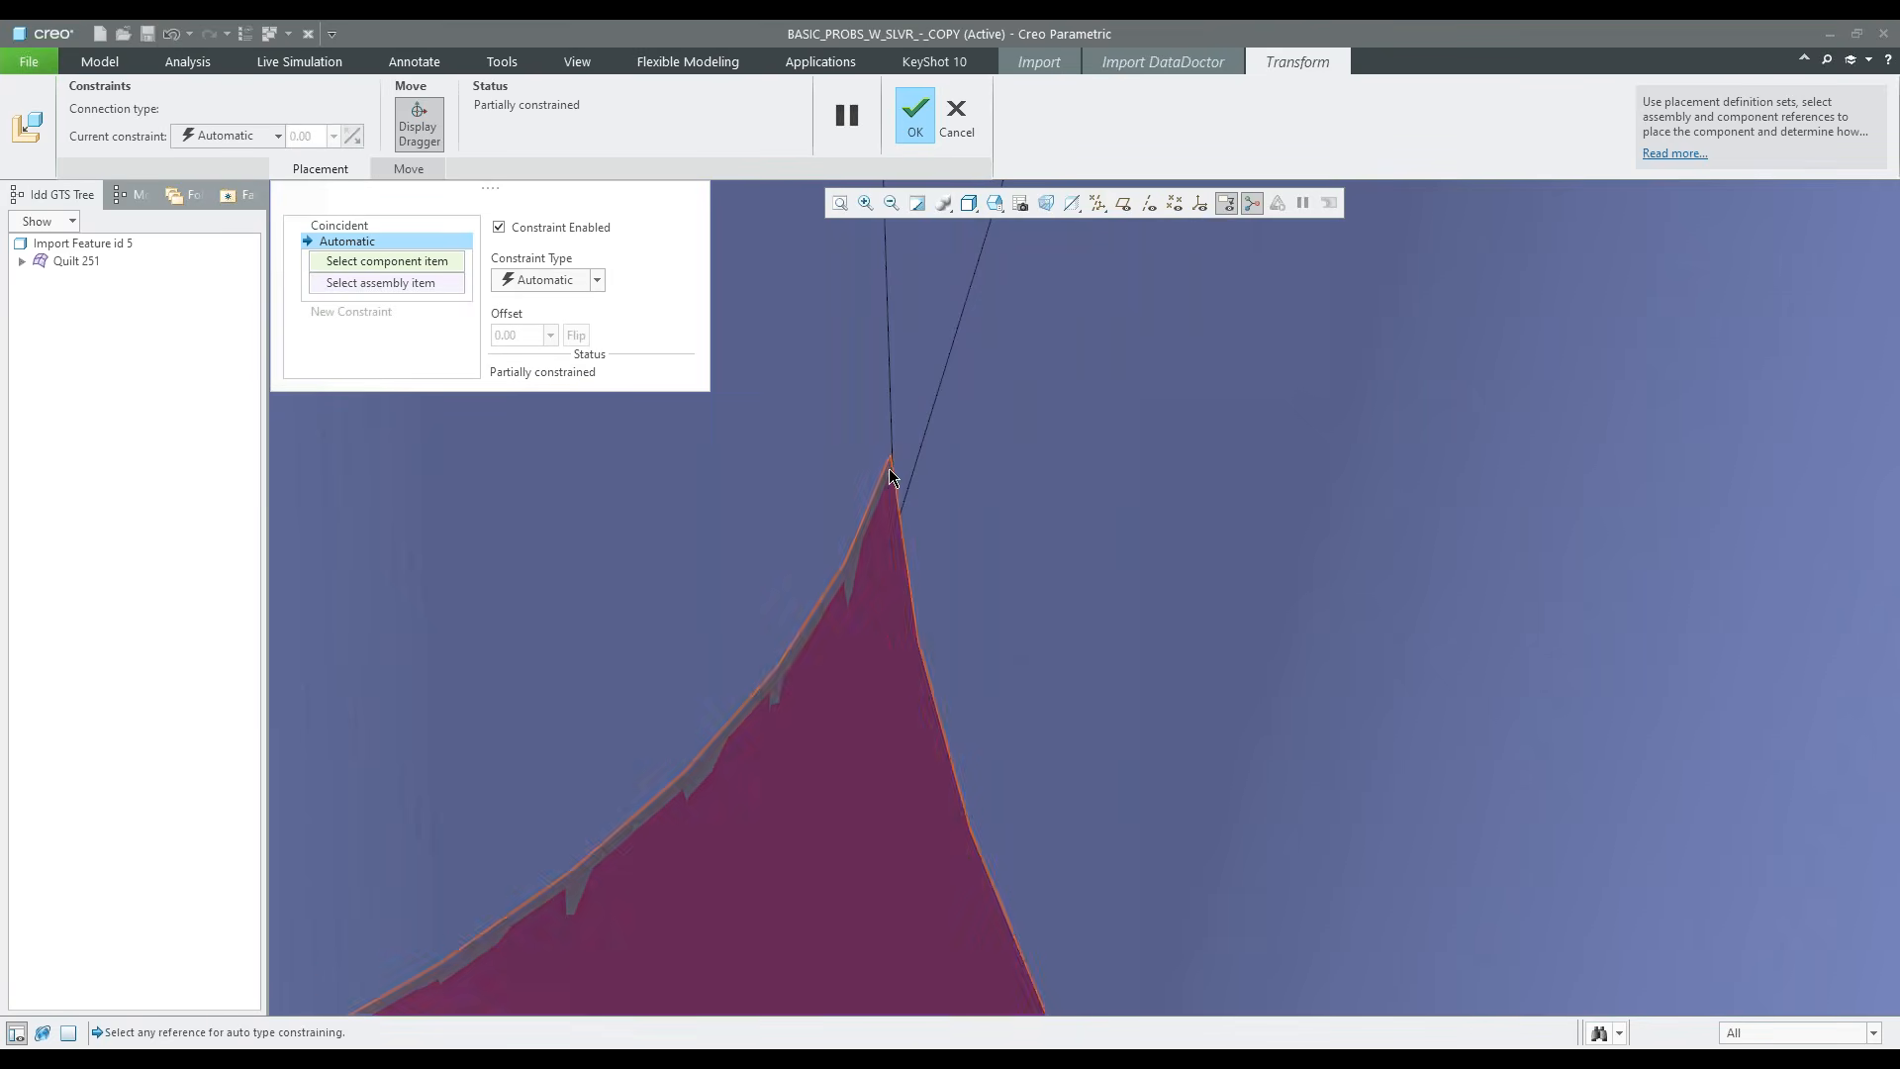
pyautogui.click(891, 463)
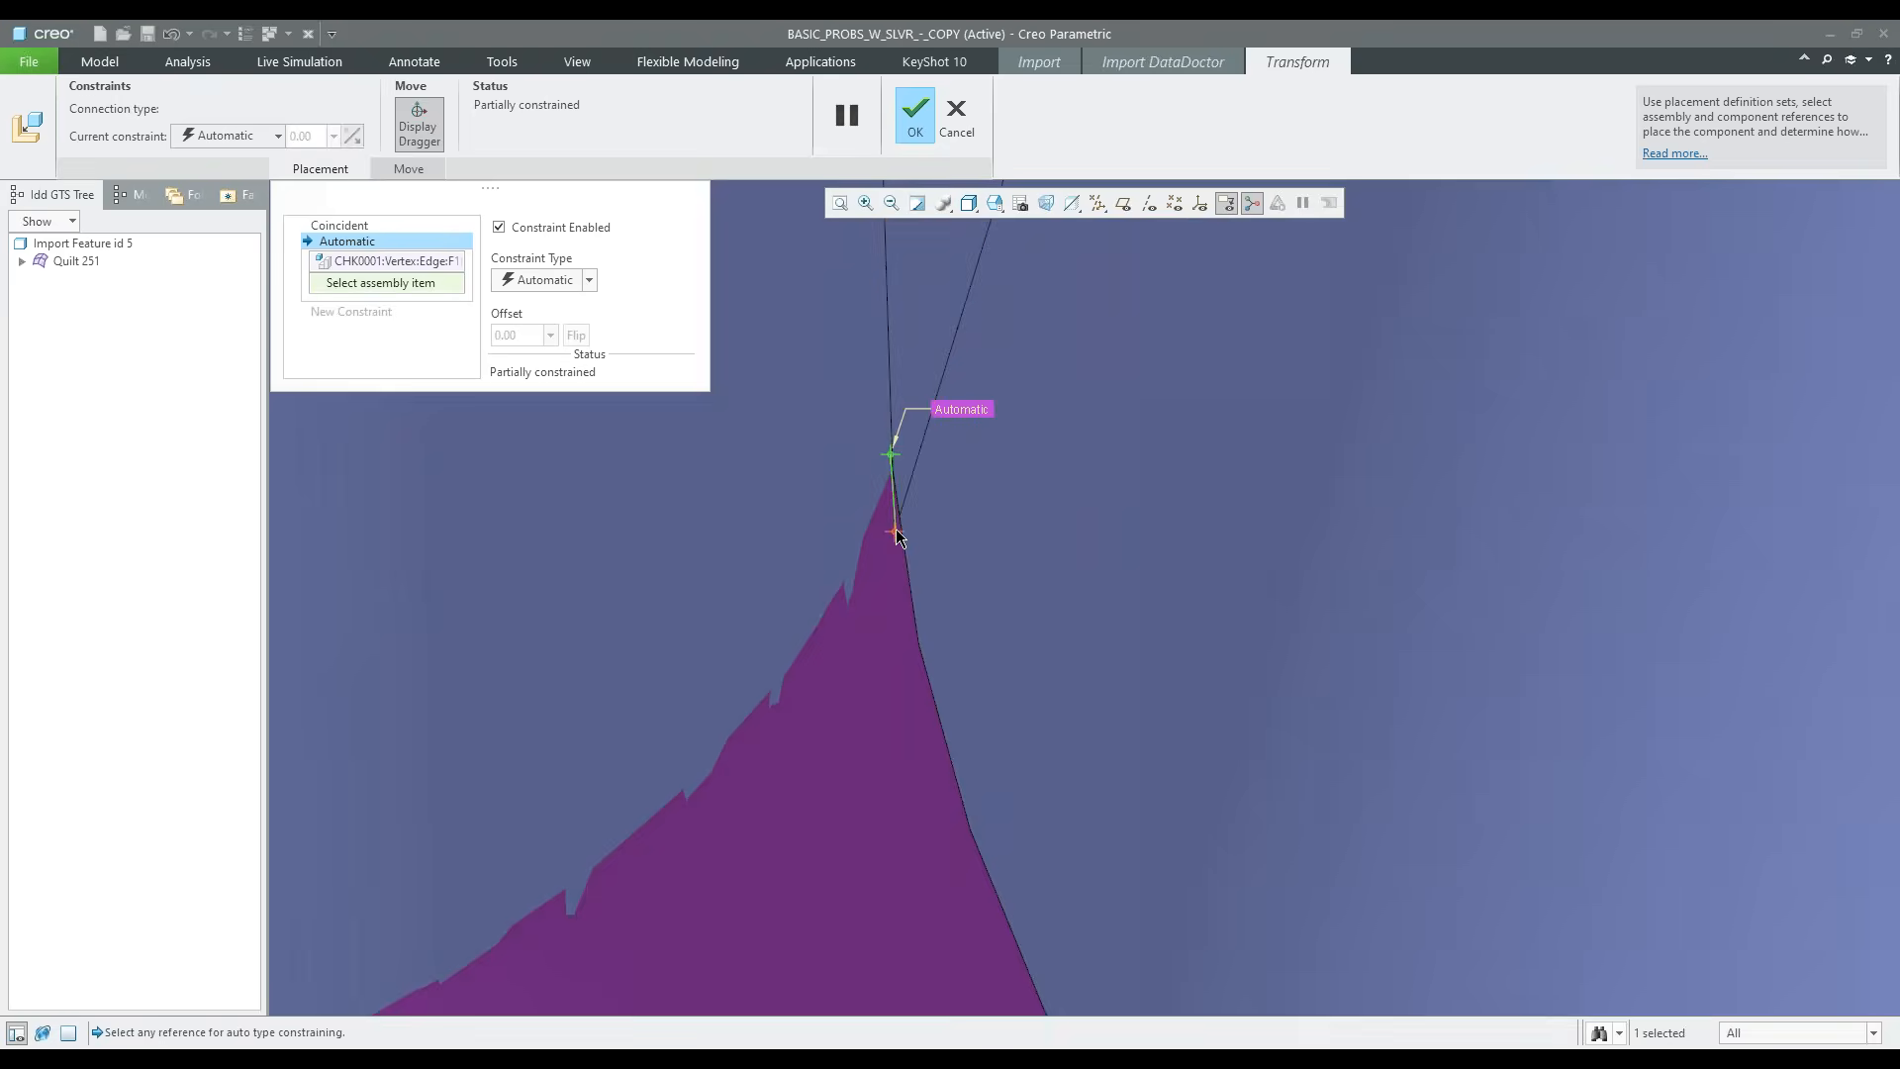
pyautogui.click(895, 530)
# Add a third constraint, Oriented, between the patch's inner vertex and the end vertex of the notch's horizontal round, and accept the placement
pyautogui.click(356, 315)
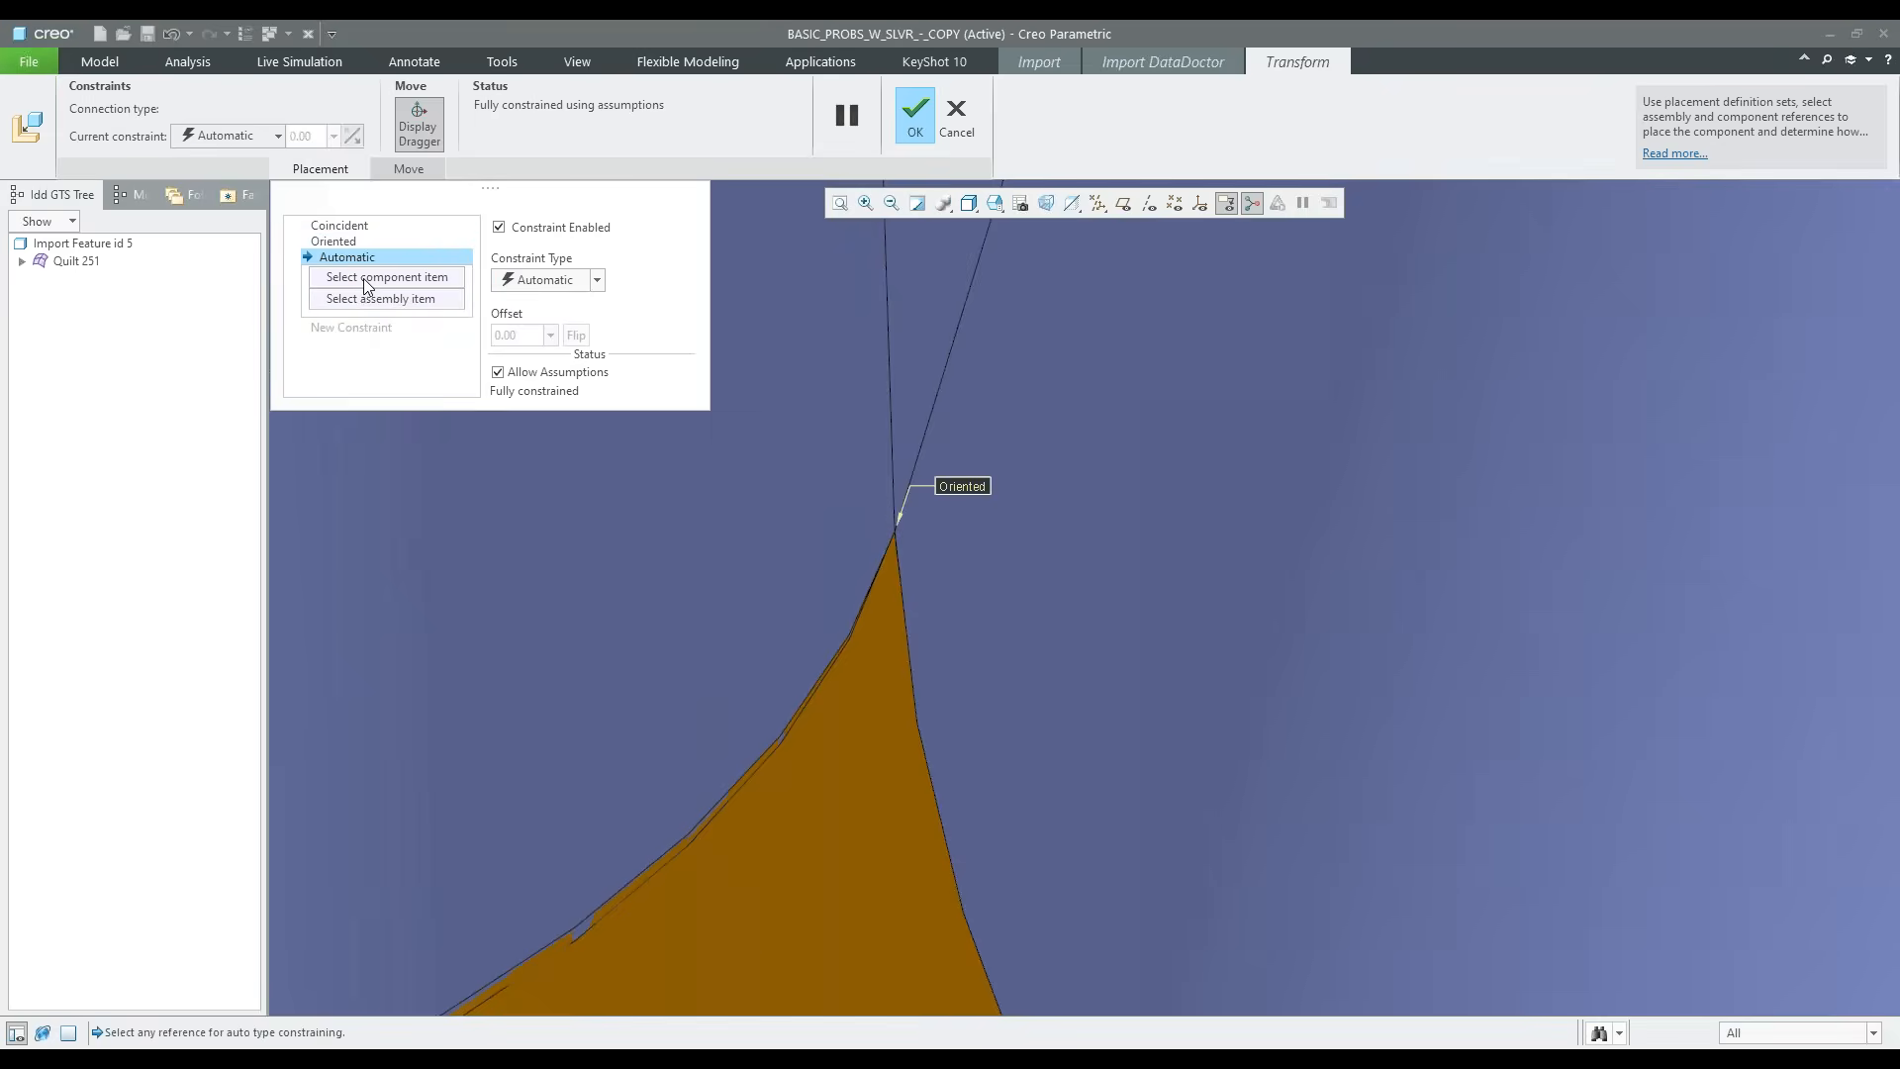
pyautogui.scroll(-5, 806, 501)
pyautogui.scroll(10, 901, 514)
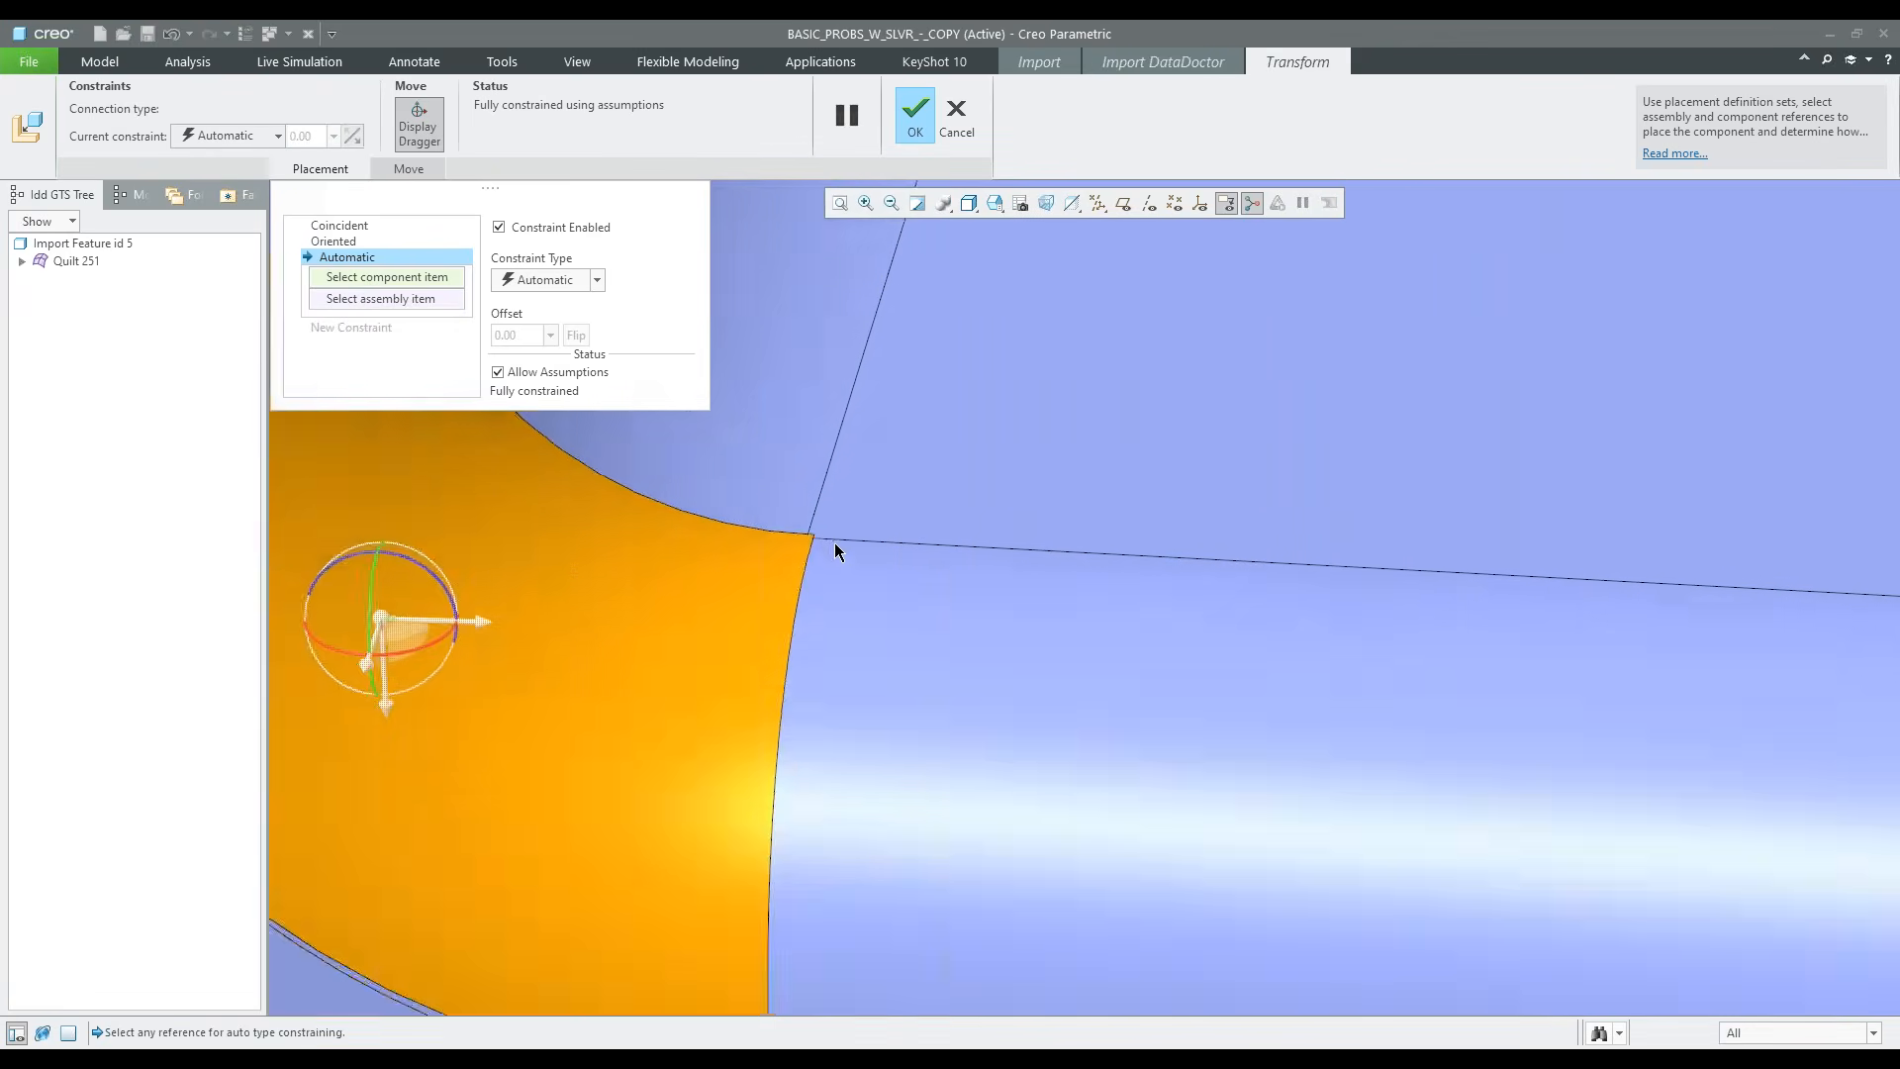
pyautogui.click(823, 518)
pyautogui.click(770, 536)
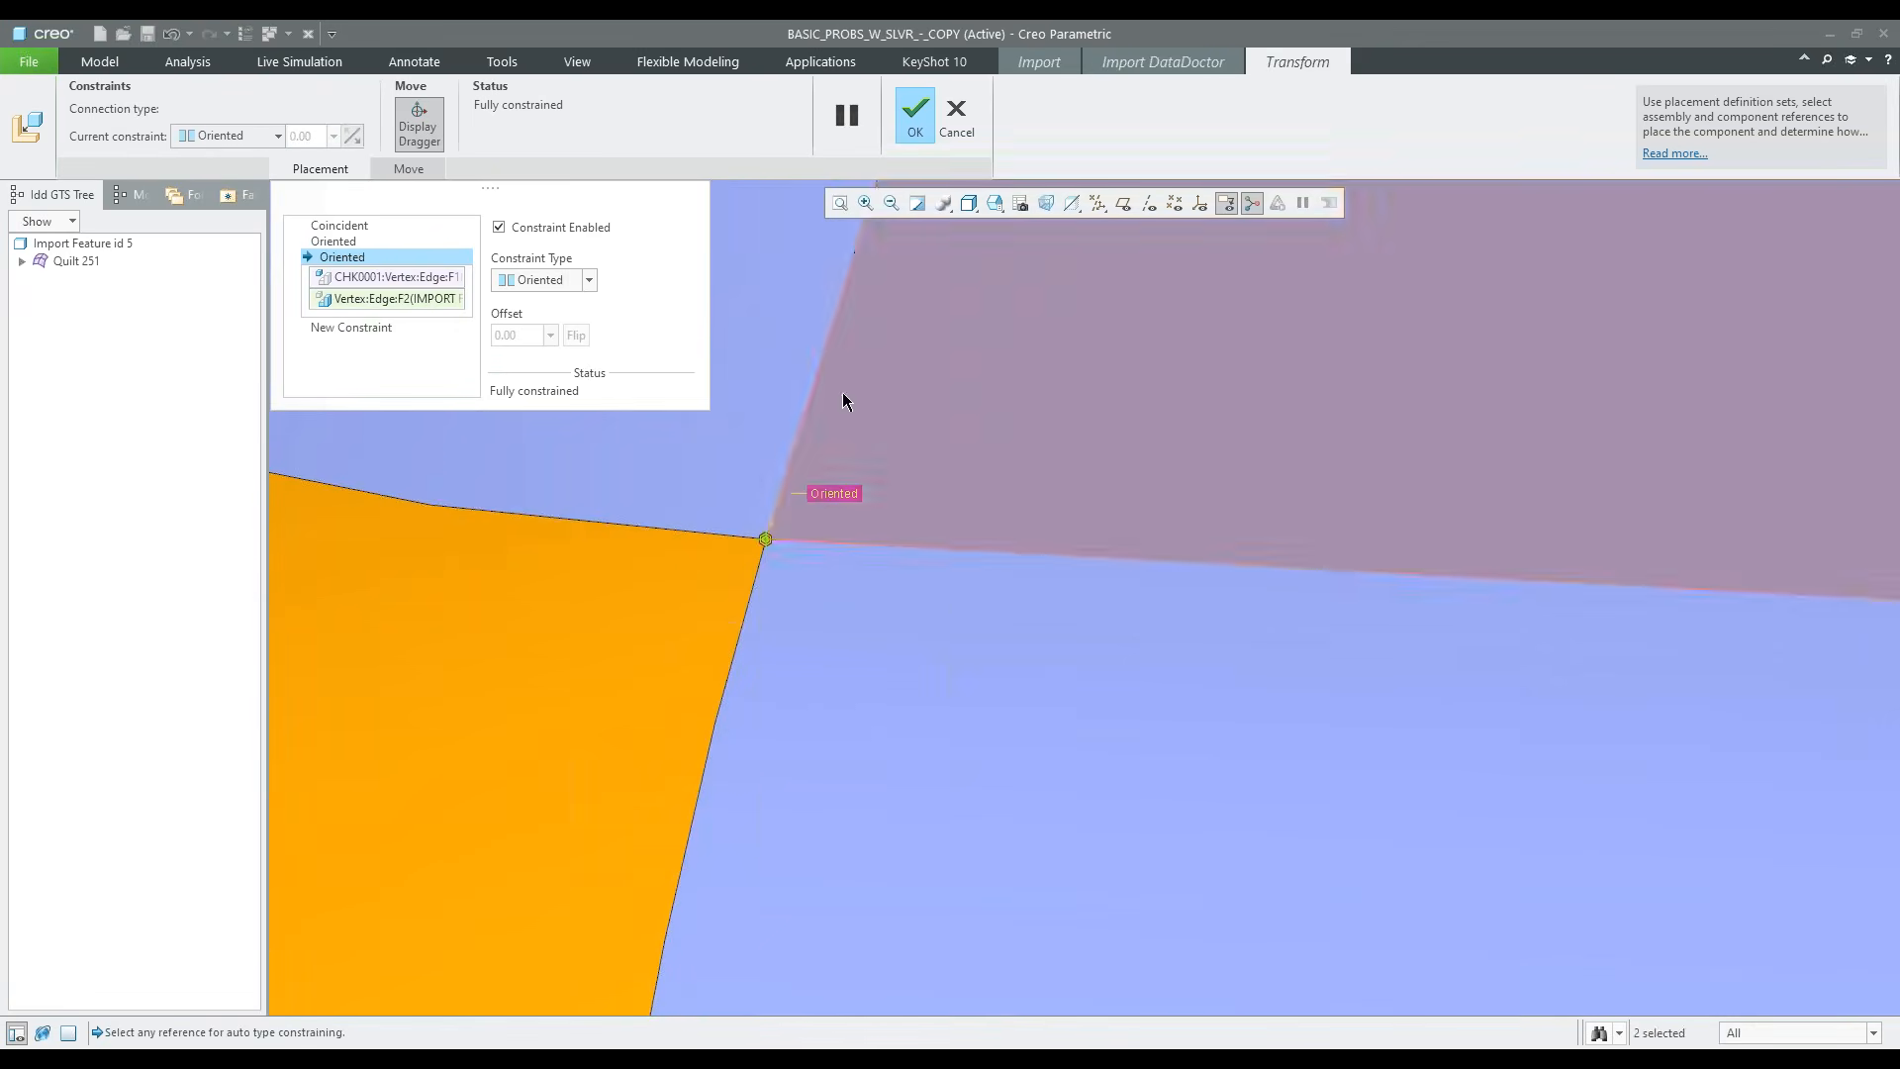
pyautogui.click(913, 139)
# Examine the geometry tree by highlighting the main quilt, the original corner patch and the pasted patch, and check the copy's fit
pyautogui.scroll(-10, 878, 602)
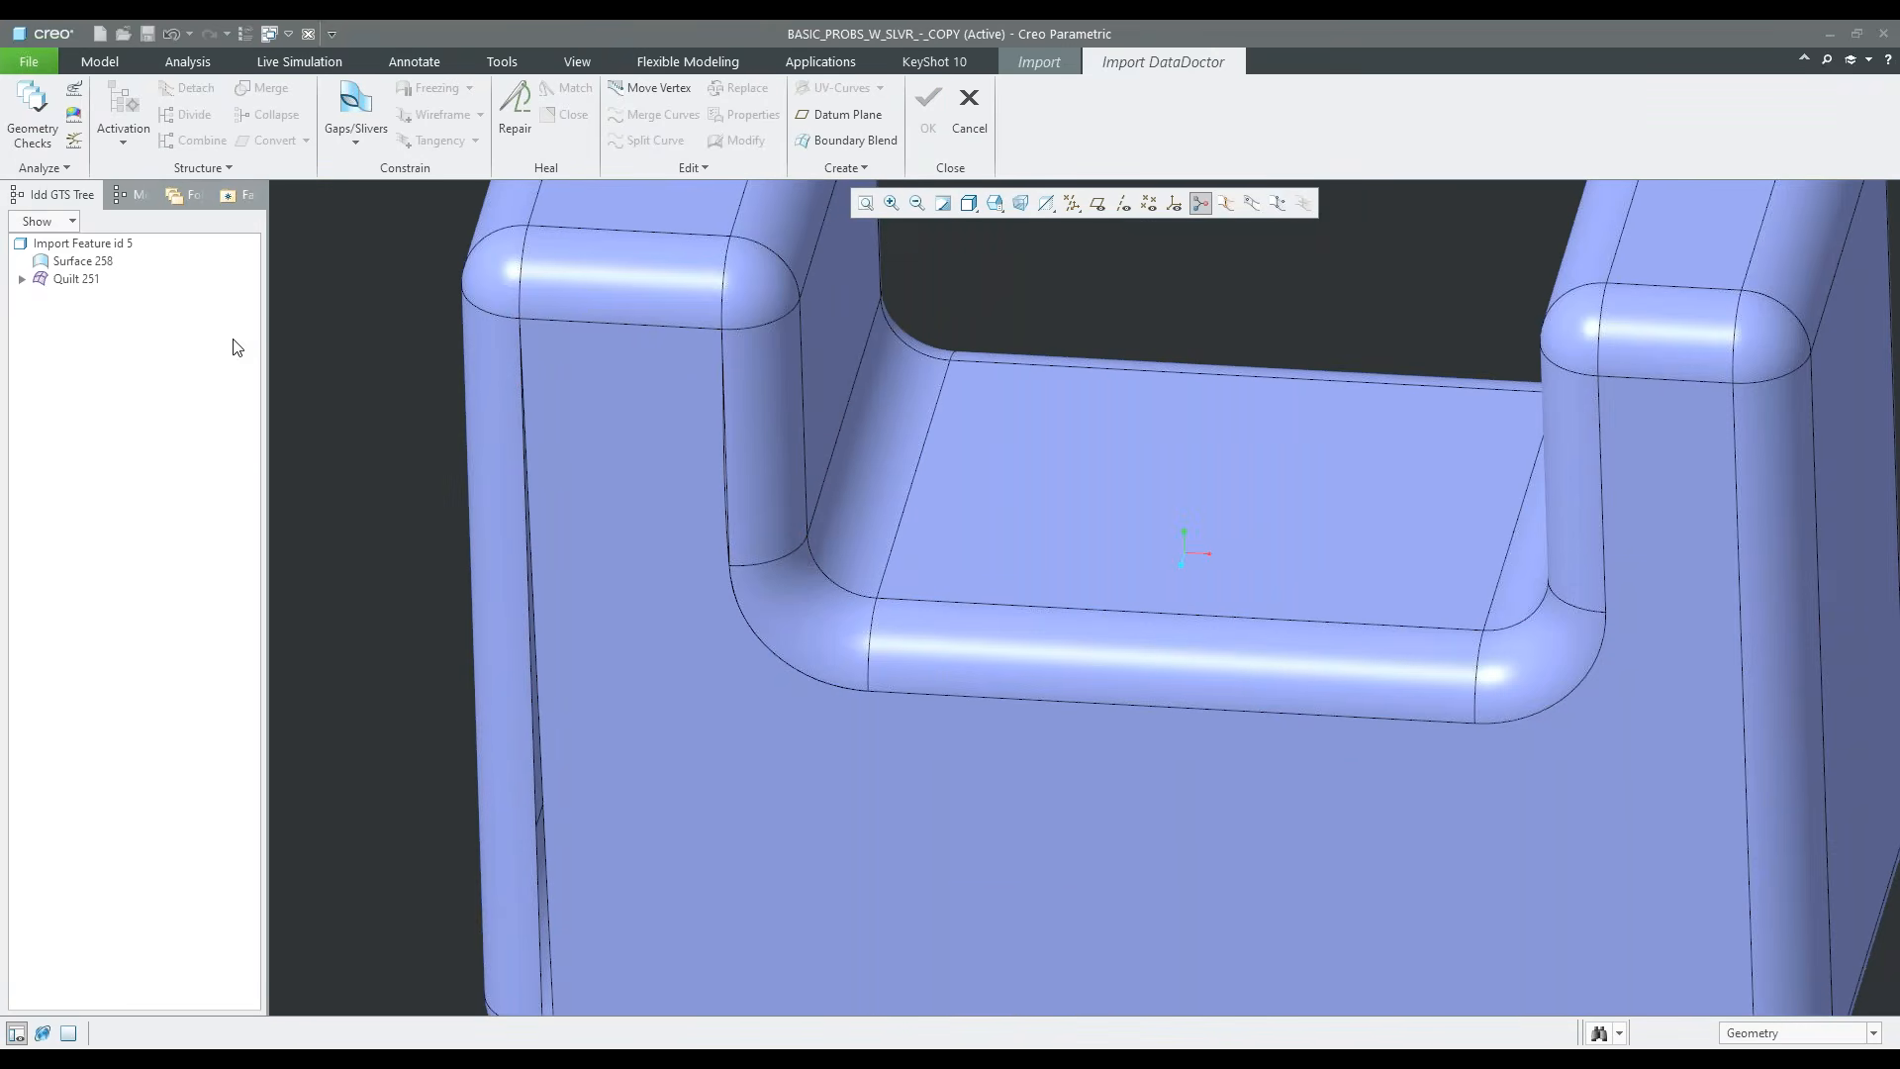
pyautogui.click(77, 279)
pyautogui.scroll(-3, 465, 446)
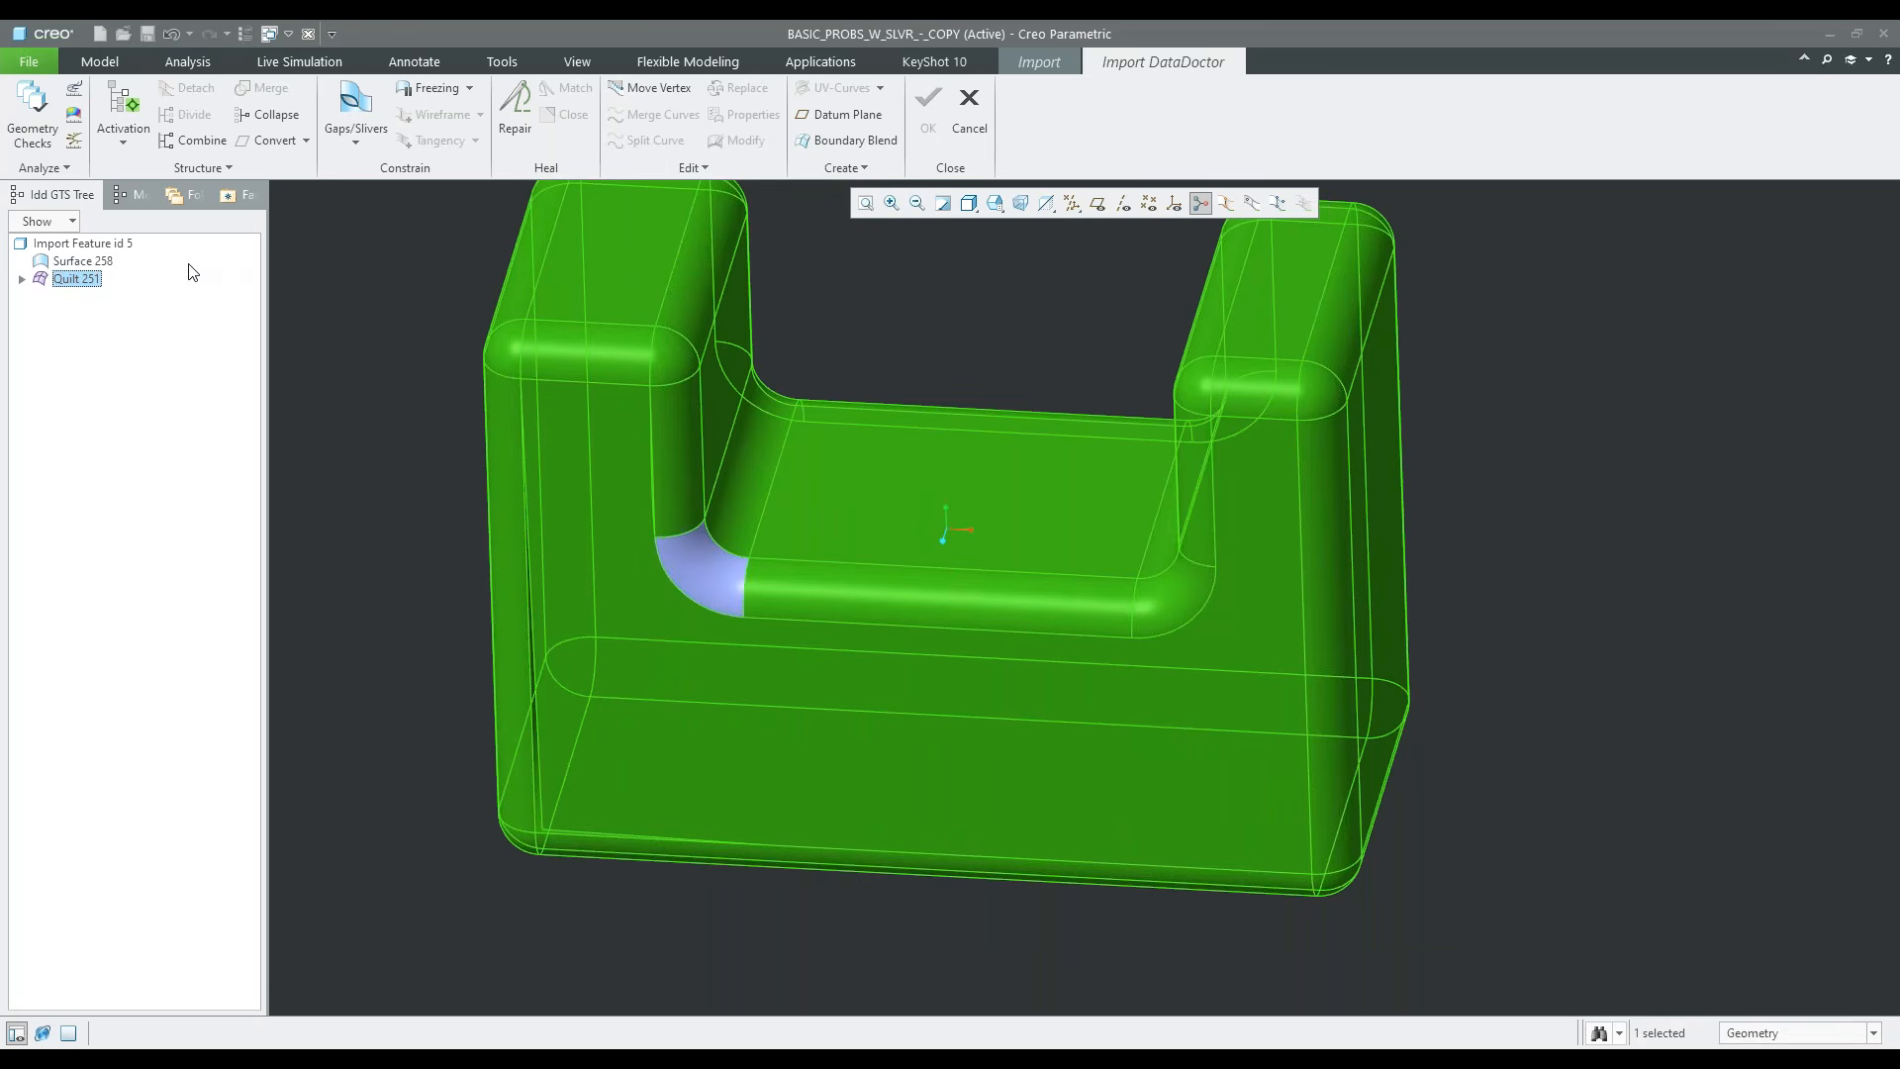
pyautogui.click(22, 280)
pyautogui.click(99, 403)
pyautogui.click(22, 280)
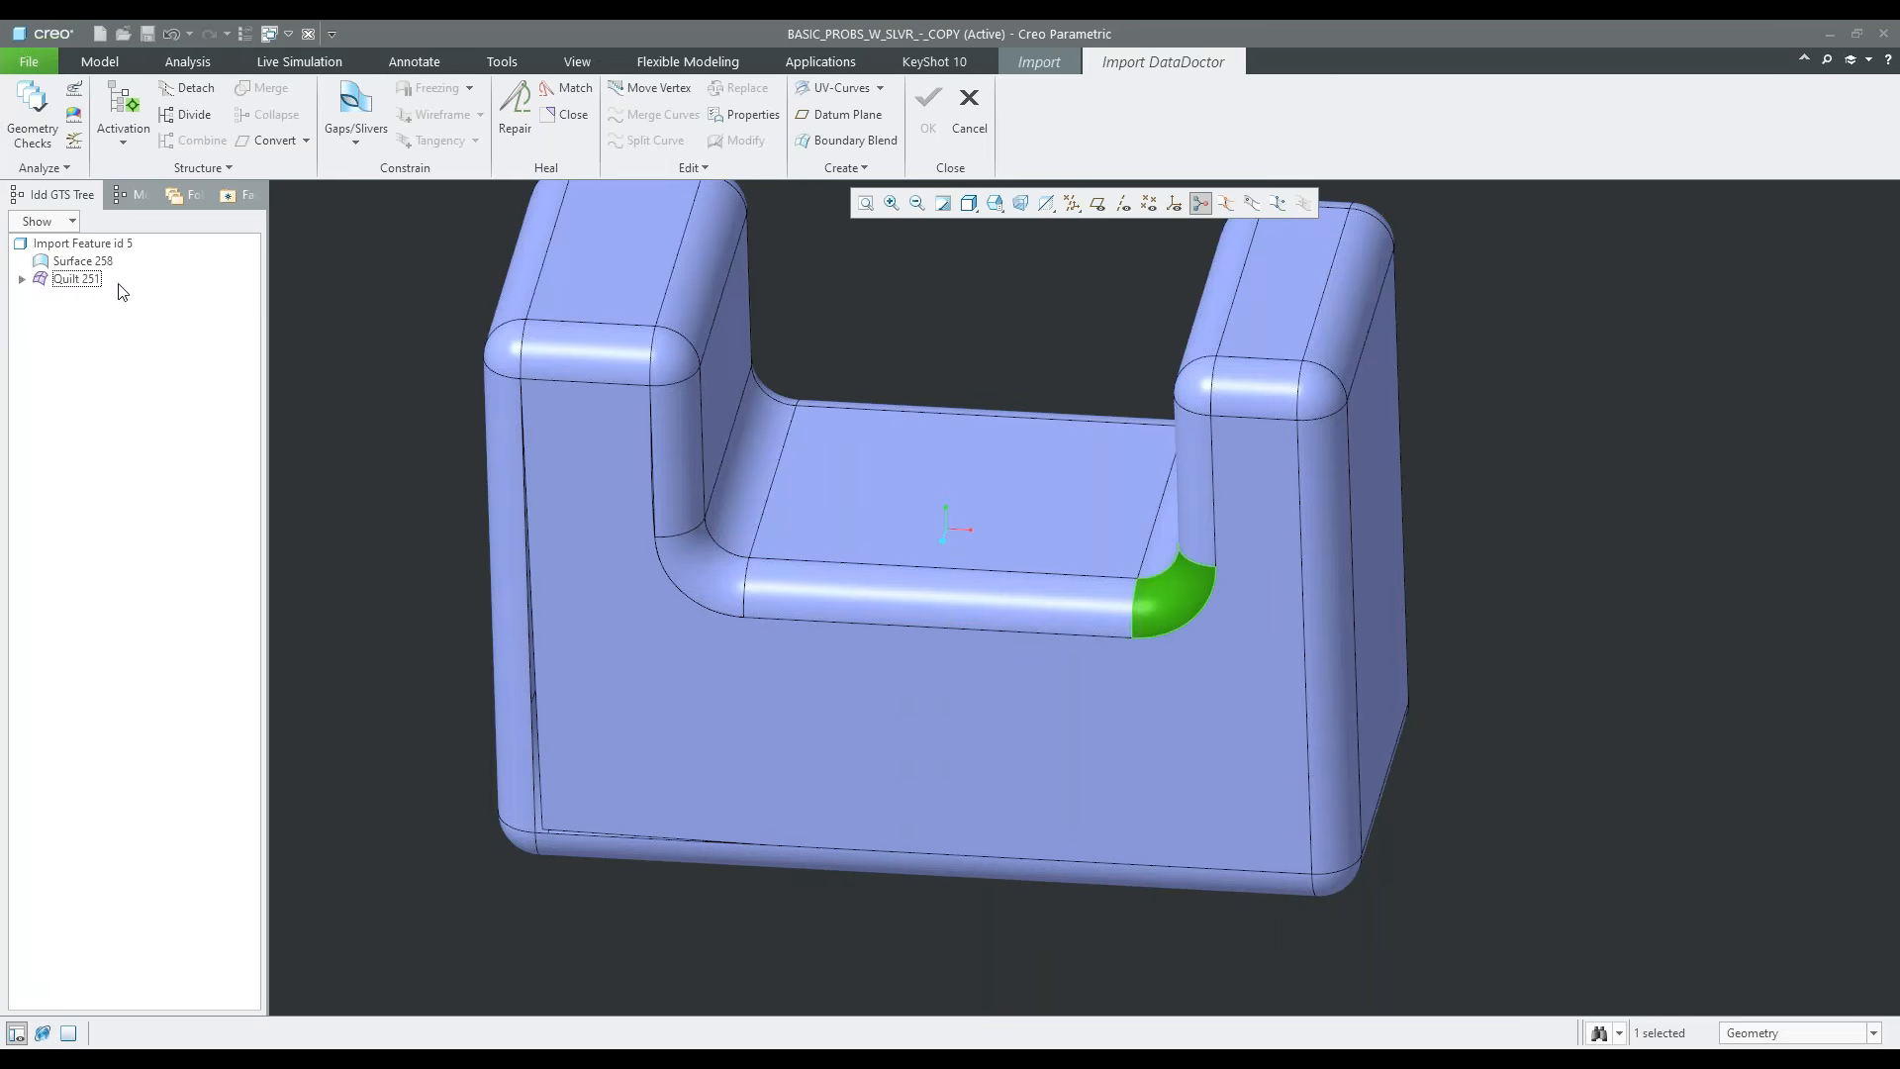
pyautogui.click(96, 263)
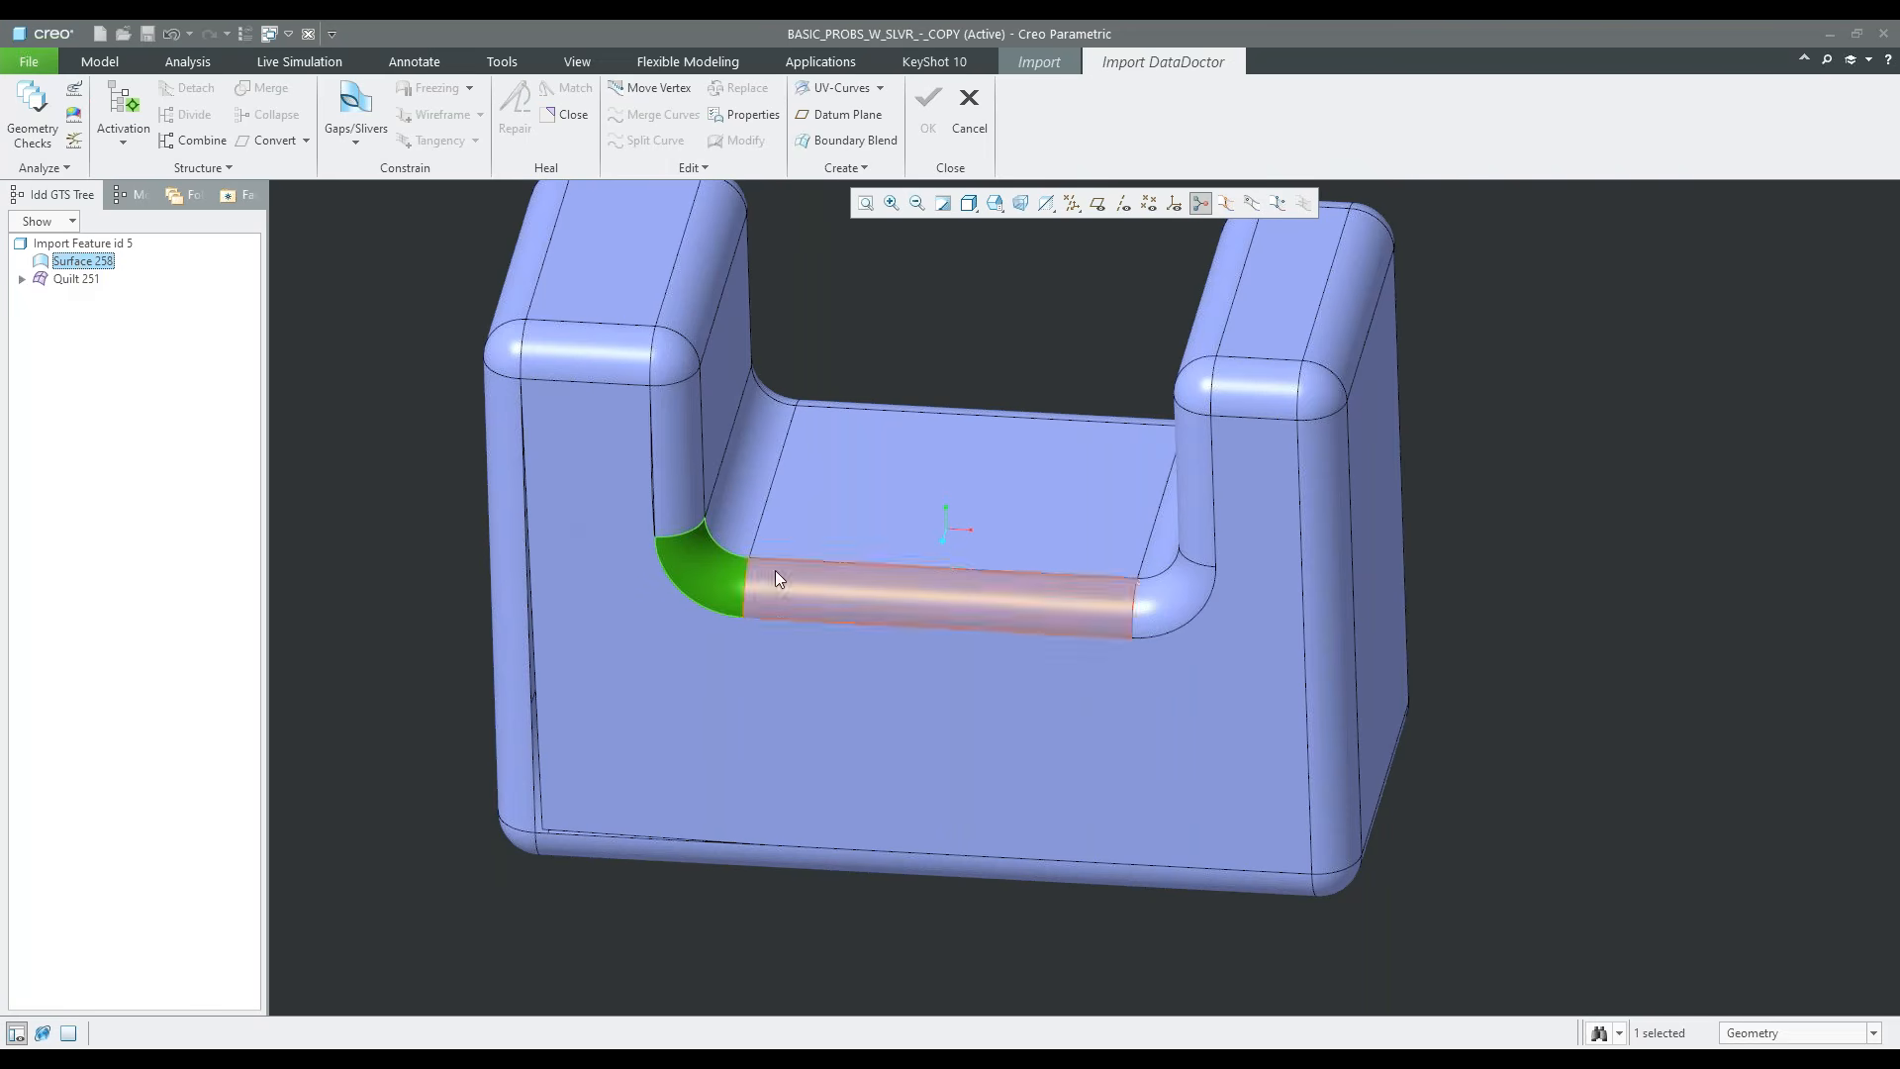
pyautogui.scroll(5, 693, 554)
pyautogui.scroll(-1, 669, 581)
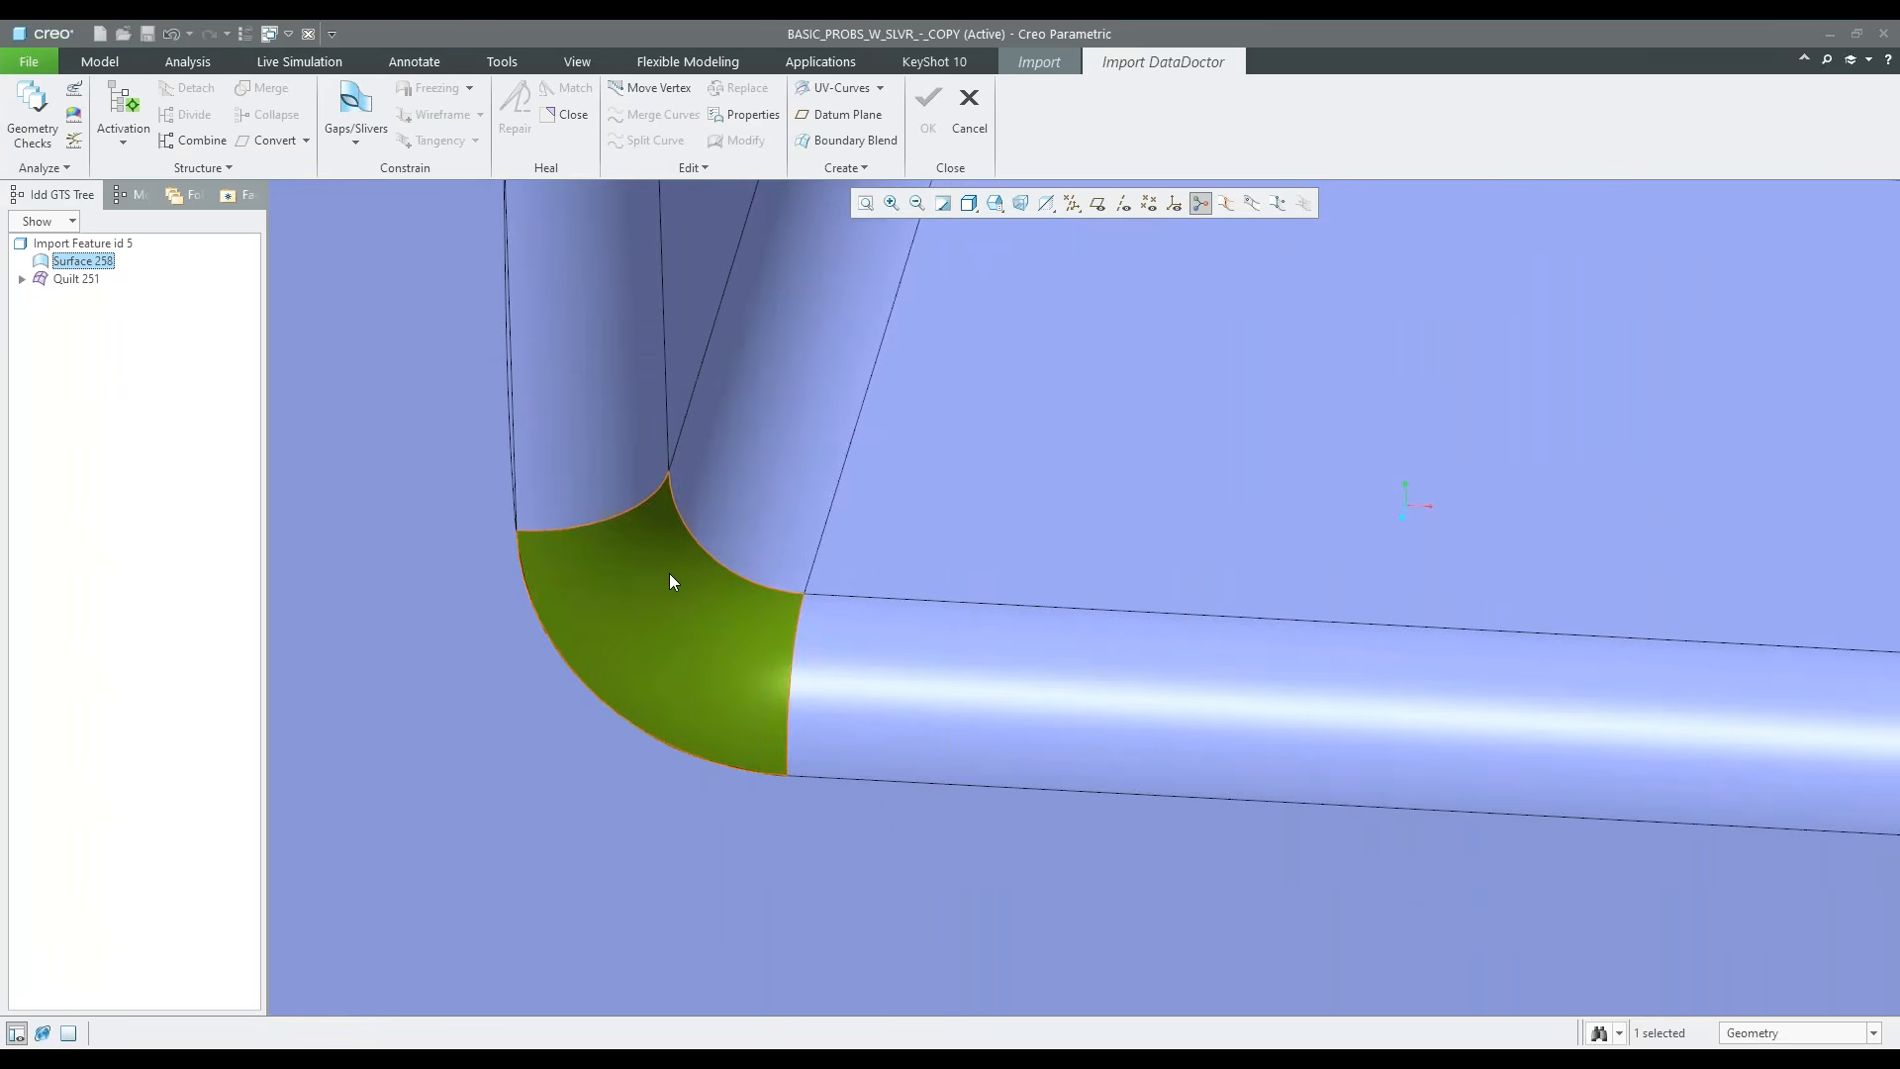
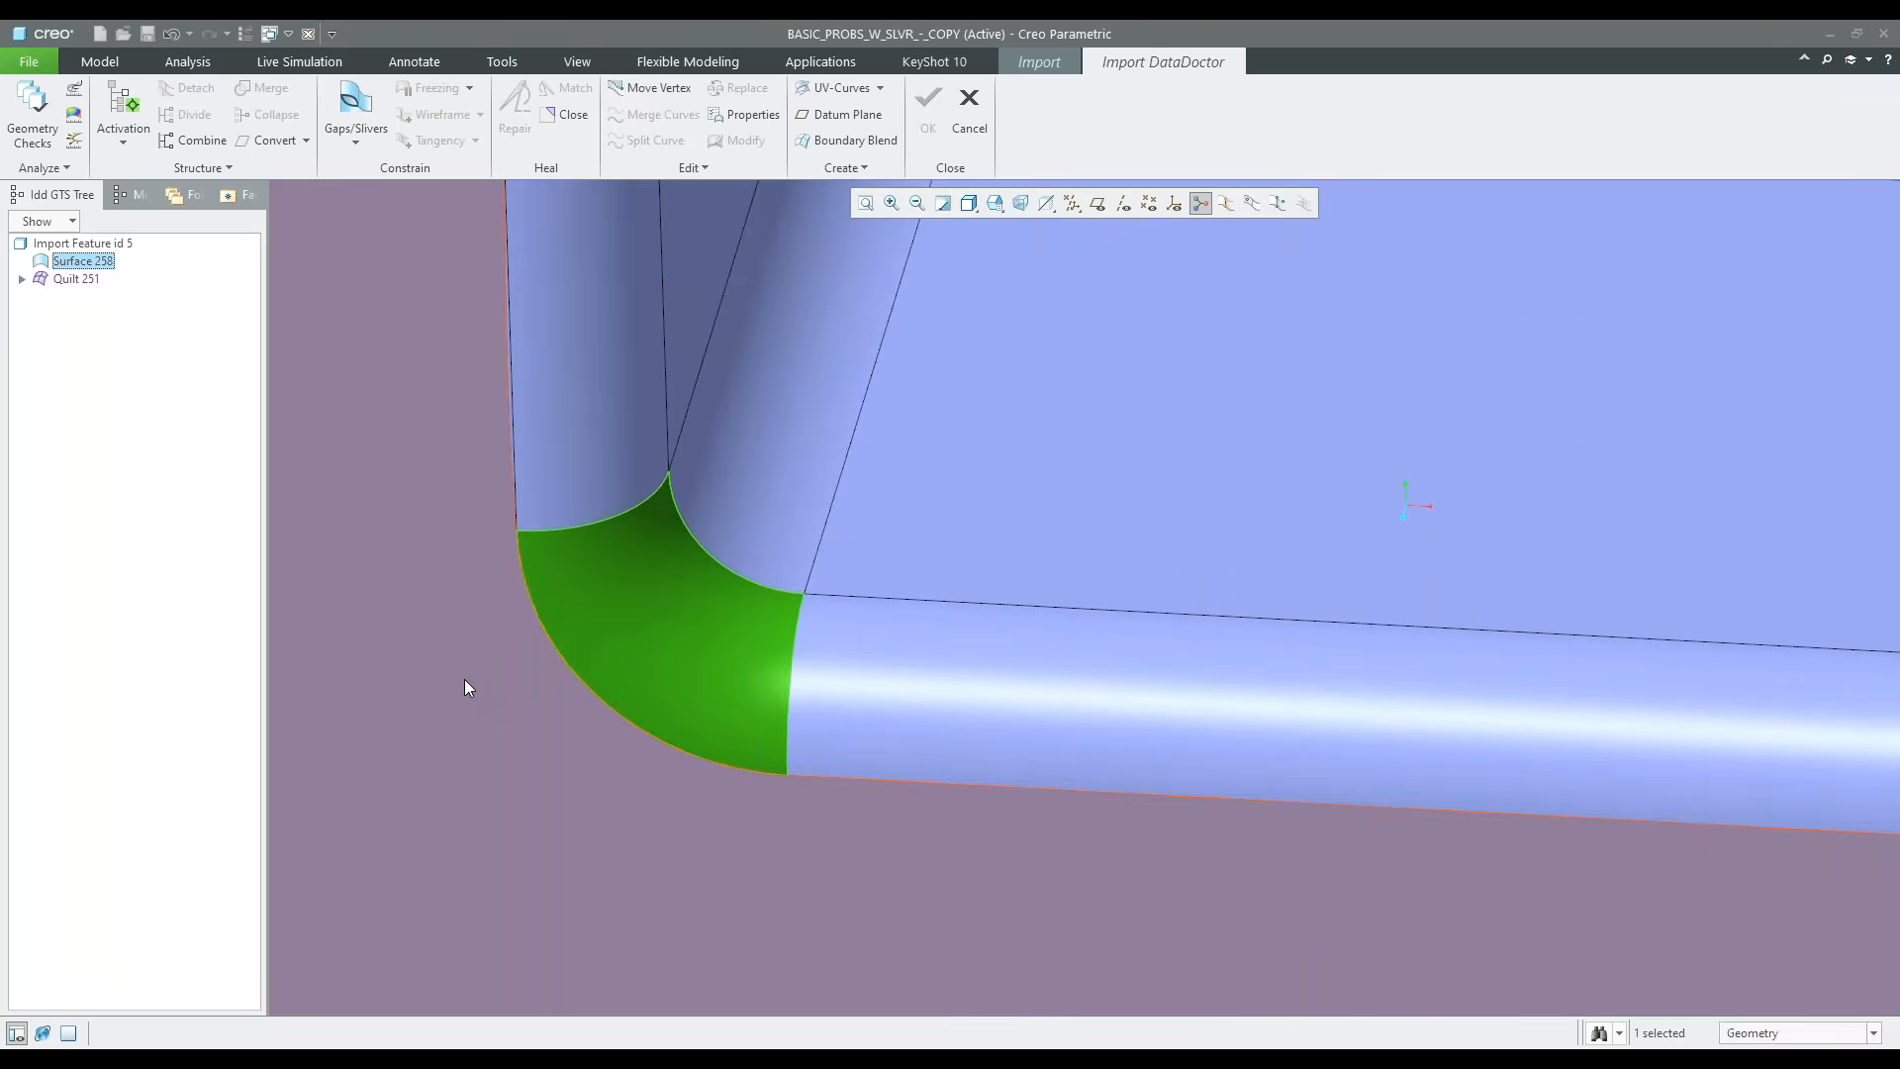
# Move the pasted corner patch, Surface 258, into the main Quilt 251 in the geometry tree
pyautogui.doubleClick(71, 281)
pyautogui.moveTo(71, 282); pyautogui.dragTo(70, 288)
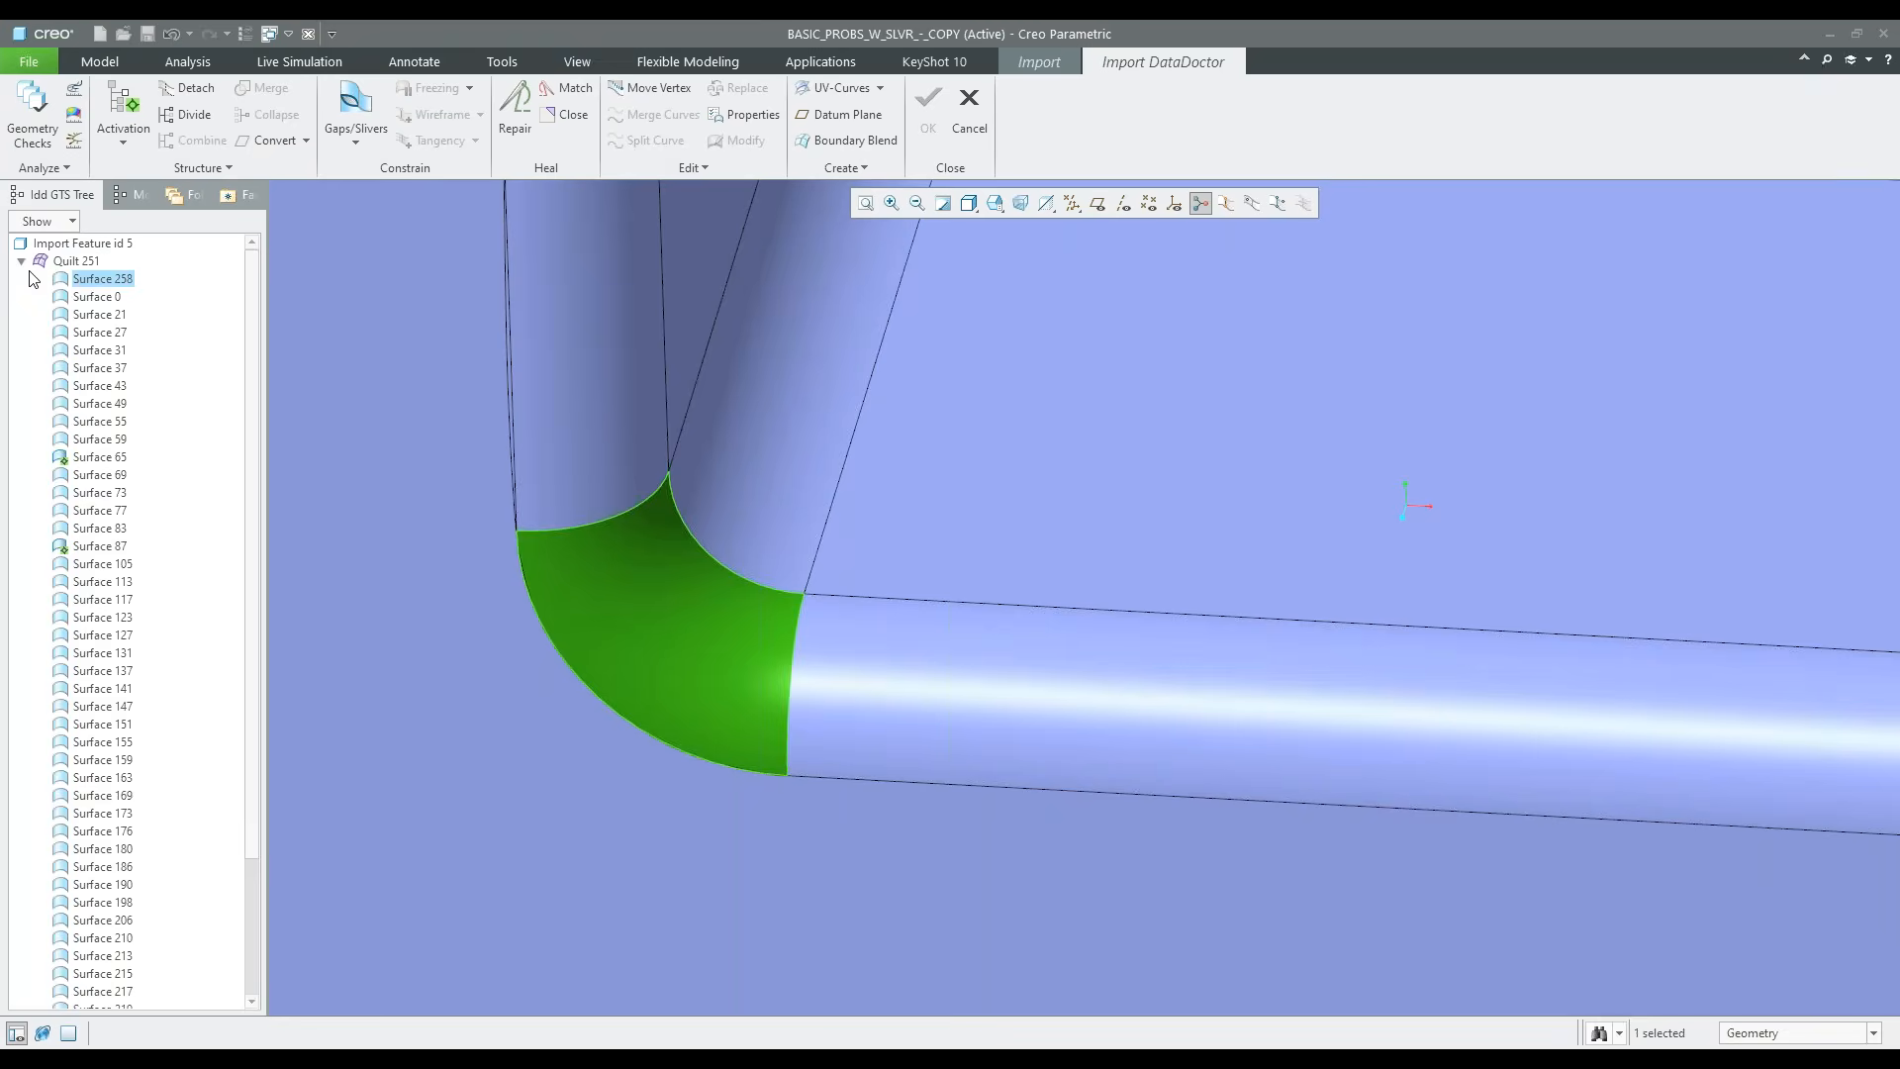
pyautogui.click(21, 261)
pyautogui.scroll(4, 746, 695)
pyautogui.scroll(2, 746, 695)
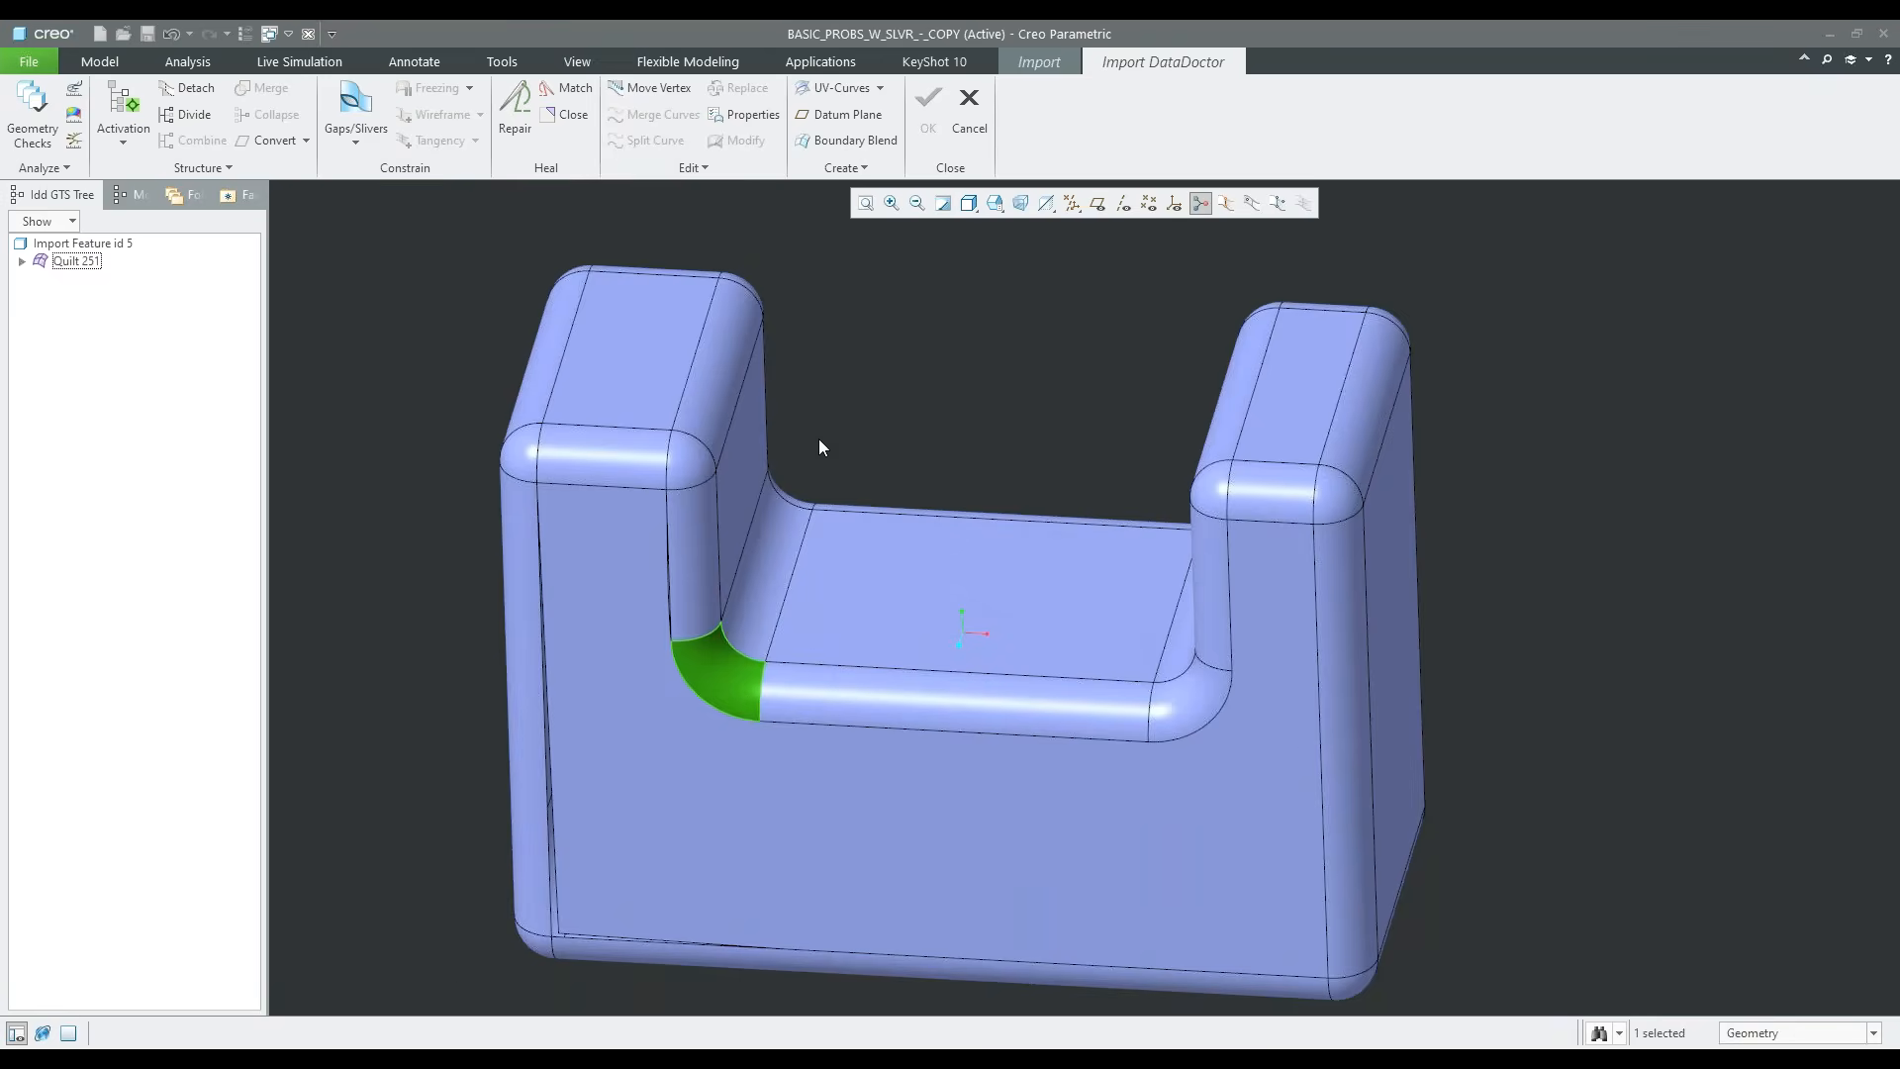
pyautogui.click(922, 360)
# Split the front face's long notch edge at the vertex where the vertical round meets the pasted corner patch
pyautogui.scroll(-5, 663, 638)
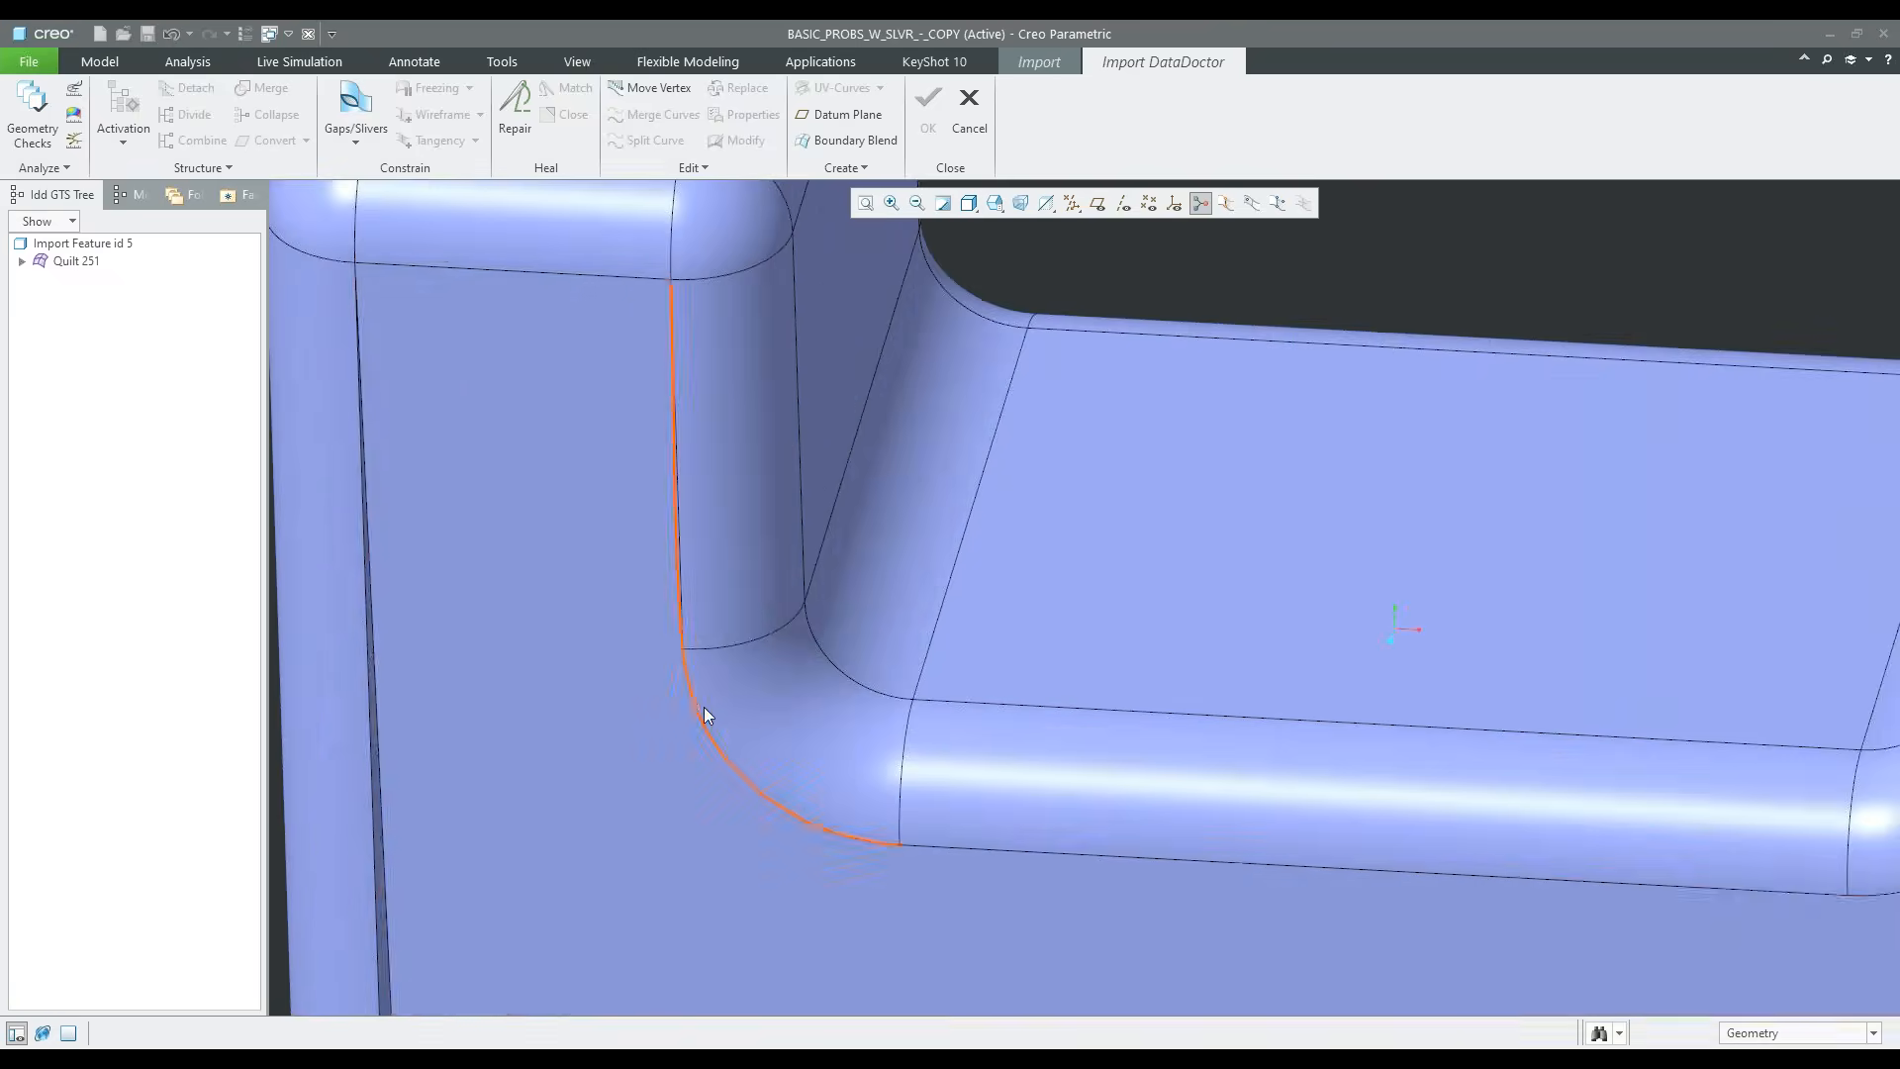
pyautogui.scroll(-3, 685, 647)
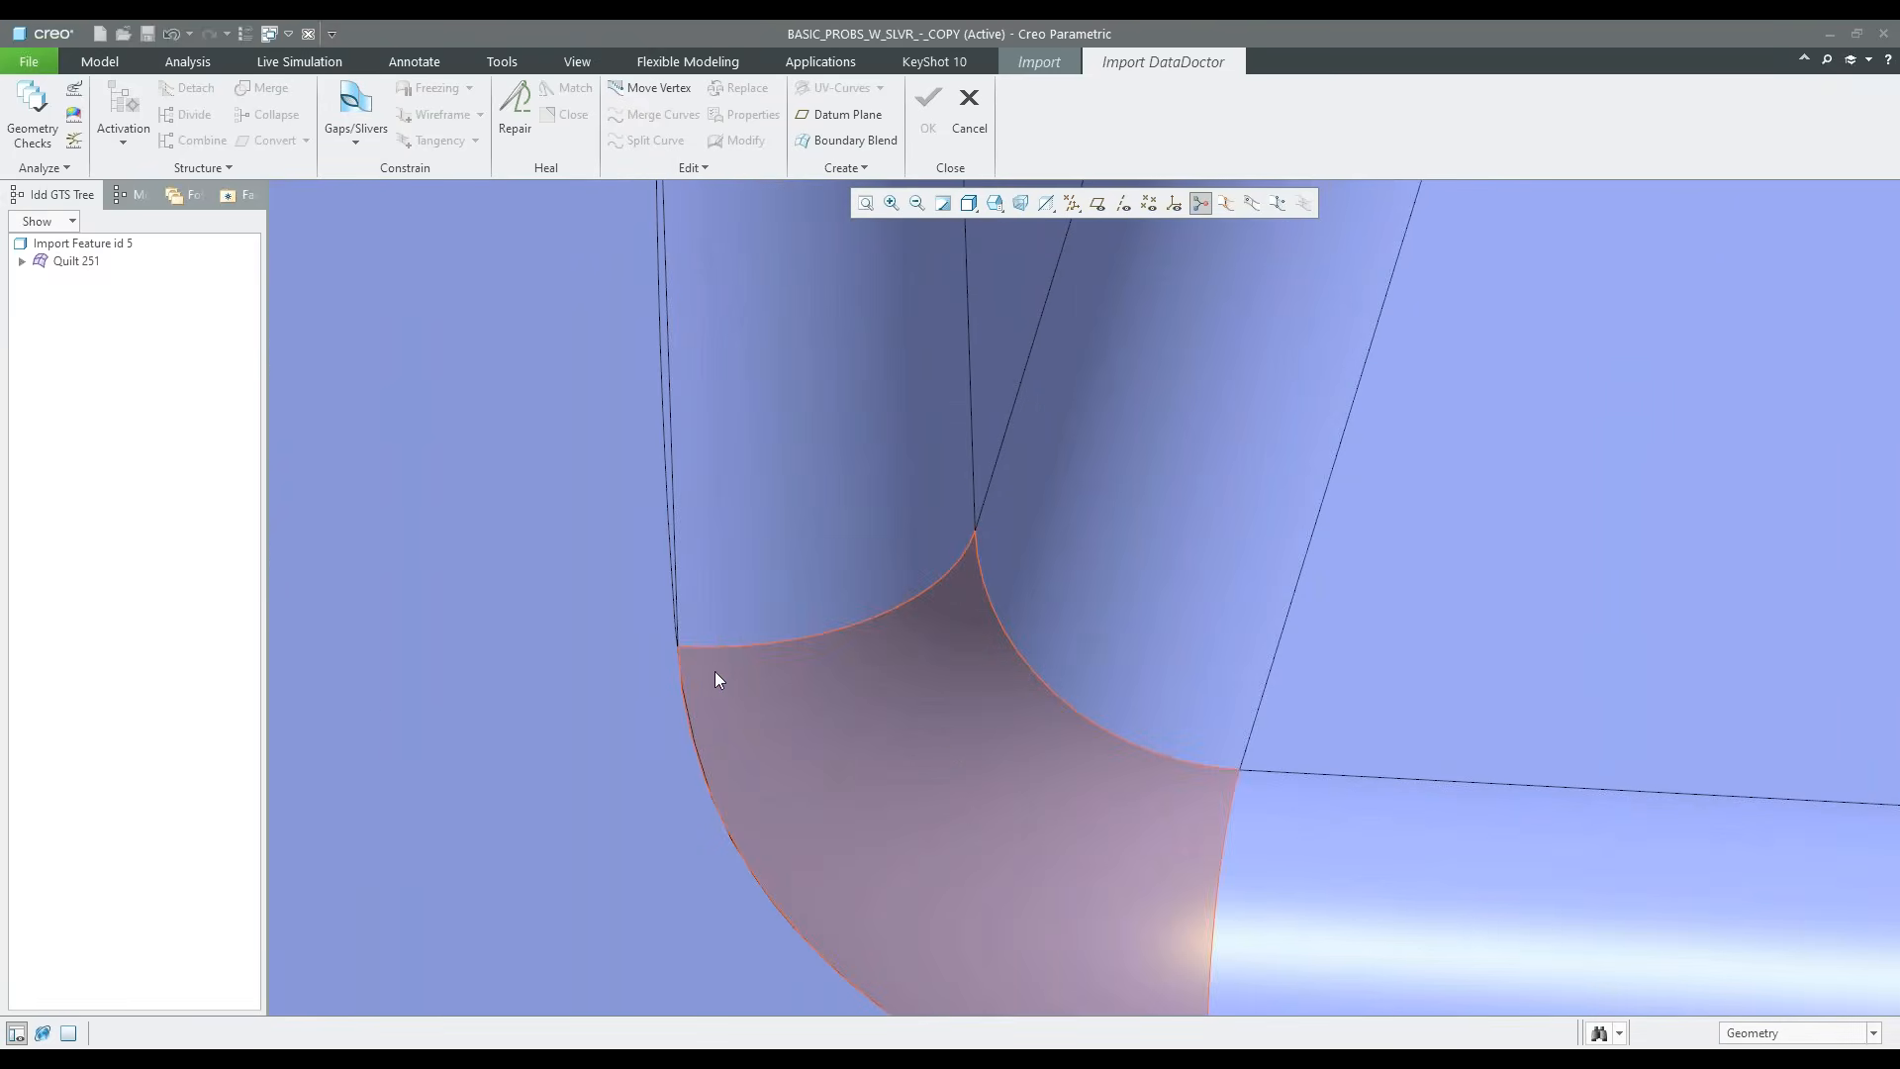
pyautogui.scroll(-3, 683, 645)
pyautogui.scroll(-2, 677, 628)
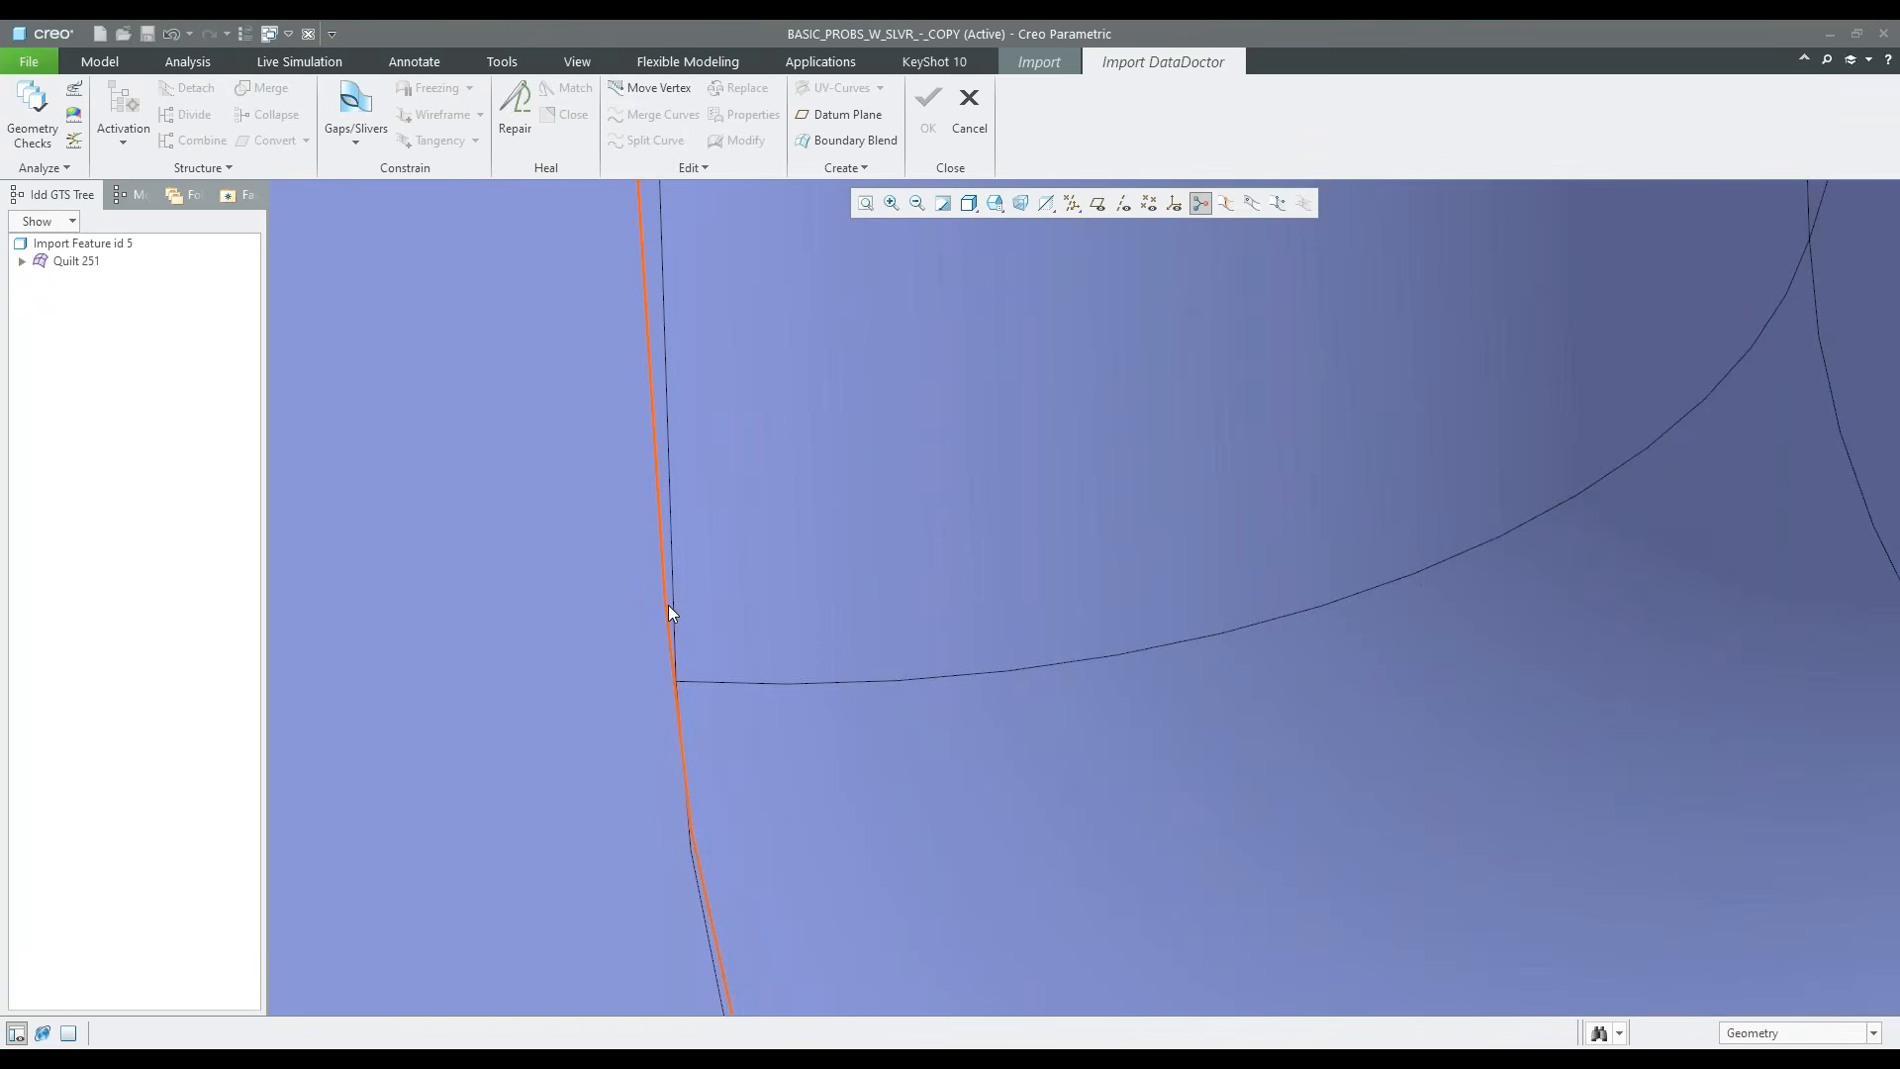
pyautogui.click(671, 614)
pyautogui.scroll(5, 621, 641)
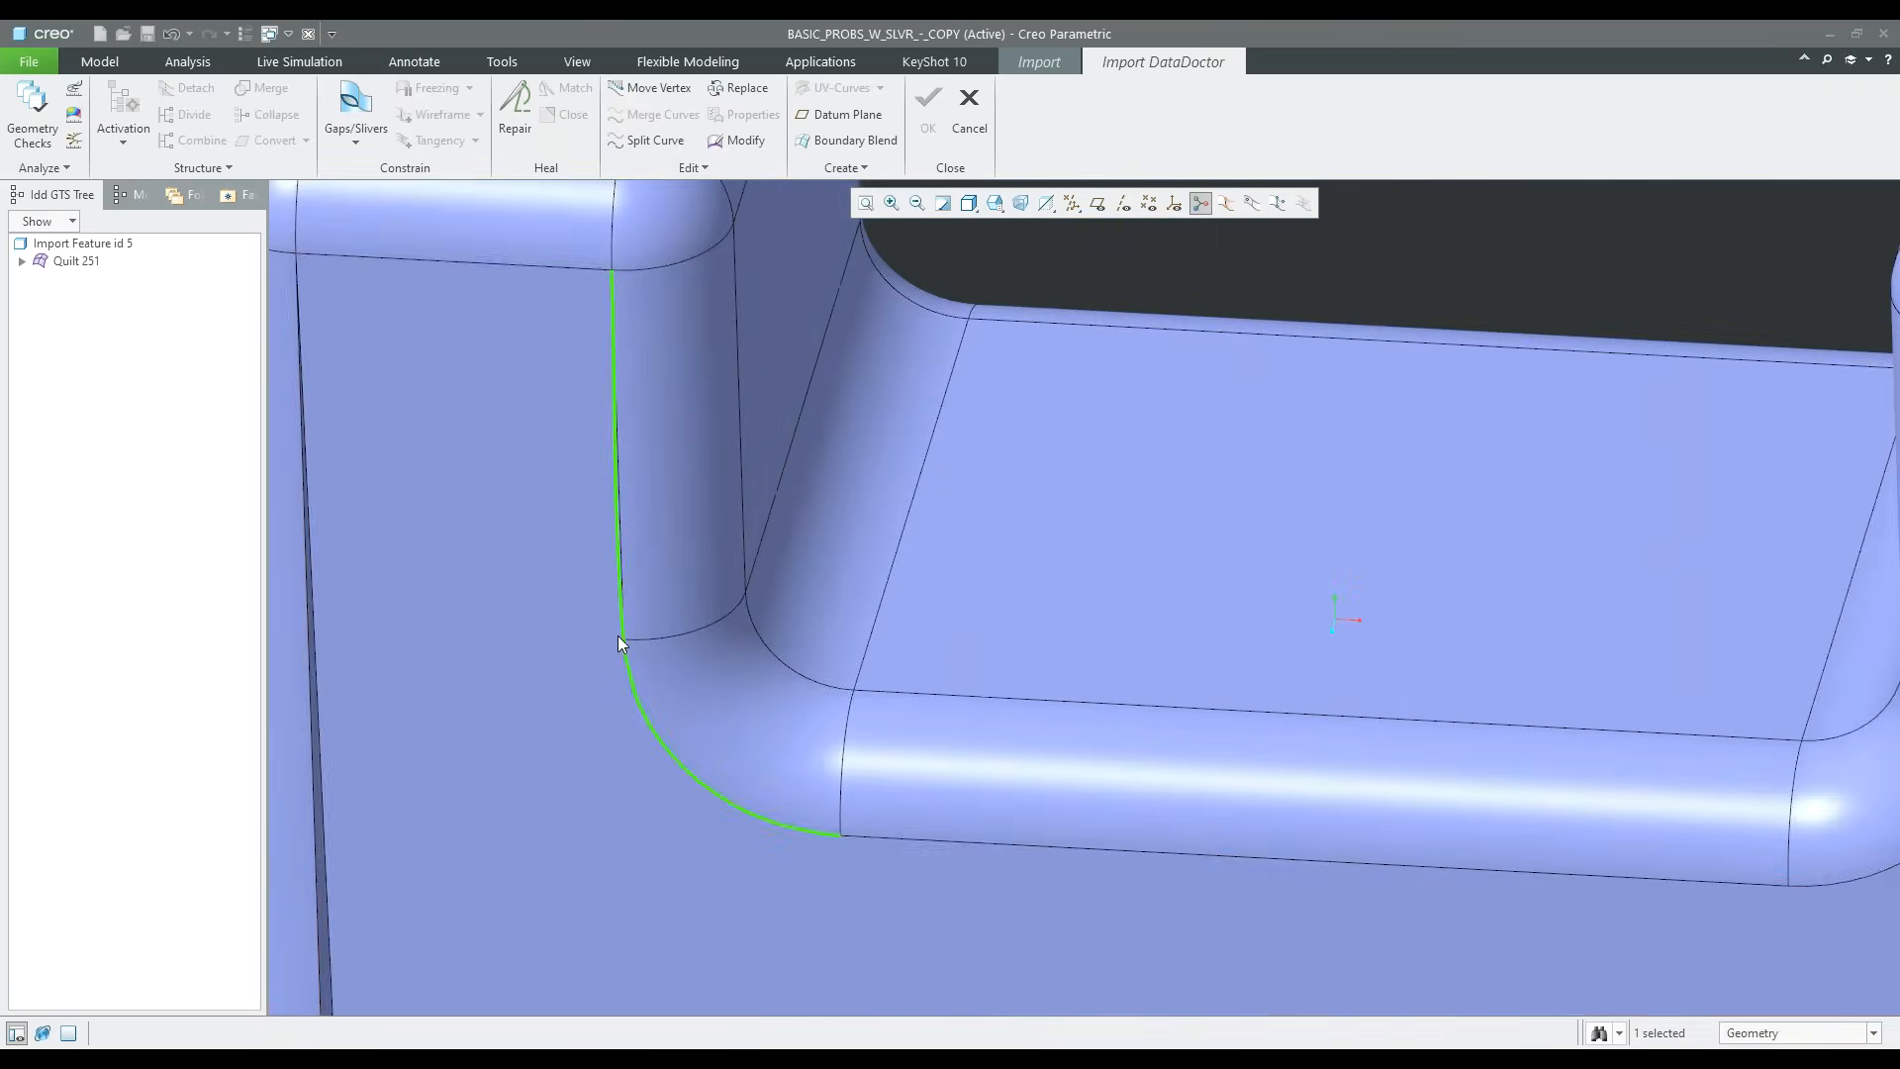
pyautogui.scroll(-2, 620, 633)
pyautogui.scroll(2, 631, 594)
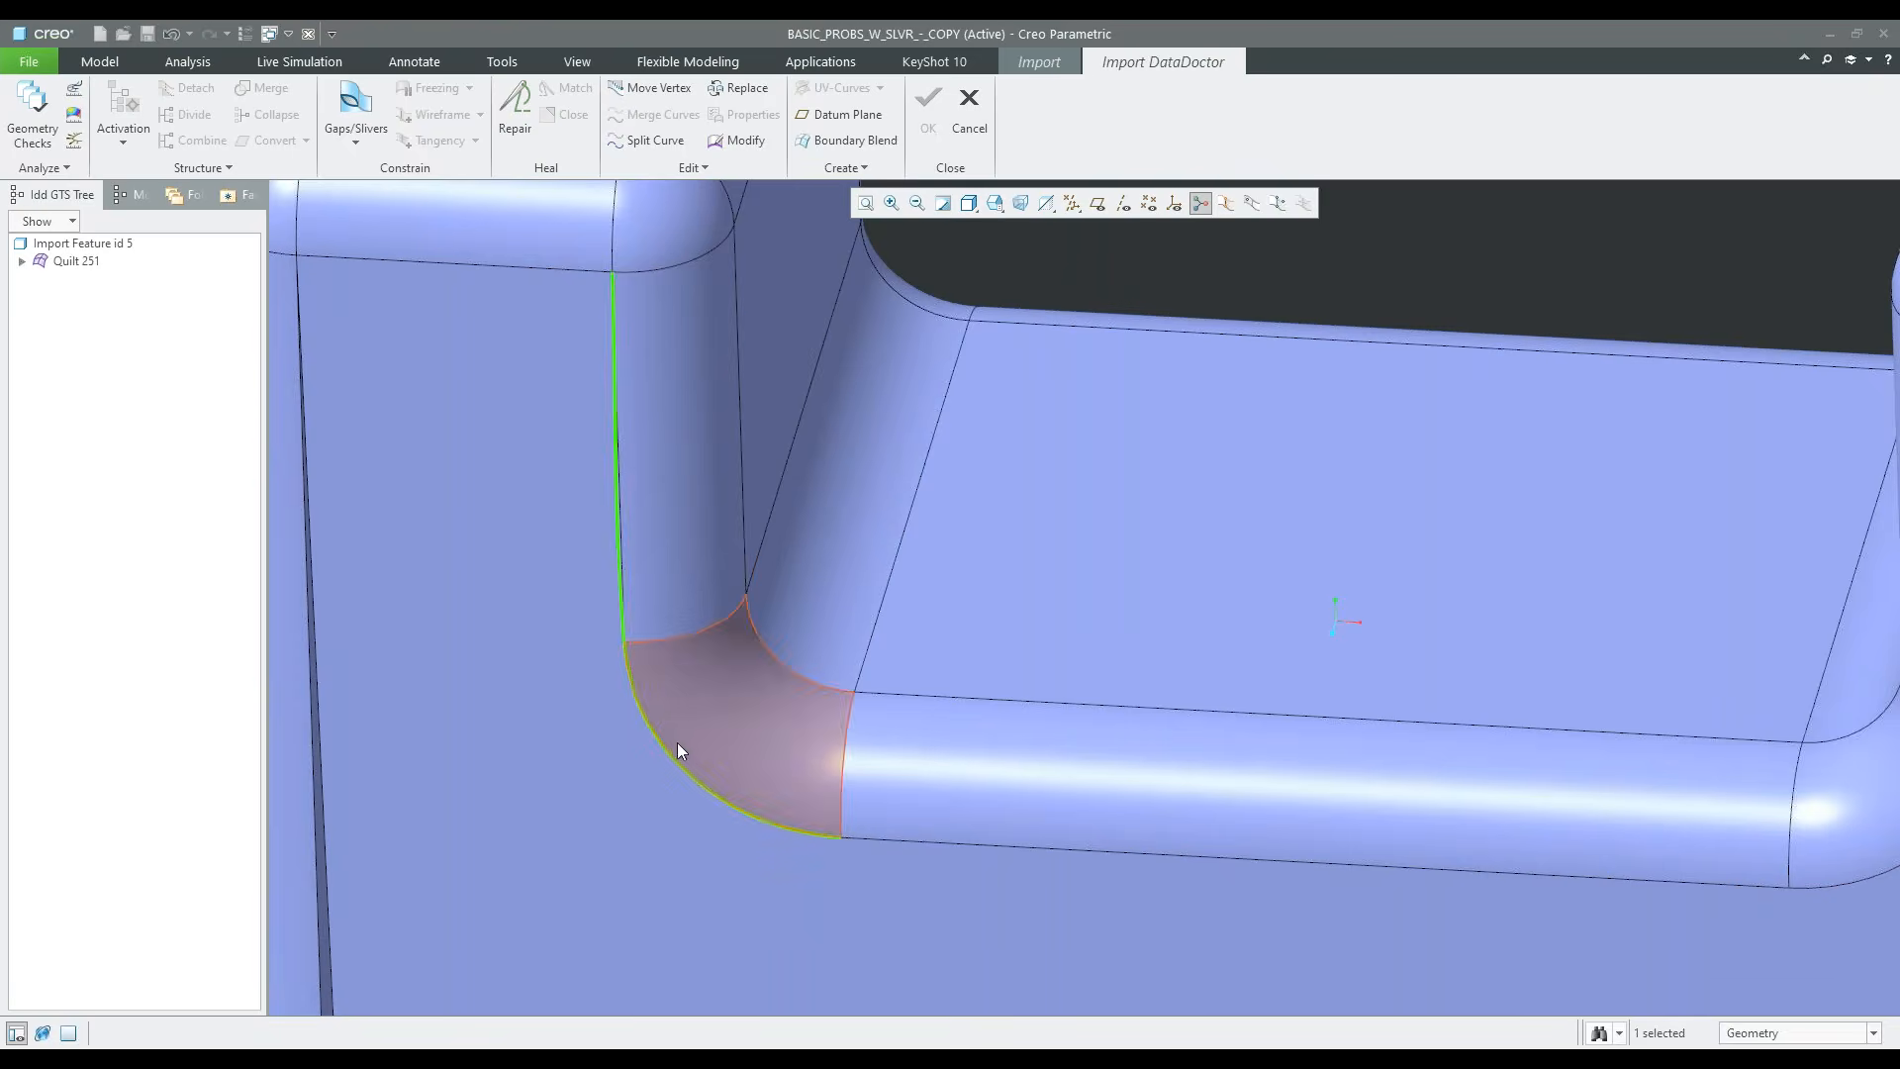
pyautogui.scroll(-3, 639, 693)
pyautogui.scroll(2, 639, 699)
pyautogui.scroll(1, 639, 698)
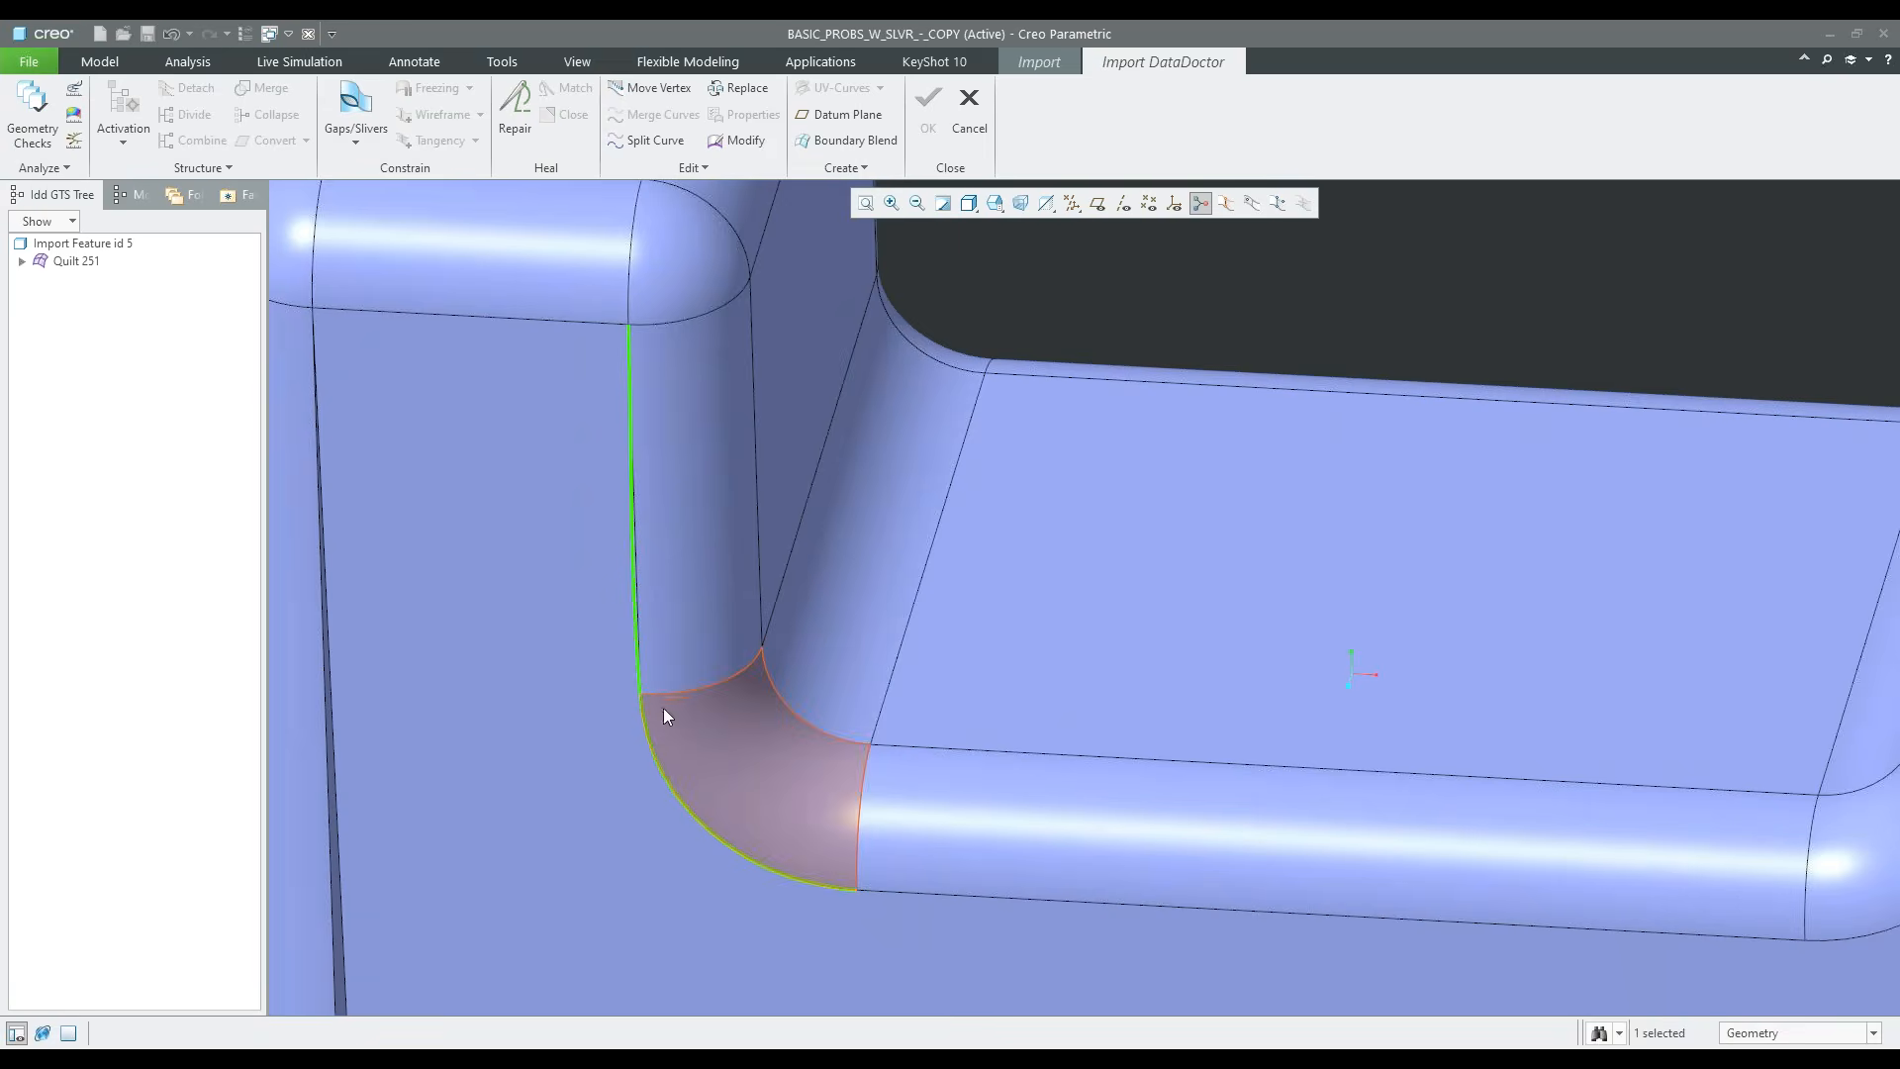
pyautogui.scroll(-2, 662, 798)
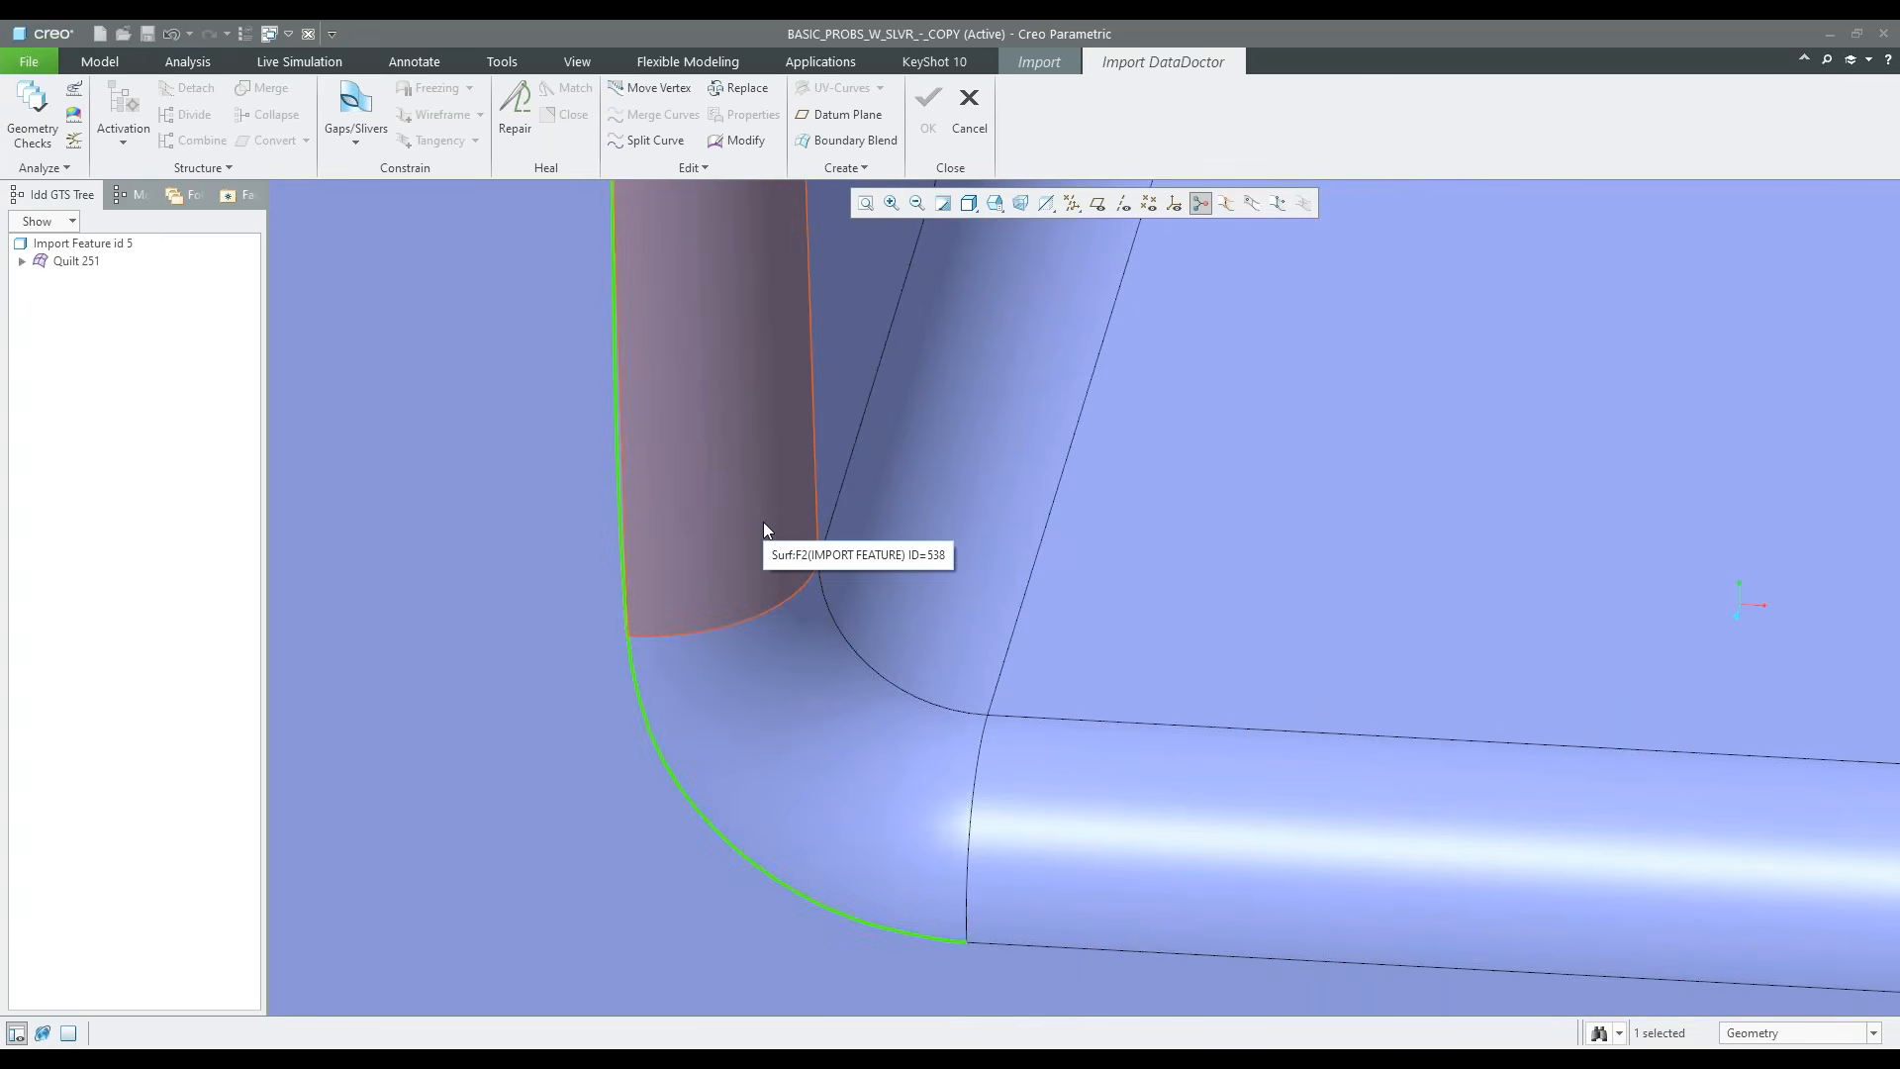
pyautogui.scroll(-5, 628, 653)
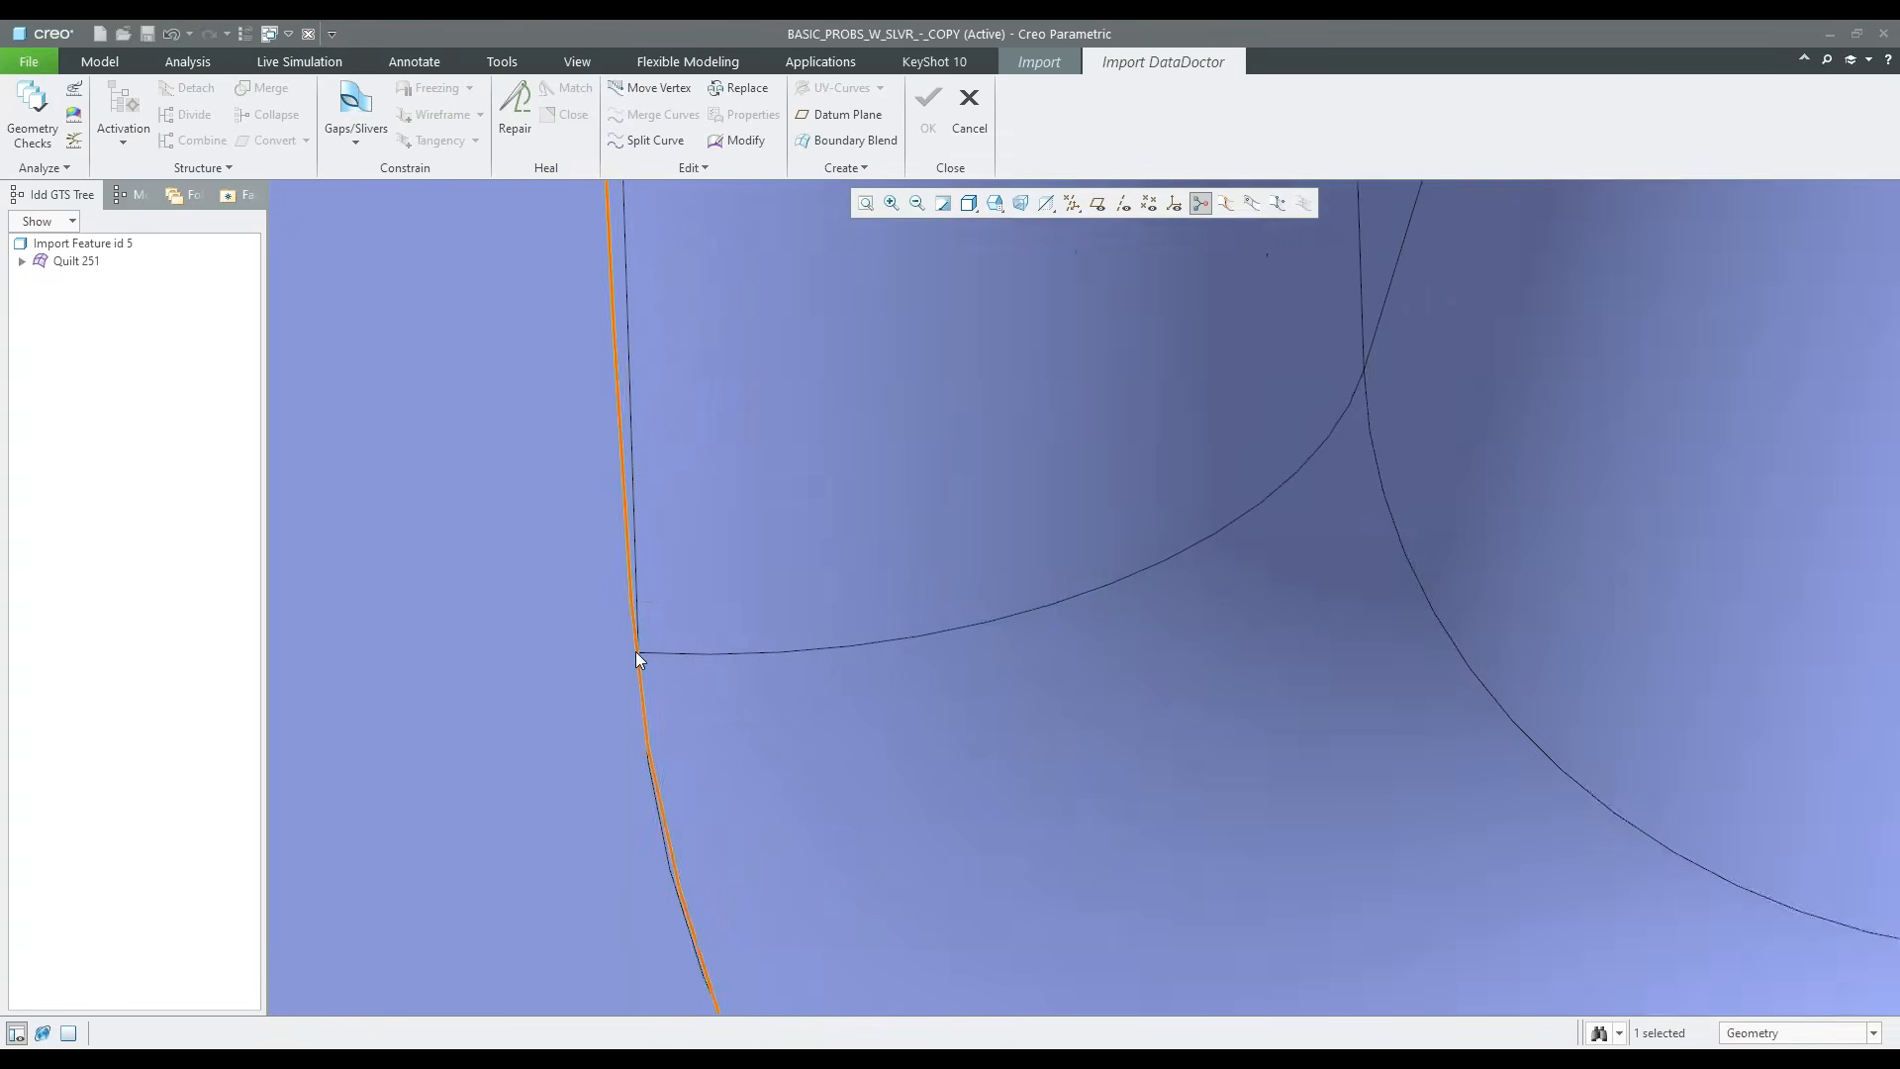
pyautogui.scroll(-4, 637, 653)
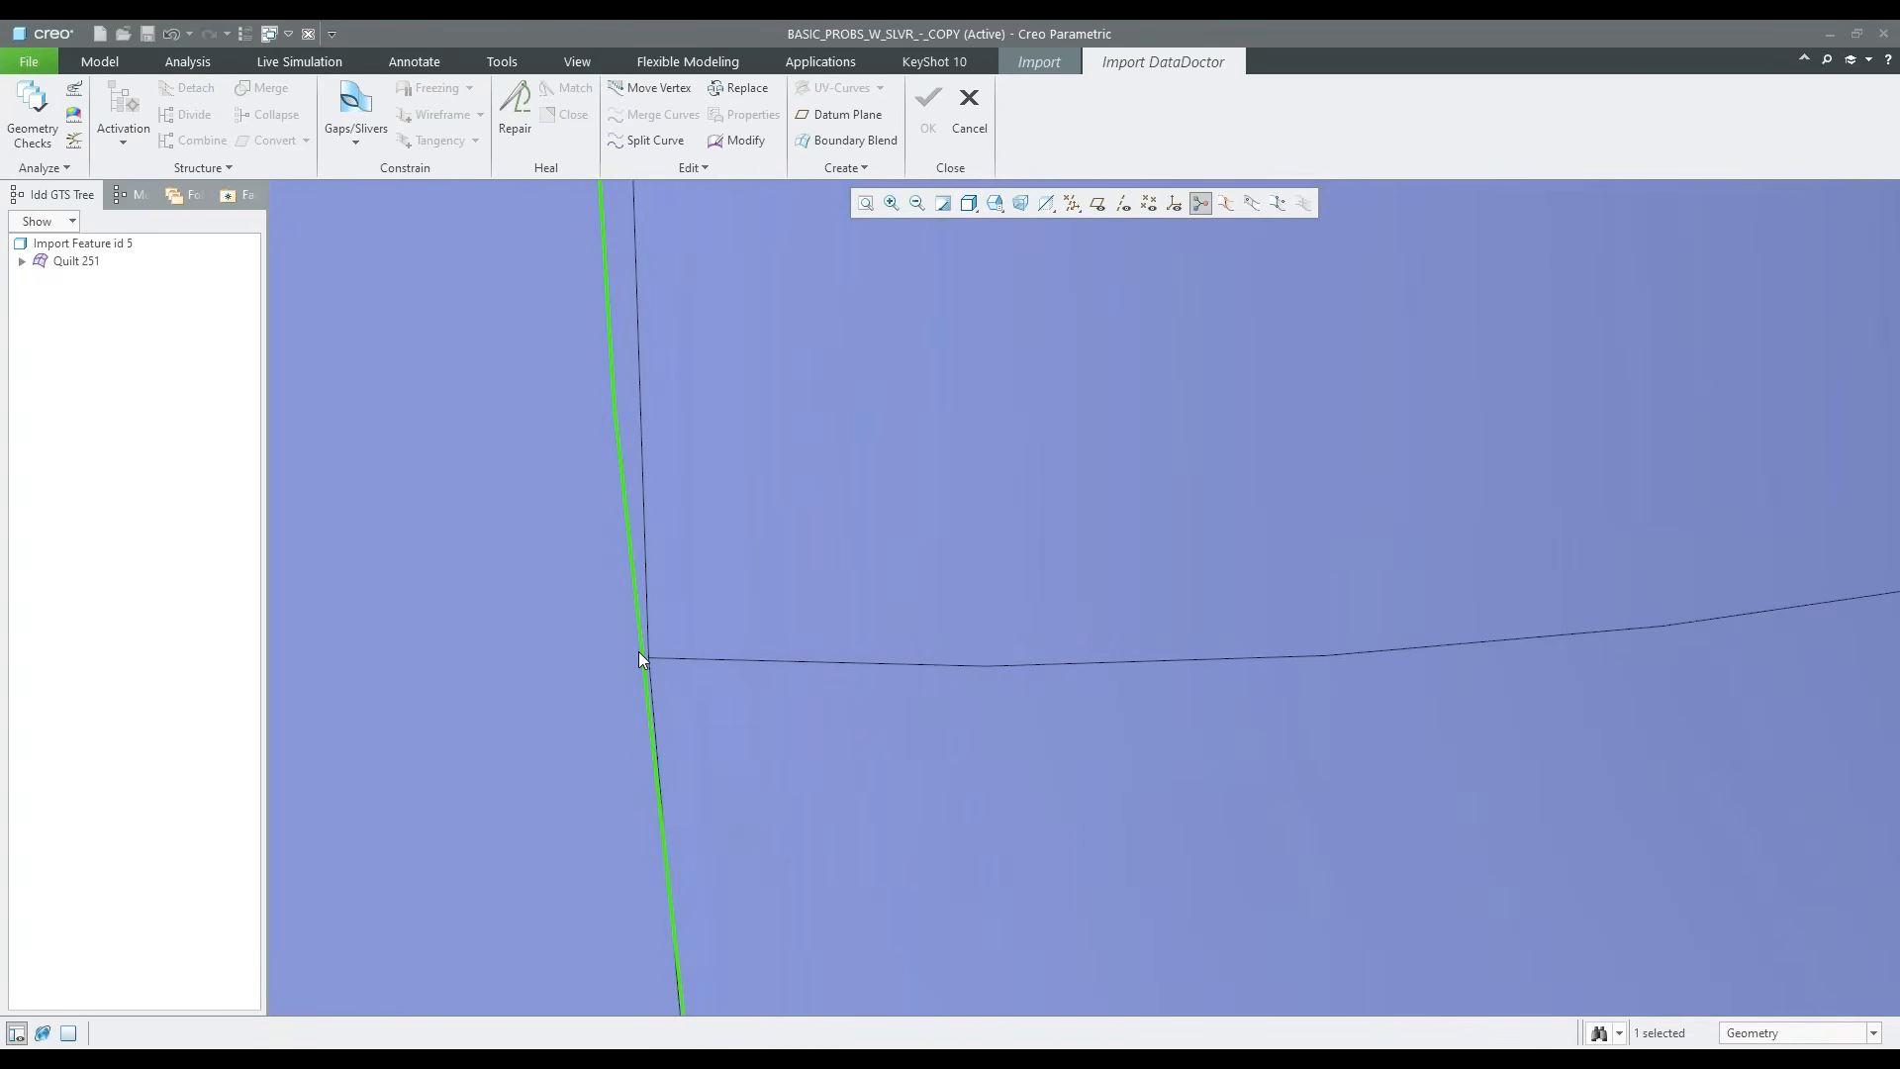
pyautogui.click(657, 141)
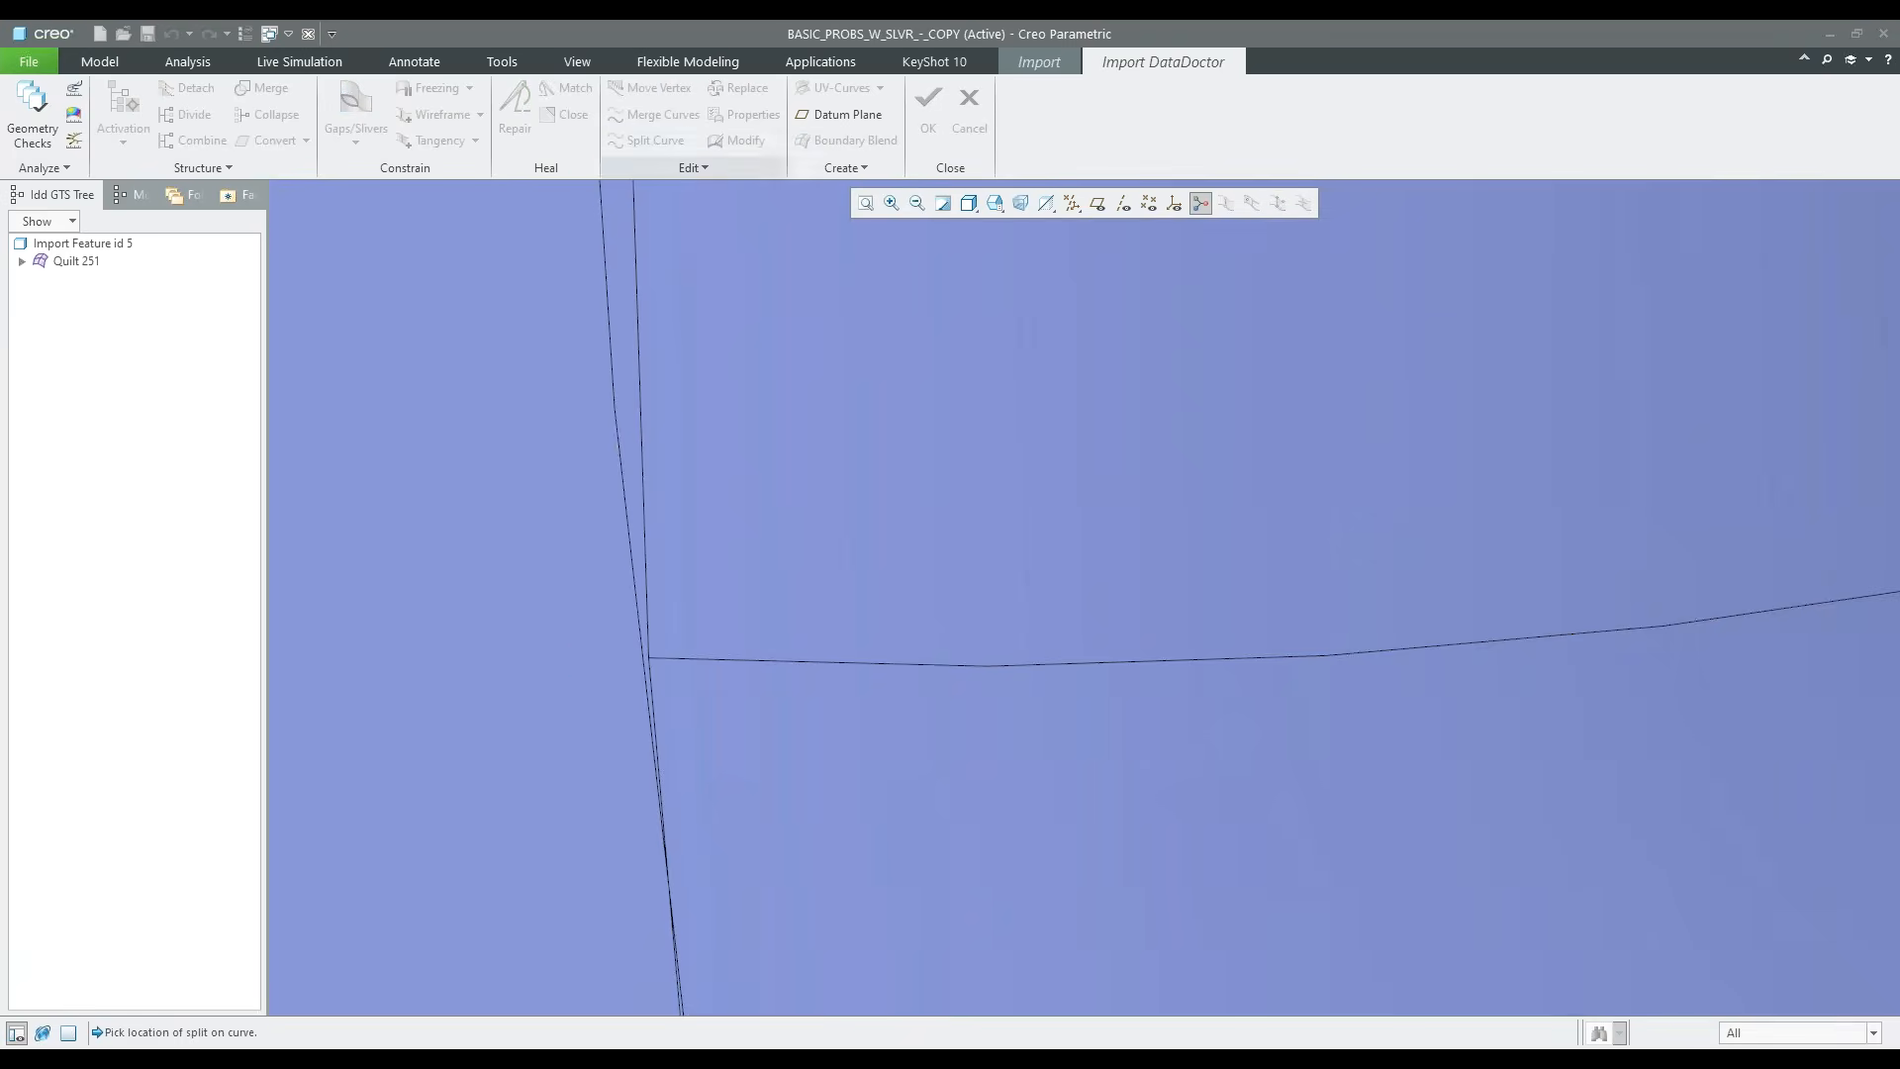
pyautogui.click(641, 645)
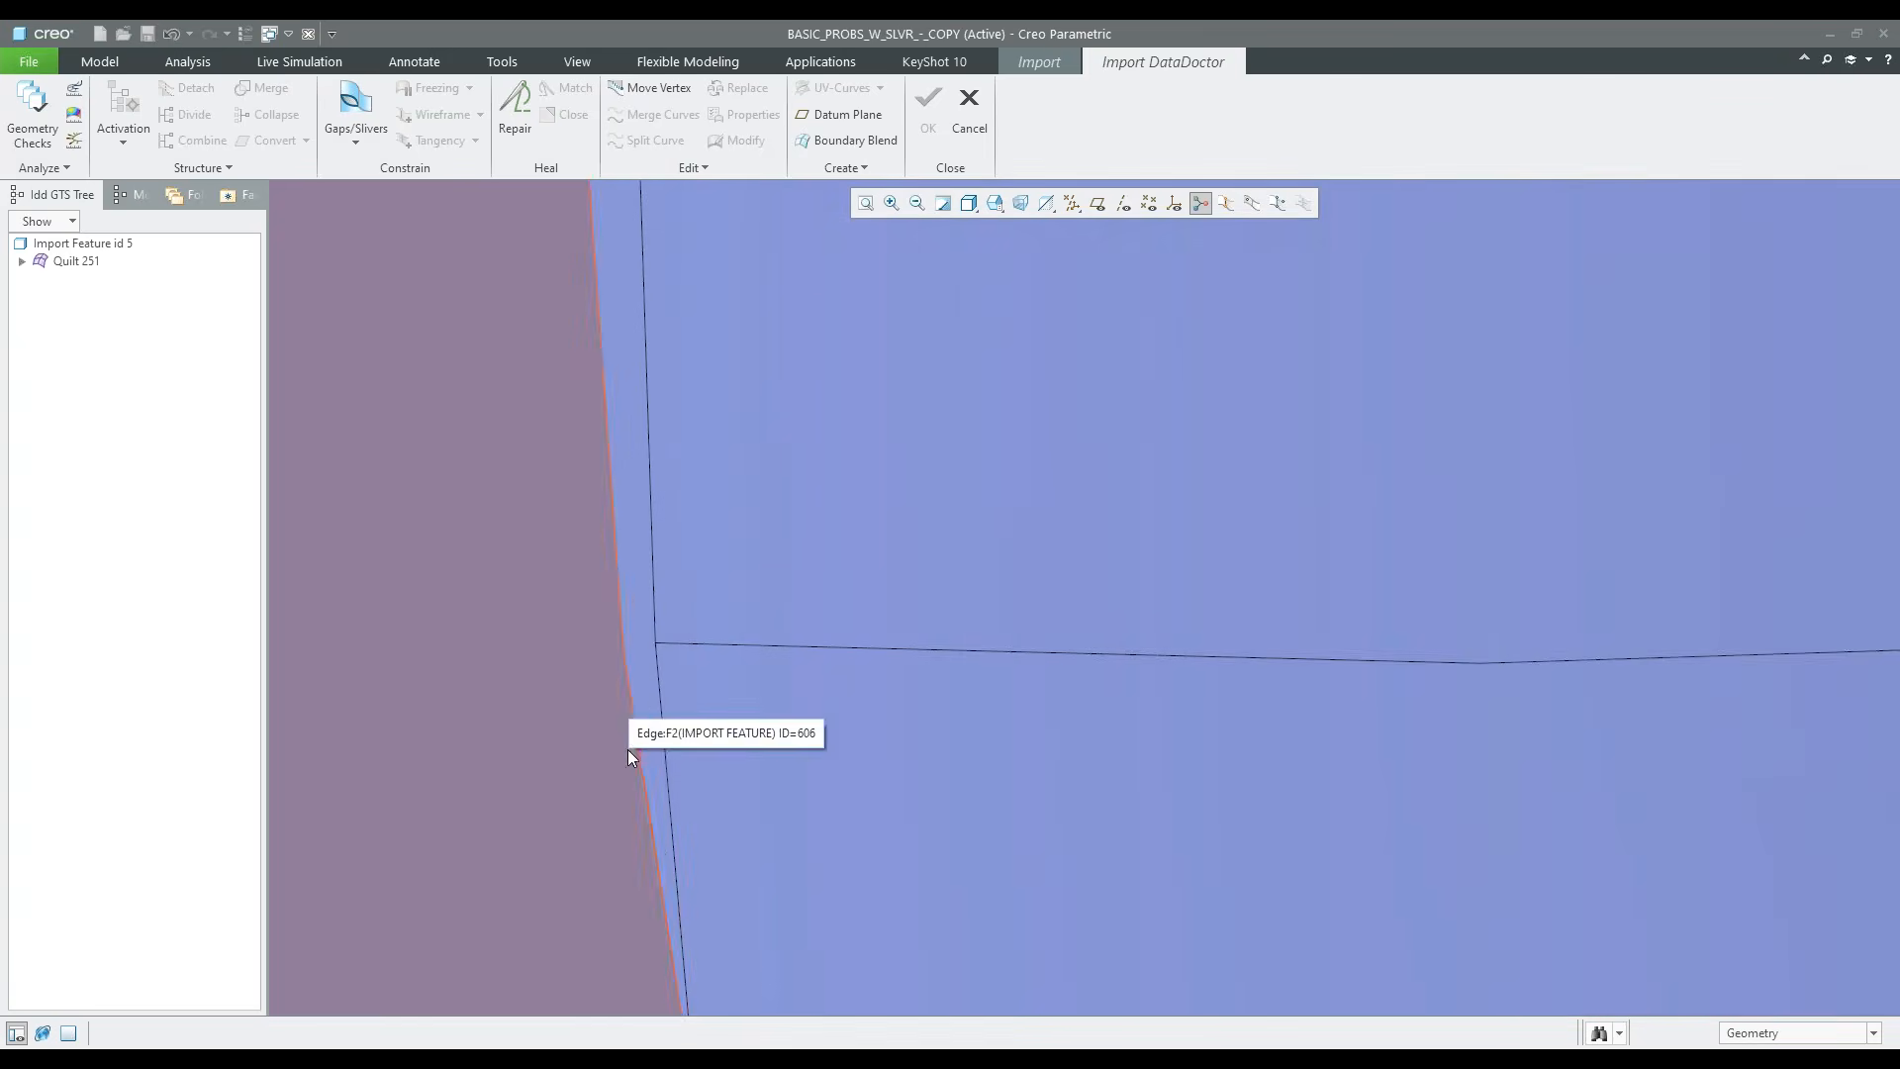
# Deactivate the currently active surfaces, Surface 87 and Surface 65, in the main quilt
pyautogui.scroll(5, 628, 748)
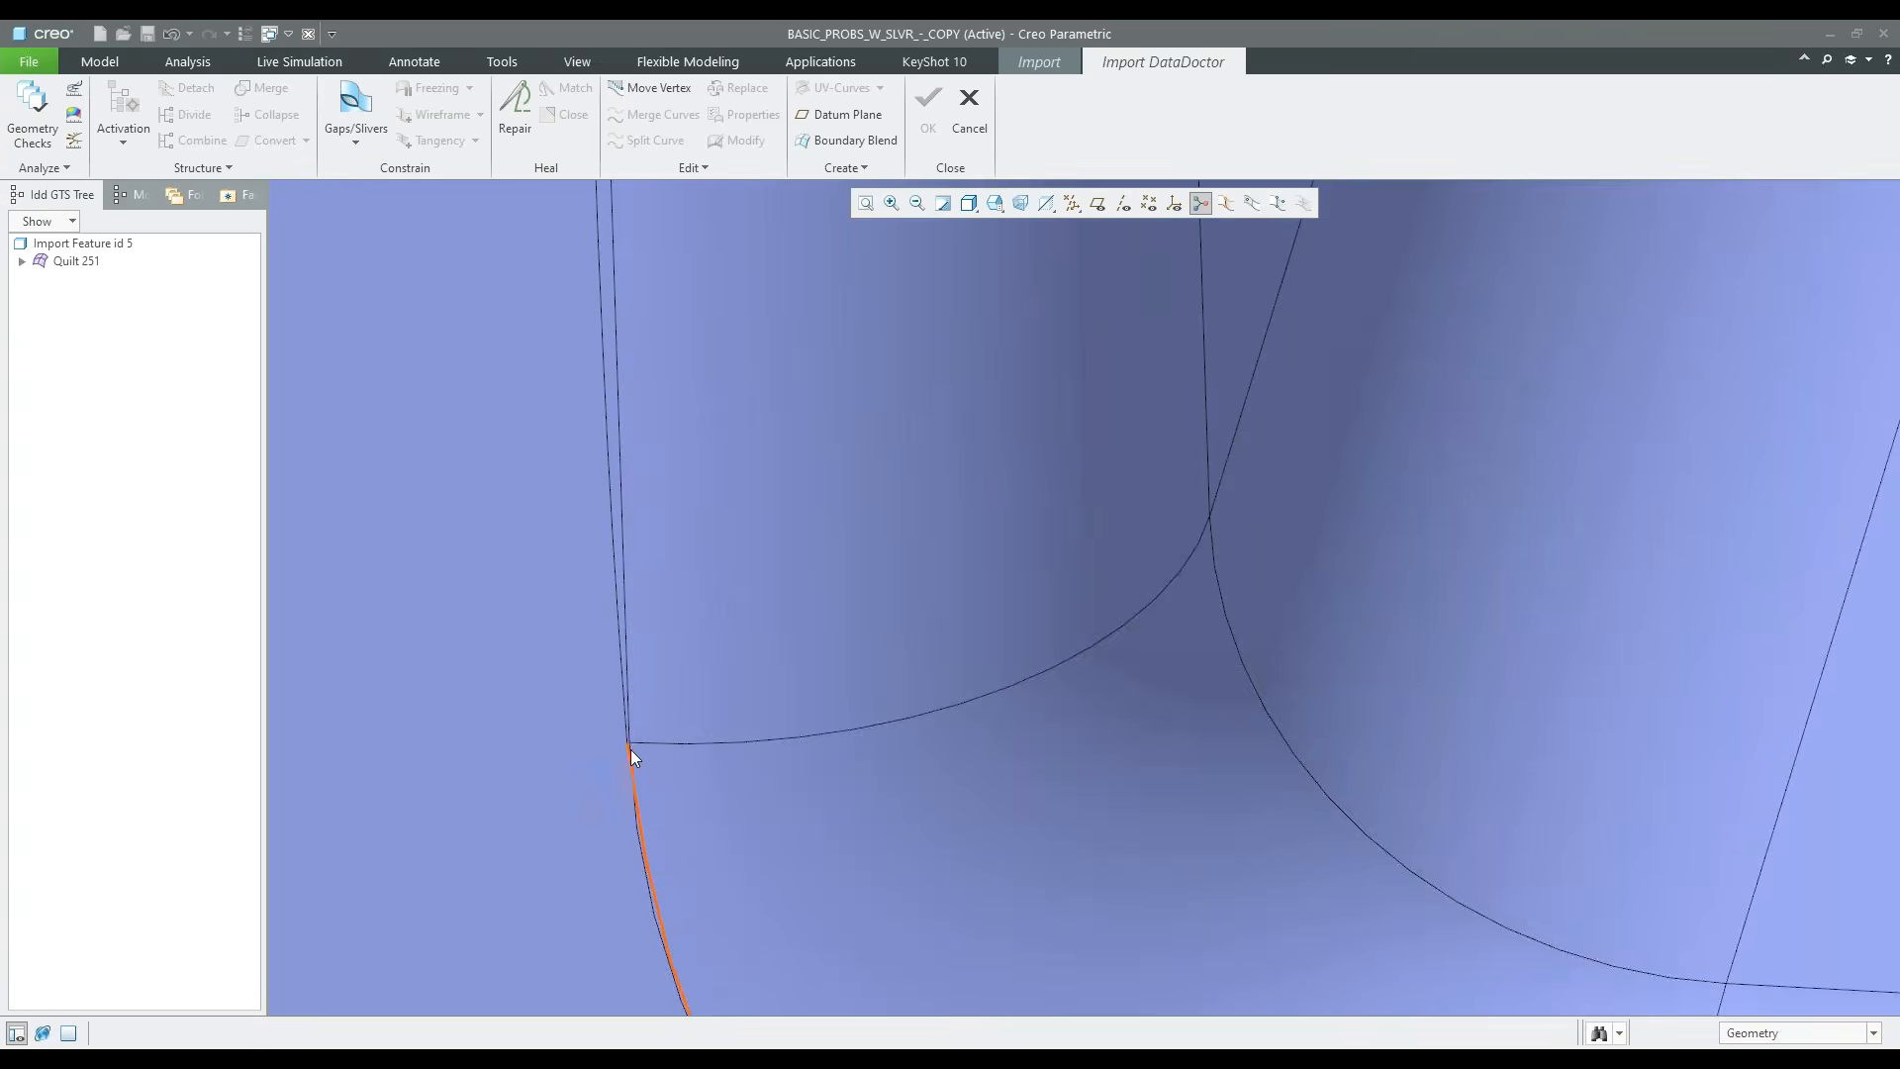
pyautogui.scroll(2, 632, 751)
pyautogui.click(22, 262)
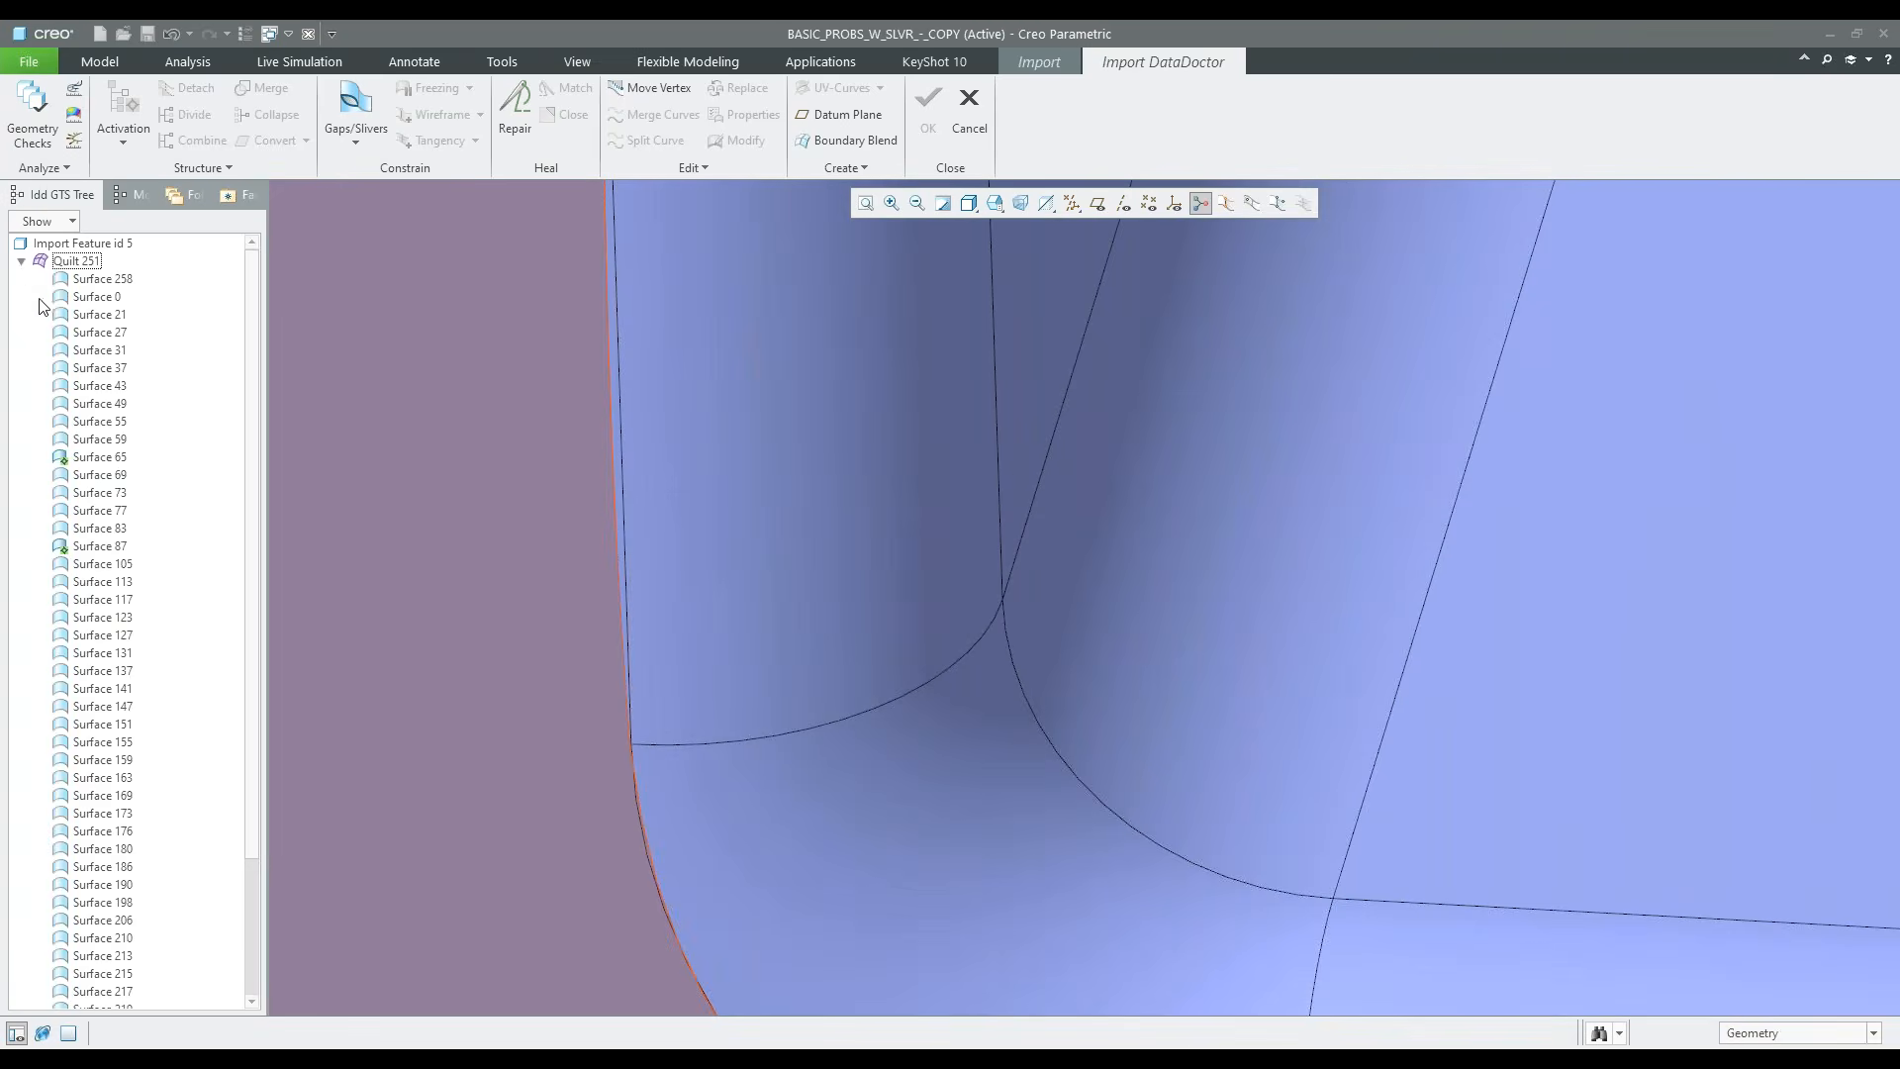
pyautogui.scroll(2, 777, 591)
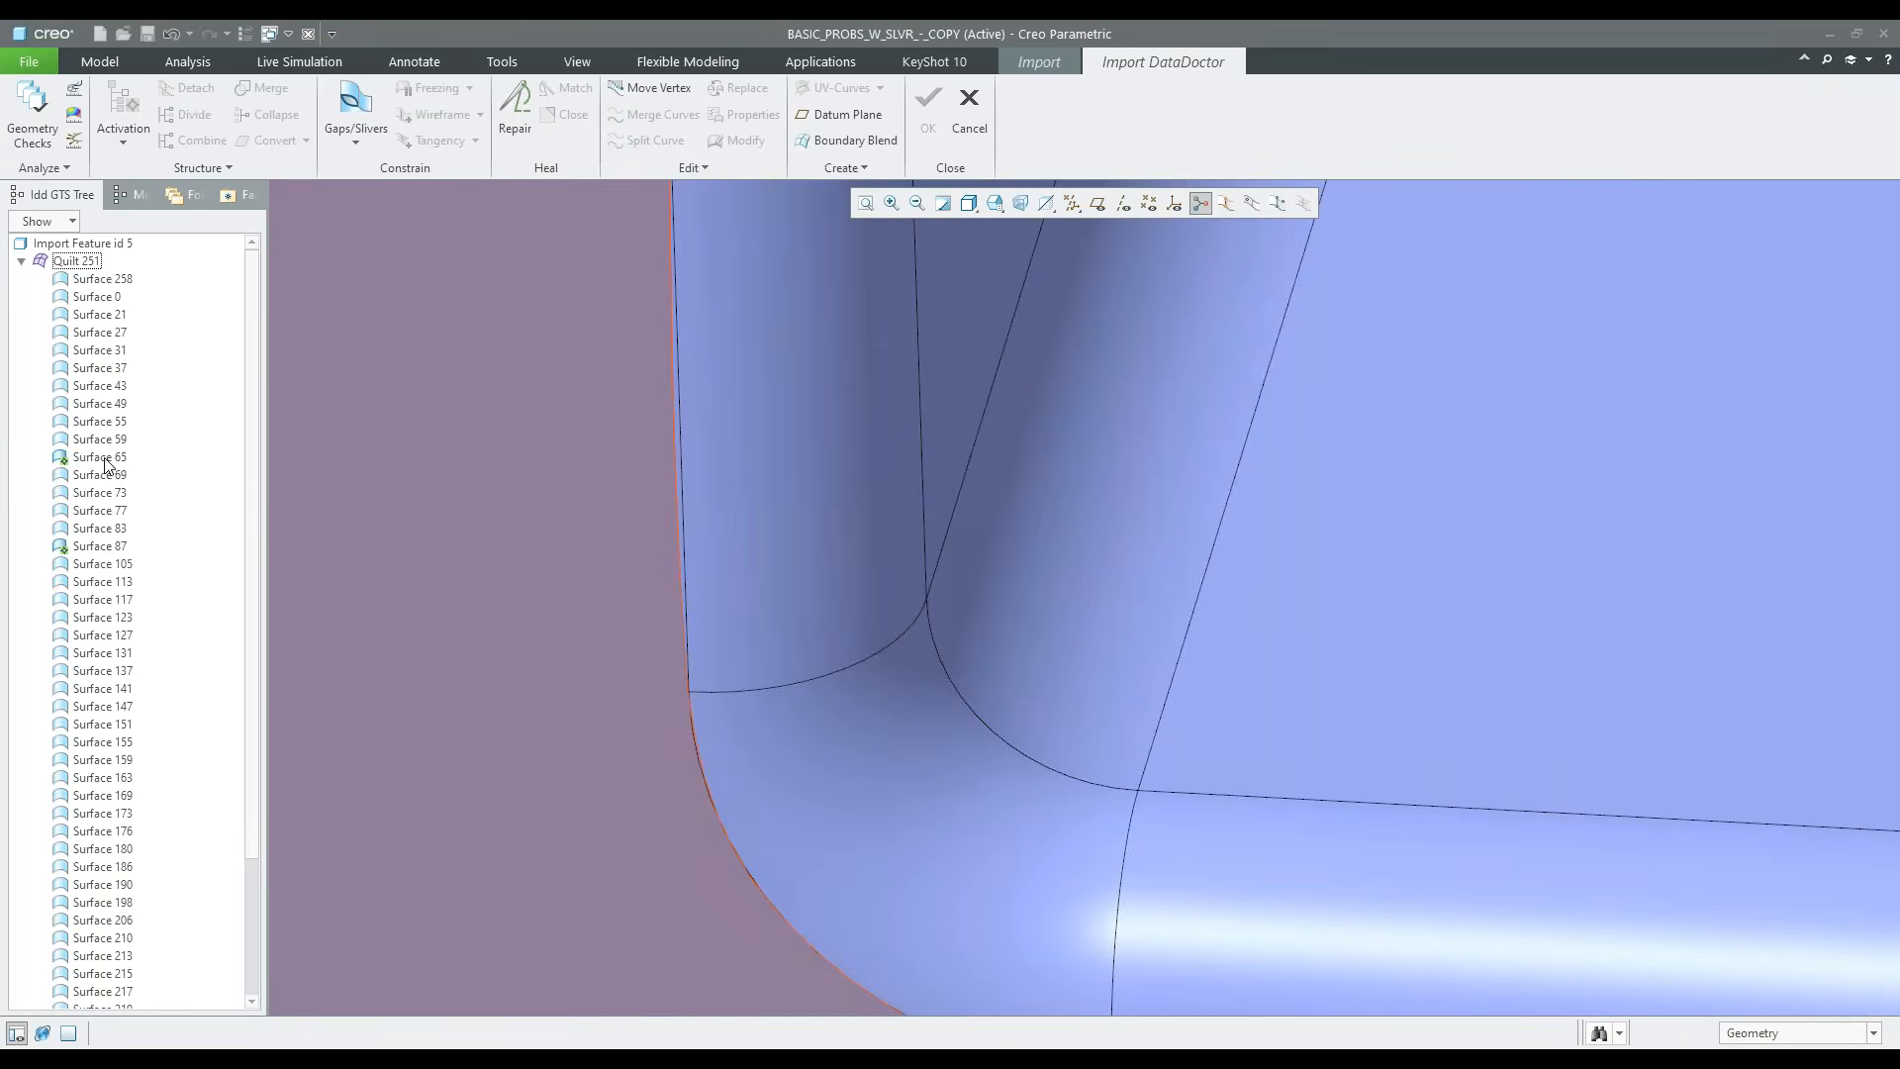
pyautogui.rightClick(105, 548)
pyautogui.click(148, 576)
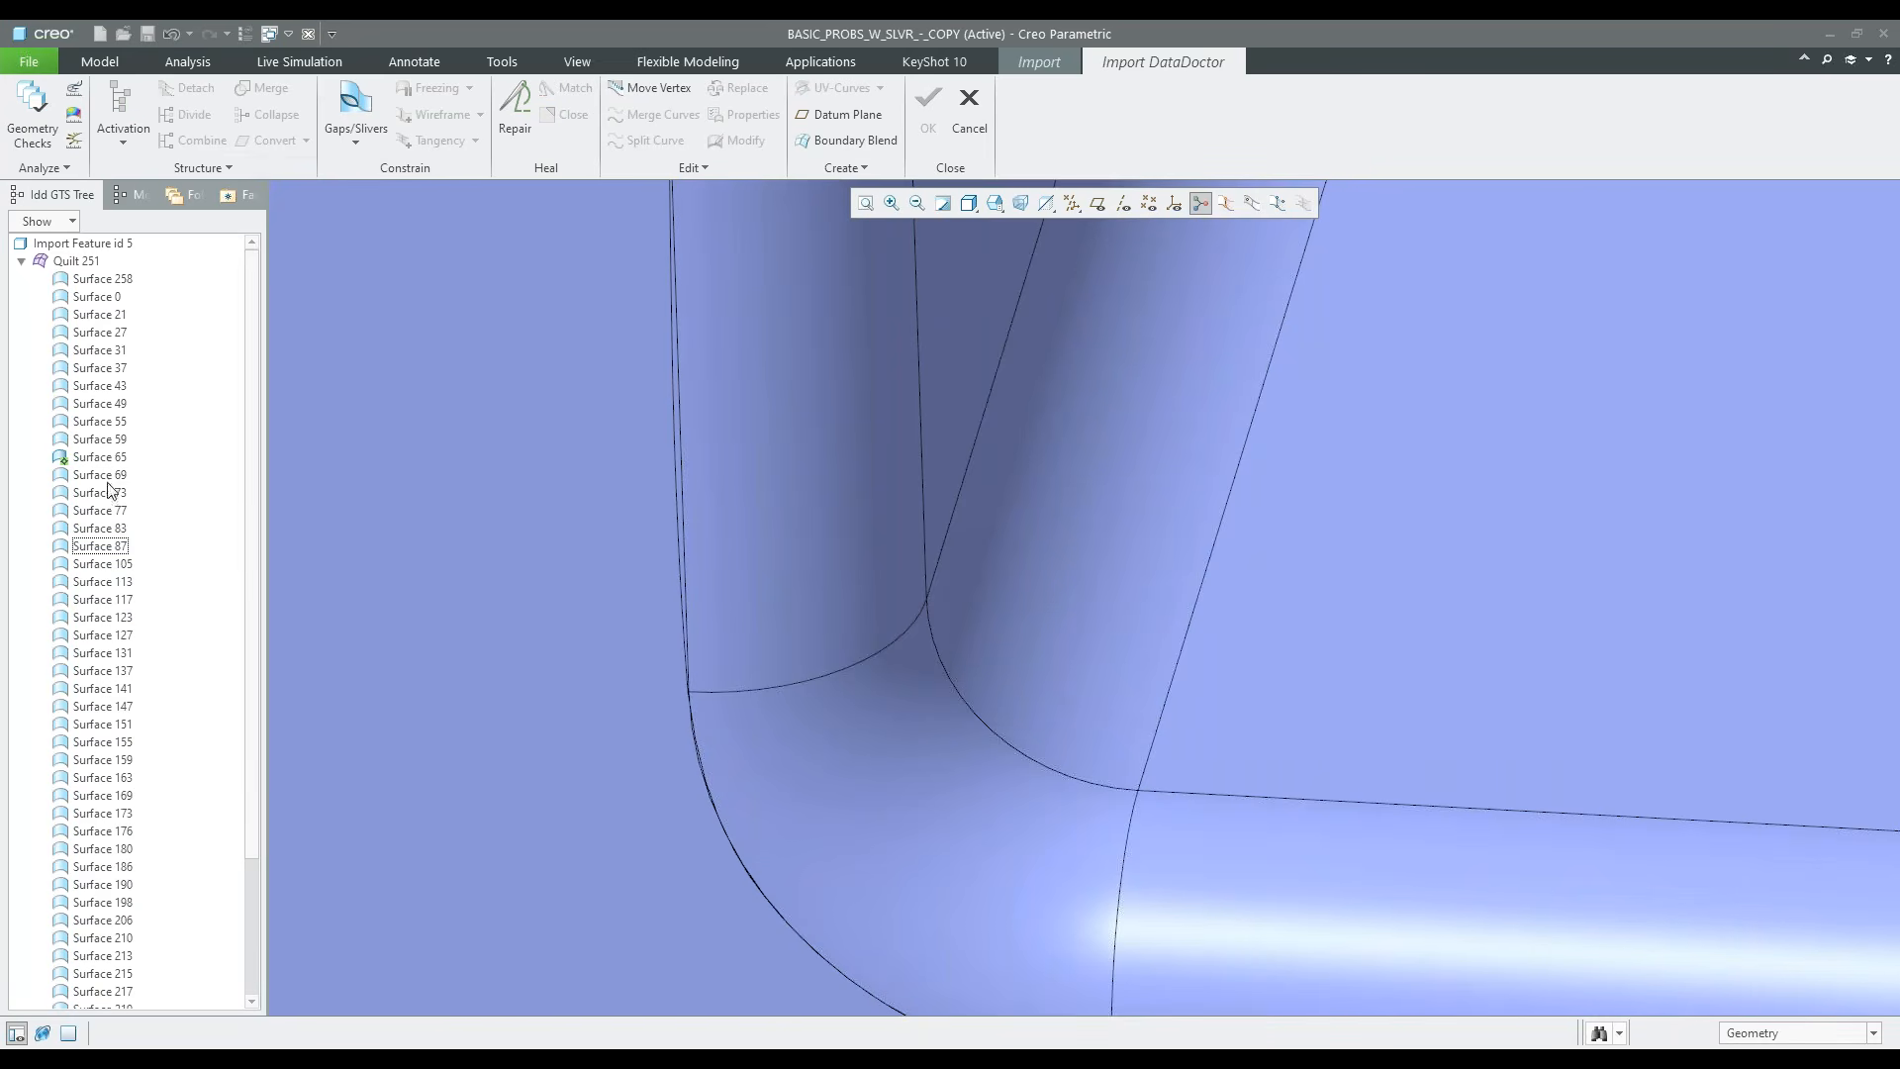
pyautogui.click(123, 145)
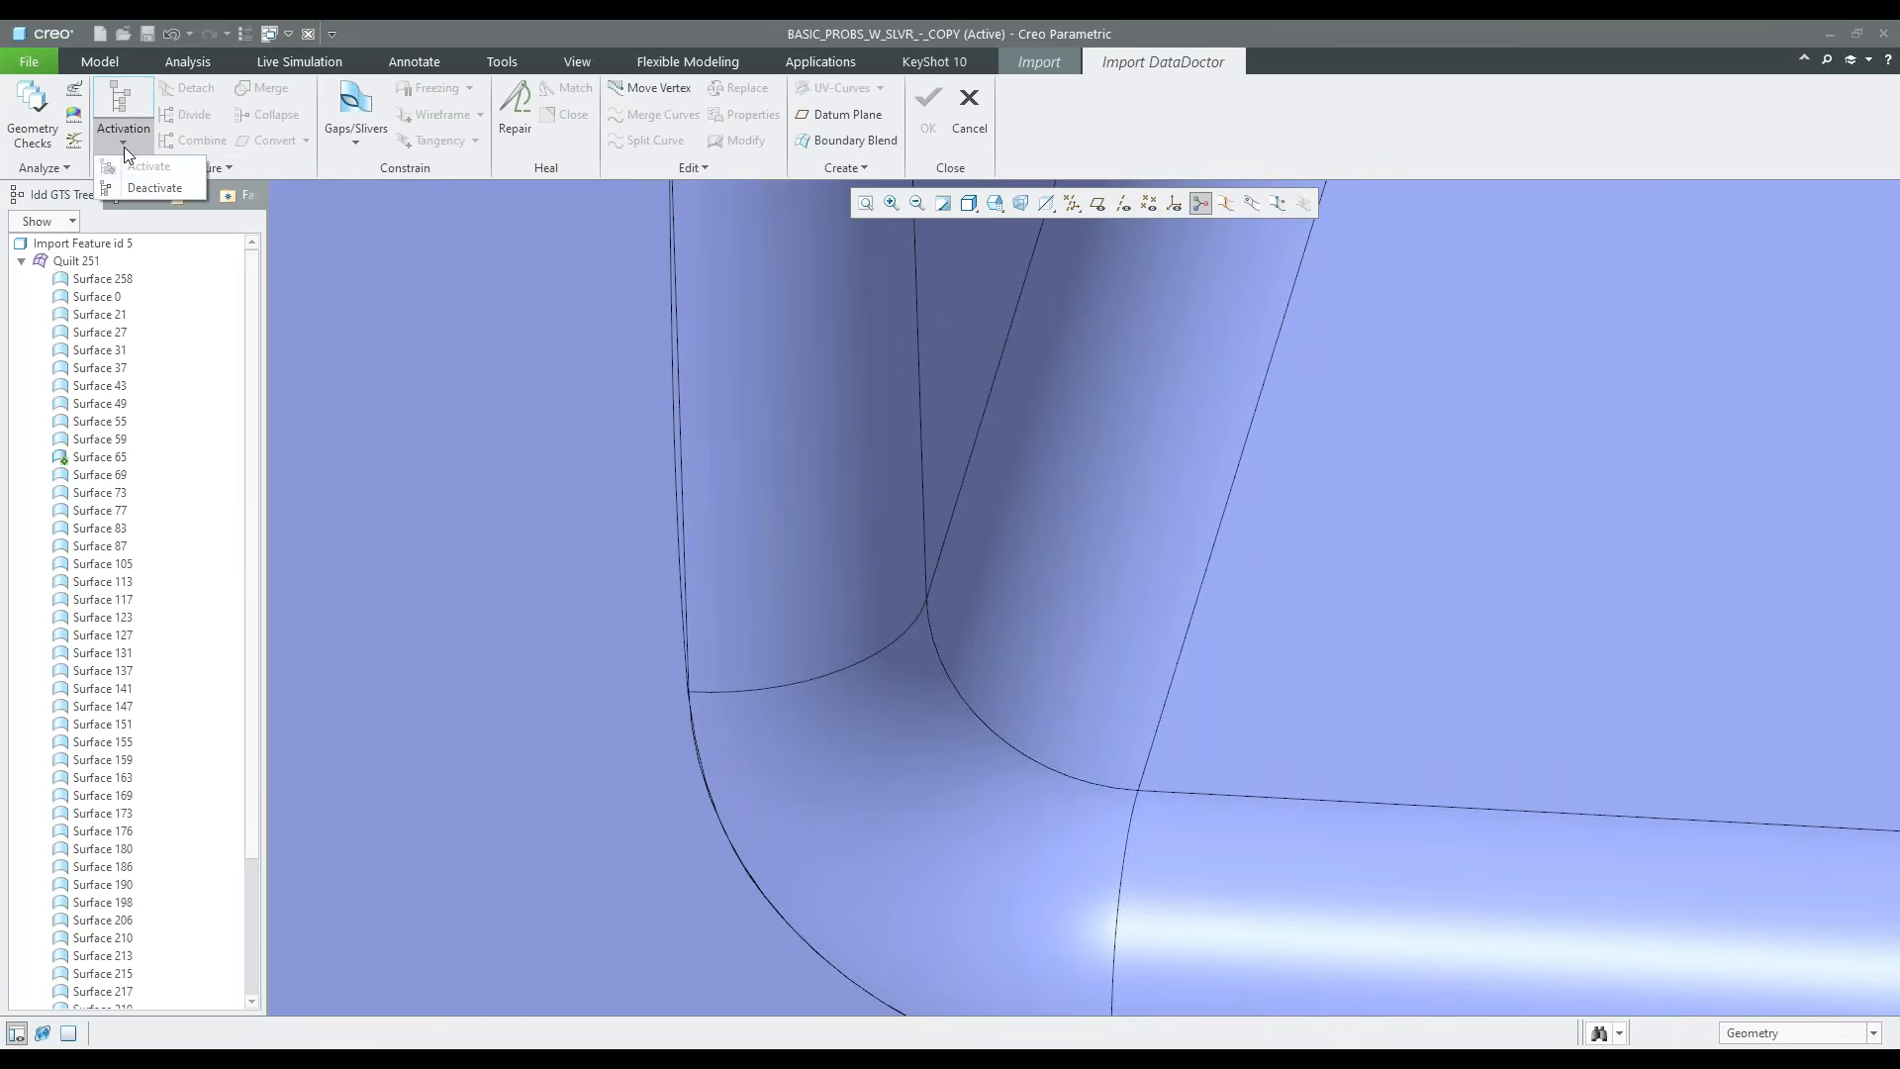
pyautogui.click(147, 187)
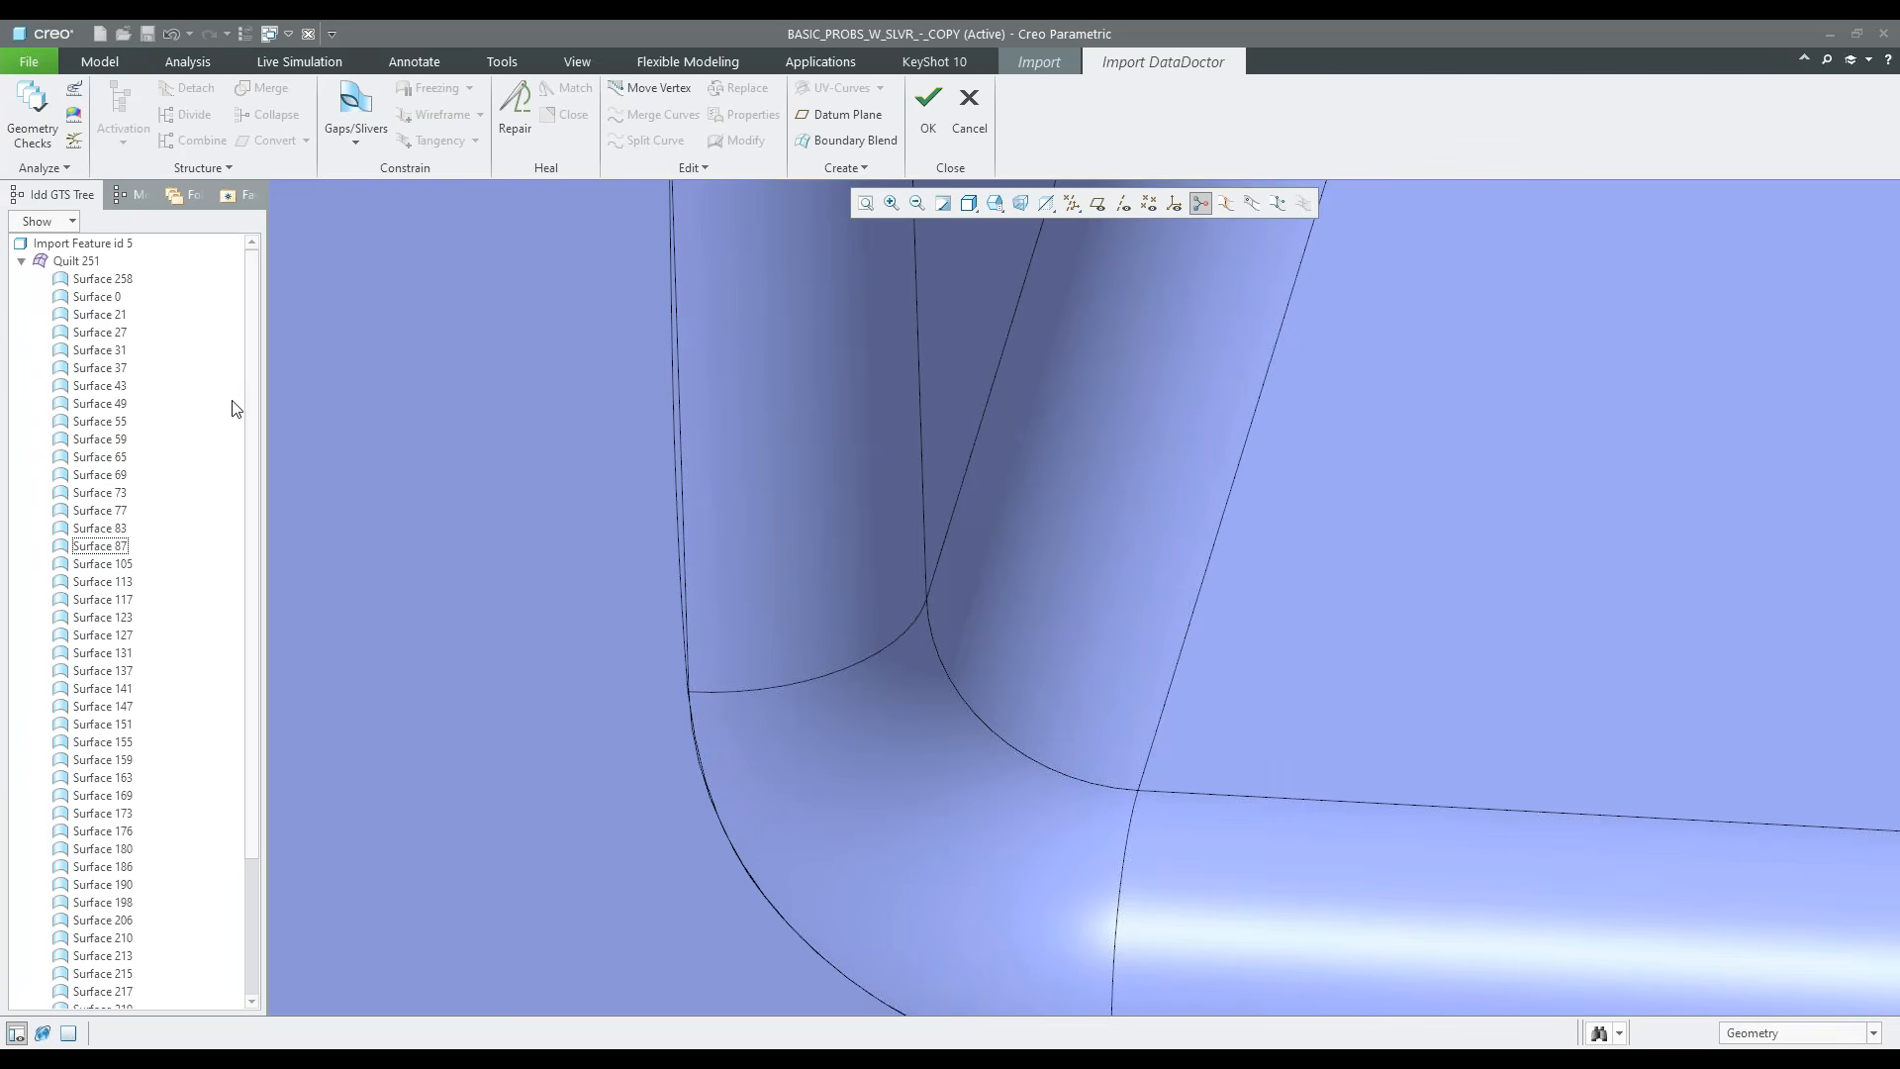
# Activate the notch's vertical round surface together with the adjoining front face, Surface 87
pyautogui.scroll(-4, 695, 681)
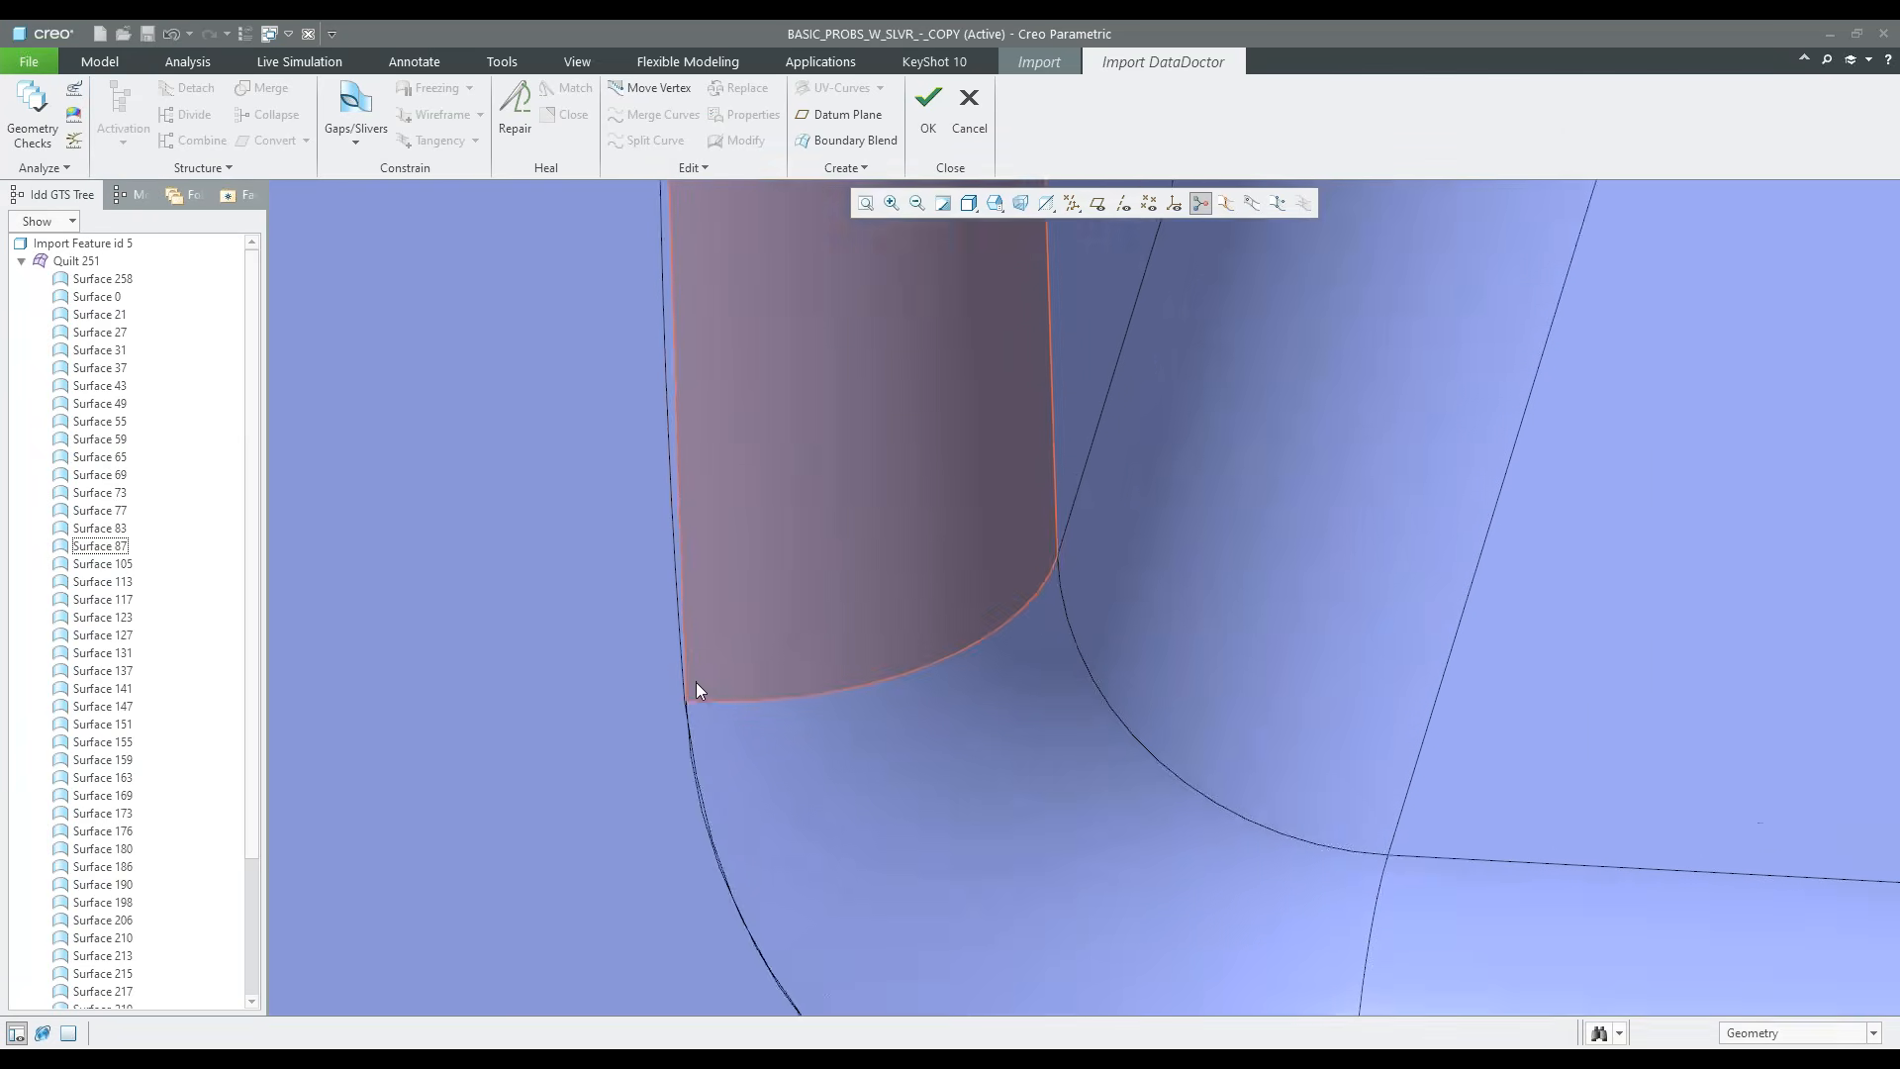
pyautogui.scroll(-2, 693, 682)
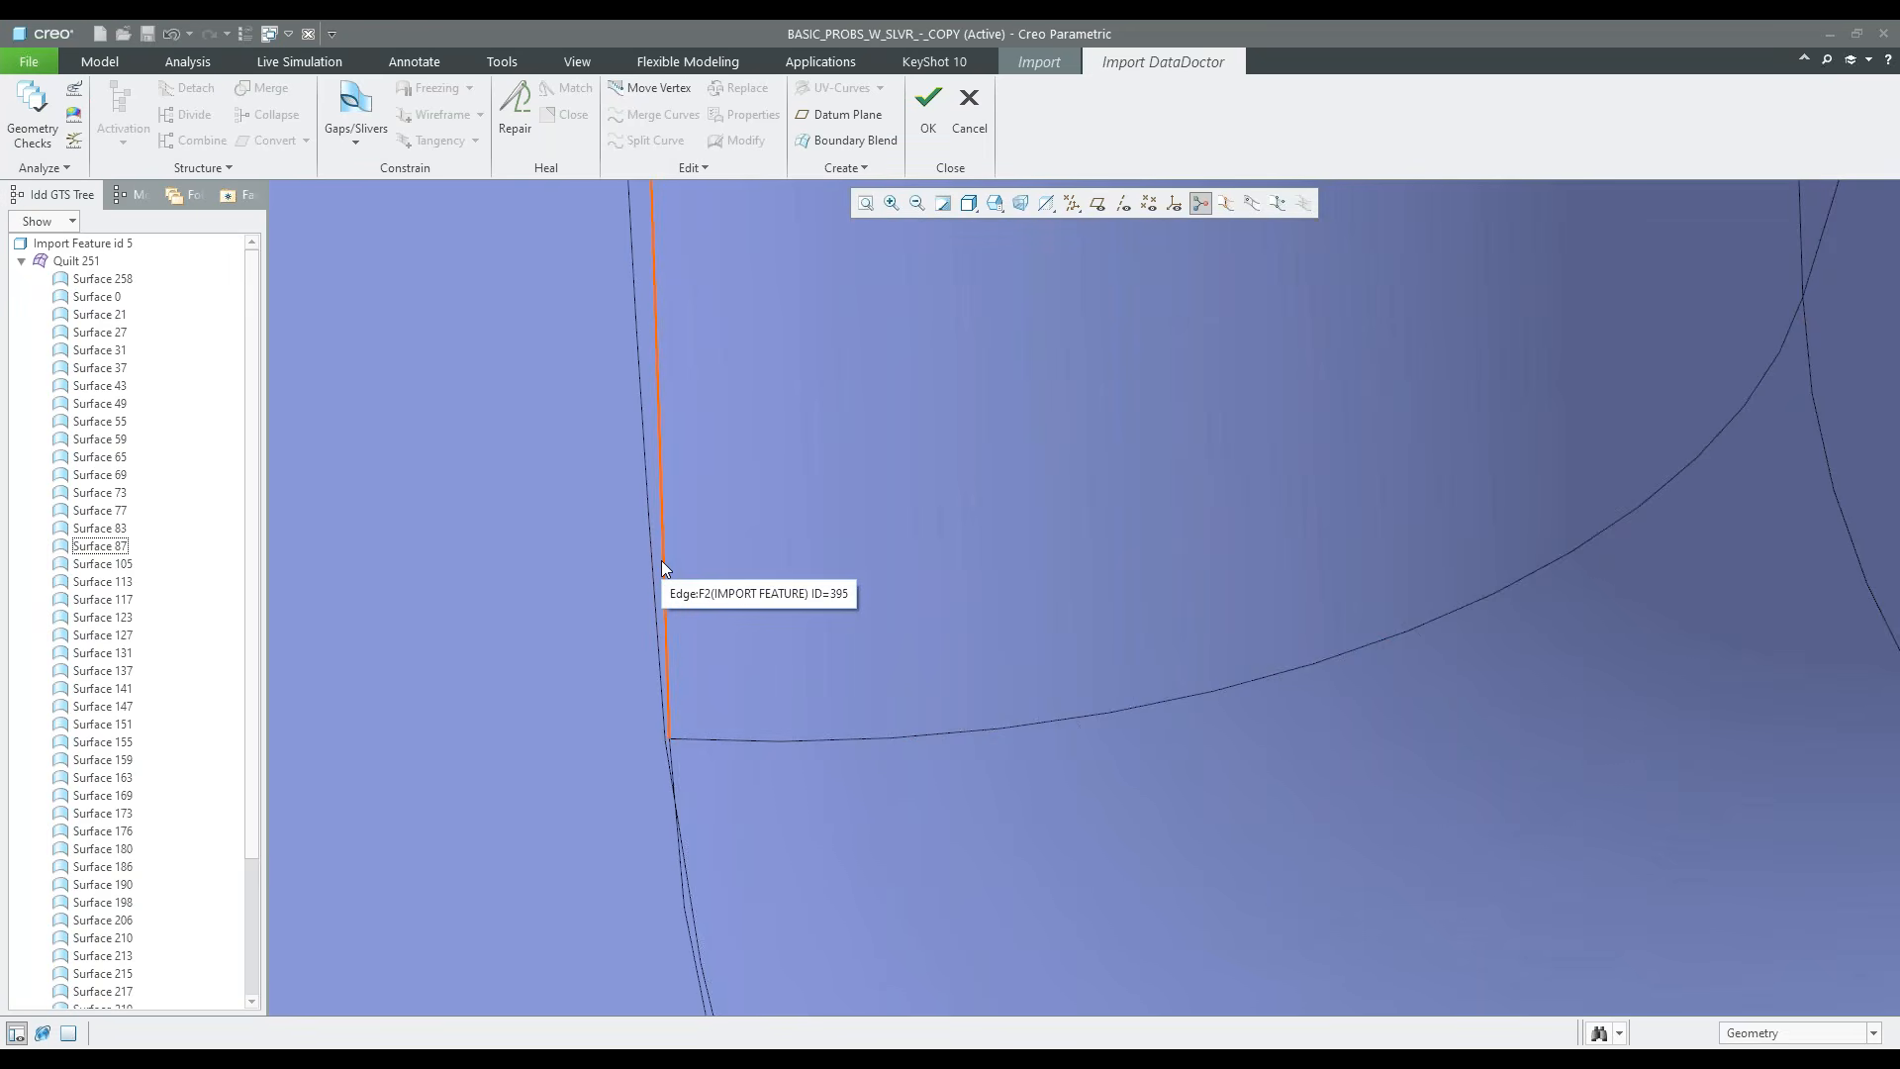
pyautogui.click(746, 625)
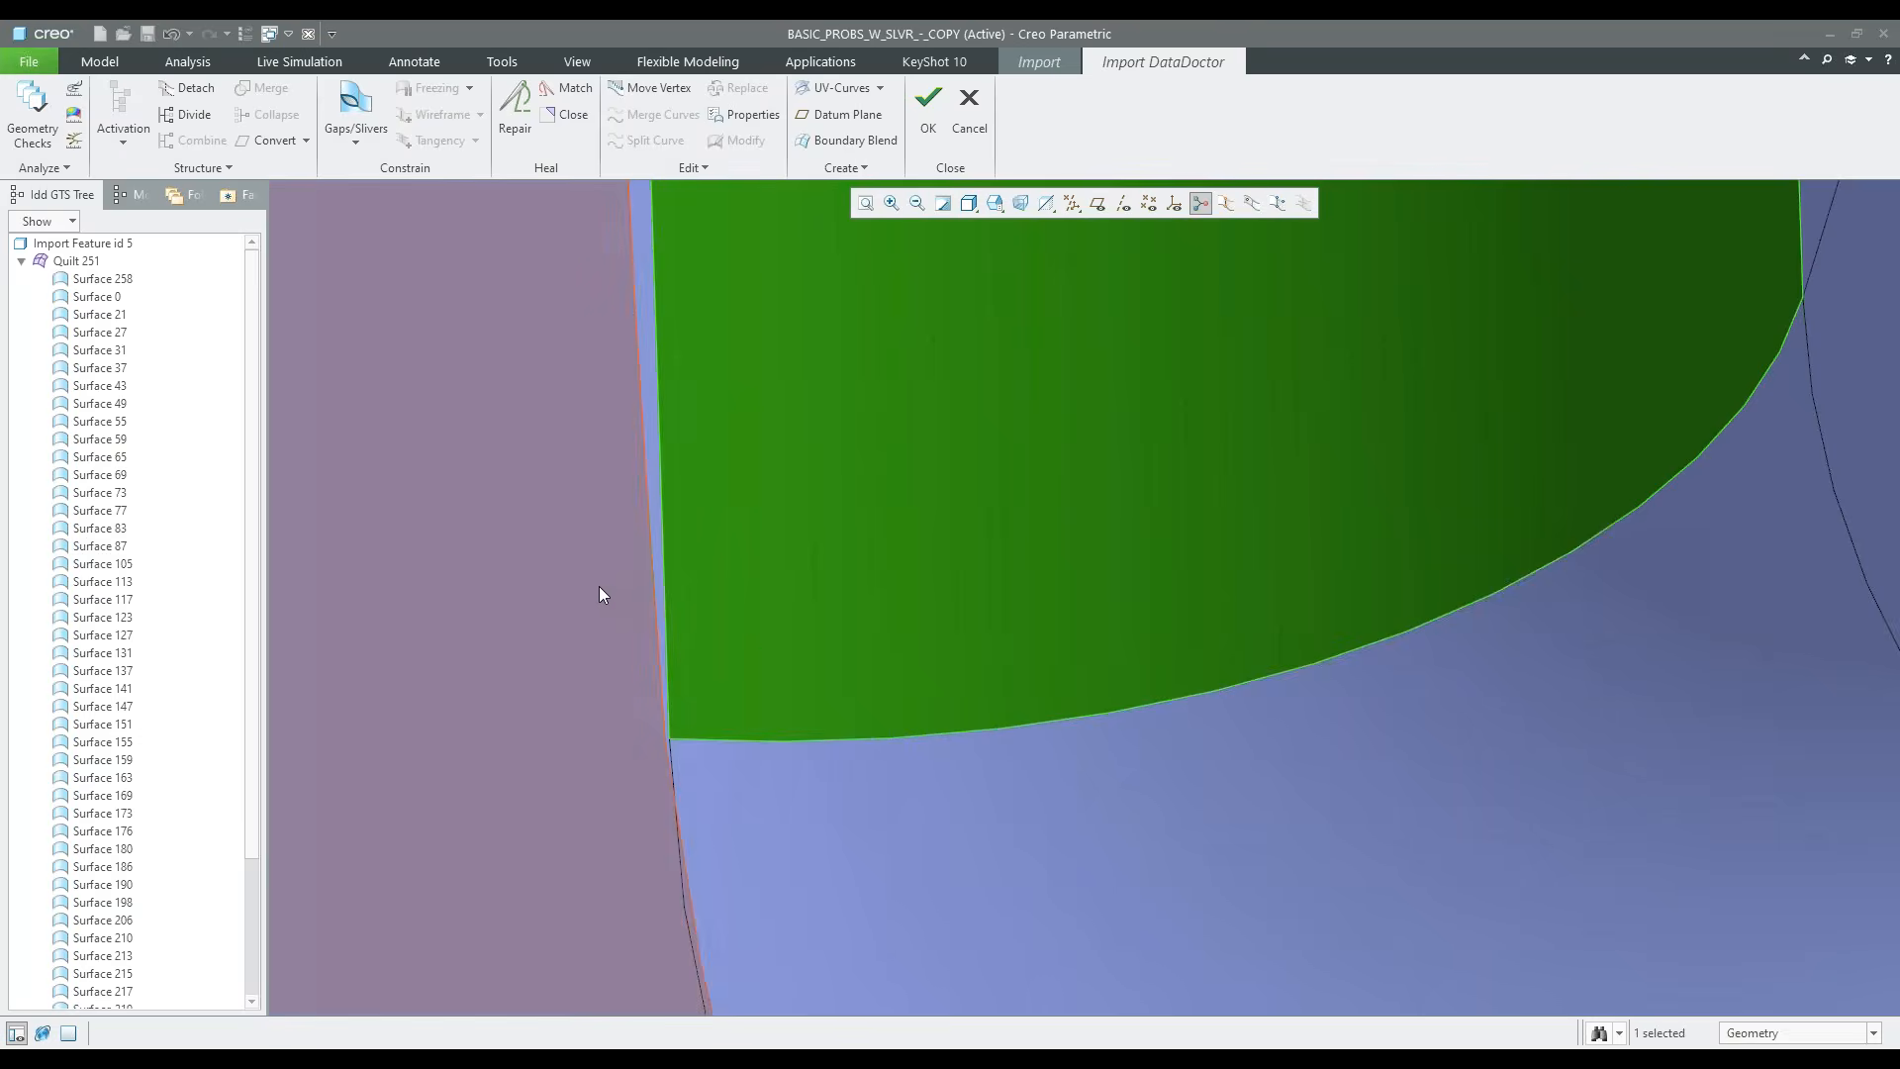
pyautogui.click(600, 588)
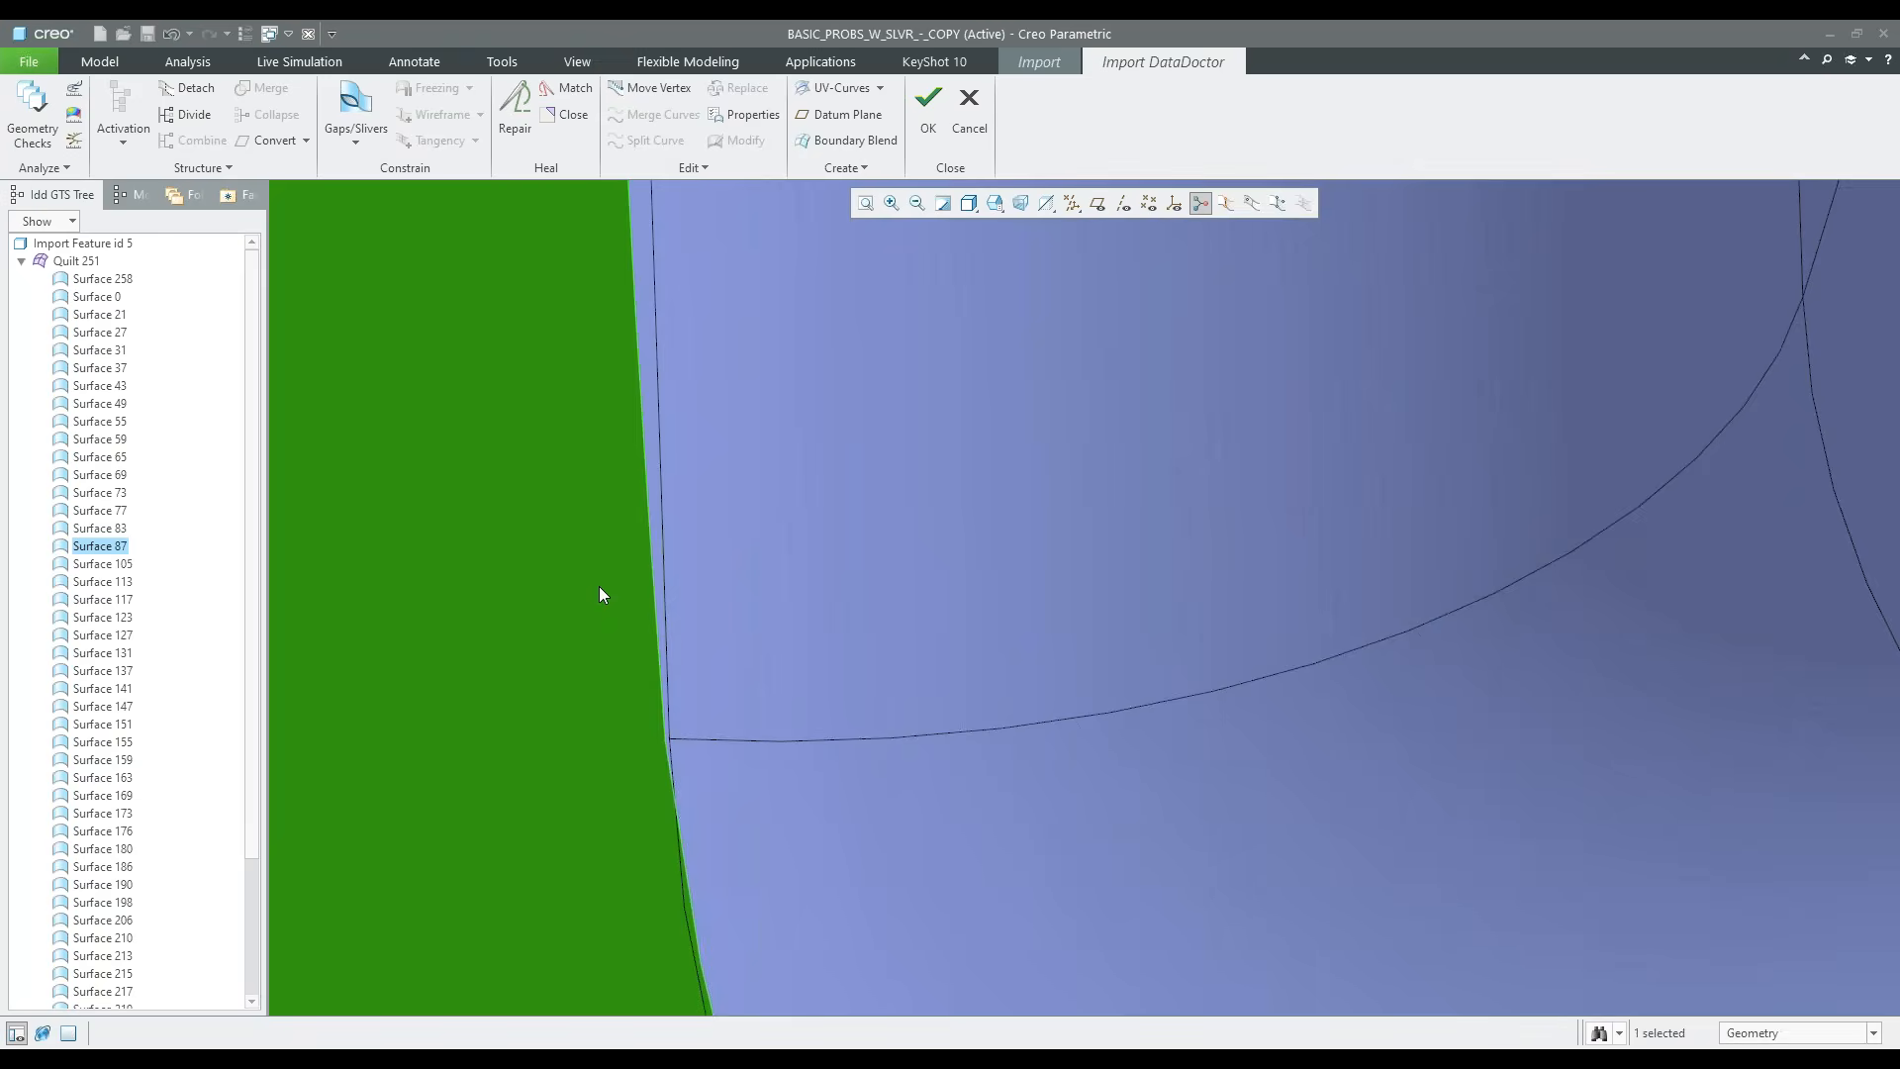
pyautogui.keyDown('ctrl'); pyautogui.click(733, 574); pyautogui.keyUp('ctrl')
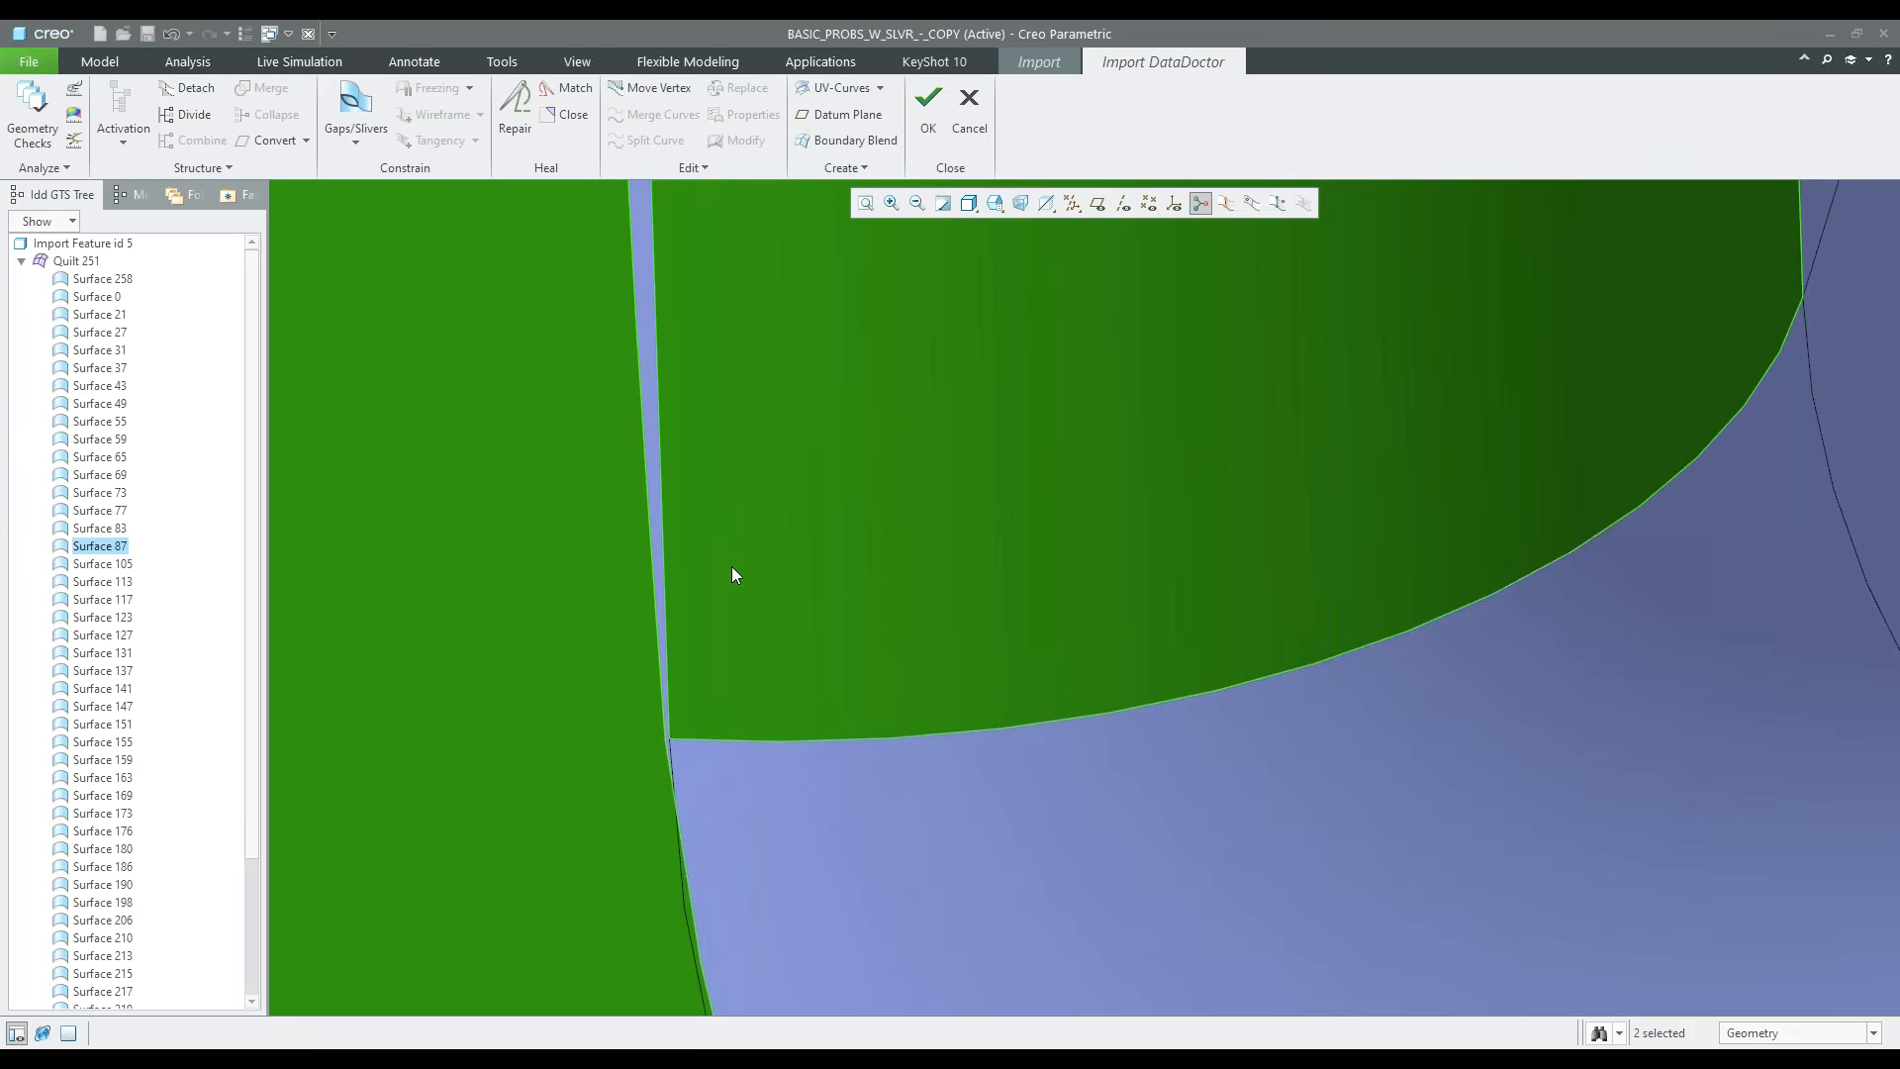
pyautogui.rightClick(732, 567)
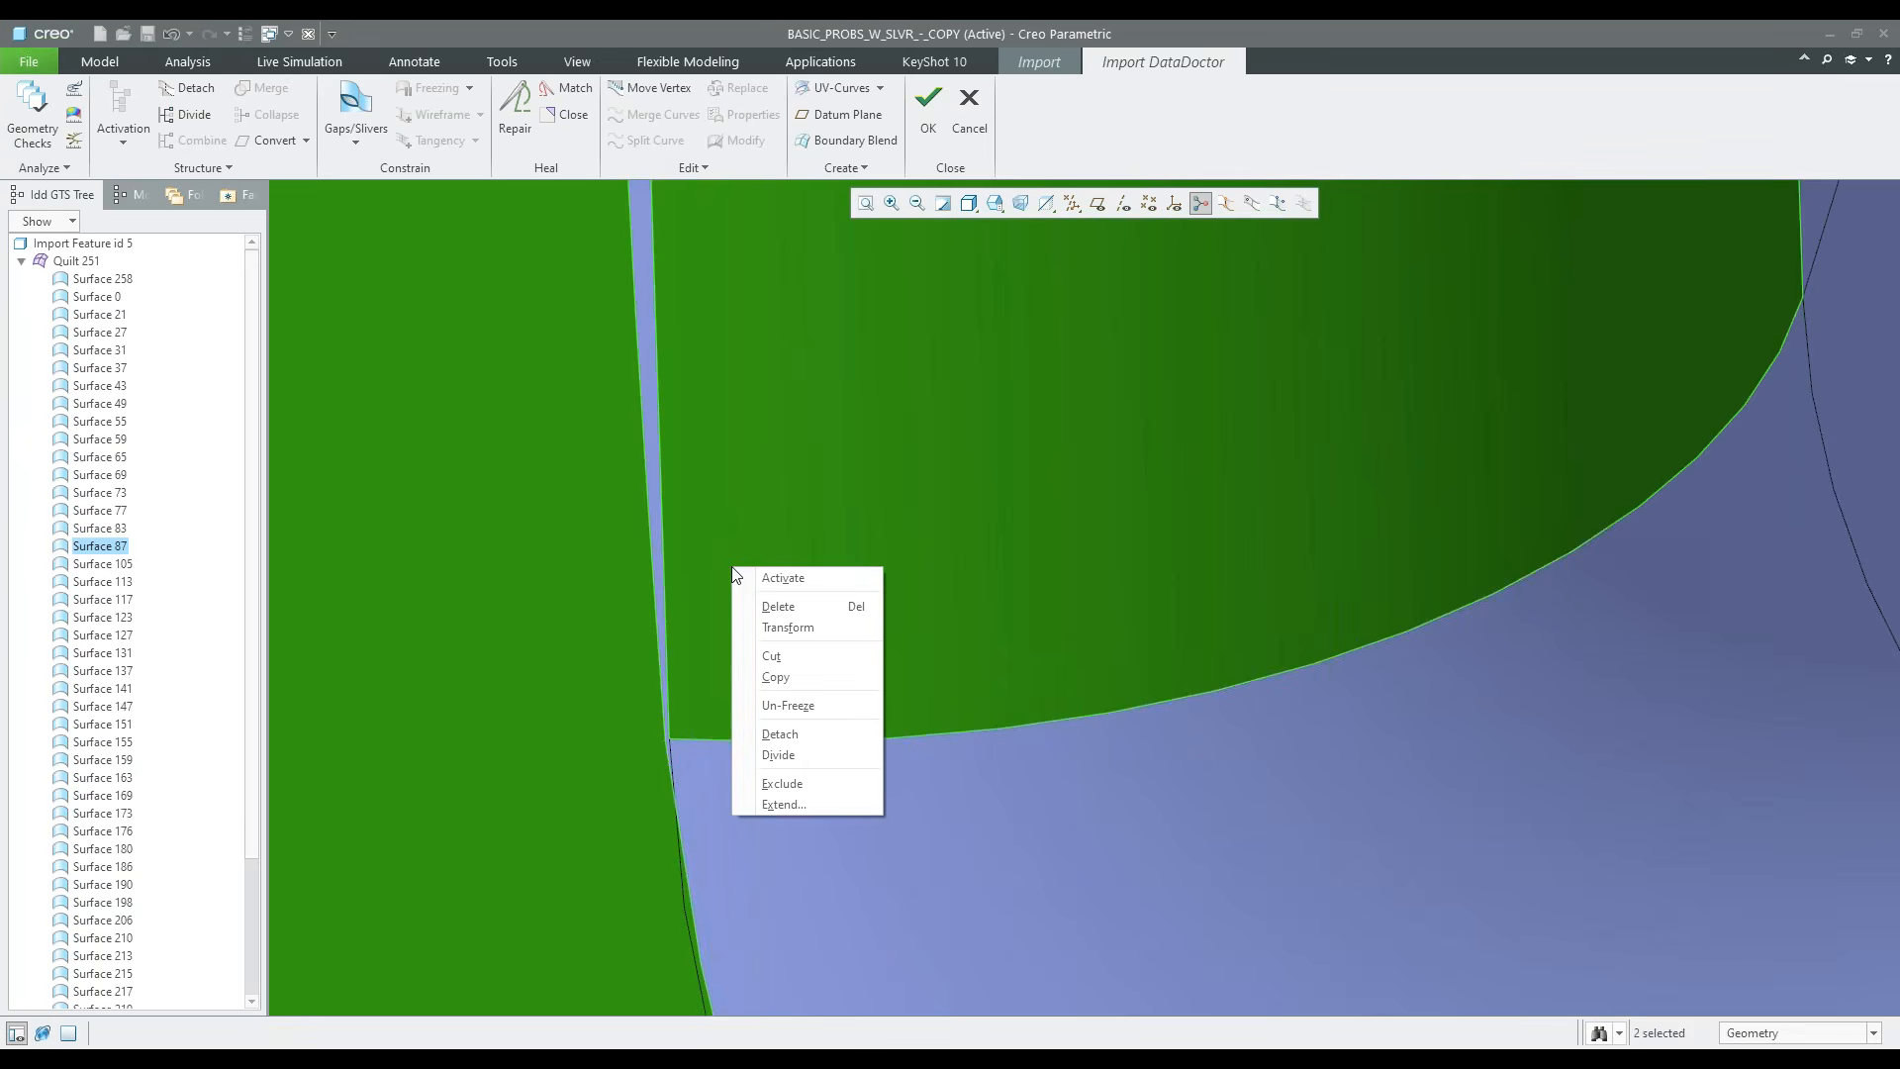
pyautogui.click(781, 578)
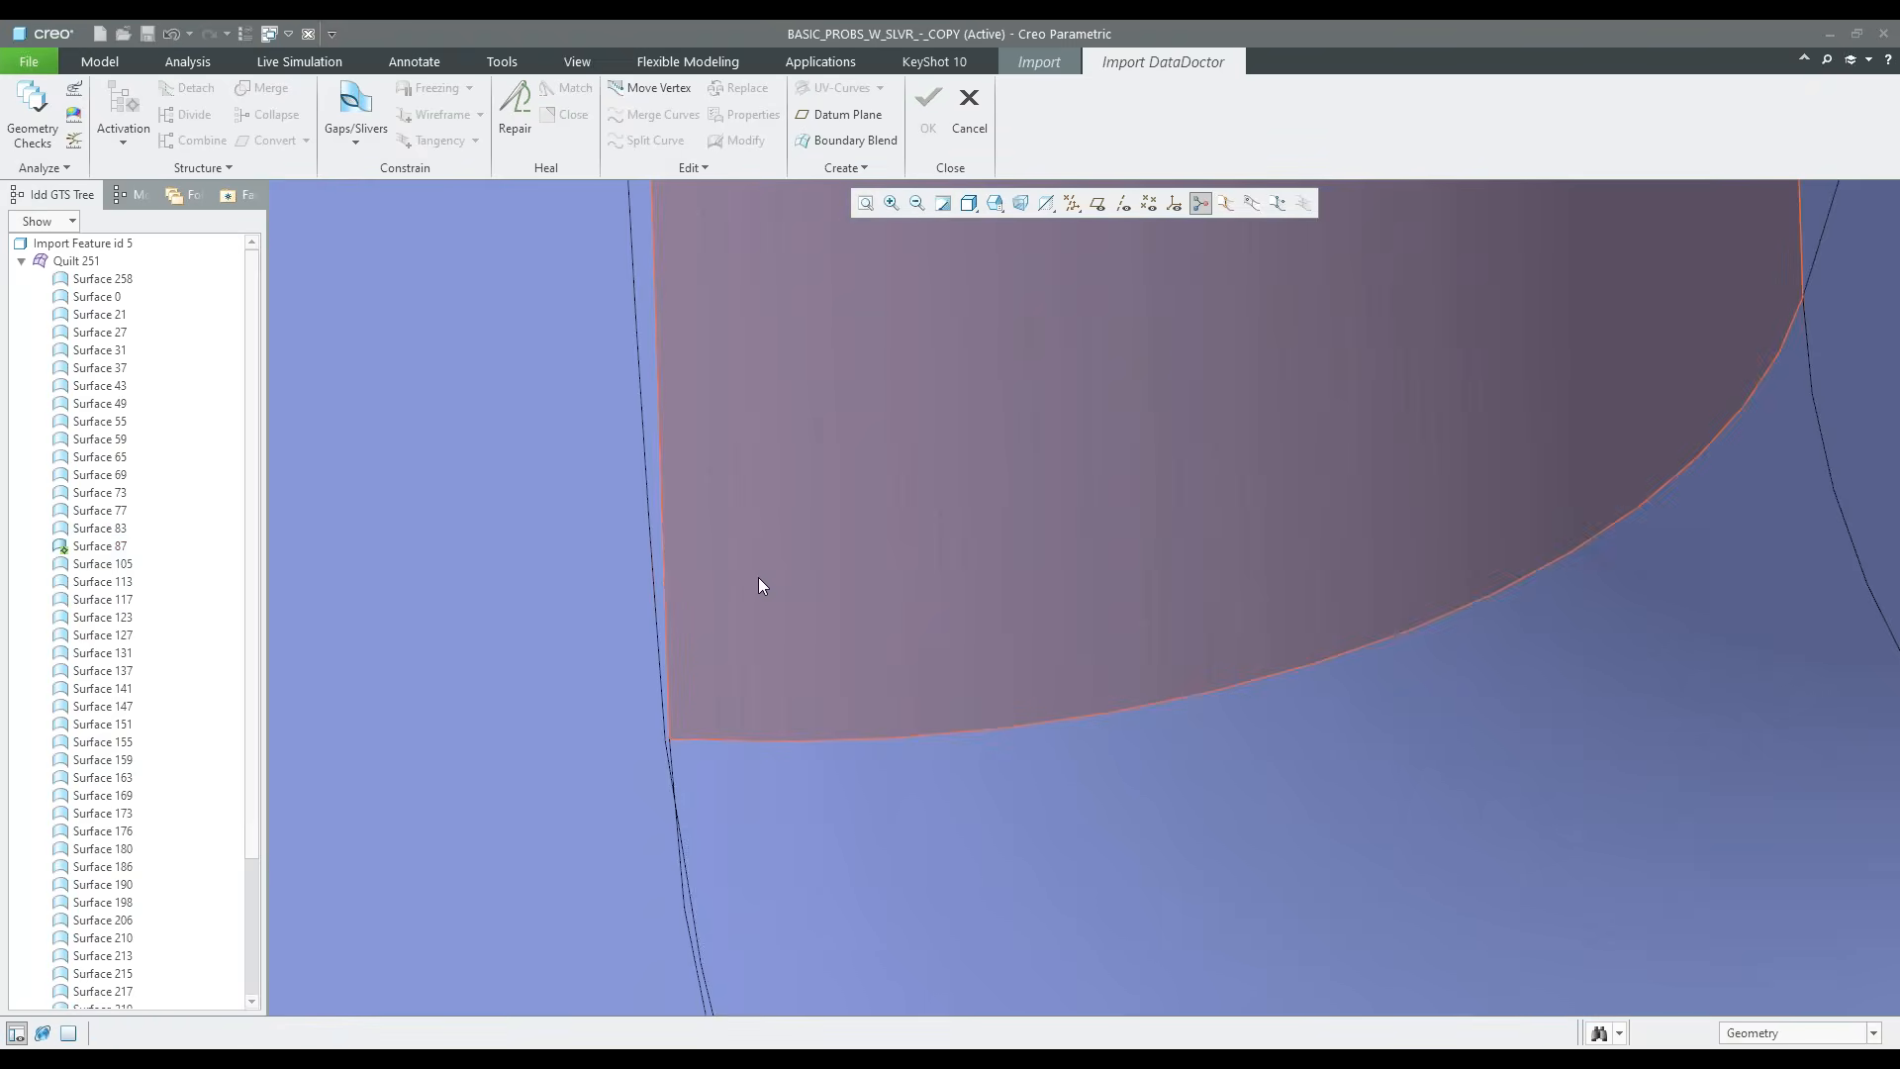
# Define a gap with the front face's edge on side 1 and the vertical round's edge on side 2, added to the wireframe
pyautogui.click(355, 111)
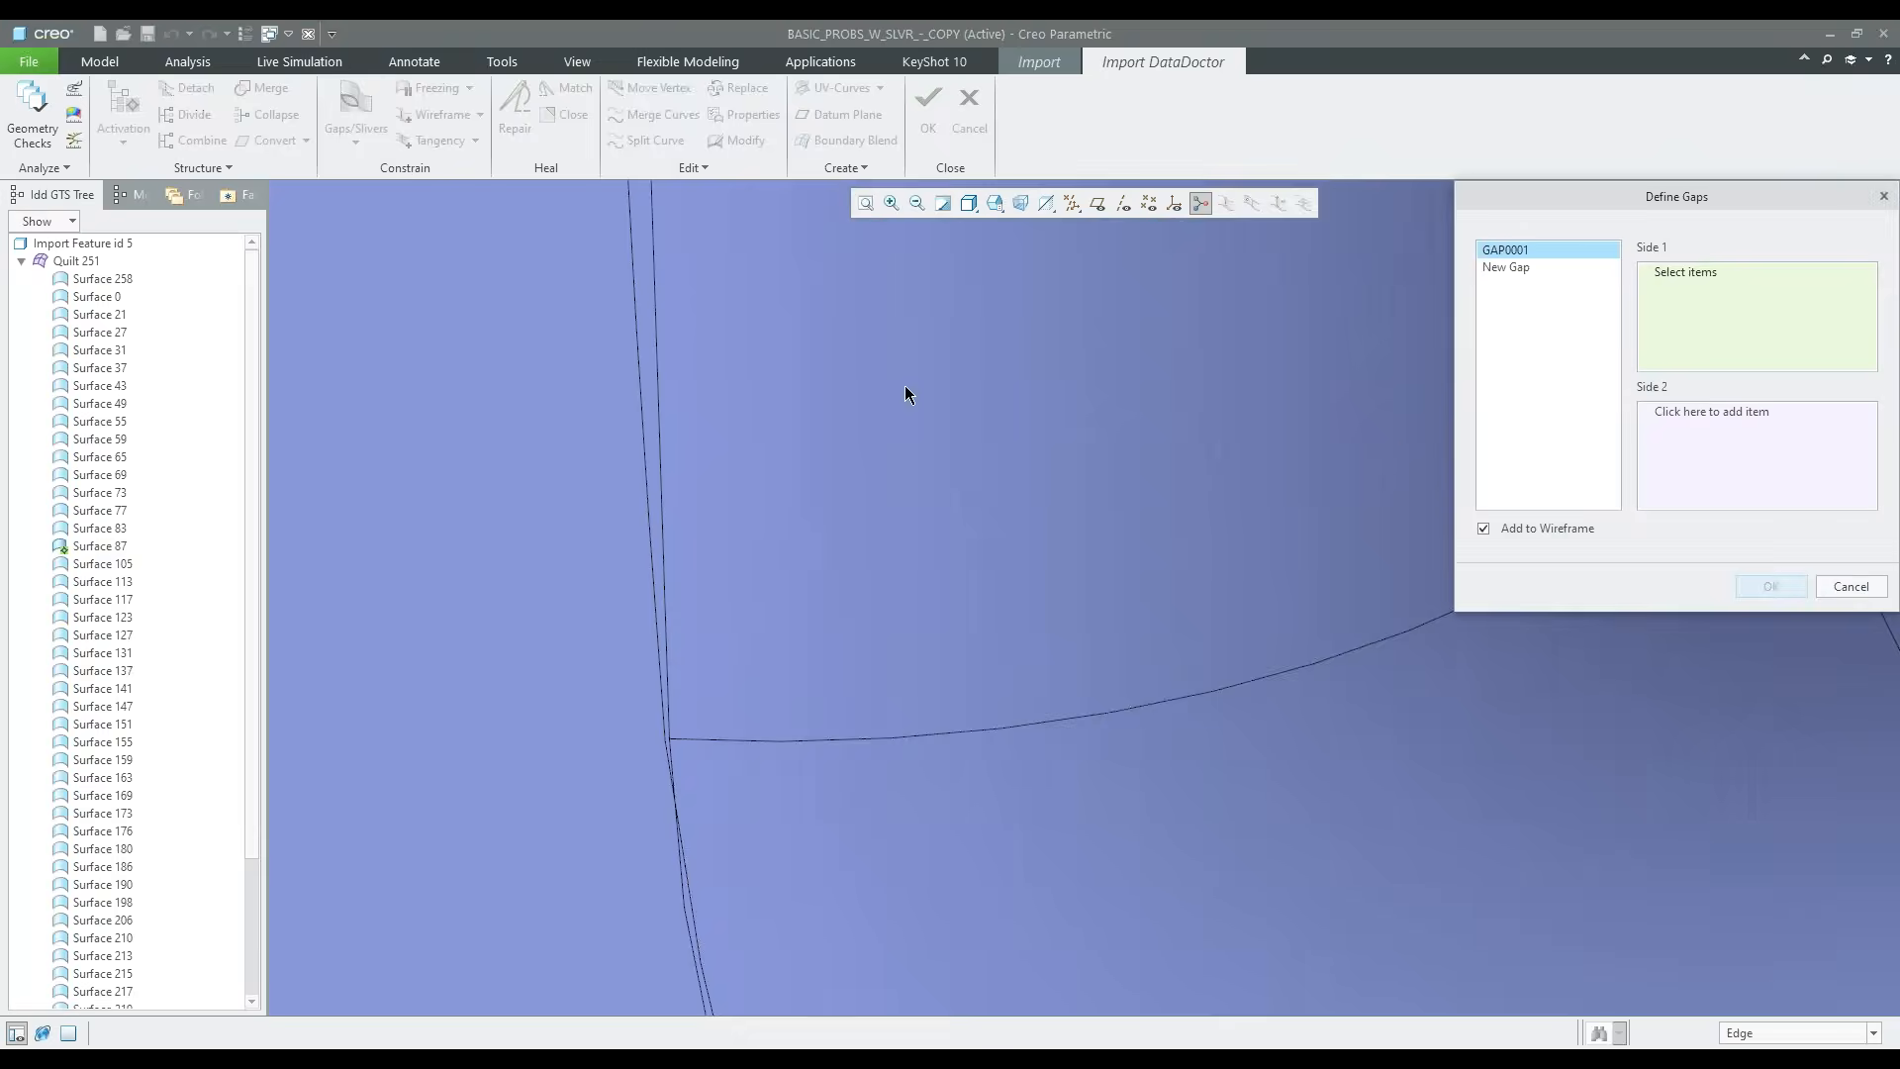
pyautogui.click(648, 461)
pyautogui.click(1690, 416)
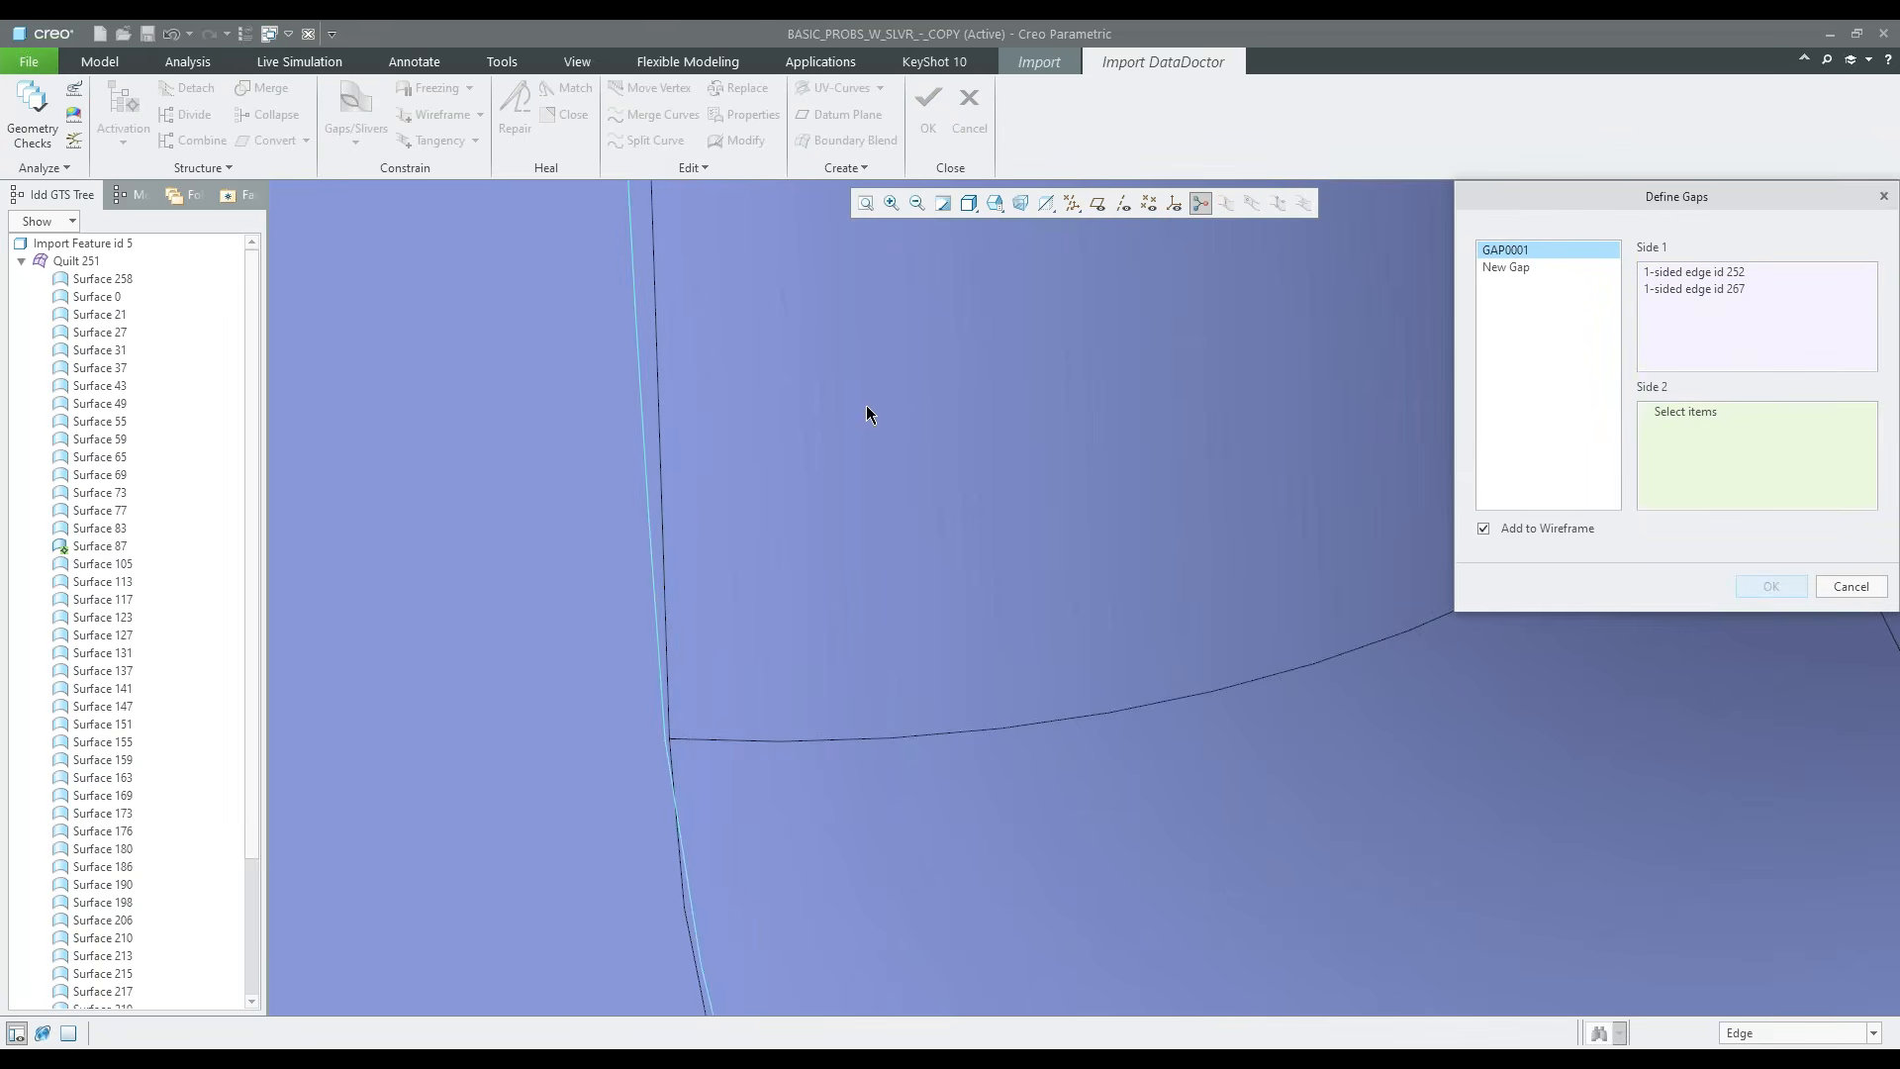
pyautogui.click(660, 466)
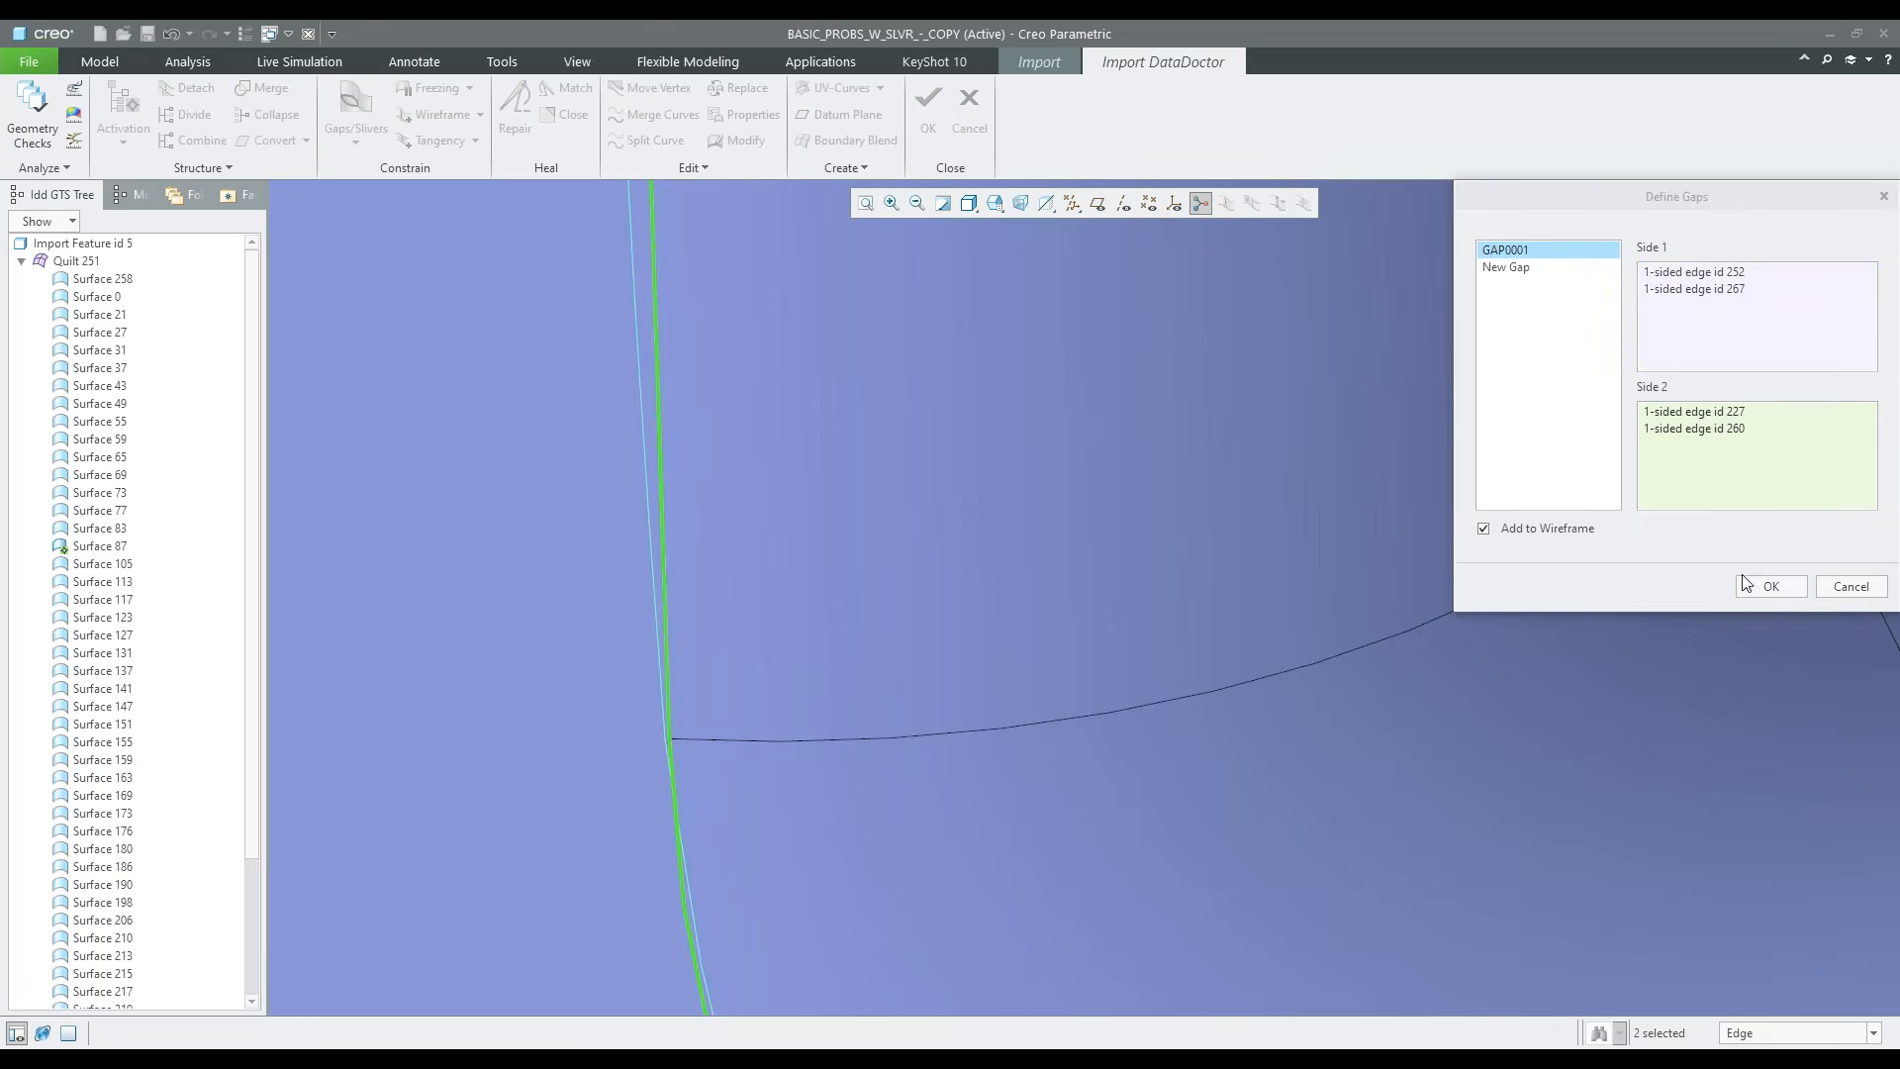
pyautogui.click(1771, 586)
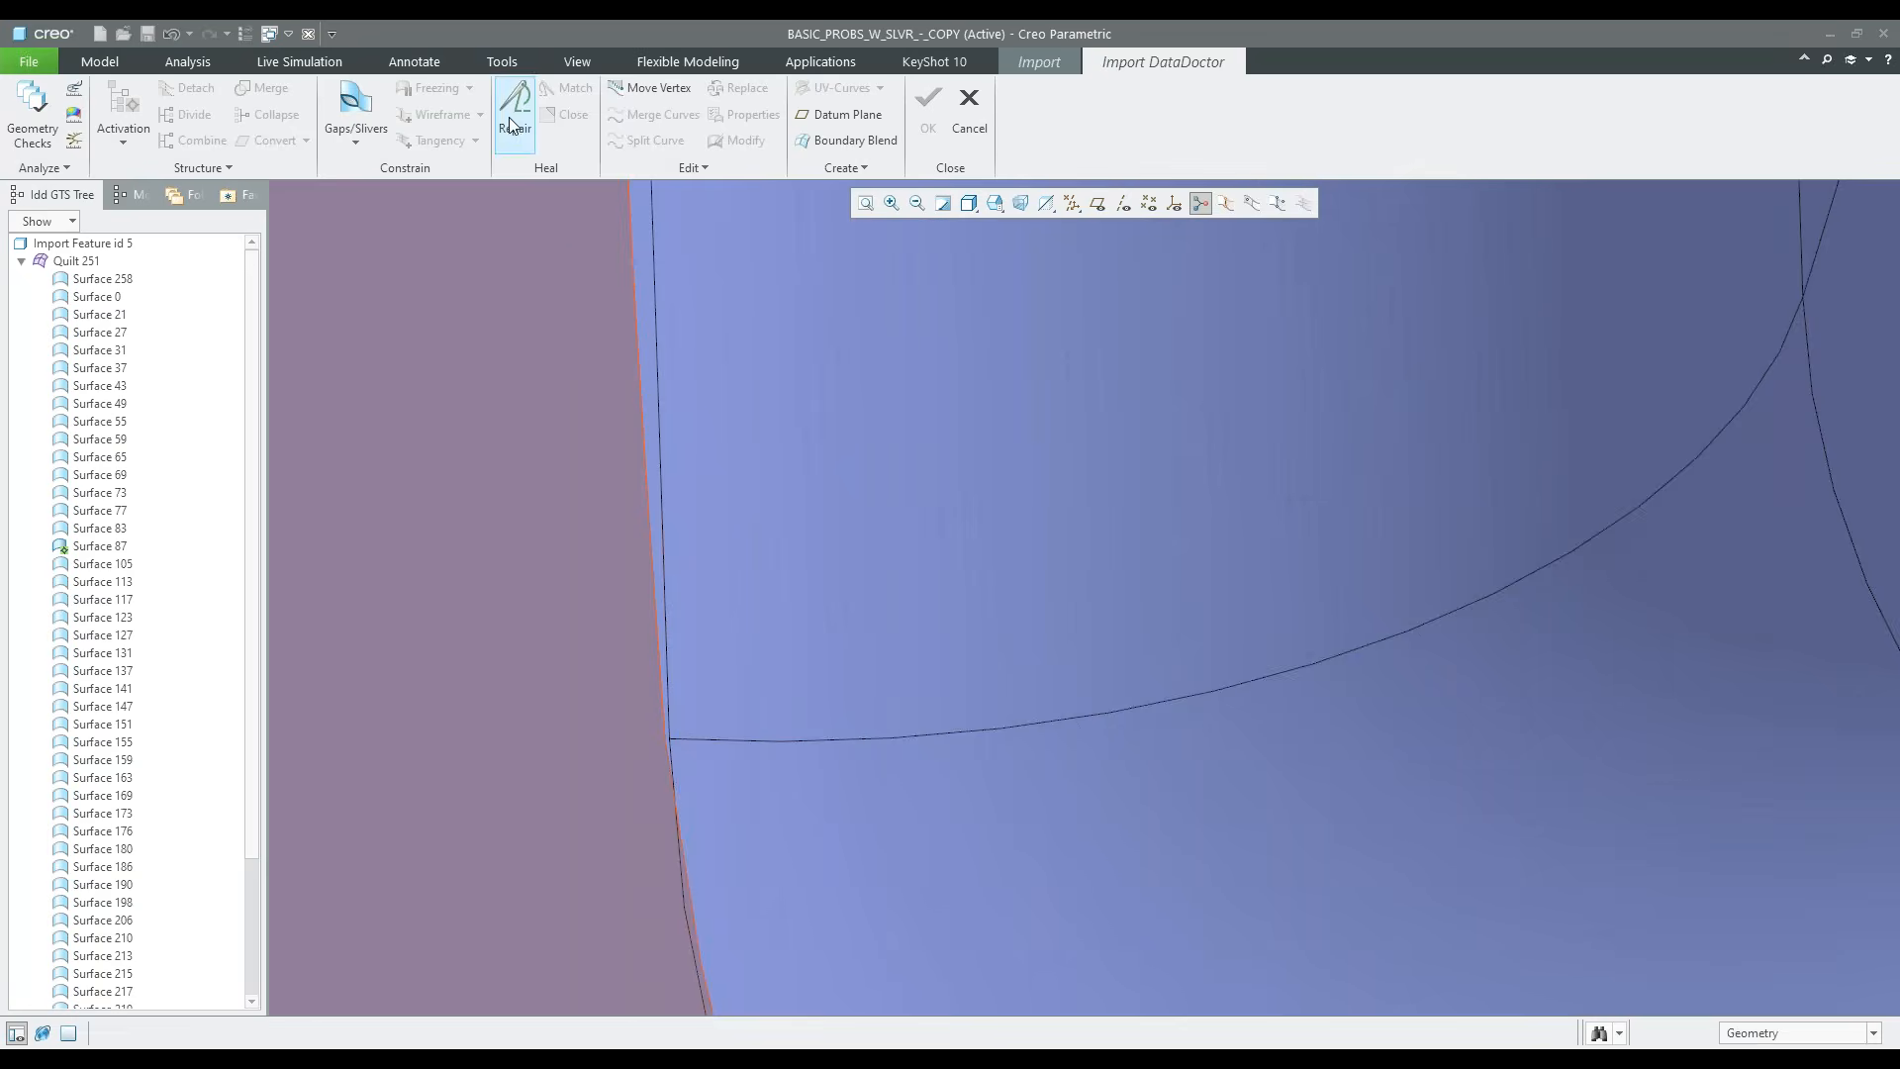
# Repair the gap between the front face and the notch's vertical round and accept the new surfaces
pyautogui.click(509, 125)
pyautogui.scroll(5, 778, 753)
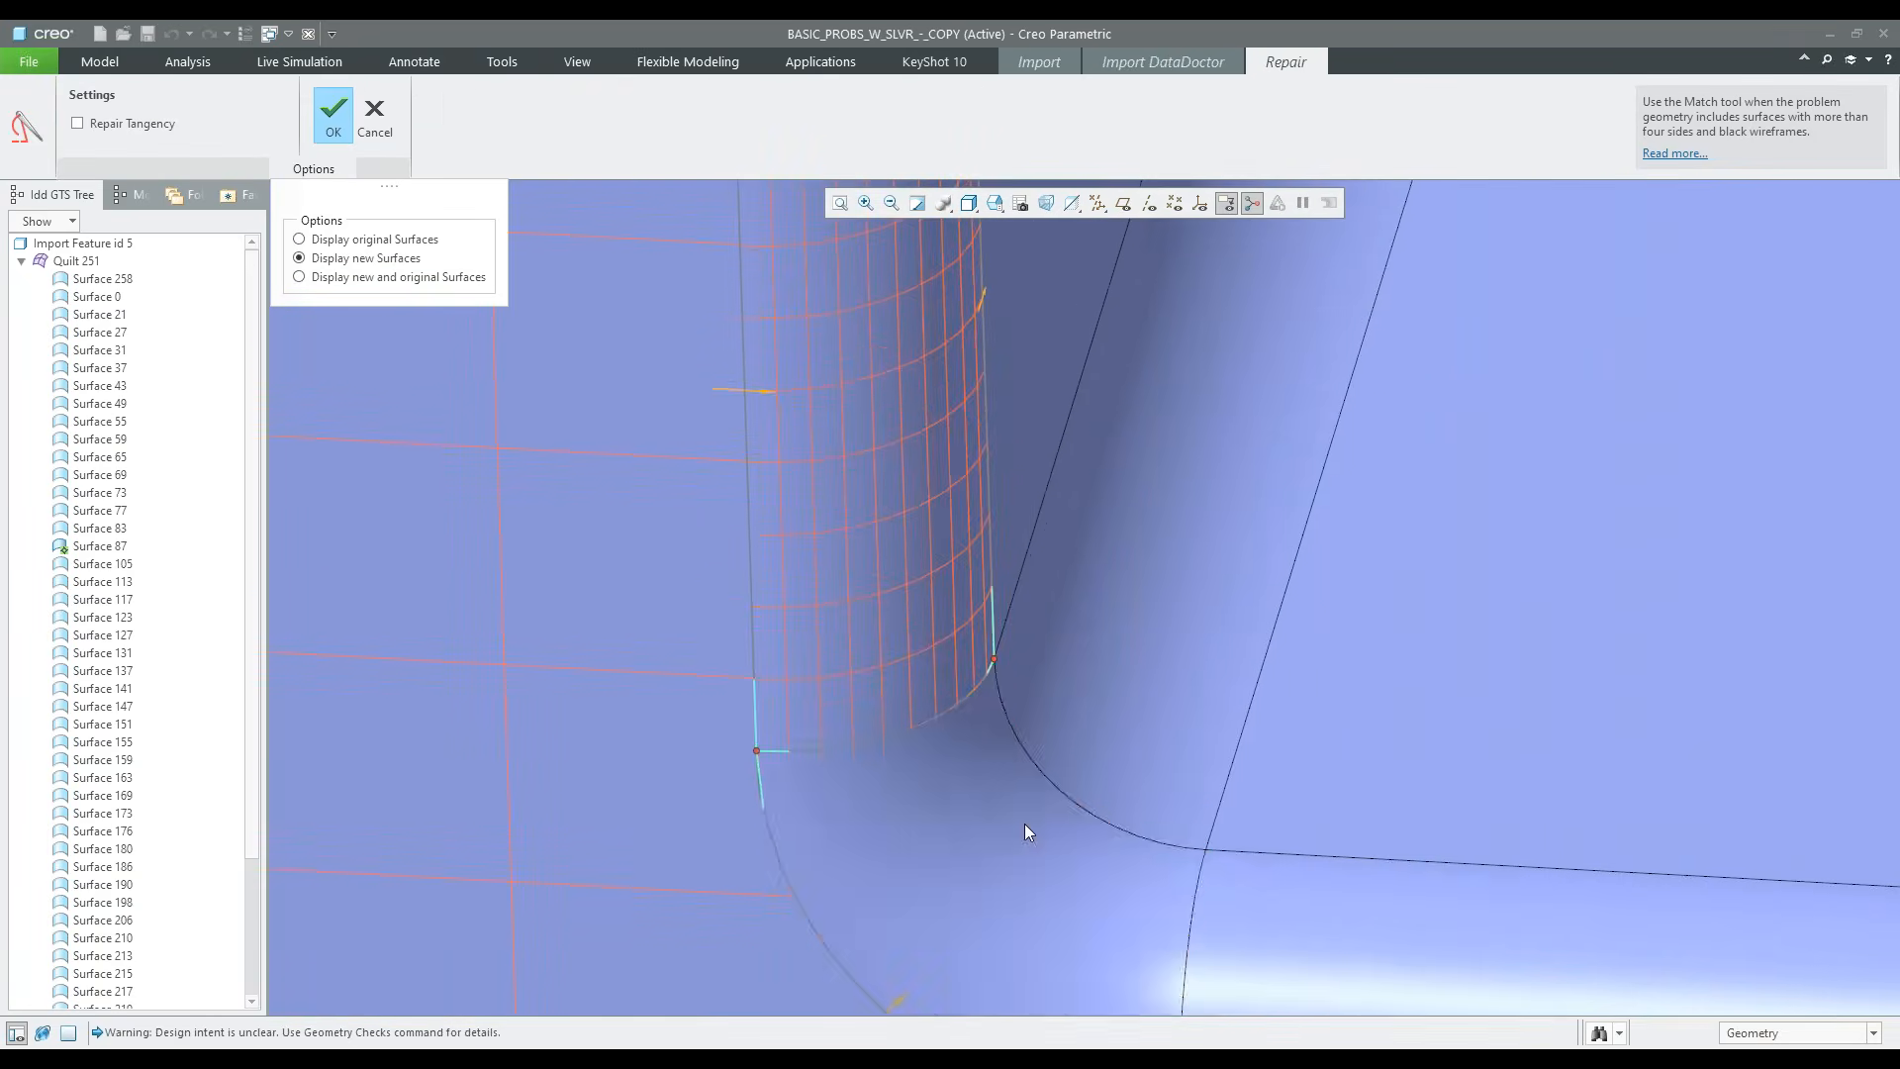
pyautogui.keyDown('shift'); pyautogui.moveTo(1024, 823); pyautogui.dragTo(1024, 760, button='middle'); pyautogui.keyUp('shift')
pyautogui.click(330, 117)
pyautogui.scroll(5, 743, 663)
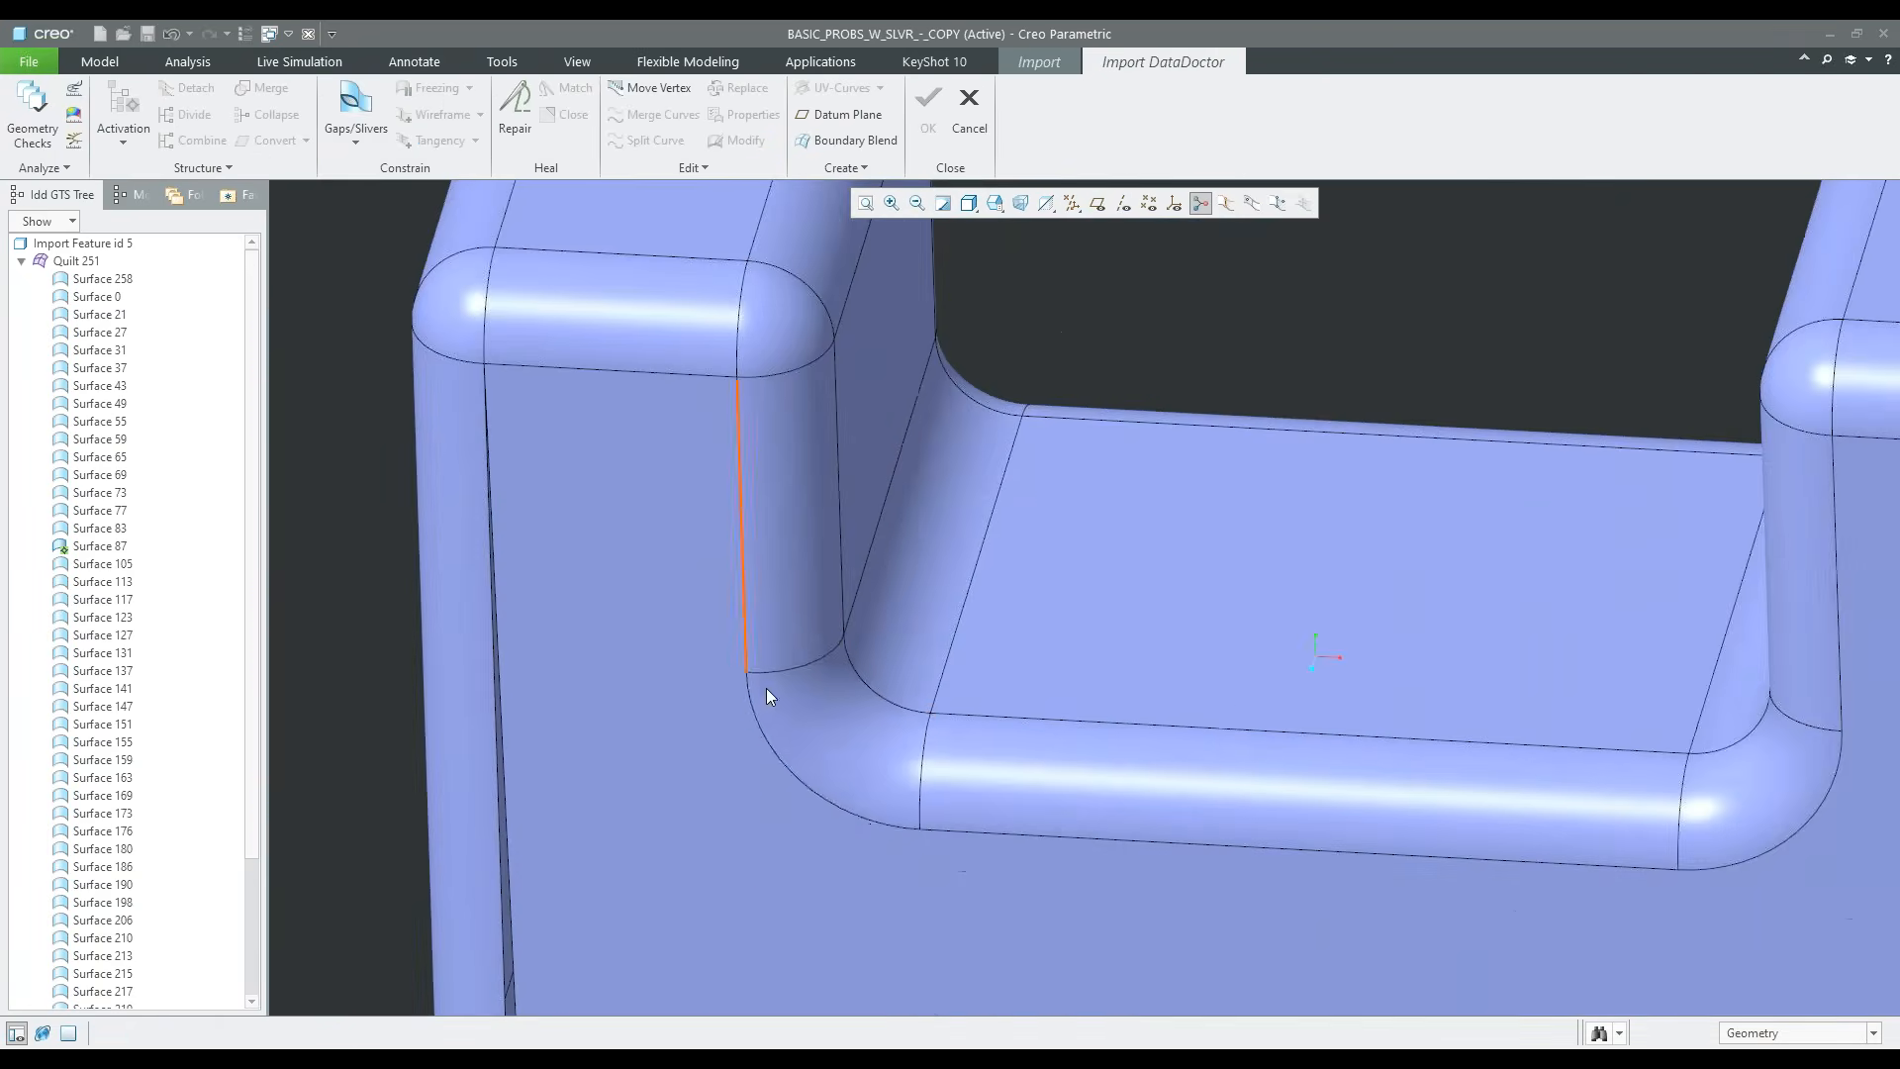
pyautogui.scroll(-10, 767, 688)
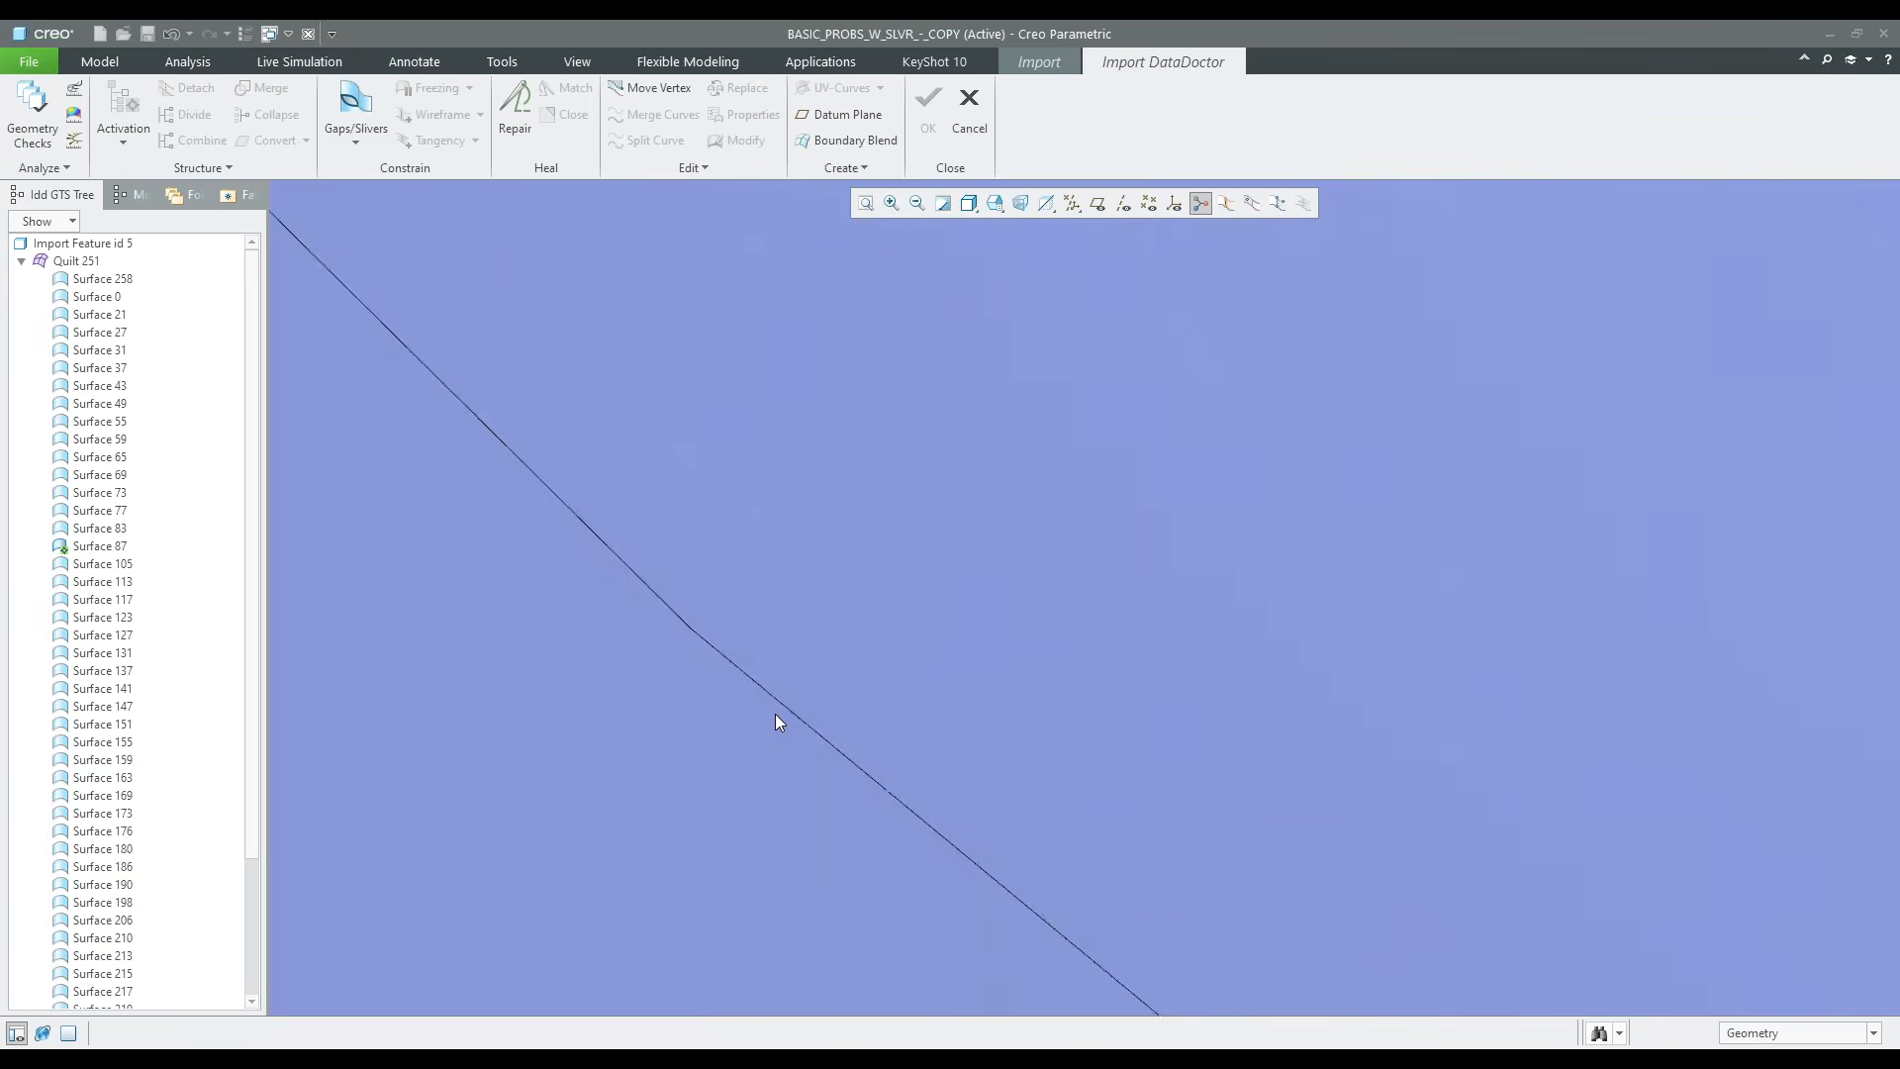
pyautogui.scroll(5, 776, 715)
# Examine the remaining gaps at the front face's lower-left corner, along the vertical round and the bottom round
pyautogui.keyDown('shift'); pyautogui.moveTo(781, 835); pyautogui.dragTo(834, 691, button='middle'); pyautogui.keyUp('shift')
pyautogui.scroll(-4, 680, 882)
pyautogui.scroll(-2, 646, 882)
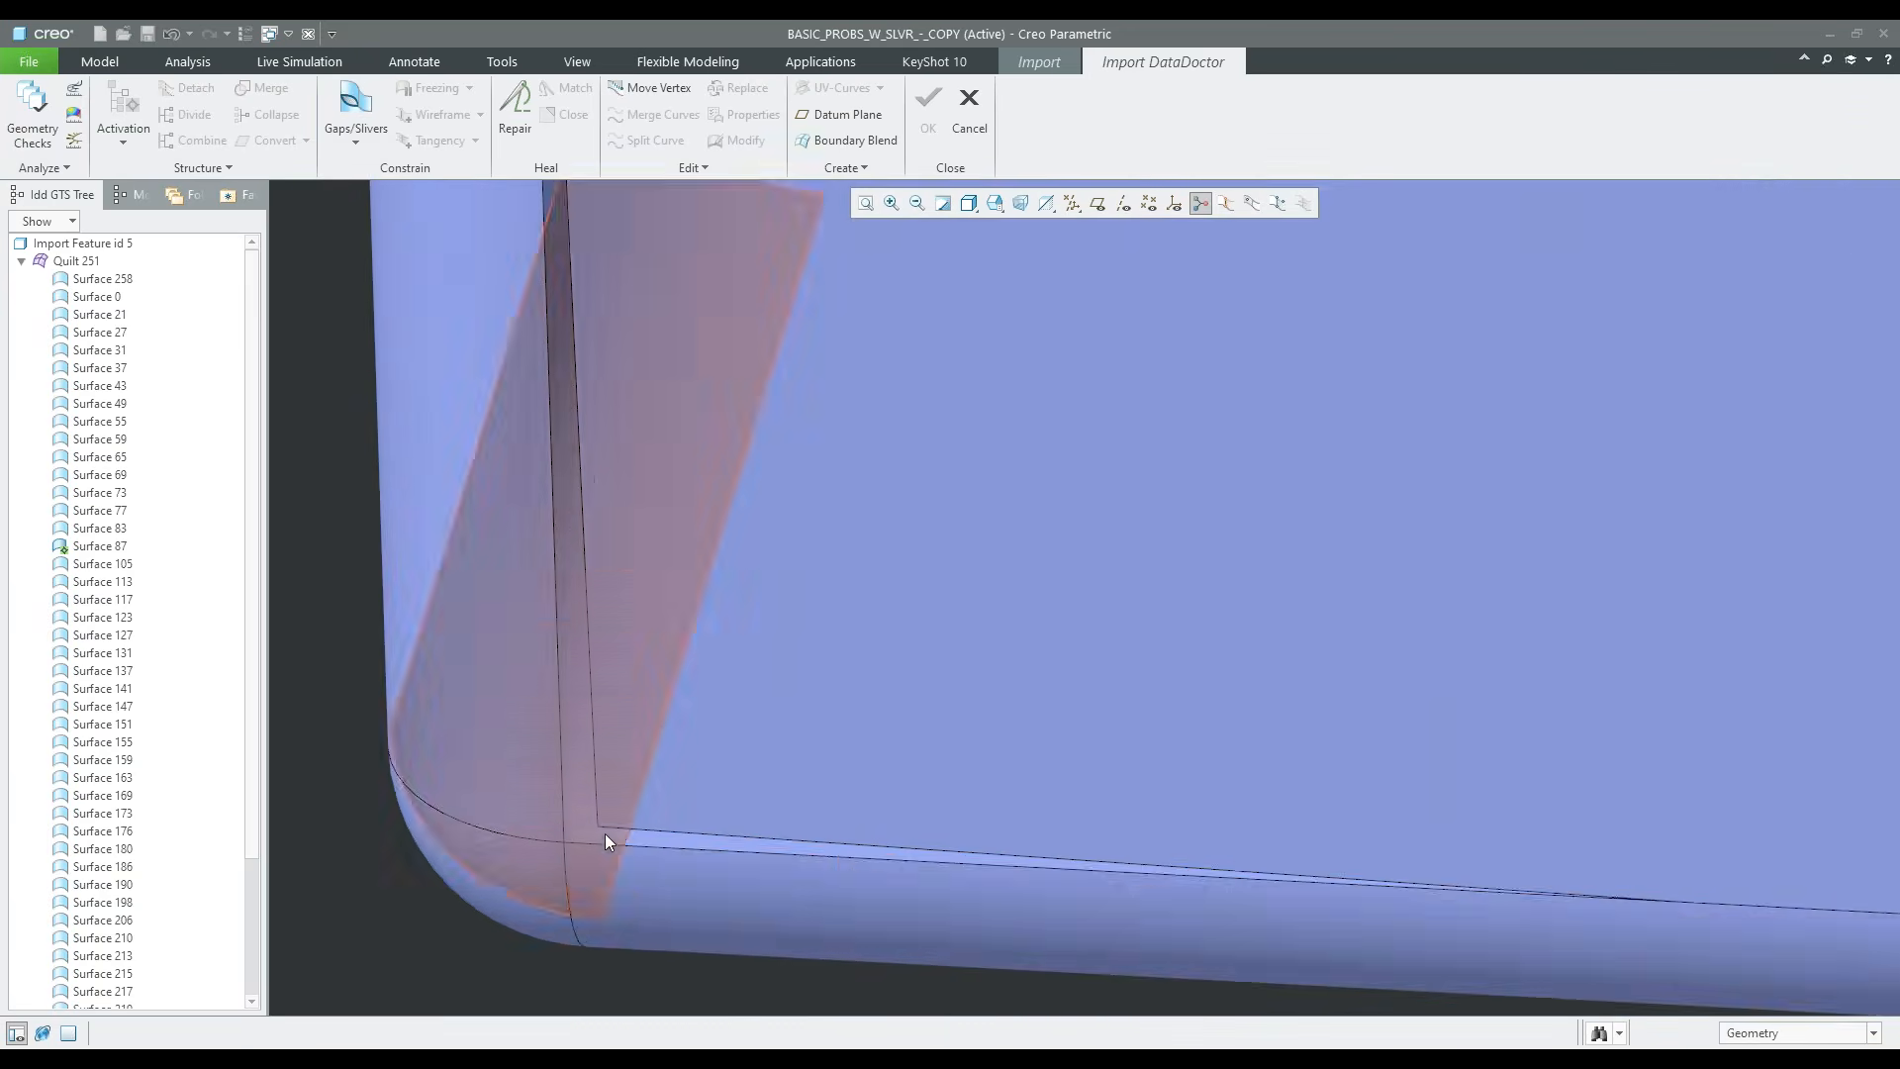
pyautogui.scroll(-4, 635, 826)
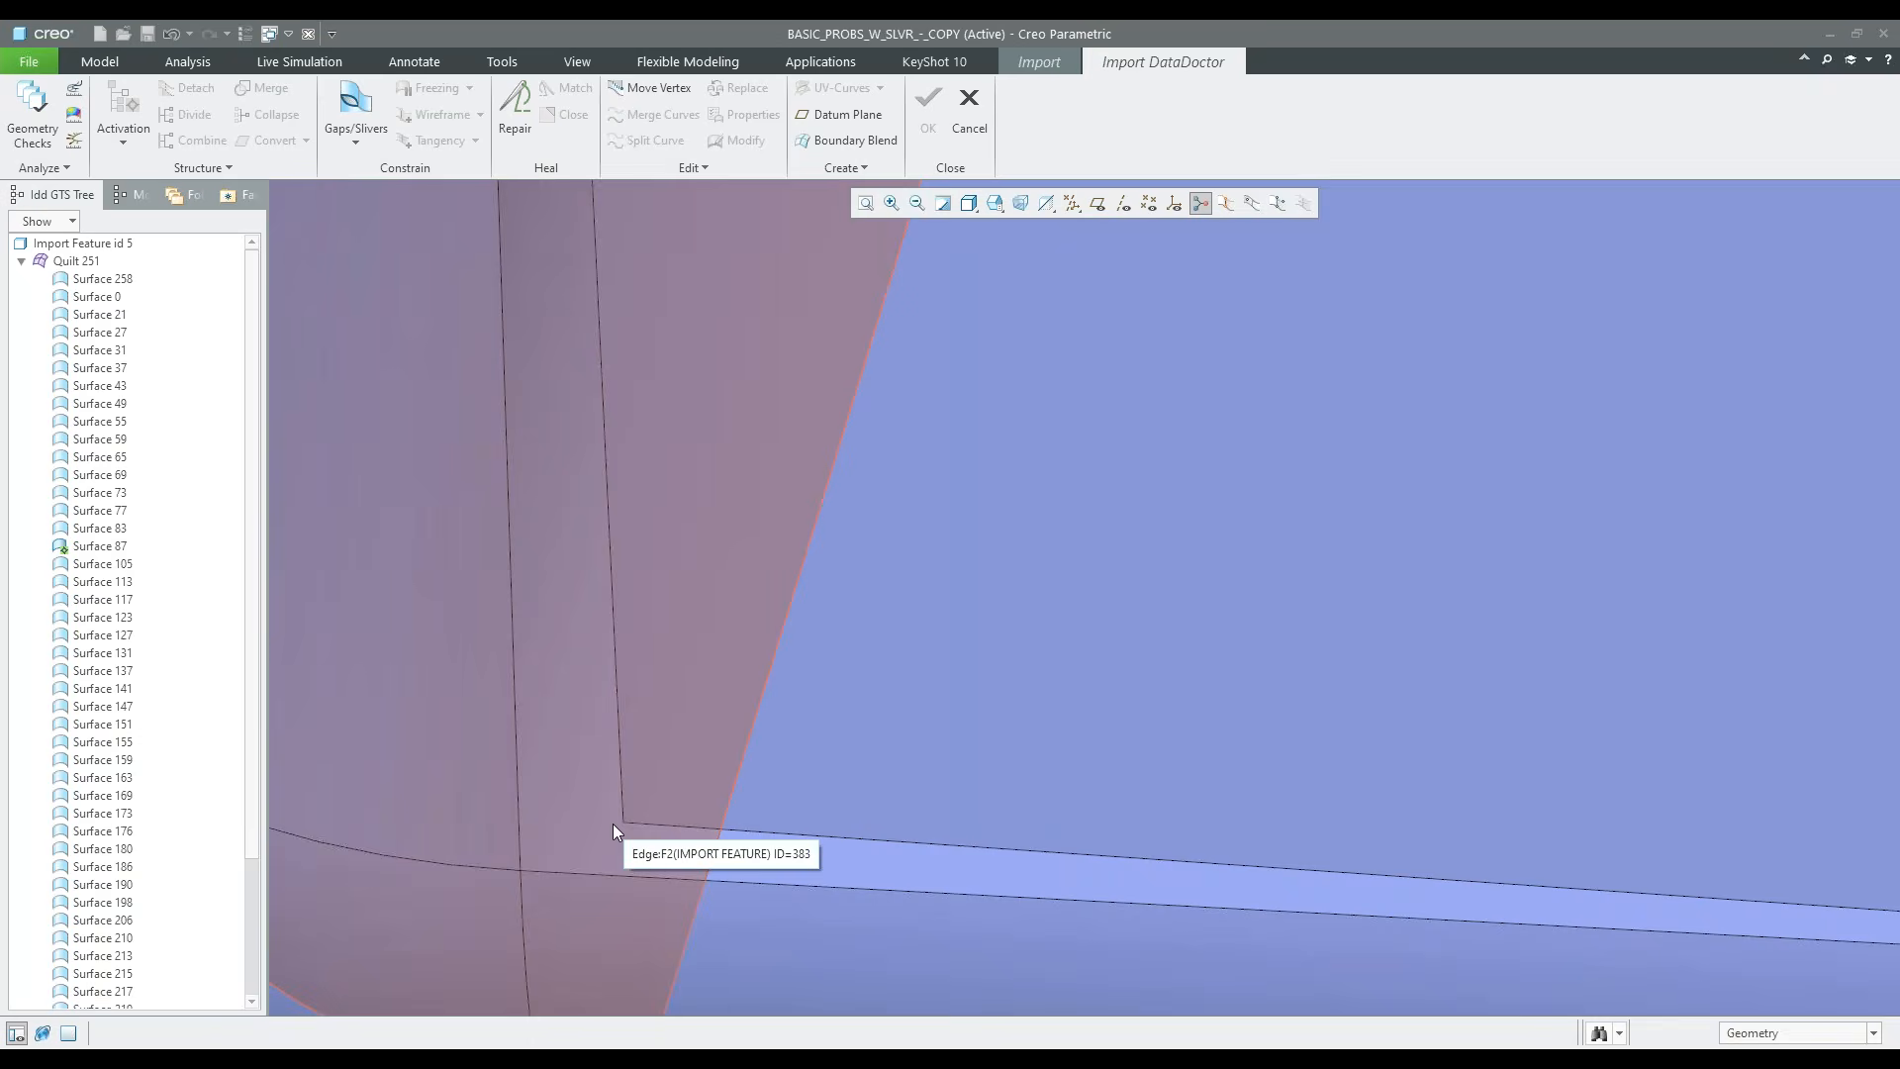
pyautogui.scroll(5, 650, 823)
pyautogui.scroll(-2, 661, 816)
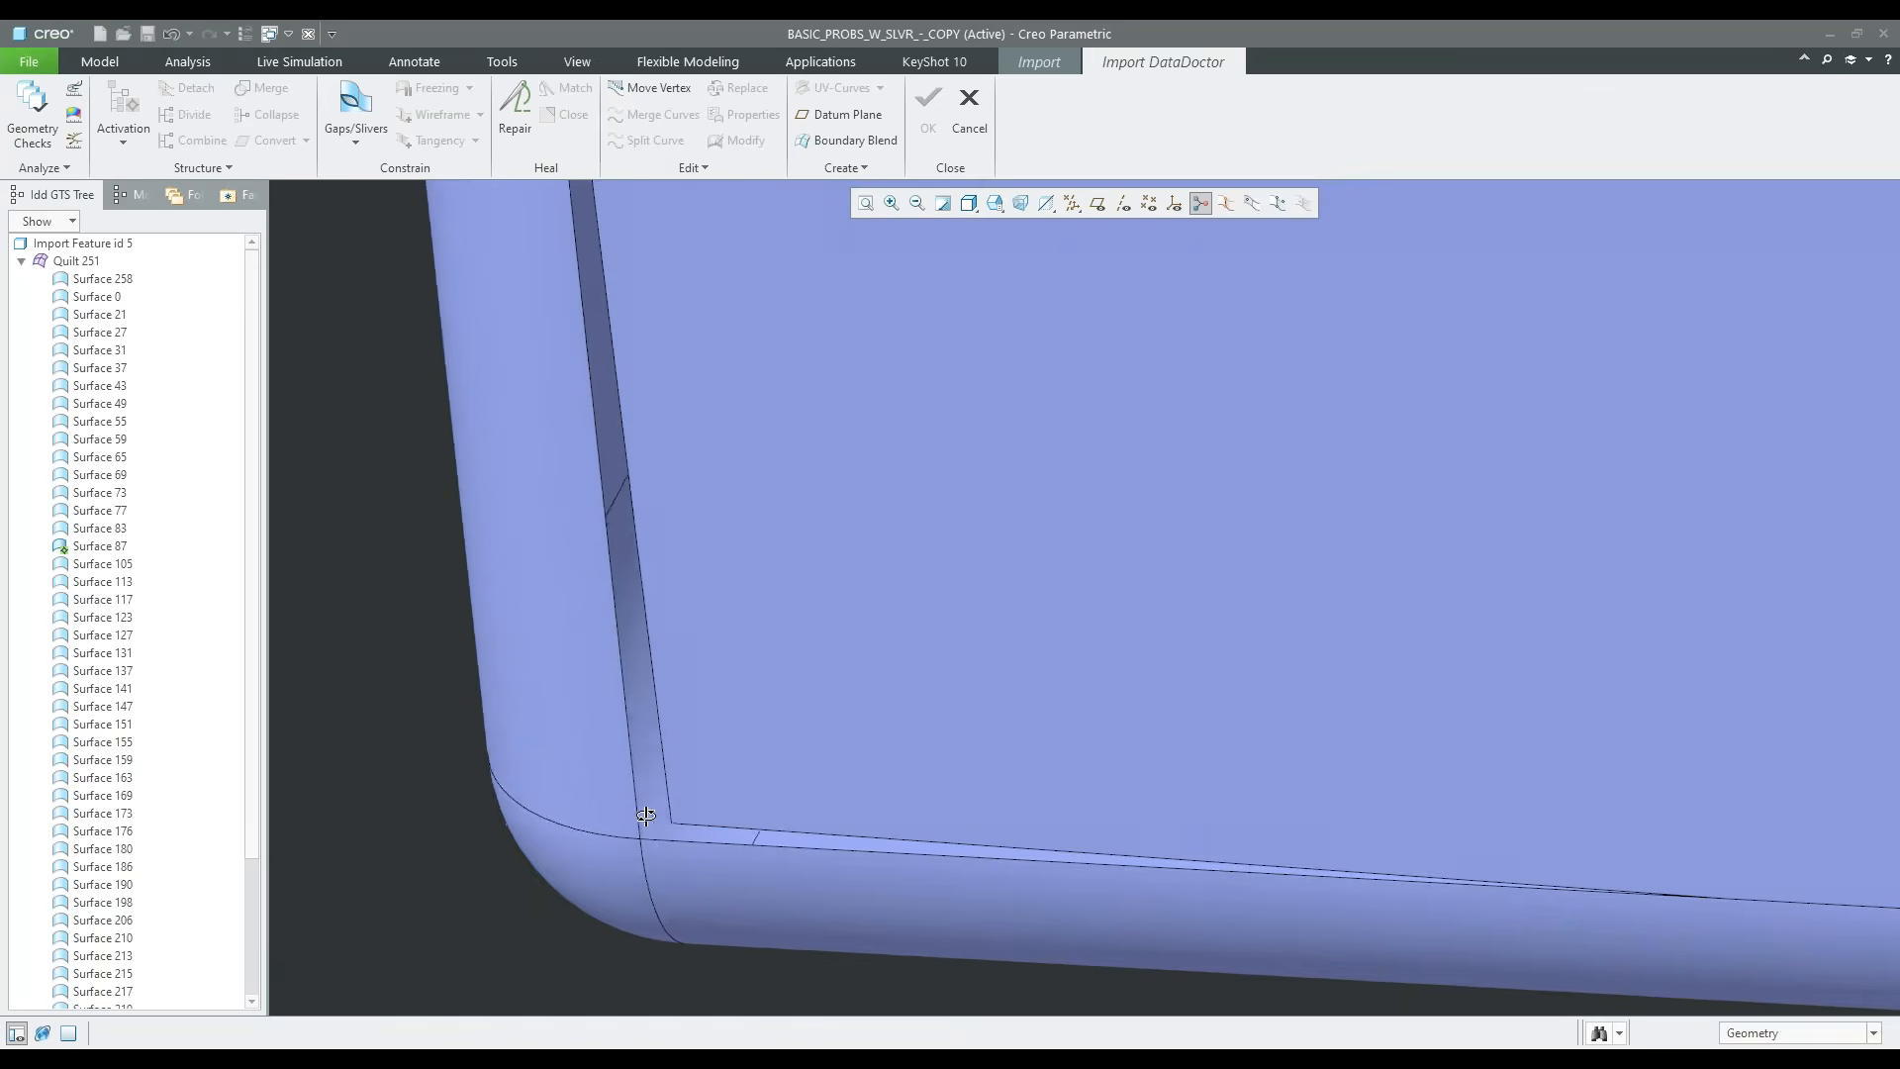
pyautogui.moveTo(720, 792); pyautogui.dragTo(781, 768, button='middle')
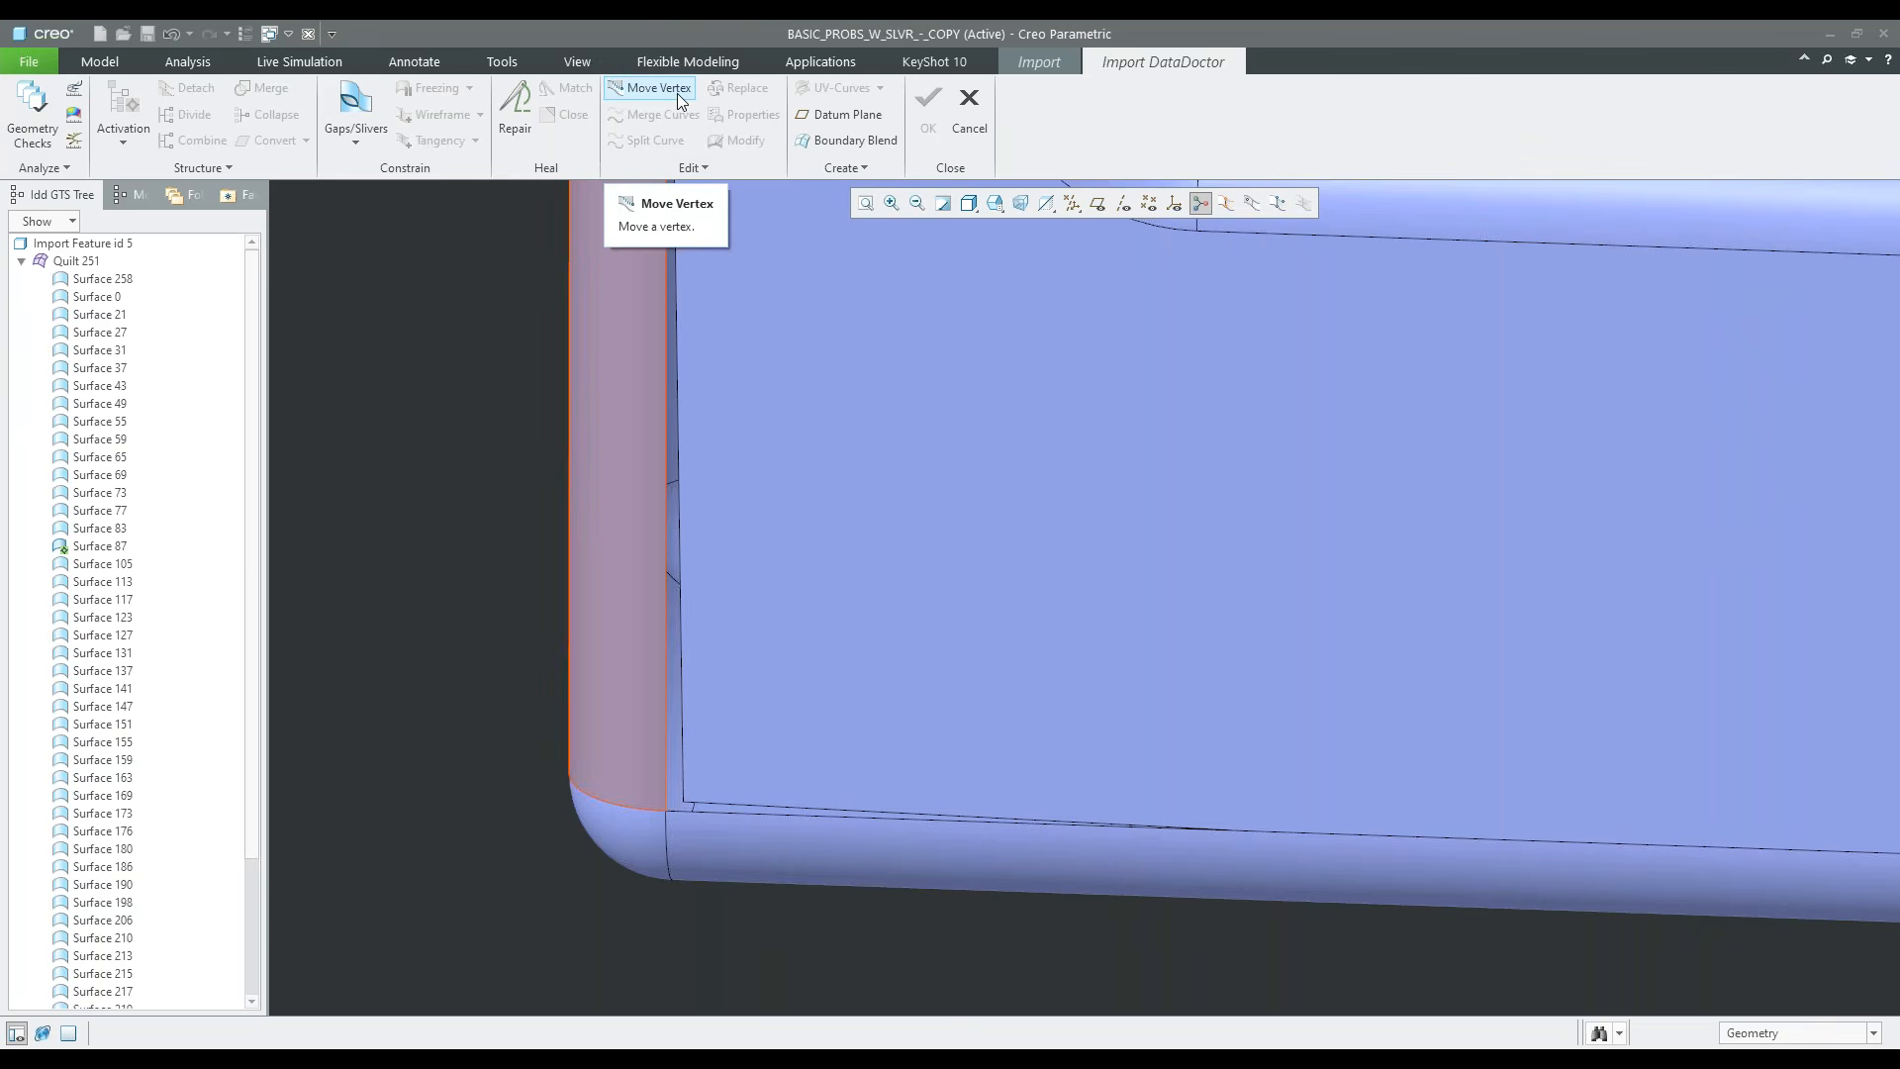
pyautogui.scroll(-5, 742, 693)
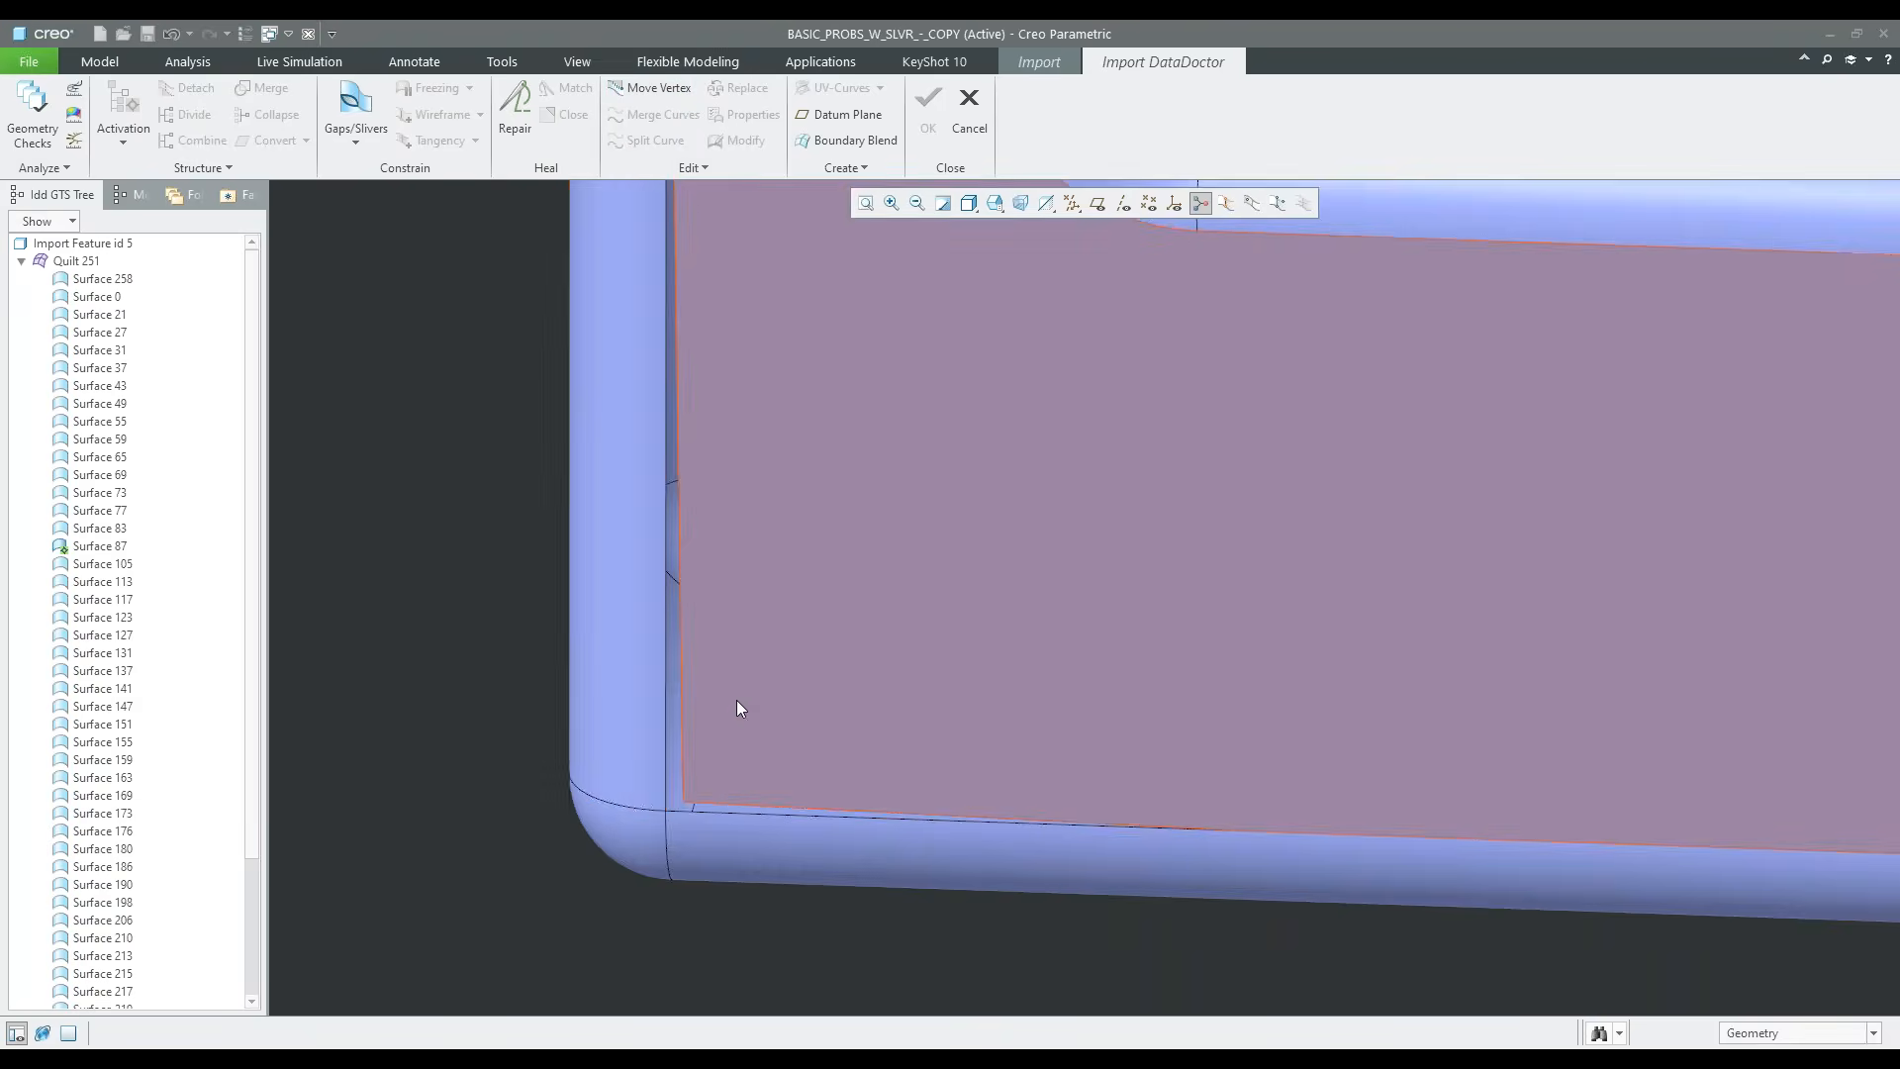
pyautogui.scroll(6, 752, 713)
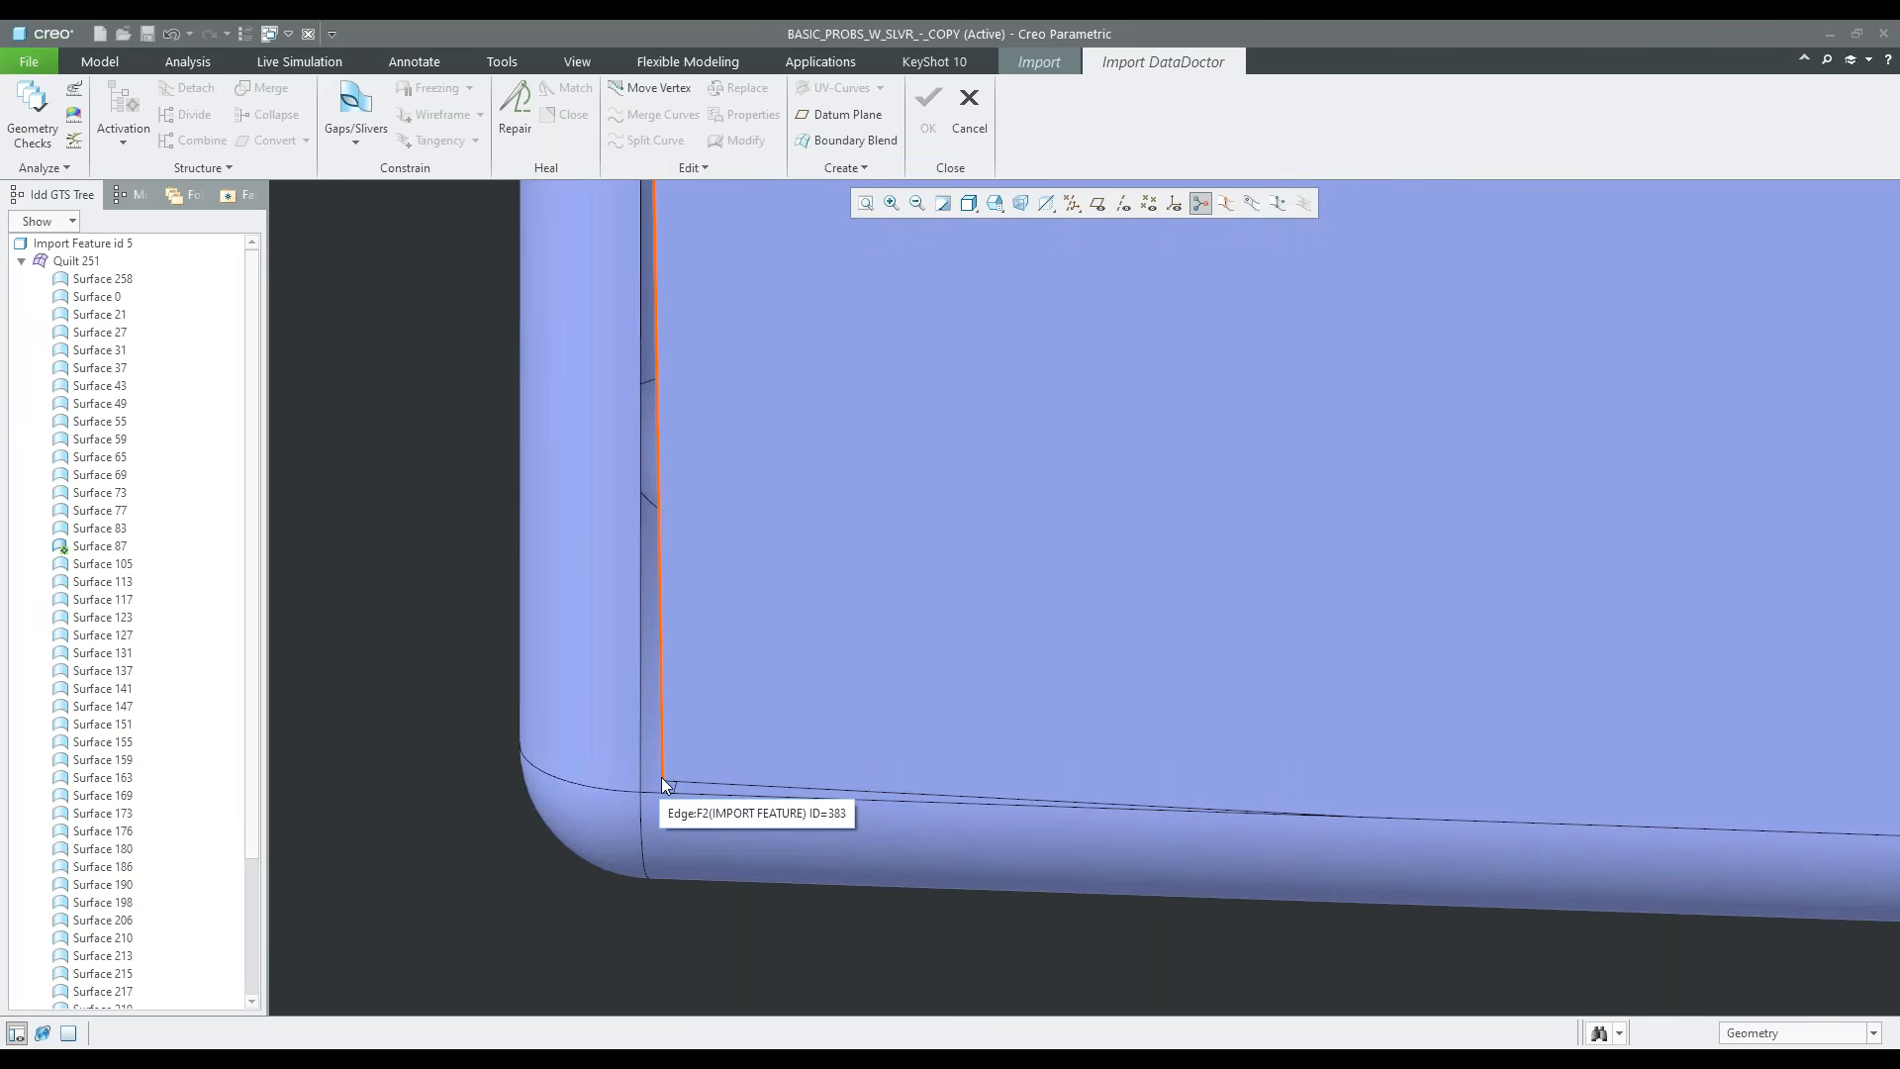
pyautogui.scroll(5, 651, 800)
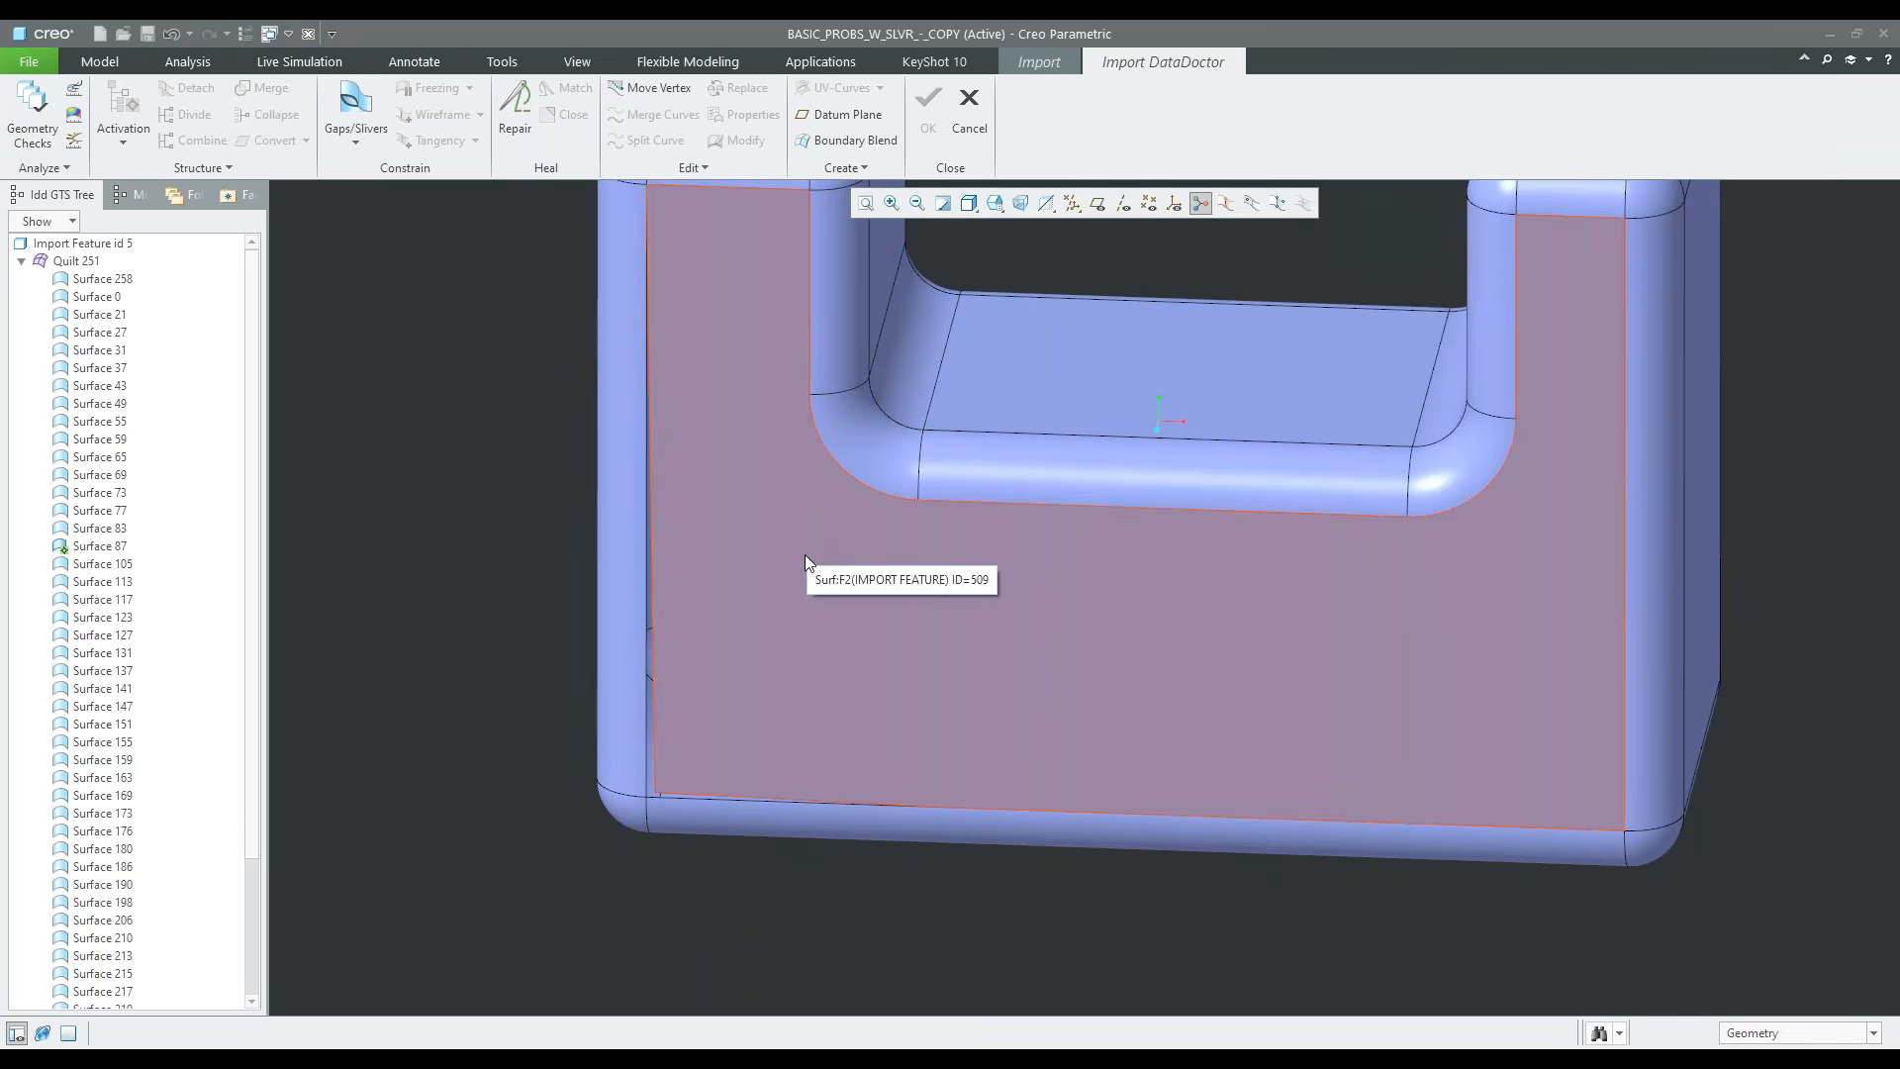
pyautogui.scroll(-5, 659, 789)
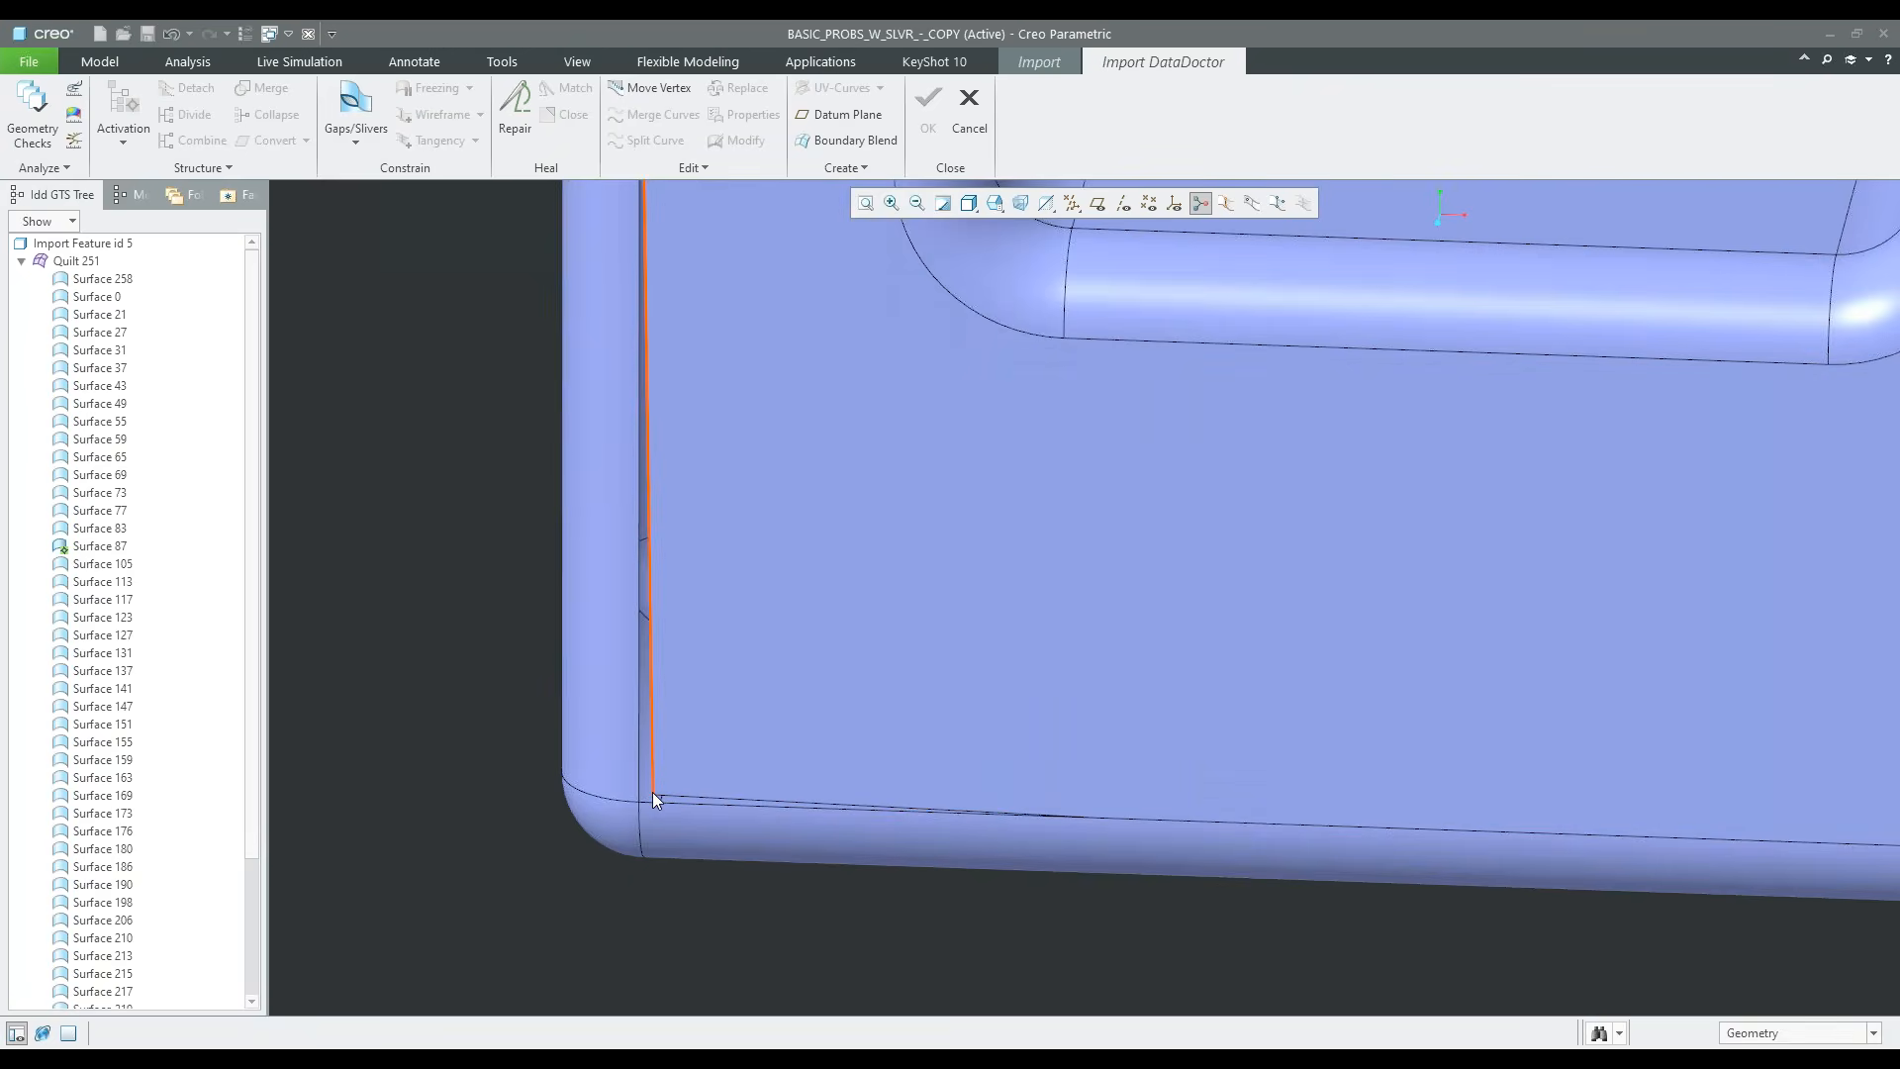
pyautogui.scroll(4, 651, 792)
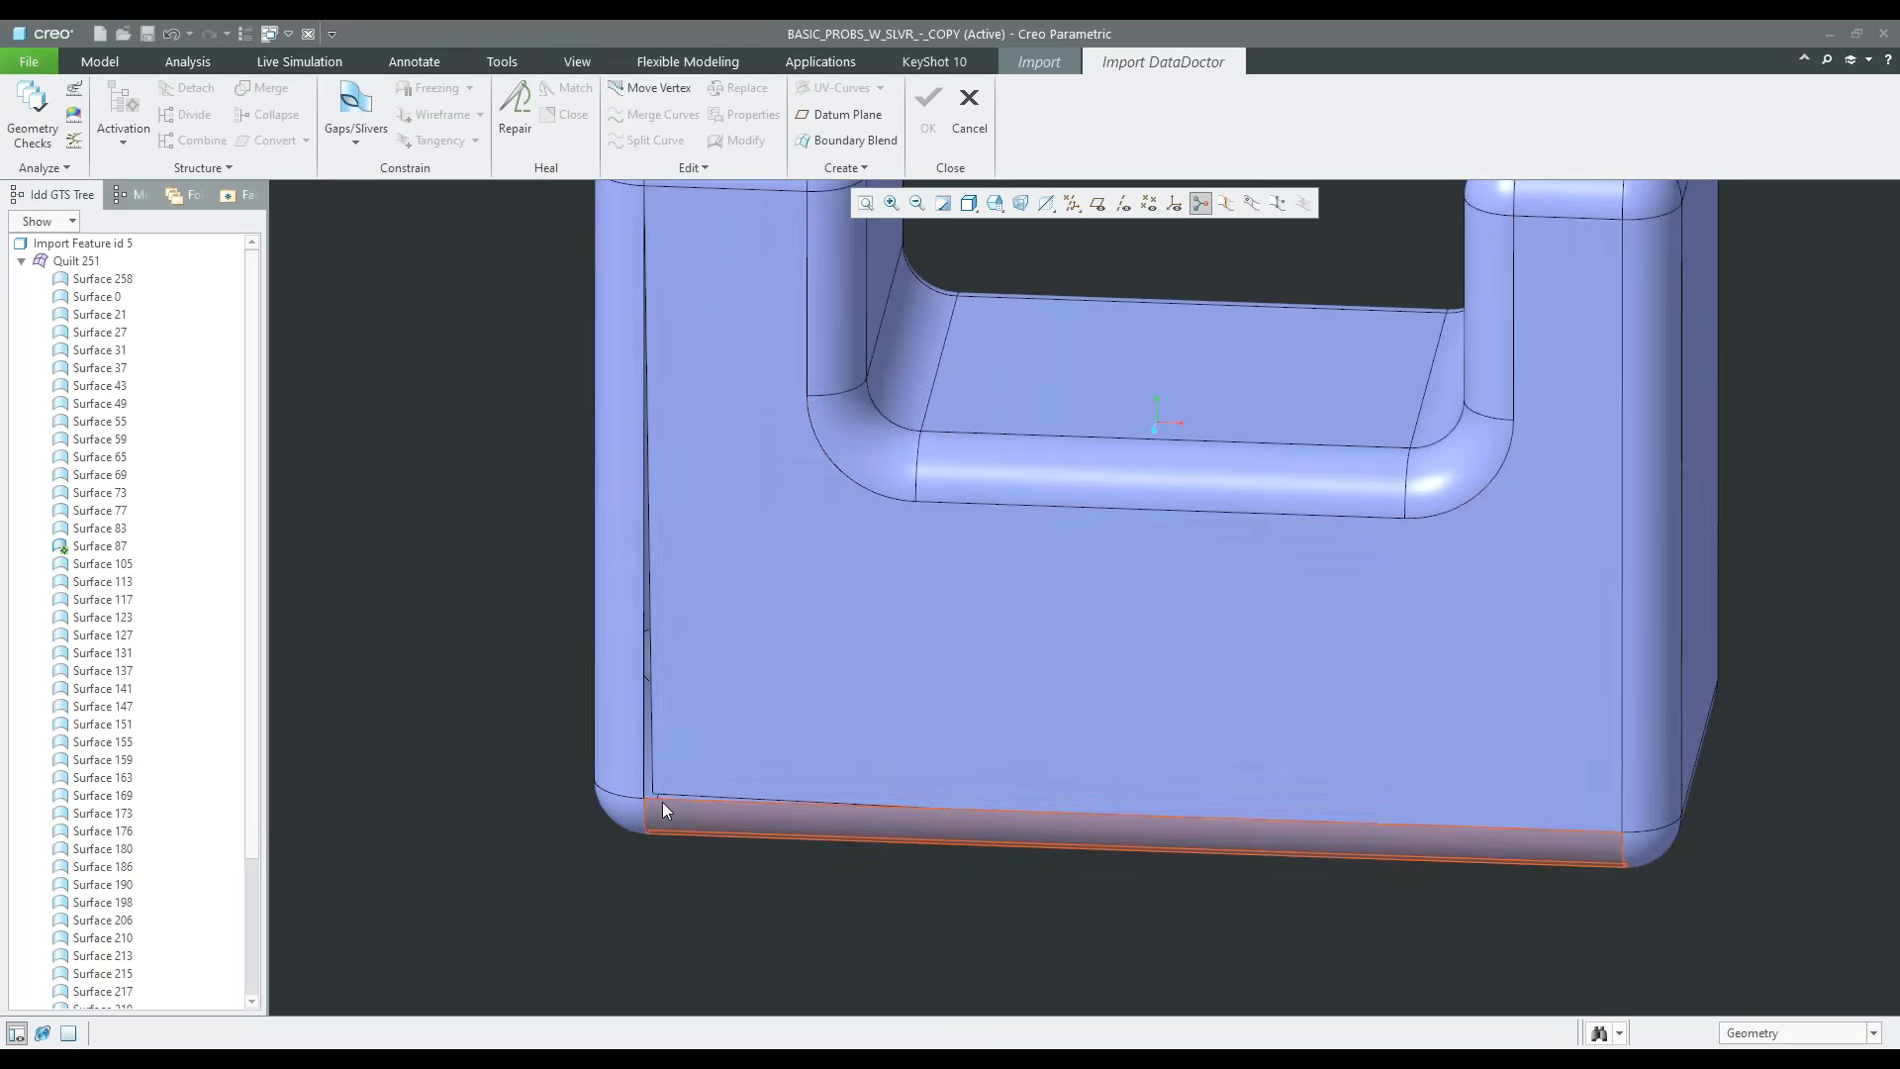
# Deactivate the active front face, Surface 87
pyautogui.scroll(-2, 681, 775)
pyautogui.click(123, 147)
pyautogui.click(147, 193)
# Delete the bottom round surface along the front face's lower edge, Surface 190
pyautogui.scroll(-2, 677, 840)
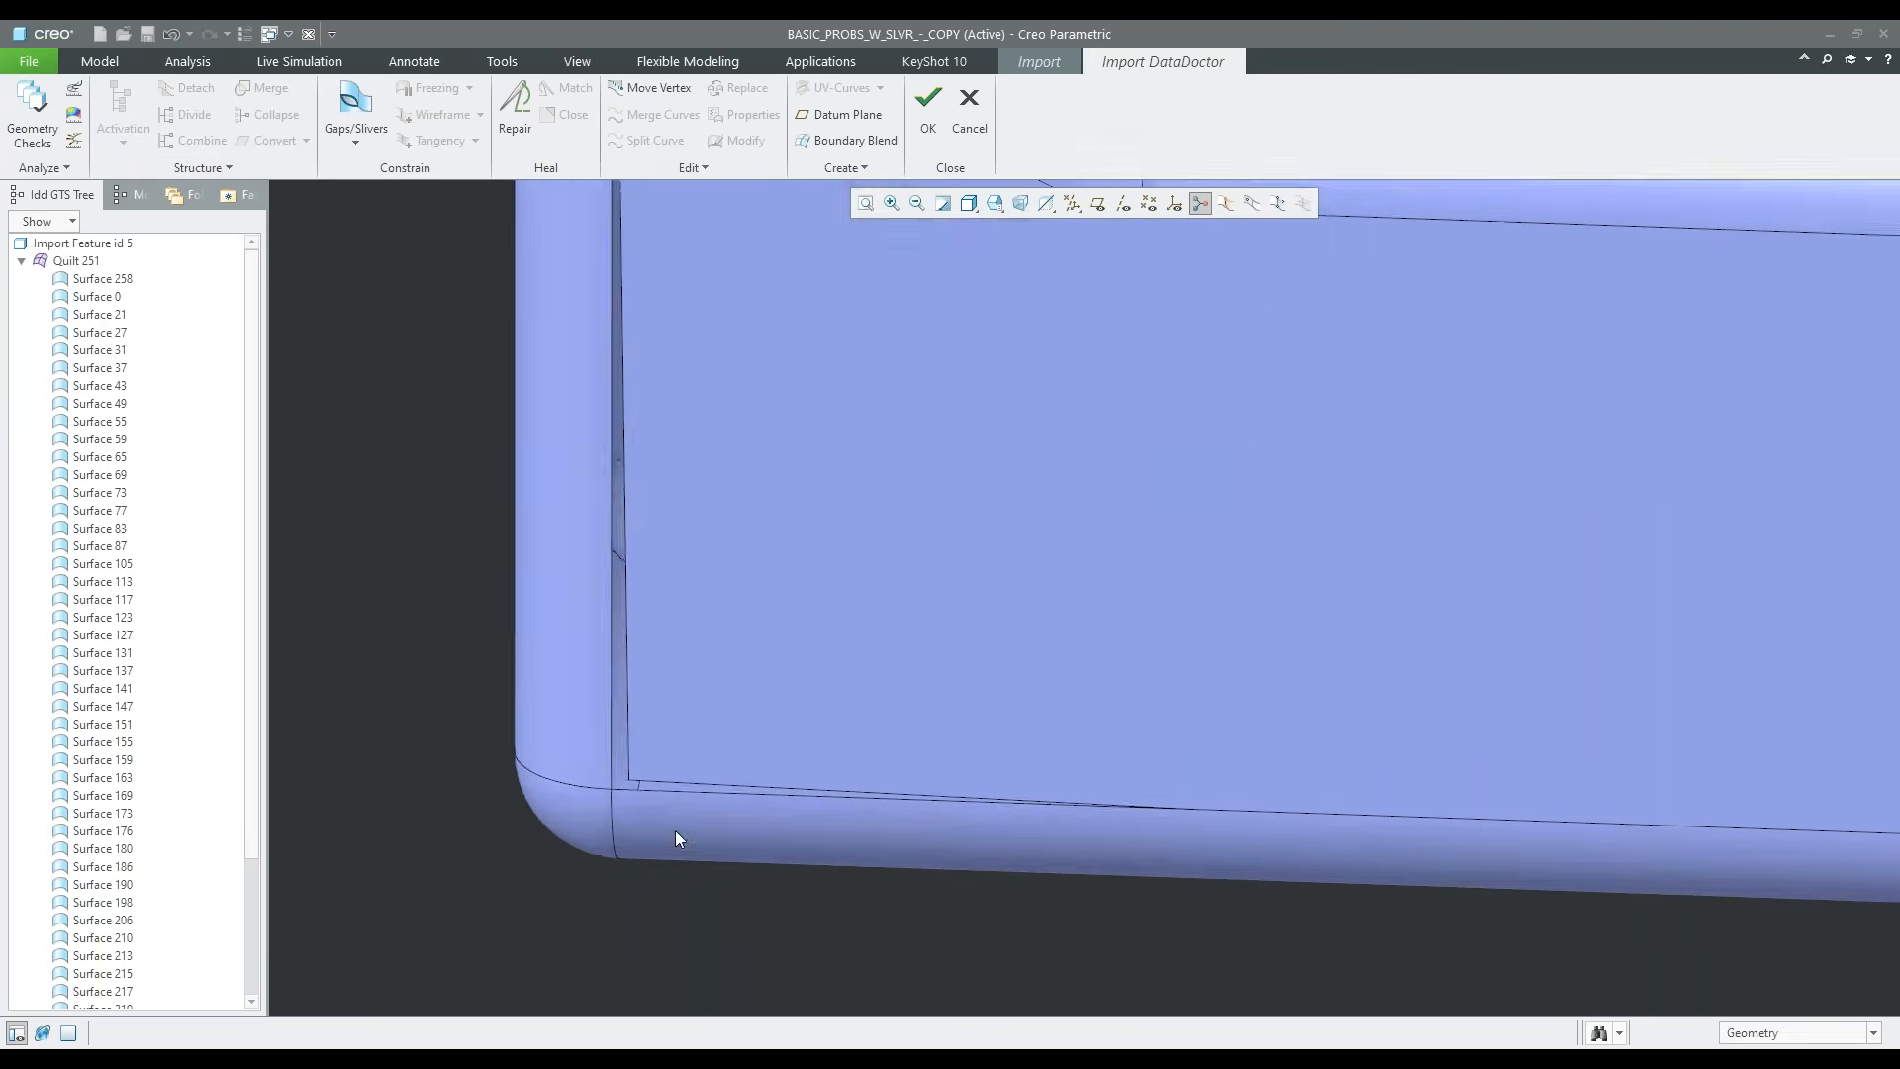
pyautogui.scroll(-1, 677, 840)
pyautogui.click(641, 737)
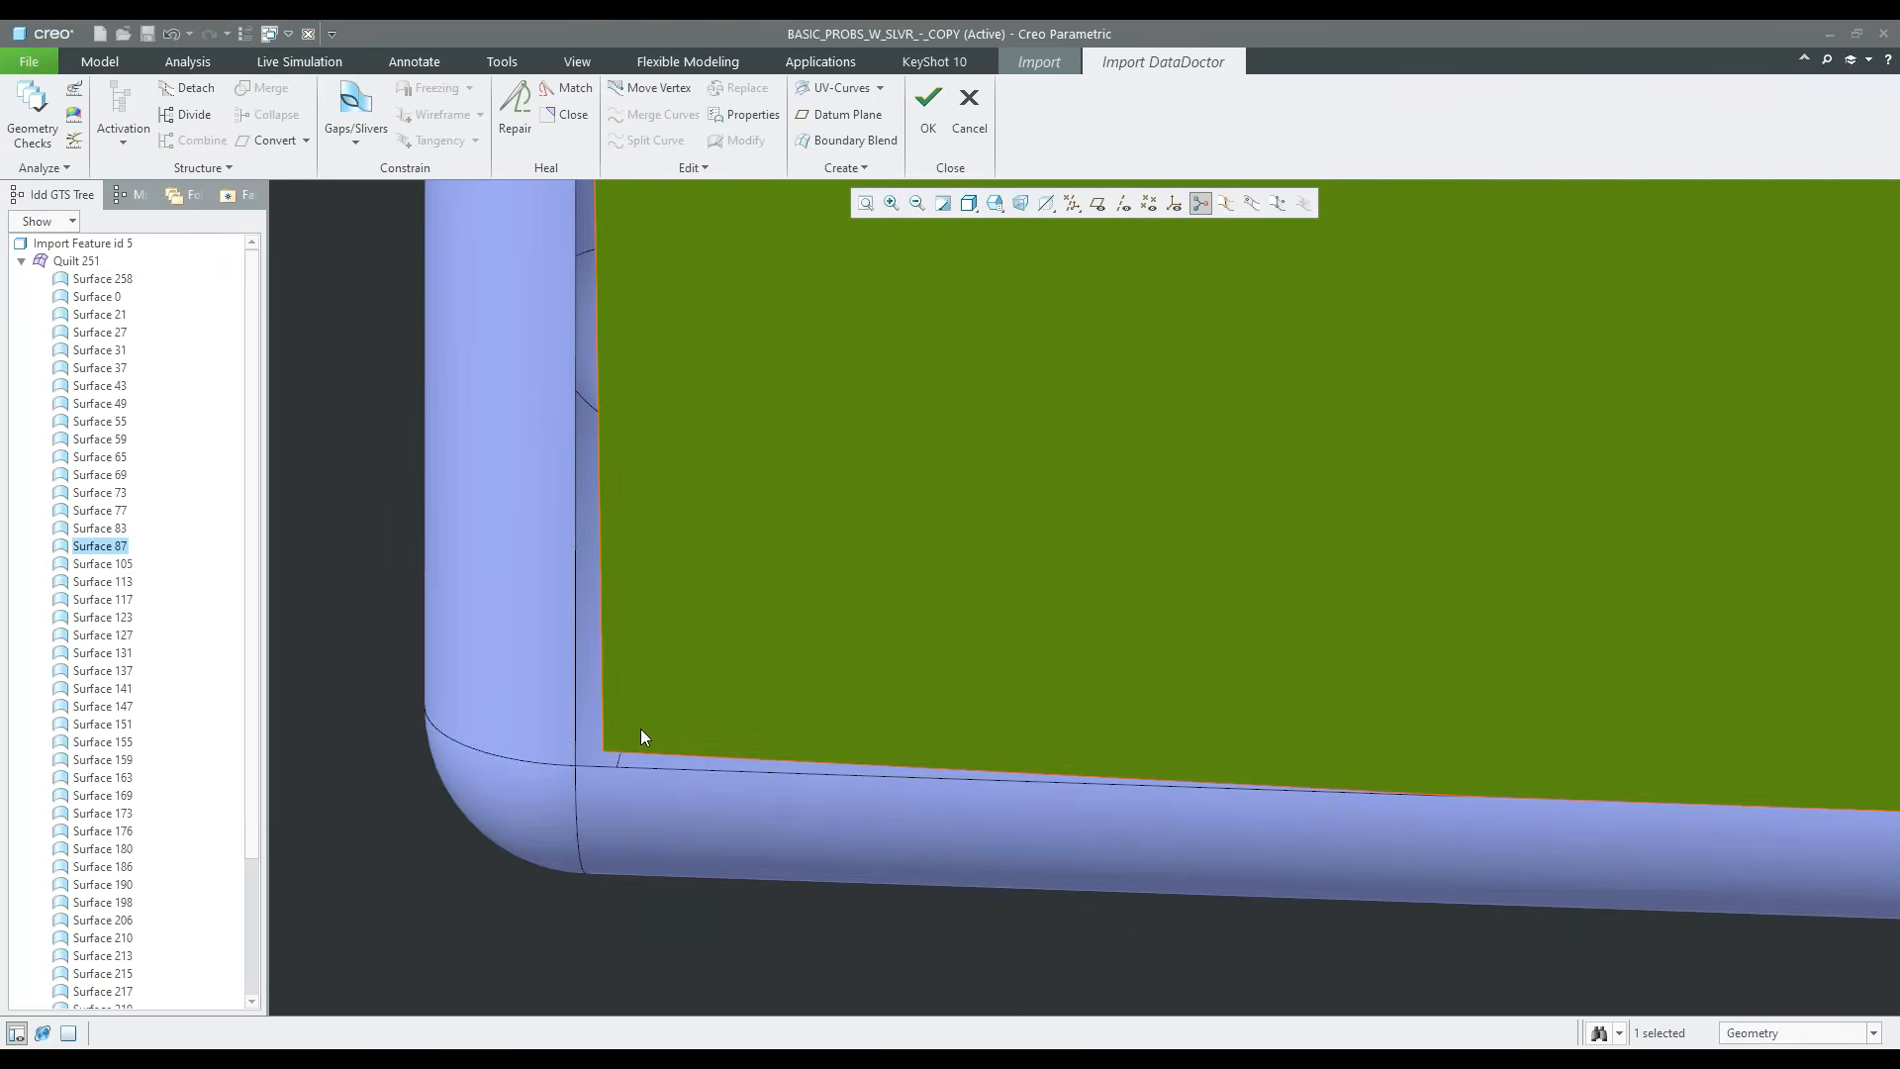
pyautogui.click(648, 802)
pyautogui.scroll(3, 633, 826)
pyautogui.scroll(3, 673, 859)
pyautogui.scroll(-3, 674, 853)
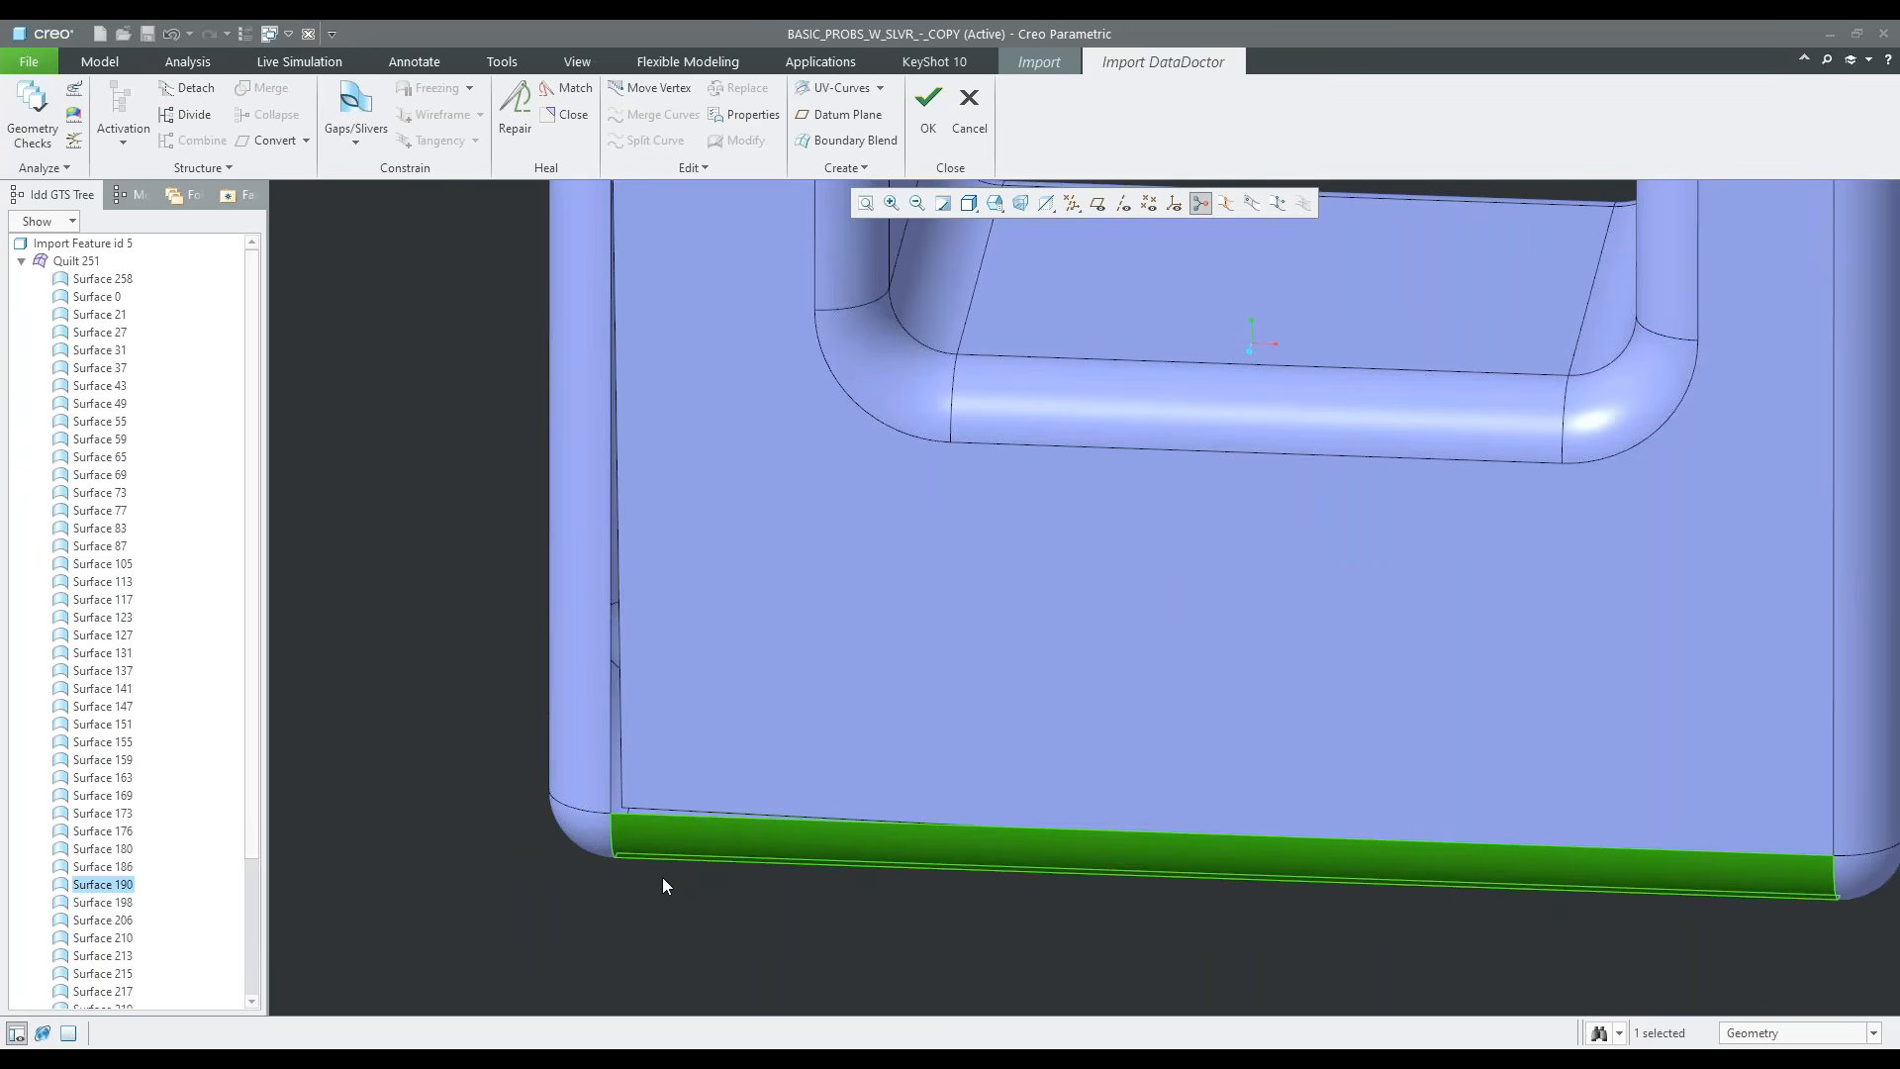
pyautogui.rightClick(662, 877)
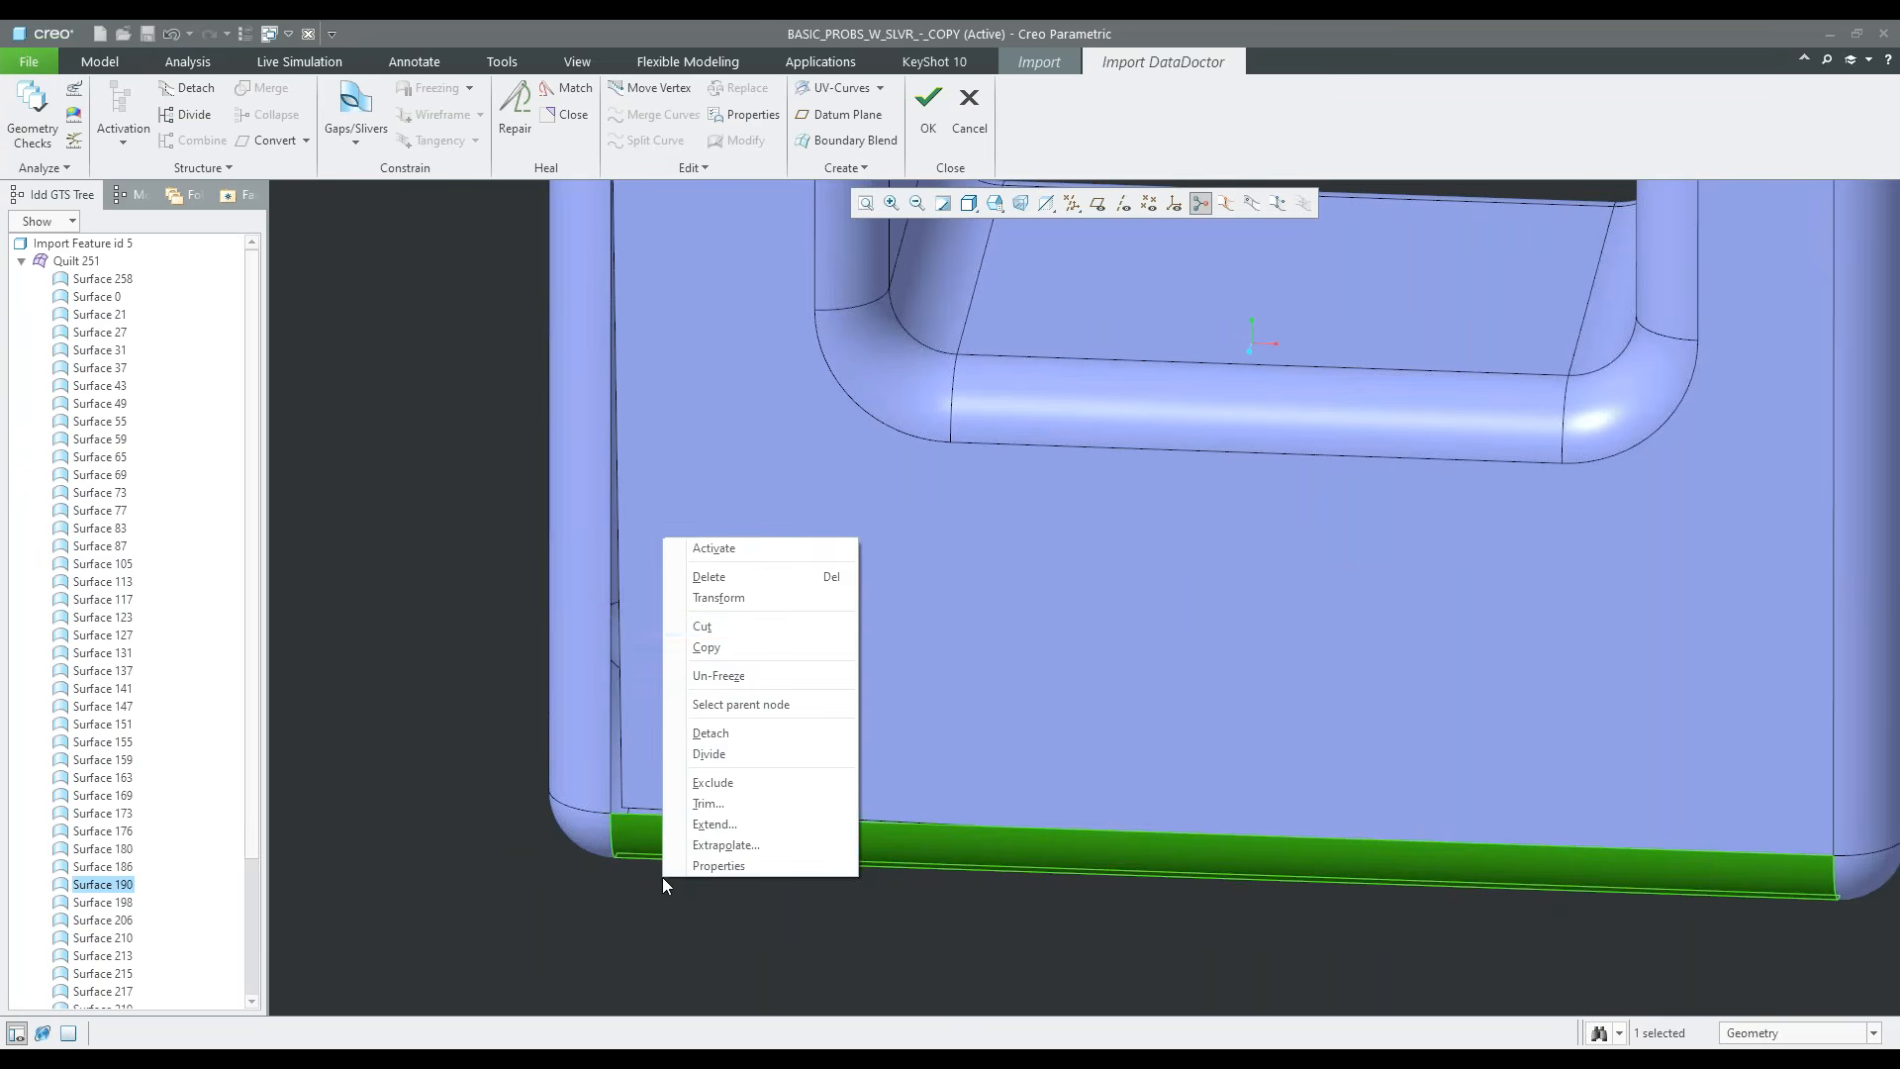
pyautogui.click(733, 578)
# Merge the two edge segments along the bottom of the front face into a single curve
pyautogui.scroll(-2, 650, 829)
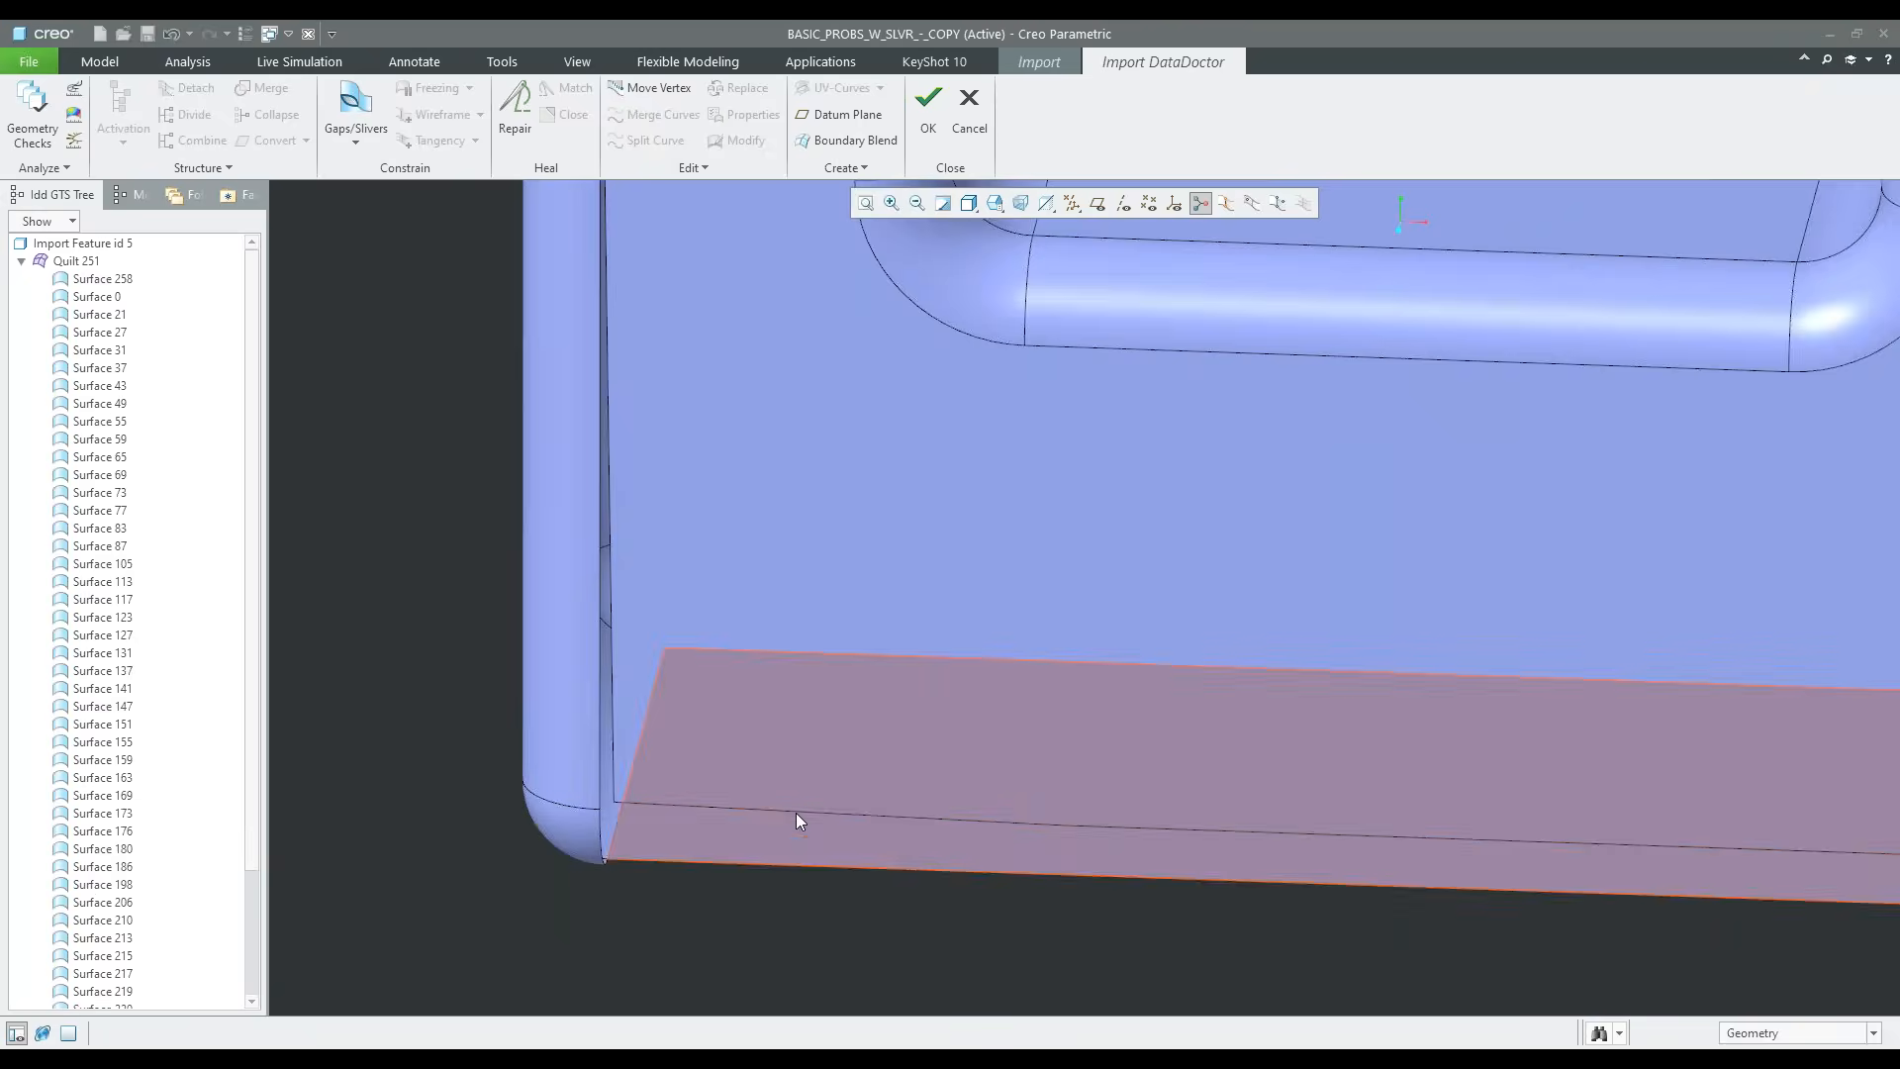
pyautogui.click(865, 811)
pyautogui.scroll(3, 668, 935)
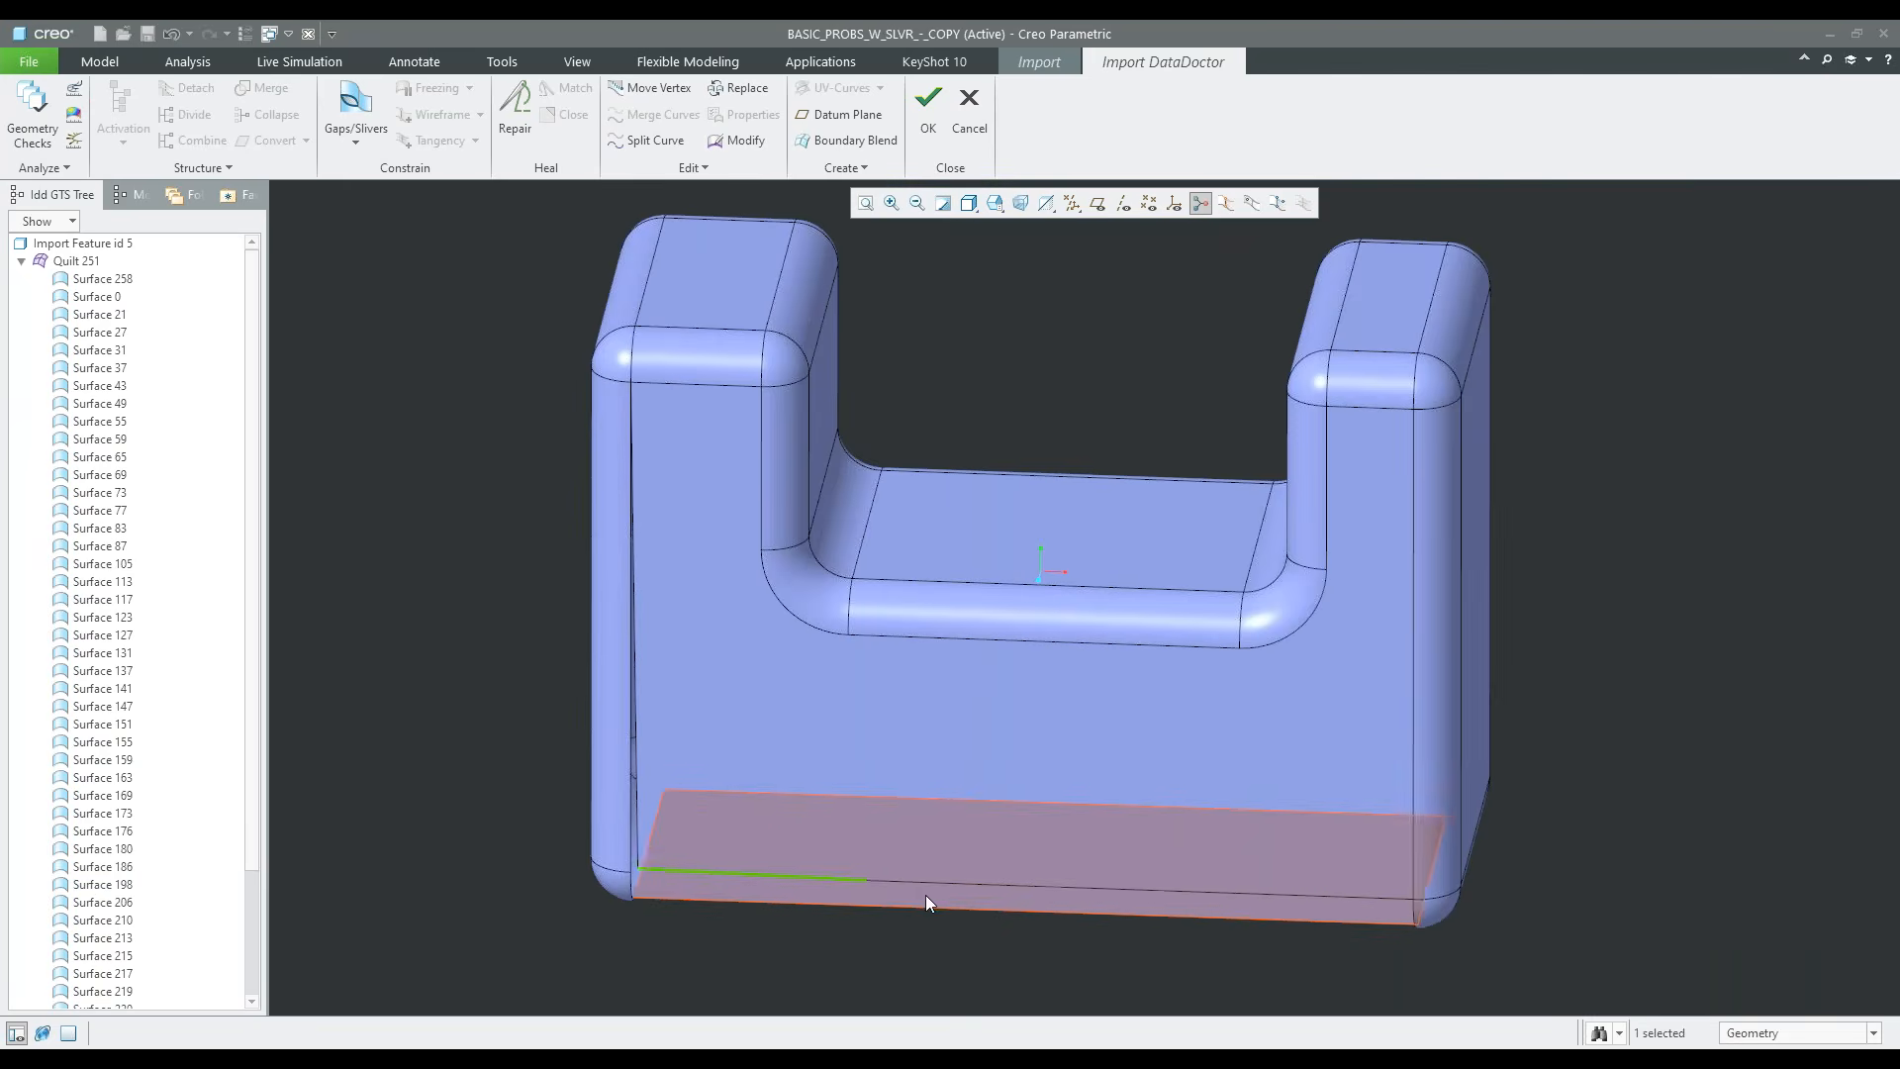
pyautogui.scroll(-2, 882, 888)
pyautogui.scroll(-5, 847, 881)
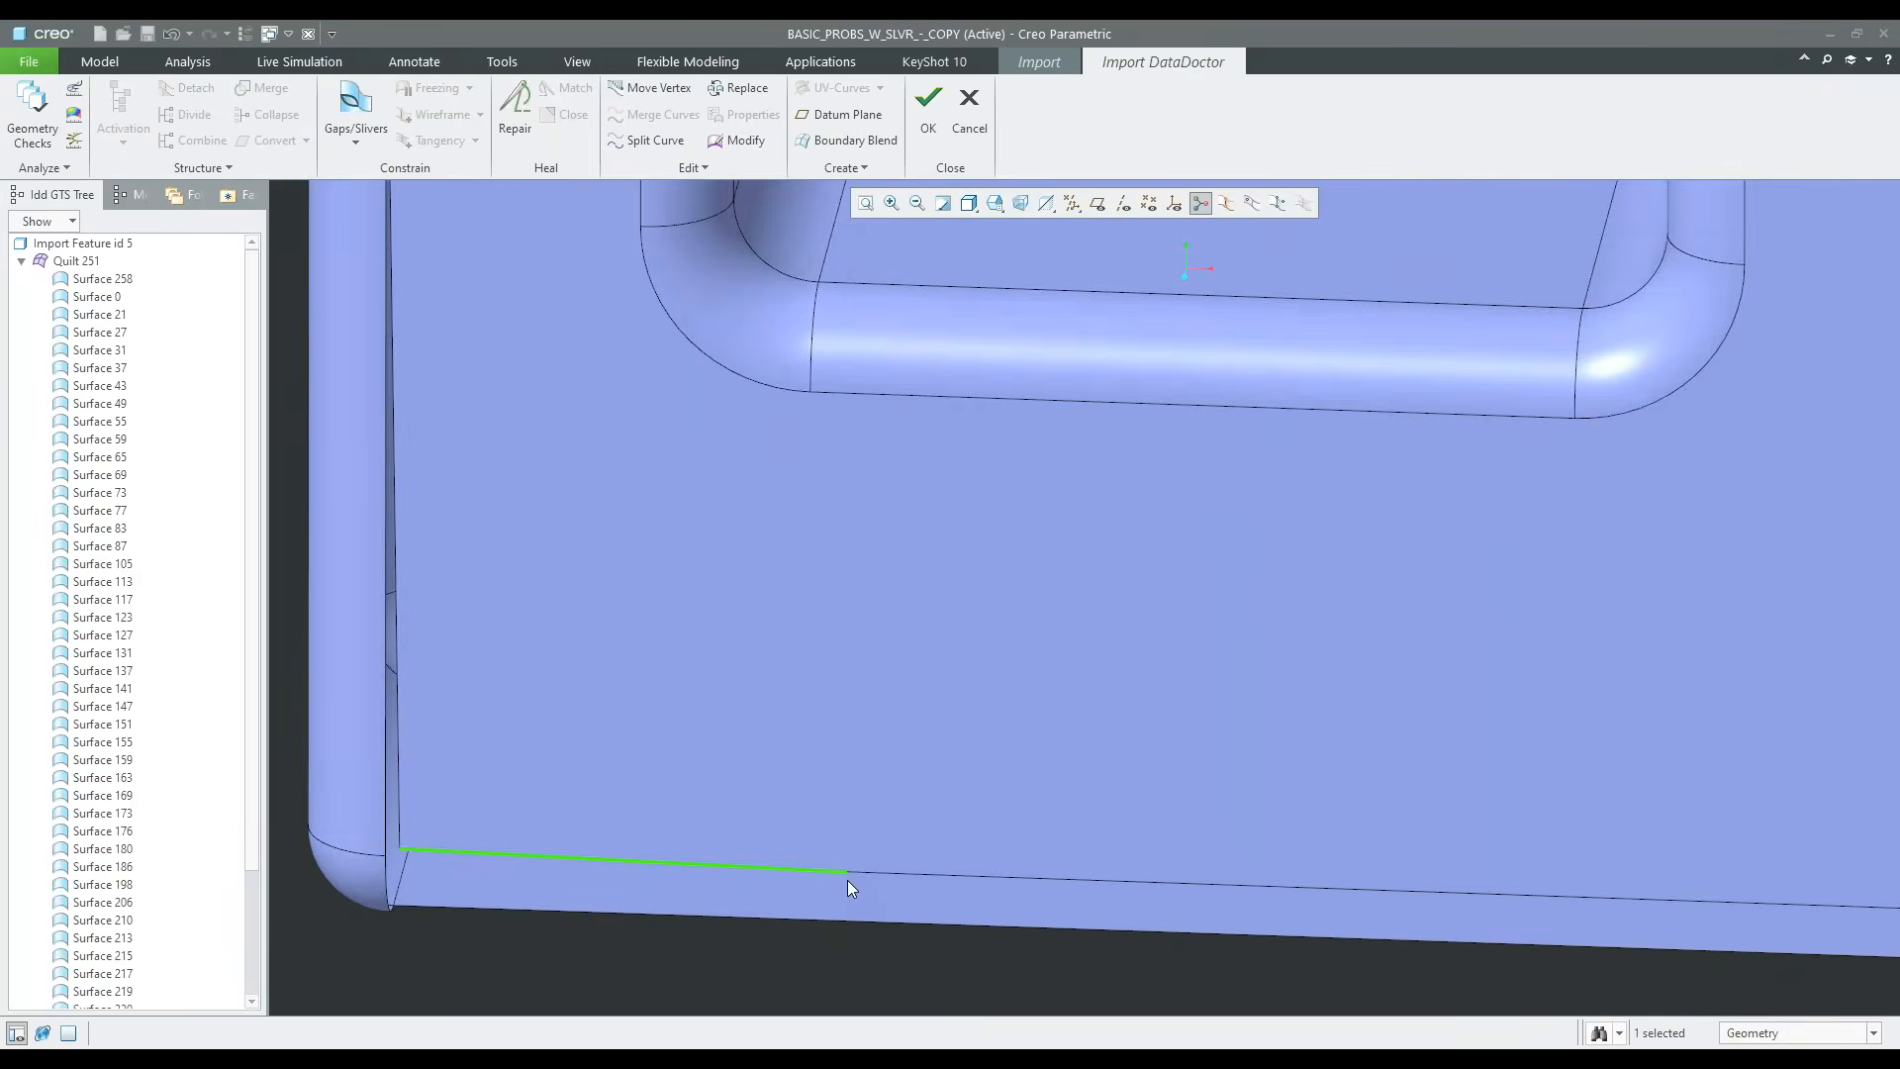
pyautogui.scroll(-1, 851, 886)
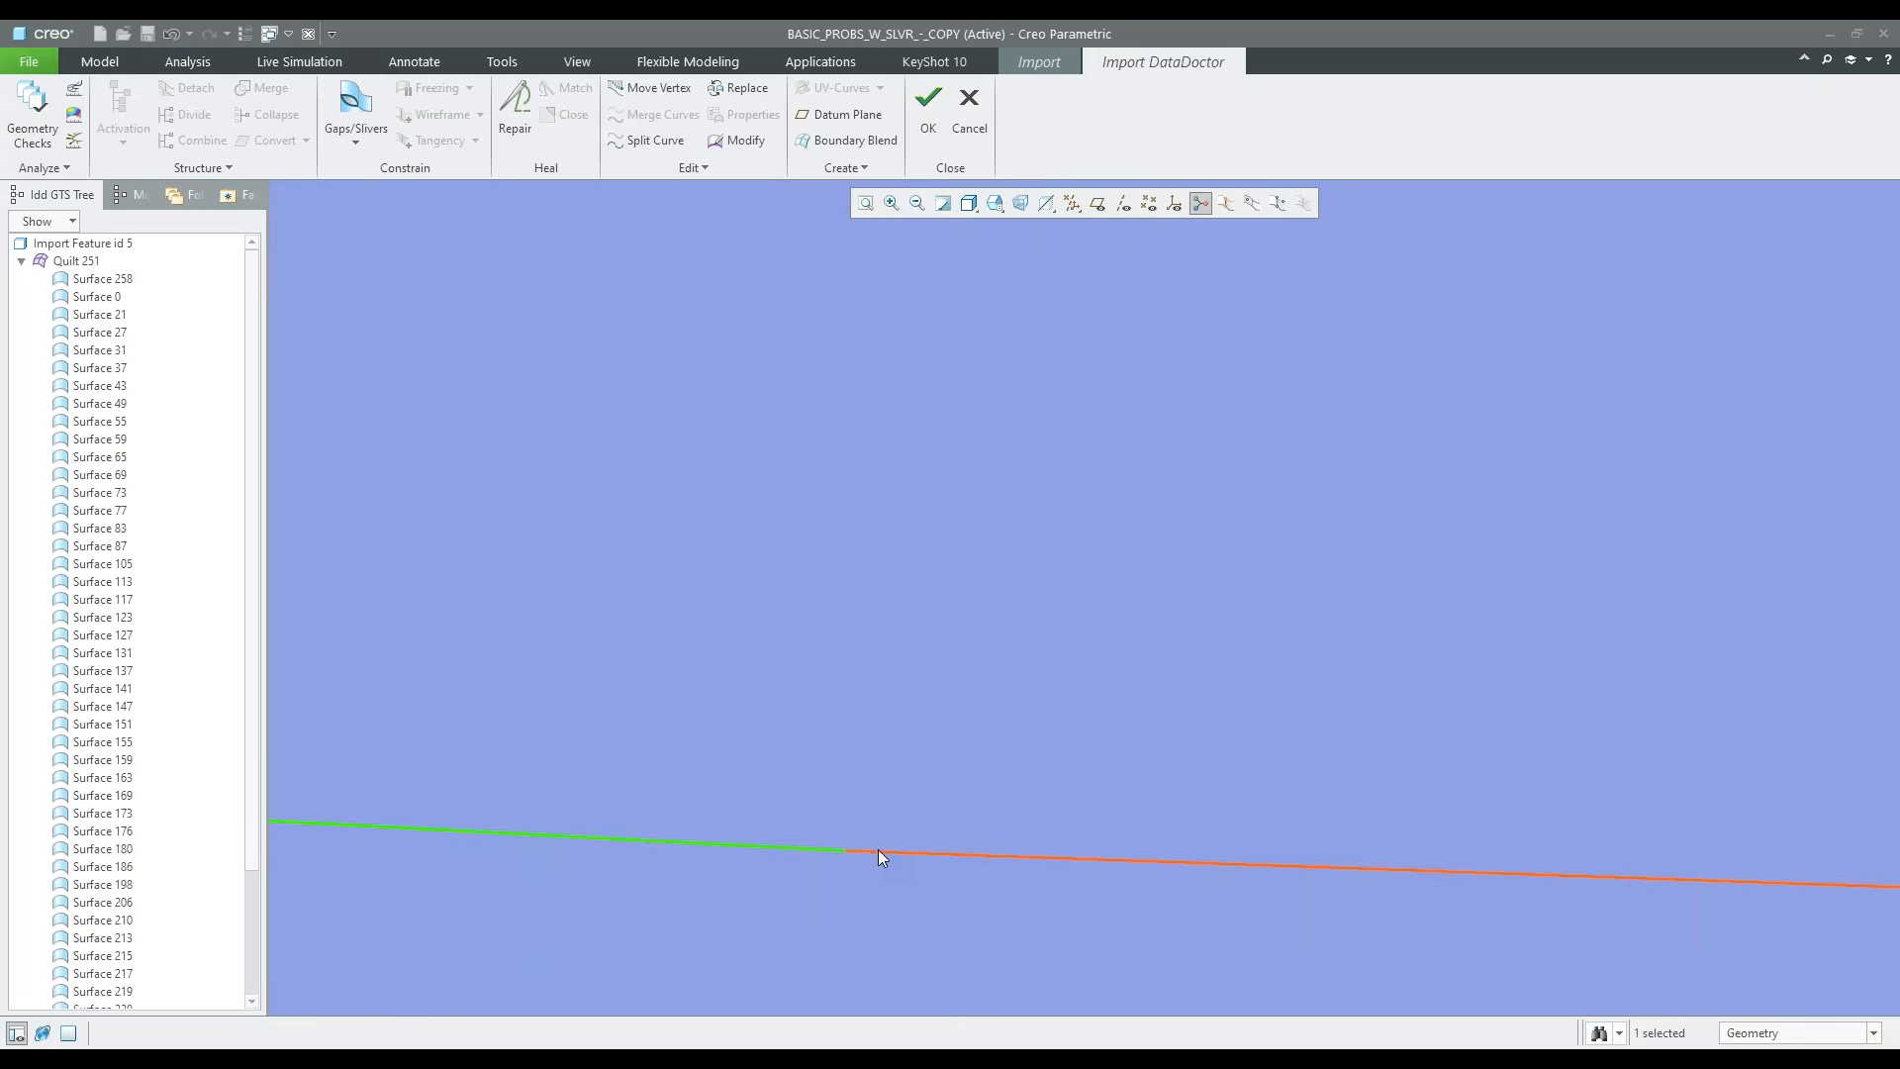
pyautogui.keyDown('ctrl'); pyautogui.click(879, 853); pyautogui.keyUp('ctrl')
pyautogui.scroll(2, 871, 857)
pyautogui.scroll(3, 824, 910)
pyautogui.click(822, 933)
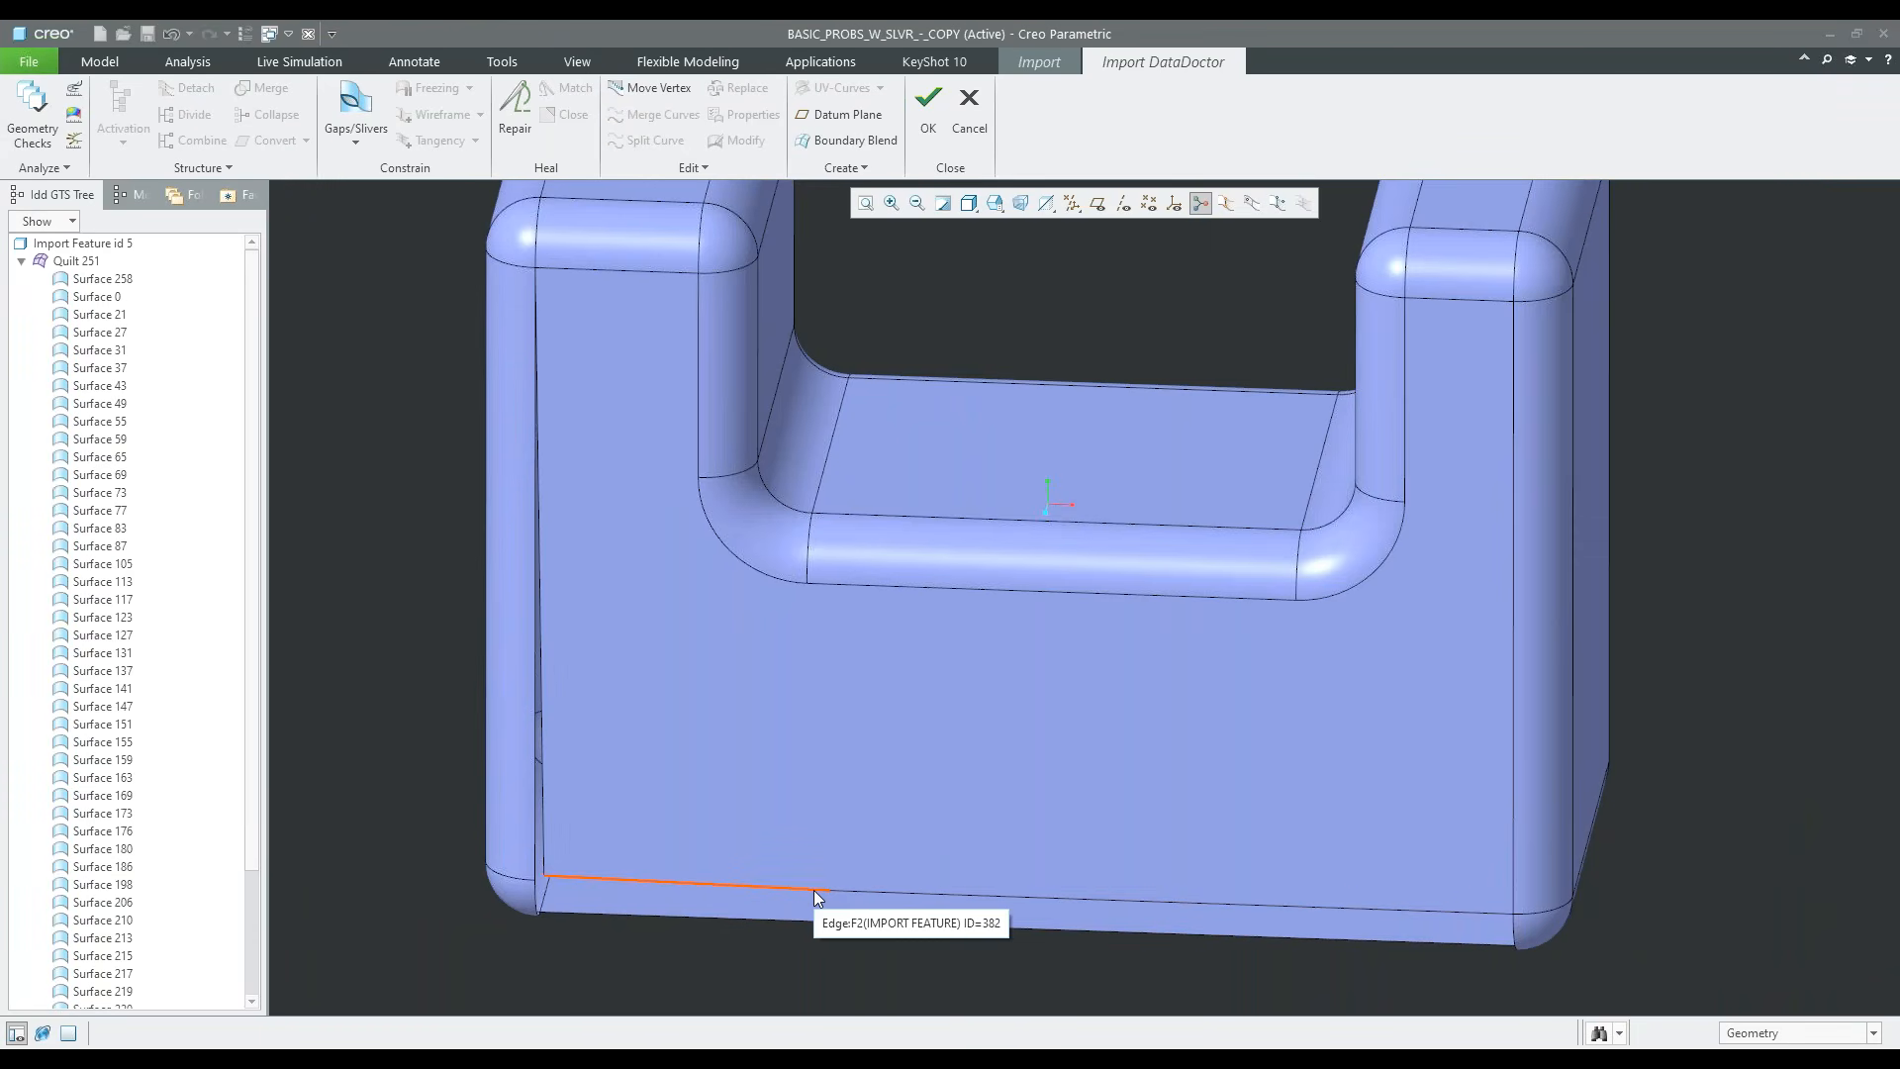
pyautogui.click(814, 889)
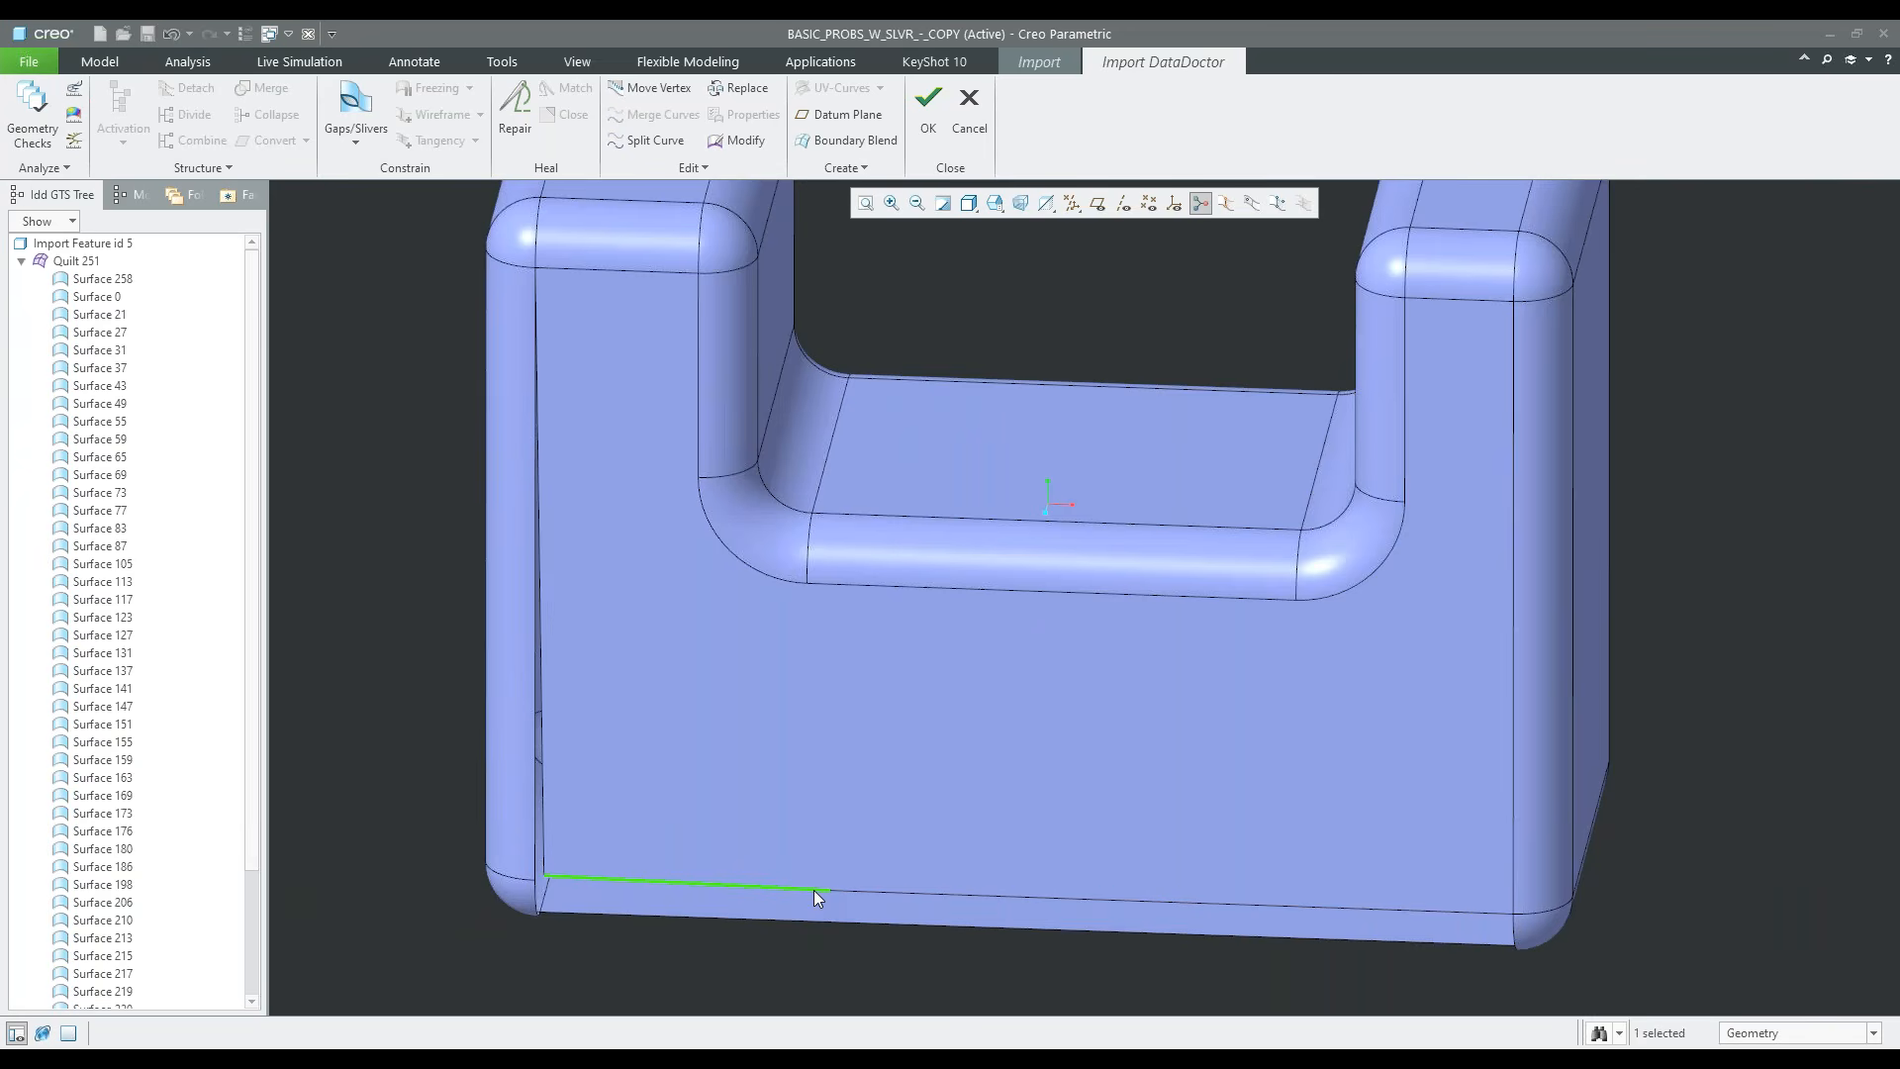
pyautogui.keyDown('ctrl'); pyautogui.click(846, 894); pyautogui.keyUp('ctrl')
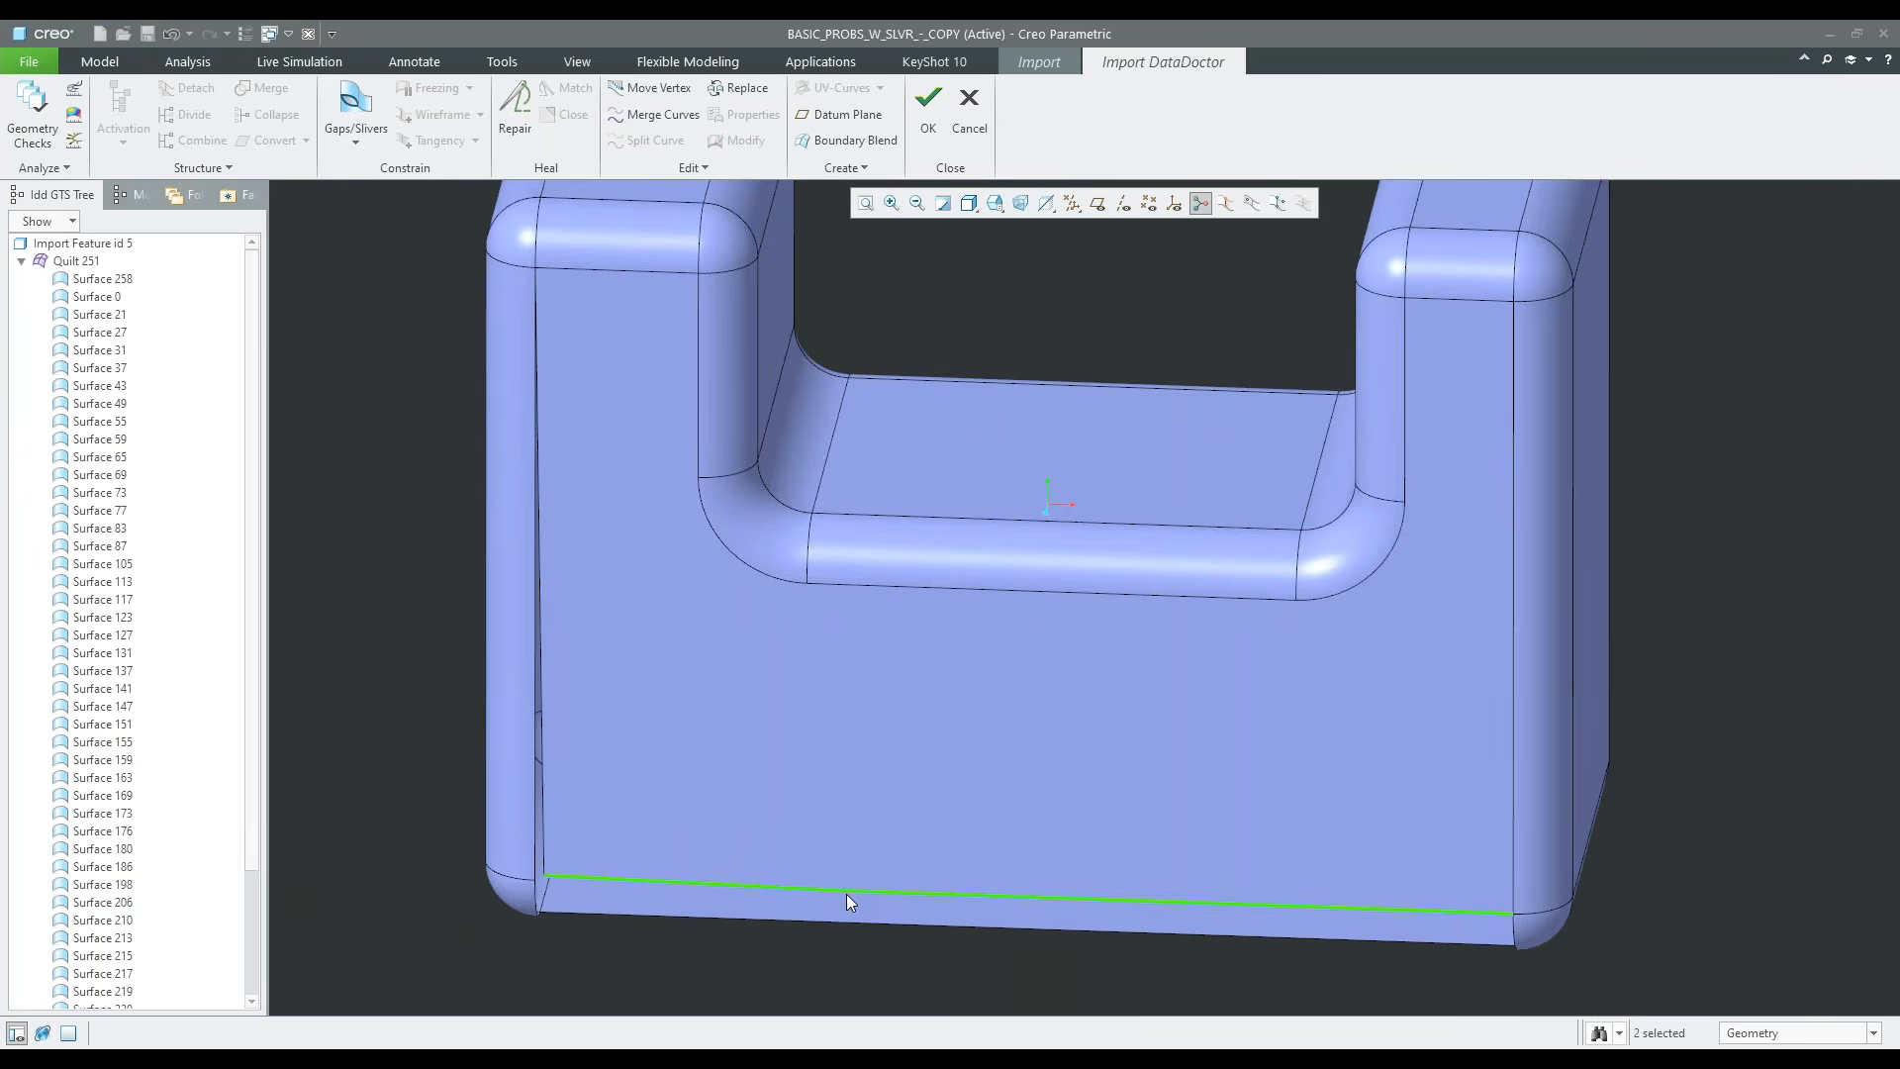
pyautogui.click(661, 115)
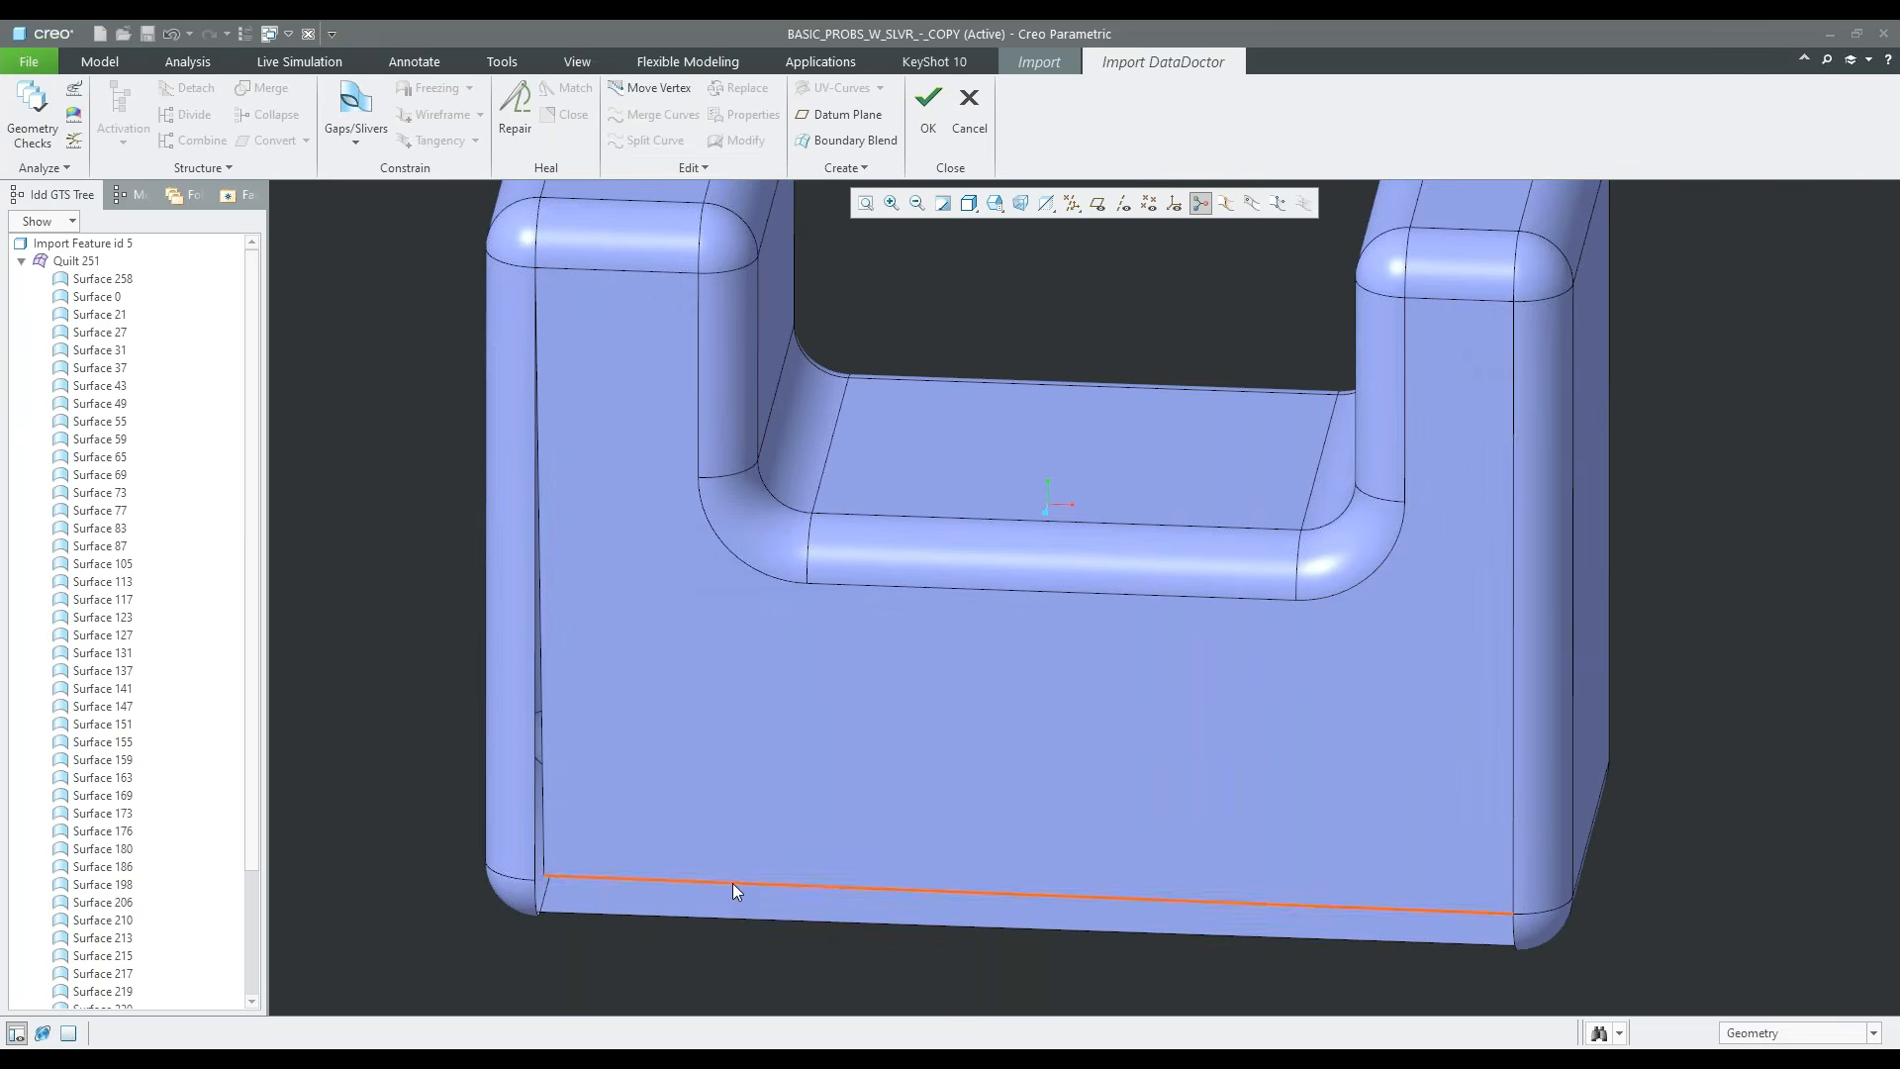
pyautogui.click(733, 883)
pyautogui.click(645, 968)
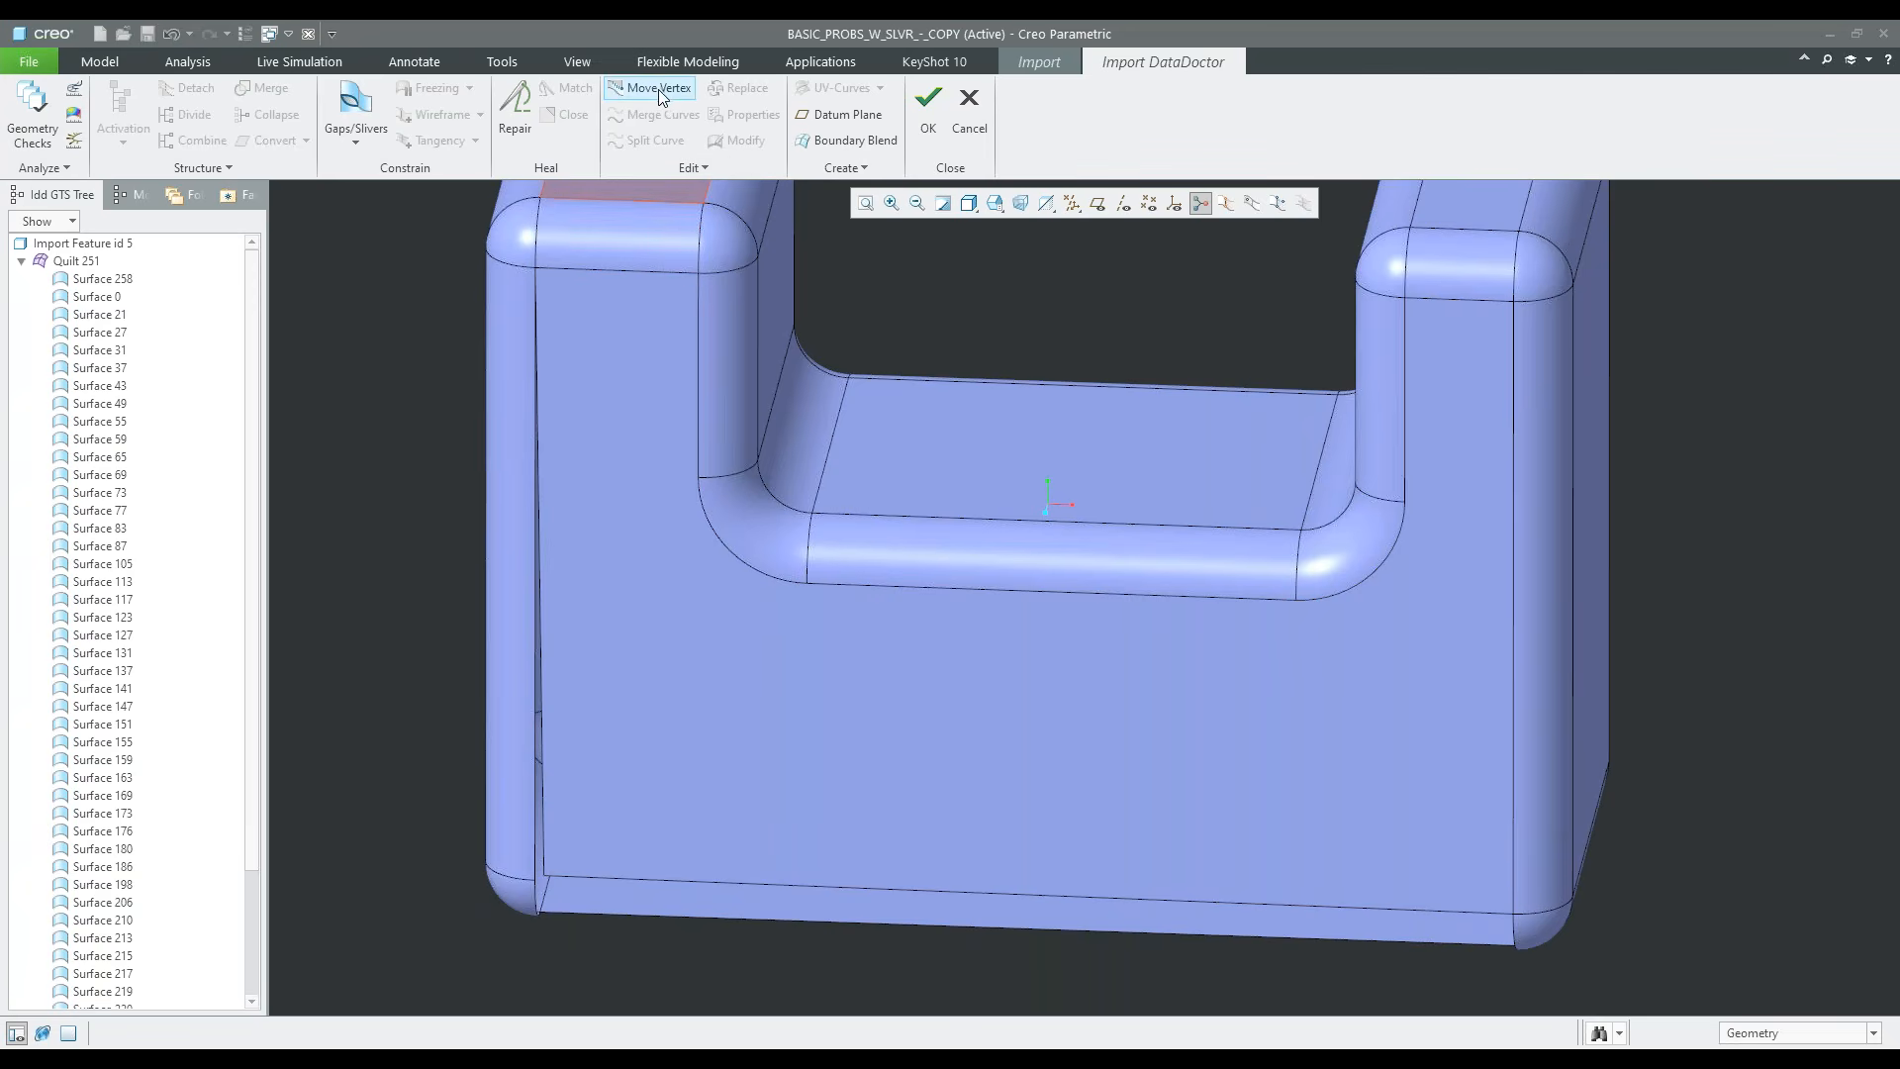
# Move the front face's lower-left vertex onto the vertex where the vertical round meets the corner patch
pyautogui.click(659, 90)
pyautogui.scroll(5, 555, 904)
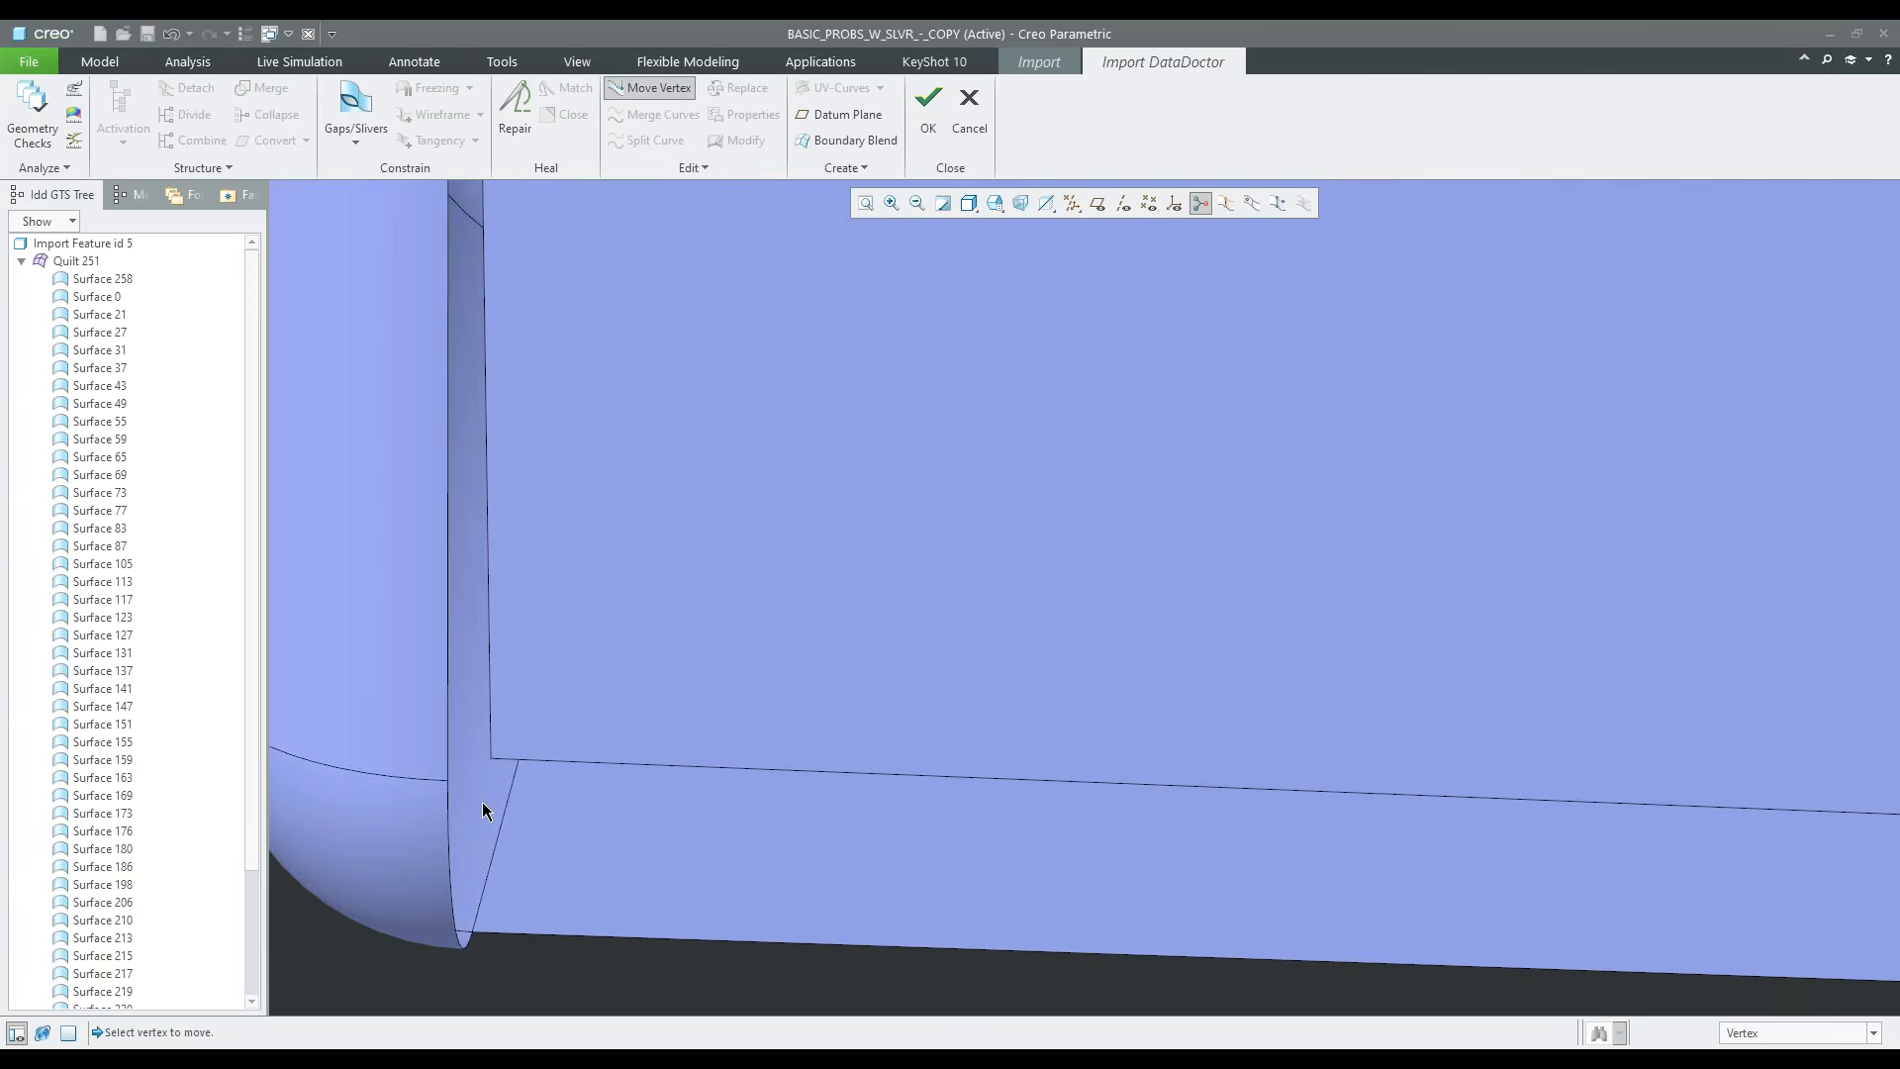
pyautogui.moveTo(490, 763); pyautogui.dragTo(447, 781)
pyautogui.scroll(-5, 461, 822)
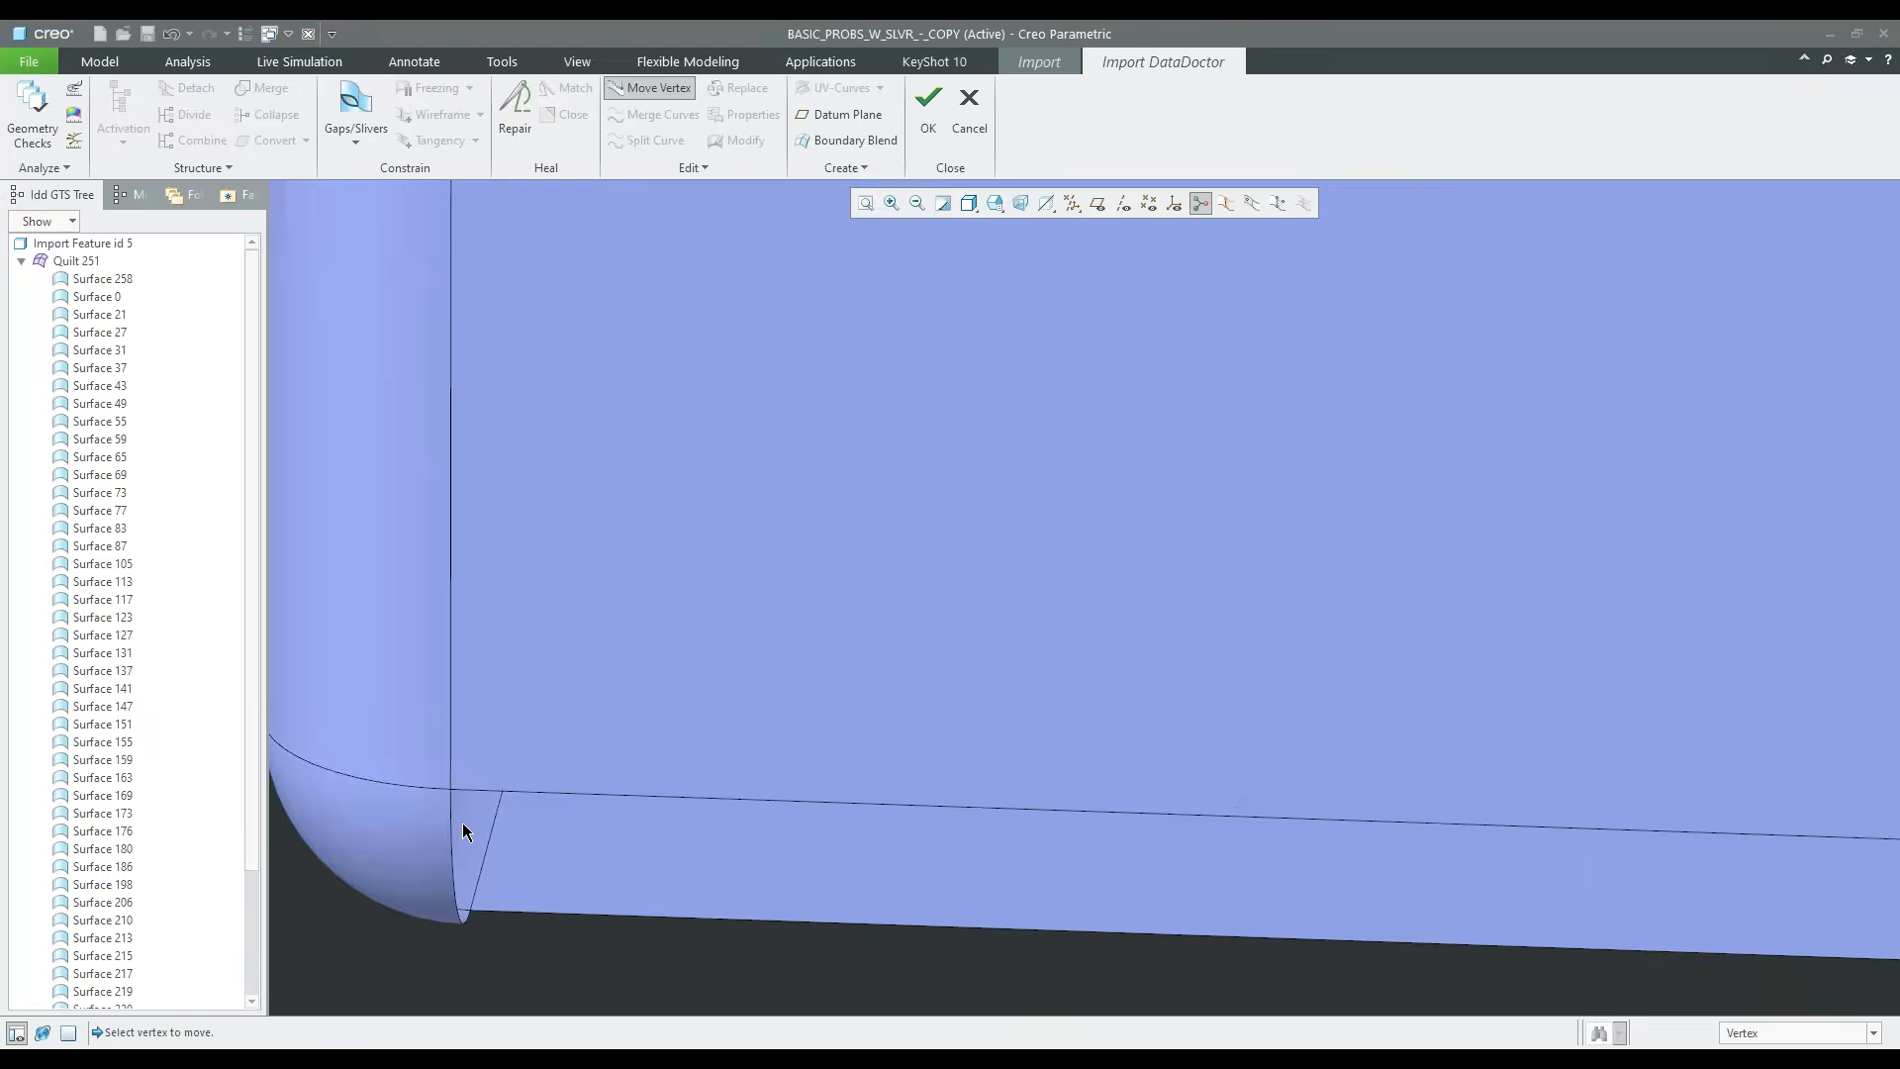
# Create a boundary blend for the bottom round, with the two corner edges as first direction and the two long edges as second direction
pyautogui.scroll(-3, 486, 852)
pyautogui.moveTo(486, 853); pyautogui.dragTo(495, 774, button='middle')
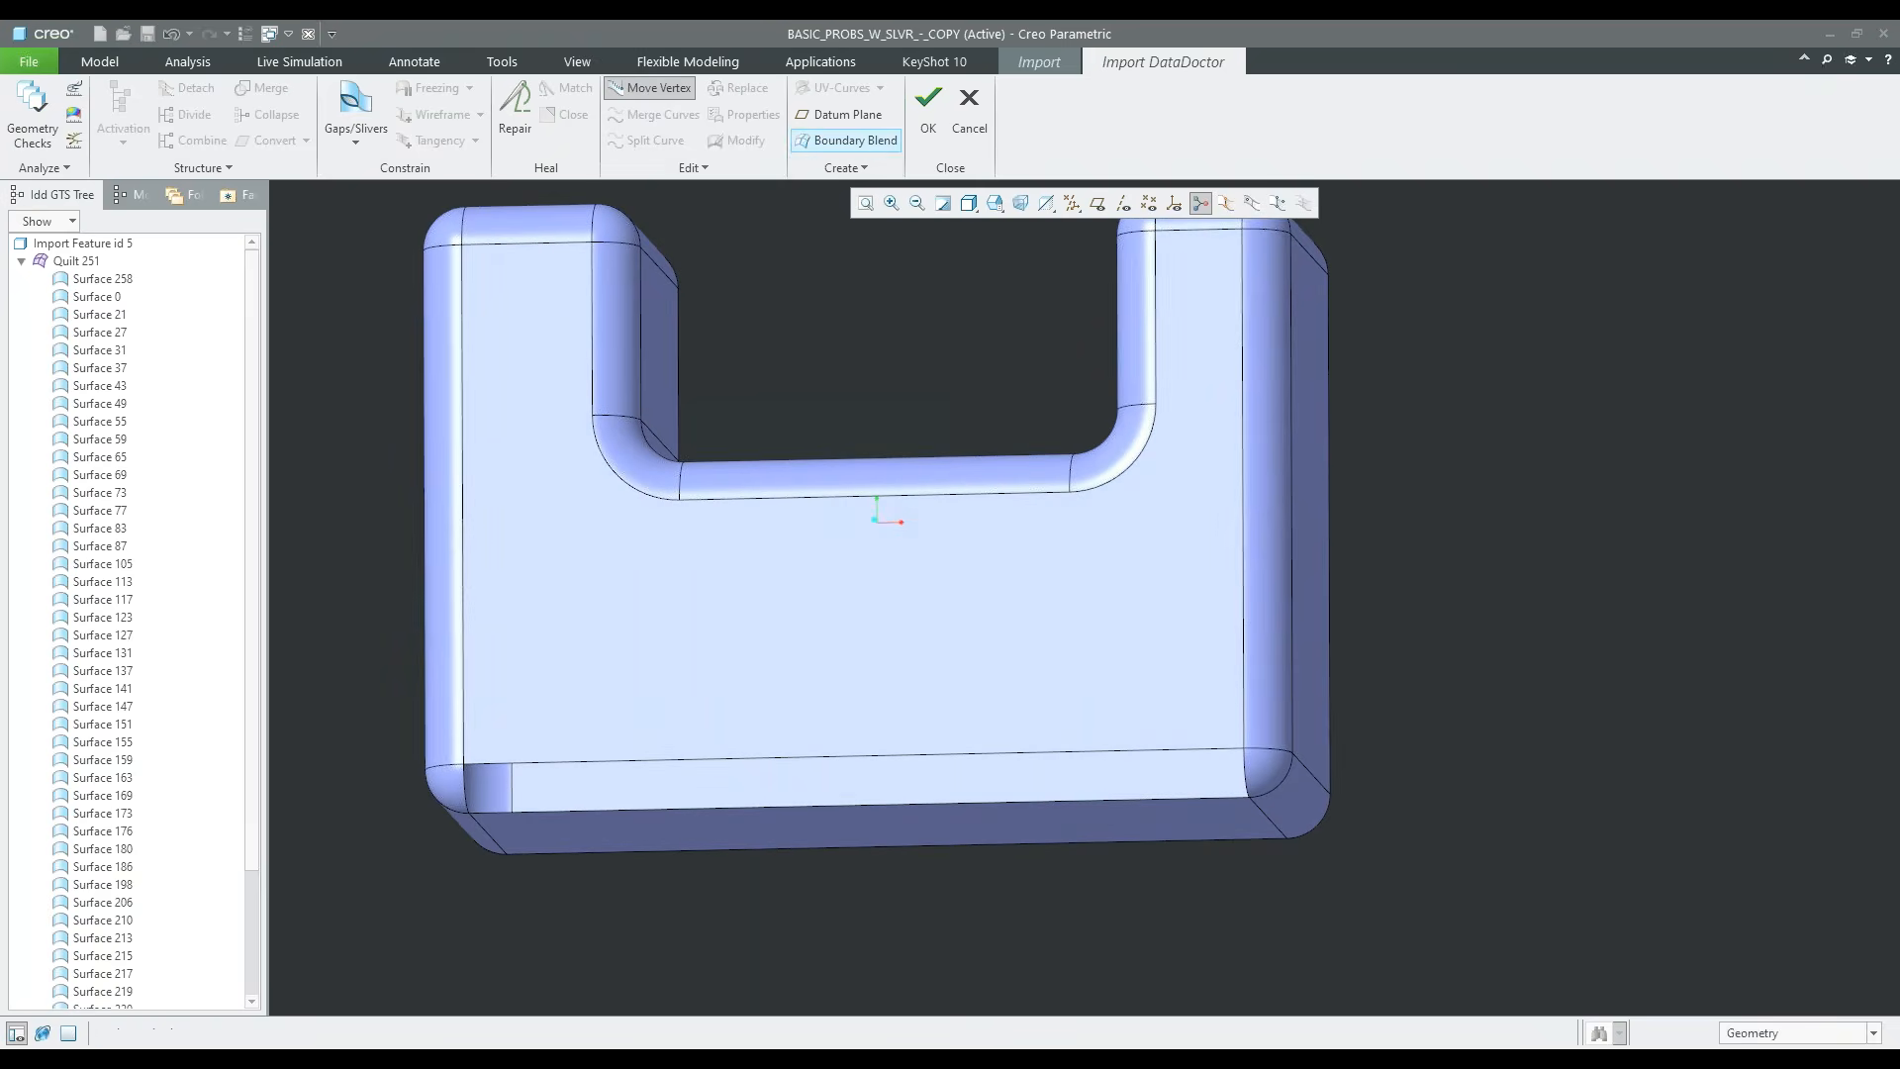
pyautogui.click(855, 140)
pyautogui.scroll(3, 459, 808)
pyautogui.click(468, 789)
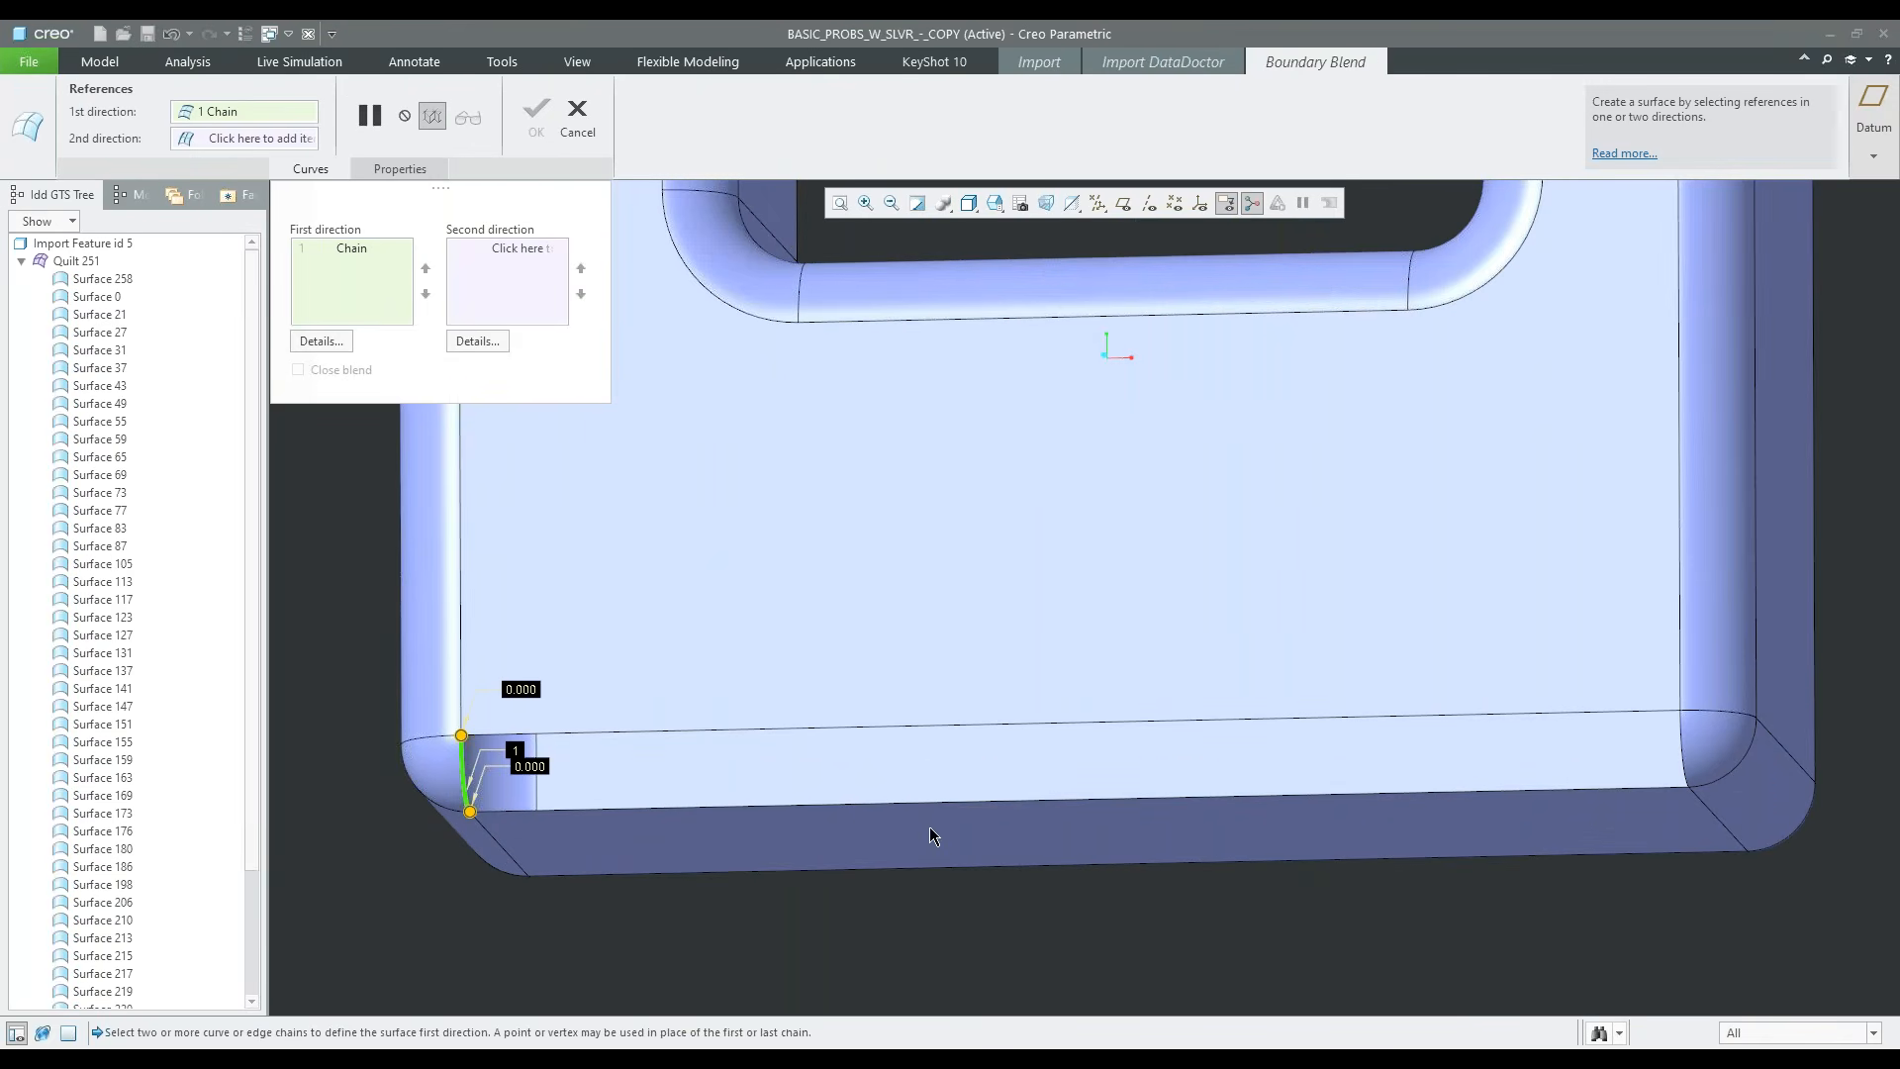
pyautogui.keyDown('ctrl'); pyautogui.click(1681, 744); pyautogui.keyUp('ctrl')
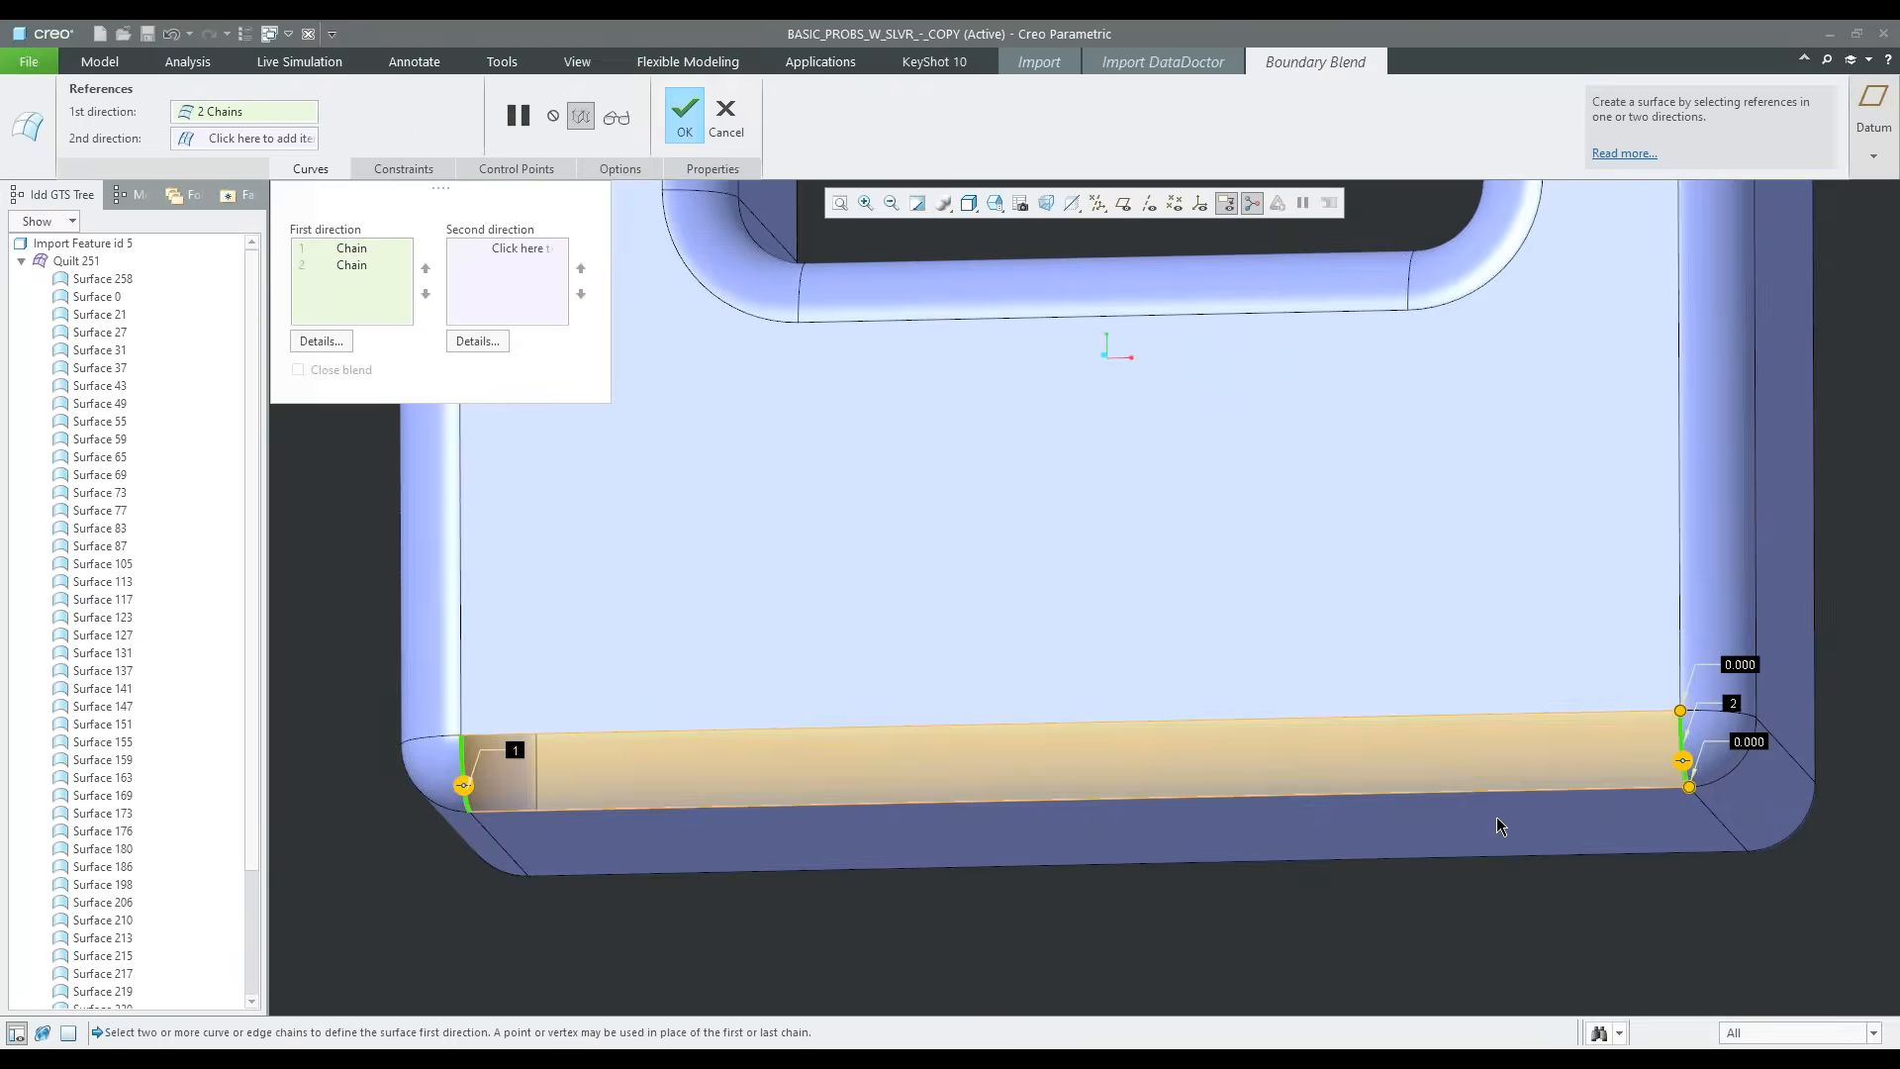
pyautogui.rightClick(1139, 912)
pyautogui.click(1190, 948)
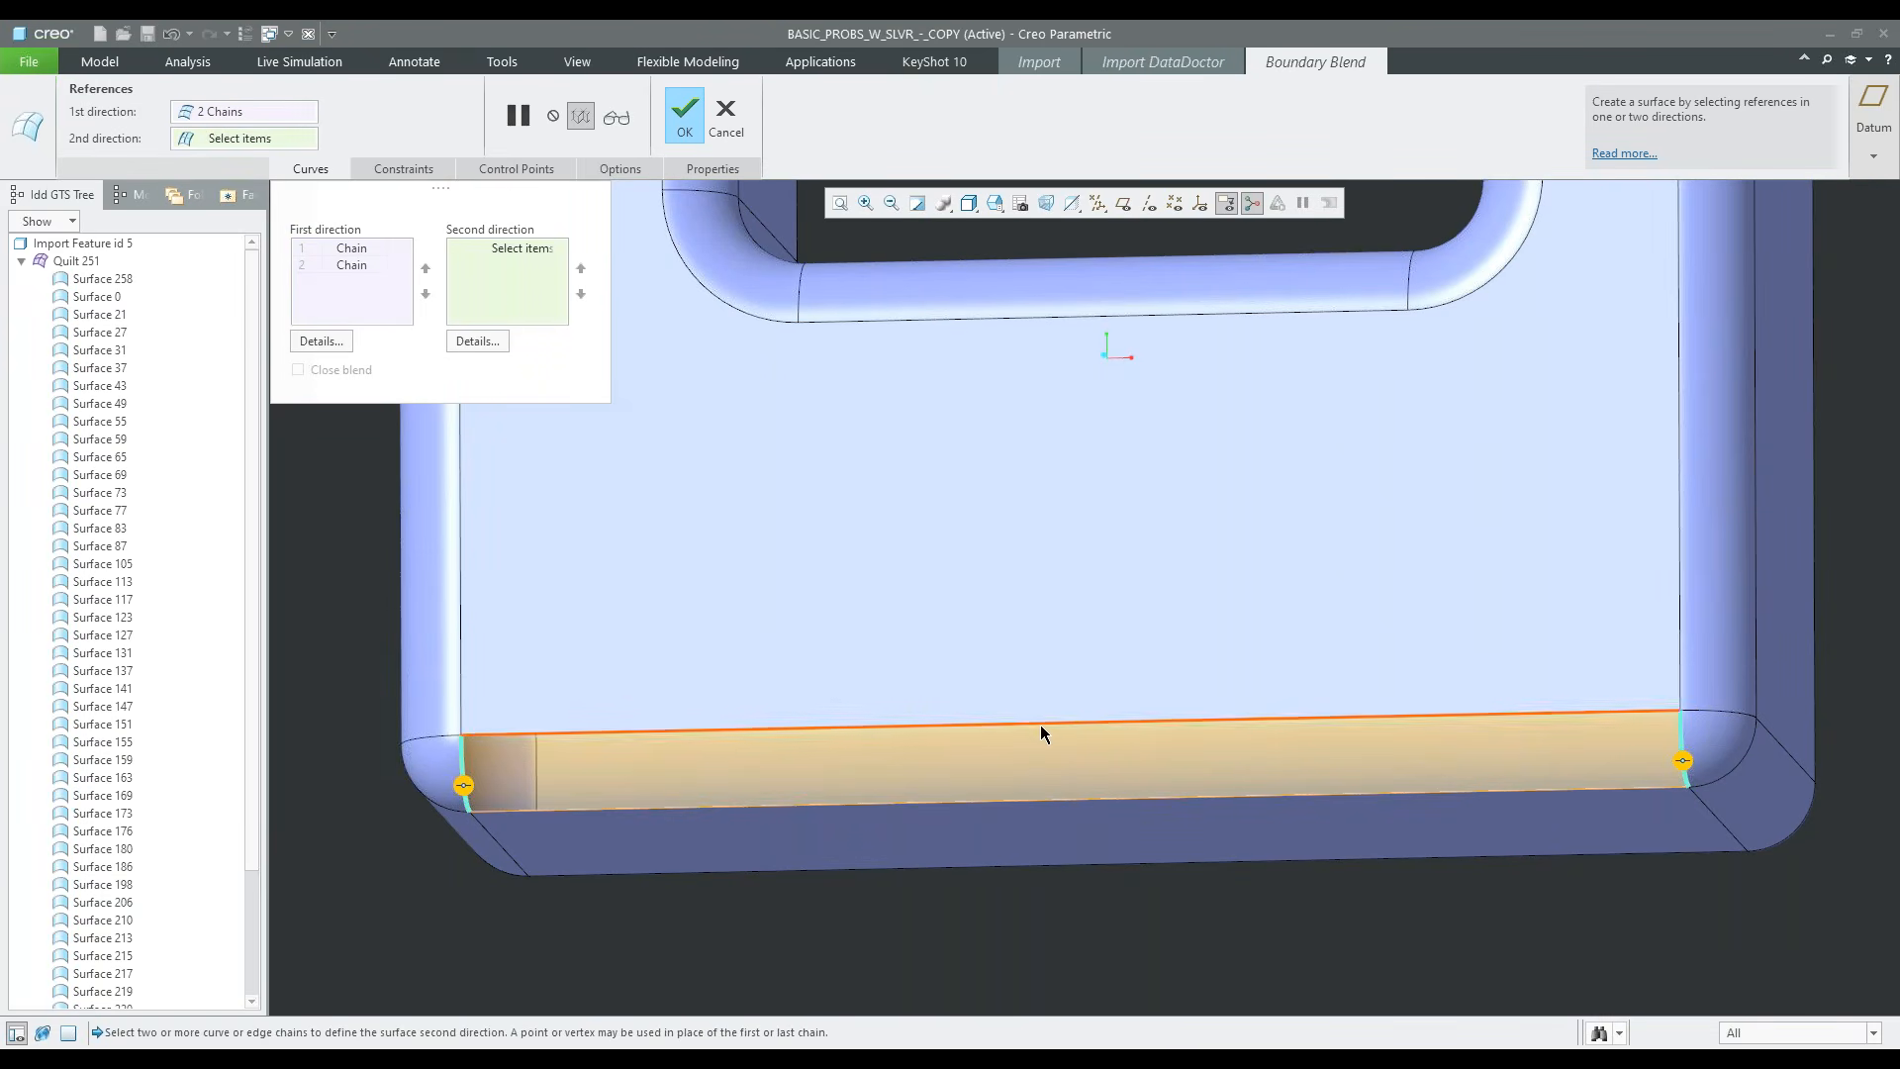
pyautogui.click(1041, 725)
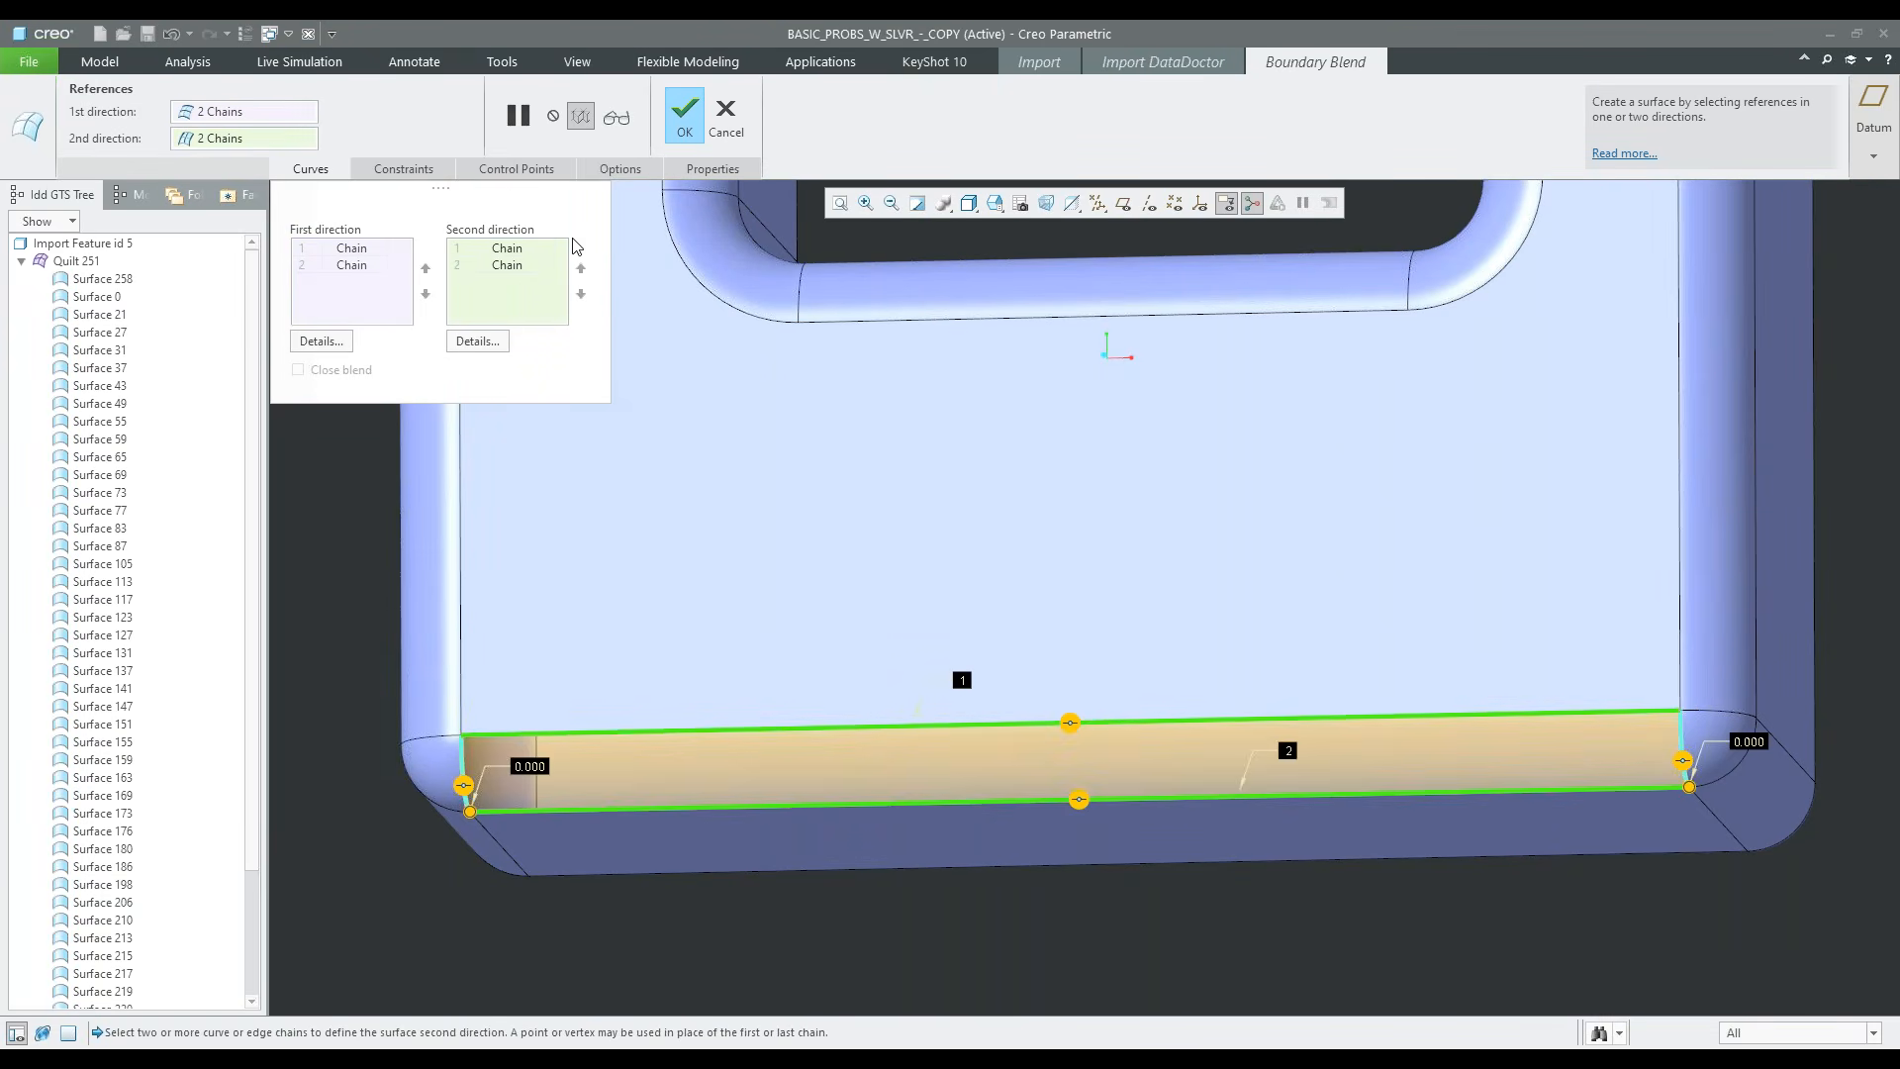
pyautogui.click(685, 116)
pyautogui.scroll(5, 693, 534)
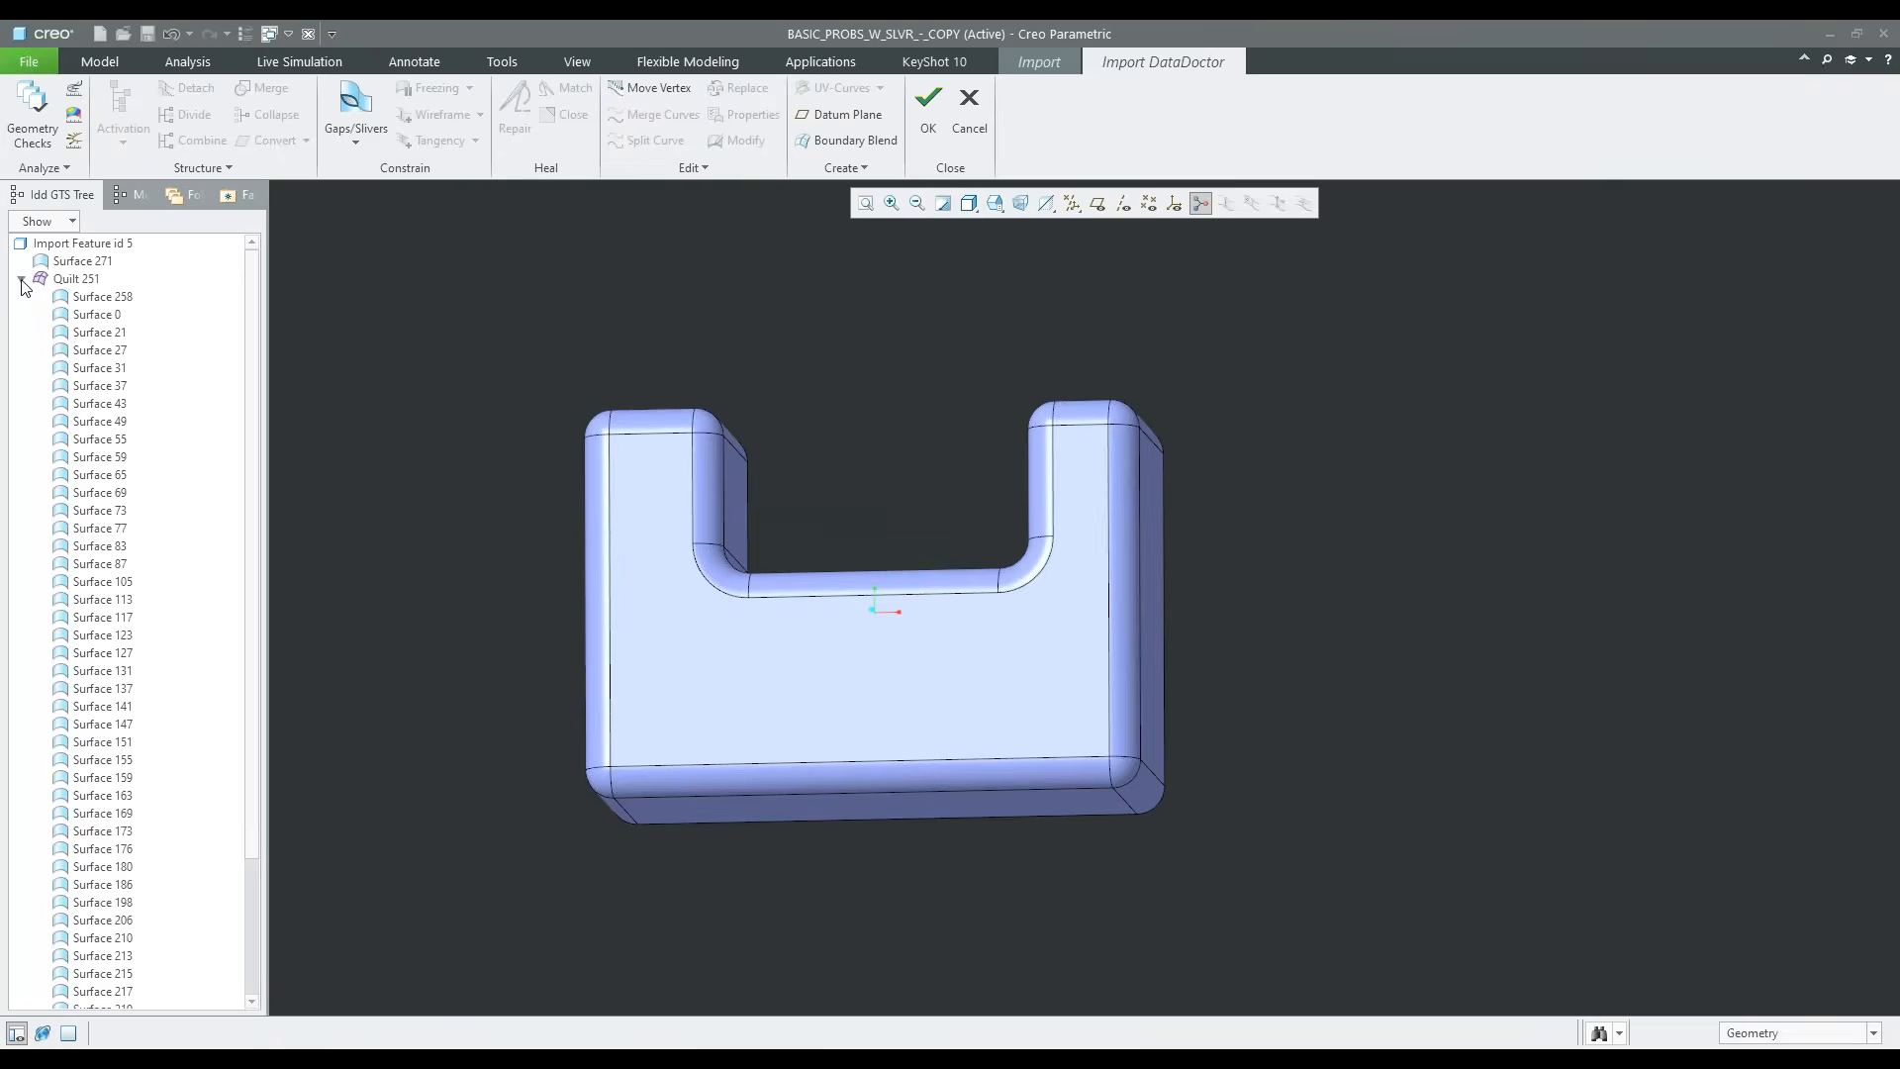
# Move the new bottom round surface into Quilt 251 and inspect the model from the side
pyautogui.click(22, 279)
pyautogui.moveTo(780, 681); pyautogui.dragTo(740, 762, button='middle')
pyautogui.scroll(-1, 610, 794)
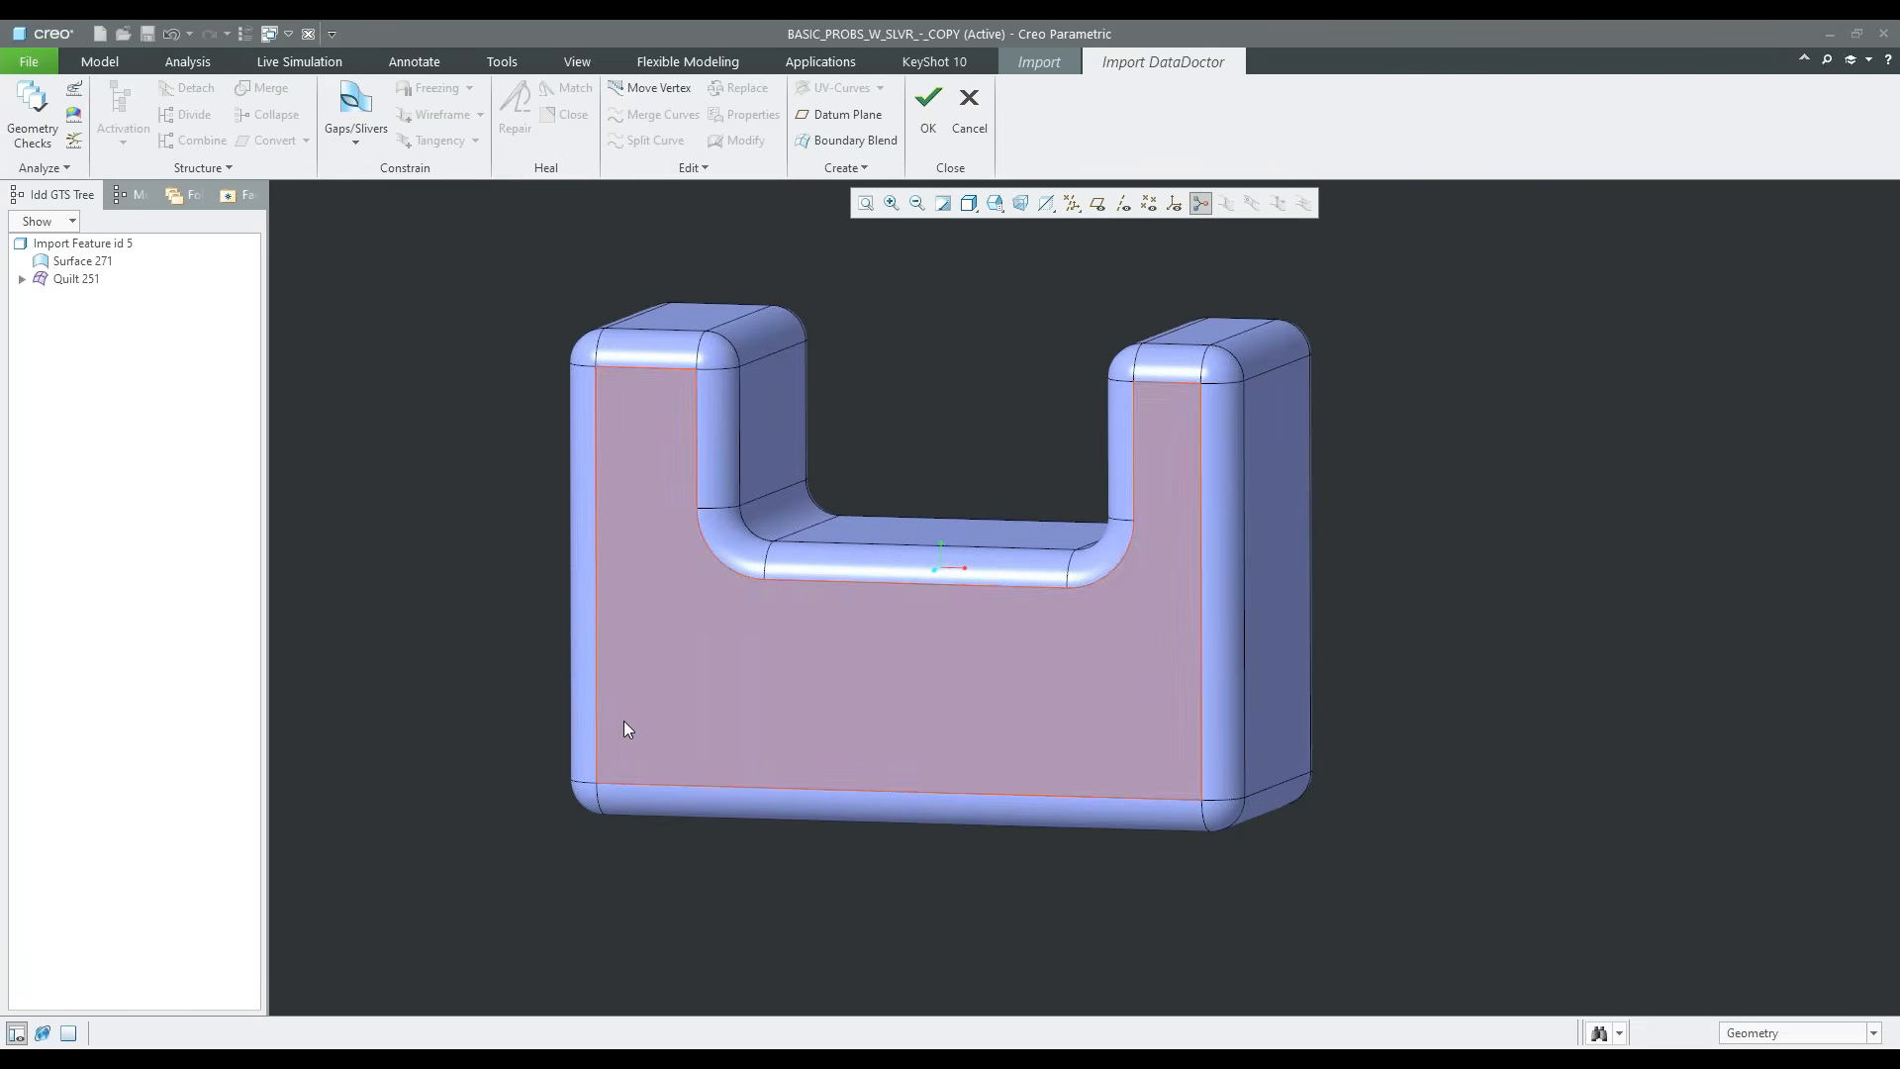
pyautogui.click(87, 264)
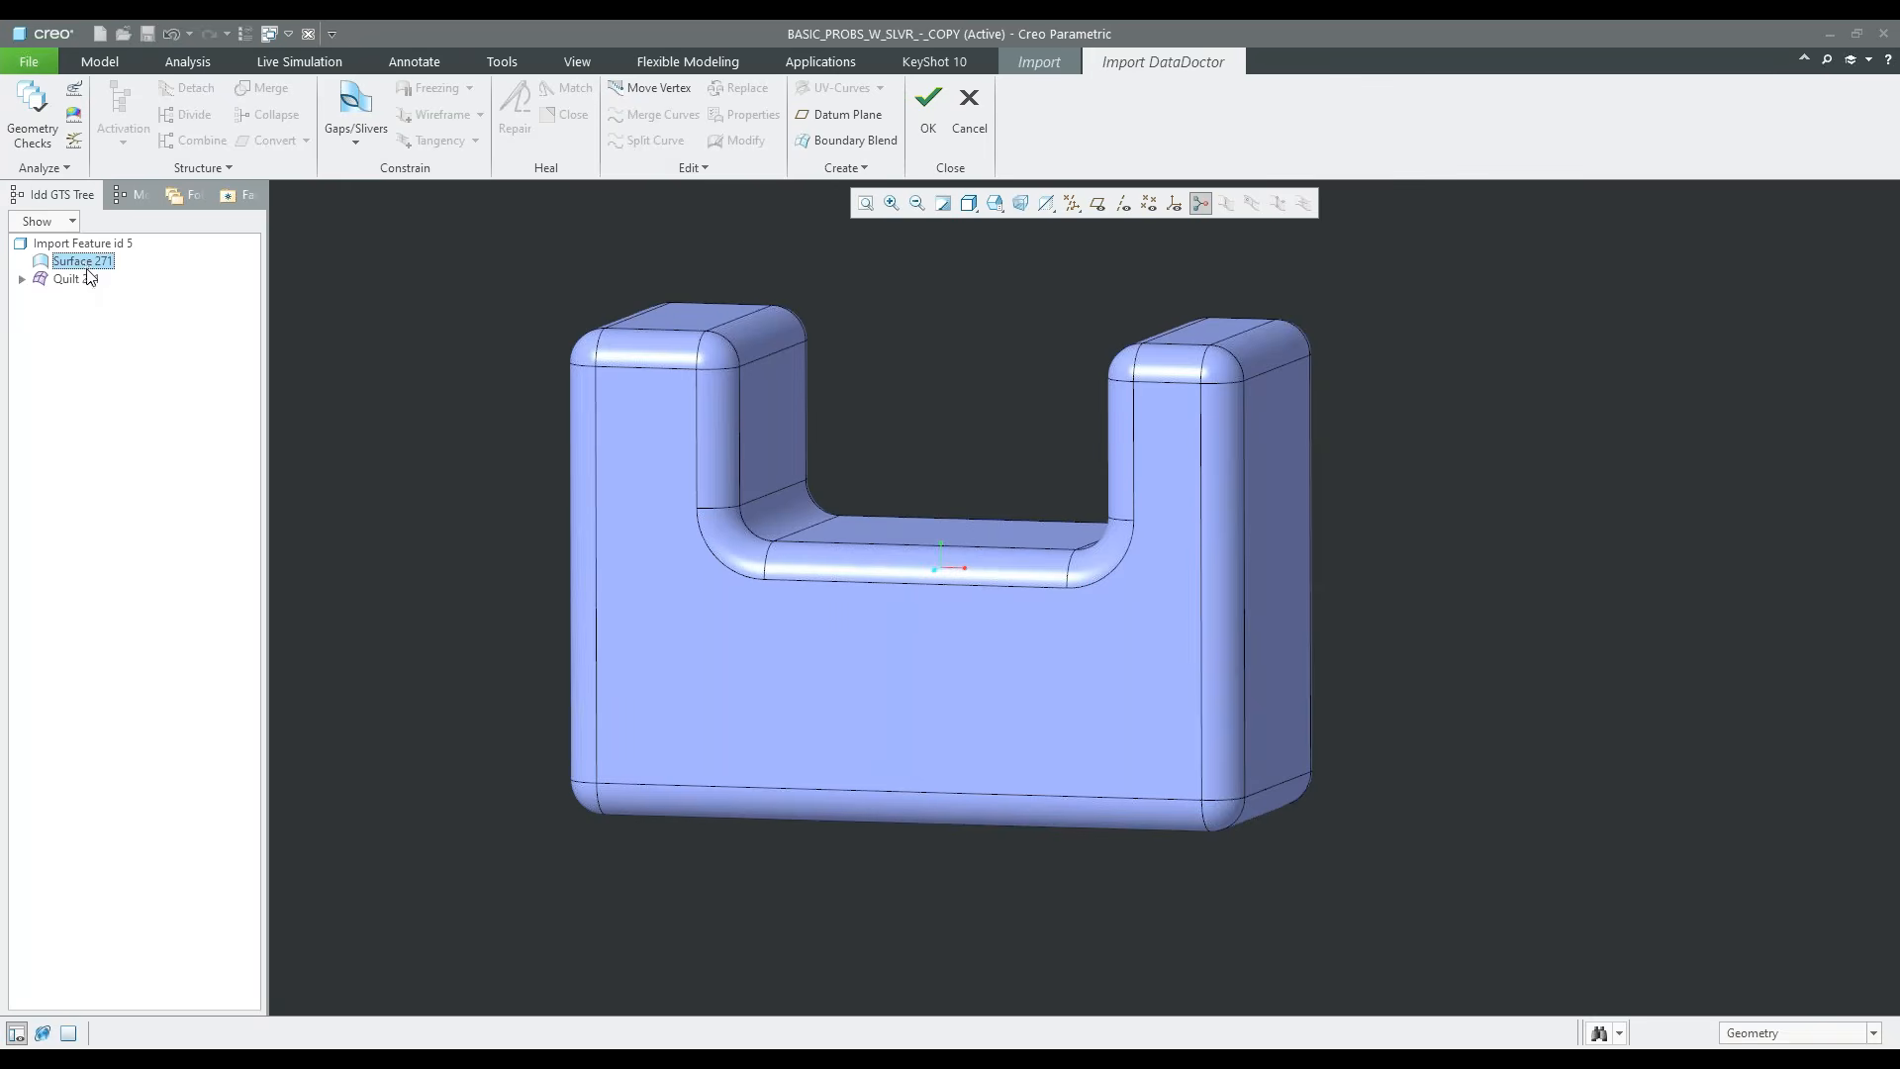
pyautogui.moveTo(83, 283); pyautogui.dragTo(84, 286)
pyautogui.click(83, 280)
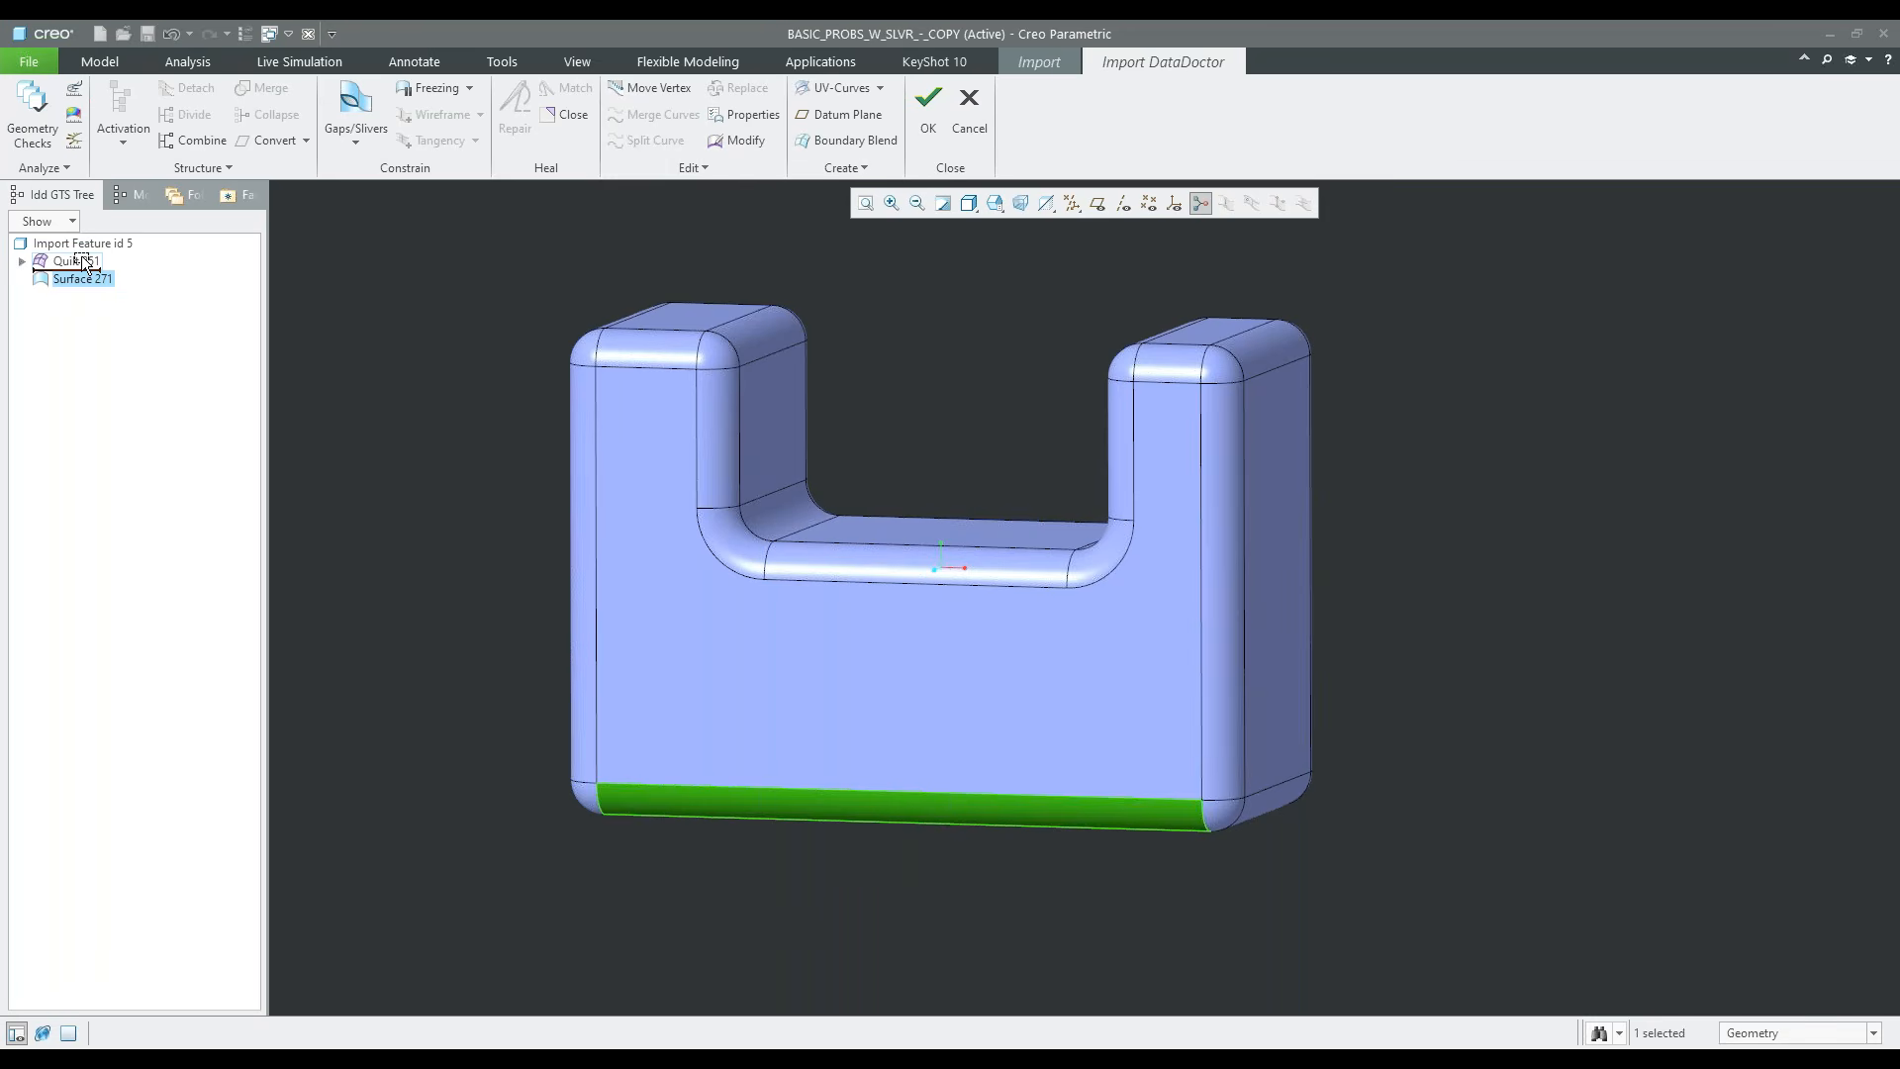
pyautogui.moveTo(81, 256); pyautogui.dragTo(80, 260)
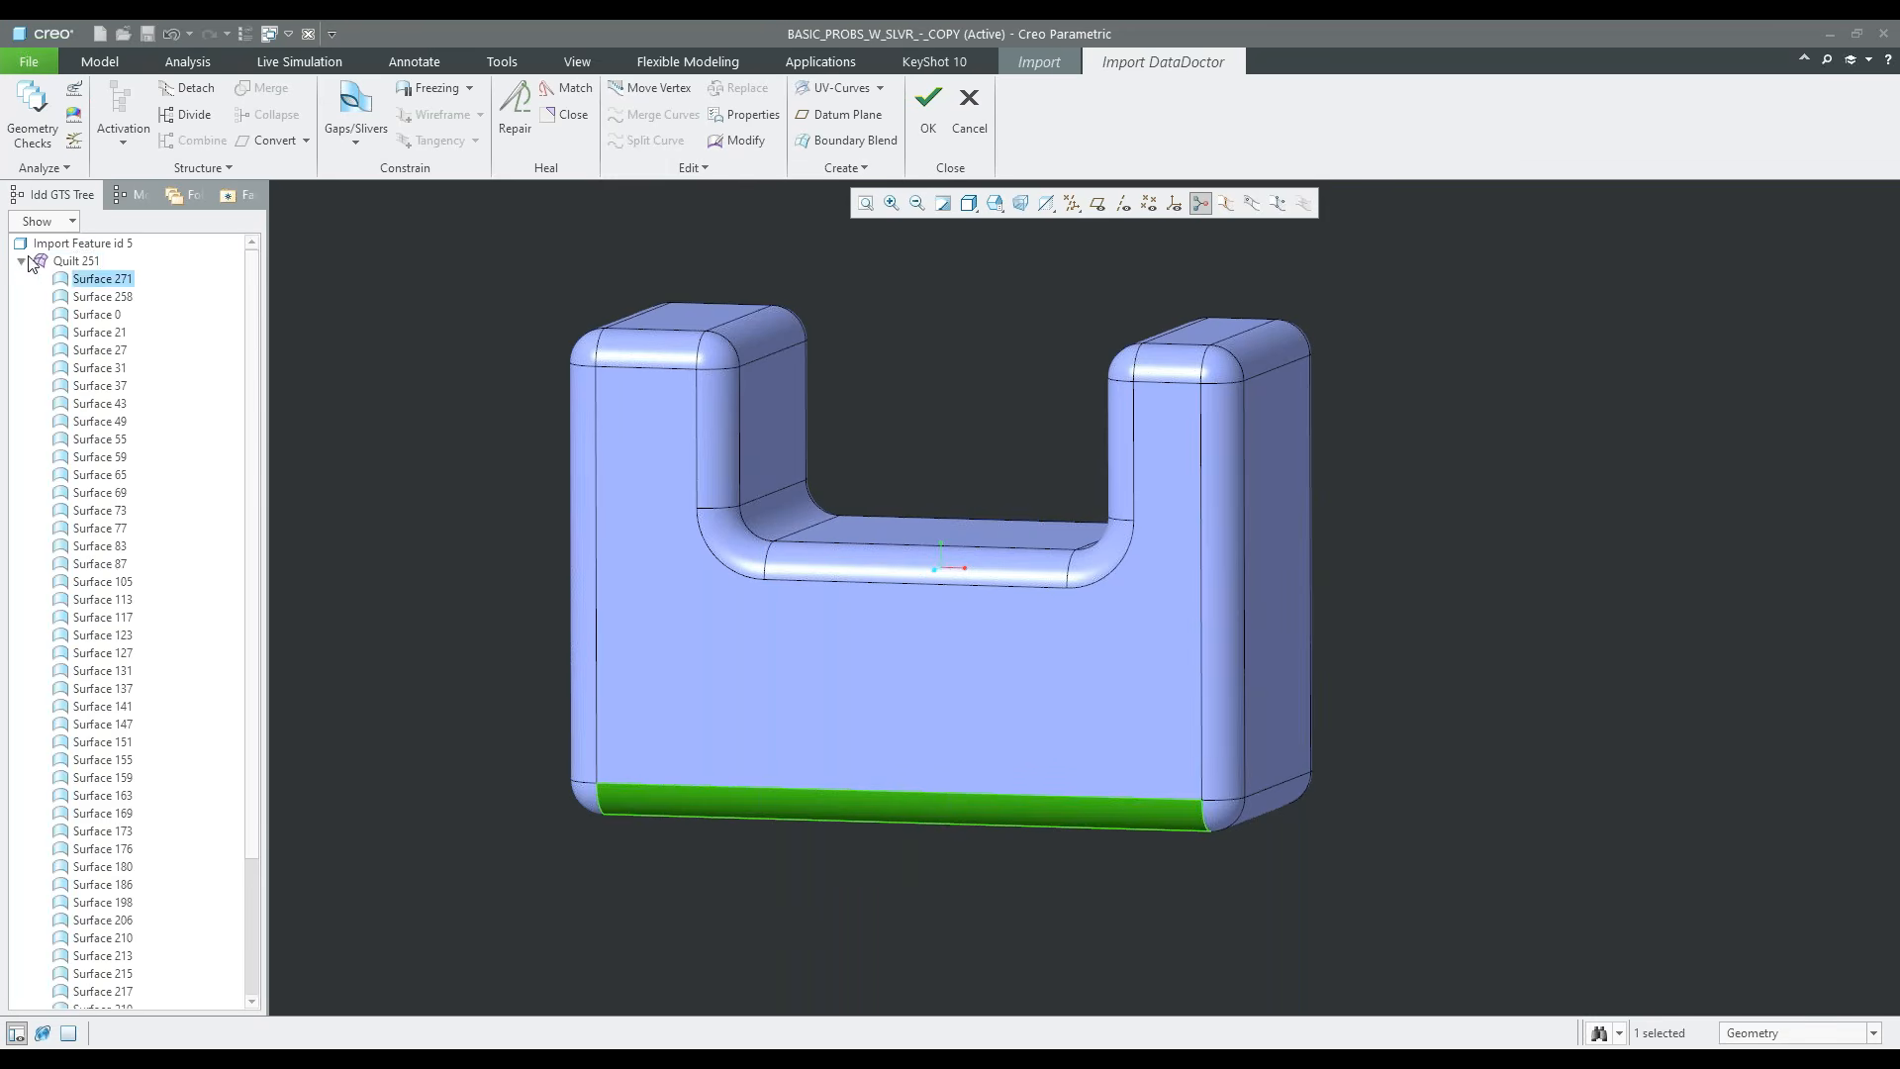
pyautogui.click(424, 544)
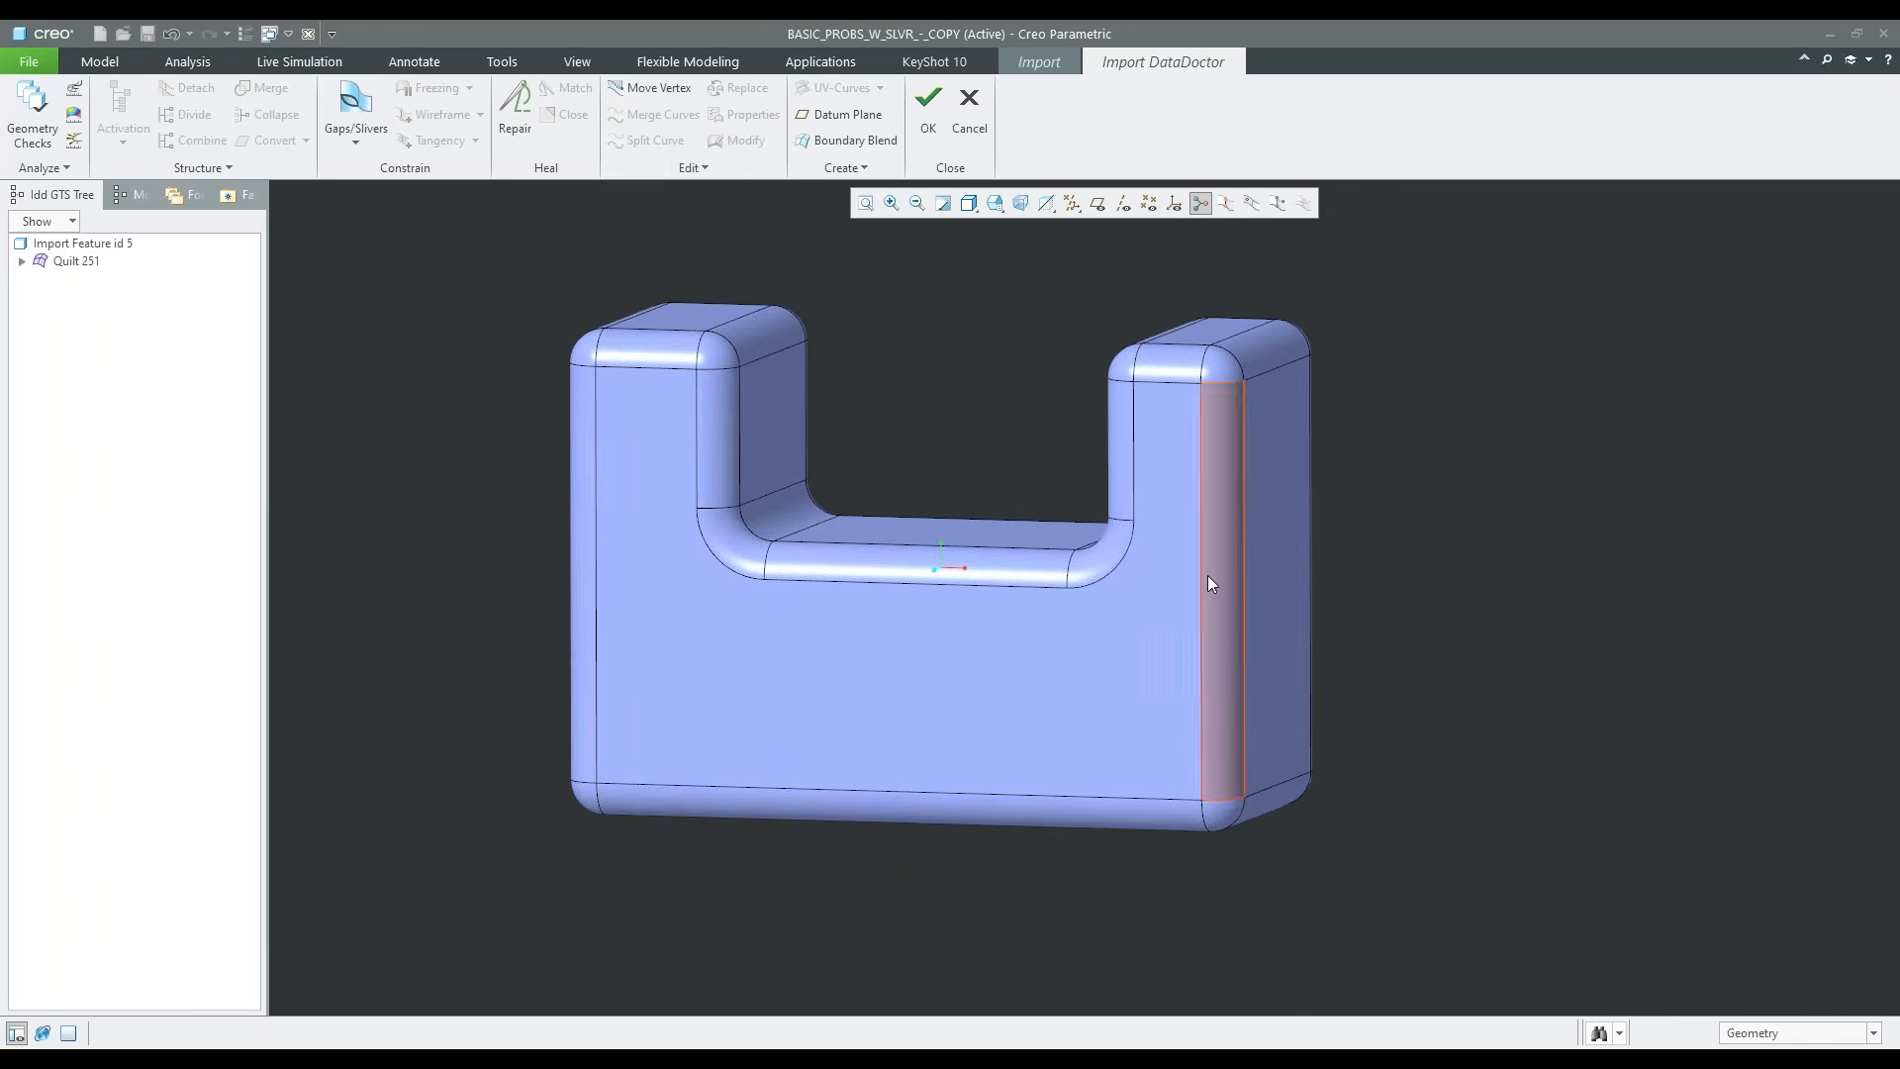
pyautogui.moveTo(1269, 762)
pyautogui.mouseDown(button='middle')
pyautogui.moveTo(1175, 763)
pyautogui.moveTo(1214, 725)
pyautogui.moveTo(1232, 758)
pyautogui.mouseUp(button='middle')
pyautogui.keyDown('shift'); pyautogui.moveTo(1327, 663); pyautogui.dragTo(1166, 657, button='middle'); pyautogui.keyUp('shift')
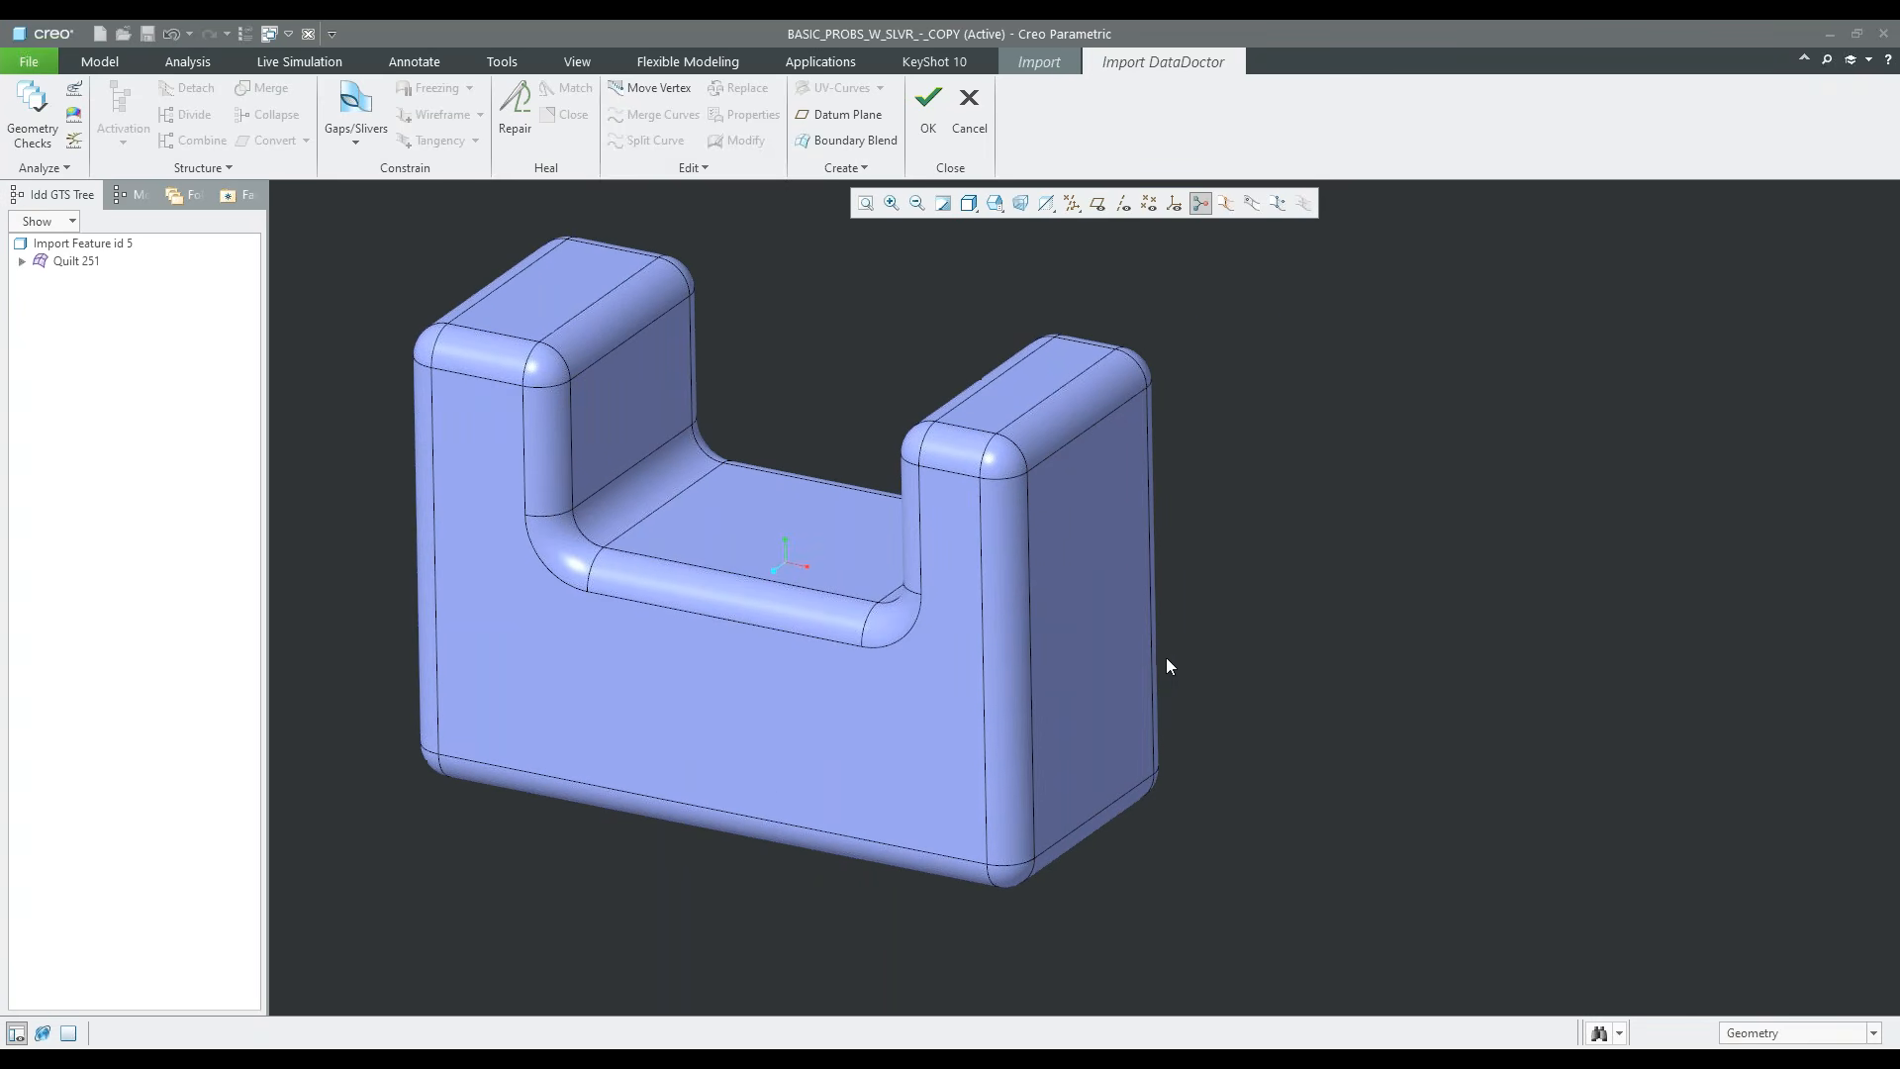
# Run the geometry checks on Quilt 251 and examine the bad wireframe item at the corner below the vertical round
pyautogui.click(33, 114)
pyautogui.click(1431, 343)
pyautogui.click(1509, 361)
pyautogui.scroll(-2, 1029, 871)
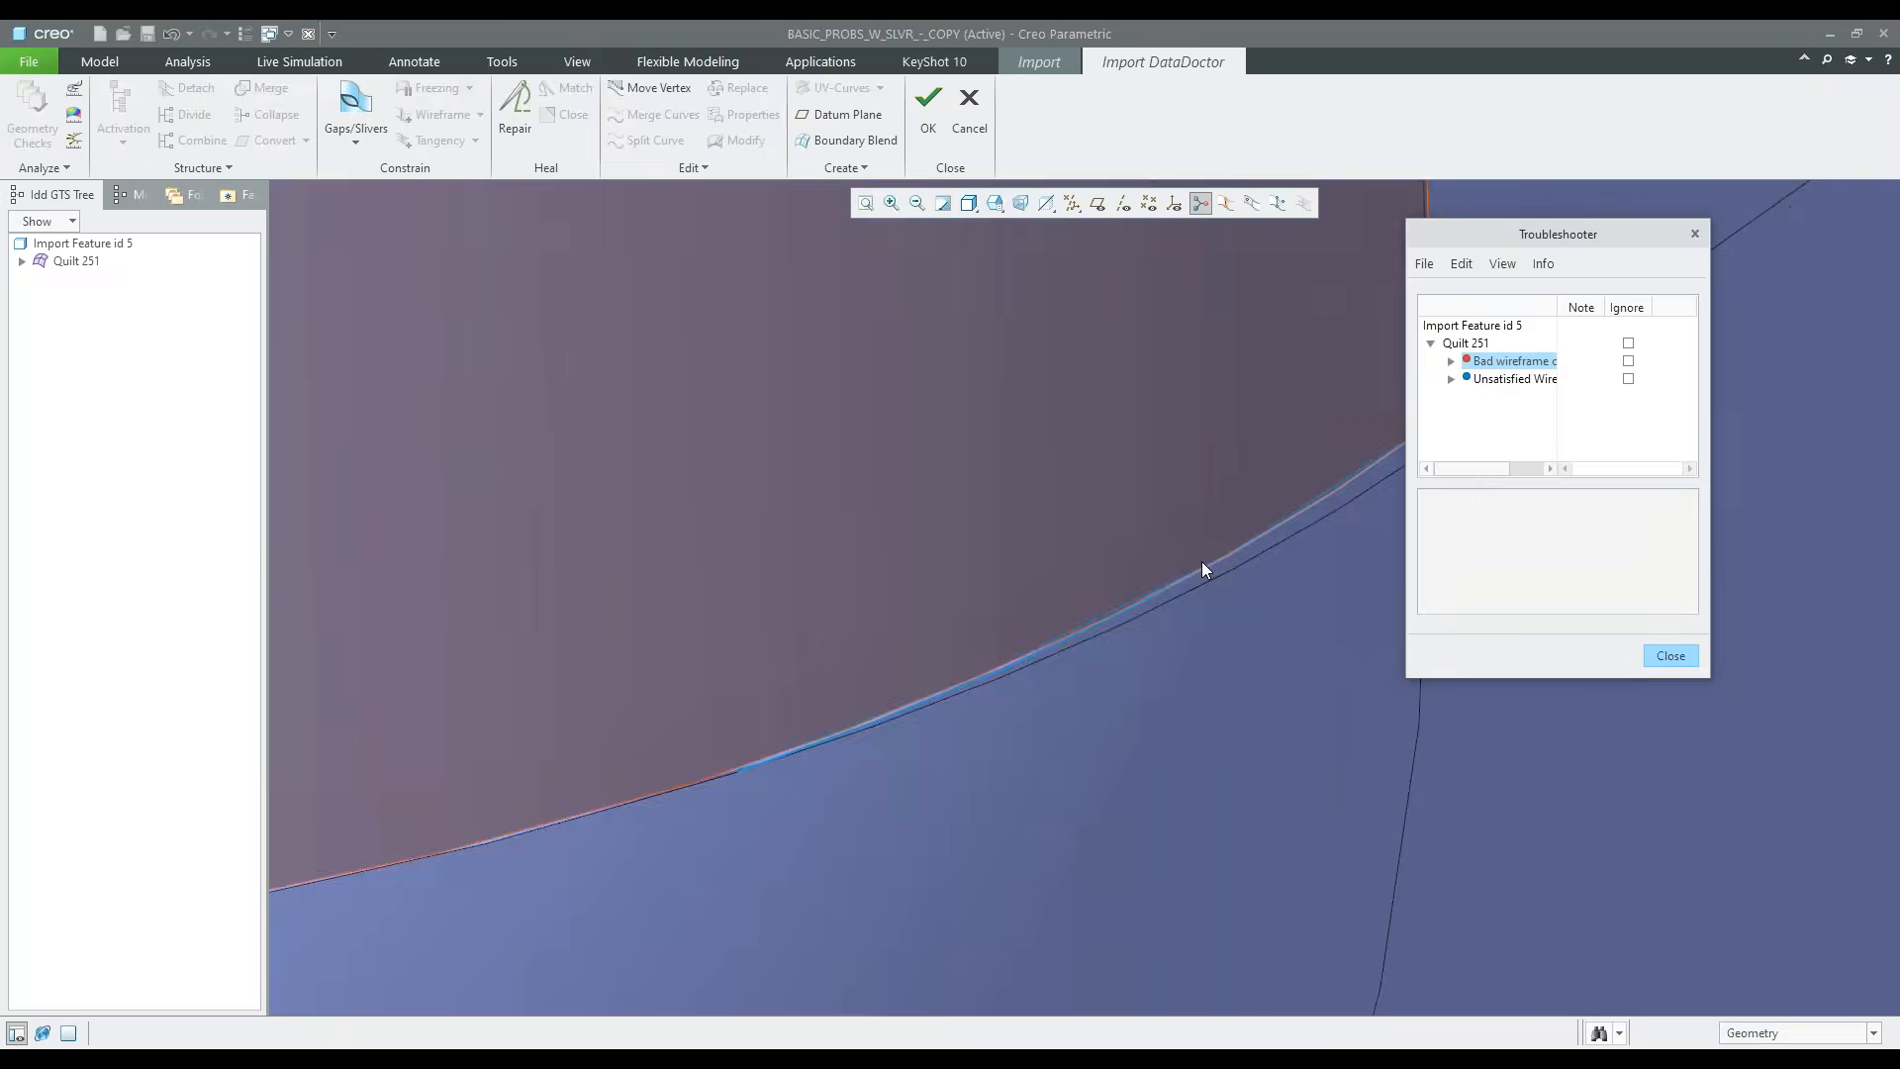
pyautogui.scroll(2, 1168, 728)
pyautogui.click(1667, 657)
# Activate the vertical round surface and the corner patch on either side of the sliver-shaped gap
pyautogui.keyDown('shift'); pyautogui.moveTo(1400, 650); pyautogui.dragTo(1083, 736, button='middle'); pyautogui.keyUp('shift')
pyautogui.scroll(-3, 997, 651)
pyautogui.click(1000, 640)
pyautogui.press('Delete')
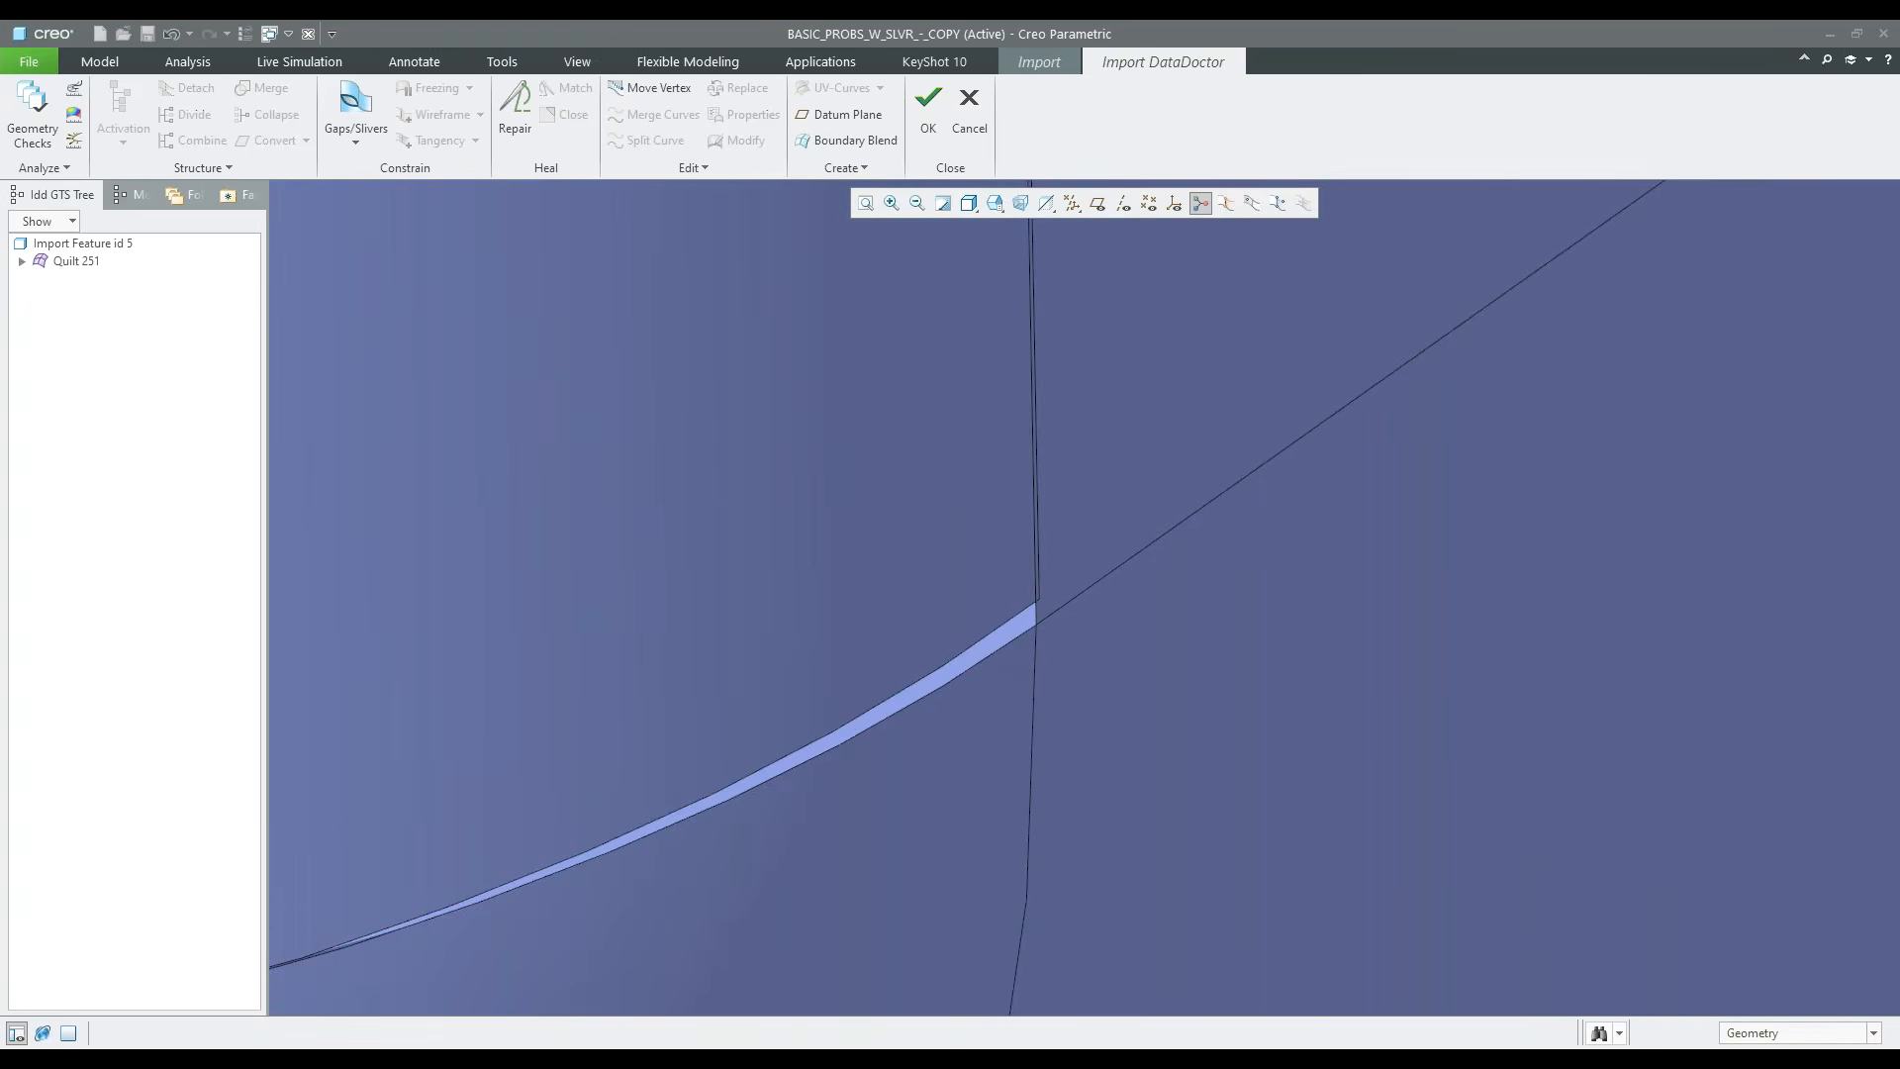
pyautogui.click(972, 604)
pyautogui.keyDown('ctrl'); pyautogui.click(980, 743); pyautogui.keyUp('ctrl')
pyautogui.rightClick(993, 785)
pyautogui.click(1009, 788)
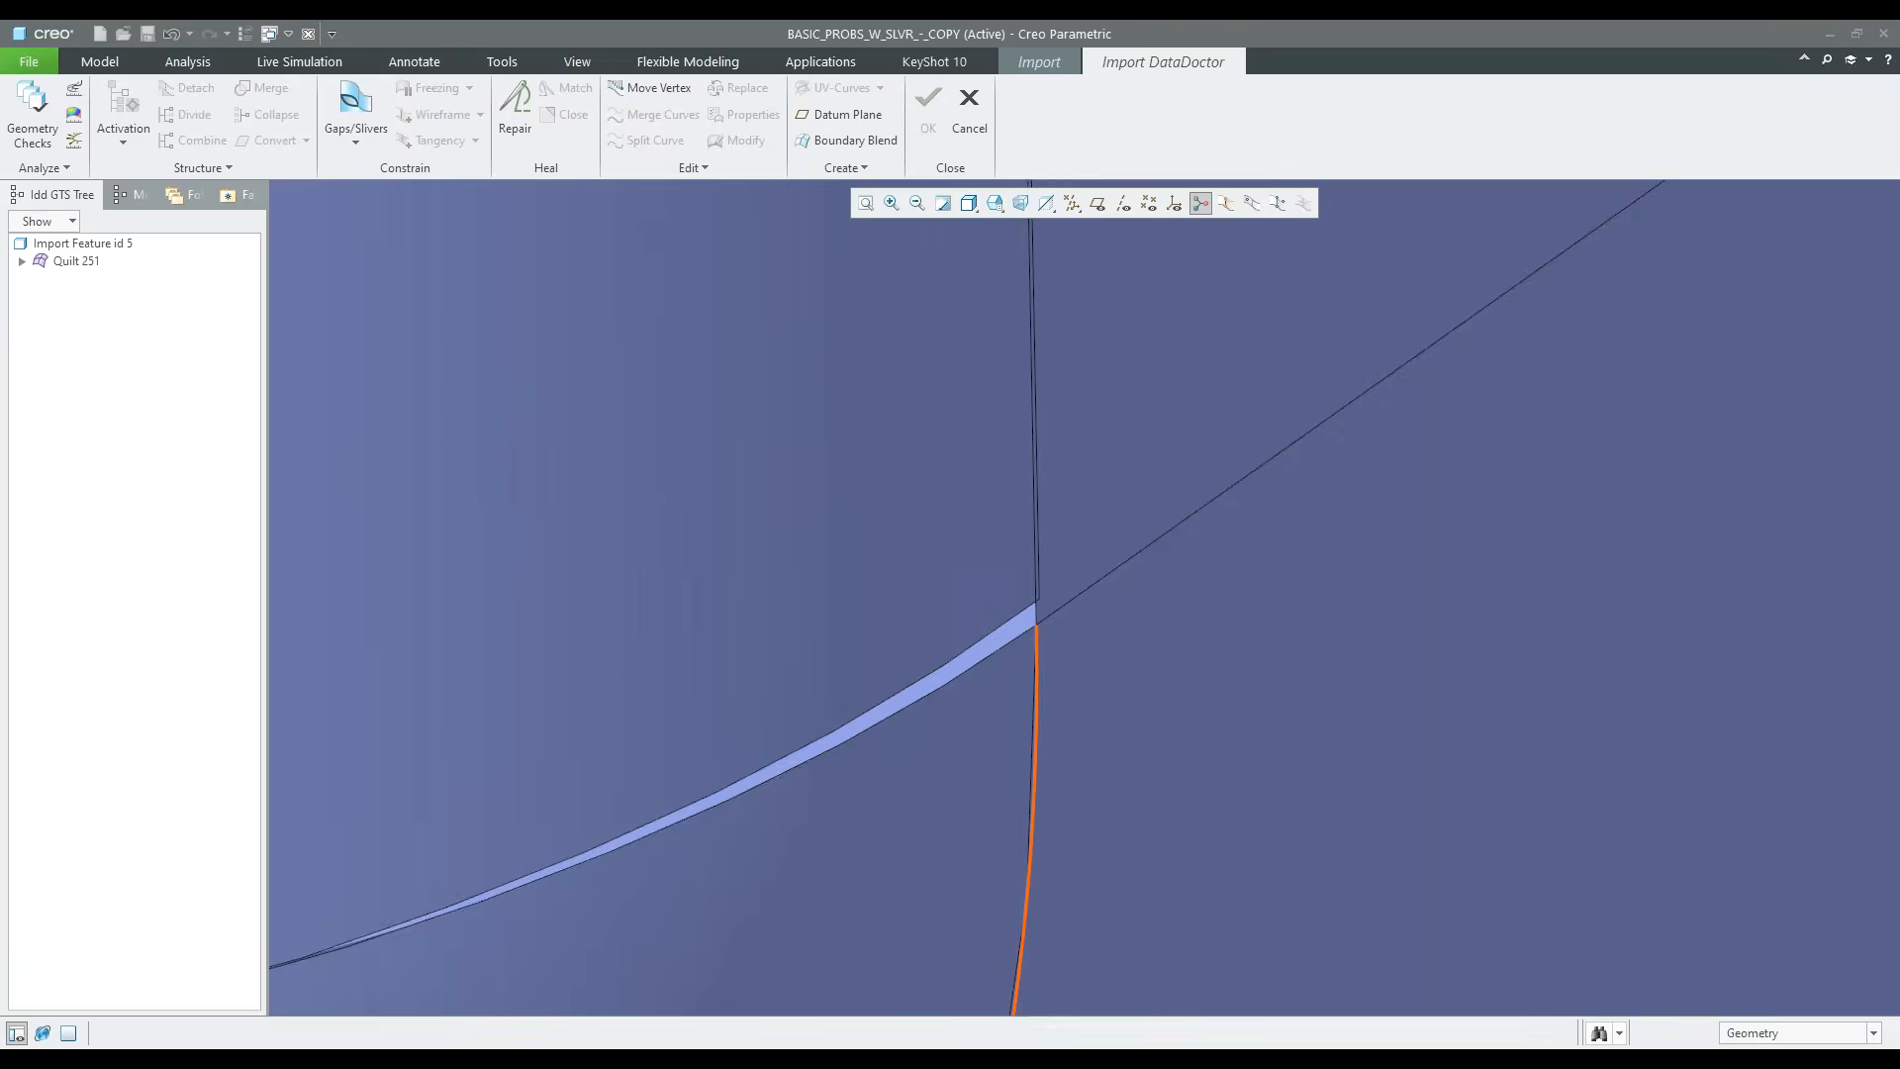
# Define a gap between the vertical round's lower edge and the corner patch's upper edge, with Add to Wireframe enabled
pyautogui.click(356, 104)
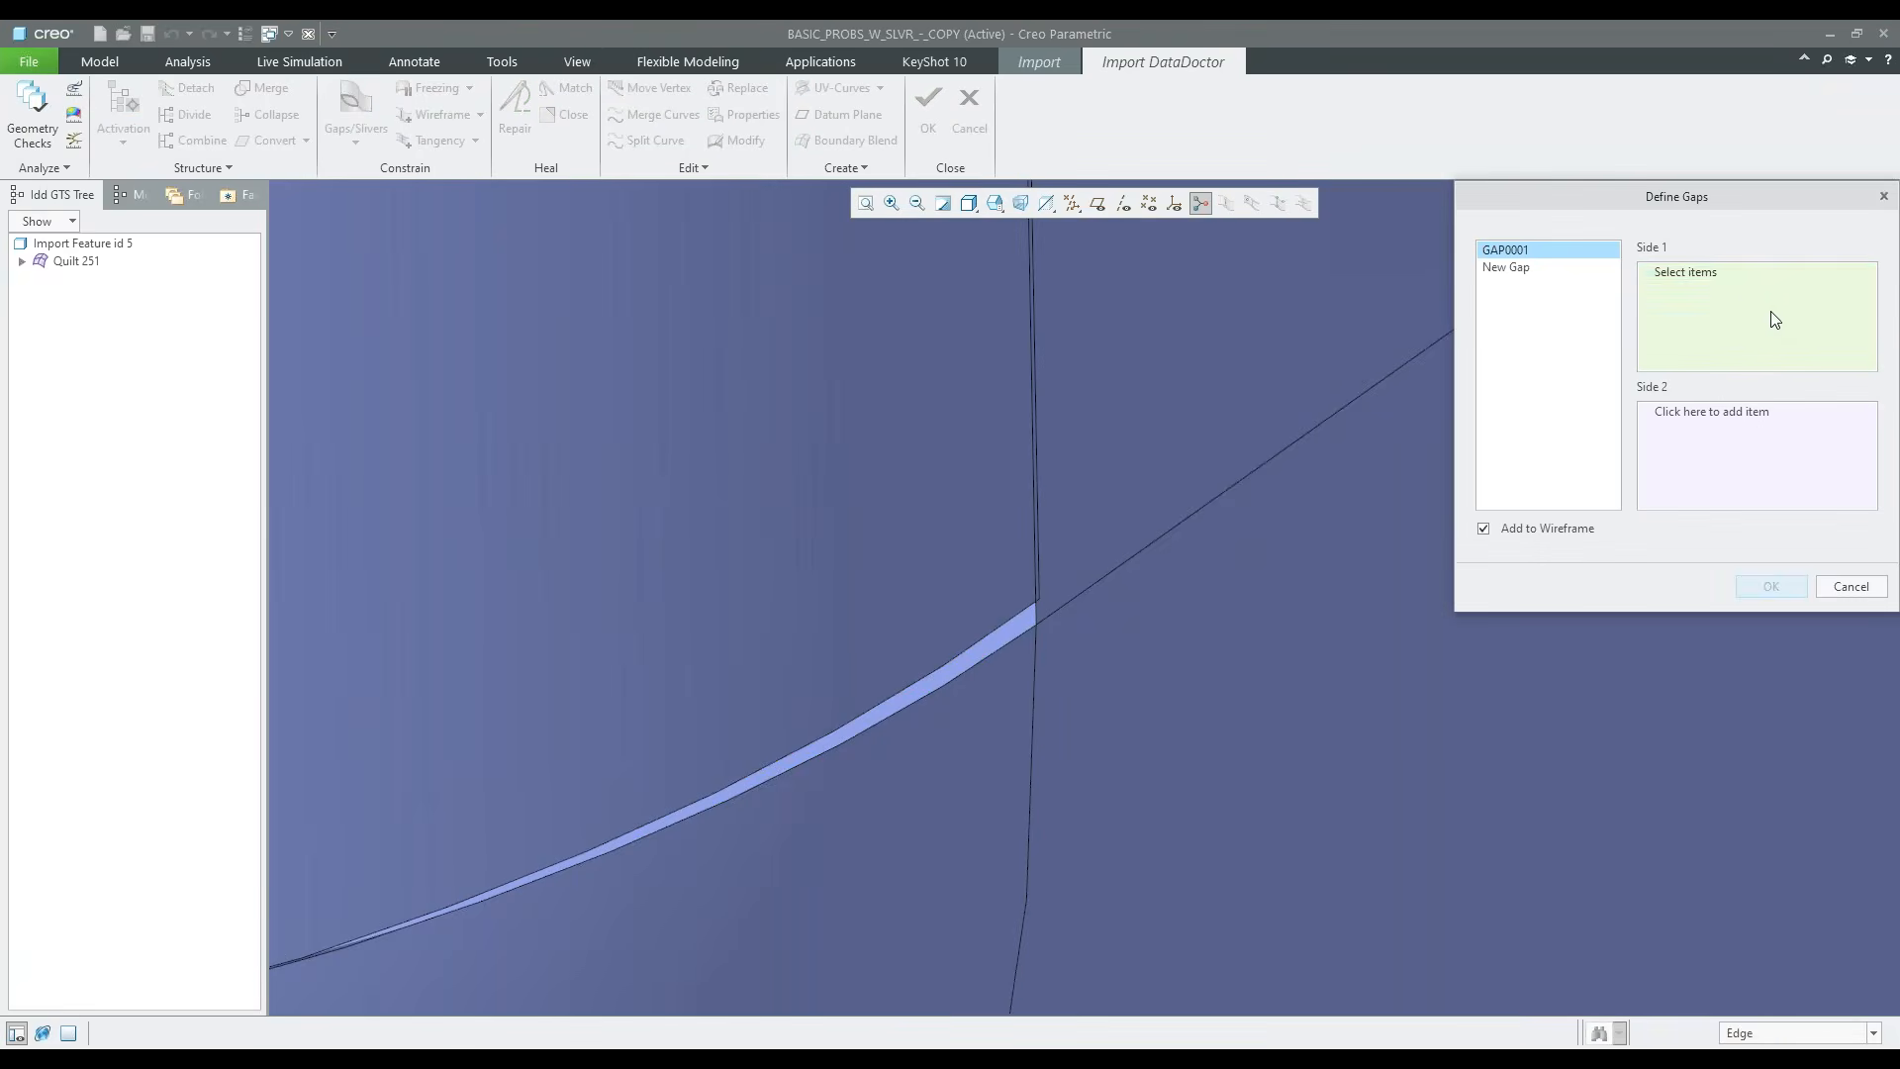
pyautogui.click(992, 636)
pyautogui.click(1734, 412)
pyautogui.click(1012, 644)
pyautogui.click(1771, 586)
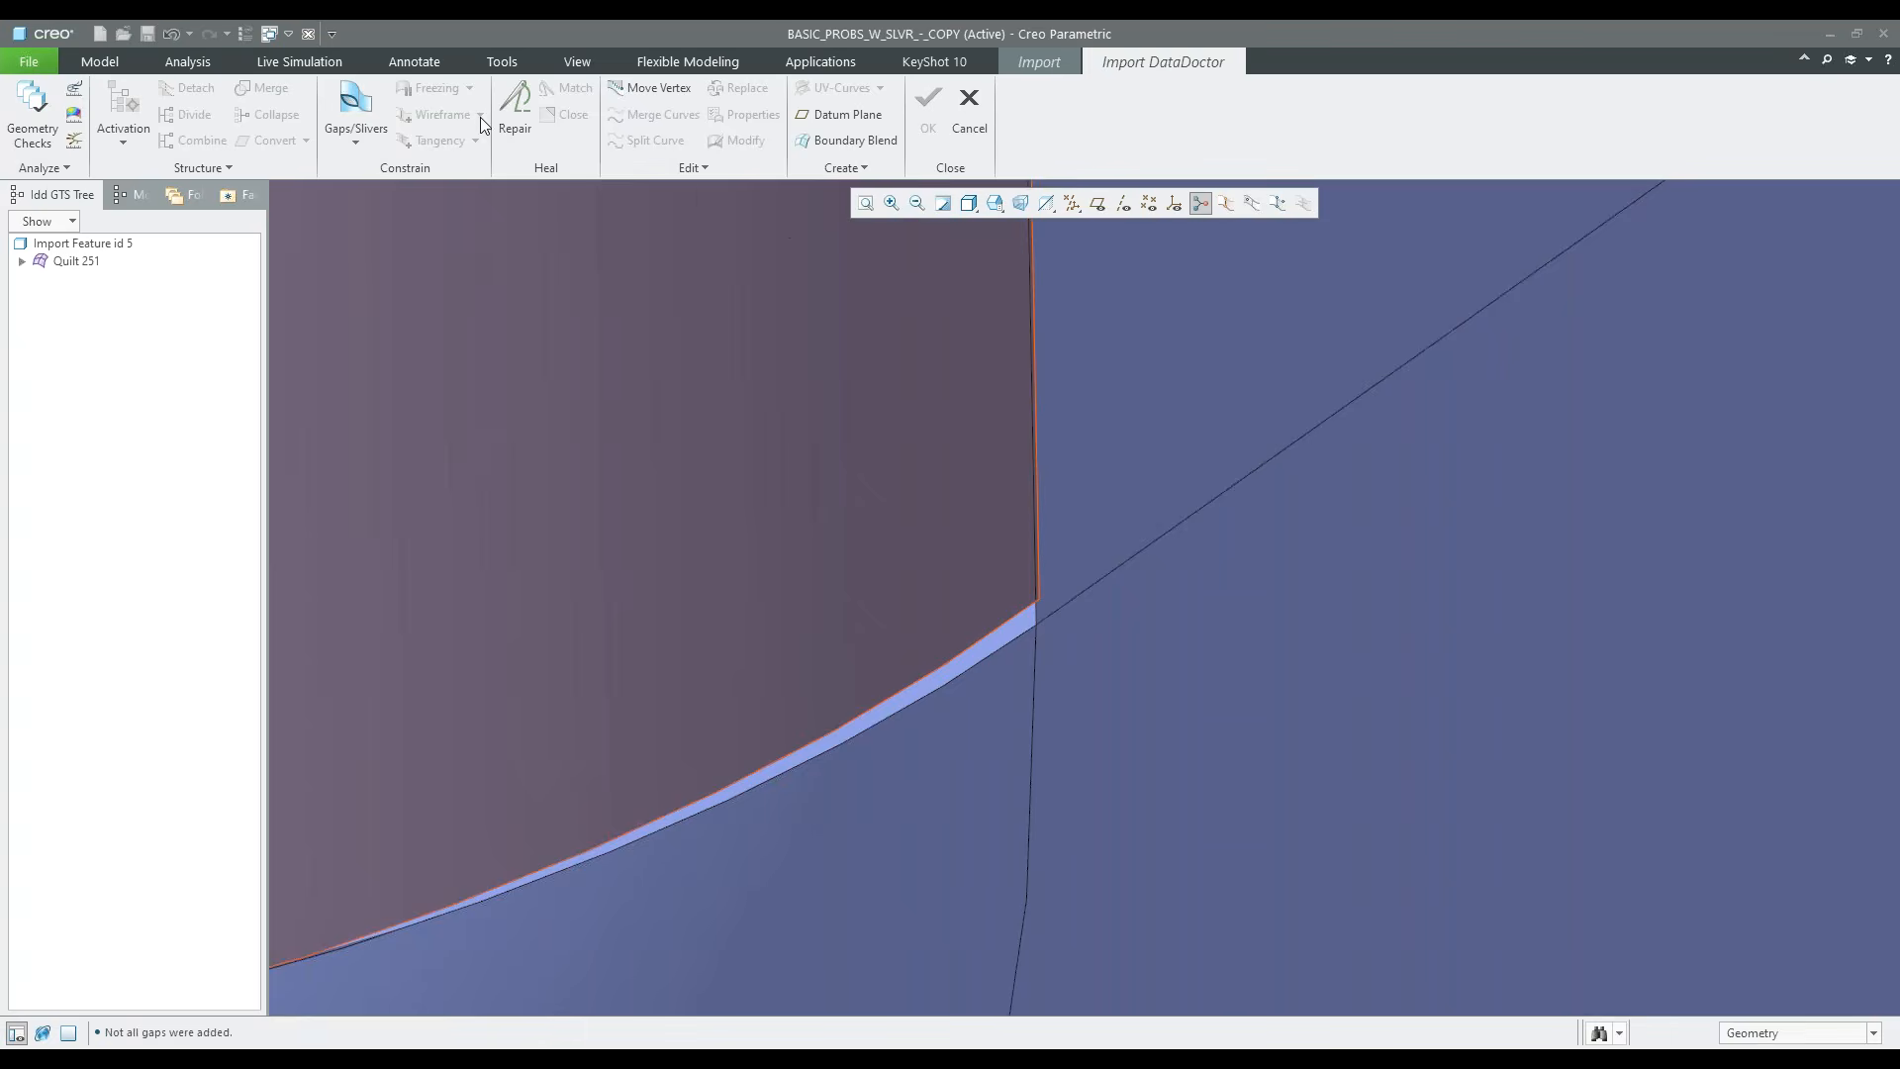
# Repair the active wireframe at the corner without tangency repair to close the gap
pyautogui.click(514, 109)
pyautogui.scroll(8, 1083, 810)
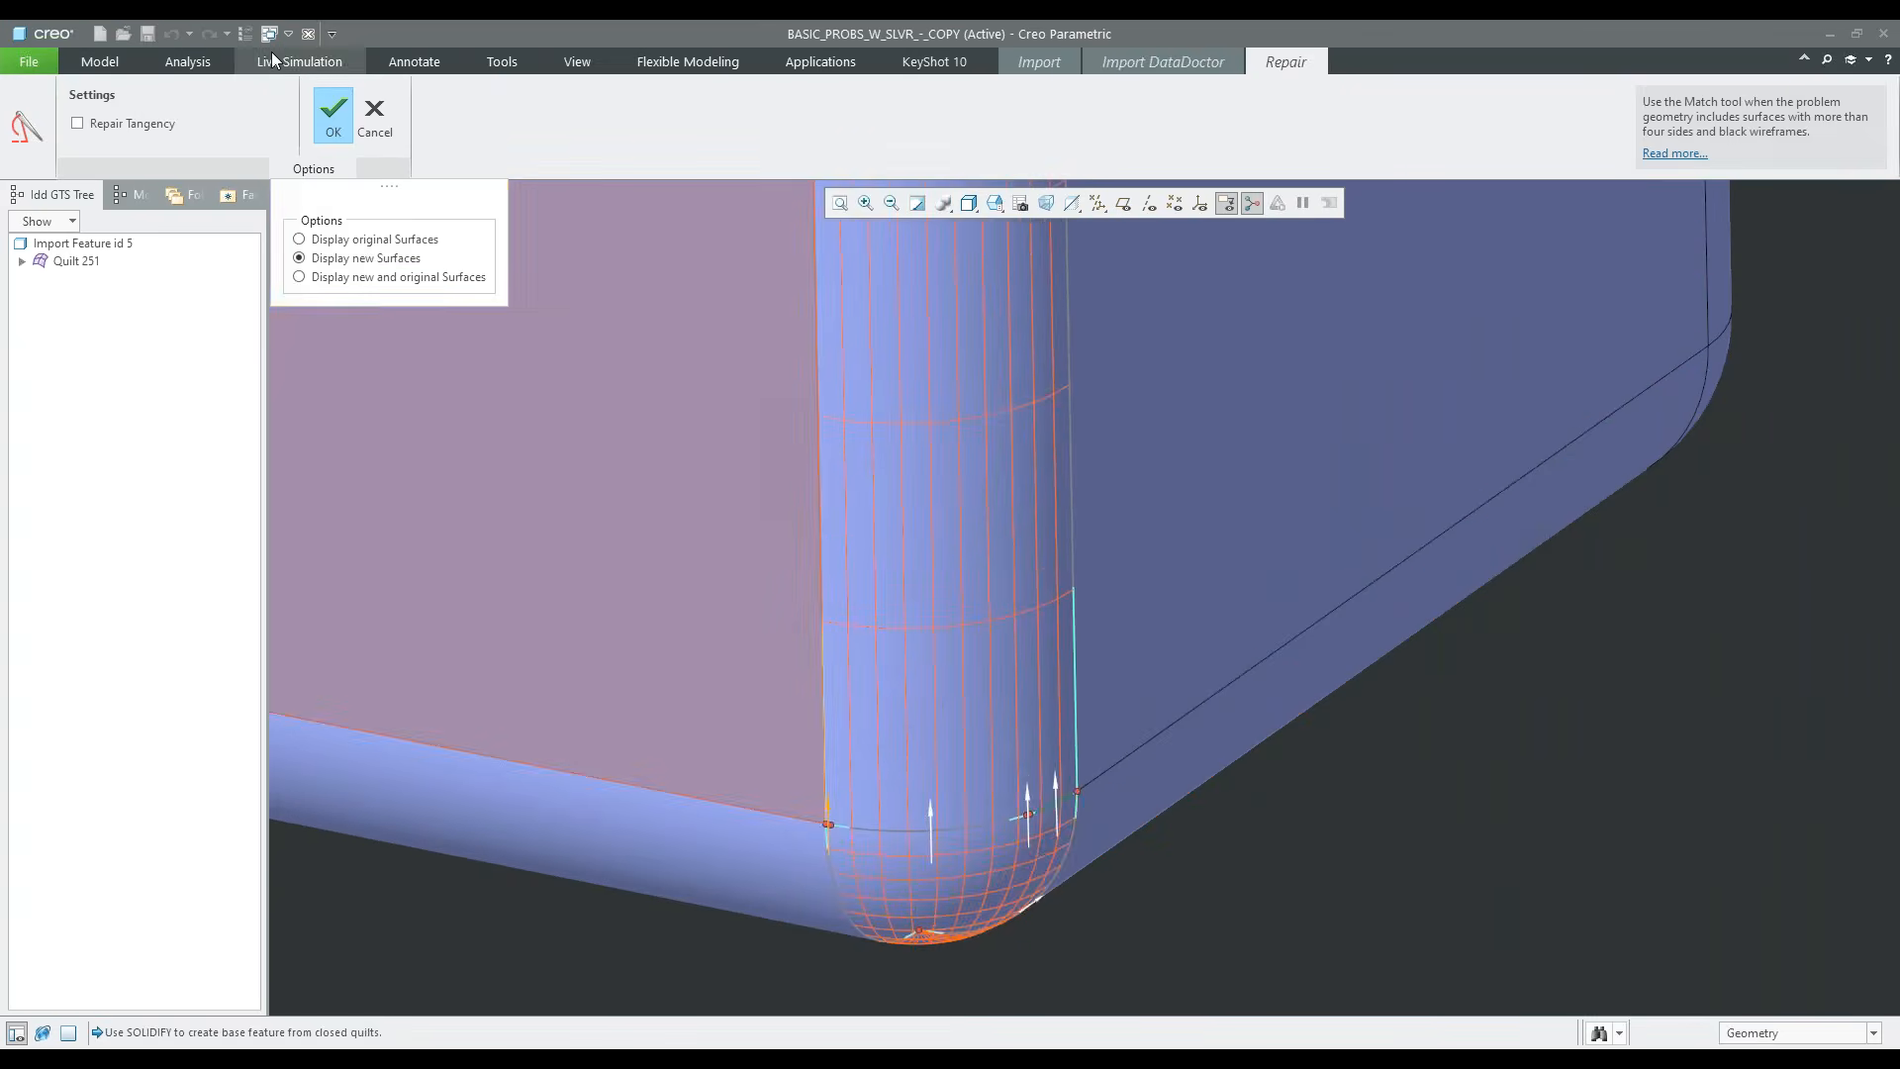
pyautogui.click(332, 114)
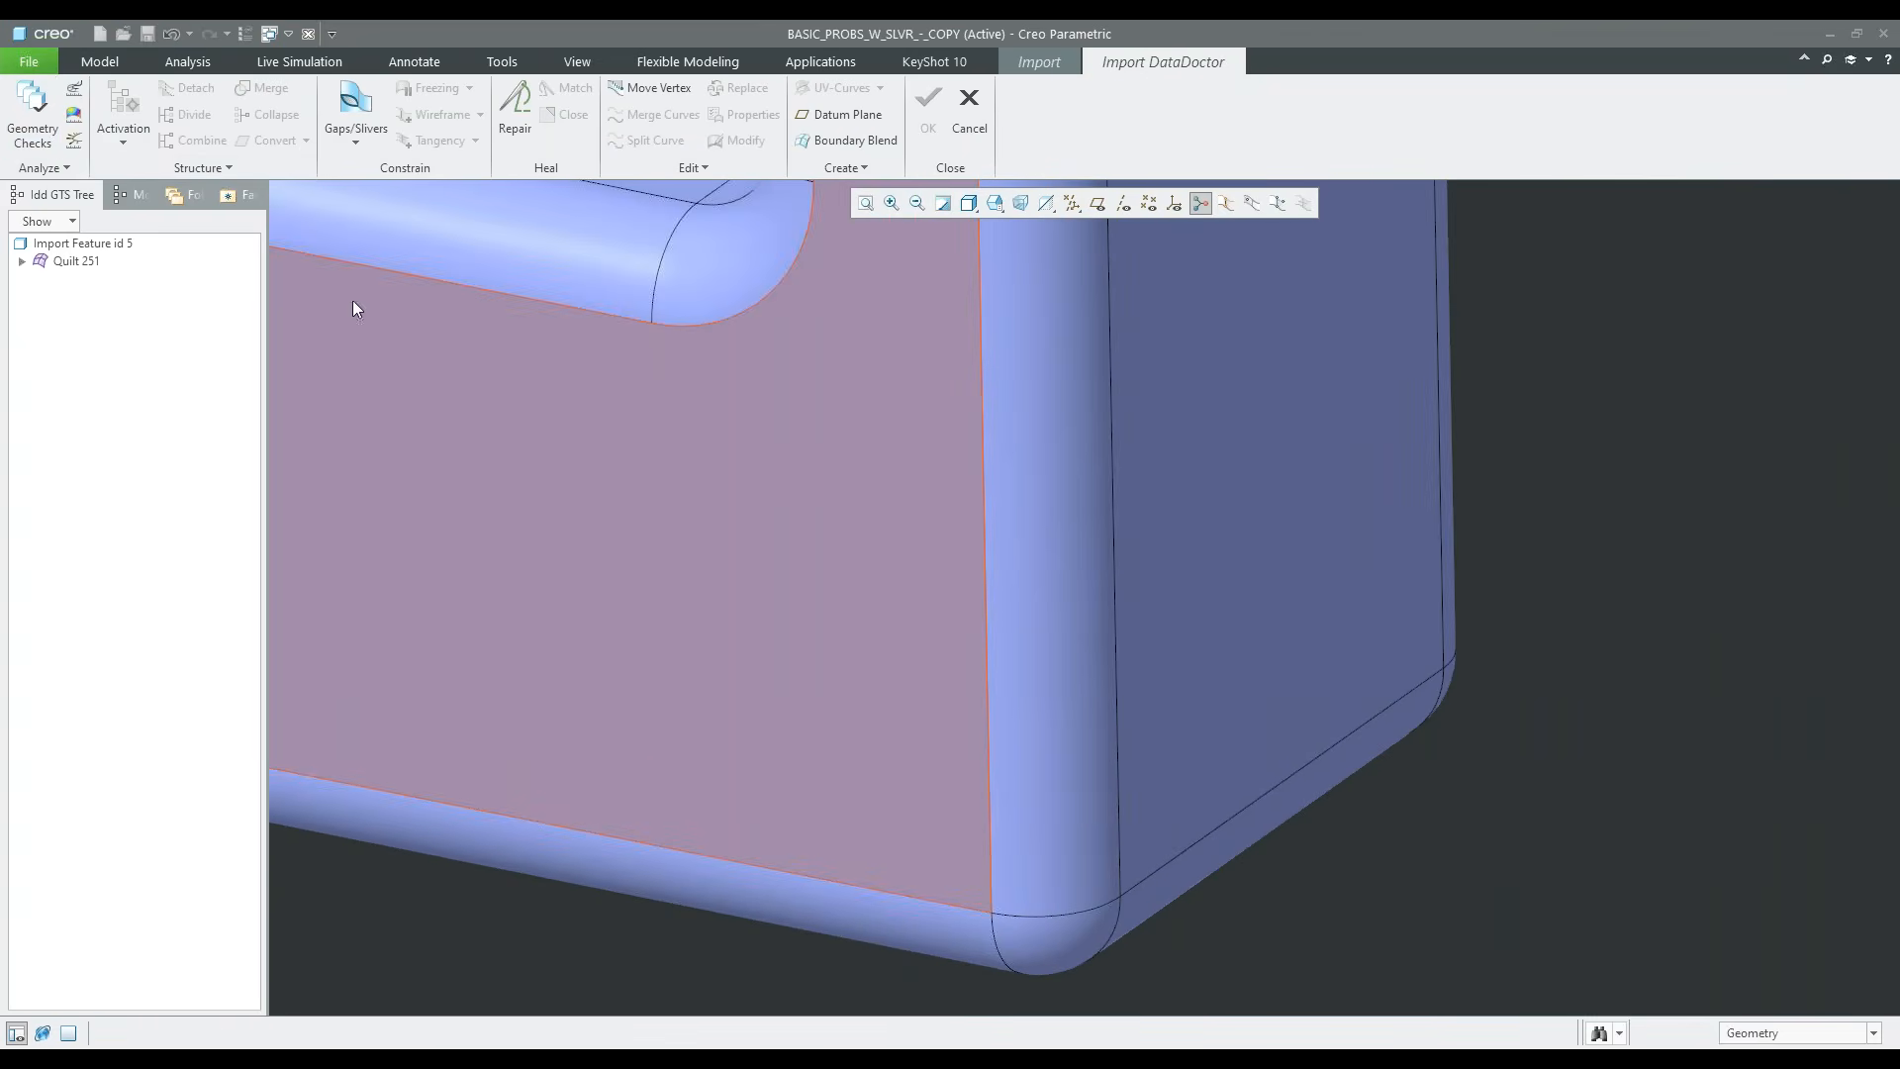
# Rerun the geometry checks, deactivate the active surfaces, and check the import feature once more
pyautogui.click(61, 130)
pyautogui.scroll(3, 1148, 804)
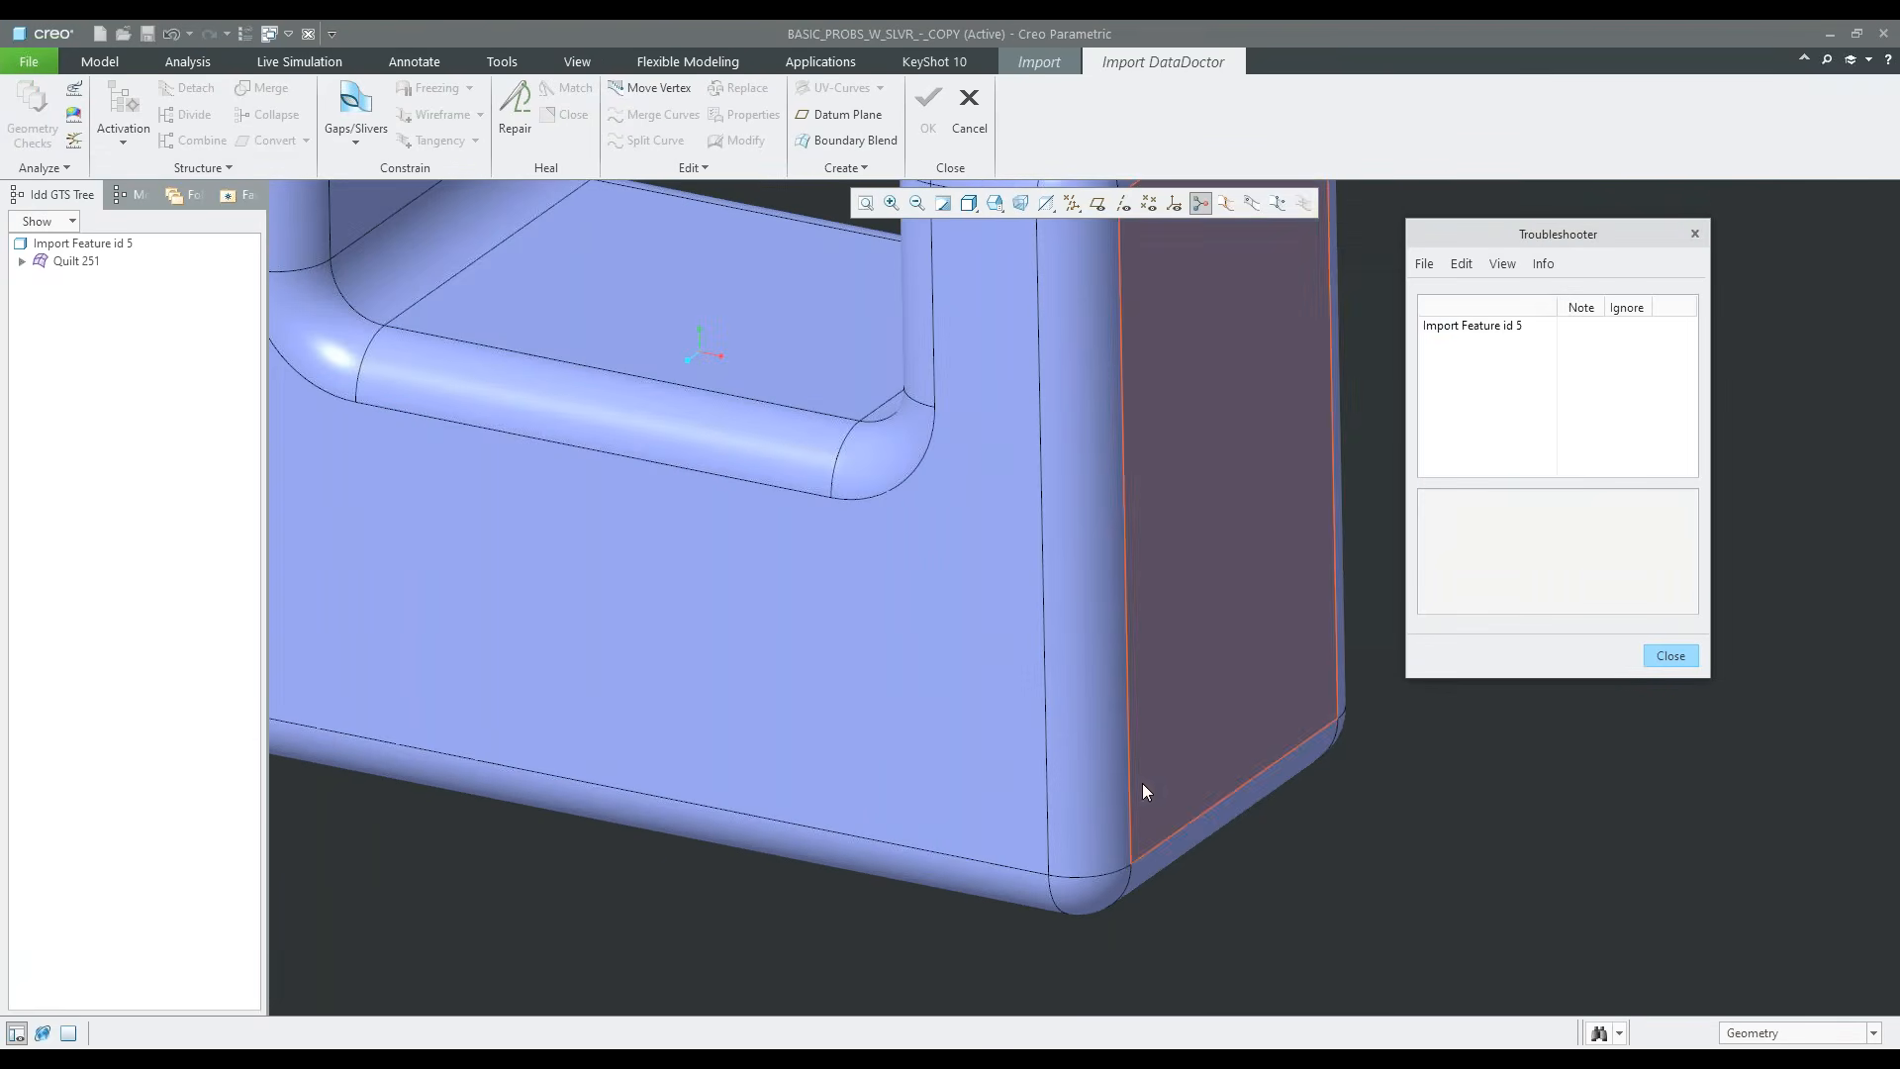
pyautogui.click(1512, 326)
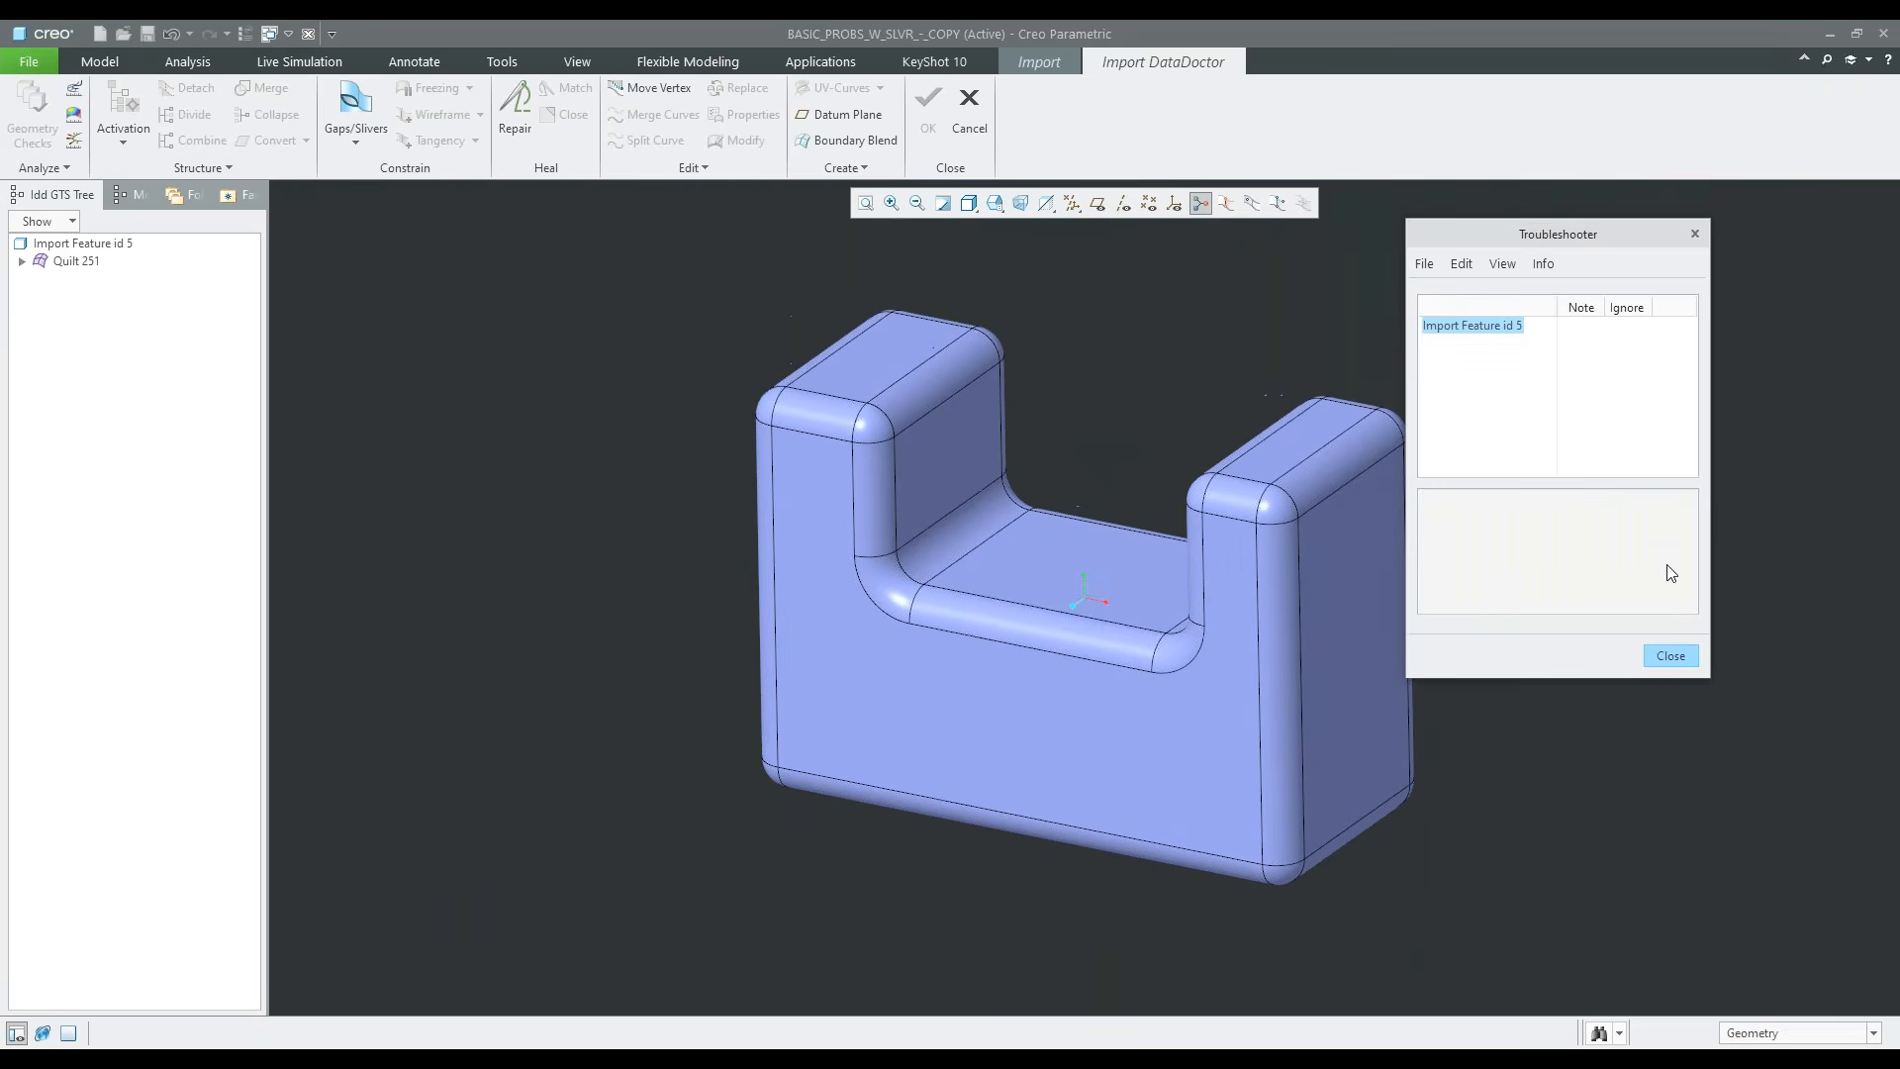
pyautogui.click(1670, 655)
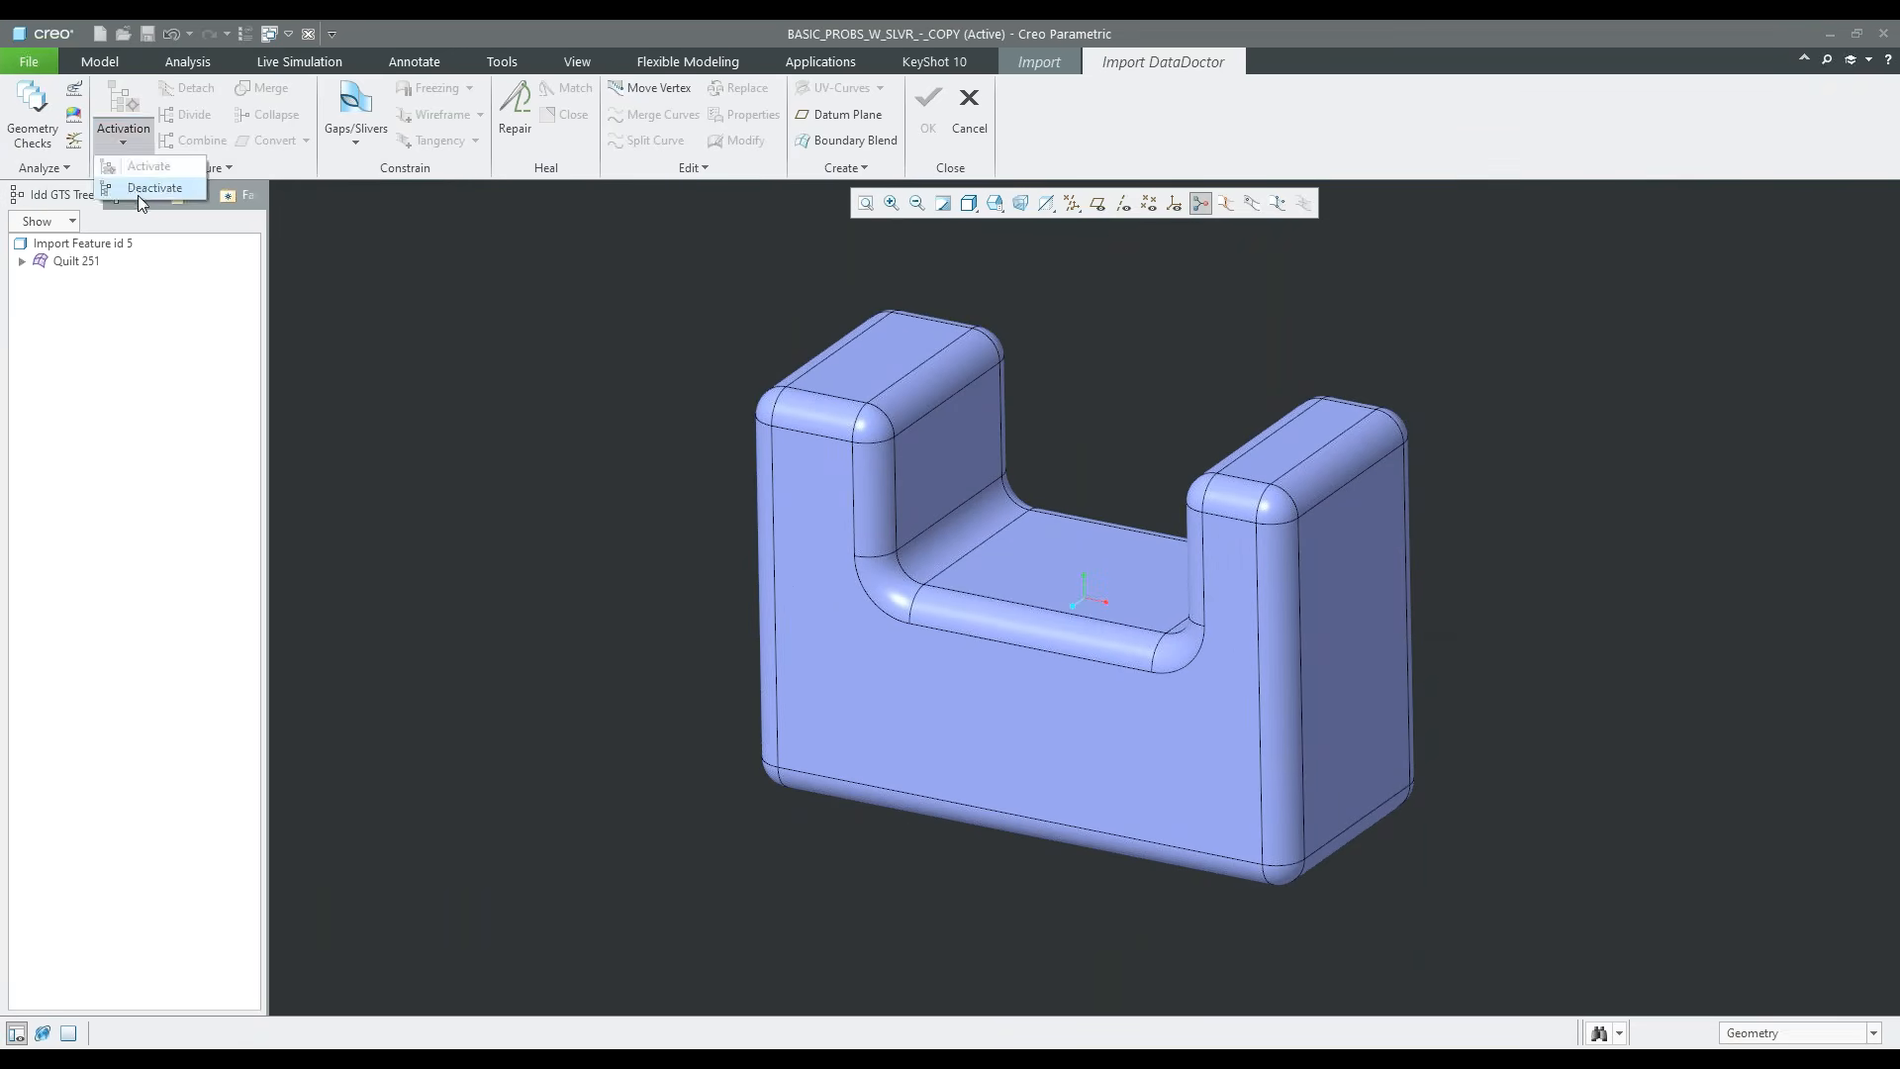
pyautogui.click(34, 116)
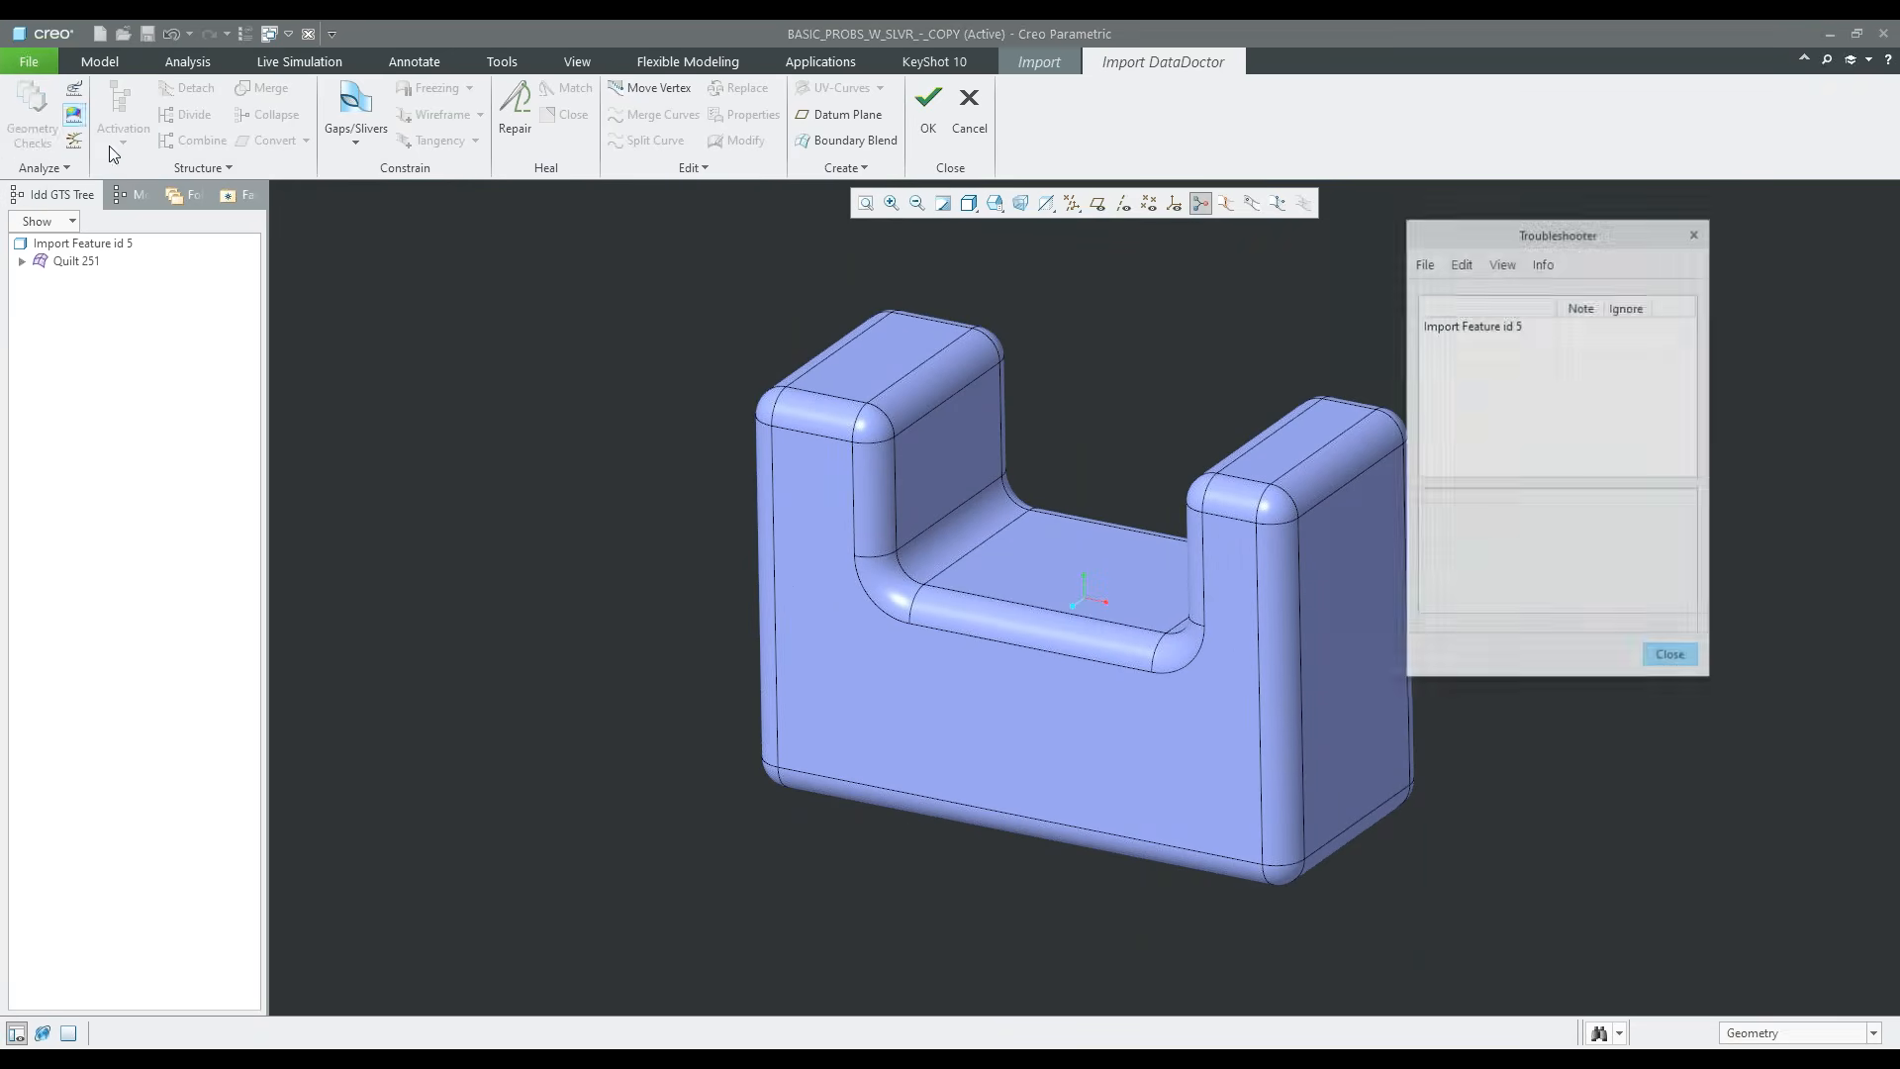
pyautogui.click(1669, 655)
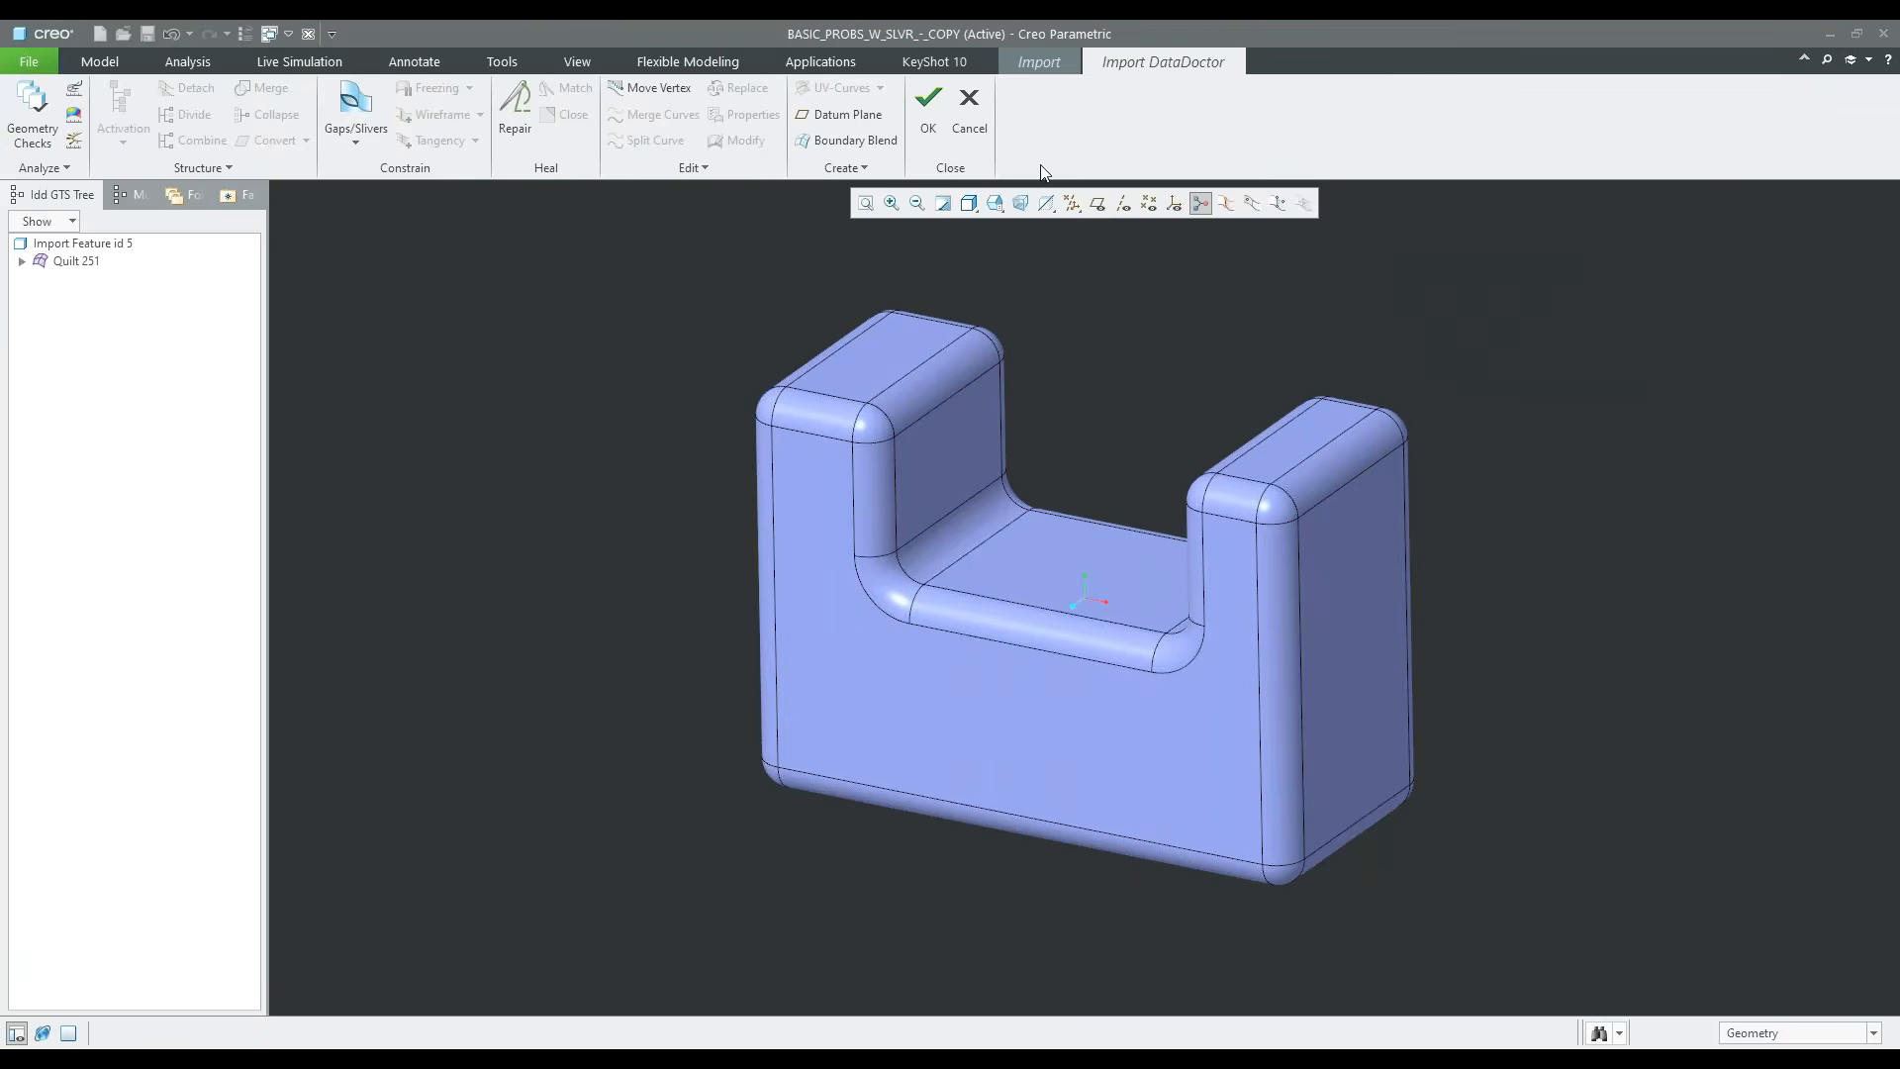
# Accept the Import DataDoctor repairs and complete the redefinition of the import feature
pyautogui.click(940, 126)
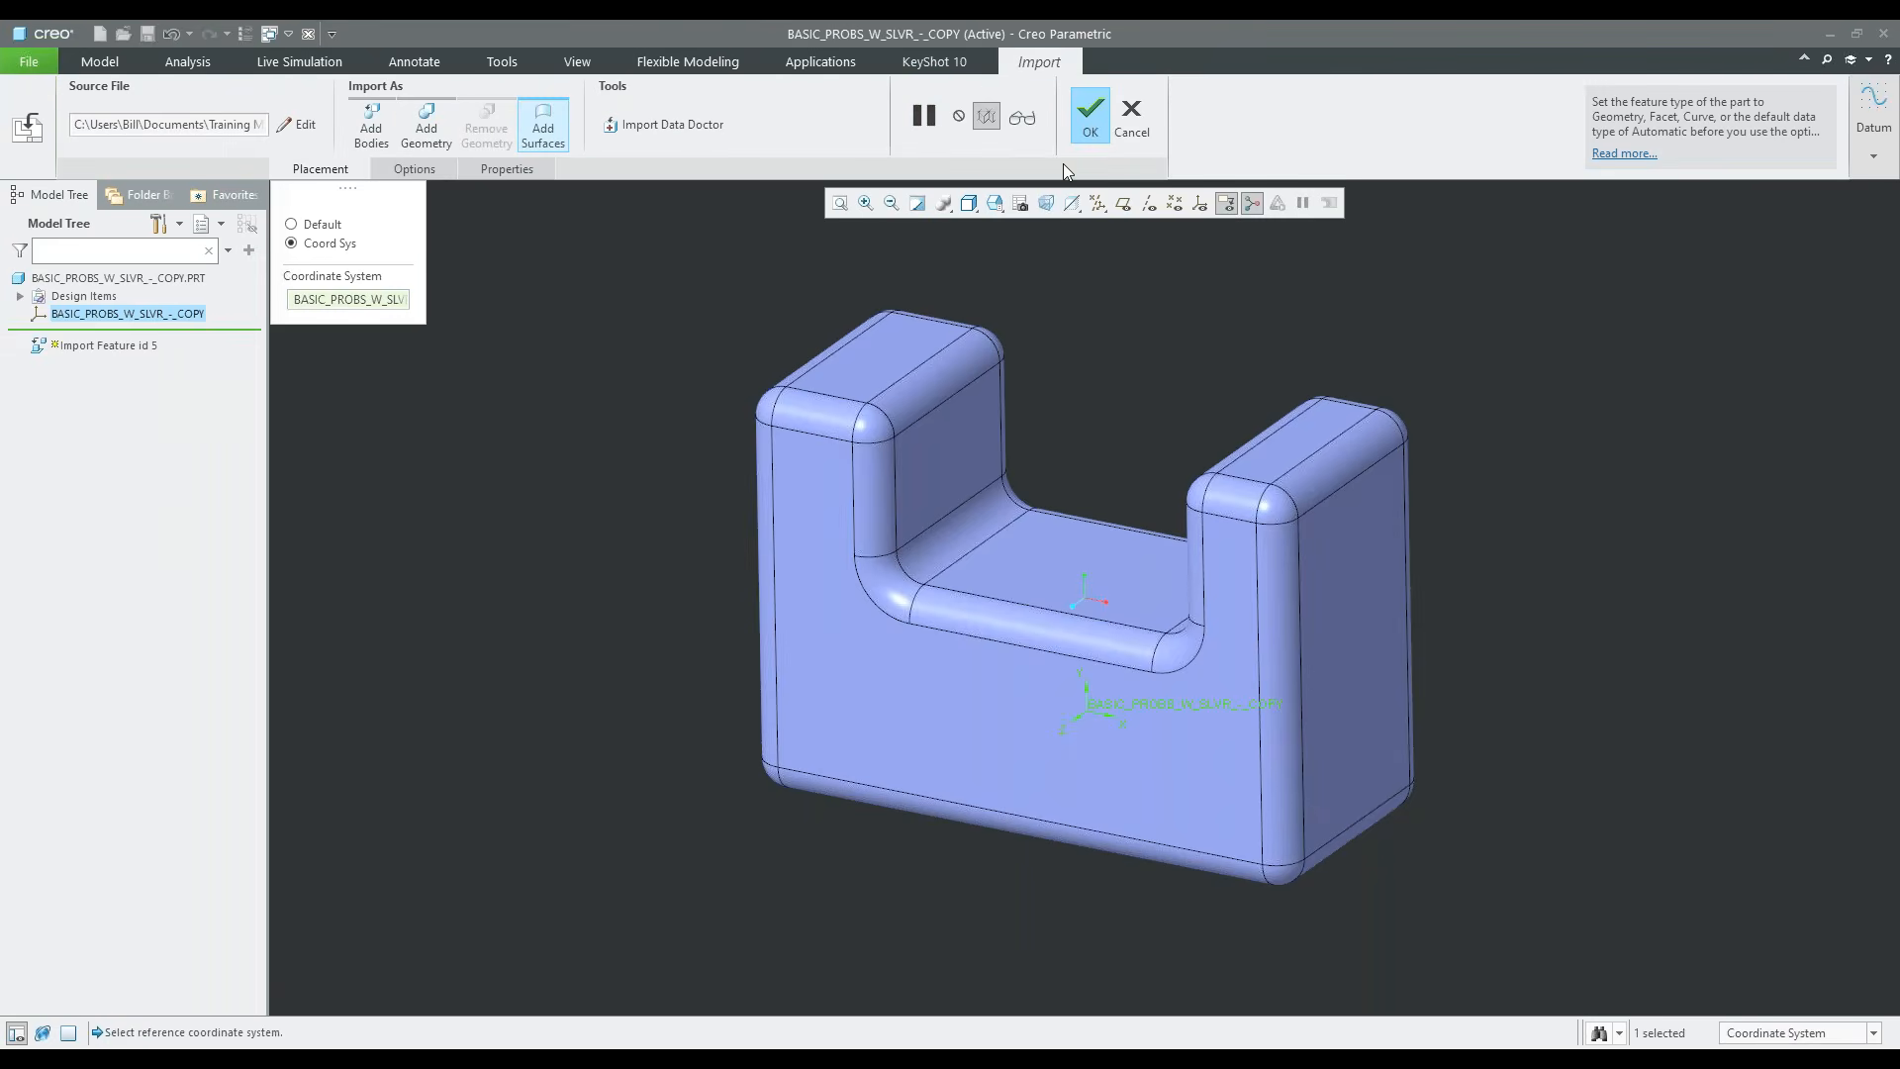
pyautogui.click(1092, 124)
pyautogui.moveTo(1241, 335); pyautogui.dragTo(1042, 334, button='middle')
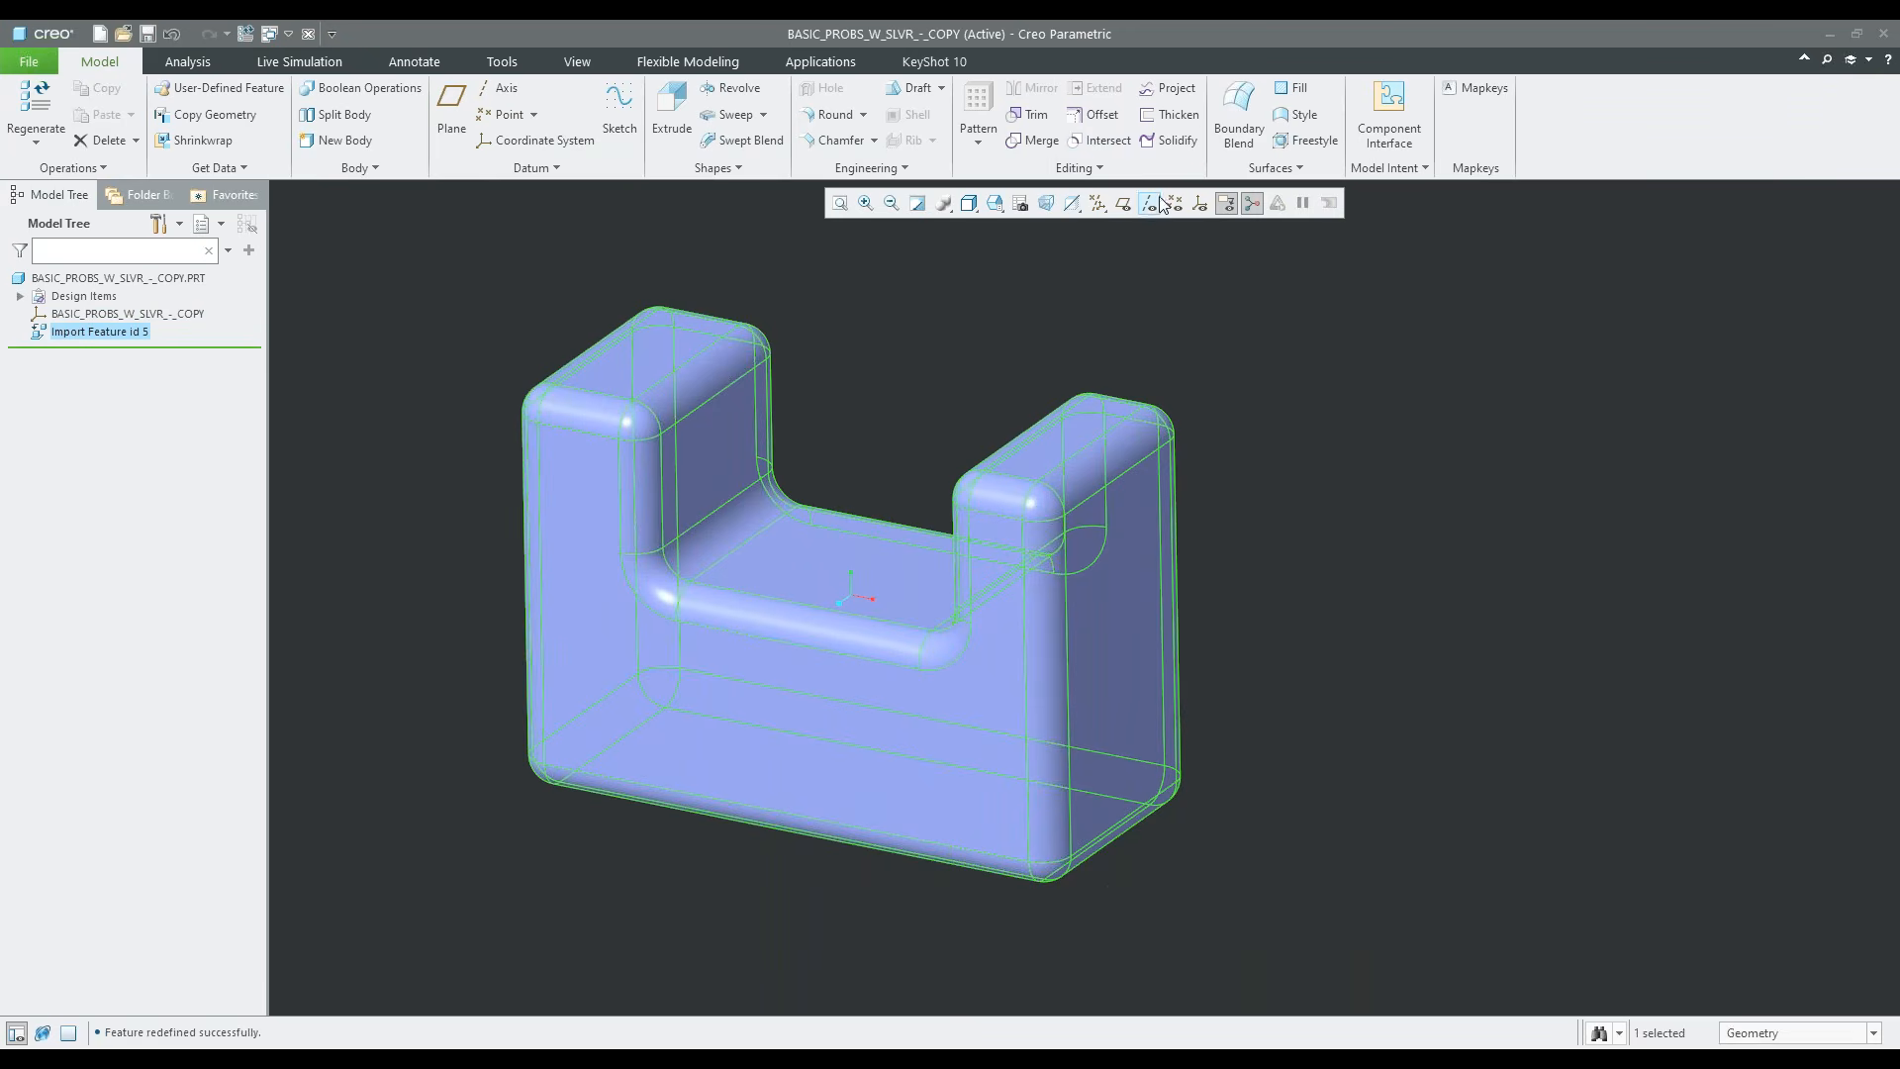
# Solidify the repaired quilt by filling it with solid material
pyautogui.click(1173, 141)
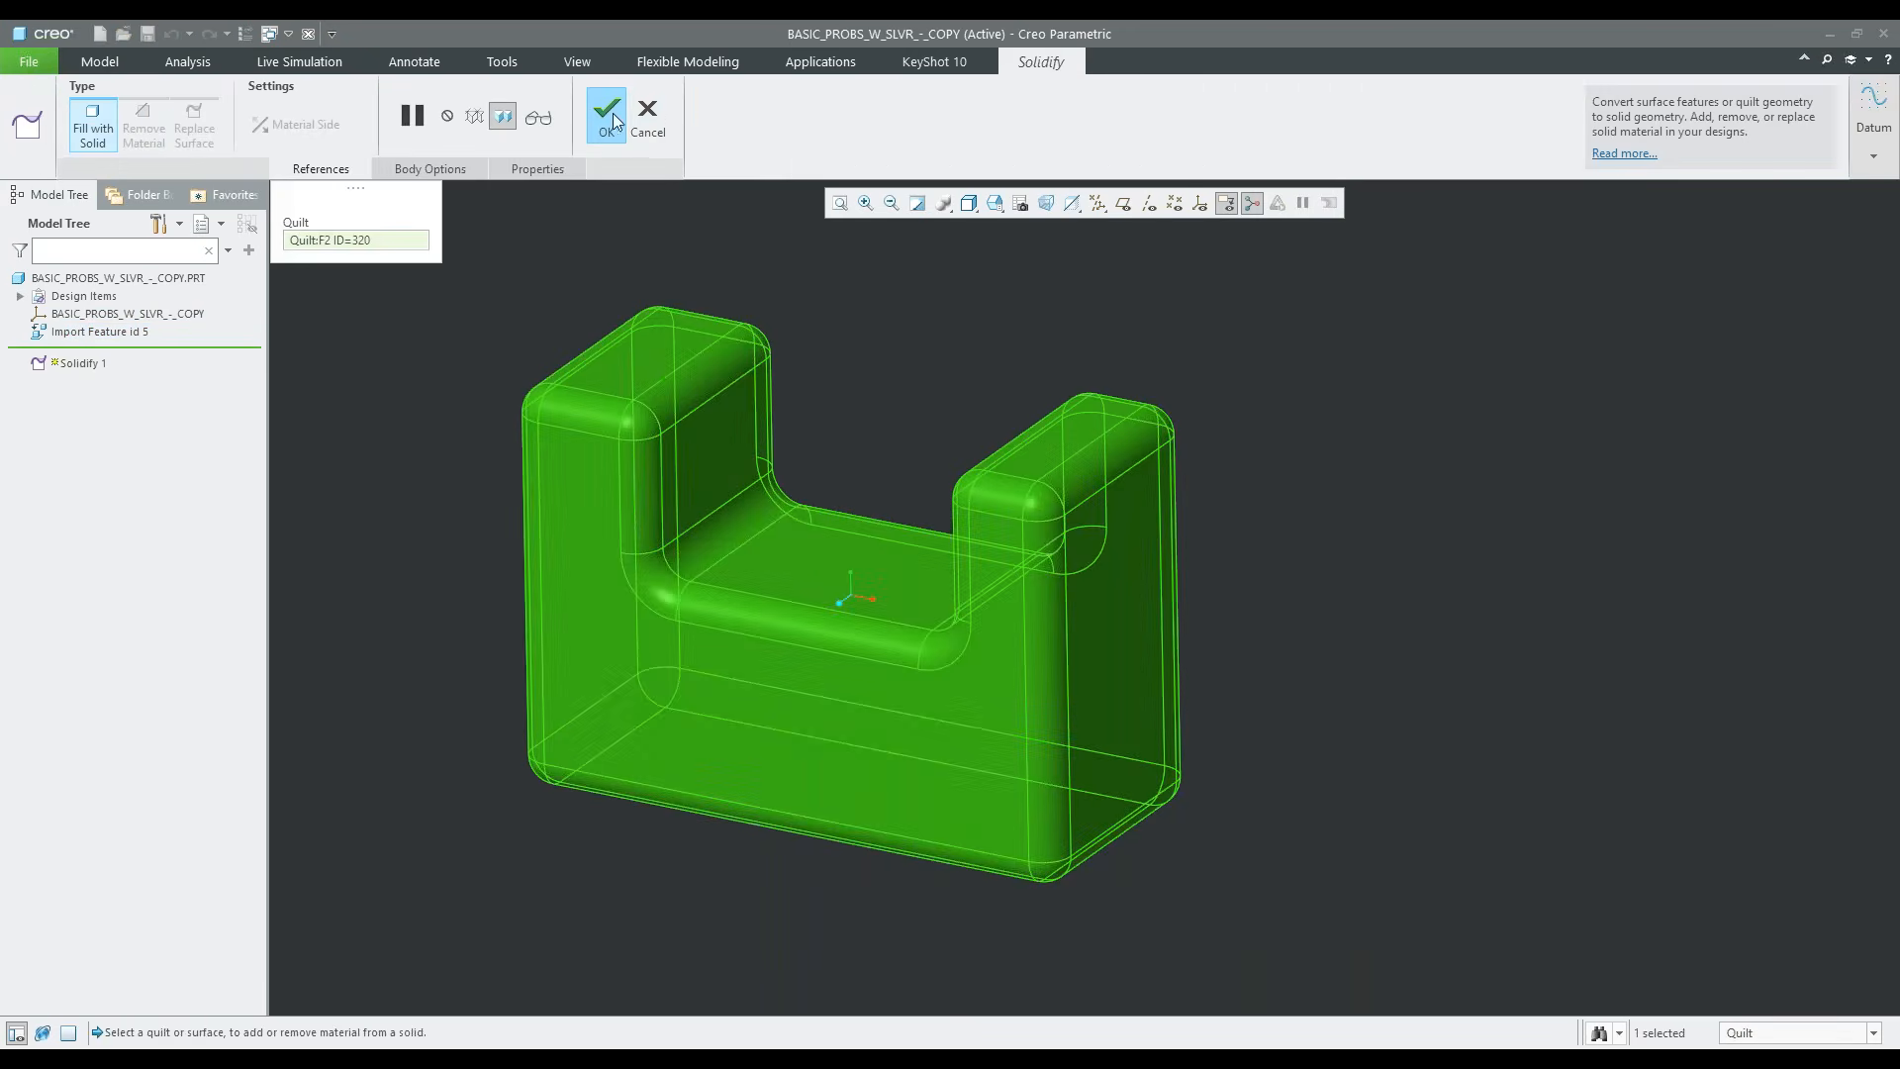
pyautogui.middleClick(1057, 264)
pyautogui.click(1057, 271)
pyautogui.moveTo(1030, 501); pyautogui.dragTo(980, 494, button='middle')
pyautogui.scroll(-2, 822, 599)
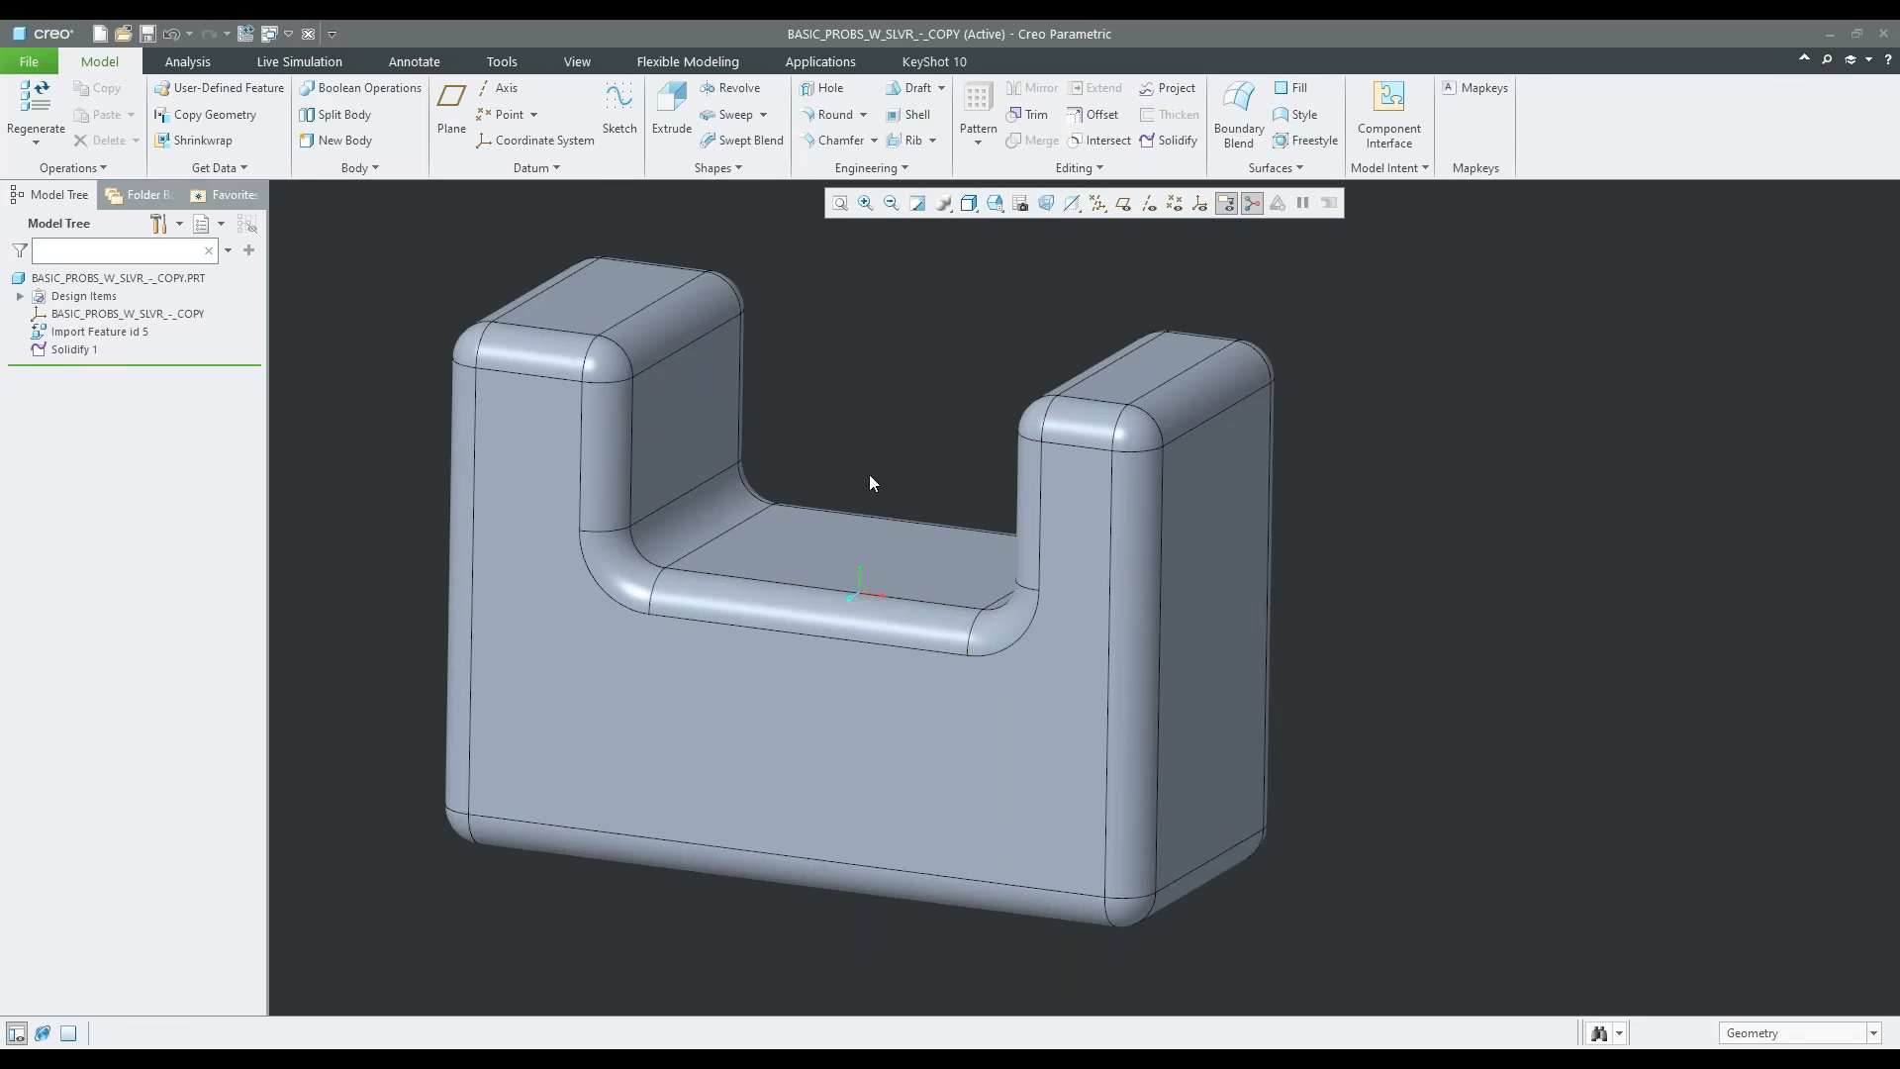
# Switch to the D_STEP214_SHTMTLPARTLOW part and open its import feature for repair in Import DataDoctor
pyautogui.click(286, 35)
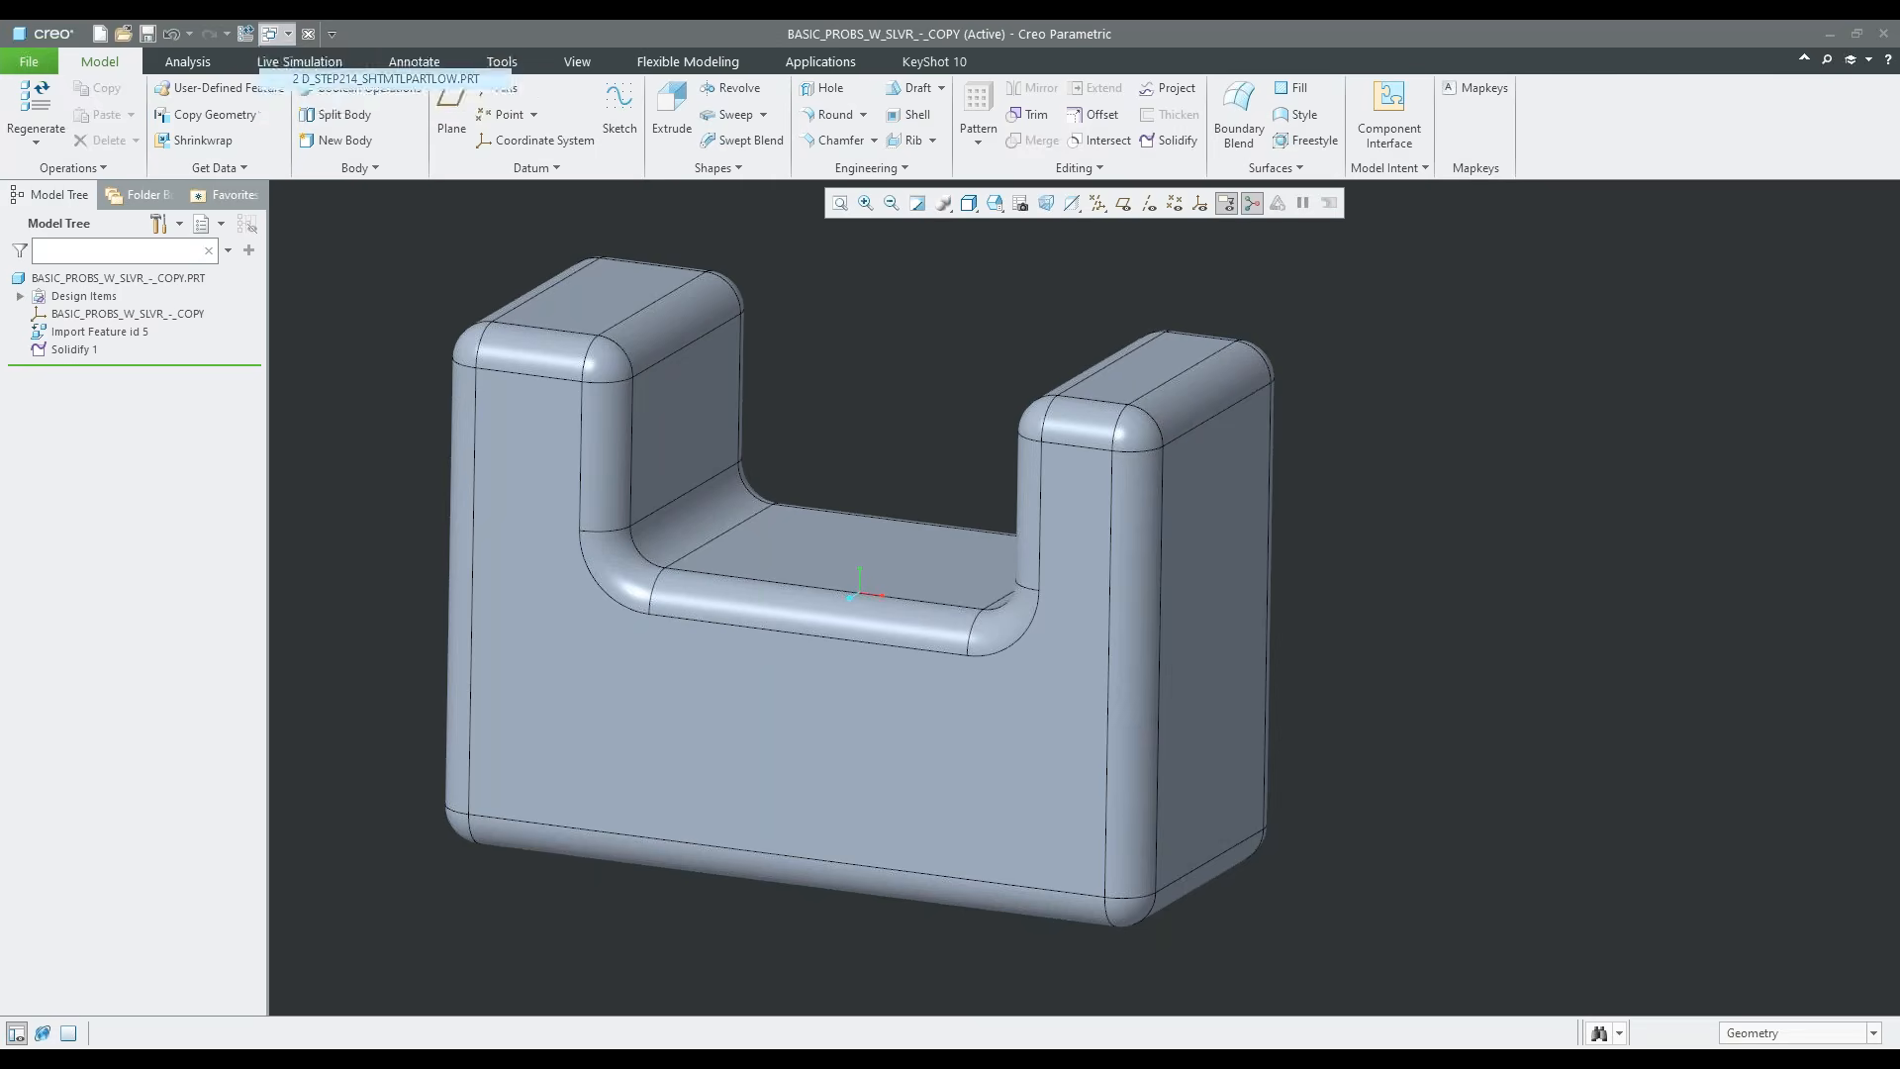
pyautogui.click(386, 78)
pyautogui.moveTo(915, 480); pyautogui.dragTo(952, 698, button='middle')
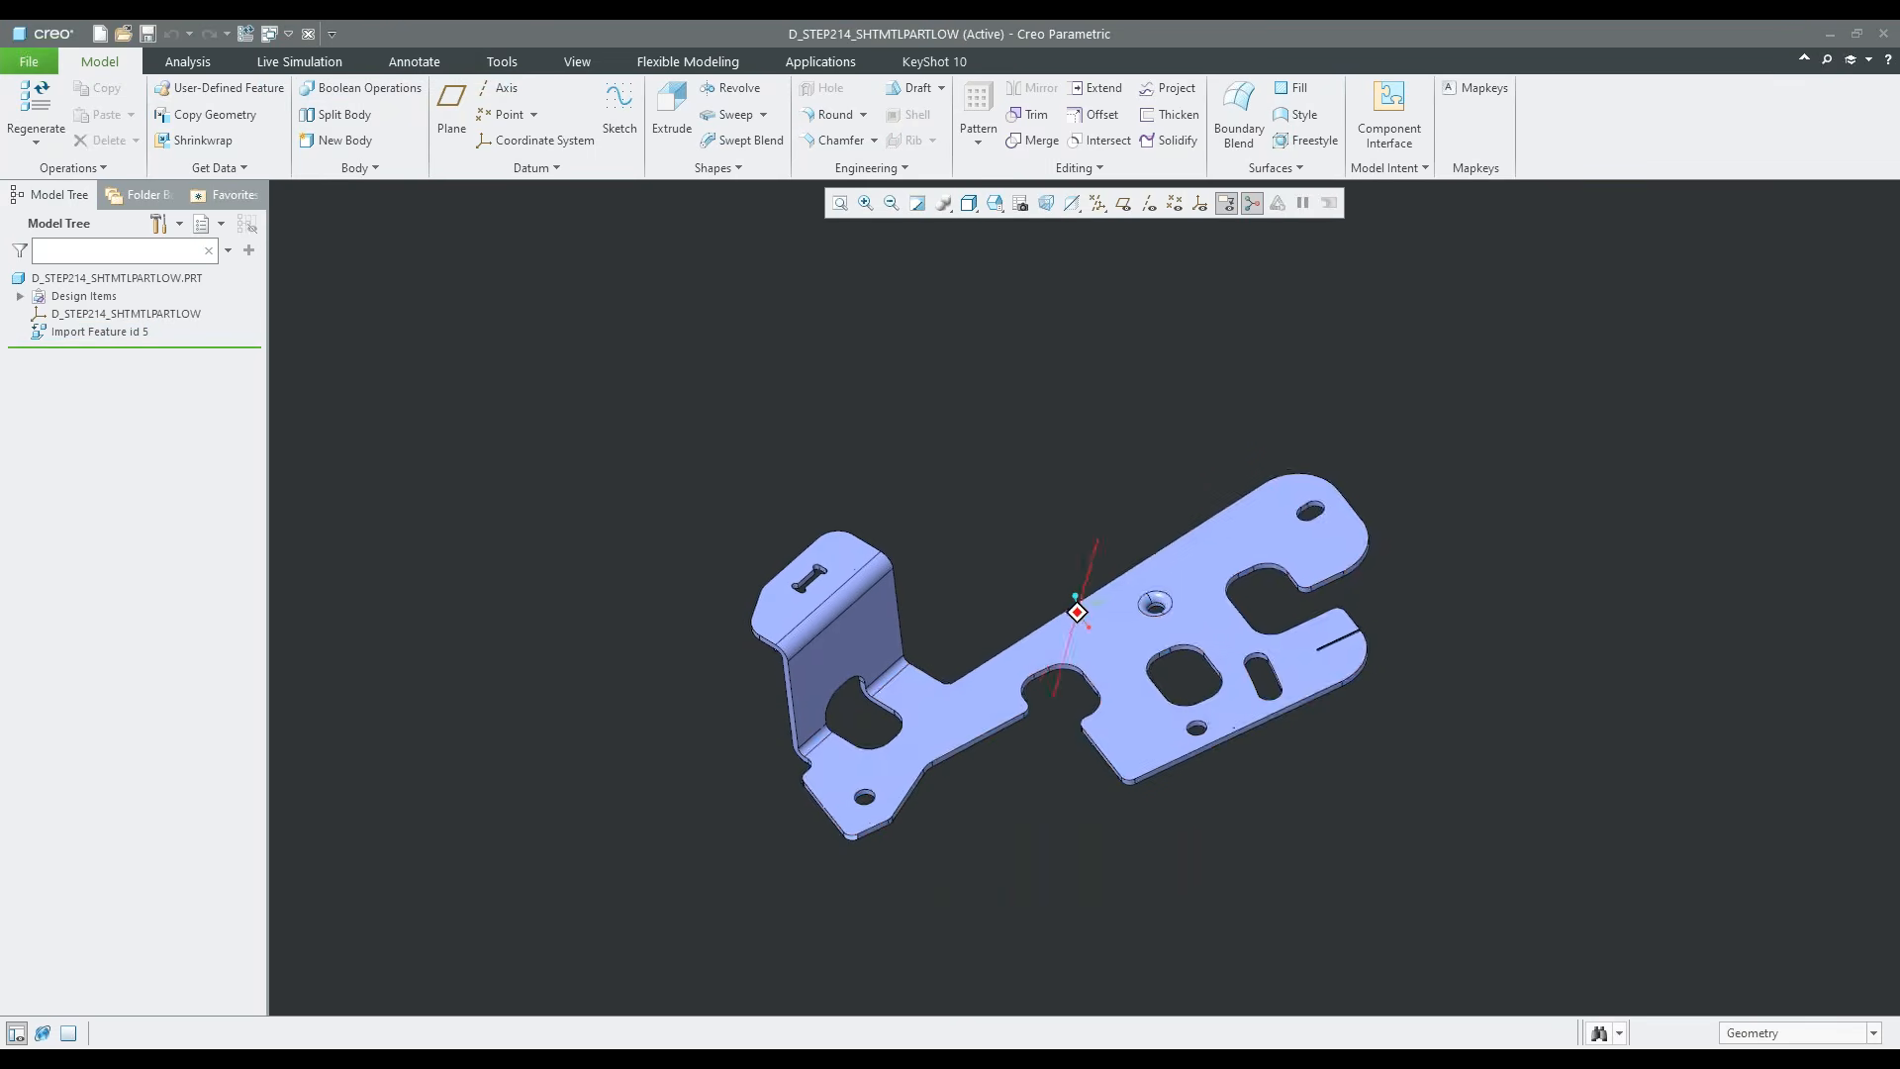
pyautogui.click(115, 332)
pyautogui.click(129, 243)
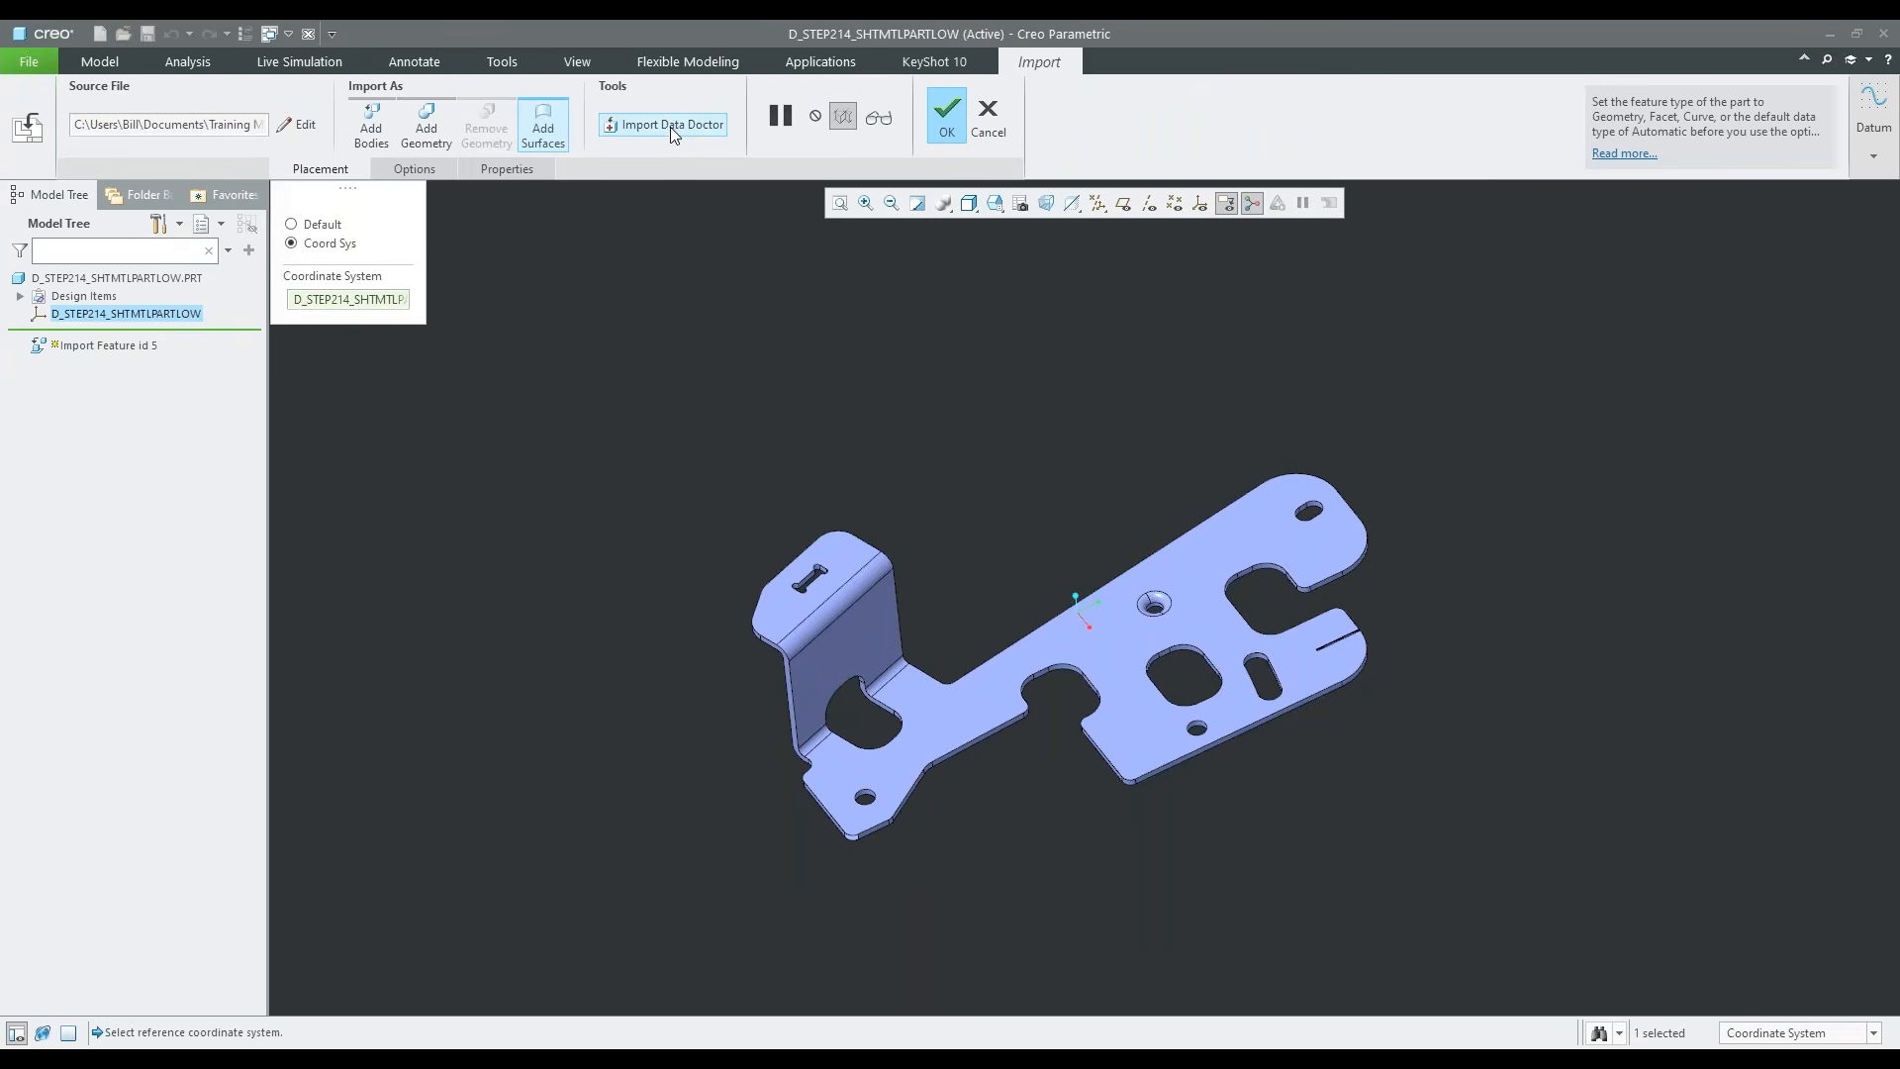
pyautogui.click(670, 126)
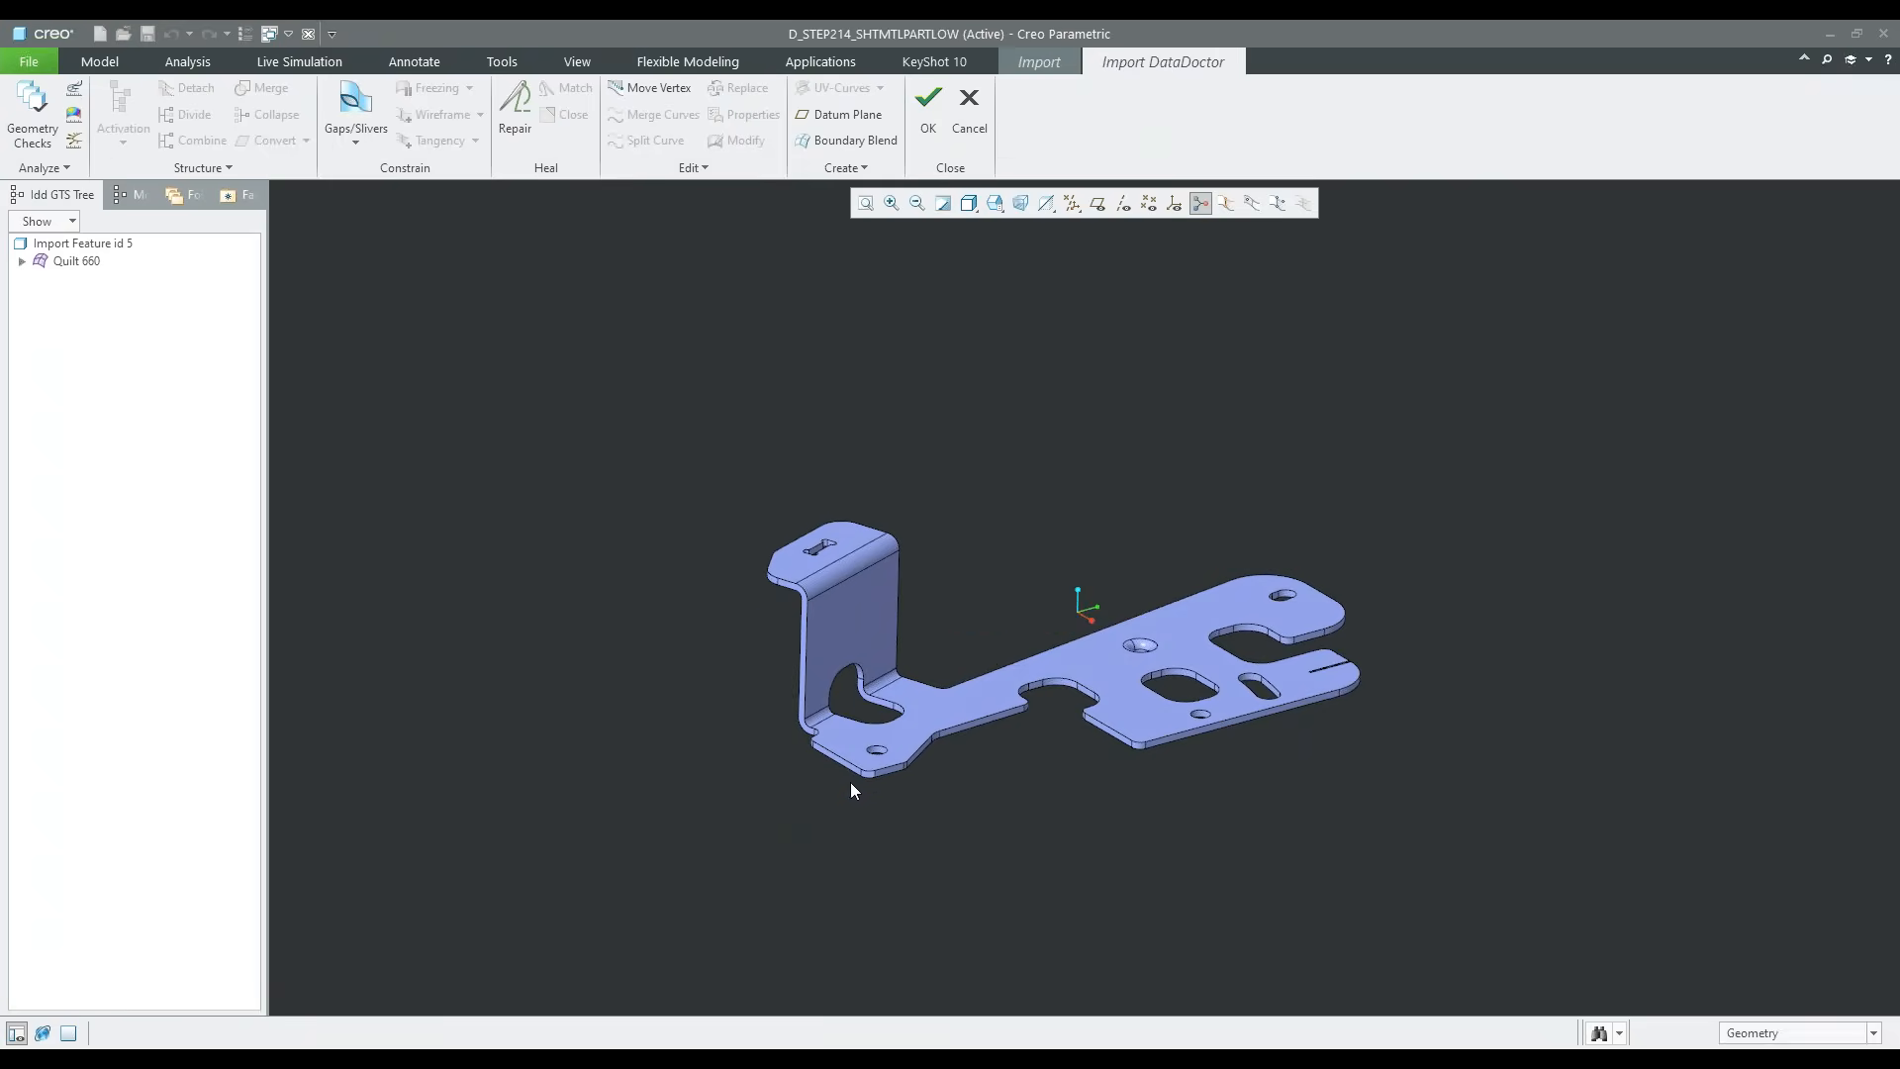
# Run the geometry checks on the sheet metal part's import feature and review the Troubleshooter list
pyautogui.scroll(5, 891, 767)
pyautogui.click(32, 113)
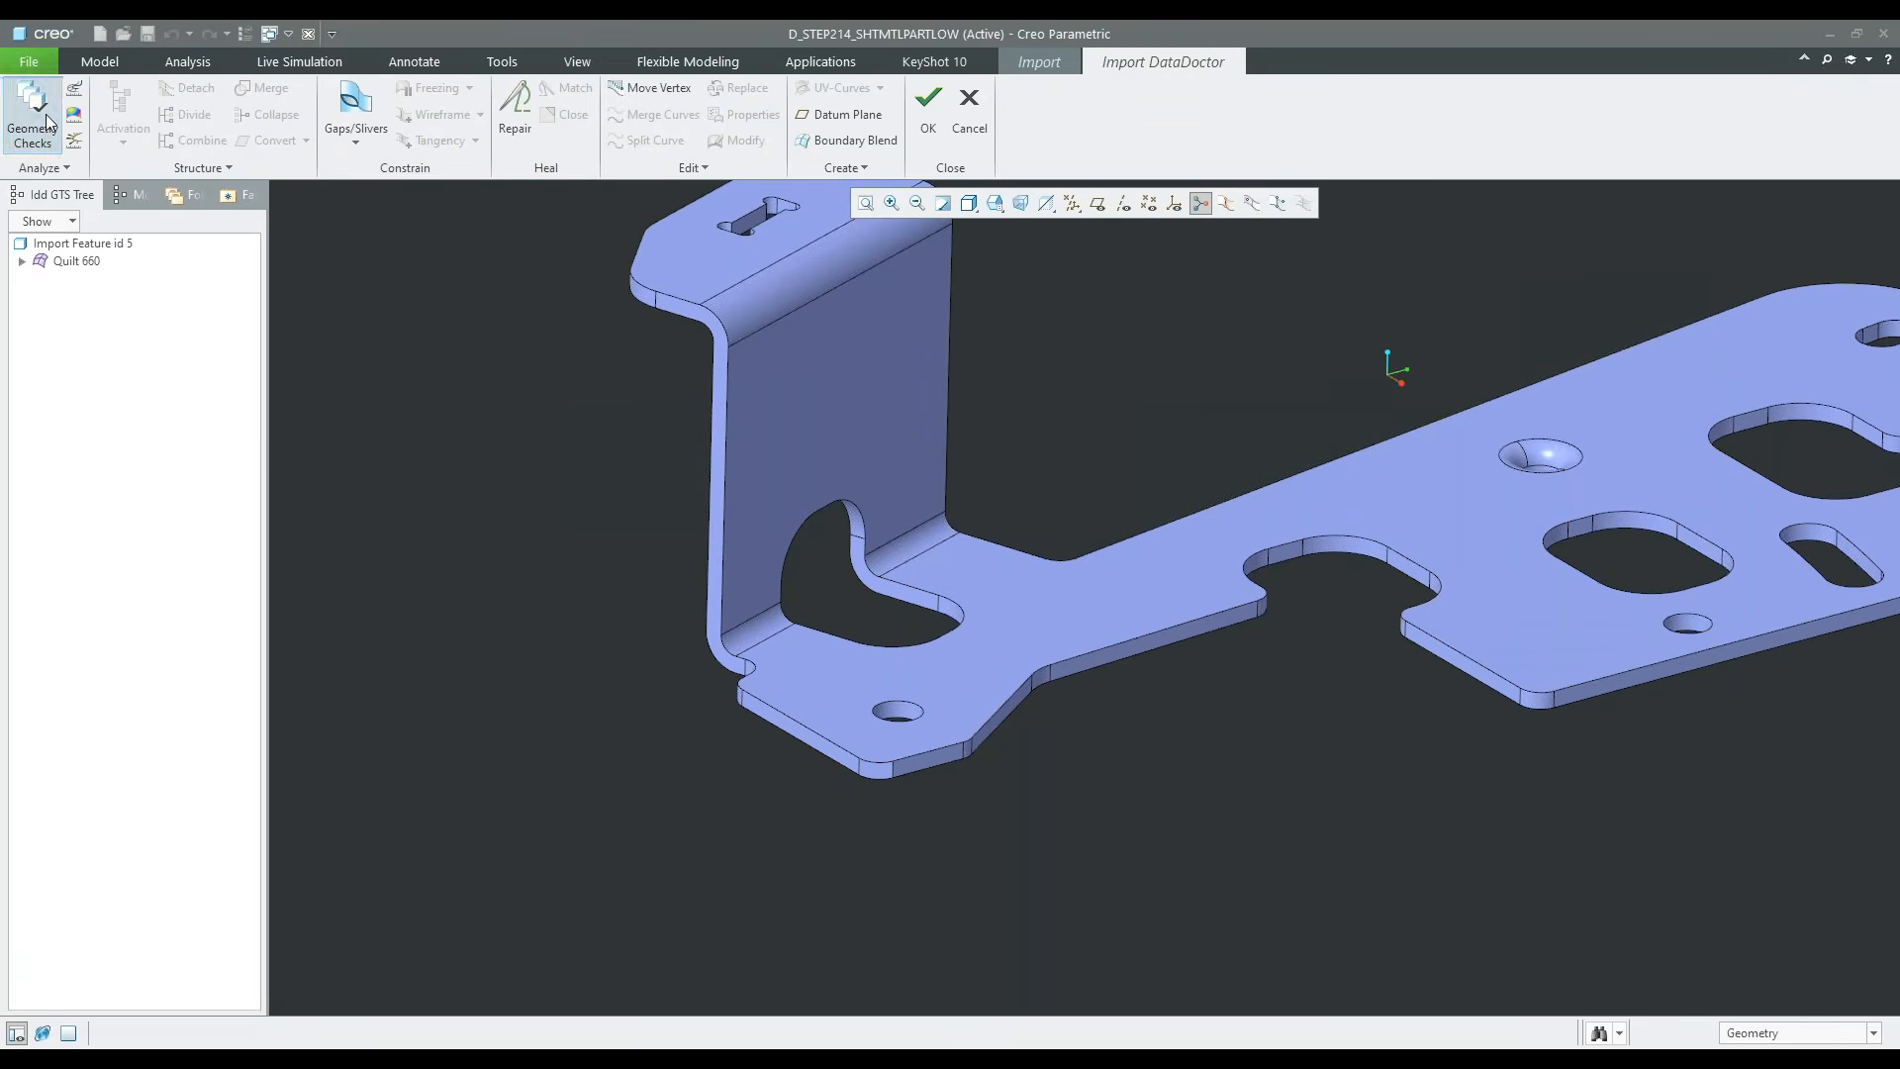
pyautogui.scroll(-3, 551, 709)
pyautogui.click(1485, 327)
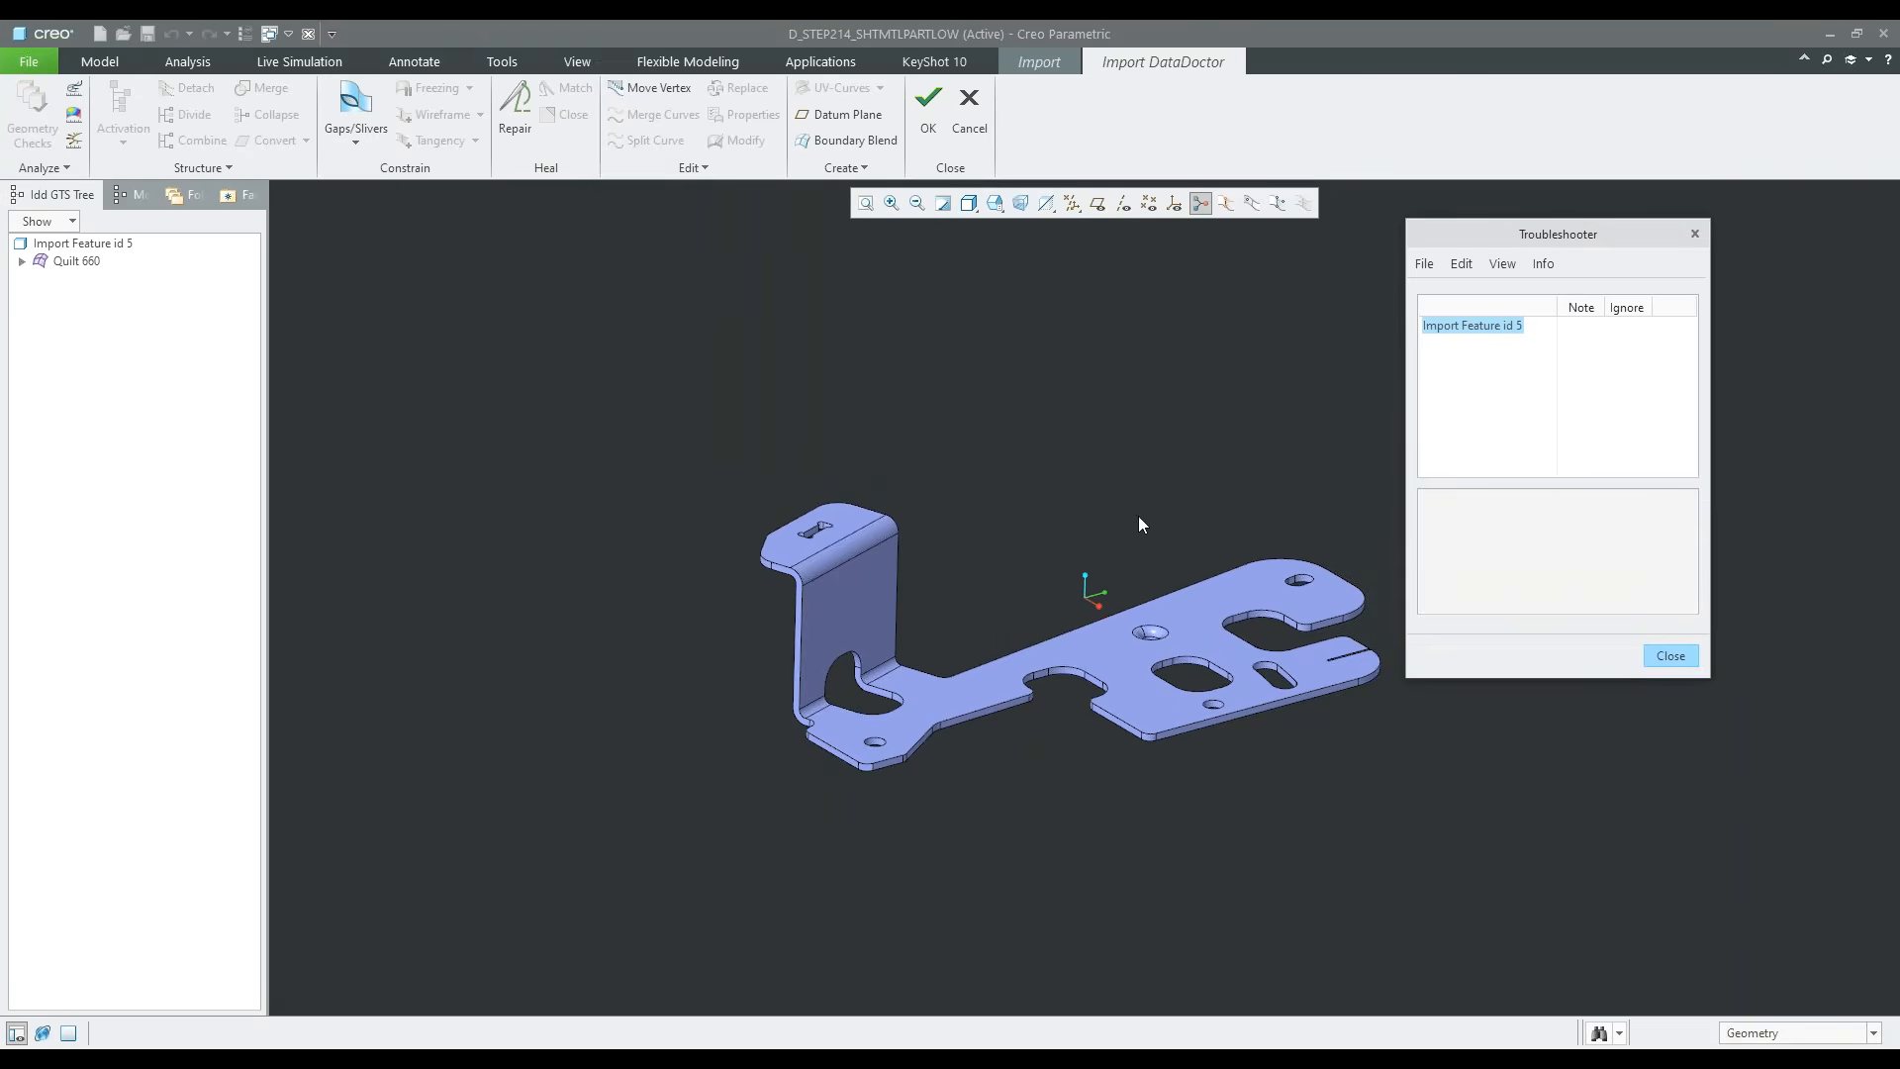
pyautogui.scroll(3, 1425, 691)
pyautogui.click(1668, 656)
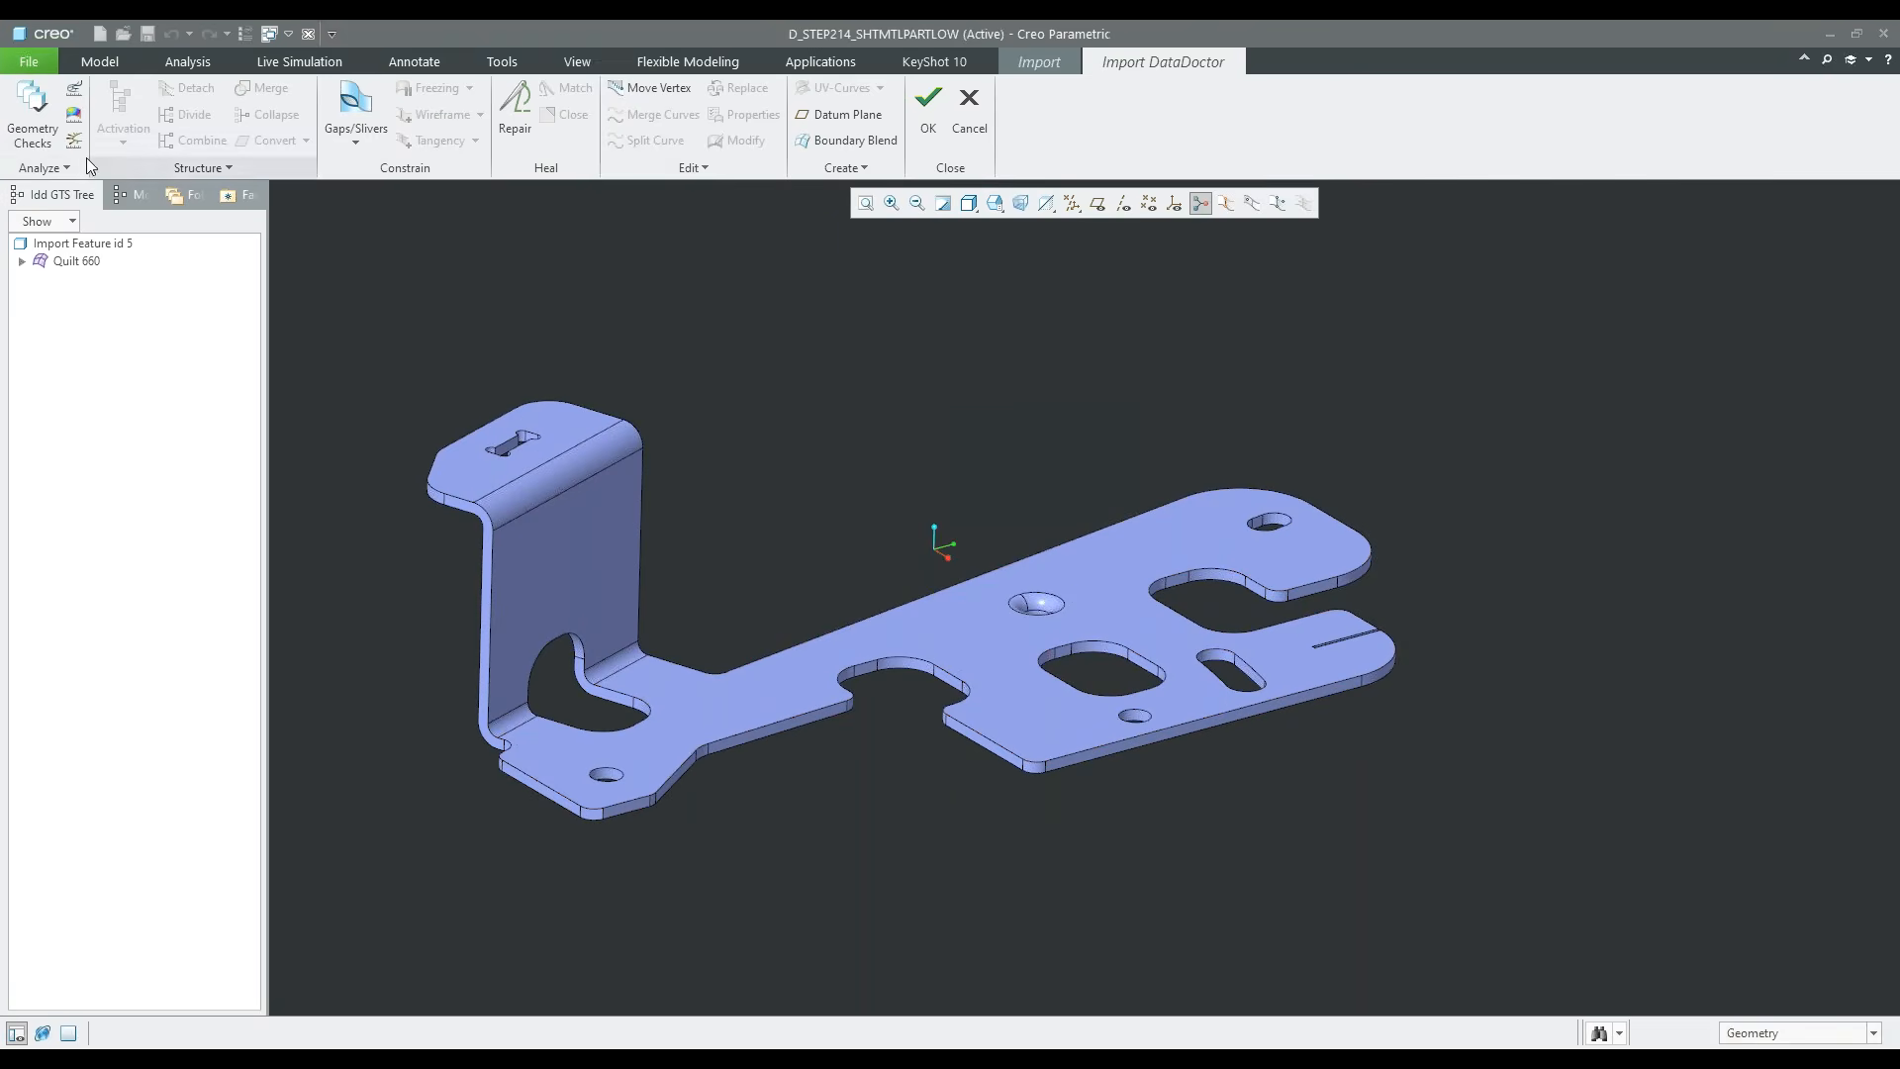
# Highlight Quilt 660 and examine the sheet metal part edge-on for missing surfaces
pyautogui.scroll(2, 588, 511)
pyautogui.click(87, 263)
pyautogui.moveTo(728, 667); pyautogui.dragTo(726, 586, button='middle')
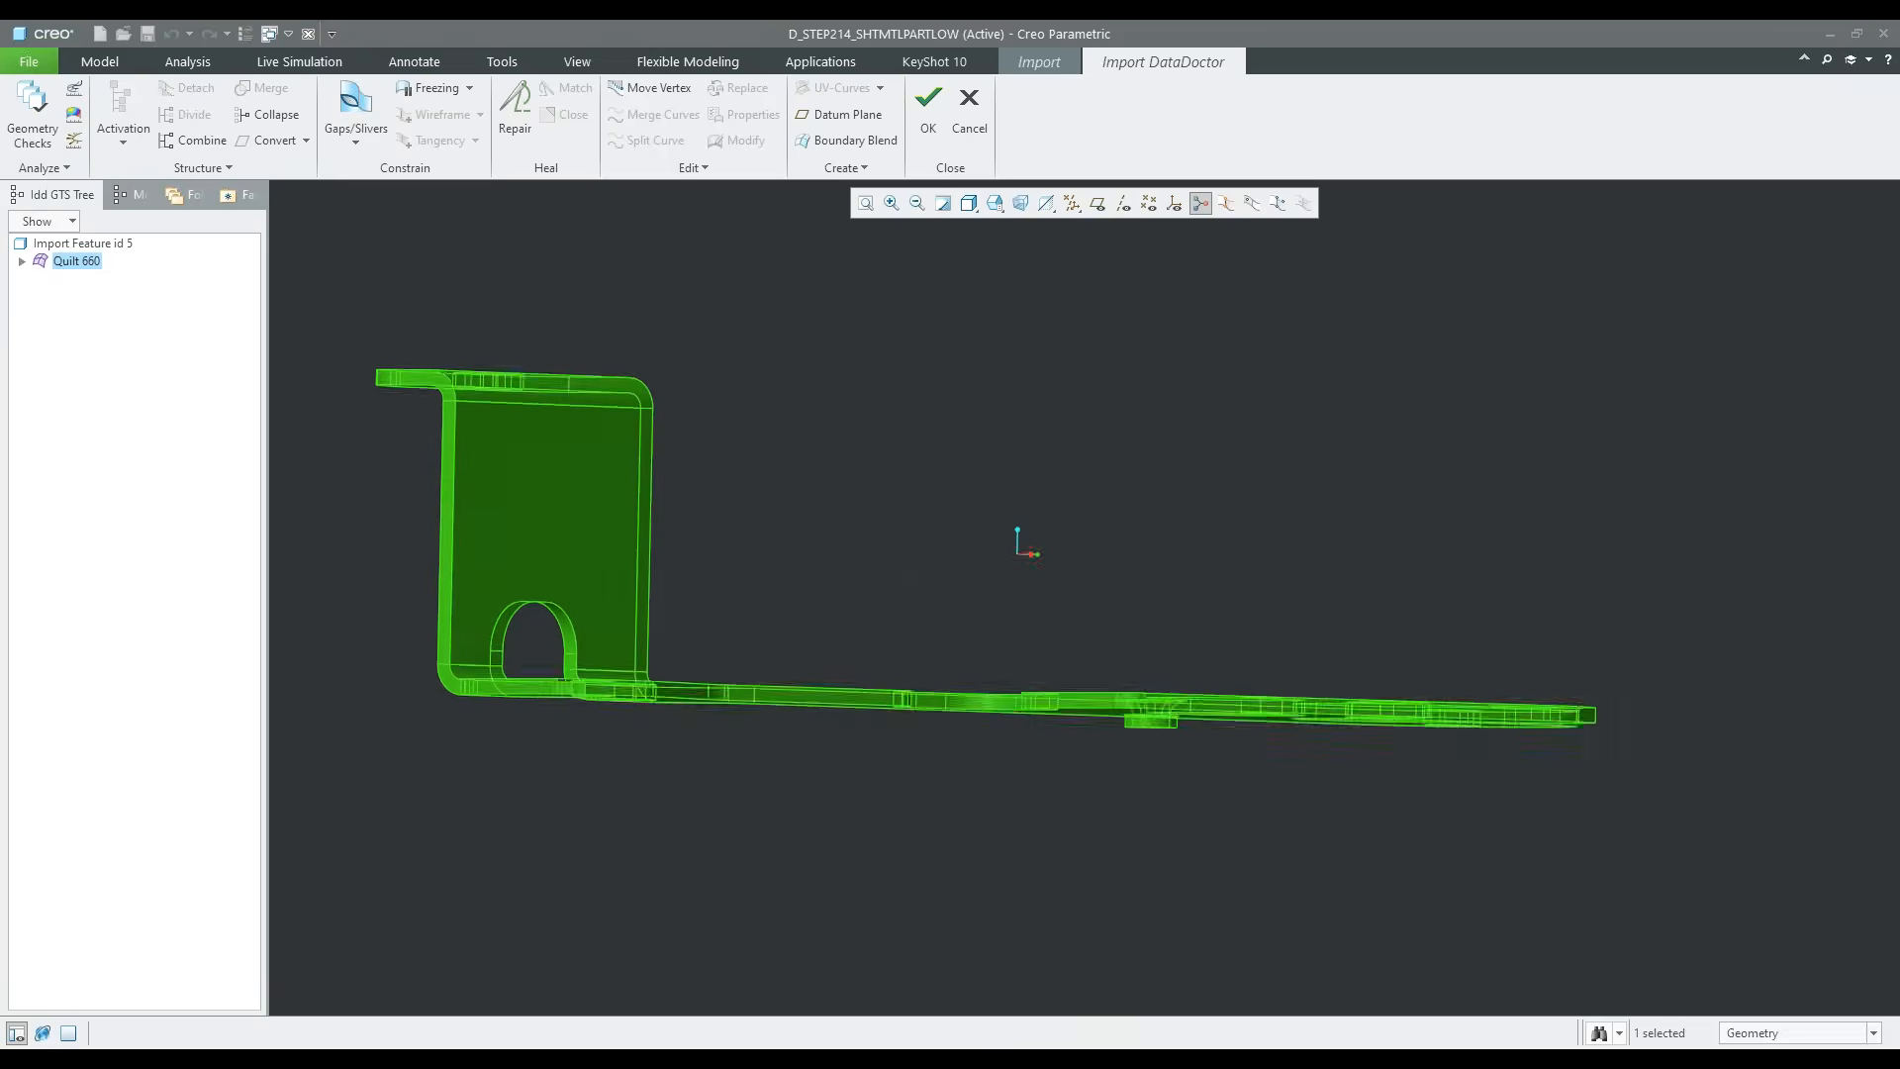
pyautogui.click(574, 718)
# Create a boundary blend at the rounded corner near the small hole, with the two arcs as first direction and the two vertical edges as second
pyautogui.scroll(2, 574, 718)
pyautogui.moveTo(575, 719); pyautogui.dragTo(805, 616, button='middle')
pyautogui.scroll(2, 673, 752)
pyautogui.scroll(3, 690, 774)
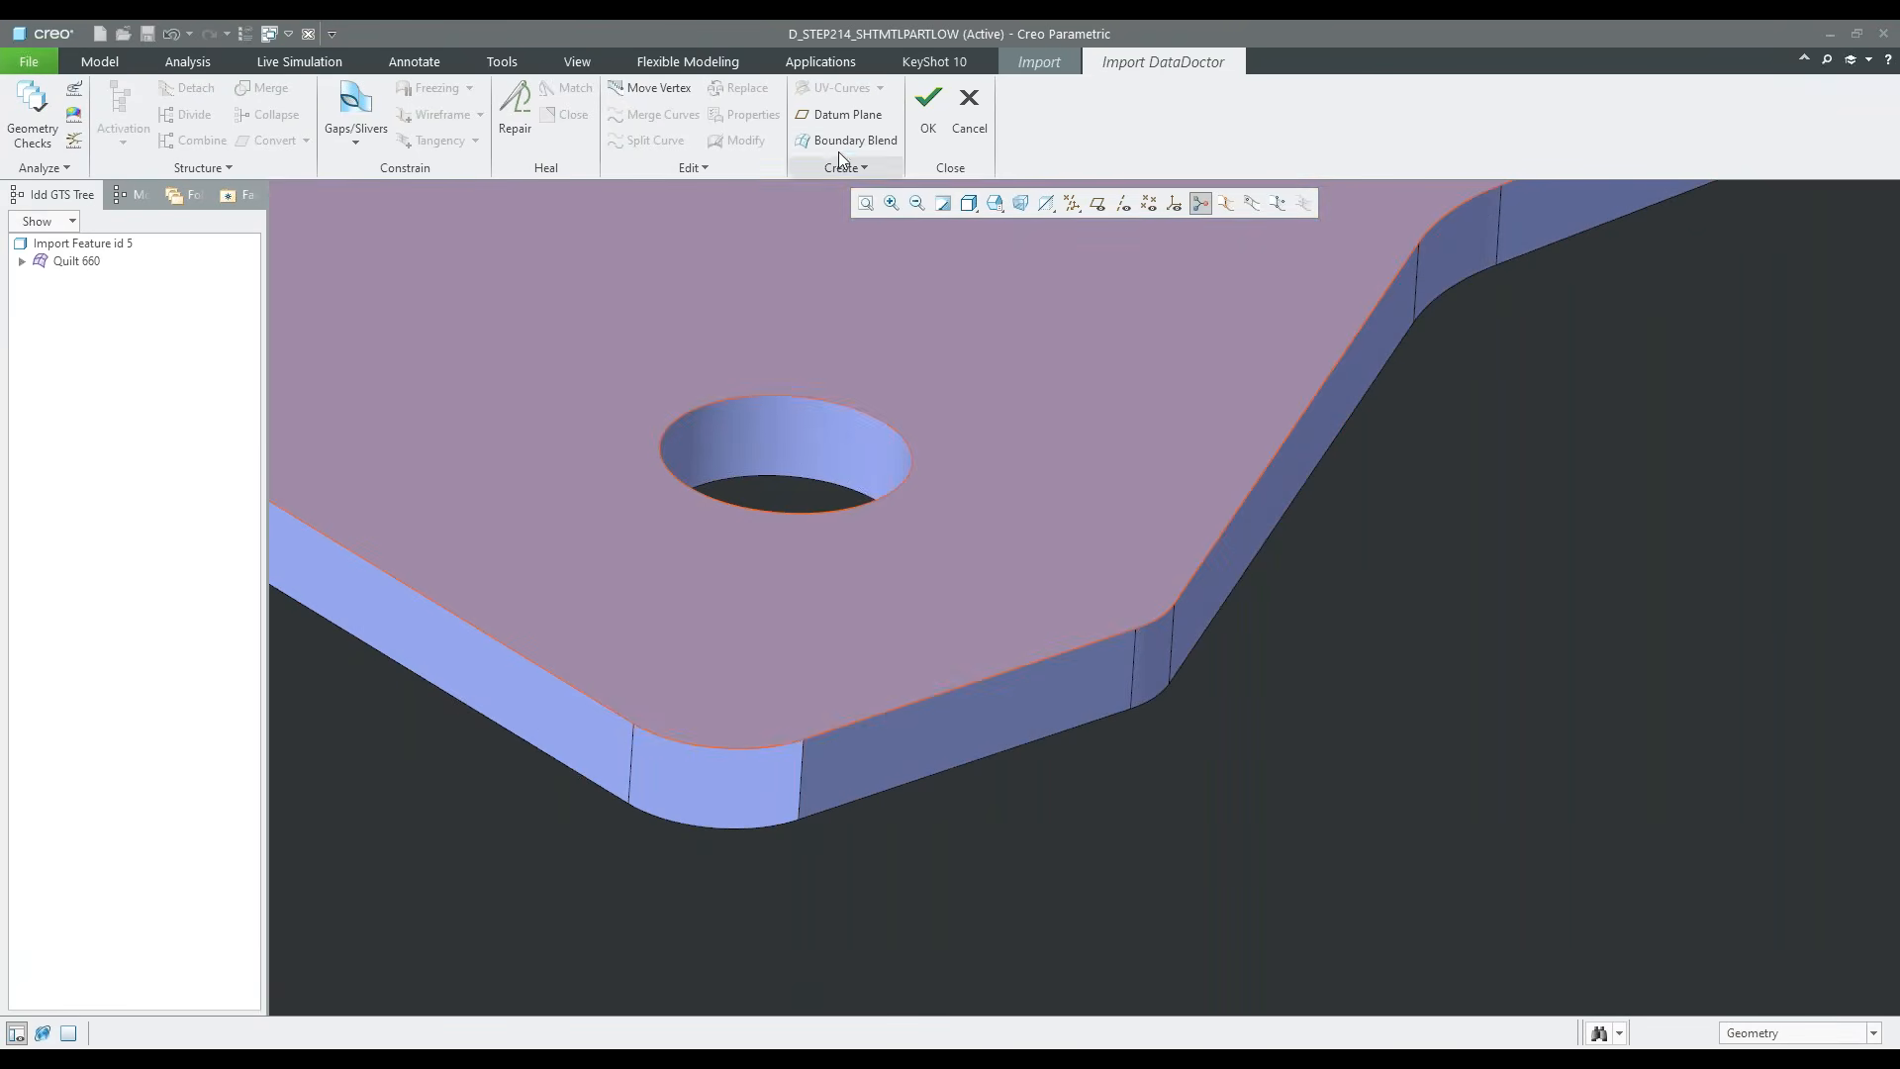
pyautogui.click(847, 139)
pyautogui.click(697, 745)
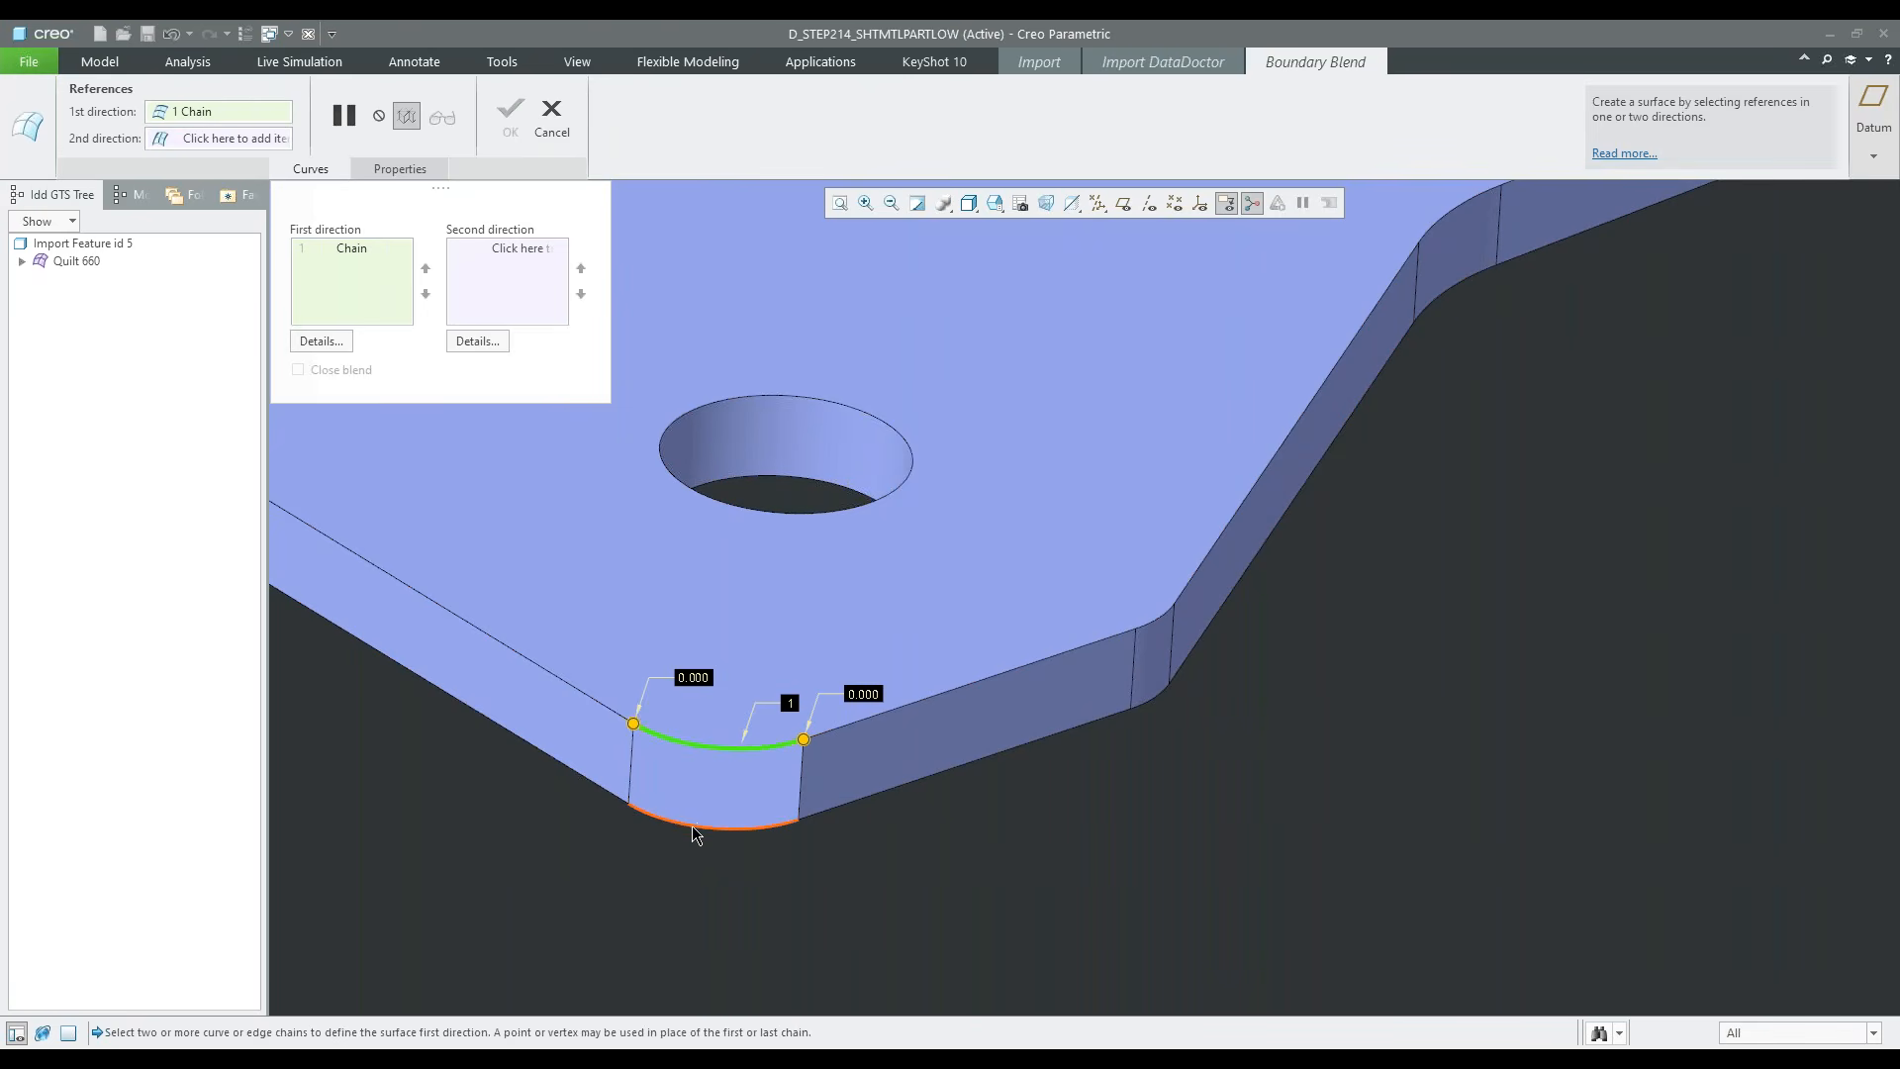
pyautogui.keyDown('ctrl'); pyautogui.click(698, 829); pyautogui.keyUp('ctrl')
pyautogui.rightClick(661, 866)
pyautogui.click(697, 899)
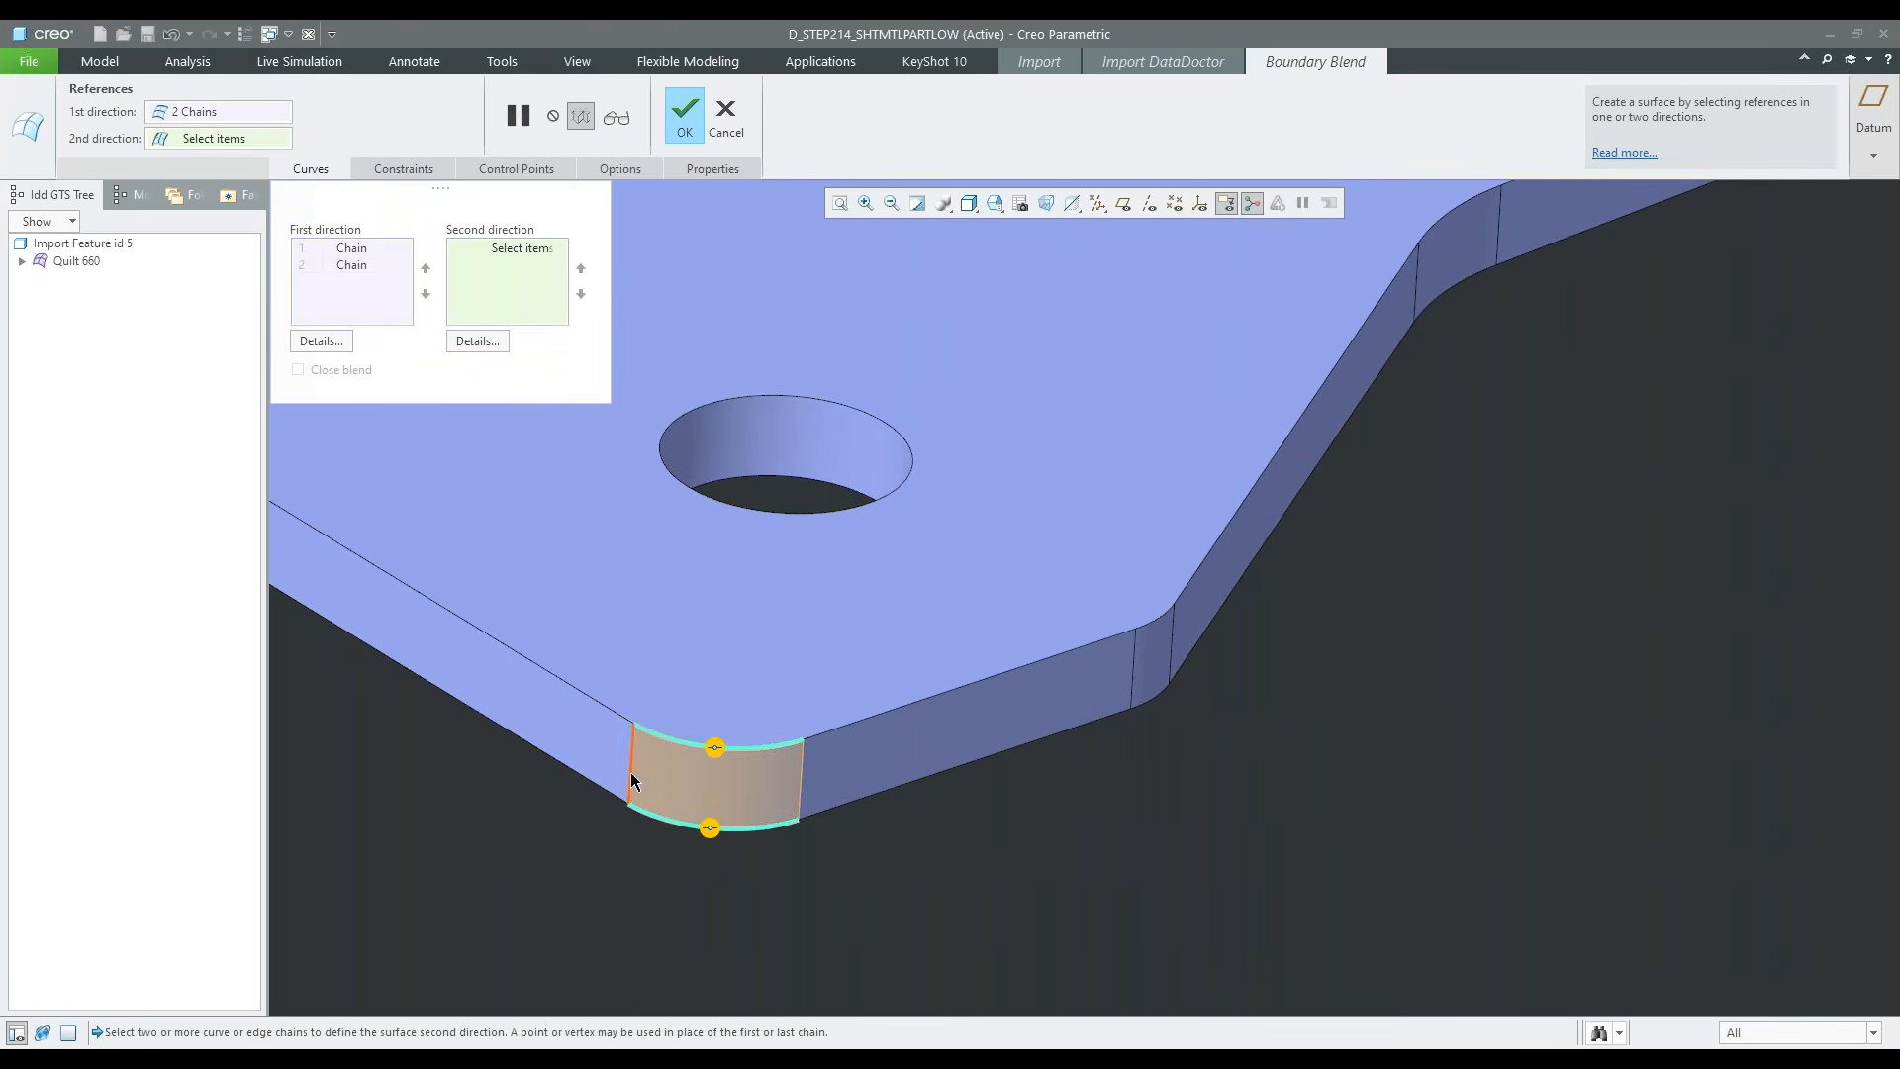
pyautogui.click(632, 764)
pyautogui.keyDown('ctrl'); pyautogui.click(802, 774); pyautogui.keyUp('ctrl')
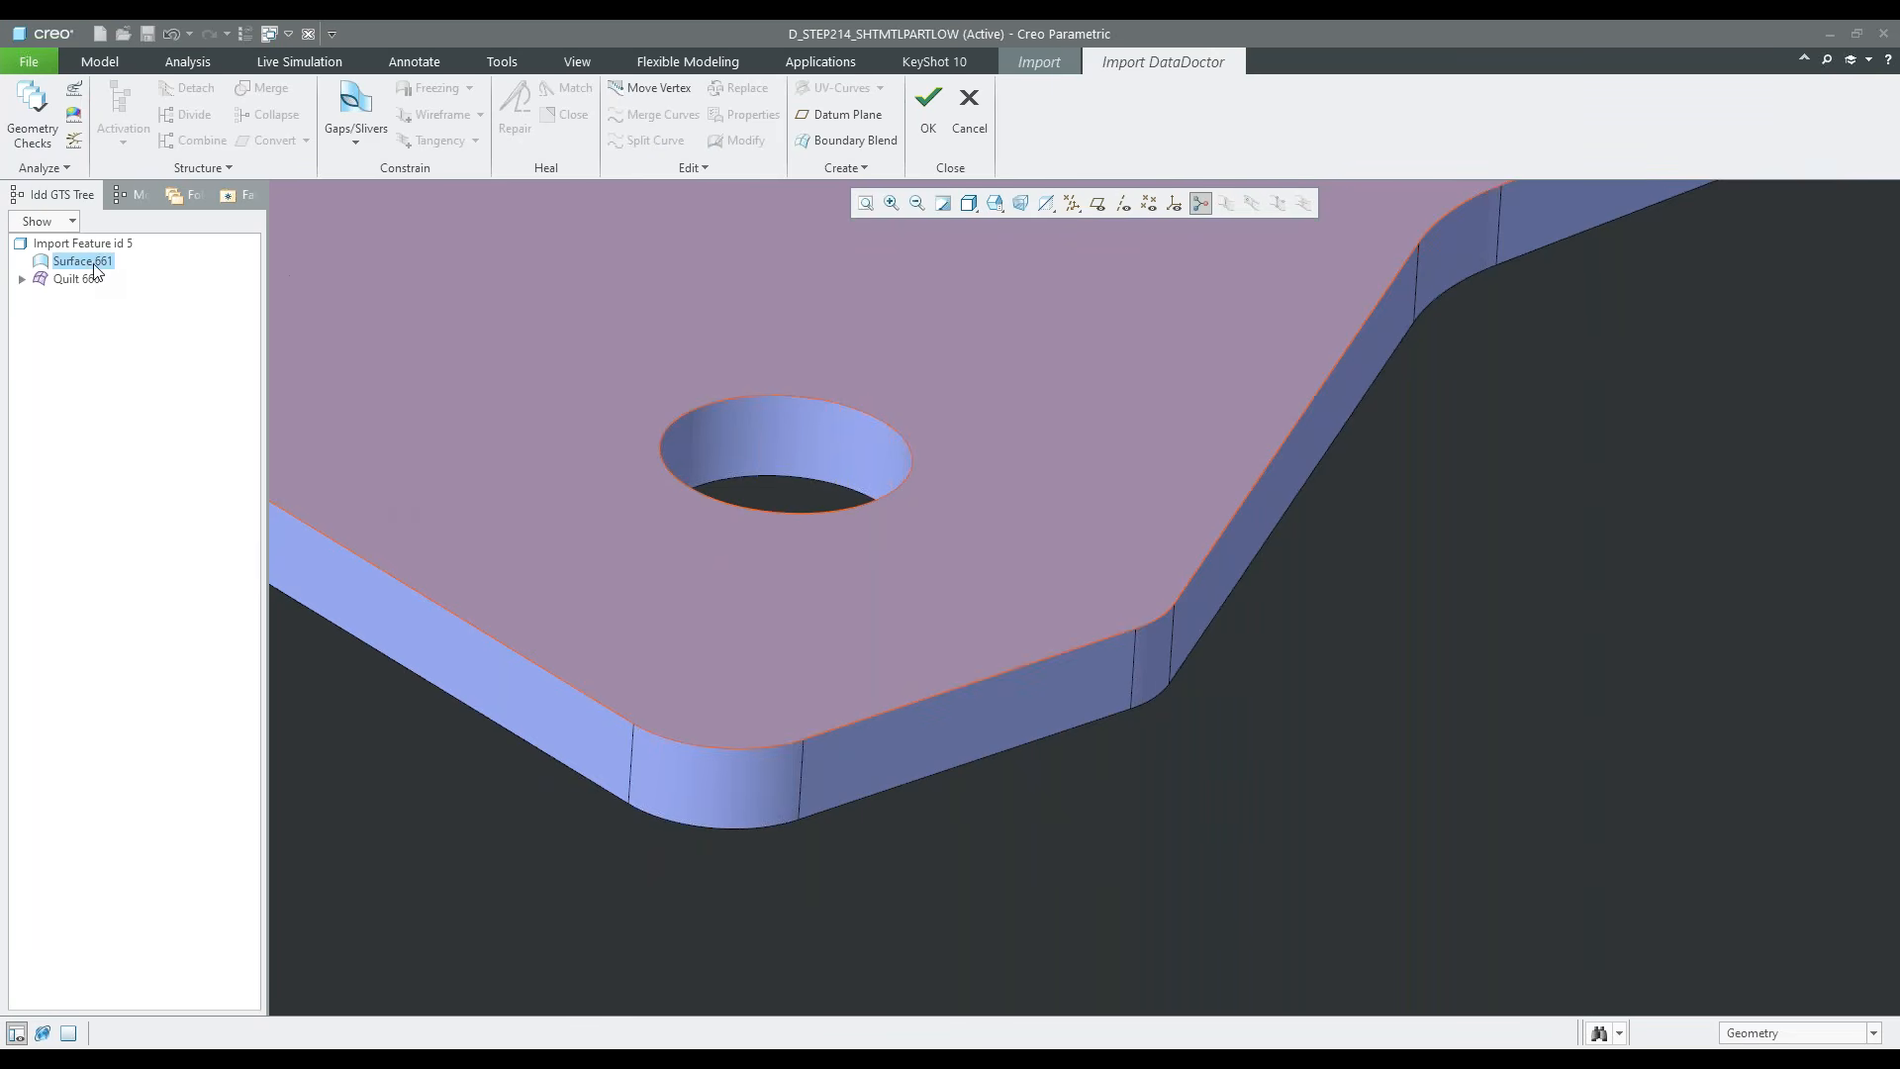
# Move the new corner surface into Quilt 660
pyautogui.moveTo(89, 268); pyautogui.dragTo(83, 273)
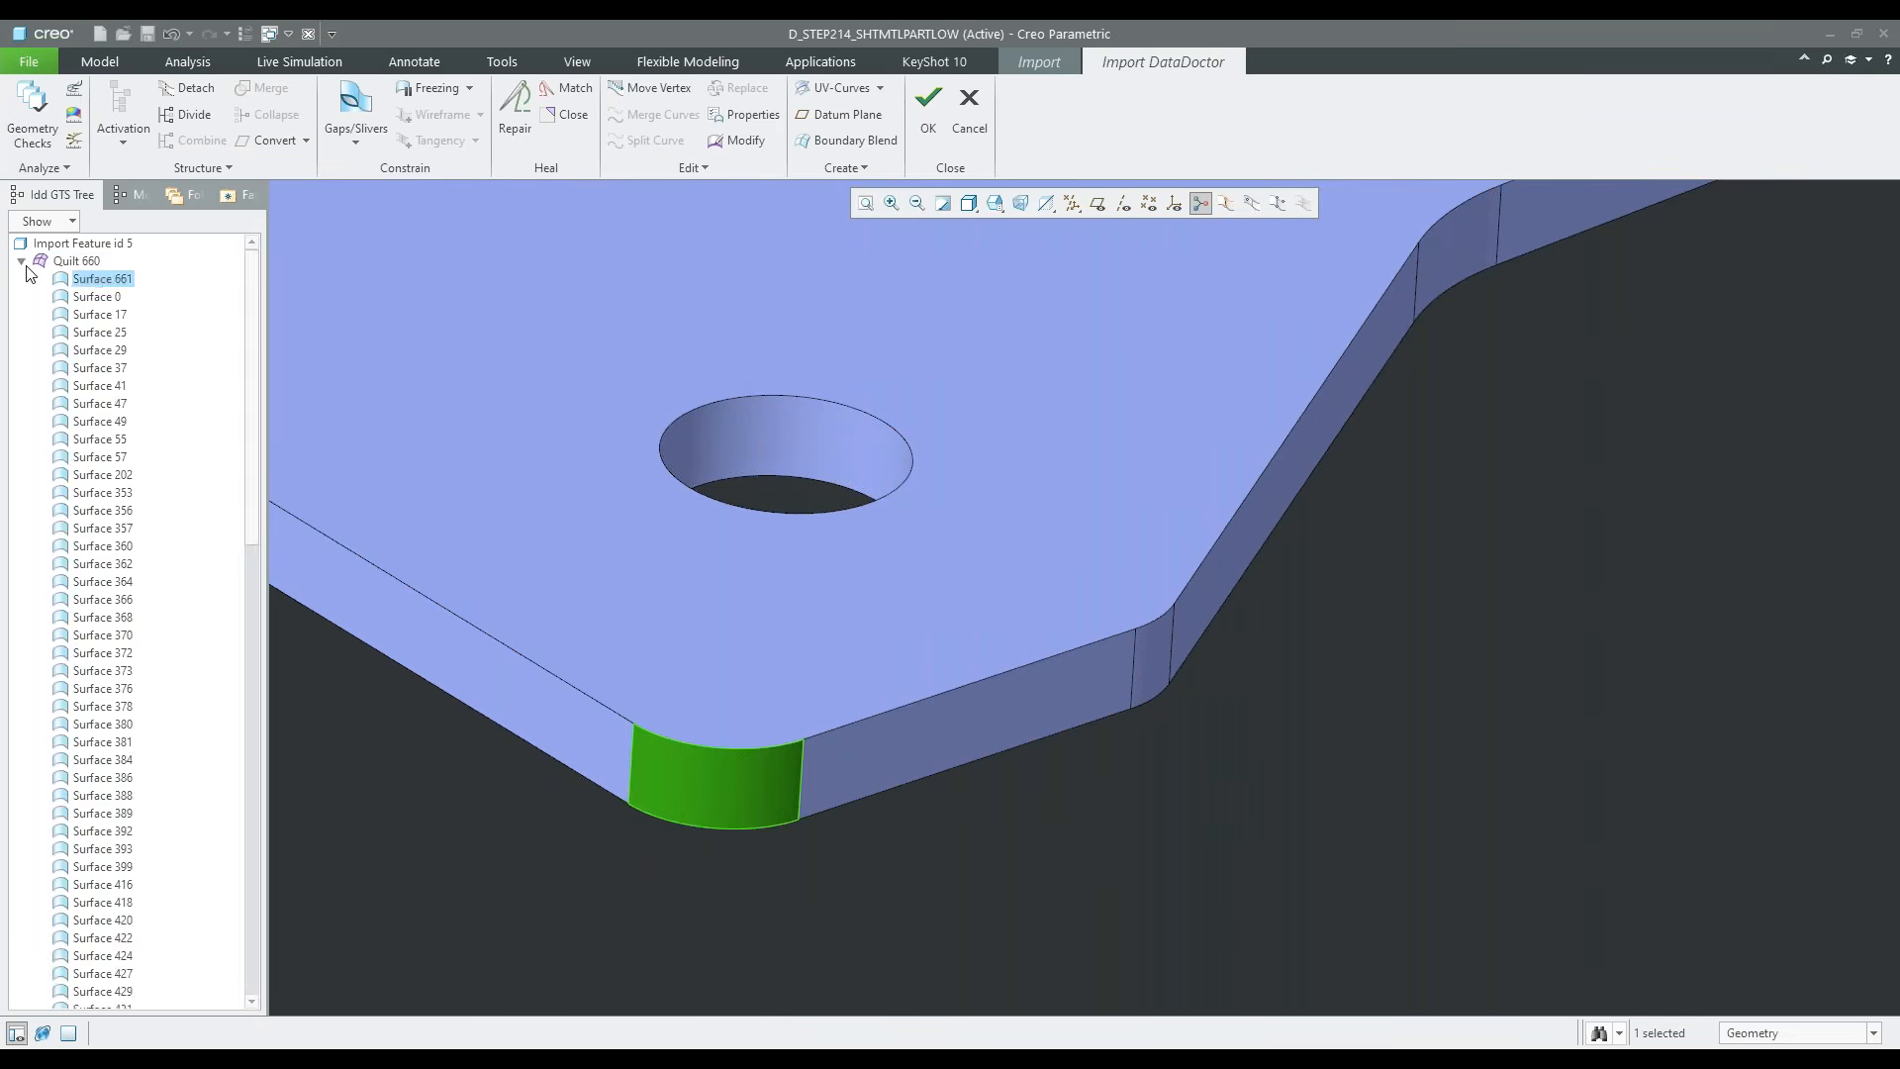
pyautogui.click(22, 262)
pyautogui.click(1020, 917)
pyautogui.scroll(-6, 1017, 917)
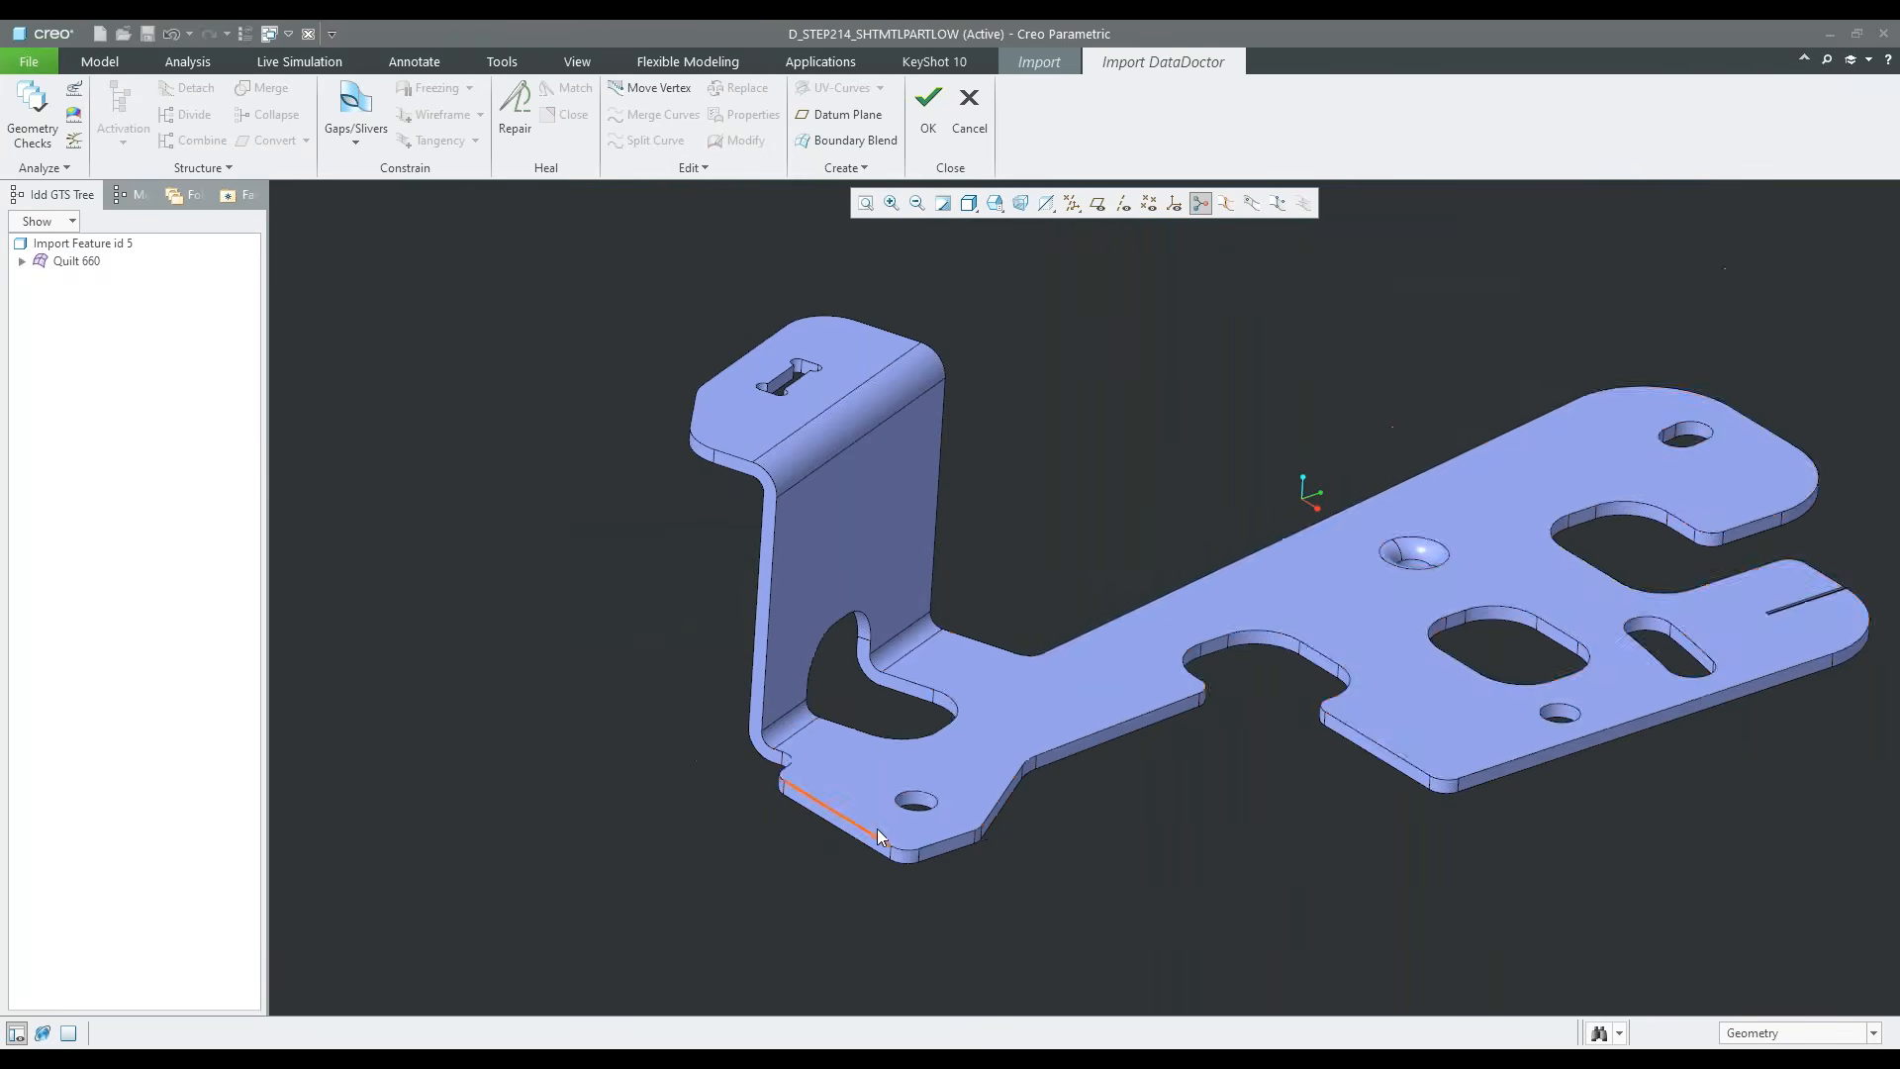
# Examine the walls of the I-shaped cutout in the raised flange for missing or untrimmed surfaces
pyautogui.keyDown('shift'); pyautogui.moveTo(1310, 785); pyautogui.dragTo(1205, 775, button='middle'); pyautogui.keyUp('shift')
pyautogui.moveTo(888, 657); pyautogui.dragTo(669, 509, button='middle')
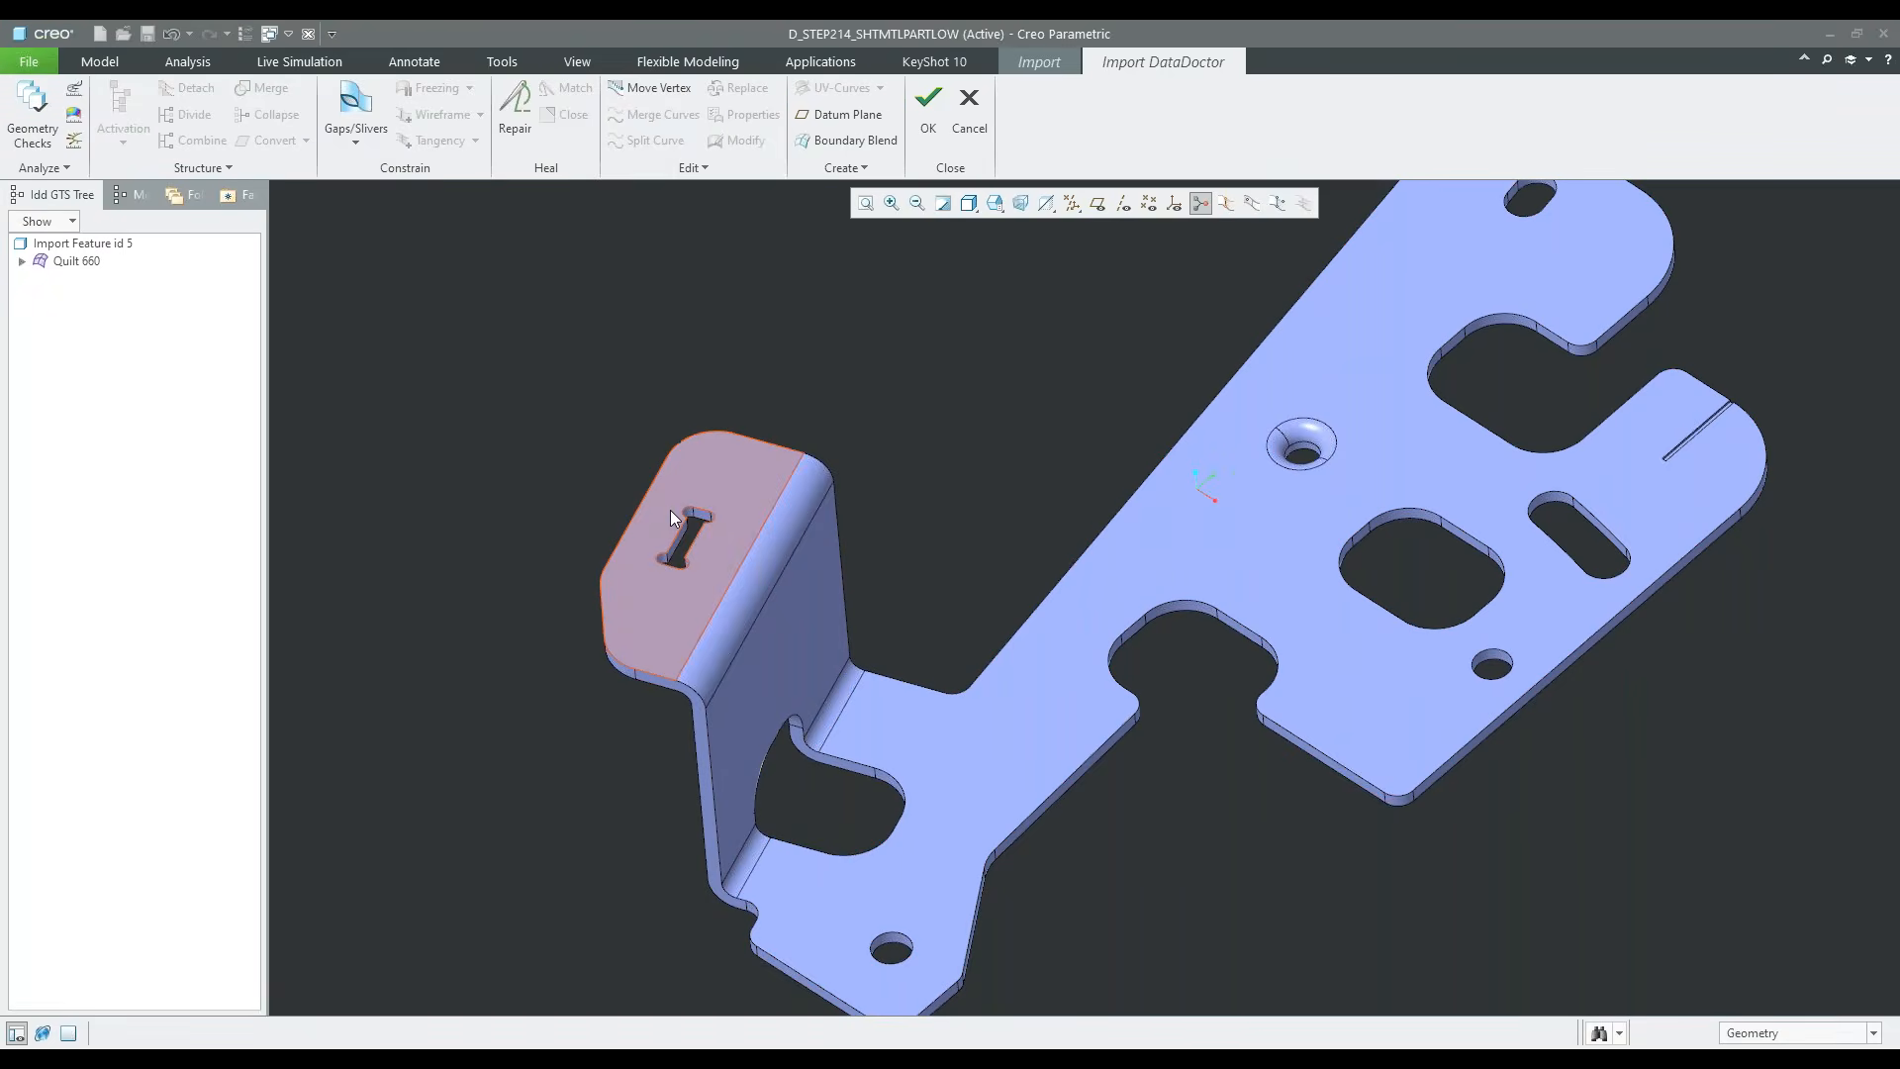
pyautogui.scroll(4, 669, 532)
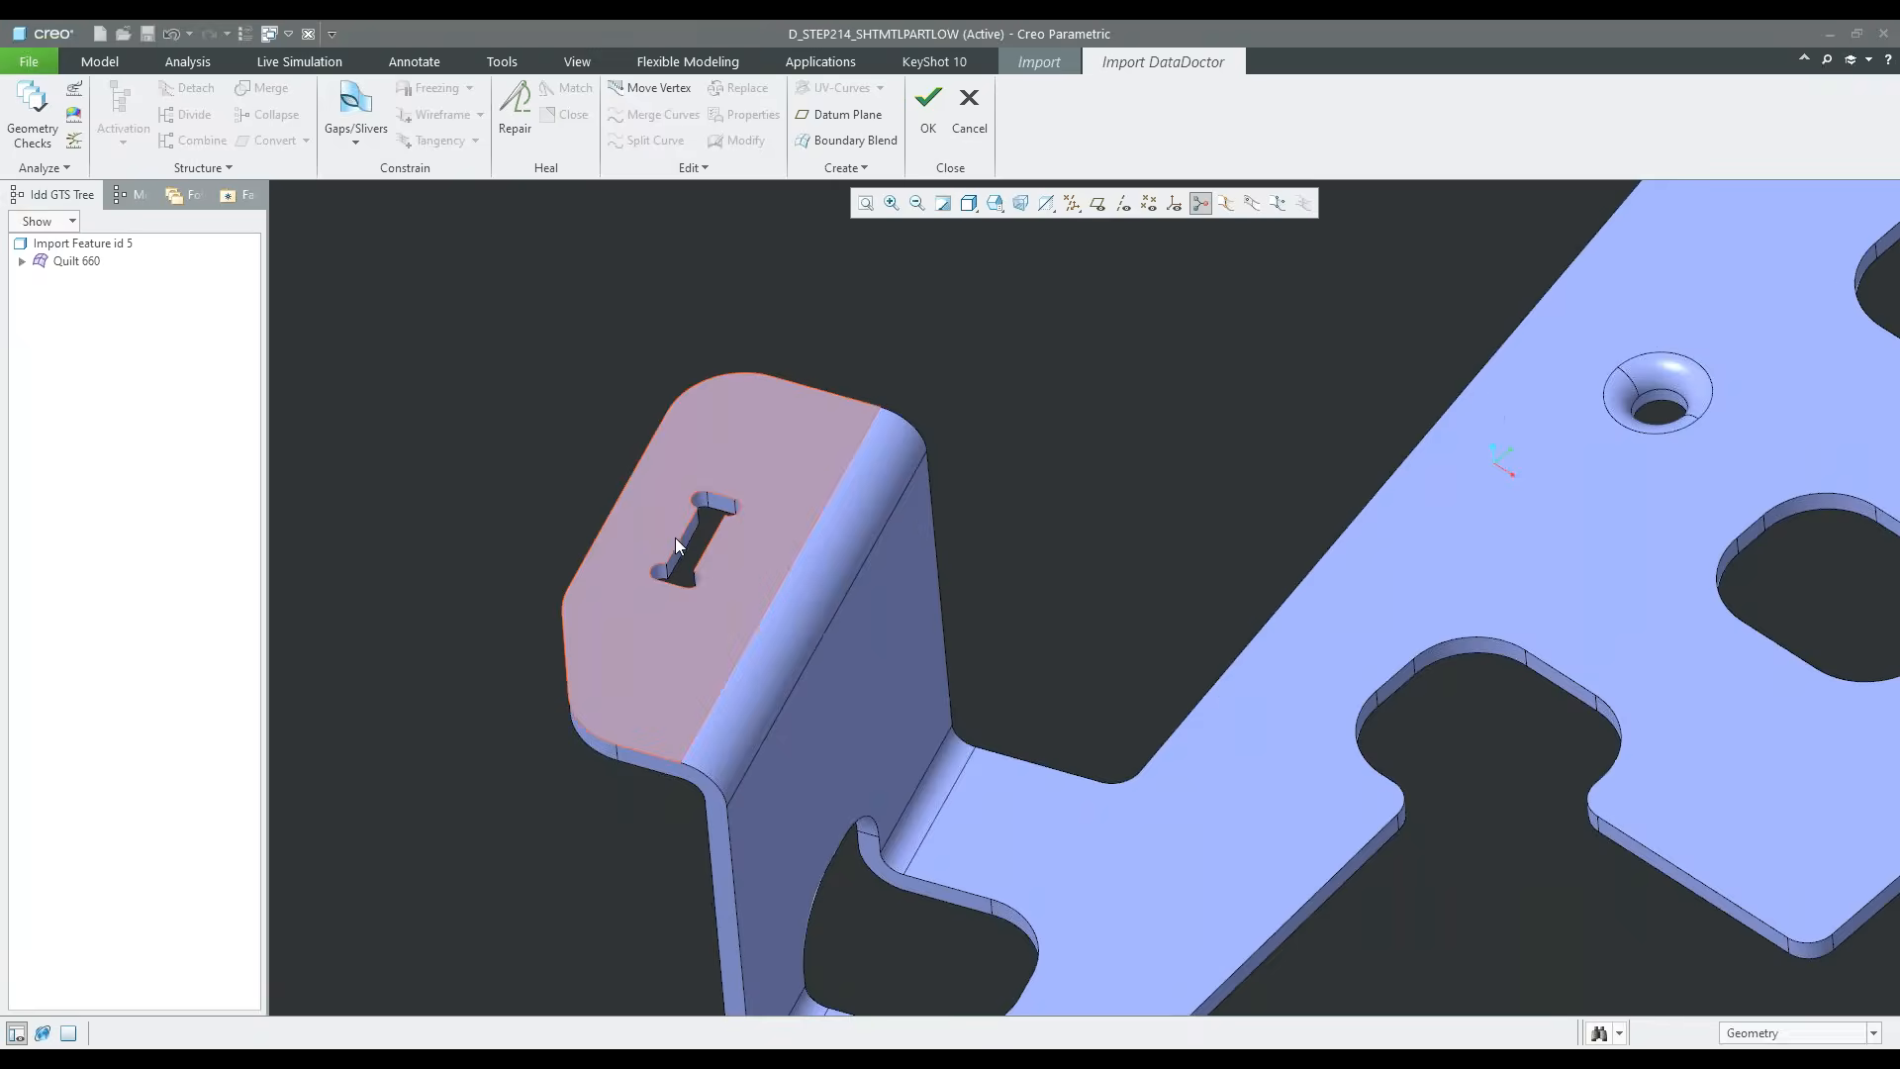
pyautogui.moveTo(785, 633)
pyautogui.mouseDown(button='middle')
pyautogui.moveTo(831, 721)
pyautogui.moveTo(822, 681)
pyautogui.mouseUp(button='middle')
pyautogui.scroll(2, 741, 543)
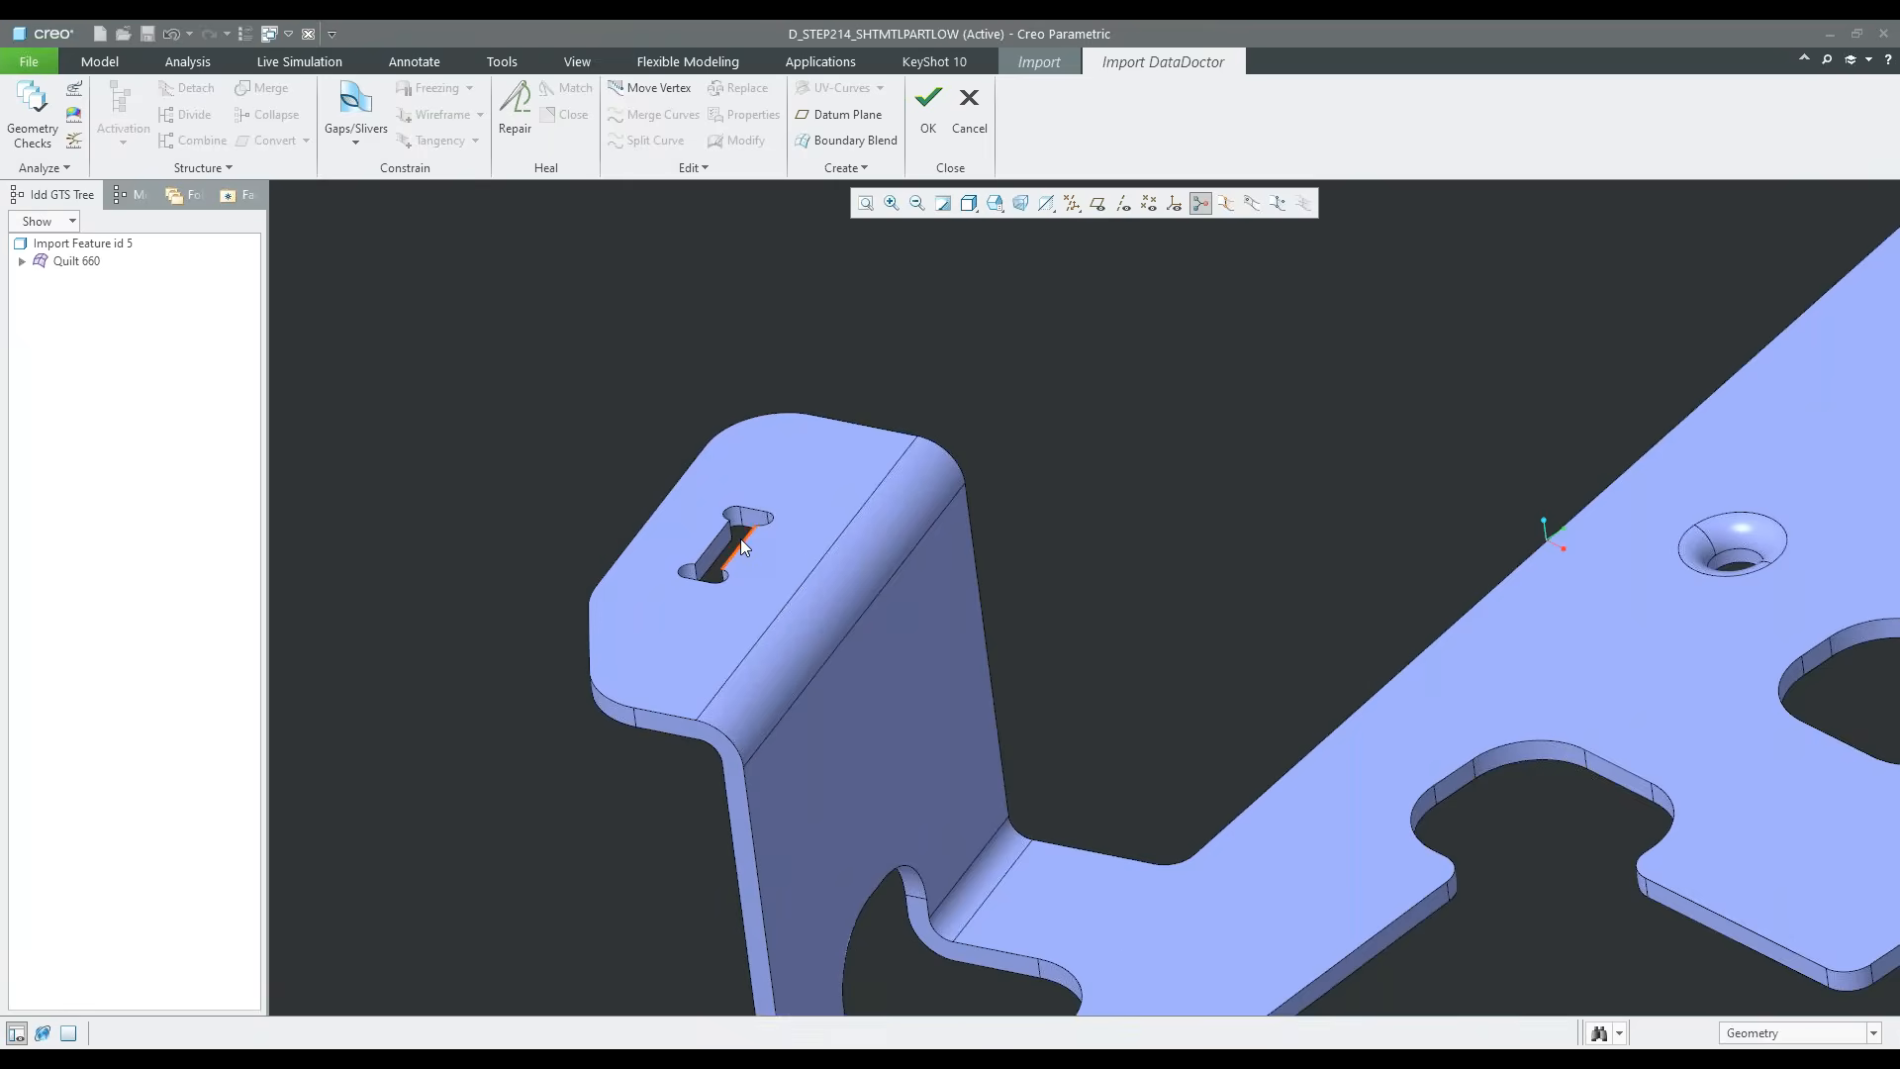
pyautogui.scroll(2, 741, 539)
pyautogui.scroll(-1, 732, 535)
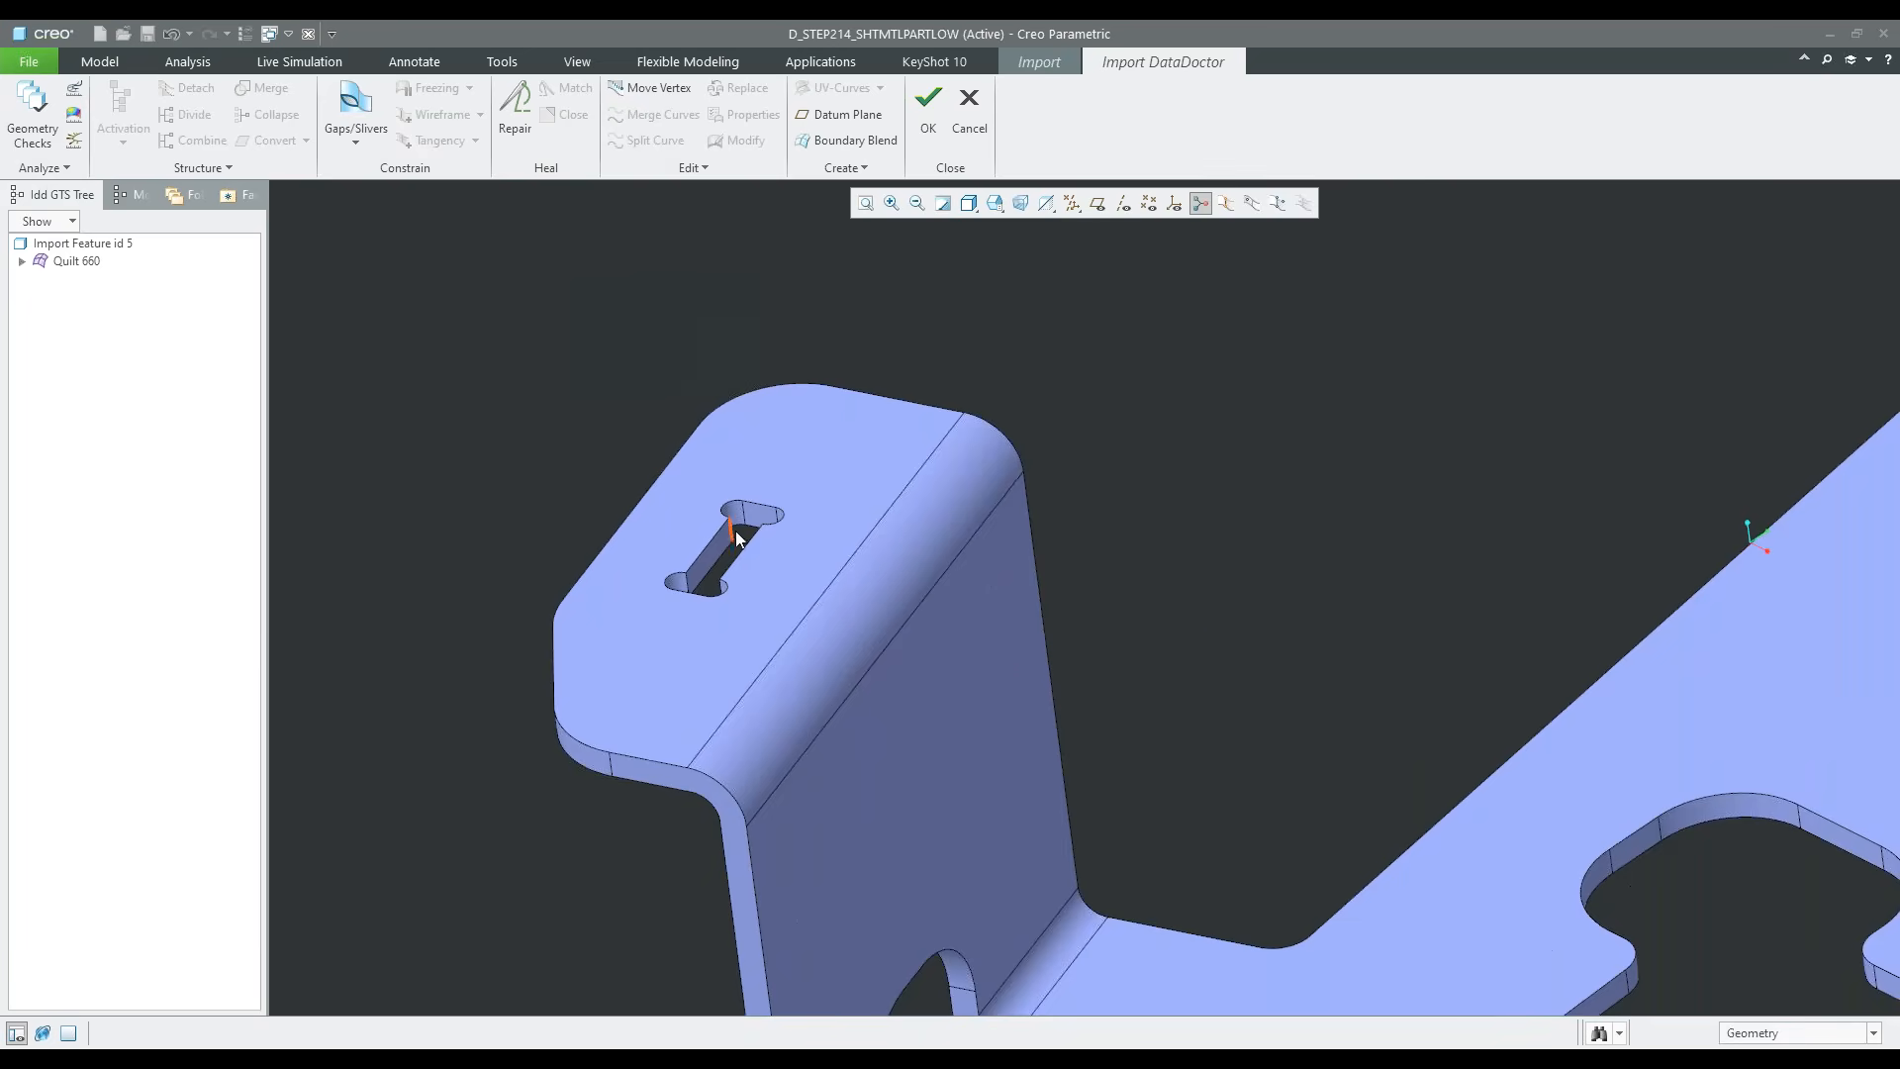
pyautogui.scroll(2, 742, 527)
pyautogui.scroll(3, 750, 525)
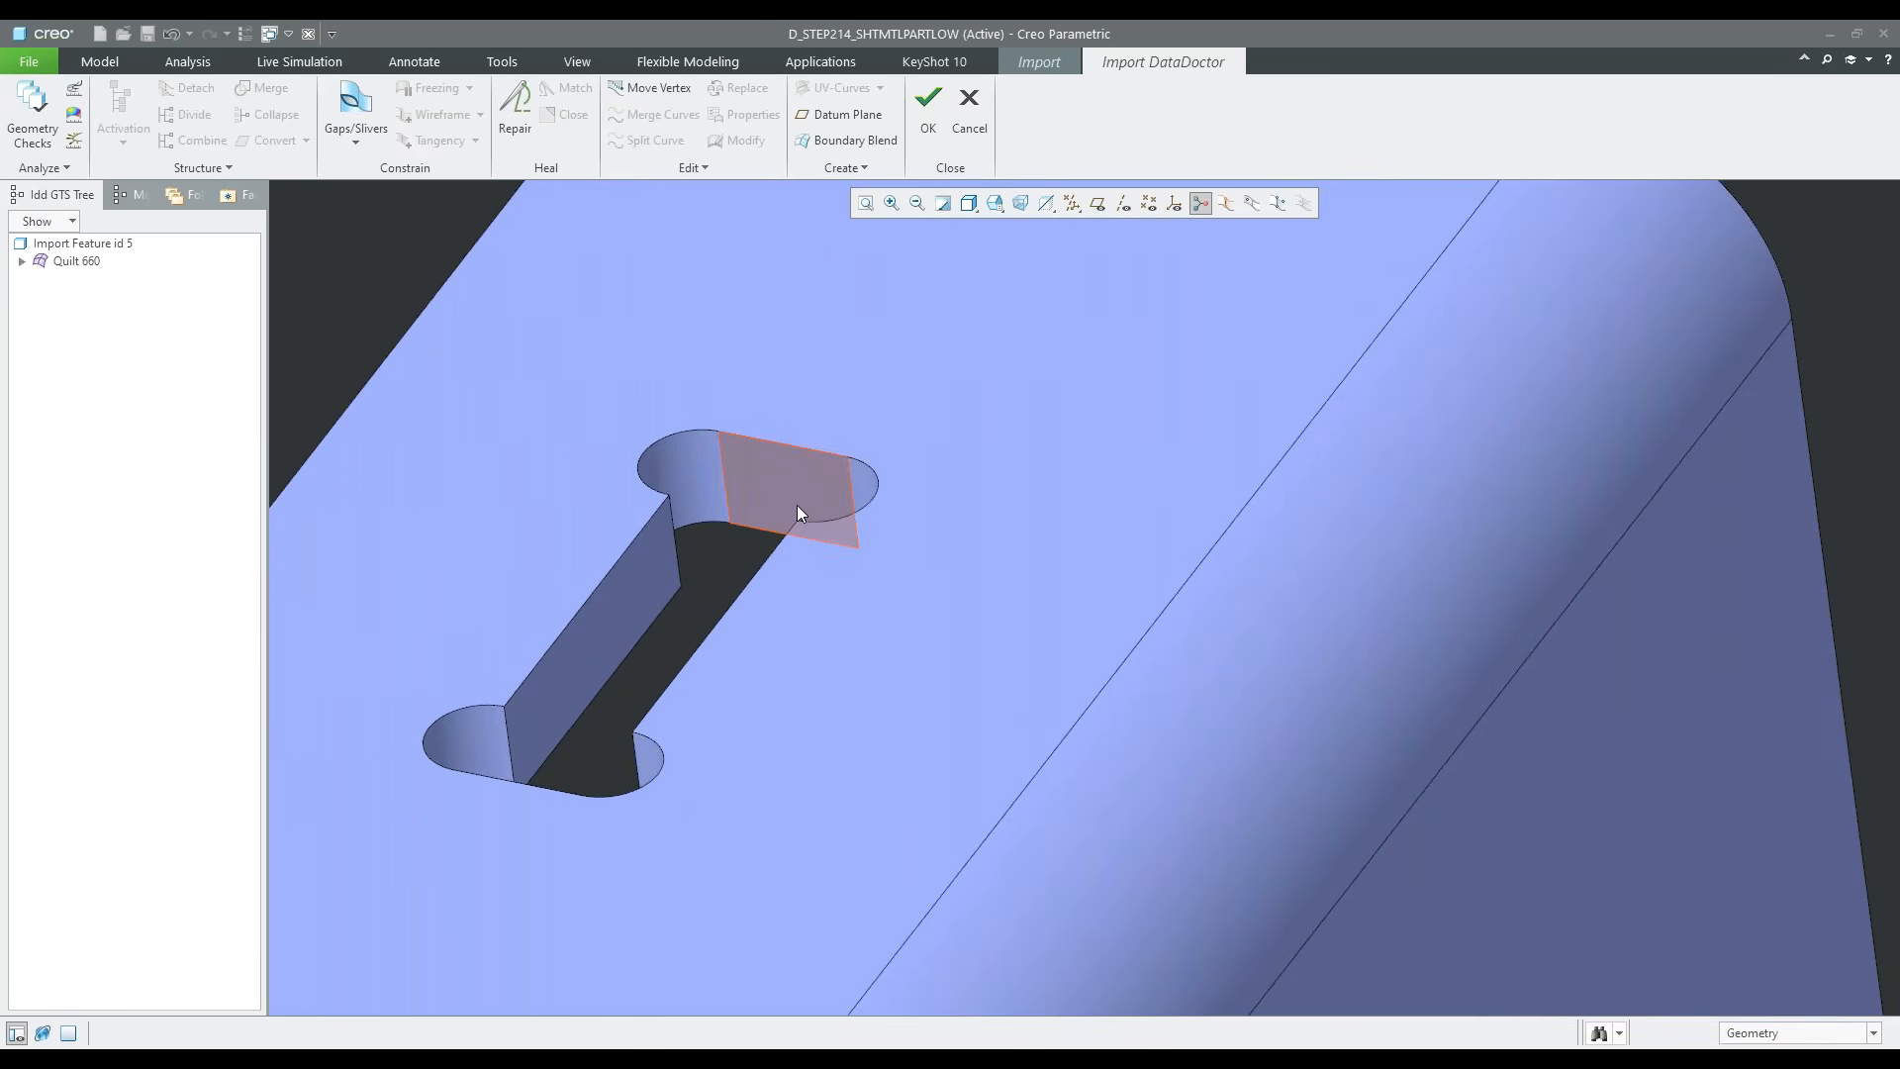
# Remove the I-shaped cutout from the raised flange with Close, using a seed-and-boundary set of its wall surfaces bounded by the flange faces
pyautogui.click(794, 499)
pyautogui.scroll(-1, 634, 553)
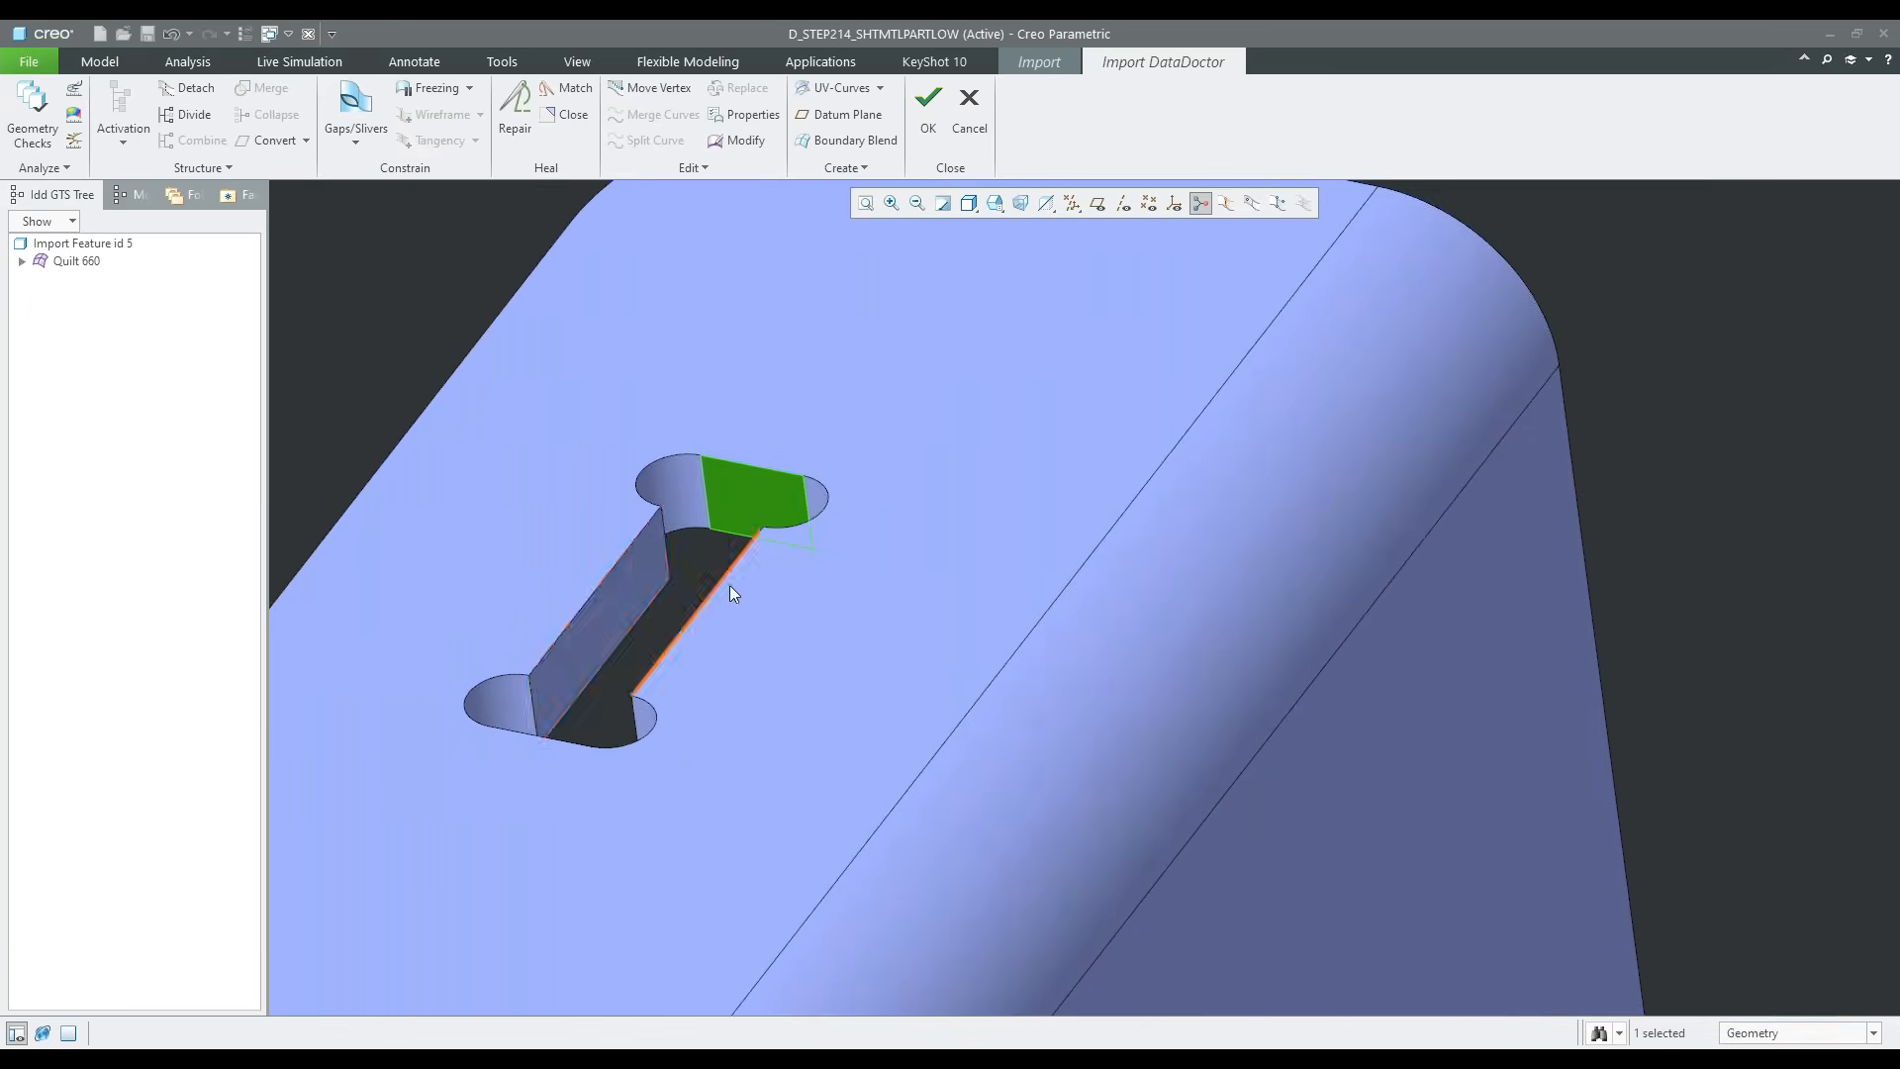
pyautogui.scroll(-2, 729, 585)
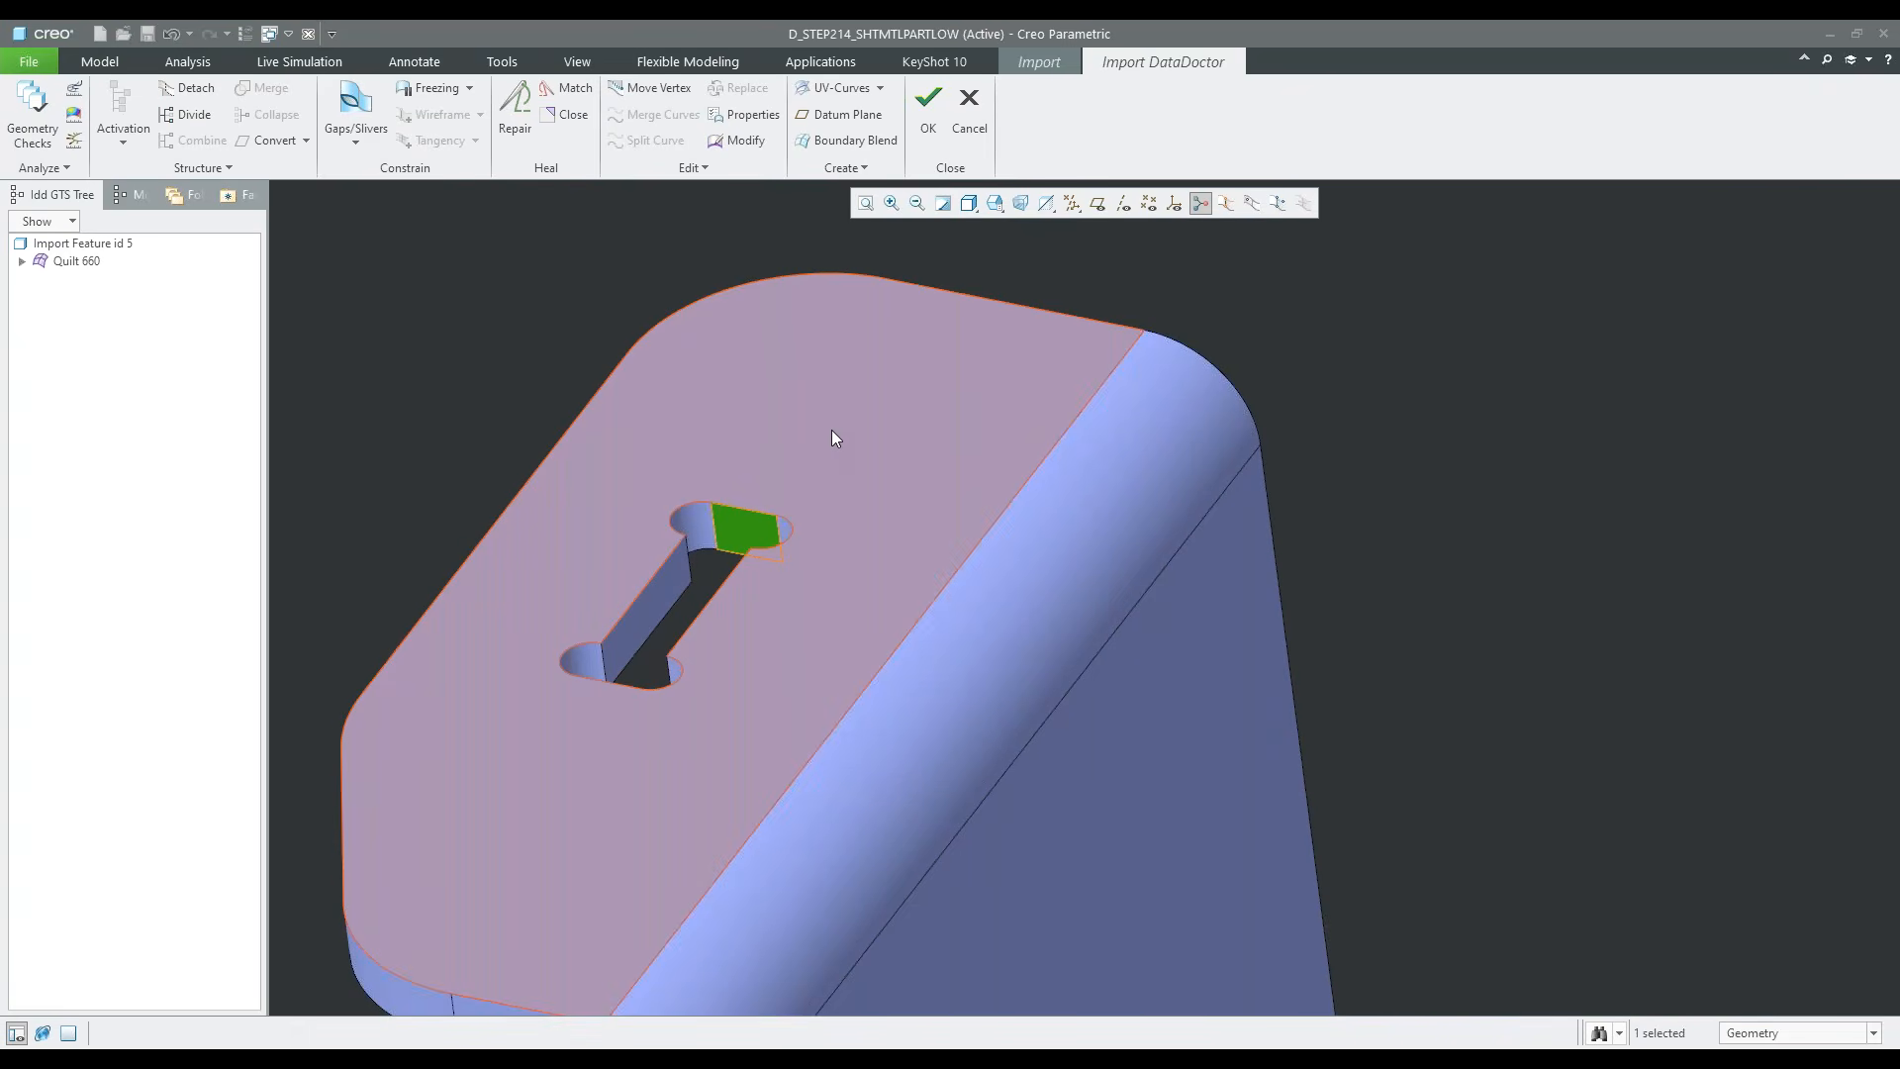
pyautogui.click(832, 430)
pyautogui.click(816, 509)
pyautogui.scroll(-3, 815, 509)
pyautogui.moveTo(853, 584)
pyautogui.mouseDown(button='middle')
pyautogui.moveTo(889, 510)
pyautogui.moveTo(816, 764)
pyautogui.moveTo(877, 281)
pyautogui.moveTo(913, 472)
pyautogui.moveTo(863, 721)
pyautogui.mouseUp(button='middle')
pyautogui.keyDown('shift'); pyautogui.click(834, 336); pyautogui.keyUp('shift')
pyautogui.scroll(2, 792, 782)
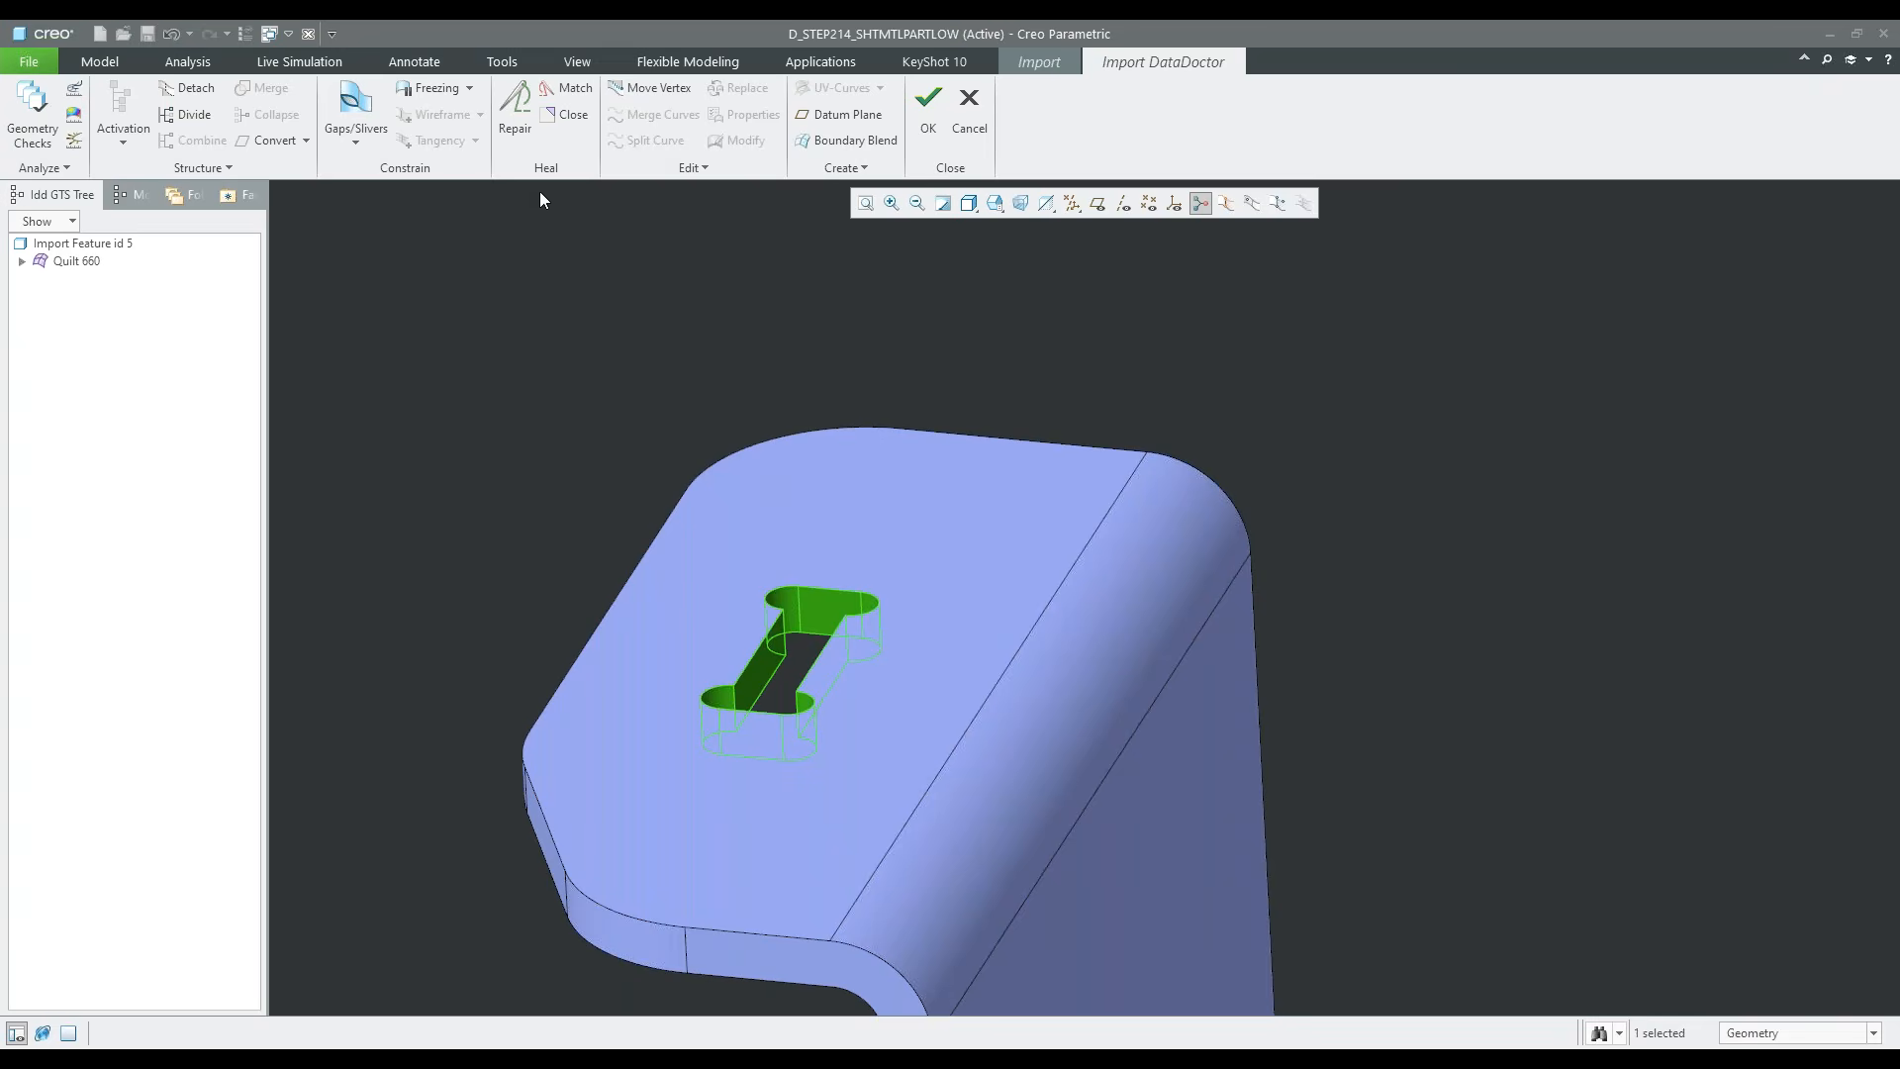
pyautogui.click(568, 117)
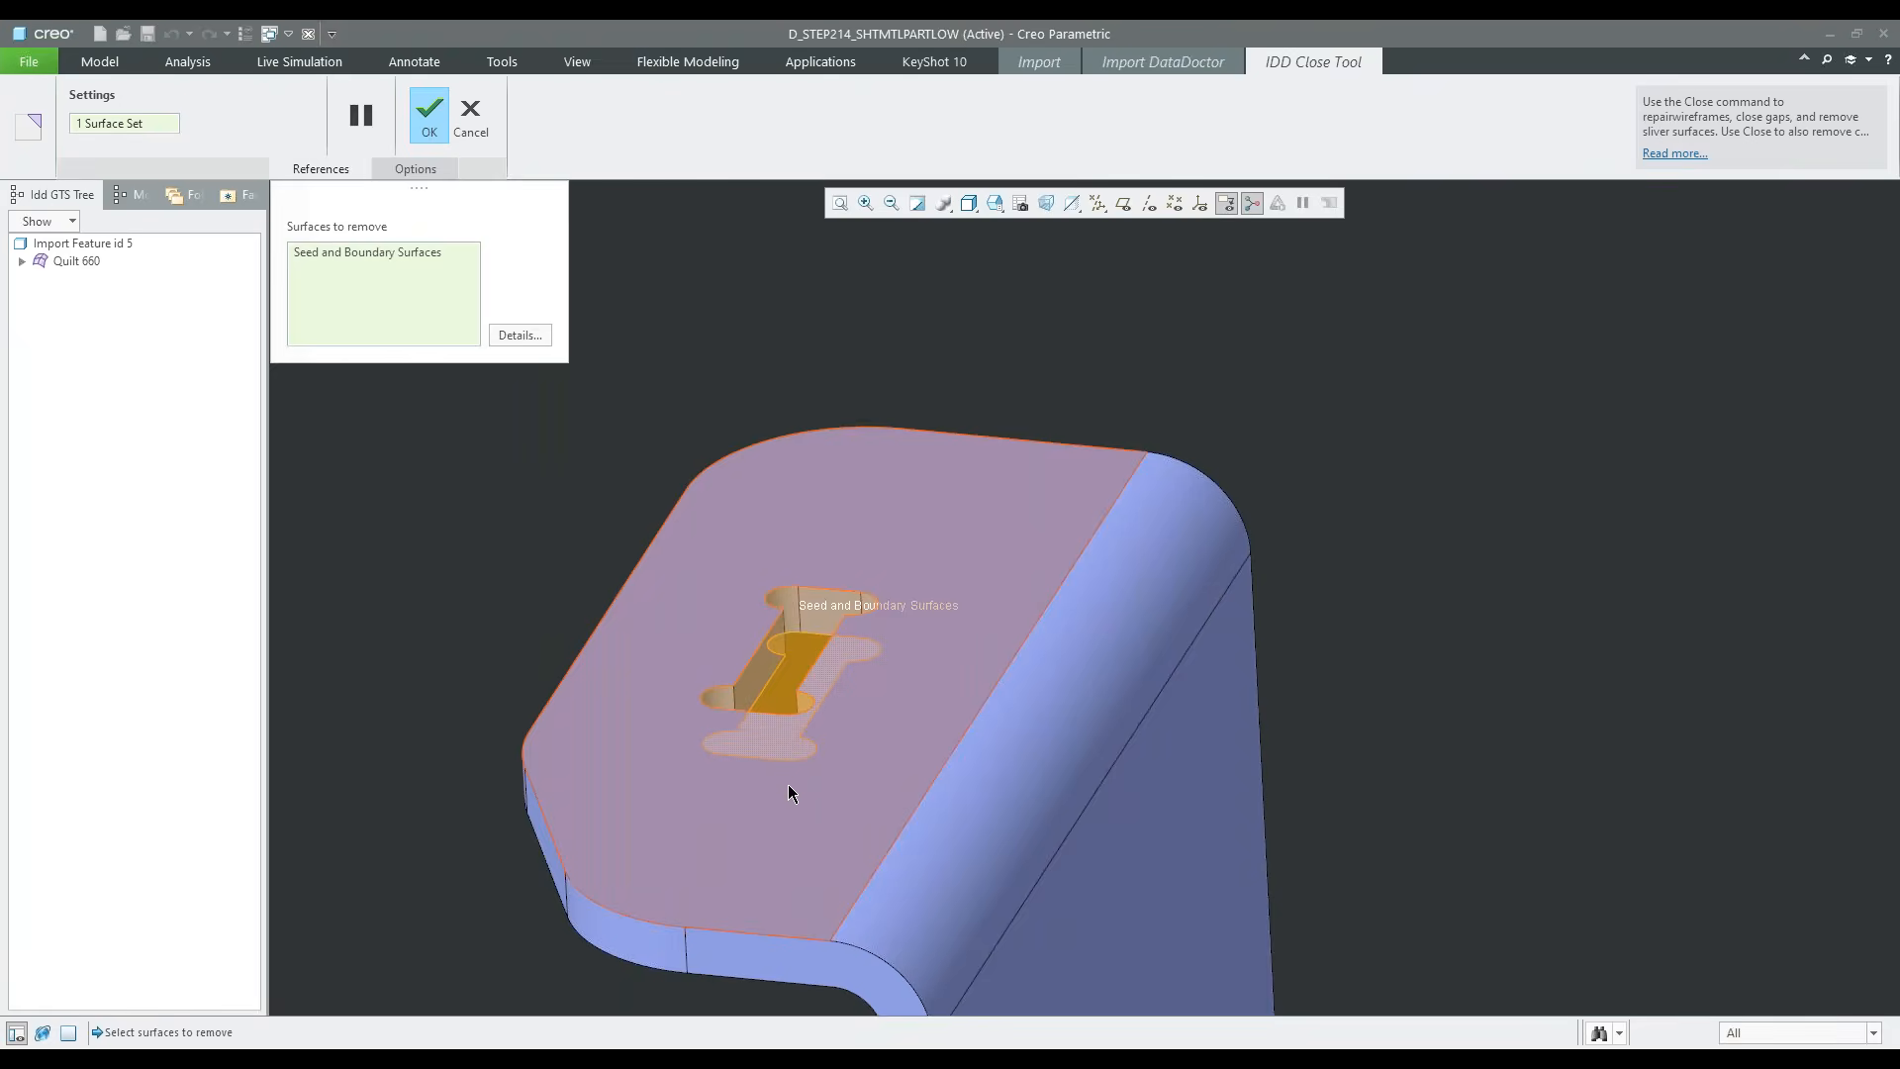
pyautogui.scroll(1, 788, 784)
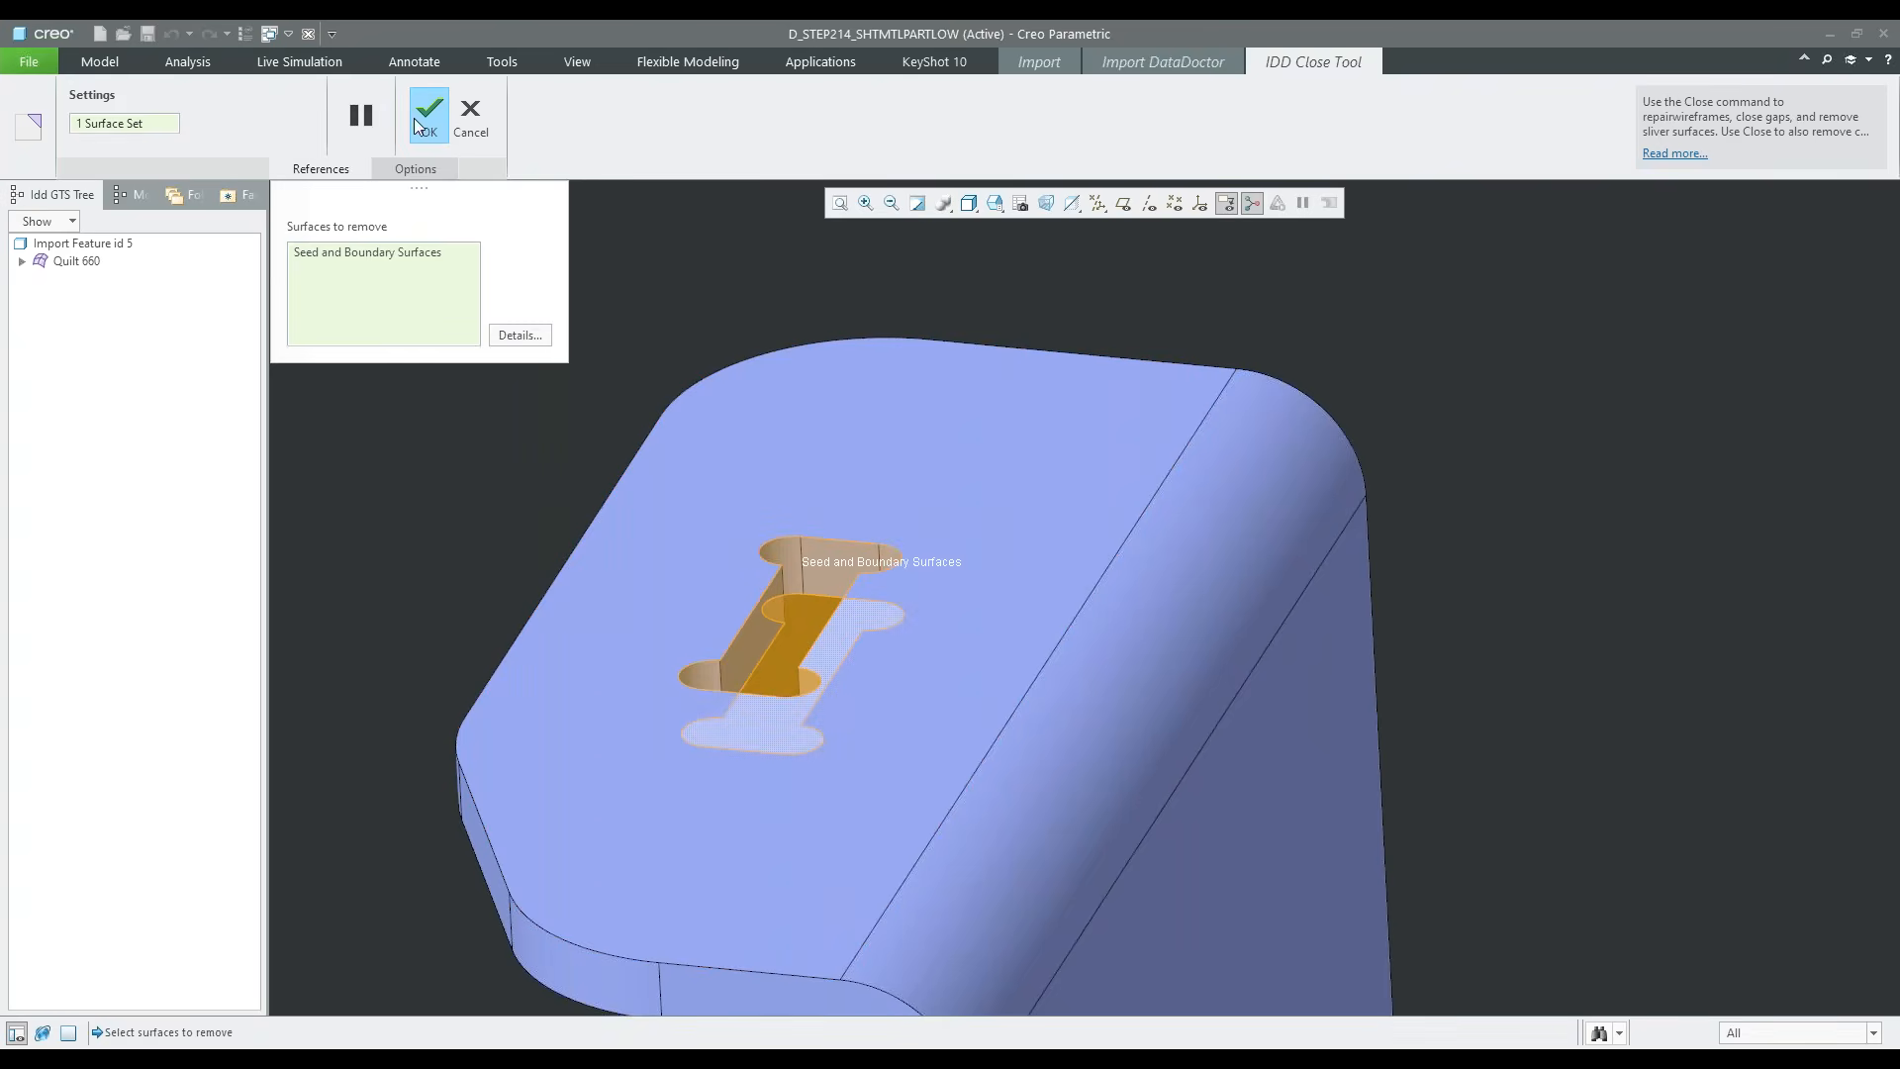
pyautogui.click(428, 114)
# Convert the two wall surfaces of the small hole near the base plate's angled corner into a single cylinder
pyautogui.scroll(-6, 935, 594)
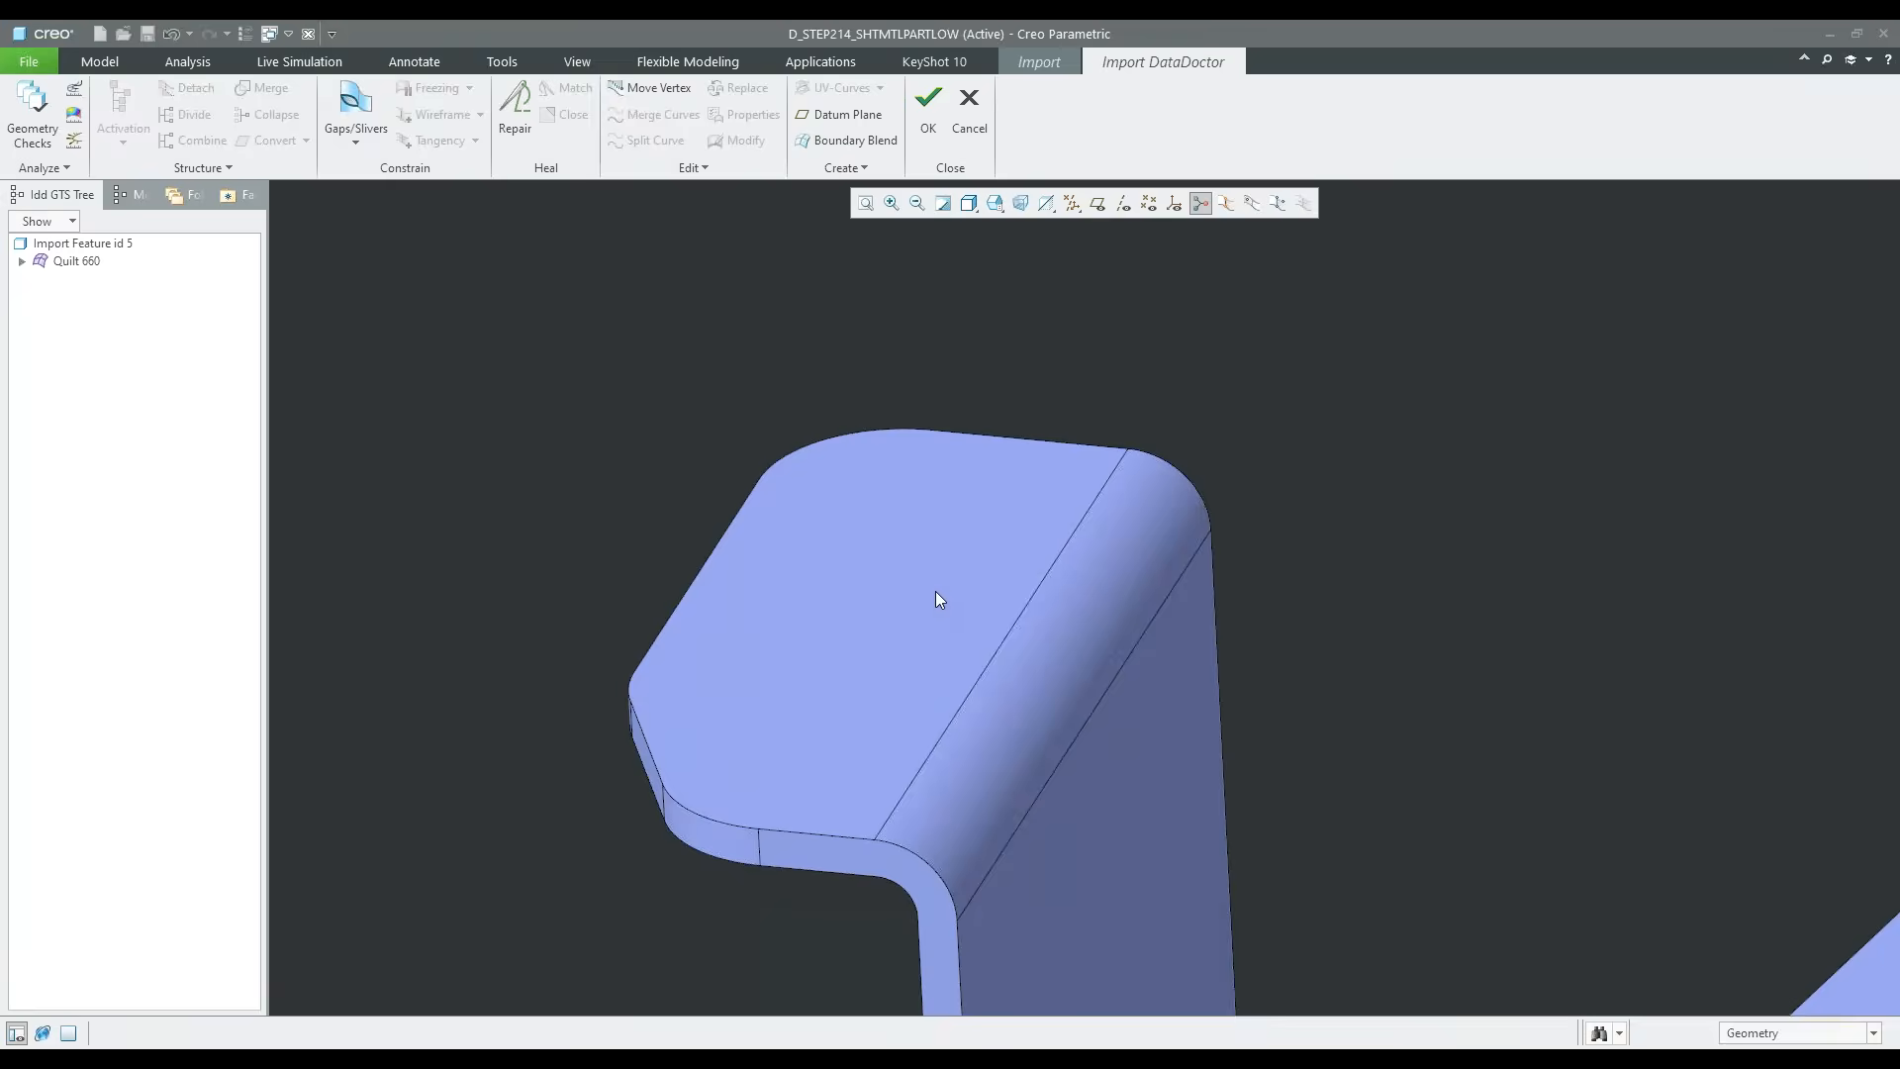
pyautogui.keyDown('shift'); pyautogui.moveTo(1274, 782); pyautogui.dragTo(1170, 739, button='middle'); pyautogui.keyUp('shift')
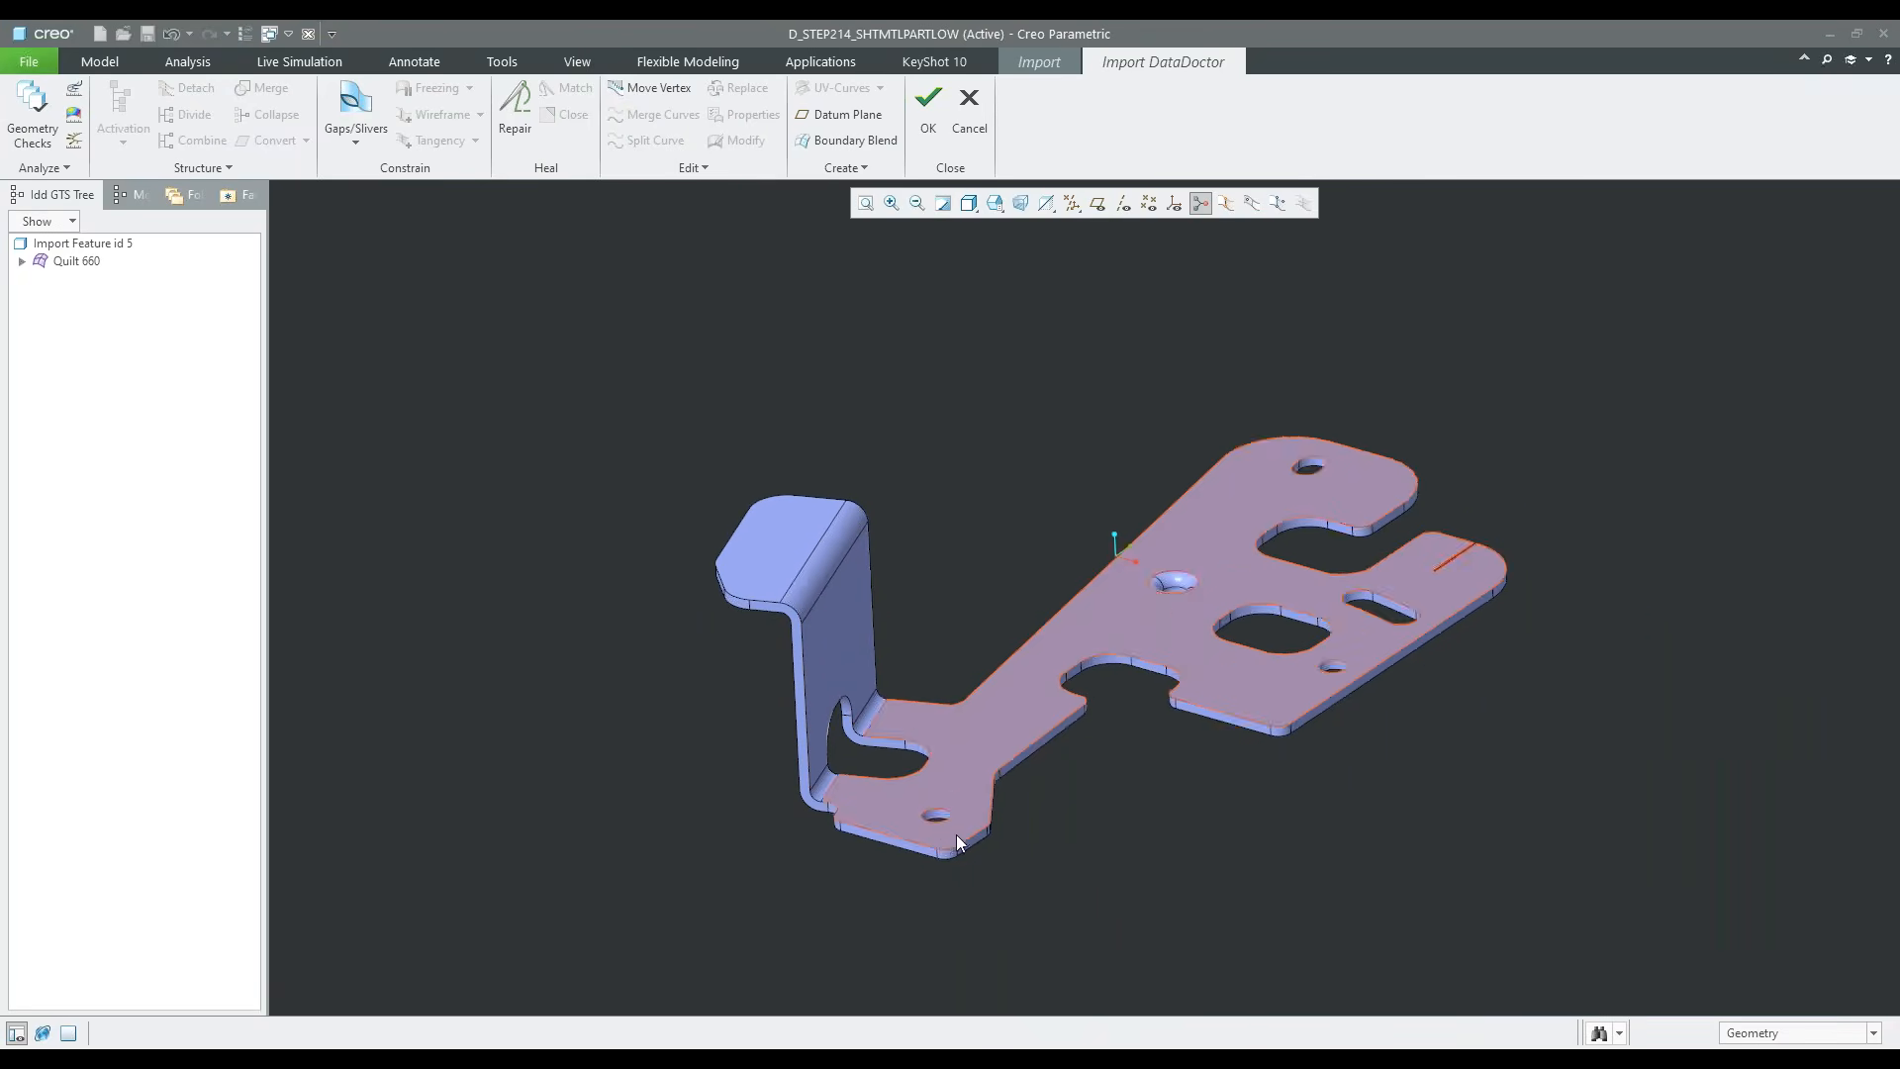
pyautogui.scroll(4, 946, 833)
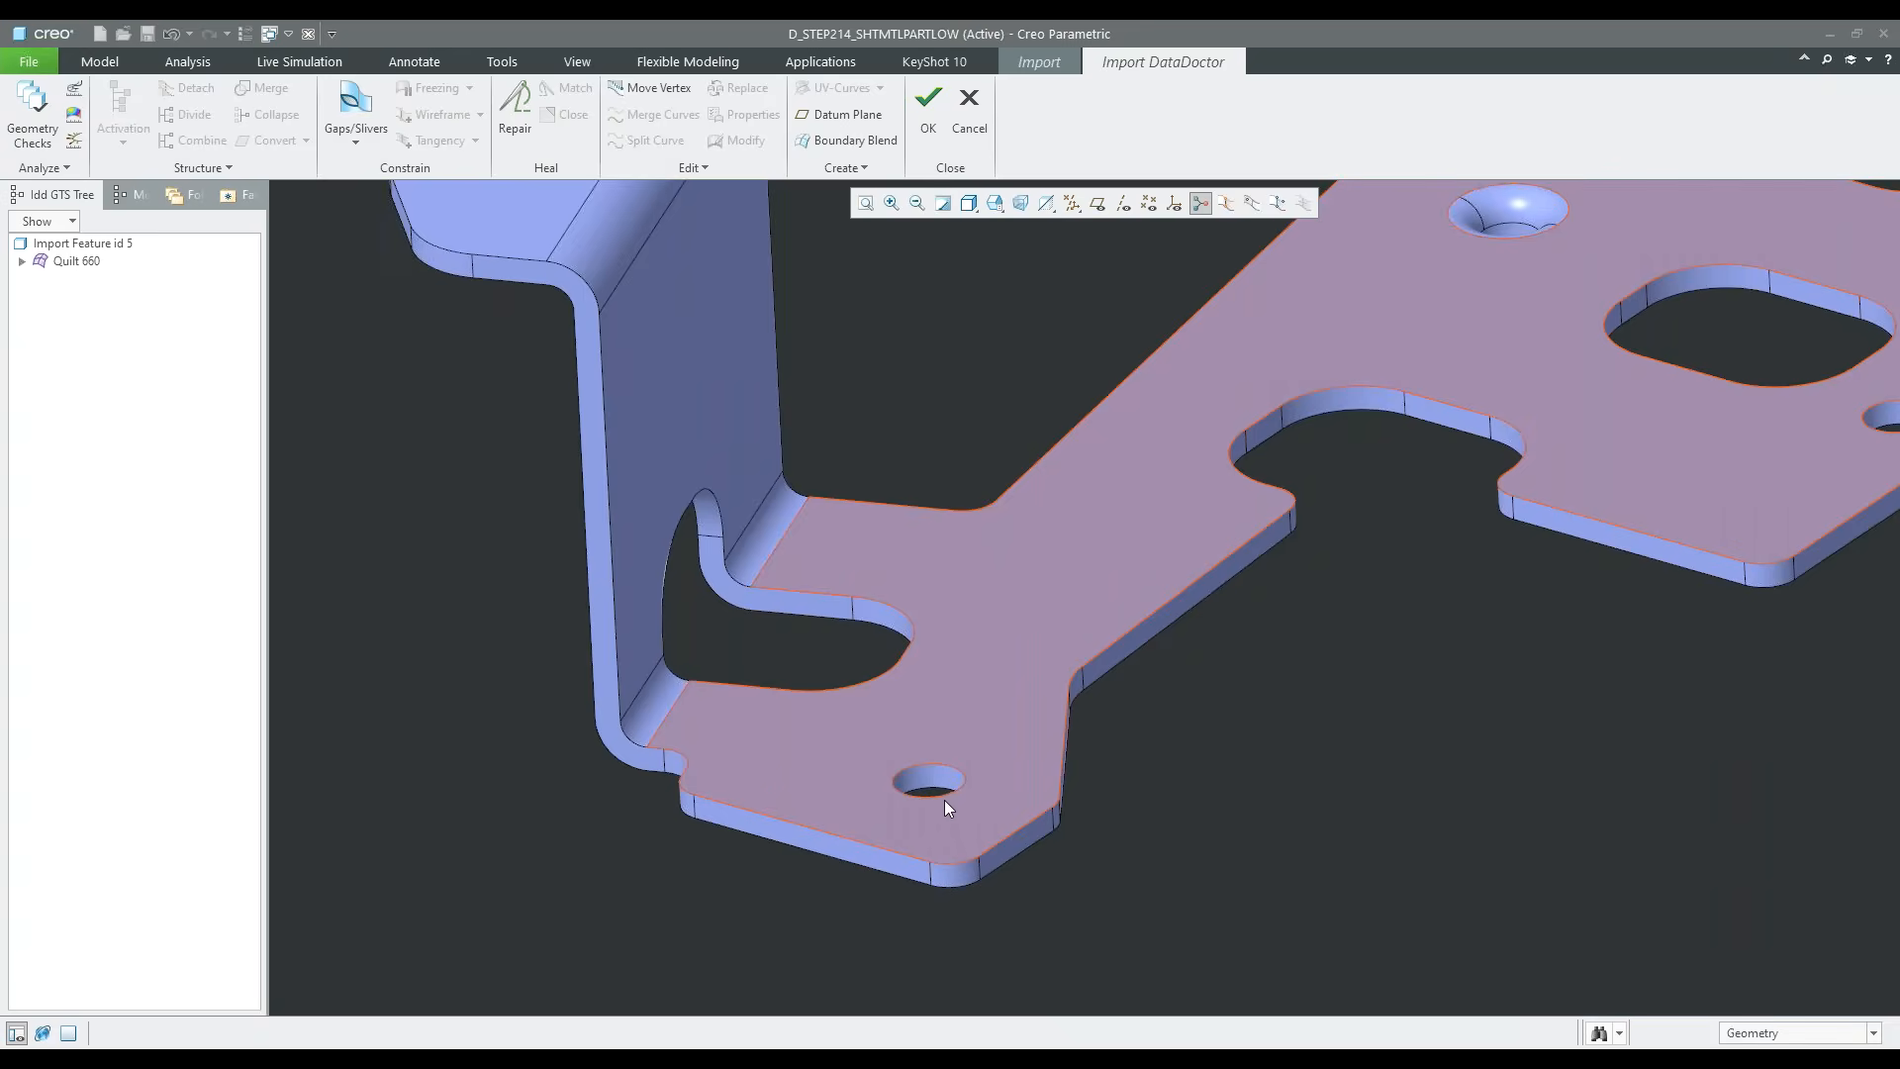
pyautogui.scroll(4, 953, 800)
pyautogui.scroll(-2, 910, 737)
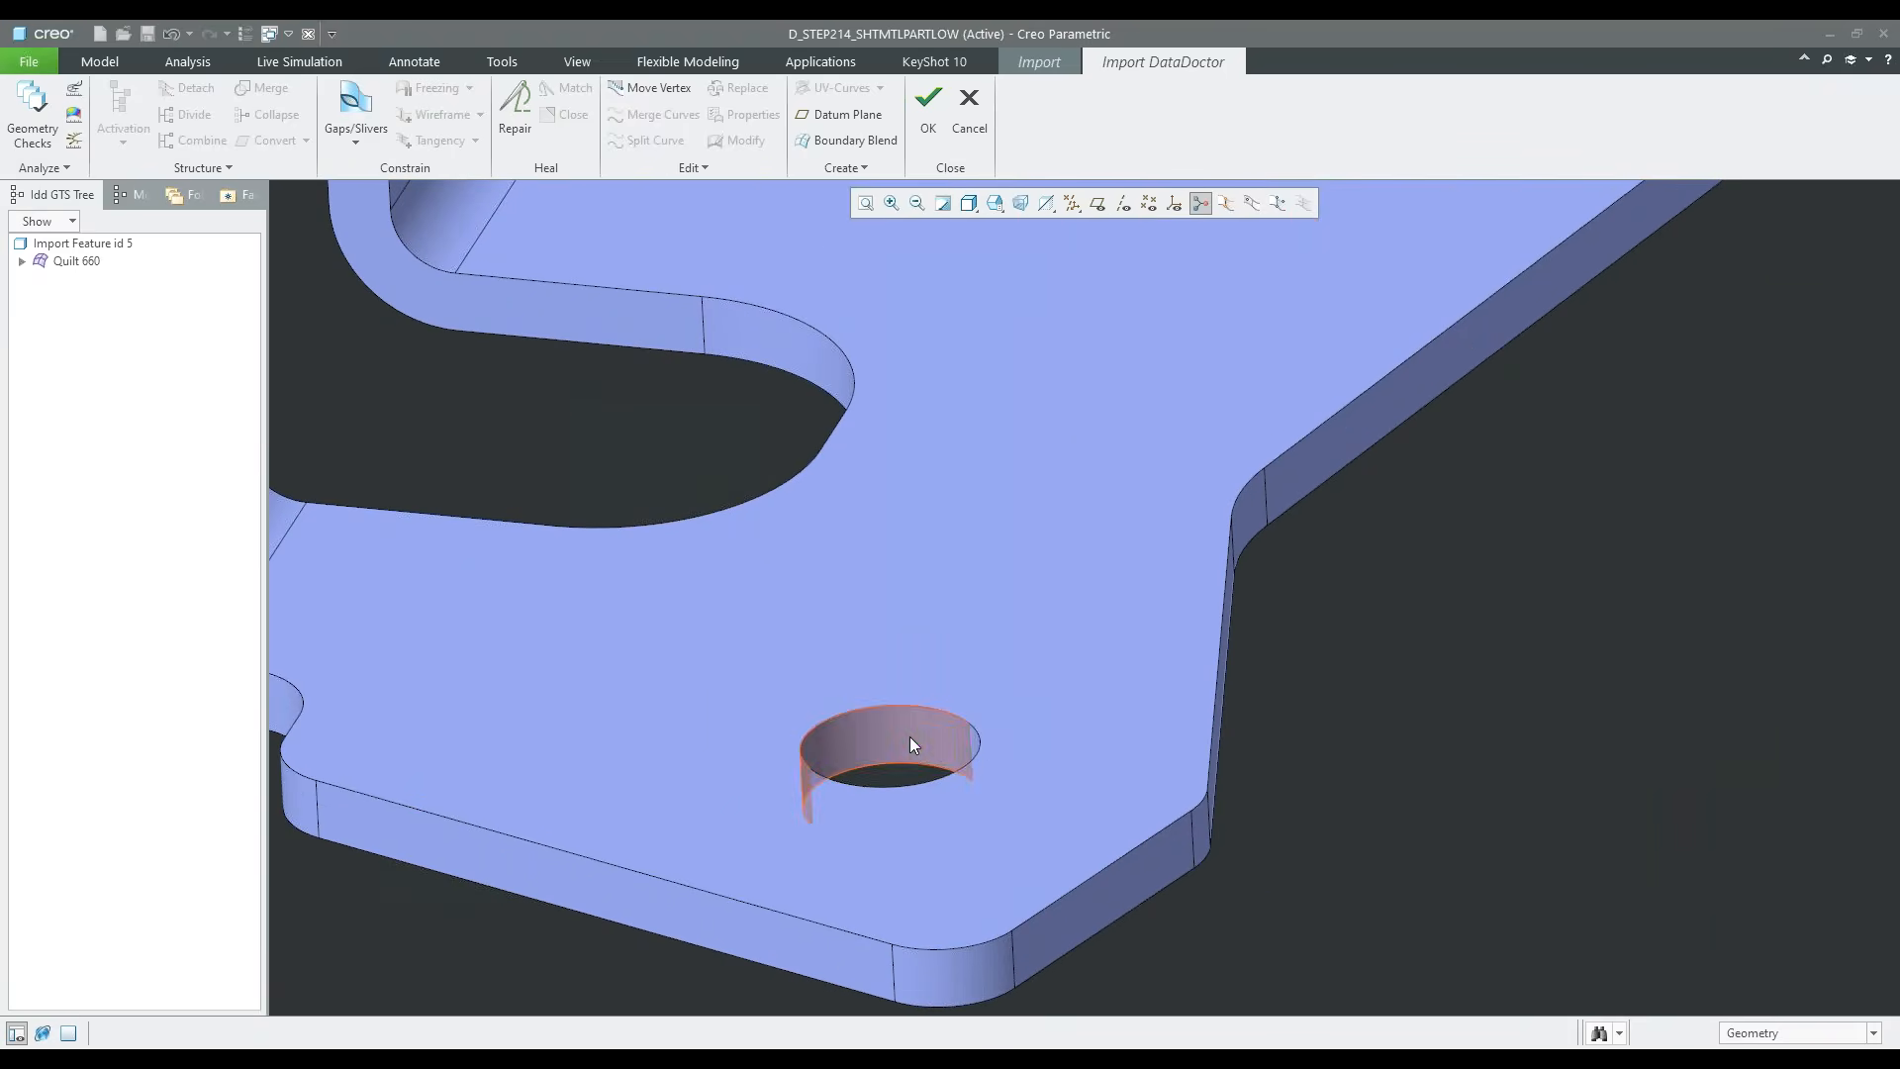
pyautogui.click(909, 740)
pyautogui.scroll(-1, 909, 740)
pyautogui.moveTo(908, 741); pyautogui.dragTo(997, 740, button='middle')
pyautogui.scroll(5, 1085, 836)
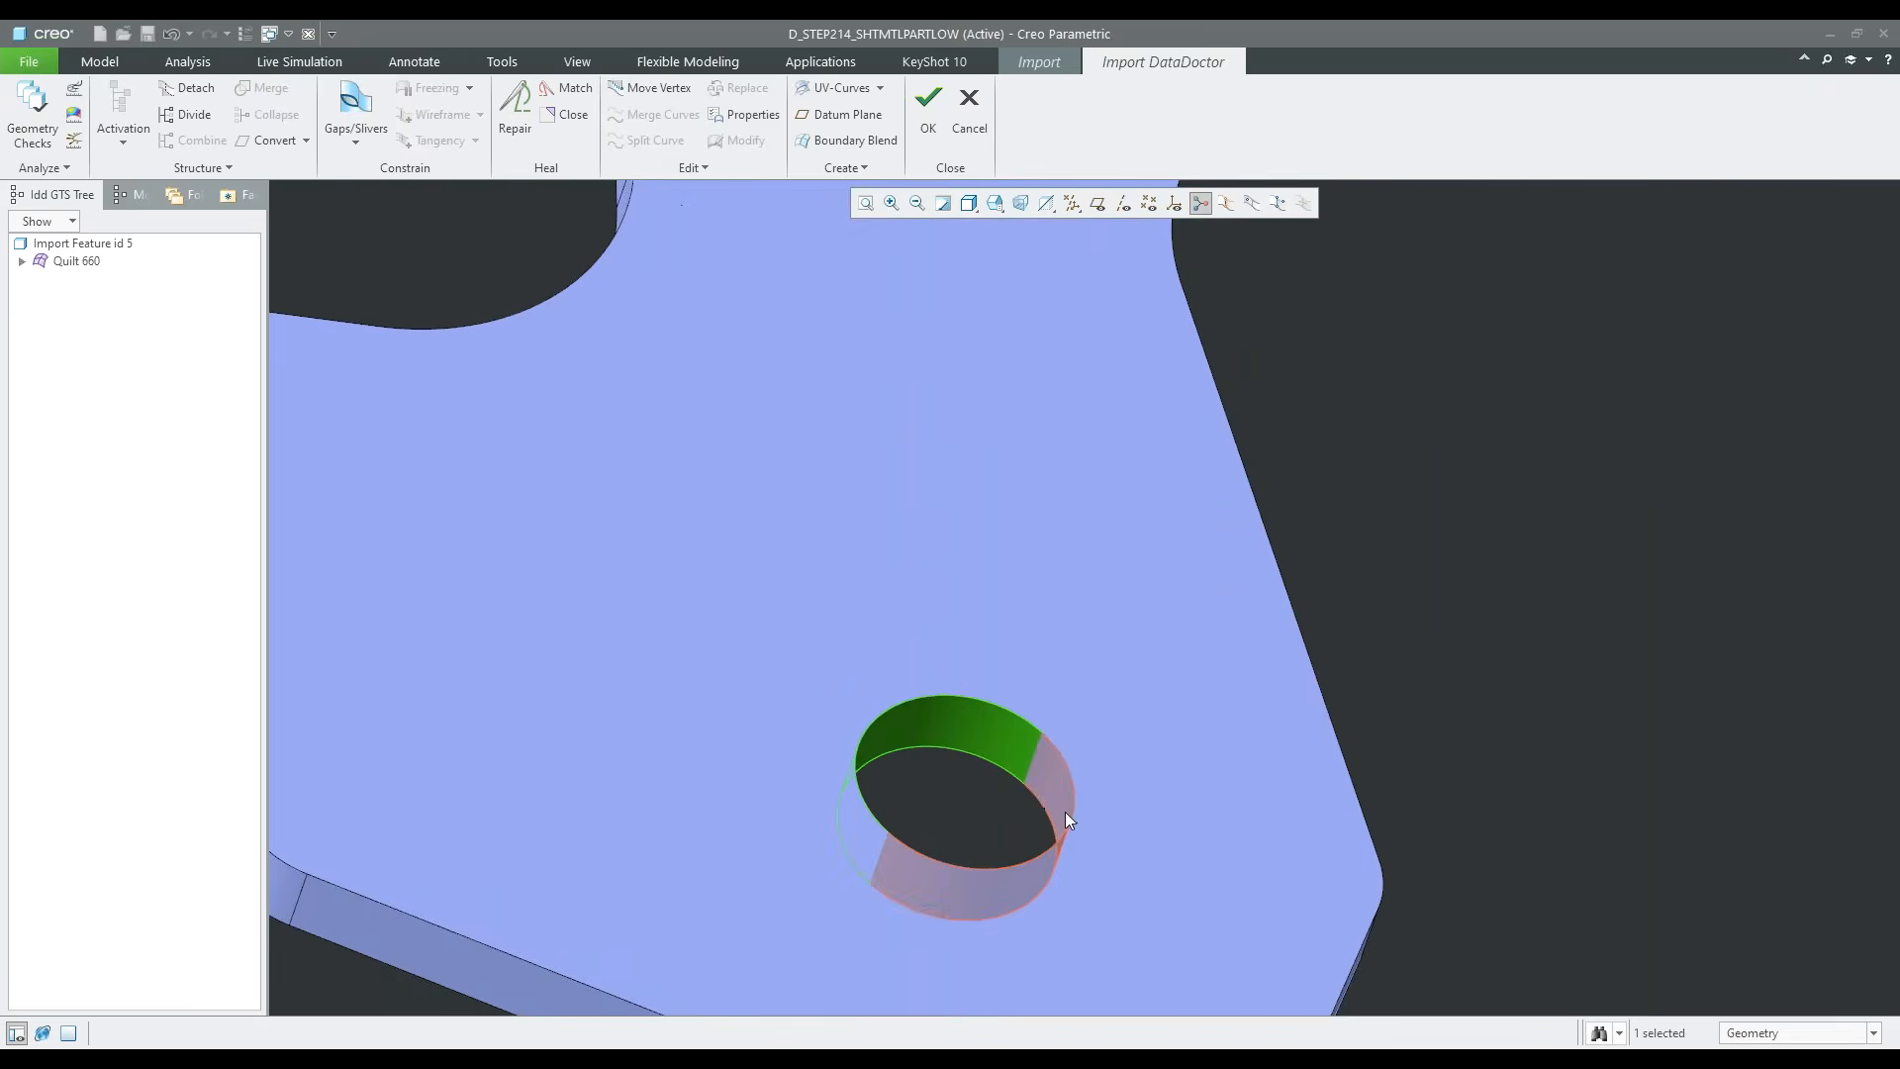
pyautogui.keyDown('ctrl'); pyautogui.click(1064, 810); pyautogui.keyUp('ctrl')
pyautogui.scroll(-2, 987, 833)
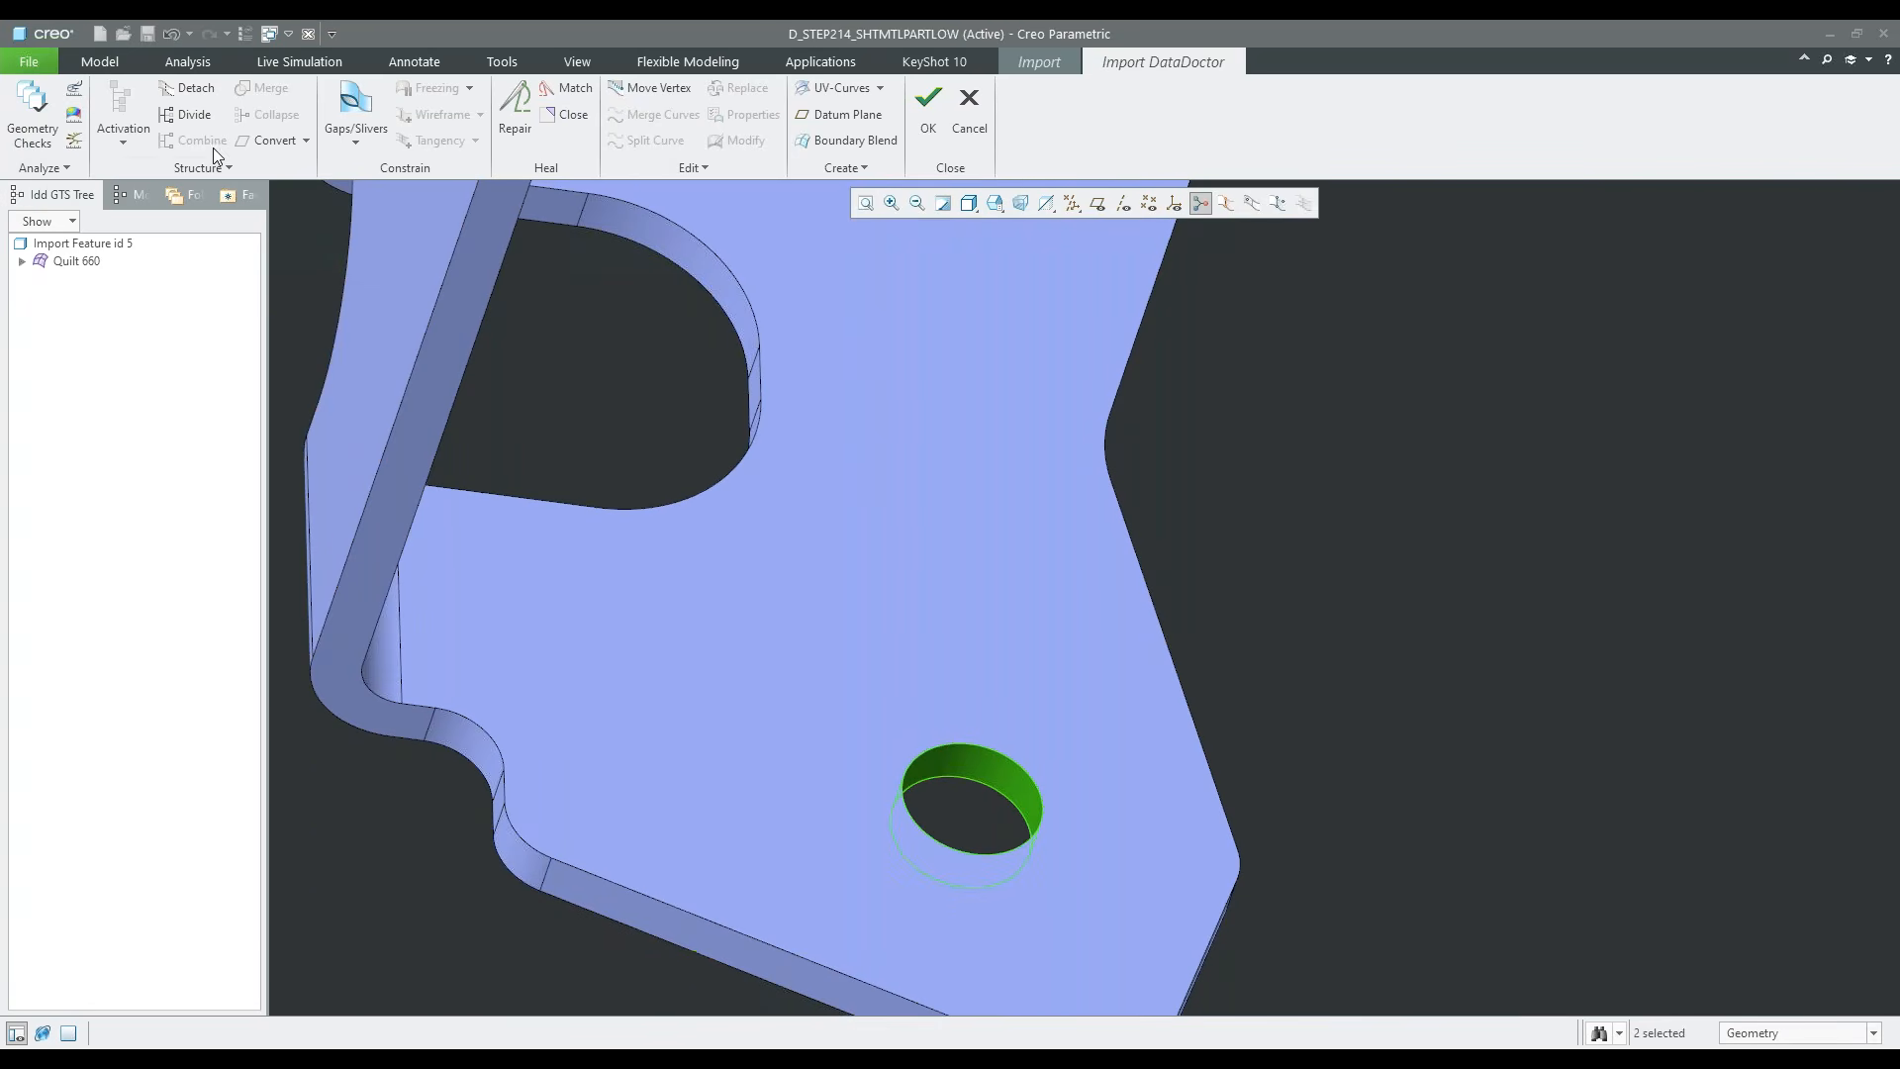
pyautogui.click(305, 142)
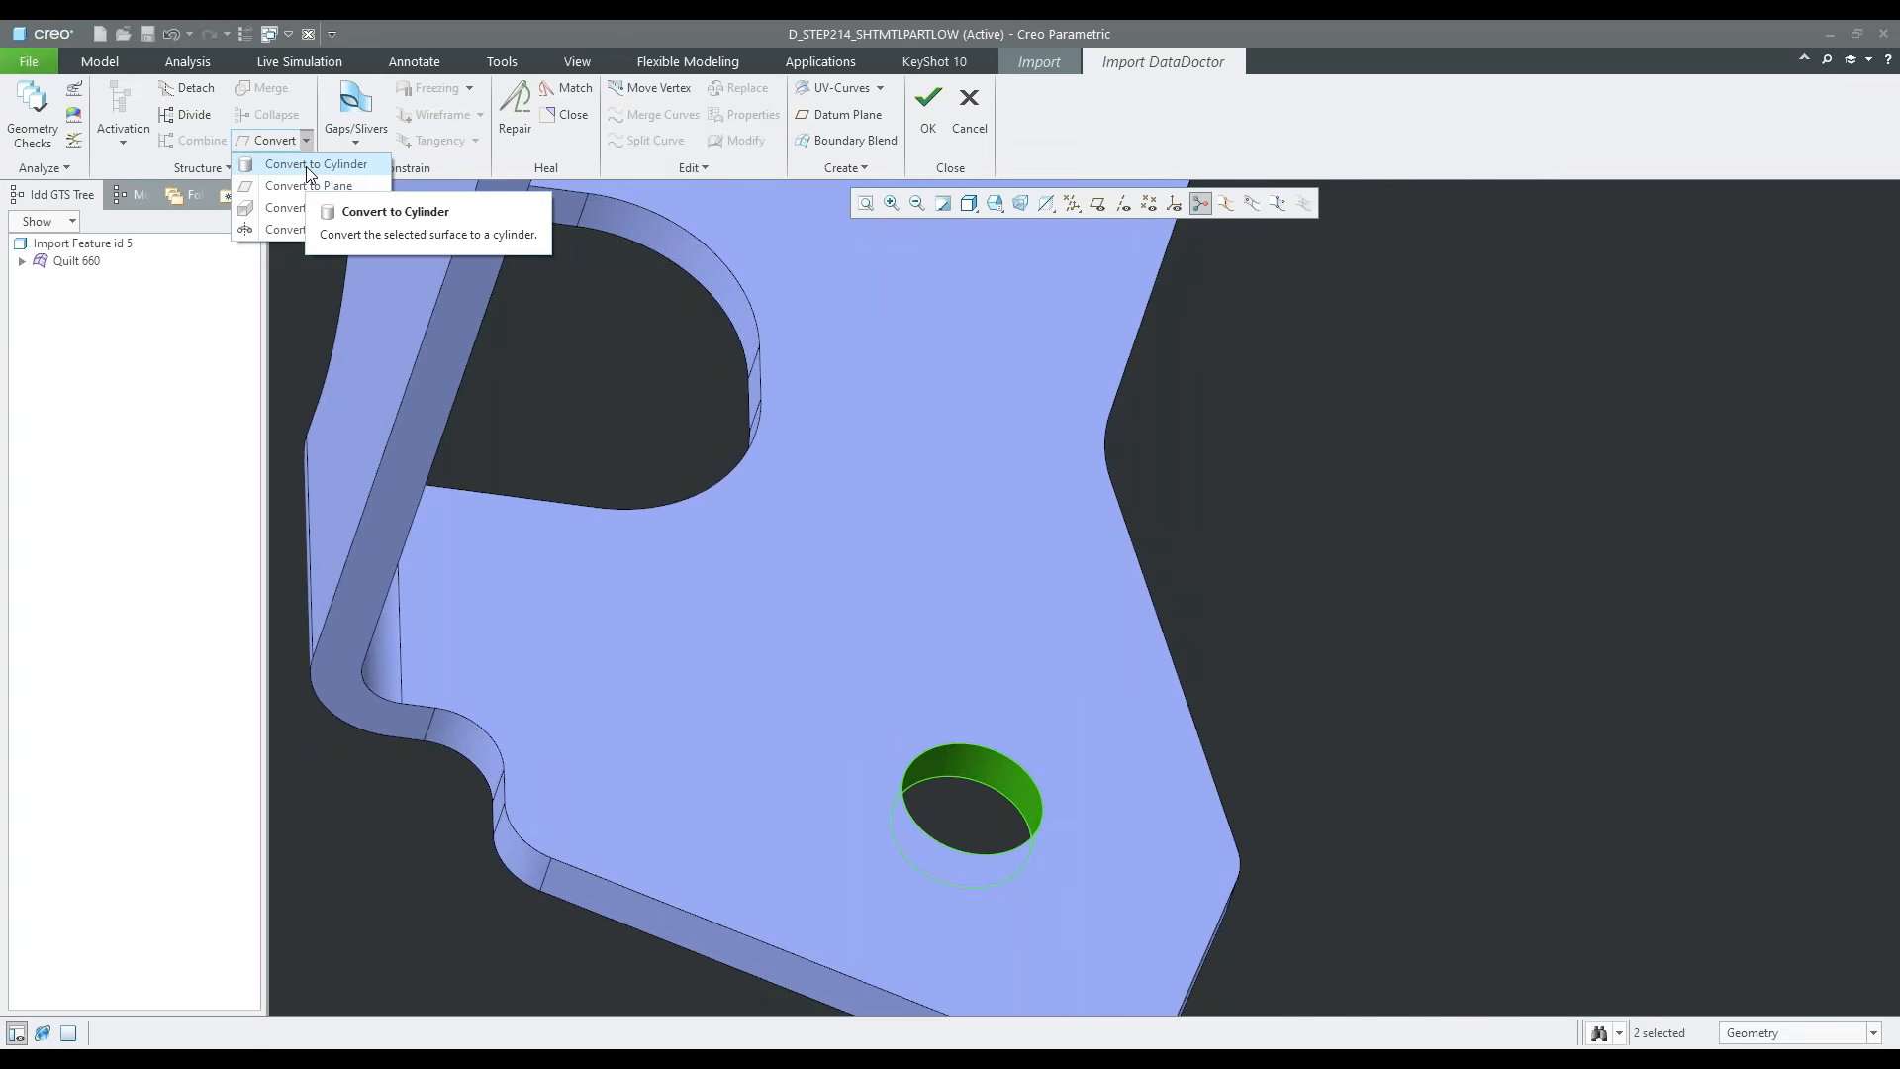
pyautogui.click(306, 165)
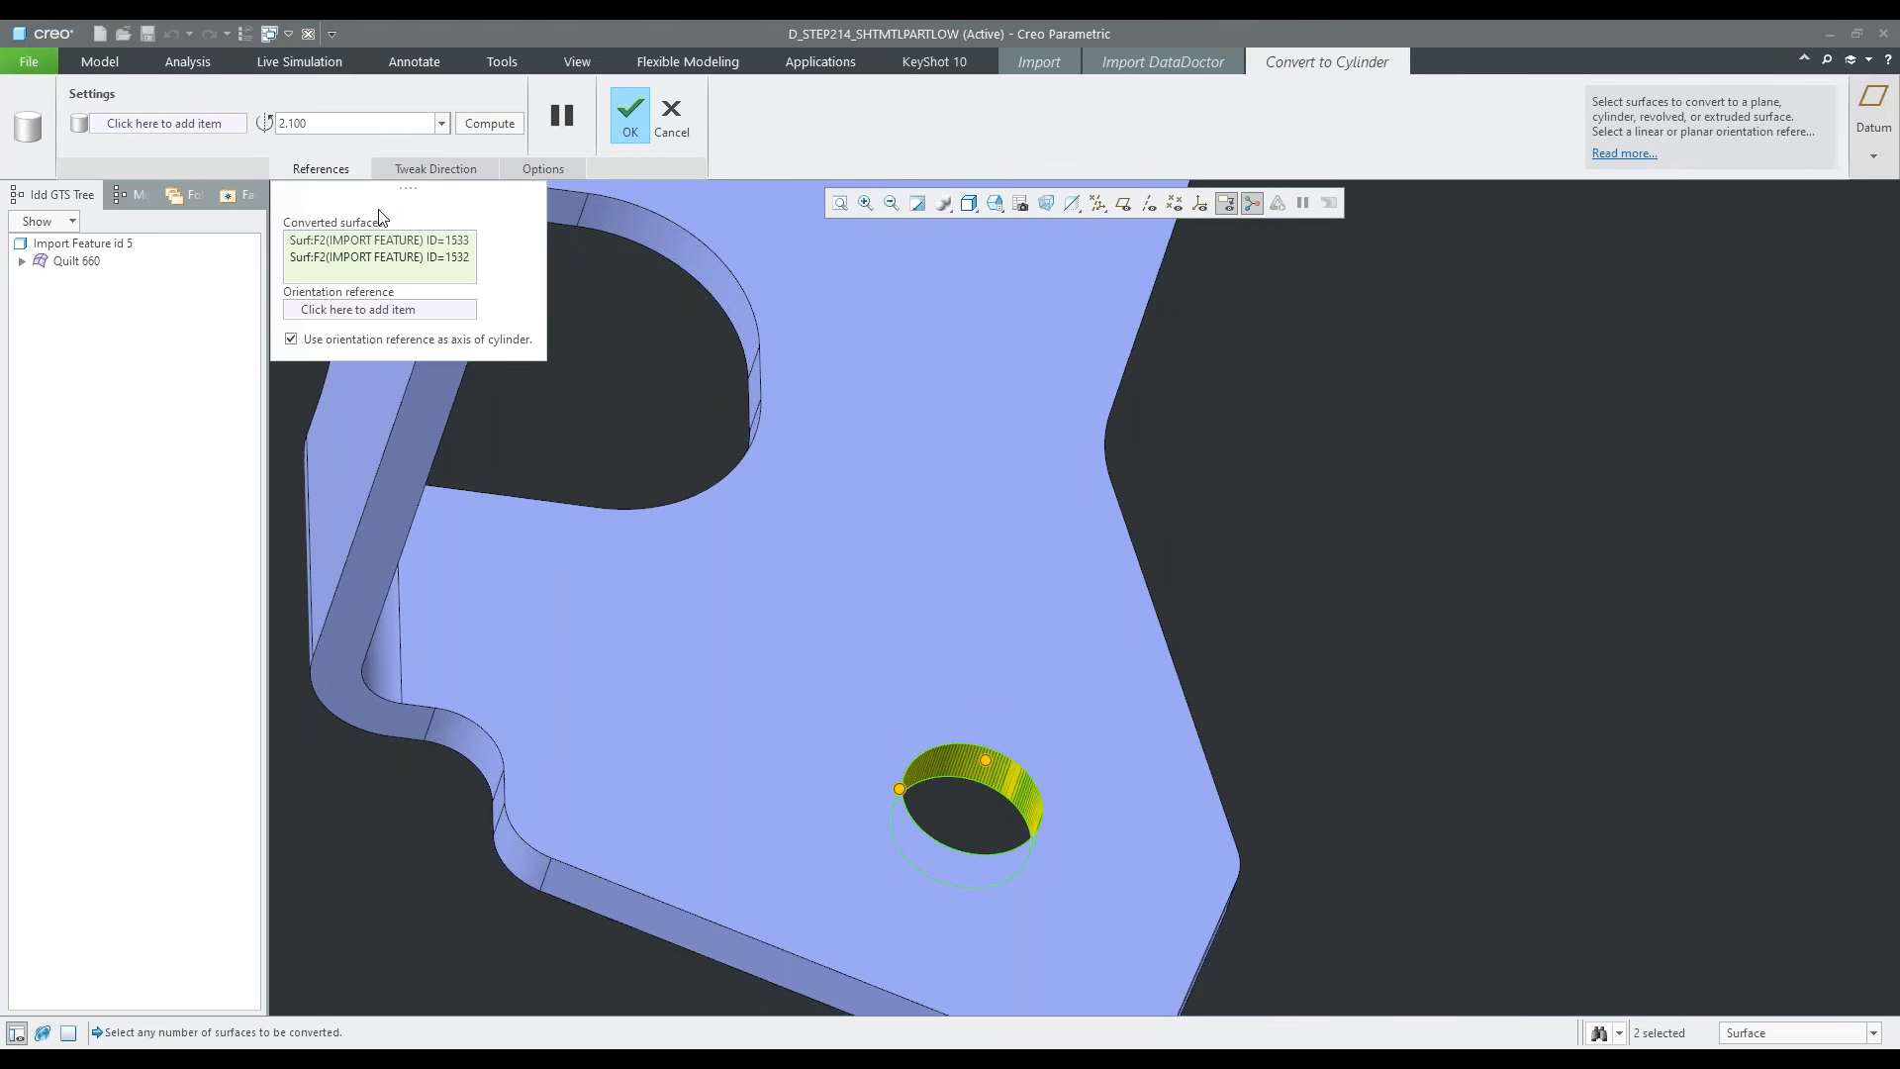
pyautogui.click(630, 115)
# Modify the converted cylinder of the small corner hole, setting its radius to 3.5
pyautogui.scroll(-3, 884, 461)
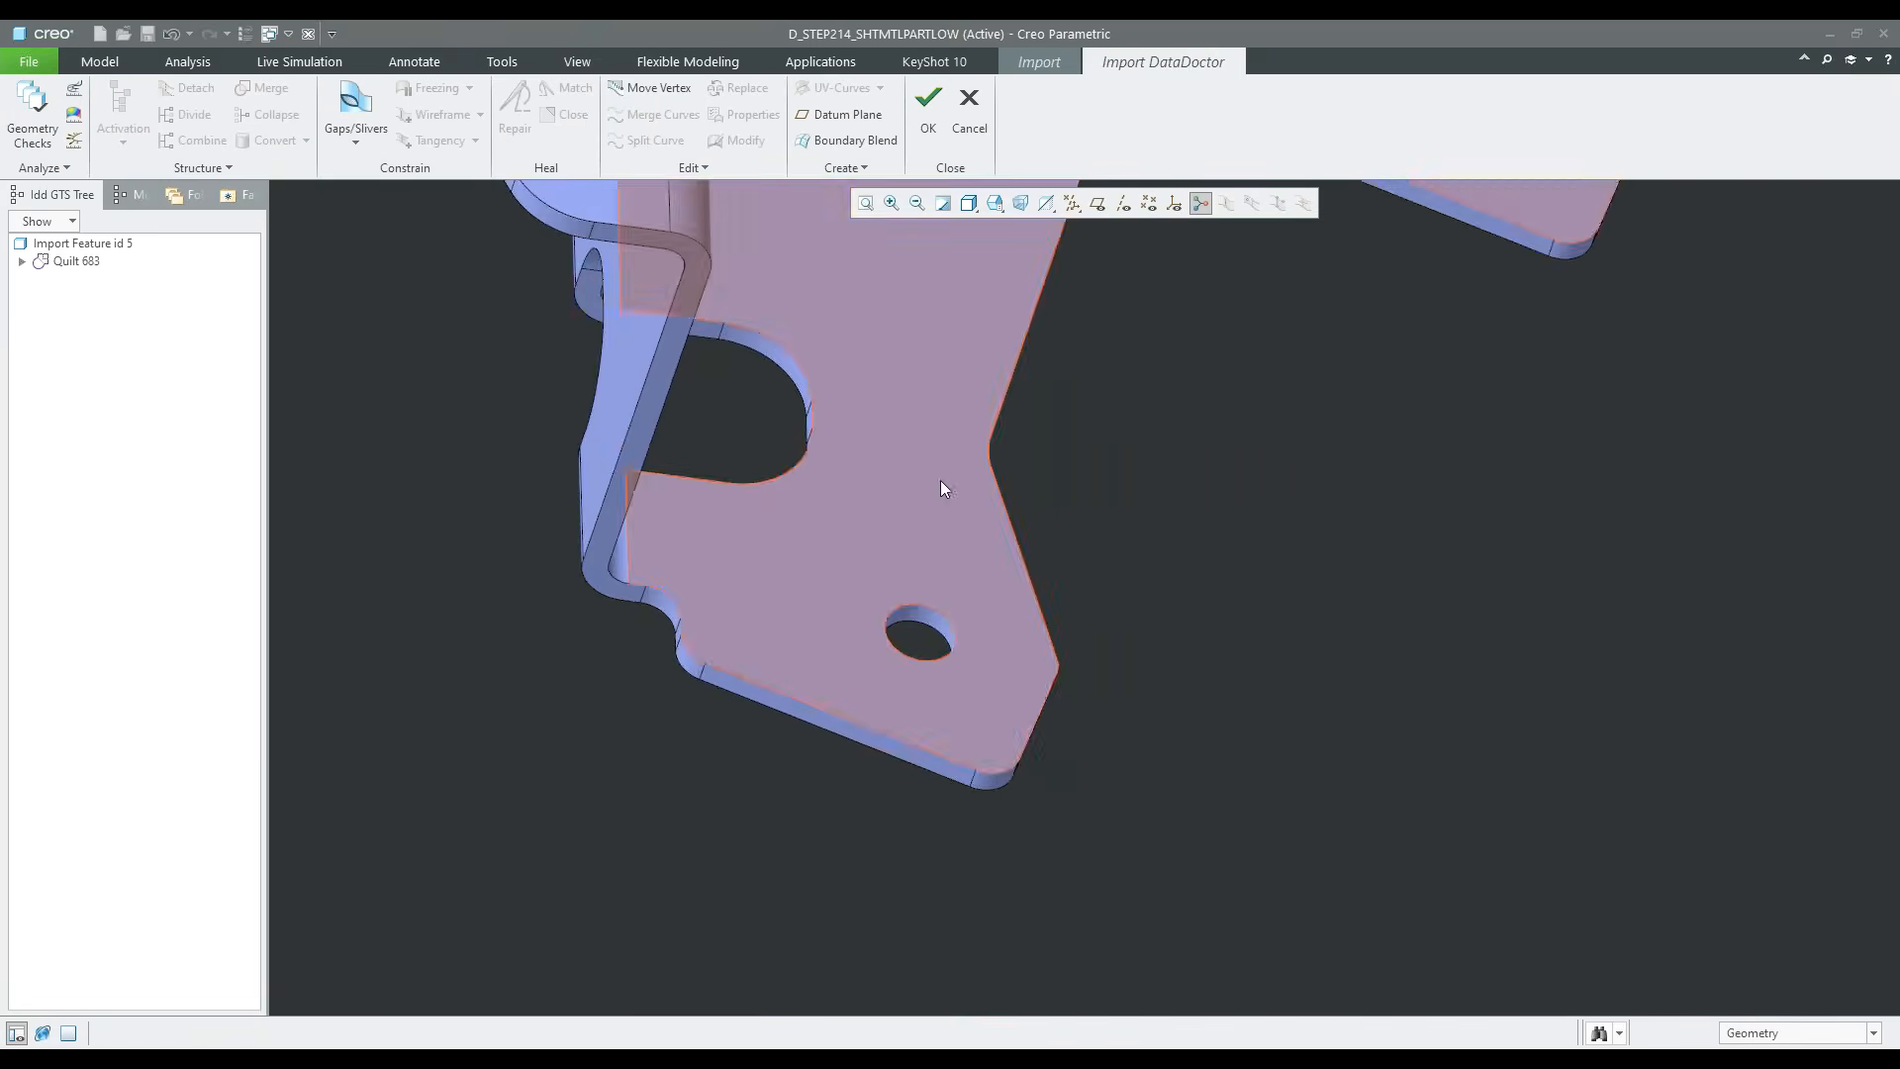
pyautogui.moveTo(1077, 504); pyautogui.dragTo(1055, 514, button='middle')
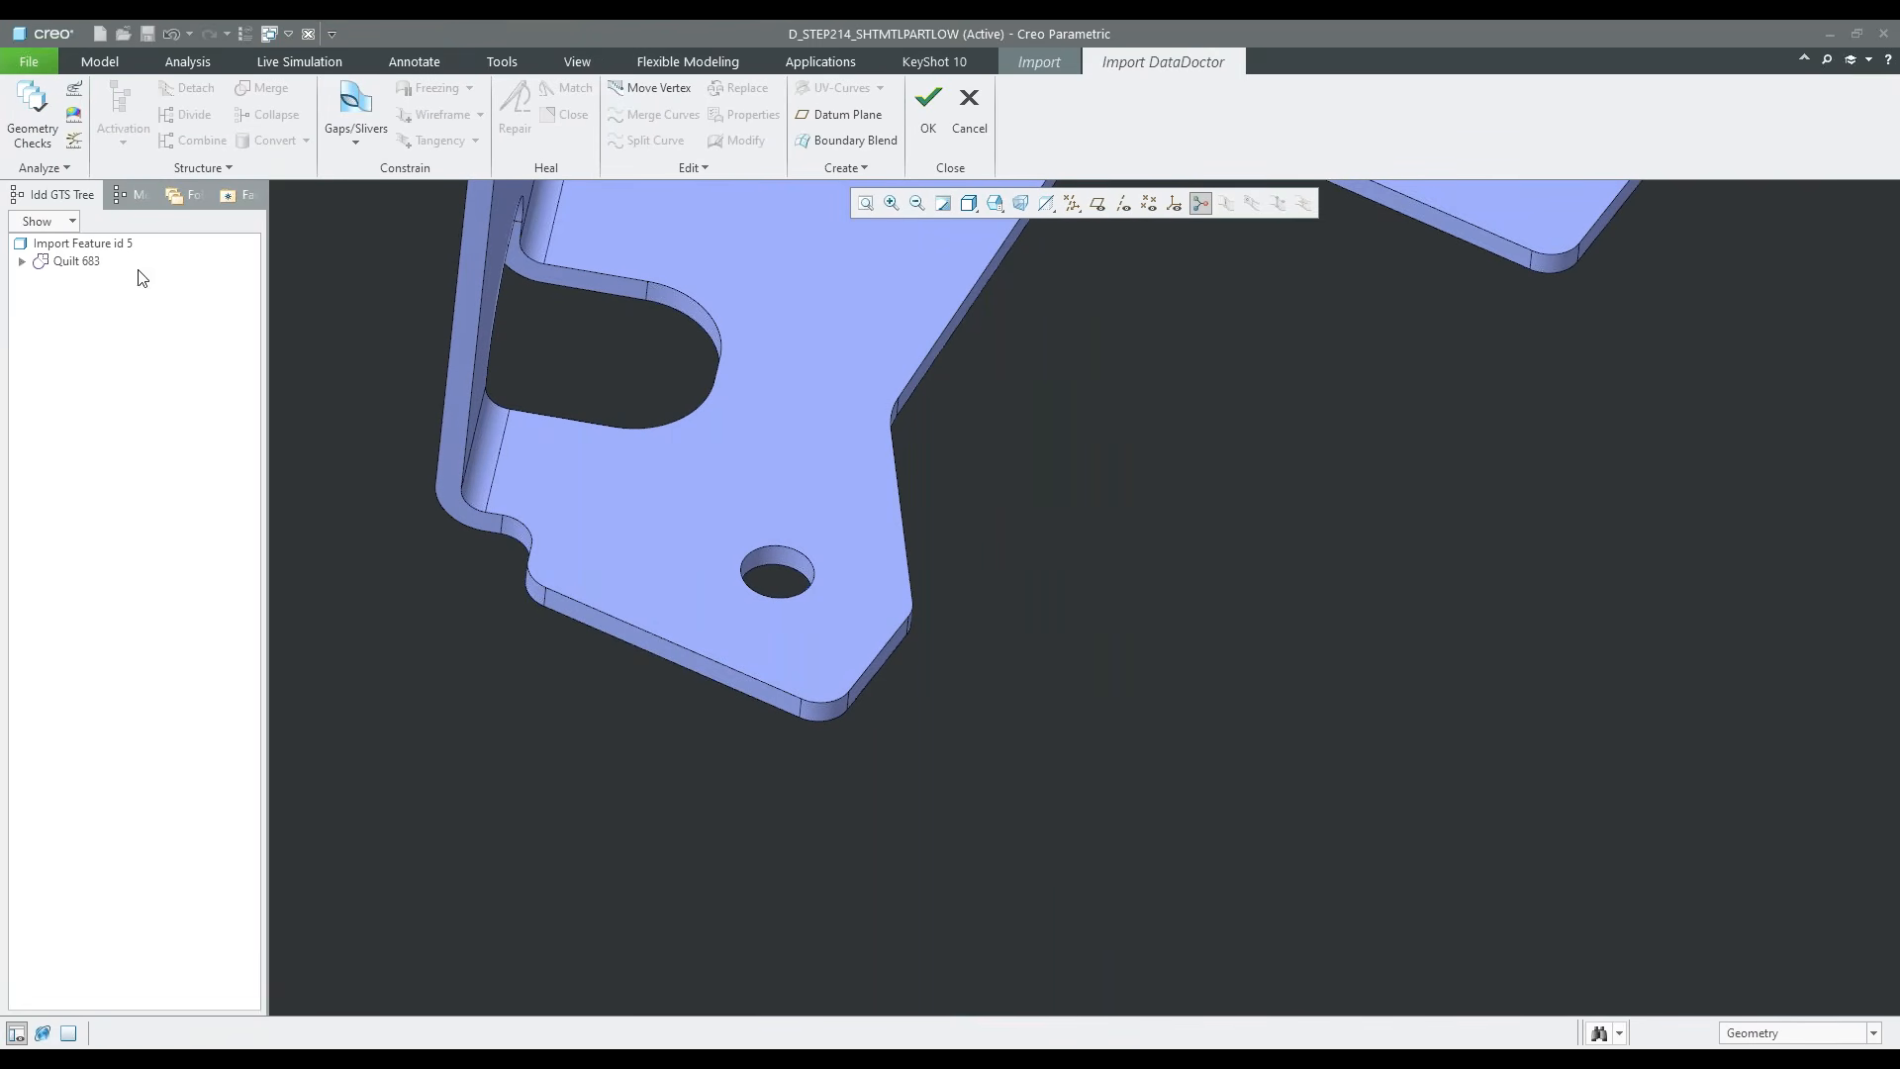
pyautogui.click(21, 262)
pyautogui.click(93, 300)
pyautogui.rightClick(98, 306)
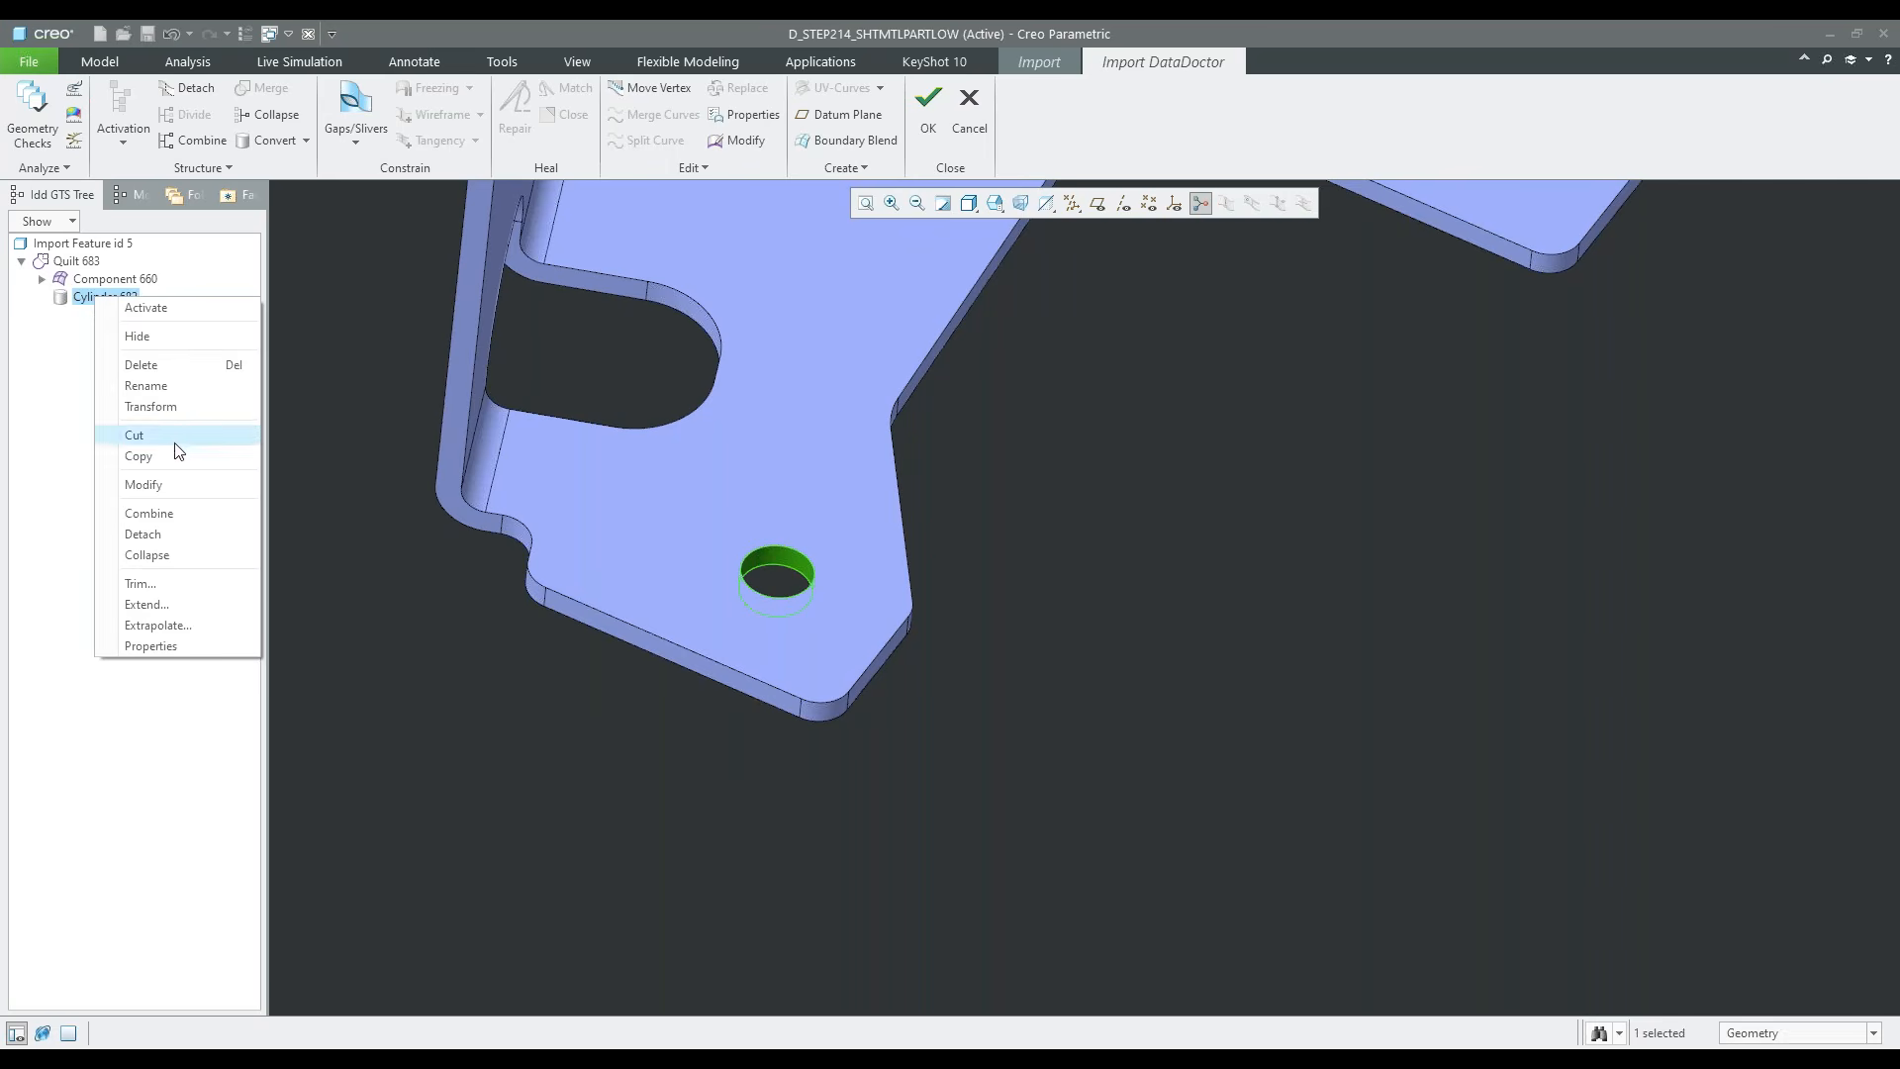
pyautogui.click(156, 484)
pyautogui.scroll(2, 704, 738)
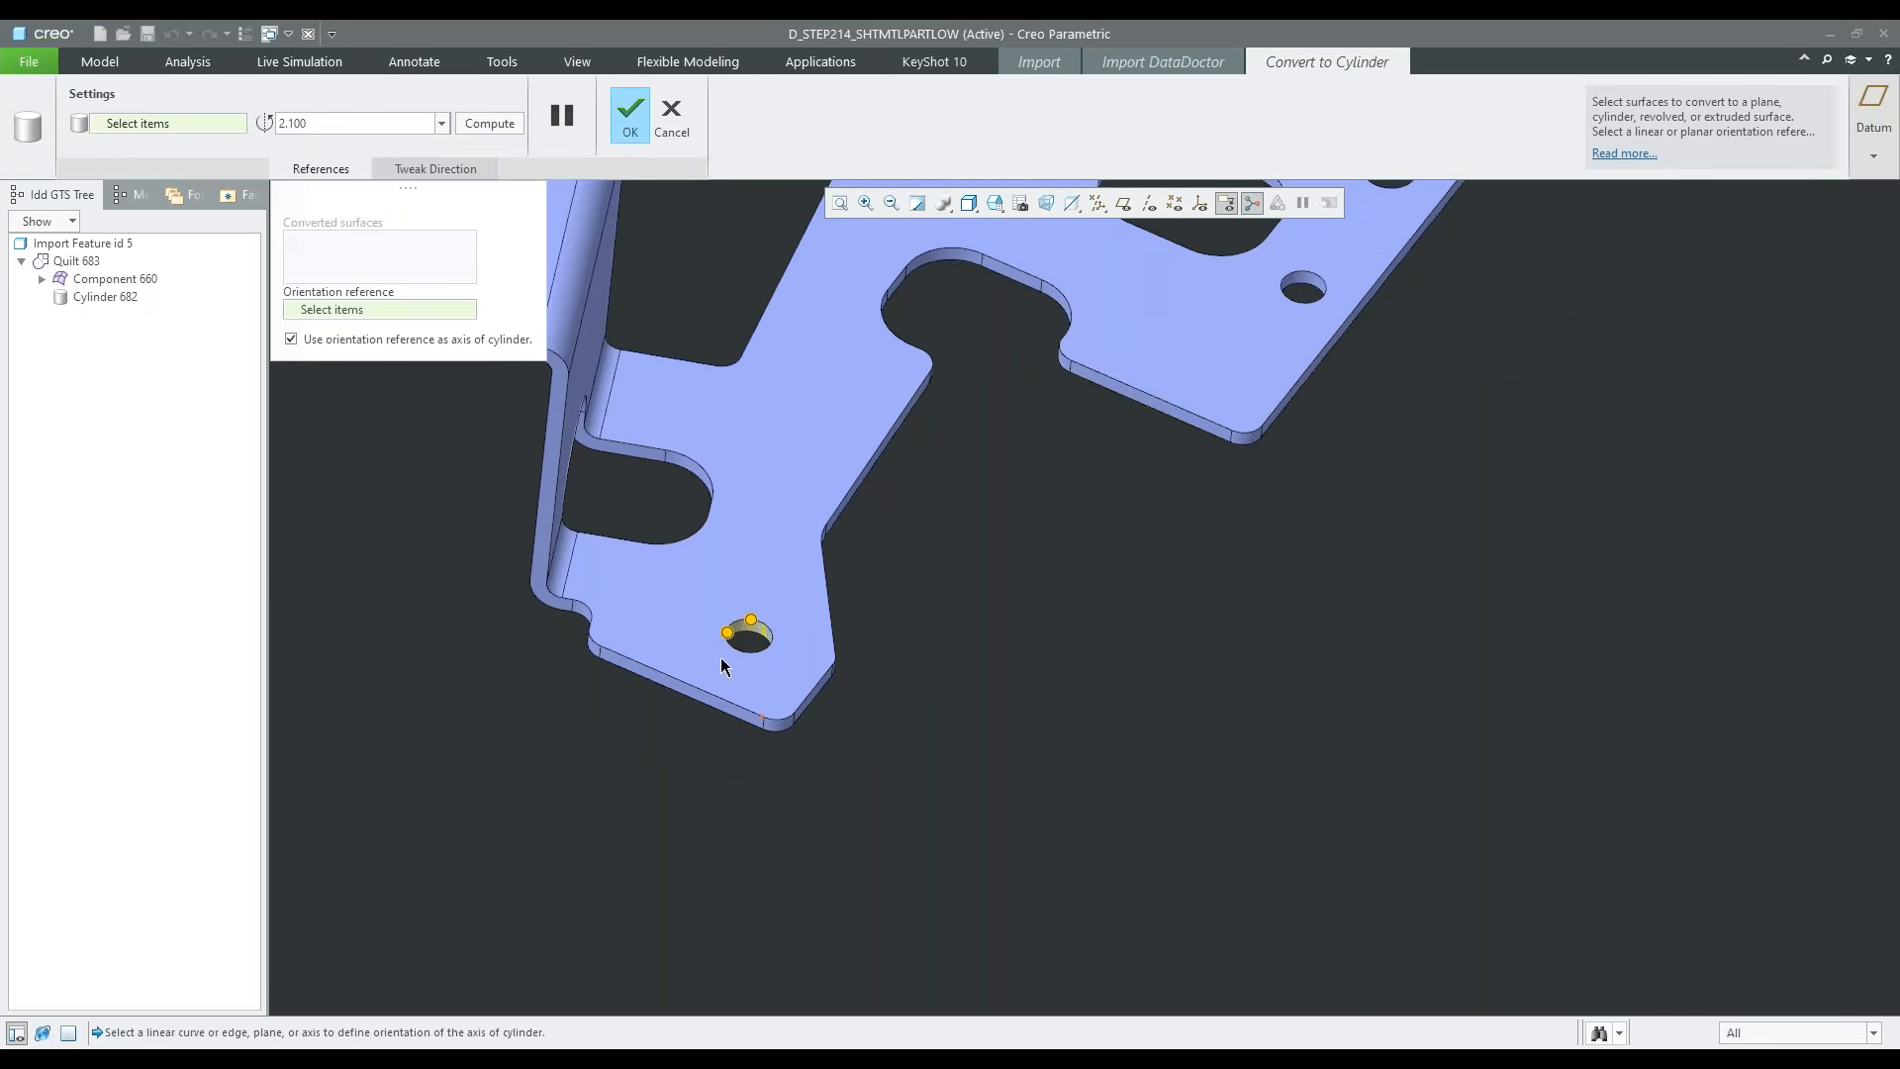
pyautogui.scroll(-3, 724, 643)
pyautogui.scroll(-2, 763, 630)
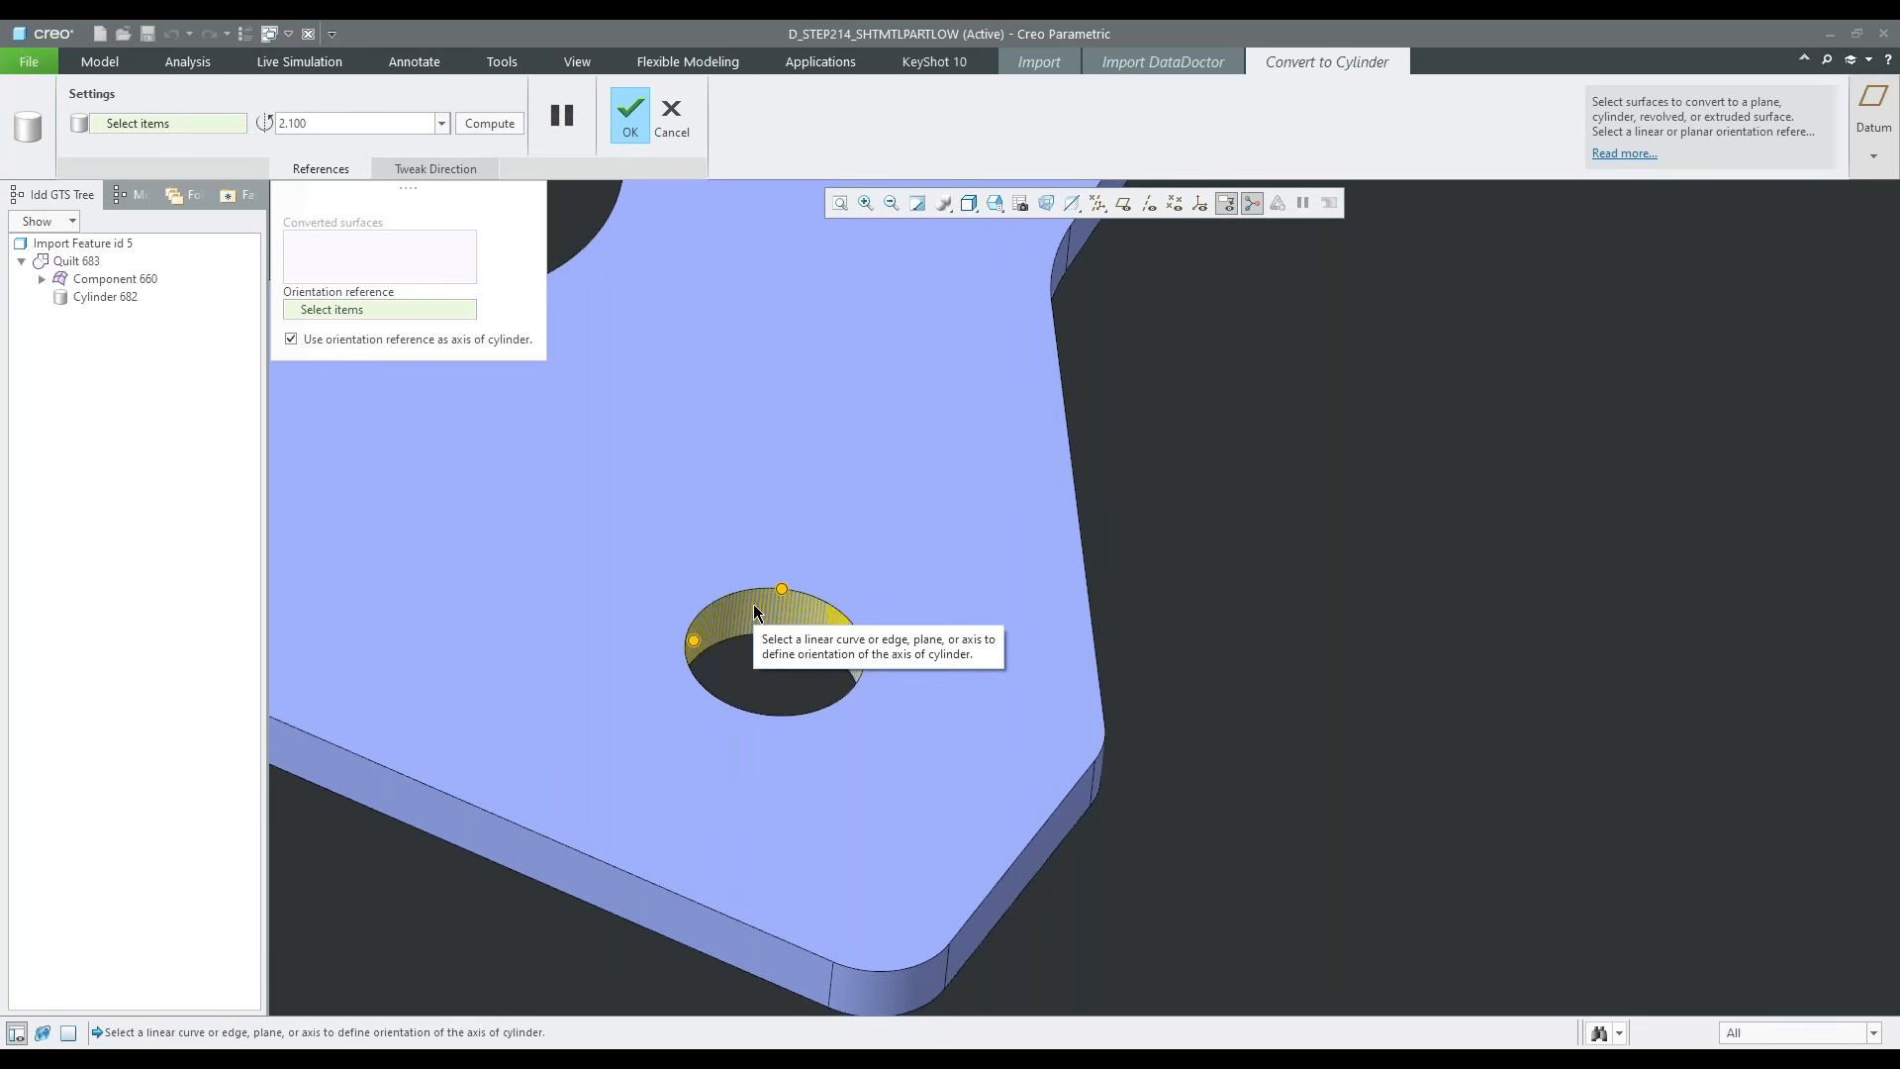
pyautogui.click(337, 123)
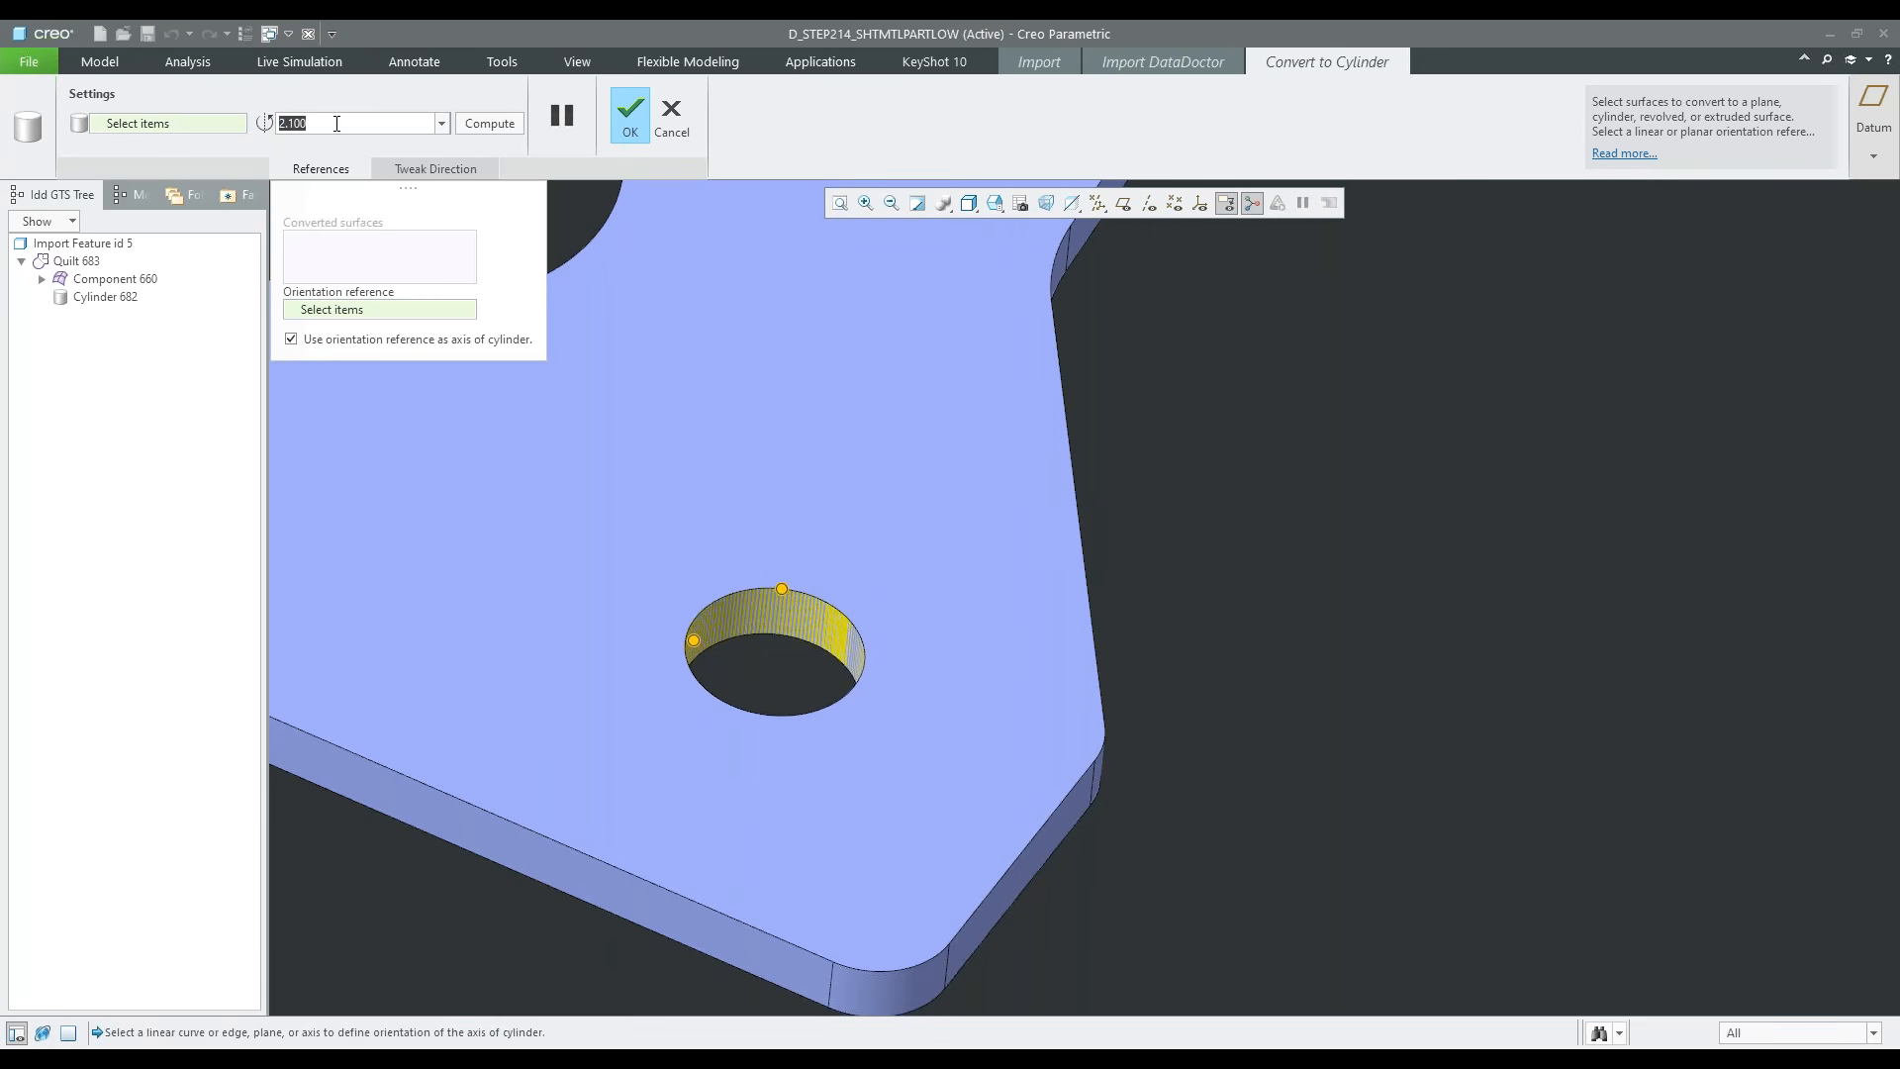
pyautogui.write('3.5')
pyautogui.press('Return')
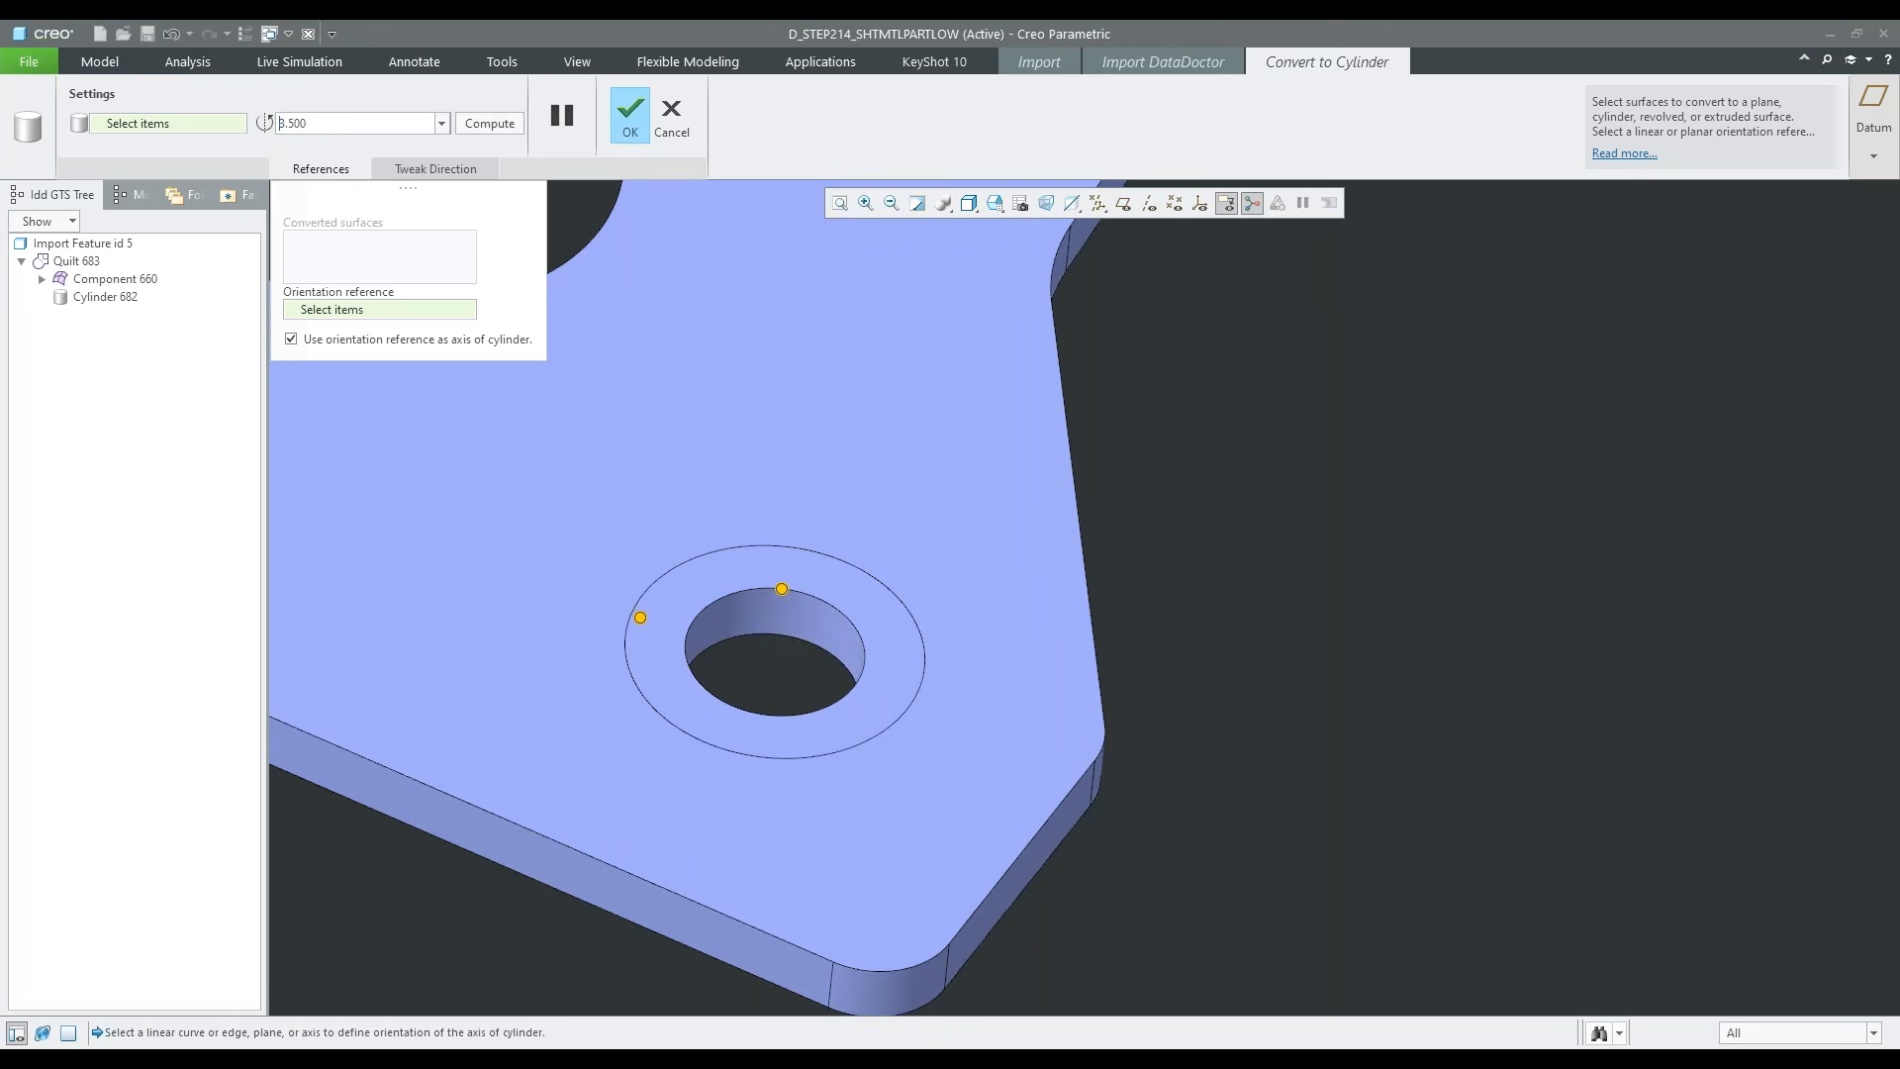
pyautogui.click(628, 115)
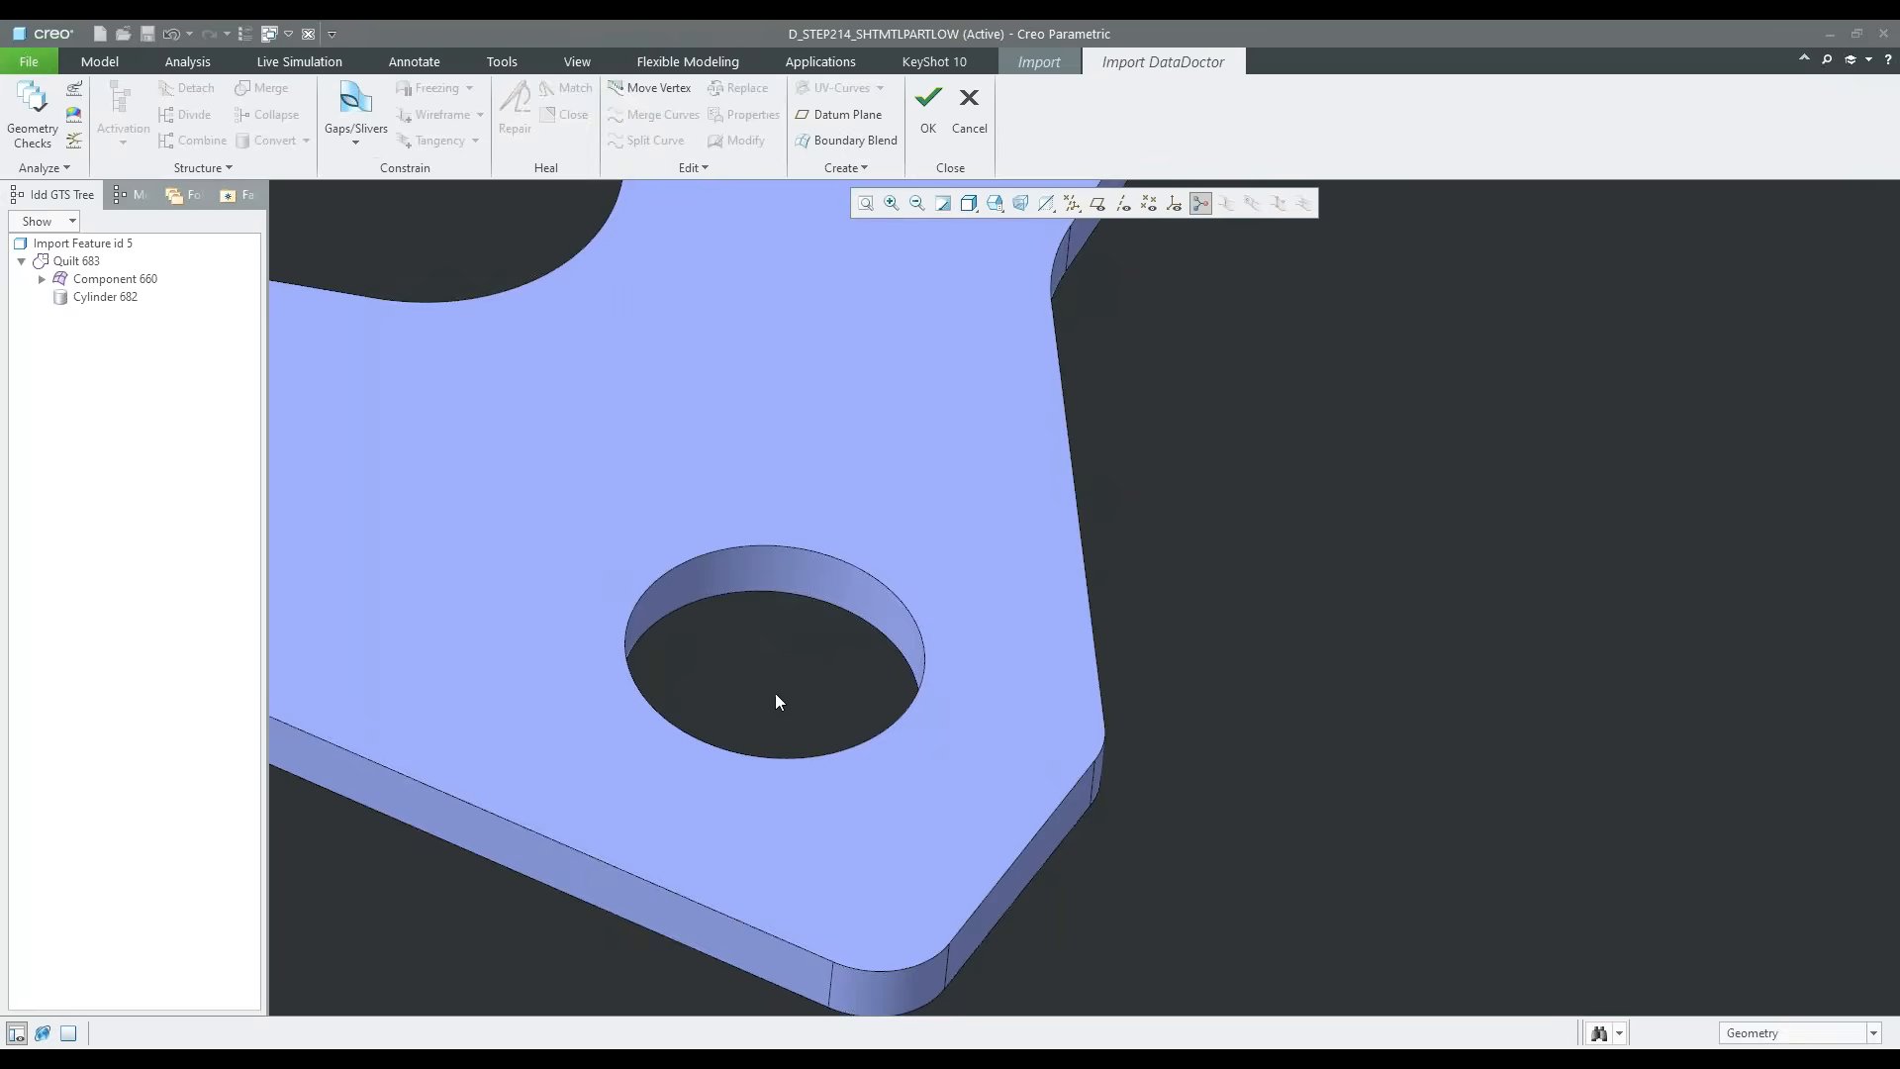
# Convert the five adjoining edge surfaces around the raised flange's free end, including its rounded corners, into one extrude
pyautogui.scroll(5, 786, 685)
pyautogui.scroll(5, 836, 823)
pyautogui.moveTo(835, 823); pyautogui.dragTo(869, 735, button='middle')
pyautogui.scroll(-4, 574, 491)
pyautogui.moveTo(652, 502); pyautogui.dragTo(681, 485, button='middle')
pyautogui.scroll(-4, 693, 472)
pyautogui.click(683, 586)
pyautogui.keyDown('ctrl'); pyautogui.click(613, 544); pyautogui.keyUp('ctrl')
pyautogui.moveTo(584, 615); pyautogui.dragTo(627, 594, button='middle')
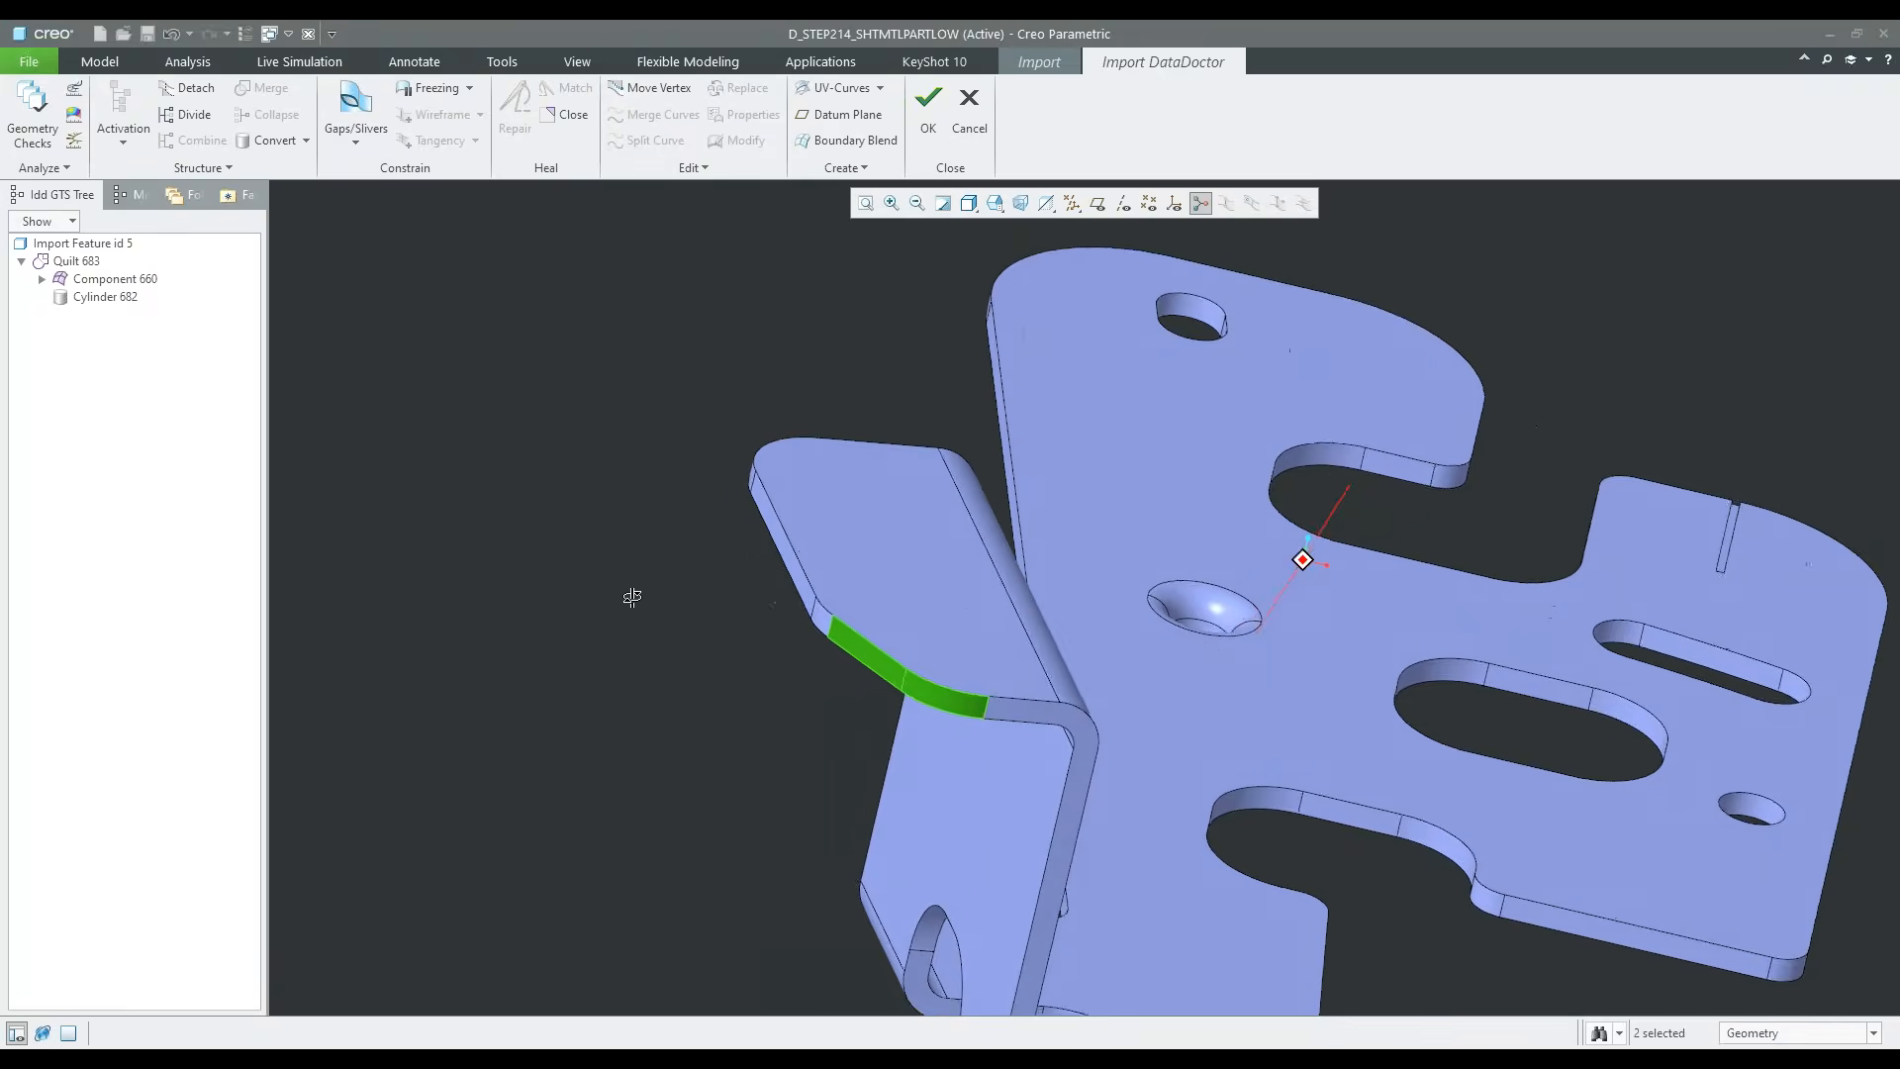
pyautogui.scroll(-3, 840, 628)
pyautogui.keyDown('ctrl'); pyautogui.click(837, 639); pyautogui.keyUp('ctrl')
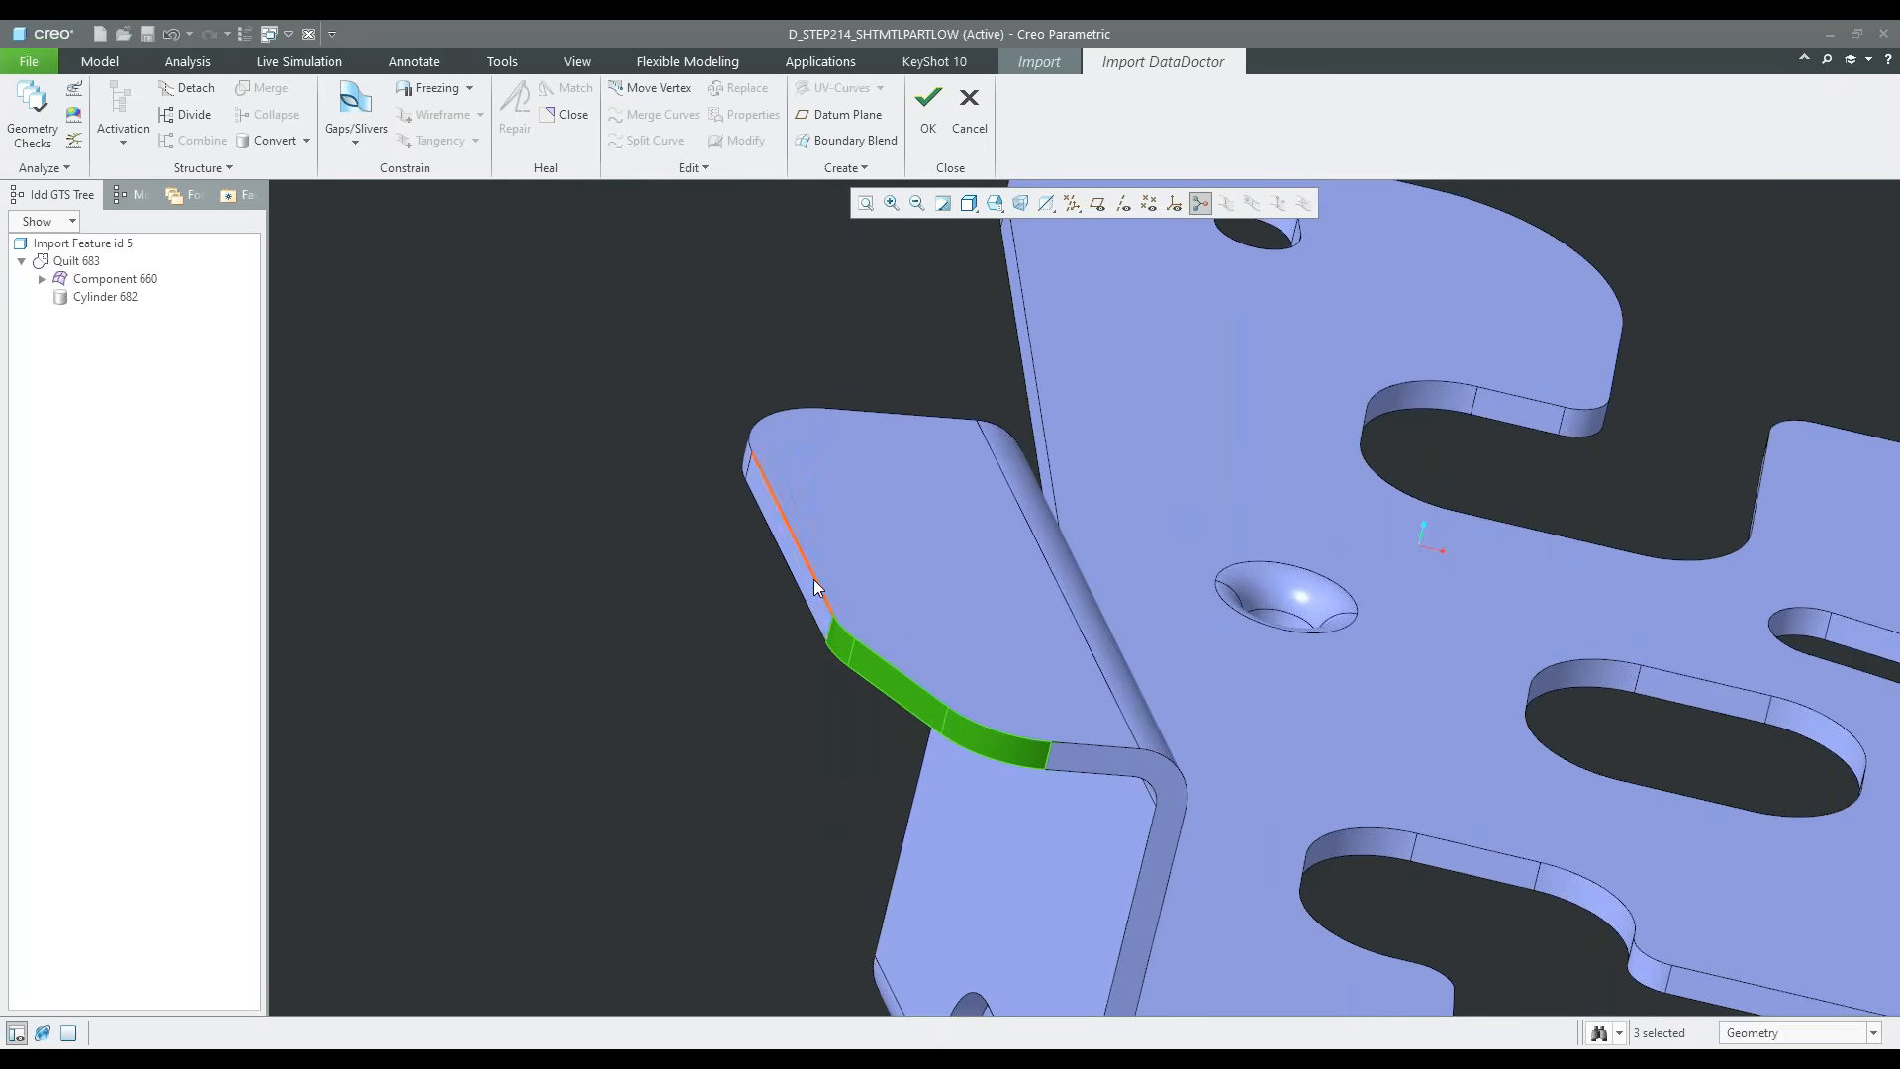
pyautogui.keyDown('ctrl'); pyautogui.click(800, 578); pyautogui.keyUp('ctrl')
pyautogui.scroll(2, 738, 496)
pyautogui.moveTo(738, 496); pyautogui.dragTo(760, 544, button='middle')
pyautogui.keyDown('shift'); pyautogui.moveTo(954, 657); pyautogui.dragTo(767, 409, button='middle'); pyautogui.keyUp('shift')
pyautogui.scroll(3, 750, 508)
pyautogui.moveTo(750, 509); pyautogui.dragTo(788, 570, button='middle')
pyautogui.scroll(-3, 788, 570)
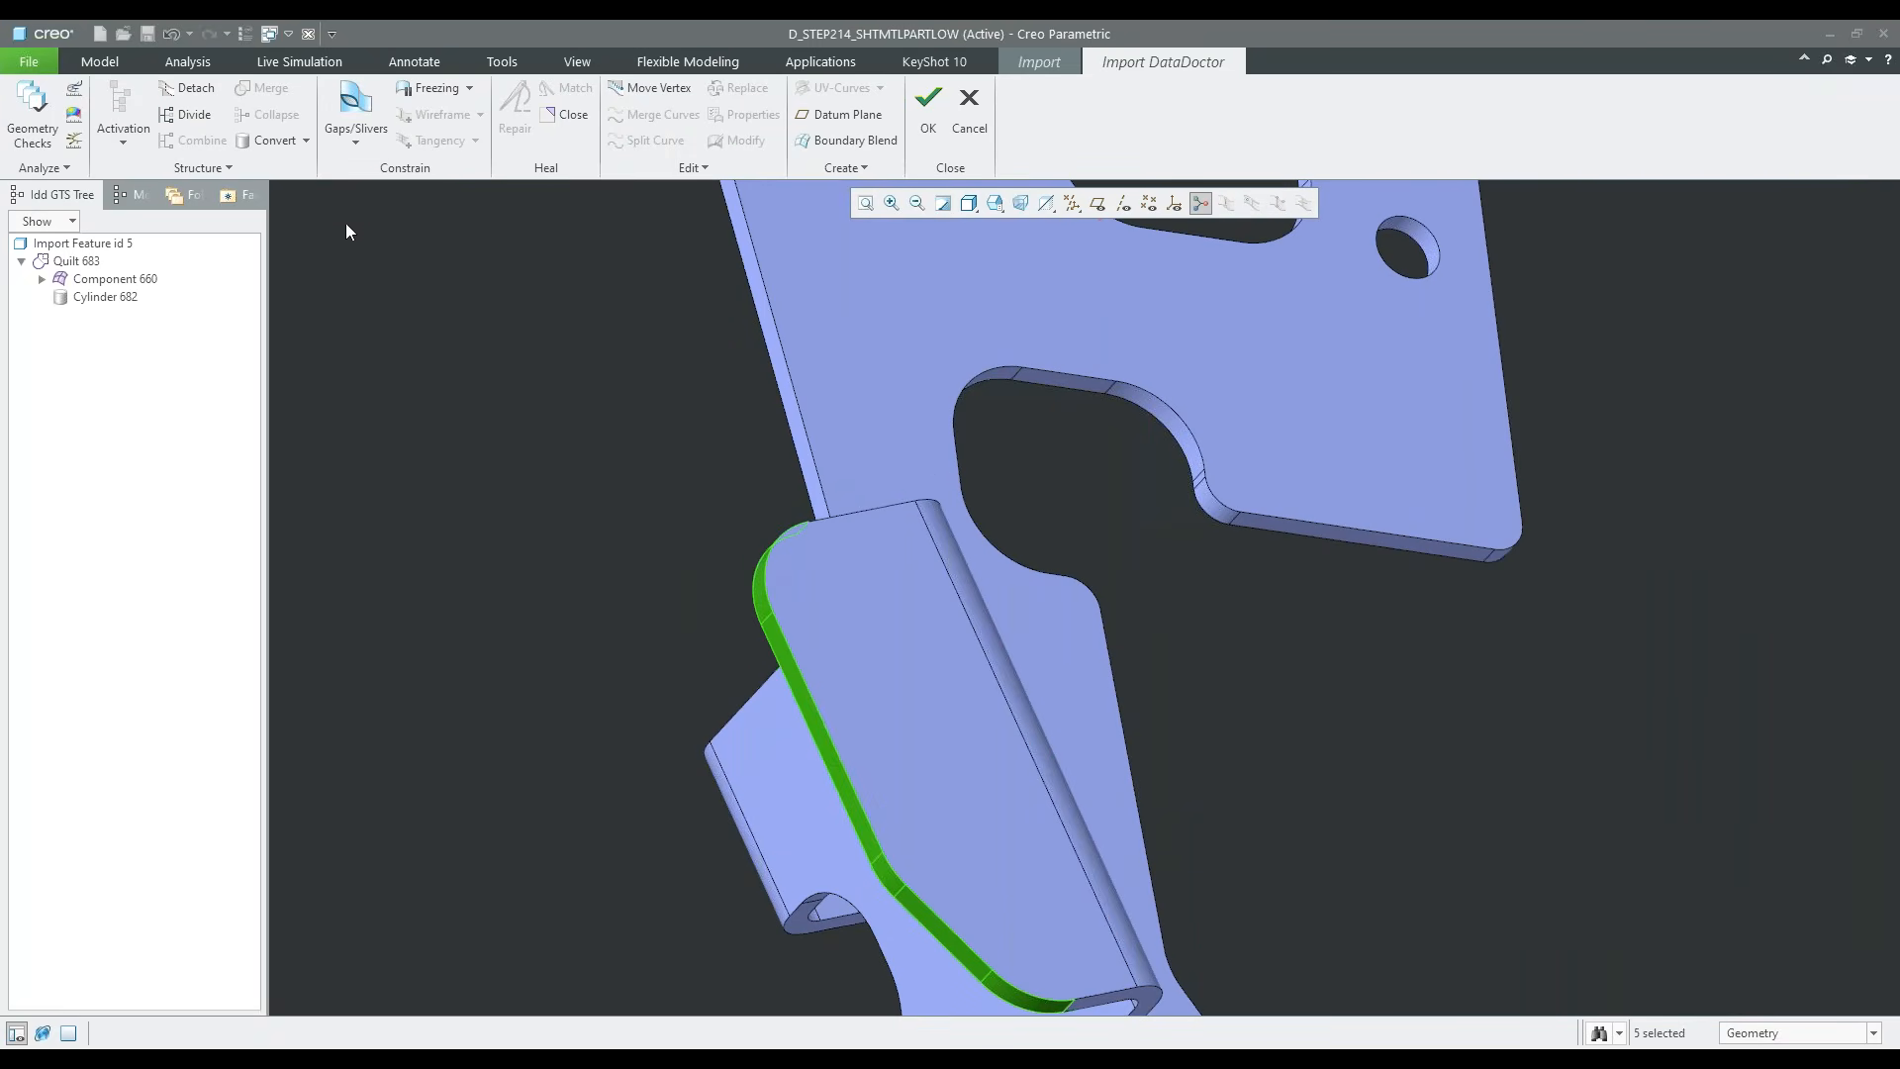
pyautogui.click(306, 140)
pyautogui.click(325, 207)
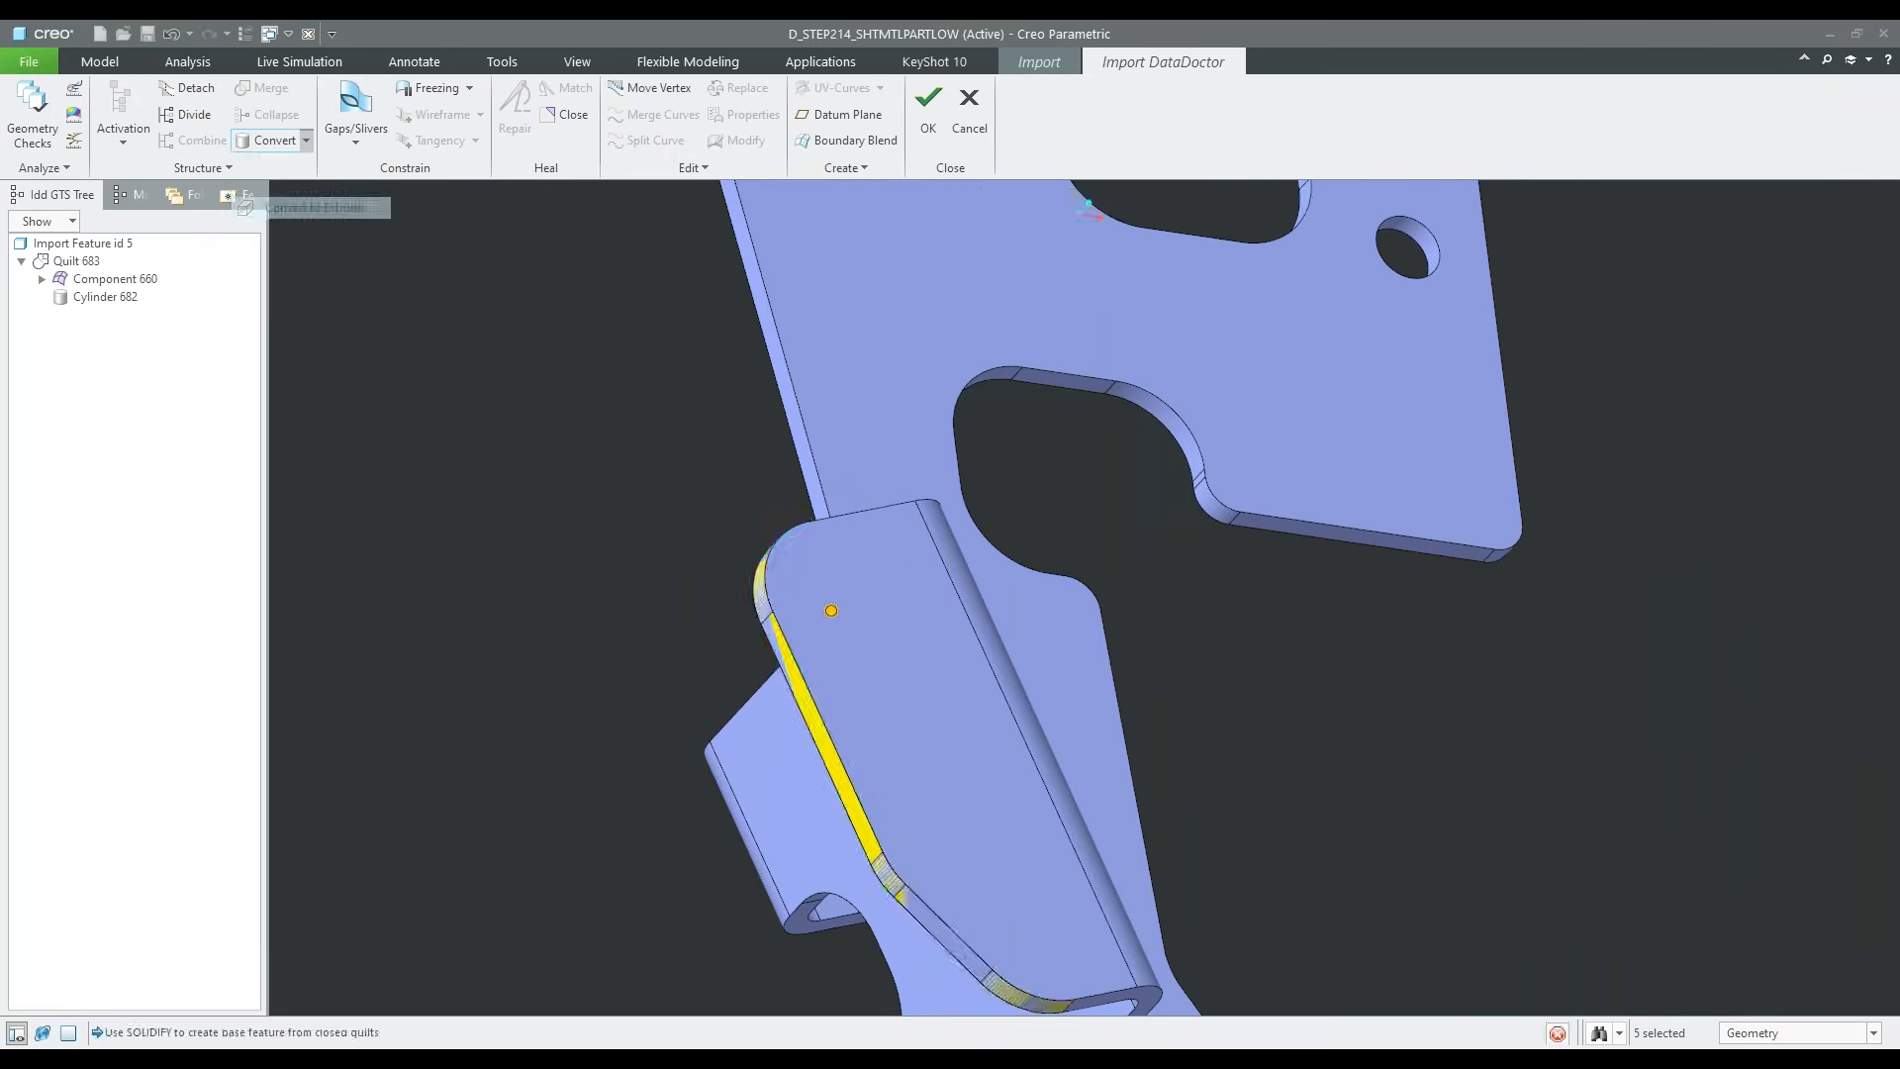
pyautogui.scroll(2, 544, 502)
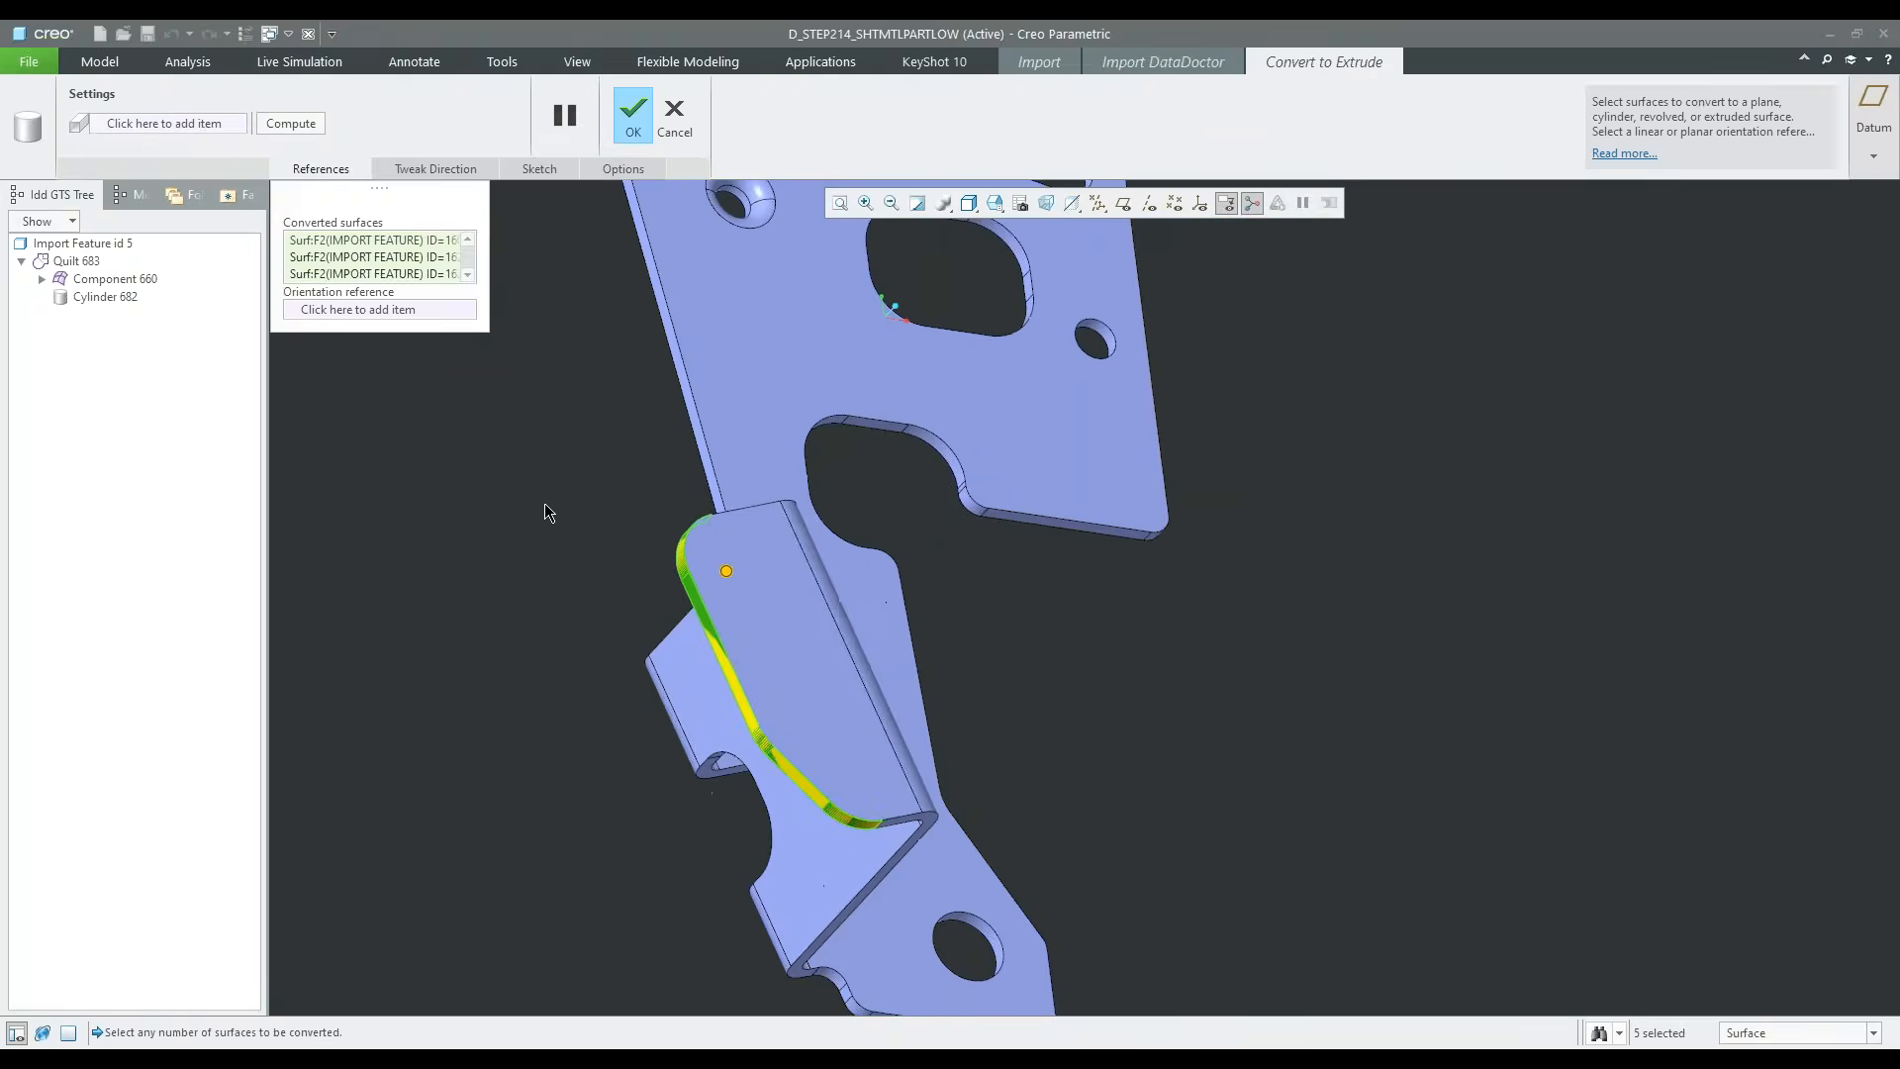
pyautogui.click(631, 117)
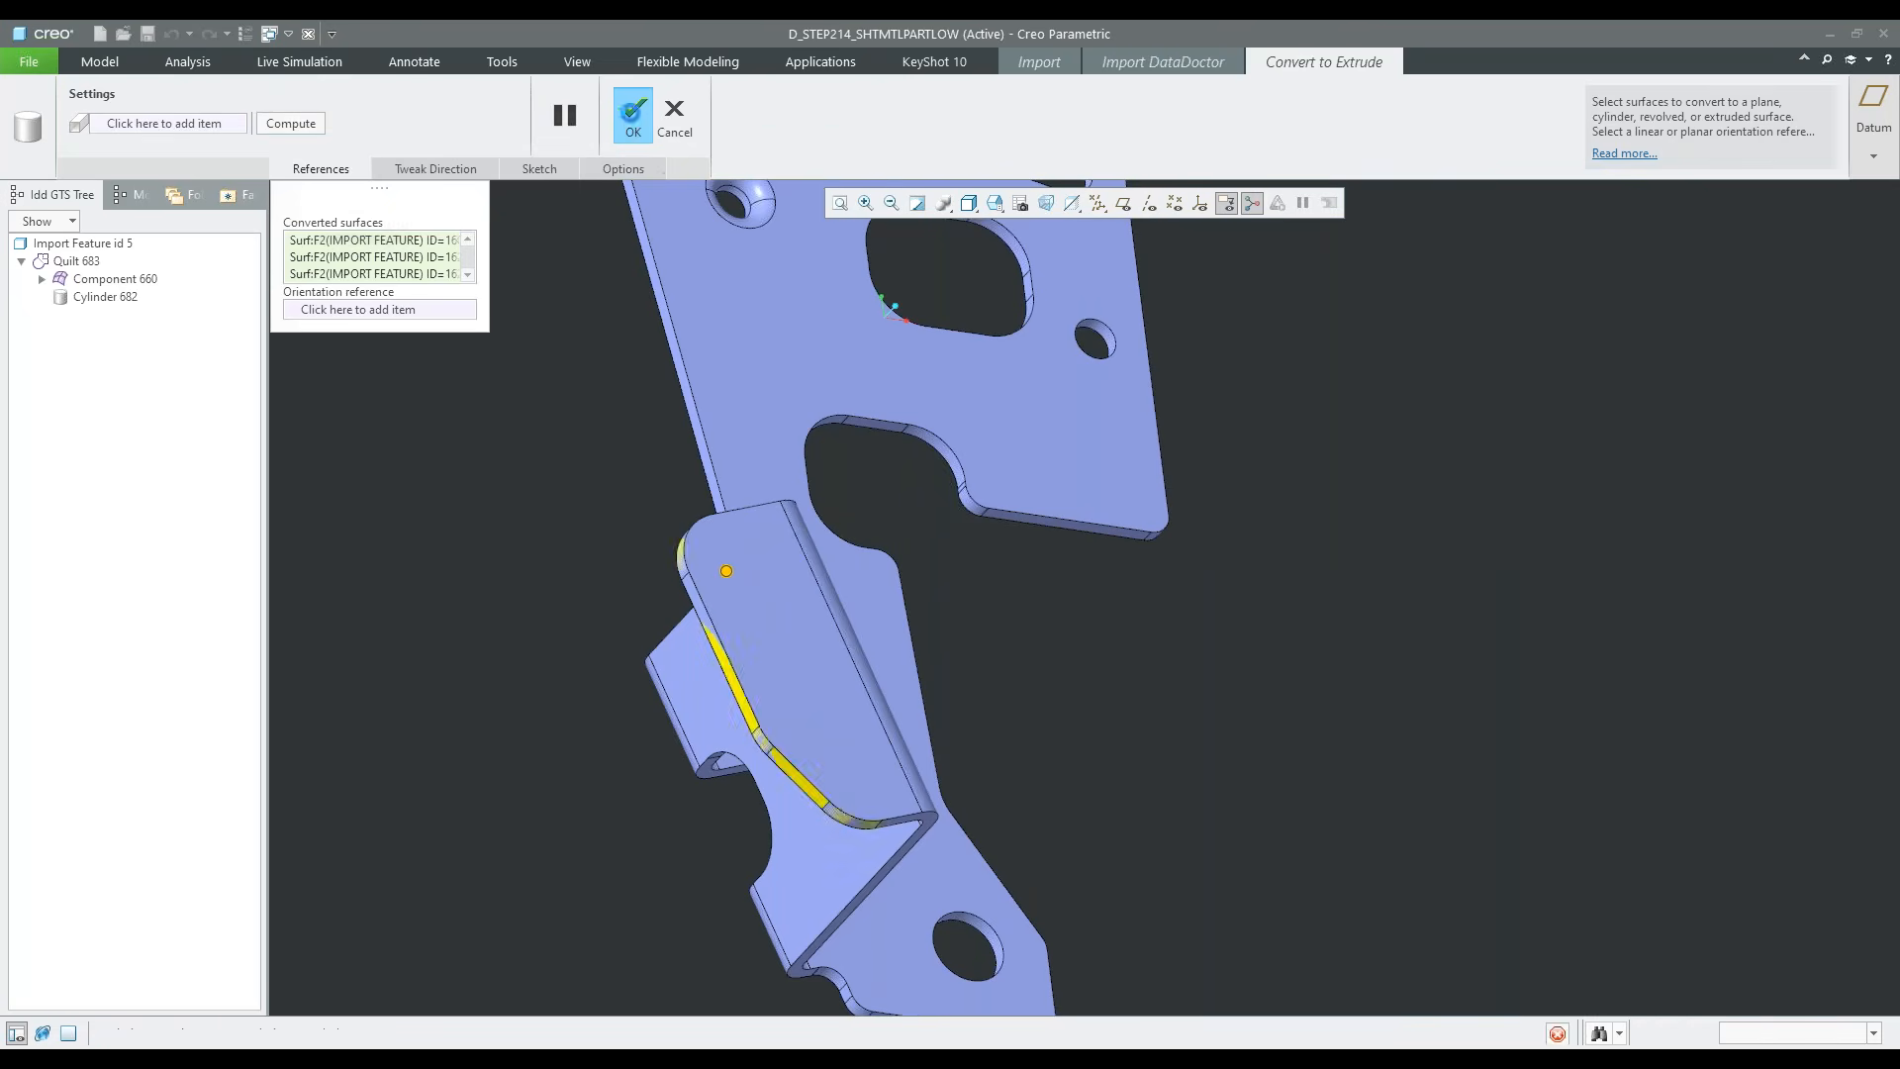
# Try to move the converted extrude slightly outward from the flange's free end with a freehand Transform
pyautogui.scroll(1, 1094, 792)
pyautogui.moveTo(1088, 782); pyautogui.dragTo(926, 648, button='middle')
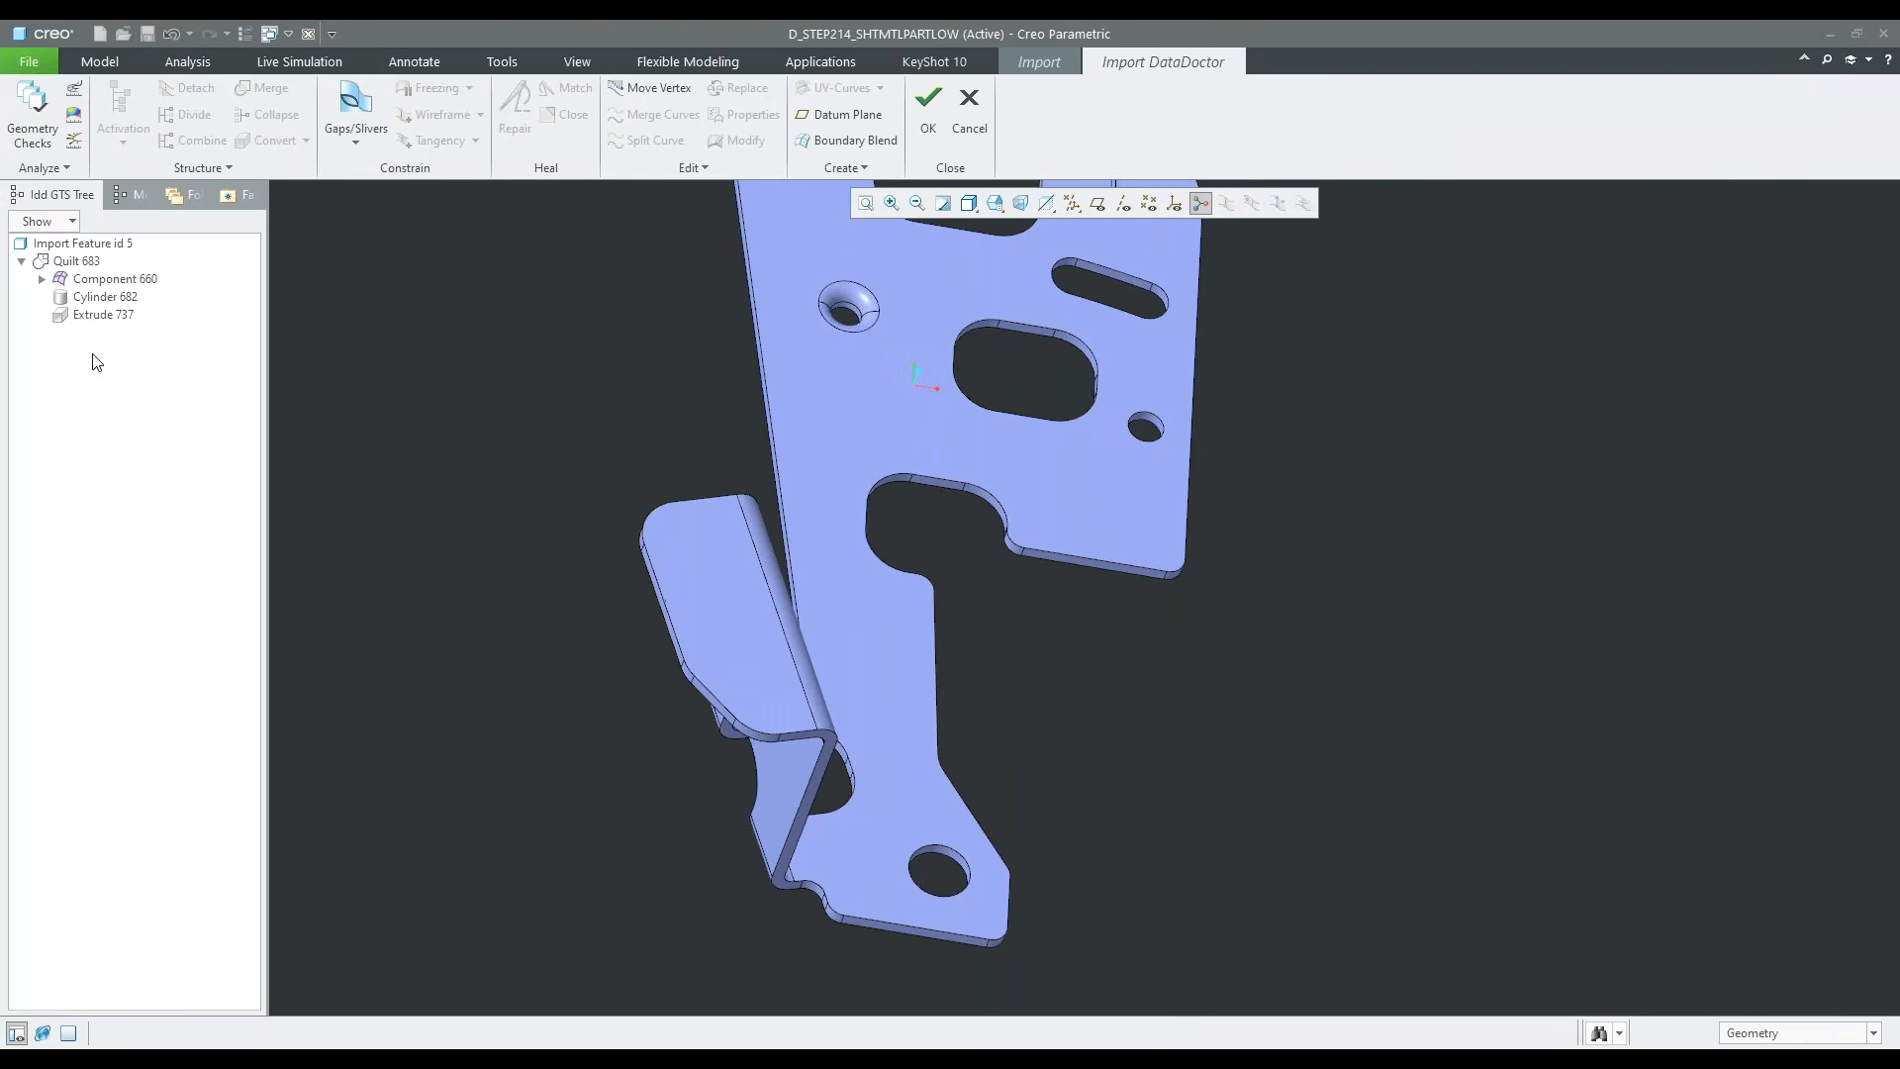
pyautogui.scroll(-1, 680, 613)
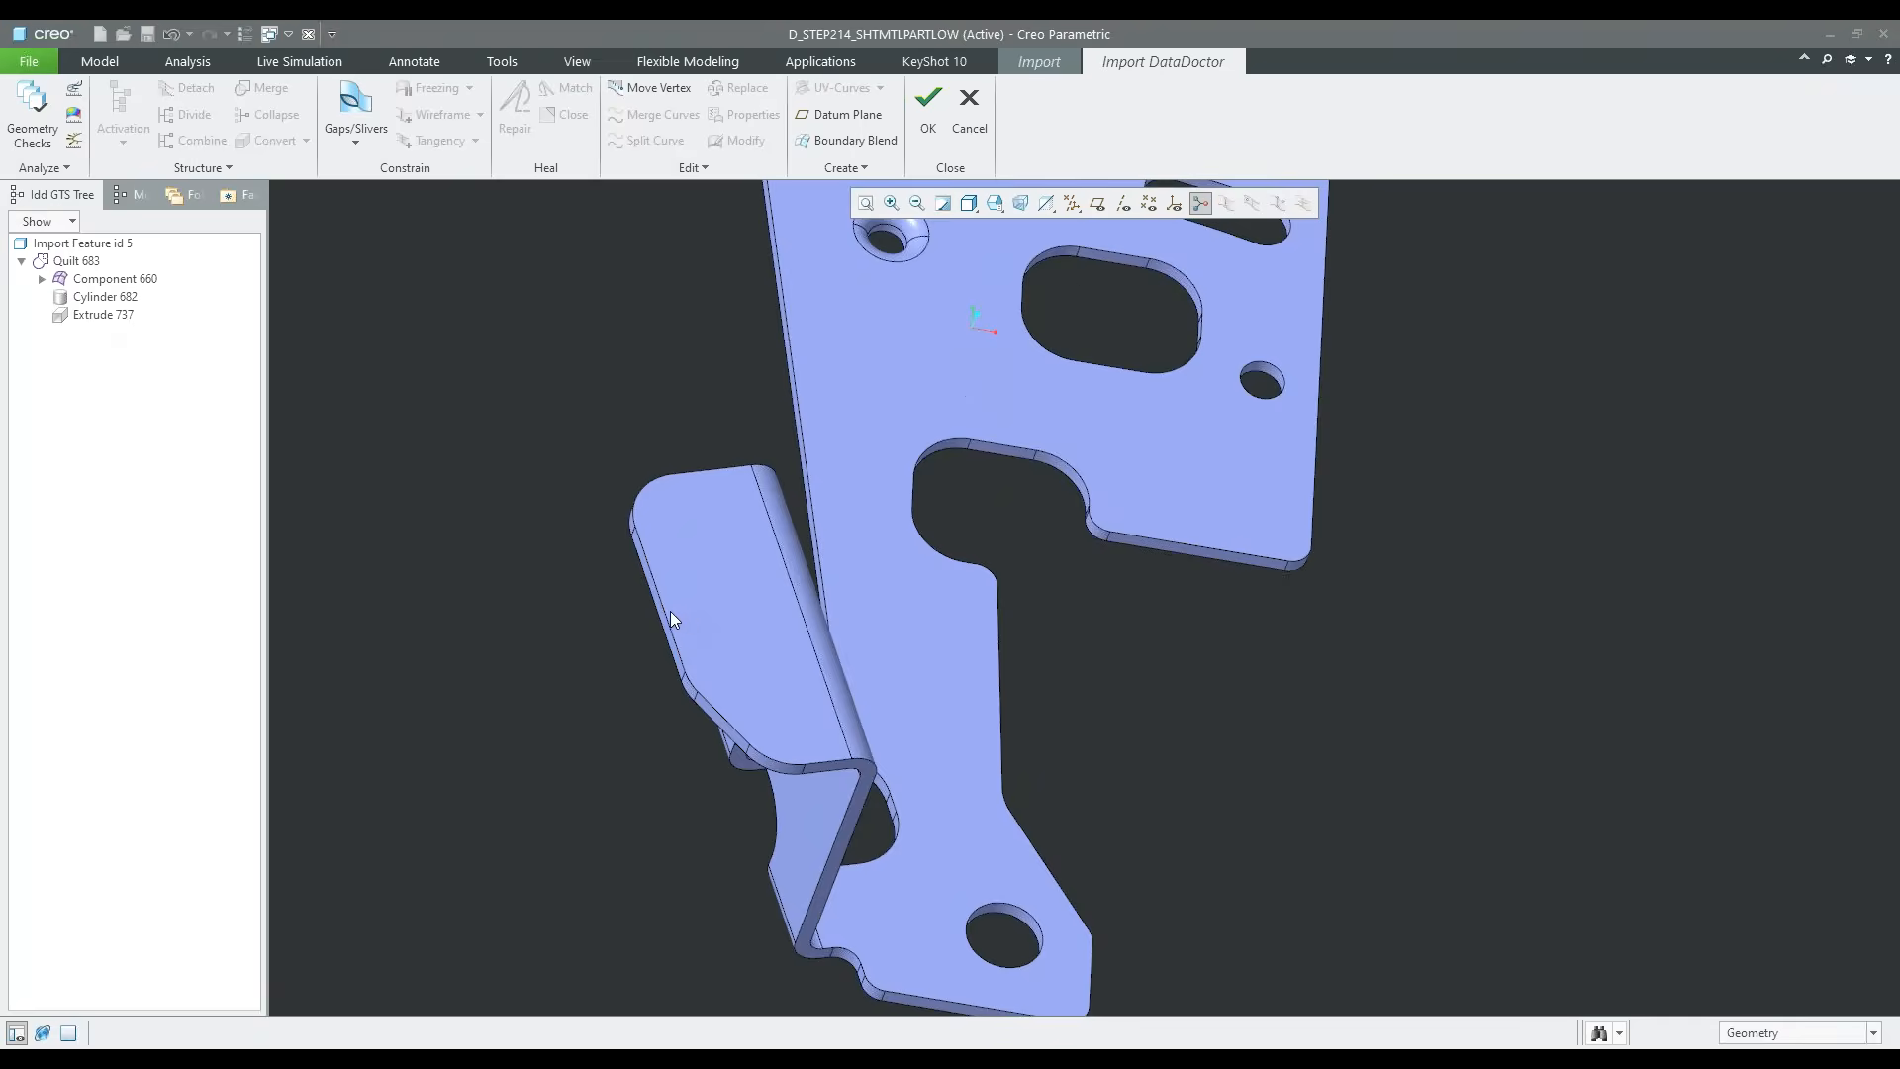
pyautogui.scroll(-3, 646, 604)
pyautogui.scroll(-1, 653, 566)
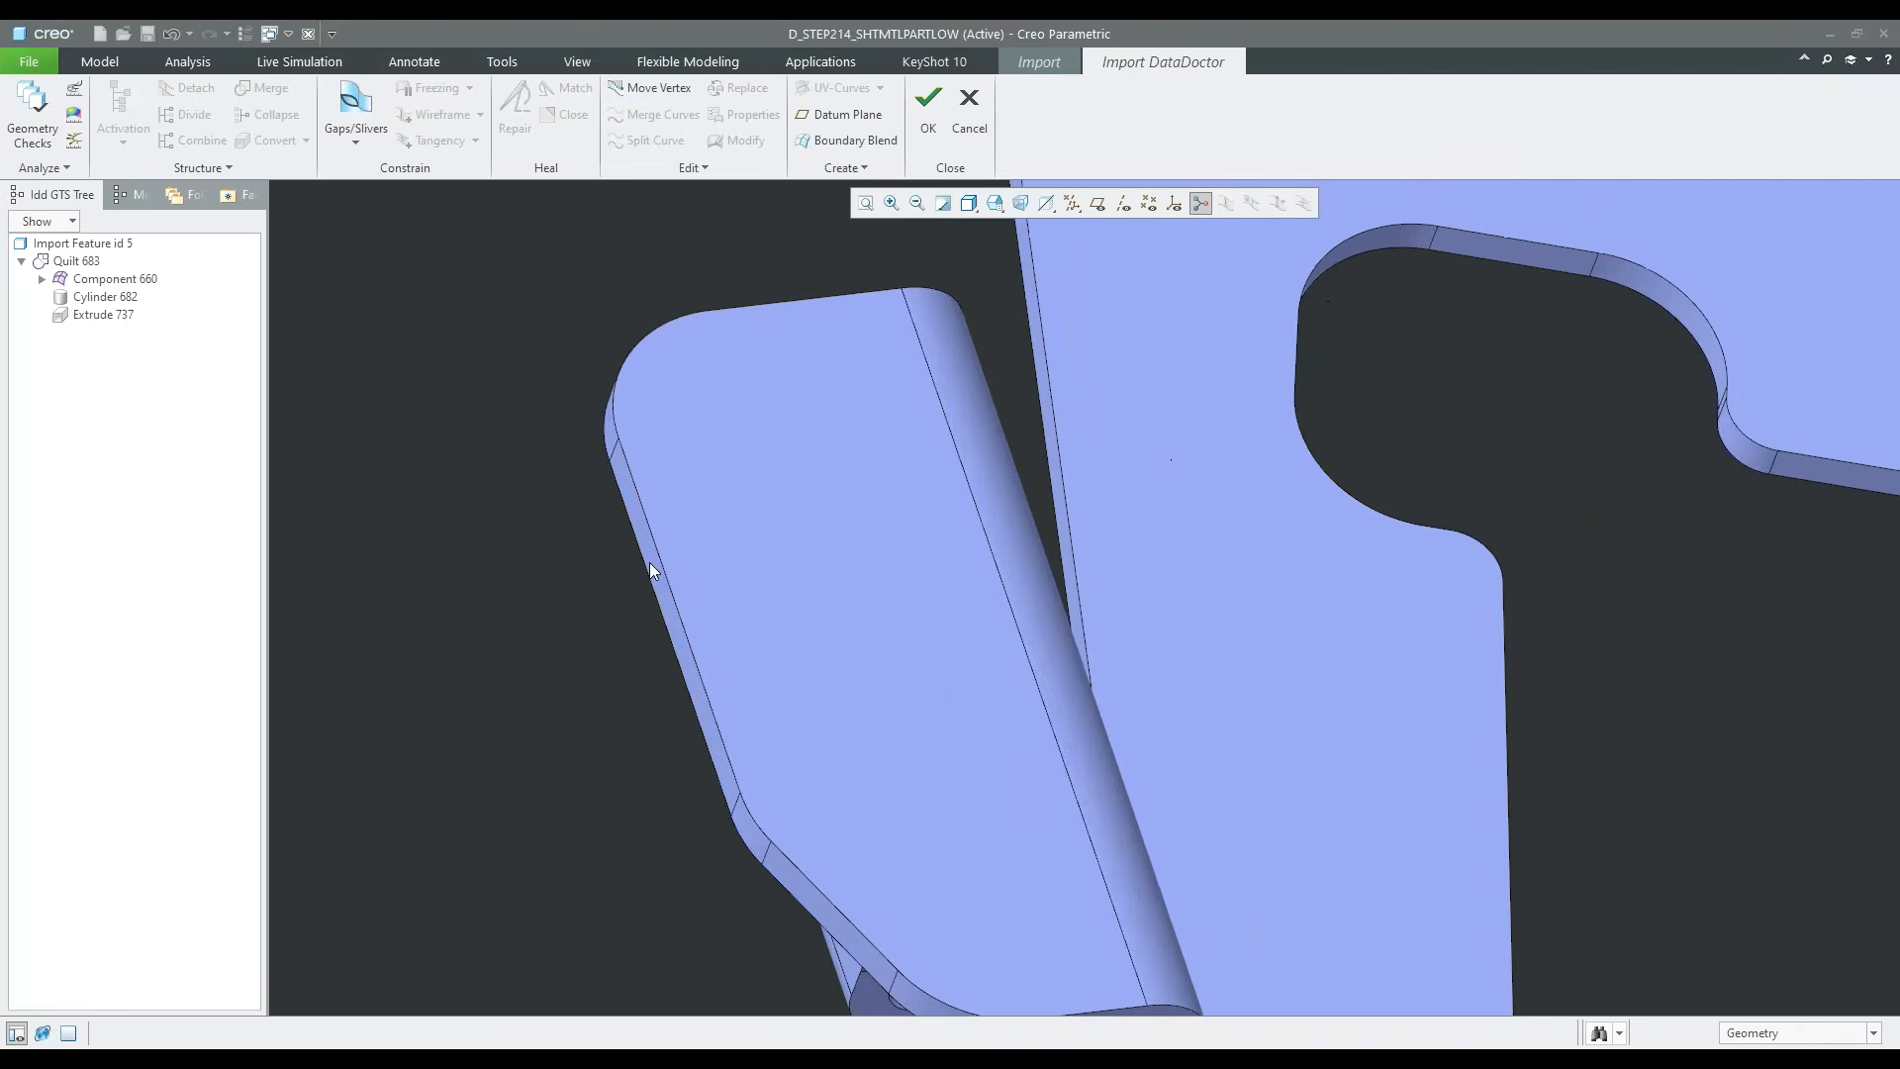
pyautogui.scroll(1, 691, 637)
pyautogui.scroll(2, 671, 574)
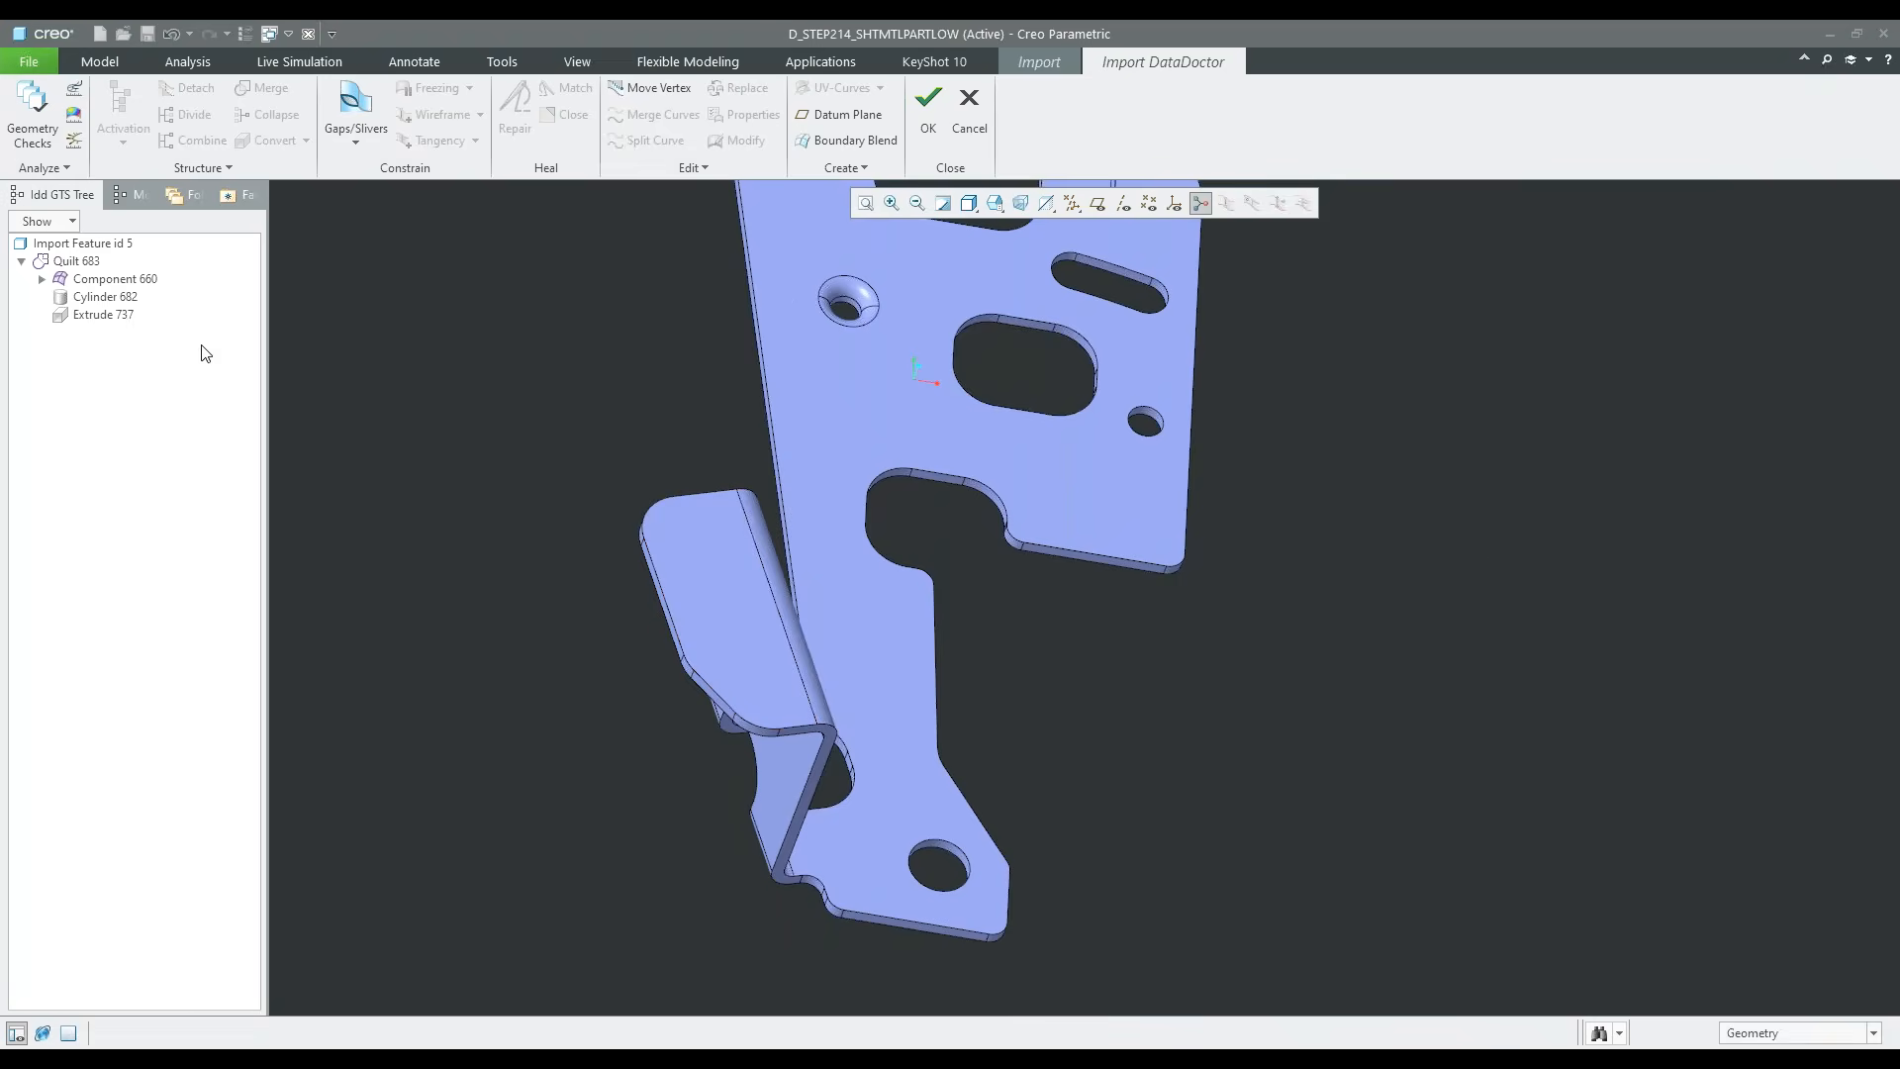
pyautogui.click(103, 315)
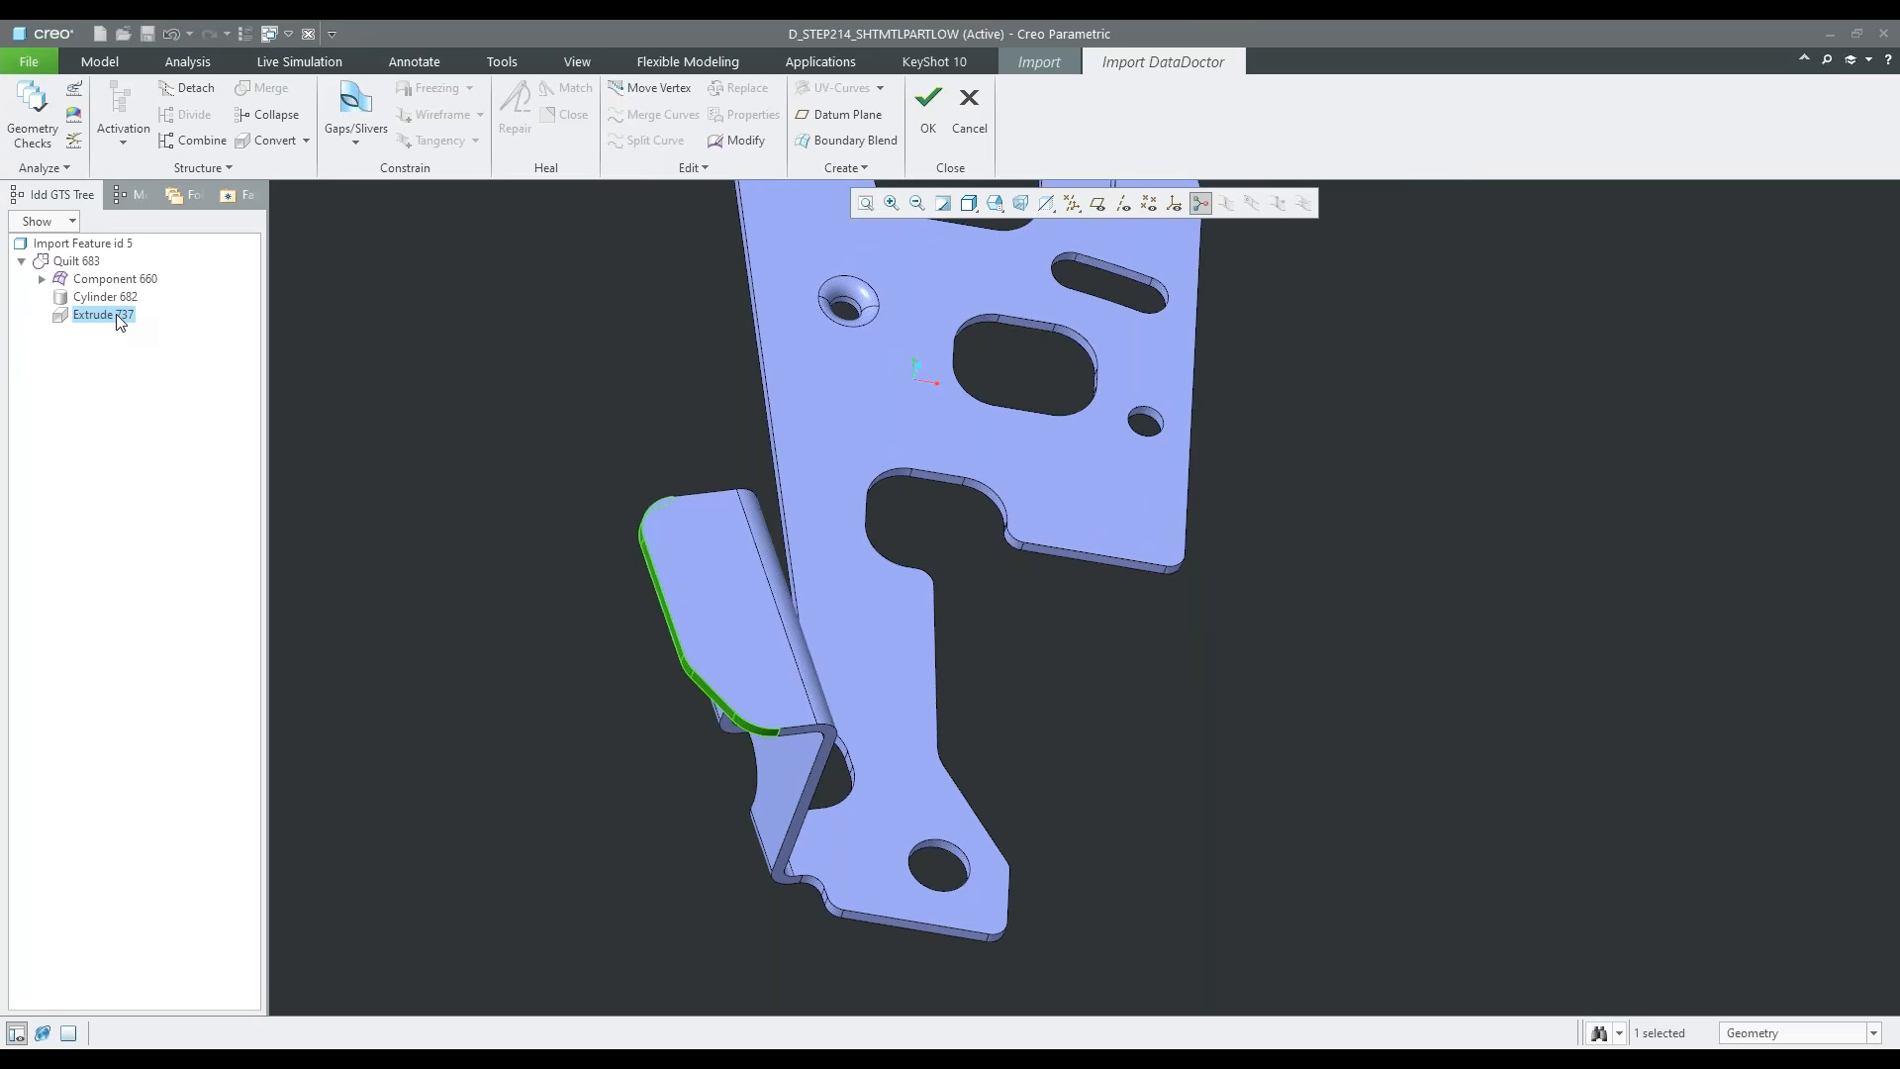
pyautogui.click(693, 170)
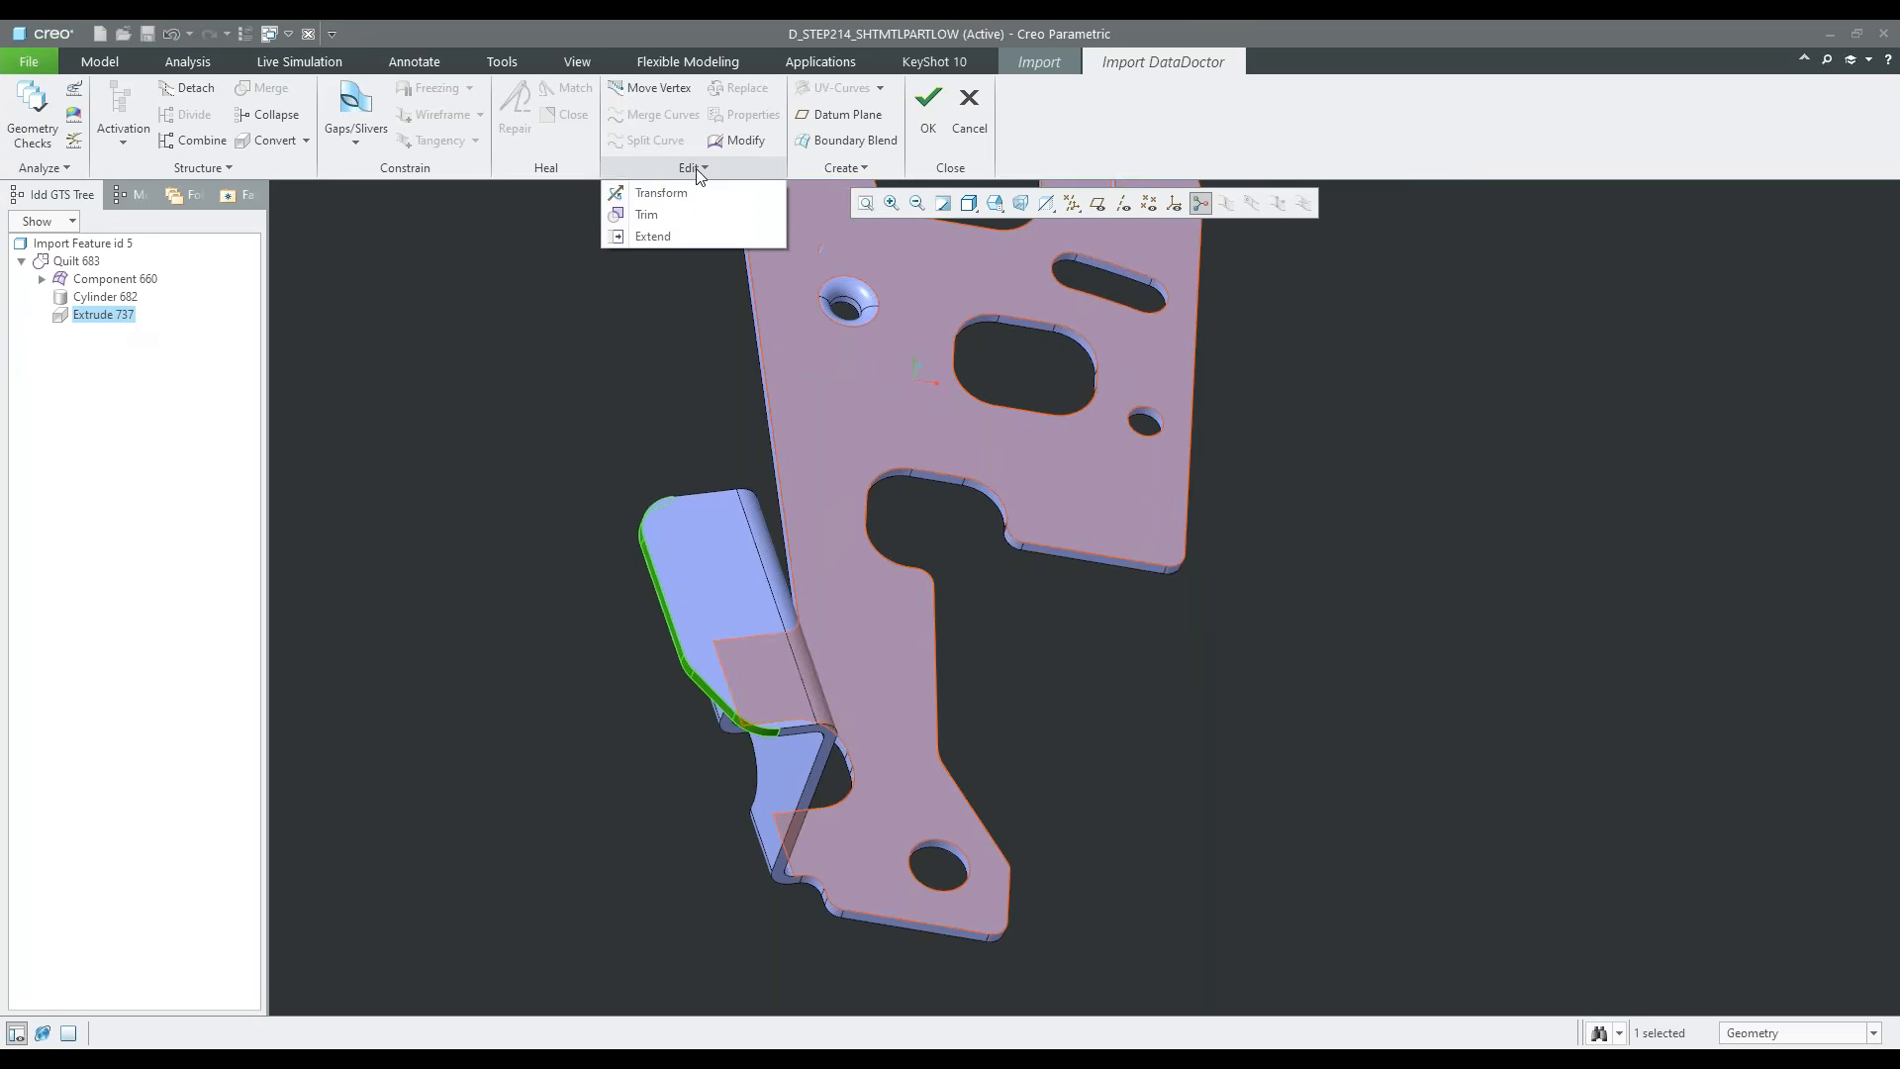
pyautogui.click(679, 237)
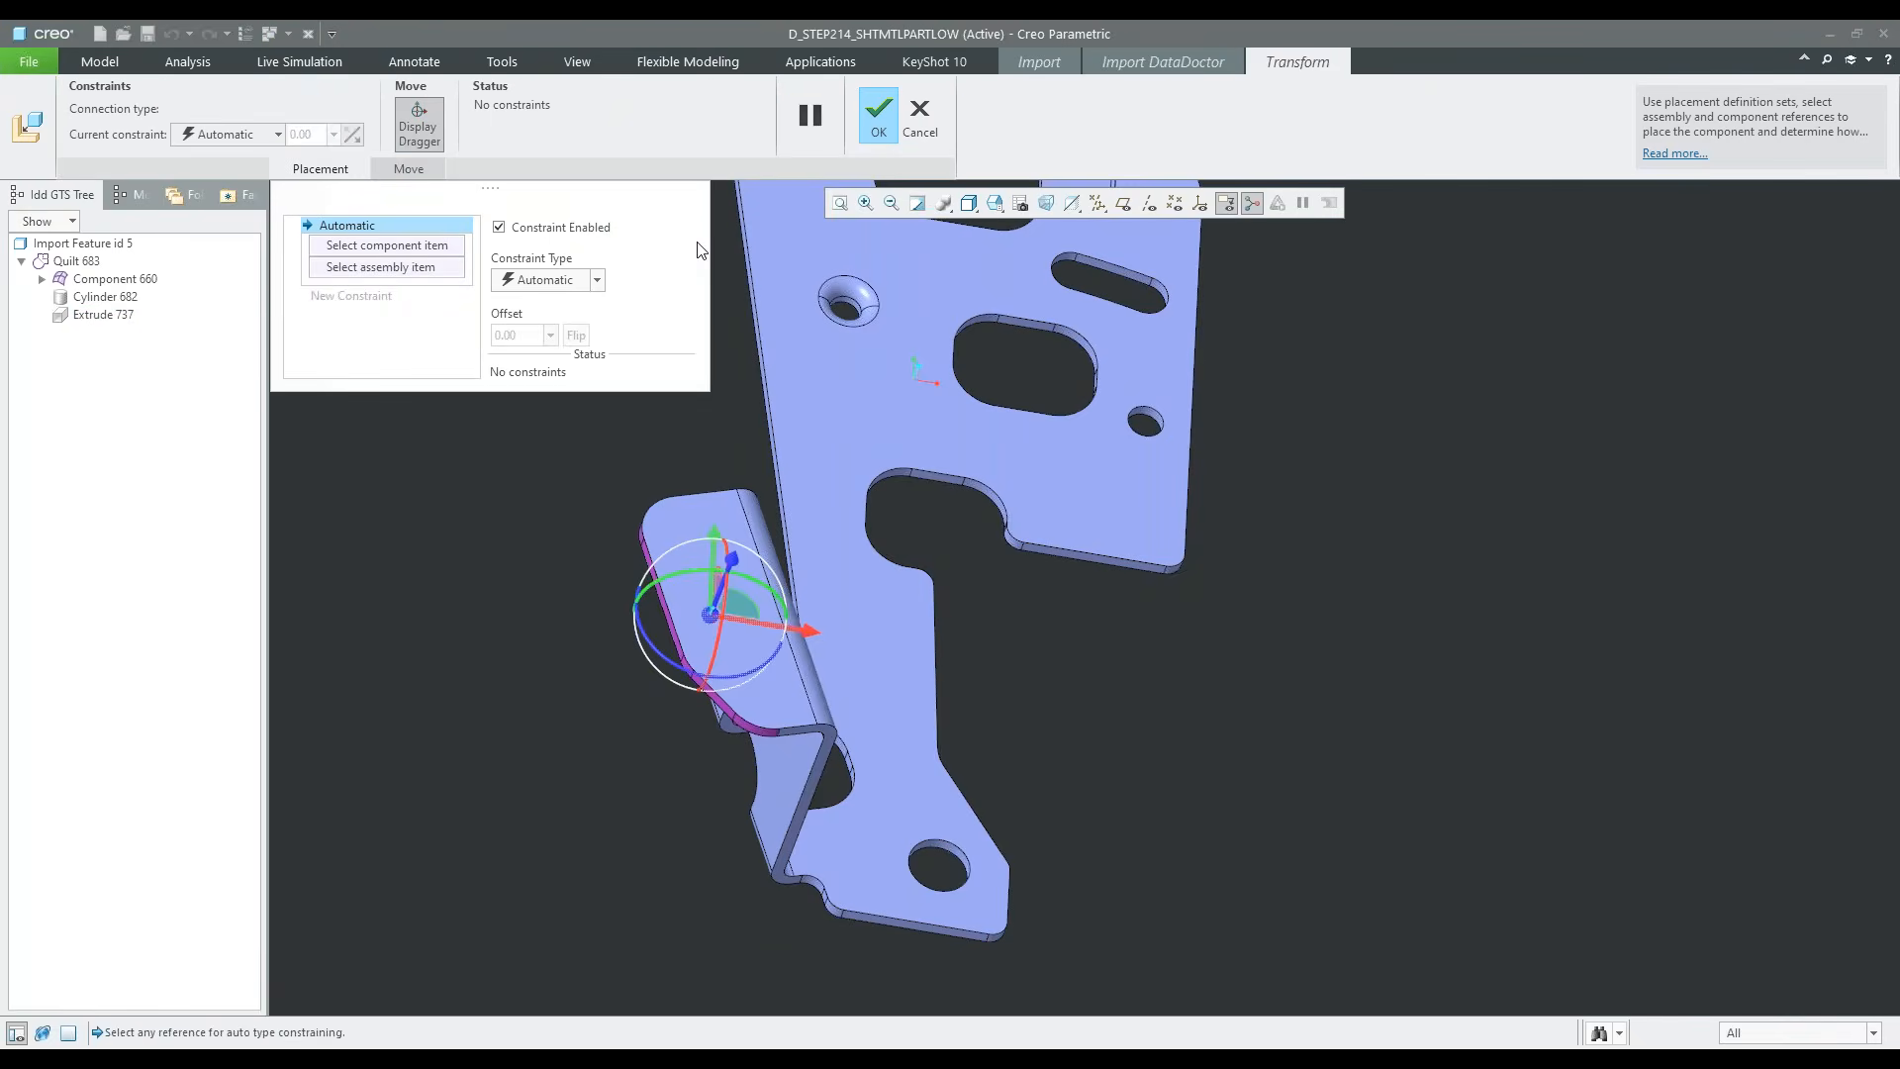
pyautogui.moveTo(807, 630); pyautogui.dragTo(786, 634)
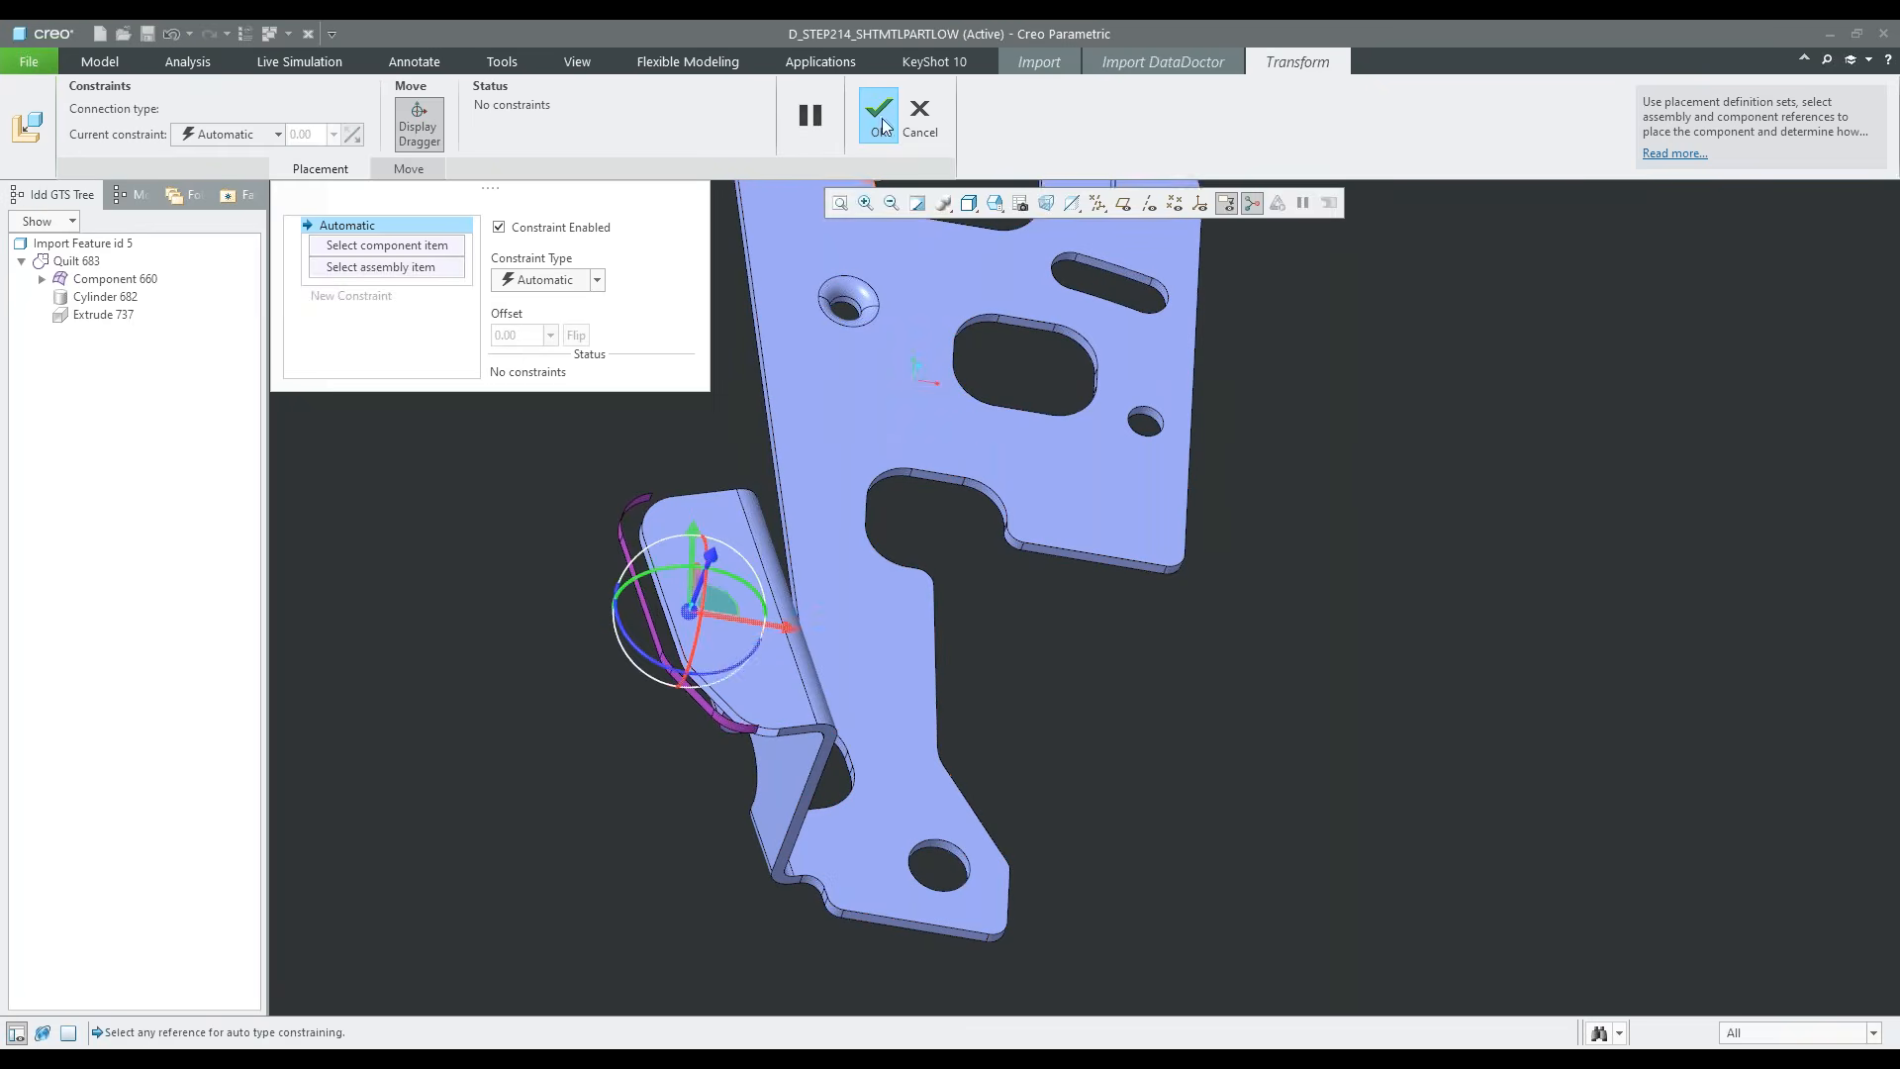
pyautogui.click(879, 117)
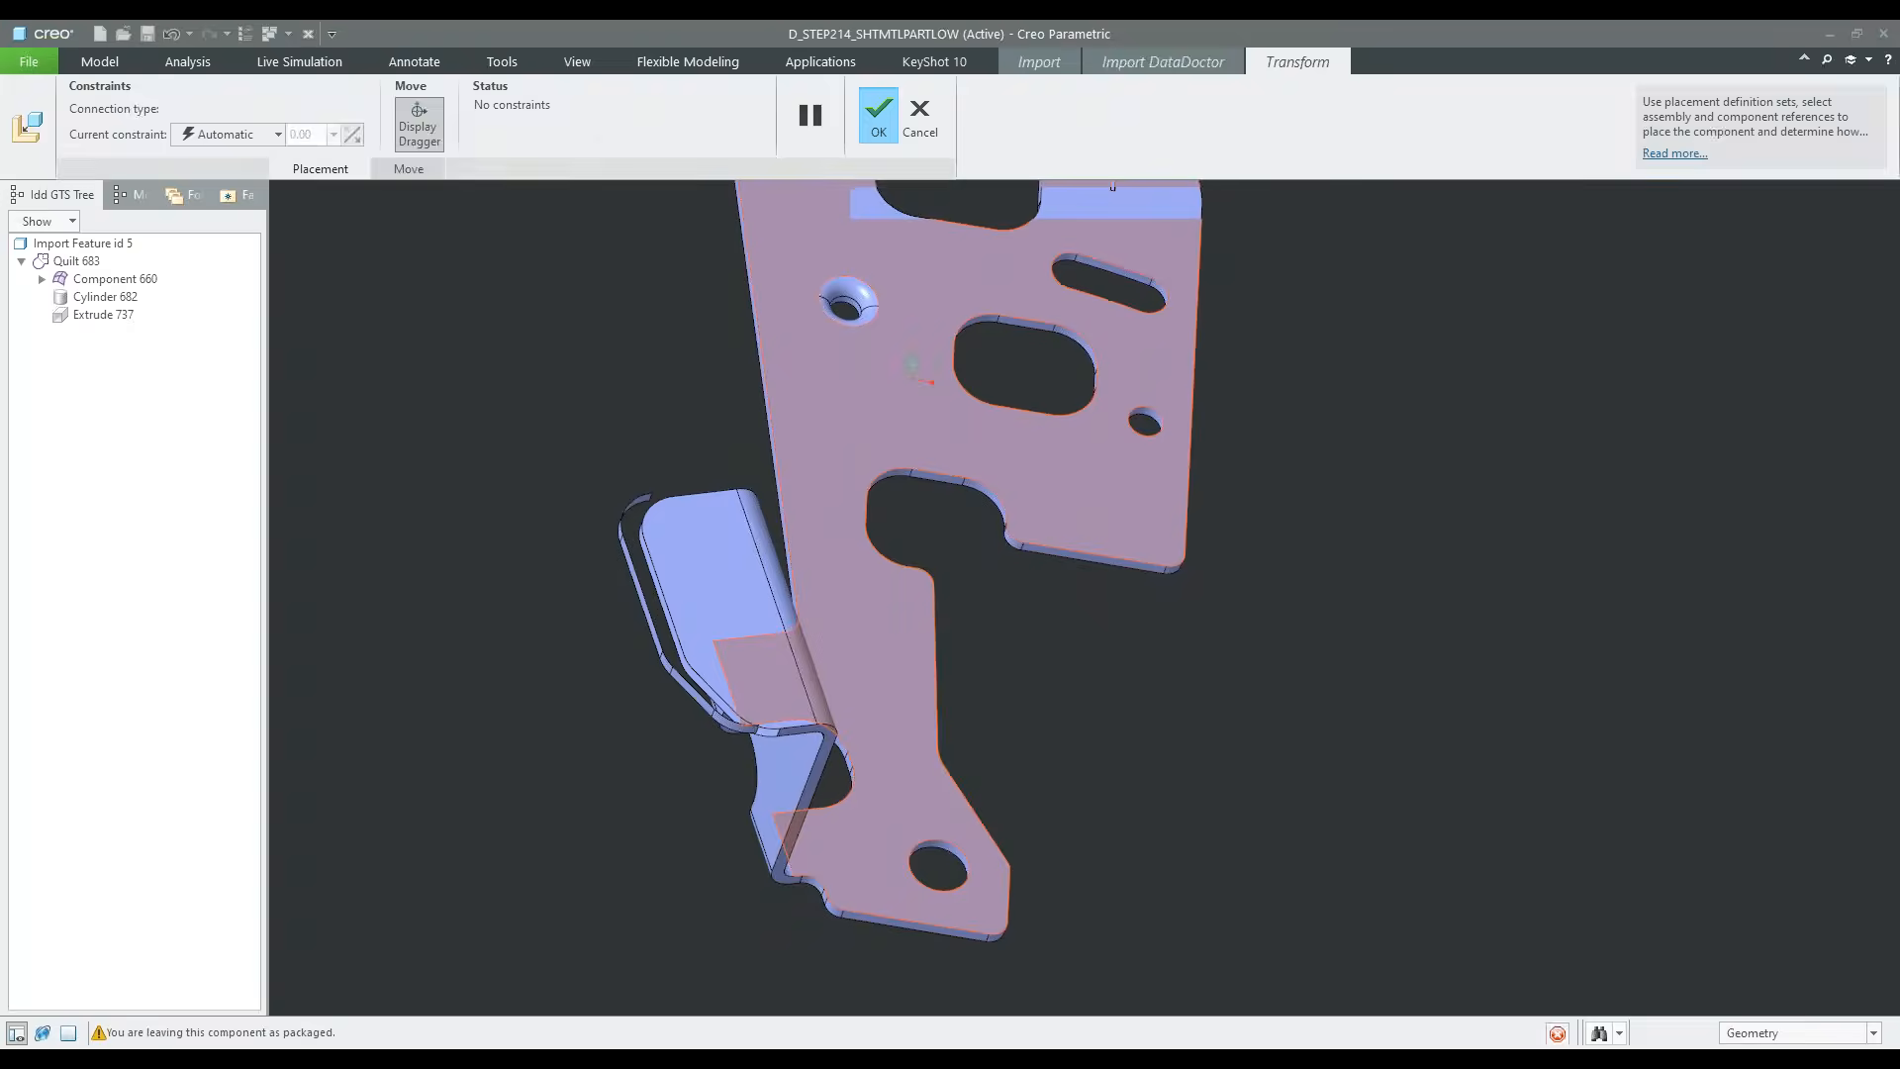
pyautogui.hotkey('ctrl', 'z')
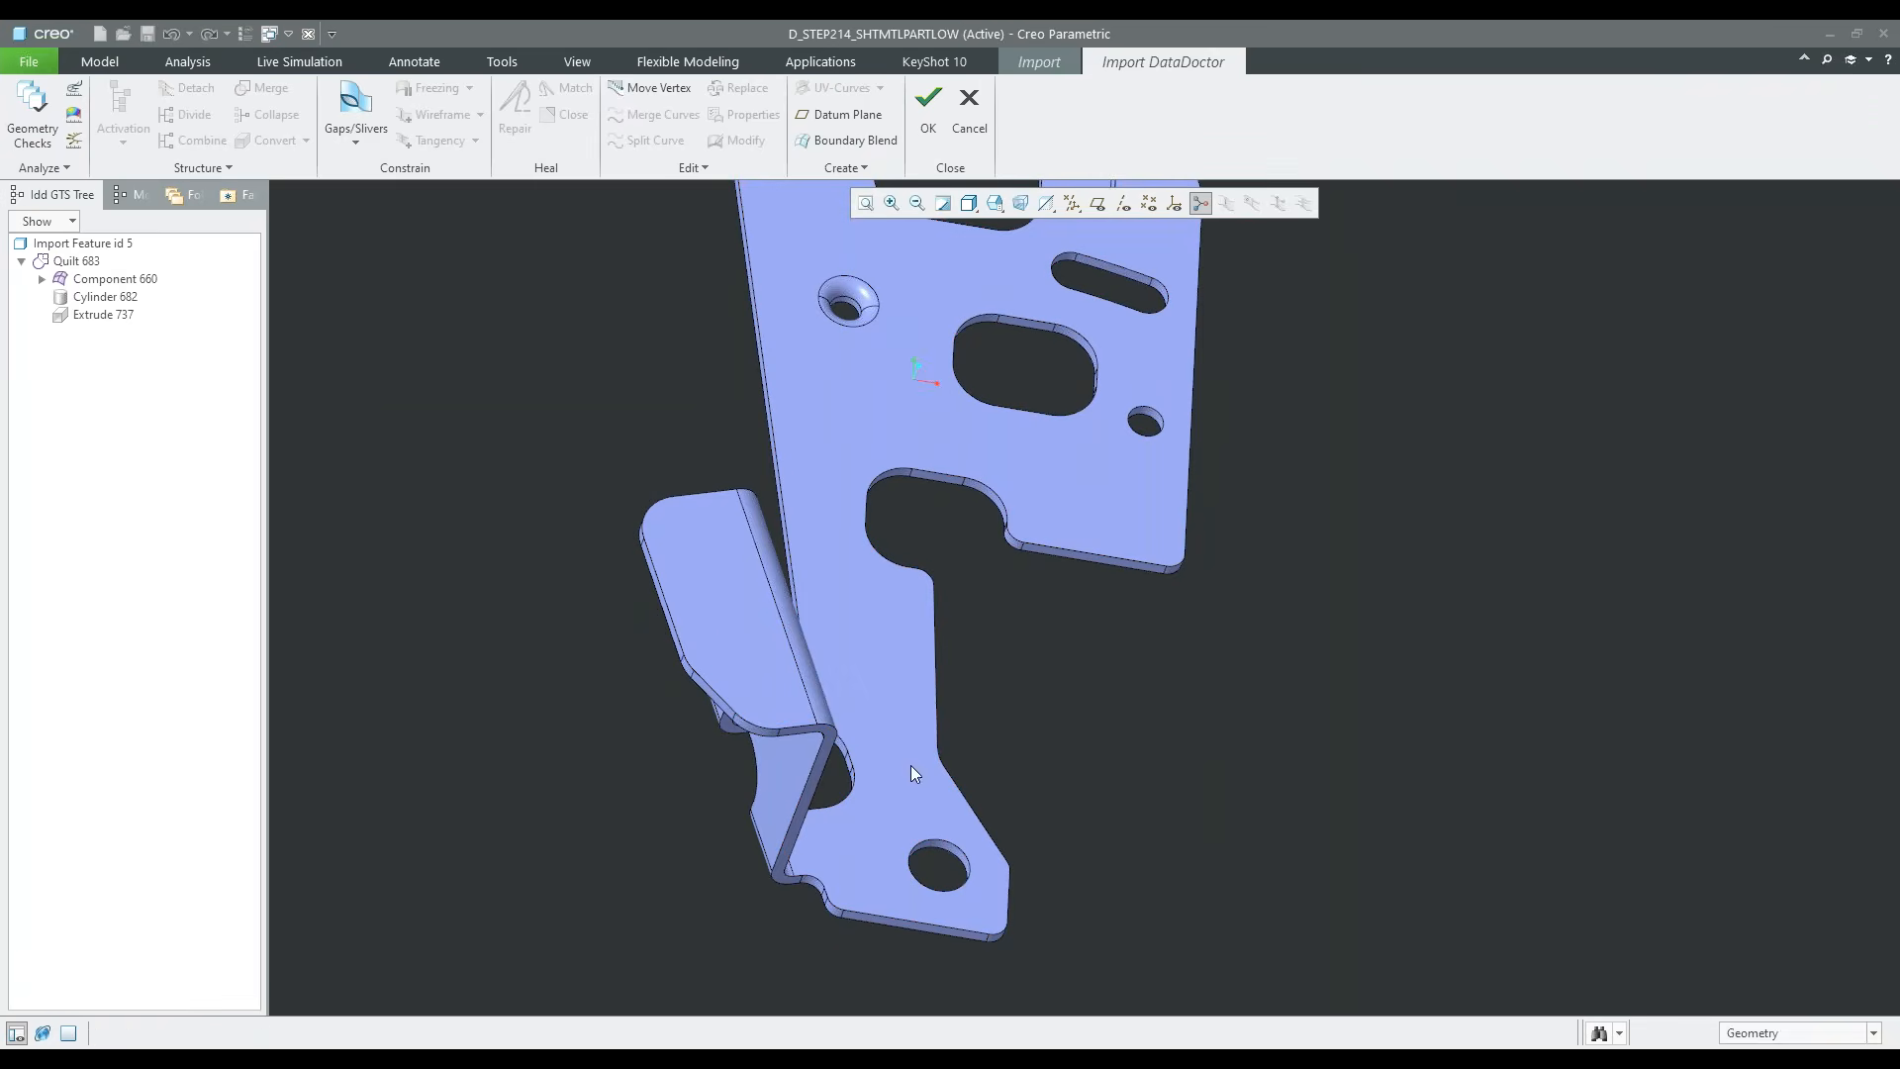
# Undo the conversion of the flange's free-end edge surfaces into an extrude
pyautogui.scroll(3, 653, 589)
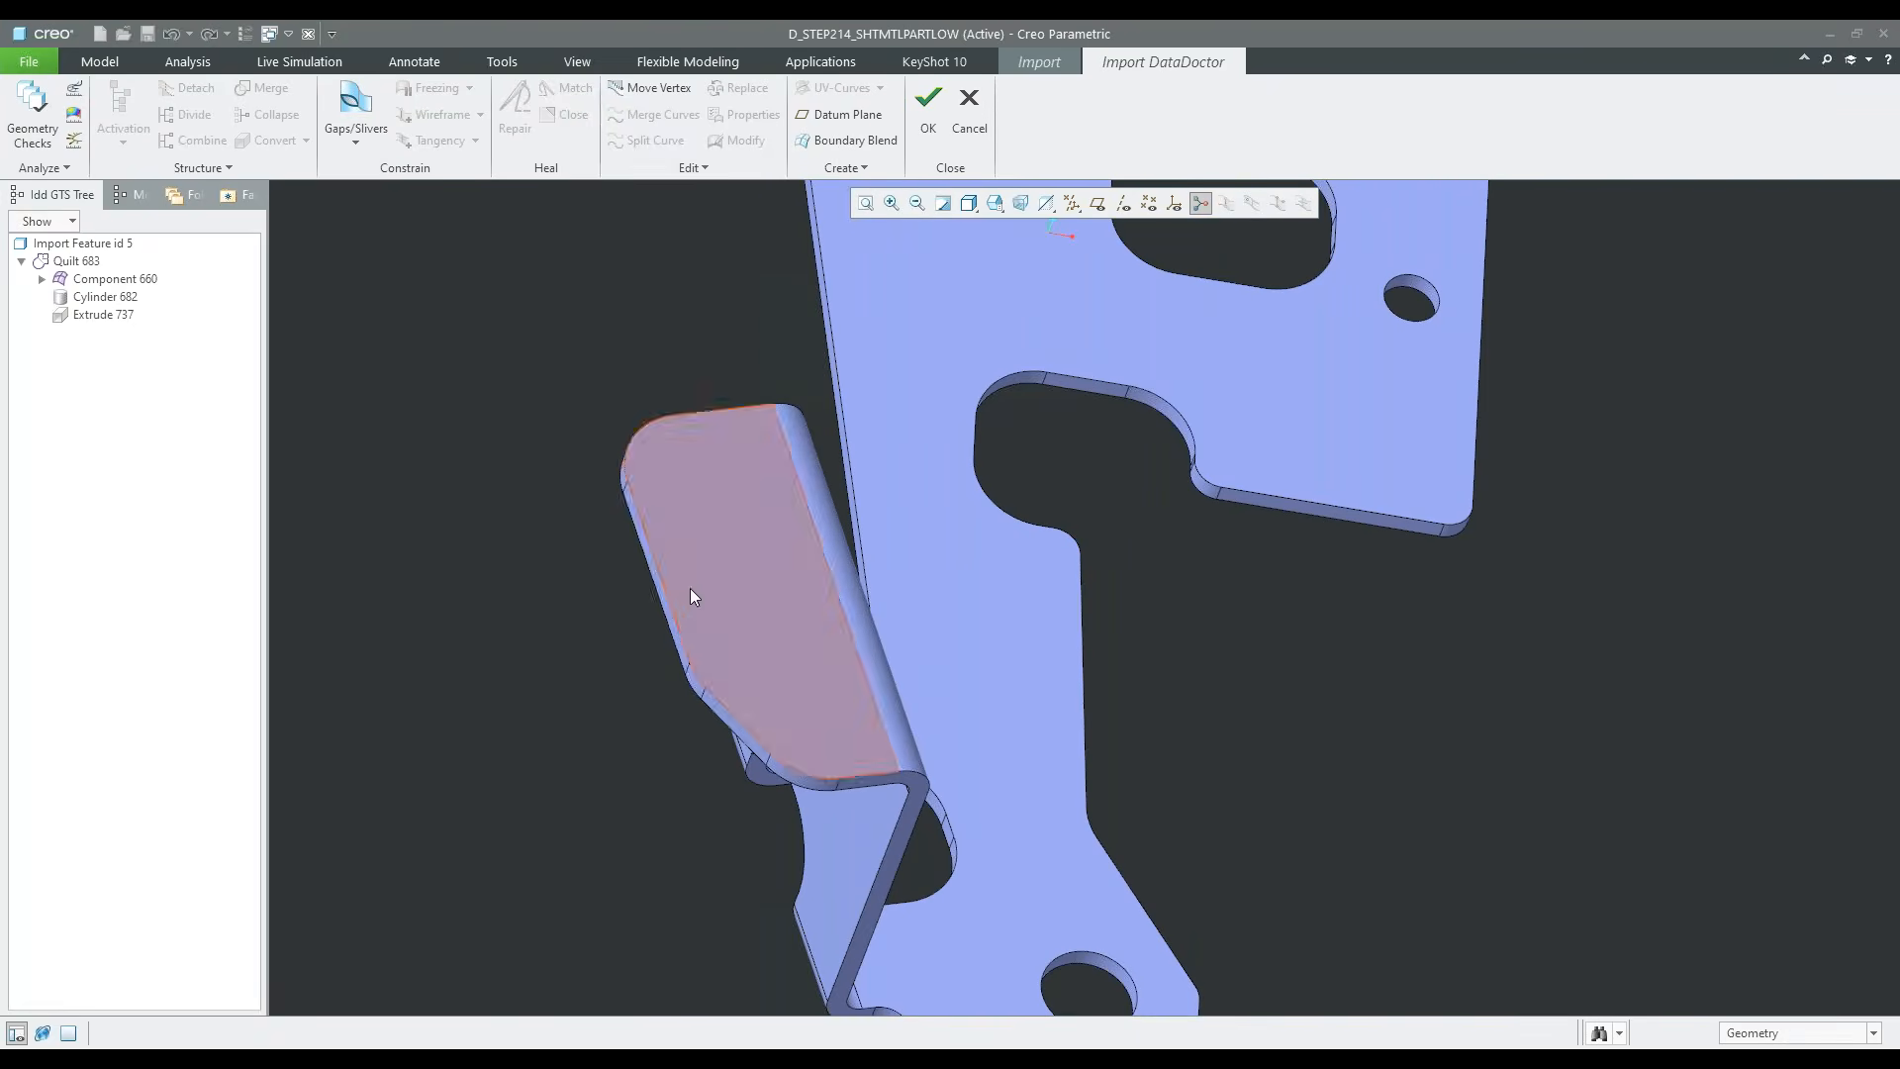
pyautogui.scroll(2, 691, 596)
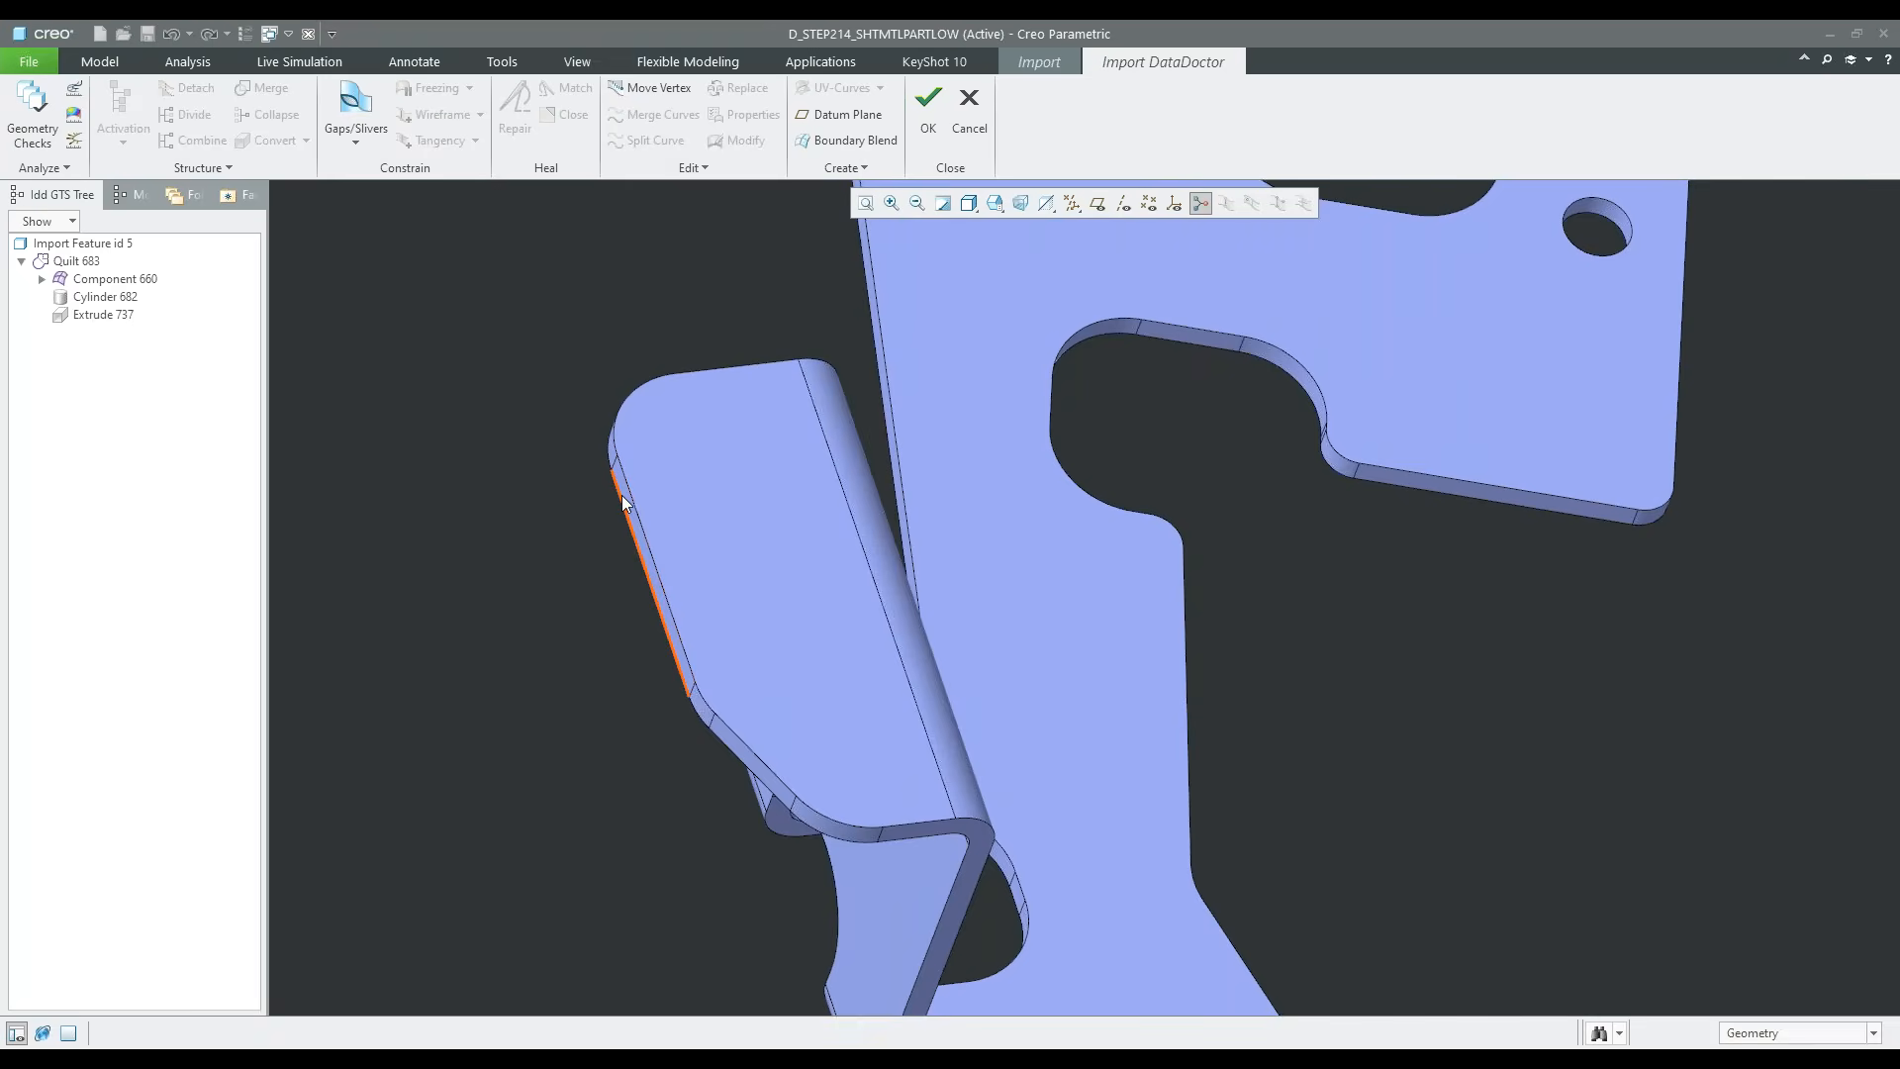
pyautogui.scroll(-3, 888, 604)
pyautogui.moveTo(889, 603); pyautogui.dragTo(865, 610, button='middle')
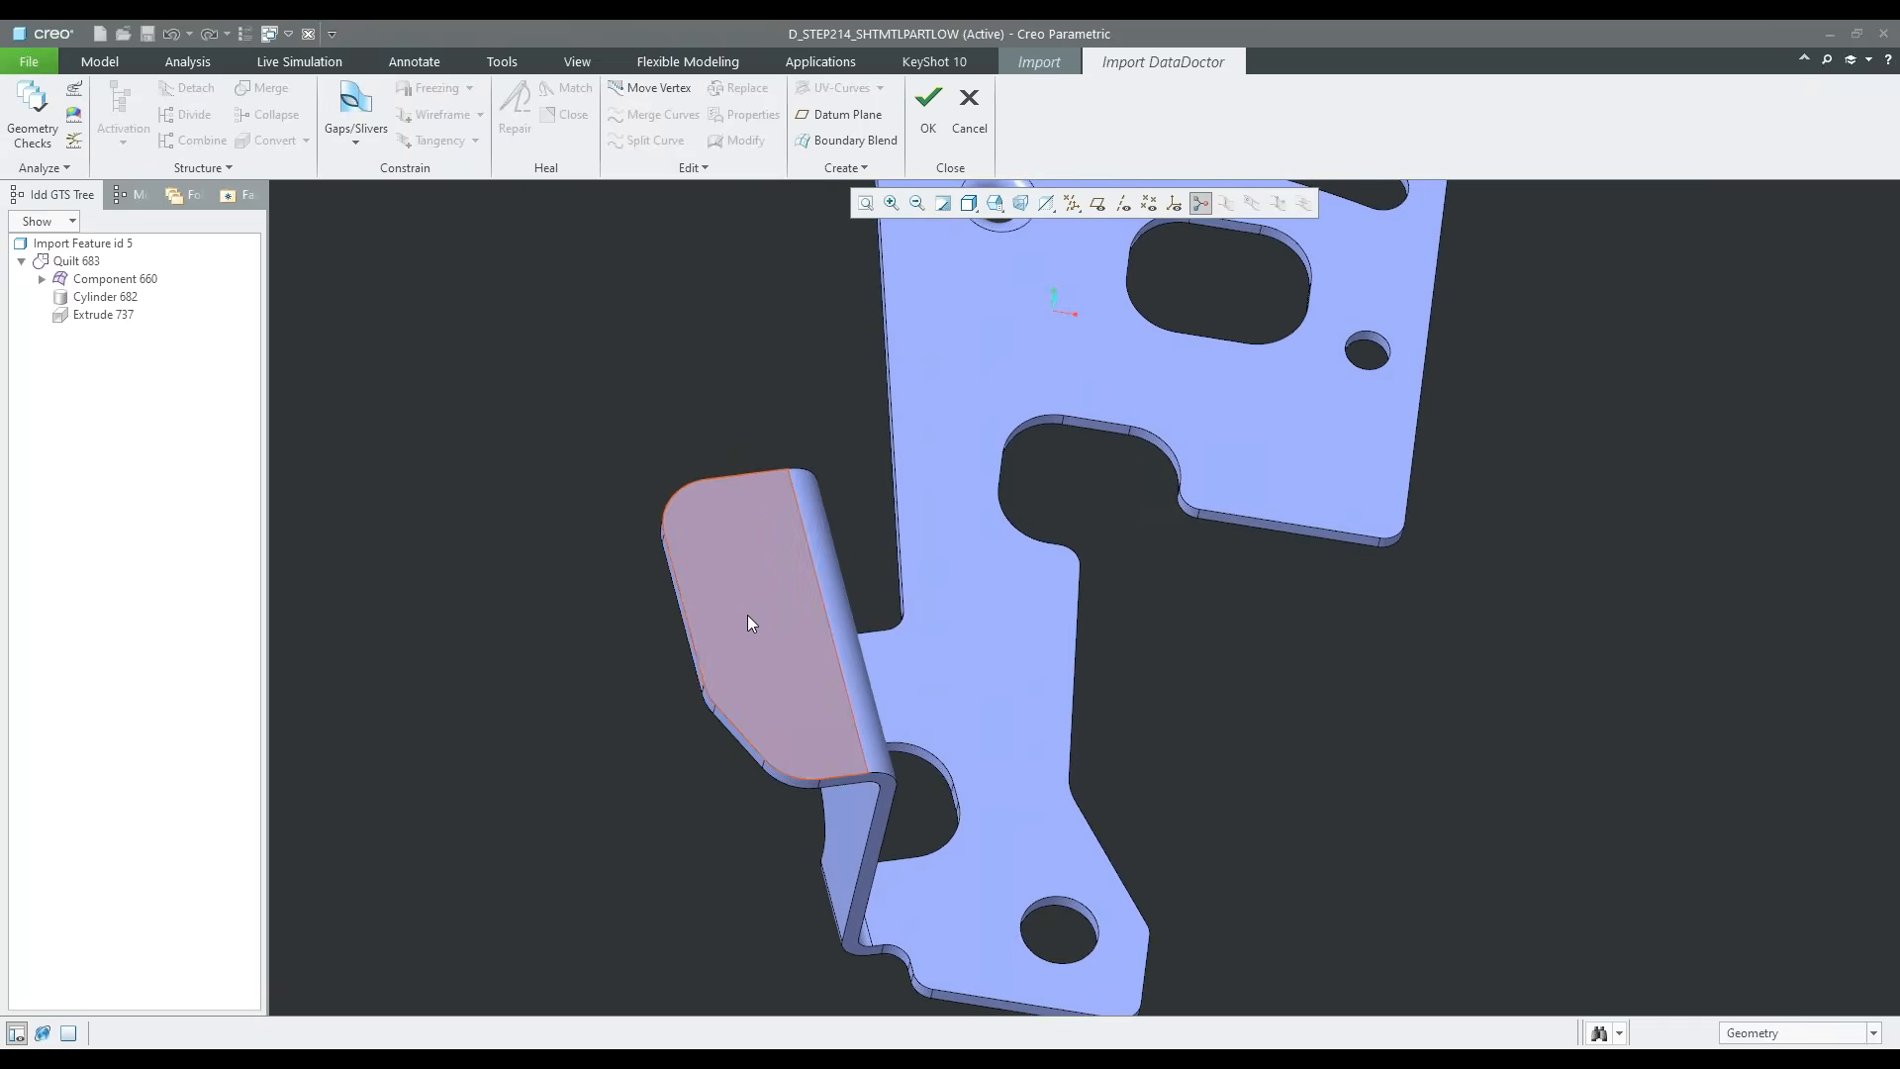
pyautogui.moveTo(746, 615); pyautogui.dragTo(770, 613, button='middle')
pyautogui.scroll(3, 770, 613)
pyautogui.scroll(-1, 745, 696)
pyautogui.hotkey('ctrl', 'z')
pyautogui.scroll(2, 834, 572)
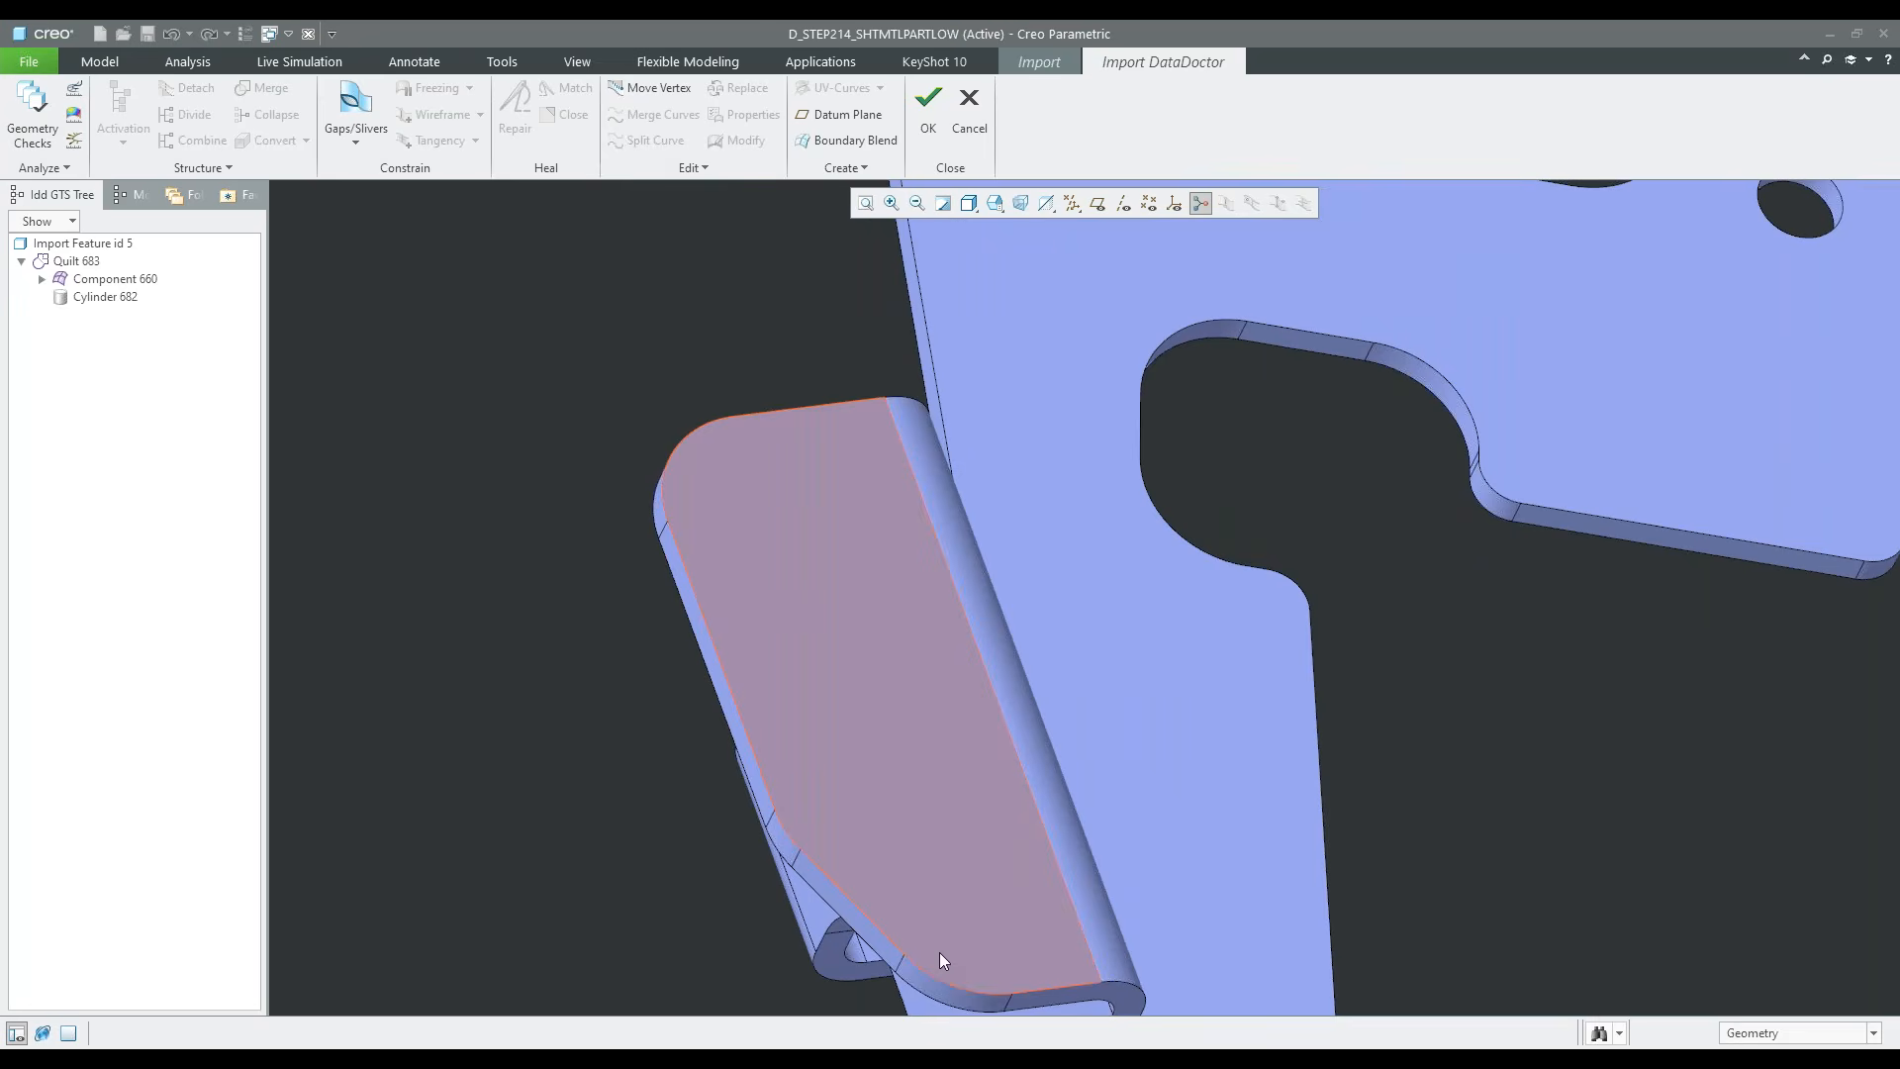
# Select the five adjoining edge surfaces around the flange's free end again for conversion to one extrude
pyautogui.click(940, 985)
pyautogui.keyDown('ctrl'); pyautogui.click(849, 909); pyautogui.keyUp('ctrl')
pyautogui.keyDown('ctrl'); pyautogui.click(787, 843); pyautogui.keyUp('ctrl')
pyautogui.keyDown('ctrl'); pyautogui.click(760, 796); pyautogui.keyUp('ctrl')
pyautogui.scroll(-3, 629, 552)
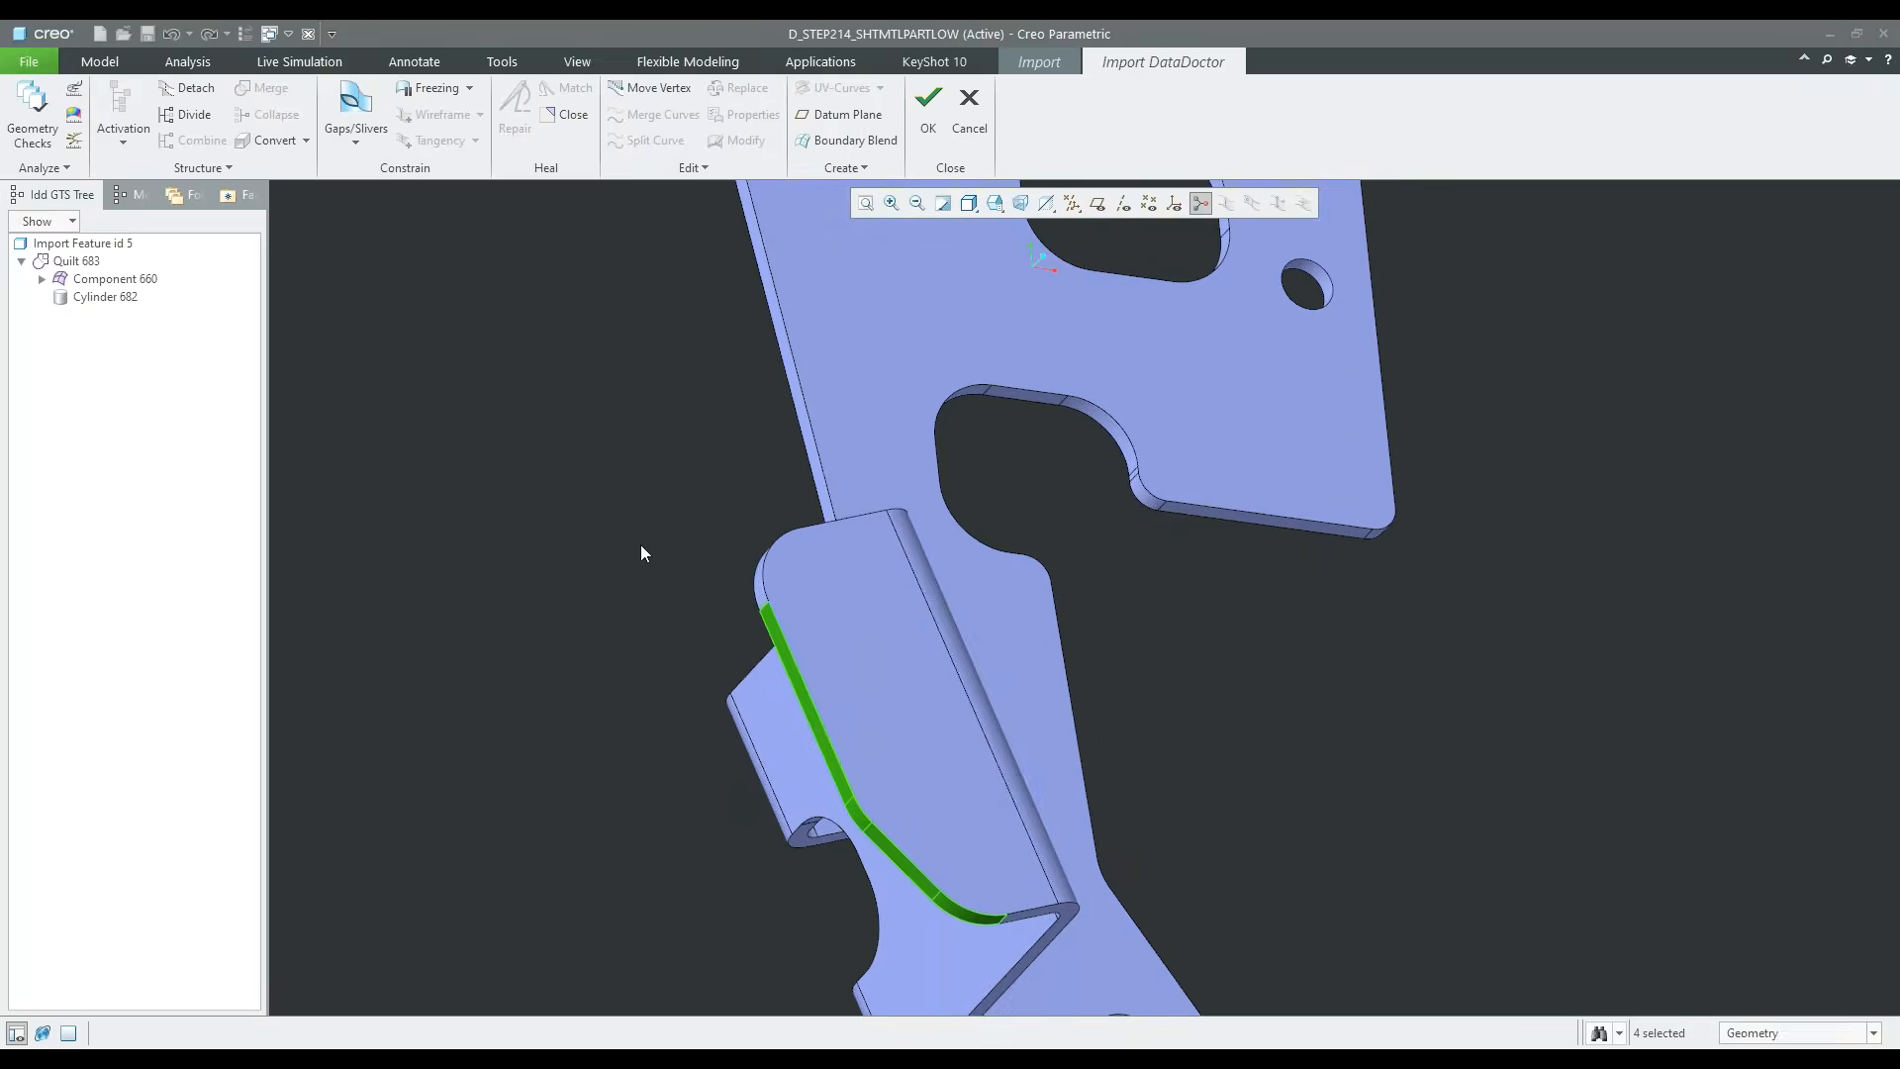
pyautogui.scroll(4, 747, 592)
pyautogui.keyDown('ctrl'); pyautogui.click(770, 587); pyautogui.keyUp('ctrl')
pyautogui.scroll(-4, 717, 652)
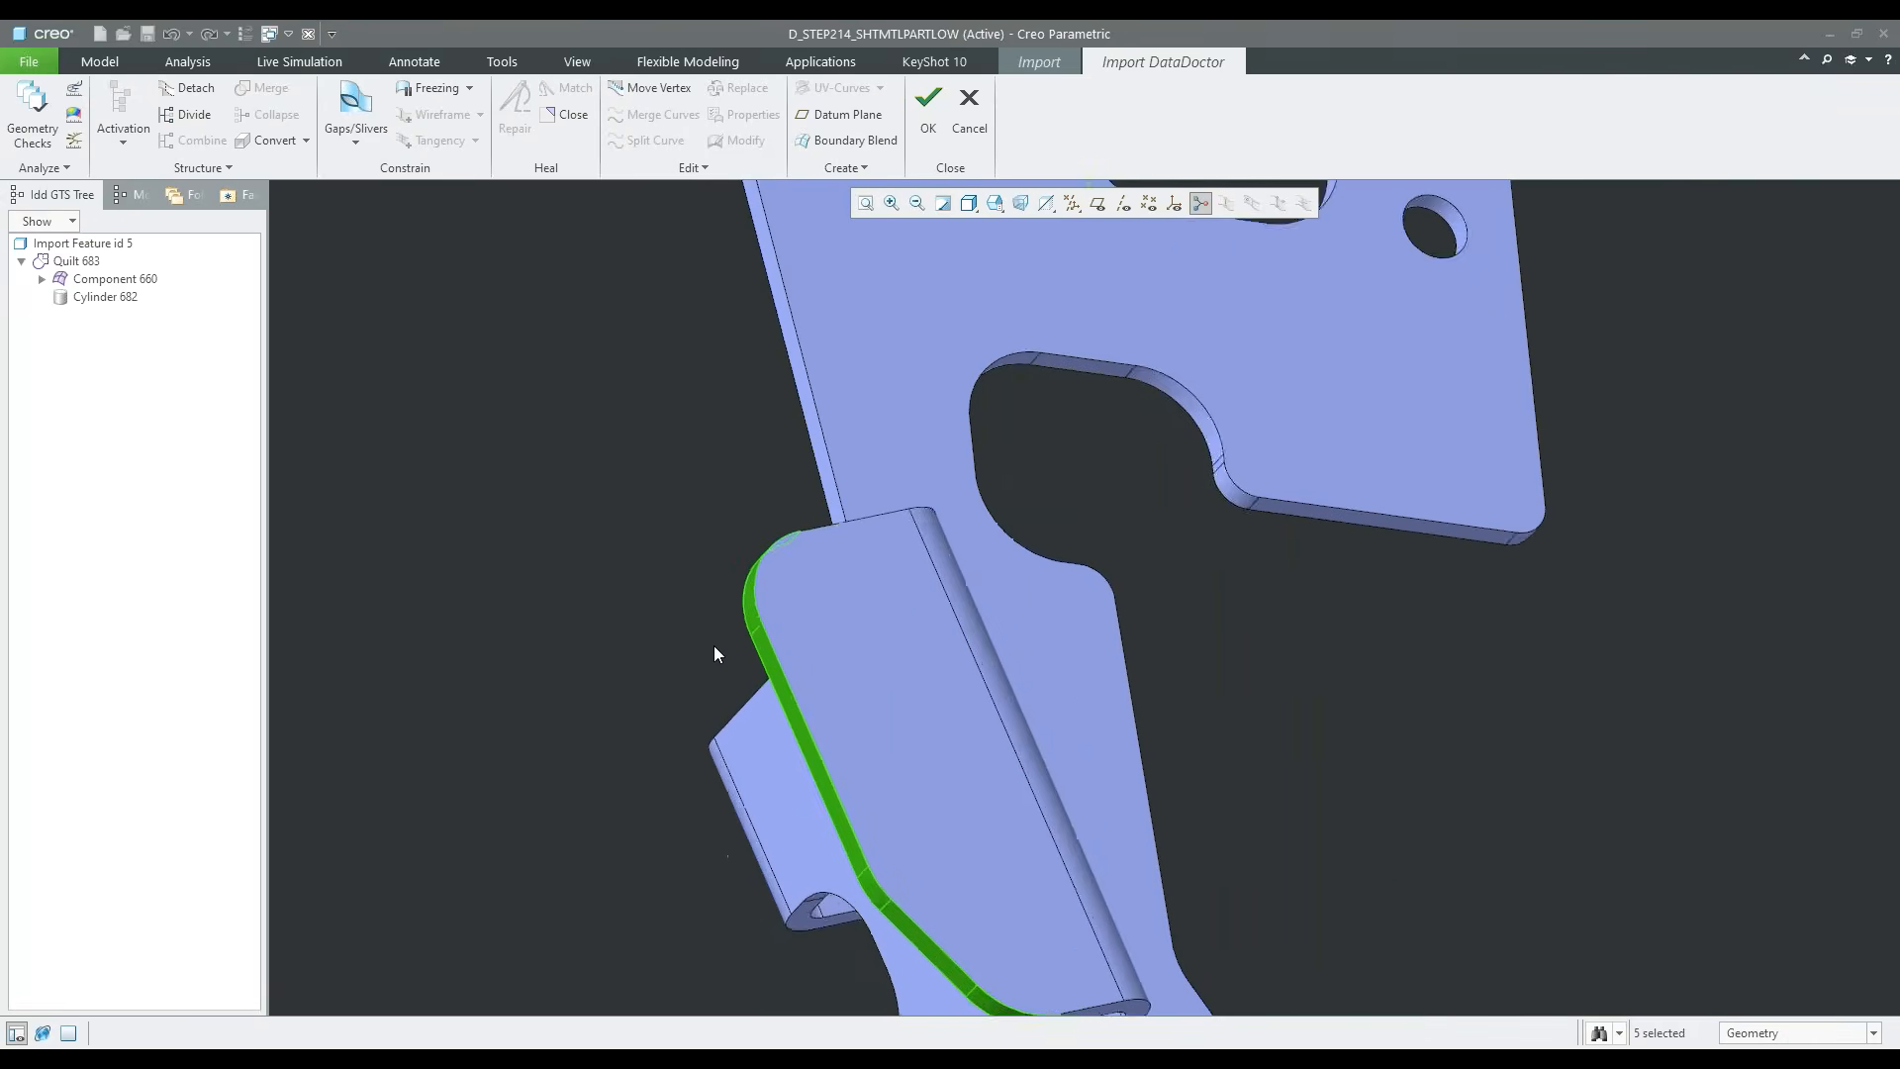
pyautogui.scroll(-2, 714, 648)
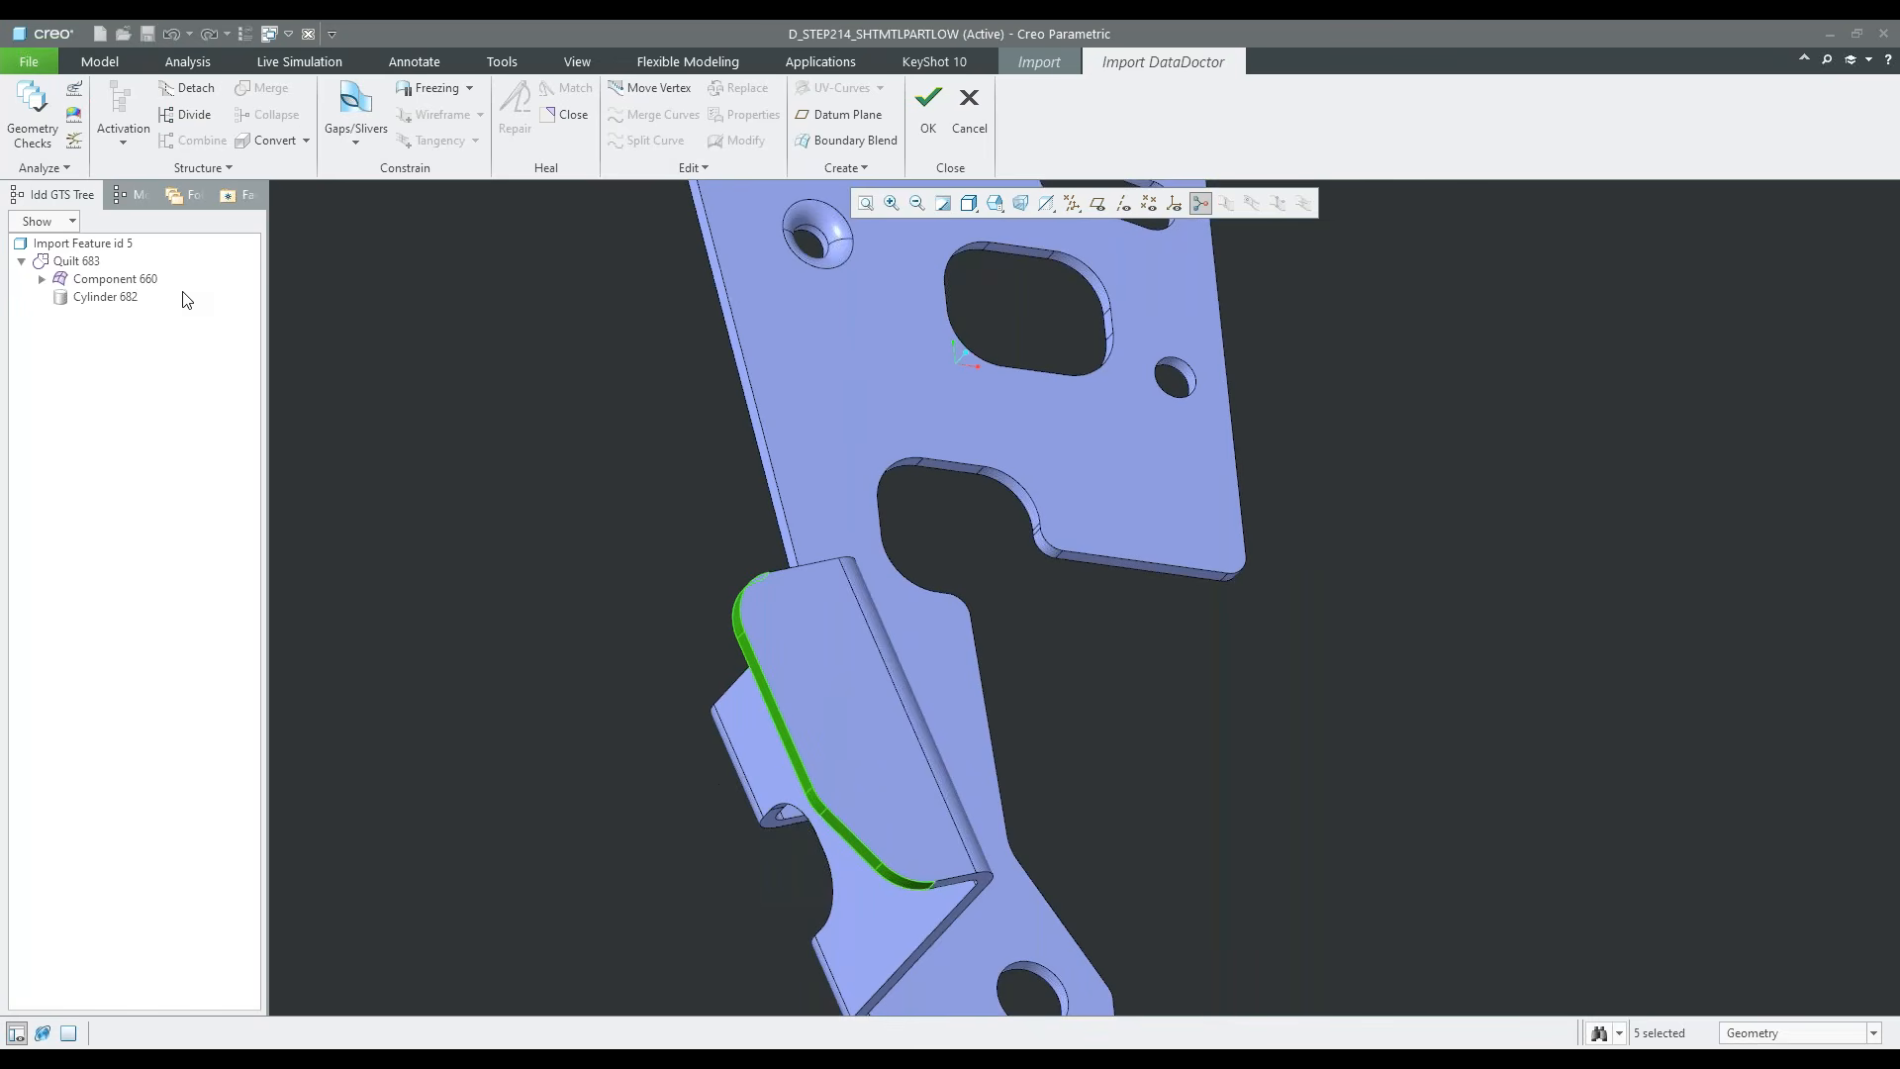
pyautogui.click(307, 144)
pyautogui.click(333, 212)
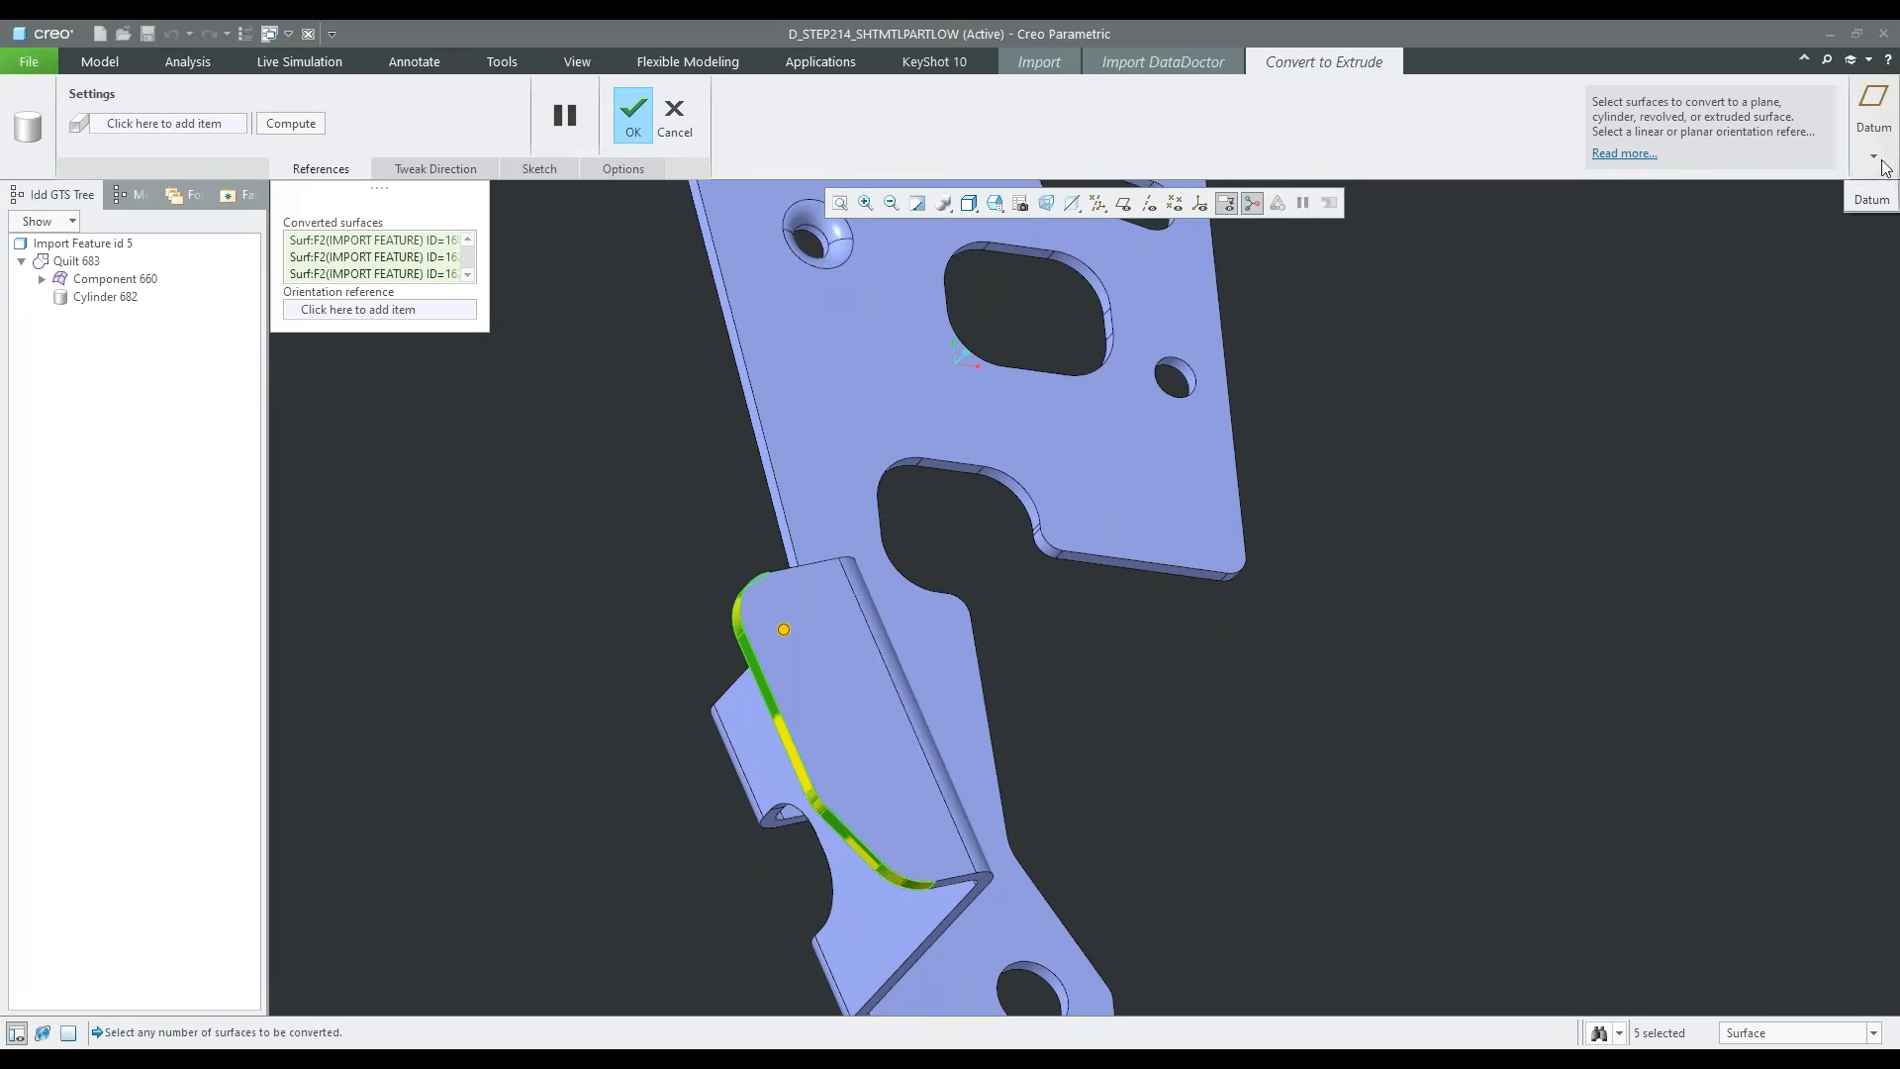
# Create a datum plane offset 5.000 outward from the flange's long straight edge surface, and complete the conversion to an extrude
pyautogui.click(1882, 160)
pyautogui.click(1862, 192)
pyautogui.scroll(2, 809, 634)
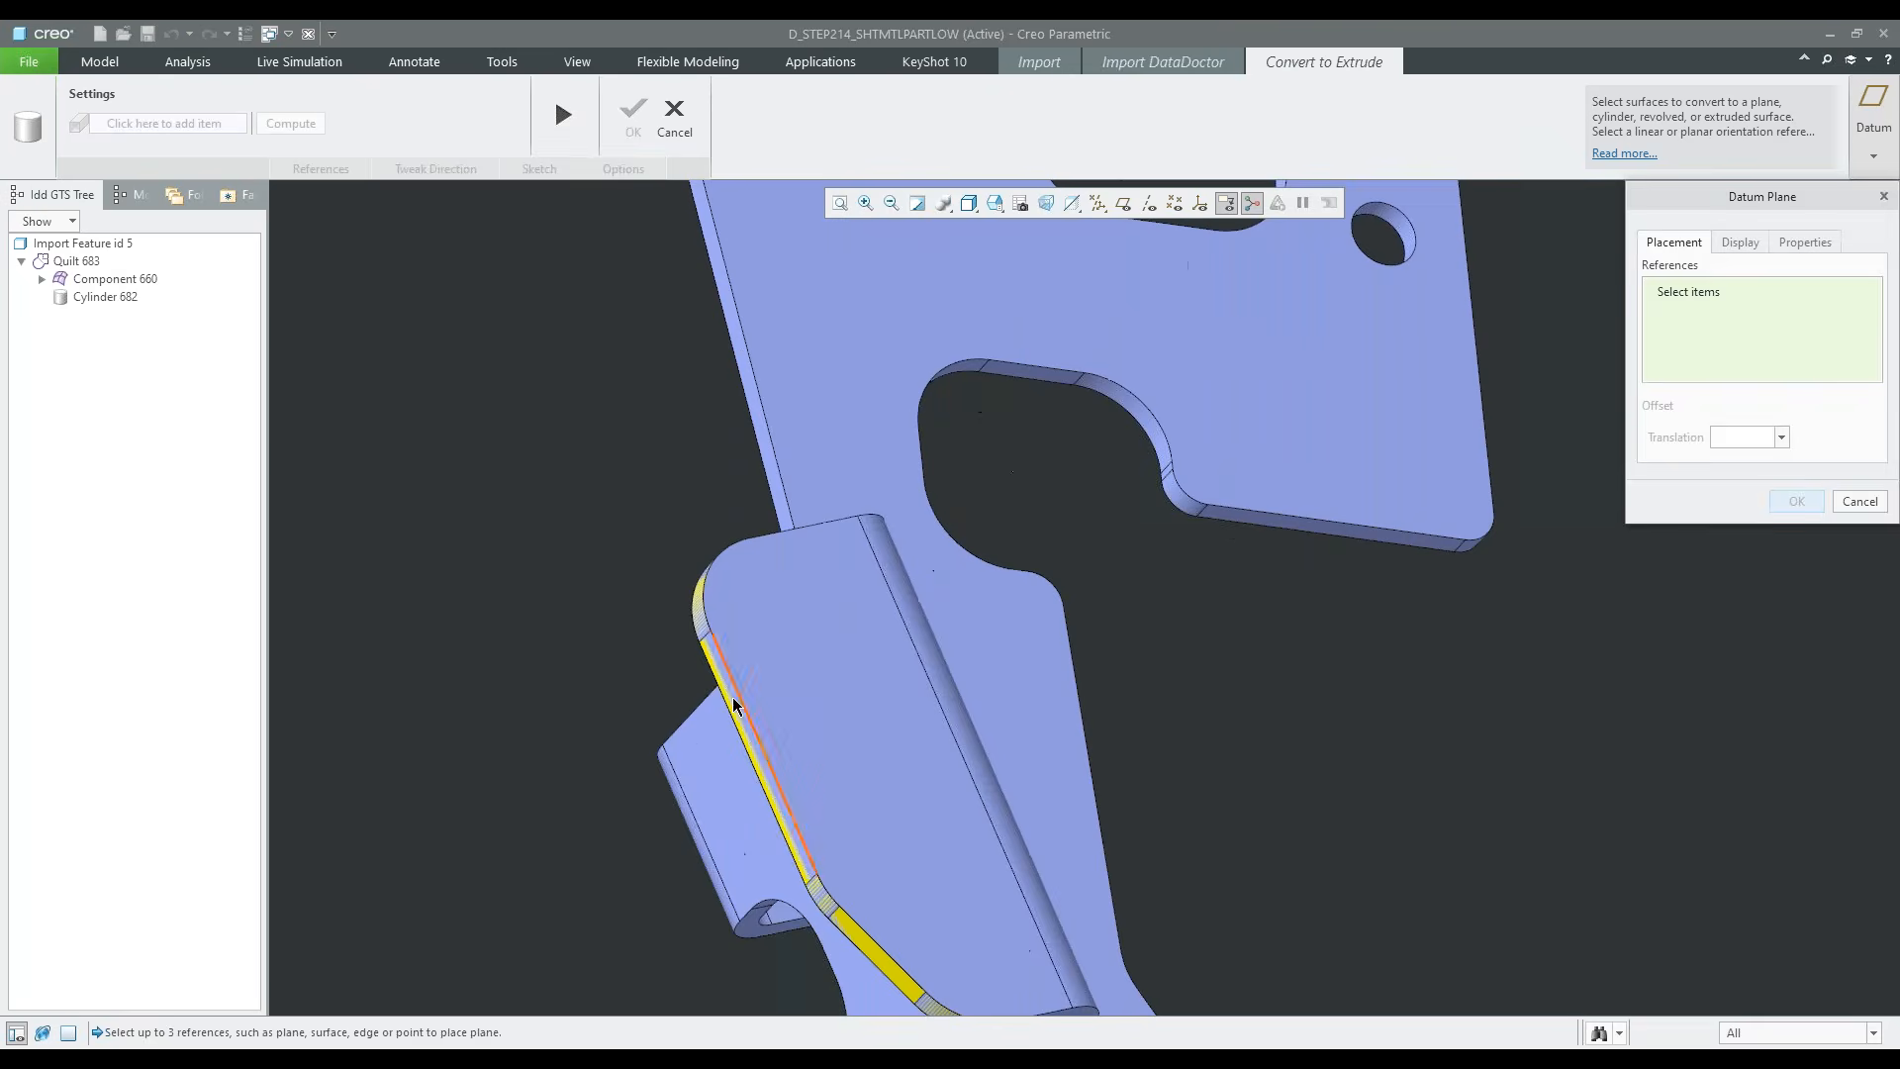
pyautogui.click(733, 697)
pyautogui.scroll(-5, 938, 584)
pyautogui.scroll(-1, 669, 639)
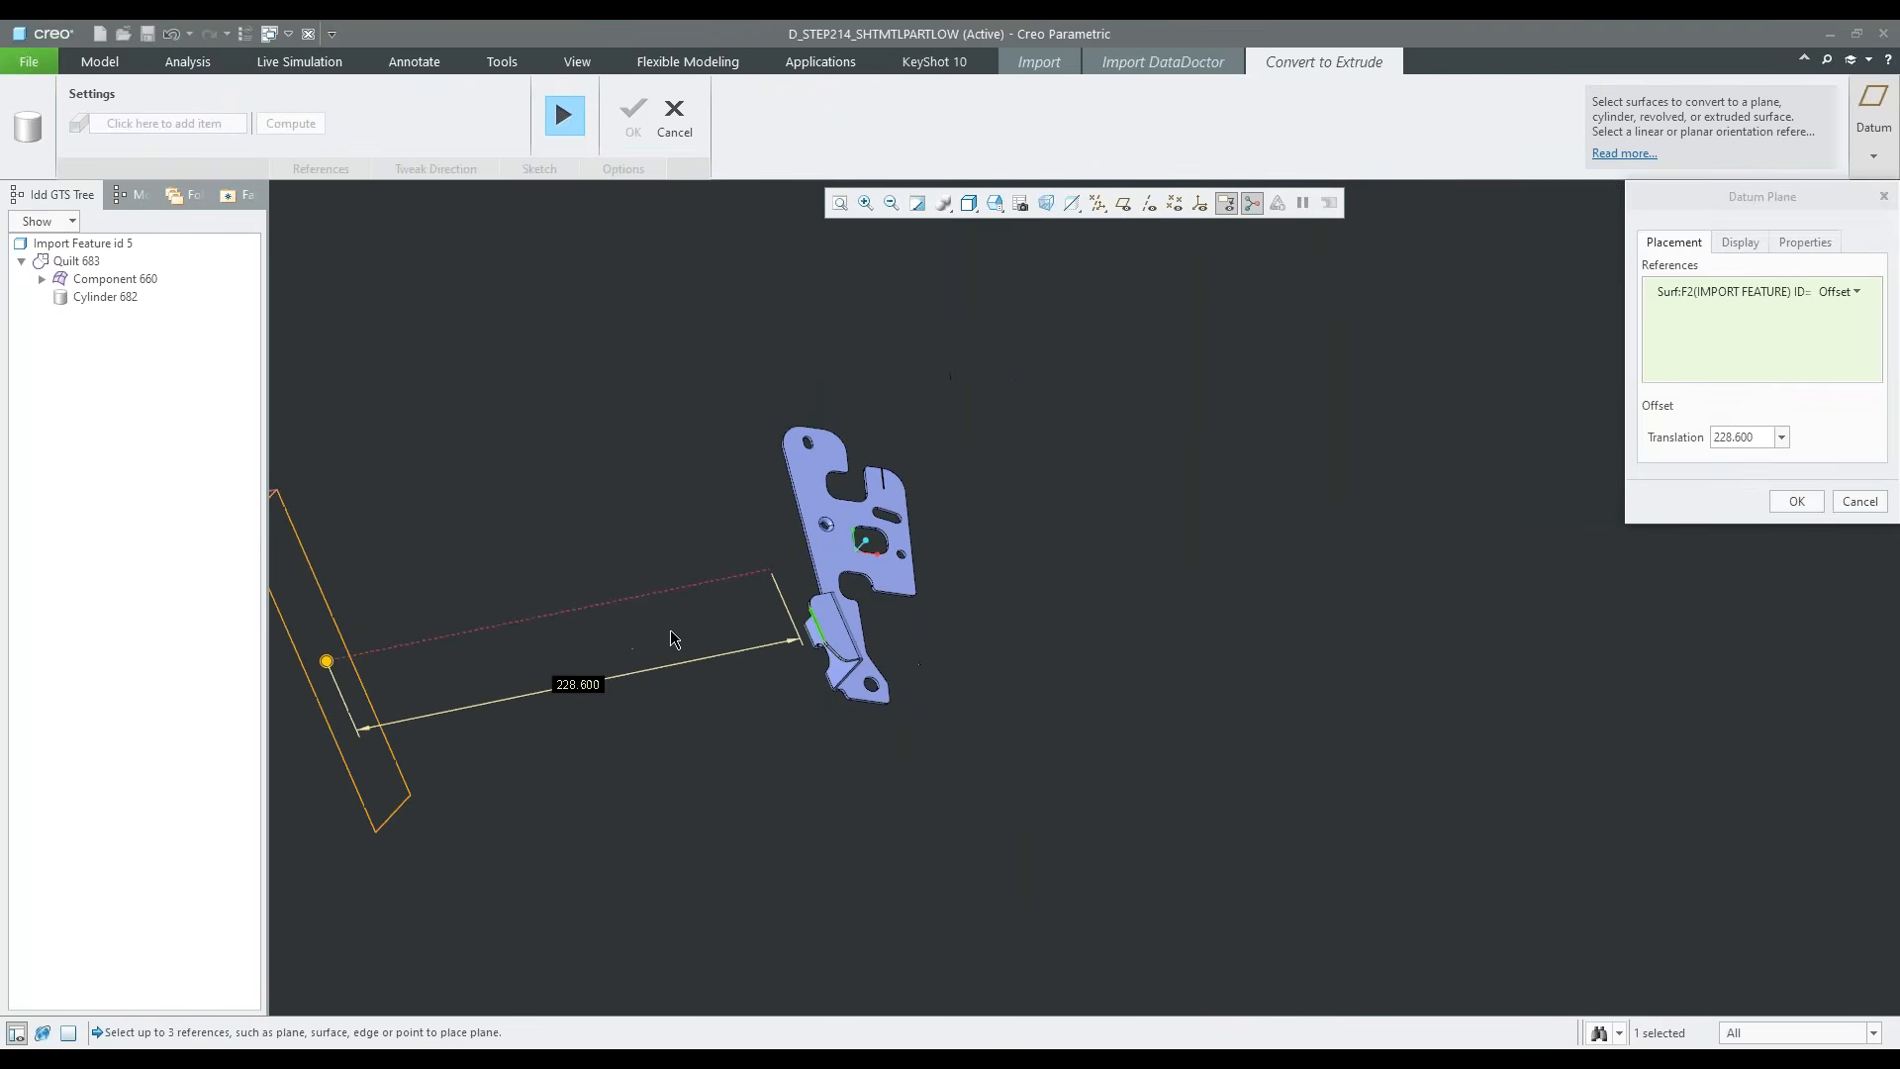
pyautogui.moveTo(327, 666); pyautogui.dragTo(774, 634)
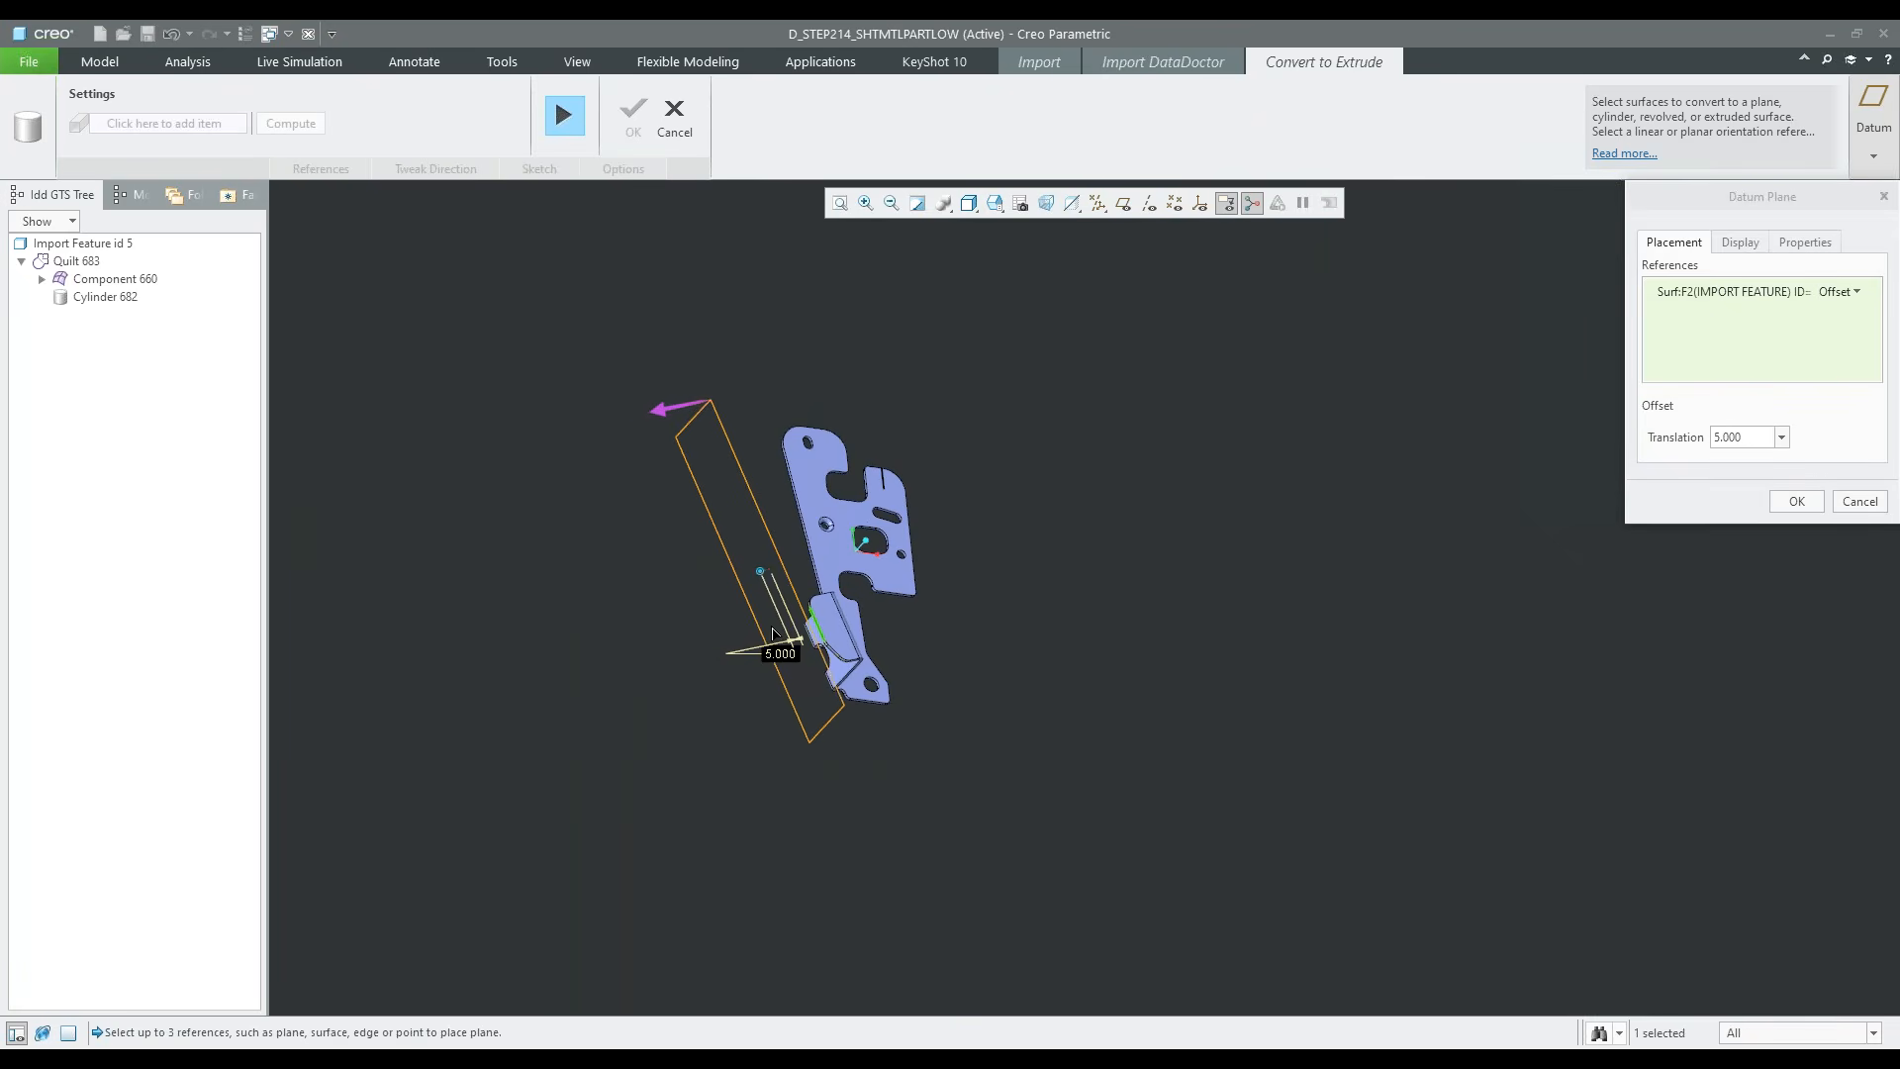
pyautogui.scroll(4, 833, 623)
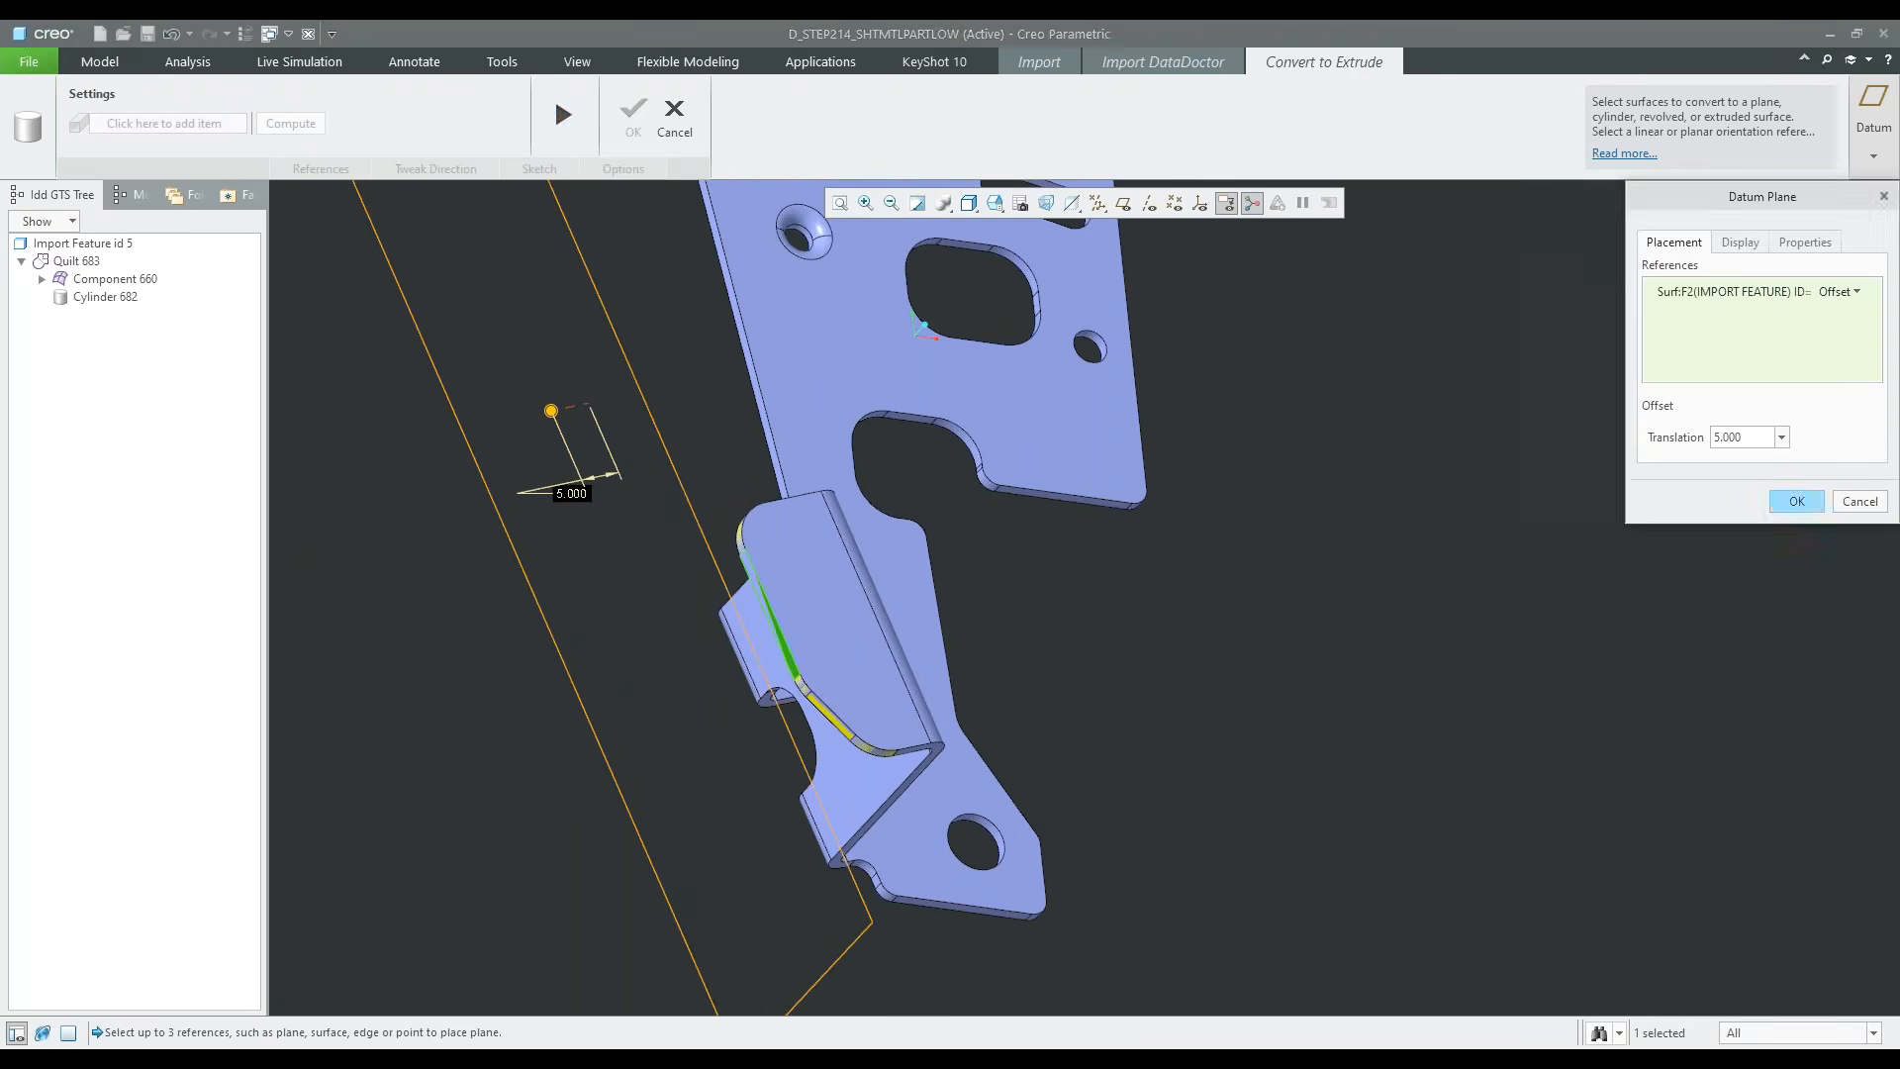
pyautogui.click(1797, 501)
pyautogui.scroll(-3, 1164, 607)
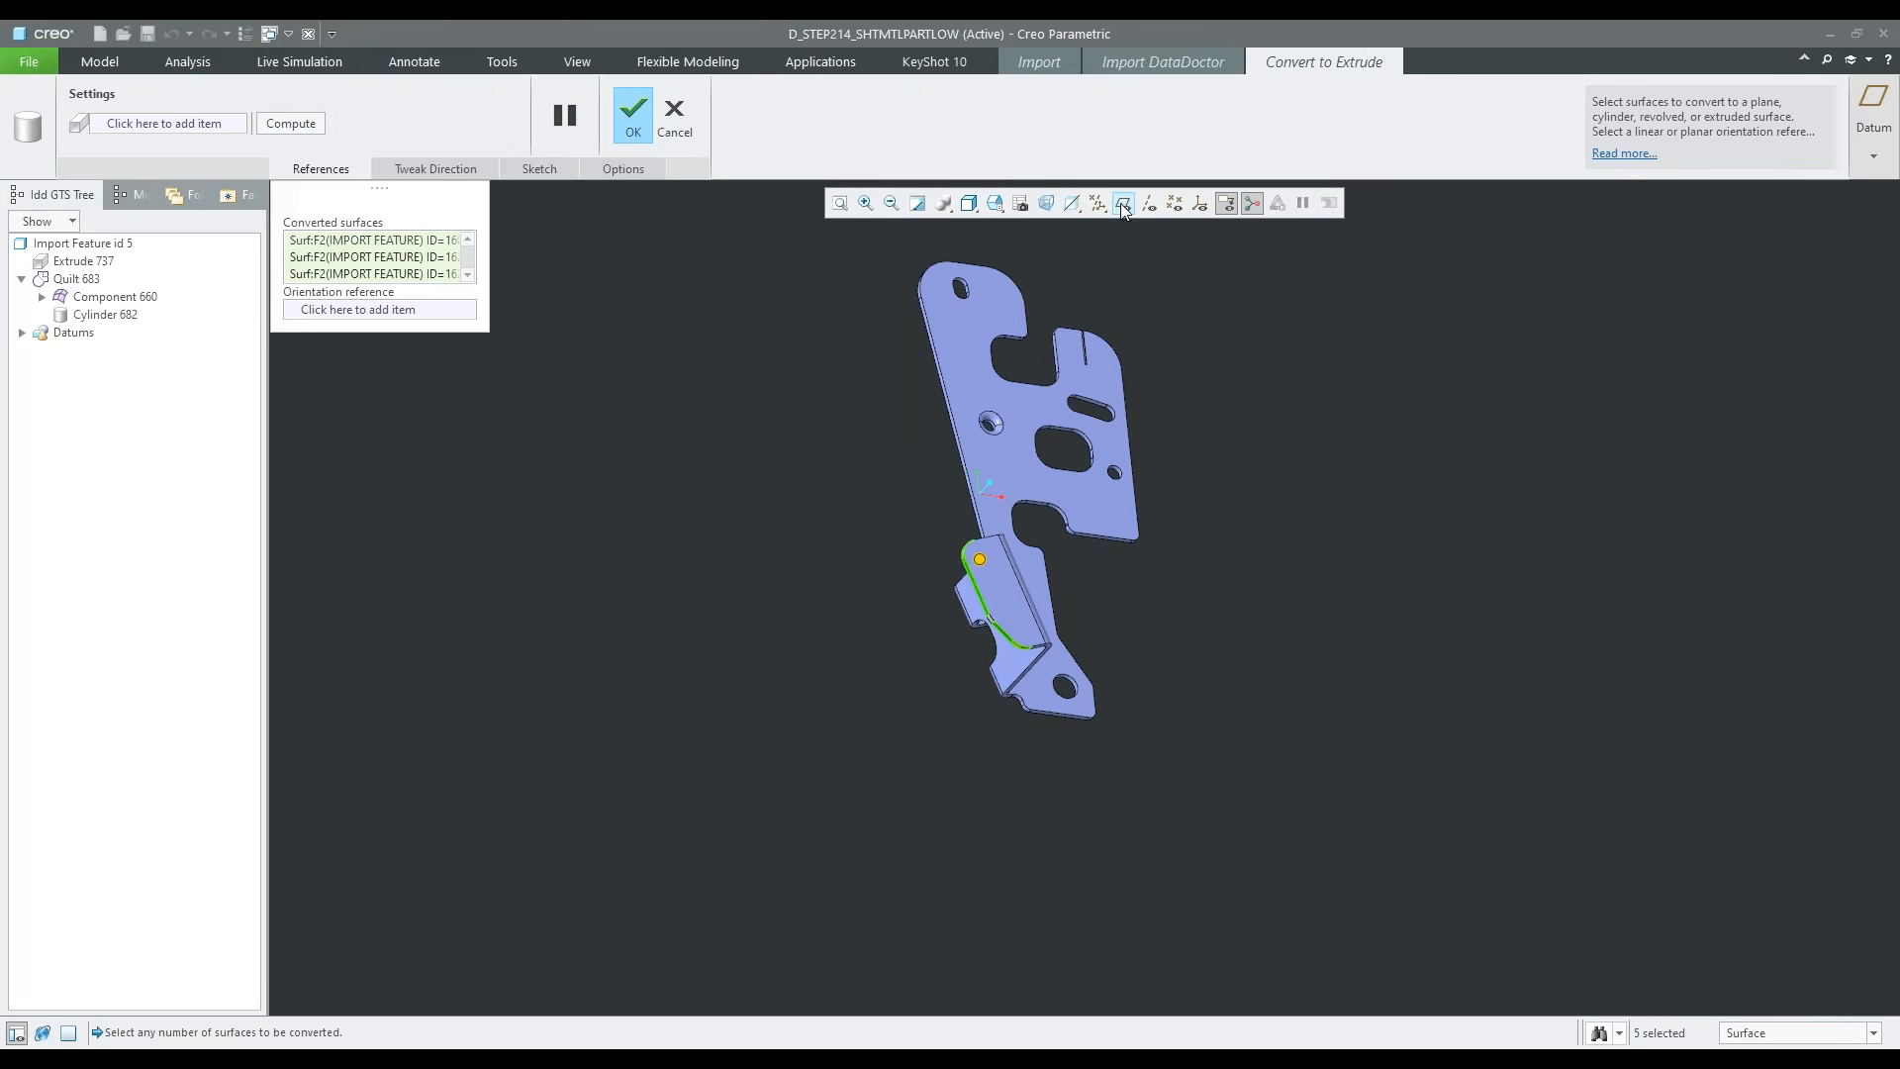
pyautogui.click(634, 118)
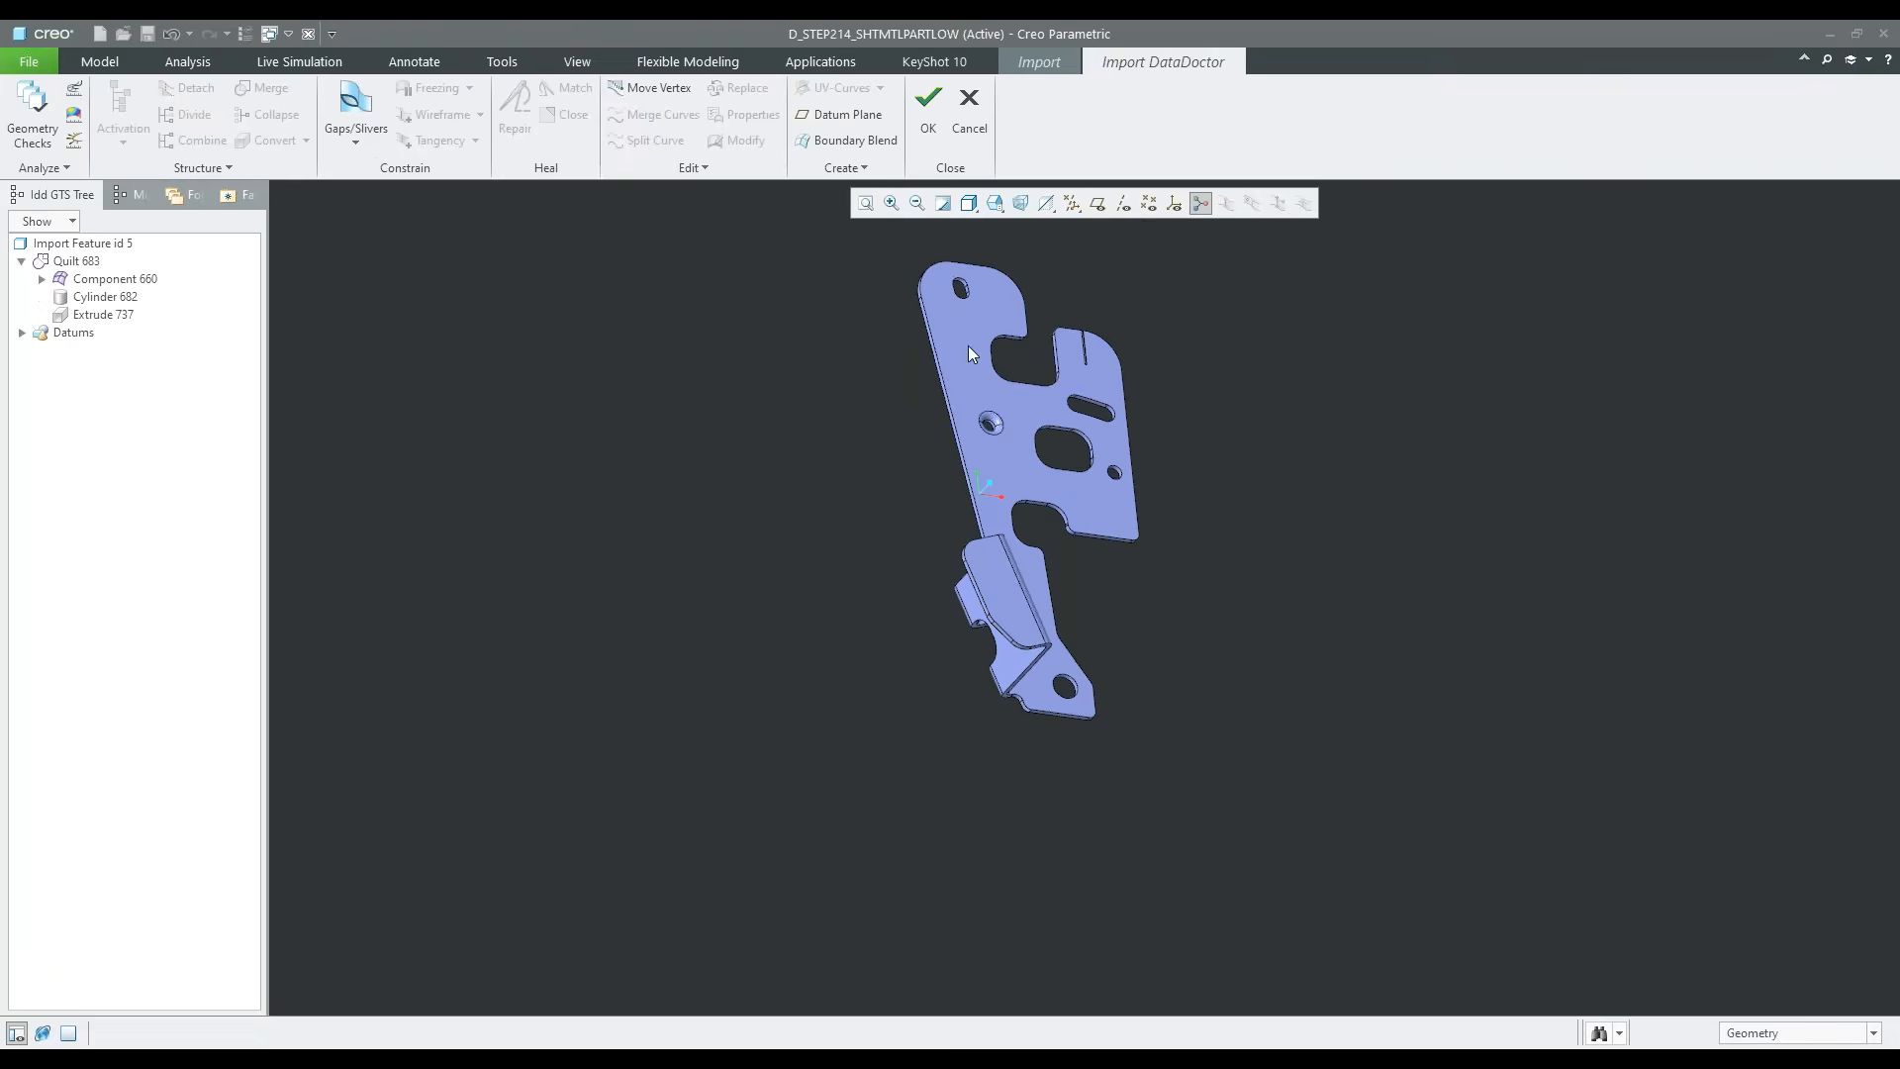
# Turn on the display of datum planes
pyautogui.scroll(-2, 643, 699)
pyautogui.scroll(6, 847, 610)
pyautogui.click(1096, 205)
pyautogui.scroll(-4, 669, 806)
# Transform the converted extrude so that its long straight surface is coincident with the offset datum plane
pyautogui.click(115, 319)
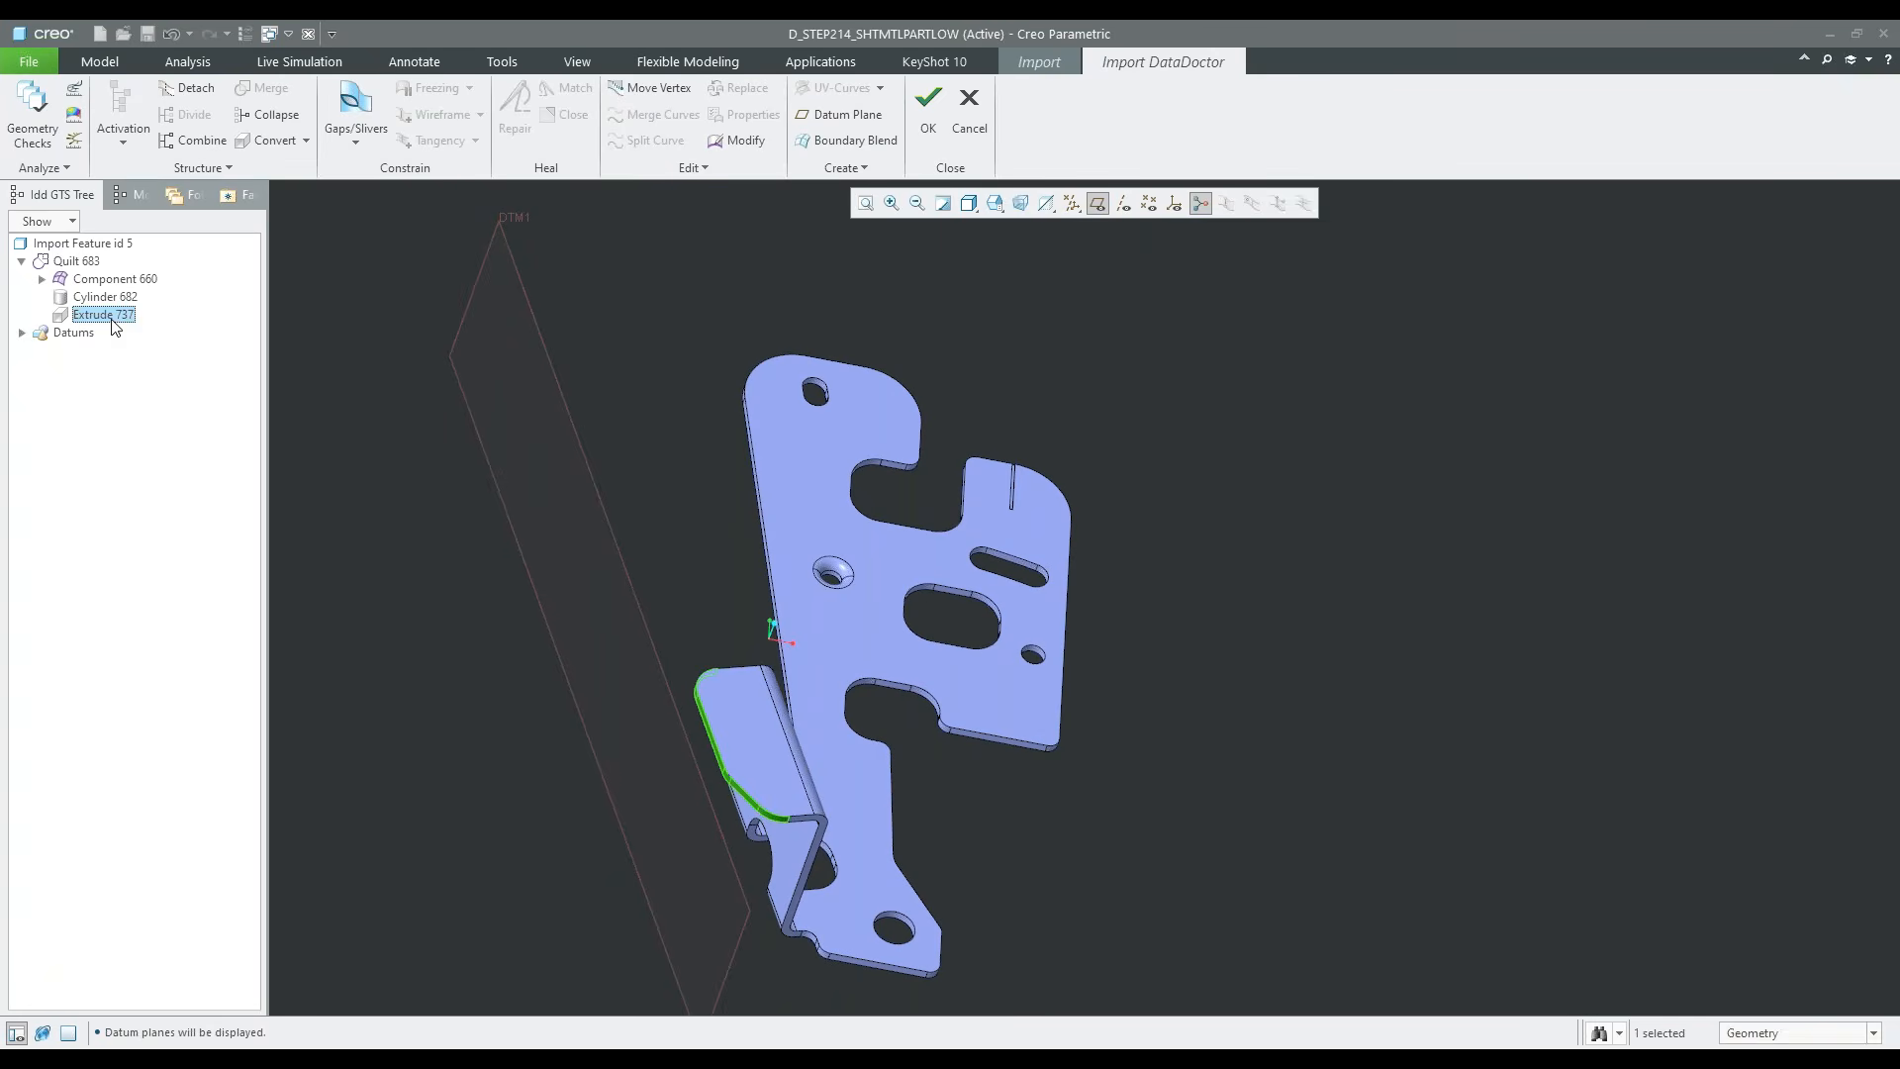
pyautogui.click(836, 168)
pyautogui.click(692, 168)
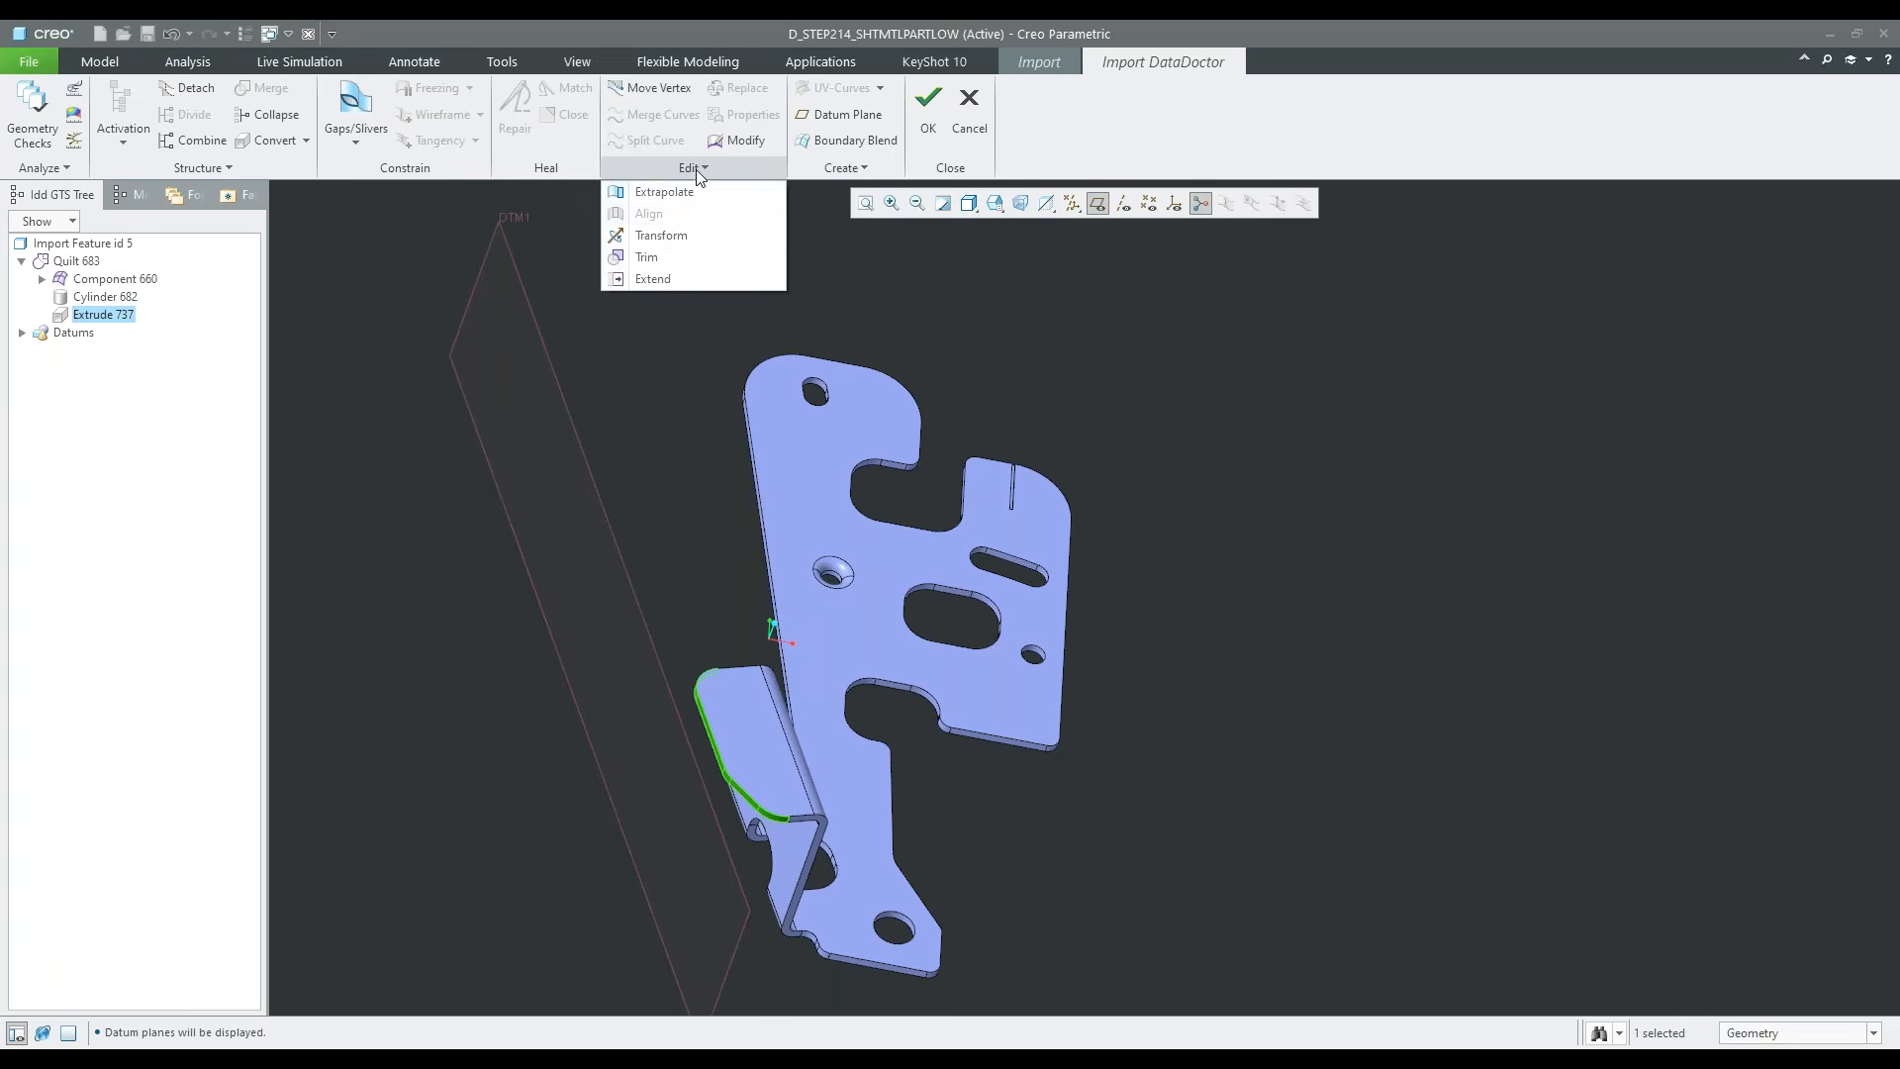
pyautogui.click(661, 235)
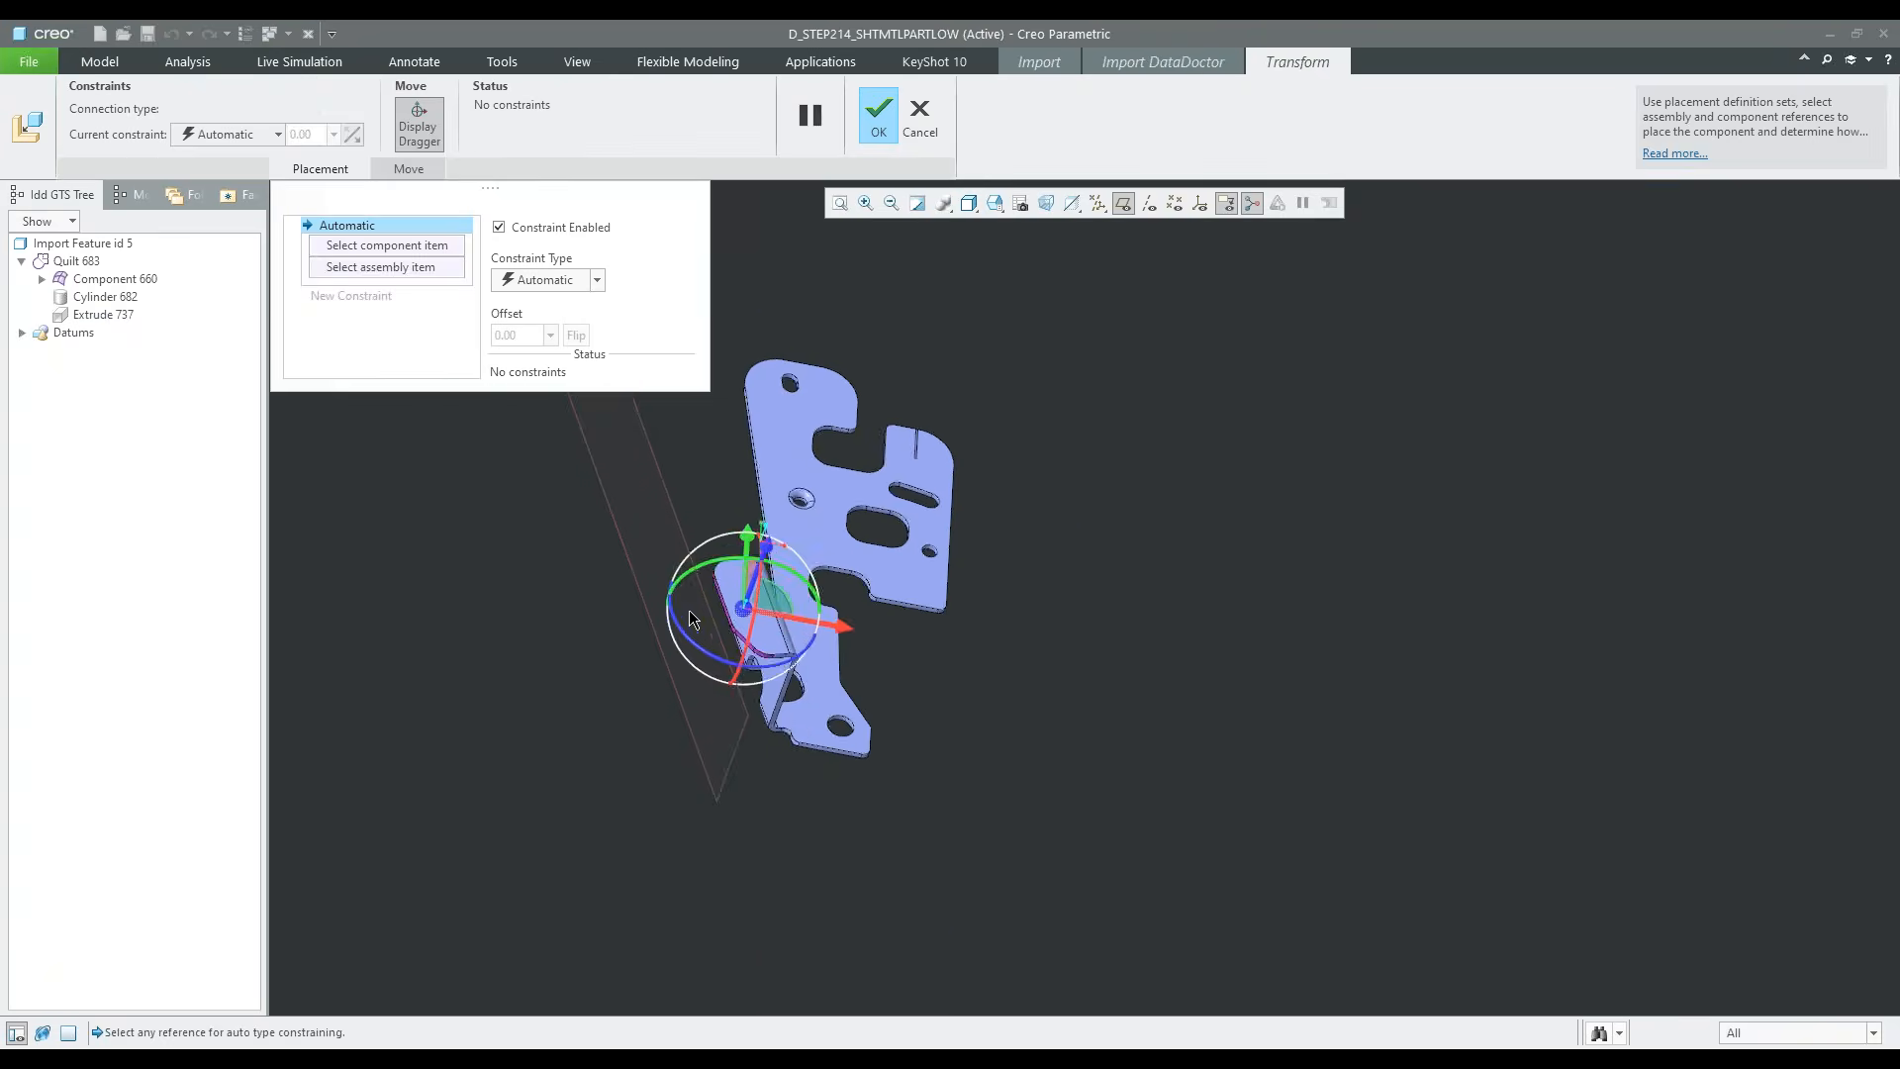
pyautogui.scroll(5, 746, 503)
pyautogui.click(372, 247)
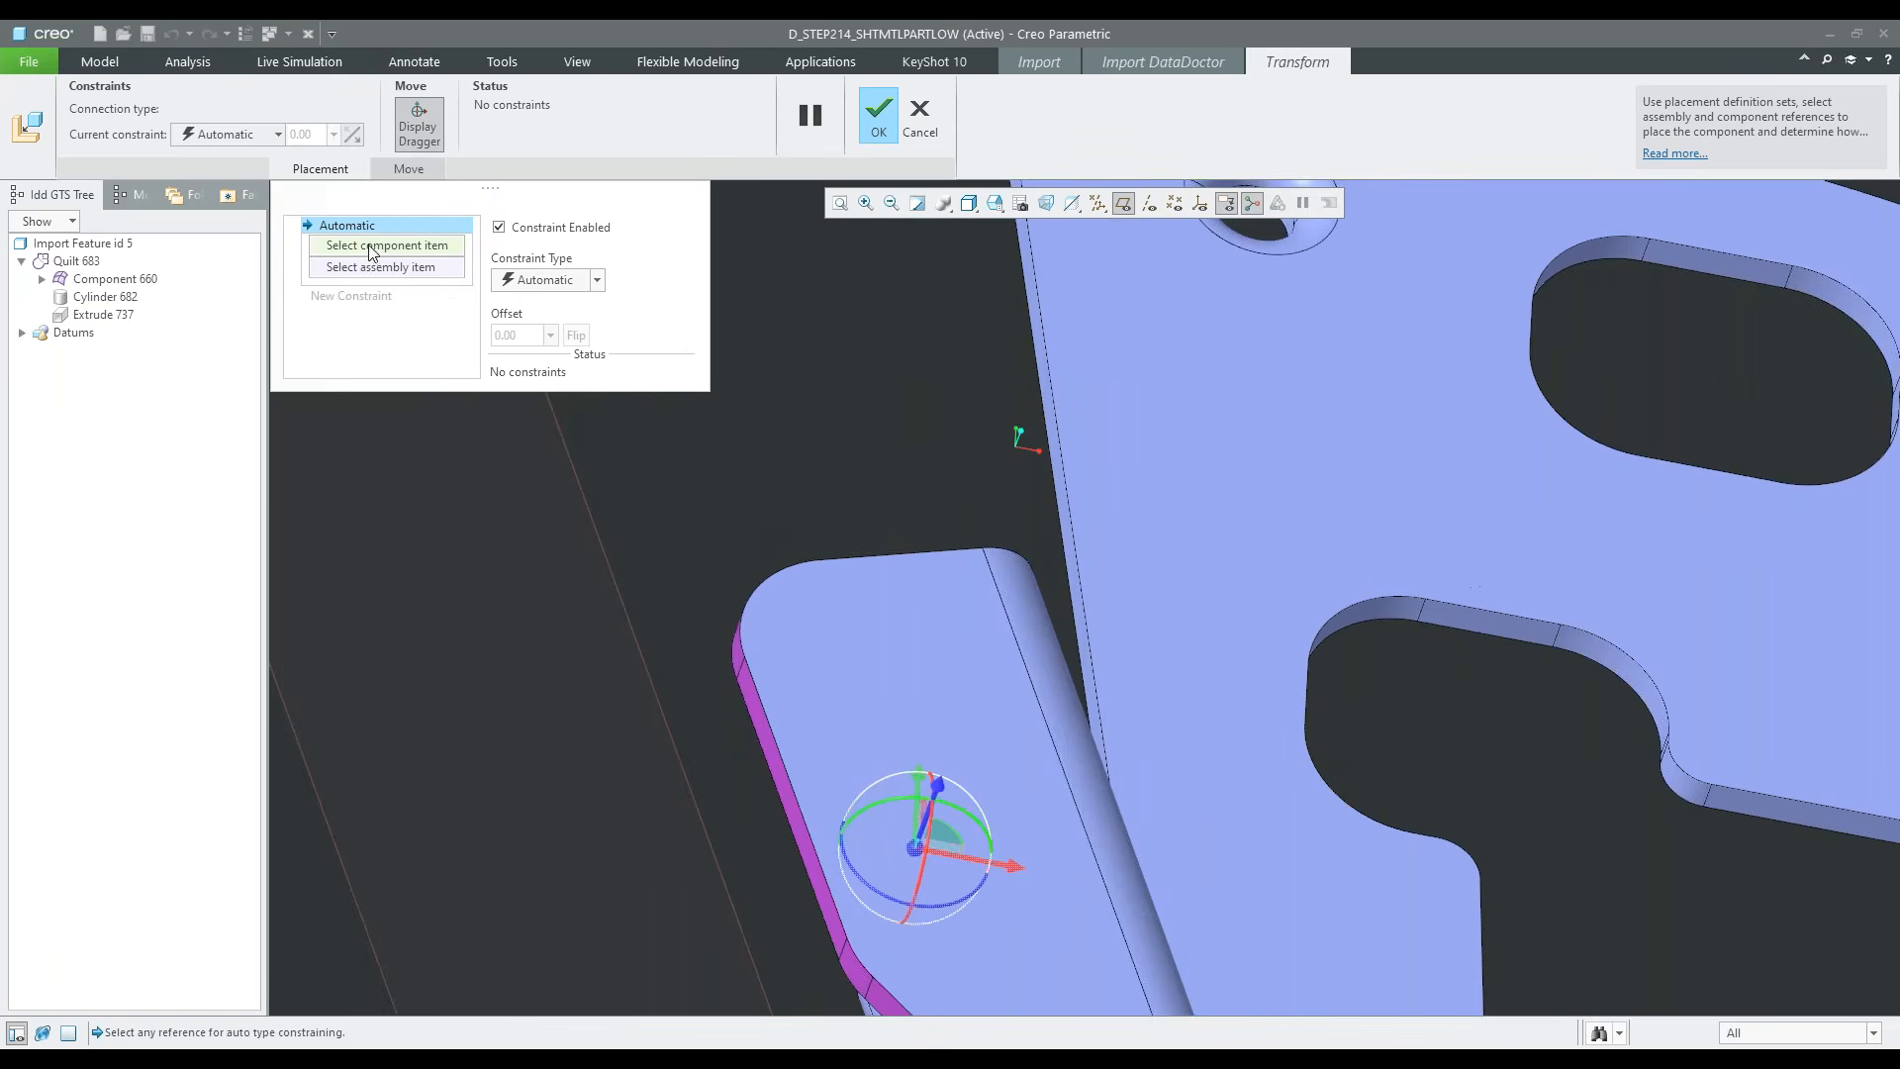
pyautogui.scroll(3, 894, 628)
pyautogui.scroll(-4, 843, 704)
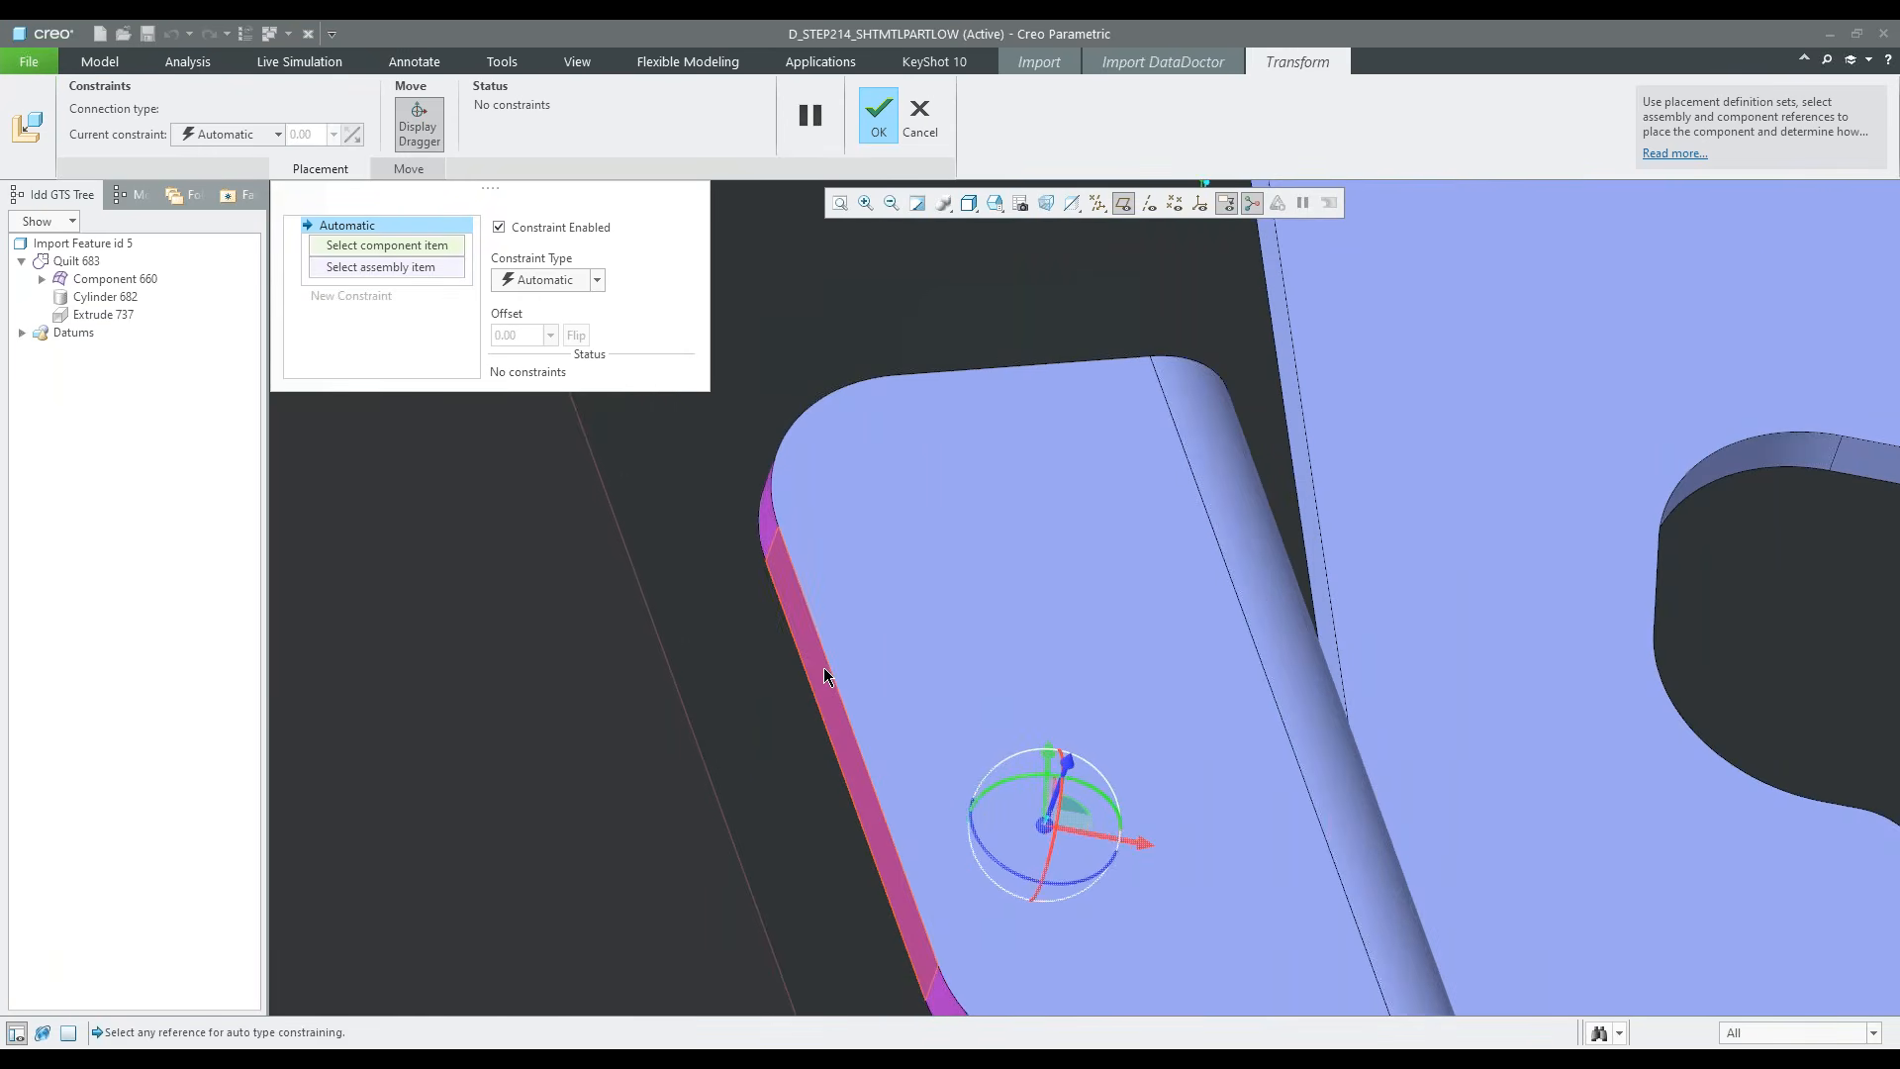
pyautogui.click(824, 670)
pyautogui.scroll(-2, 718, 661)
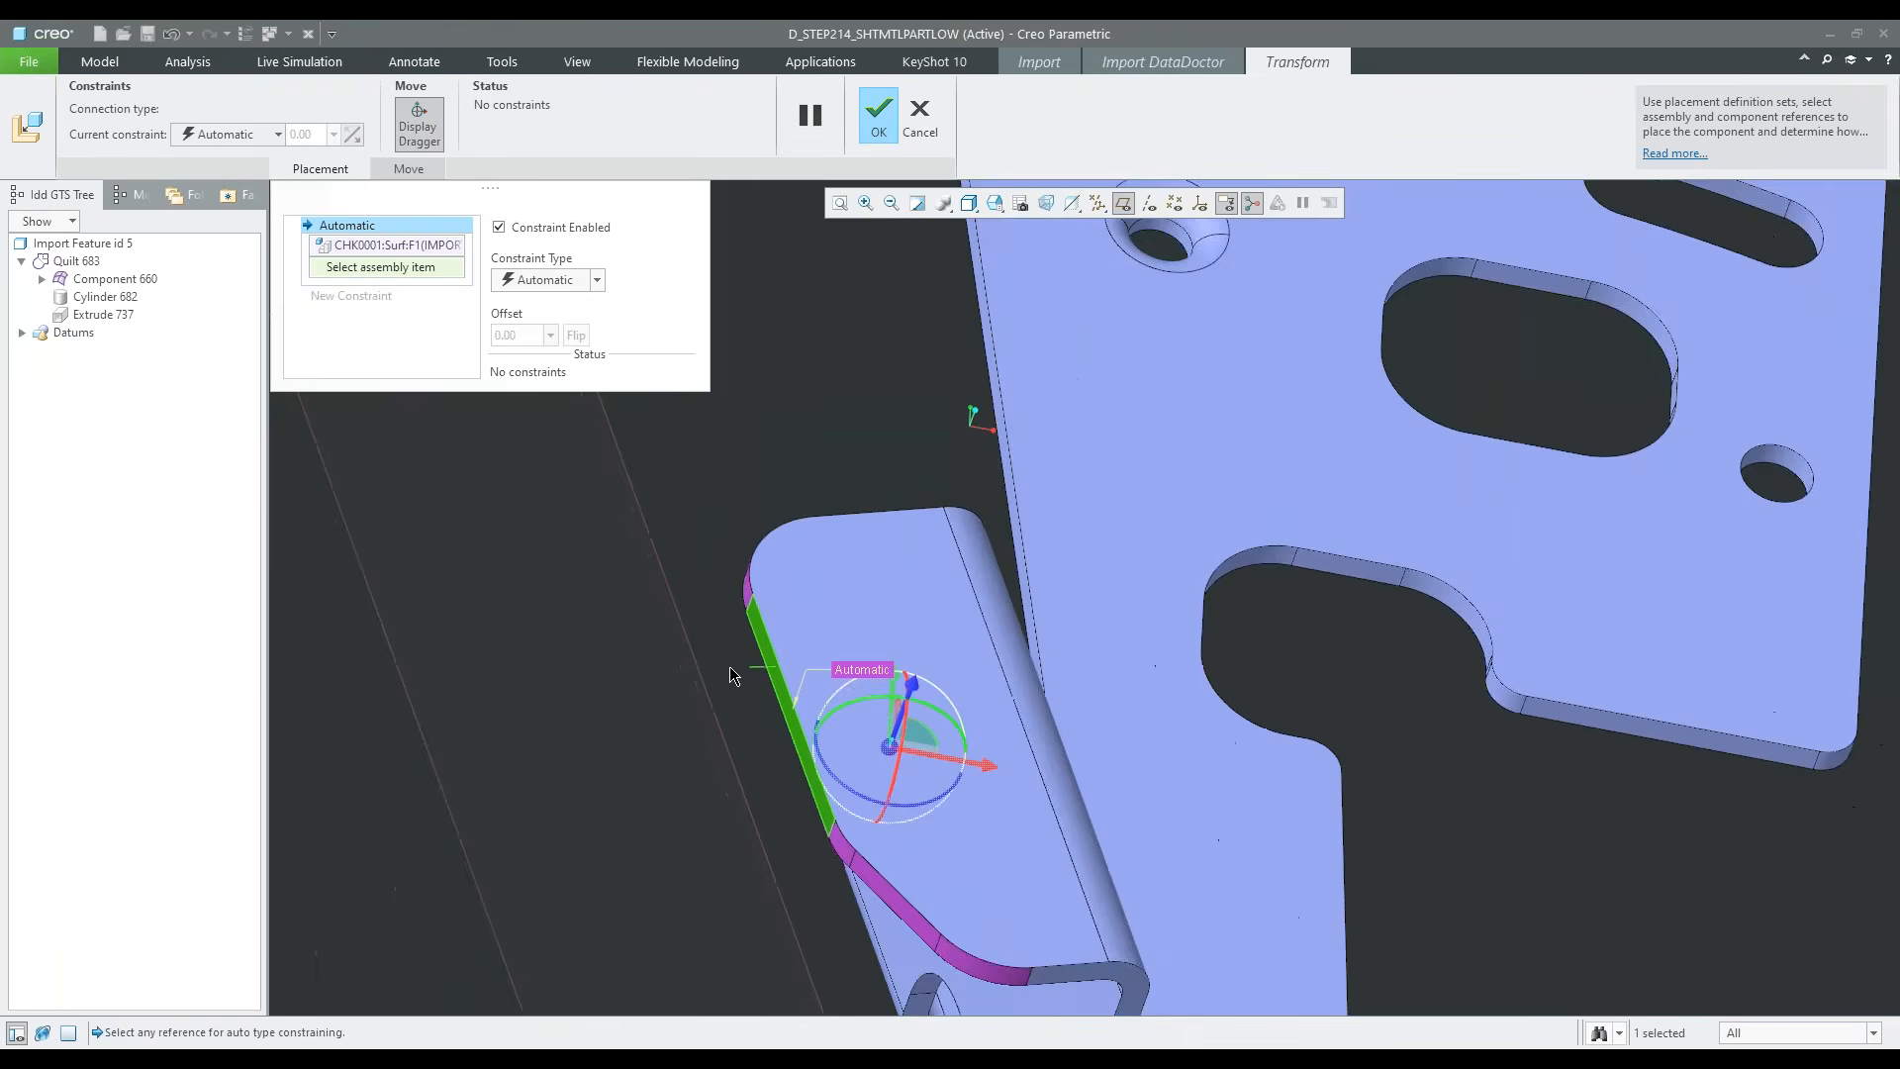
pyautogui.scroll(2, 730, 675)
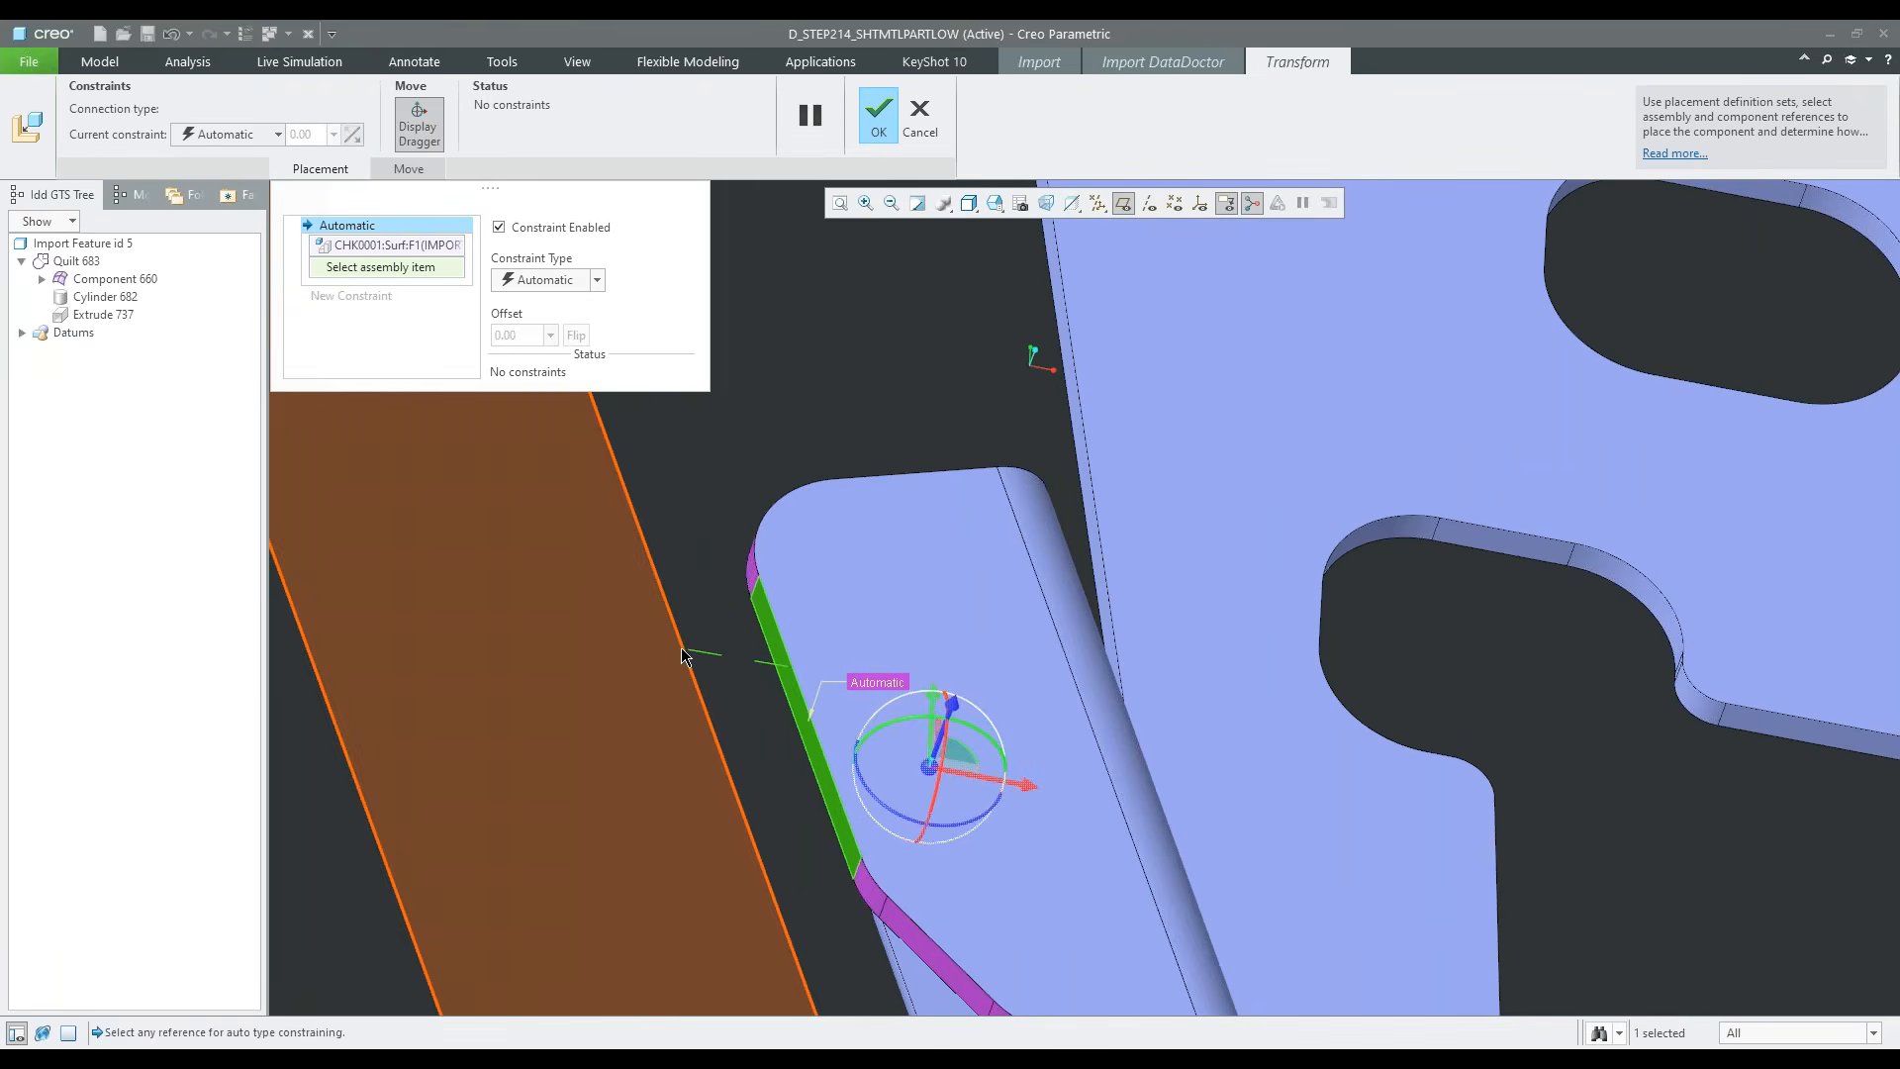
pyautogui.click(683, 657)
pyautogui.scroll(-2, 857, 346)
pyautogui.click(877, 115)
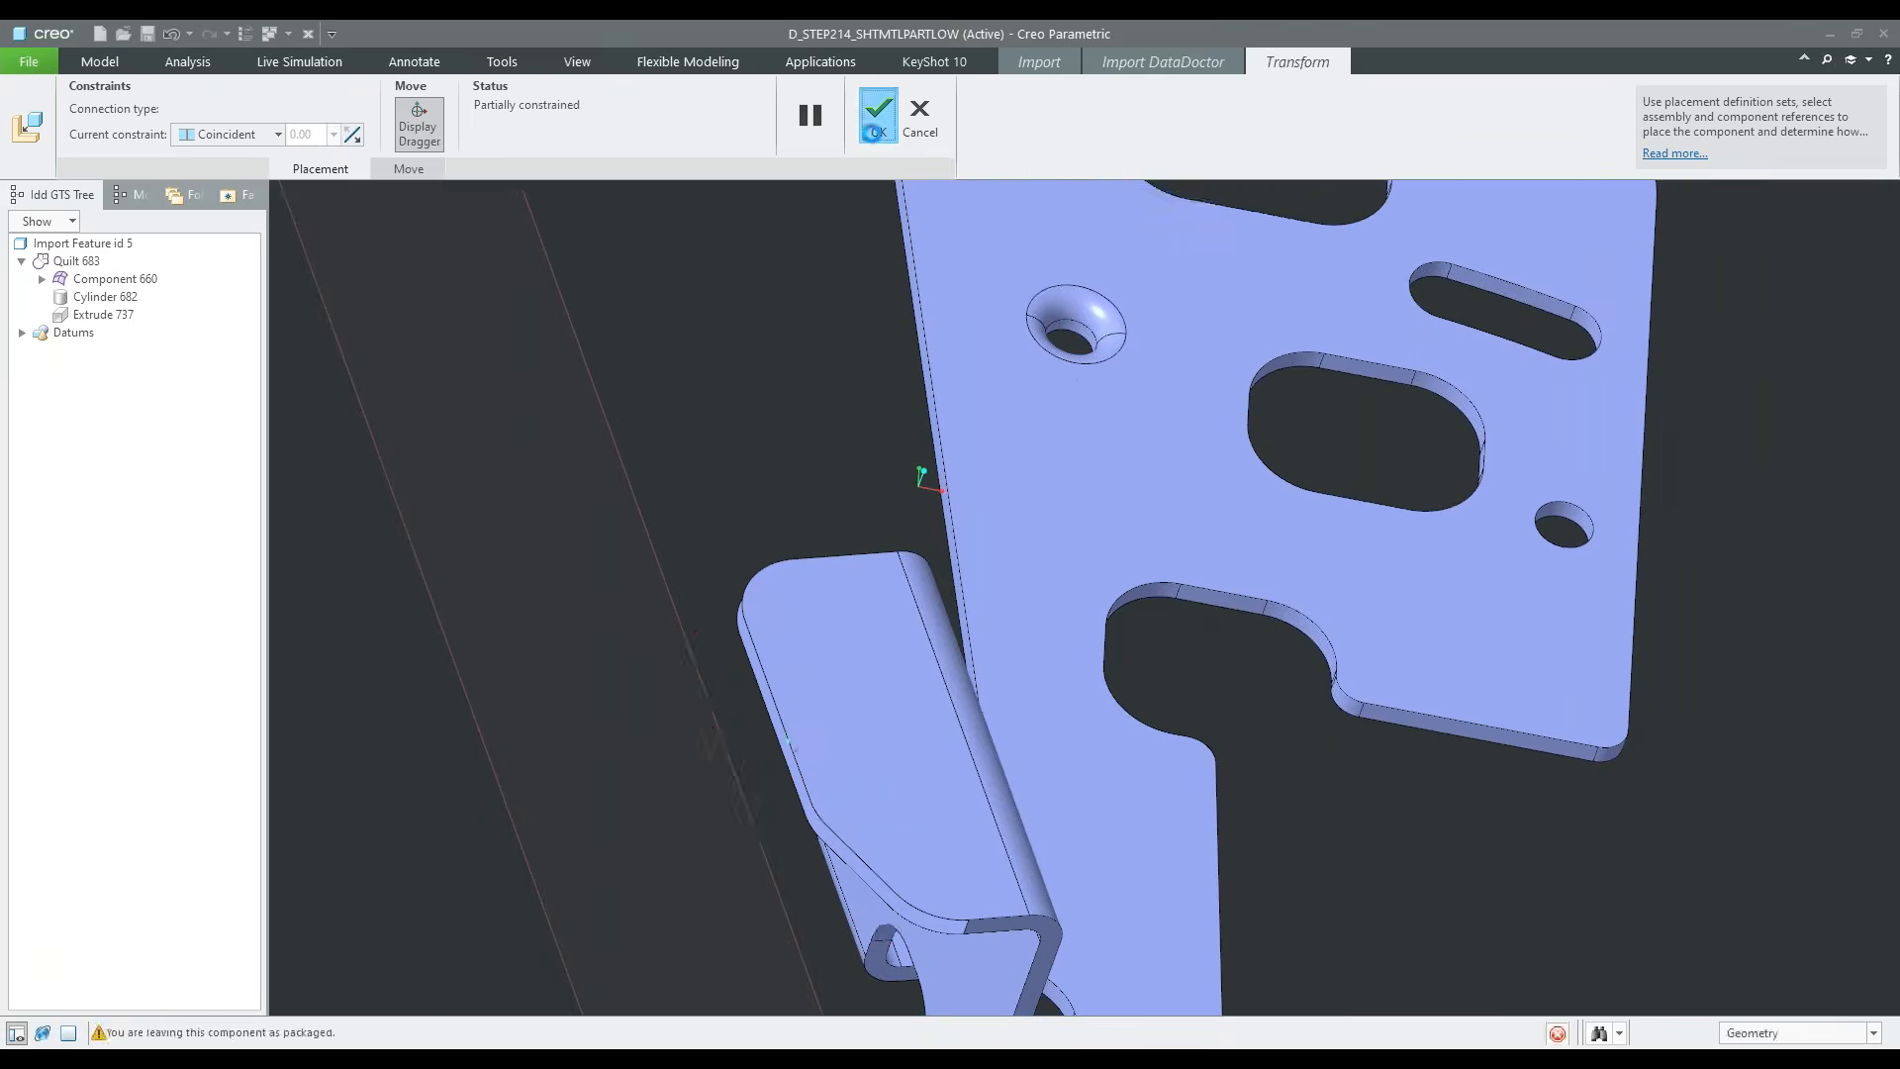
pyautogui.scroll(-2, 911, 612)
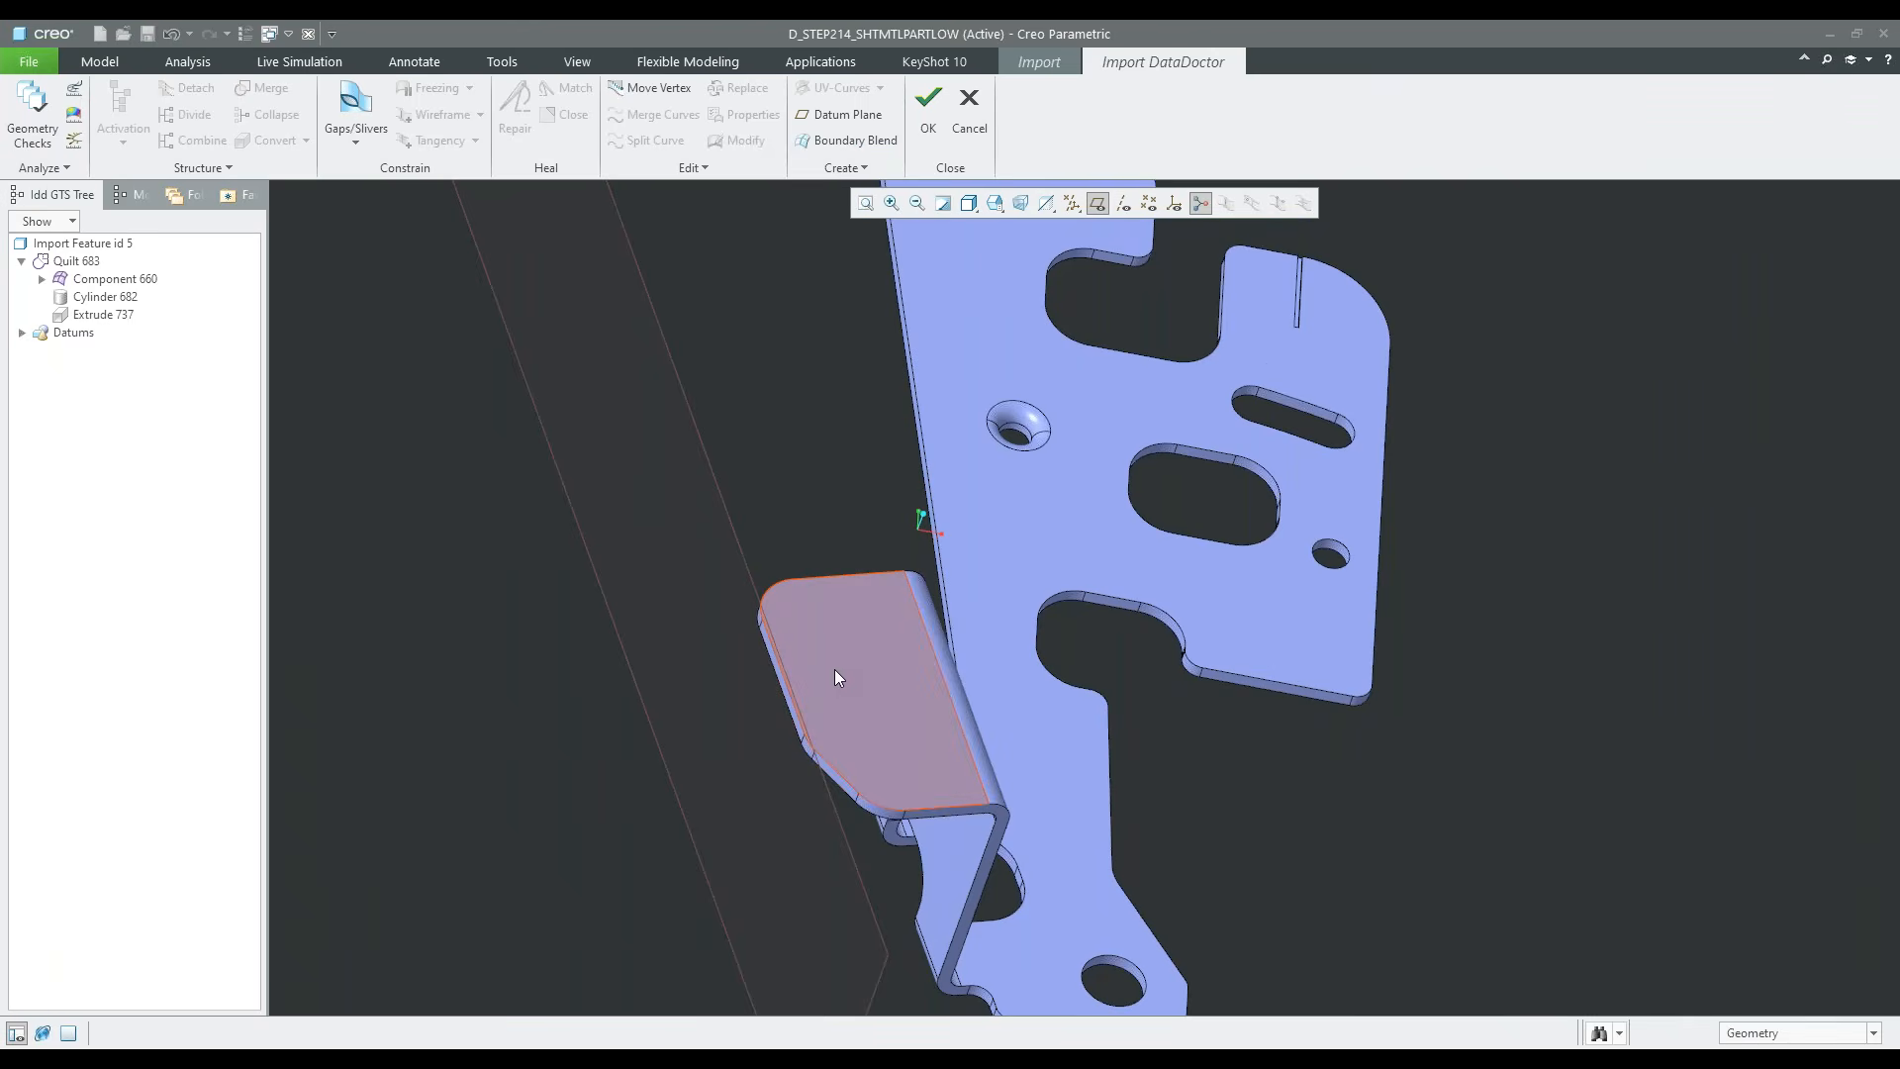
pyautogui.scroll(-2, 836, 673)
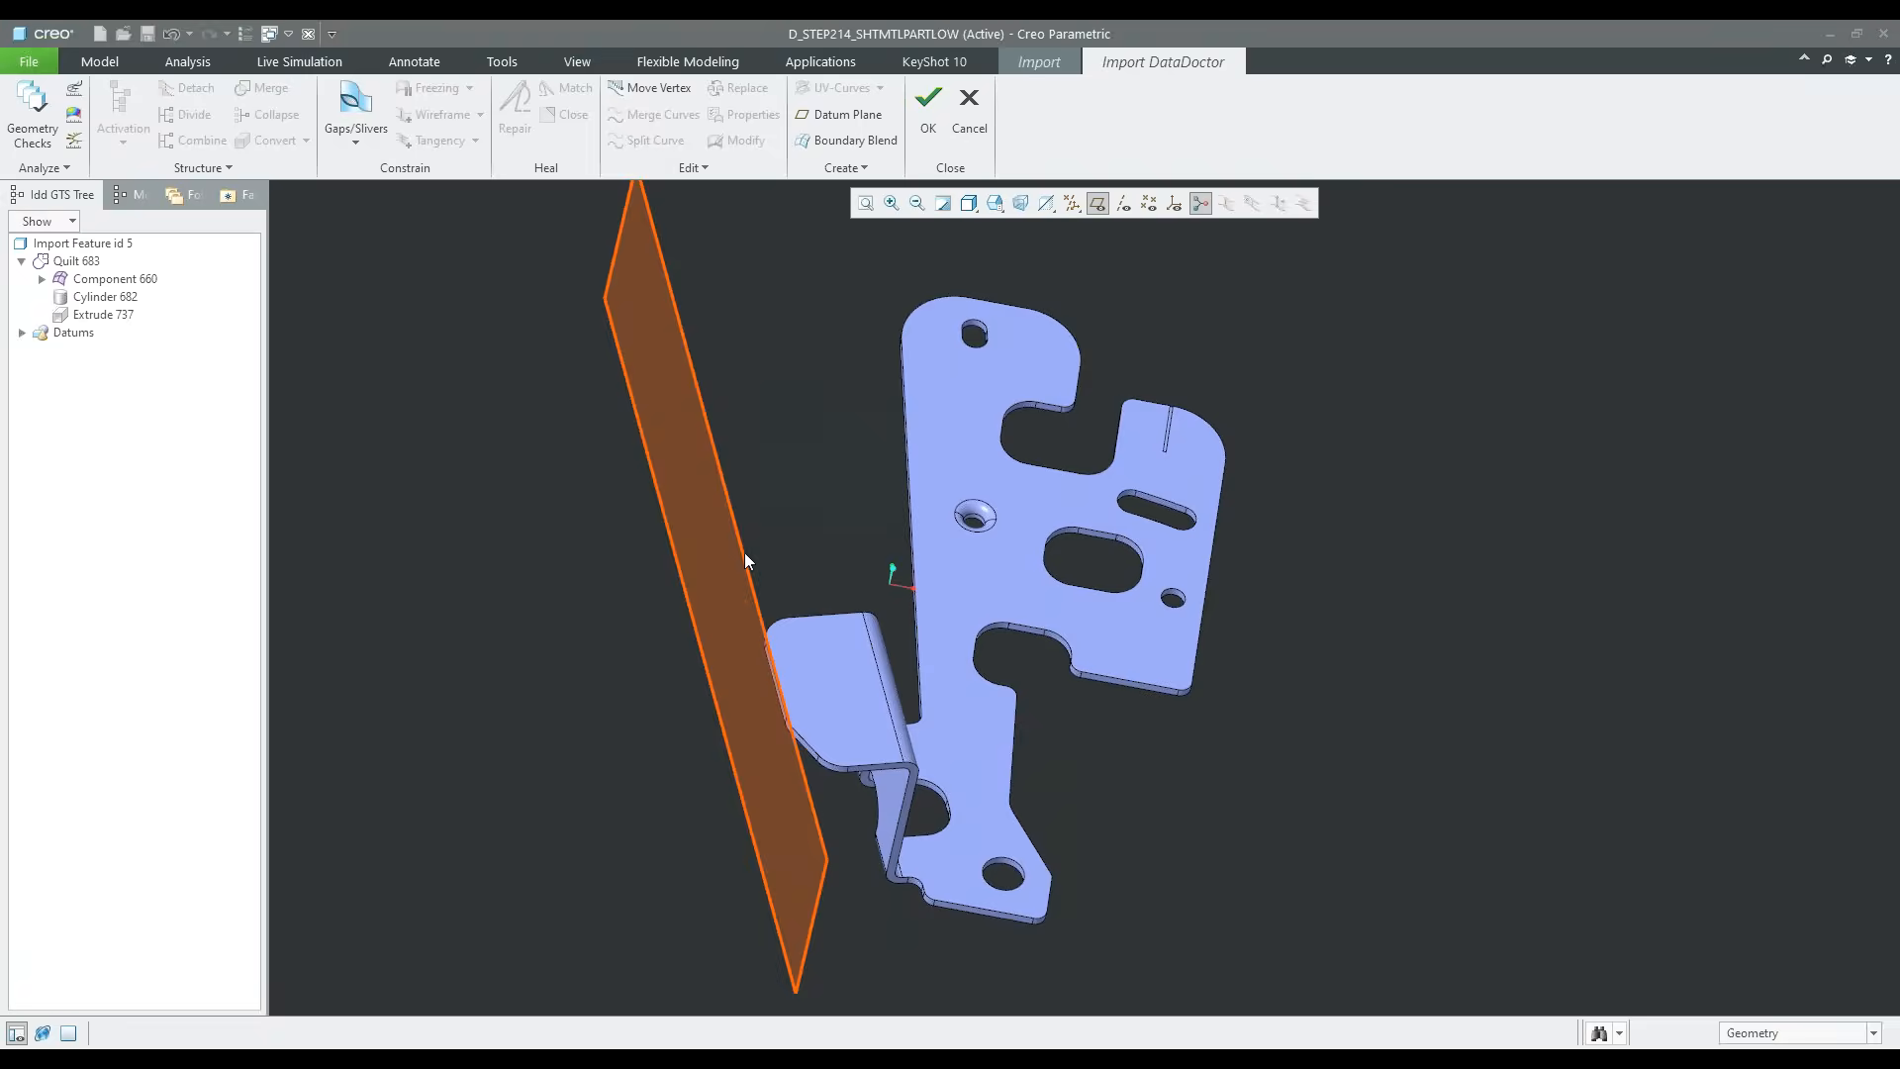
pyautogui.scroll(-2, 760, 576)
pyautogui.moveTo(931, 708); pyautogui.dragTo(1036, 681, button='middle')
pyautogui.scroll(2, 1176, 562)
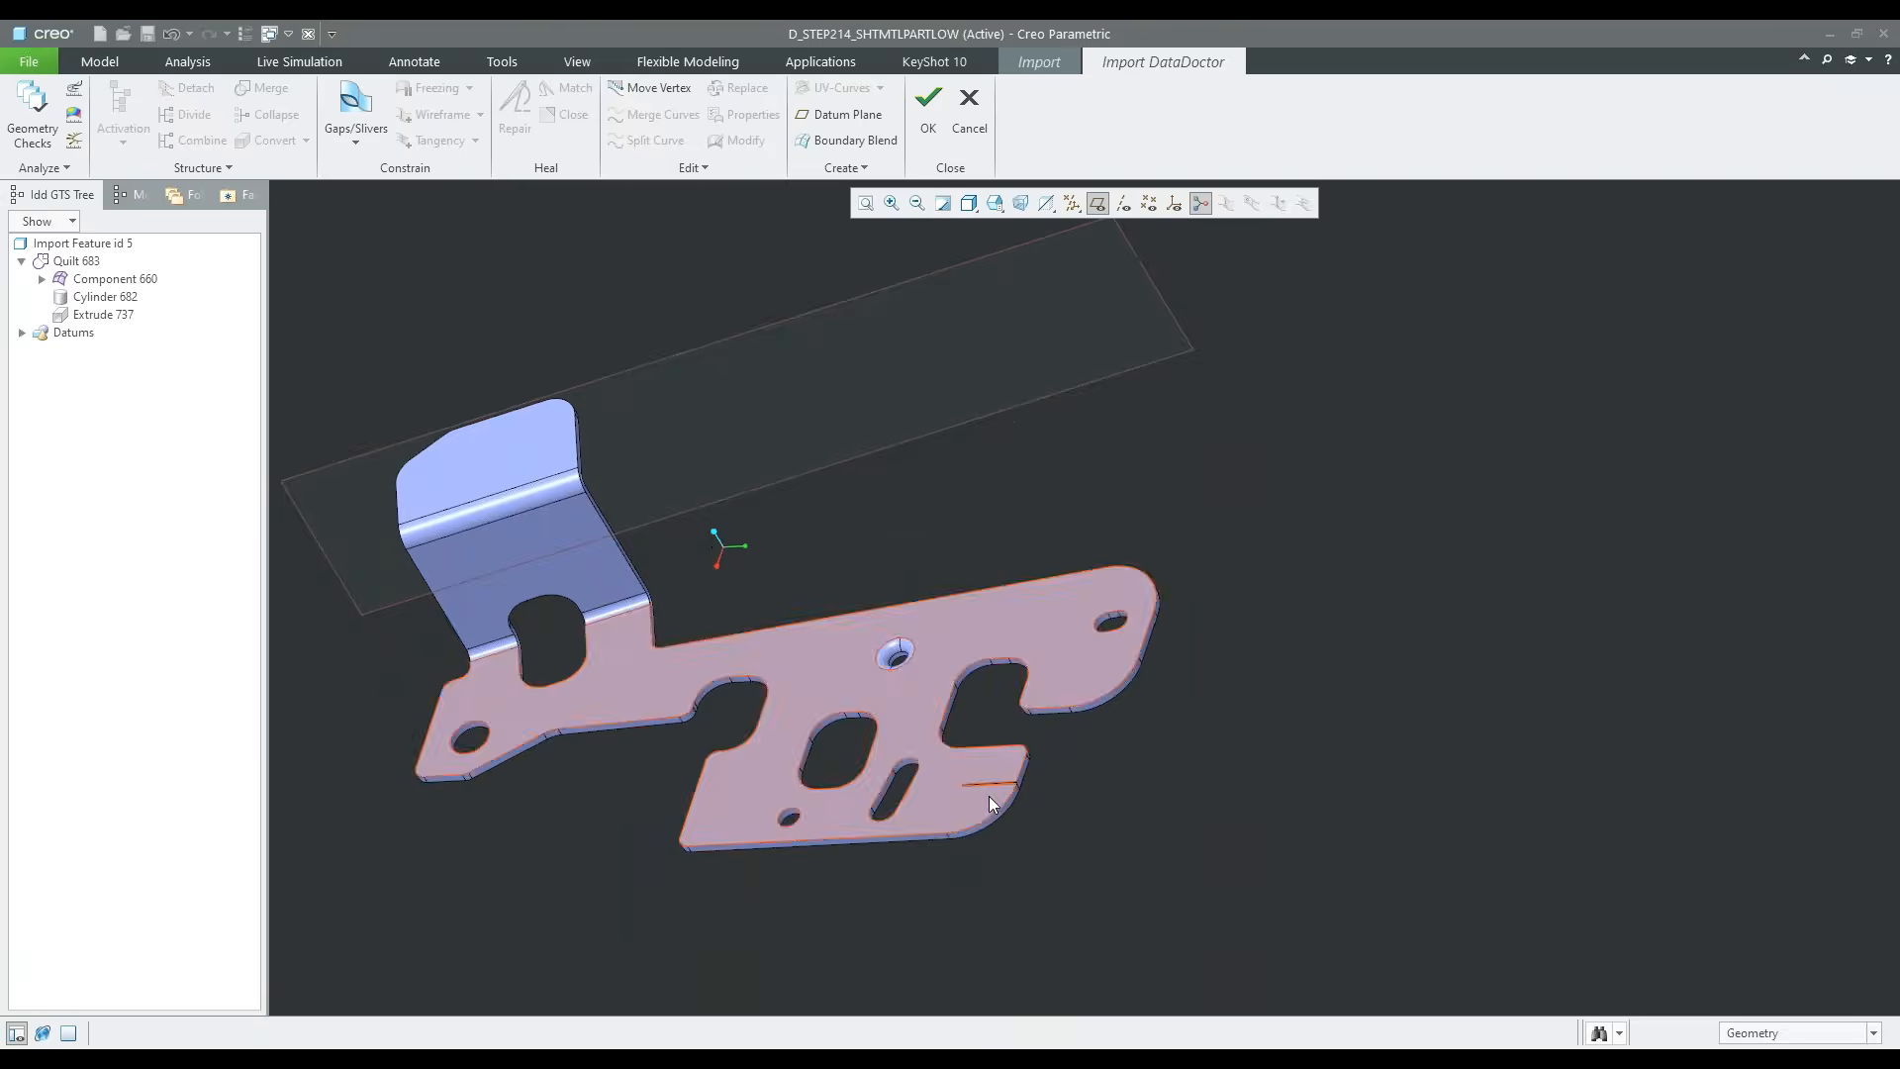
# Select the four small surfaces of the narrow slit in the plate's rounded corner for conversion
pyautogui.scroll(6, 989, 792)
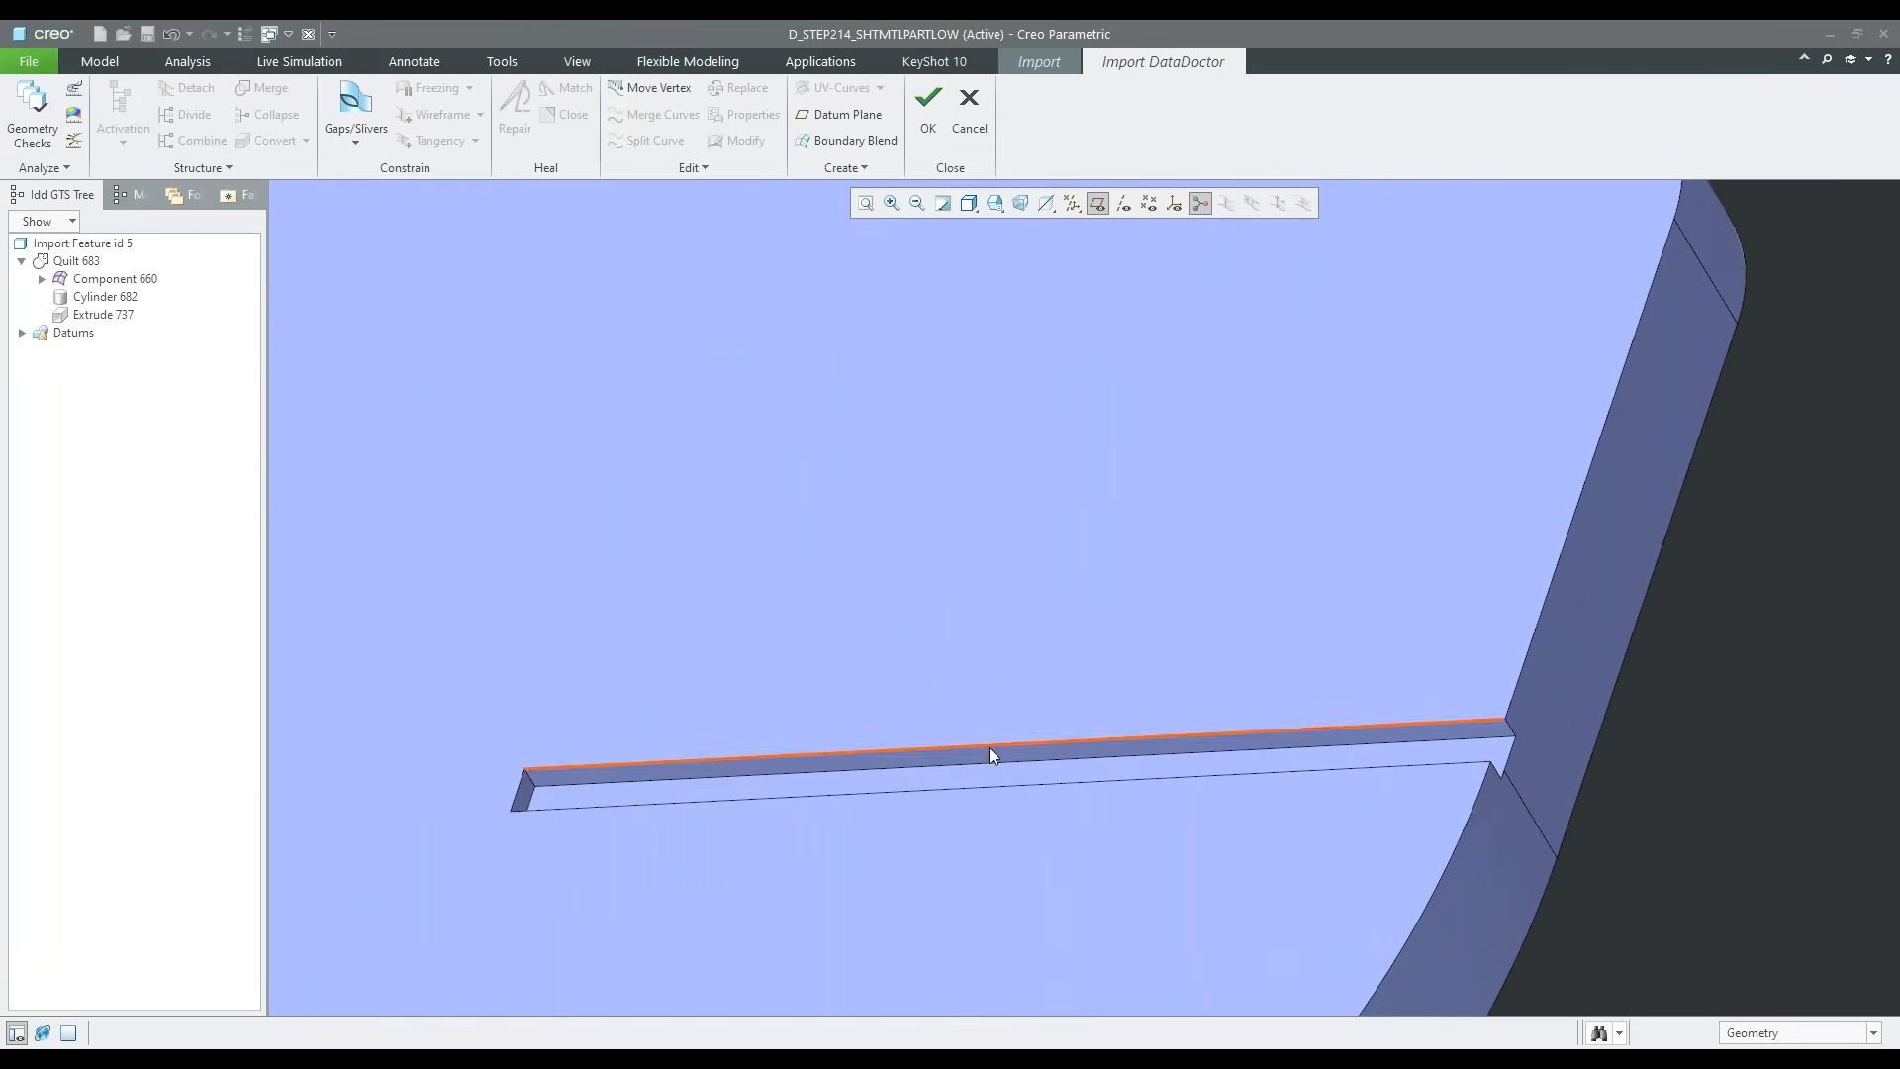
pyautogui.scroll(3, 988, 752)
pyautogui.scroll(-2, 982, 754)
pyautogui.click(984, 762)
pyautogui.keyDown('ctrl'); pyautogui.click(986, 778); pyautogui.keyUp('ctrl')
pyautogui.keyDown('ctrl'); pyautogui.click(407, 805); pyautogui.keyUp('ctrl')
pyautogui.scroll(-4, 974, 688)
pyautogui.moveTo(986, 687); pyautogui.dragTo(921, 711, button='middle')
pyautogui.scroll(-3, 918, 711)
pyautogui.keyDown('shift'); pyautogui.moveTo(805, 713); pyautogui.dragTo(1090, 670, button='middle'); pyautogui.keyUp('shift')
pyautogui.scroll(-1, 1089, 670)
pyautogui.scroll(10, 875, 851)
pyautogui.keyDown('ctrl'); pyautogui.click(773, 817); pyautogui.keyUp('ctrl')
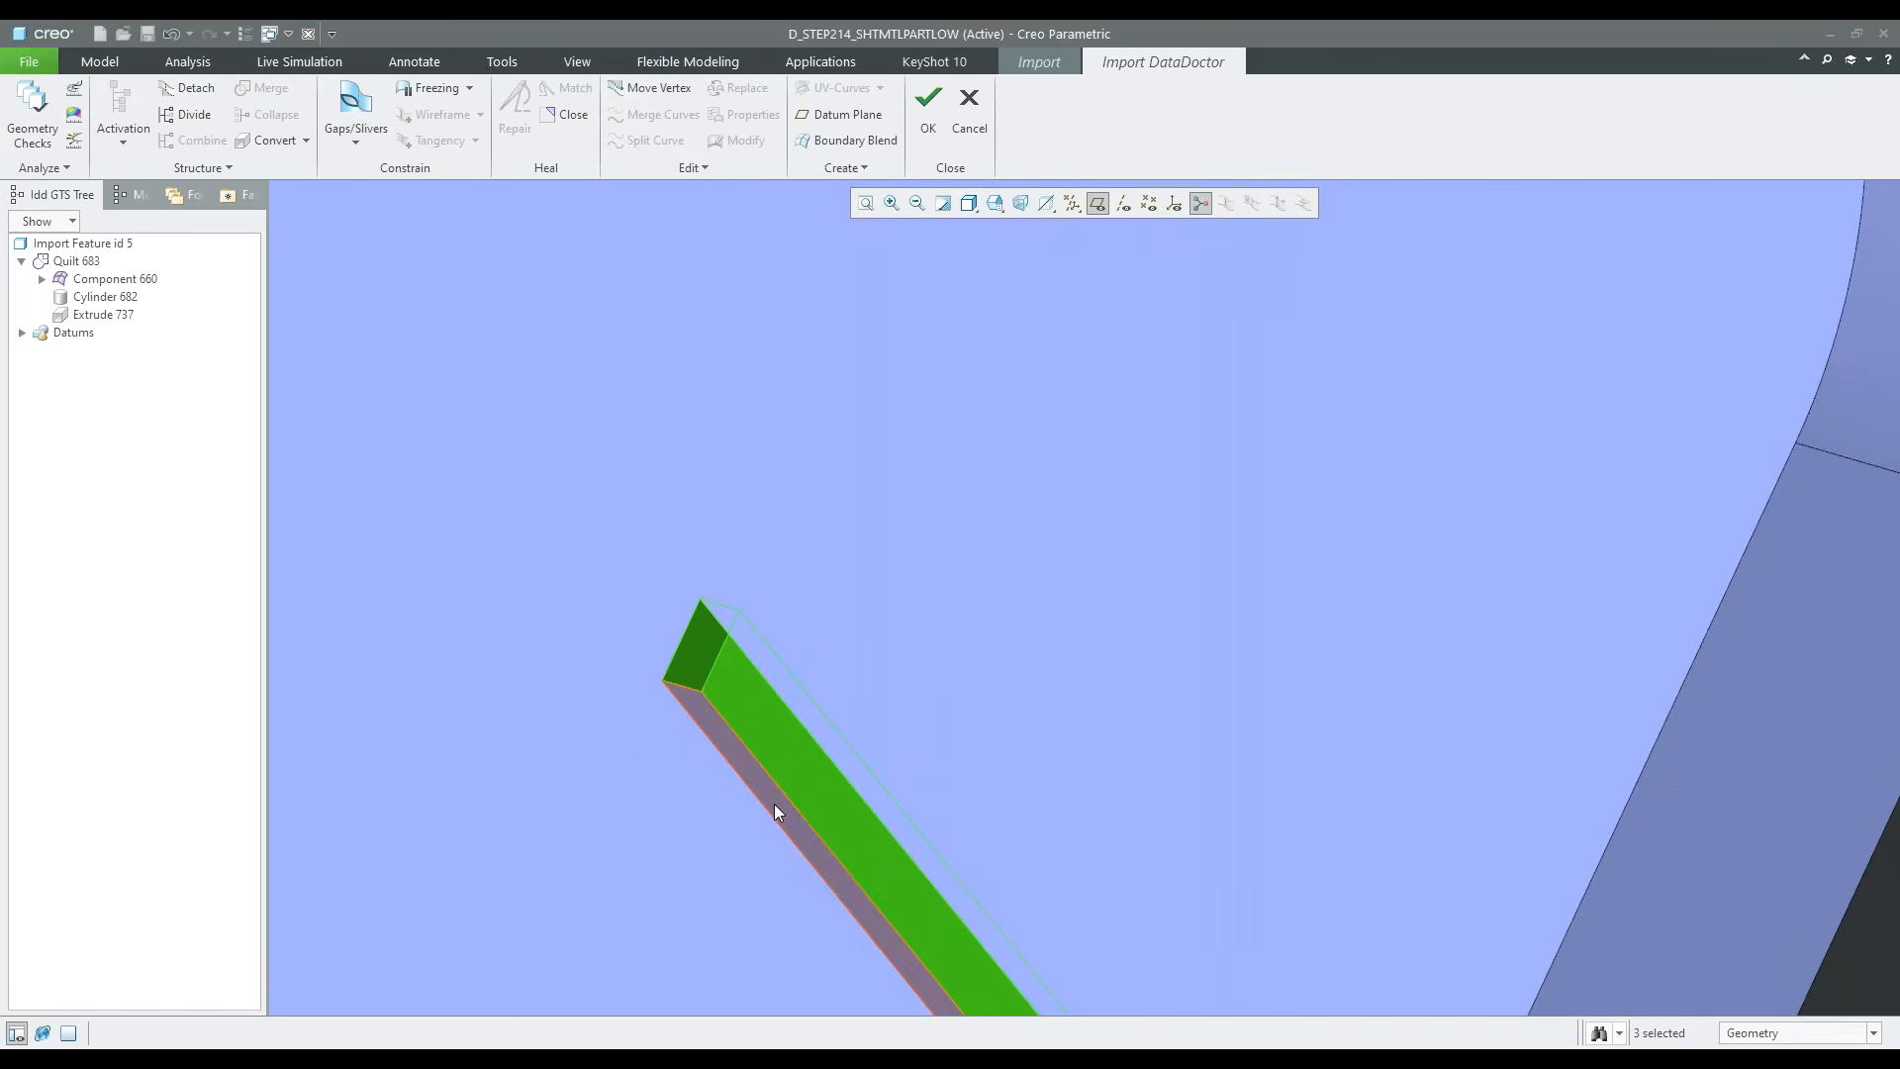
pyautogui.scroll(-3, 782, 792)
# Convert the selected slit surfaces to a revolve without choosing an orientation reference
pyautogui.click(306, 142)
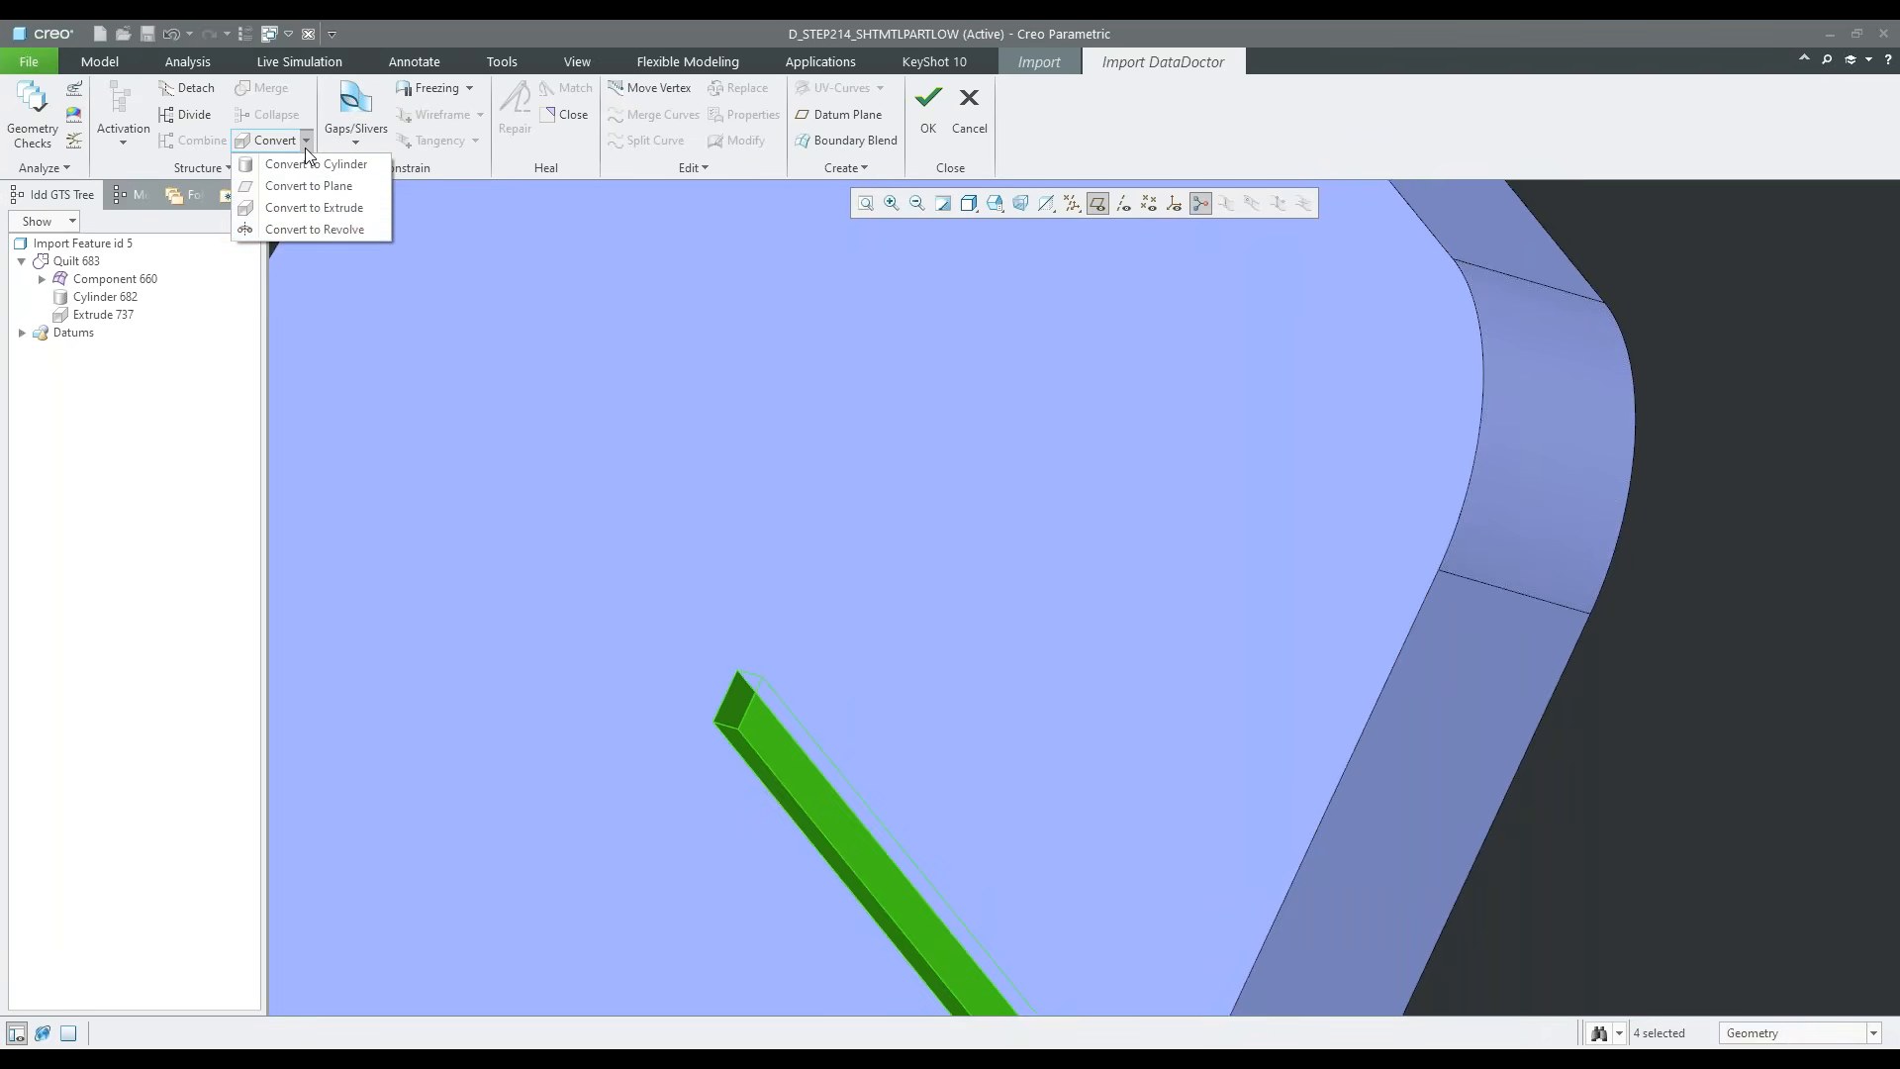
pyautogui.click(306, 232)
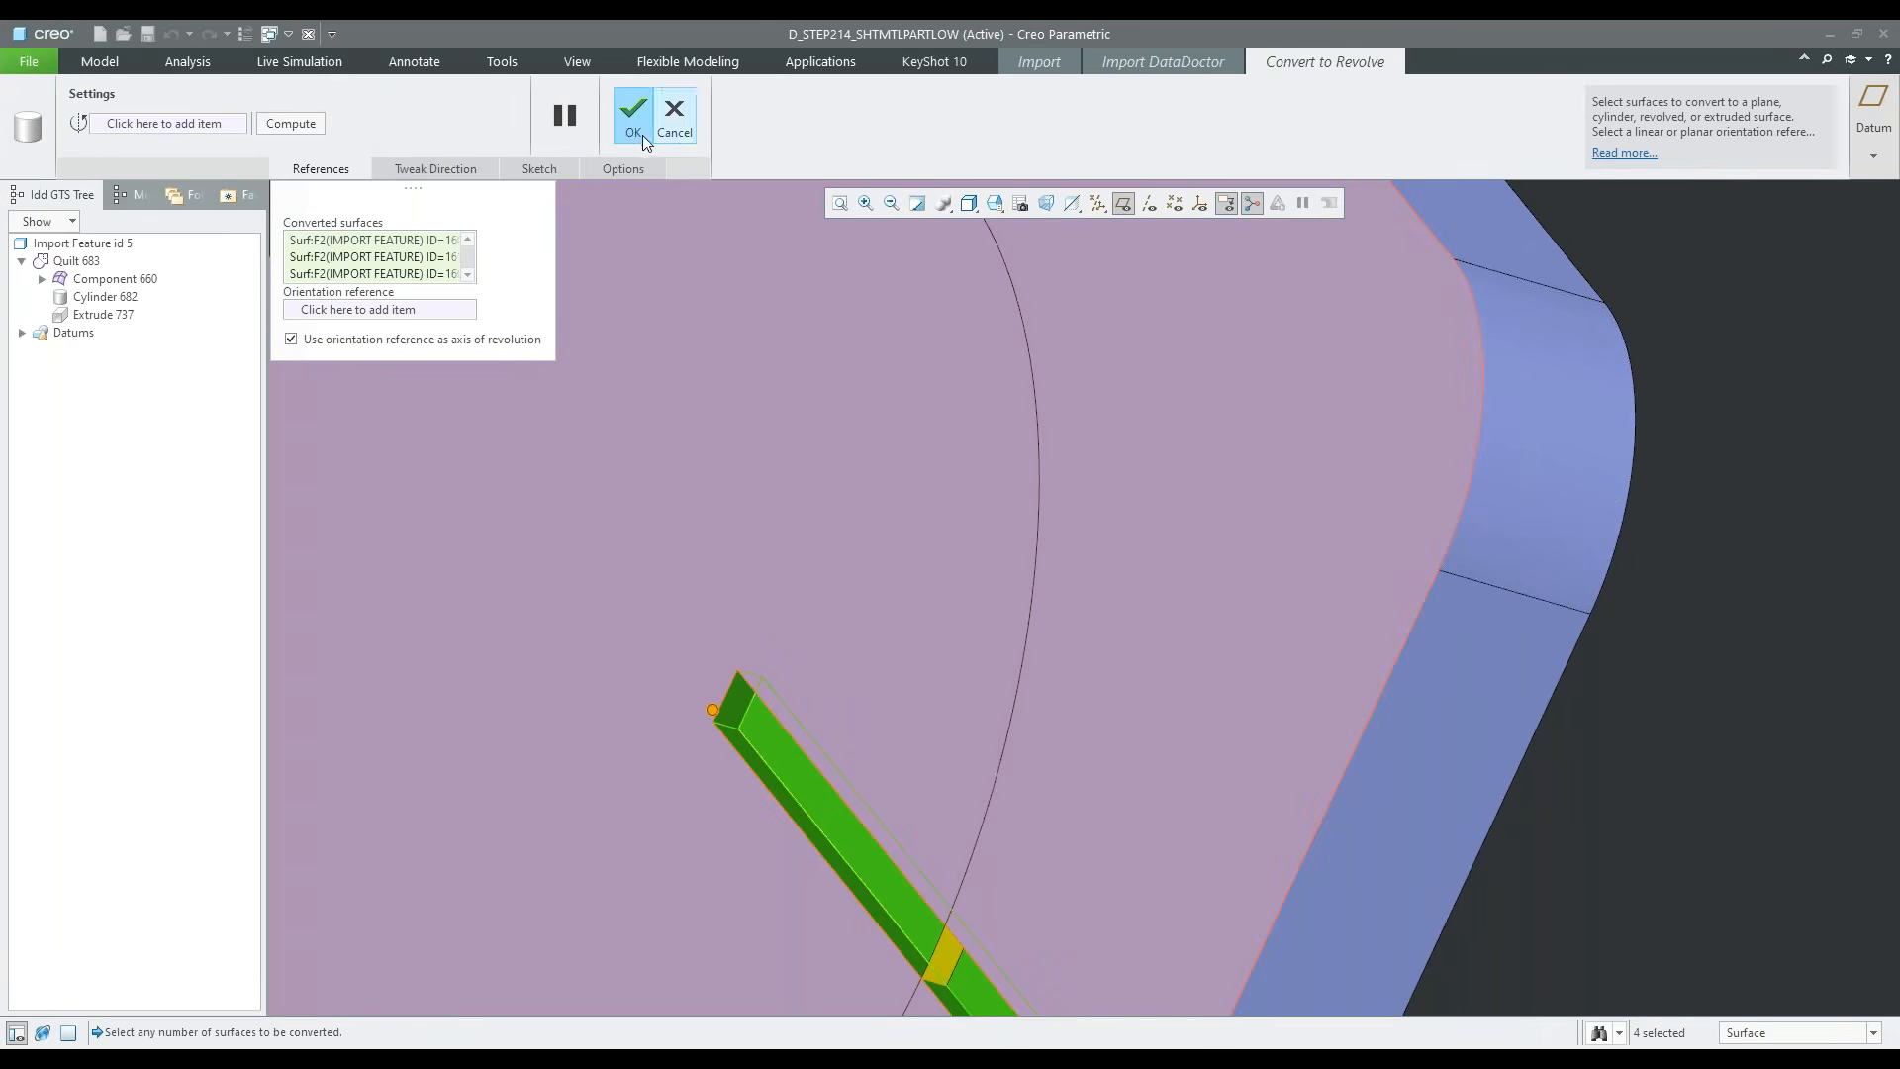
pyautogui.click(634, 132)
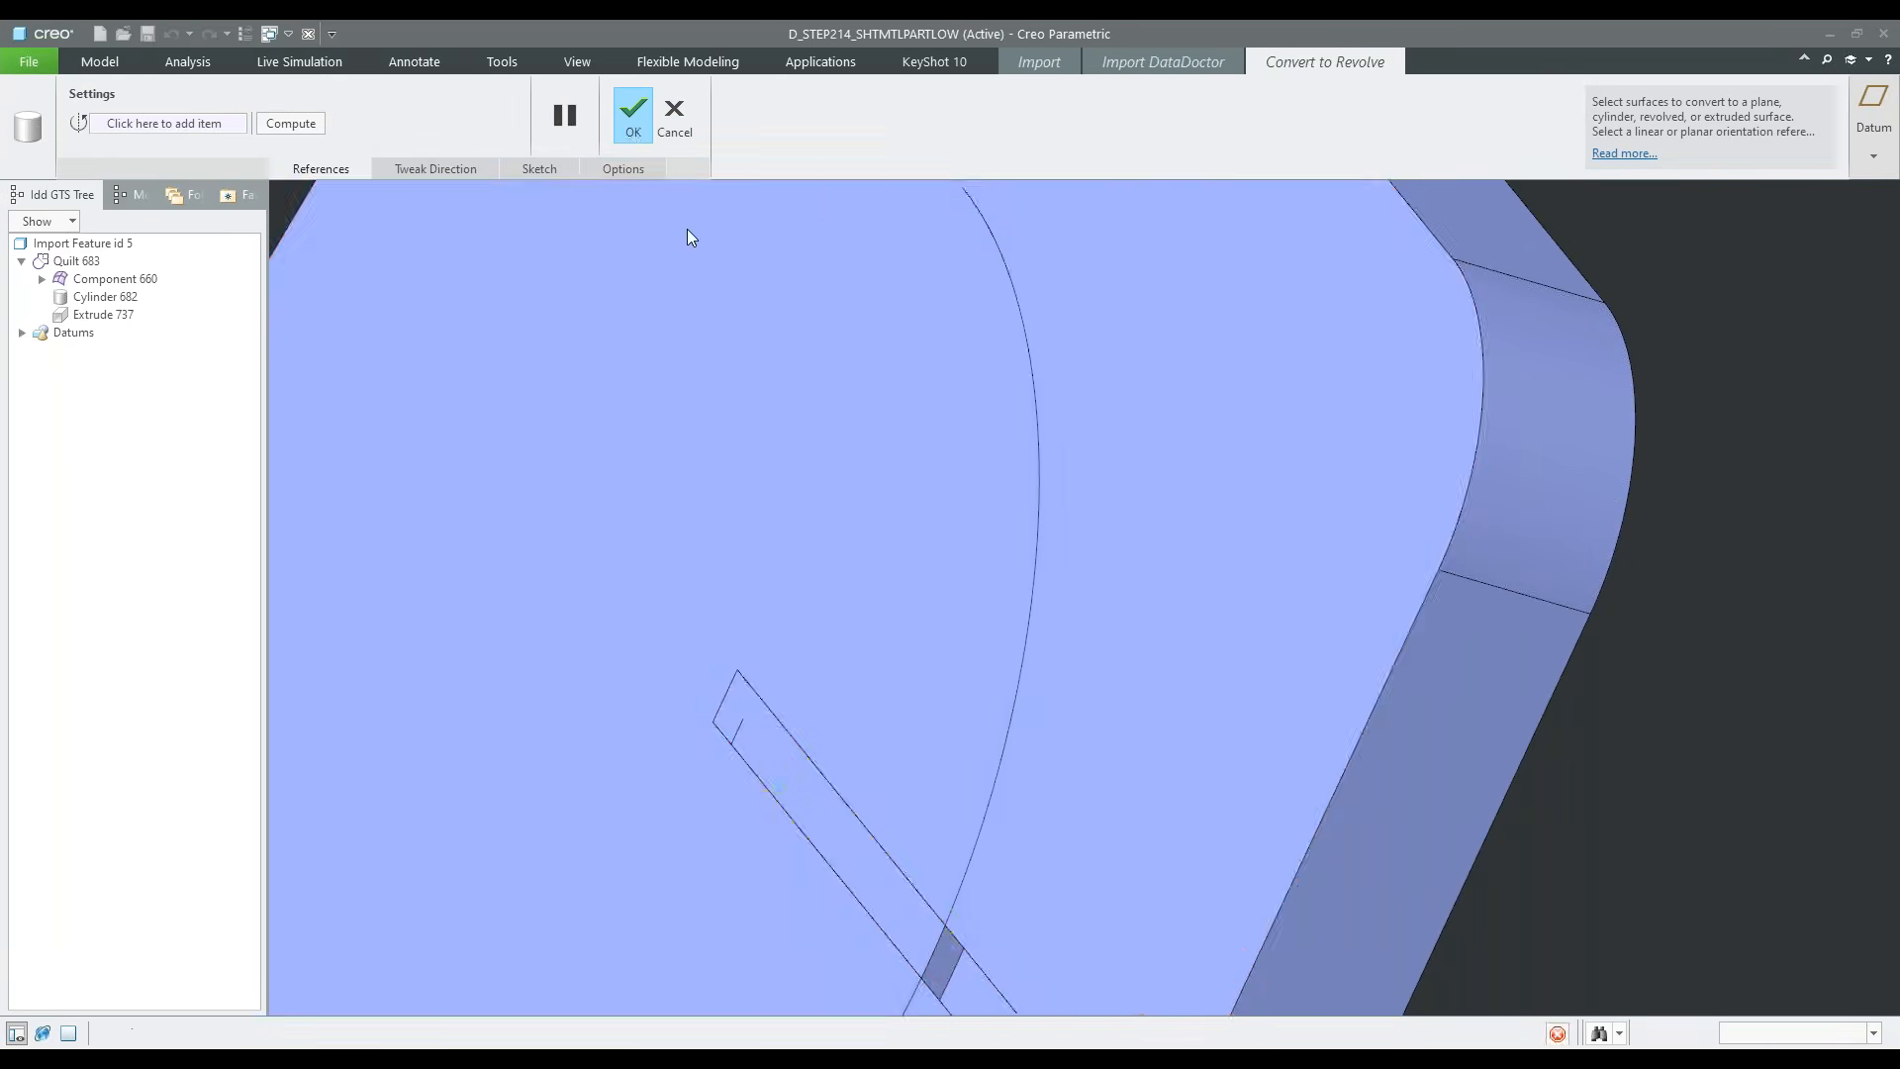
pyautogui.scroll(-4, 867, 586)
pyautogui.moveTo(869, 583); pyautogui.dragTo(937, 670, button='middle')
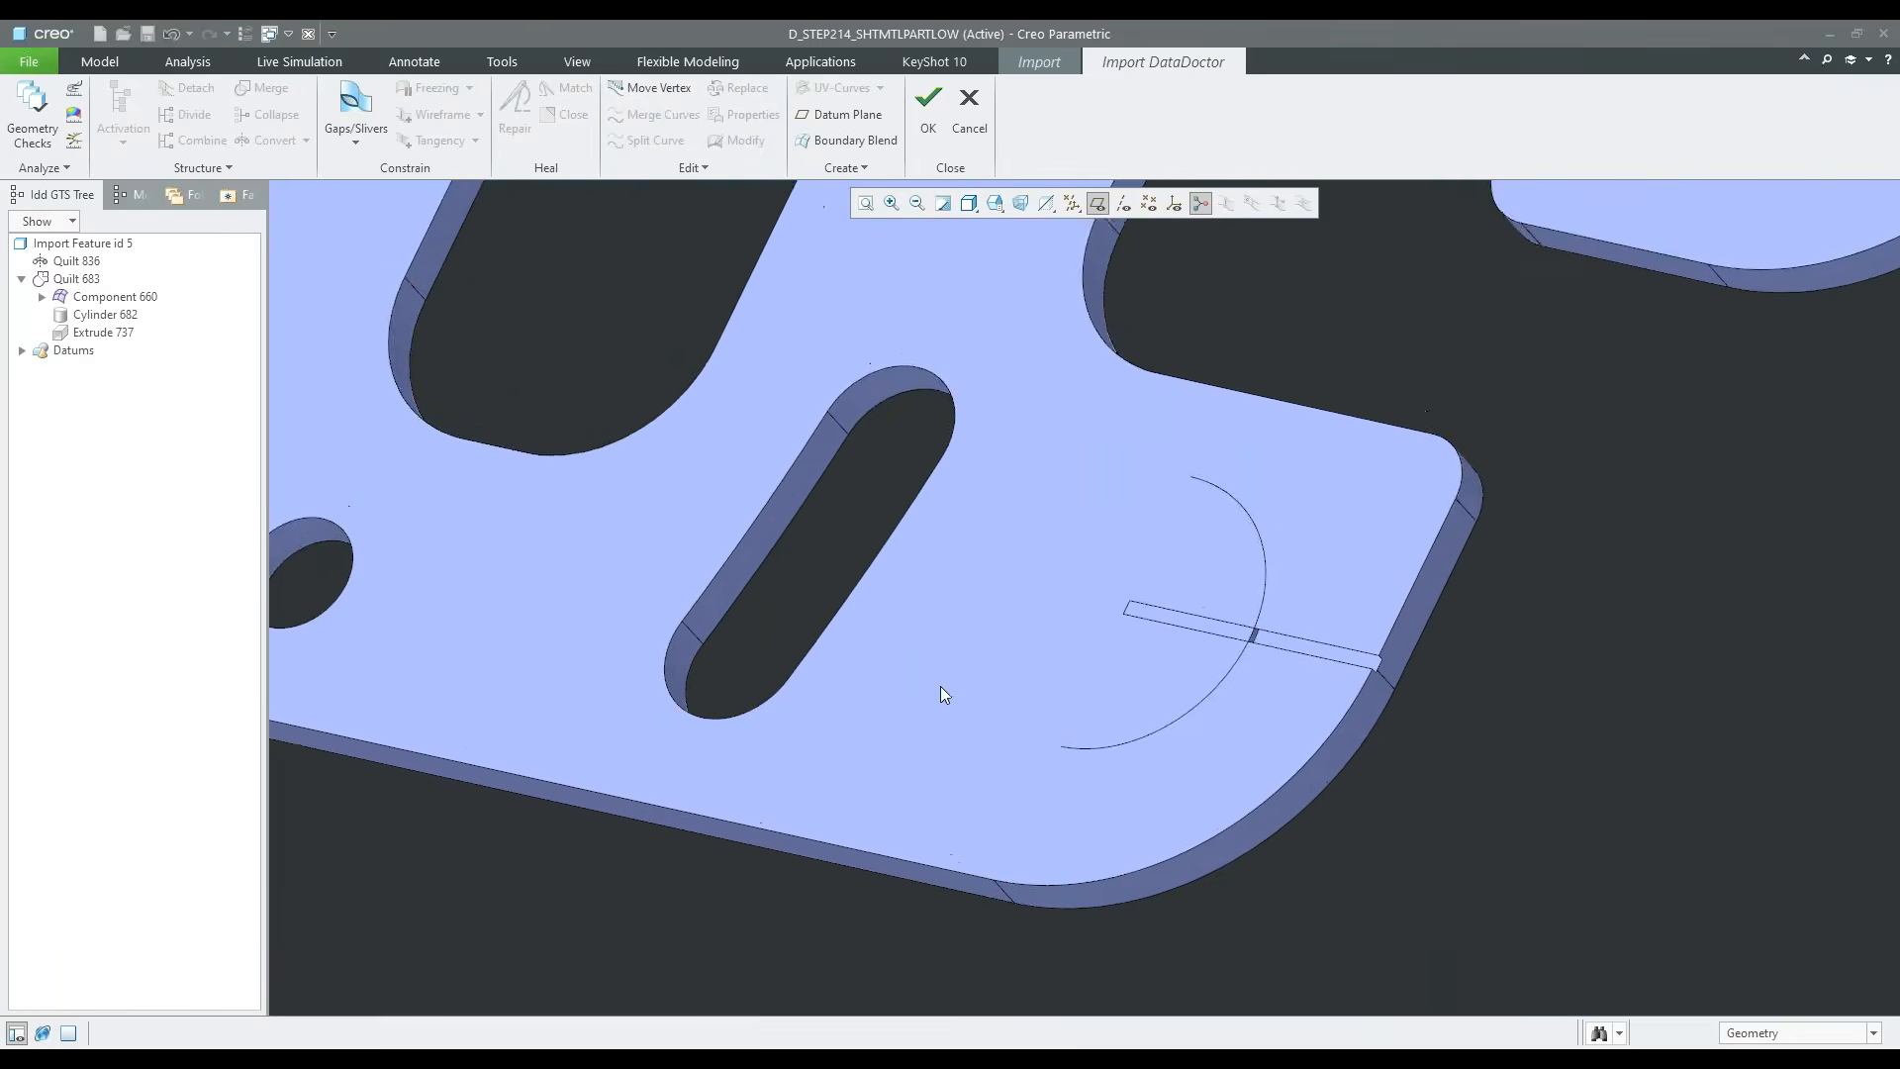
# Inspect the converted slit and undo its conversion to a revolve
pyautogui.scroll(2, 863, 703)
pyautogui.keyDown('shift'); pyautogui.moveTo(769, 599); pyautogui.dragTo(775, 686, button='middle'); pyautogui.keyUp('shift')
pyautogui.scroll(-5, 1202, 764)
pyautogui.hotkey('ctrl', 'z')
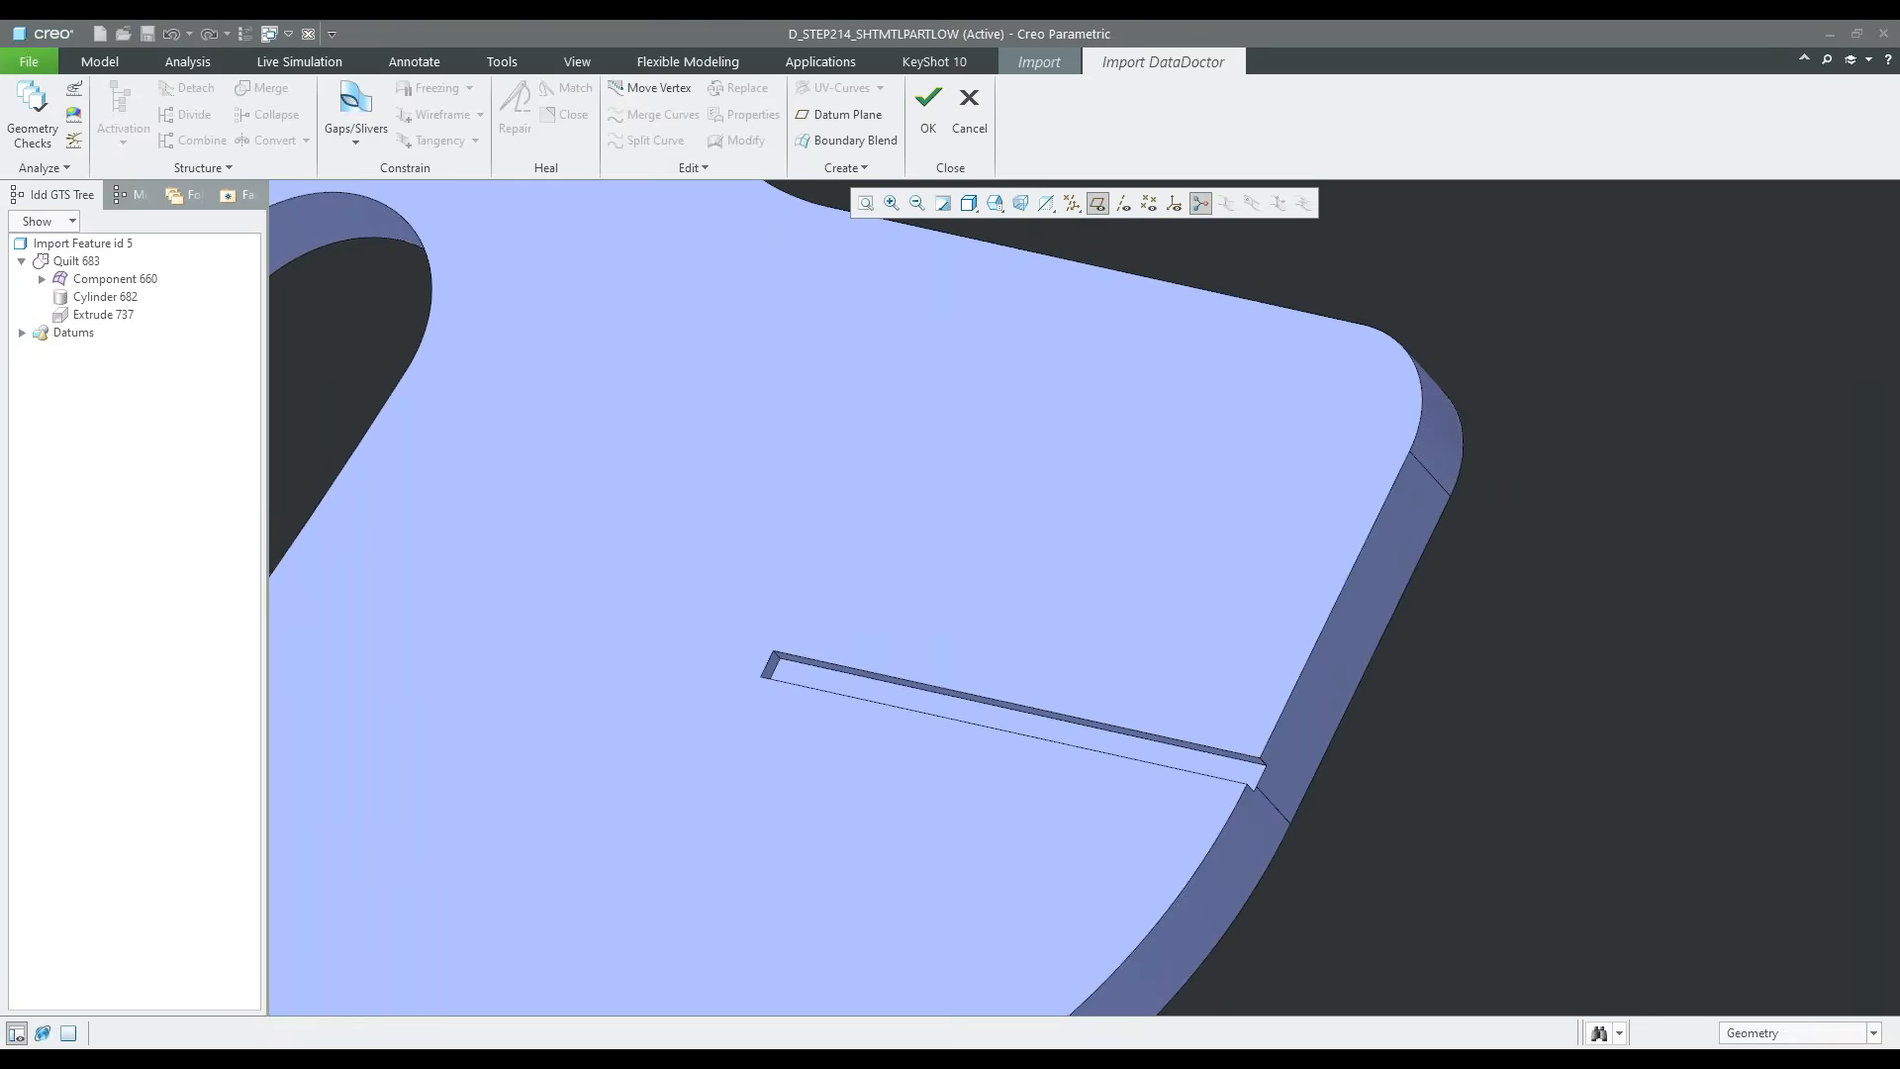
# Select the four surfaces of the narrow slit again, including the short surface at its closed end
pyautogui.scroll(4, 1129, 751)
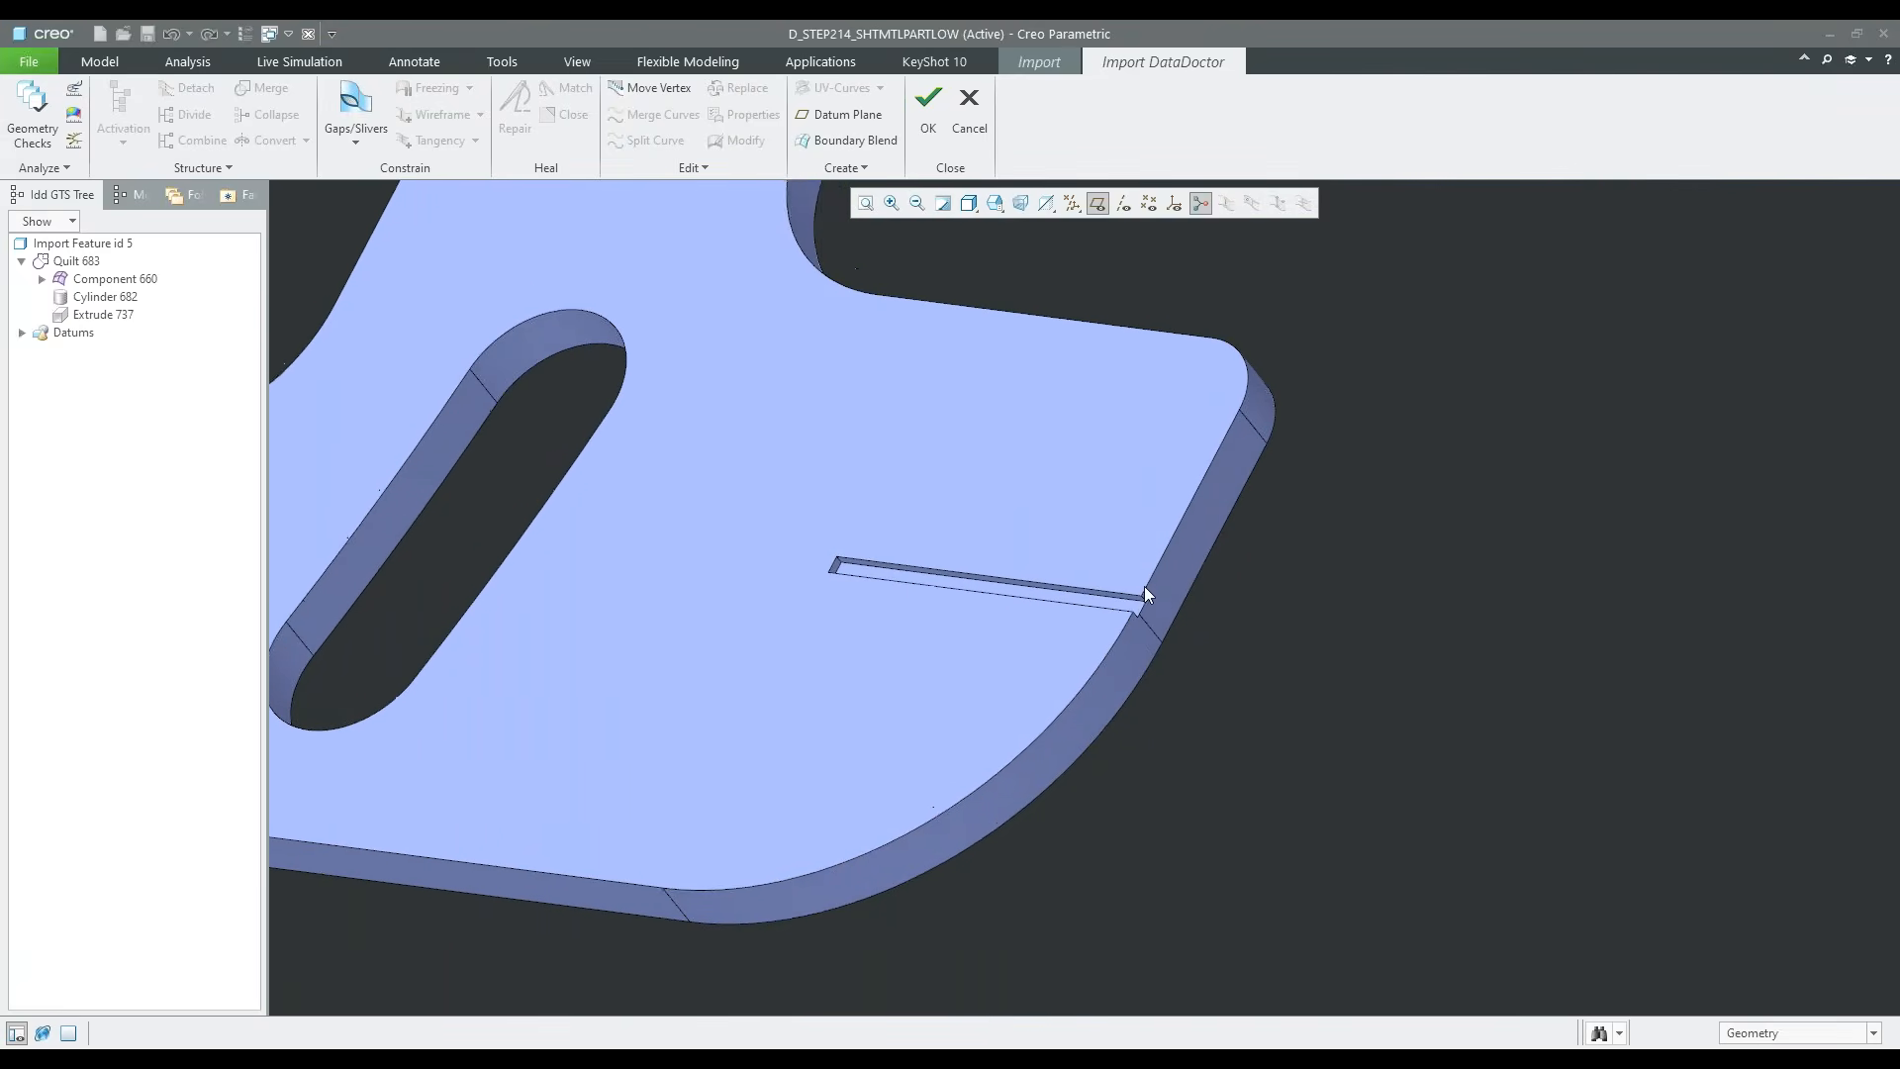
pyautogui.scroll(-5, 1138, 589)
pyautogui.click(1130, 619)
pyautogui.keyDown('ctrl'); pyautogui.click(1126, 622); pyautogui.keyUp('ctrl')
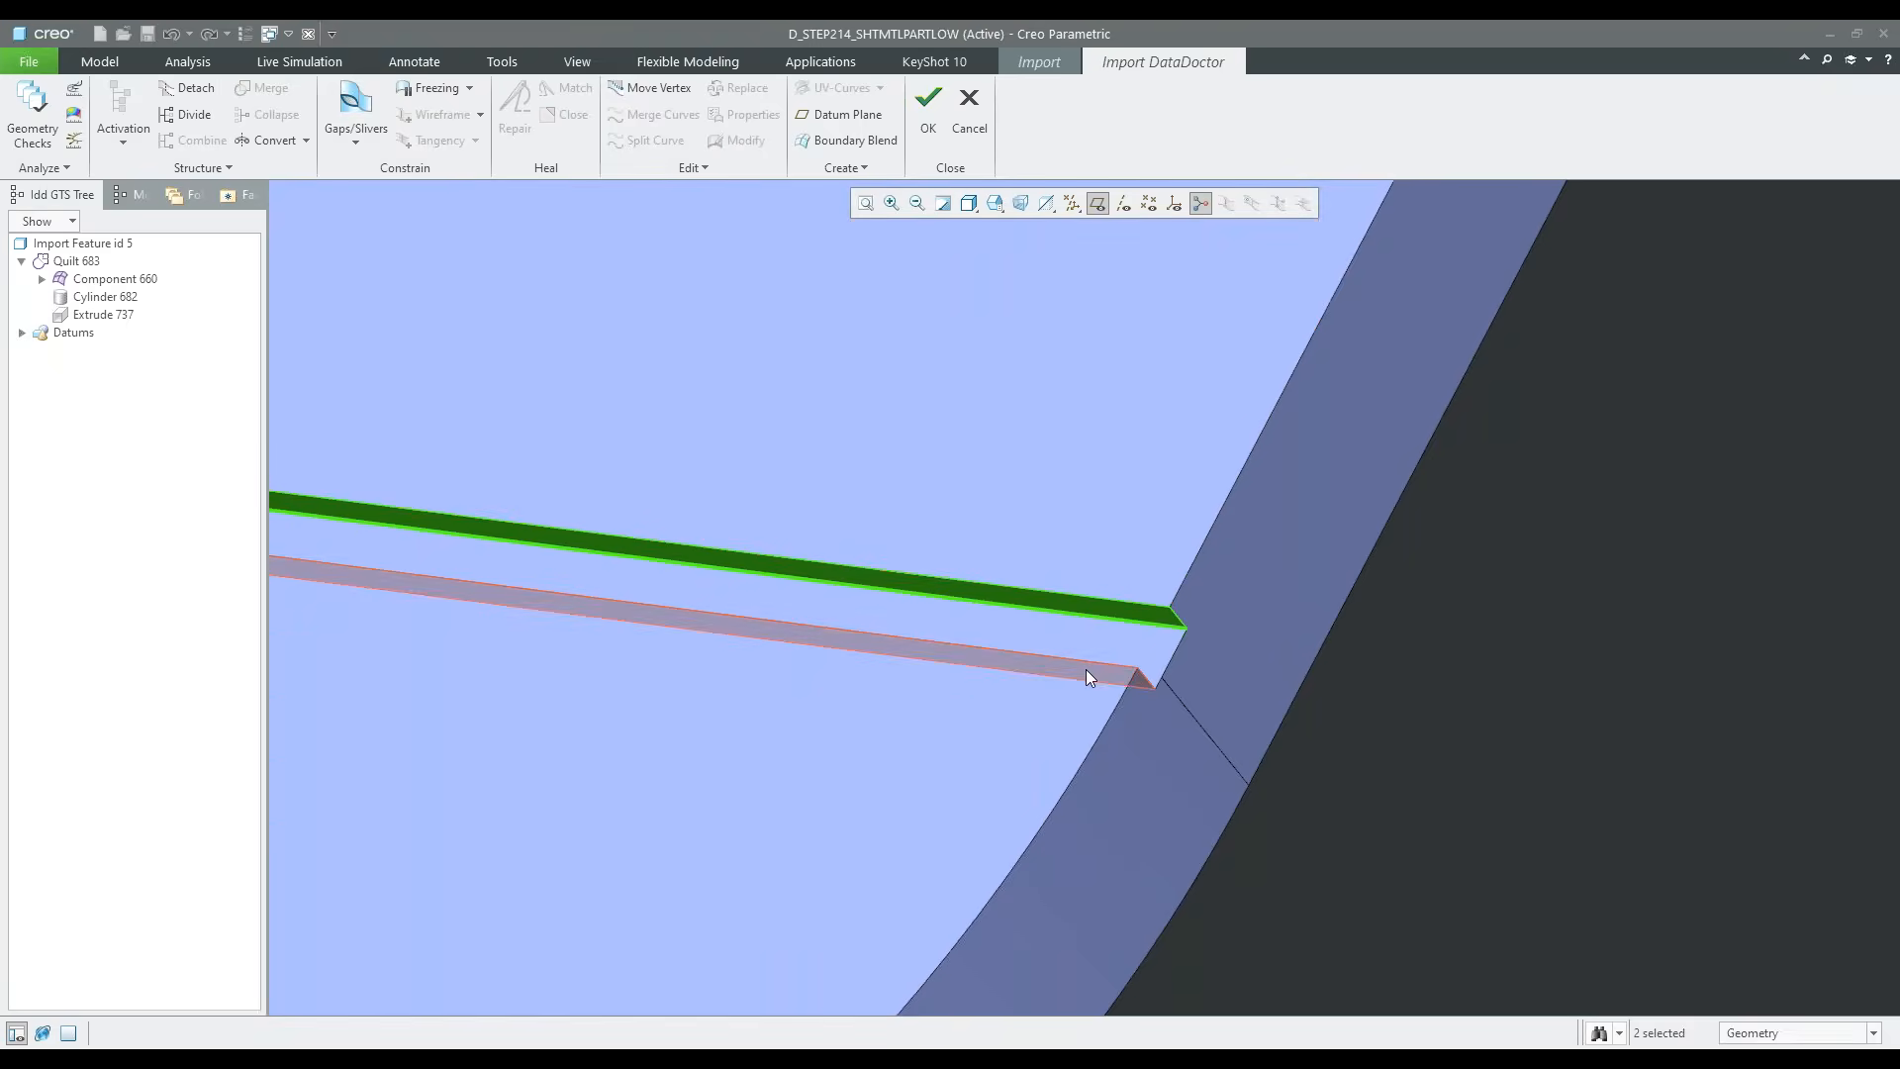
pyautogui.keyDown('ctrl'); pyautogui.click(1086, 673); pyautogui.keyUp('ctrl')
pyautogui.scroll(5, 1085, 673)
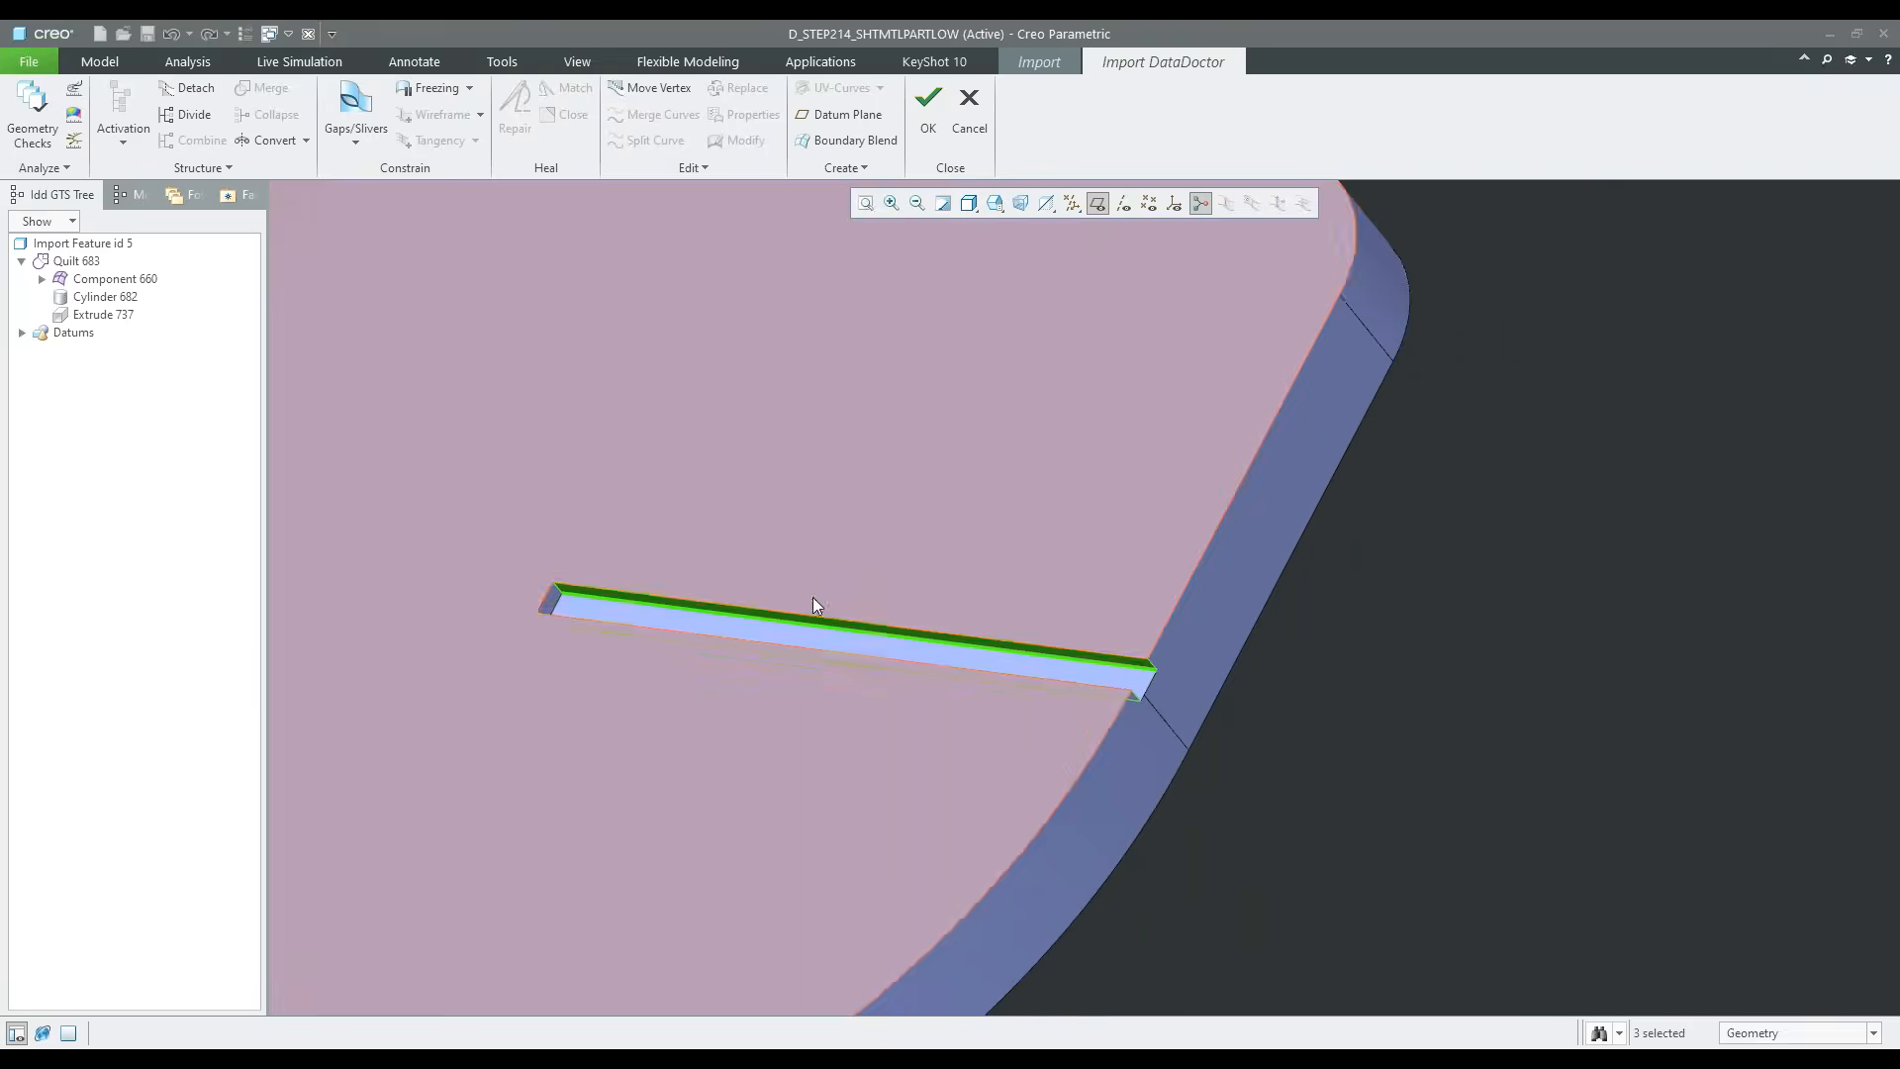
pyautogui.keyDown('shift'); pyautogui.moveTo(635, 595); pyautogui.dragTo(851, 611, button='middle'); pyautogui.keyUp('shift')
pyautogui.scroll(-5, 766, 626)
pyautogui.keyDown('ctrl'); pyautogui.click(798, 640); pyautogui.keyUp('ctrl')
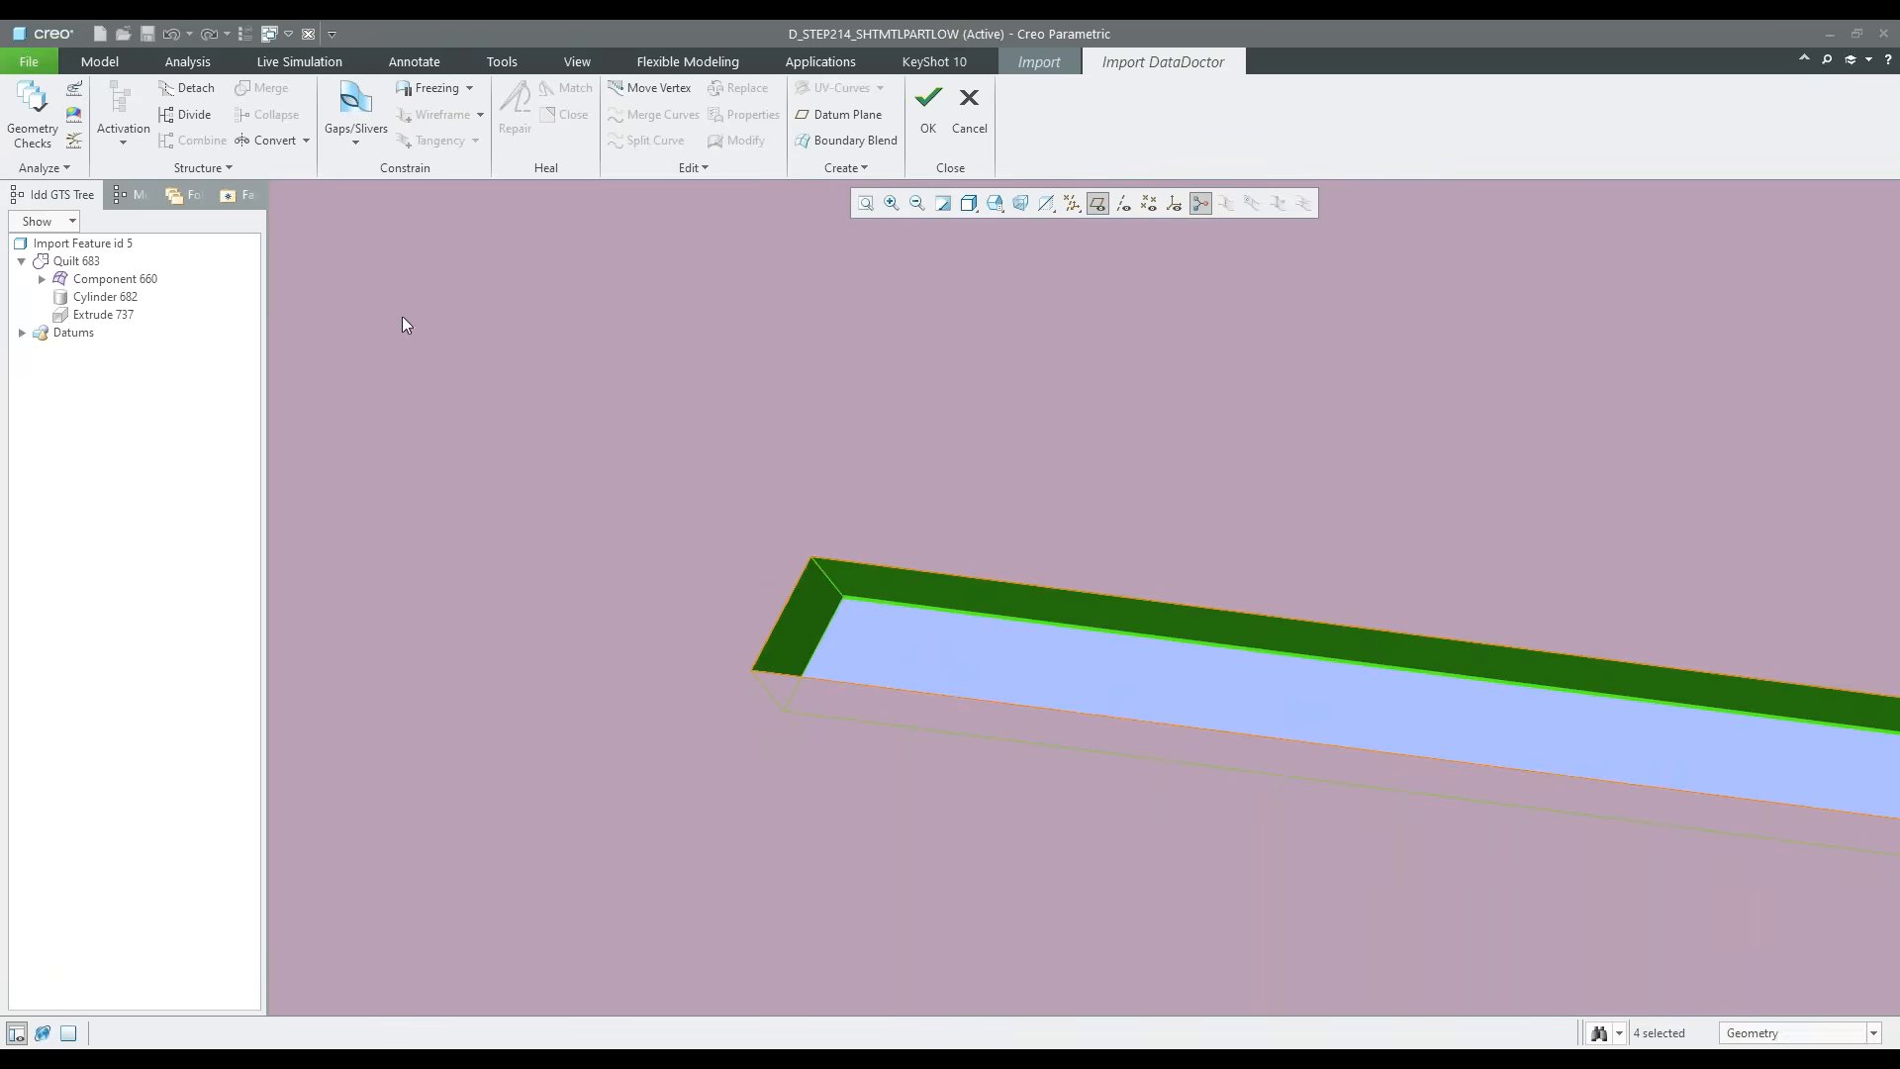
# Begin converting the slit surfaces to a revolve, with the short edge at the slit's closed end as orientation reference
pyautogui.click(302, 139)
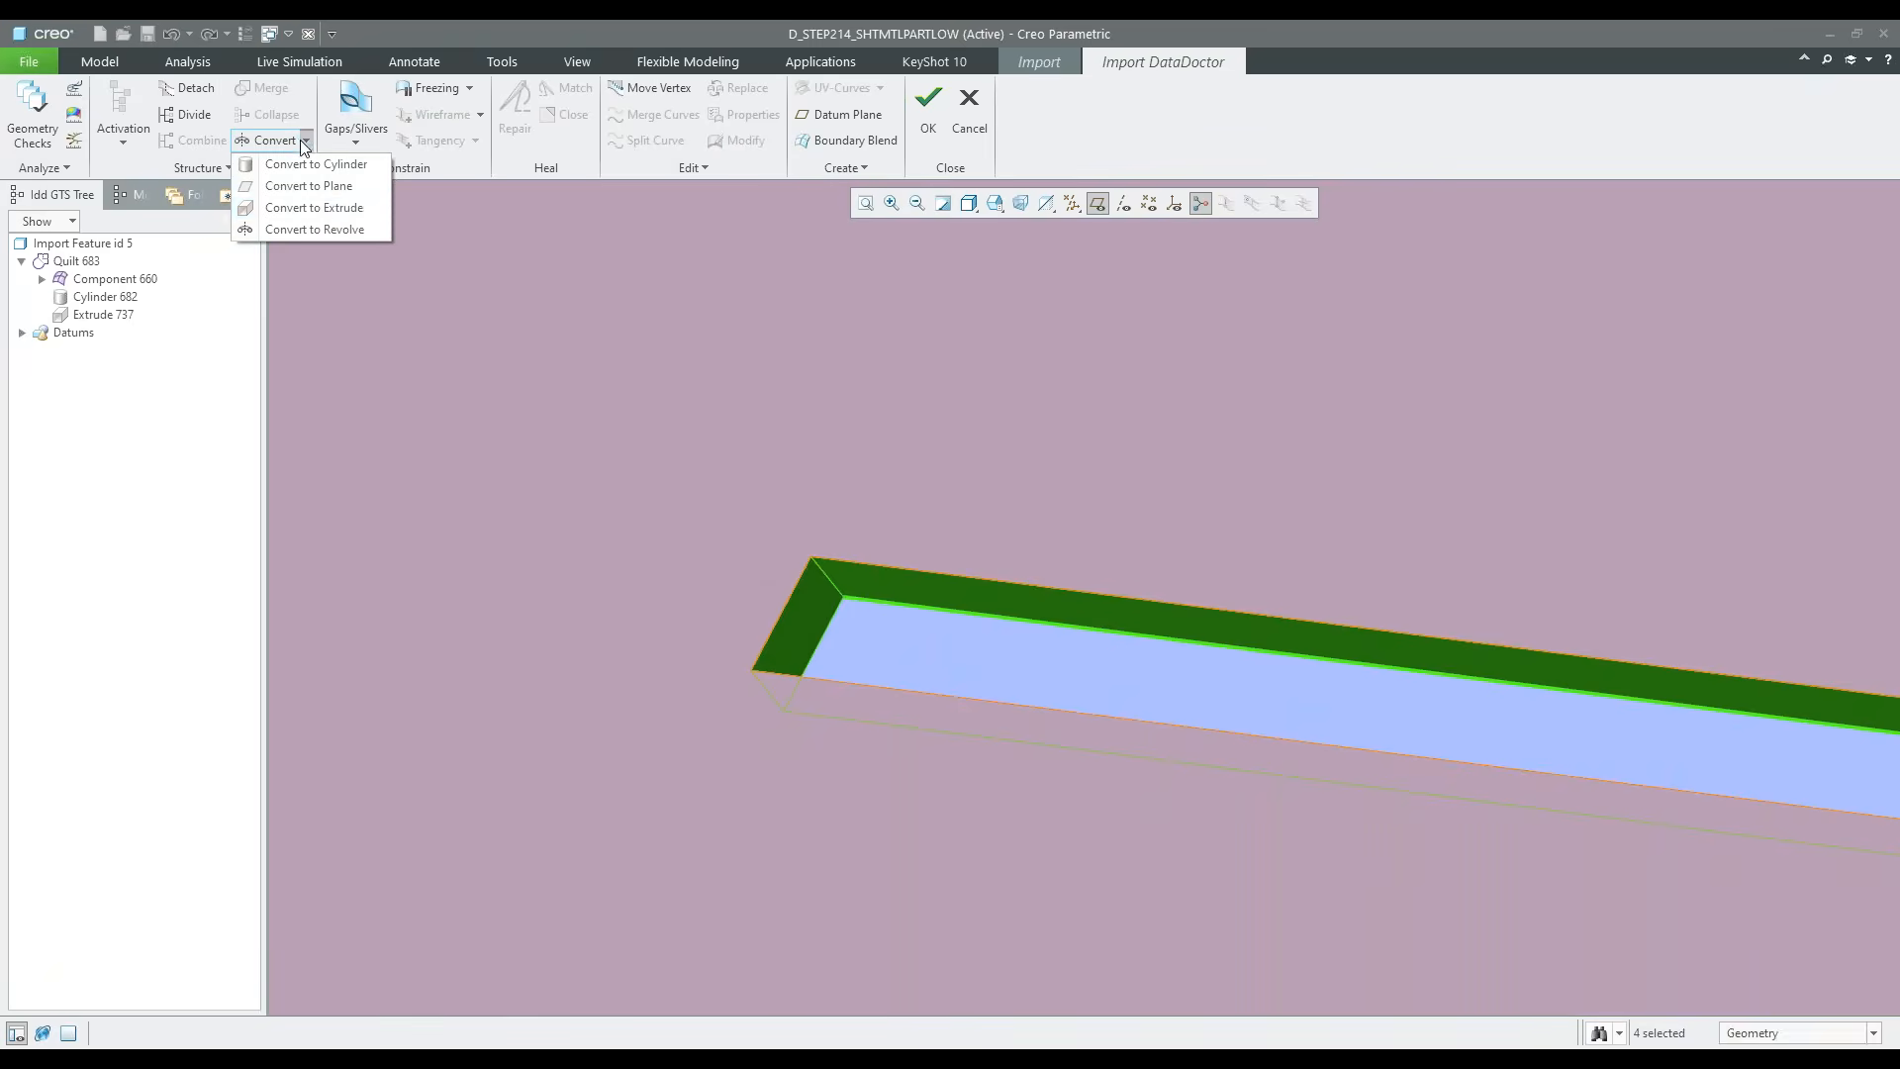
pyautogui.click(315, 229)
pyautogui.scroll(3, 479, 495)
pyautogui.scroll(3, 327, 530)
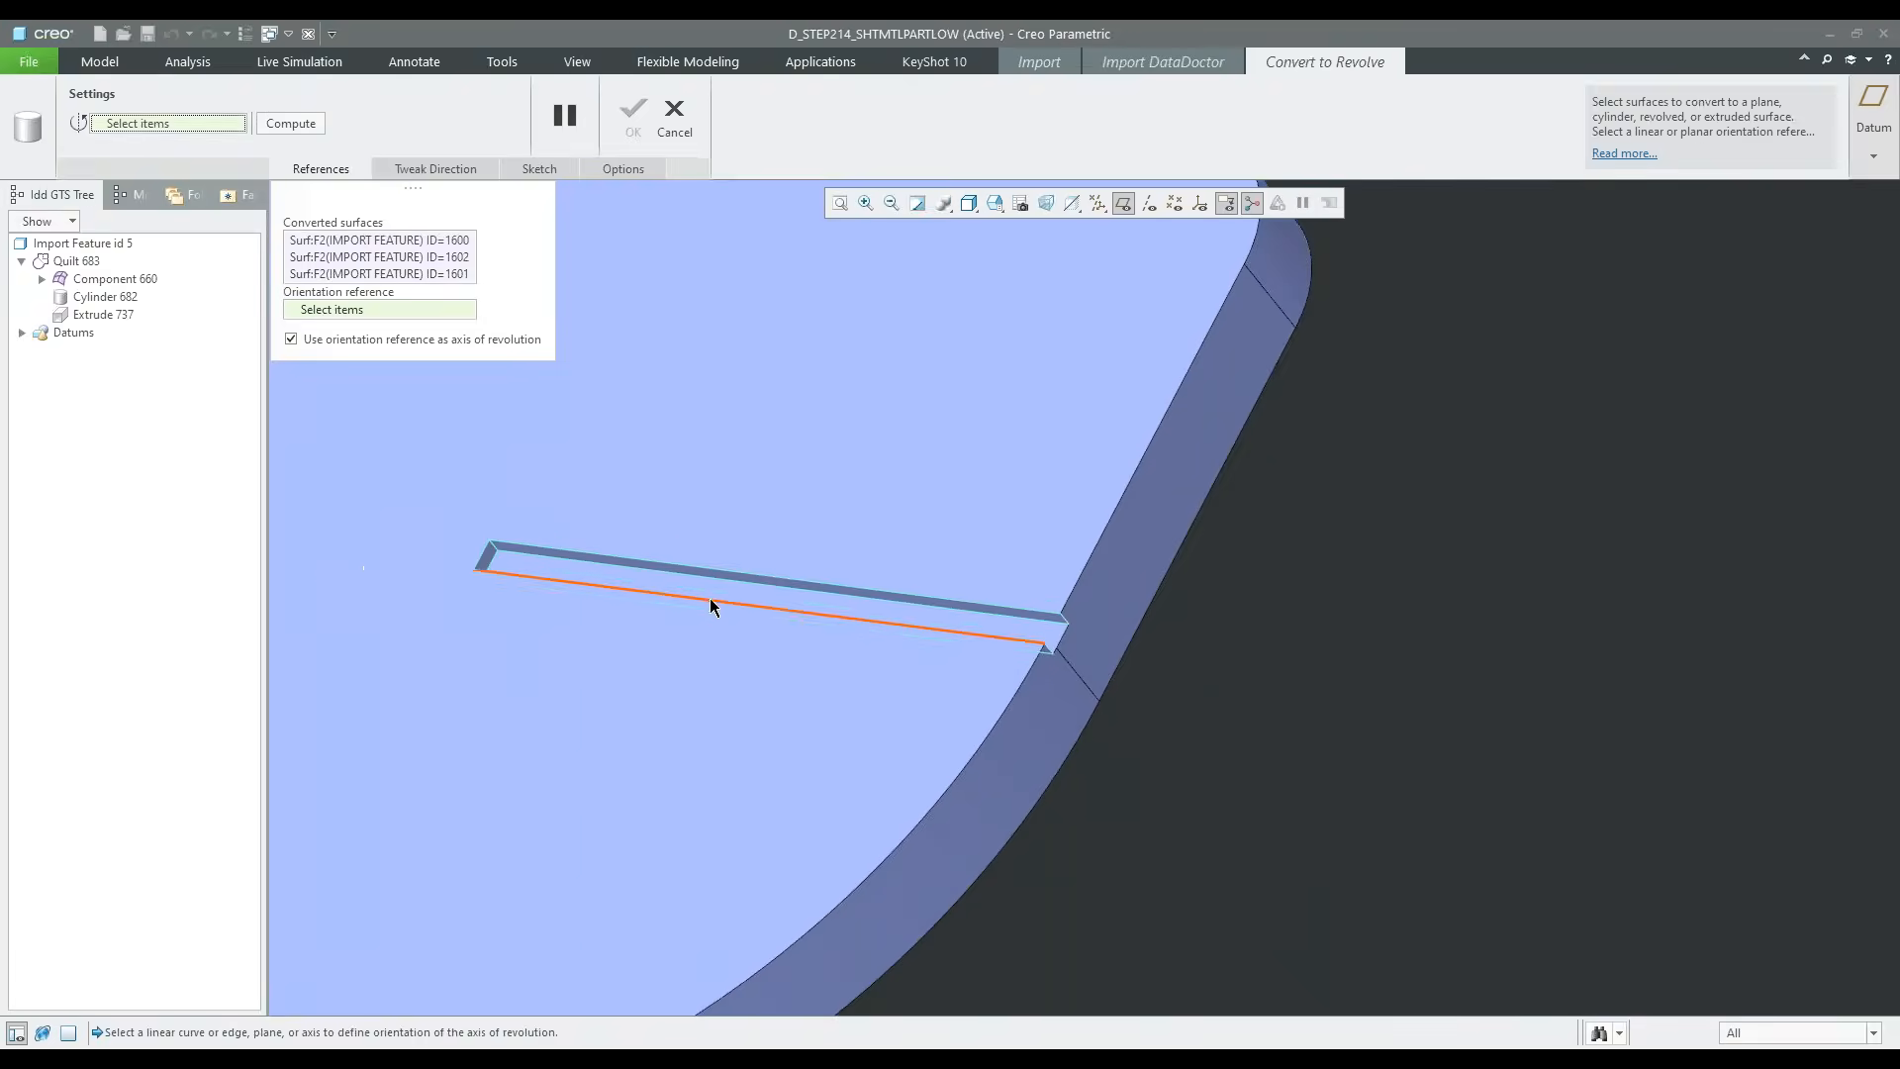
pyautogui.scroll(-2, 470, 555)
pyautogui.click(499, 560)
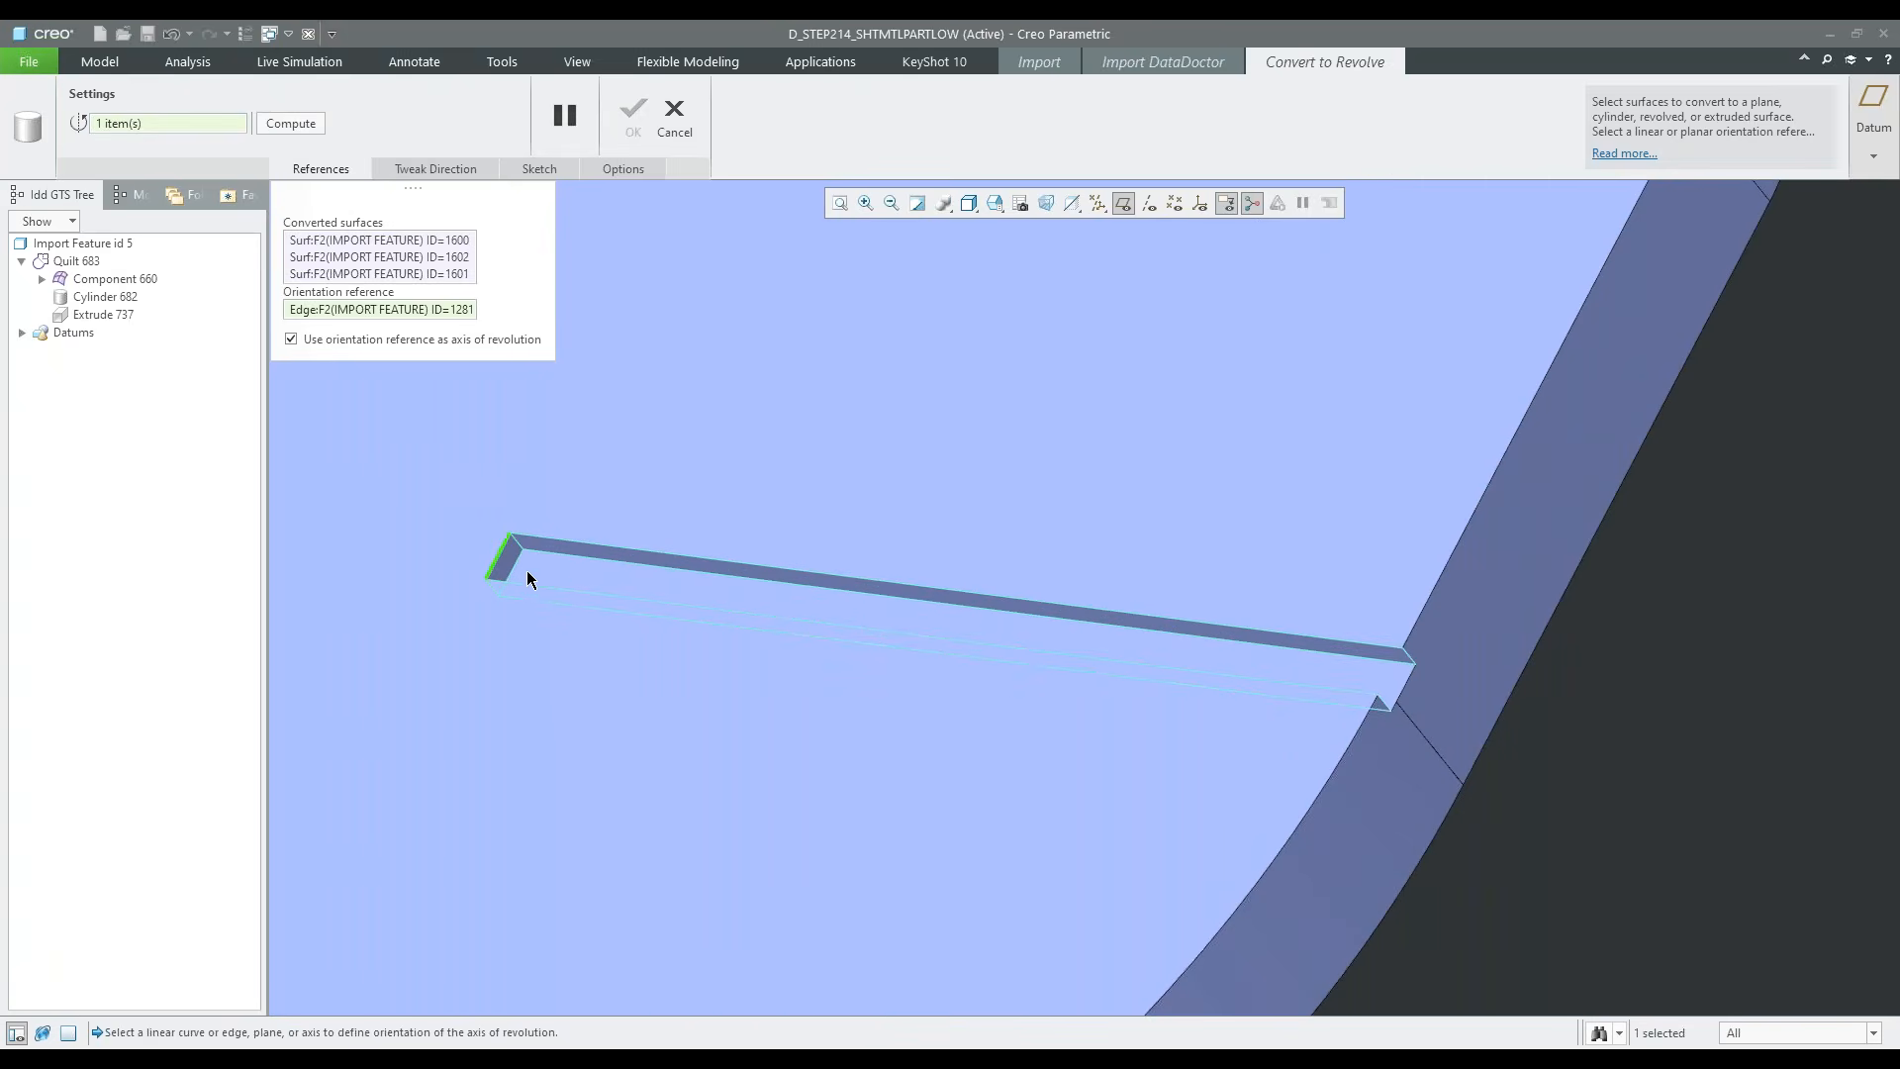
# Change the orientation reference to the short edge at the slit's open end and add another slit surface to the converted surfaces
pyautogui.scroll(2, 768, 654)
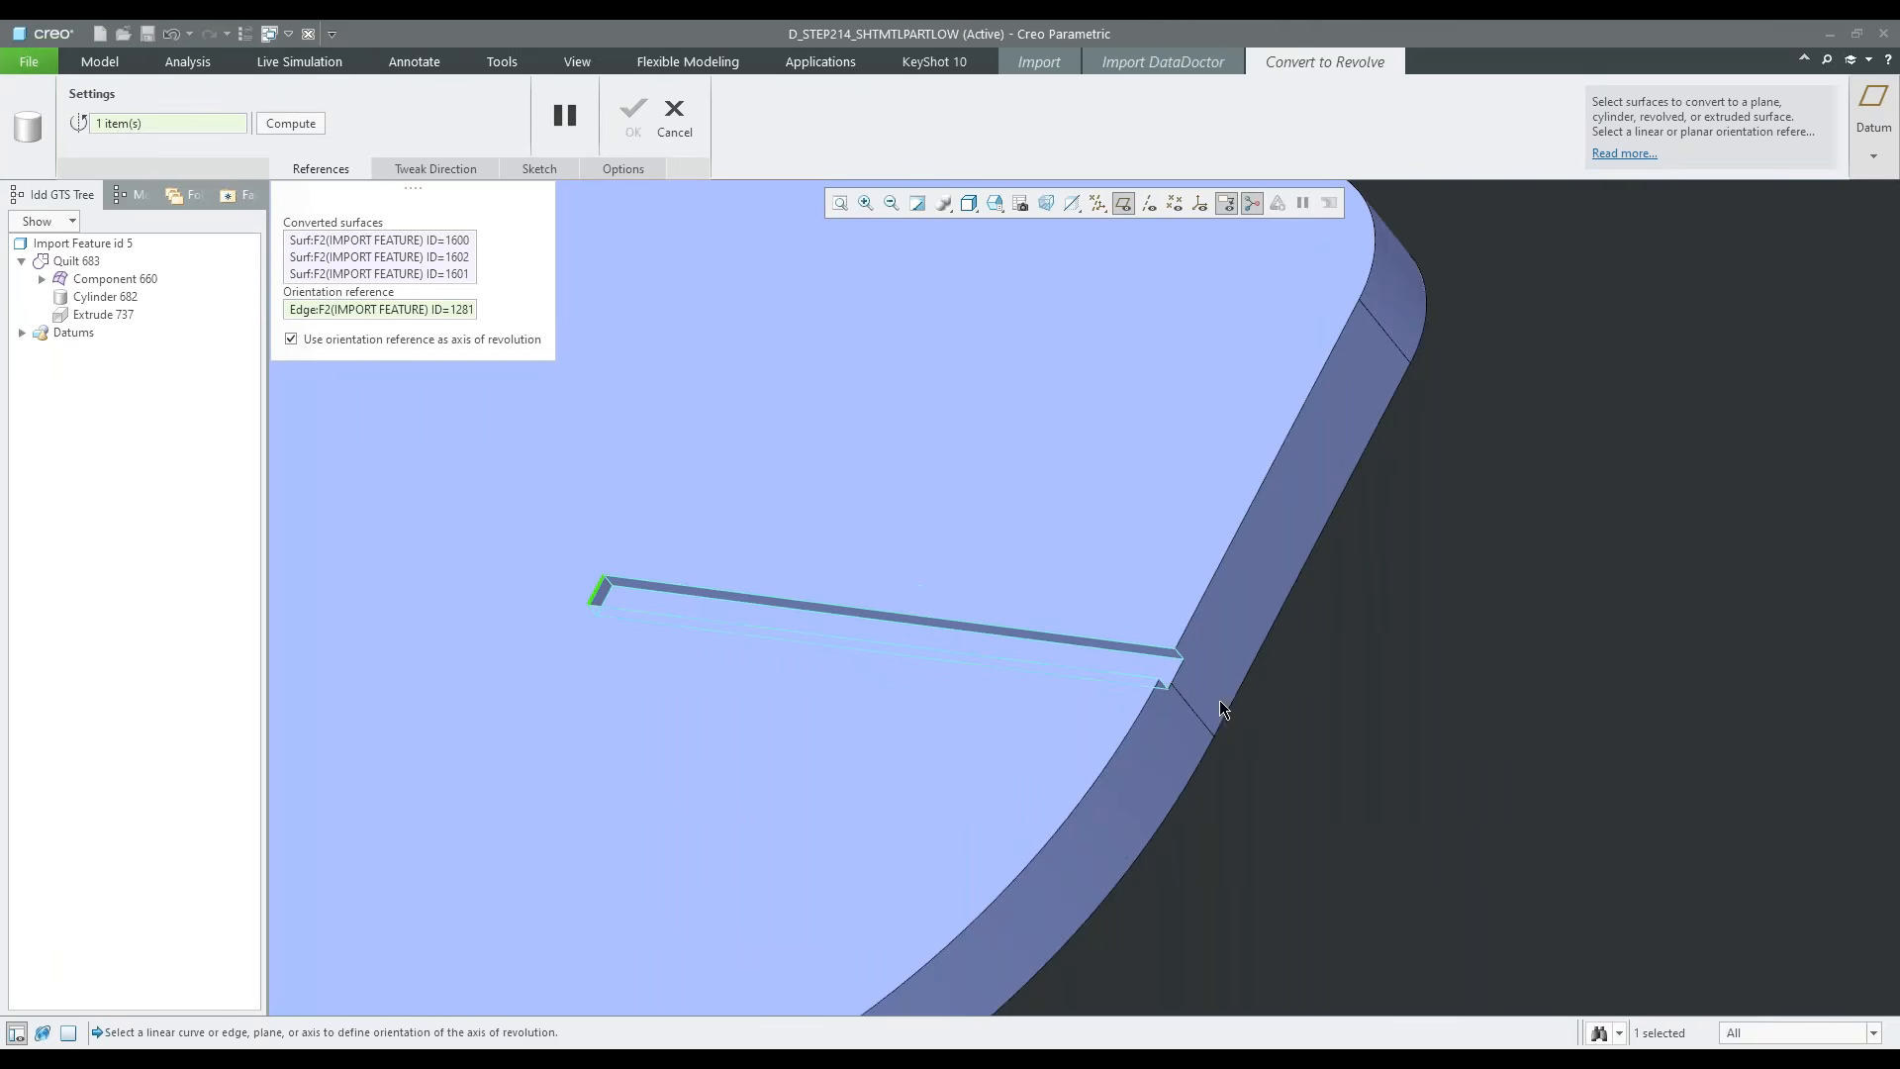
pyautogui.scroll(-2, 1184, 661)
pyautogui.click(1180, 656)
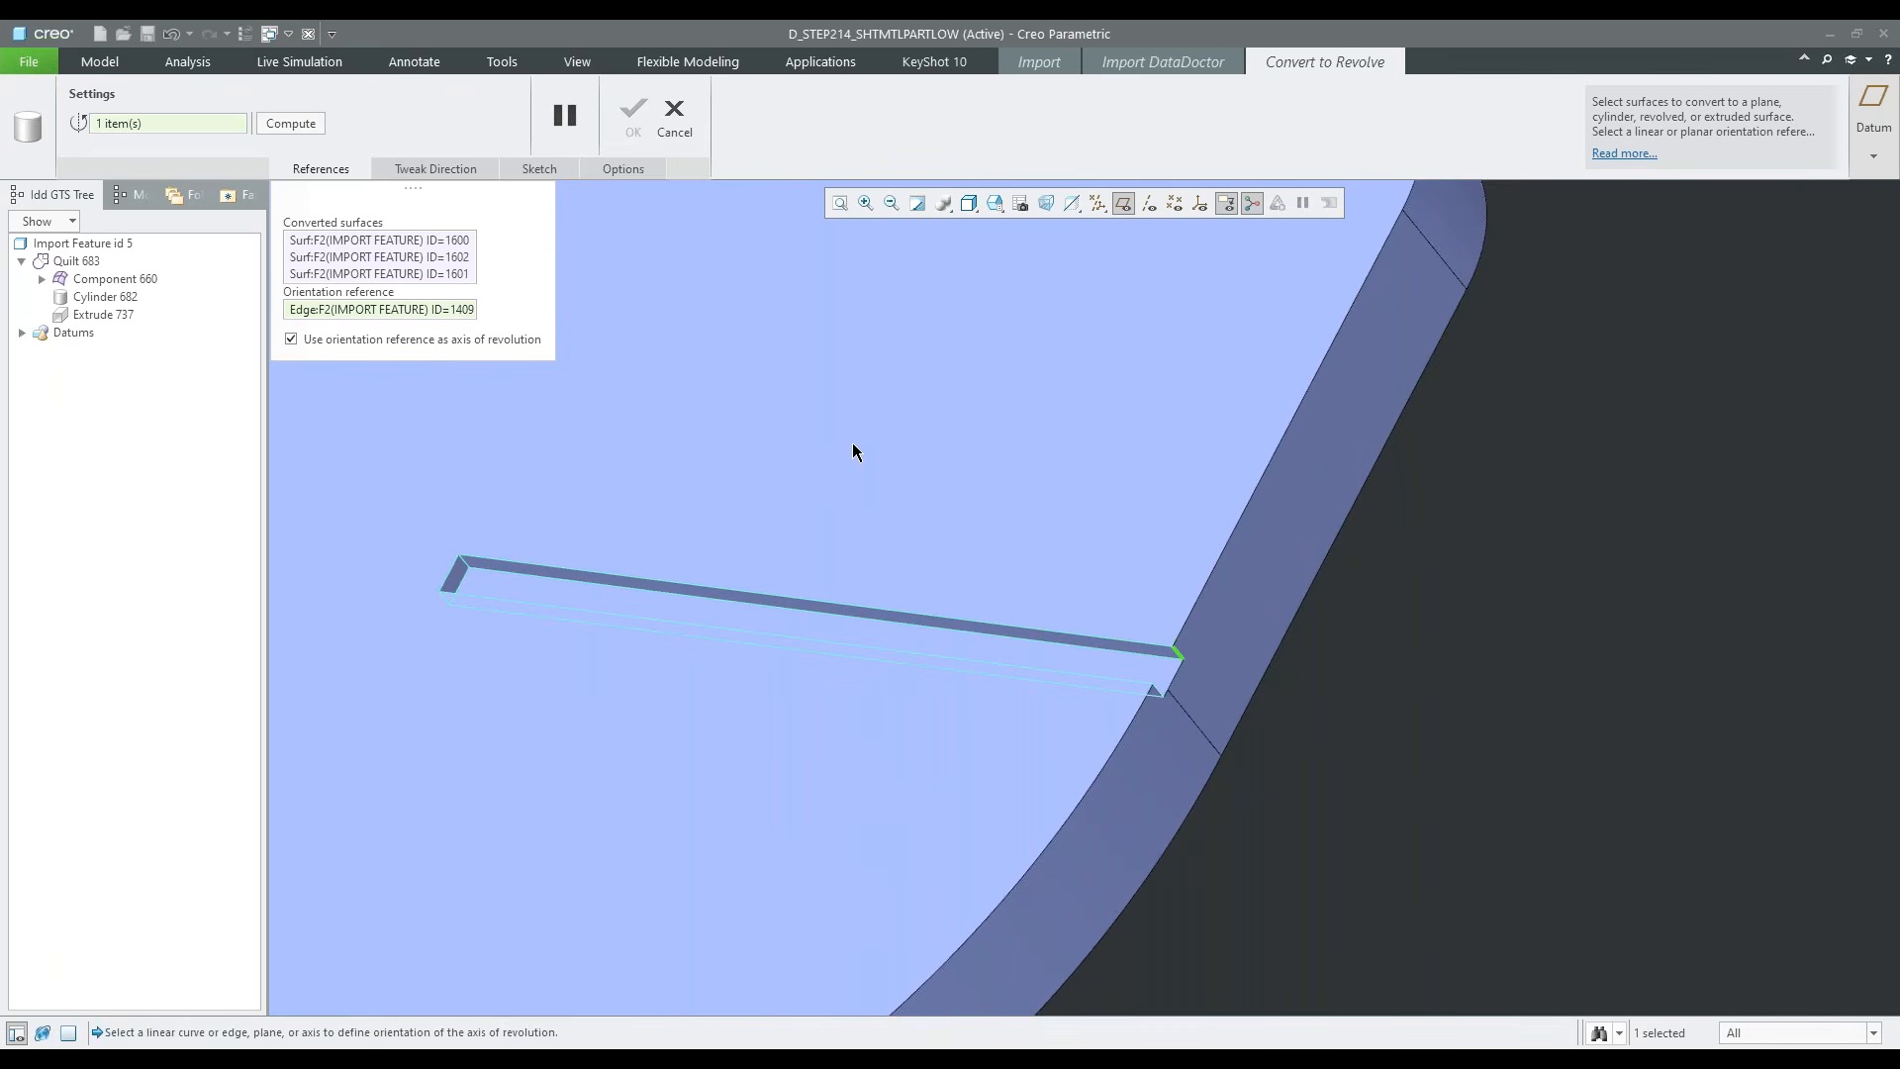
pyautogui.keyDown('shift'); pyautogui.moveTo(623, 503); pyautogui.dragTo(797, 526, button='middle'); pyautogui.keyUp('shift')
pyautogui.click(381, 274)
pyautogui.keyDown('ctrl'); pyautogui.click(675, 612); pyautogui.keyUp('ctrl')
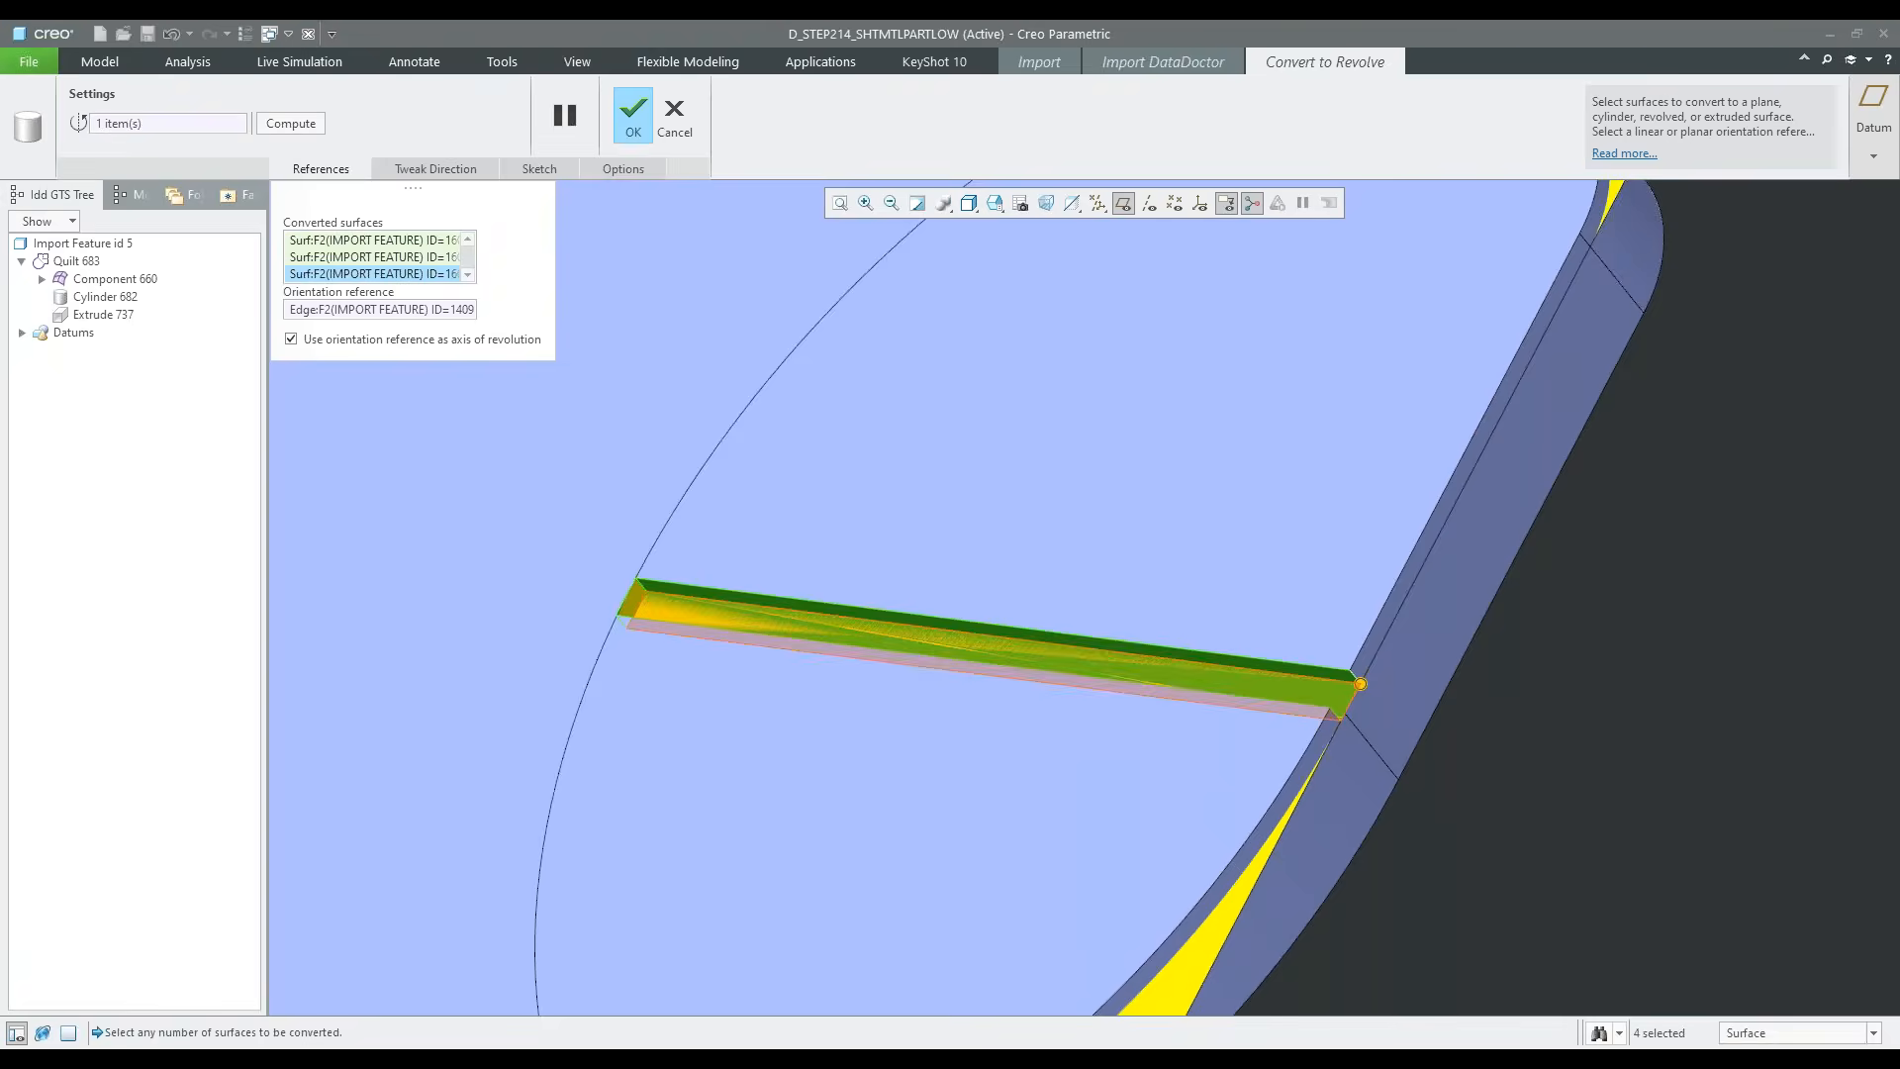
# Set the short edge at the slit's closed end as the orientation reference again and complete the conversion to a revolve
pyautogui.scroll(-3, 935, 710)
pyautogui.click(182, 123)
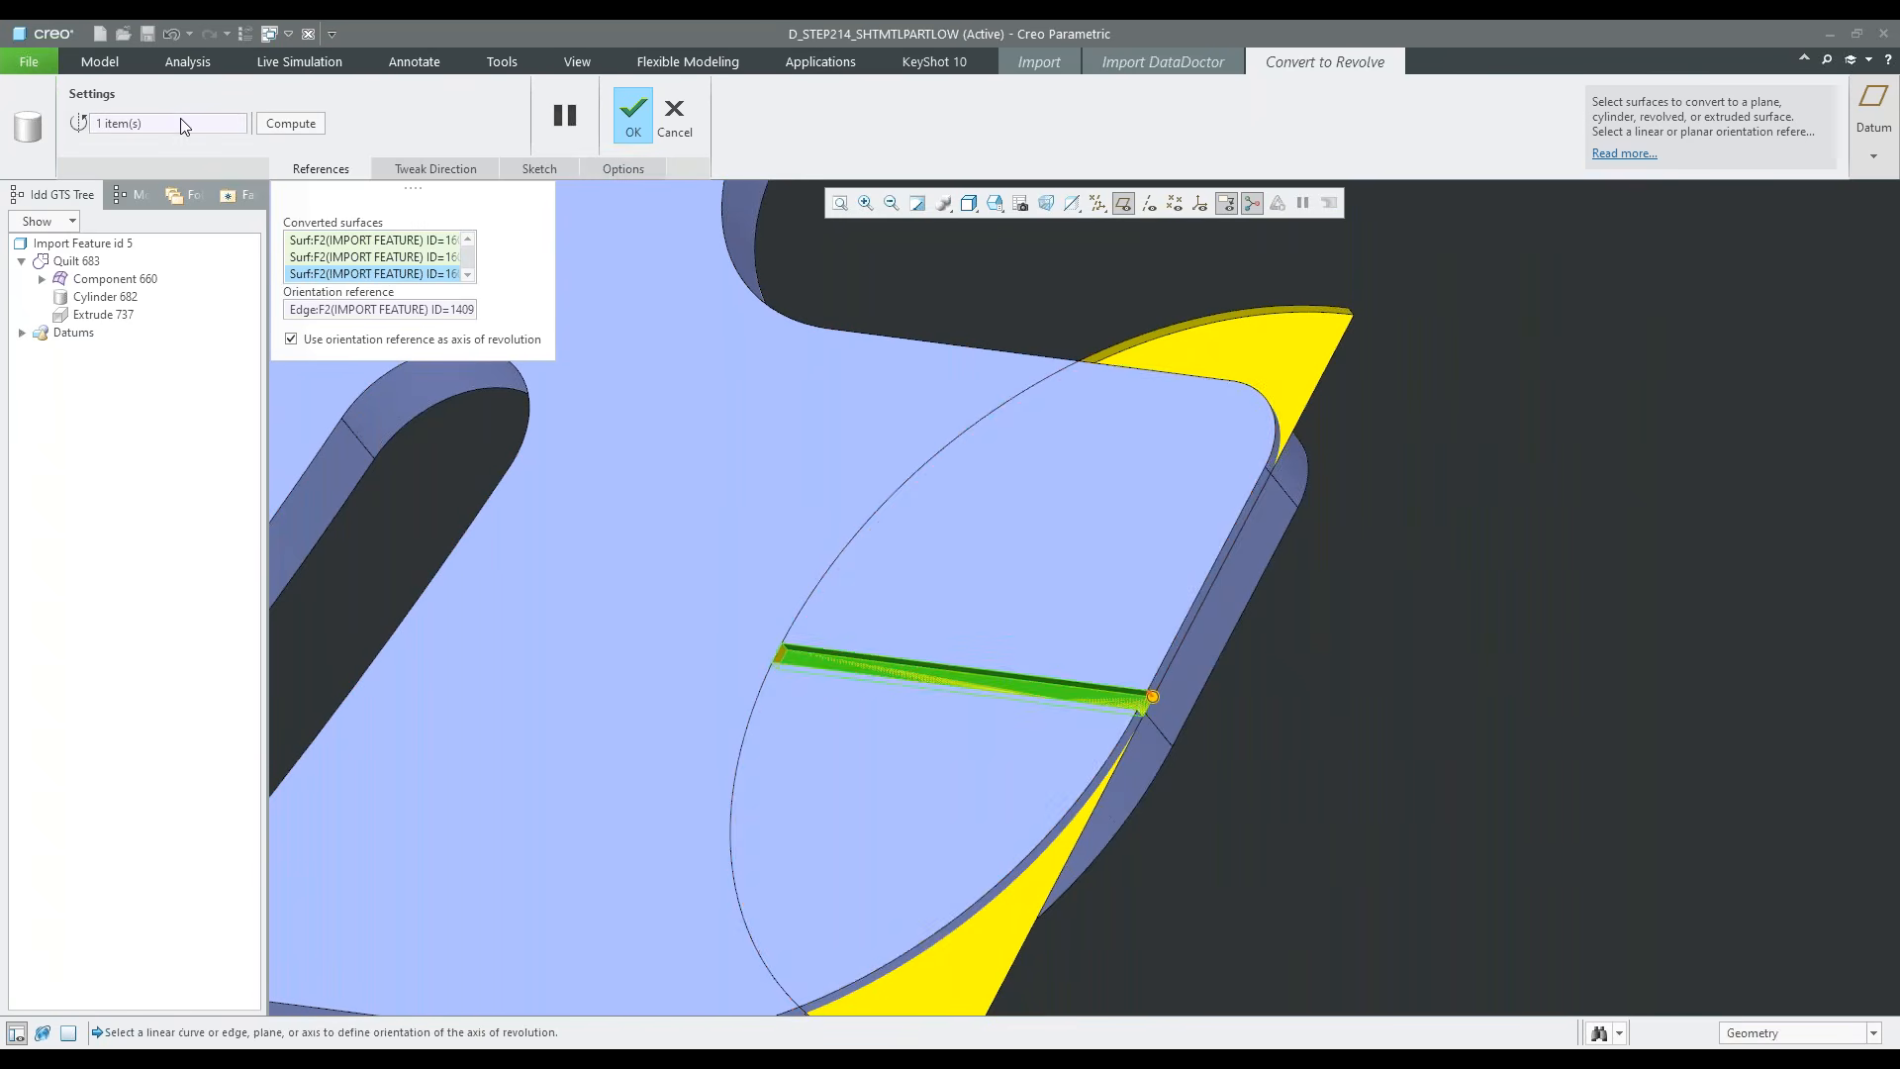
pyautogui.click(782, 666)
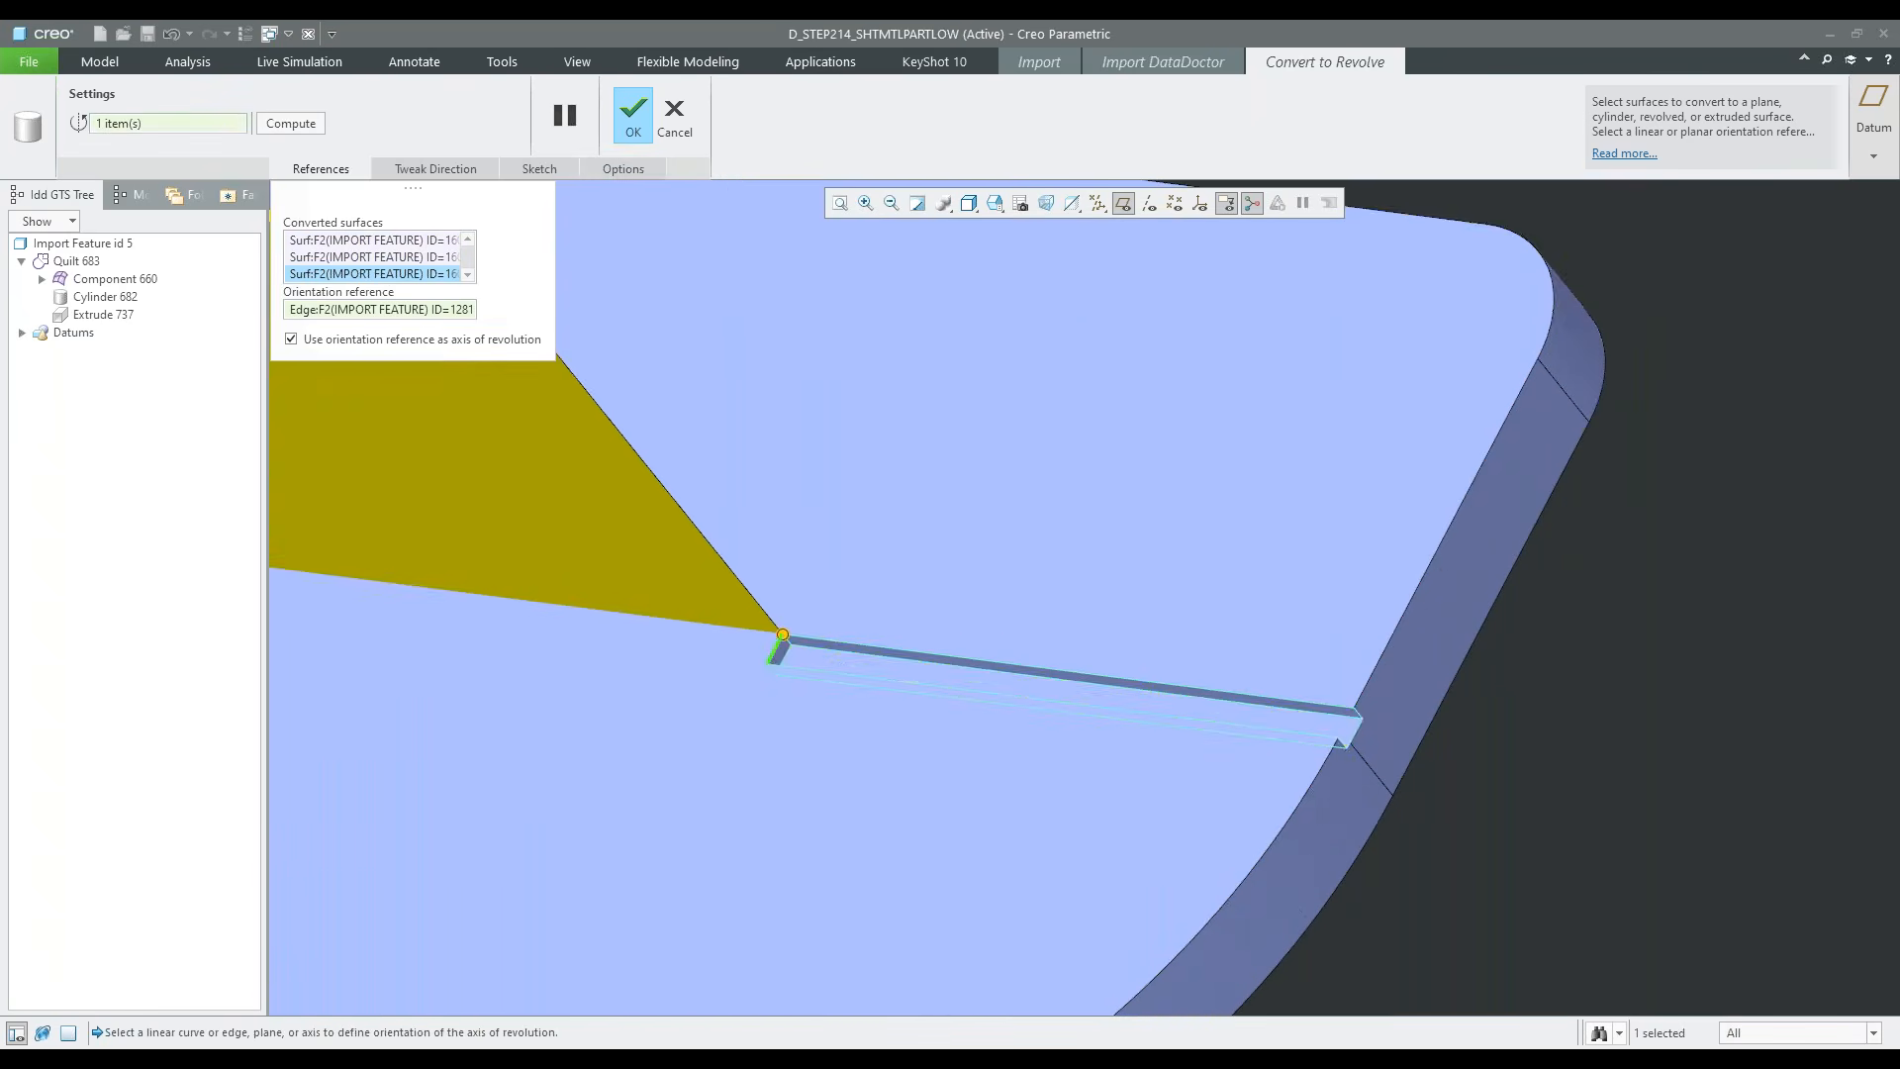
pyautogui.scroll(-3, 1110, 877)
pyautogui.click(639, 118)
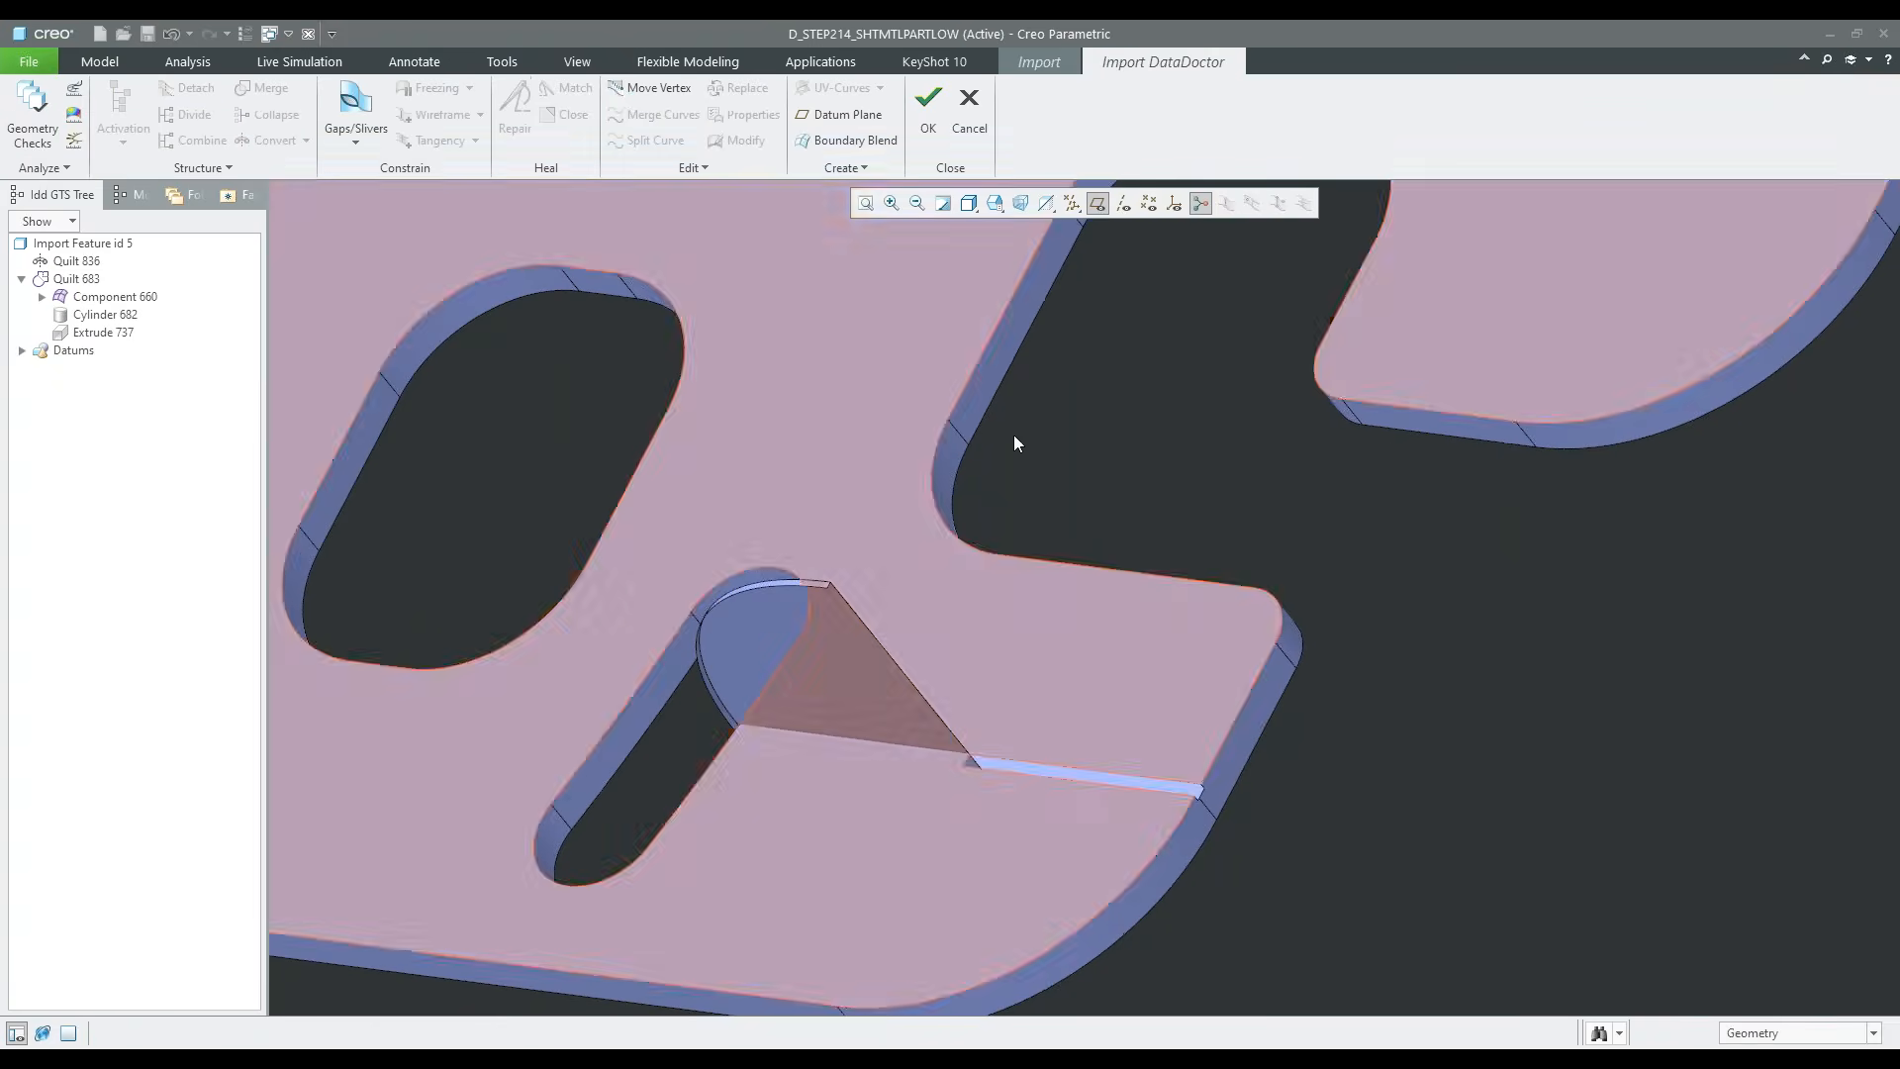
# Examine the shape of the slit's revolve conversion and how it meets the surrounding plate and slot
pyautogui.scroll(-3, 1094, 695)
pyautogui.moveTo(1094, 696); pyautogui.dragTo(1071, 624, button='middle')
pyautogui.scroll(5, 1071, 623)
pyautogui.scroll(1, 1071, 623)
pyautogui.scroll(-3, 1061, 637)
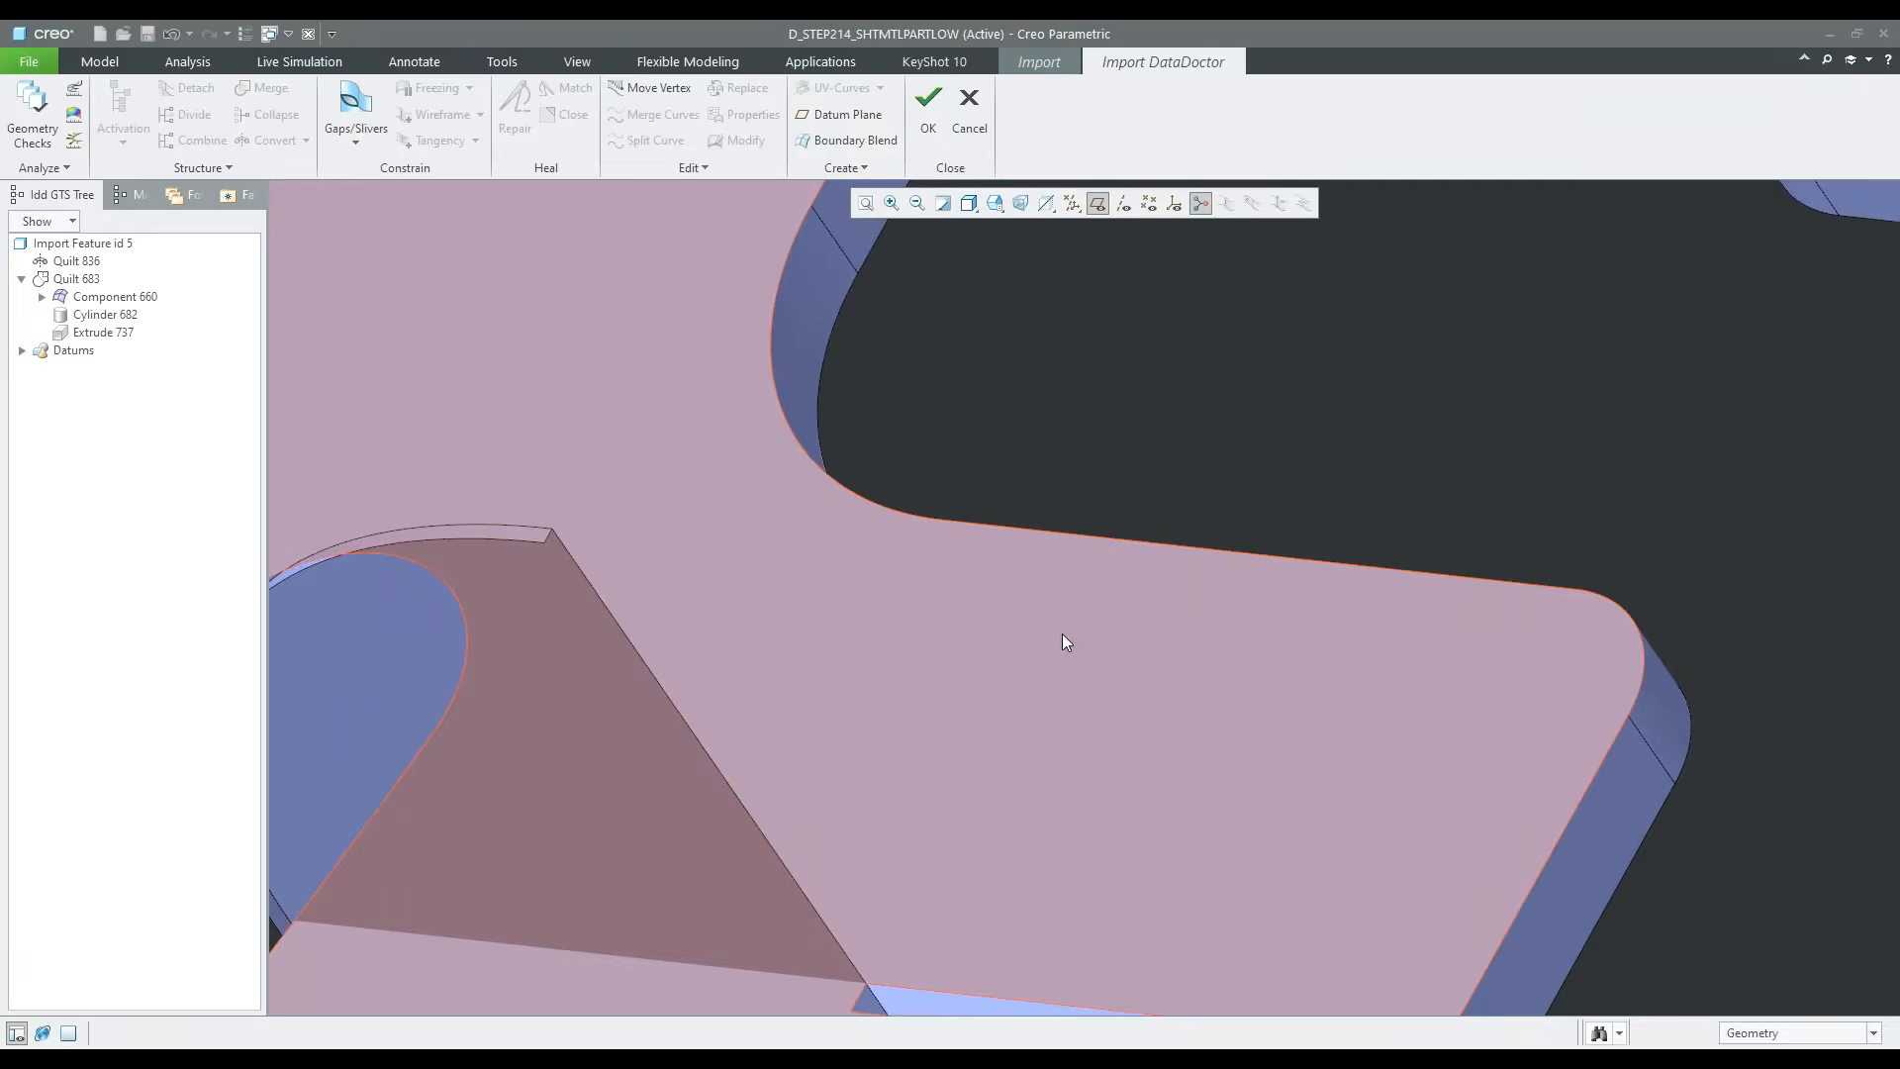
pyautogui.scroll(4, 1049, 613)
pyautogui.scroll(-2, 1136, 554)
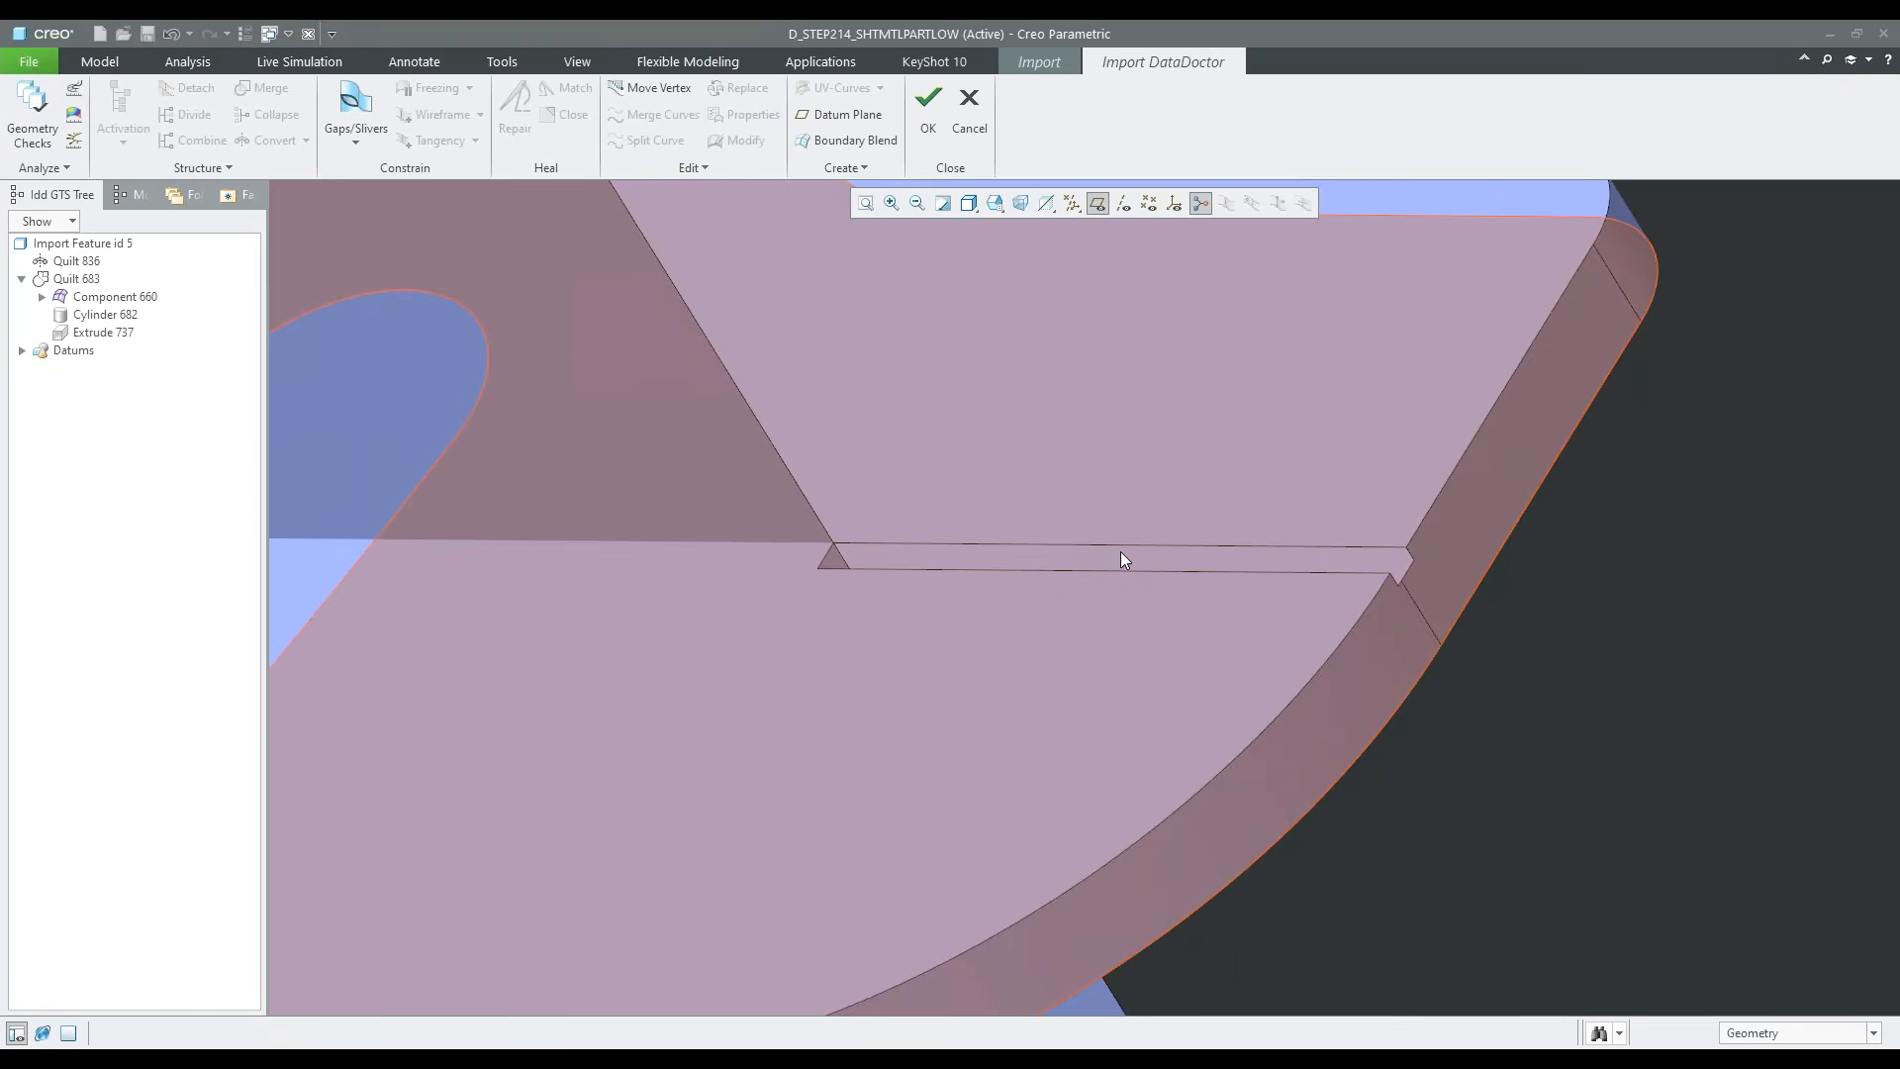
pyautogui.scroll(-4, 960, 647)
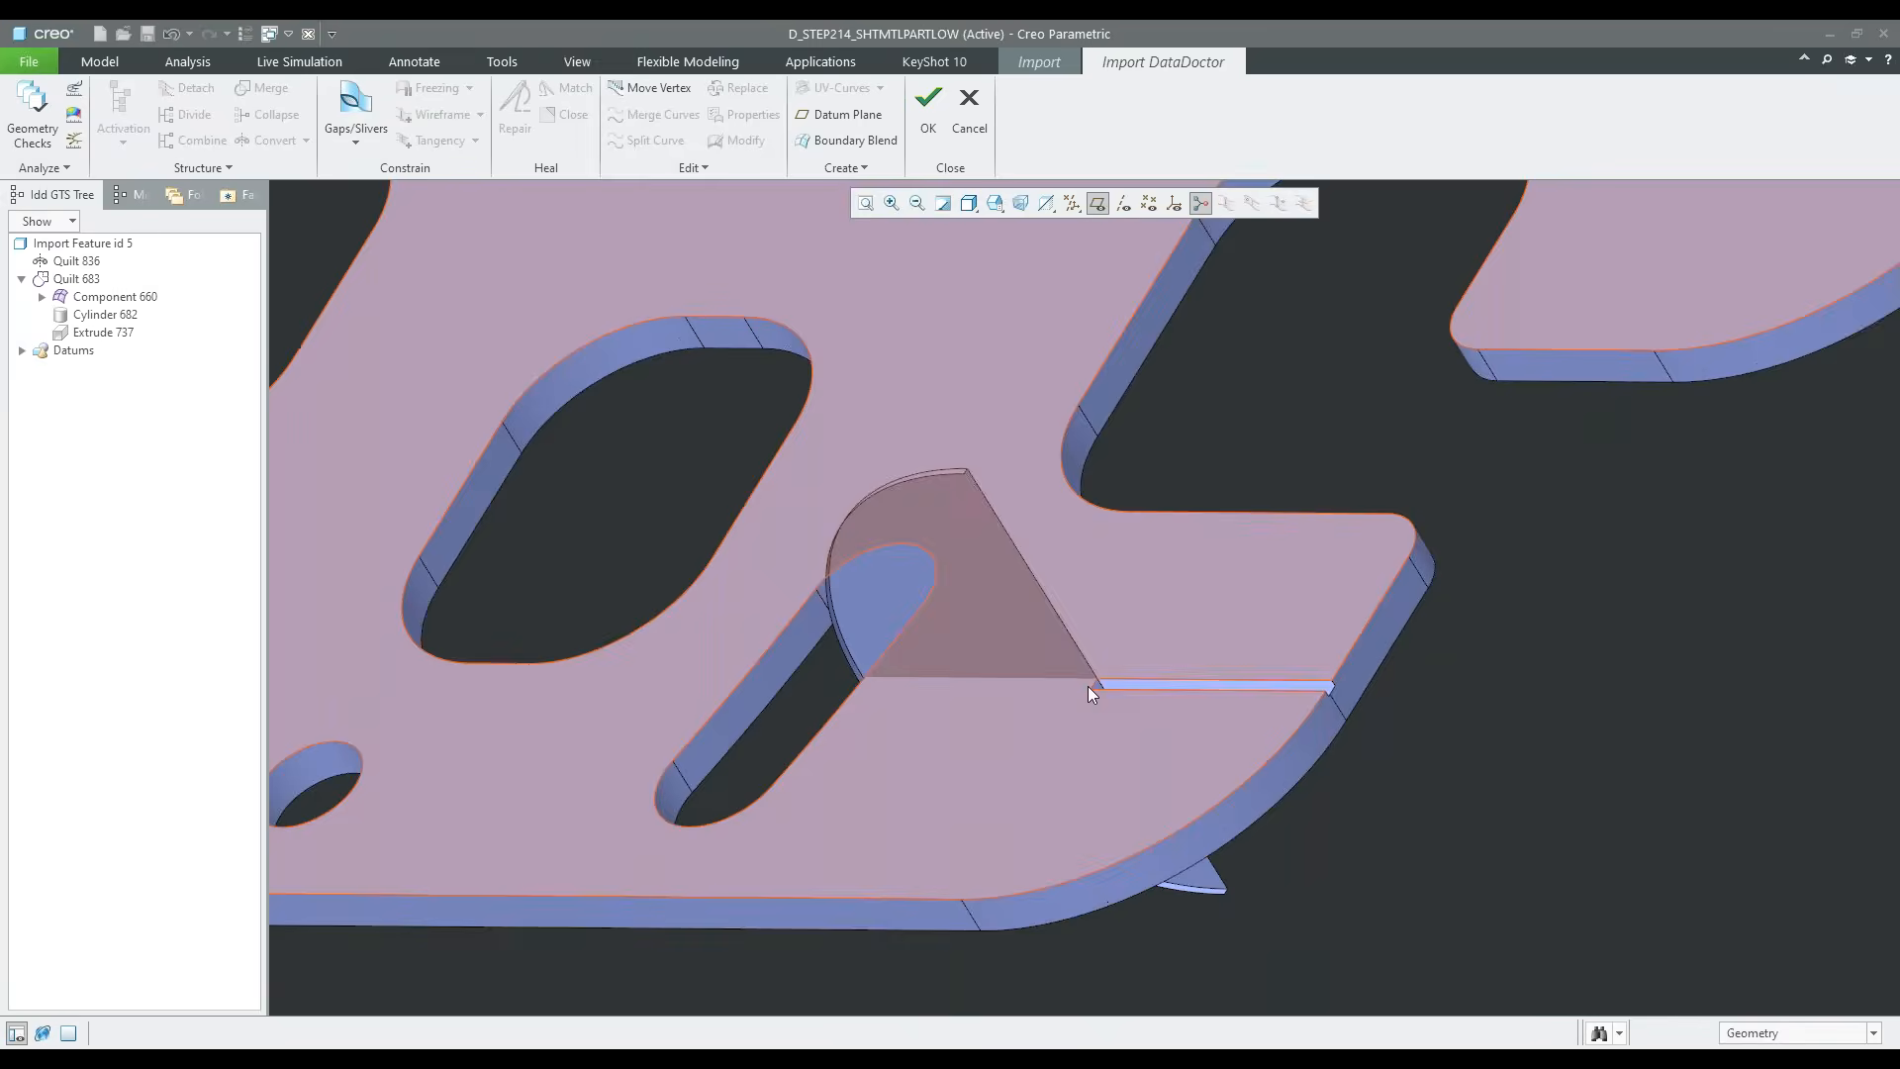
pyautogui.scroll(5, 1088, 687)
pyautogui.scroll(-5, 1086, 687)
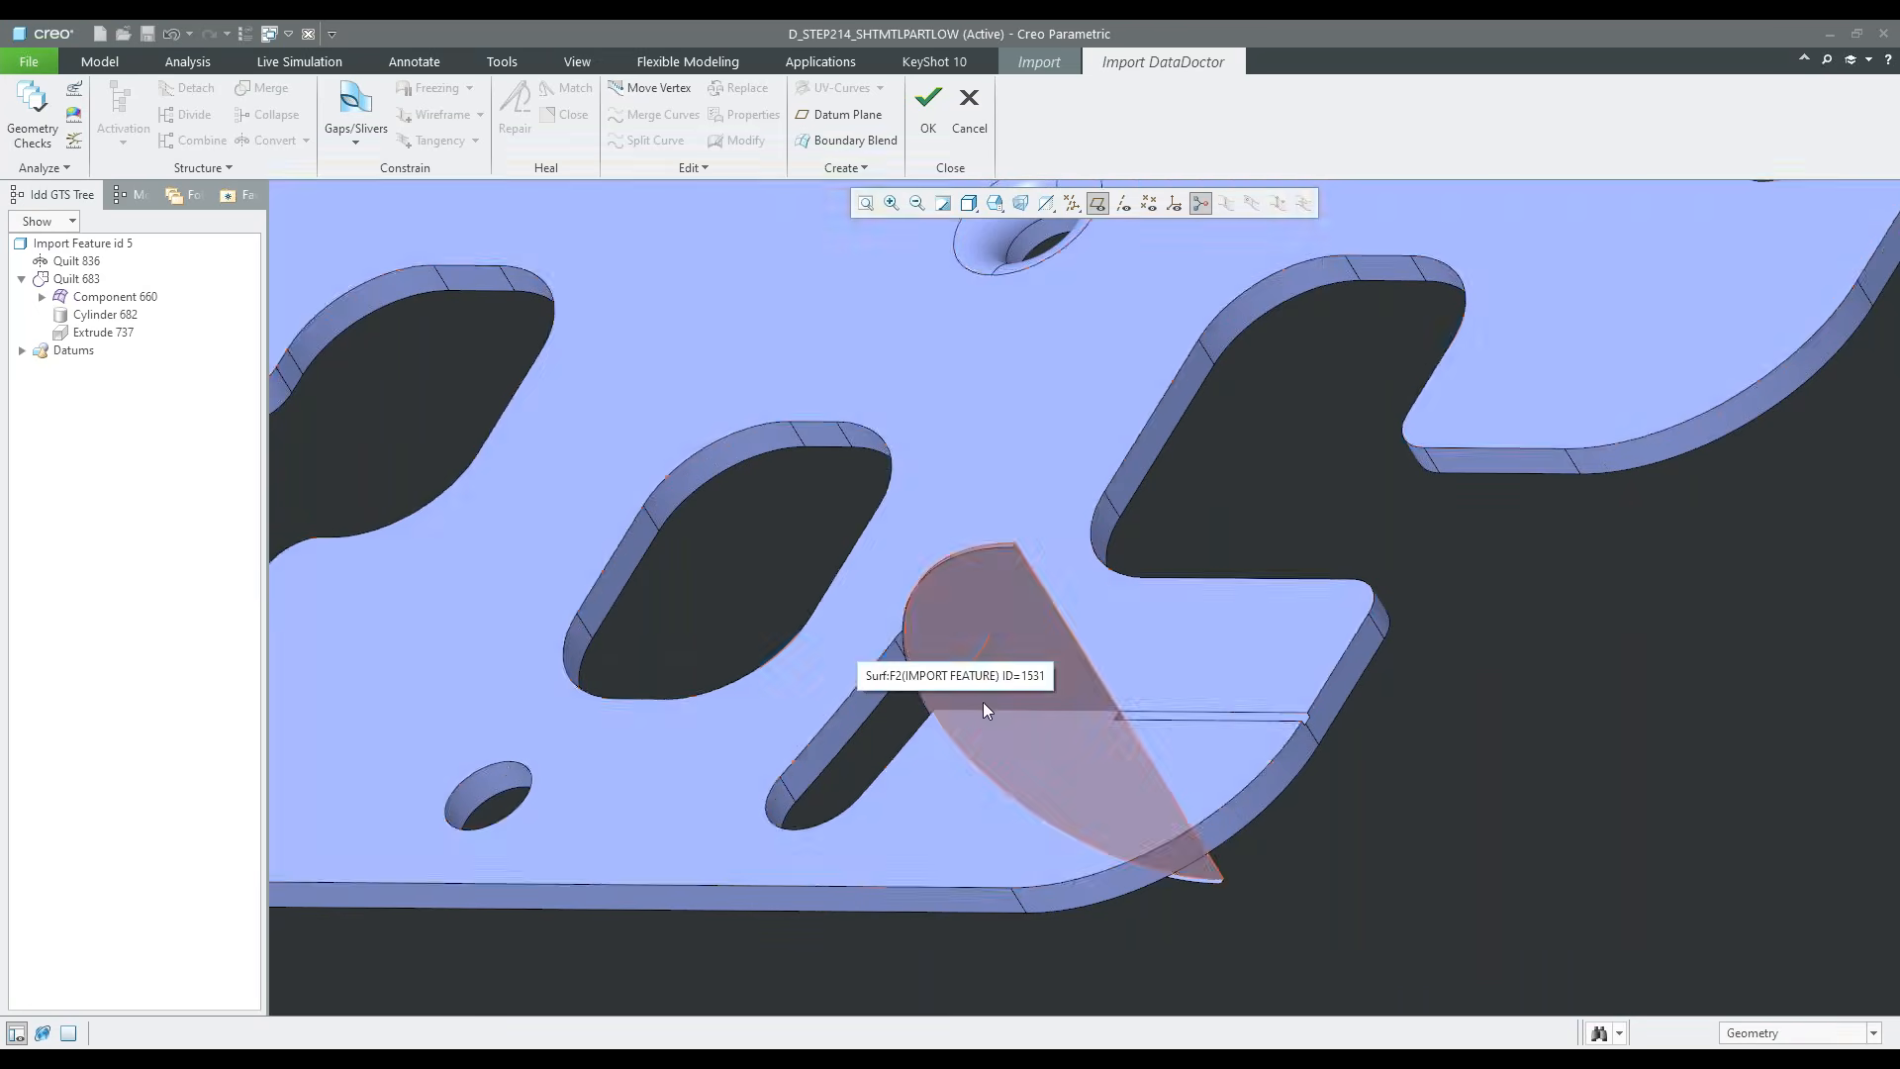
pyautogui.moveTo(983, 702); pyautogui.dragTo(1052, 691, button='middle')
pyautogui.scroll(-5, 1065, 740)
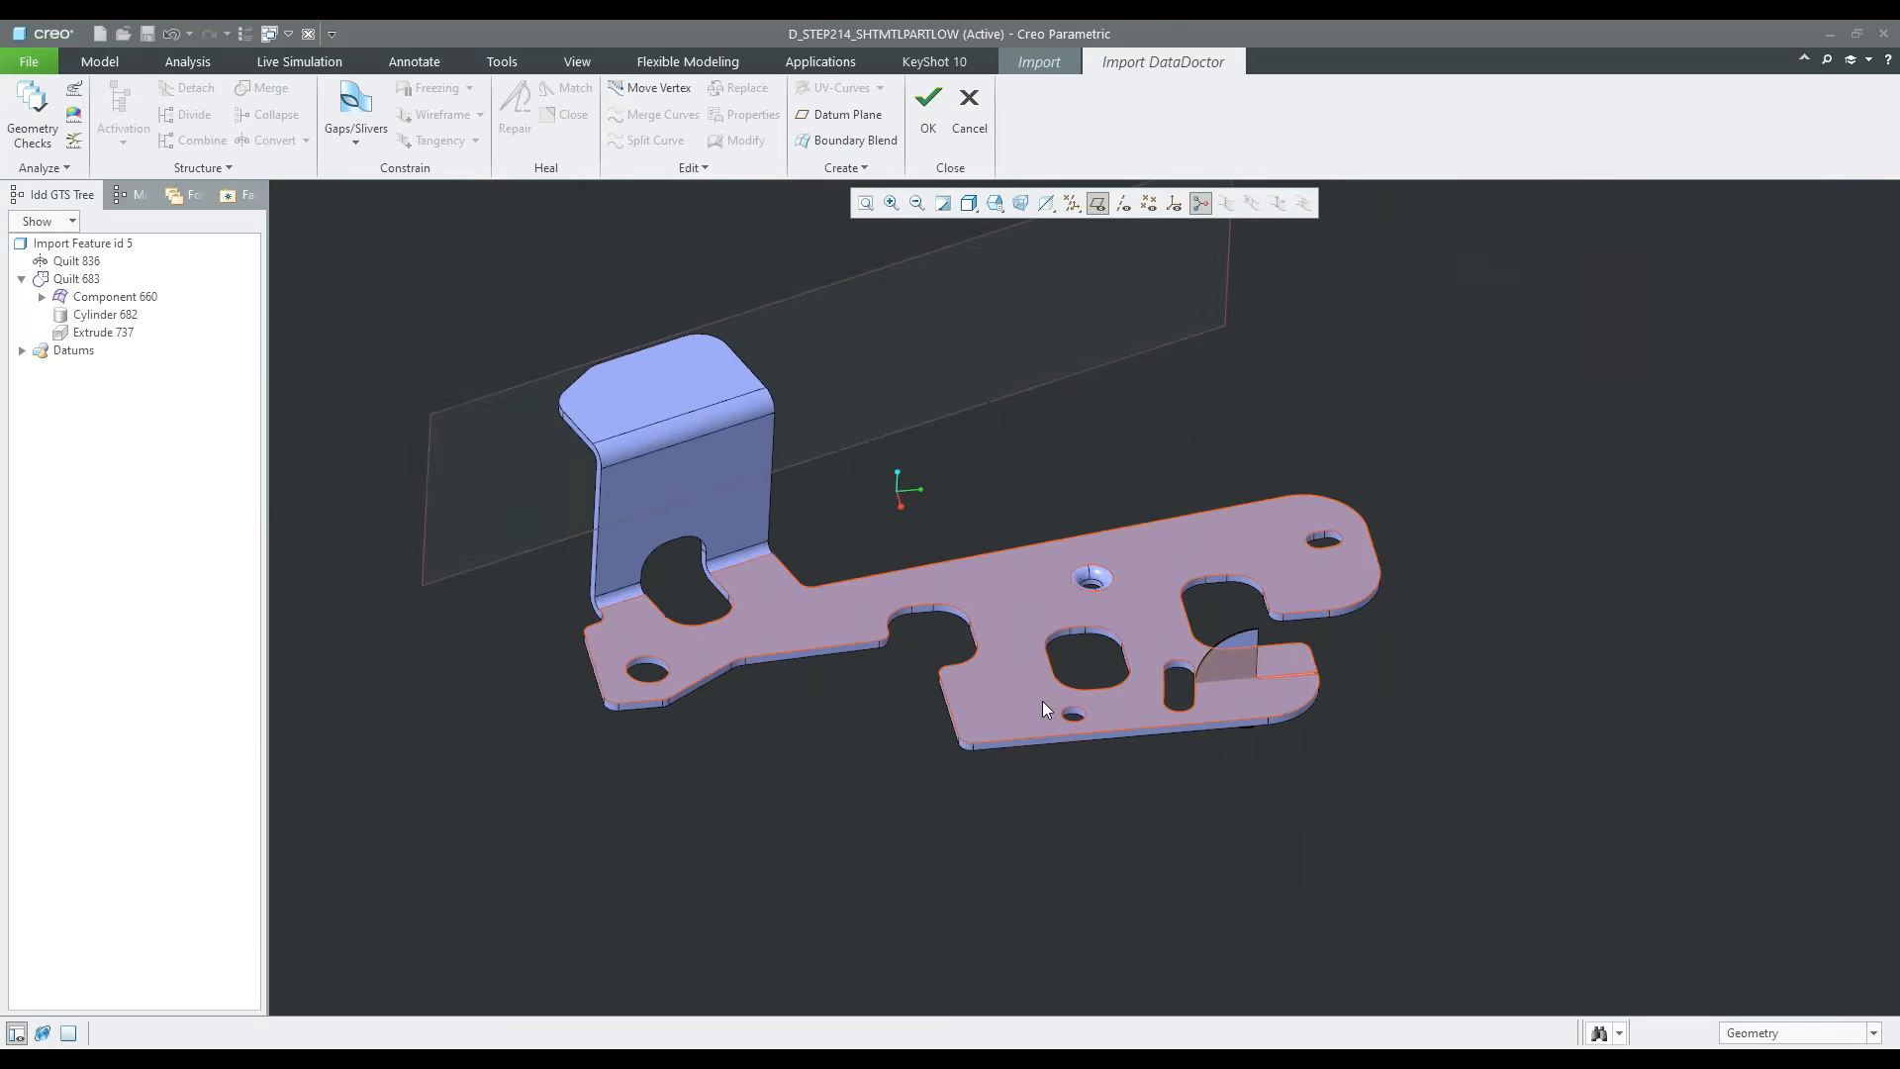
pyautogui.scroll(3, 1005, 580)
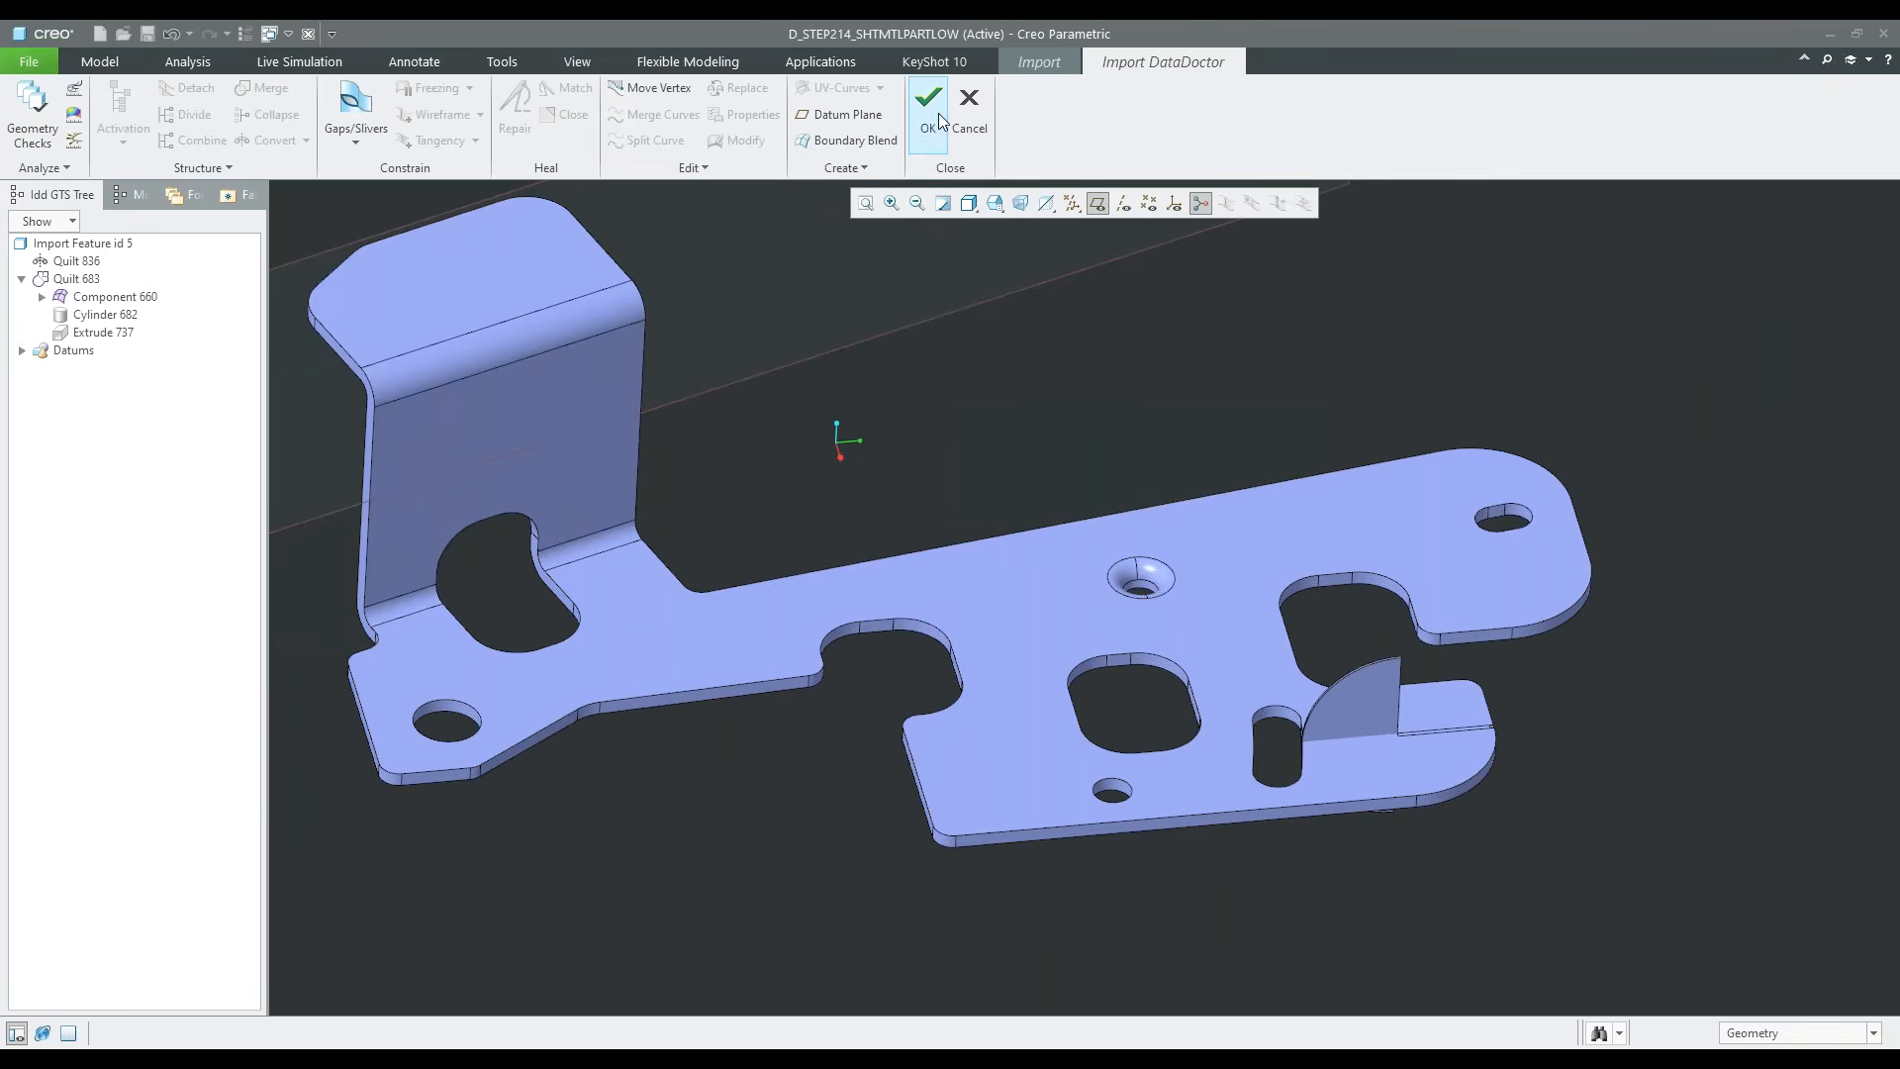
# Undo the second conversion of the slit surfaces to a revolve
pyautogui.hotkey('ctrl', 'z')
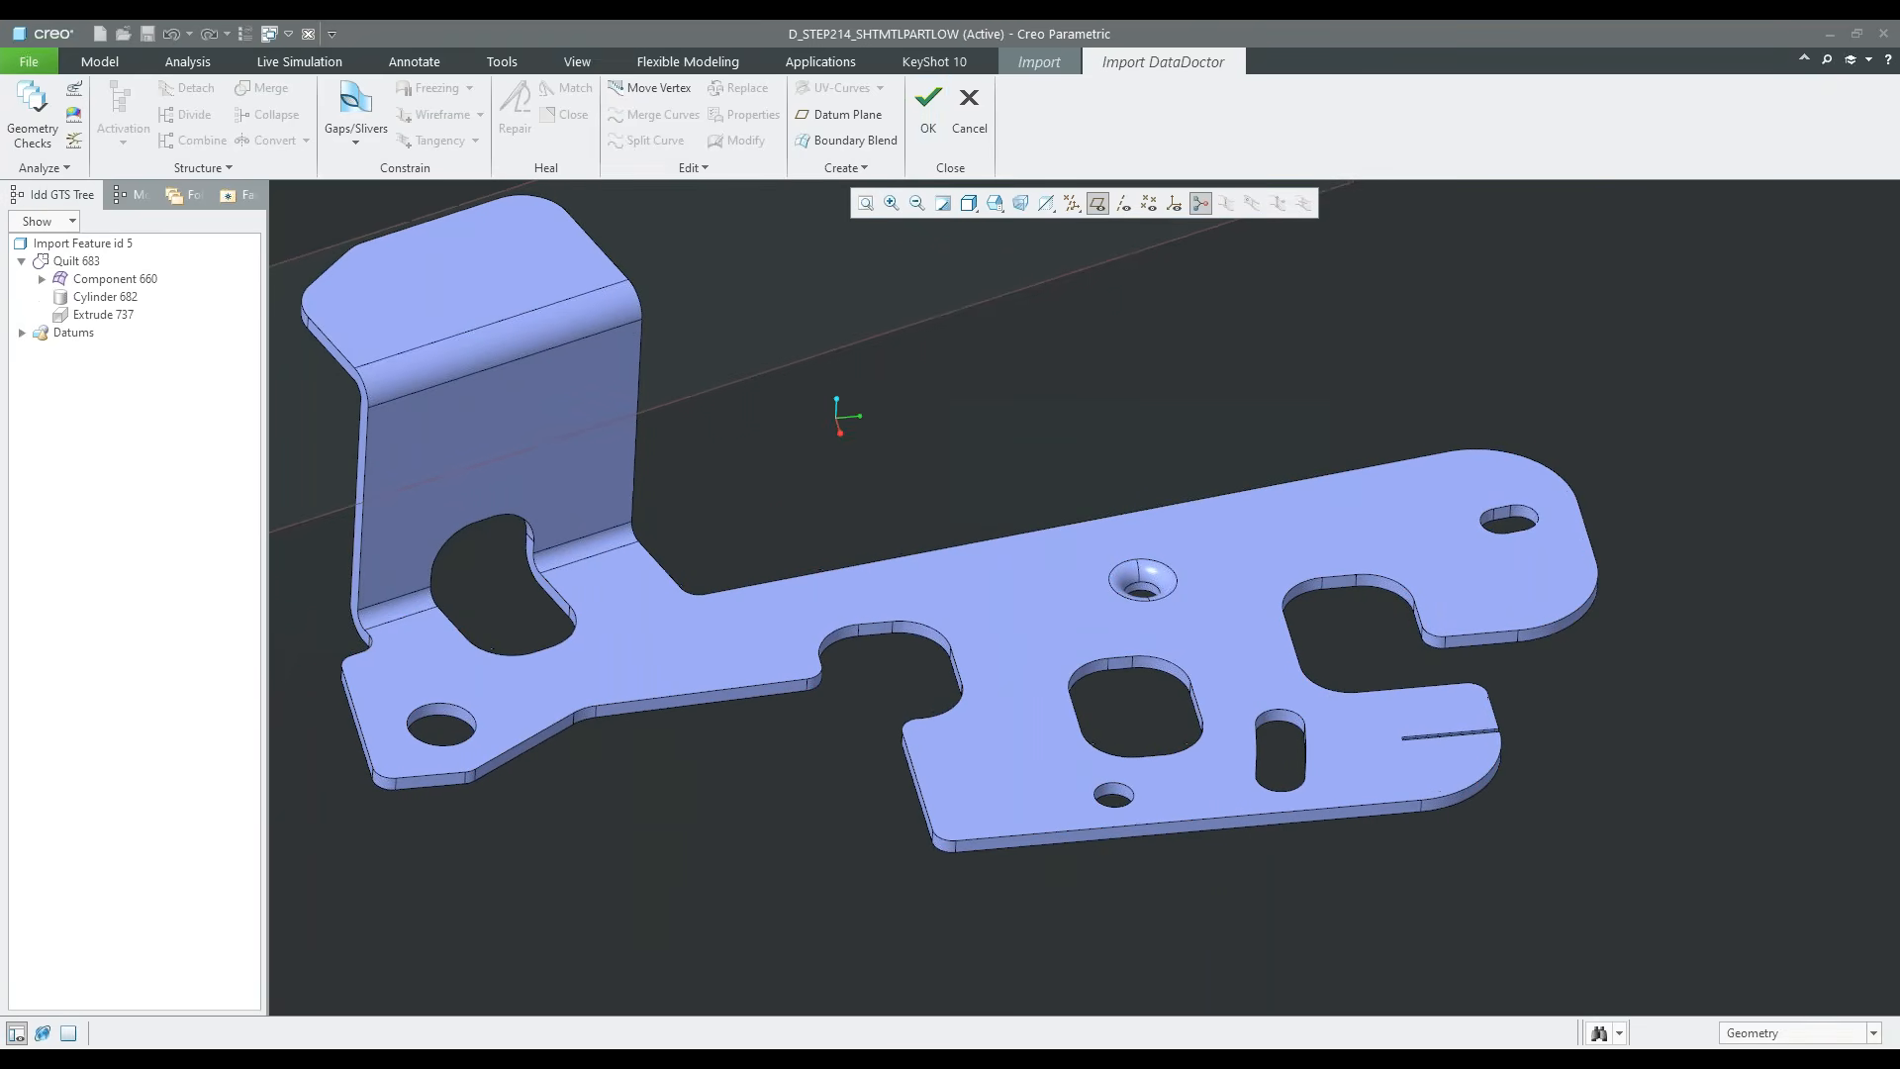
pyautogui.keyDown('shift'); pyautogui.moveTo(876, 427); pyautogui.dragTo(891, 482, button='middle'); pyautogui.keyUp('shift')
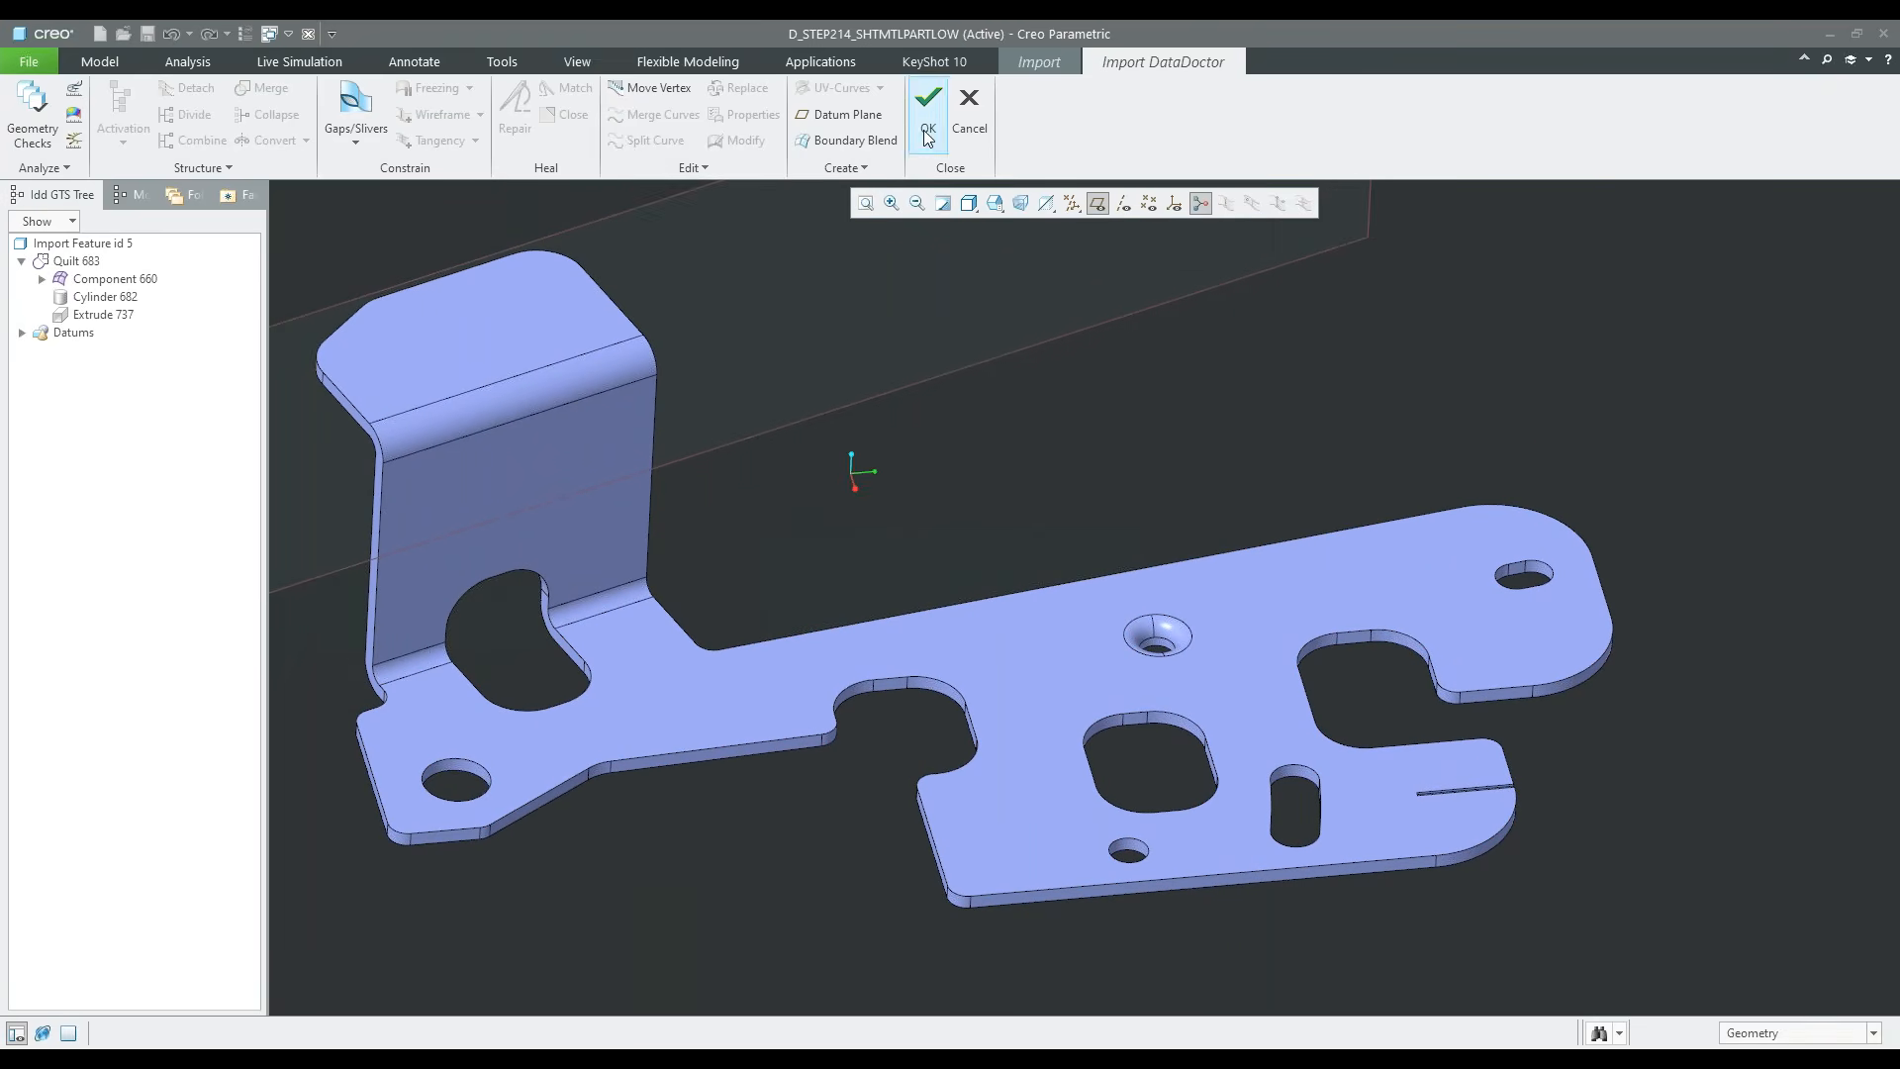
# Run the geometry checks, and accept the DataDoctor edits and the import feature's redefinition
pyautogui.click(33, 111)
pyautogui.click(1671, 656)
pyautogui.click(929, 107)
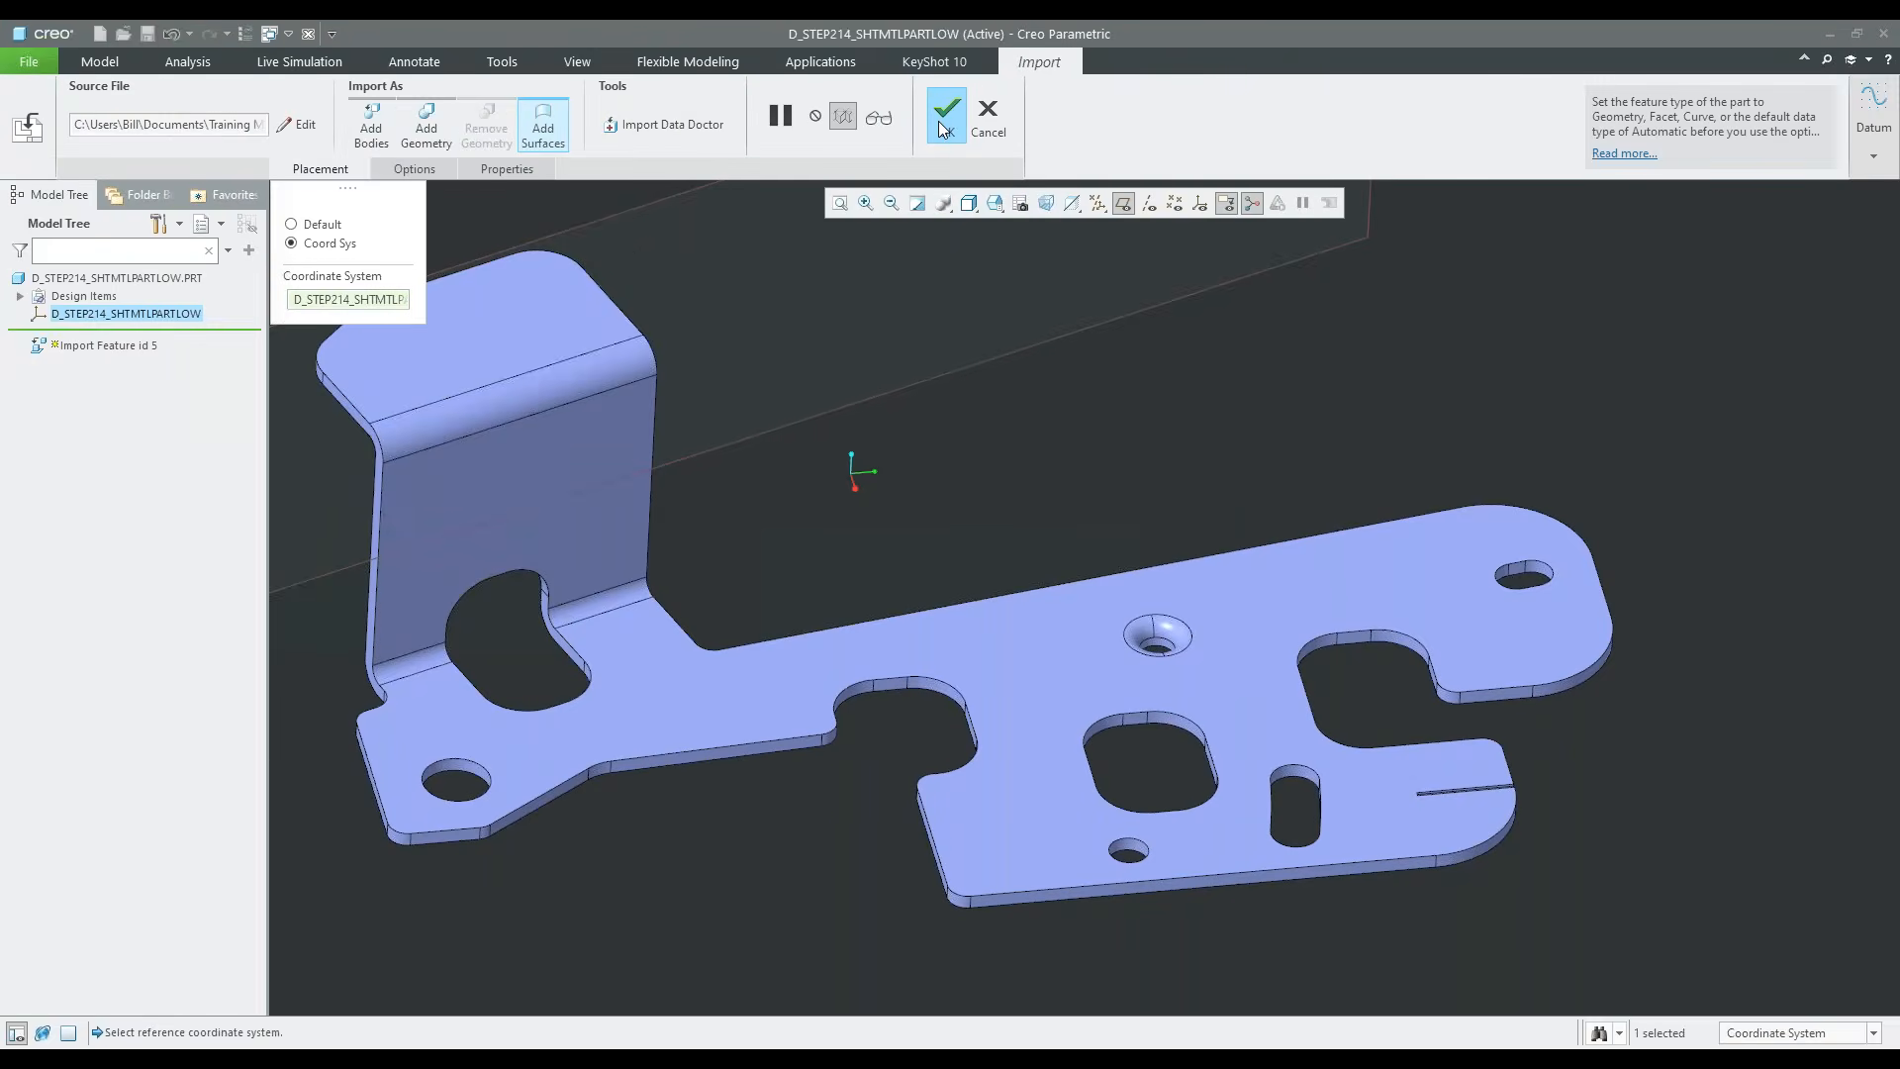
pyautogui.click(940, 121)
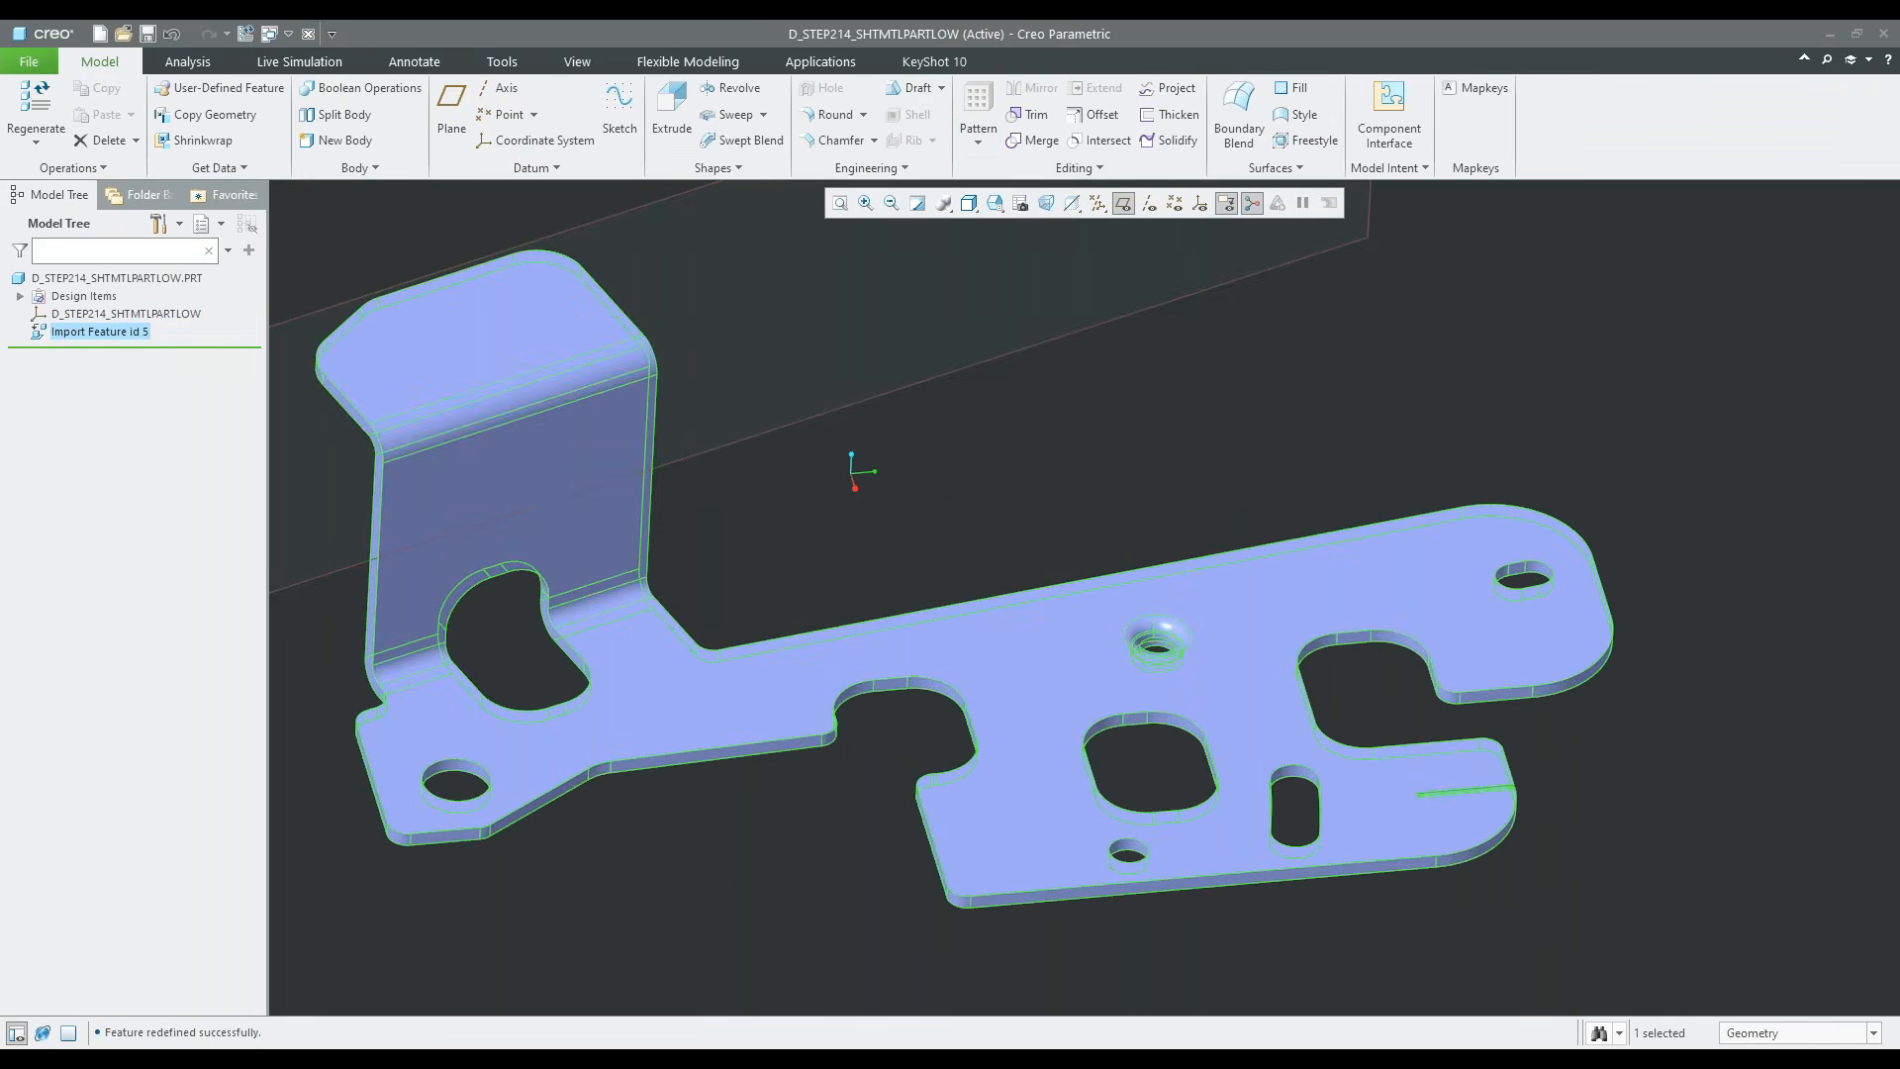
pyautogui.click(1215, 522)
pyautogui.moveTo(1215, 523); pyautogui.dragTo(1184, 568, button='middle')
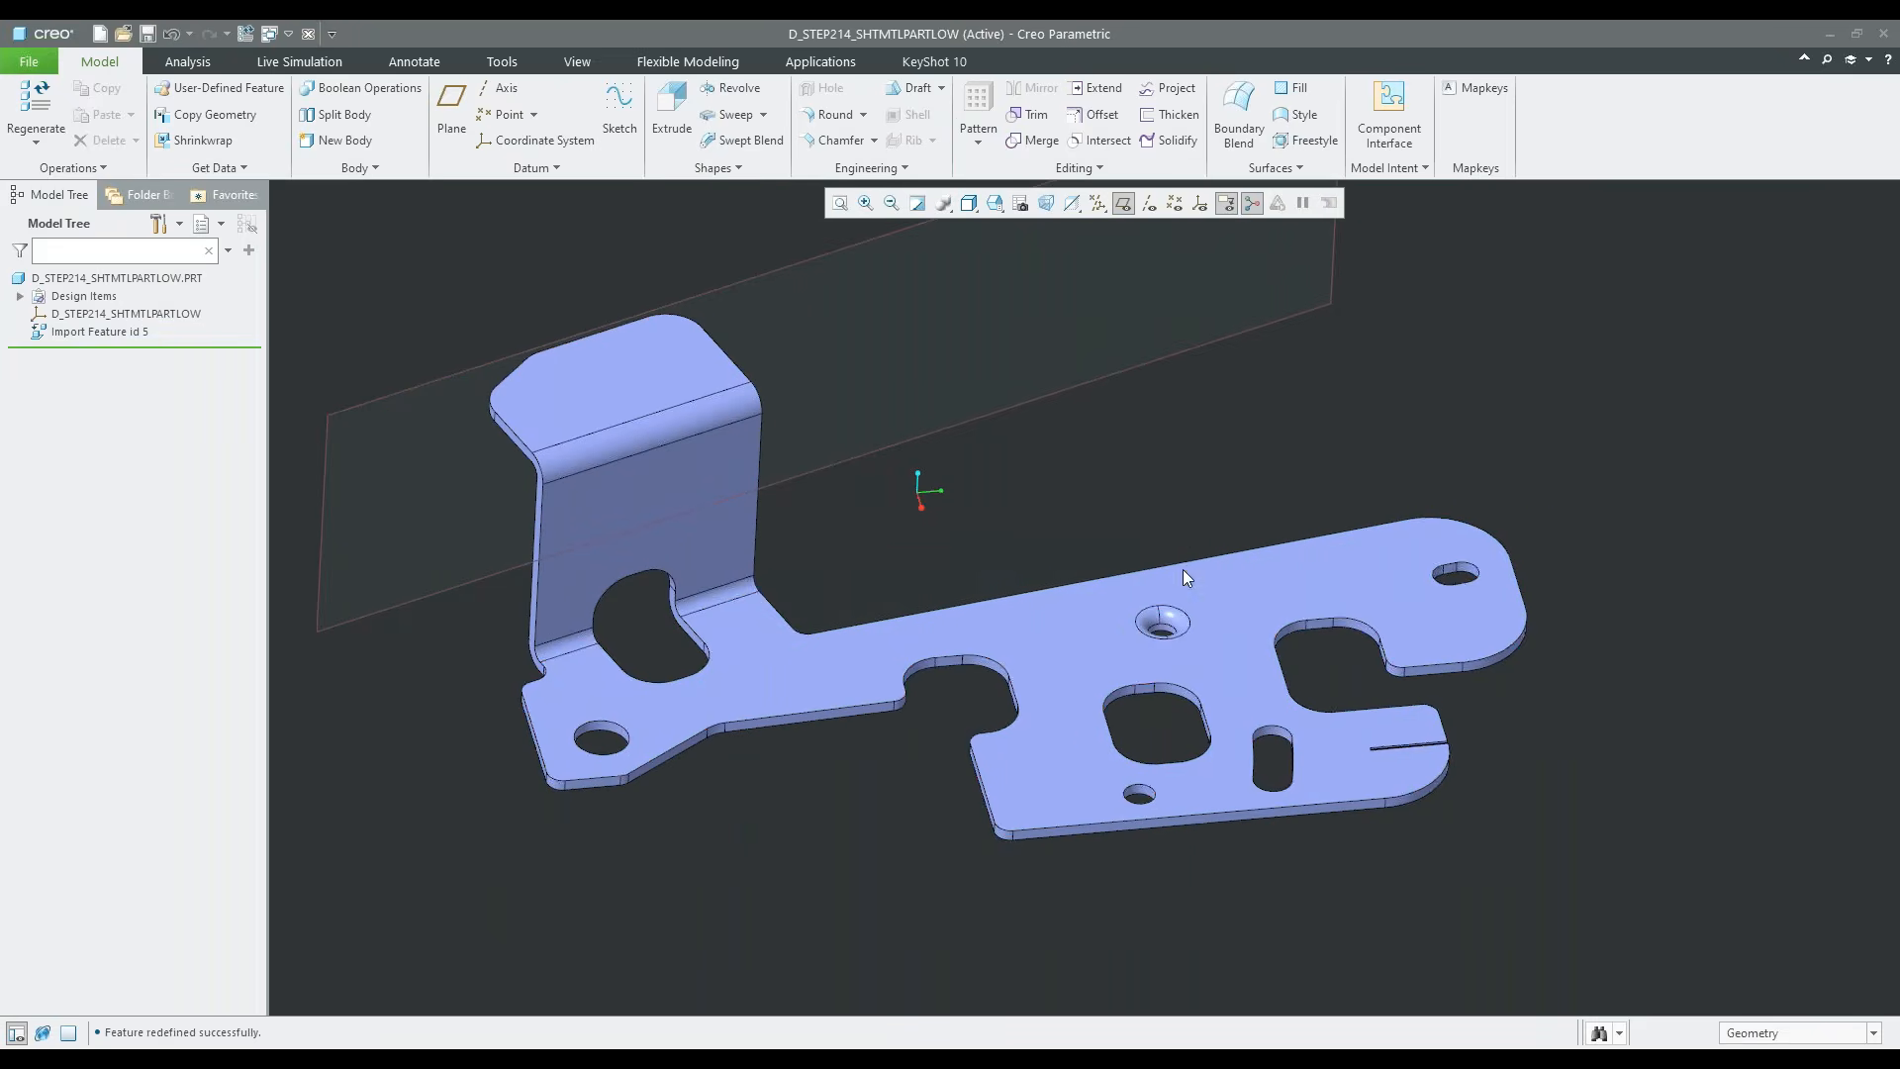
pyautogui.click(1156, 1061)
pyautogui.click(1143, 867)
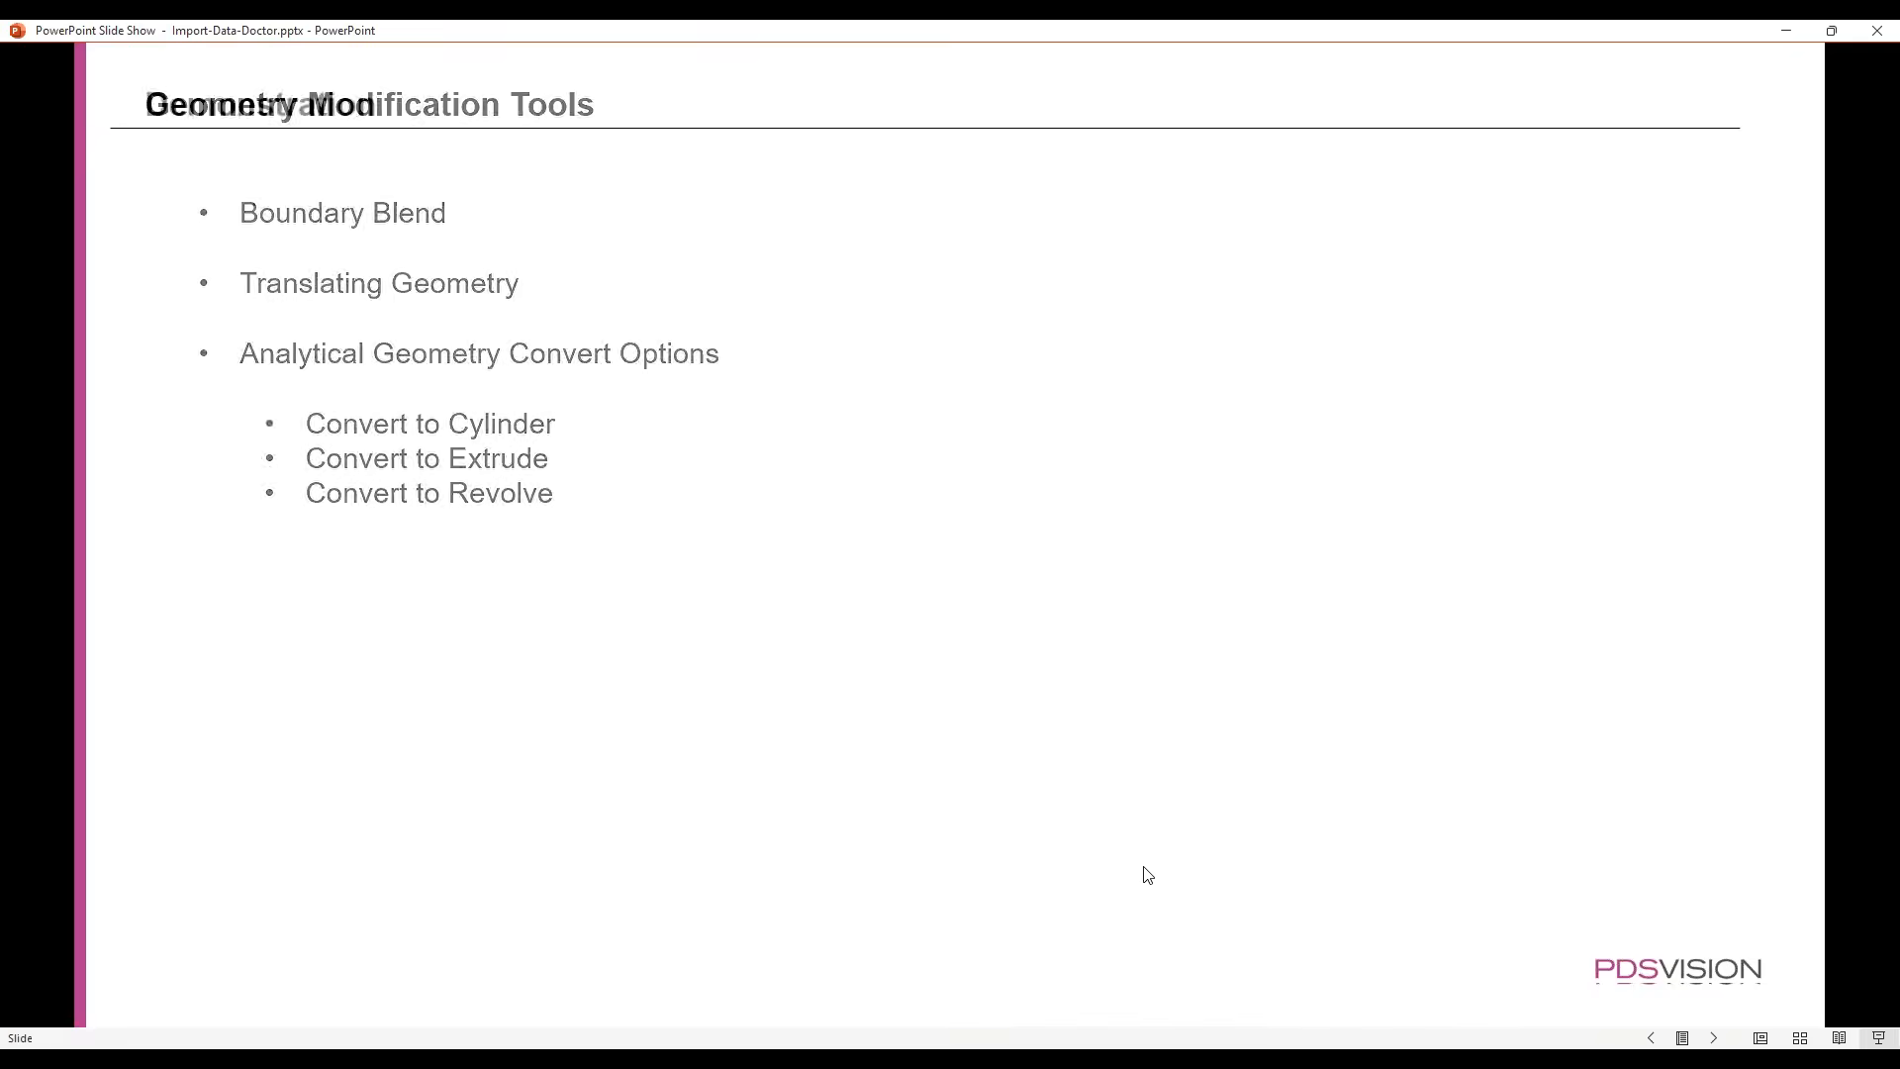
pyautogui.click(1147, 875)
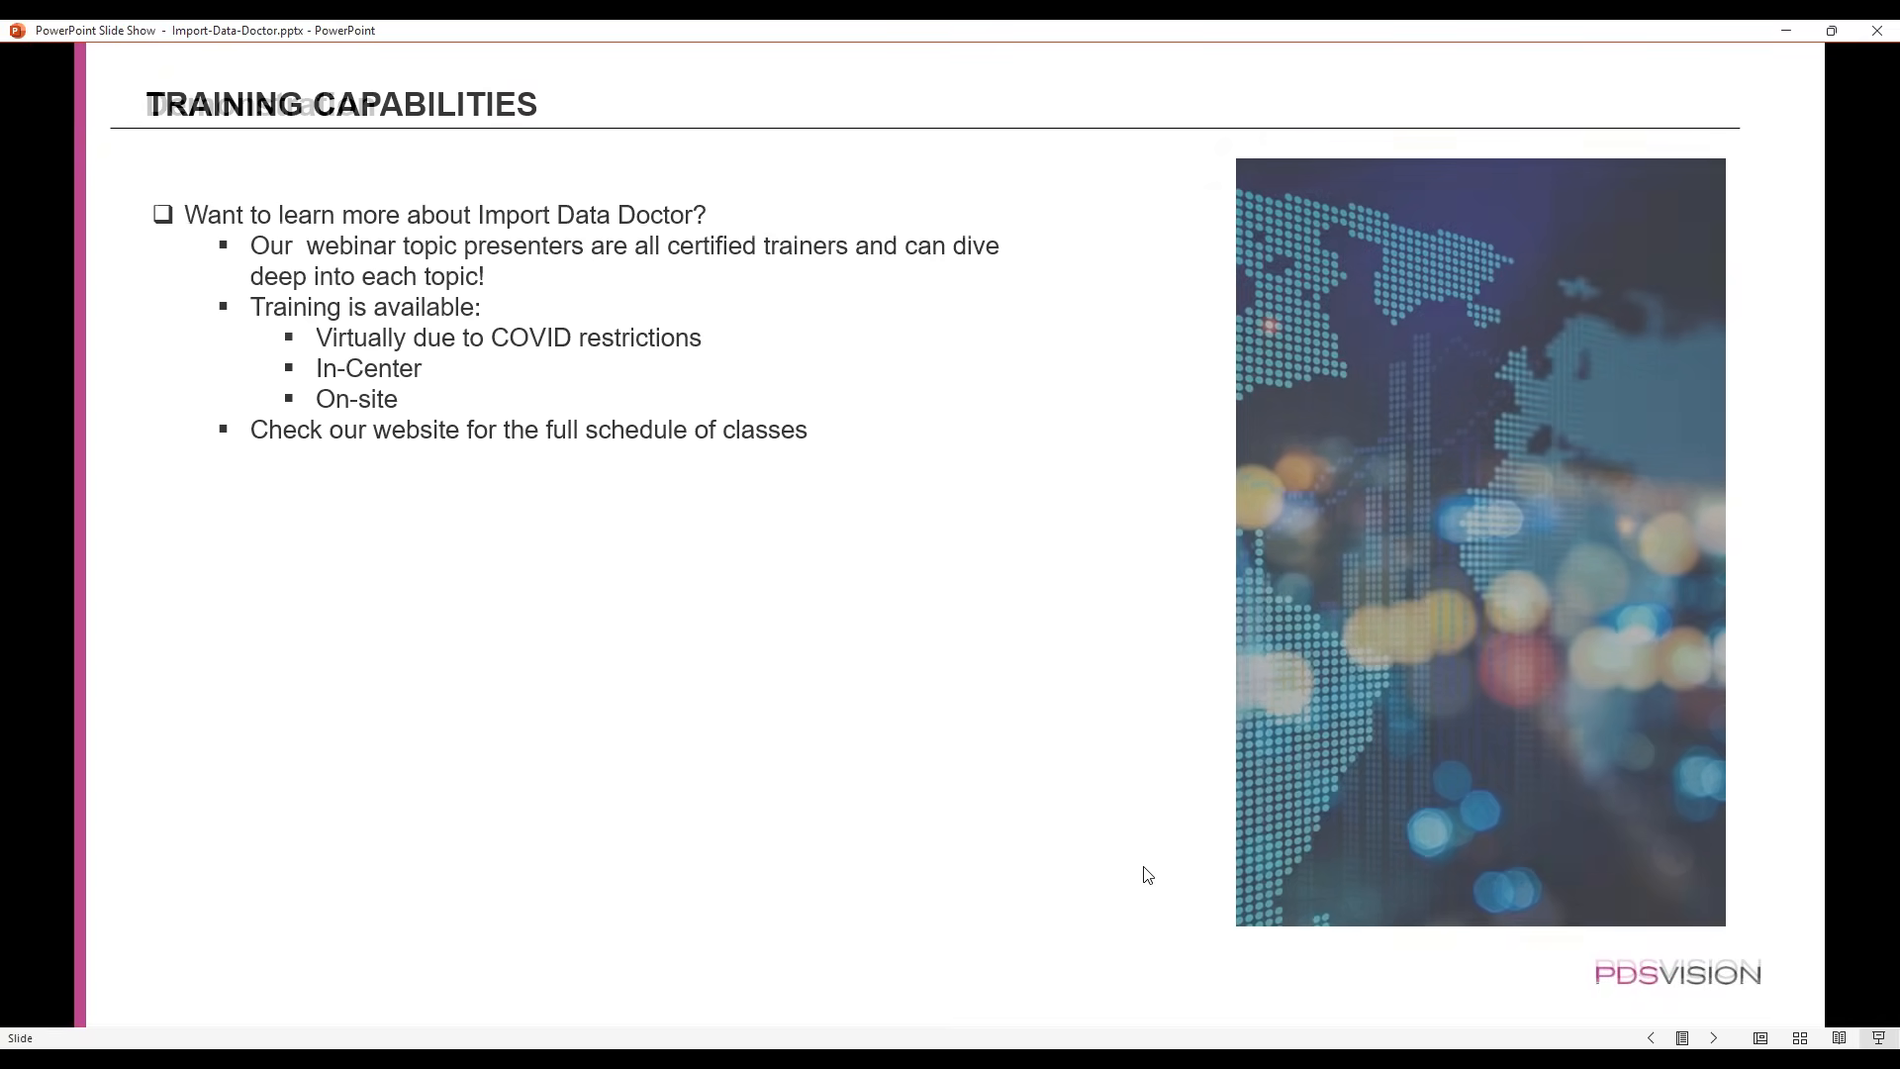
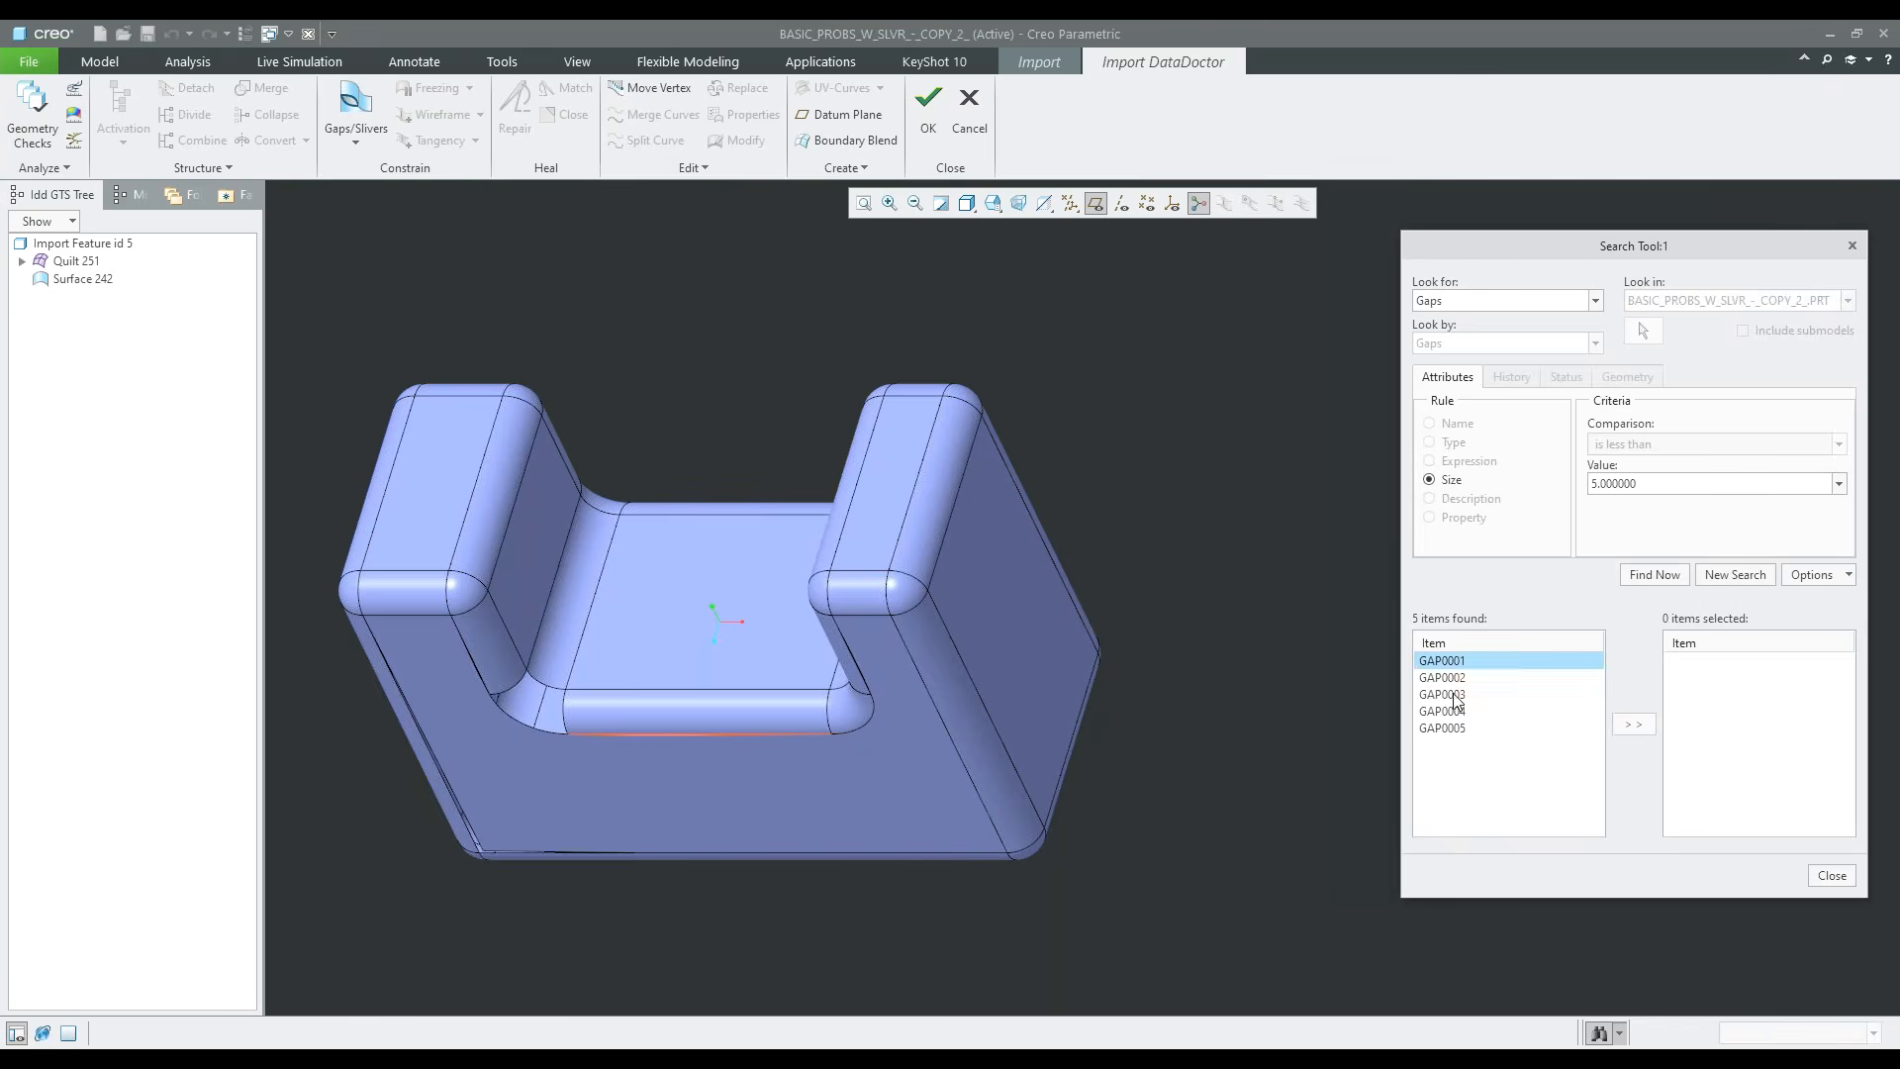
# Select all found gaps smaller than 5, close the search, and examine them along the edges of the U-shaped front face
pyautogui.click(1633, 724)
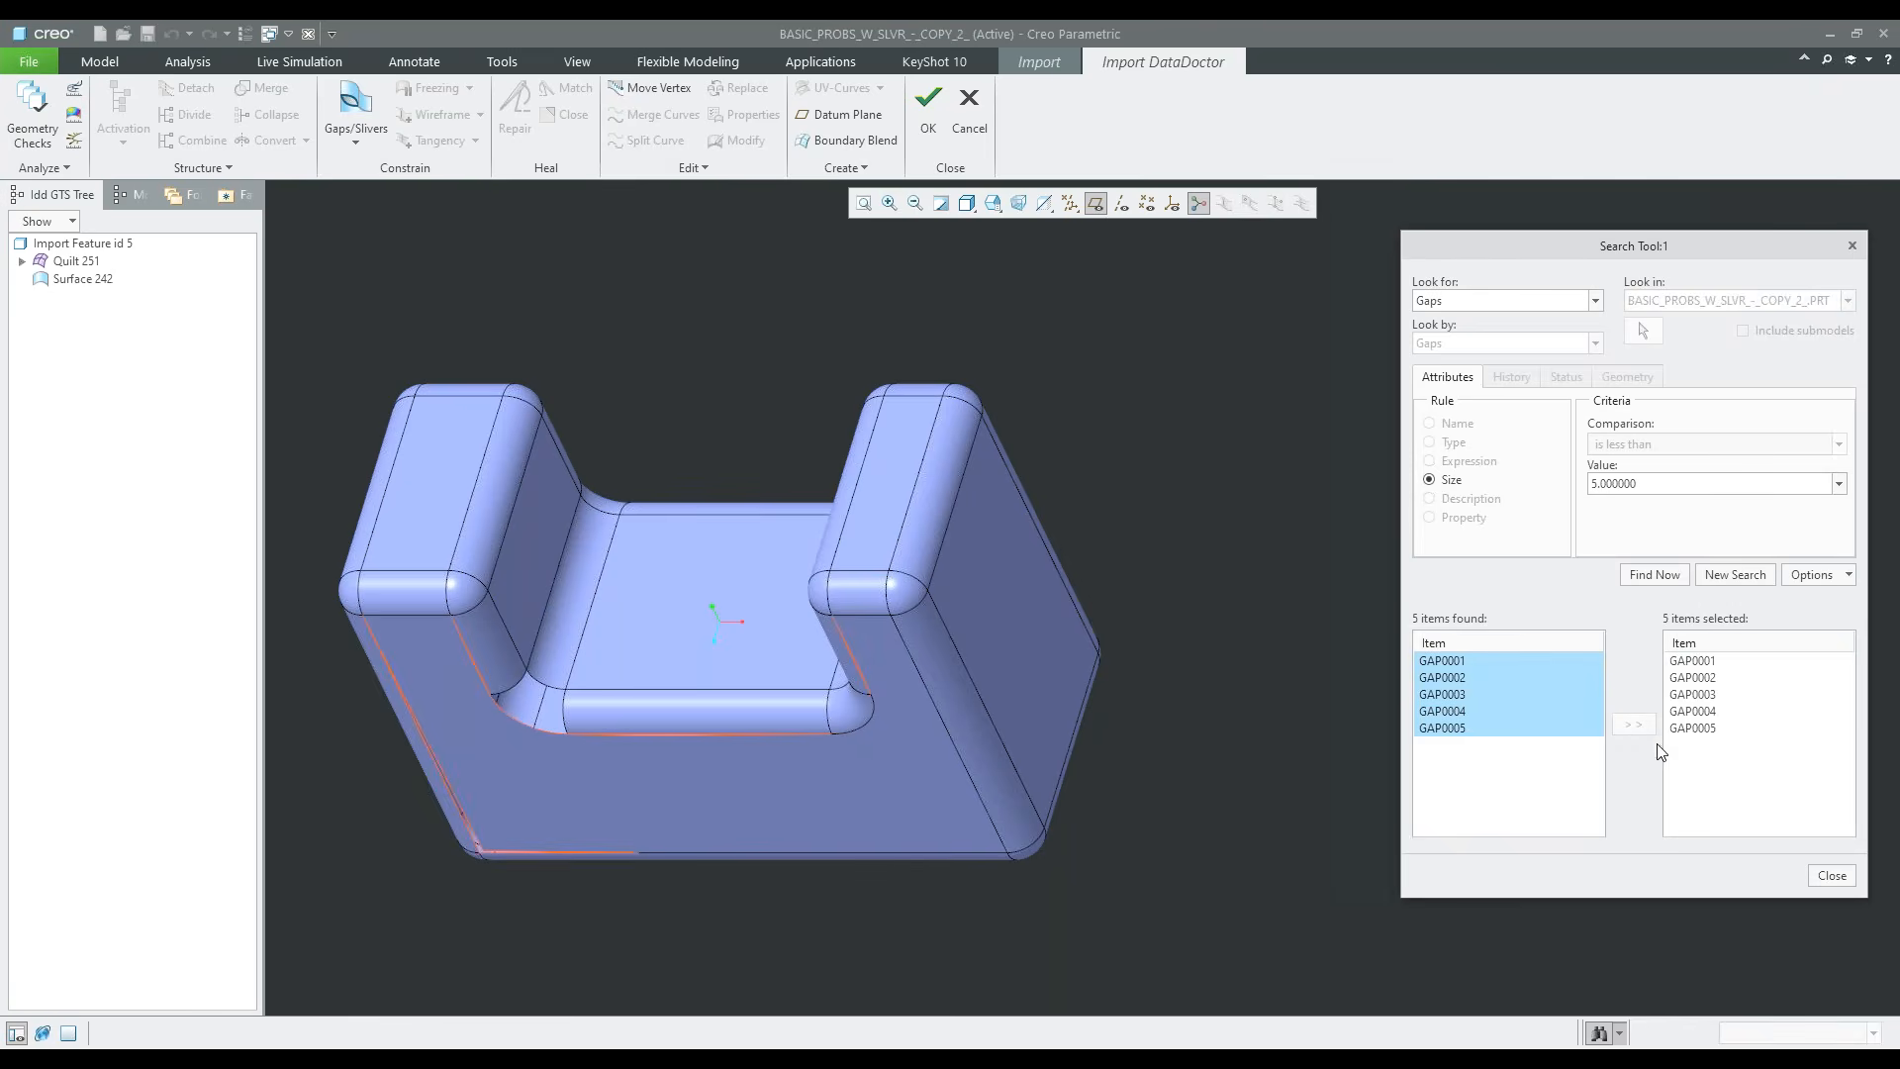
pyautogui.click(1839, 875)
pyautogui.keyDown('shift'); pyautogui.moveTo(627, 714); pyautogui.dragTo(721, 682, button='middle'); pyautogui.keyUp('shift')
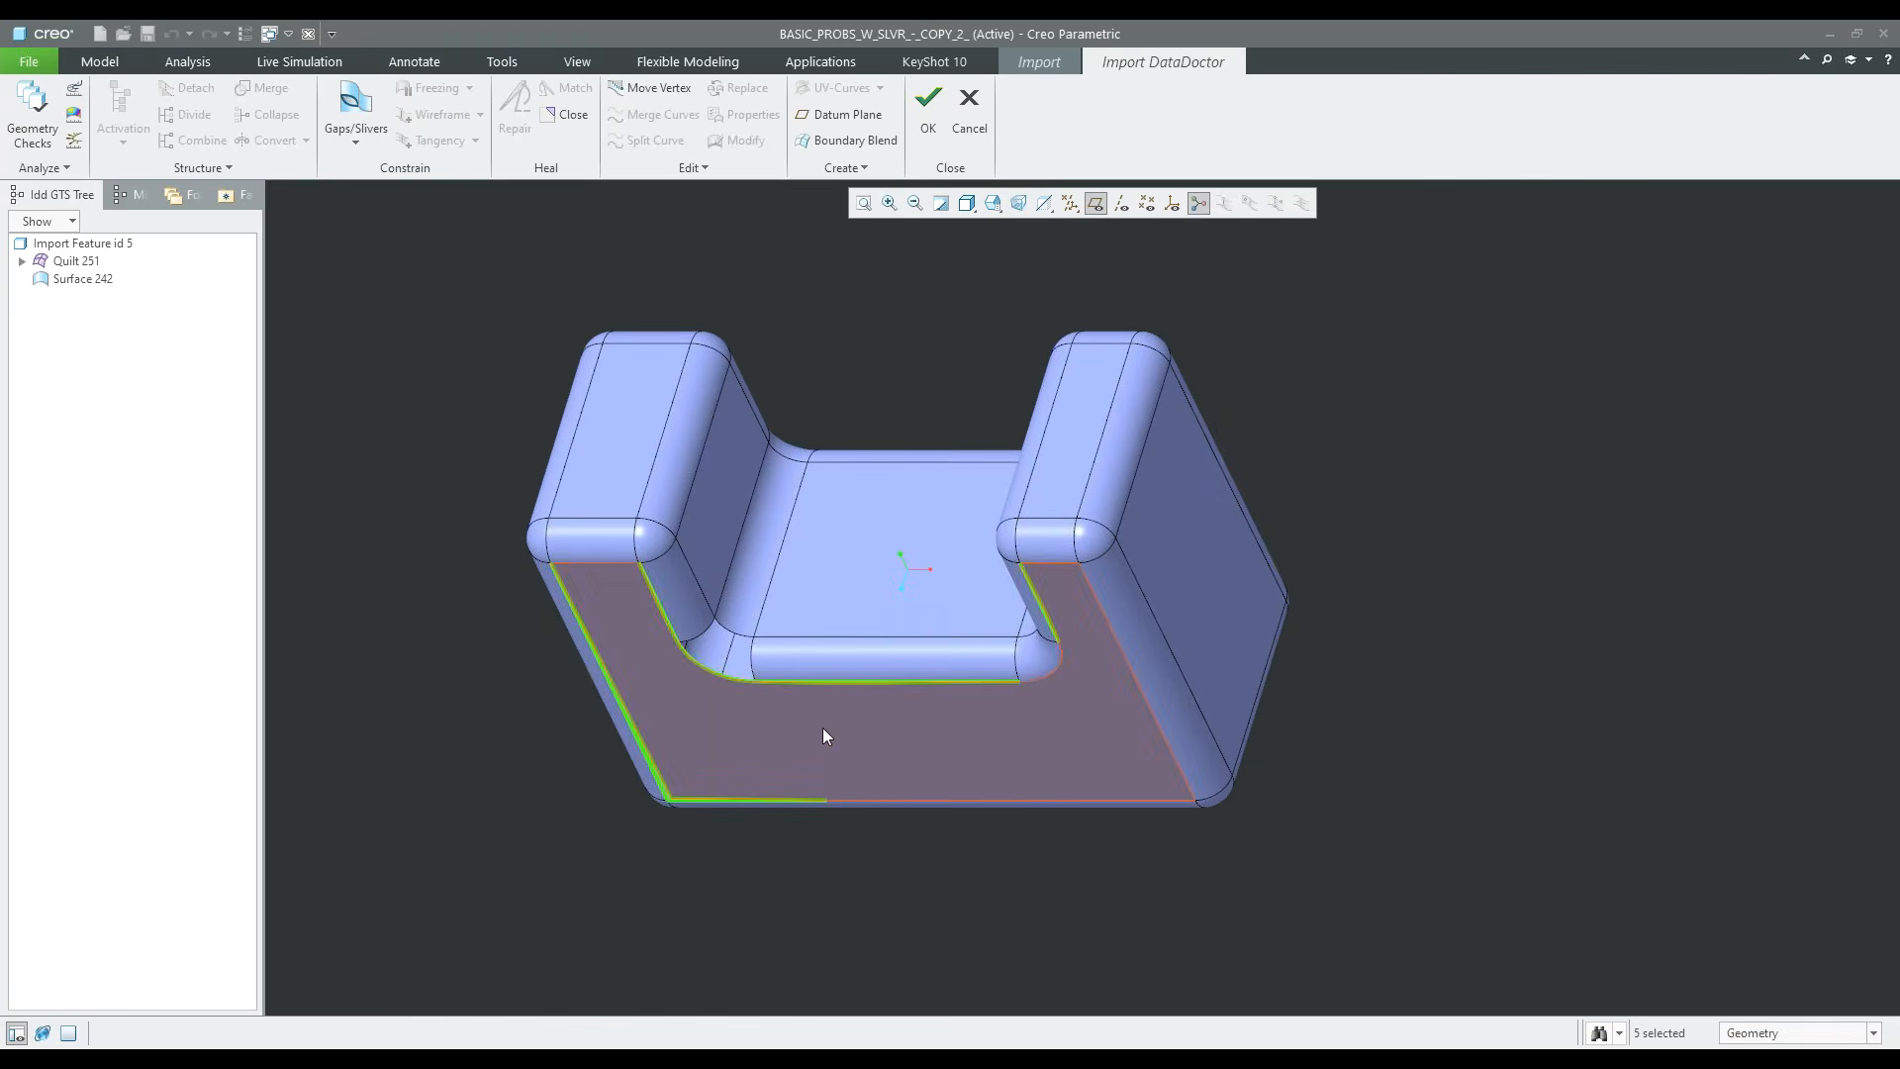
pyautogui.scroll(3, 702, 681)
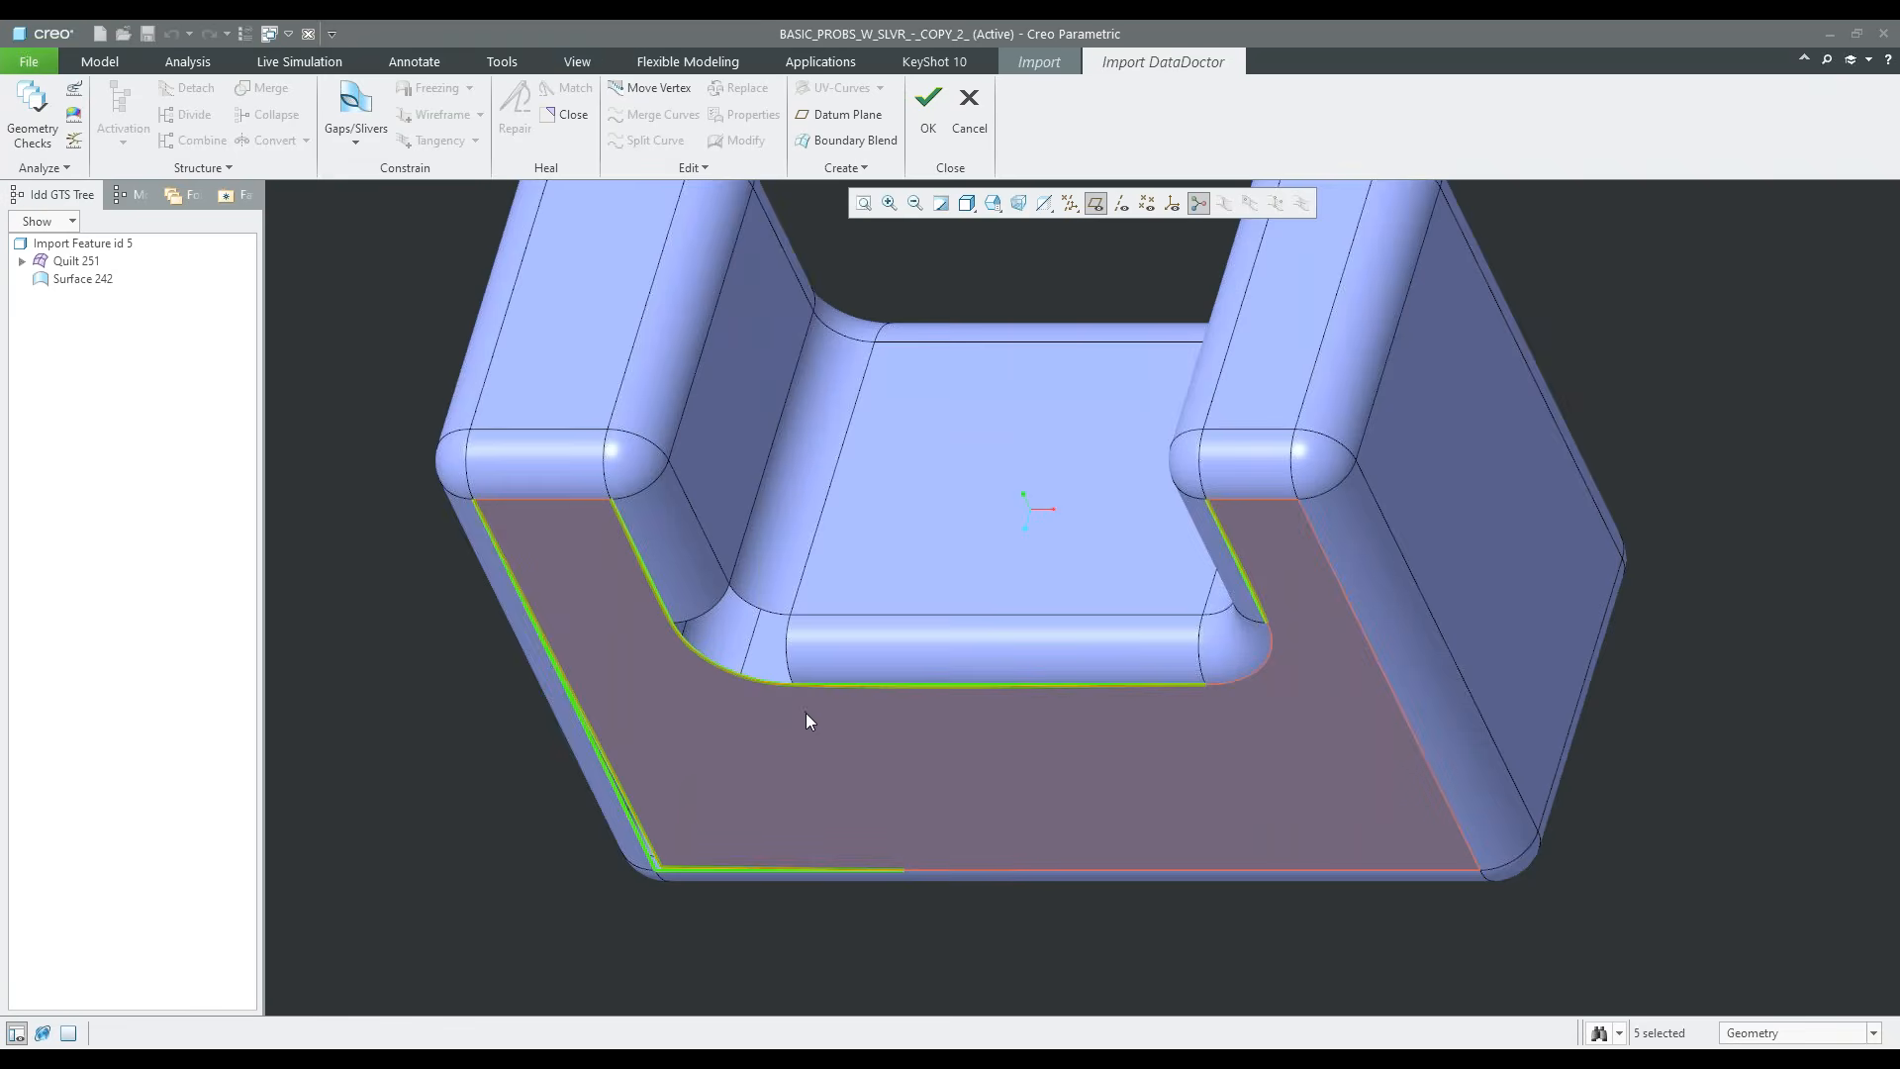
pyautogui.scroll(5, 673, 871)
pyautogui.scroll(-5, 753, 901)
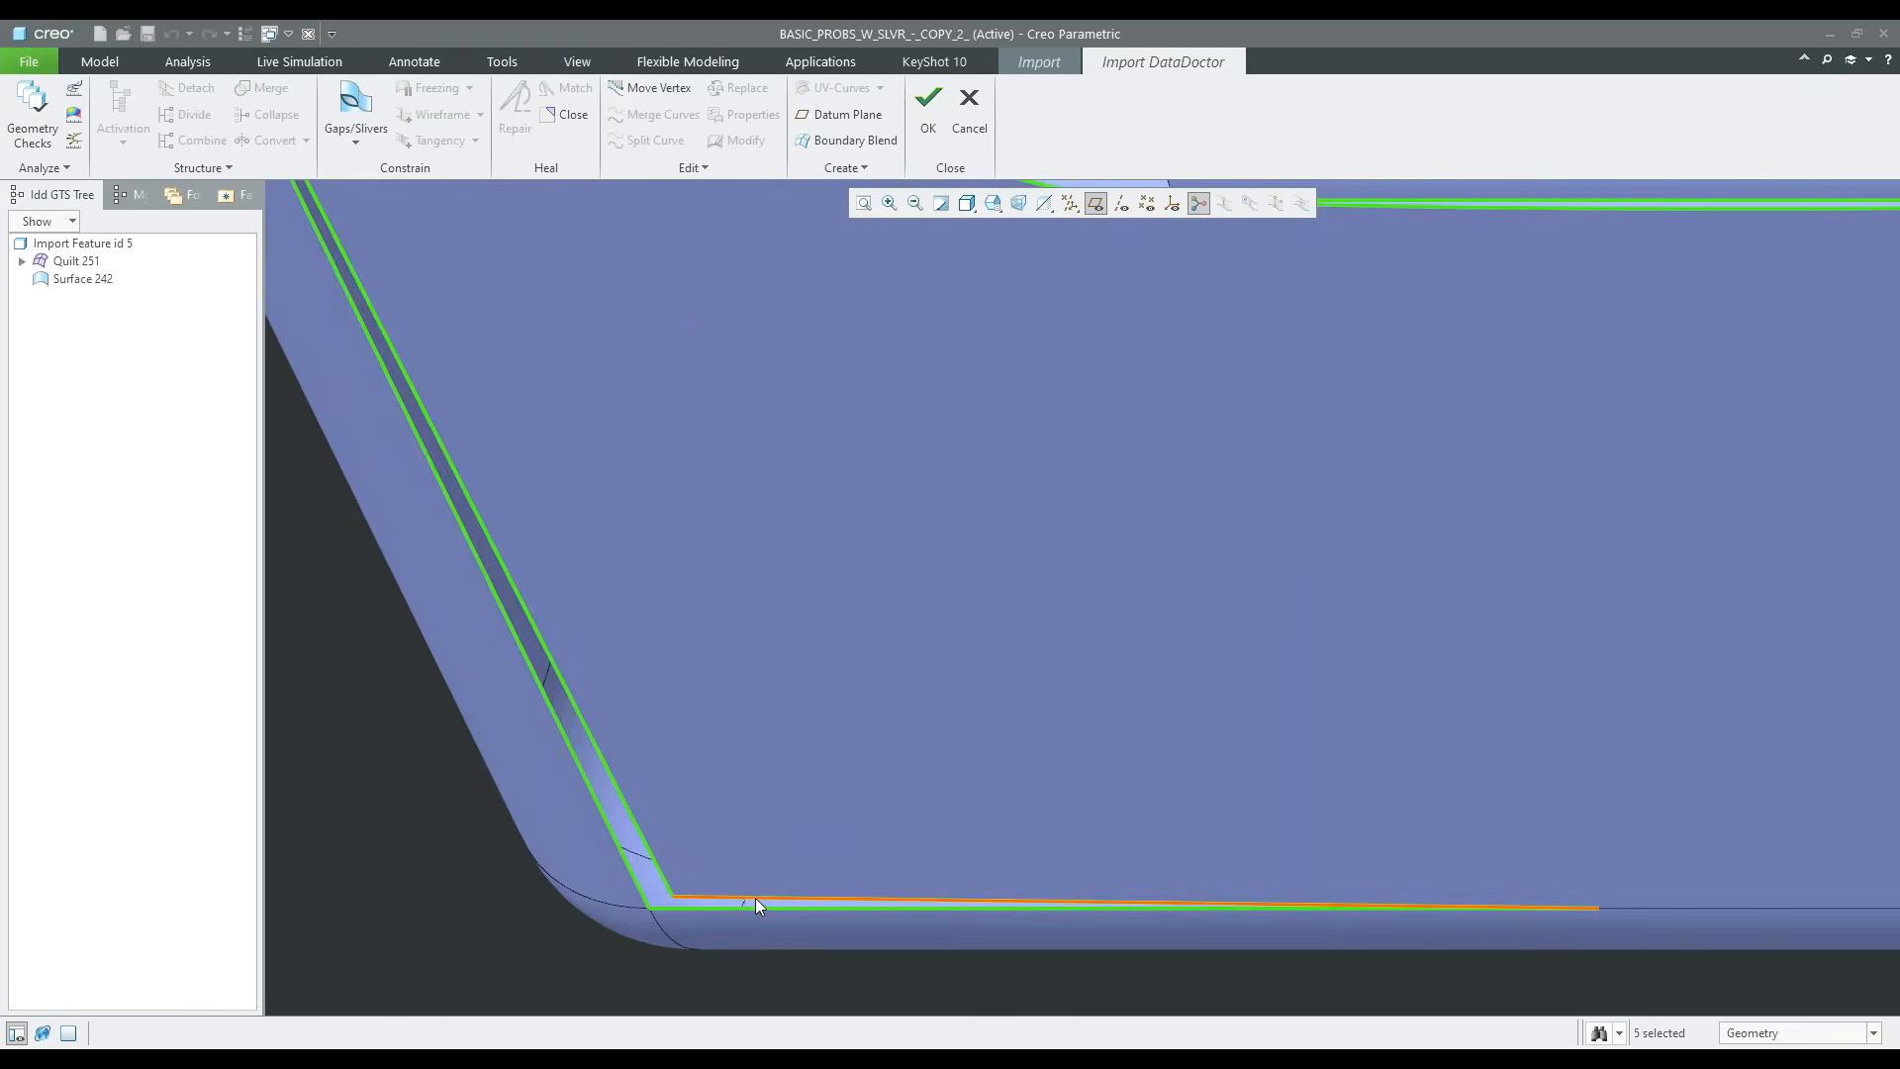
pyautogui.scroll(-6, 782, 702)
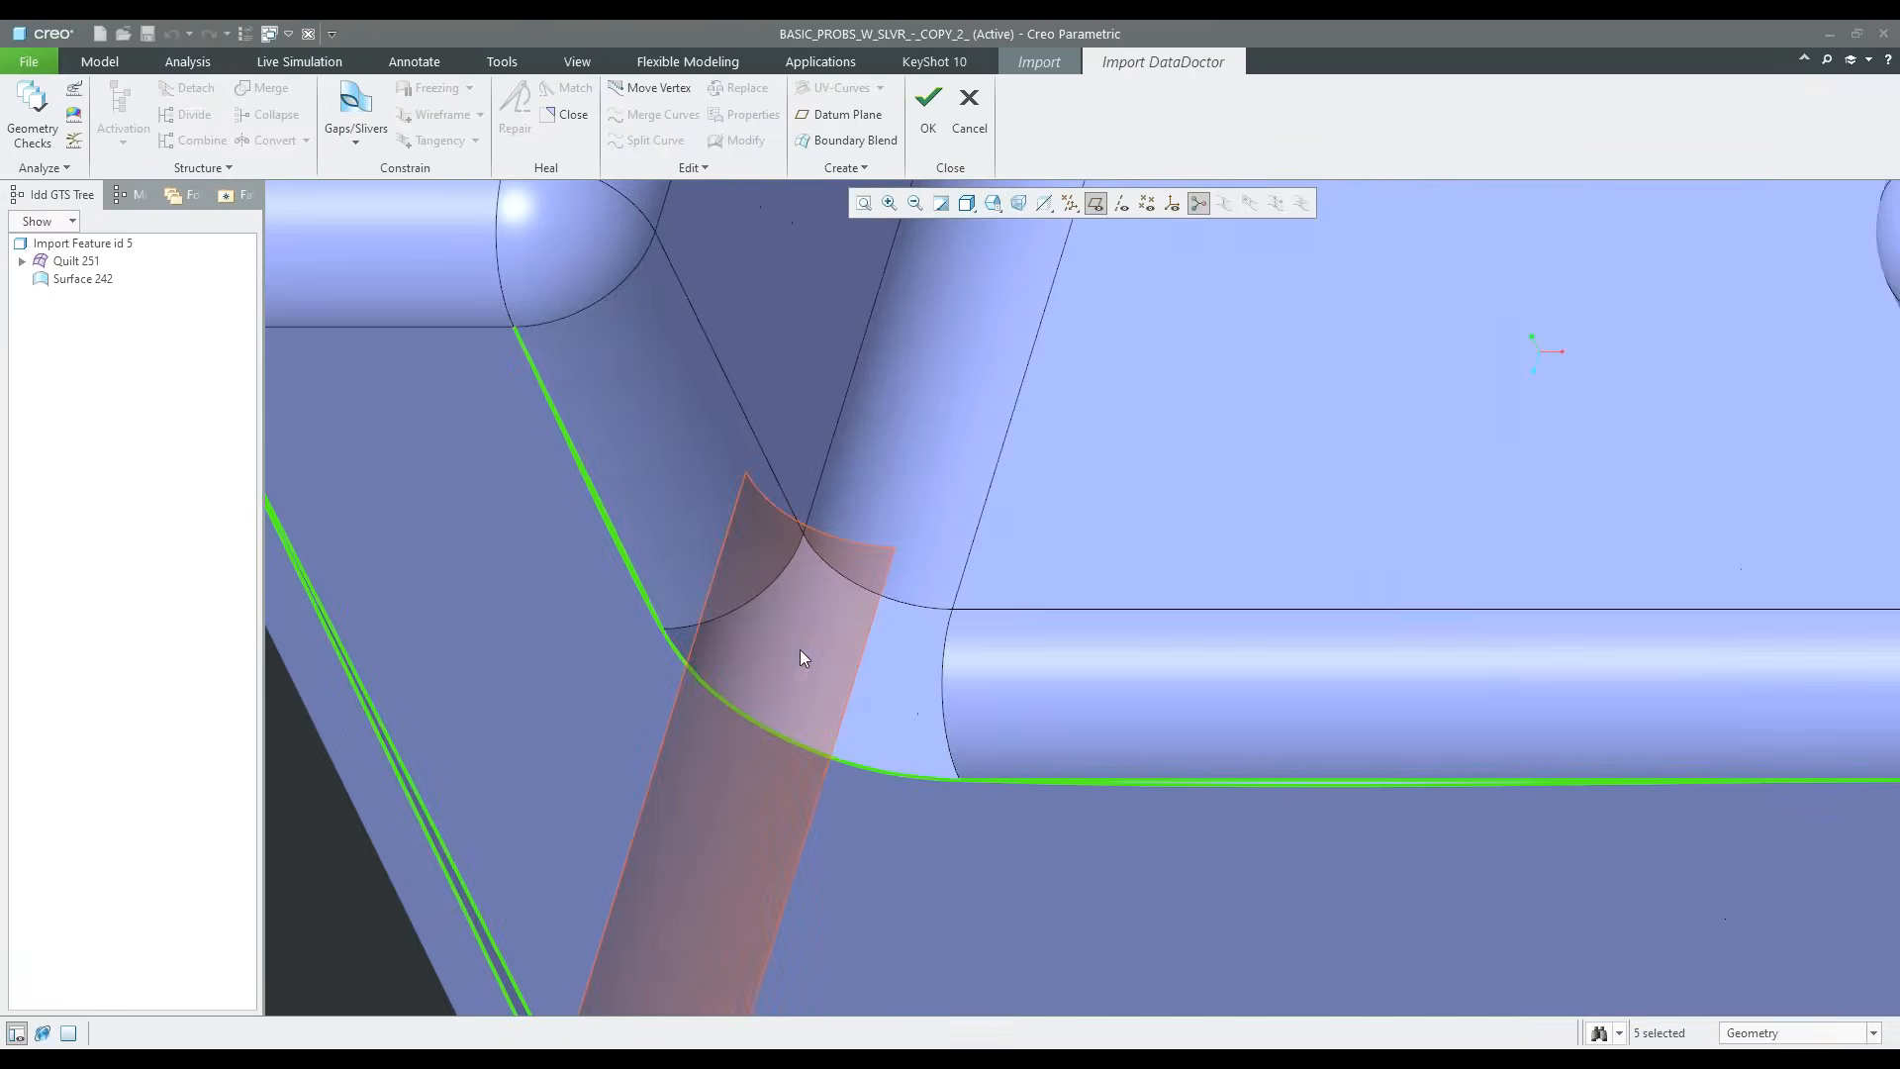
pyautogui.scroll(8, 790, 653)
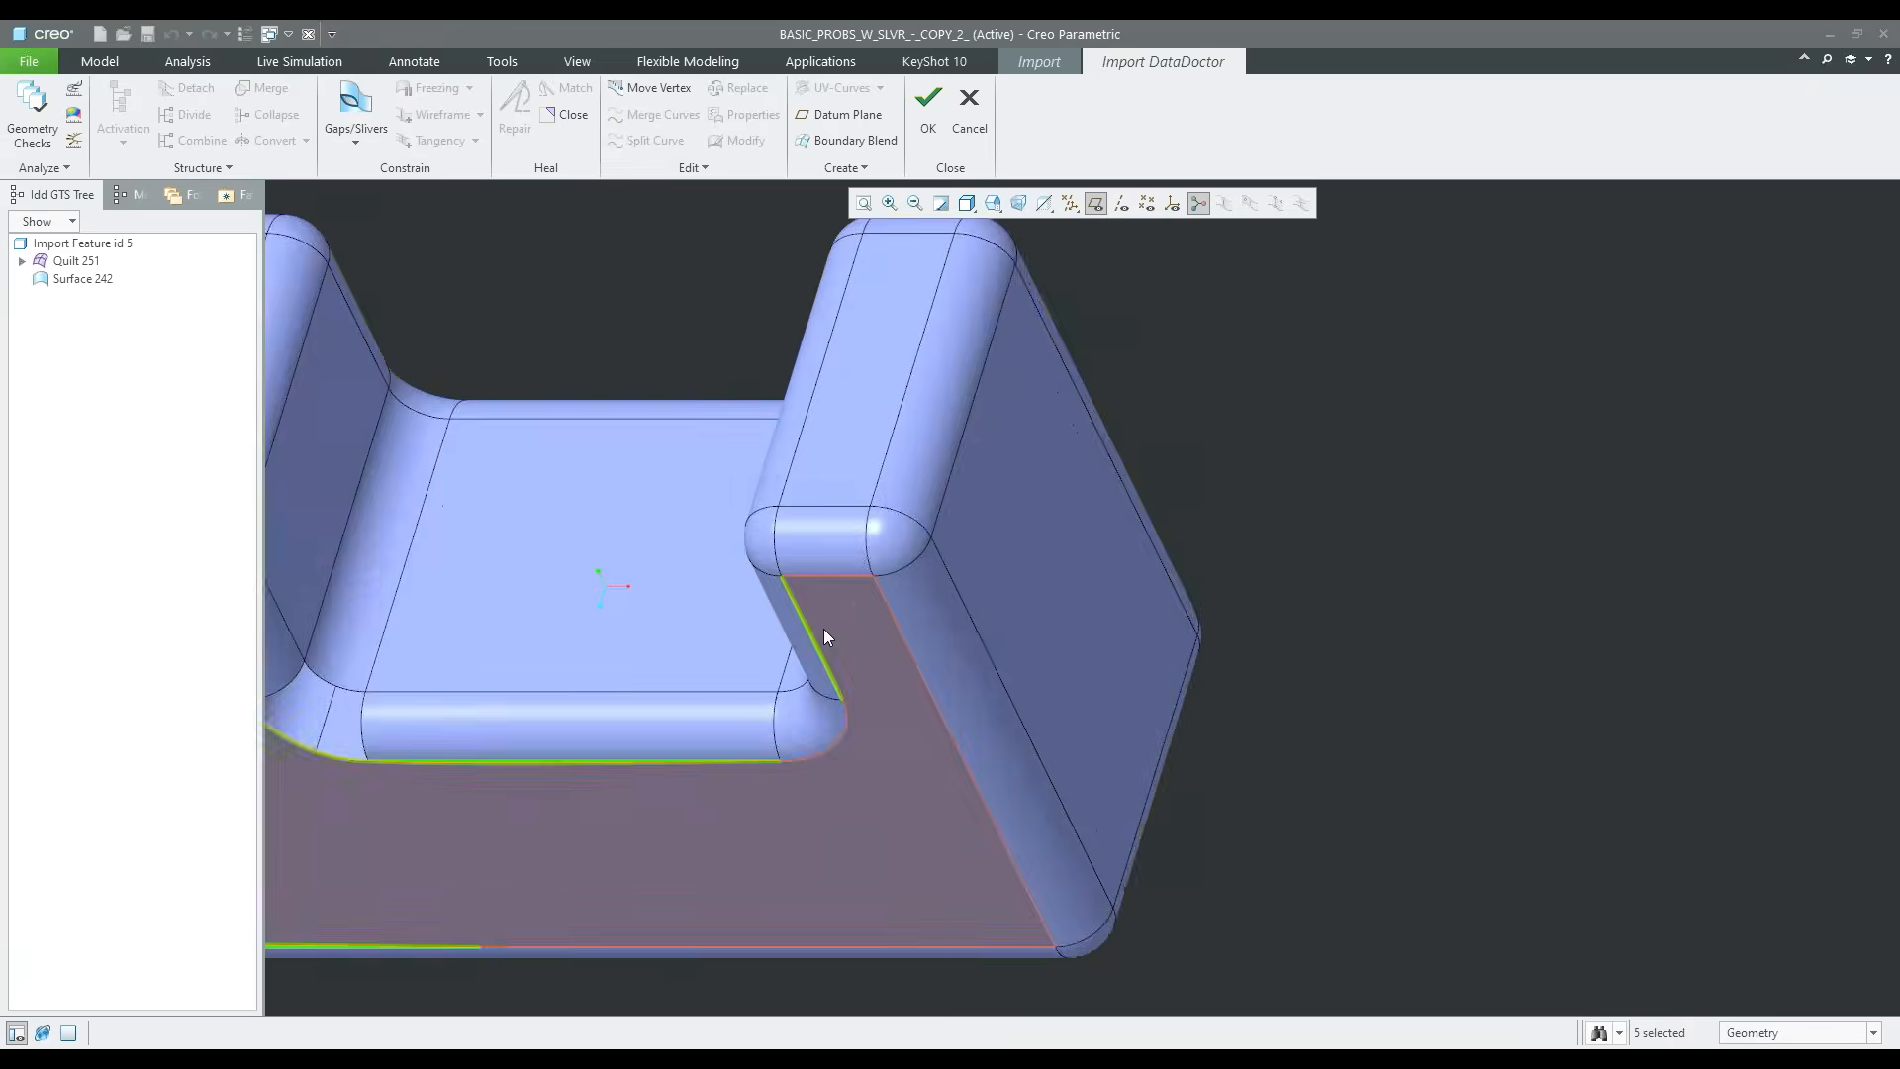
pyautogui.scroll(-3, 950, 694)
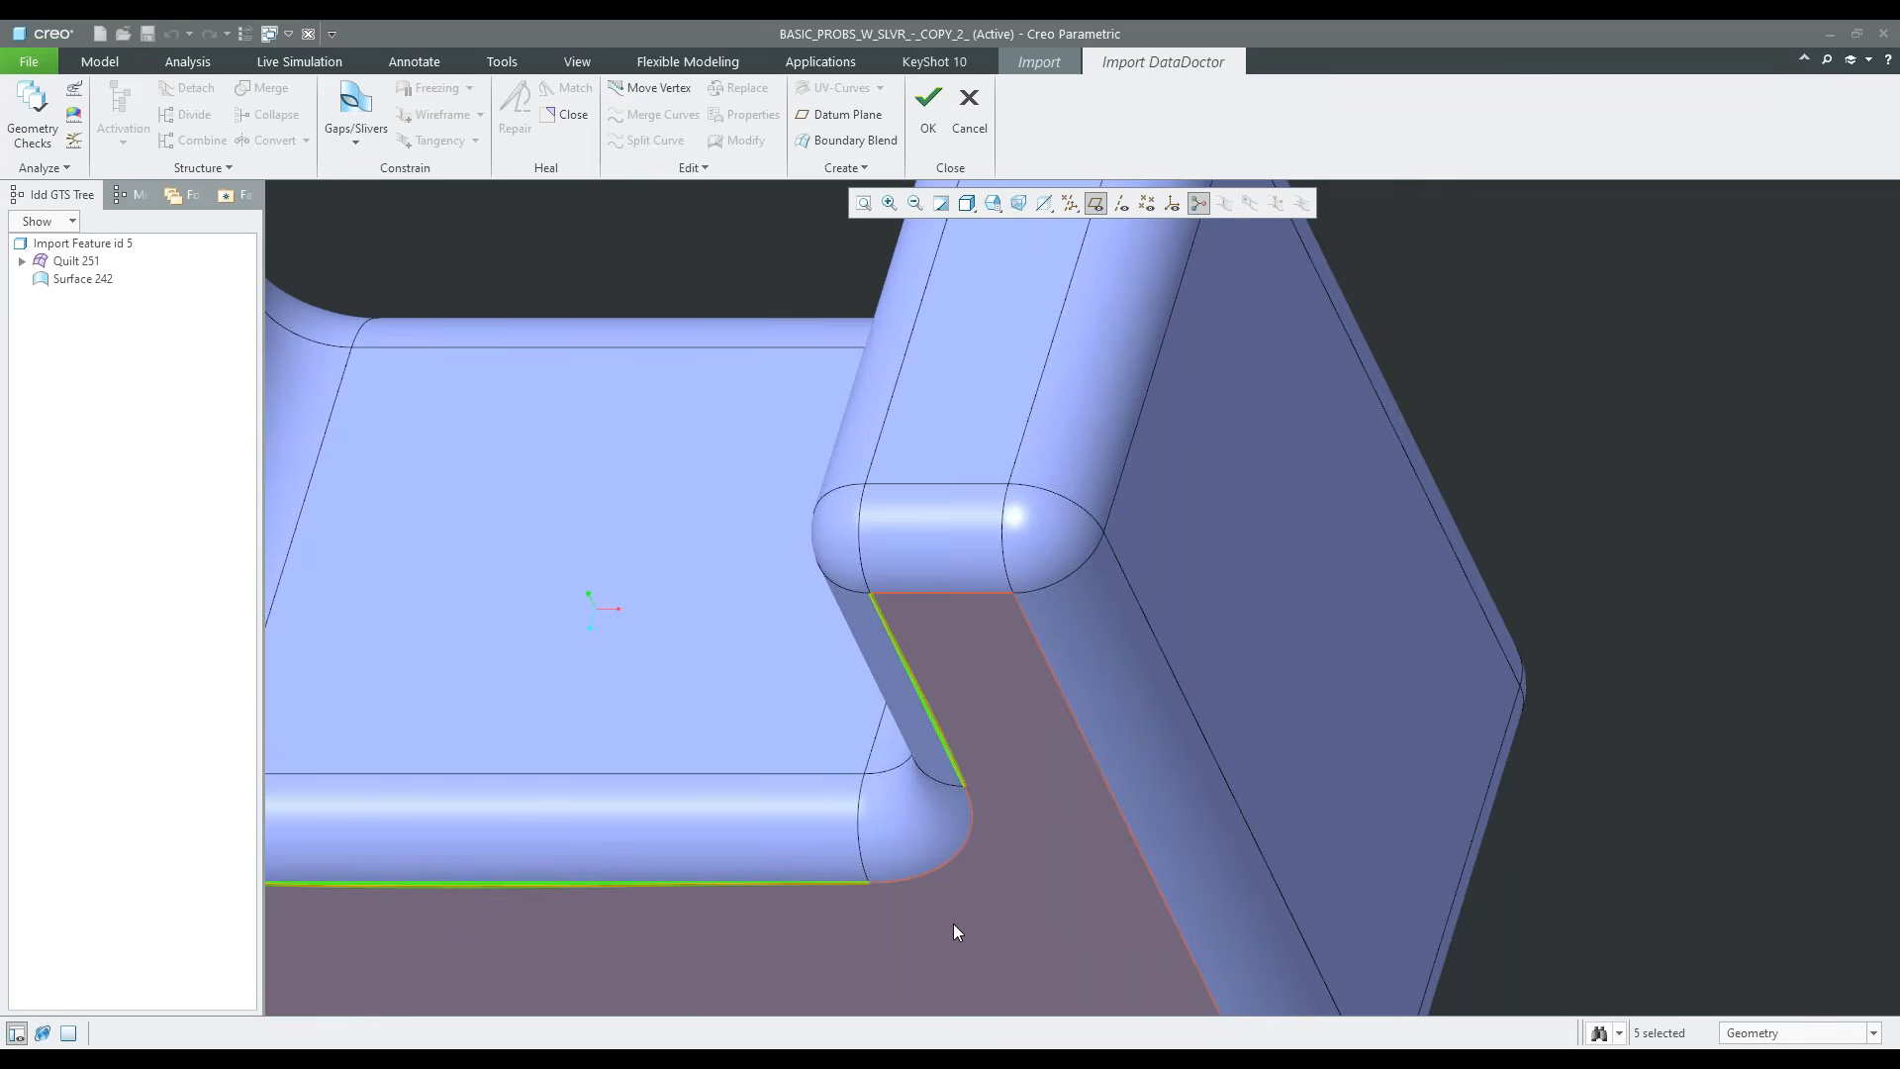
# Leave Import DataDoctor without keeping its edits and browse the files in the working directory
pyautogui.click(969, 114)
pyautogui.click(918, 574)
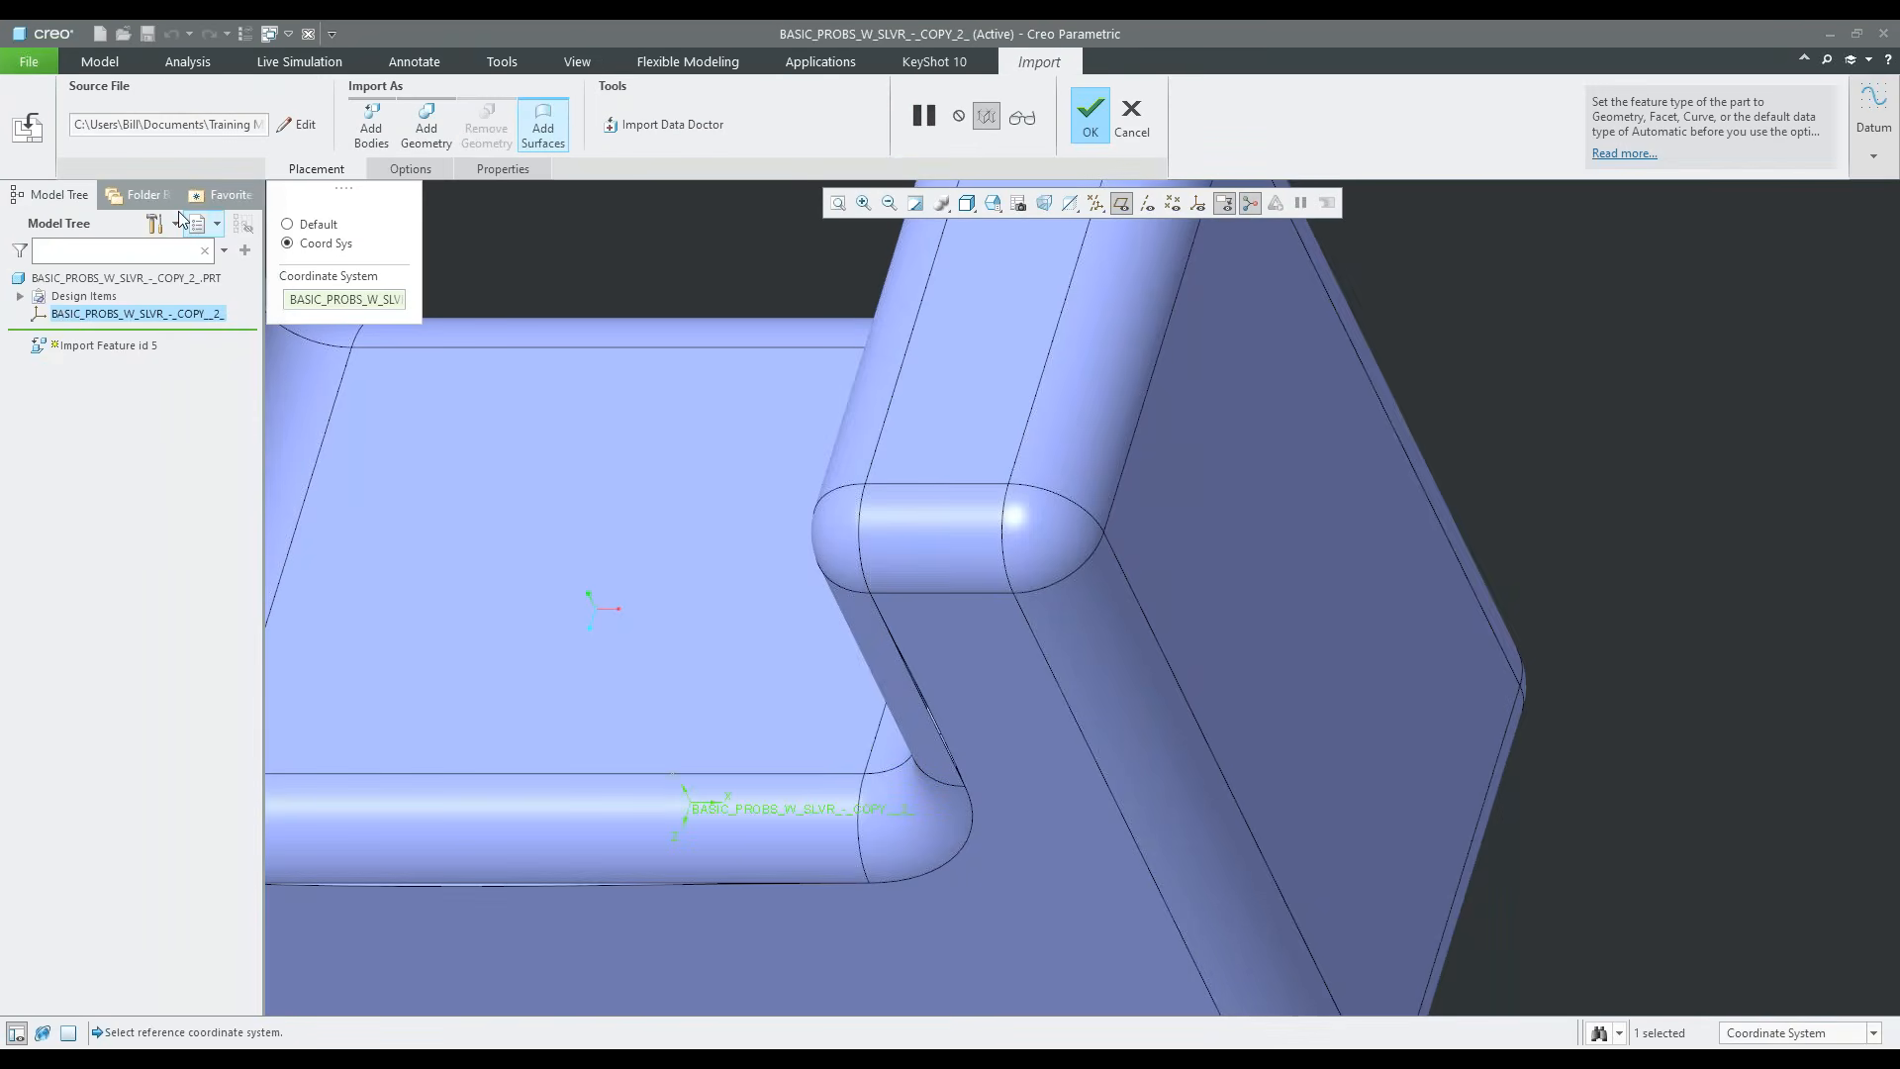
pyautogui.click(139, 194)
pyautogui.click(79, 337)
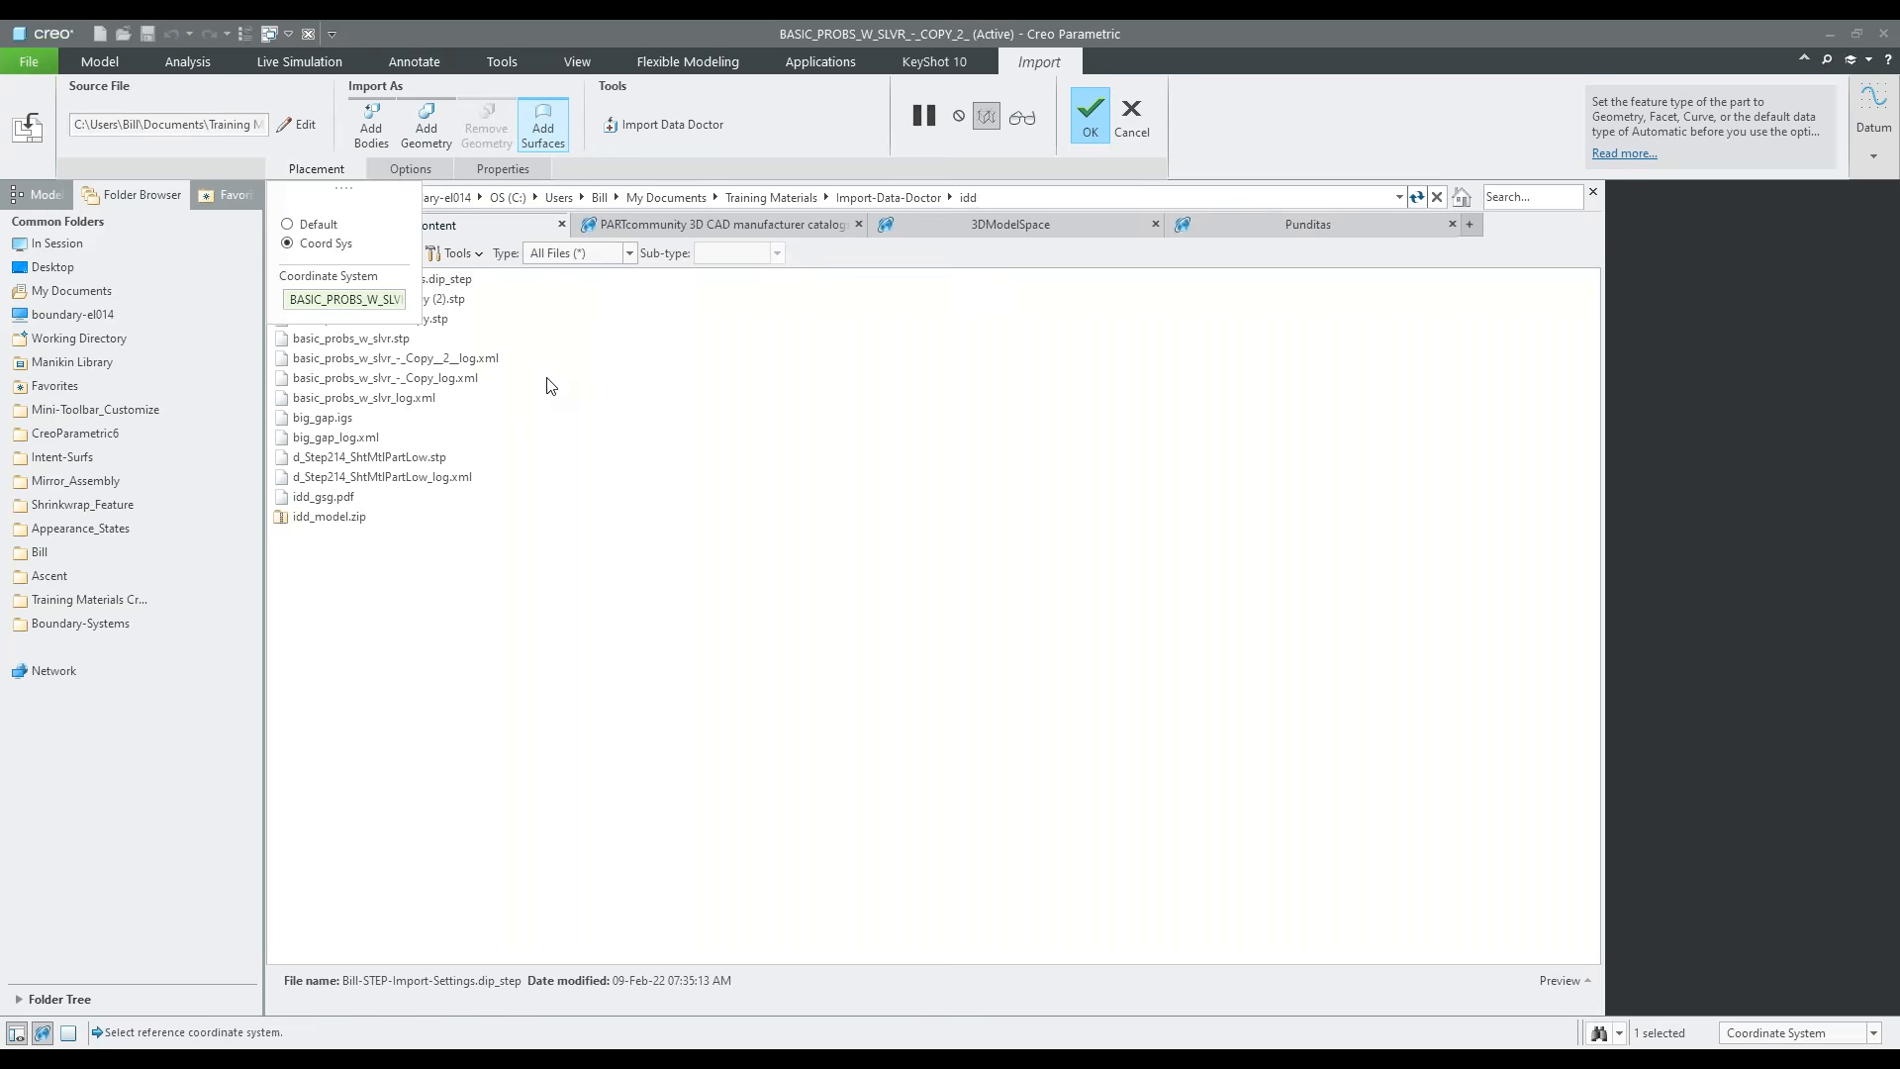
# Cancel the import feature's redefinition, then restore the model tree and hide the file browser
pyautogui.click(1134, 127)
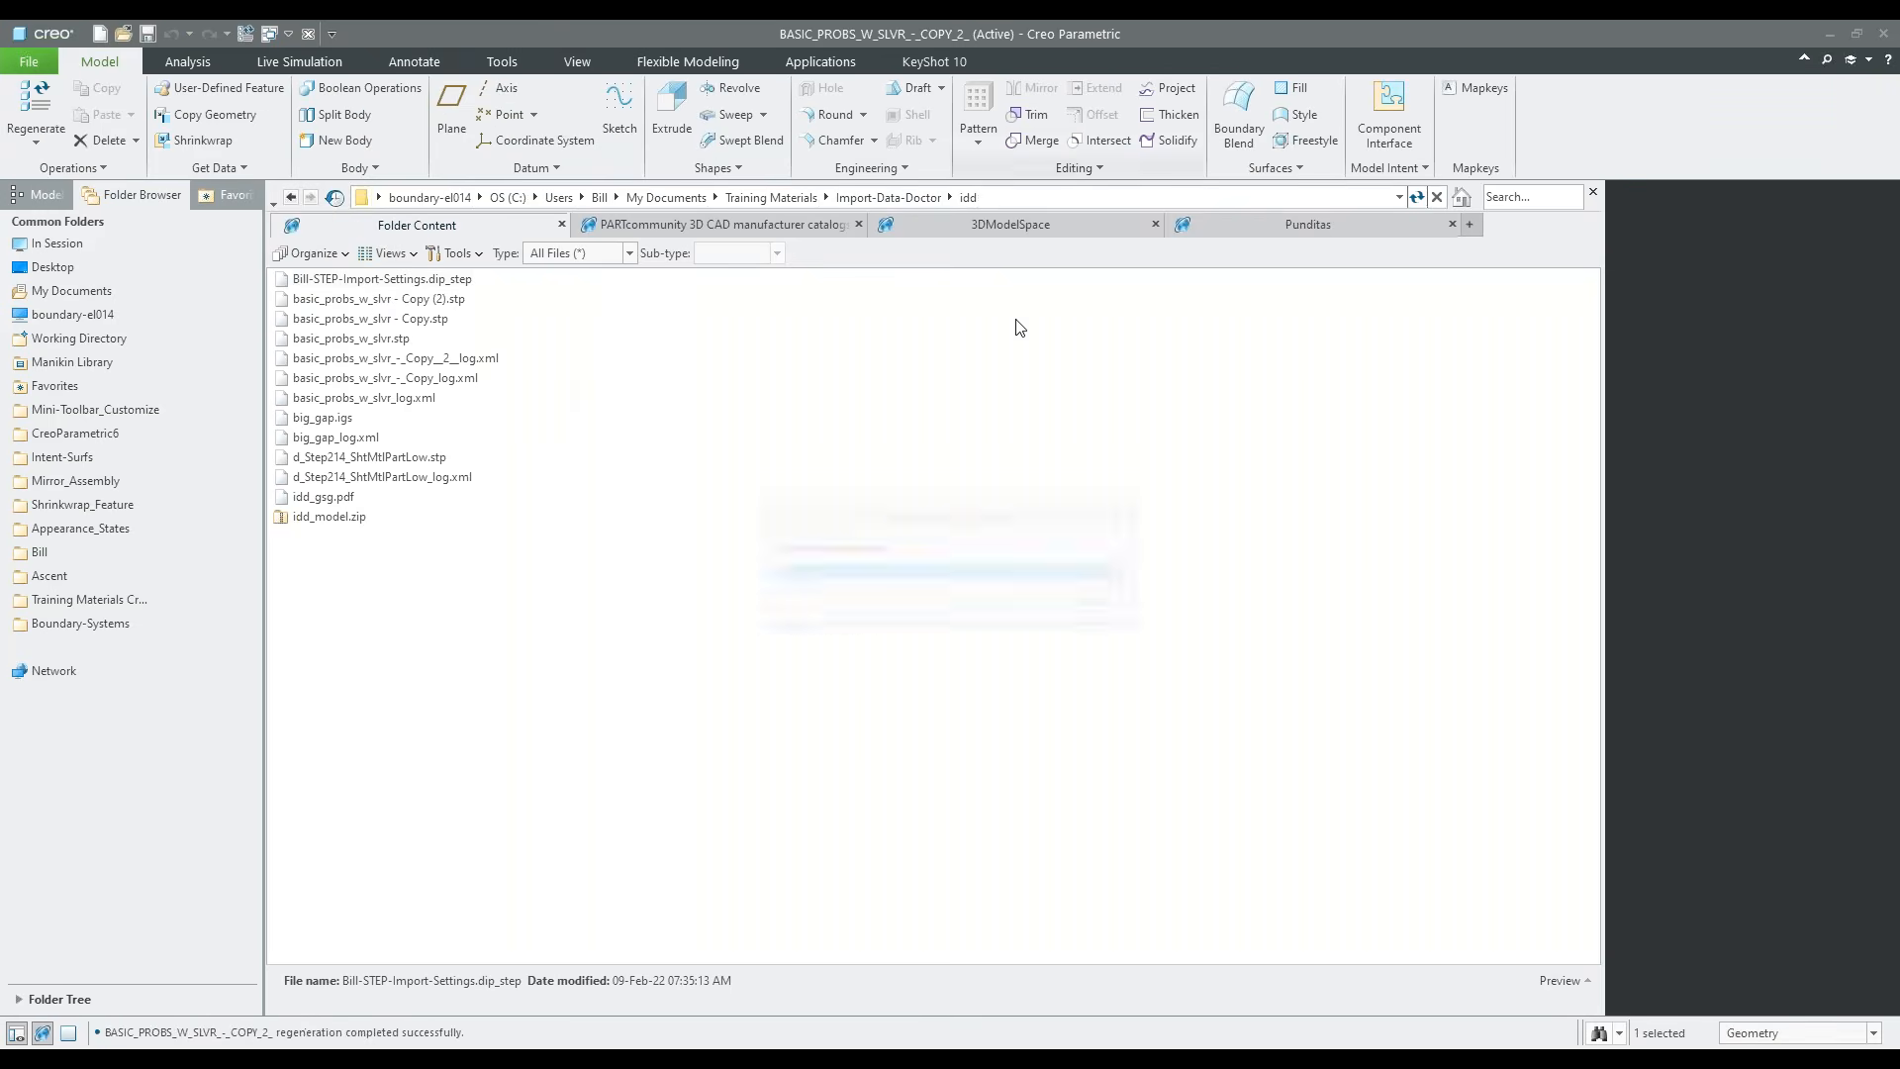
pyautogui.click(44, 195)
pyautogui.click(43, 1033)
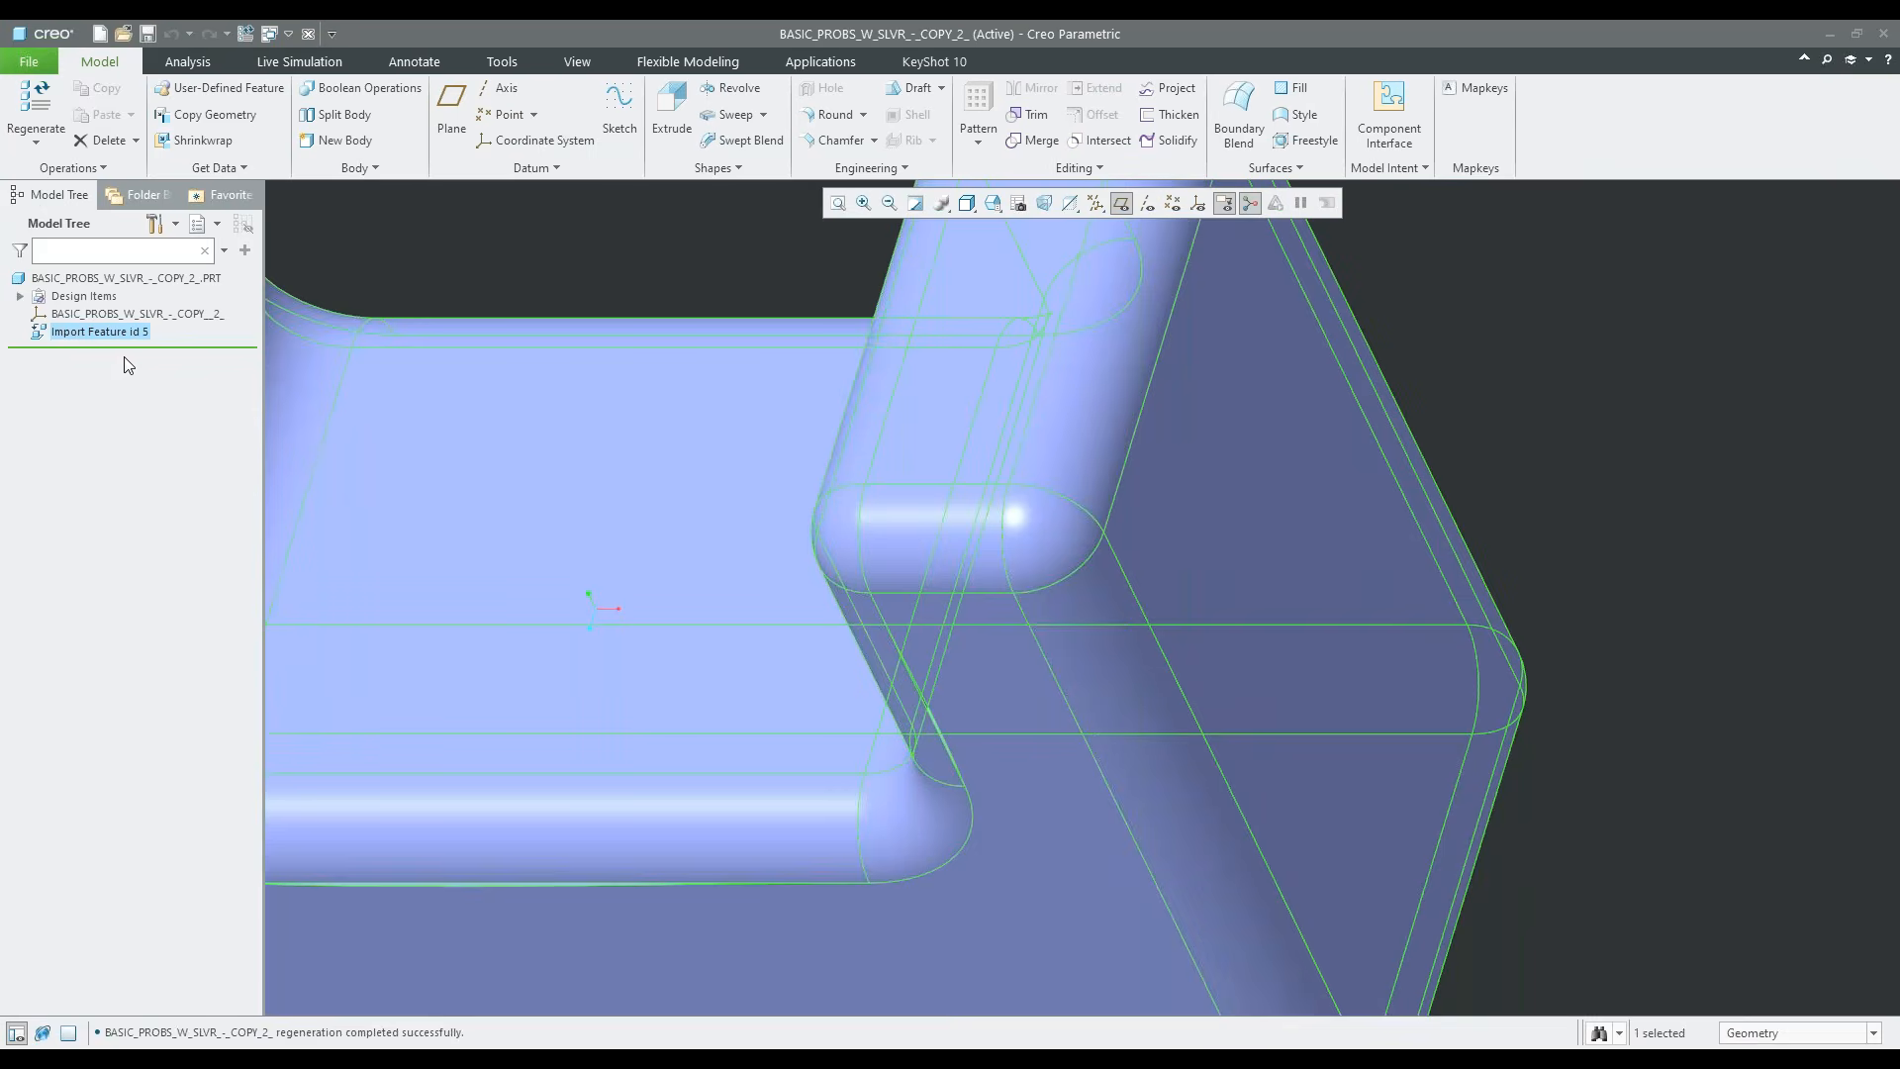
# Check the part's accuracy setting in the model properties and close it without changing the value
pyautogui.click(29, 61)
pyautogui.moveTo(112, 368)
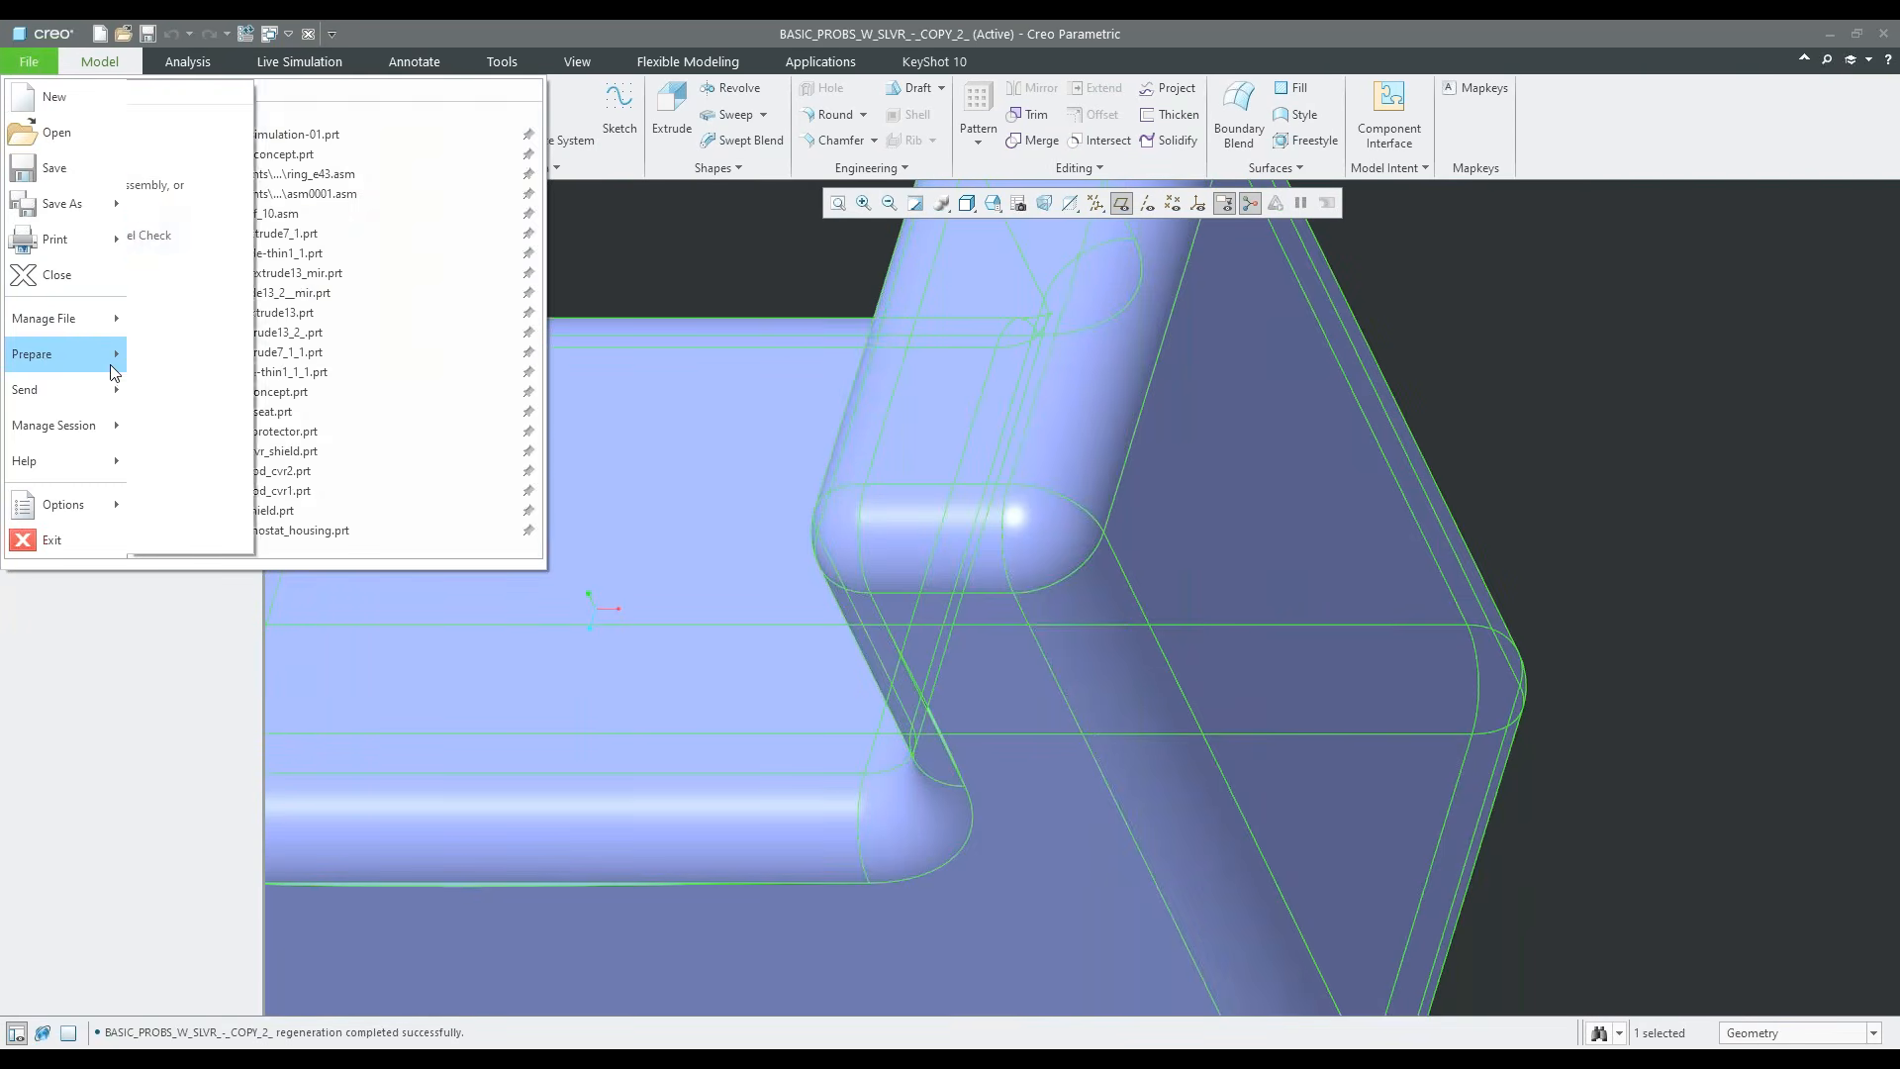
pyautogui.click(289, 128)
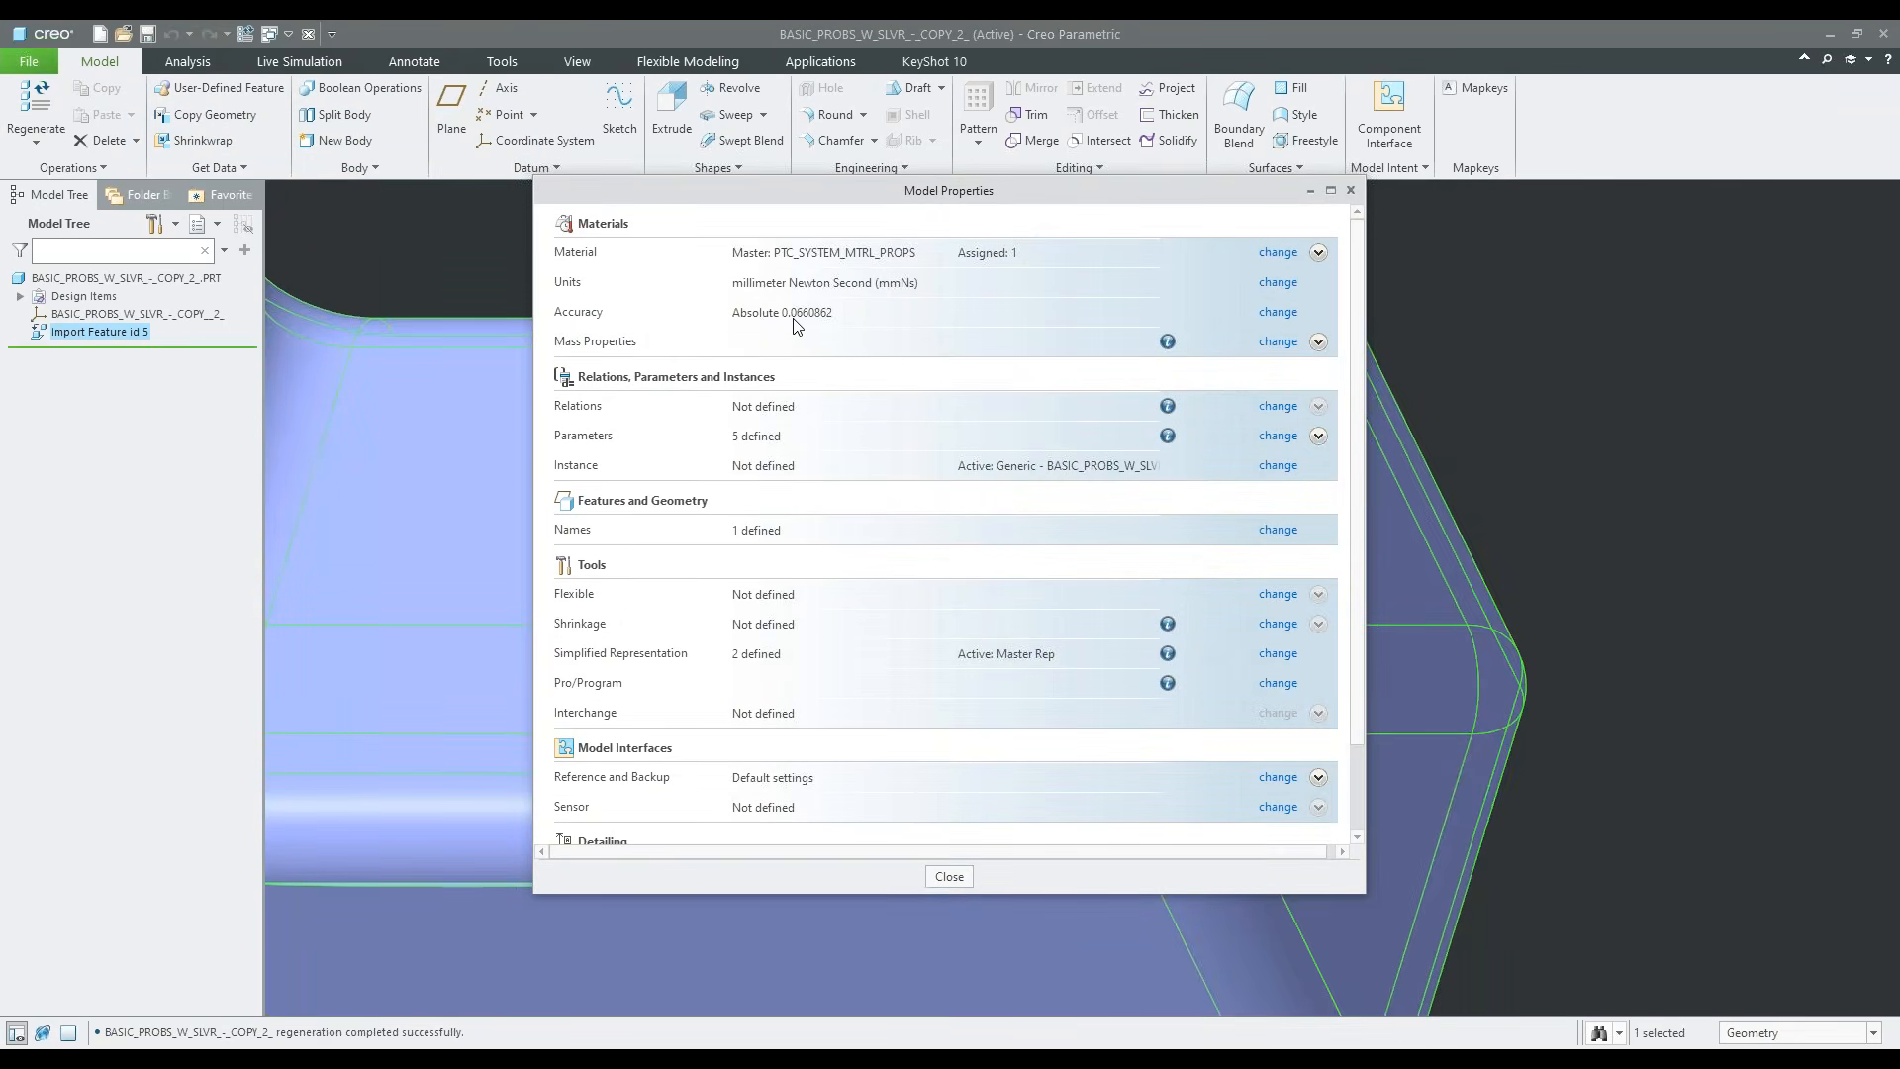
pyautogui.click(1280, 313)
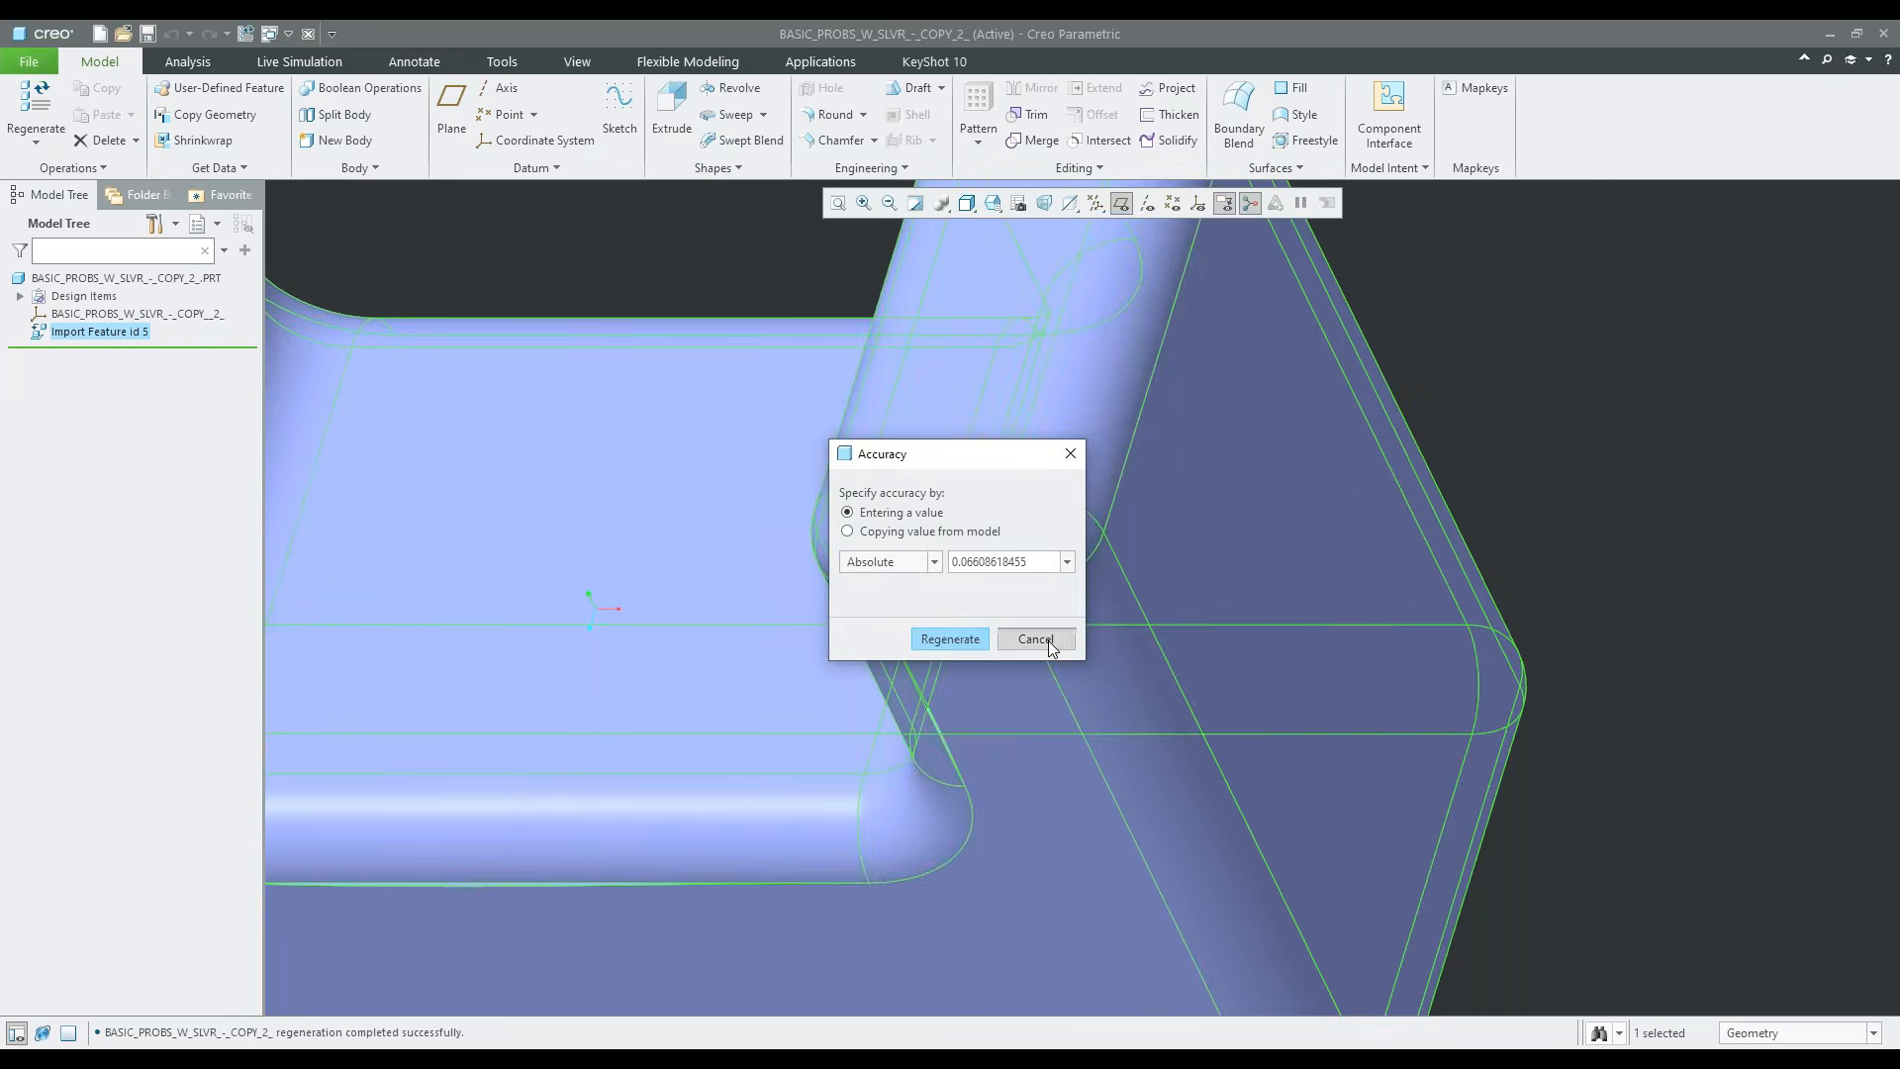
pyautogui.click(1036, 640)
pyautogui.click(950, 875)
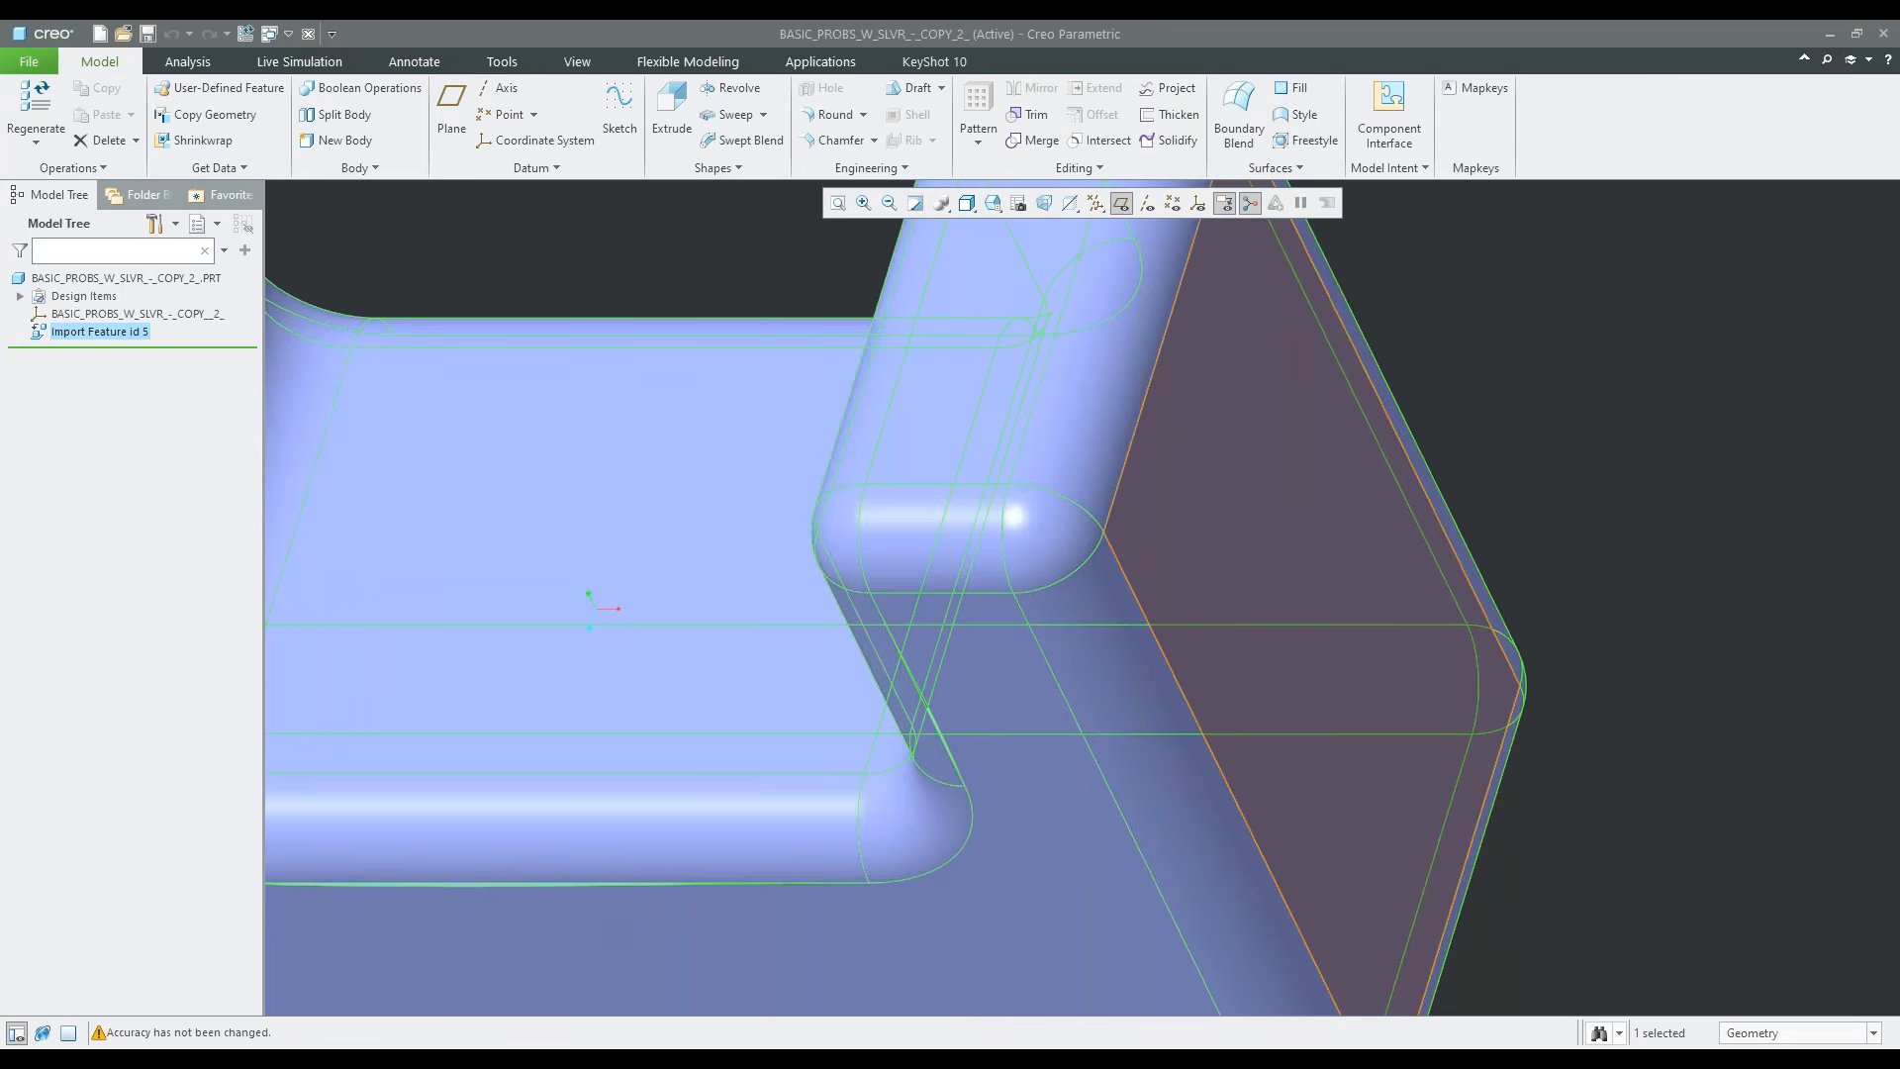
# Switch to the PowerPoint slide show of the Import-Data-Doctor presentation
pyautogui.click(1200, 1051)
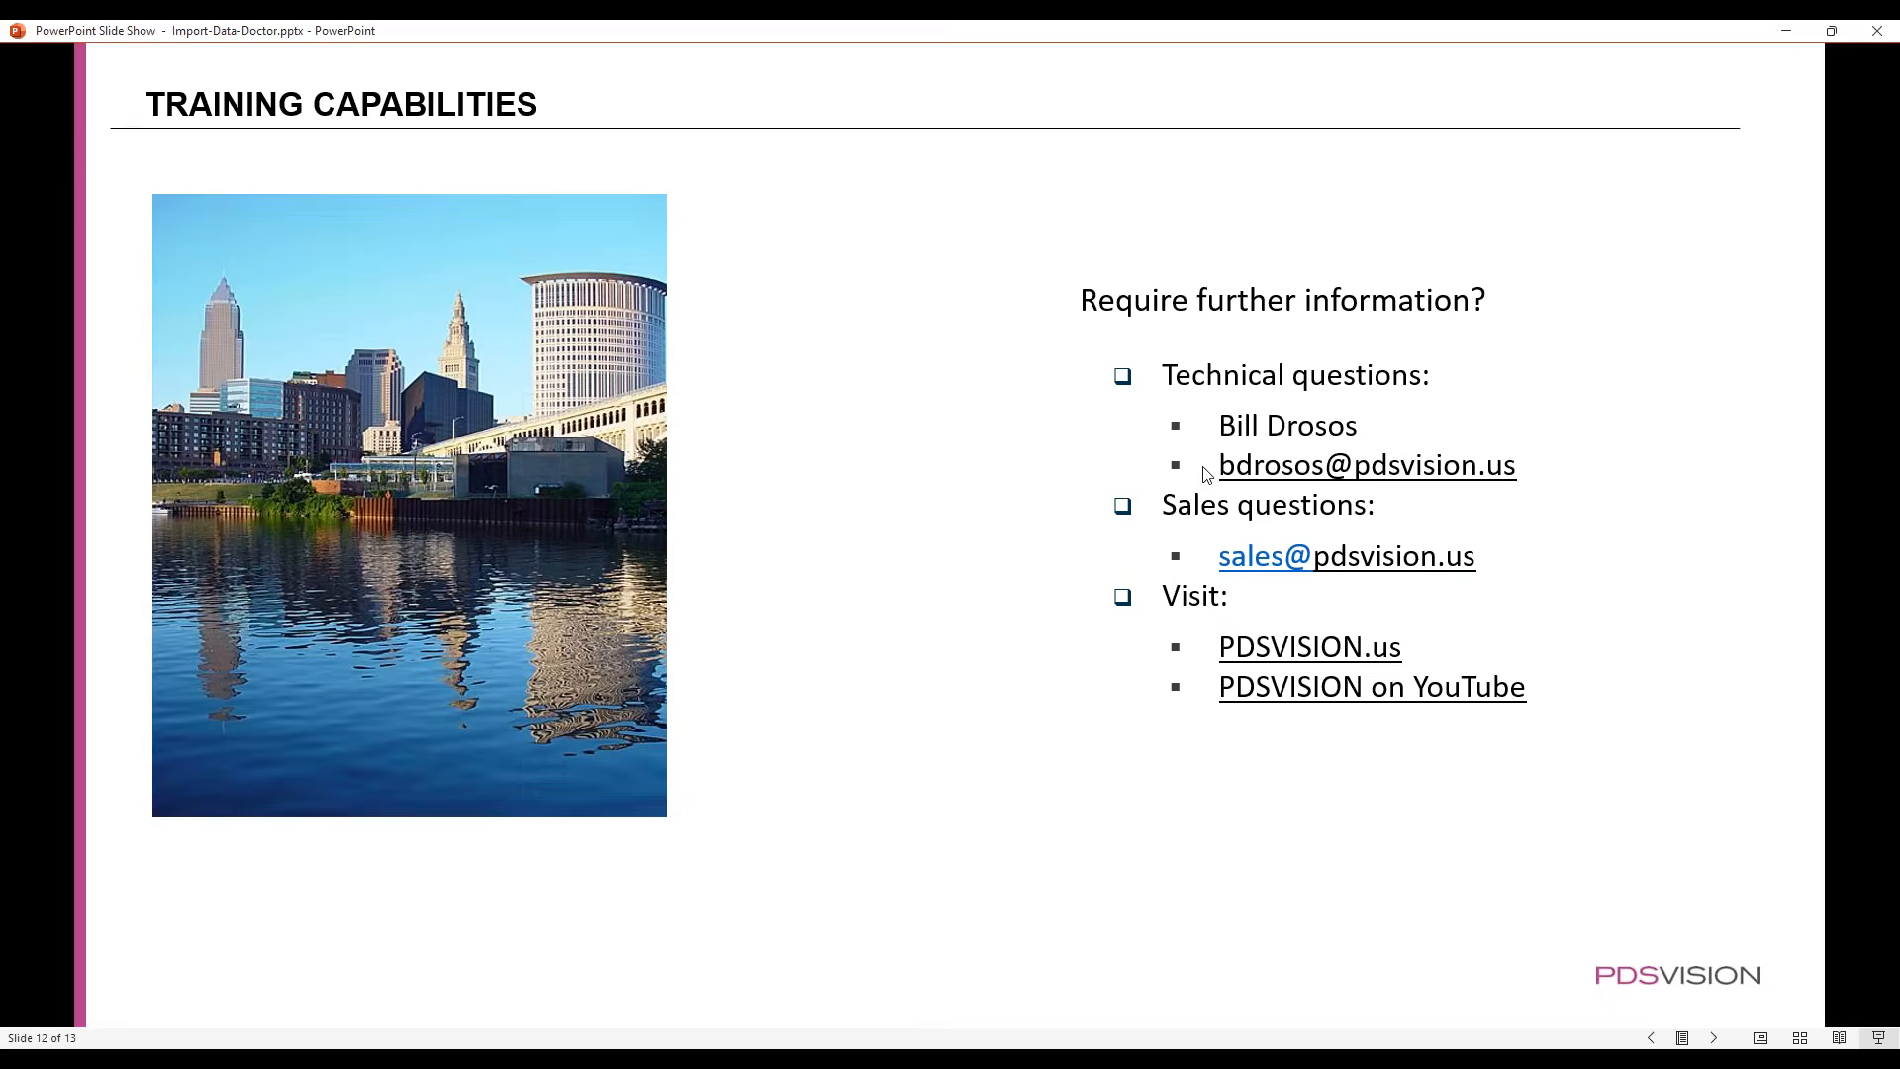